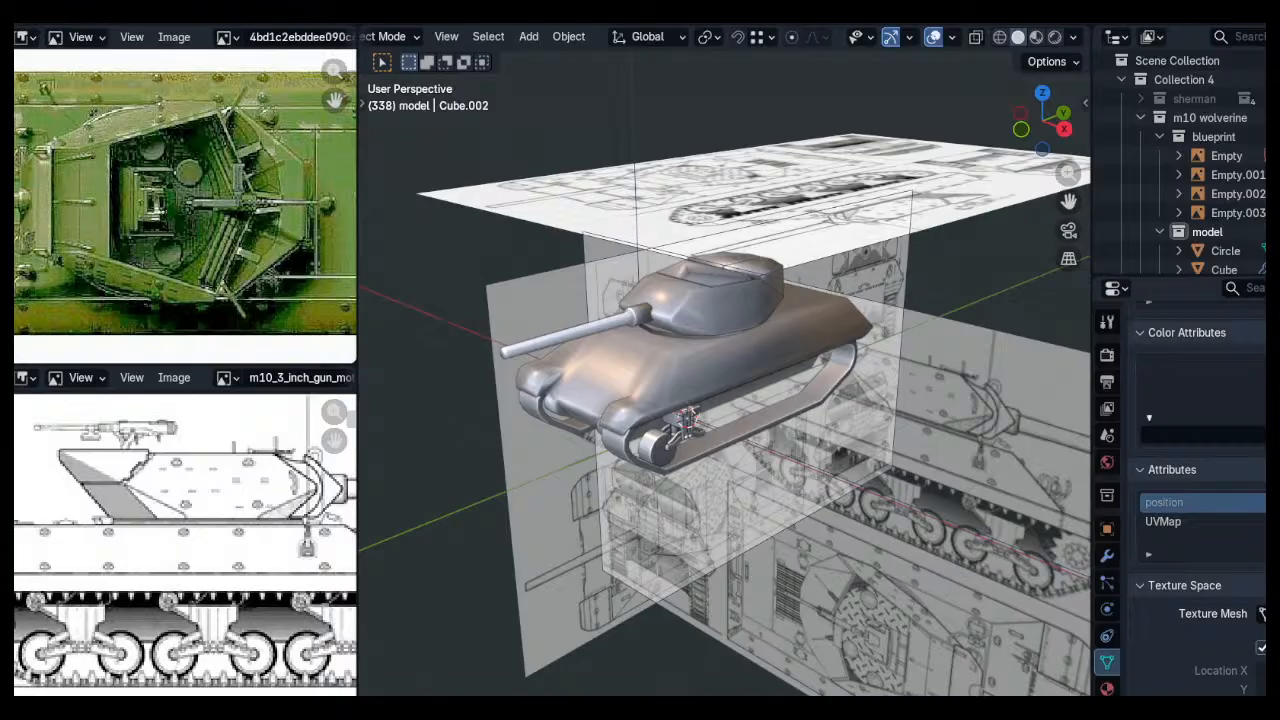
# Focus on the front road wheel cylinder of the tank model and open its mesh for editing
pyautogui.moveTo(672, 402); pyautogui.dragTo(770, 500, button='middle')
pyautogui.scroll(-3, 203, 493)
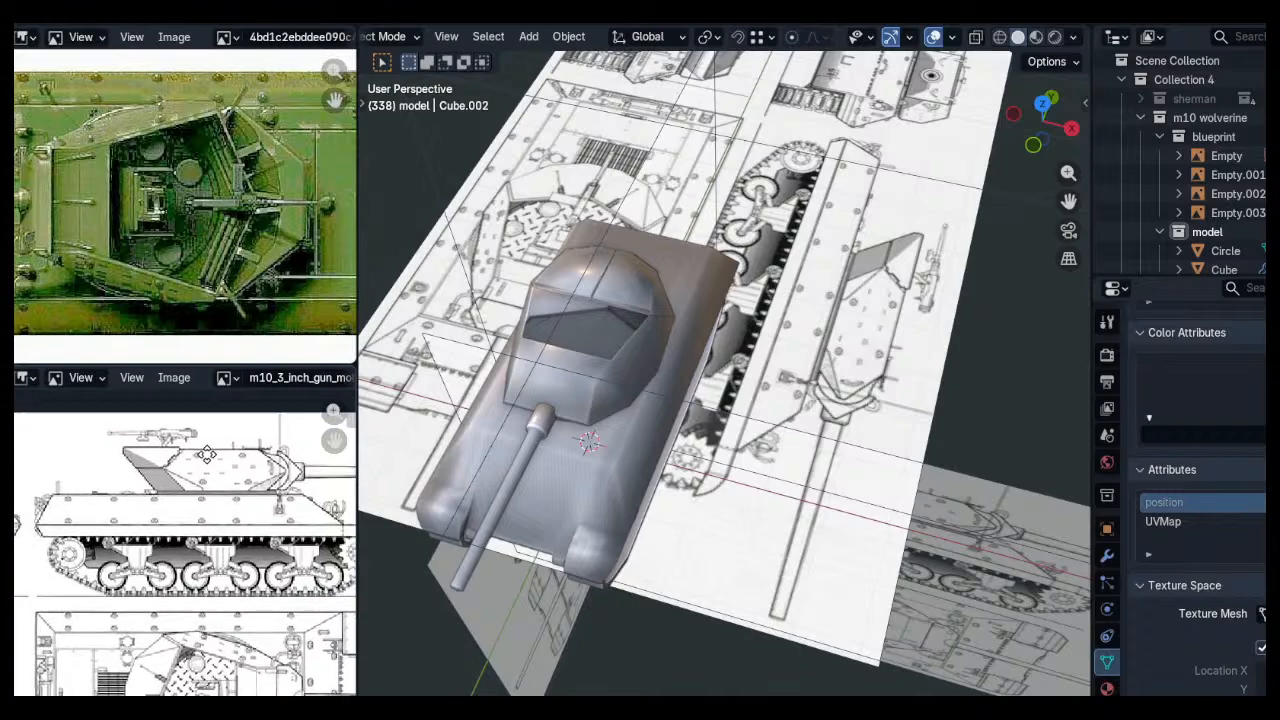
pyautogui.moveTo(203, 493); pyautogui.dragTo(200, 458, button='middle')
pyautogui.scroll(2, 200, 458)
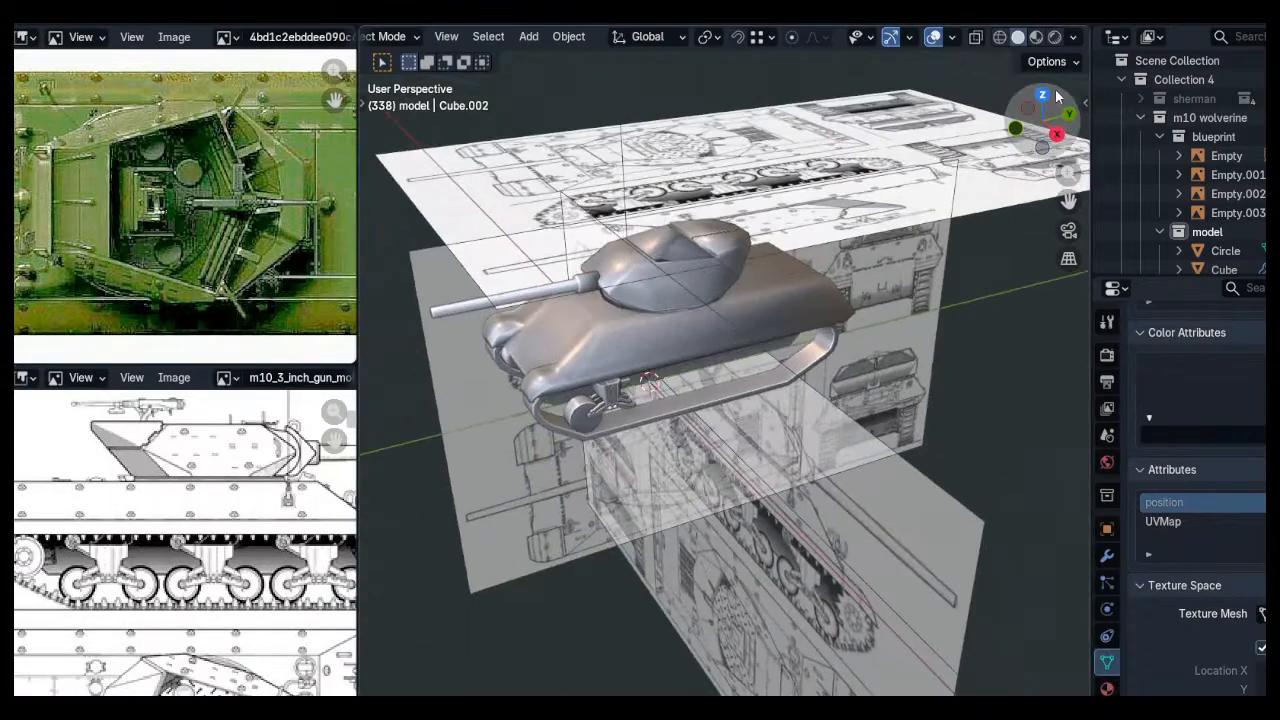
pyautogui.click(1056, 133)
pyautogui.scroll(5, 650, 320)
pyautogui.click(583, 360)
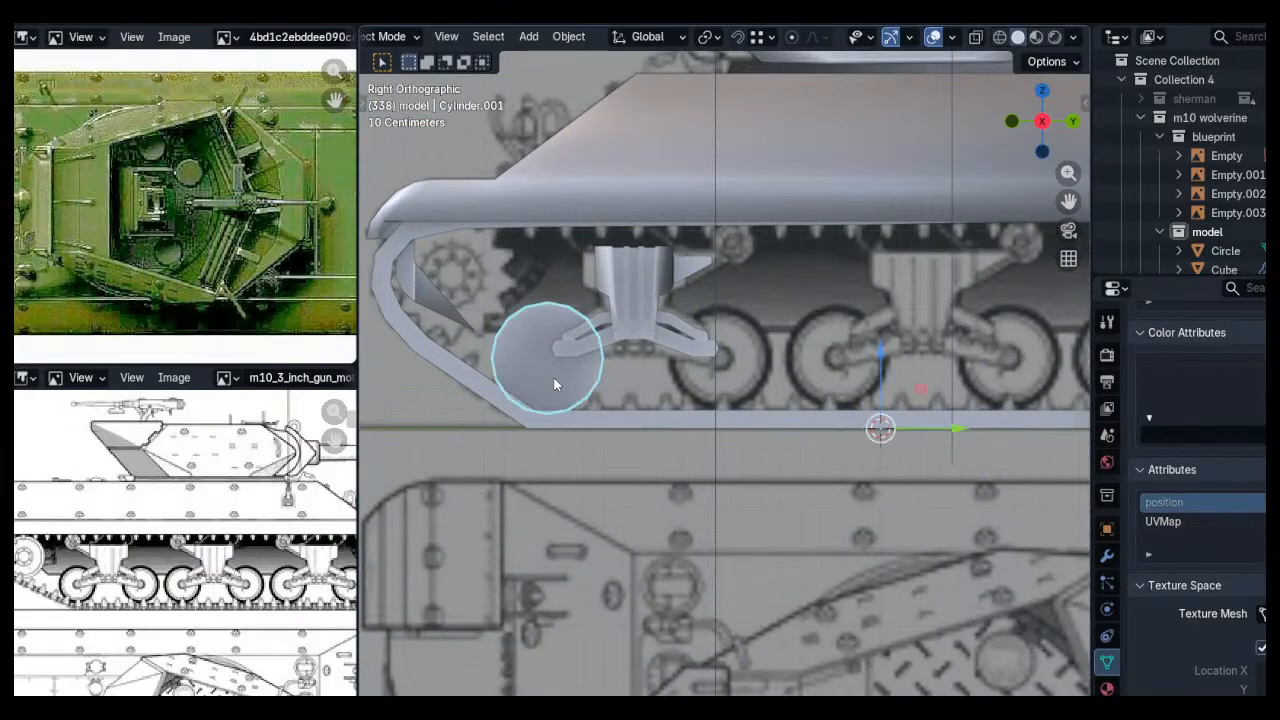
pyautogui.press('KP_Decimal')
pyautogui.press('Tab')
pyautogui.moveTo(651, 337); pyautogui.dragTo(680, 370, button='middle')
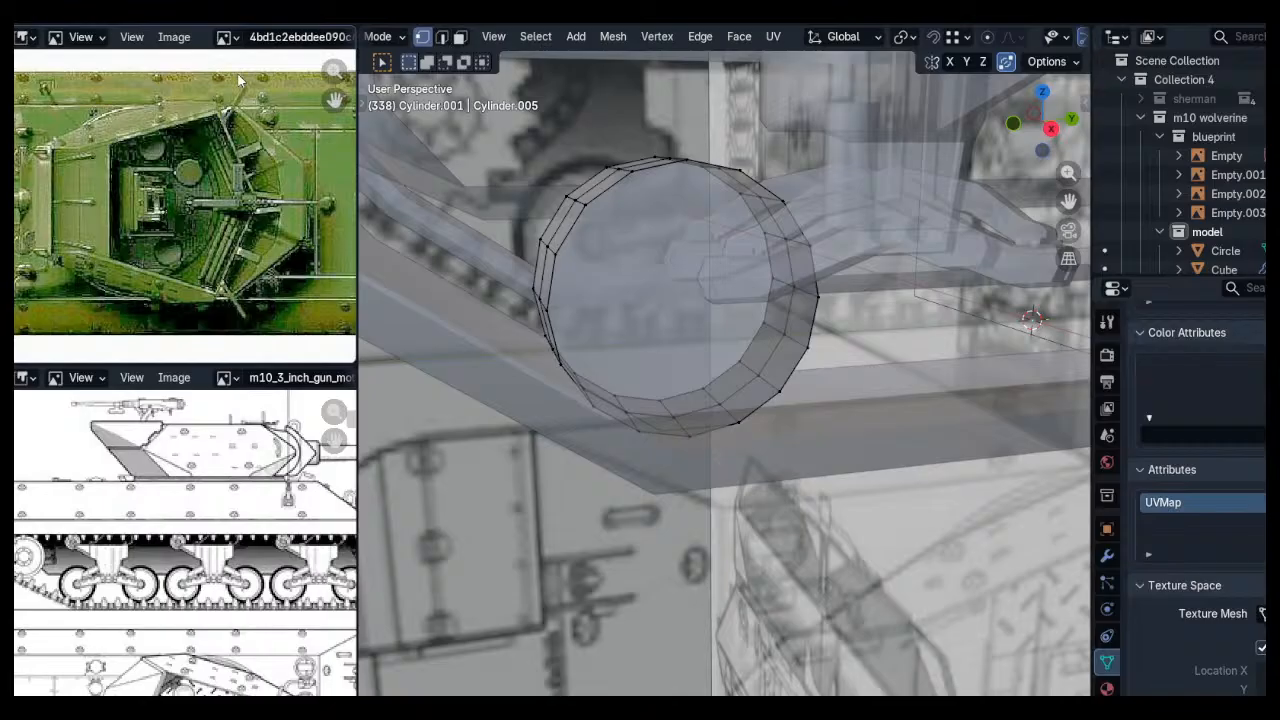
# Show Screenshot_14.png as the upper reference image and frame it on the spoked road wheel
pyautogui.scroll(-5, 250, 37)
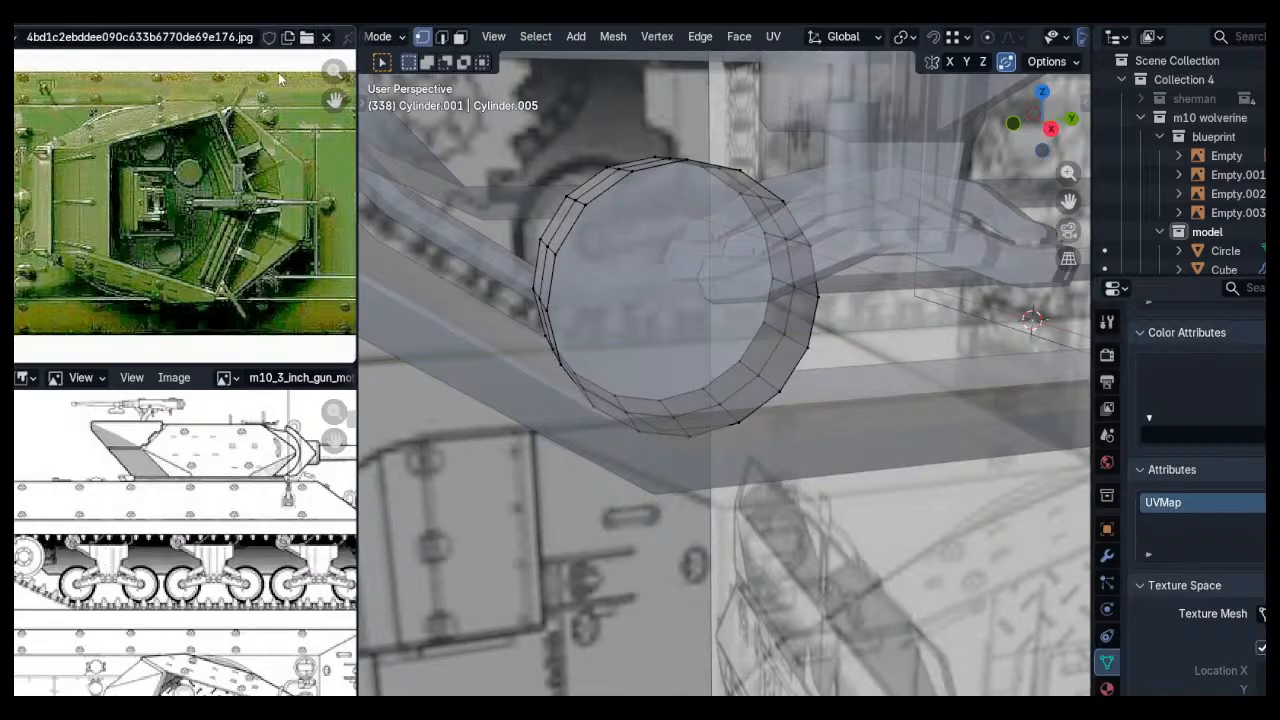
pyautogui.scroll(-5, 180, 210)
pyautogui.scroll(4, 168, 210)
pyautogui.scroll(6, 168, 210)
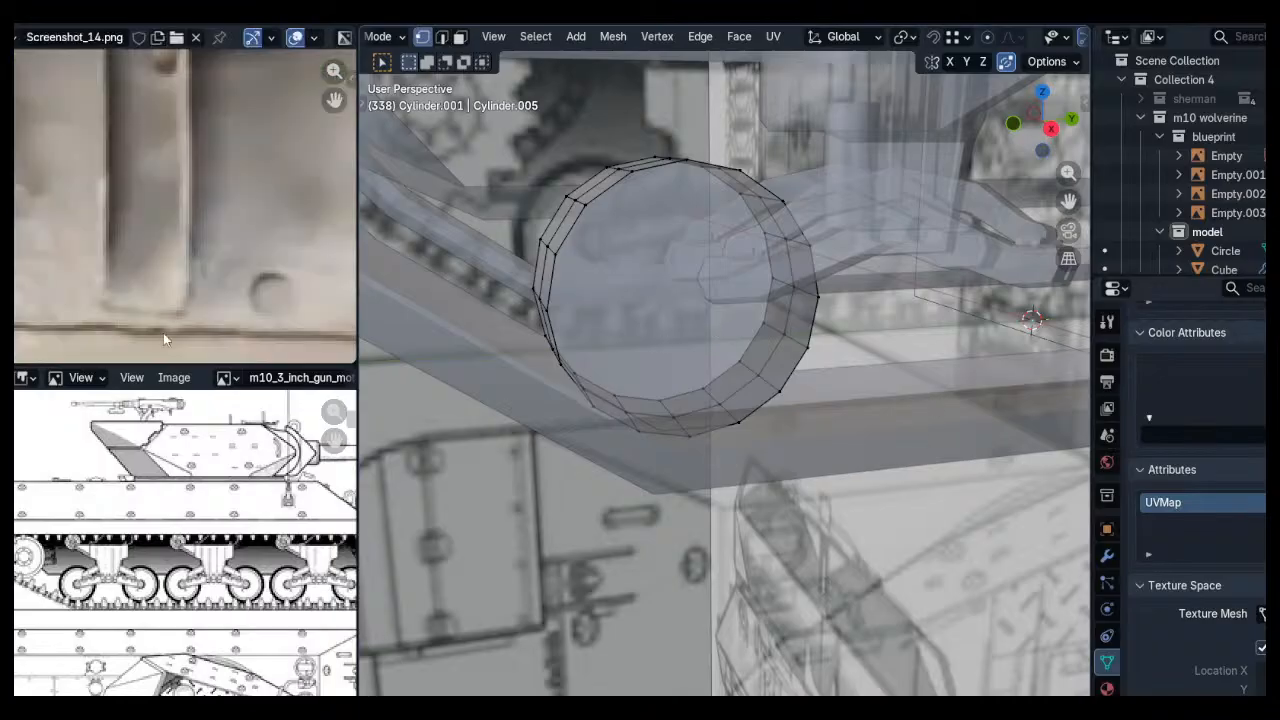
pyautogui.scroll(-3, 168, 262)
pyautogui.moveTo(169, 257); pyautogui.dragTo(291, 149, button='middle')
pyautogui.scroll(4, 212, 216)
pyautogui.moveTo(188, 211); pyautogui.dragTo(203, 150, button='middle')
pyautogui.scroll(-1, 205, 160)
pyautogui.moveTo(212, 214); pyautogui.dragTo(166, 175, button='middle')
pyautogui.scroll(-2, 166, 175)
pyautogui.moveTo(346, 146); pyautogui.dragTo(43, 207, button='middle')
pyautogui.scroll(4, 242, 162)
pyautogui.scroll(-2, 244, 180)
pyautogui.scroll(2, 222, 187)
pyautogui.moveTo(221, 187); pyautogui.dragTo(228, 175, button='middle')
pyautogui.scroll(-1, 232, 178)
# Delete the rear half of the road wheel cylinder, leaving only its front section
pyautogui.moveTo(670, 238); pyautogui.dragTo(652, 281, button='middle')
pyautogui.press('Tab')
pyautogui.hotkey('alt', 'z')
pyautogui.press('Tab')
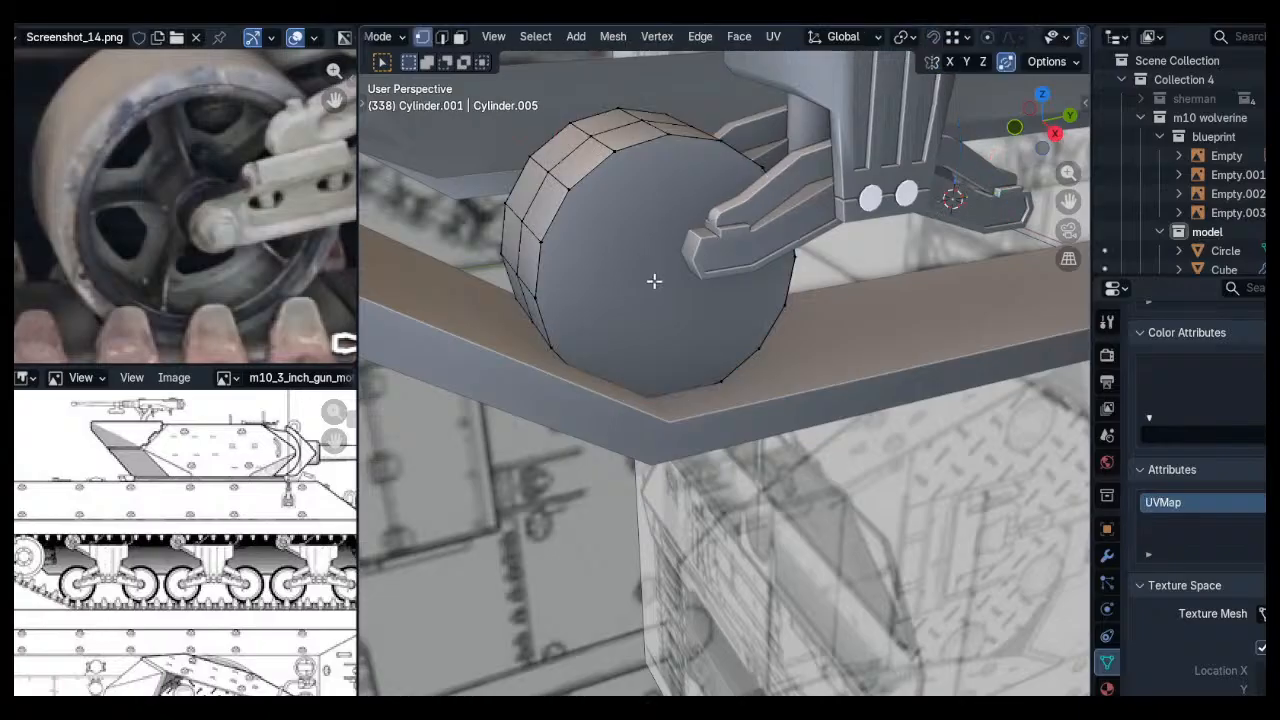
pyautogui.press('3')
pyautogui.click(654, 269)
pyautogui.hotkey('alt', 'z')
pyautogui.moveTo(583, 223); pyautogui.dragTo(650, 388, button='middle')
pyautogui.click(602, 231)
pyautogui.press('x')
pyautogui.click(602, 231)
pyautogui.hotkey('alt', 'z')
# Inset the wheel's front face by about 0.06 m to outline the rim in the right side view
pyautogui.press('1')
pyautogui.hotkey('alt', 'z')
pyautogui.hotkey('alt', 'z')
pyautogui.press('3')
pyautogui.click(650, 388)
pyautogui.scroll(2, 843, 441)
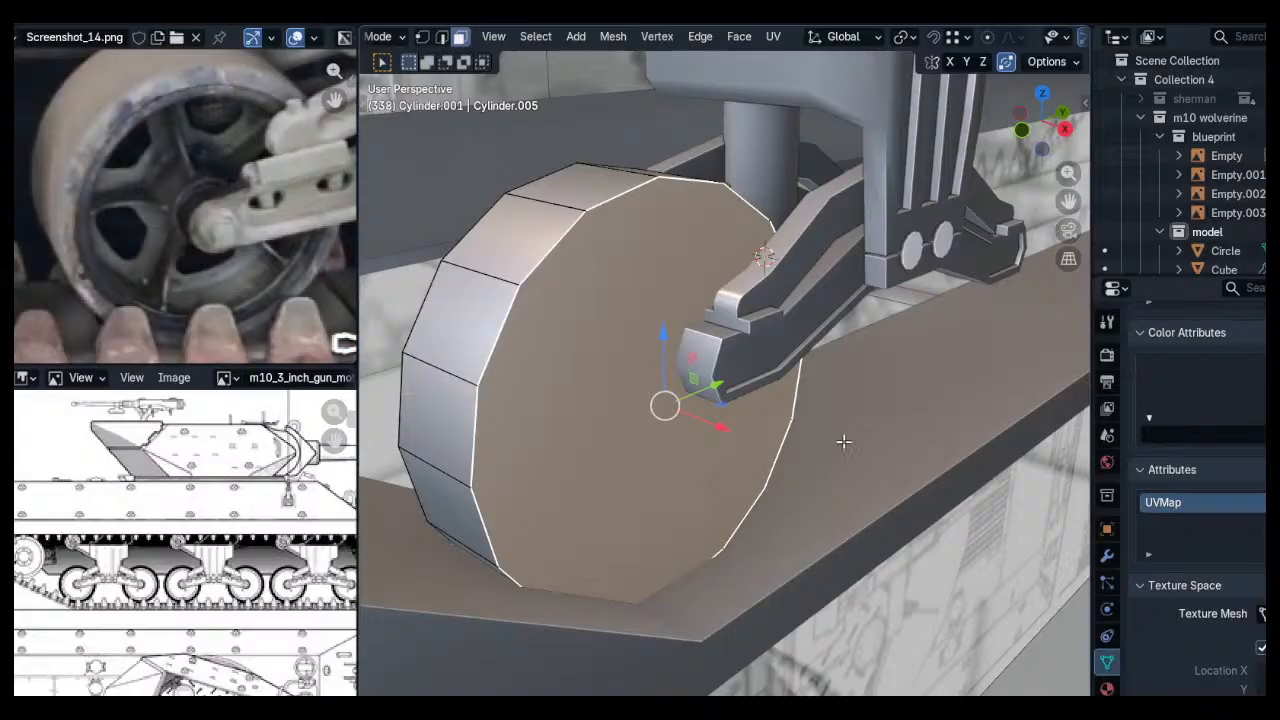
pyautogui.press('KP_3')
pyautogui.hotkey('alt', 'z')
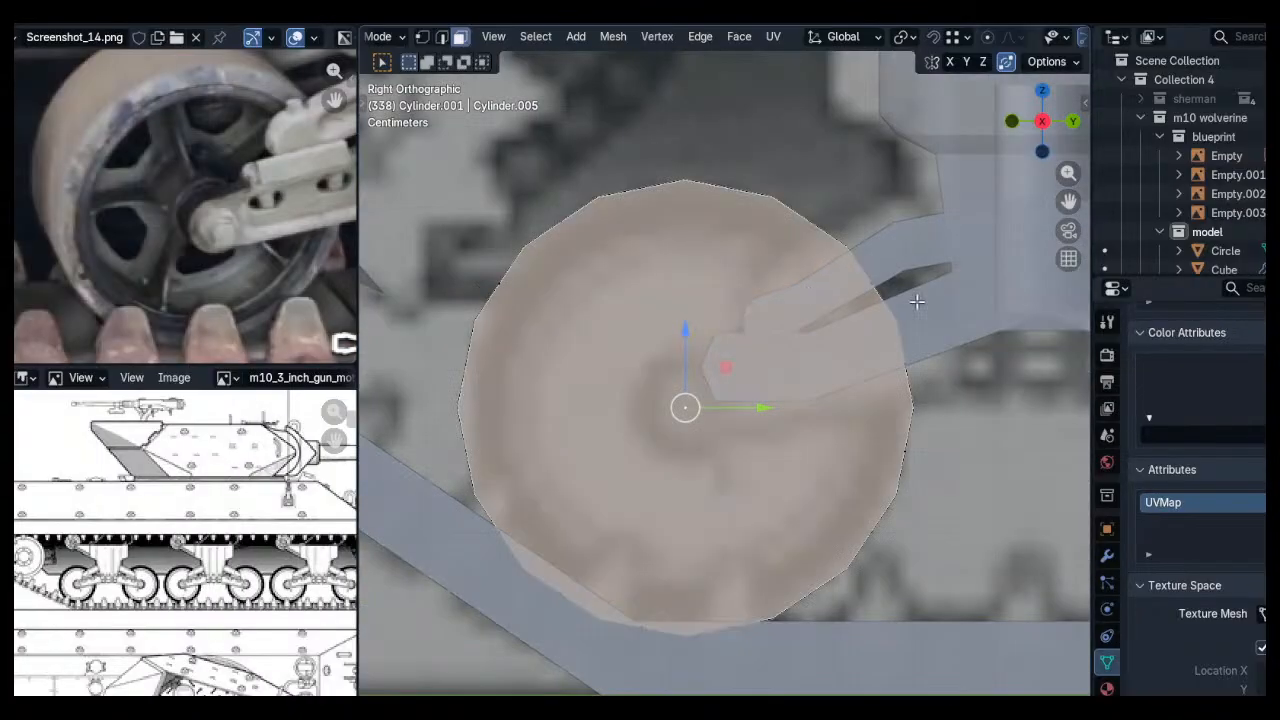
pyautogui.press('i')
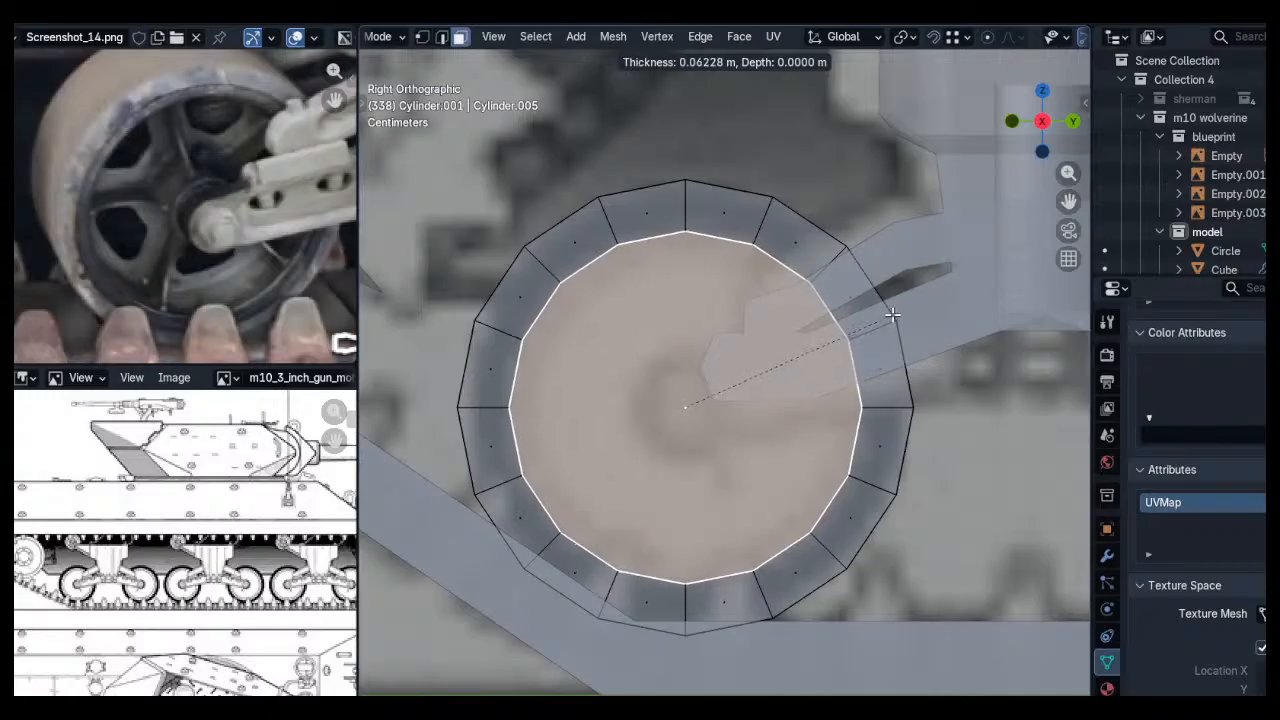
pyautogui.click(896, 311)
# Extrude the inset face inward and delete it to leave a hollow wheel rim
pyautogui.hotkey('alt', 'z')
pyautogui.moveTo(652, 271); pyautogui.dragTo(700, 237, button='middle')
pyautogui.hotkey('alt', 'z')
pyautogui.press('e')
pyautogui.click(794, 326)
pyautogui.hotkey('alt', 'z')
pyautogui.press('x')
pyautogui.click(700, 357)
# Snap the 3D cursor to the centre of the rim's inner edge loop and isolate the wheel for editing
pyautogui.press('1')
pyautogui.keyDown('alt'); pyautogui.click(712, 166); pyautogui.keyUp('alt')
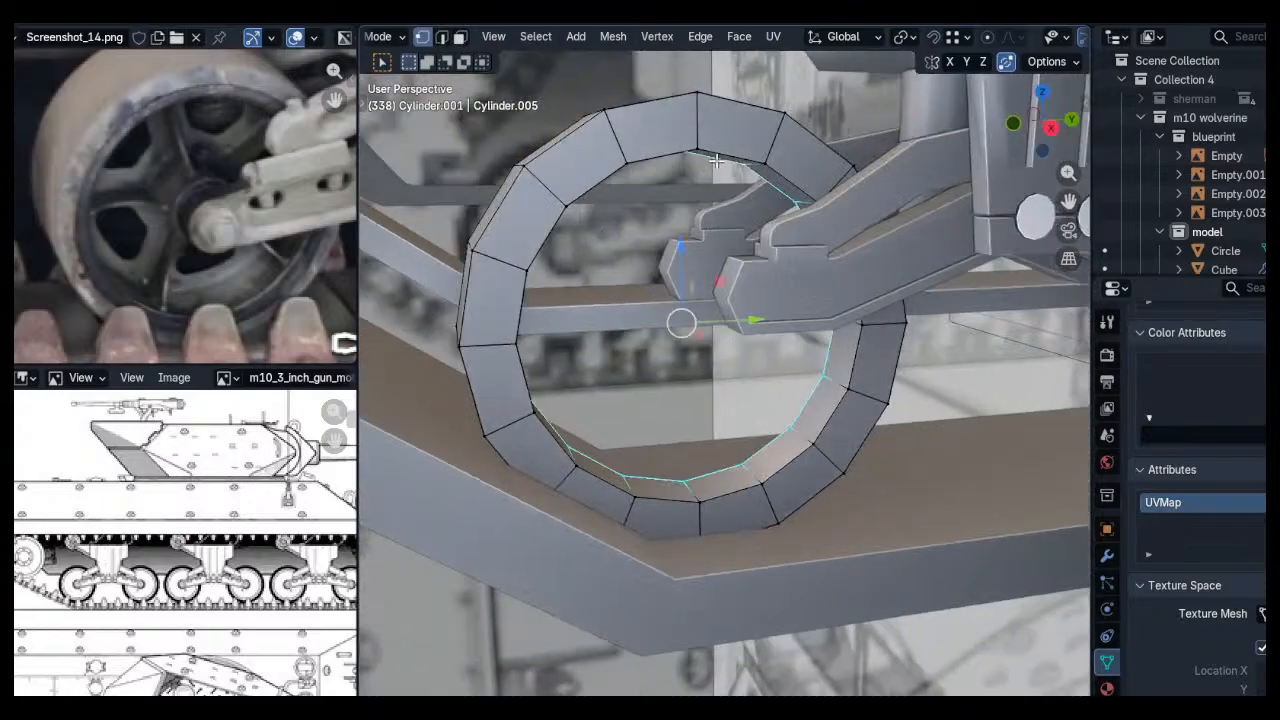
pyautogui.hotkey('shift', 's')
pyautogui.click(716, 280)
pyautogui.press('Tab')
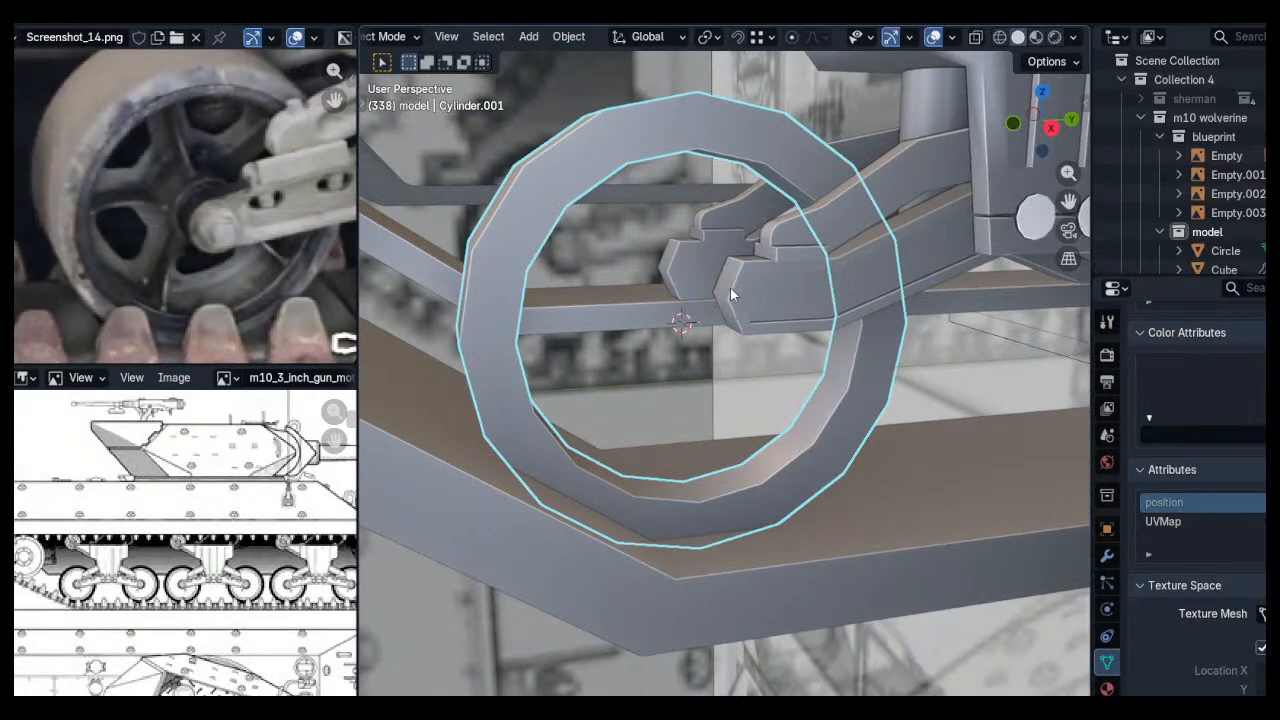
pyautogui.press('KP_Divide')
pyautogui.moveTo(791, 397); pyautogui.dragTo(835, 382, button='middle')
pyautogui.press('Tab')
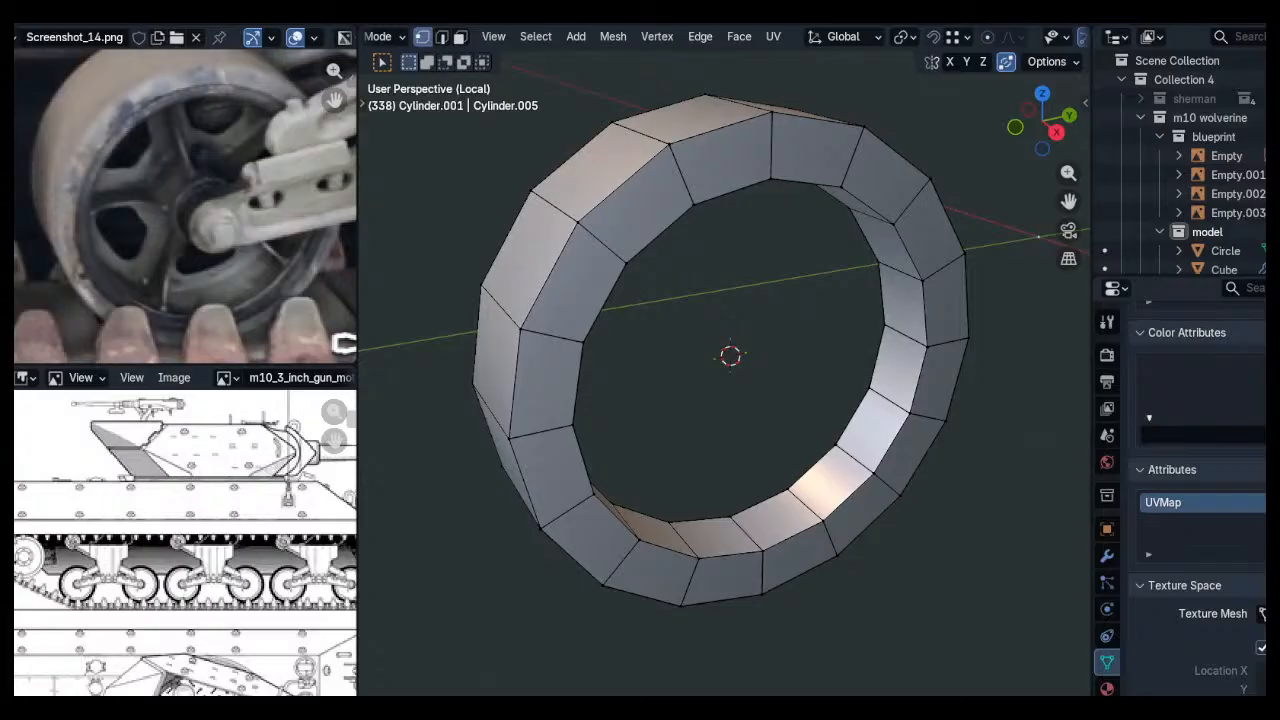
# Select the rim's rear inner edge loop and view the wheel from the right side
pyautogui.moveTo(830, 339); pyautogui.dragTo(660, 498, button='middle')
pyautogui.keyDown('alt'); pyautogui.click(697, 482); pyautogui.keyUp('alt')
pyautogui.moveTo(690, 399); pyautogui.dragTo(650, 371, button='middle')
pyautogui.moveTo(735, 335); pyautogui.dragTo(800, 340, button='middle')
pyautogui.click(1046, 130)
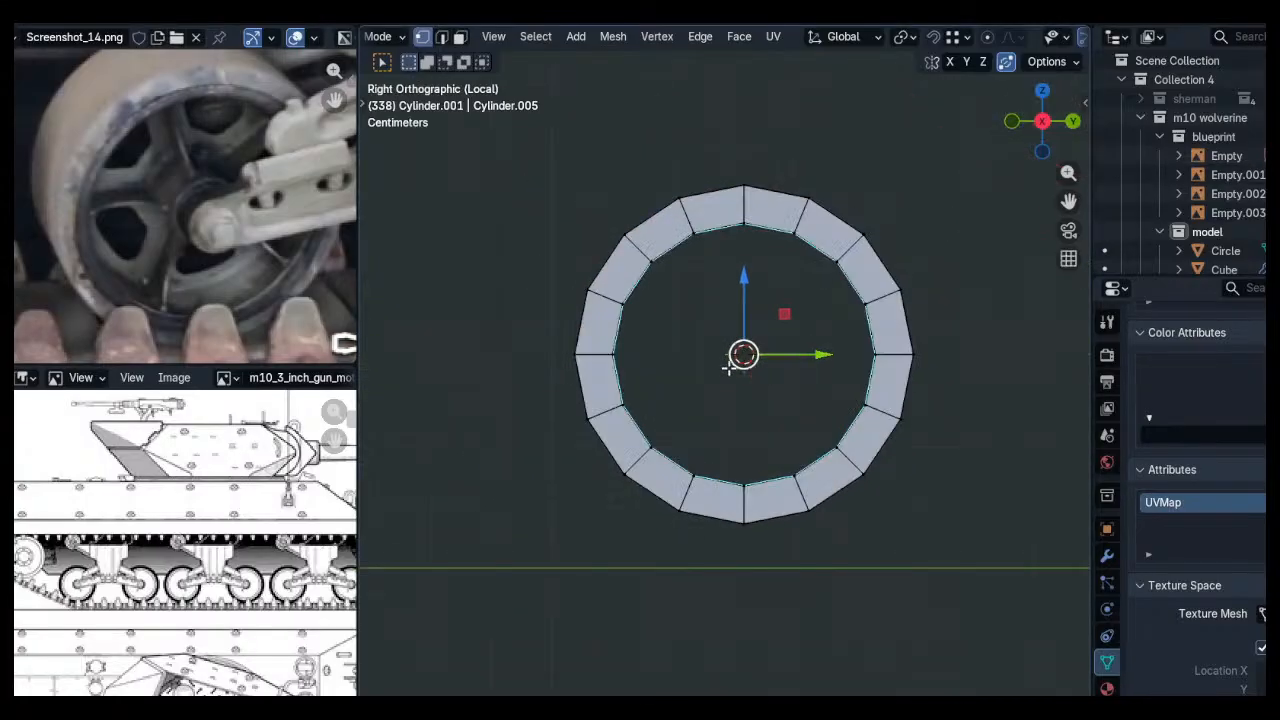
pyautogui.press('Tab')
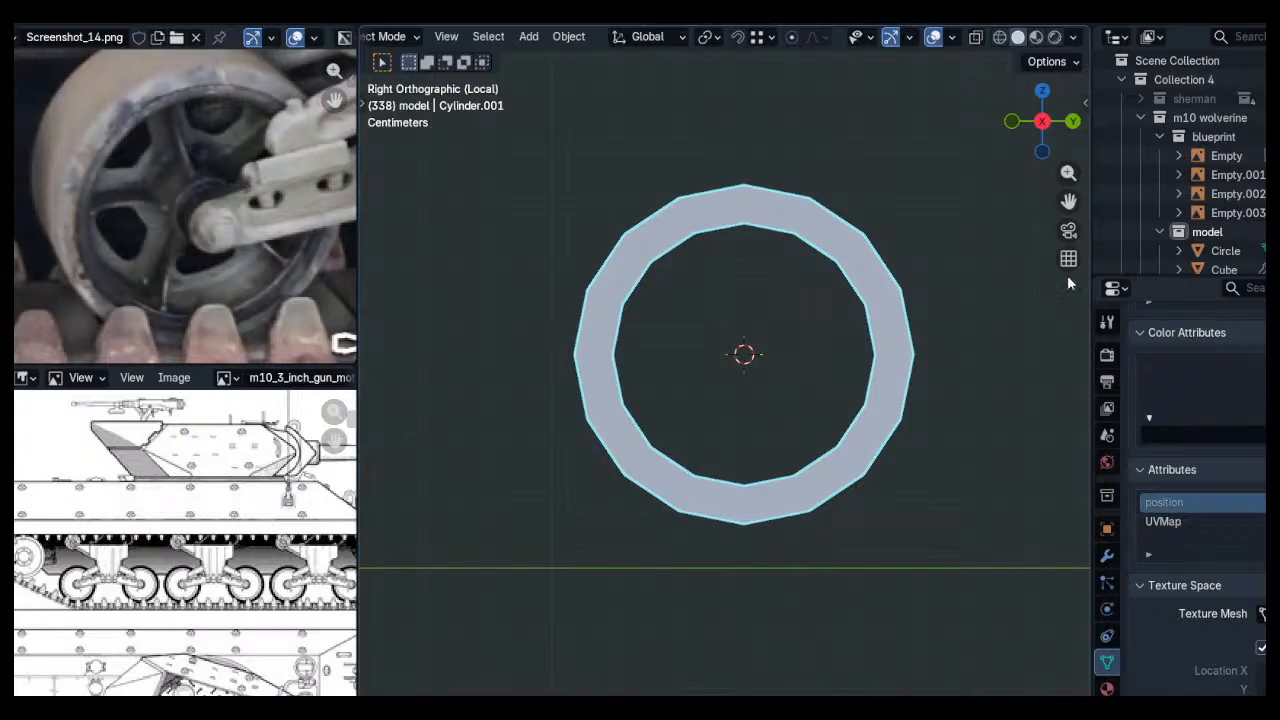
# Isolate the wheel together with the side-view blueprint image and reopen the wheel mesh for editing
pyautogui.press('KP_Divide')
pyautogui.click(855, 386)
pyautogui.moveTo(848, 385); pyautogui.dragTo(735, 385, button='middle')
pyautogui.keyDown('shift'); pyautogui.click(655, 425); pyautogui.keyUp('shift')
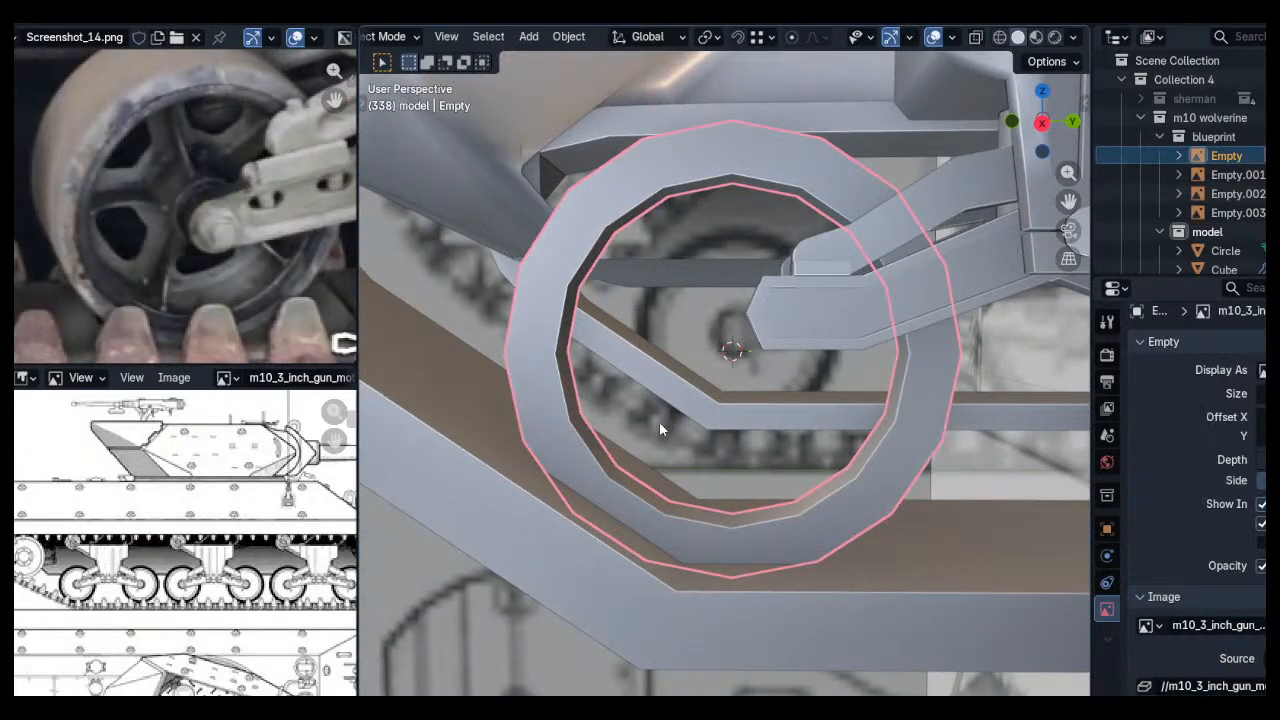
pyautogui.press('KP_Divide')
pyautogui.click(654, 387)
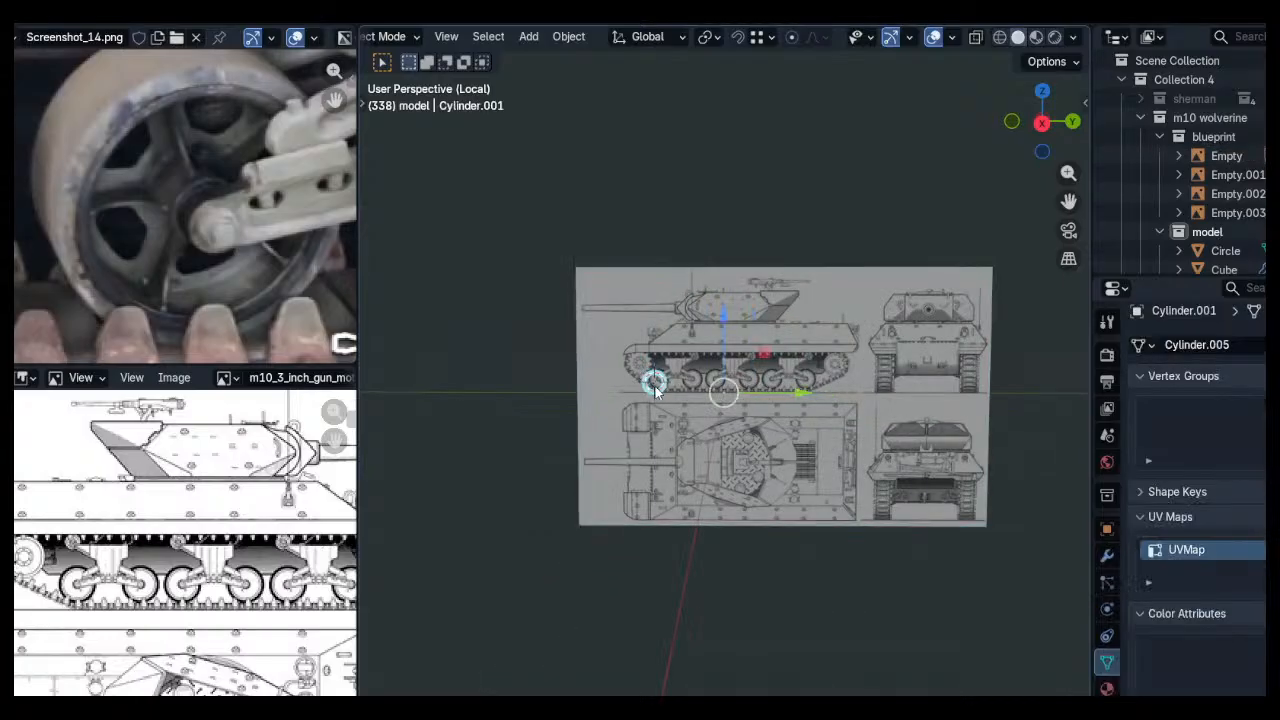
pyautogui.scroll(6, 655, 391)
pyautogui.click(1042, 121)
pyautogui.click(1042, 121)
pyautogui.press('Tab')
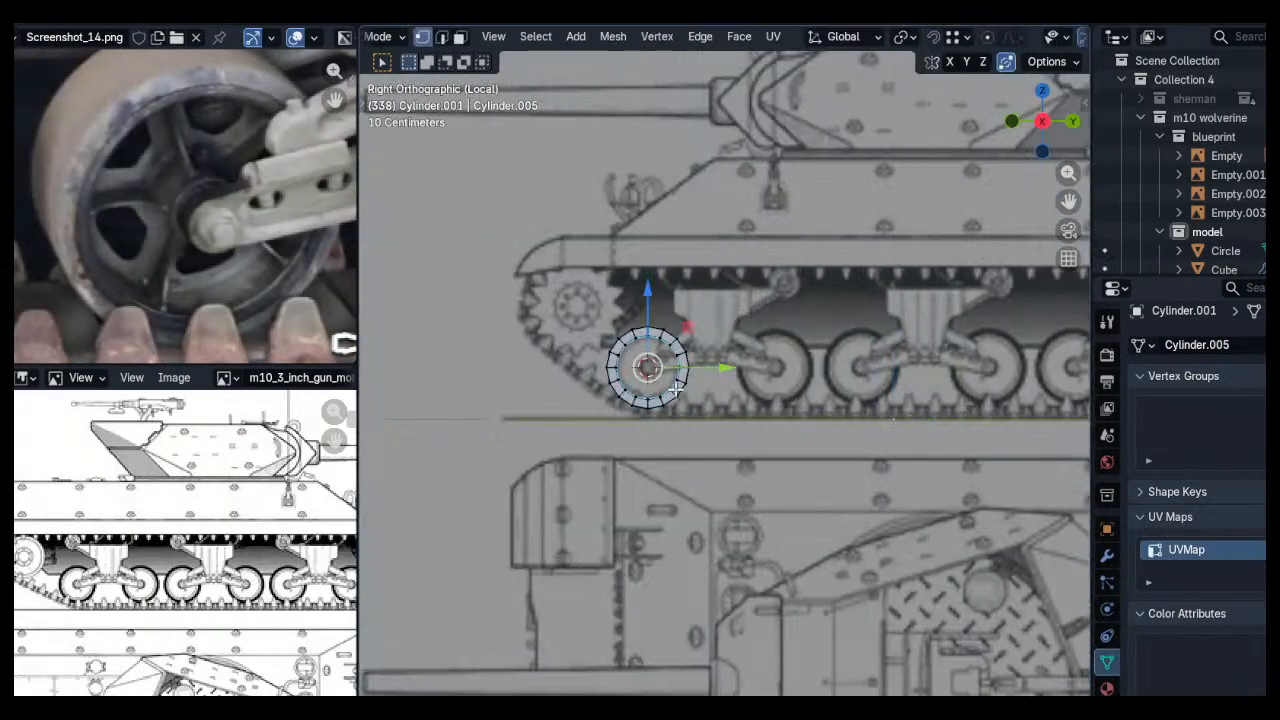
pyautogui.scroll(9, 676, 390)
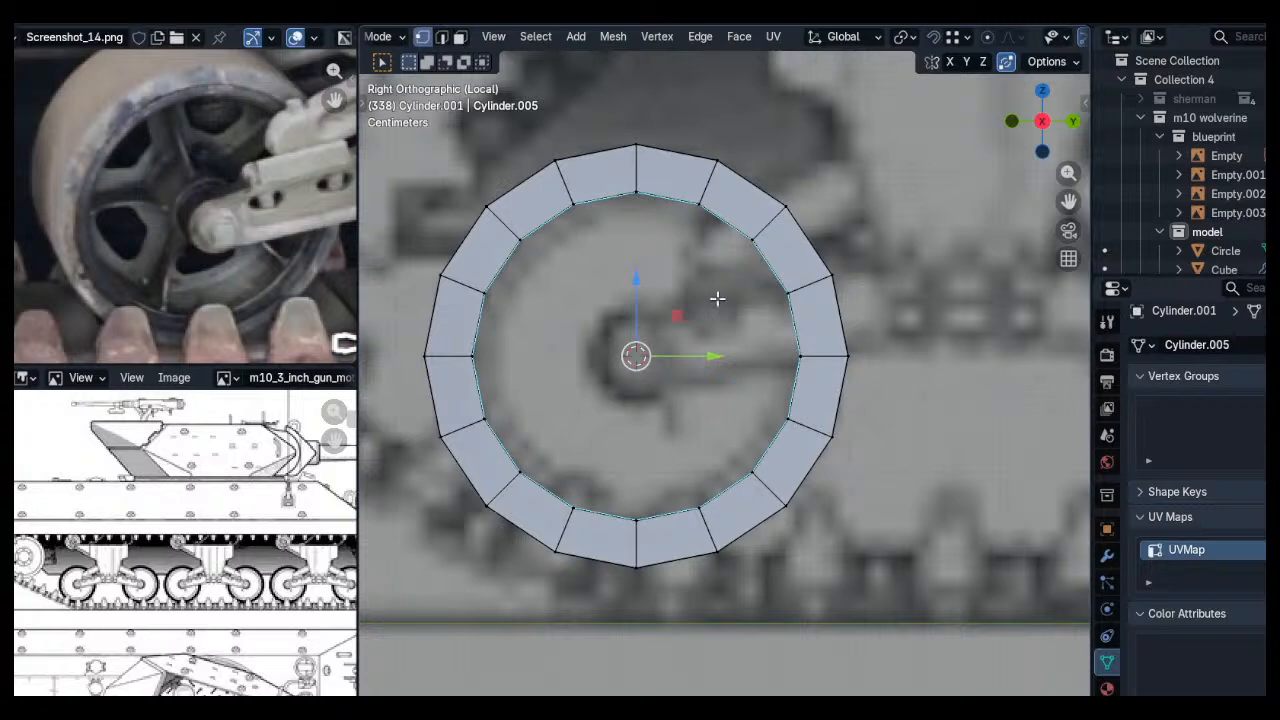
pyautogui.keyDown('shift'); pyautogui.moveTo(723, 306); pyautogui.dragTo(747, 342, button='middle'); pyautogui.keyUp('shift')
# Duplicate the rim's inner edge loop in place and scale it by 0.555 and about 0.62 to match the hub outline
pyautogui.moveTo(240, 296); pyautogui.dragTo(241, 308, button='middle')
pyautogui.scroll(1, 652, 312)
pyautogui.moveTo(727, 330); pyautogui.dragTo(804, 335, button='middle')
pyautogui.hotkey('shift', 'd')
pyautogui.rightClick(822, 335)
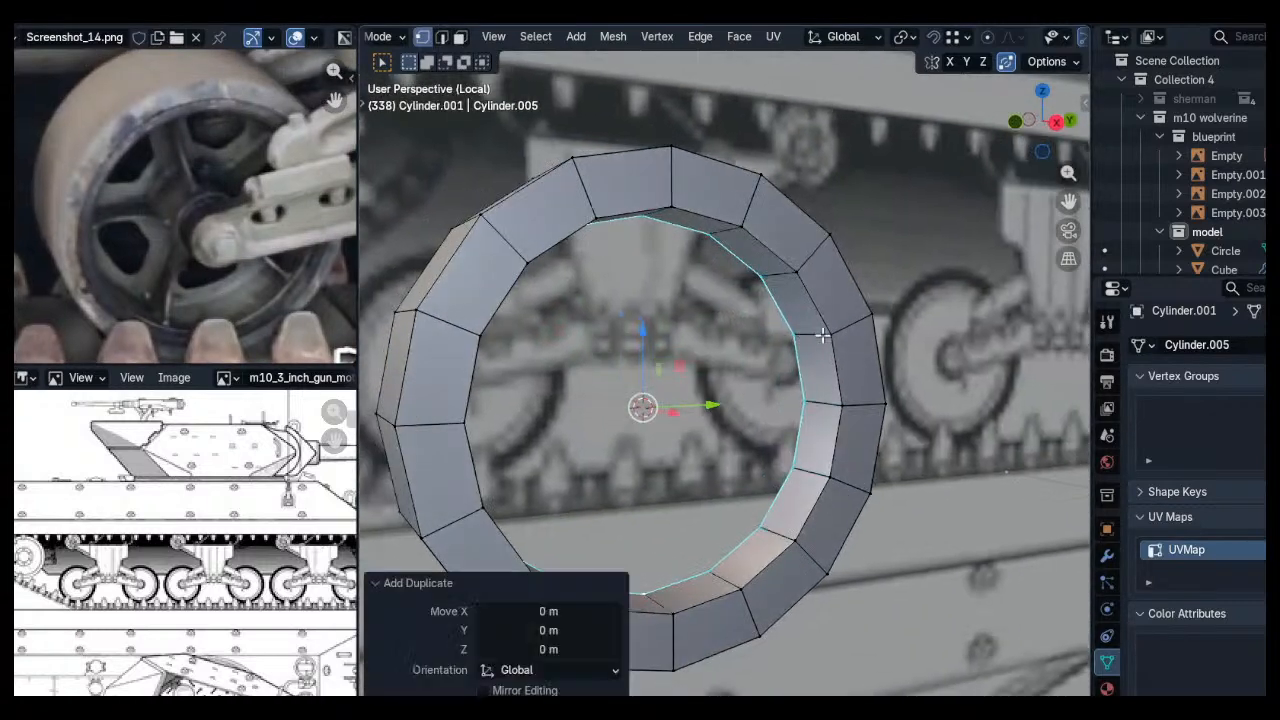
pyautogui.press('s')
pyautogui.click(742, 367)
pyautogui.press('KP_3')
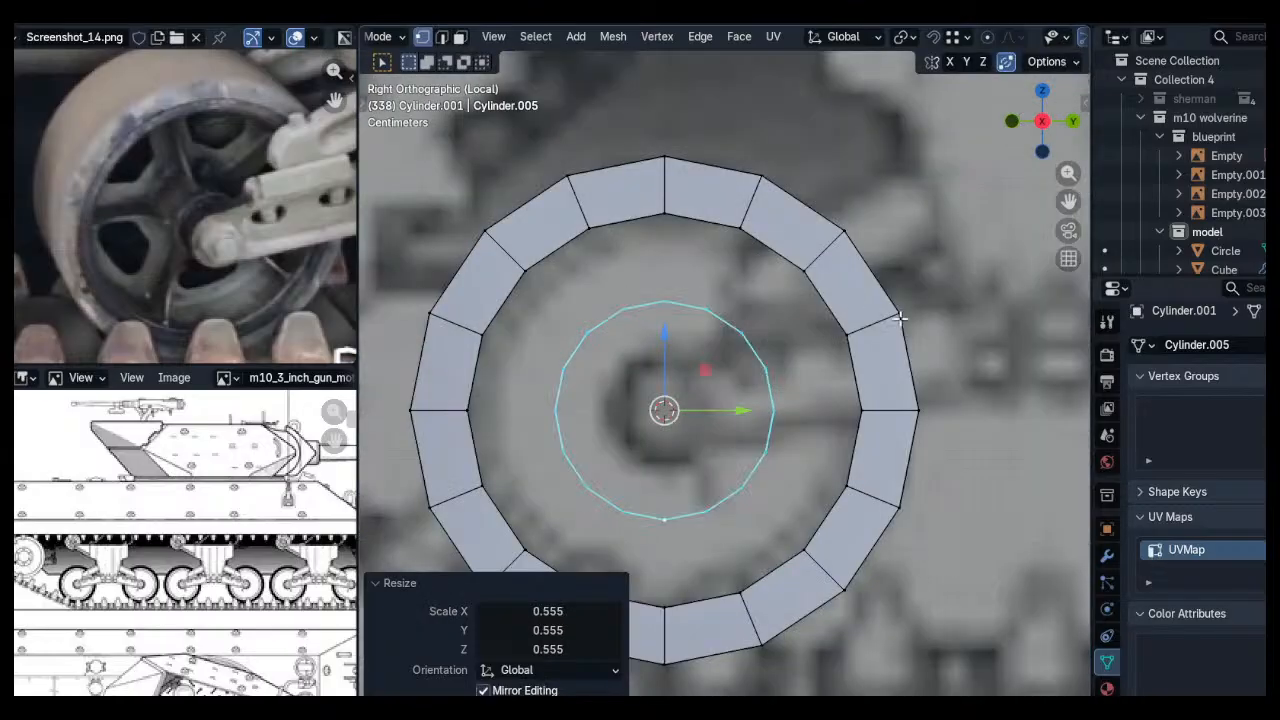
pyautogui.press('s')
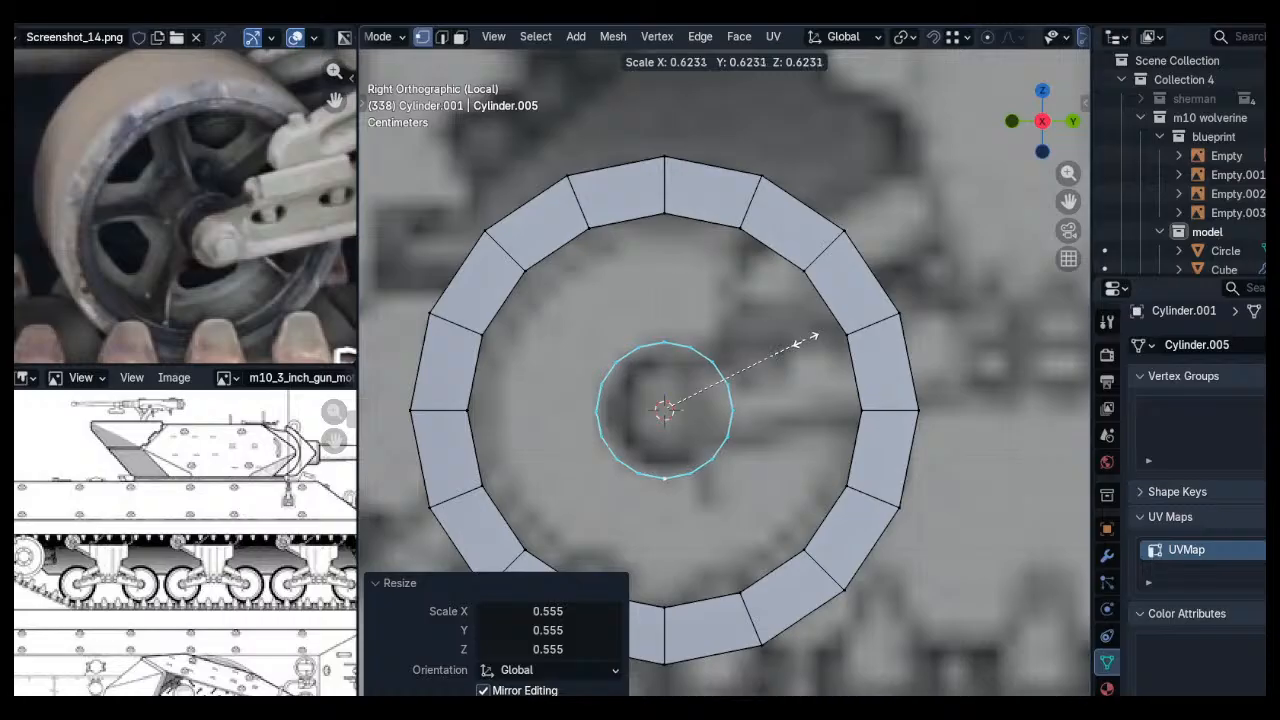
pyautogui.click(818, 331)
# Extrude the hub loop along X, scale its outer end down slightly and fill it with a face
pyautogui.moveTo(818, 331)
pyautogui.mouseDown(button='middle')
pyautogui.moveTo(805, 360)
pyautogui.moveTo(829, 398)
pyautogui.moveTo(718, 314)
pyautogui.moveTo(732, 329)
pyautogui.moveTo(697, 352)
pyautogui.moveTo(820, 347)
pyautogui.mouseUp(button='middle')
pyautogui.press('e')
pyautogui.press('x')
pyautogui.click(760, 335)
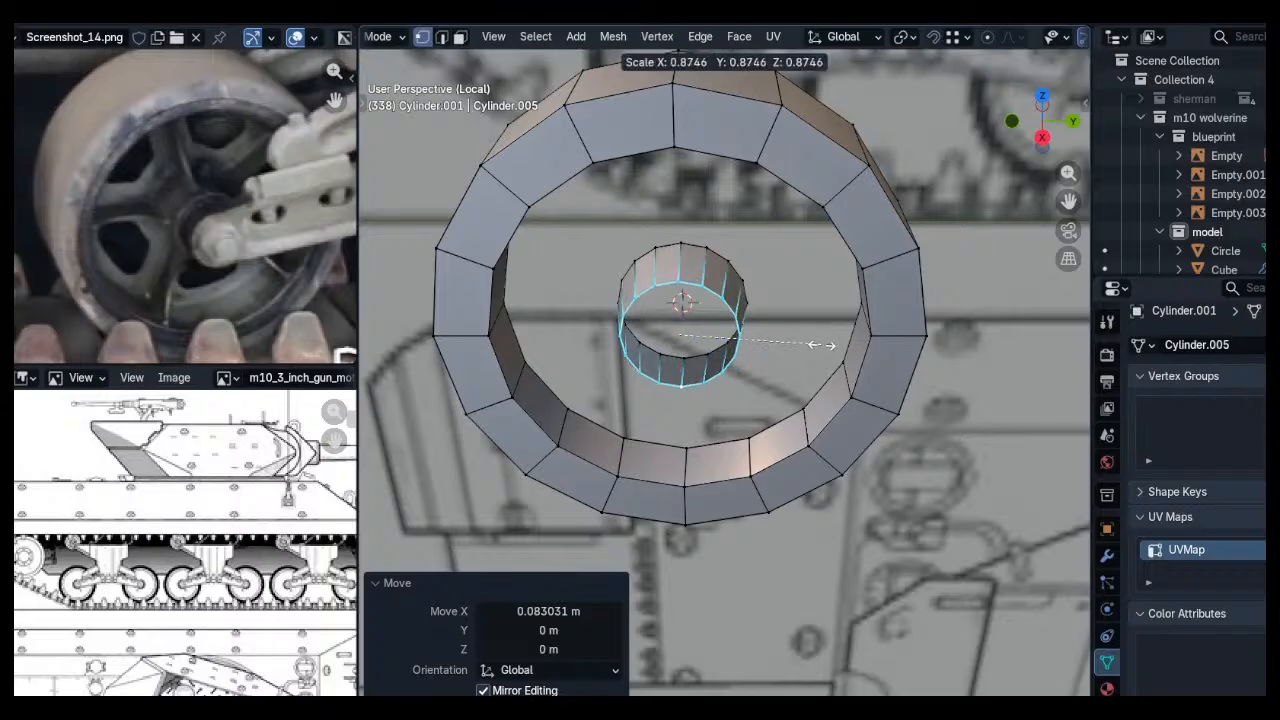
pyautogui.click(805, 345)
pyautogui.press('f')
# Inset the hub's end face by about 0.0122 m and extrude it inward by about 0.0062 m
pyautogui.moveTo(805, 345); pyautogui.dragTo(810, 330, button='middle')
pyautogui.press('i')
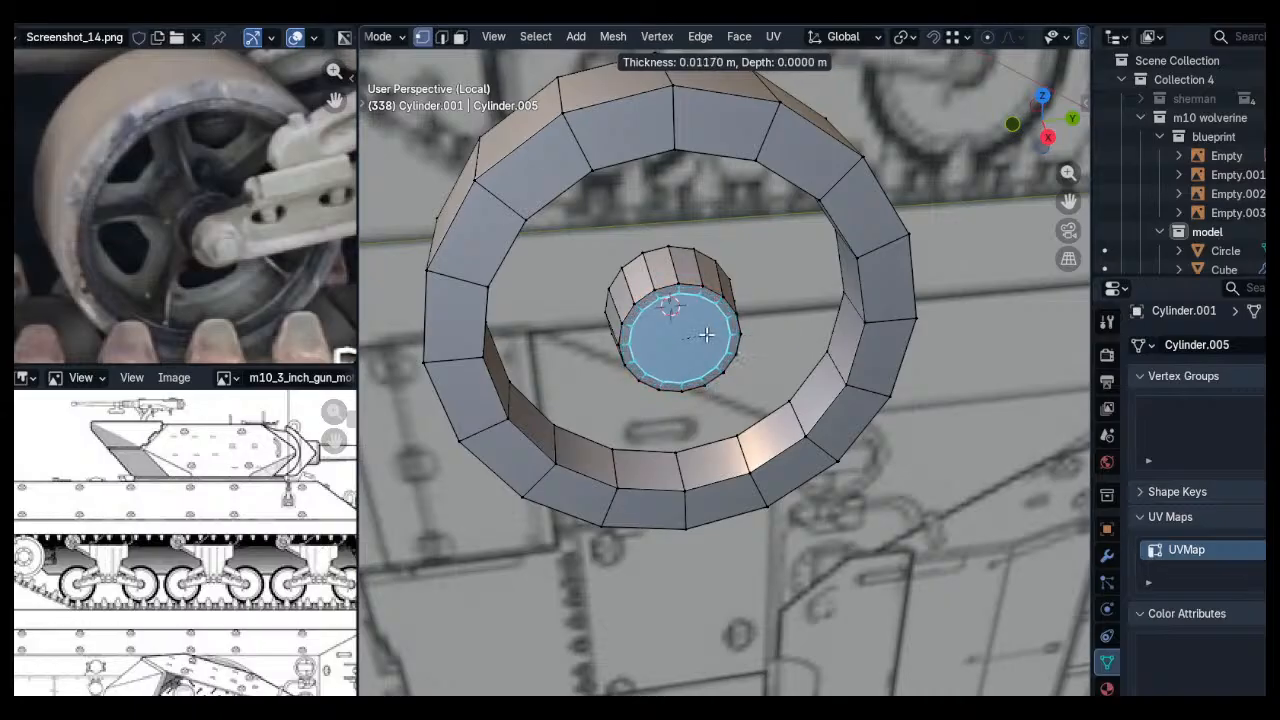
pyautogui.click(710, 334)
pyautogui.moveTo(710, 334); pyautogui.dragTo(820, 328, button='middle')
pyautogui.scroll(3, 824, 324)
pyautogui.press('e')
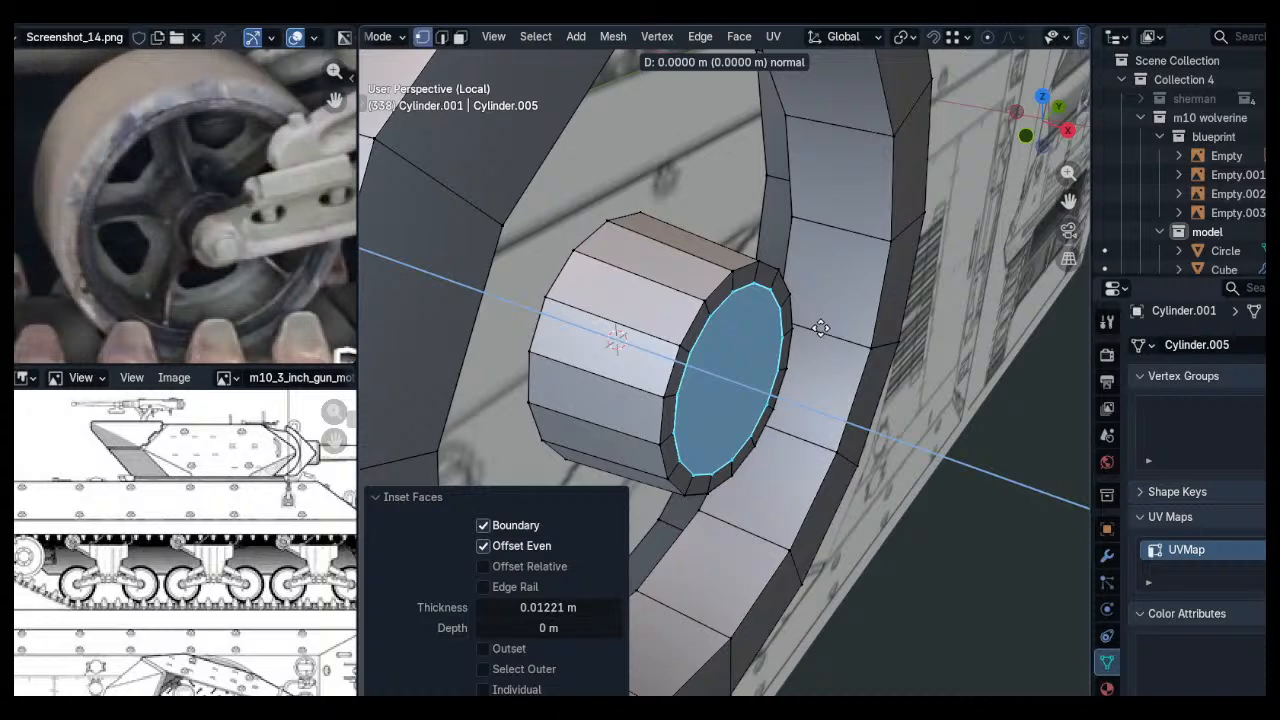
pyautogui.click(840, 338)
# Inset the recessed hub face by about 0.0039 m and clear the selection
pyautogui.press('i')
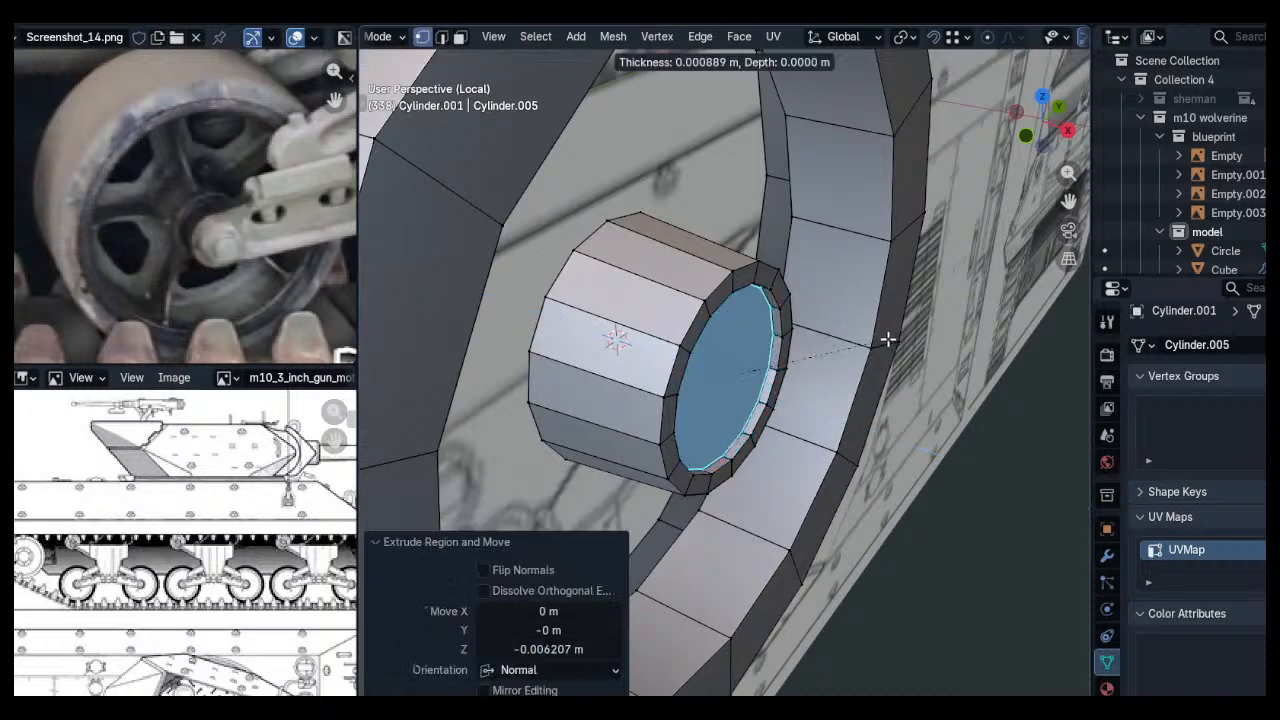
pyautogui.click(840, 344)
pyautogui.moveTo(658, 263); pyautogui.dragTo(624, 216, button='middle')
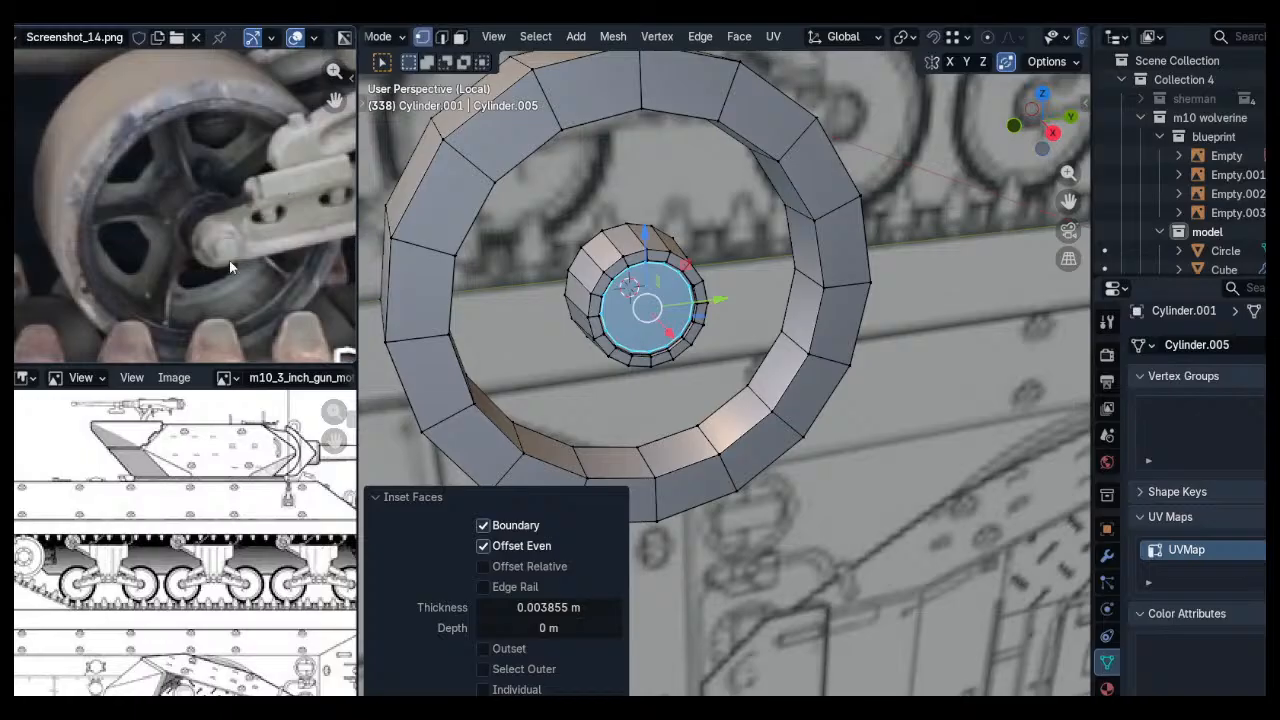
pyautogui.click(692, 232)
pyautogui.moveTo(692, 232); pyautogui.dragTo(647, 177, button='middle')
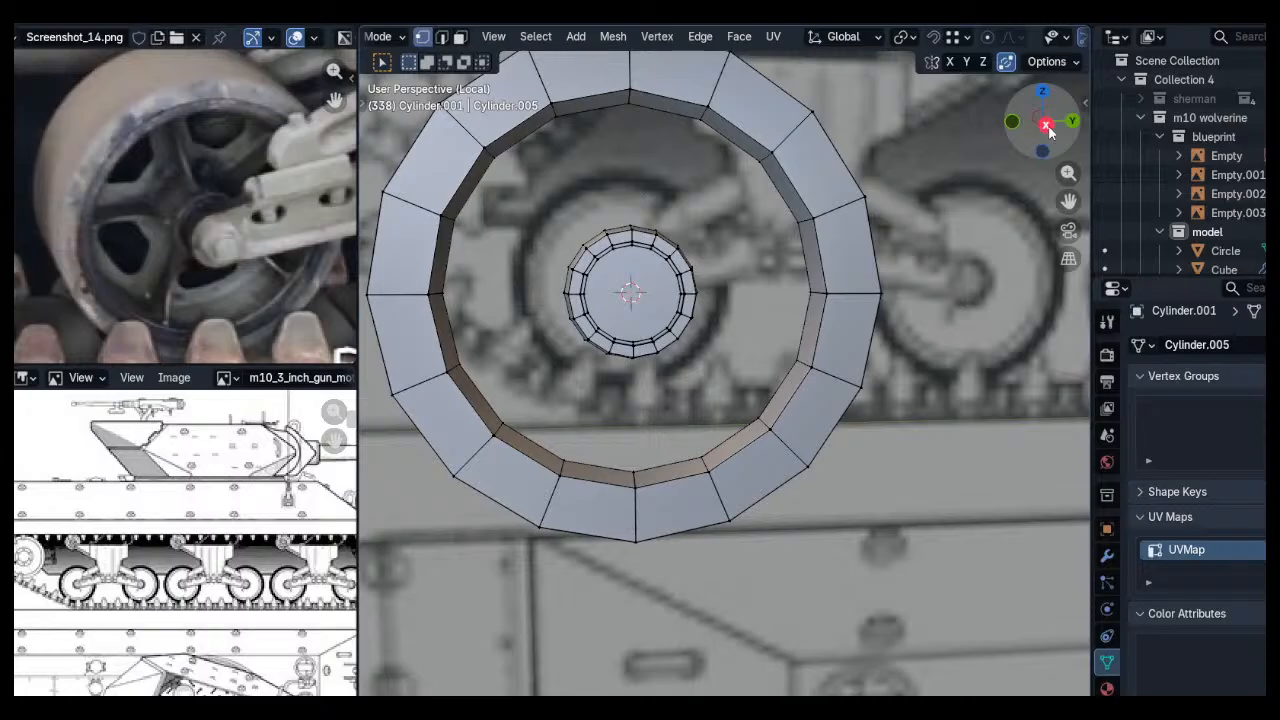
# Add a plane at the wheel's centre, aligned to the right side view, with see-through display enabled
pyautogui.click(1044, 124)
pyautogui.press('Tab')
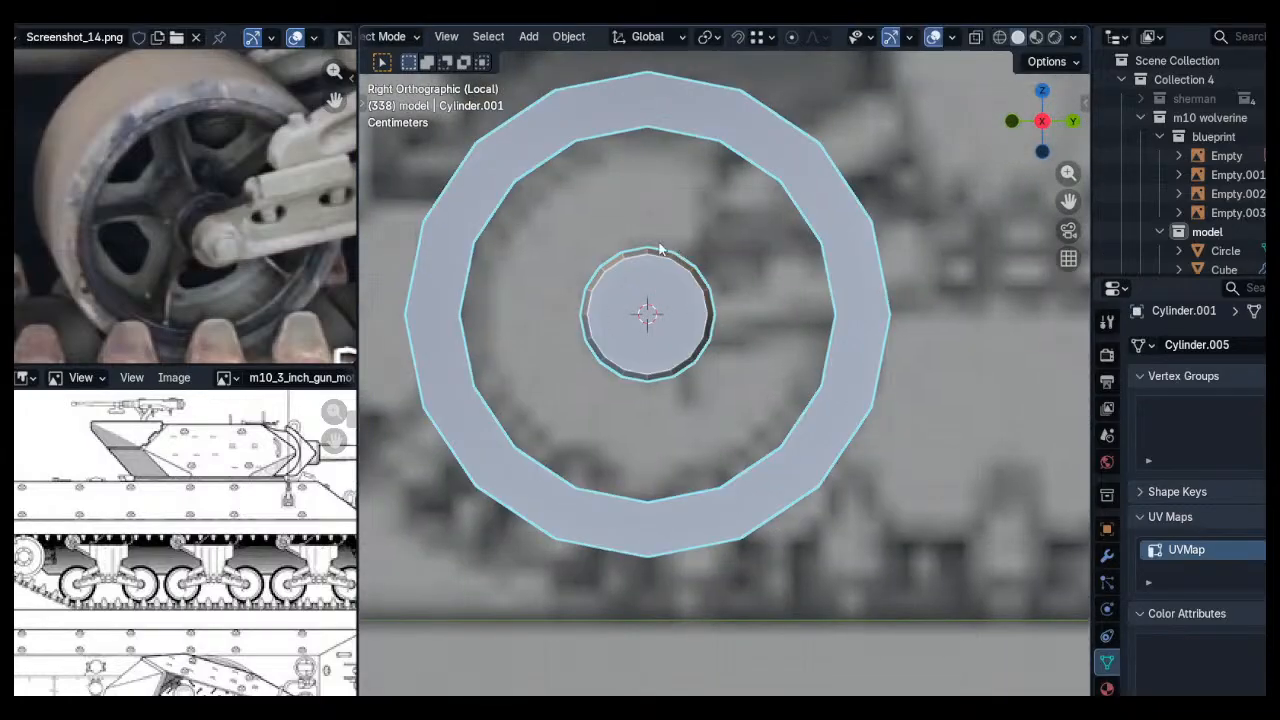
pyautogui.keyDown('shift'); pyautogui.moveTo(659, 249); pyautogui.dragTo(684, 272, button='middle'); pyautogui.keyUp('shift')
pyautogui.hotkey('alt', 'z')
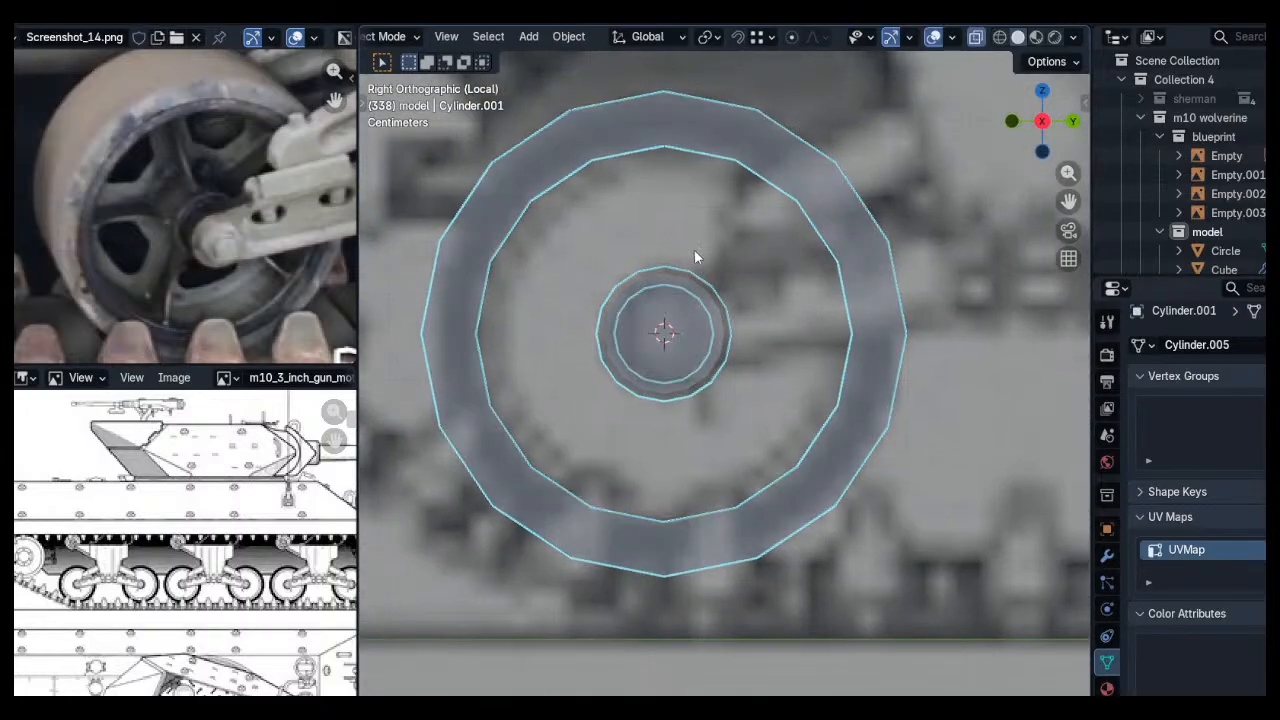
pyautogui.hotkey('shift', 'a')
pyautogui.moveTo(697, 296)
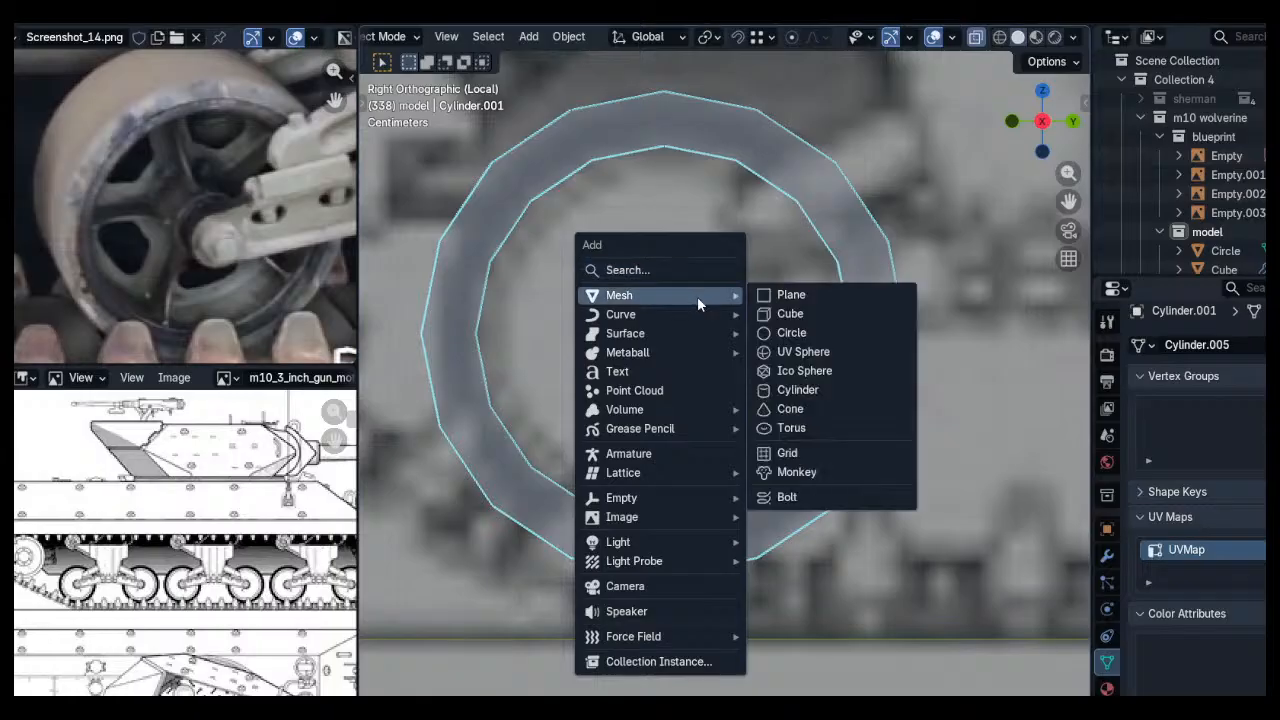
pyautogui.click(807, 296)
pyautogui.click(516, 597)
pyautogui.click(497, 636)
# Scale the plane's mesh down by 0.345 and 0.277 so it slightly exceeds the hub
pyautogui.press('Tab')
pyautogui.press('s')
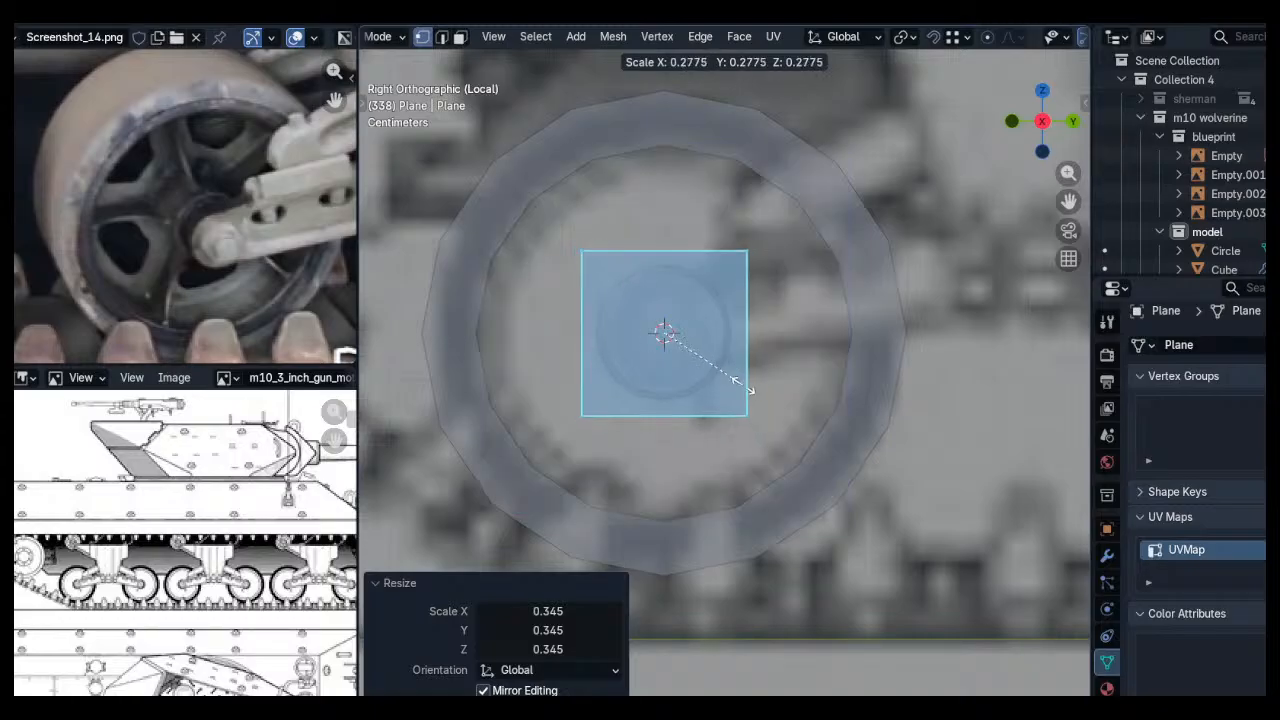
pyautogui.click(743, 385)
pyautogui.keyDown('shift'); pyautogui.moveTo(743, 386); pyautogui.dragTo(774, 416, button='middle'); pyautogui.keyUp('shift')
pyautogui.scroll(1, 771, 378)
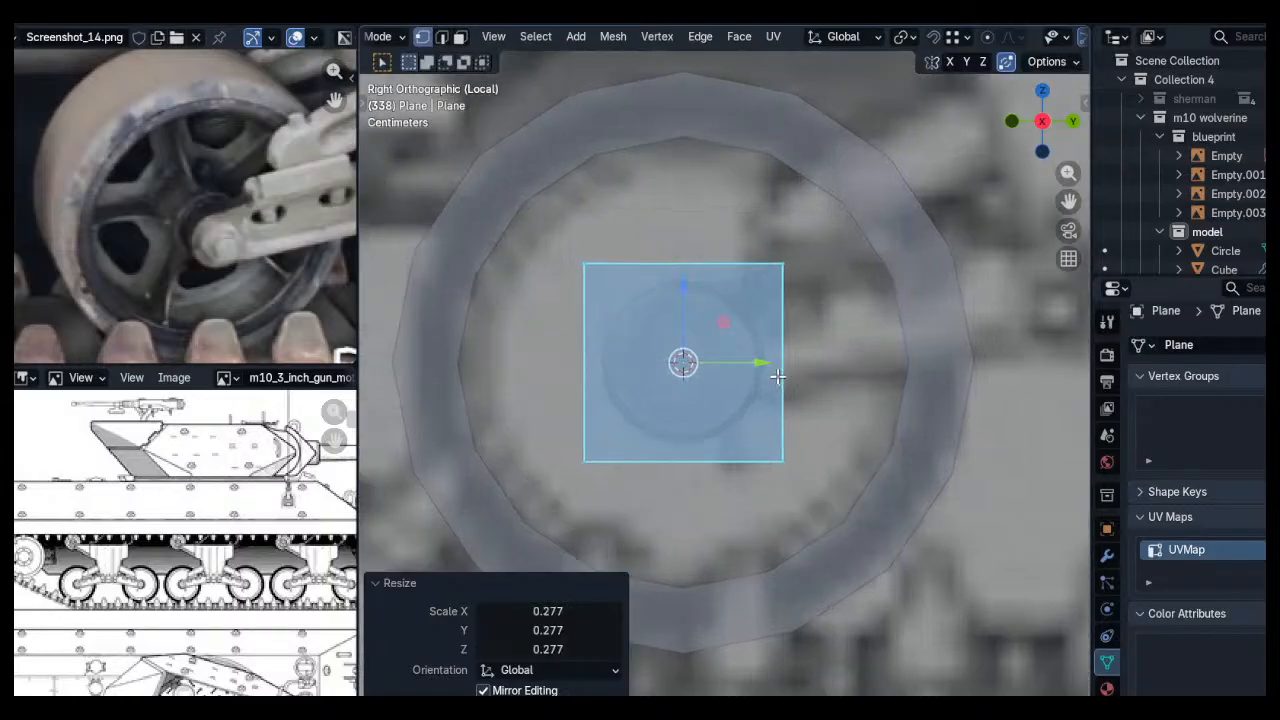
# Taper the plane by scaling its lower two vertices to 0.434 and raising them about 0.088 m along Z
pyautogui.click(791, 461)
pyautogui.keyDown('shift'); pyautogui.click(586, 462); pyautogui.keyUp('shift')
pyautogui.press('s')
pyautogui.click(809, 509)
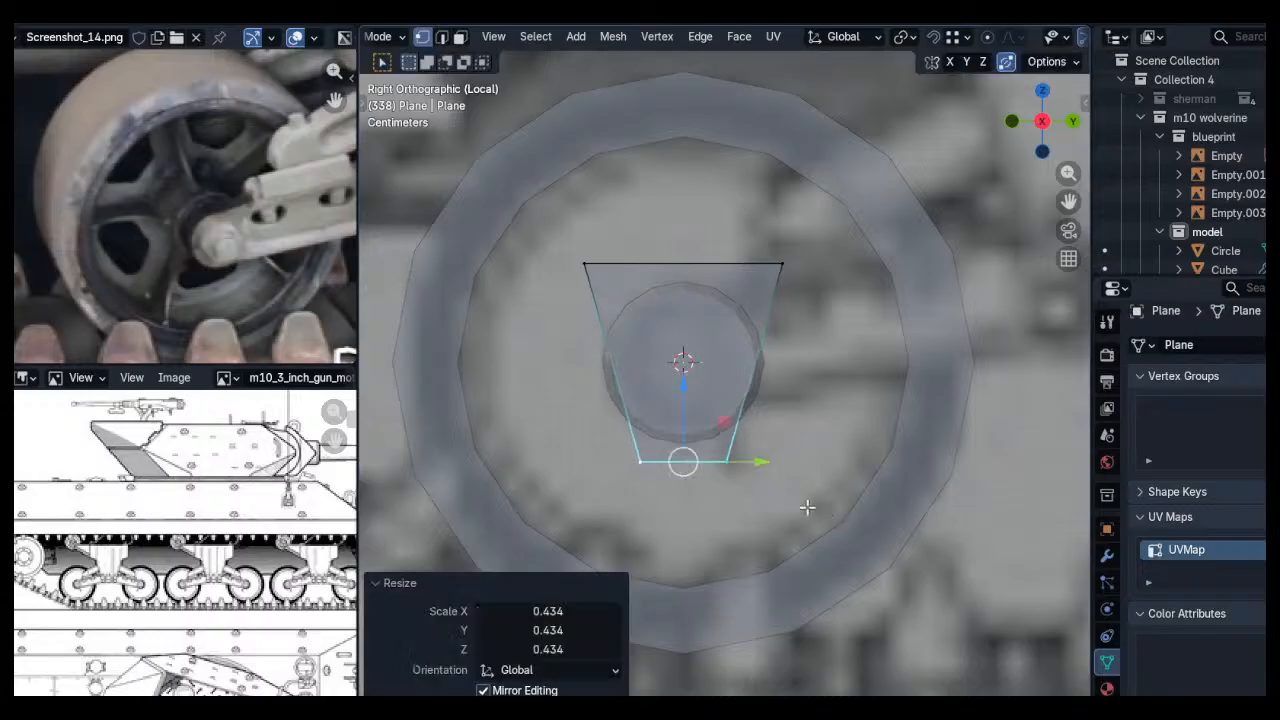
pyautogui.press('g')
pyautogui.press('z')
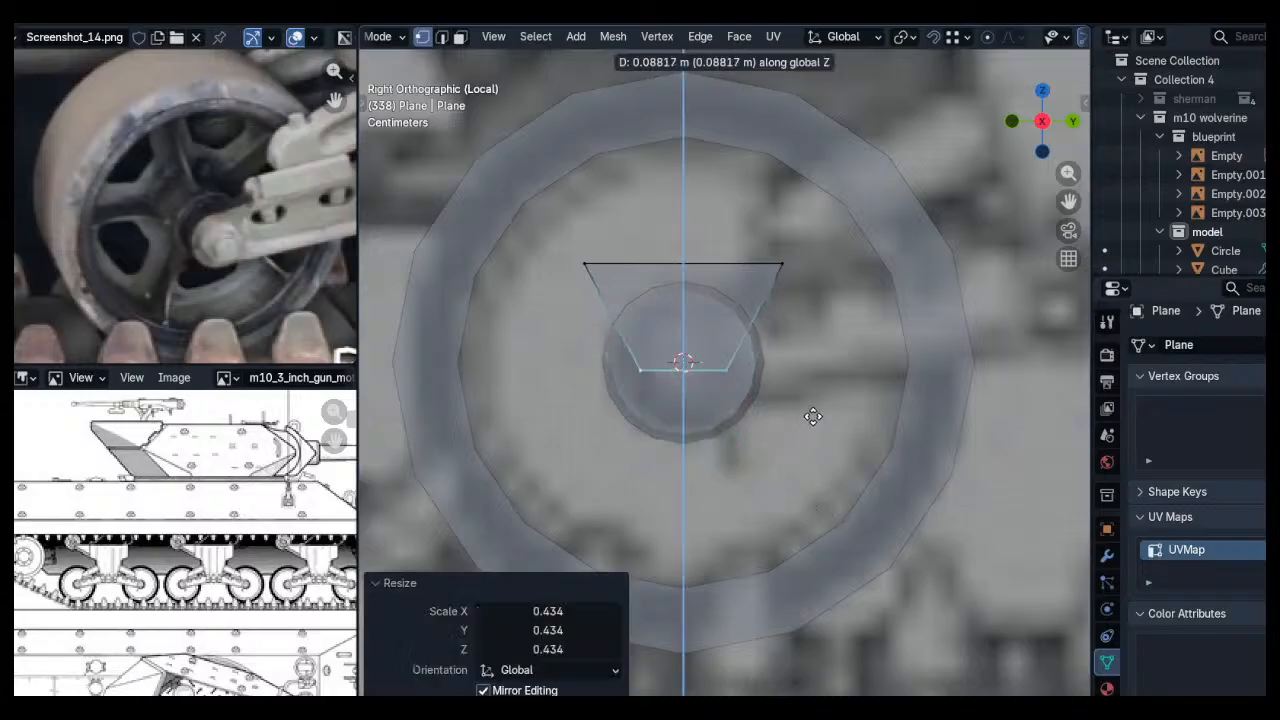
pyautogui.click(813, 416)
pyautogui.keyDown('shift'); pyautogui.click(585, 264); pyautogui.keyUp('shift')
pyautogui.keyDown('shift'); pyautogui.click(782, 264); pyautogui.keyUp('shift')
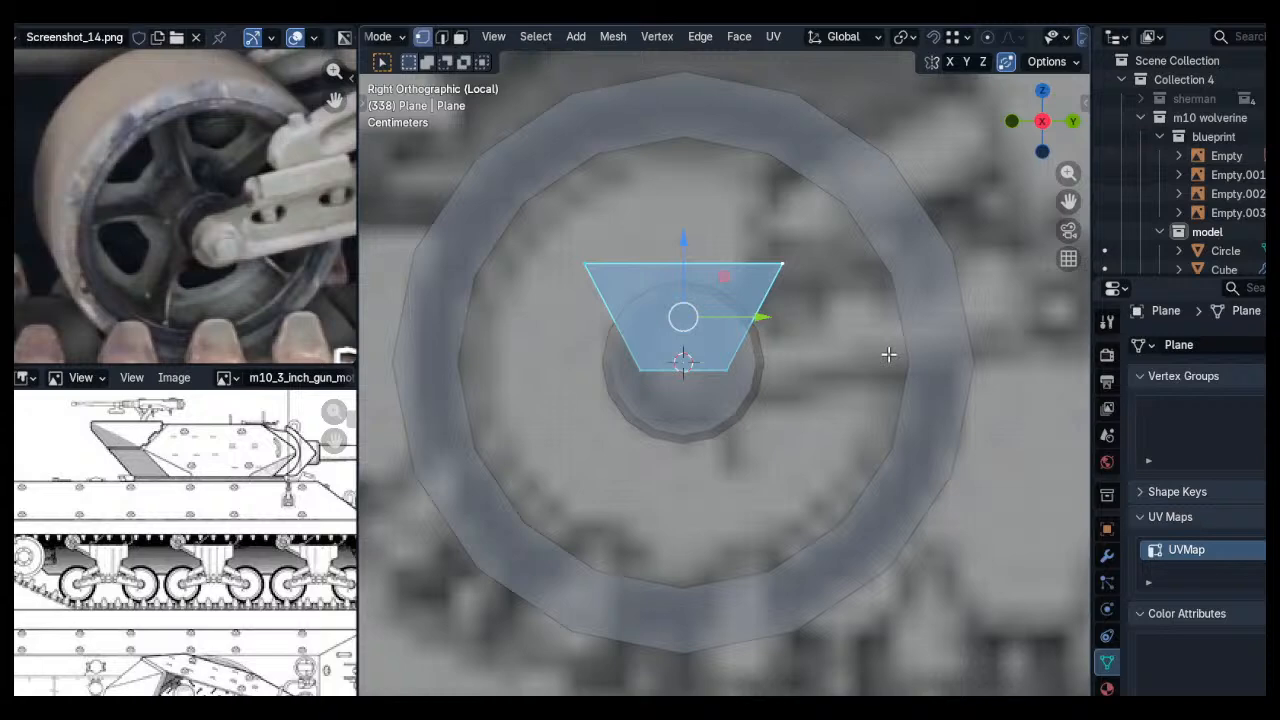
pyautogui.hotkey('ctrl', 'shift', 'b')
pyautogui.scroll(2, 895, 358)
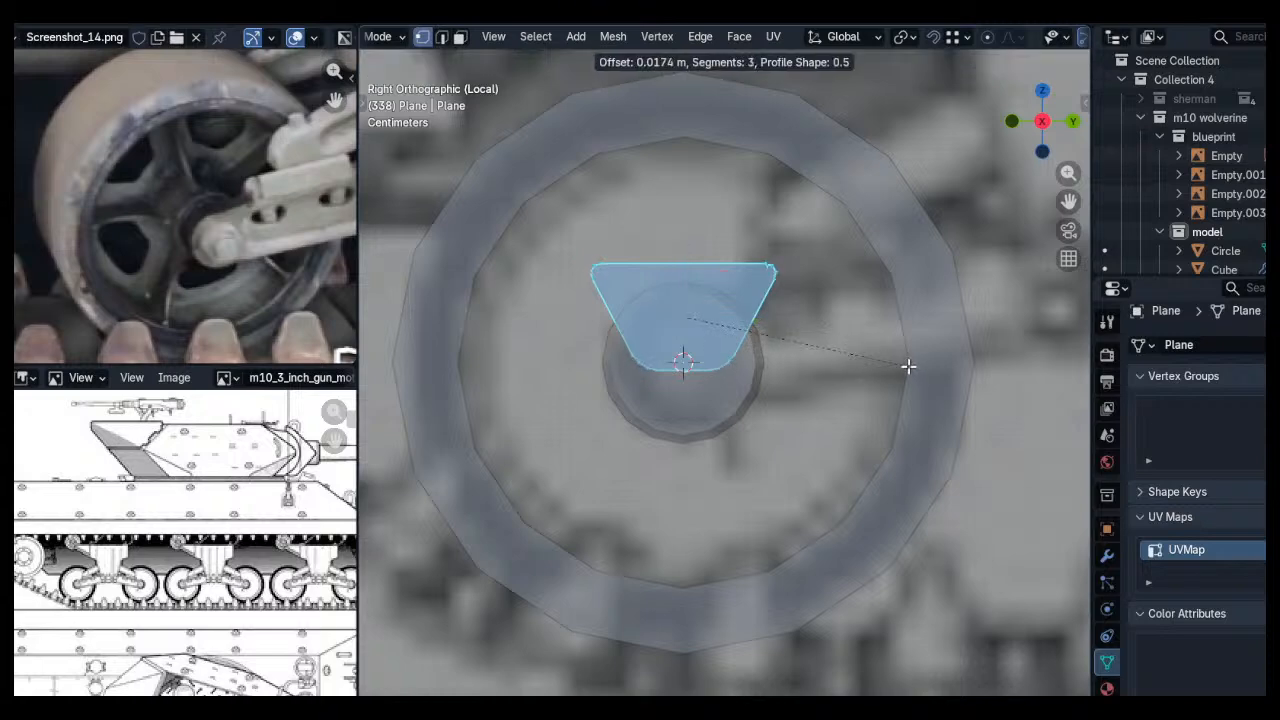
pyautogui.press('Escape')
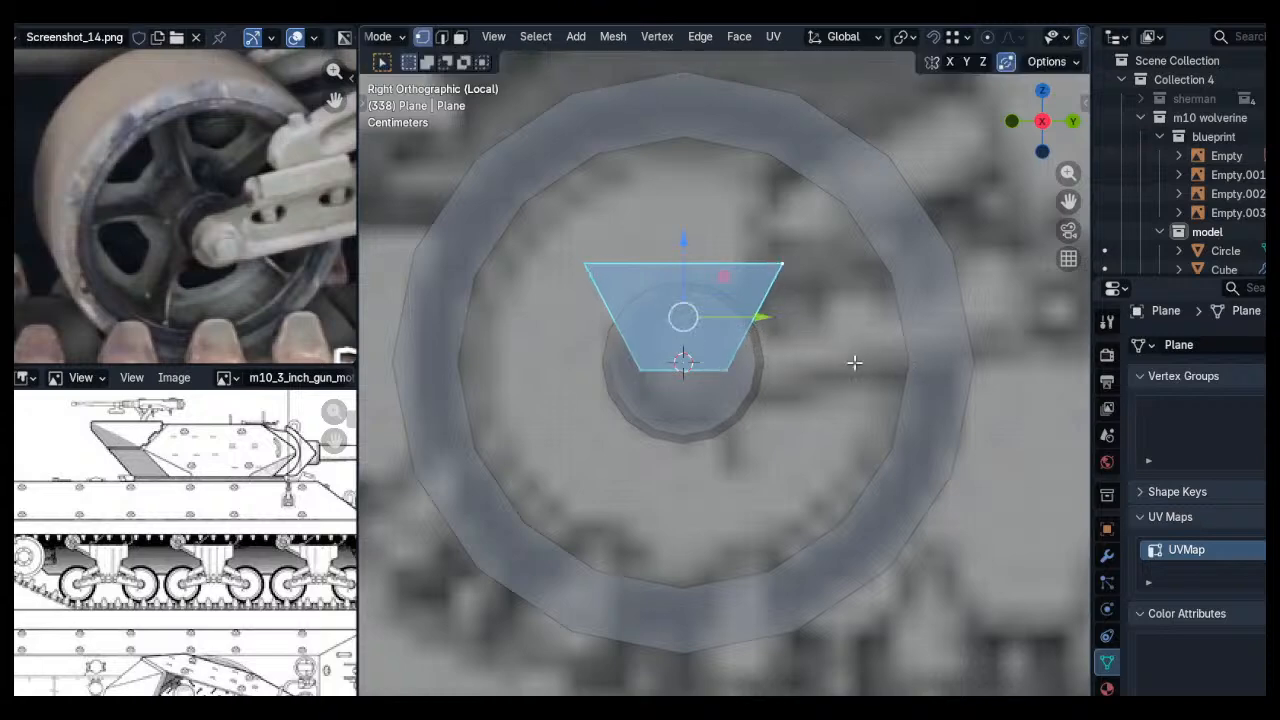
pyautogui.hotkey('alt', 'a')
pyautogui.click(546, 267)
pyautogui.keyDown('shift'); pyautogui.click(765, 266); pyautogui.keyUp('shift')
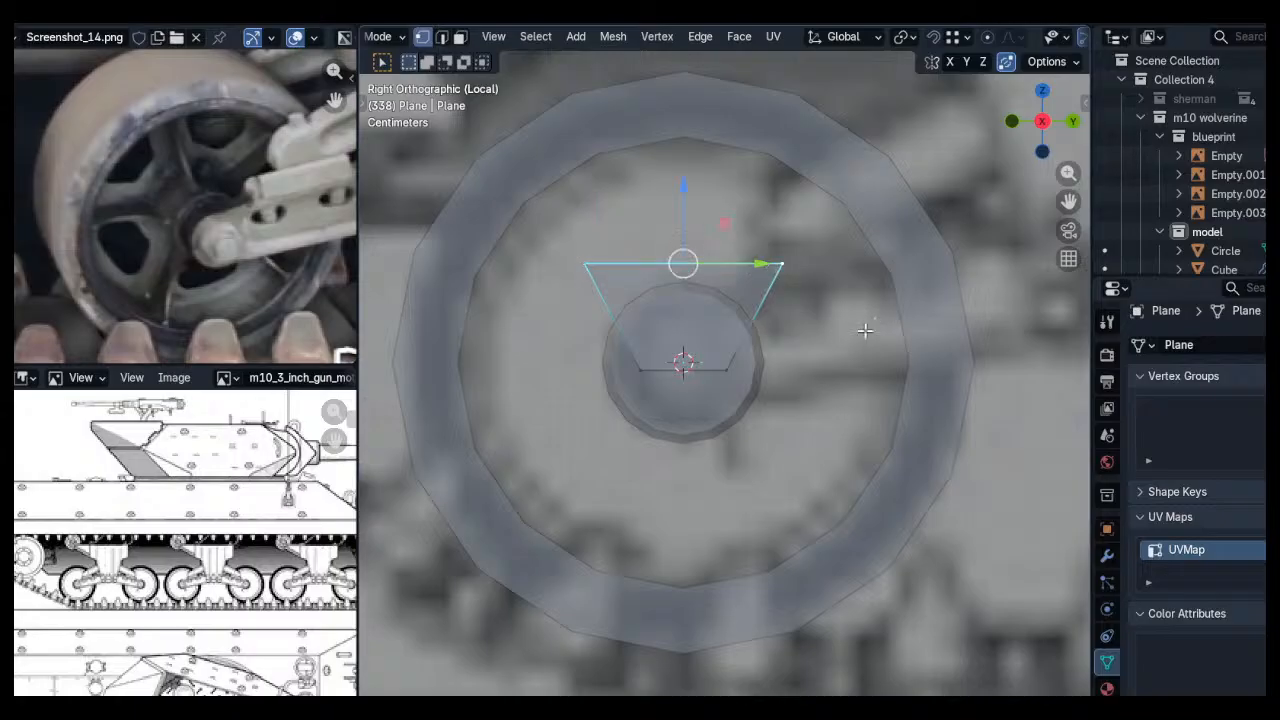
# Move the whole tapered plane up about 0.0926 m along Z and scale it to 0.836, fitting it between hub and rim
pyautogui.press('a')
pyautogui.press('g')
pyautogui.press('z')
pyautogui.click(760, 274)
pyautogui.press('s')
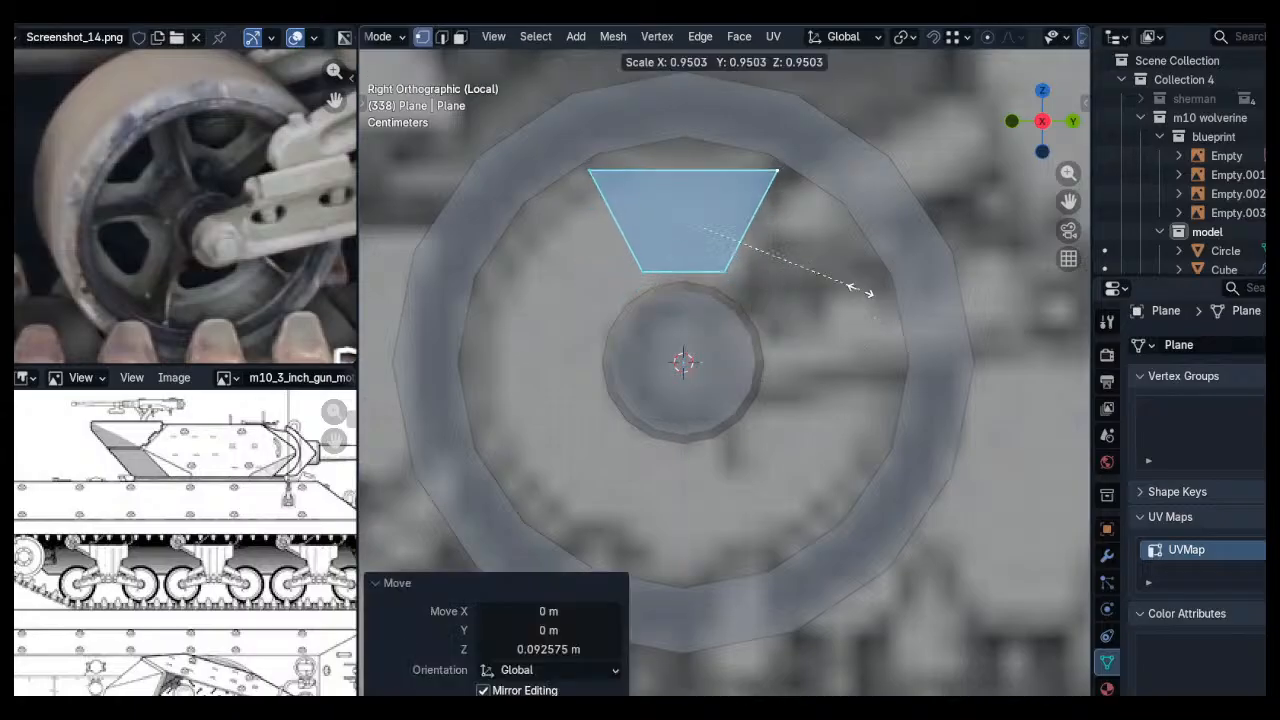
pyautogui.click(825, 291)
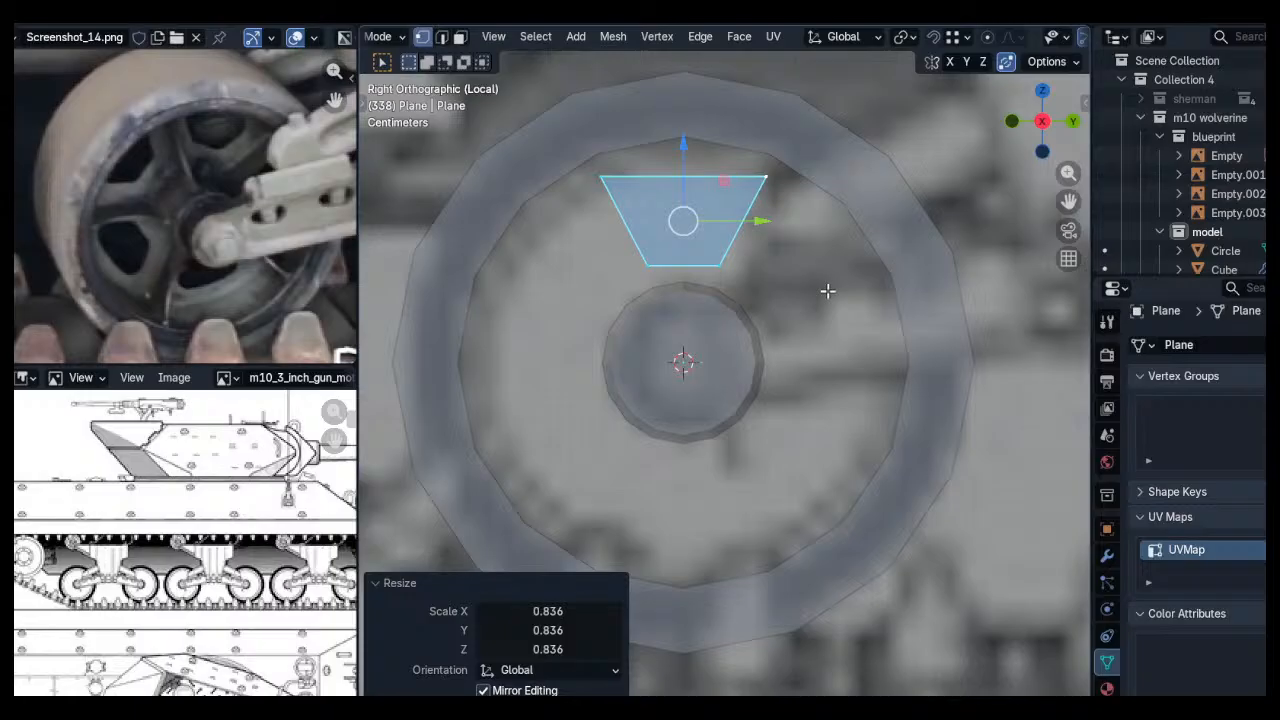
# Add an Array modifier to the tapered plane
pyautogui.click(1107, 555)
pyautogui.click(1195, 355)
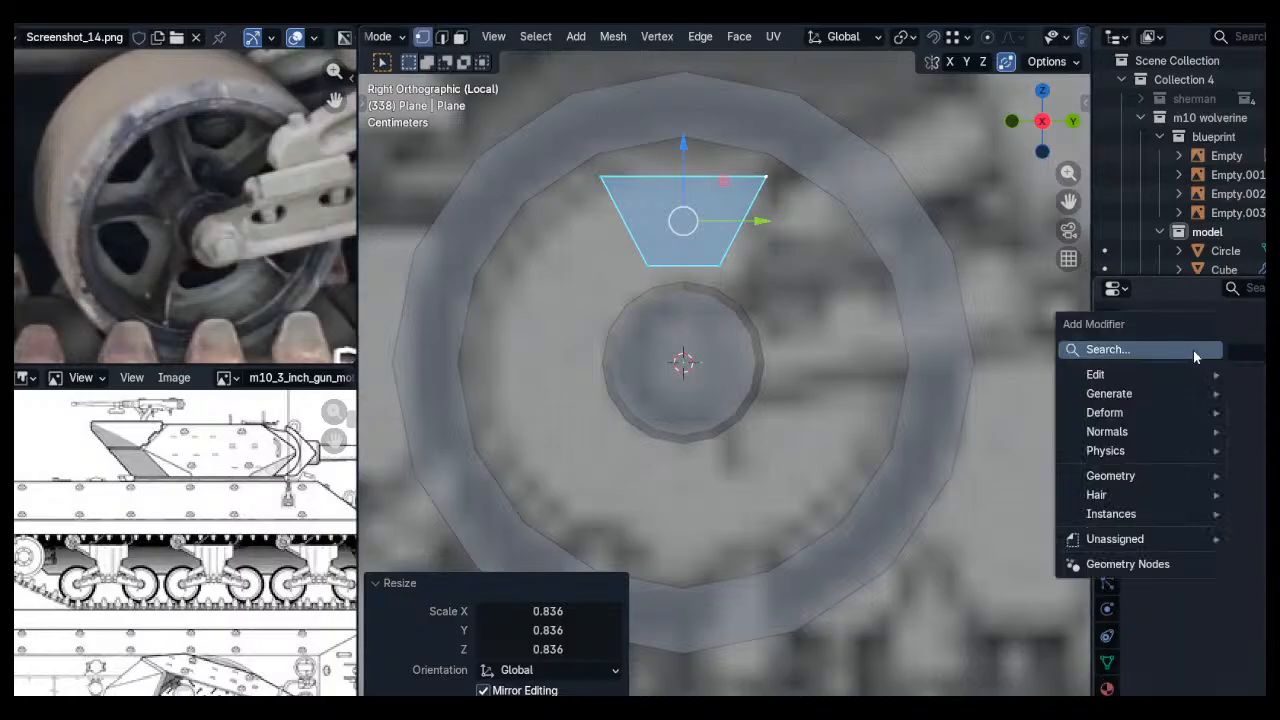
pyautogui.moveTo(1153, 391)
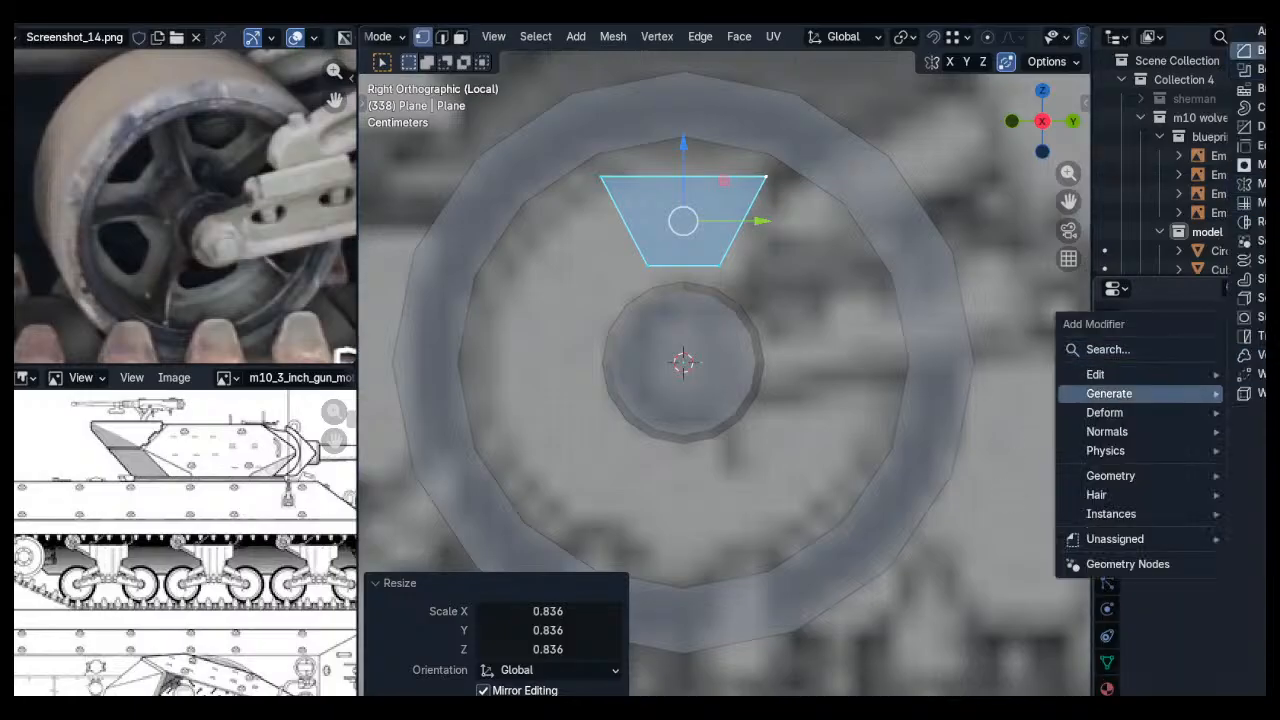
pyautogui.click(1248, 31)
pyautogui.hotkey('ctrl', 'z')
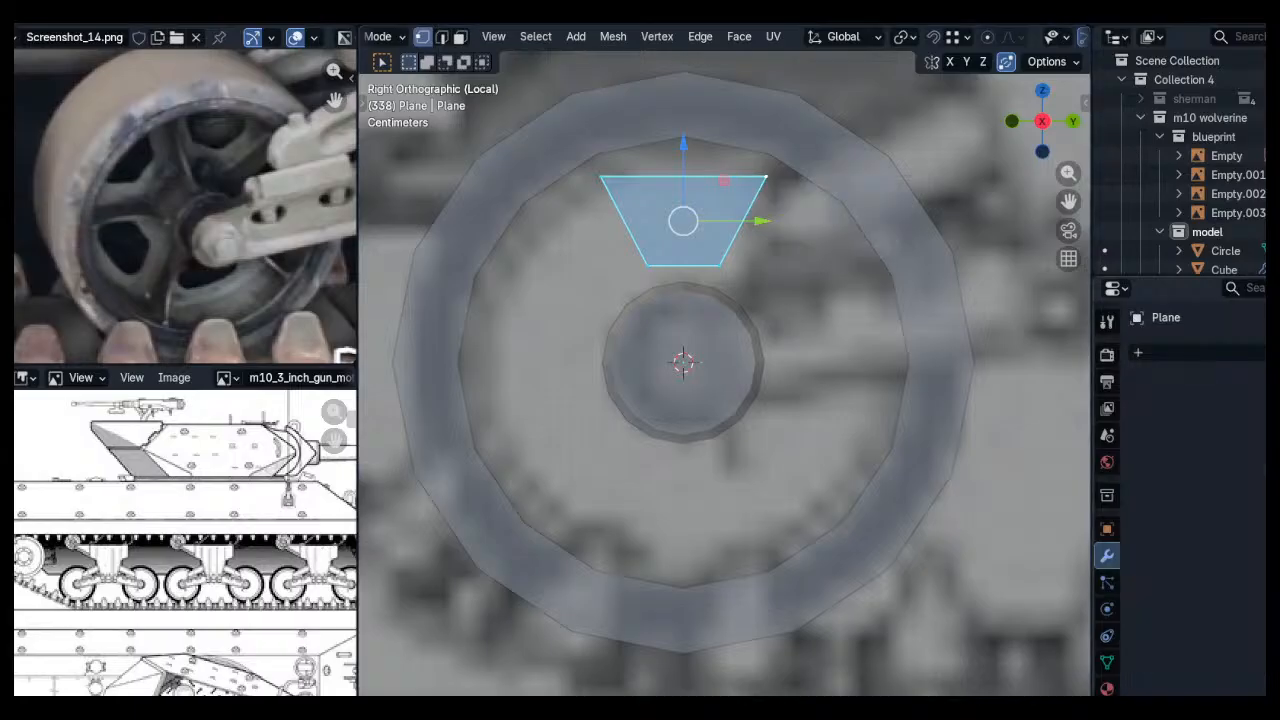
pyautogui.click(1194, 358)
pyautogui.moveTo(1194, 363)
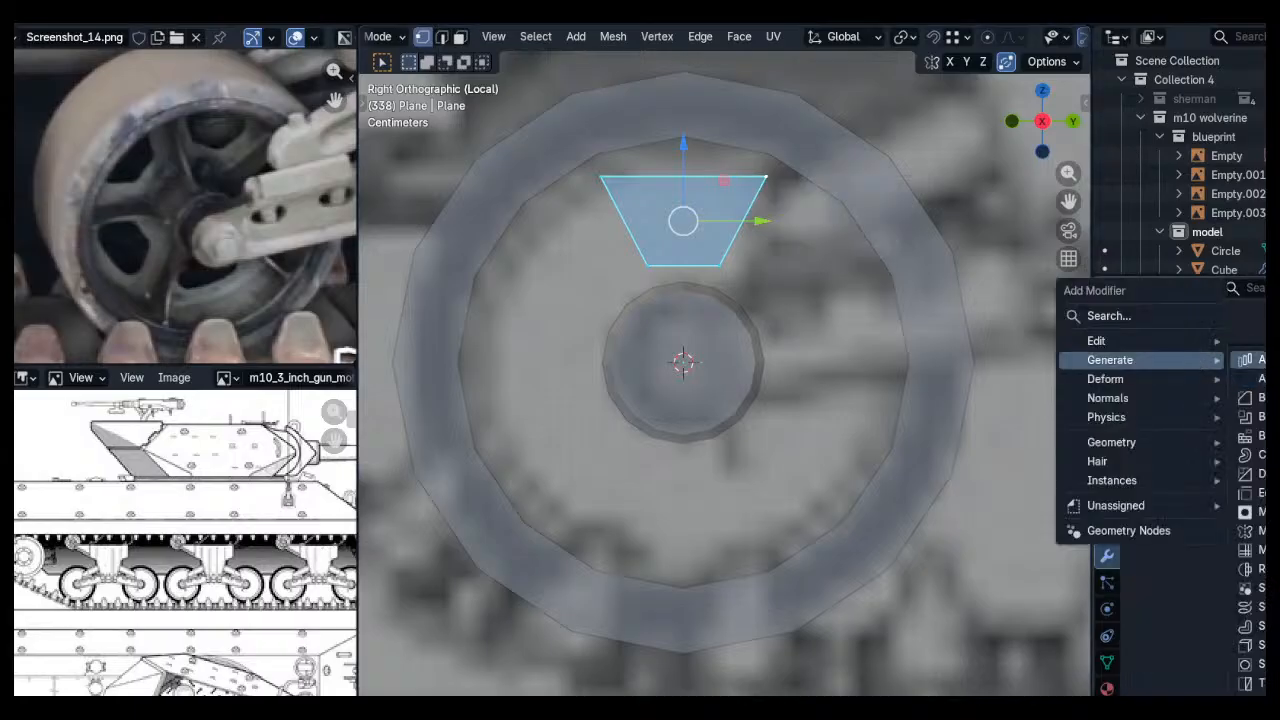
pyautogui.click(1250, 359)
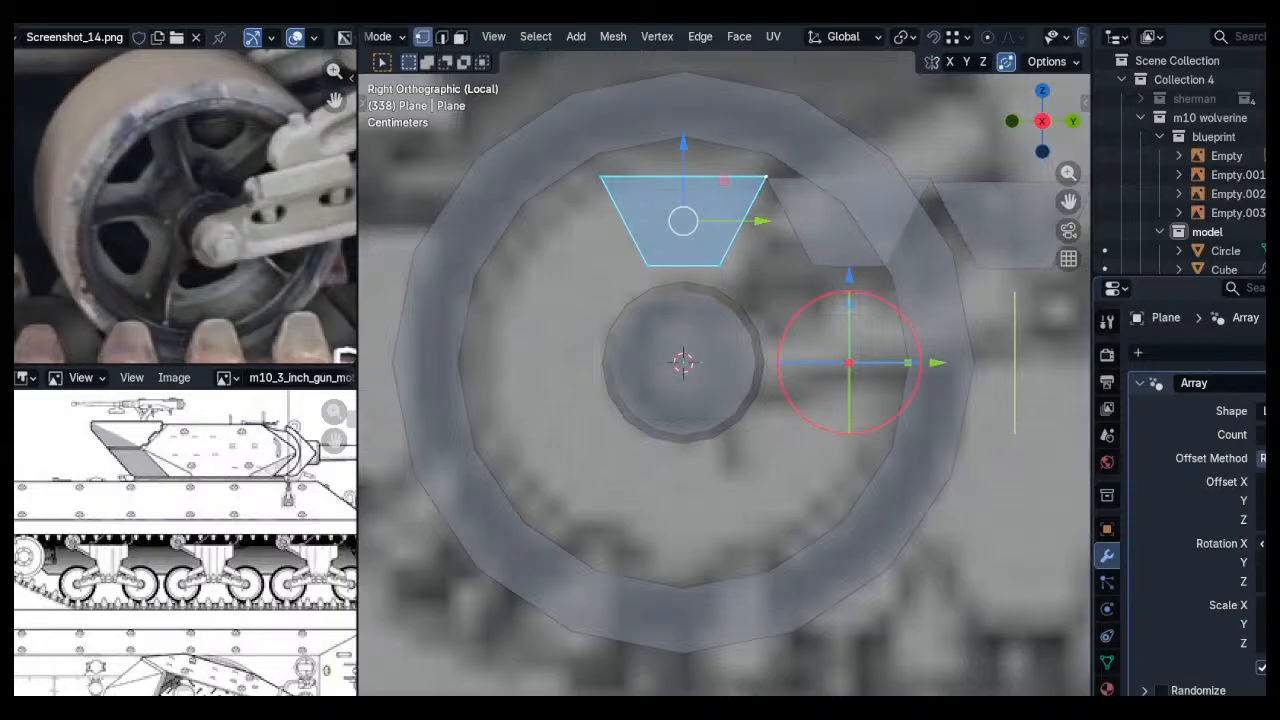
pyautogui.moveTo(1262, 544); pyautogui.dragTo(1167, 543)
pyautogui.hotkey('ctrl', 'z')
pyautogui.moveTo(1262, 562)
pyautogui.mouseDown()
pyautogui.moveTo(1215, 562)
pyautogui.moveTo(1245, 581)
pyautogui.mouseUp()
pyautogui.hotkey('ctrl', 'z')
pyautogui.hotkey('ctrl', 'z')
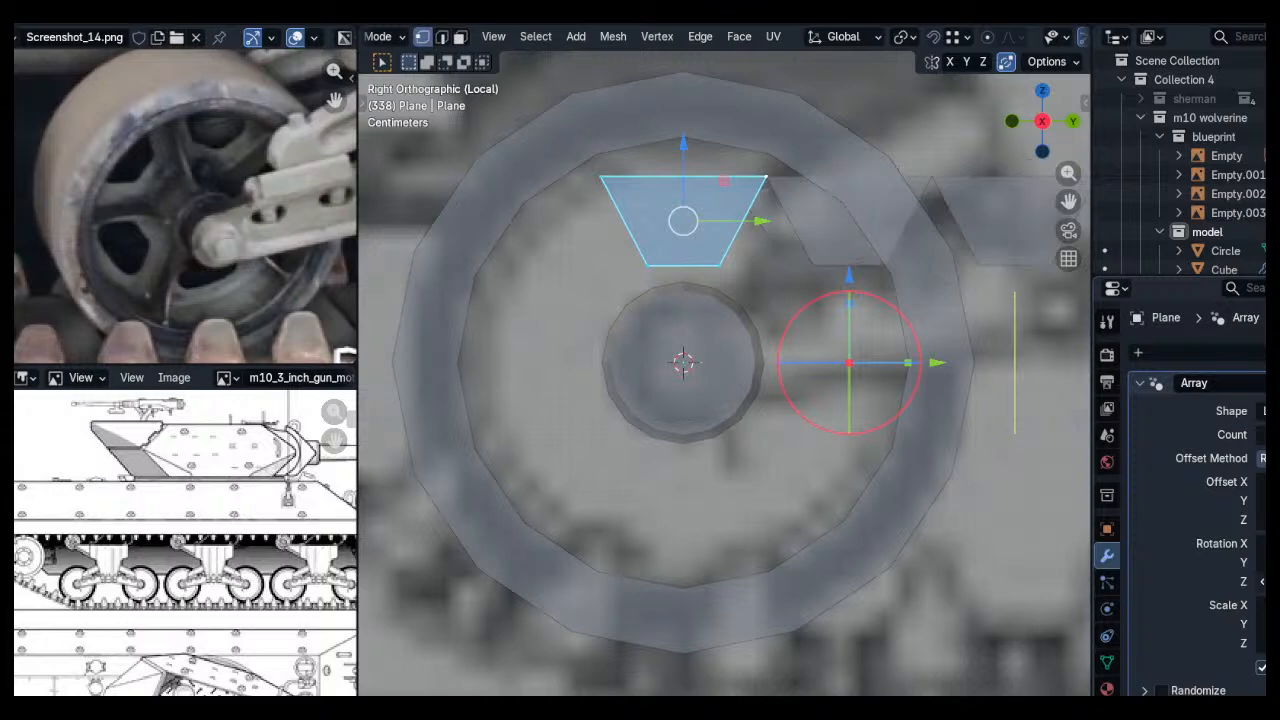
# Return to Object Mode and apply the plane's rotation and scale
pyautogui.press('Tab')
pyautogui.hotkey('ctrl', 'a')
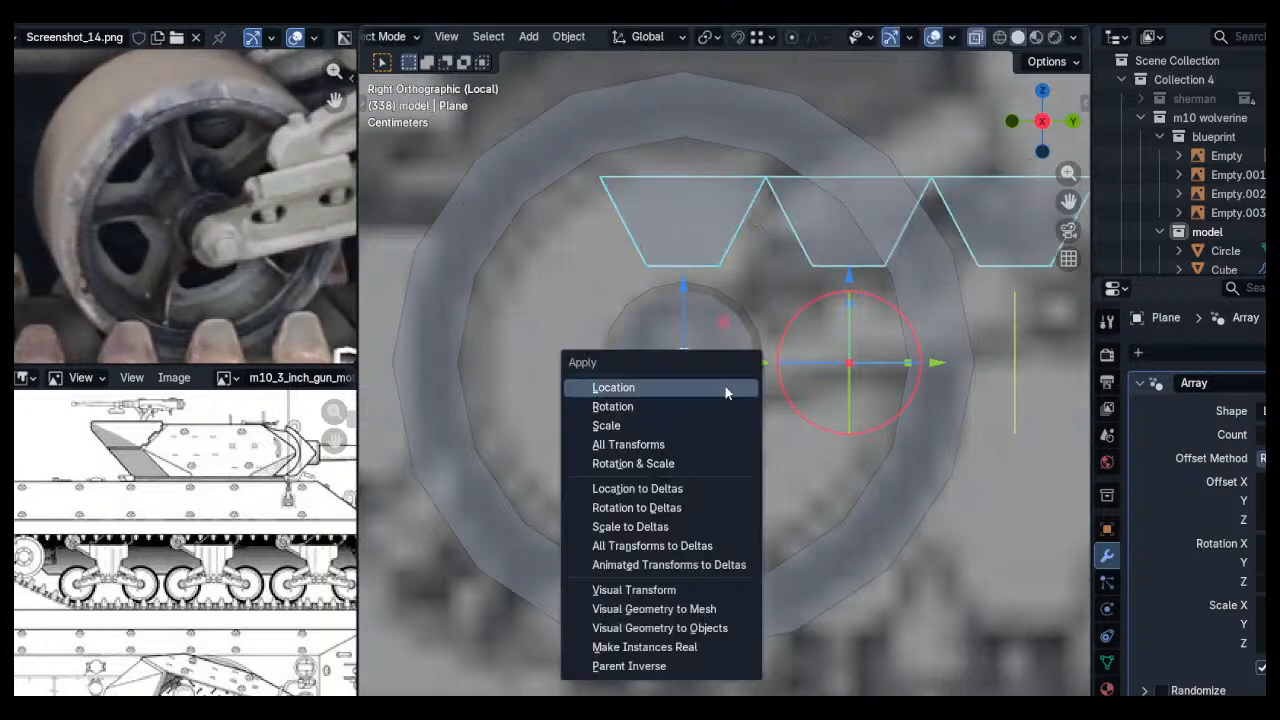
pyautogui.click(686, 462)
# Configure the array as five copies around the hub, fine-tuning its rotation until the openings are evenly spaced
pyautogui.moveTo(1262, 520); pyautogui.dragTo(1275, 543)
pyautogui.hotkey('ctrl', 'z')
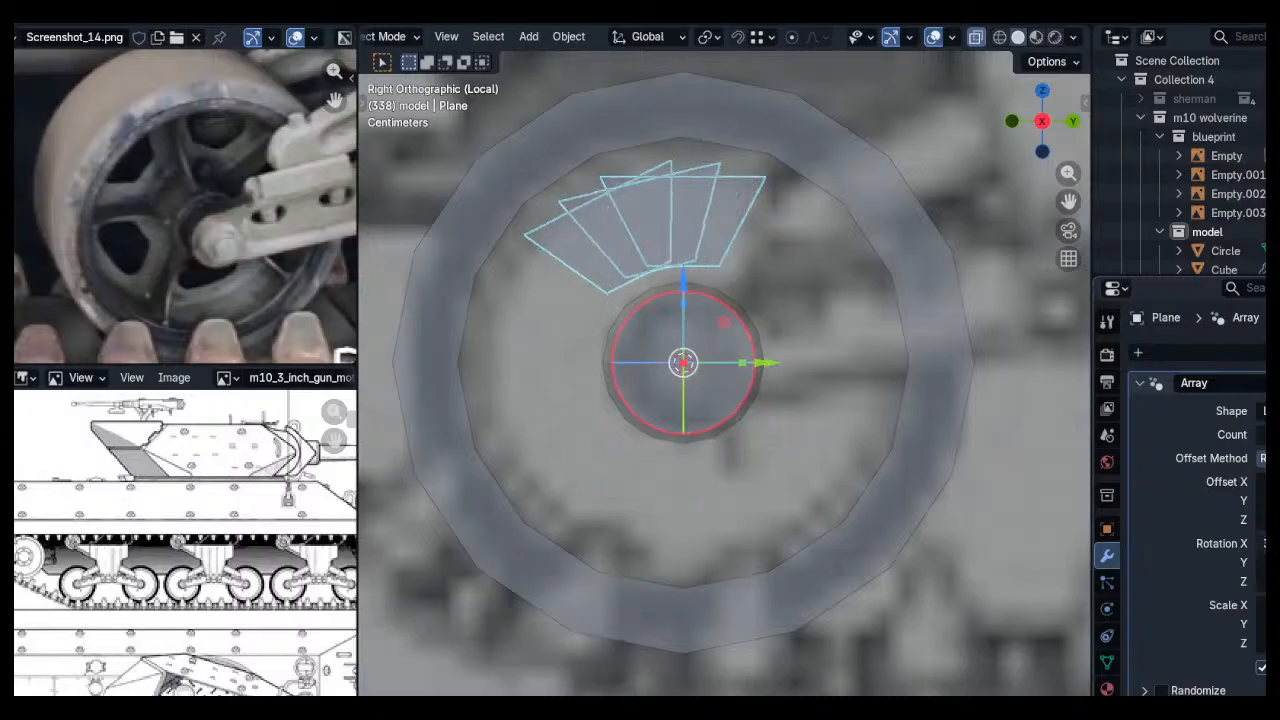
pyautogui.press('Return')
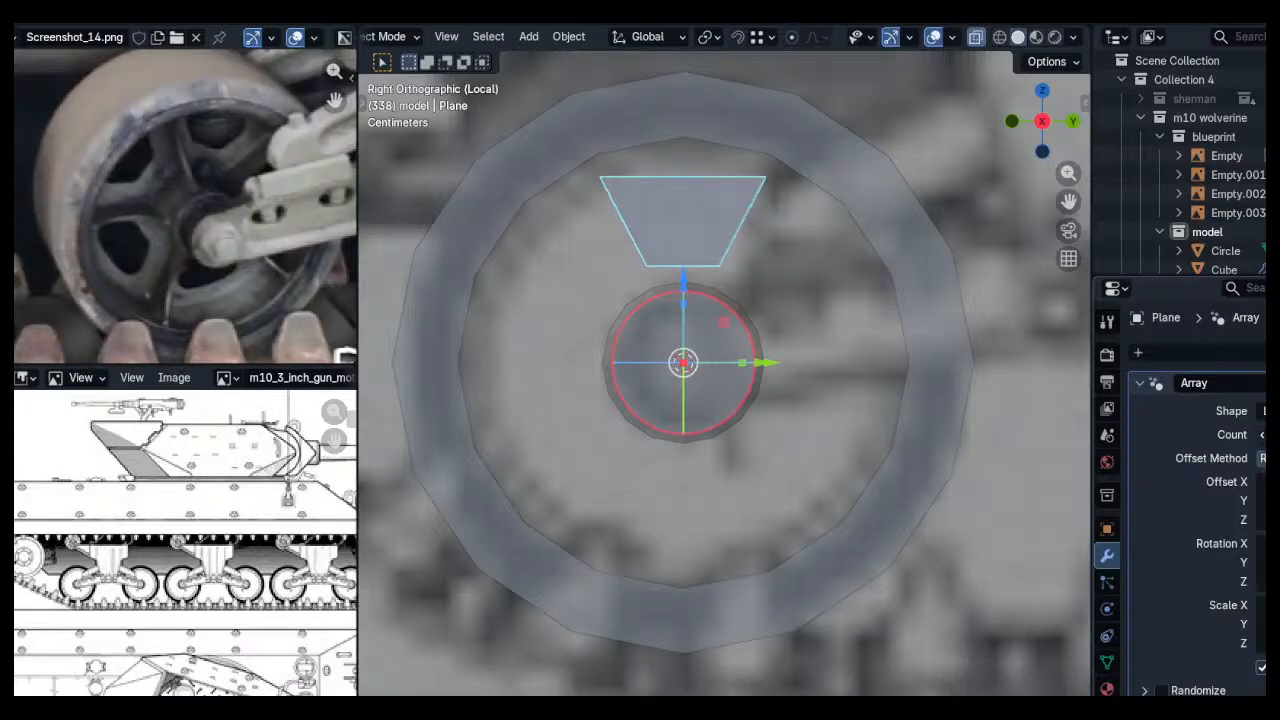
pyautogui.moveTo(1262, 543); pyautogui.dragTo(1279, 543)
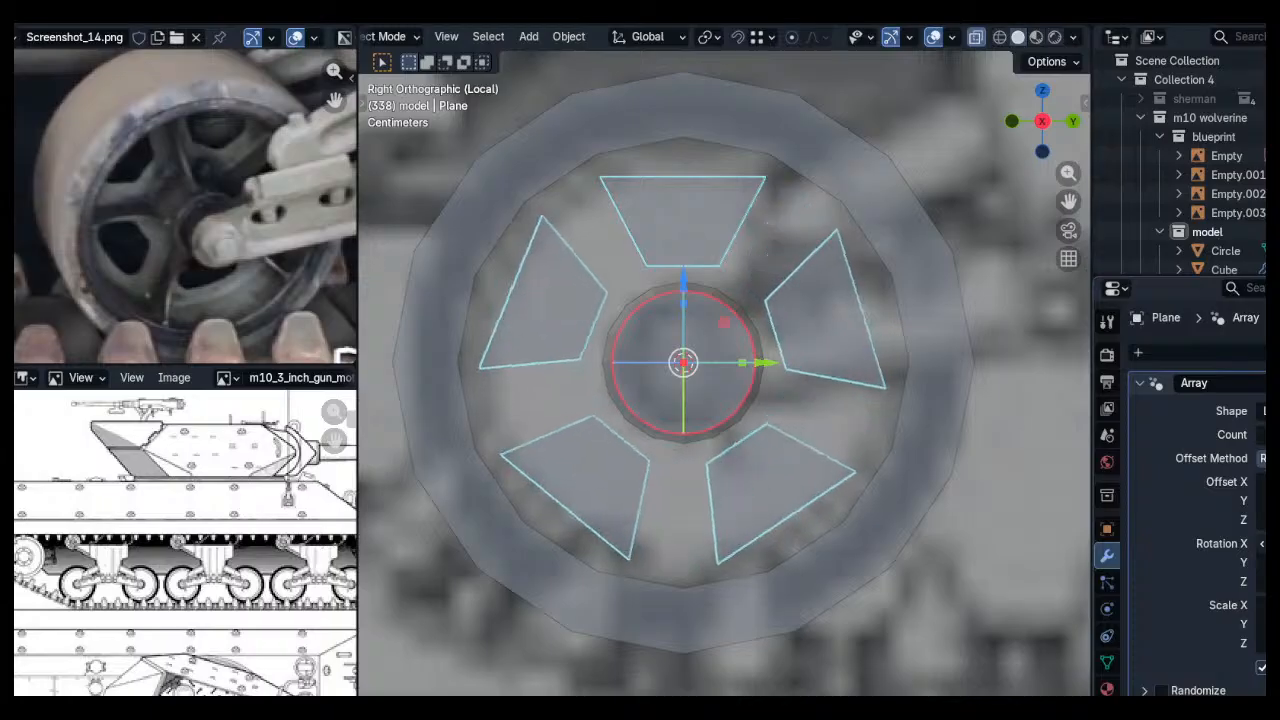
pyautogui.moveTo(1264, 543); pyautogui.dragTo(1242, 543)
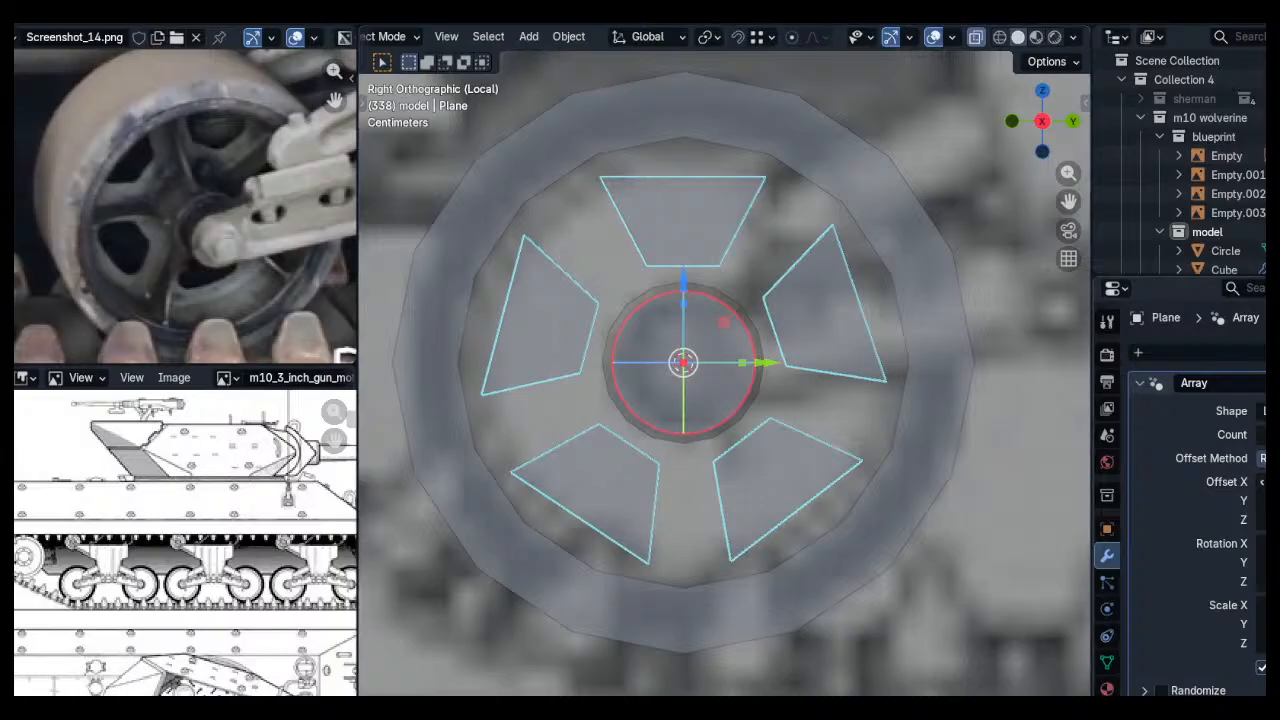
pyautogui.moveTo(1262, 543)
pyautogui.mouseDown()
pyautogui.moveTo(1279, 543)
pyautogui.moveTo(1264, 543)
pyautogui.mouseUp()
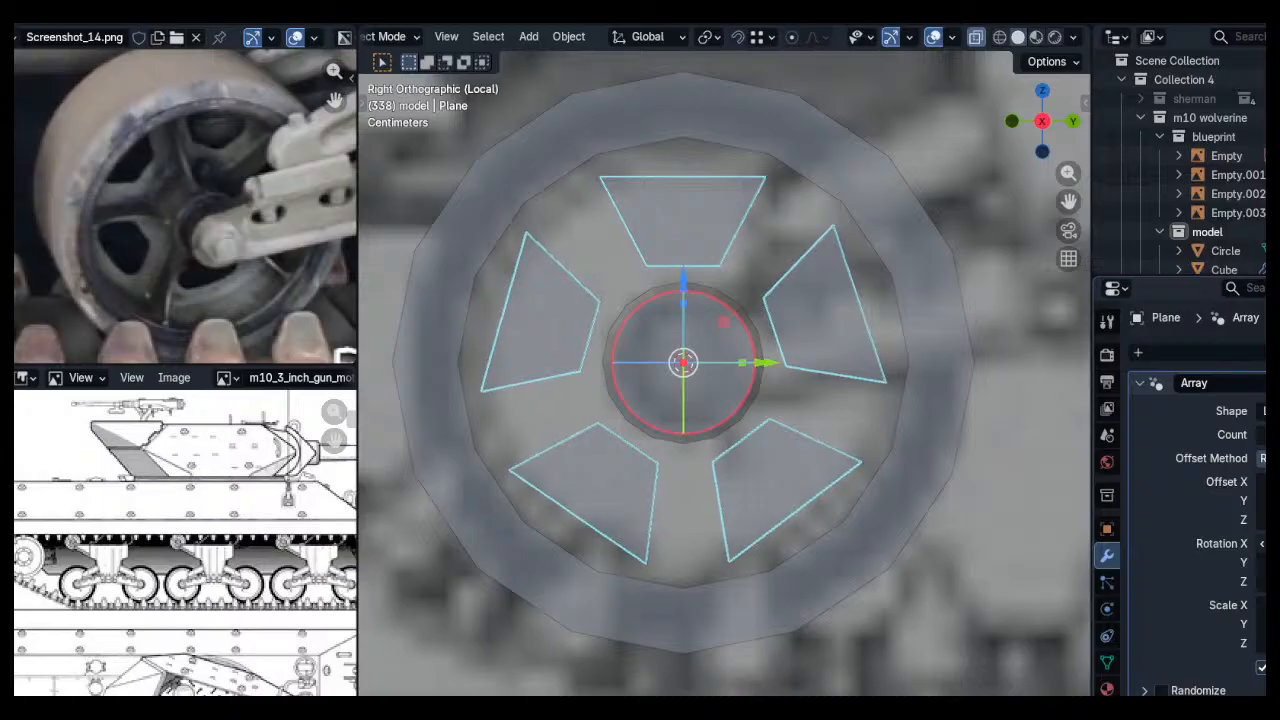
pyautogui.moveTo(1264, 543); pyautogui.dragTo(1262, 543)
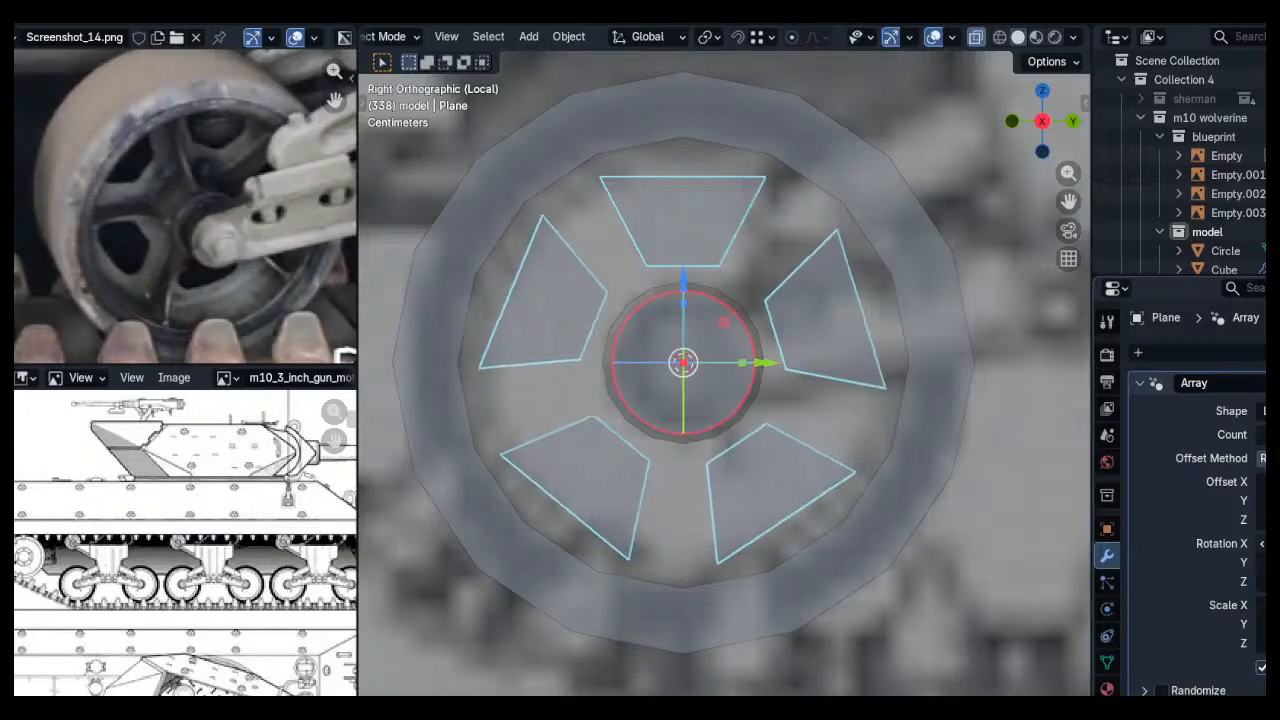
pyautogui.moveTo(1262, 543); pyautogui.dragTo(1275, 543)
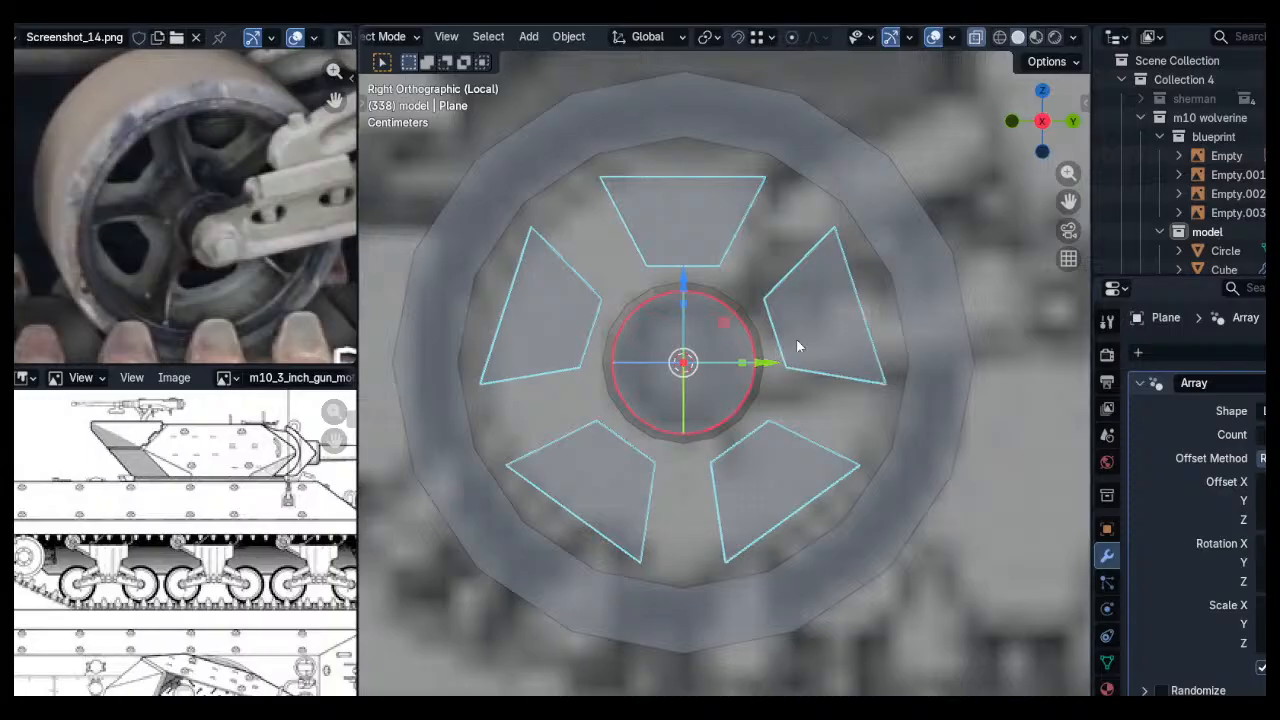
# Round the two outer corners of the tapered plane with a multi-segment vertex bevel
pyautogui.press('Tab')
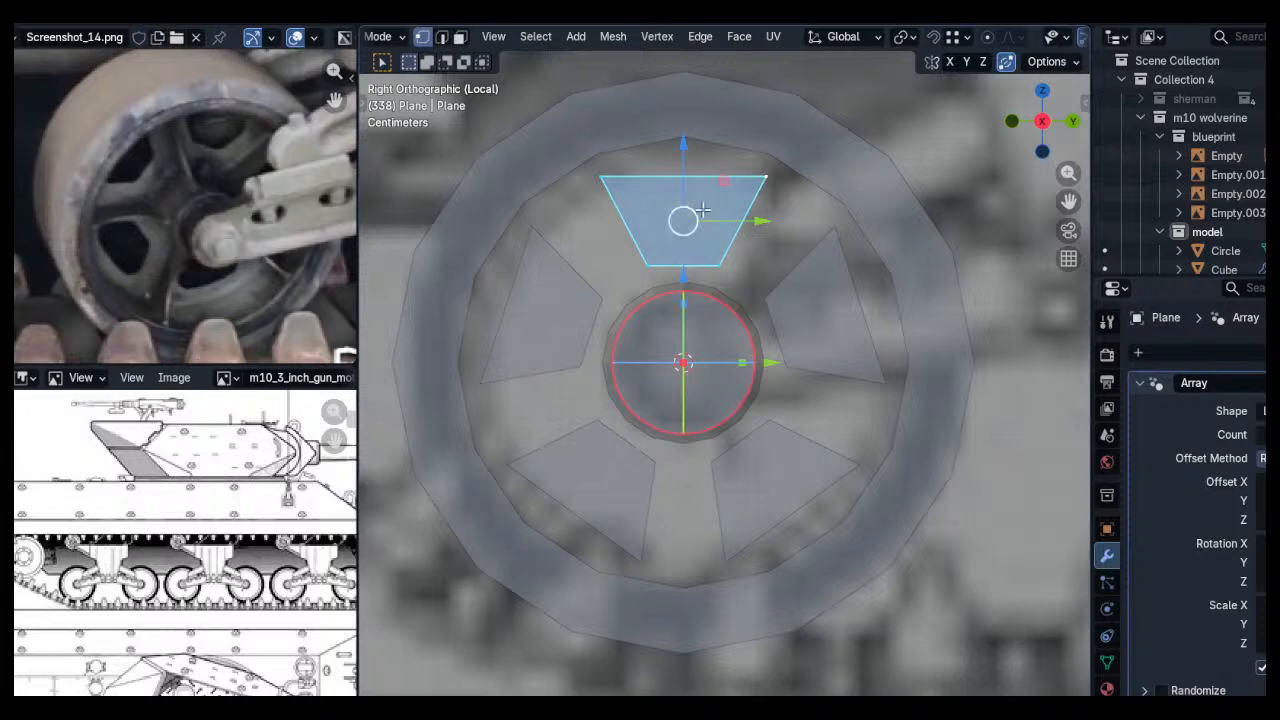
pyautogui.click(626, 177)
pyautogui.keyDown('shift'); pyautogui.click(762, 178); pyautogui.keyUp('shift')
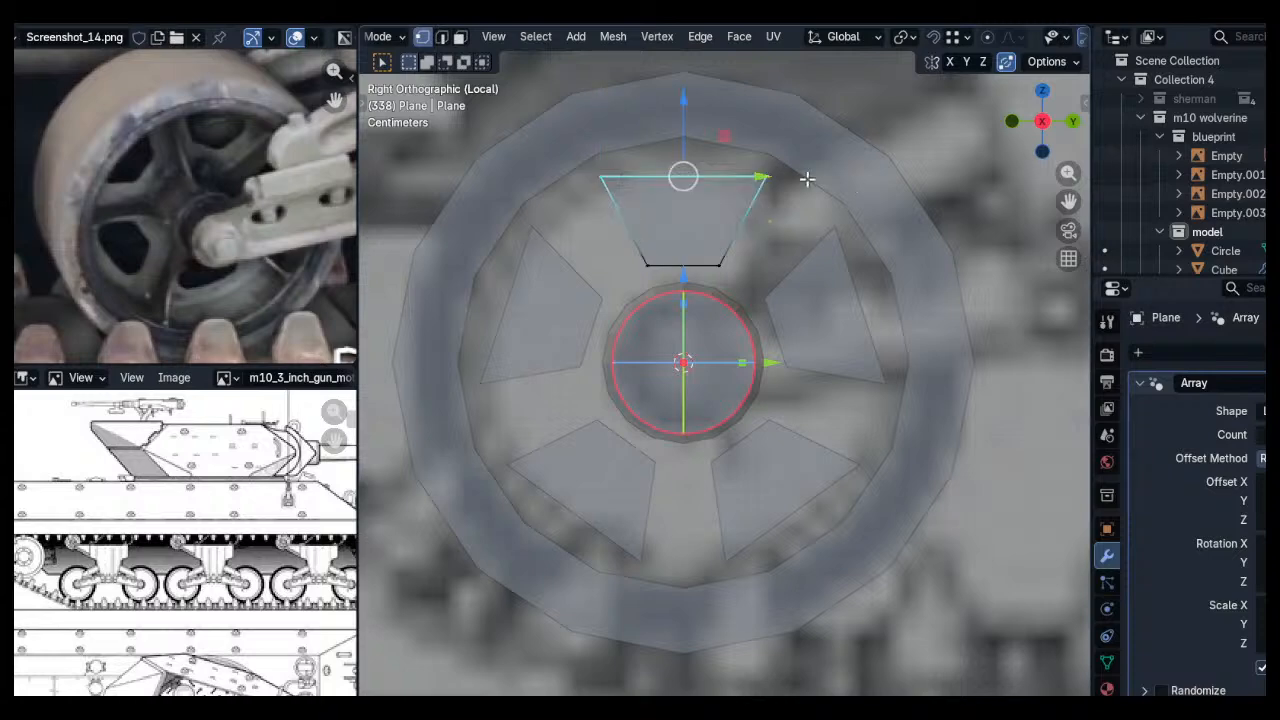
pyautogui.hotkey('ctrl', 'b')
pyautogui.press('v')
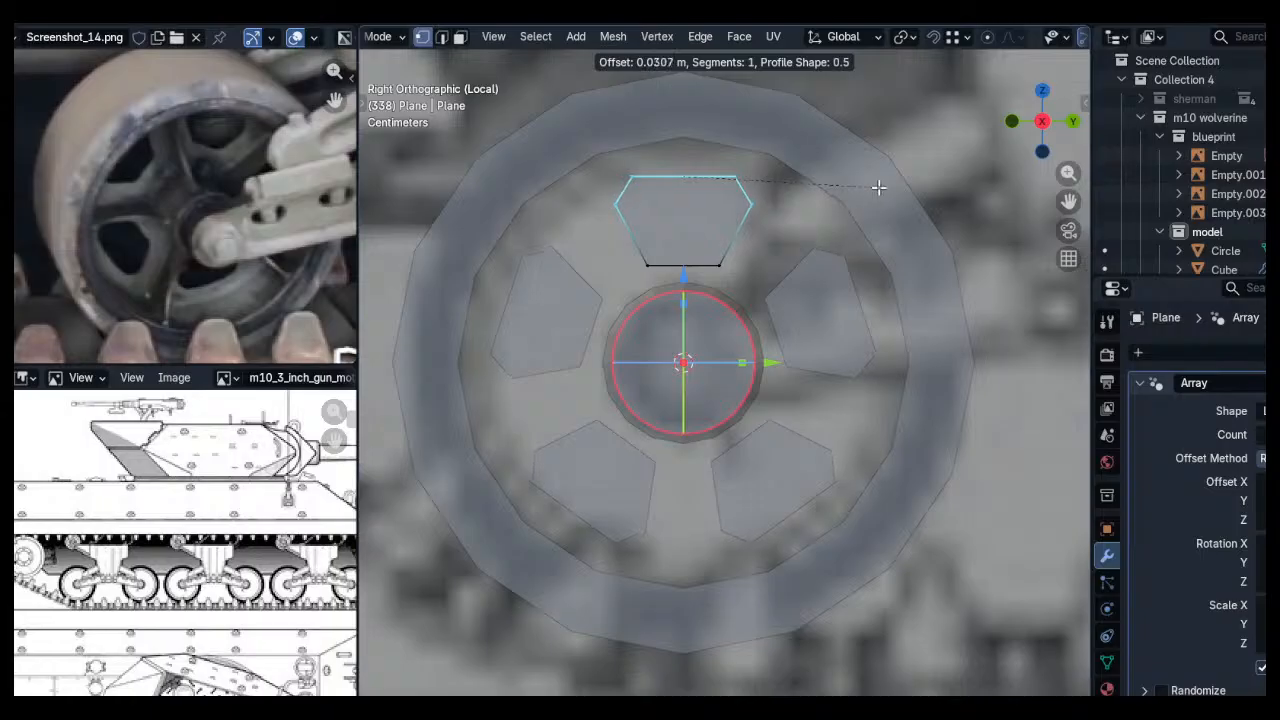
pyautogui.scroll(1, 883, 187)
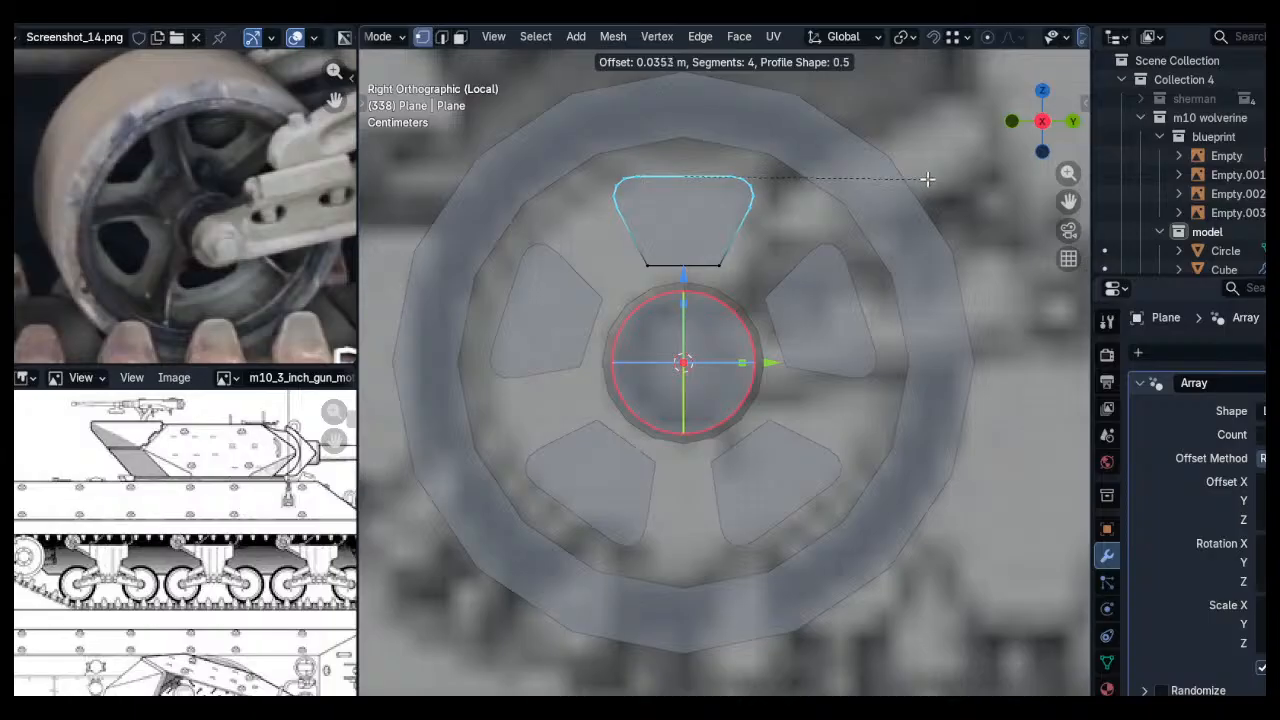
pyautogui.scroll(1, 930, 178)
pyautogui.click(964, 174)
# Round the two inner corners of the tapered plane with a 0.0103 m vertex bevel of 3 segments
pyautogui.click(646, 267)
pyautogui.keyDown('shift'); pyautogui.click(727, 266); pyautogui.keyUp('shift')
pyautogui.scroll(5, 735, 258)
pyautogui.hotkey('ctrl', 'shift', 'b')
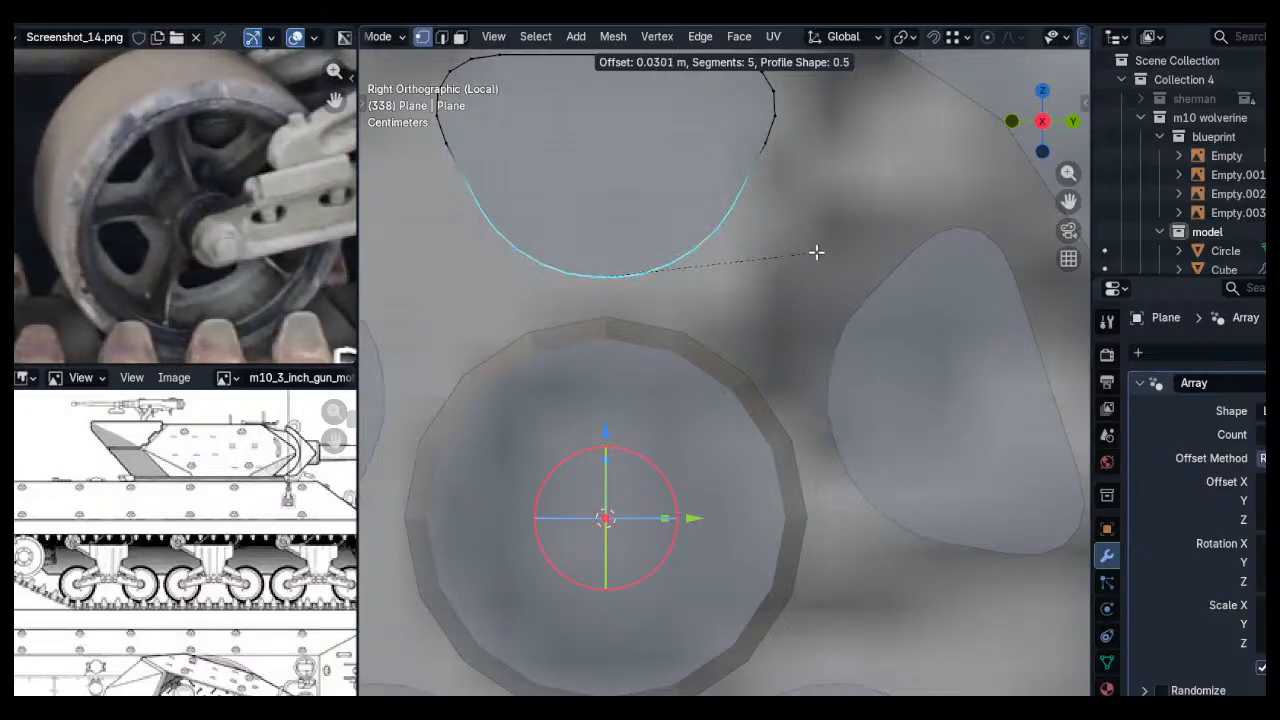
pyautogui.scroll(-3, 760, 250)
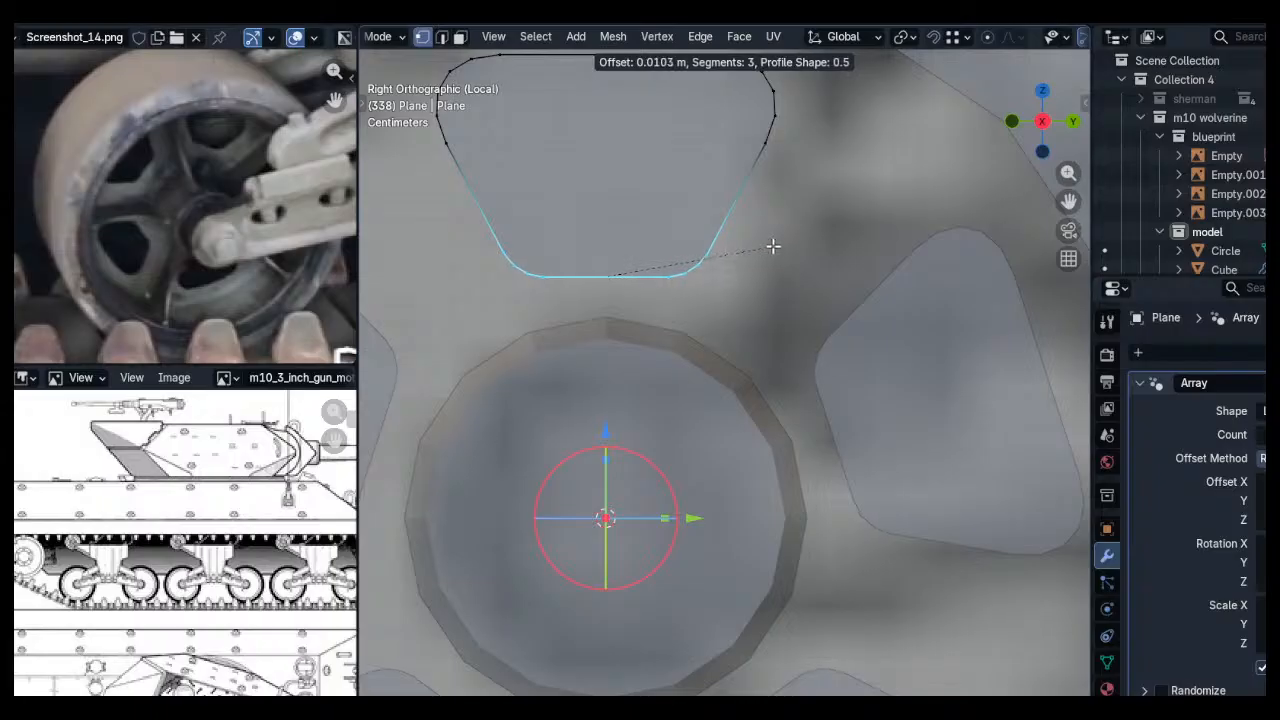
pyautogui.click(773, 246)
pyautogui.scroll(-5, 773, 270)
pyautogui.moveTo(790, 270); pyautogui.dragTo(841, 263, button='middle')
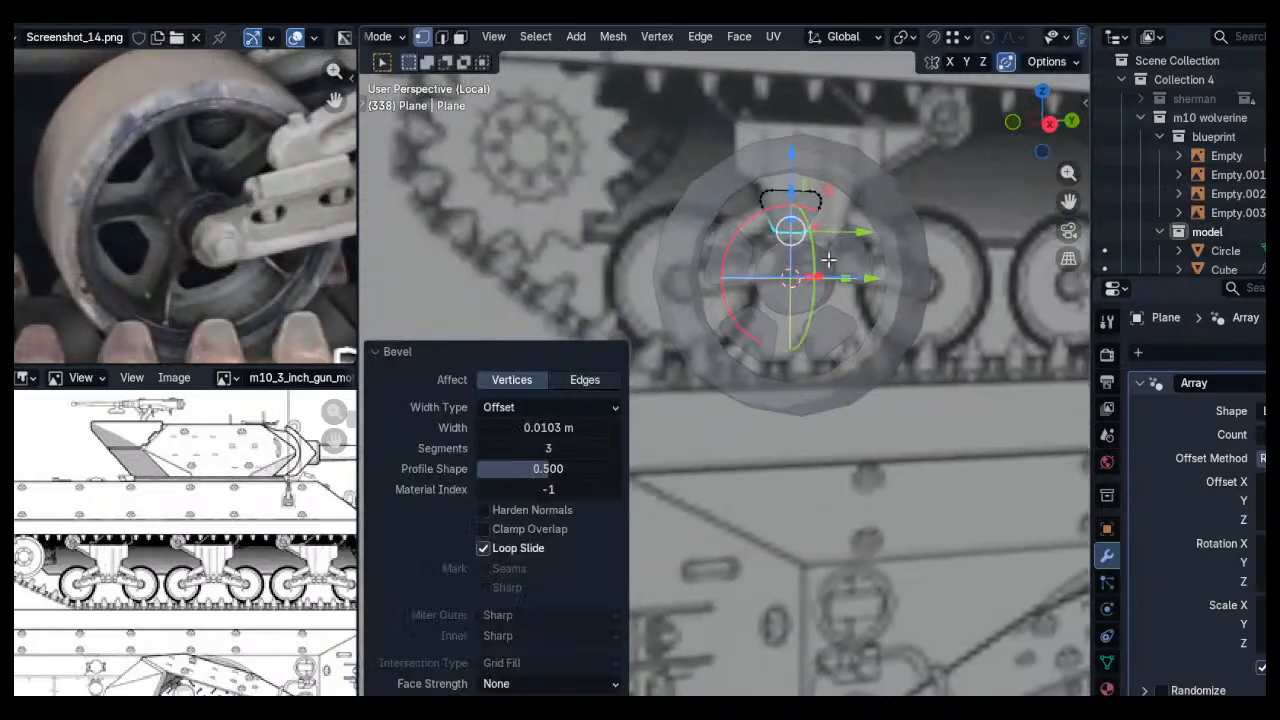
# Turn off see-through display and shift the rounded opening shape slightly along X inside the wheel
pyautogui.hotkey('alt', 'a')
pyautogui.scroll(3, 790, 230)
pyautogui.hotkey('alt', 'z')
pyautogui.moveTo(792, 229); pyautogui.dragTo(834, 269, button='middle')
pyautogui.press('Tab')
pyautogui.scroll(2, 790, 272)
pyautogui.moveTo(748, 276); pyautogui.dragTo(860, 278, button='middle')
pyautogui.press('Tab')
pyautogui.press('g')
pyautogui.press('x')
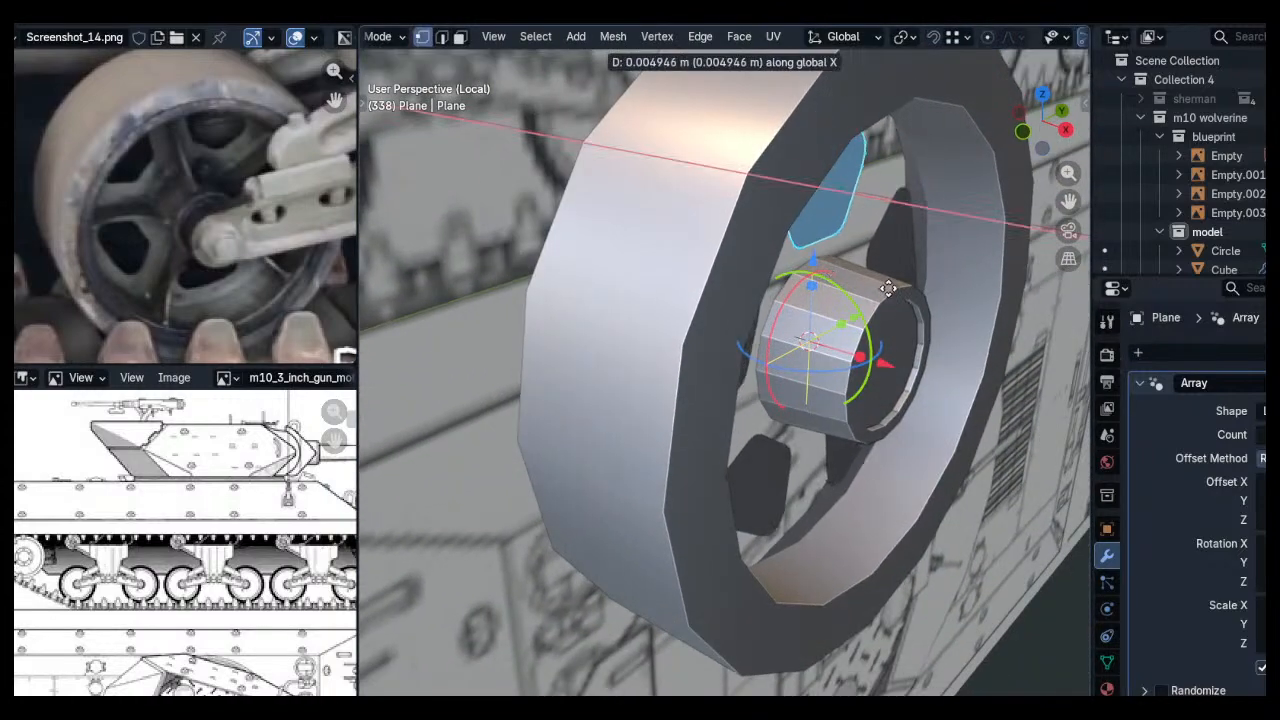
pyautogui.click(878, 272)
# Extrude the rounded opening shape along X to give it depth and recalculate its normals outward
pyautogui.moveTo(878, 272)
pyautogui.mouseDown(button='middle')
pyautogui.moveTo(810, 258)
pyautogui.moveTo(806, 241)
pyautogui.moveTo(795, 249)
pyautogui.moveTo(809, 232)
pyautogui.mouseUp(button='middle')
pyautogui.press('e')
pyautogui.press('x')
pyautogui.click(788, 276)
pyautogui.press('a')
pyautogui.hotkey('shift', 'n')
# Delete the cap face of the extruded opening in face mode, leaving its side walls
pyautogui.hotkey('alt', 'a')
pyautogui.hotkey('alt', 'z')
pyautogui.hotkey('alt', 'z')
pyautogui.press('3')
pyautogui.hotkey('alt', 'z')
pyautogui.click(829, 187)
pyautogui.press('x')
pyautogui.click(847, 192)
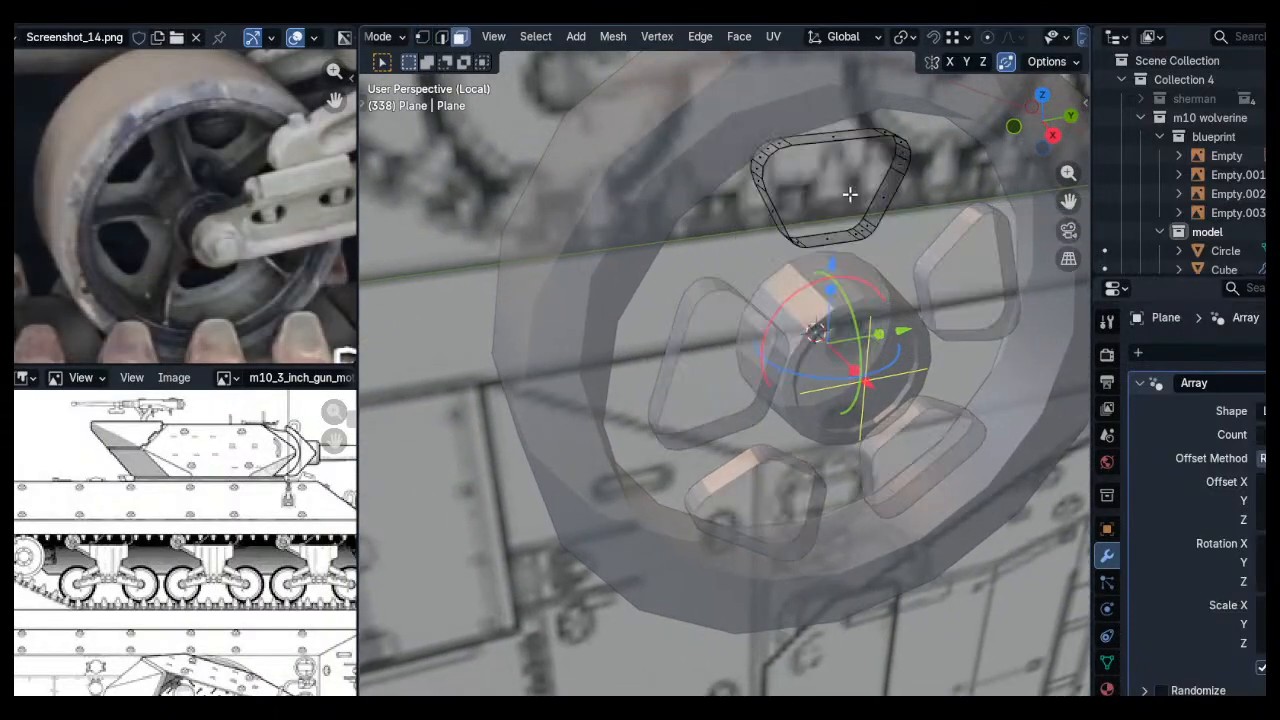
pyautogui.hotkey('alt', 'z')
# Remove the array's X offset so the five openings line up in one plane, and check them from the front
pyautogui.moveTo(858, 276); pyautogui.dragTo(1138, 396, button='middle')
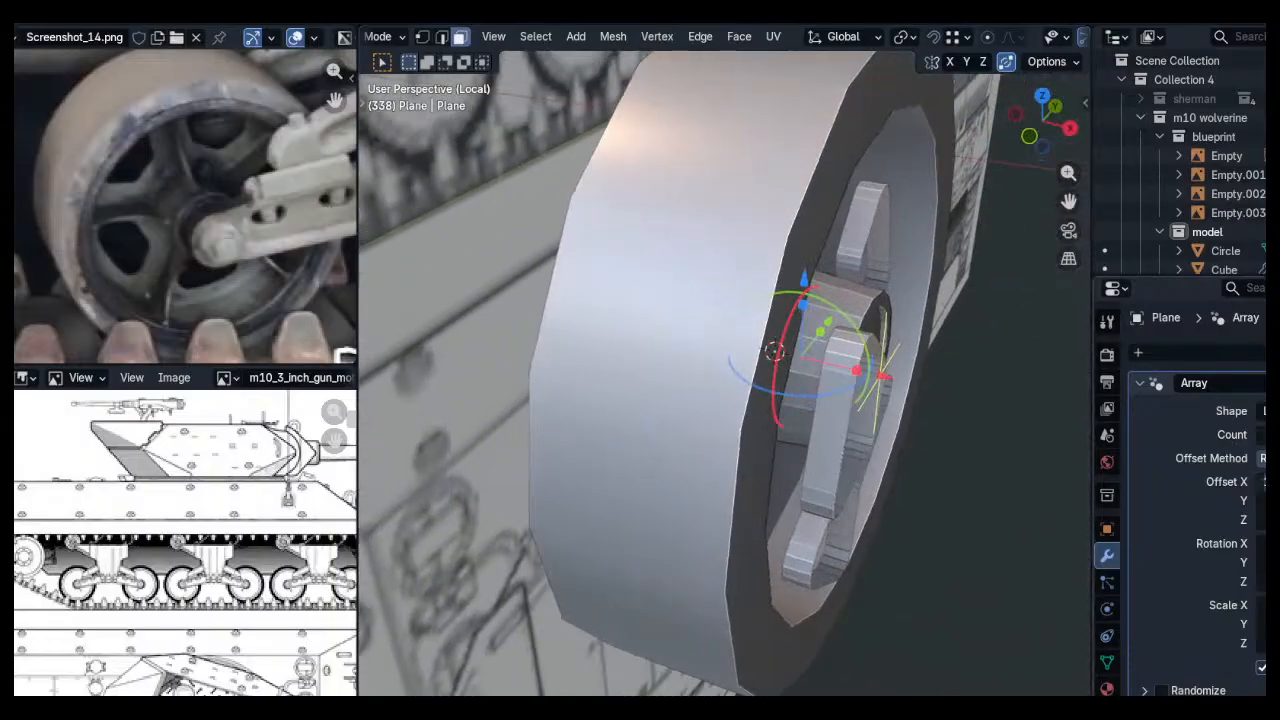
pyautogui.moveTo(760, 290); pyautogui.dragTo(810, 276, button='middle')
pyautogui.click(1048, 126)
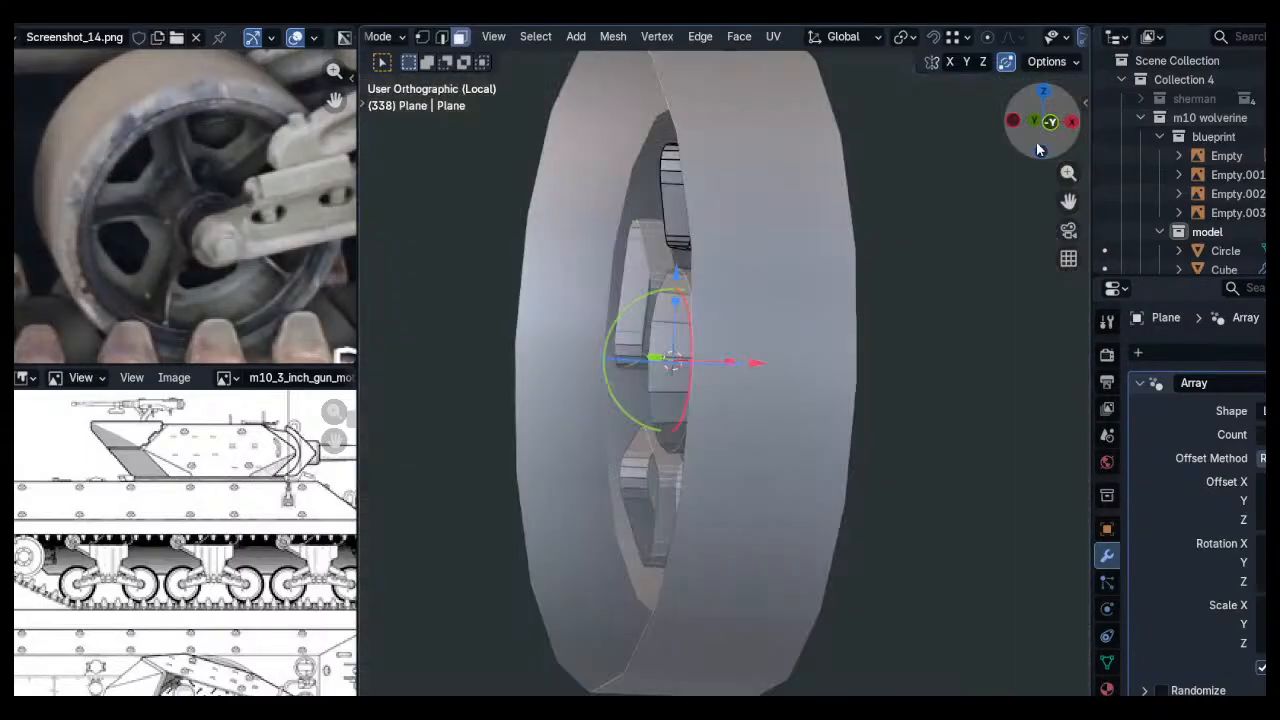
pyautogui.click(1050, 133)
pyautogui.hotkey('alt', 'z')
pyautogui.keyDown('shift'); pyautogui.moveTo(914, 272); pyautogui.dragTo(791, 317, button='middle'); pyautogui.keyUp('shift')
pyautogui.scroll(-1, 826, 266)
pyautogui.hotkey('alt', 'z')
pyautogui.press('Tab')
pyautogui.press('q')
pyautogui.click(766, 372)
pyautogui.press('Tab')
pyautogui.moveTo(766, 372); pyautogui.dragTo(938, 244, button='middle')
pyautogui.press('Tab')
# Add a centred loop cut around the wheel's hub and switch to vertex selection
pyautogui.click(699, 305)
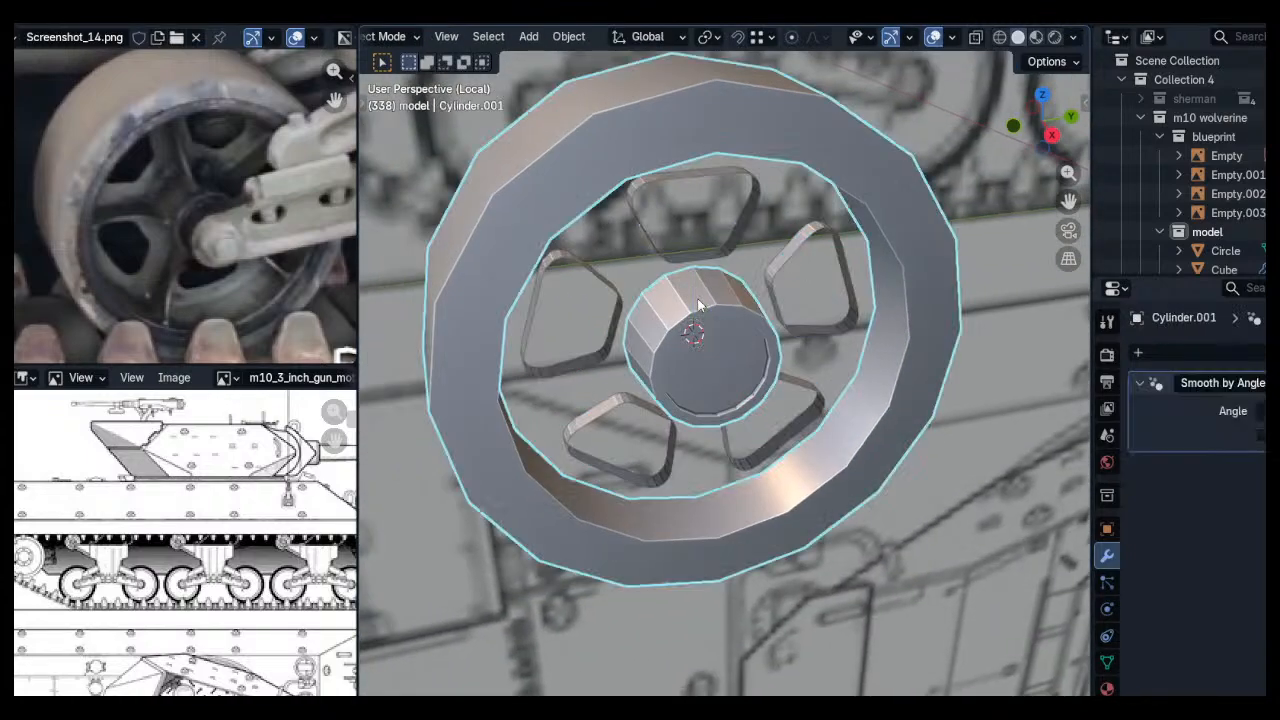
pyautogui.press('Tab')
pyautogui.scroll(4, 677, 302)
pyautogui.hotkey('ctrl', 'r')
pyautogui.click(677, 302)
pyautogui.rightClick(677, 302)
pyautogui.moveTo(677, 302); pyautogui.dragTo(693, 288, button='middle')
pyautogui.press('1')
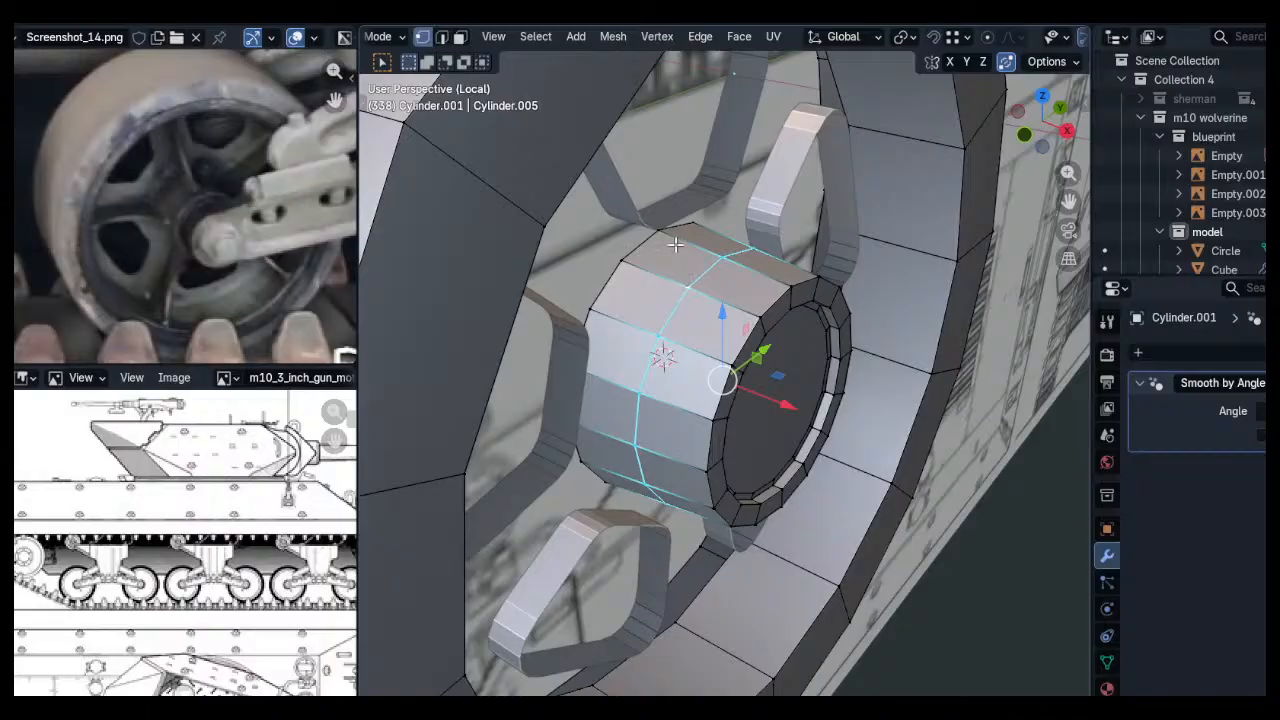
# Move the hub's loop cut about 0.018 m back along negative X
pyautogui.press('g')
pyautogui.press('x')
pyautogui.click(671, 236)
pyautogui.moveTo(671, 236); pyautogui.dragTo(632, 200, button='middle')
pyautogui.press('s')
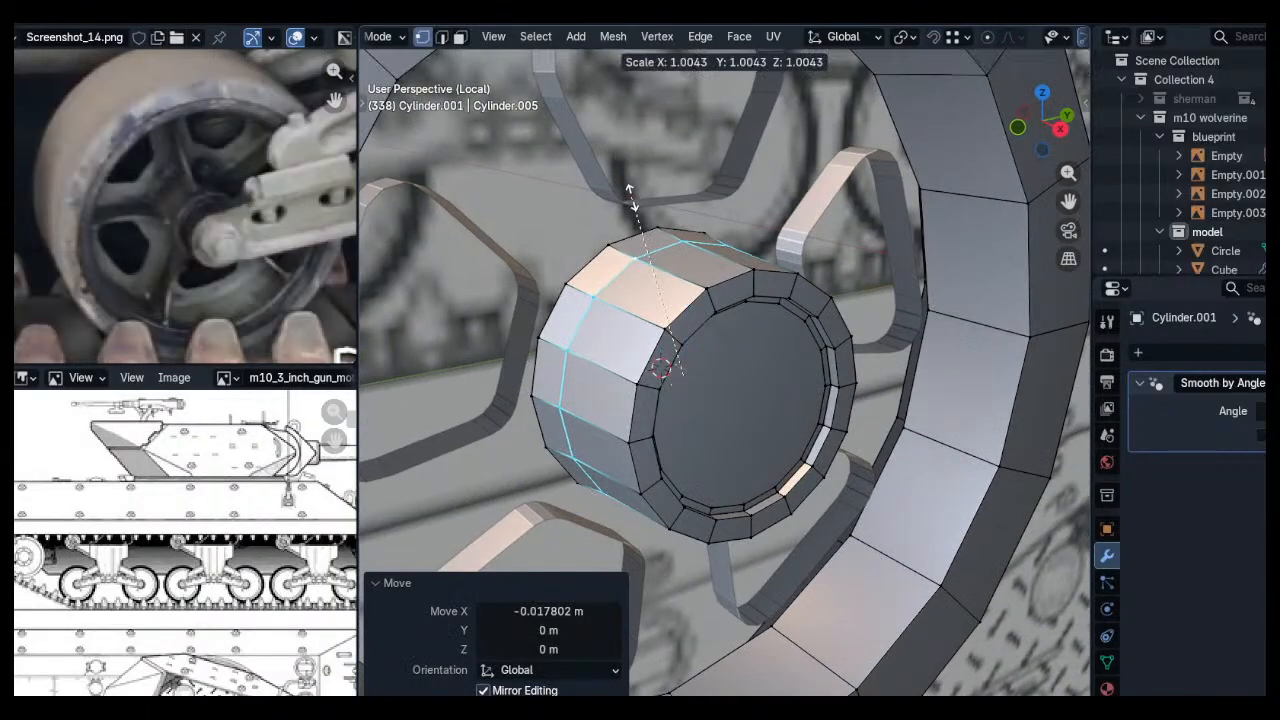
pyautogui.rightClick(616, 174)
# Set the pivot point to Median Point and scale the hub's middle loop in the right view
pyautogui.moveTo(736, 247); pyautogui.dragTo(740, 266, button='middle')
pyautogui.press('.')
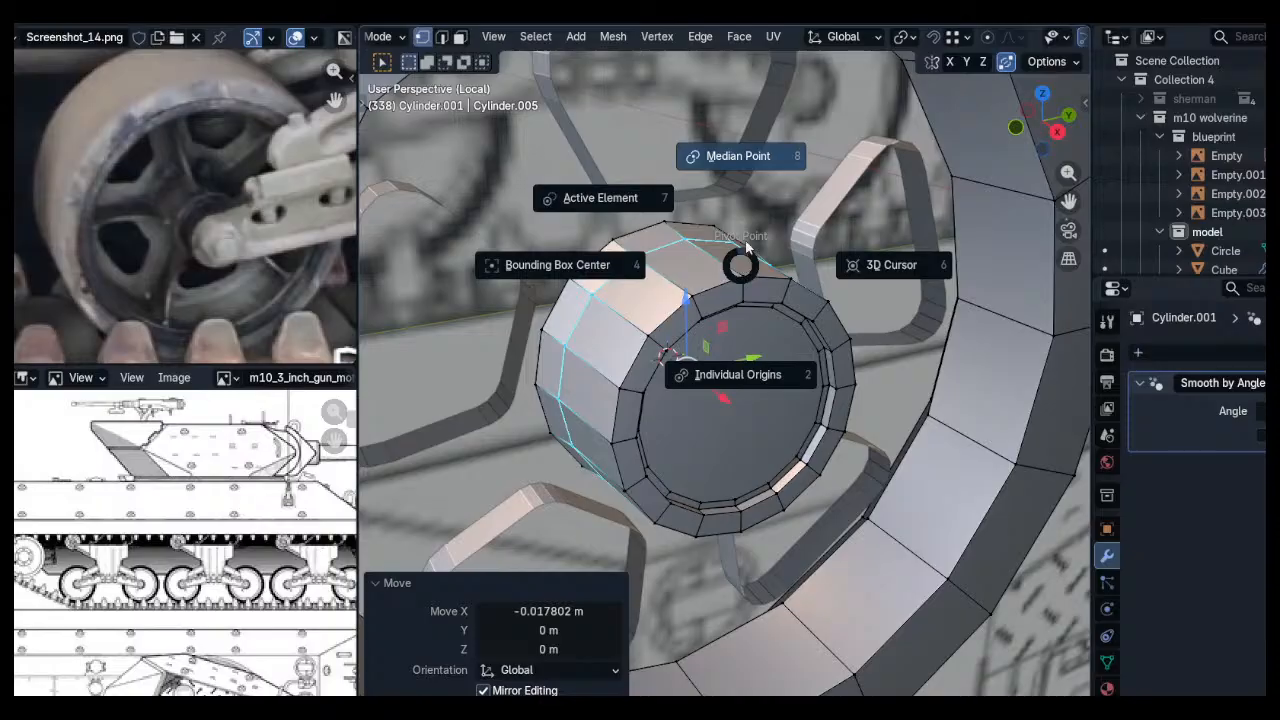
pyautogui.click(756, 182)
pyautogui.moveTo(706, 209); pyautogui.dragTo(712, 200, button='middle')
pyautogui.click(1059, 131)
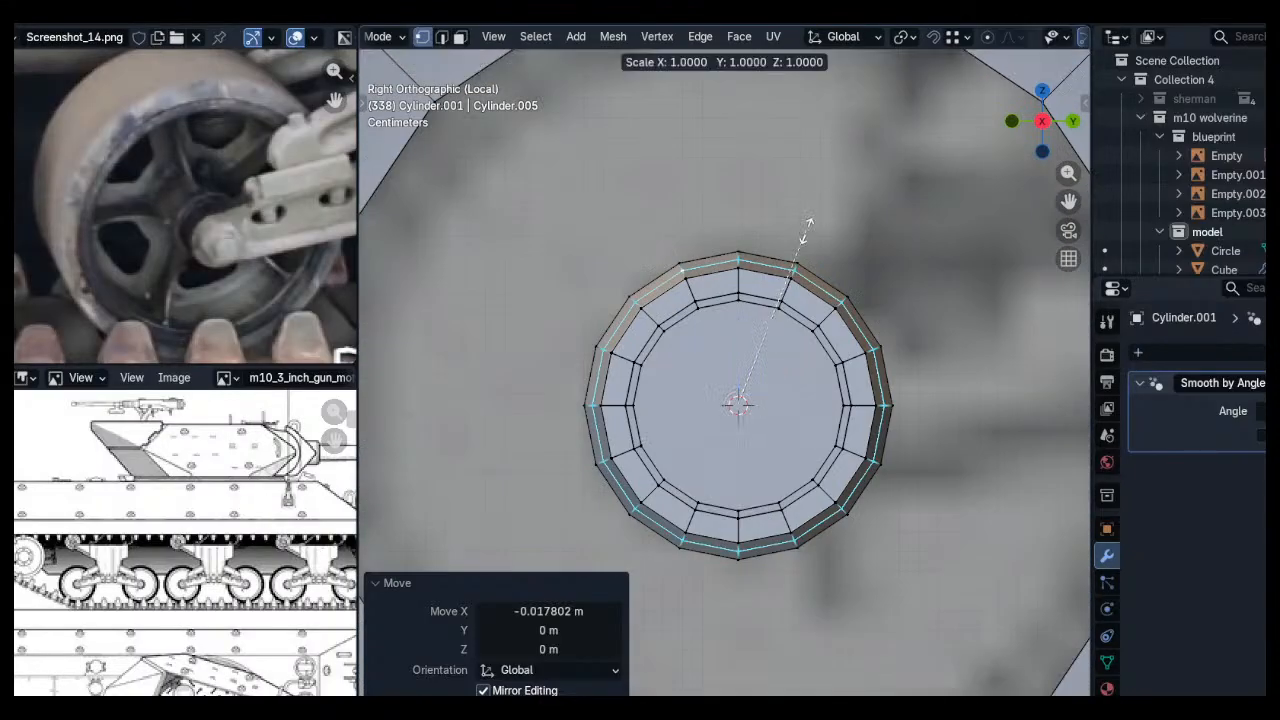
pyautogui.click(851, 129)
# Delete the rearmost vertex loop of the hub, using X-ray to select it
pyautogui.moveTo(851, 129); pyautogui.dragTo(568, 246, button='middle')
pyautogui.hotkey('alt', 'z')
pyautogui.keyDown('alt'); pyautogui.click(600, 248); pyautogui.keyUp('alt')
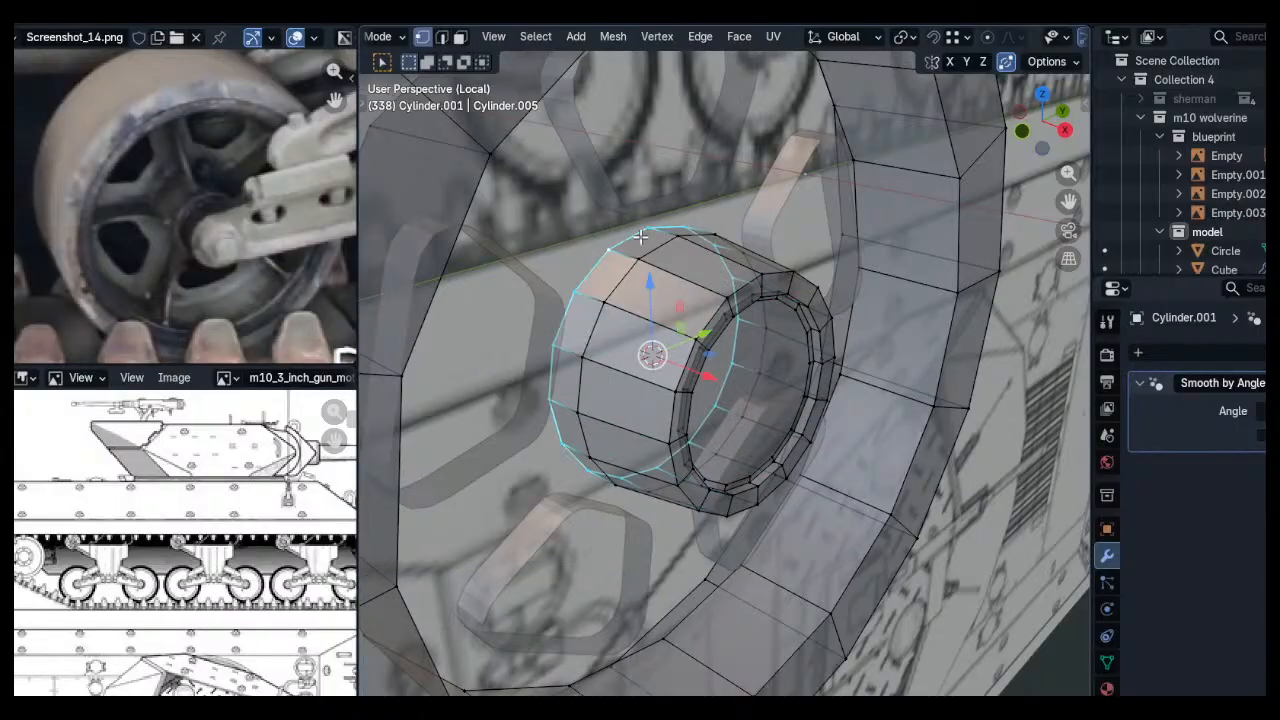
pyautogui.press('x')
pyautogui.click(649, 200)
pyautogui.hotkey('alt', 'z')
# Extrude a hub rim vertex to both inner corners of the top opening and fill the triangle between them
pyautogui.moveTo(702, 230)
pyautogui.mouseDown(button='middle')
pyautogui.moveTo(569, 243)
pyautogui.moveTo(682, 228)
pyautogui.moveTo(688, 250)
pyautogui.mouseUp(button='middle')
pyautogui.click(680, 230)
pyautogui.press('e')
pyautogui.keyDown('ctrl'); pyautogui.click(601, 219); pyautogui.keyUp('ctrl')
pyautogui.press('e')
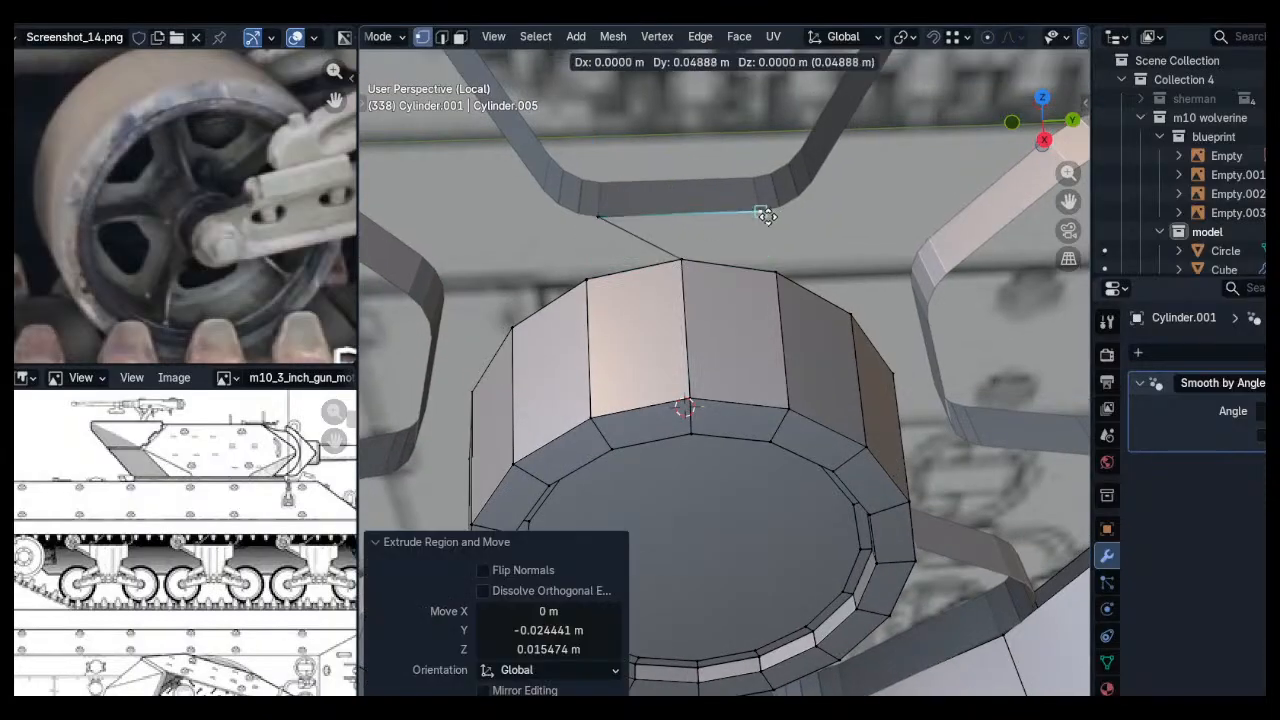
pyautogui.keyDown('ctrl'); pyautogui.click(769, 217); pyautogui.keyUp('ctrl')
pyautogui.keyDown('shift'); pyautogui.click(681, 262); pyautogui.keyUp('shift')
pyautogui.keyDown('shift'); pyautogui.click(601, 220); pyautogui.keyUp('shift')
pyautogui.press('f')
pyautogui.click(752, 236)
# Extrude hub rim vertices to the inner corners of the upper-right opening to bridge it to the hub
pyautogui.moveTo(756, 230); pyautogui.dragTo(858, 318, button='middle')
pyautogui.click(828, 331)
pyautogui.press('e')
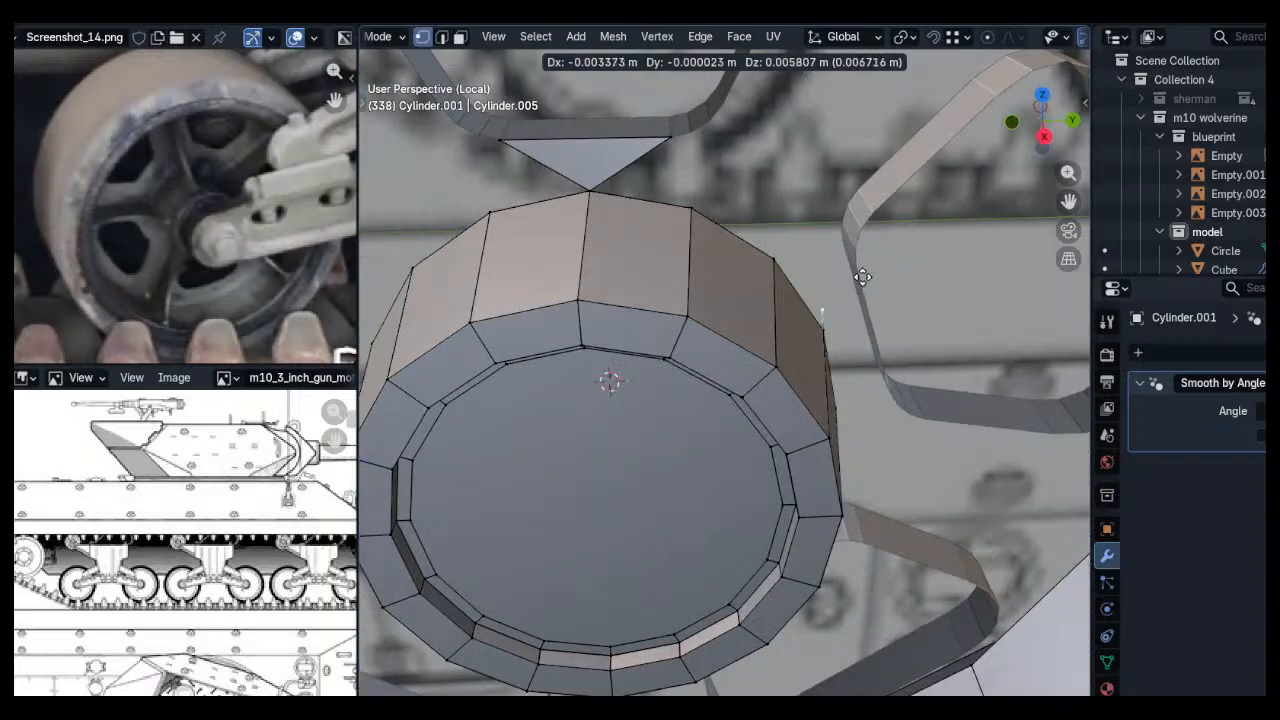
pyautogui.click(862, 277)
pyautogui.moveTo(856, 268); pyautogui.dragTo(889, 395, button='middle')
pyautogui.press('e')
pyautogui.keyDown('ctrl'); pyautogui.click(849, 403); pyautogui.keyUp('ctrl')
pyautogui.click(837, 333)
pyautogui.press('e')
pyautogui.hotkey('alt', 'a')
# Extrude vertices from the hub to the lower-right opening's inner corners and fill the connecting face
pyautogui.moveTo(760, 198); pyautogui.dragTo(811, 349, button='middle')
pyautogui.scroll(2, 745, 315)
pyautogui.click(746, 323)
pyautogui.press('e')
pyautogui.click(805, 342)
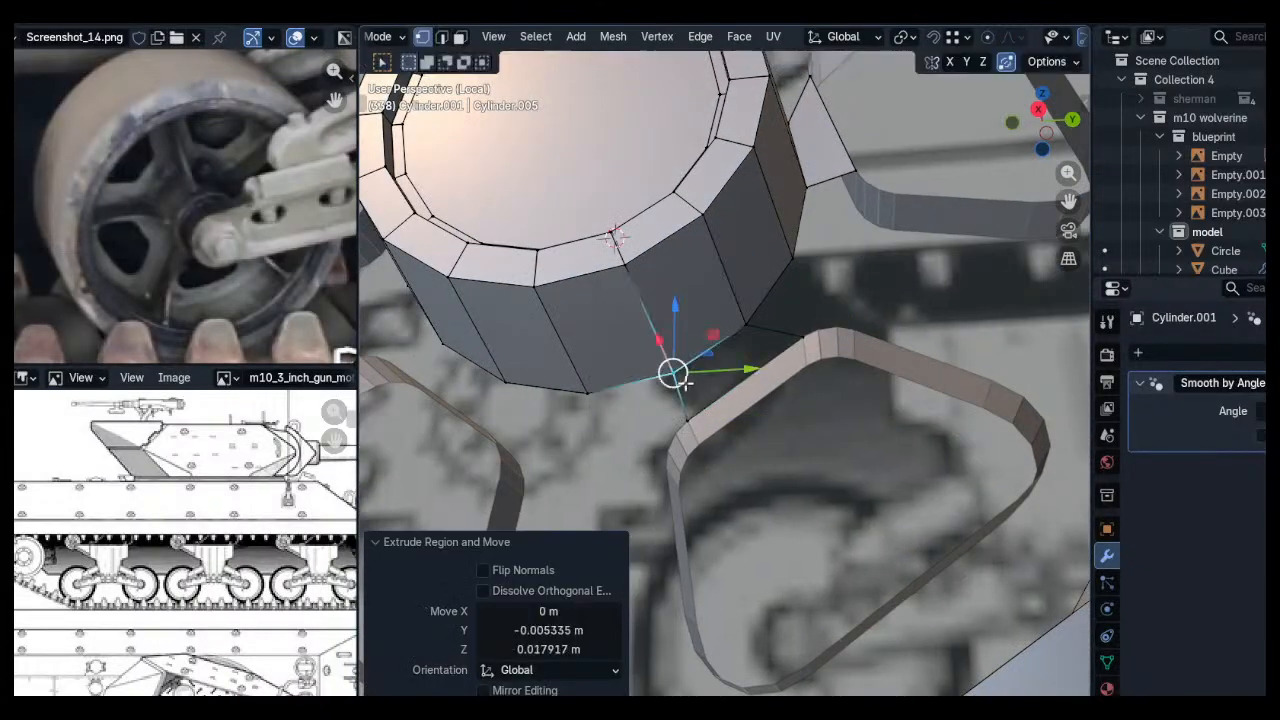
pyautogui.keyDown('shift'); pyautogui.click(748, 328); pyautogui.keyUp('shift')
pyautogui.press('f')
pyautogui.press('a')
pyautogui.hotkey('alt', 'a')
# Extrude hub rim vertices to the inner corners of the lower-left opening to form its connecting face
pyautogui.moveTo(611, 377); pyautogui.dragTo(720, 408, button='middle')
pyautogui.click(717, 387)
pyautogui.press('e')
pyautogui.click(705, 452)
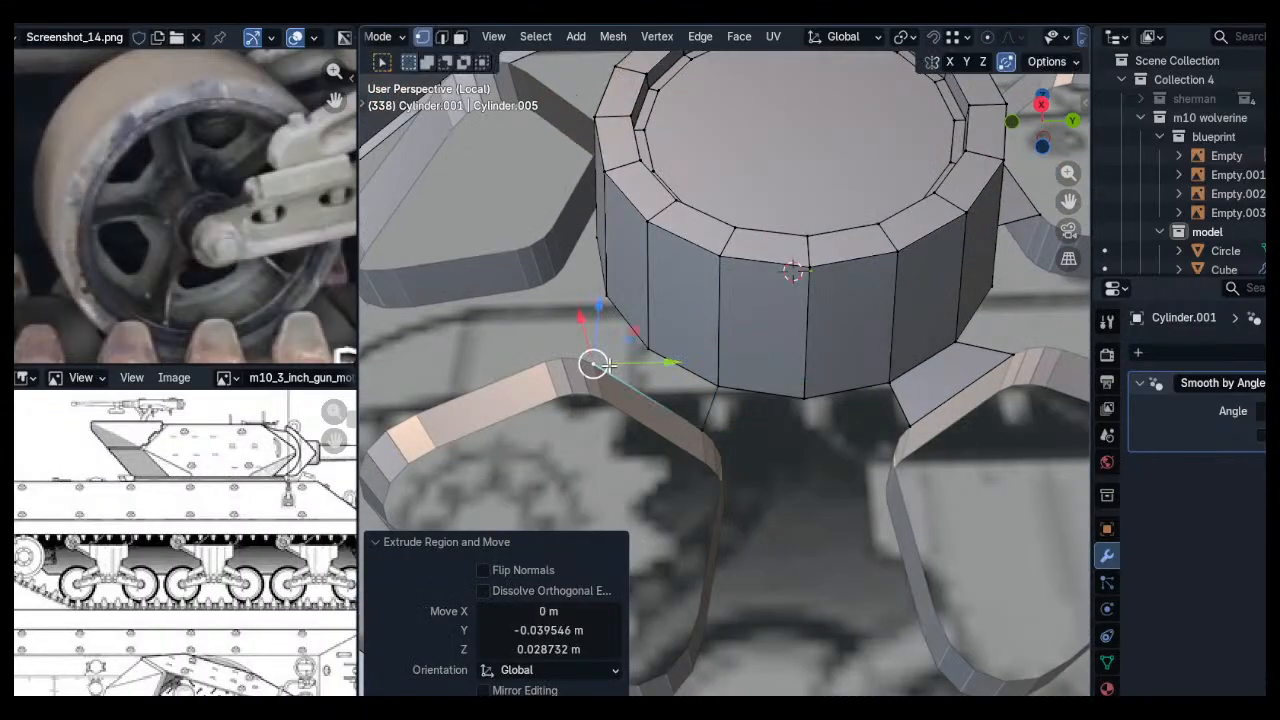
# Extrude vertices along the inner edge of the upper-left opening to bridge it to the hub
pyautogui.moveTo(717, 416); pyautogui.dragTo(596, 252, button='middle')
pyautogui.press('g')
pyautogui.press('e')
pyautogui.keyDown('ctrl'); pyautogui.click(632, 268); pyautogui.keyUp('ctrl')
pyautogui.keyDown('shift'); pyautogui.click(577, 328); pyautogui.keyUp('shift')
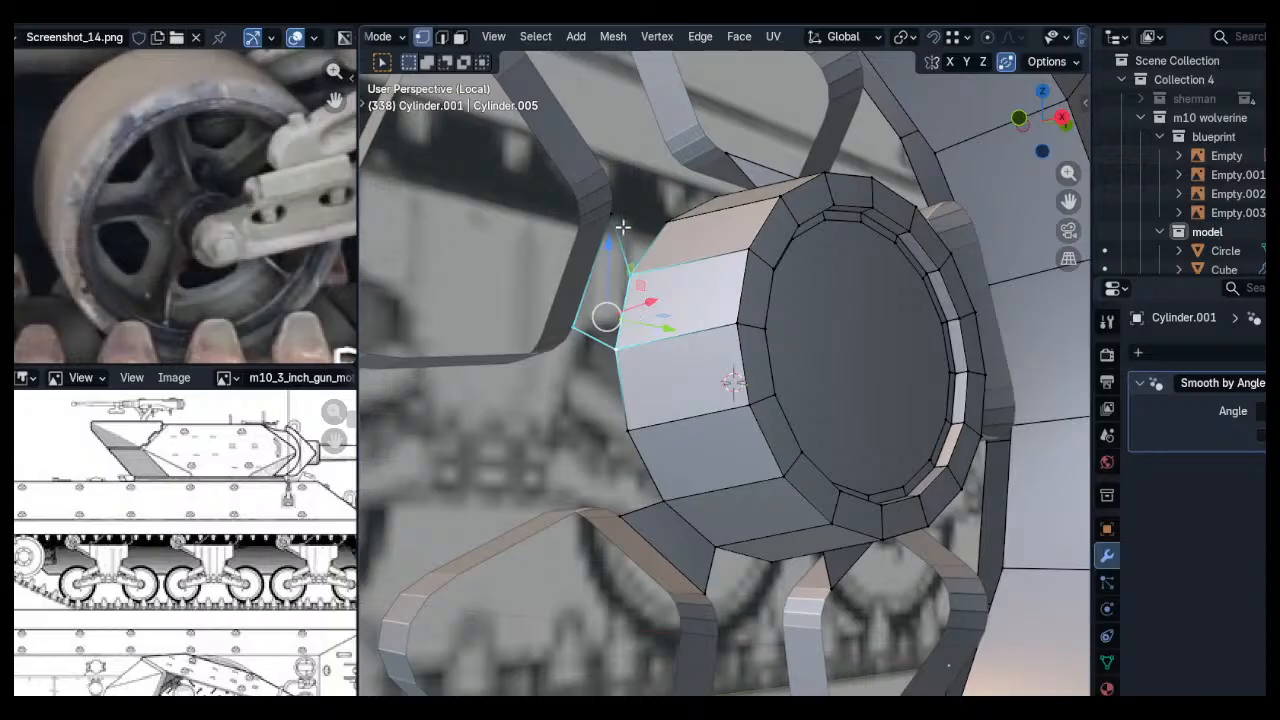
# Extrude the lower-left opening's corner vertex around its bend and fill a face back to the hub's bottom vertex
pyautogui.moveTo(661, 228); pyautogui.dragTo(768, 300, button='middle')
pyautogui.scroll(4, 738, 352)
pyautogui.keyDown('shift'); pyautogui.moveTo(722, 440); pyautogui.dragTo(699, 356, button='middle'); pyautogui.keyUp('shift')
pyautogui.click(702, 381)
pyautogui.press('e')
pyautogui.click(597, 441)
pyautogui.press('e')
pyautogui.click(589, 437)
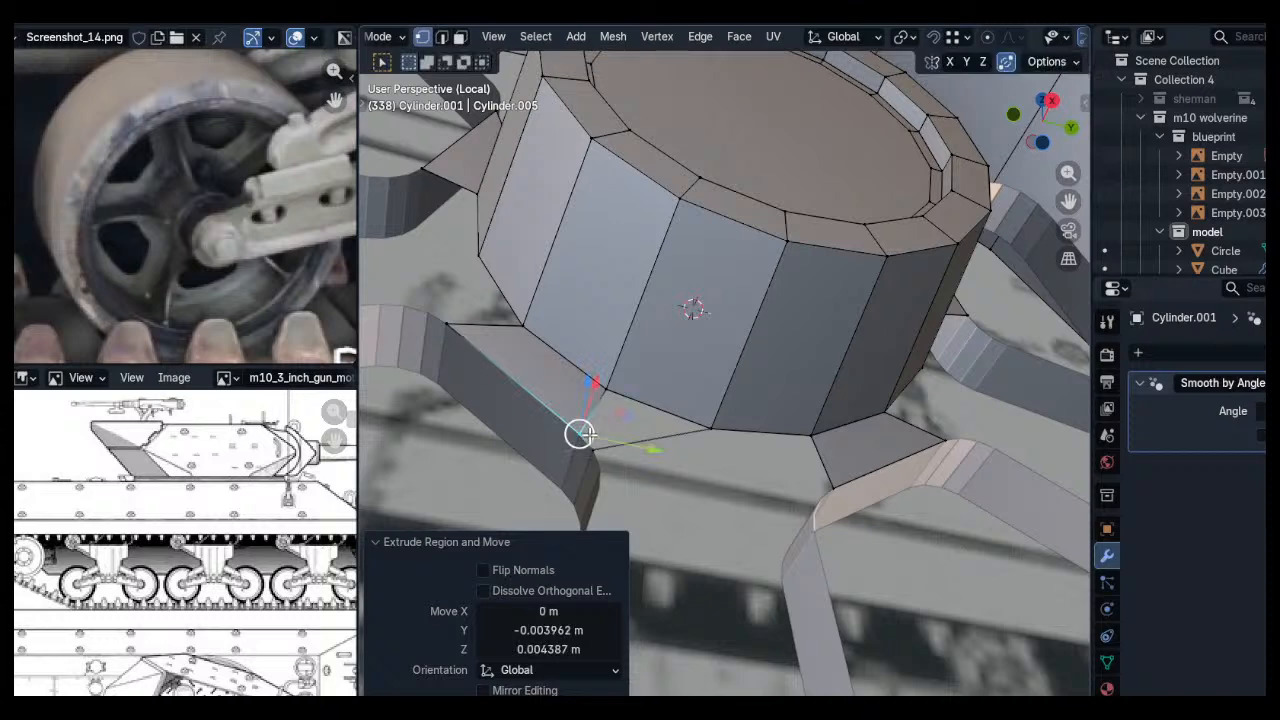
pyautogui.rightClick(605, 402)
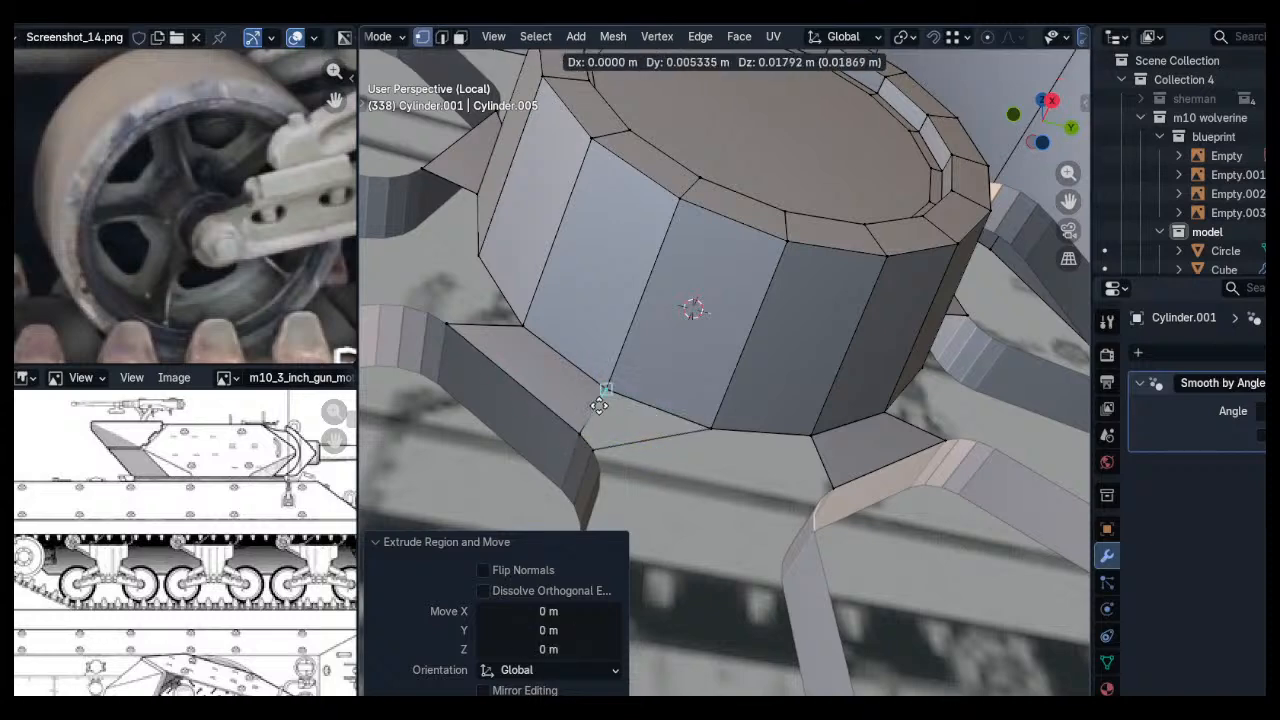
pyautogui.rightClick(606, 400)
pyautogui.keyDown('shift'); pyautogui.click(610, 391); pyautogui.keyUp('shift')
pyautogui.keyDown('shift'); pyautogui.click(706, 427); pyautogui.keyUp('shift')
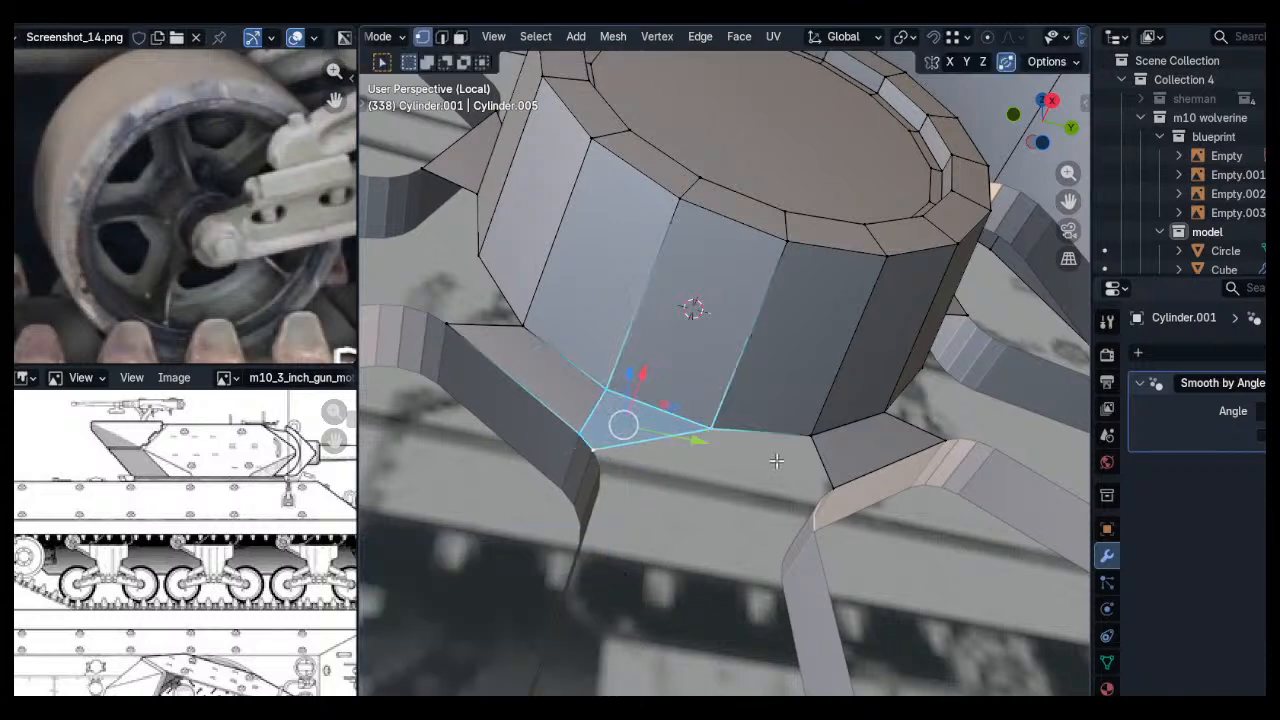
pyautogui.hotkey('alt', 'a')
# Fill the matching face between the lower-right opening's corner and the hub's bottom vertex
pyautogui.keyDown('shift'); pyautogui.moveTo(776, 460); pyautogui.dragTo(675, 437, button='middle'); pyautogui.keyUp('shift')
pyautogui.rightClick(761, 482)
pyautogui.moveTo(763, 477); pyautogui.dragTo(782, 484, button='middle')
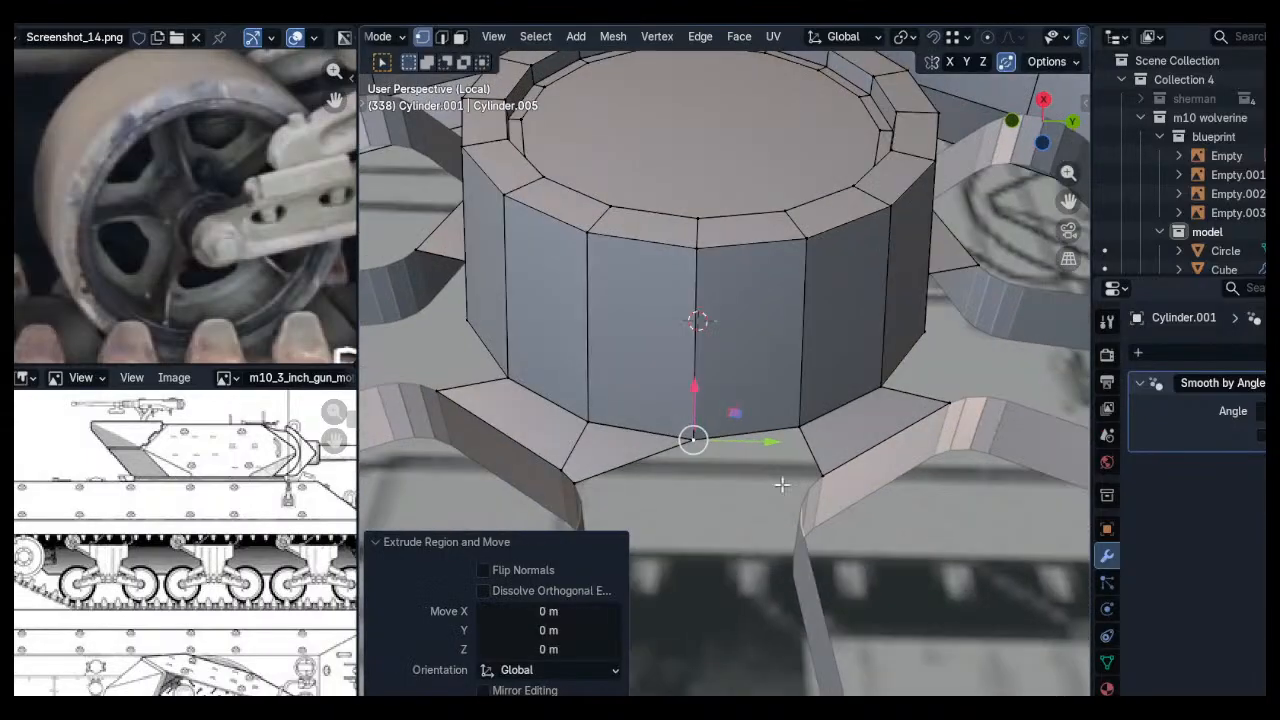
pyautogui.click(800, 486)
pyautogui.keyDown('shift'); pyautogui.click(701, 432); pyautogui.keyUp('shift')
pyautogui.press('f')
pyautogui.hotkey('alt', 'a')
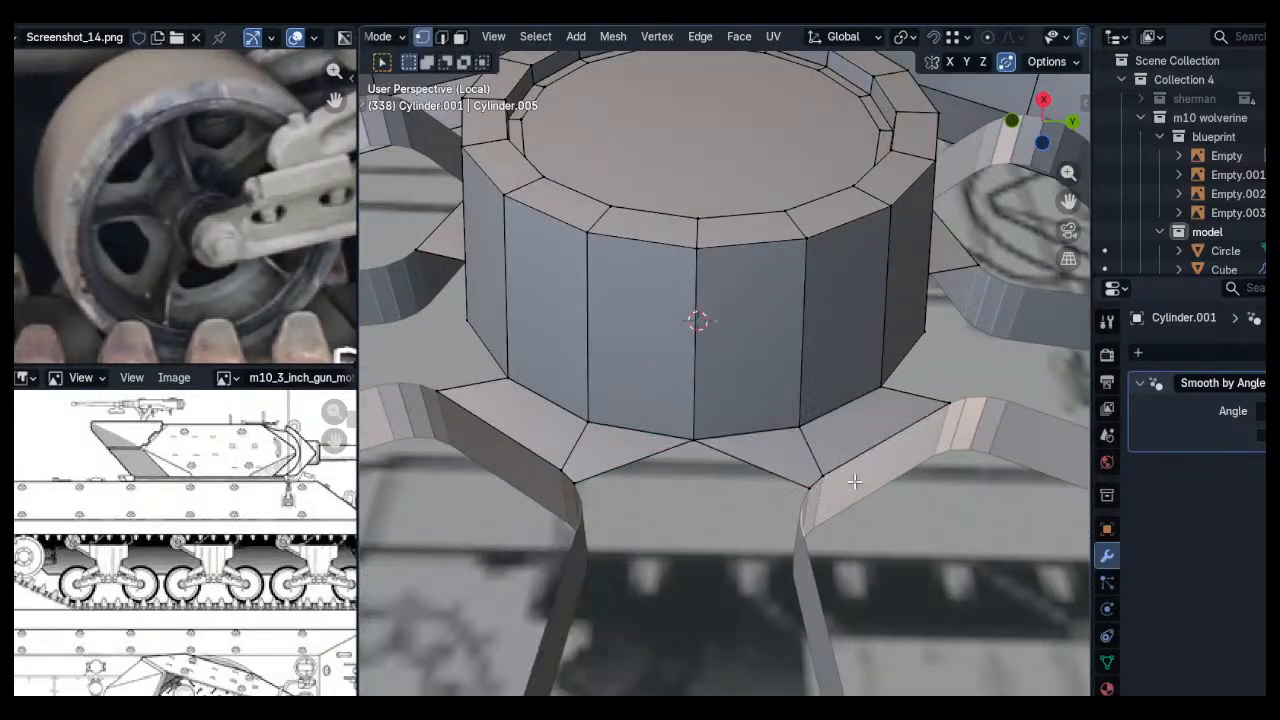
# Extrude the lower-right opening's outer corner vertex and fill a face linking it to the next hub vertex
pyautogui.scroll(-4, 701, 432)
pyautogui.moveTo(701, 432); pyautogui.dragTo(694, 471, button='middle')
pyautogui.scroll(1, 689, 434)
pyautogui.click(687, 431)
pyautogui.scroll(4, 694, 465)
pyautogui.press('e')
pyautogui.click(703, 510)
pyautogui.keyDown('shift'); pyautogui.click(593, 500); pyautogui.keyUp('shift')
pyautogui.keyDown('shift'); pyautogui.click(674, 519); pyautogui.keyUp('shift')
pyautogui.keyDown('shift'); pyautogui.click(661, 405); pyautogui.keyUp('shift')
pyautogui.press('f')
pyautogui.hotkey('alt', 'a')
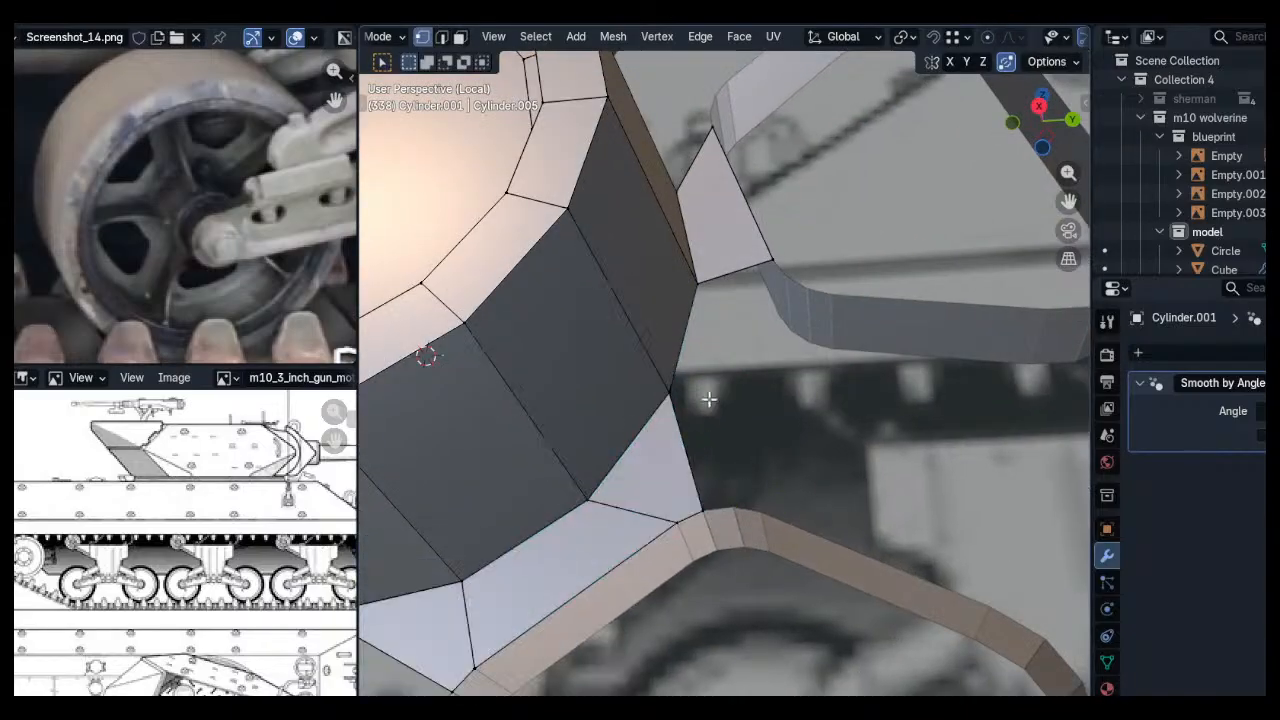
# Extrude the upper-right opening's lower corner vertex and fill a face linking it to the hub rim
pyautogui.moveTo(709, 403); pyautogui.dragTo(700, 416, button='middle')
pyautogui.click(666, 426)
pyautogui.moveTo(780, 306); pyautogui.dragTo(669, 475, button='middle')
pyautogui.press('e')
pyautogui.click(782, 262)
pyautogui.keyDown('shift'); pyautogui.click(698, 265); pyautogui.keyUp('shift')
pyautogui.keyDown('shift'); pyautogui.click(677, 403); pyautogui.keyUp('shift')
pyautogui.press('f')
pyautogui.hotkey('alt', 'a')
# Fill the triangular gap between the hub vertex and the facing corners of the upper-right and lower-right openings
pyautogui.click(782, 264)
pyautogui.press('e')
pyautogui.click(805, 283)
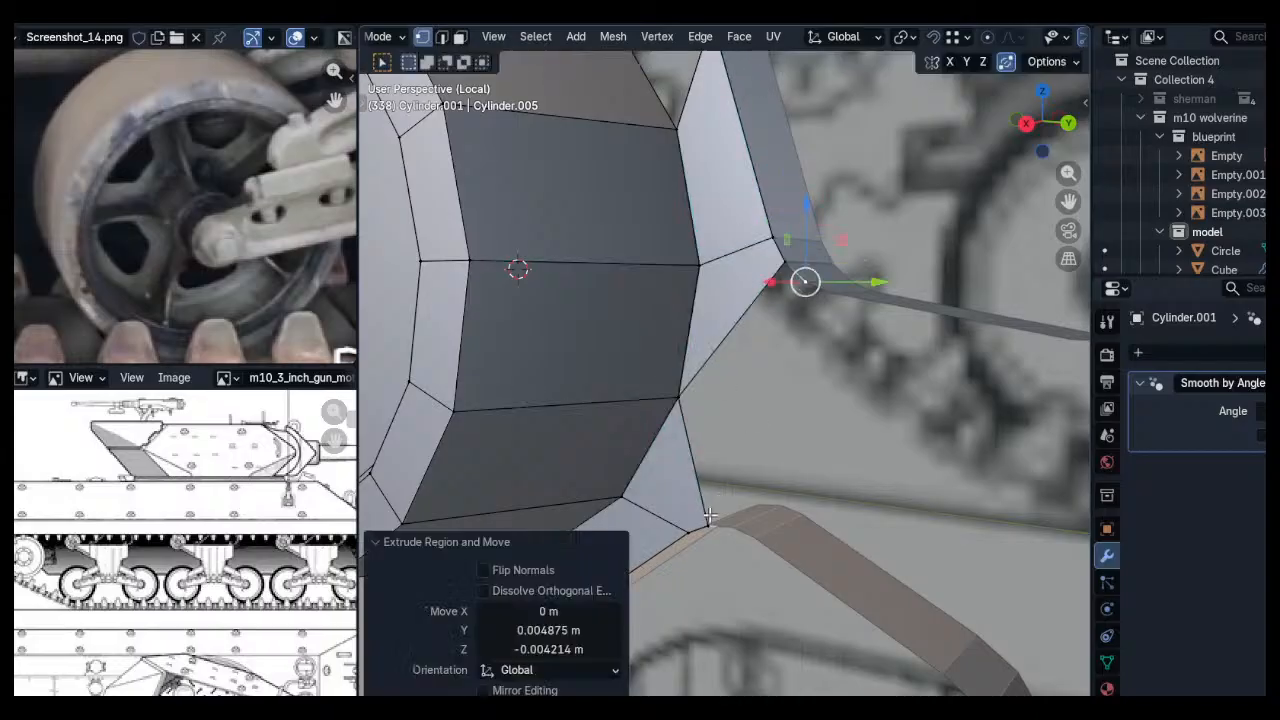
pyautogui.keyDown('shift'); pyautogui.click(711, 516); pyautogui.keyUp('shift')
pyautogui.keyDown('shift'); pyautogui.click(680, 408); pyautogui.keyUp('shift')
pyautogui.press('f')
pyautogui.hotkey('alt', 'a')
pyautogui.hotkey('ctrl', 'z')
pyautogui.hotkey('ctrl', 'z')
pyautogui.keyDown('shift'); pyautogui.click(788, 260); pyautogui.keyUp('shift')
pyautogui.press('f')
pyautogui.press('a')
# Switch to edge selection and fill the triangular gap below the hub between the two lower openings
pyautogui.scroll(-3, 775, 374)
pyautogui.moveTo(775, 374); pyautogui.dragTo(788, 384, button='middle')
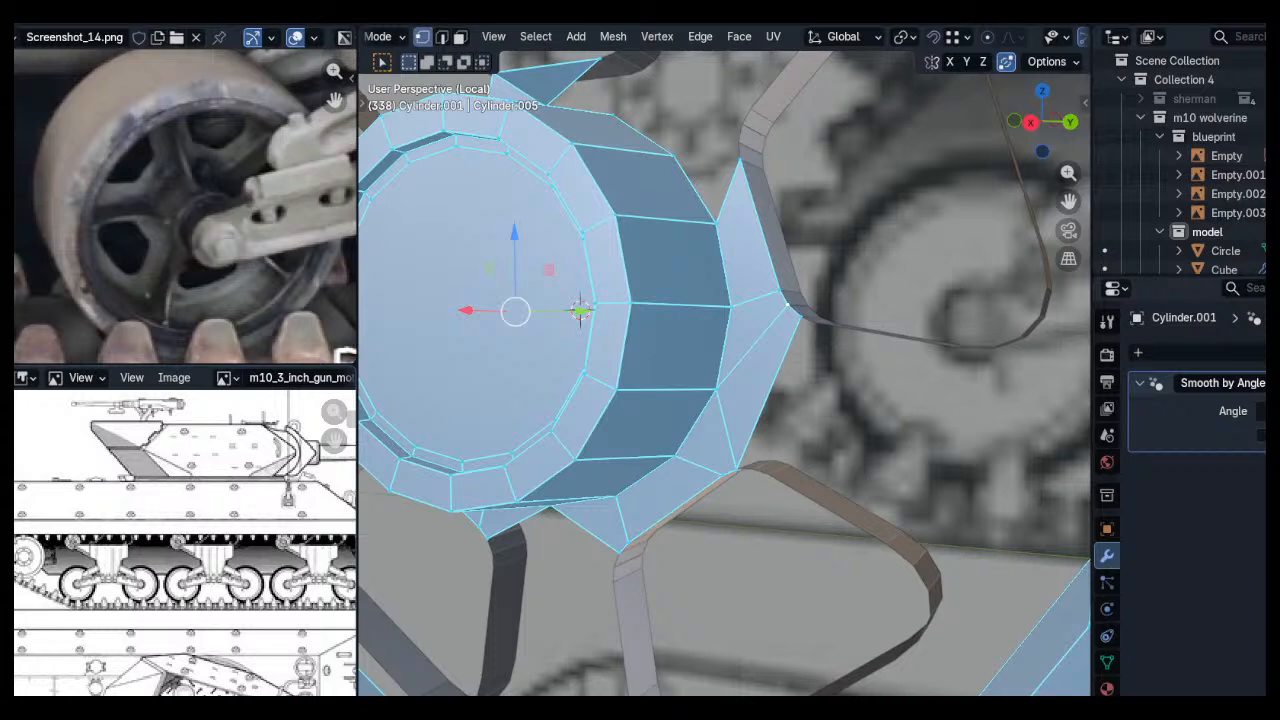
pyautogui.keyDown('shift'); pyautogui.moveTo(688, 405); pyautogui.dragTo(720, 368, button='middle'); pyautogui.keyUp('shift')
pyautogui.scroll(-1, 698, 364)
pyautogui.hotkey('alt', 'a')
pyautogui.scroll(2, 592, 447)
pyautogui.press('2')
pyautogui.click(615, 447)
pyautogui.keyDown('shift'); pyautogui.click(531, 455); pyautogui.keyUp('shift')
pyautogui.press('f')
pyautogui.hotkey('alt', 'a')
# Fill the remaining gaps beside the hub between the lower-left and upper-left openings
pyautogui.moveTo(400, 448); pyautogui.dragTo(572, 382, button='middle')
pyautogui.click(580, 405)
pyautogui.keyDown('shift'); pyautogui.click(589, 455); pyautogui.keyUp('shift')
pyautogui.press('f')
pyautogui.hotkey('alt', 'a')
pyautogui.click(578, 334)
pyautogui.moveTo(546, 320); pyautogui.dragTo(551, 295, button='middle')
pyautogui.keyDown('shift'); pyautogui.click(550, 297); pyautogui.keyUp('shift')
pyautogui.keyDown('shift'); pyautogui.click(565, 392); pyautogui.keyUp('shift')
pyautogui.press('f')
pyautogui.hotkey('alt', 'a')
# In vertex mode, extrude edges across the spoke between the upper-left and lower-left openings, following their rounded corners
pyautogui.moveTo(562, 338); pyautogui.dragTo(545, 360, button='middle')
pyautogui.click(540, 360)
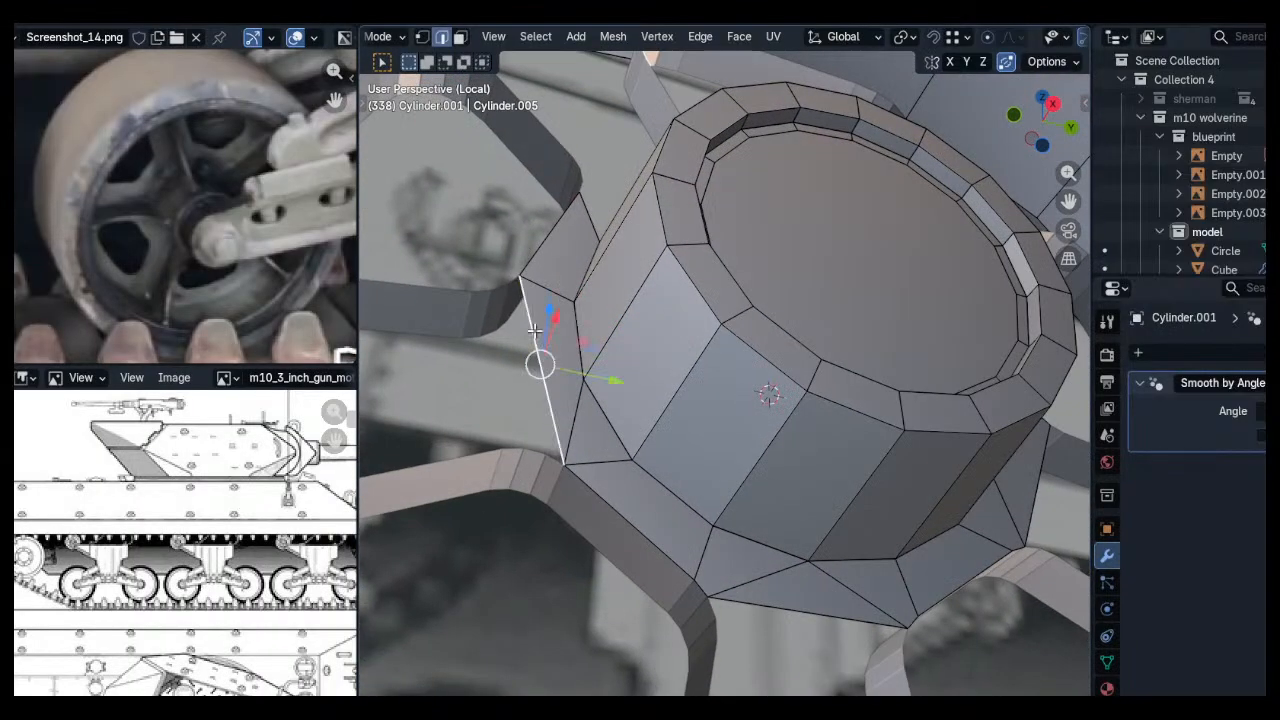
pyautogui.press('1')
pyautogui.click(519, 276)
pyautogui.moveTo(517, 274); pyautogui.dragTo(523, 289, button='middle')
pyautogui.press('e')
pyautogui.click(520, 376)
pyautogui.press('e')
pyautogui.click(500, 316)
pyautogui.press('e')
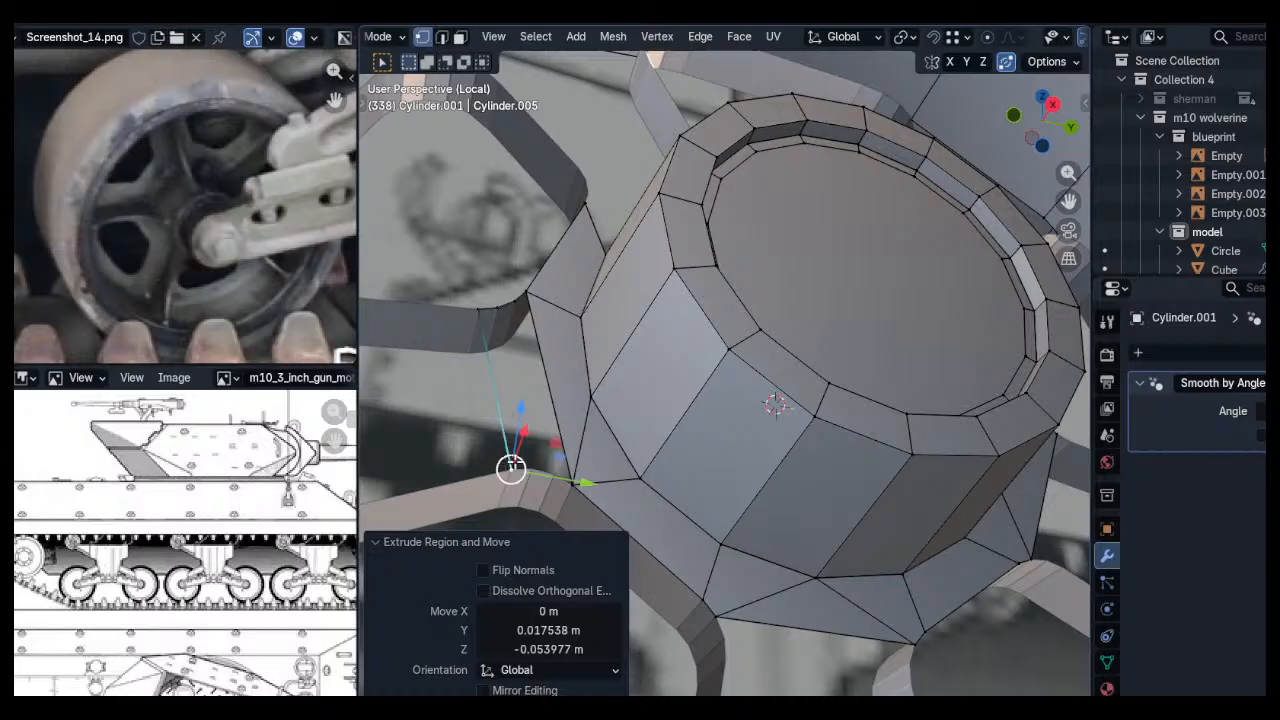
pyautogui.click(555, 474)
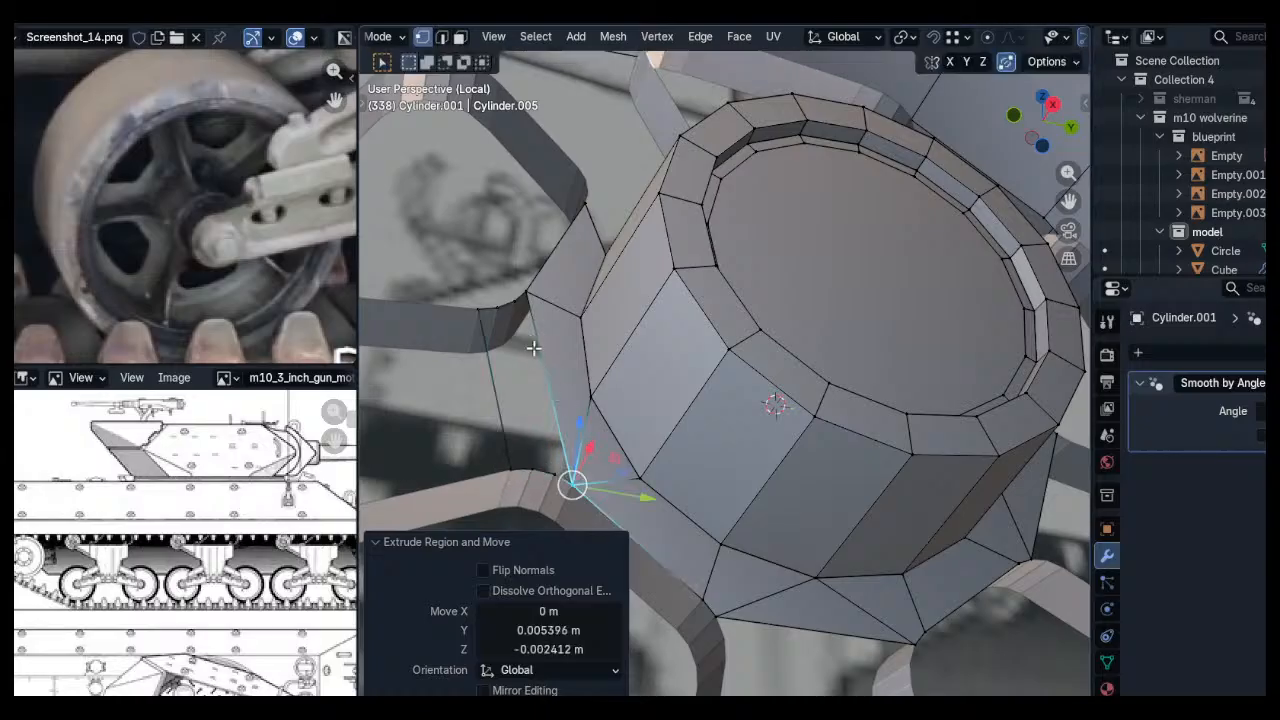
# In edge mode, fill the outlined base of the spoke between the upper-left and lower-left openings
pyautogui.press('2')
pyautogui.click(519, 312)
pyautogui.press('f')
pyautogui.press('f')
pyautogui.keyDown('shift'); pyautogui.moveTo(584, 433); pyautogui.dragTo(523, 360, button='middle'); pyautogui.keyUp('shift')
pyautogui.scroll(-3, 523, 360)
pyautogui.hotkey('alt', 'a')
# In vertex mode, extrude edges below the hub down around the lower-left opening's rounded corner beside the bottom spoke
pyautogui.keyDown('shift'); pyautogui.moveTo(646, 458); pyautogui.dragTo(612, 428, button='middle'); pyautogui.keyUp('shift')
pyautogui.scroll(3, 612, 428)
pyautogui.click(612, 430)
pyautogui.press('1')
pyautogui.click(498, 412)
pyautogui.moveTo(498, 412); pyautogui.dragTo(524, 421, button='middle')
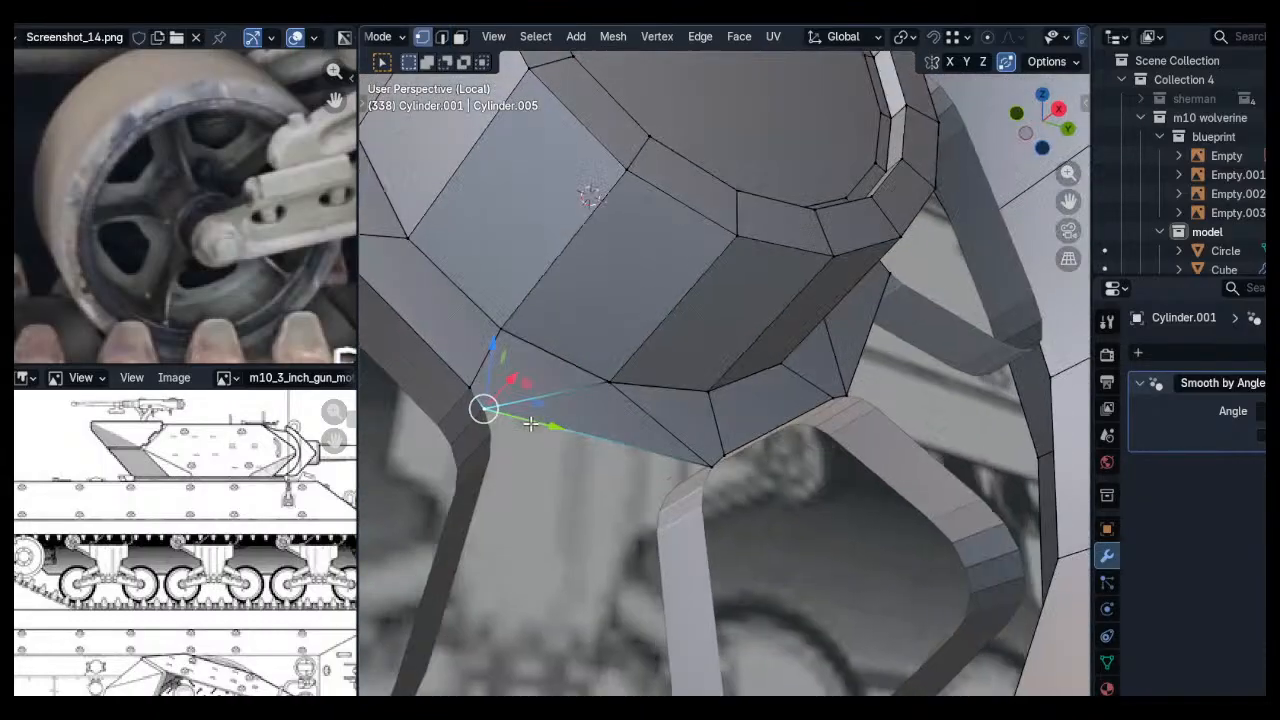
pyautogui.press('e')
pyautogui.click(507, 441)
pyautogui.press('e')
pyautogui.click(508, 466)
pyautogui.moveTo(508, 466); pyautogui.dragTo(533, 472, button='middle')
pyautogui.press('e')
pyautogui.click(562, 484)
# Extrude an edge across the bottom spoke and up along the lower-right opening's rounded corner to close the outline
pyautogui.press('e')
pyautogui.rightClick(704, 502)
pyautogui.press('g')
pyautogui.keyDown('ctrl'); pyautogui.click(697, 501); pyautogui.keyUp('ctrl')
pyautogui.press('e')
pyautogui.keyDown('ctrl'); pyautogui.click(699, 483); pyautogui.keyUp('ctrl')
pyautogui.press('e')
pyautogui.keyDown('ctrl'); pyautogui.click(709, 464); pyautogui.keyUp('ctrl')
# In edge mode, fill the outlined base of the bottom spoke with strips of faces
pyautogui.press('2')
pyautogui.click(658, 450)
pyautogui.press('f')
pyautogui.press('f')
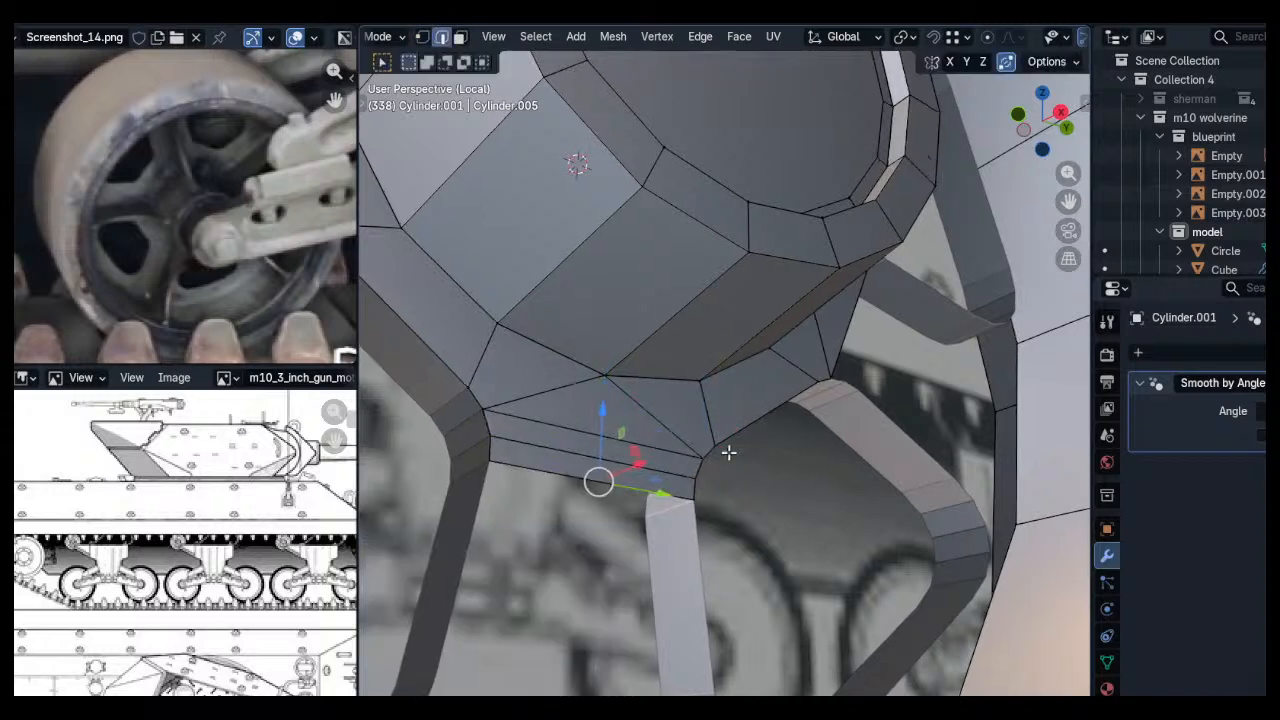
# In vertex mode, extrude edges around the lower-right opening's corner and across the spoke to the upper-right opening
pyautogui.moveTo(728, 451); pyautogui.dragTo(676, 449, button='middle')
pyautogui.keyDown('shift'); pyautogui.moveTo(815, 341); pyautogui.dragTo(705, 411, button='middle'); pyautogui.keyUp('shift')
pyautogui.press('1')
pyautogui.click(698, 409)
pyautogui.press('e')
pyautogui.keyDown('ctrl'); pyautogui.click(718, 414); pyautogui.keyUp('ctrl')
pyautogui.press('e')
pyautogui.click(722, 415)
pyautogui.press('e')
pyautogui.keyDown('ctrl'); pyautogui.click(735, 421); pyautogui.keyUp('ctrl')
pyautogui.press('e')
pyautogui.keyDown('ctrl'); pyautogui.click(787, 262); pyautogui.keyUp('ctrl')
# Fill the outlined base of the spoke between the lower-right and upper-right openings with faces
pyautogui.click(763, 354)
pyautogui.click(770, 256)
pyautogui.keyDown('shift'); pyautogui.click(786, 263); pyautogui.keyUp('shift')
pyautogui.keyDown('shift'); pyautogui.click(734, 421); pyautogui.keyUp('shift')
pyautogui.keyDown('shift'); pyautogui.click(718, 416); pyautogui.keyUp('shift')
pyautogui.press('f')
pyautogui.click(759, 320)
pyautogui.press('2')
pyautogui.click(747, 323)
pyautogui.keyDown('shift'); pyautogui.click(737, 325); pyautogui.keyUp('shift')
pyautogui.press('f')
# Select the whole wheel mesh and recalculate its normals to the outside
pyautogui.click(819, 346)
pyautogui.moveTo(820, 346); pyautogui.dragTo(734, 282, button='middle')
pyautogui.scroll(-1, 734, 282)
pyautogui.press('a')
pyautogui.hotkey('shift', 'n')
pyautogui.moveTo(717, 413); pyautogui.dragTo(703, 426, button='middle')
pyautogui.click(760, 366)
pyautogui.moveTo(760, 340)
pyautogui.mouseDown(button='middle')
pyautogui.moveTo(760, 366)
pyautogui.moveTo(763, 323)
pyautogui.mouseUp(button='middle')
pyautogui.scroll(-2, 765, 360)
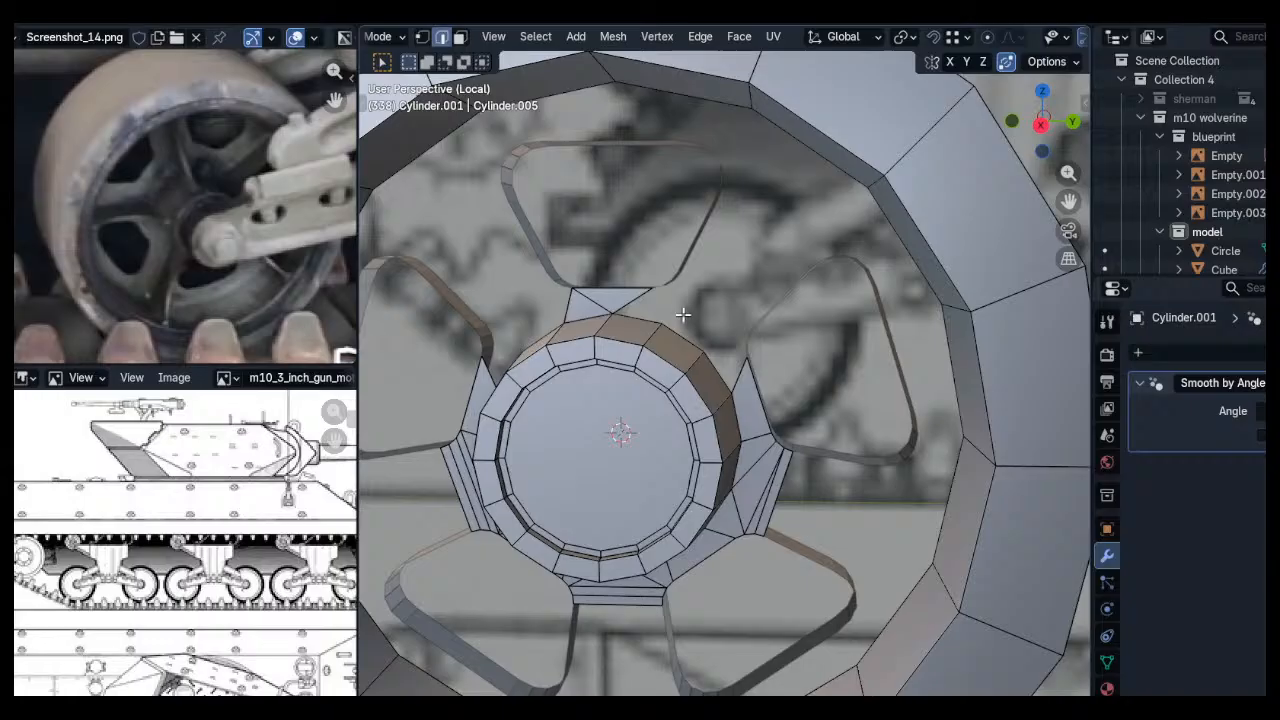
# Fill the triangular gap between the hub and the base of the top opening, then clear the selection
pyautogui.scroll(5, 654, 306)
pyautogui.click(612, 282)
pyautogui.keyDown('shift'); pyautogui.click(644, 379); pyautogui.keyUp('shift')
pyautogui.keyDown('shift'); pyautogui.click(491, 358); pyautogui.keyUp('shift')
pyautogui.press('f')
pyautogui.hotkey('alt', 'a')
# Extrude edges around the top opening's lower corner and across the spoke, following the upper-right opening's rounded corner
pyautogui.click(606, 287)
pyautogui.moveTo(613, 303); pyautogui.dragTo(679, 280, button='middle')
pyautogui.press('e')
pyautogui.click(632, 275)
pyautogui.press('e')
pyautogui.keyDown('ctrl'); pyautogui.click(635, 267); pyautogui.keyUp('ctrl')
pyautogui.press('e')
pyautogui.keyDown('ctrl'); pyautogui.click(653, 245); pyautogui.keyUp('ctrl')
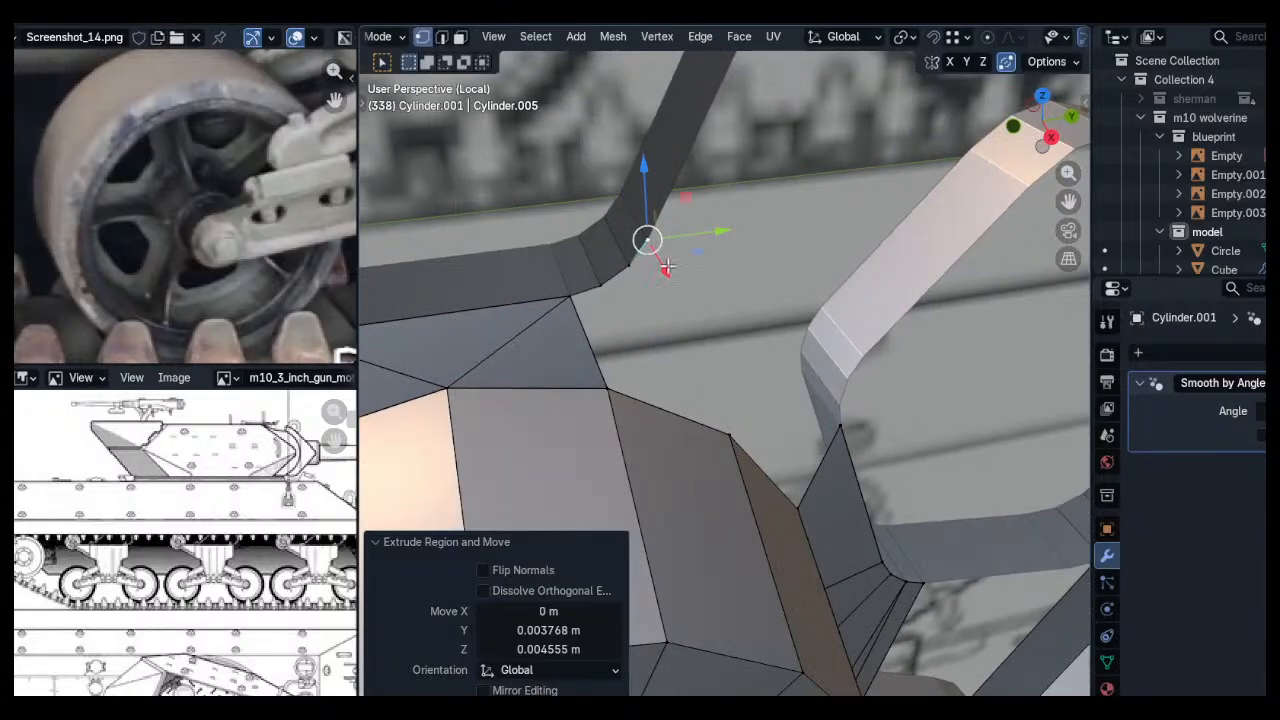
pyautogui.press('e')
pyautogui.keyDown('ctrl'); pyautogui.click(861, 356); pyautogui.keyUp('ctrl')
pyautogui.press('e')
pyautogui.keyDown('ctrl'); pyautogui.click(849, 380); pyautogui.keyUp('ctrl')
pyautogui.press('e')
pyautogui.keyDown('ctrl'); pyautogui.click(841, 404); pyautogui.keyUp('ctrl')
pyautogui.press('e')
pyautogui.keyDown('ctrl'); pyautogui.click(840, 427); pyautogui.keyUp('ctrl')
# Fill the gap between the hub and the upper-right opening's inner corner with a face
pyautogui.click(790, 506)
pyautogui.keyDown('shift'); pyautogui.click(838, 427); pyautogui.keyUp('shift')
pyautogui.keyDown('shift'); pyautogui.click(733, 437); pyautogui.keyUp('shift')
pyautogui.press('f')
pyautogui.click(816, 427)
pyautogui.moveTo(829, 429); pyautogui.dragTo(675, 368, button='middle')
# In edge mode, fill the outlined base of the spoke between the top and upper-right openings, then clear the selection
pyautogui.press('2')
pyautogui.click(673, 404)
pyautogui.press('f')
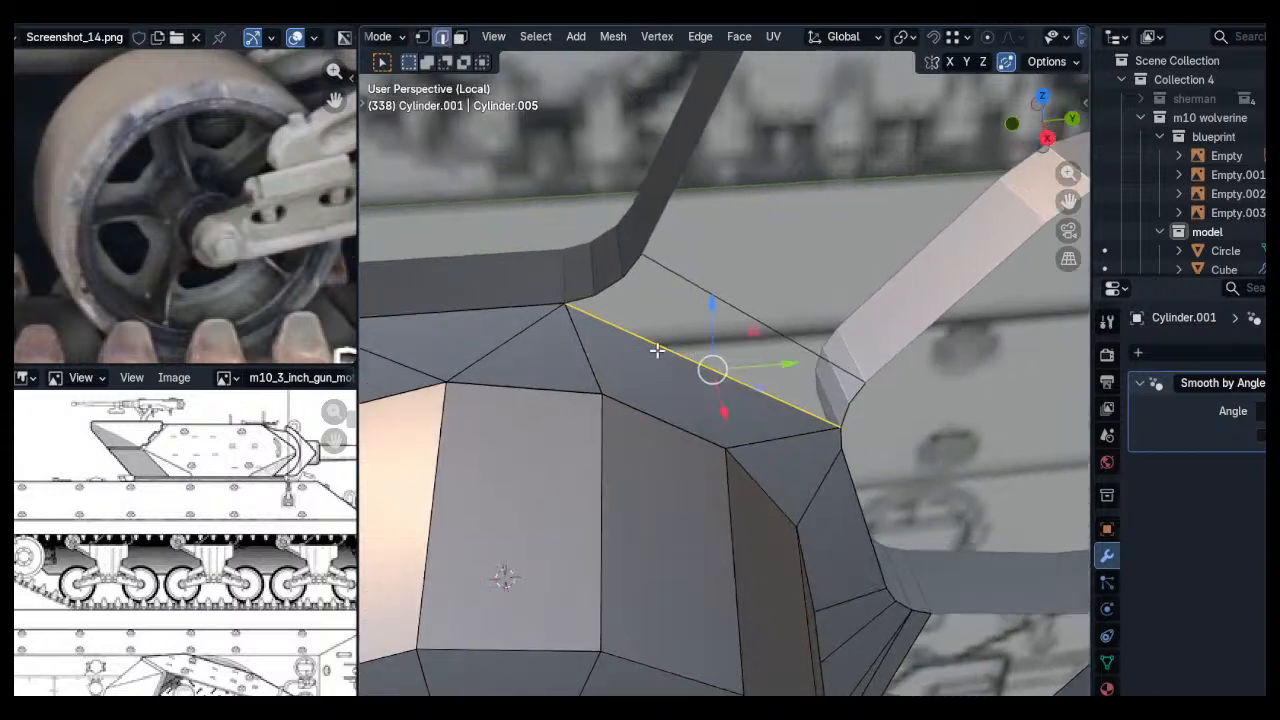
pyautogui.press('f')
pyautogui.press('f')
pyautogui.keyDown('shift'); pyautogui.click(660, 275); pyautogui.keyUp('shift')
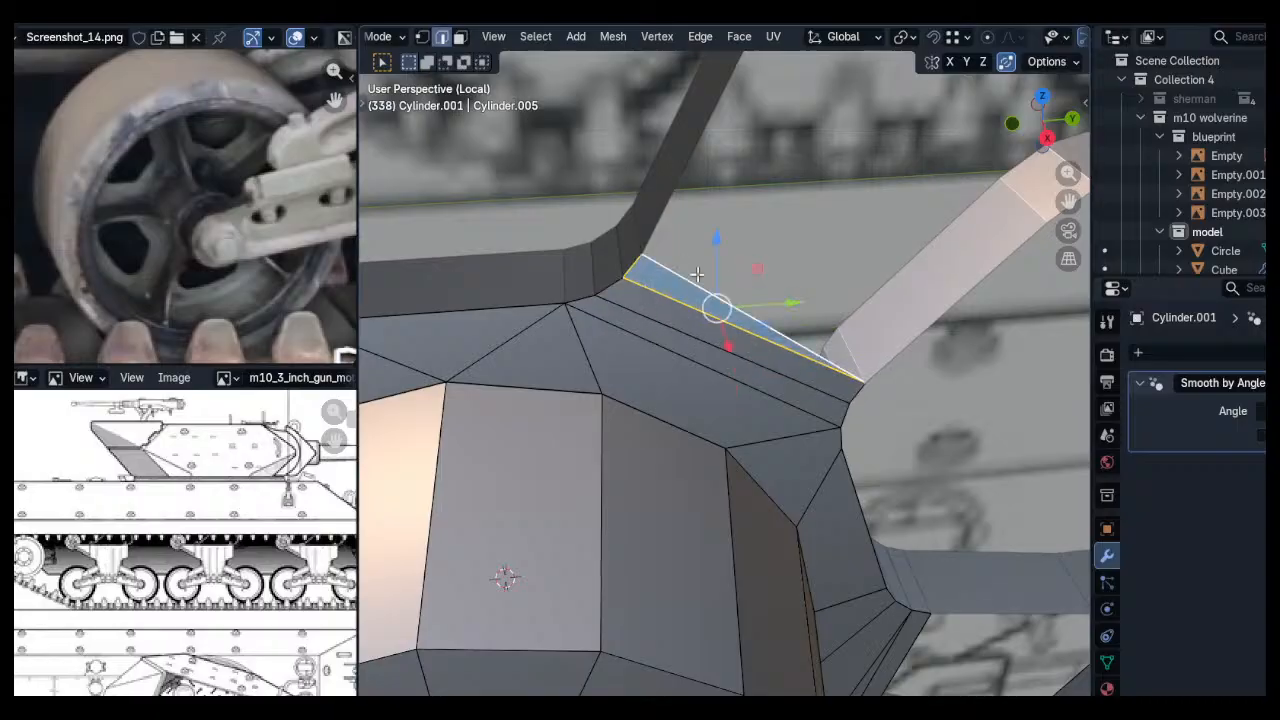
pyautogui.press('f')
pyautogui.scroll(-1, 768, 293)
pyautogui.hotkey('alt', 'a')
# In vertex mode, extrude edges around the top opening's lower corner on the side facing the upper-left opening
pyautogui.keyDown('alt'); pyautogui.scroll(-2, 785, 300); pyautogui.keyUp('alt')
pyautogui.scroll(-2, 745, 297)
pyautogui.scroll(-2, 741, 297)
pyautogui.keyDown('shift'); pyautogui.moveTo(741, 297); pyautogui.dragTo(691, 310, button='middle'); pyautogui.keyUp('shift')
pyautogui.scroll(4, 750, 310)
pyautogui.press('1')
pyautogui.click(723, 275)
pyautogui.press('e')
pyautogui.keyDown('ctrl'); pyautogui.click(693, 266); pyautogui.keyUp('ctrl')
pyautogui.press('e')
pyautogui.keyDown('ctrl'); pyautogui.click(669, 253); pyautogui.keyUp('ctrl')
pyautogui.press('e')
pyautogui.keyDown('ctrl'); pyautogui.click(652, 238); pyautogui.keyUp('ctrl')
# Extrude an edge across the spoke to the upper-left opening and continue around its rounded inner corner
pyautogui.moveTo(574, 312); pyautogui.dragTo(541, 261, button='middle')
pyautogui.press('e')
pyautogui.keyDown('ctrl'); pyautogui.click(577, 314); pyautogui.keyUp('ctrl')
pyautogui.press('e')
pyautogui.keyDown('ctrl'); pyautogui.click(592, 339); pyautogui.keyUp('ctrl')
pyautogui.press('e')
pyautogui.keyDown('ctrl'); pyautogui.click(597, 359); pyautogui.keyUp('ctrl')
pyautogui.moveTo(597, 359); pyautogui.dragTo(624, 376, button='middle')
pyautogui.press('e')
pyautogui.keyDown('ctrl'); pyautogui.click(598, 383); pyautogui.keyUp('ctrl')
# In edge mode, fill the outlined base of the spoke between the top and upper-left openings
pyautogui.press('2')
pyautogui.click(678, 257)
pyautogui.moveTo(678, 257); pyautogui.dragTo(772, 272, button='middle')
# Fill the remaining gaps between the hub and the base of the spoke joining the top and upper-left openings
pyautogui.click(798, 263)
pyautogui.keyDown('shift'); pyautogui.click(768, 249); pyautogui.keyUp('shift')
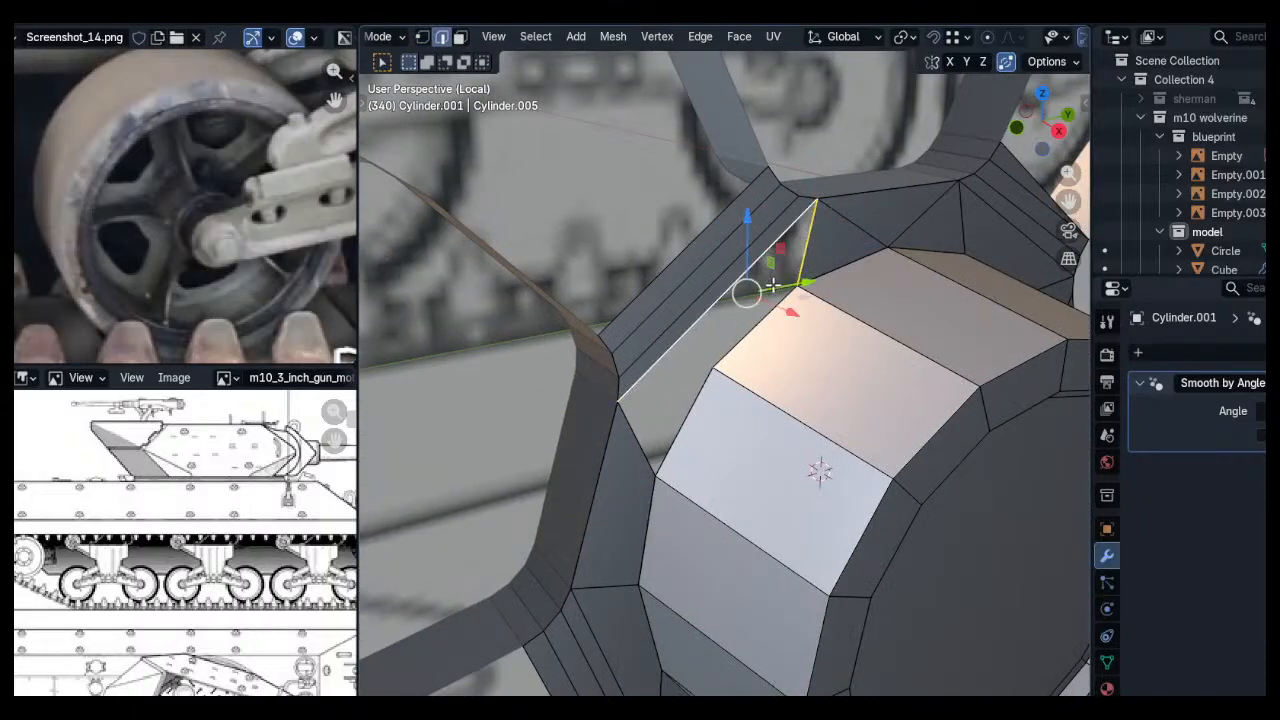
pyautogui.press('f')
pyautogui.click(748, 329)
pyautogui.keyDown('shift'); pyautogui.click(730, 335); pyautogui.keyUp('shift')
pyautogui.press('f')
pyautogui.click(702, 386)
pyautogui.keyDown('shift'); pyautogui.click(674, 404); pyautogui.keyUp('shift')
pyautogui.press('f')
pyautogui.hotkey('alt', 'a')
pyautogui.scroll(-4, 745, 345)
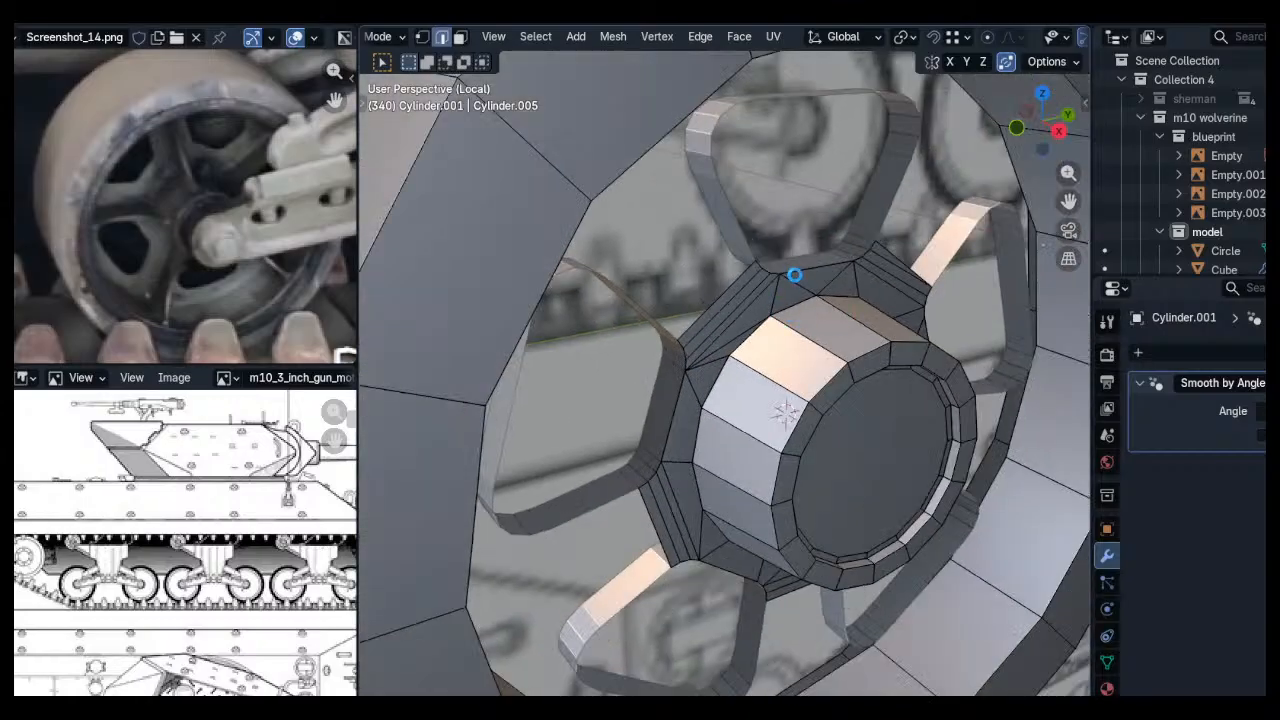
pyautogui.scroll(1, 794, 275)
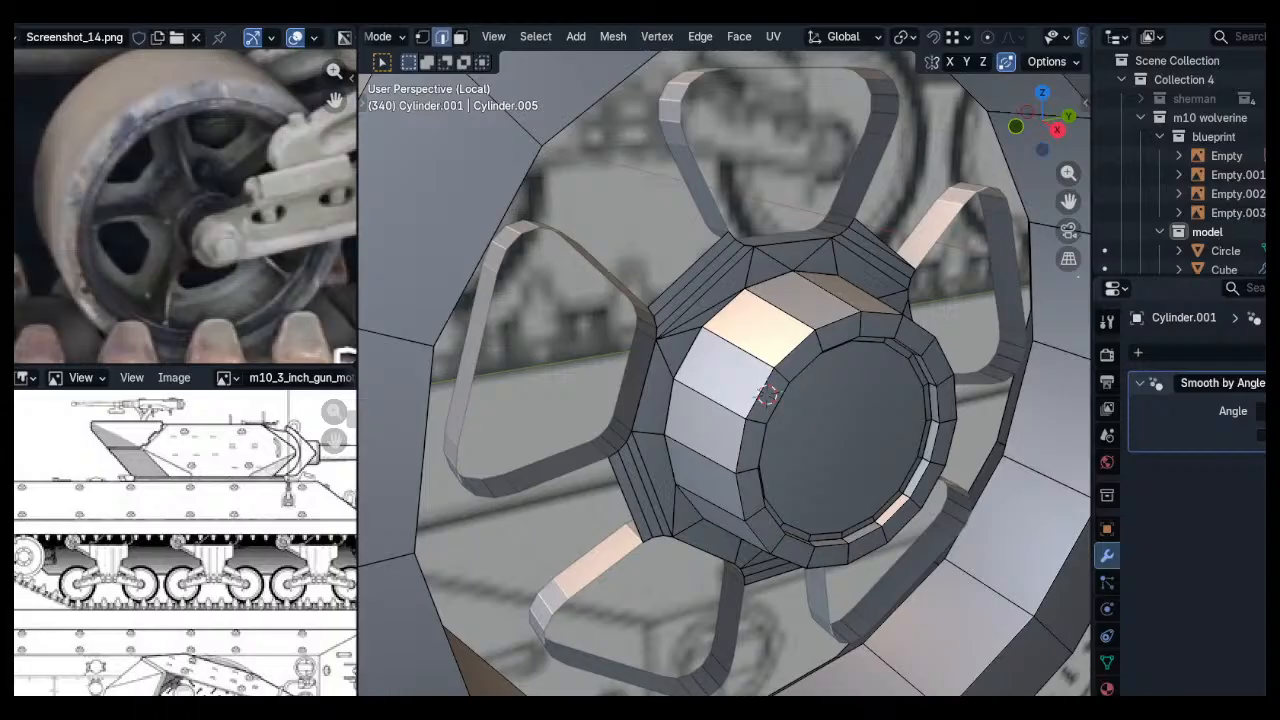
# Extrude the bottom spoke's lower edge toward the rim and align its corner vertices with the openings along Y
pyautogui.moveTo(680, 300); pyautogui.dragTo(775, 381, button='middle')
pyautogui.scroll(5, 721, 328)
pyautogui.click(760, 318)
pyautogui.press('1')
pyautogui.press('e')
pyautogui.click(660, 393)
pyautogui.press('g')
pyautogui.press('y')
pyautogui.click(723, 396)
pyautogui.click(747, 393)
pyautogui.moveTo(811, 396); pyautogui.dragTo(917, 396)
# Extrude the bottom spoke's end edge one more short segment toward the rim and adjust it along Y
pyautogui.moveTo(915, 394); pyautogui.dragTo(895, 330, button='middle')
pyautogui.keyDown('shift'); pyautogui.click(648, 317); pyautogui.keyUp('shift')
pyautogui.moveTo(648, 317); pyautogui.dragTo(650, 341, button='middle')
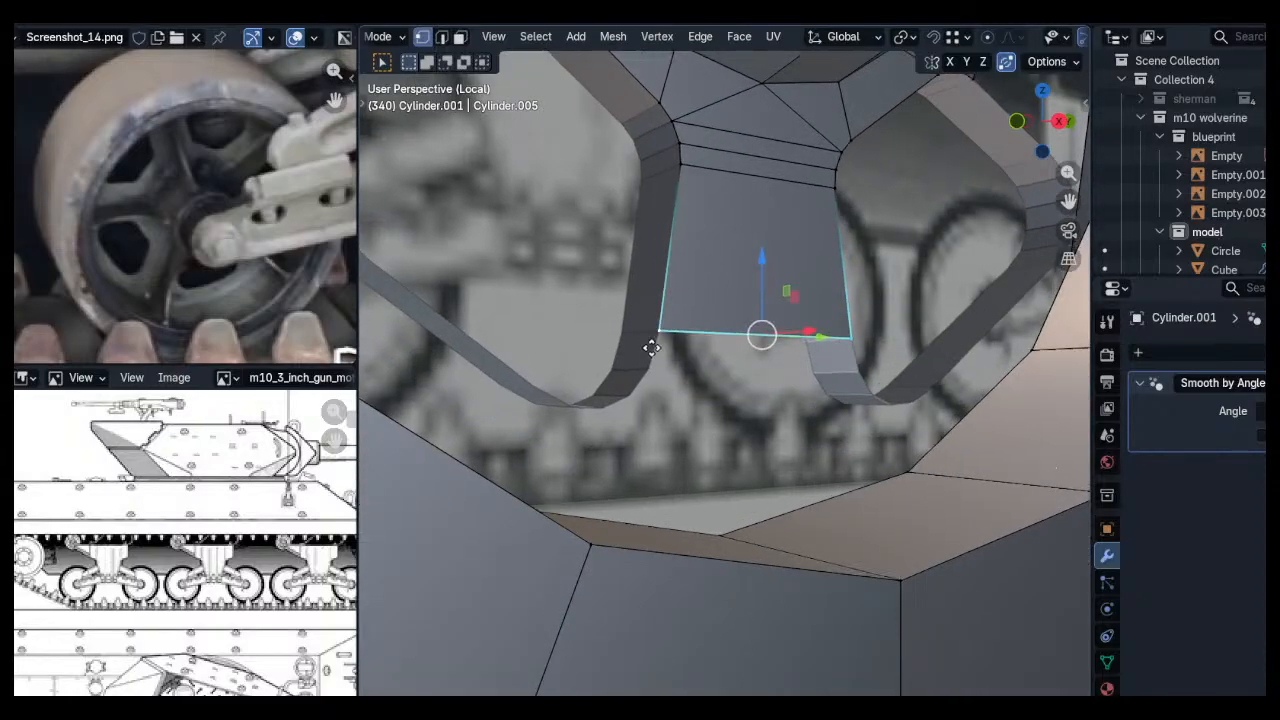
pyautogui.press('e')
pyautogui.click(648, 368)
pyautogui.press('g')
pyautogui.press('y')
pyautogui.click(647, 370)
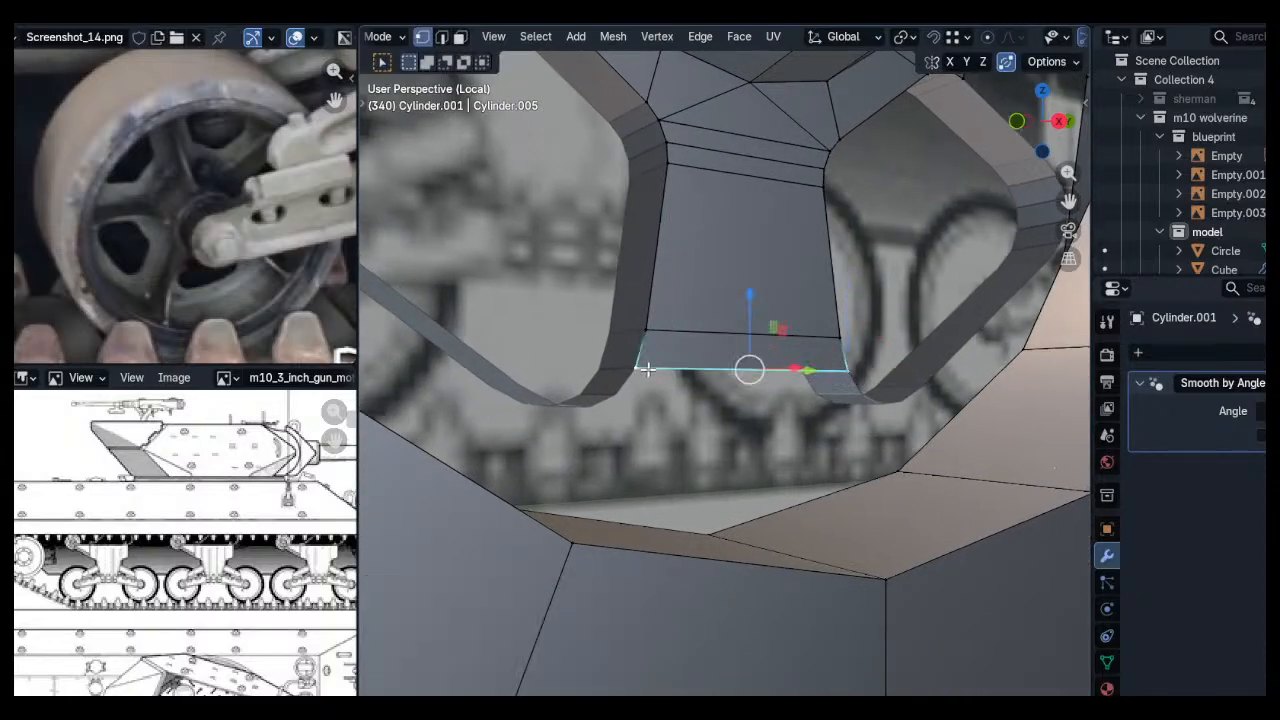
# Extrude the bottom spoke's end edge another segment toward the rim and adjust its corner along Y
pyautogui.press('e')
pyautogui.click(636, 388)
pyautogui.press('g')
pyautogui.press('y')
pyautogui.click(848, 406)
pyautogui.moveTo(849, 410); pyautogui.dragTo(842, 416, button='middle')
pyautogui.keyDown('shift'); pyautogui.click(620, 415); pyautogui.keyUp('shift')
pyautogui.moveTo(619, 417); pyautogui.dragTo(617, 431, button='middle')
# Extrude the spoke's end edge once more, excluding the X axis, and align its corner with the adjacent opening along Y
pyautogui.press('e')
pyautogui.hotkey('shift', 'x')
pyautogui.click(598, 432)
pyautogui.click(850, 424)
pyautogui.press('g')
pyautogui.press('y')
pyautogui.click(908, 419)
pyautogui.moveTo(904, 419); pyautogui.dragTo(838, 413, button='middle')
# Extrude new vertices from the bottom spoke's corner along the lower-right opening and fill the face between them
pyautogui.press('e')
pyautogui.click(851, 409)
pyautogui.press('e')
pyautogui.click(853, 432)
pyautogui.keyDown('shift'); pyautogui.click(892, 389); pyautogui.keyUp('shift')
pyautogui.keyDown('shift'); pyautogui.click(849, 409); pyautogui.keyUp('shift')
pyautogui.press('f')
pyautogui.hotkey('alt', 'a')
# Fill the gap between the bottom spoke's end corner by the lower-right opening and the rim's inner edge
pyautogui.click(842, 410)
pyautogui.keyDown('shift'); pyautogui.click(802, 413); pyautogui.keyUp('shift')
pyautogui.keyDown('shift'); pyautogui.click(604, 510); pyautogui.keyUp('shift')
pyautogui.keyDown('shift'); pyautogui.click(904, 469); pyautogui.keyUp('shift')
pyautogui.press('f')
pyautogui.hotkey('alt', 'a')
# Fill the triangle joining the bottom spoke's end edge to the nearest vertex on the rim
pyautogui.click(804, 416)
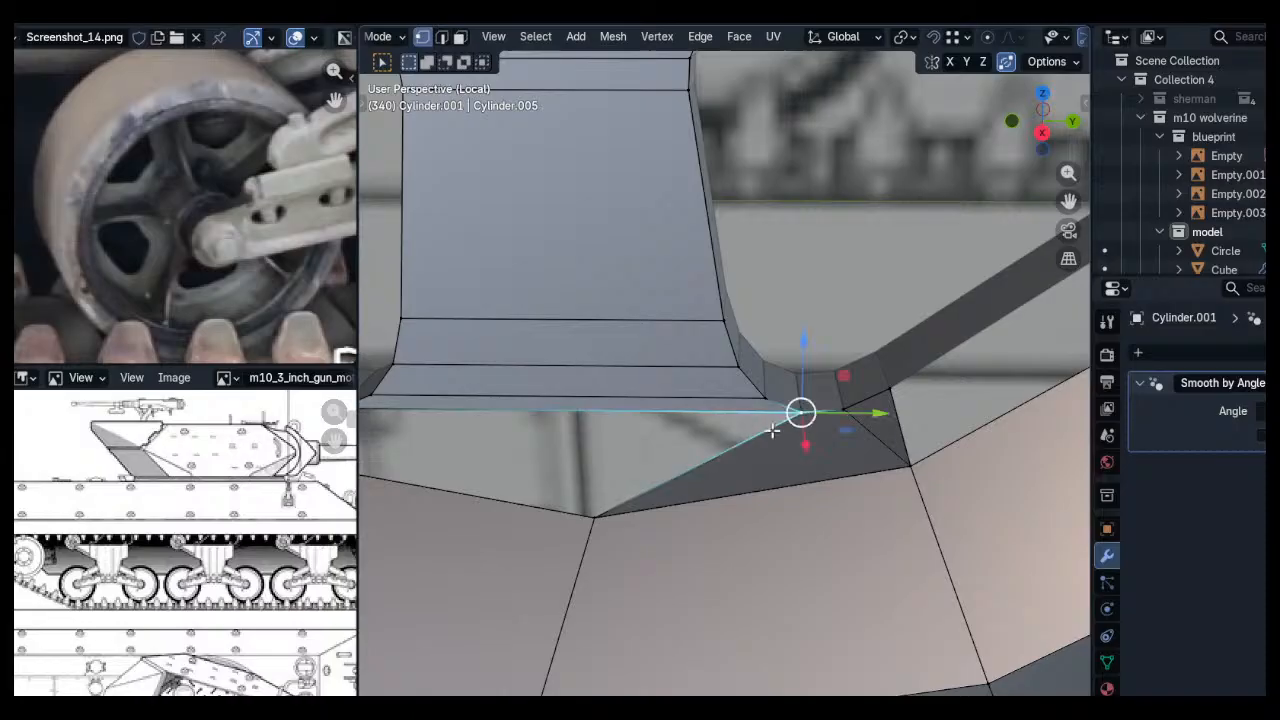
pyautogui.keyDown('shift'); pyautogui.moveTo(566, 449); pyautogui.dragTo(781, 402, button='middle'); pyautogui.keyUp('shift')
pyautogui.keyDown('shift'); pyautogui.click(592, 364); pyautogui.keyUp('shift')
pyautogui.keyDown('shift'); pyautogui.click(692, 408); pyautogui.keyUp('shift')
pyautogui.click(565, 369)
pyautogui.keyDown('shift'); pyautogui.click(993, 373); pyautogui.keyUp('shift')
pyautogui.click(988, 360)
pyautogui.keyDown('shift'); pyautogui.click(779, 476); pyautogui.keyUp('shift')
pyautogui.keyDown('shift'); pyautogui.click(556, 364); pyautogui.keyUp('shift')
pyautogui.press('f')
pyautogui.hotkey('alt', 'a')
# Extrude the spoke's end vertex along the lower-left opening and fill the area between it and the rim
pyautogui.click(556, 366)
pyautogui.press('e')
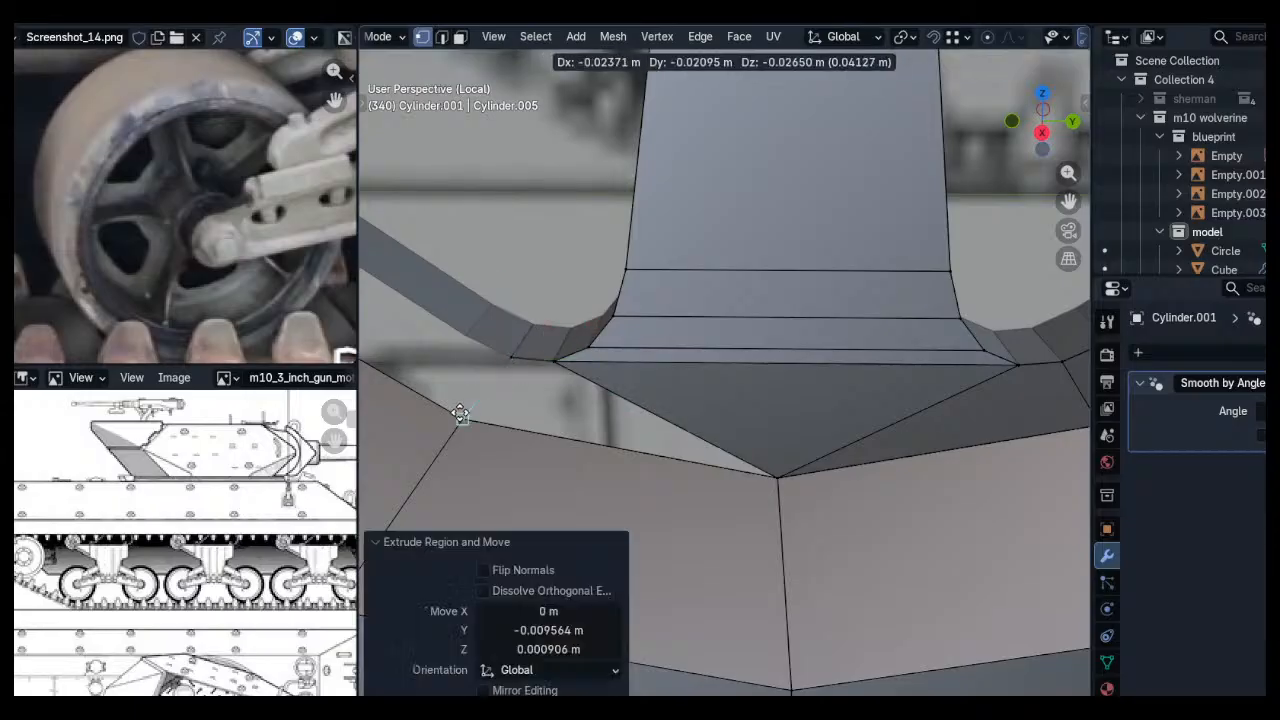
pyautogui.click(581, 393)
pyautogui.keyDown('shift'); pyautogui.click(558, 374); pyautogui.keyUp('shift')
pyautogui.keyDown('shift'); pyautogui.click(470, 413); pyautogui.keyUp('shift')
pyautogui.keyDown('shift'); pyautogui.click(521, 361); pyautogui.keyUp('shift')
pyautogui.press('f')
# Extrude the next vertex around the lower-left opening's bottom corner and fill the triangle to the rim
pyautogui.keyDown('shift'); pyautogui.moveTo(538, 358); pyautogui.dragTo(854, 363, button='middle'); pyautogui.keyUp('shift')
pyautogui.hotkey('alt', 'a')
pyautogui.click(829, 363)
pyautogui.press('e')
pyautogui.click(779, 345)
pyautogui.keyDown('shift'); pyautogui.click(736, 420); pyautogui.keyUp('shift')
pyautogui.keyDown('shift'); pyautogui.click(817, 363); pyautogui.keyUp('shift')
pyautogui.press('f')
pyautogui.hotkey('alt', 'a')
# Extrude the vertex along the lower-left opening's long outer edge to its far corner
pyautogui.click(779, 342)
pyautogui.scroll(-3, 777, 343)
pyautogui.keyDown('shift'); pyautogui.moveTo(727, 335); pyautogui.dragTo(794, 422, button='middle'); pyautogui.keyUp('shift')
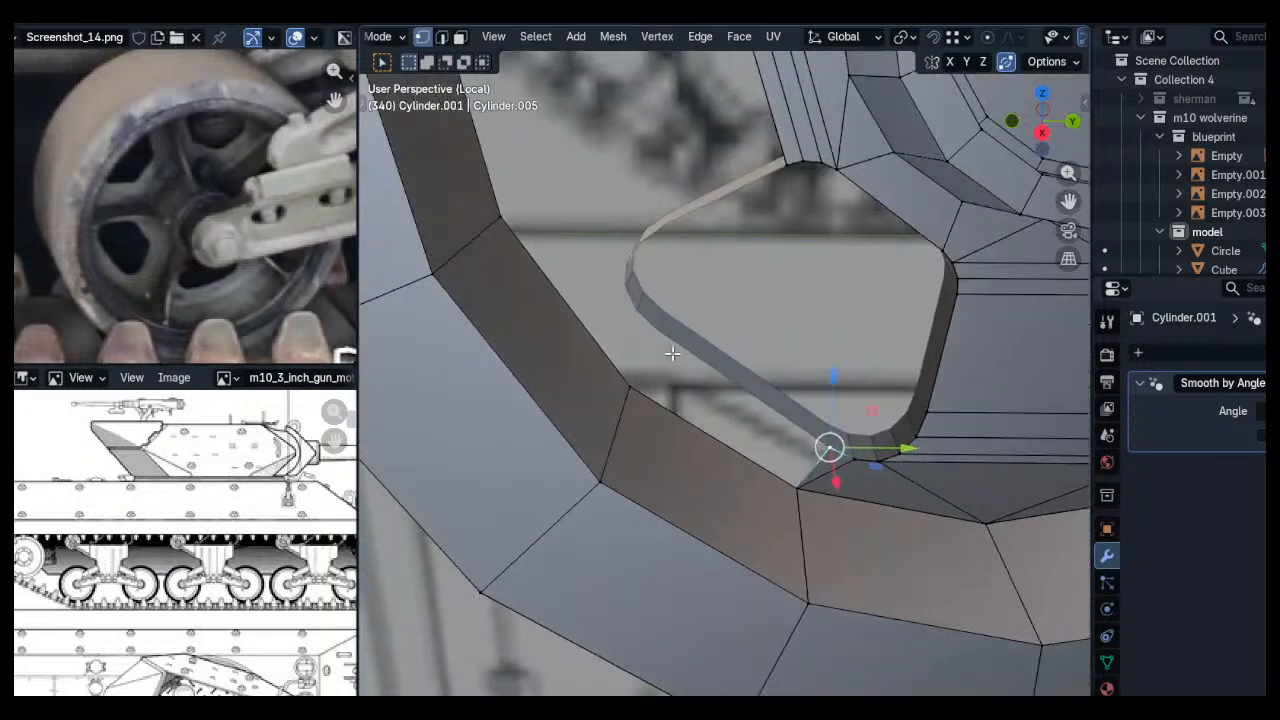
pyautogui.moveTo(674, 354); pyautogui.dragTo(655, 352, button='middle')
pyautogui.press('e')
pyautogui.click(652, 340)
# Fill the four-sided gap between the lower-left opening's long outer edge and the rim
pyautogui.keyDown('shift'); pyautogui.click(637, 382); pyautogui.keyUp('shift')
pyautogui.keyDown('shift'); pyautogui.click(829, 459); pyautogui.keyUp('shift')
pyautogui.keyDown('shift'); pyautogui.click(812, 460); pyautogui.keyUp('shift')
pyautogui.keyDown('shift'); pyautogui.click(788, 488); pyautogui.keyUp('shift')
pyautogui.keyDown('shift'); pyautogui.click(856, 480); pyautogui.keyUp('shift')
pyautogui.keyDown('shift'); pyautogui.click(854, 478); pyautogui.keyUp('shift')
pyautogui.press('c')
pyautogui.middleClick(872, 477)
pyautogui.rightClick(872, 477)
pyautogui.press('f')
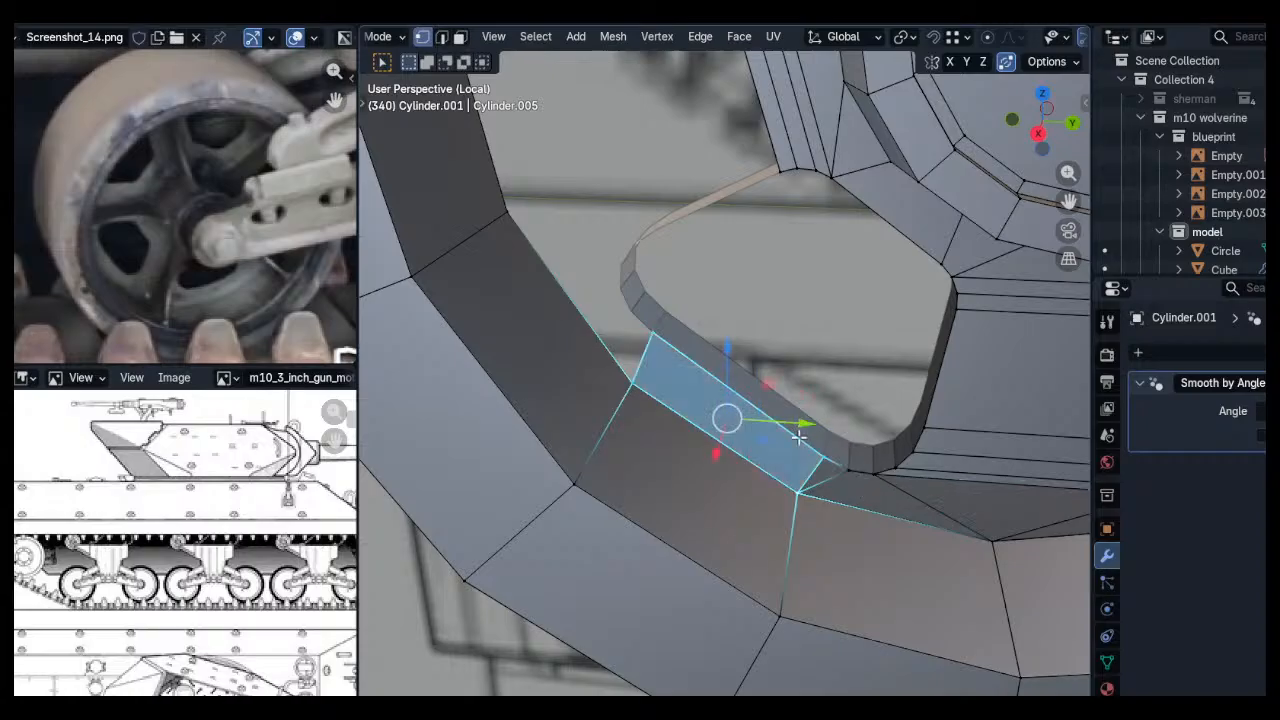
# Extrude a vertex around the lower-left opening's outer corner and fill the triangle to the adjoining rim vertex
pyautogui.hotkey('alt', 'a')
pyautogui.moveTo(654, 348); pyautogui.dragTo(647, 352, button='middle')
pyautogui.keyDown('shift'); pyautogui.moveTo(647, 352); pyautogui.dragTo(660, 376, button='middle'); pyautogui.keyUp('shift')
pyautogui.click(672, 371)
pyautogui.press('e')
pyautogui.keyDown('ctrl'); pyautogui.click(653, 349); pyautogui.keyUp('ctrl')
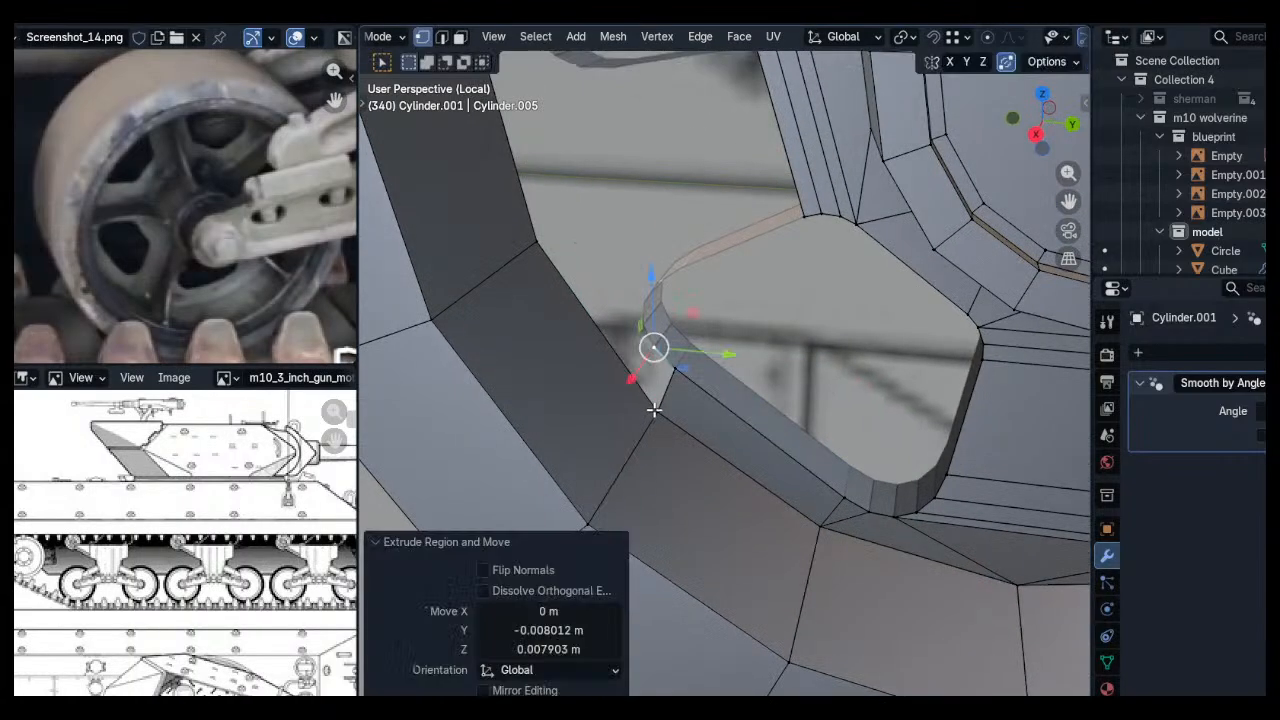
pyautogui.keyDown('shift'); pyautogui.click(680, 373); pyautogui.keyUp('shift')
pyautogui.keyDown('shift'); pyautogui.click(650, 426); pyautogui.keyUp('shift')
pyautogui.press('f')
# Reposition the new vertex to follow the curve of the lower-left opening's outer corner
pyautogui.click(636, 352)
pyautogui.moveTo(626, 354); pyautogui.dragTo(638, 316, button='middle')
pyautogui.scroll(2, 648, 338)
pyautogui.press('g')
pyautogui.click(649, 341)
pyautogui.press('g')
pyautogui.keyDown('ctrl'); pyautogui.click(645, 335); pyautogui.keyUp('ctrl')
# Extrude another vertex up the lower-left opening's outer corner and fill the triangle to the next rim vertex
pyautogui.press('e')
pyautogui.keyDown('ctrl'); pyautogui.click(640, 306); pyautogui.keyUp('ctrl')
pyautogui.keyDown('shift'); pyautogui.click(495, 215); pyautogui.keyUp('shift')
pyautogui.keyDown('shift'); pyautogui.click(636, 341); pyautogui.keyUp('shift')
pyautogui.press('f')
pyautogui.hotkey('alt', 'a')
# Fill the remaining triangle between the lower-left opening's outer corner and the two rim vertices
pyautogui.keyDown('shift'); pyautogui.click(660, 382); pyautogui.keyUp('shift')
pyautogui.keyDown('shift'); pyautogui.click(668, 458); pyautogui.keyUp('shift')
pyautogui.keyDown('shift'); pyautogui.click(527, 250); pyautogui.keyUp('shift')
pyautogui.press('f')
pyautogui.hotkey('alt', 'a')
# Recalculate the normals of the whole wheel mesh
pyautogui.moveTo(615, 300); pyautogui.dragTo(652, 292, button='middle')
pyautogui.press('a')
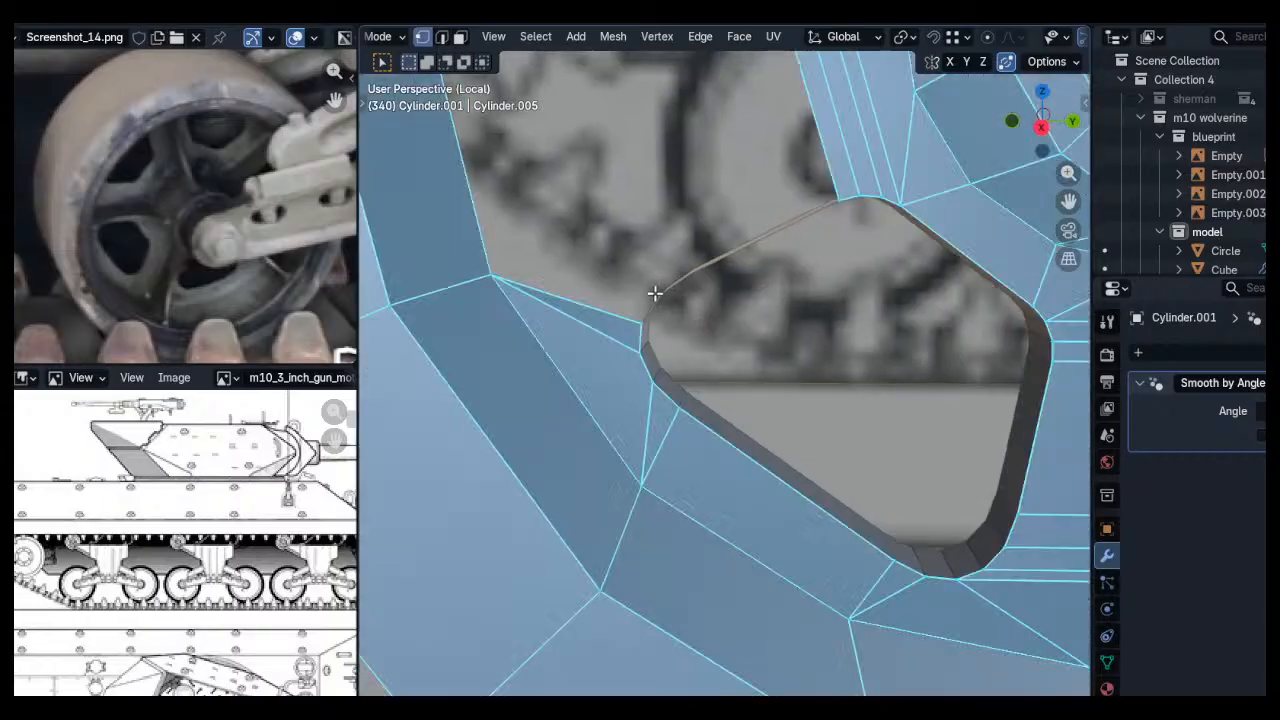
pyautogui.hotkey('shift', 'n')
pyautogui.hotkey('alt', 'a')
# Extrude the next vertex around the lower-left opening's upper outer corner and fill the triangle to the rim
pyautogui.moveTo(750, 291); pyautogui.dragTo(676, 302, button='middle')
pyautogui.scroll(-2, 791, 286)
pyautogui.scroll(4, 588, 370)
pyautogui.click(580, 404)
pyautogui.moveTo(580, 380); pyautogui.dragTo(574, 412, button='middle')
pyautogui.press('e')
pyautogui.click(607, 361)
pyautogui.keyDown('shift'); pyautogui.click(416, 331); pyautogui.keyUp('shift')
pyautogui.keyDown('shift'); pyautogui.click(572, 392); pyautogui.keyUp('shift')
pyautogui.press('f')
pyautogui.hotkey('alt', 'a')
# Move the last extruded corner vertex onto the opening's curve and fill another triangle to the rim
pyautogui.click(604, 356)
pyautogui.moveTo(604, 356); pyautogui.dragTo(575, 411, button='middle')
pyautogui.press('g')
pyautogui.click(630, 339)
pyautogui.keyDown('shift'); pyautogui.click(466, 366); pyautogui.keyUp('shift')
pyautogui.keyDown('shift'); pyautogui.click(582, 388); pyautogui.keyUp('shift')
pyautogui.press('f')
pyautogui.hotkey('alt', 'a')
# Extrude a vertex along the lower-left opening's upper edge and adjust its position
pyautogui.click(616, 350)
pyautogui.scroll(-4, 570, 420)
pyautogui.moveTo(648, 366); pyautogui.dragTo(685, 350, button='middle')
pyautogui.press('e')
pyautogui.click(694, 349)
pyautogui.press('g')
pyautogui.click(716, 344)
# Extrude a vertex along the upper-left opening's lower edge and fill the spoke face between the two left openings
pyautogui.click(656, 166)
pyautogui.moveTo(537, 209); pyautogui.dragTo(568, 287, button='middle')
pyautogui.press('e')
pyautogui.click(536, 221)
pyautogui.keyDown('shift'); pyautogui.click(748, 364); pyautogui.keyUp('shift')
pyautogui.keyDown('shift'); pyautogui.click(693, 198); pyautogui.keyUp('shift')
pyautogui.keyDown('shift'); pyautogui.click(618, 411); pyautogui.keyUp('shift')
pyautogui.press('f')
# Extrude one more vertex along the upper-left opening's lower edge and fill the spoke's end face to the rim
pyautogui.keyDown('shift'); pyautogui.moveTo(578, 277); pyautogui.dragTo(615, 302, button='middle'); pyautogui.keyUp('shift')
pyautogui.click(603, 296)
pyautogui.click(572, 251)
pyautogui.click(543, 302)
pyautogui.click(556, 256)
pyautogui.press('e')
pyautogui.click(546, 258)
pyautogui.keyDown('shift'); pyautogui.click(490, 403); pyautogui.keyUp('shift')
pyautogui.keyDown('shift'); pyautogui.click(650, 437); pyautogui.keyUp('shift')
pyautogui.keyDown('shift'); pyautogui.click(574, 245); pyautogui.keyUp('shift')
pyautogui.press('f')
pyautogui.press('f')
pyautogui.click(608, 289)
pyautogui.keyDown('shift'); pyautogui.moveTo(620, 298); pyautogui.dragTo(628, 306, button='middle'); pyautogui.keyUp('shift')
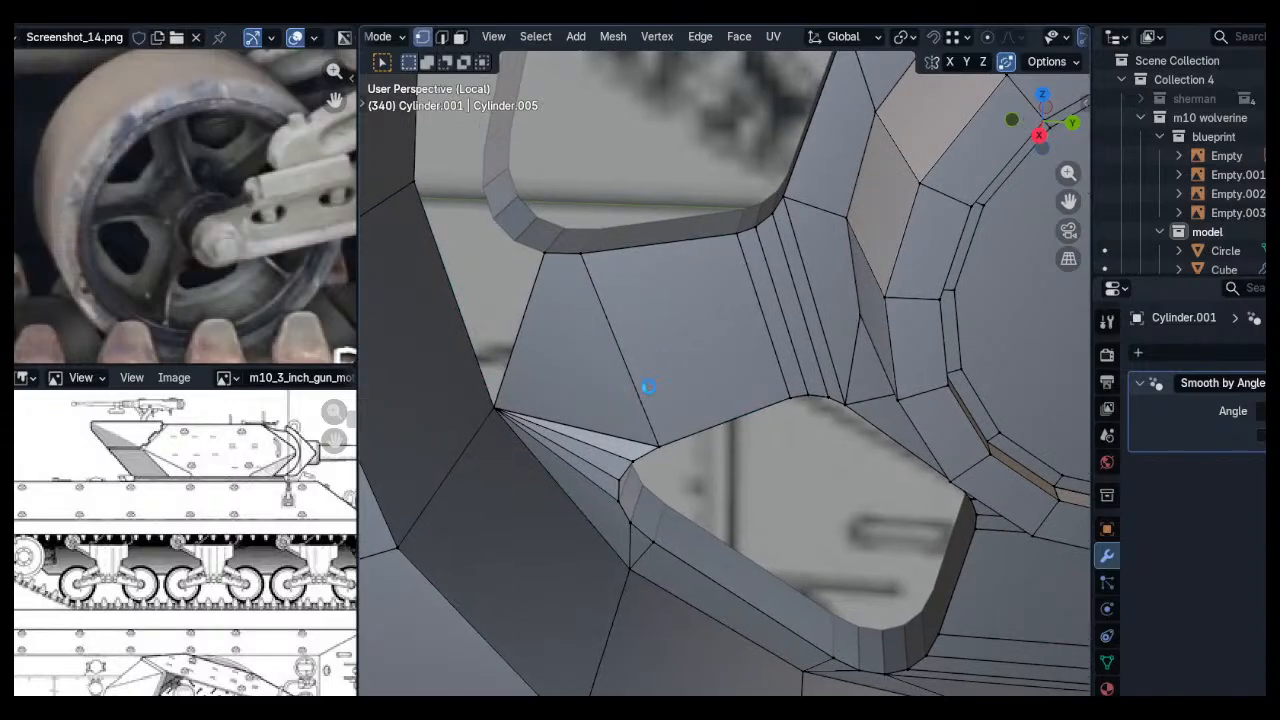
# Recalculate all mesh normals, return to Object Mode and shade the wheel smooth
pyautogui.press('a')
pyautogui.scroll(-2, 654, 366)
pyautogui.hotkey('shift', 'n')
pyautogui.hotkey('alt', 'a')
pyautogui.press('Tab')
pyautogui.rightClick(669, 365)
pyautogui.click(655, 366)
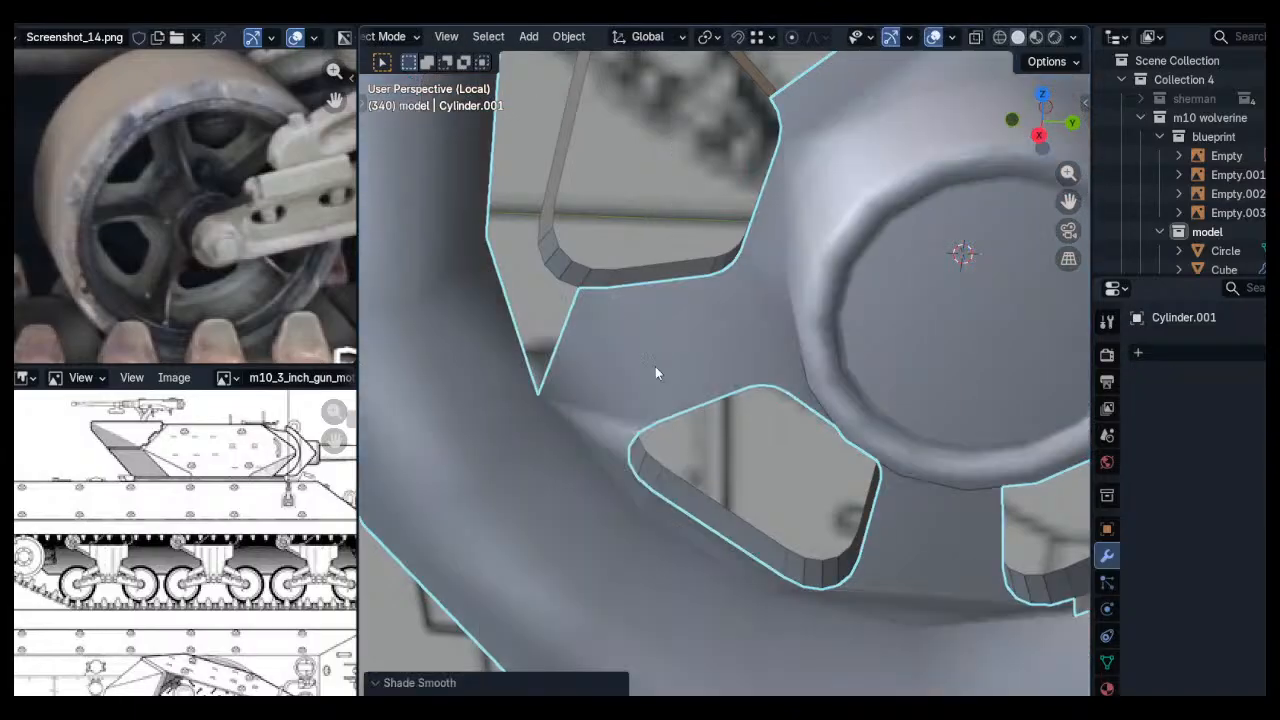
# Enter Edit Mode on the wheel mesh
pyautogui.moveTo(681, 366)
pyautogui.mouseDown(button='middle')
pyautogui.moveTo(811, 361)
pyautogui.moveTo(678, 388)
pyautogui.mouseUp(button='middle')
pyautogui.scroll(-3, 809, 358)
pyautogui.press('Tab')
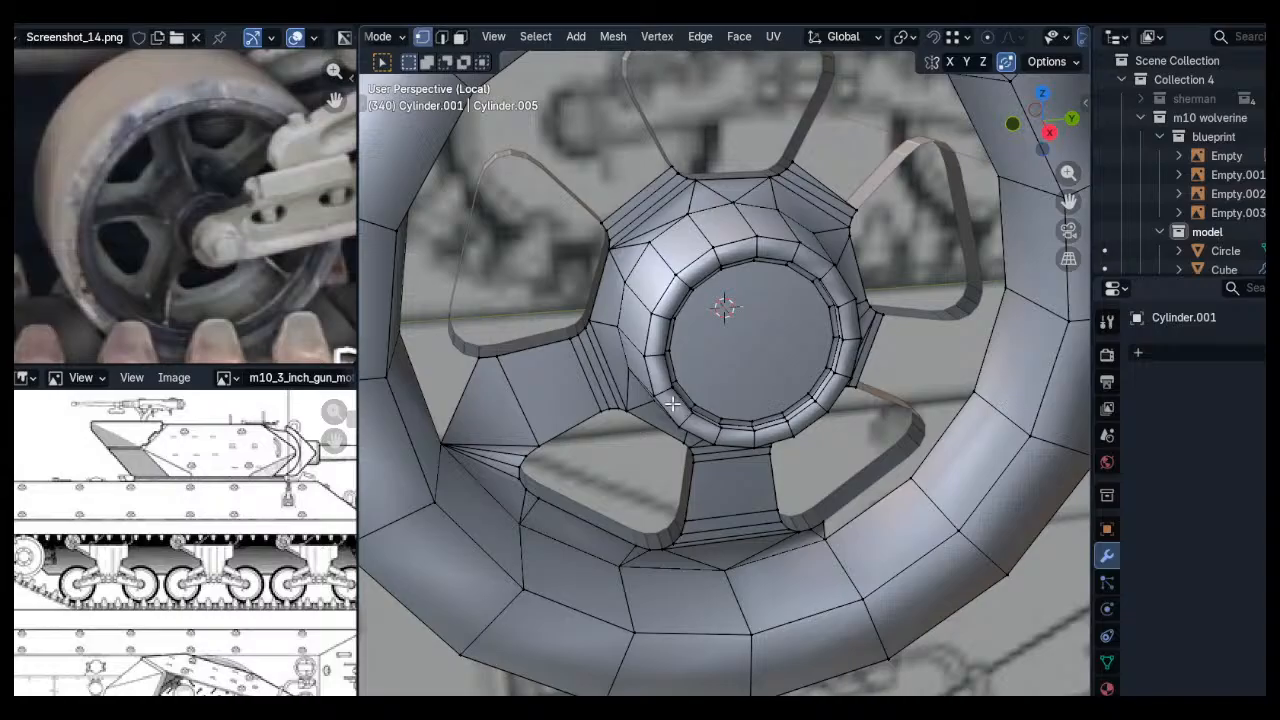
# Try to select the rim's inner edge as a loop and with shortest vertex paths around the wheel
pyautogui.moveTo(691, 387); pyautogui.dragTo(712, 385, button='middle')
pyautogui.keyDown('shift'); pyautogui.moveTo(868, 480); pyautogui.dragTo(577, 370, button='middle'); pyautogui.keyUp('shift')
pyautogui.scroll(3, 785, 408)
pyautogui.keyDown('alt'); pyautogui.click(553, 192); pyautogui.keyUp('alt')
pyautogui.moveTo(553, 192); pyautogui.dragTo(595, 323, button='middle')
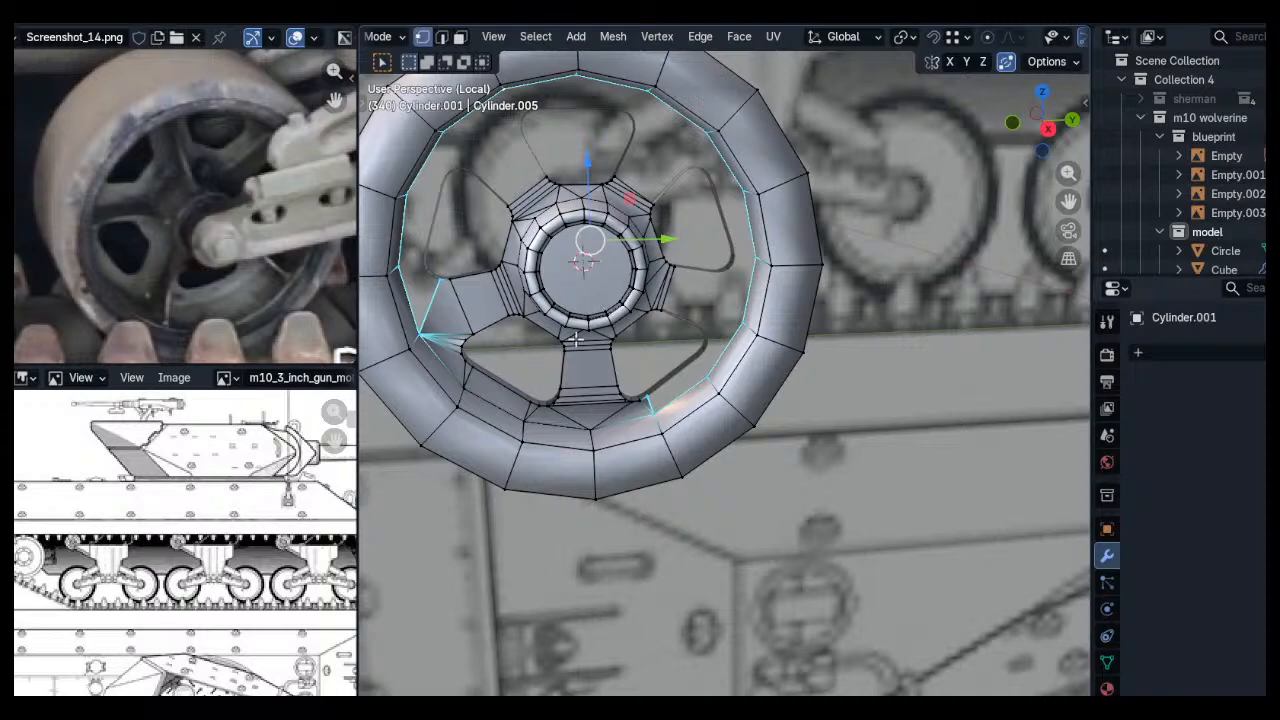
pyautogui.keyDown('shift'); pyautogui.moveTo(525, 346); pyautogui.dragTo(553, 349, button='middle'); pyautogui.keyUp('shift')
pyautogui.hotkey('alt', 'a')
pyautogui.keyDown('ctrl'); pyautogui.click(430, 273); pyautogui.keyUp('ctrl')
pyautogui.keyDown('shift'); pyautogui.moveTo(453, 212); pyautogui.dragTo(454, 246, button='middle'); pyautogui.keyUp('shift')
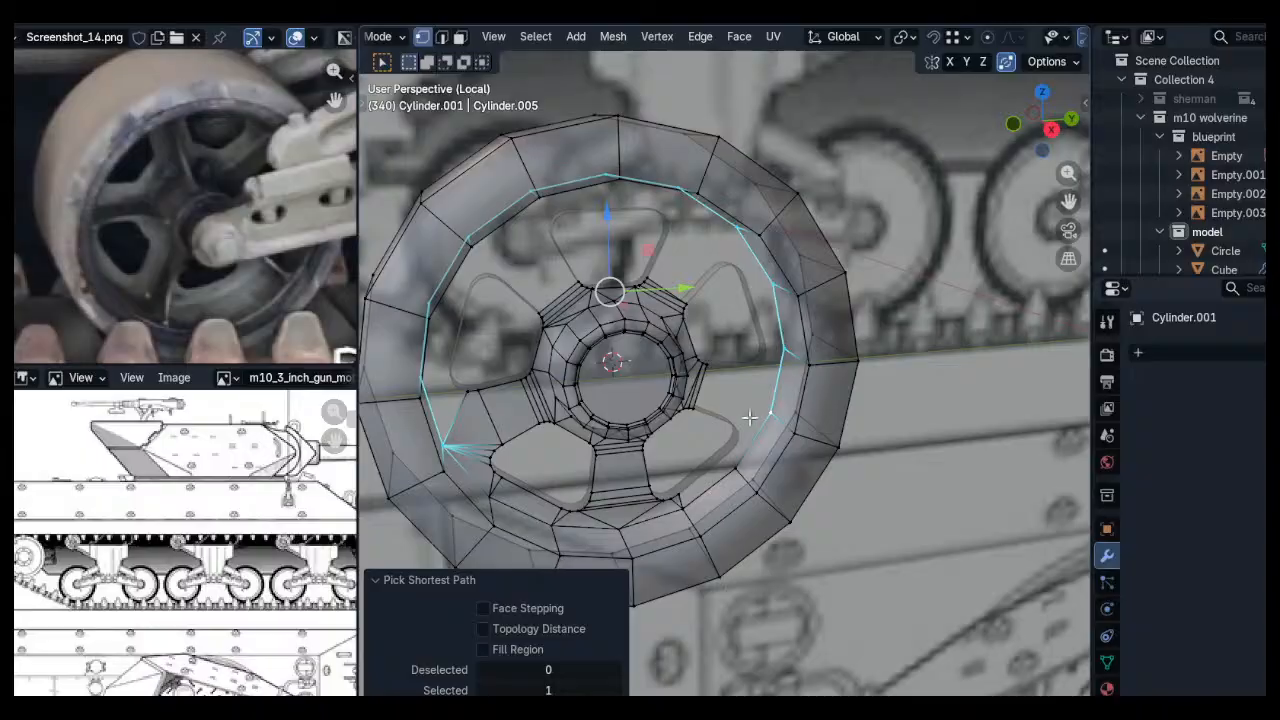
pyautogui.moveTo(749, 418); pyautogui.dragTo(718, 415, button='middle')
pyautogui.keyDown('shift'); pyautogui.moveTo(718, 415); pyautogui.dragTo(745, 345, button='middle'); pyautogui.keyUp('shift')
pyautogui.keyDown('ctrl'); pyautogui.click(729, 423); pyautogui.keyUp('ctrl')
pyautogui.scroll(1, 690, 450)
pyautogui.keyDown('shift'); pyautogui.moveTo(660, 475); pyautogui.dragTo(630, 390, button='middle'); pyautogui.keyUp('shift')
pyautogui.keyDown('ctrl'); pyautogui.click(583, 423); pyautogui.keyUp('ctrl')
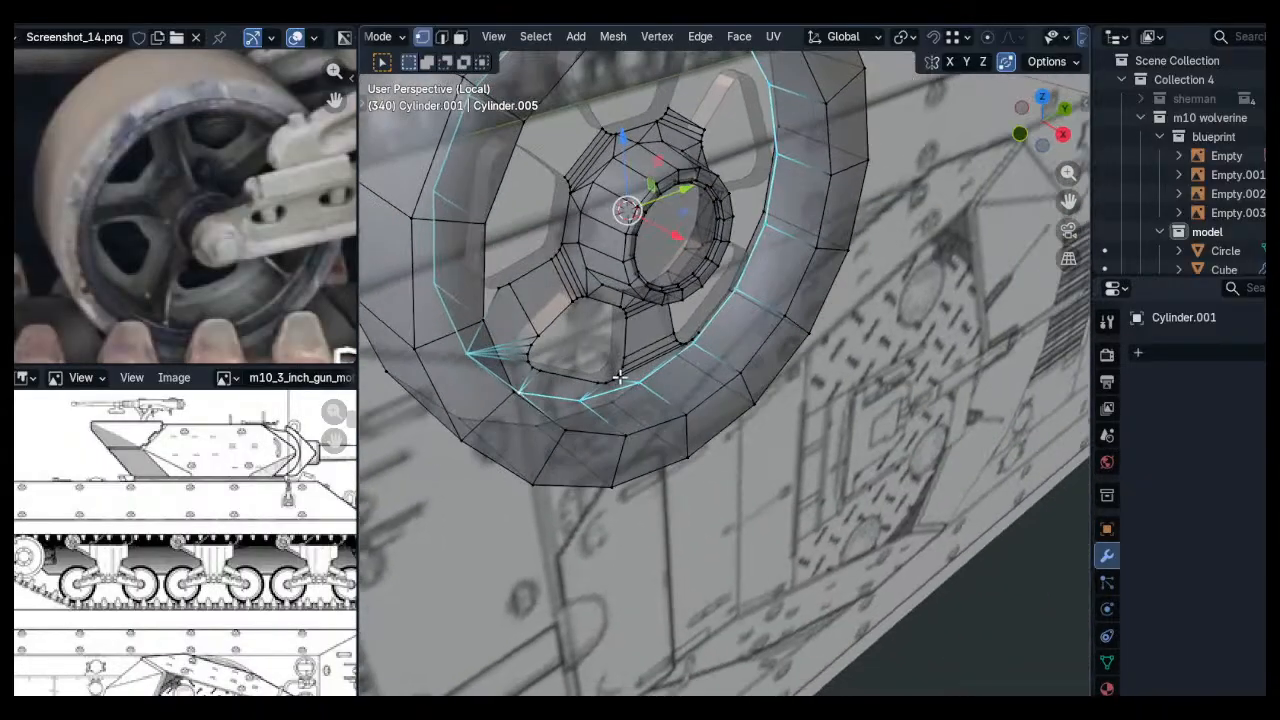
pyautogui.click(705, 330)
pyautogui.moveTo(705, 330); pyautogui.dragTo(608, 284, button='middle')
pyautogui.hotkey('alt', 'z')
# Extrude vertices from the hub end of the right spoke along the upper-right opening and across to the lower-right one, and fill the spoke face
pyautogui.moveTo(689, 297); pyautogui.dragTo(736, 296, button='middle')
pyautogui.click(731, 258)
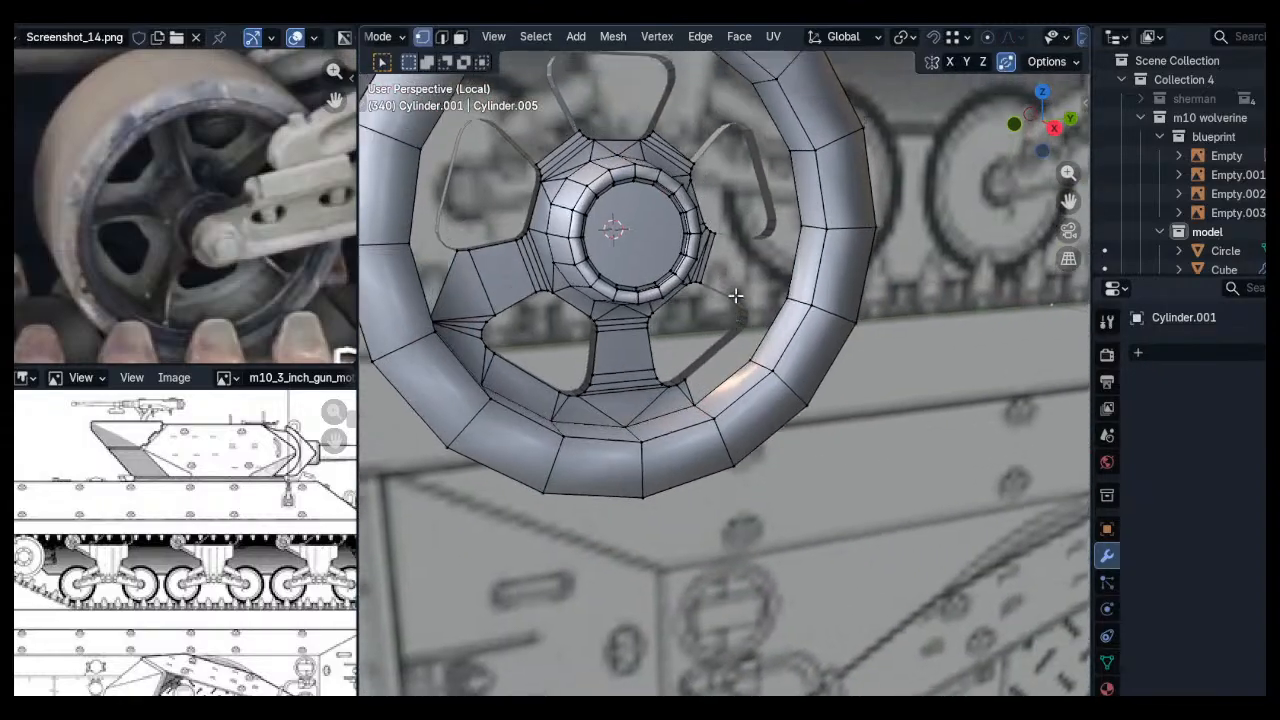
pyautogui.scroll(4, 736, 296)
pyautogui.moveTo(778, 234); pyautogui.dragTo(737, 300, button='middle')
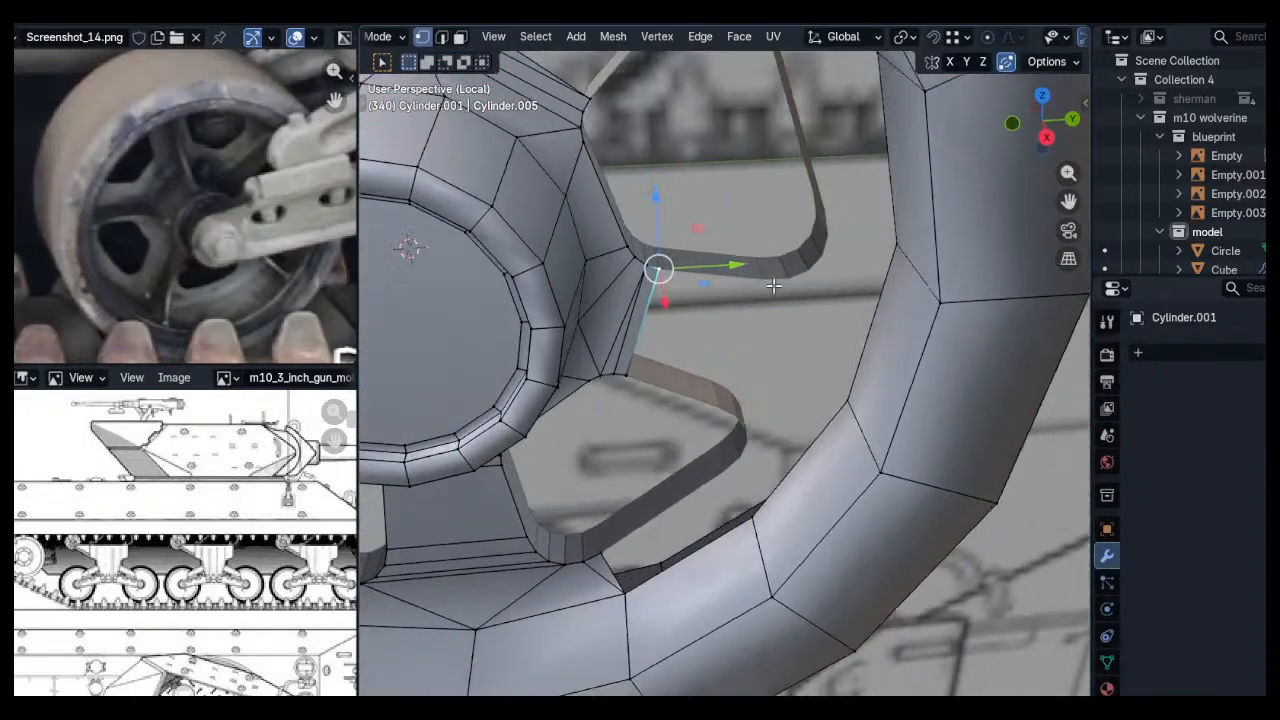
pyautogui.scroll(2, 737, 300)
pyautogui.press('e')
pyautogui.keyDown('ctrl'); pyautogui.click(760, 279); pyautogui.keyUp('ctrl')
pyautogui.press('e')
pyautogui.keyDown('ctrl'); pyautogui.click(697, 452); pyautogui.keyUp('ctrl')
pyautogui.keyDown('shift'); pyautogui.click(568, 413); pyautogui.keyUp('shift')
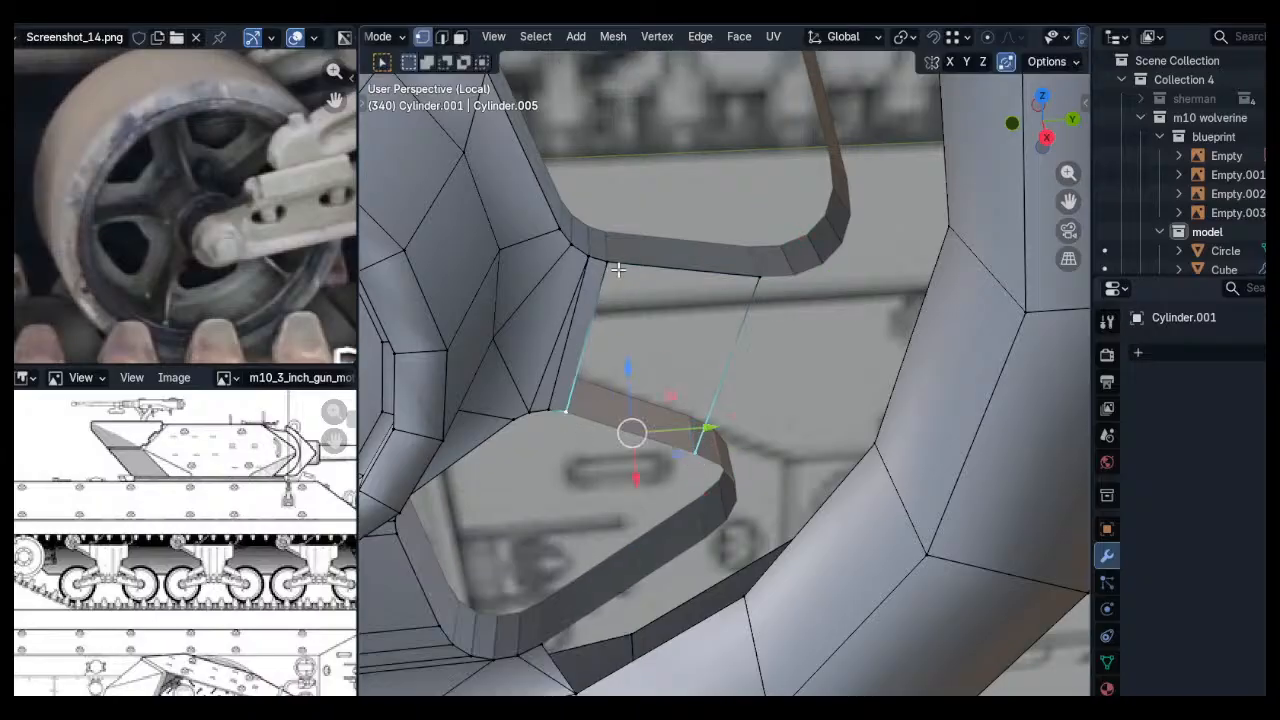
pyautogui.keyDown('shift'); pyautogui.click(760, 281); pyautogui.keyUp('shift')
pyautogui.press('f')
# Extrude another pair of vertices across the right spoke's rim end and fill the narrow strip between them
pyautogui.click(763, 282)
pyautogui.keyDown('shift'); pyautogui.moveTo(783, 292); pyautogui.dragTo(763, 306, button='middle'); pyautogui.keyUp('shift')
pyautogui.press('e')
pyautogui.keyDown('ctrl'); pyautogui.click(775, 290); pyautogui.keyUp('ctrl')
pyautogui.press('e')
pyautogui.keyDown('ctrl'); pyautogui.click(707, 479); pyautogui.keyUp('ctrl')
pyautogui.keyDown('shift'); pyautogui.click(744, 290); pyautogui.keyUp('shift')
pyautogui.keyDown('shift'); pyautogui.click(680, 463); pyautogui.keyUp('shift')
pyautogui.keyDown('shift'); pyautogui.moveTo(680, 463); pyautogui.dragTo(639, 449, button='middle'); pyautogui.keyUp('shift')
pyautogui.press('f')
# Extrude two more vertices around the lower corner of the upper-right opening, following its edge
pyautogui.click(730, 309)
pyautogui.click(741, 281)
pyautogui.moveTo(743, 282)
pyautogui.mouseDown(button='middle')
pyautogui.moveTo(757, 285)
pyautogui.moveTo(753, 269)
pyautogui.mouseUp(button='middle')
pyautogui.press('e')
pyautogui.keyDown('ctrl'); pyautogui.click(746, 272); pyautogui.keyUp('ctrl')
pyautogui.press('e')
pyautogui.keyDown('ctrl'); pyautogui.click(762, 253); pyautogui.keyUp('ctrl')
# Extrude two vertices around the outer corner of the lower-right opening, following its edge
pyautogui.moveTo(668, 446); pyautogui.dragTo(708, 342, button='middle')
pyautogui.scroll(2, 690, 355)
pyautogui.click(670, 367)
pyautogui.press('e')
pyautogui.keyDown('ctrl'); pyautogui.click(681, 404); pyautogui.keyUp('ctrl')
pyautogui.press('e')
pyautogui.keyDown('ctrl'); pyautogui.click(684, 440); pyautogui.keyUp('ctrl')
# Fill the faces between the lower-right opening's outer corner vertices and the nearest inner rim vertex
pyautogui.moveTo(703, 420); pyautogui.dragTo(748, 404, button='middle')
pyautogui.keyDown('shift'); pyautogui.click(801, 383); pyautogui.keyUp('shift')
pyautogui.keyDown('shift'); pyautogui.click(645, 433); pyautogui.keyUp('shift')
pyautogui.keyDown('shift'); pyautogui.click(663, 440); pyautogui.keyUp('shift')
pyautogui.keyDown('shift'); pyautogui.click(670, 406); pyautogui.keyUp('shift')
pyautogui.press('f')
pyautogui.hotkey('alt', 'a')
pyautogui.click(663, 398)
pyautogui.keyDown('shift'); pyautogui.click(642, 366); pyautogui.keyUp('shift')
pyautogui.keyDown('shift'); pyautogui.click(795, 368); pyautogui.keyUp('shift')
pyautogui.keyDown('shift'); pyautogui.moveTo(791, 354); pyautogui.dragTo(785, 374, button='middle'); pyautogui.keyUp('shift')
pyautogui.keyDown('shift'); pyautogui.moveTo(812, 246); pyautogui.dragTo(798, 292, button='middle'); pyautogui.keyUp('shift')
pyautogui.press('f')
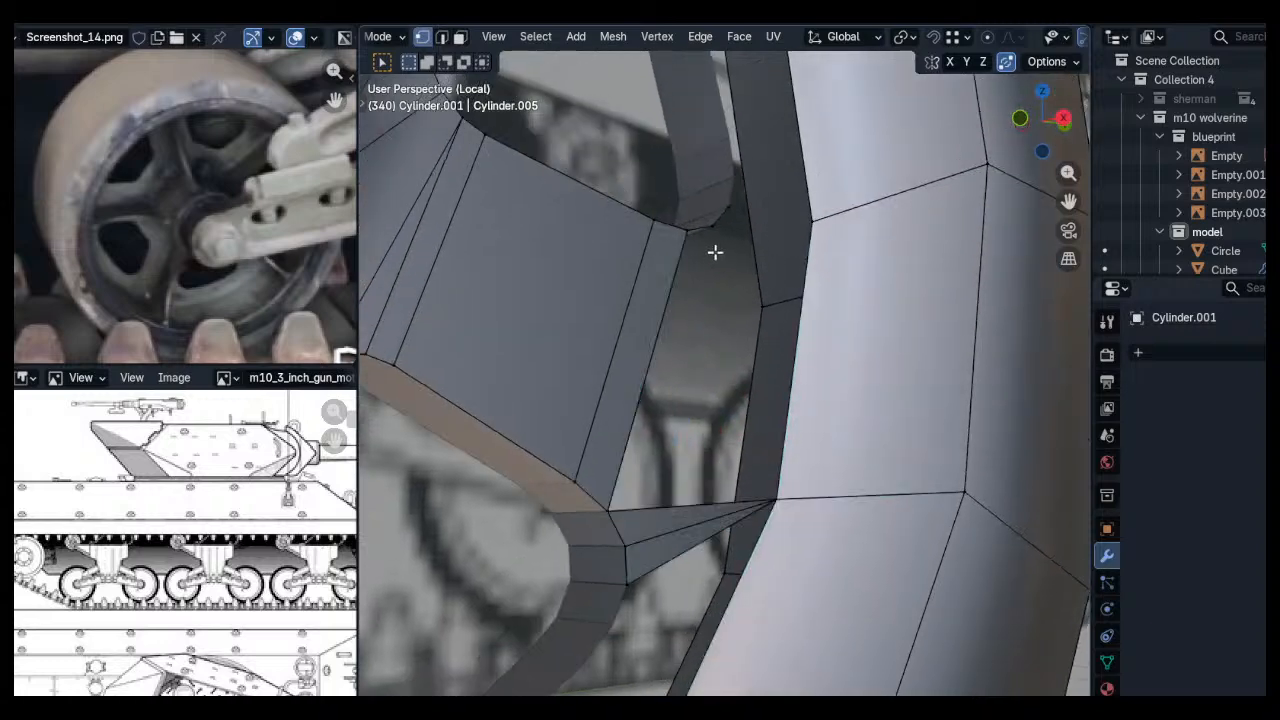
# Fill a triangle between the upper-right opening's lower corner and the nearest inner rim vertex
pyautogui.hotkey('alt', 'a')
pyautogui.moveTo(726, 256); pyautogui.dragTo(710, 296, button='middle')
pyautogui.keyDown('shift'); pyautogui.moveTo(711, 234); pyautogui.dragTo(703, 263, button='middle'); pyautogui.keyUp('shift')
pyautogui.click(708, 254)
pyautogui.keyDown('shift'); pyautogui.click(692, 283); pyautogui.keyUp('shift')
pyautogui.keyDown('shift'); pyautogui.click(809, 245); pyautogui.keyUp('shift')
pyautogui.press('f')
# Fill a triangle from the next edge of the upper-right opening's corner to the lower inner rim vertex
pyautogui.hotkey('alt', 'a')
pyautogui.click(691, 283)
pyautogui.keyDown('shift'); pyautogui.click(663, 297); pyautogui.keyUp('shift')
pyautogui.keyDown('shift'); pyautogui.click(758, 507); pyautogui.keyUp('shift')
pyautogui.press('f')
pyautogui.hotkey('alt', 'a')
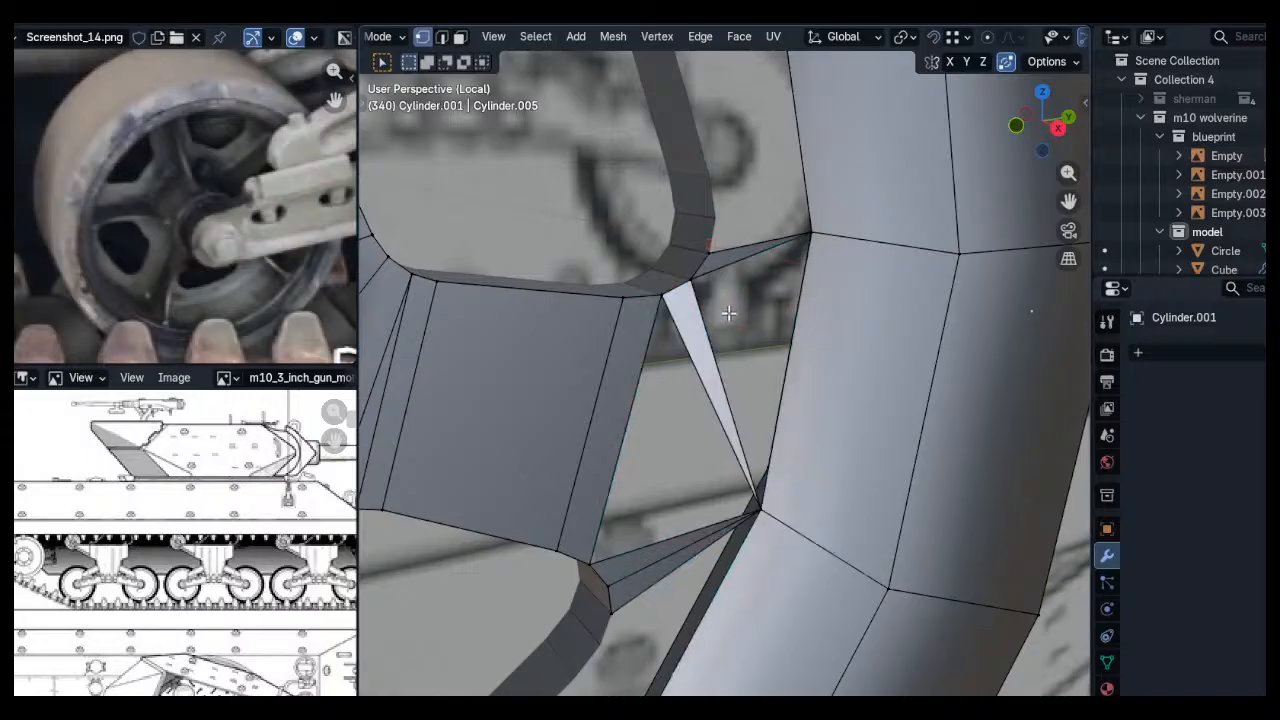
# Switch to edge selection and fill the remaining gaps between the right spoke's end and the rim
pyautogui.press('2')
pyautogui.click(711, 317)
pyautogui.keyDown('shift'); pyautogui.click(730, 272); pyautogui.keyUp('shift')
pyautogui.press('f')
pyautogui.hotkey('alt', 'a')
pyautogui.keyDown('shift'); pyautogui.click(641, 360); pyautogui.keyUp('shift')
pyautogui.press('f')
pyautogui.hotkey('alt', 'a')
# Recalculate the normals of the whole wheel mesh
pyautogui.scroll(-4, 692, 358)
pyautogui.press('a')
pyautogui.hotkey('shift', 'n')
pyautogui.hotkey('alt', 'a')
# Return to Object Mode and shade the wheel smooth
pyautogui.moveTo(697, 357); pyautogui.dragTo(812, 277, button='middle')
pyautogui.scroll(-2, 651, 349)
pyautogui.press('Tab')
pyautogui.rightClick(741, 329)
pyautogui.click(730, 326)
# Re-enter Edit Mode and fill the triangle between the lower-right opening's outer corner and the inner rim
pyautogui.press('Tab')
pyautogui.keyDown('shift'); pyautogui.moveTo(846, 400); pyautogui.dragTo(838, 336, button='middle'); pyautogui.keyUp('shift')
pyautogui.scroll(5, 834, 376)
pyautogui.click(843, 346)
pyautogui.keyDown('shift'); pyautogui.click(865, 370); pyautogui.keyUp('shift')
pyautogui.press('f')
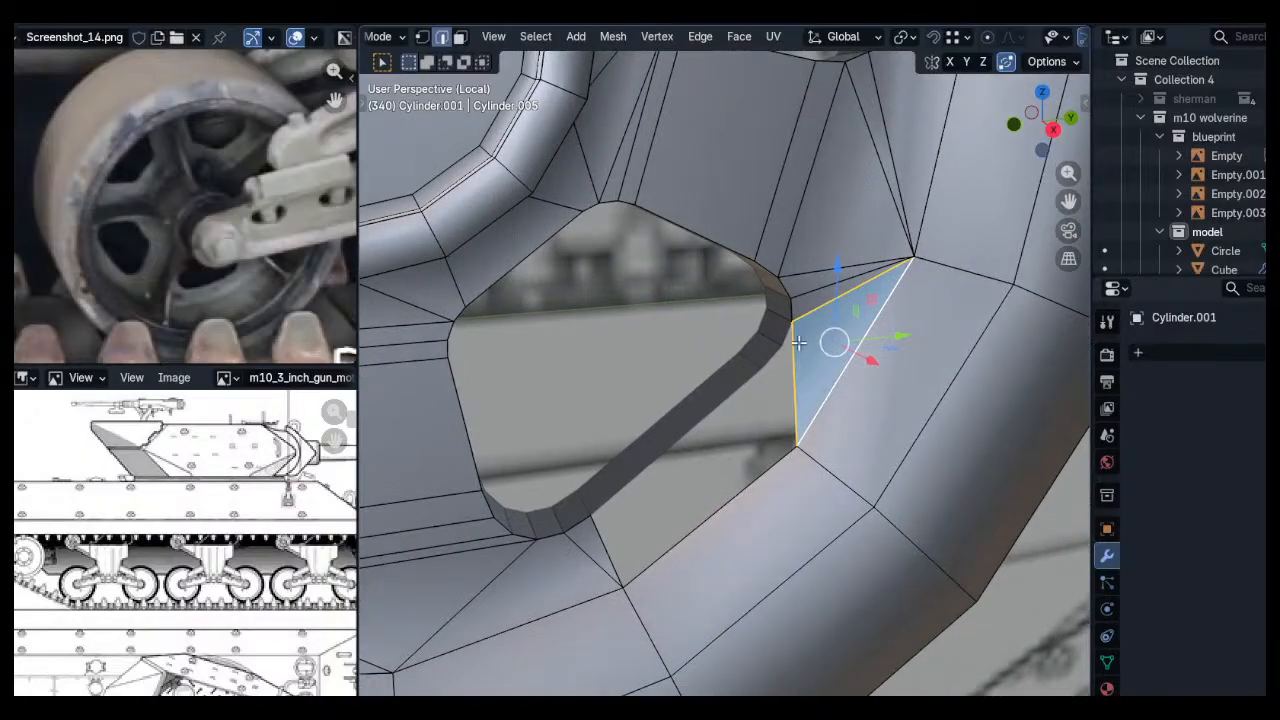
# Extrude two vertices from the lower-right opening's outer corner down along its rim-side edge
pyautogui.hotkey('alt', 'a')
pyautogui.scroll(4, 793, 328)
pyautogui.click(794, 304)
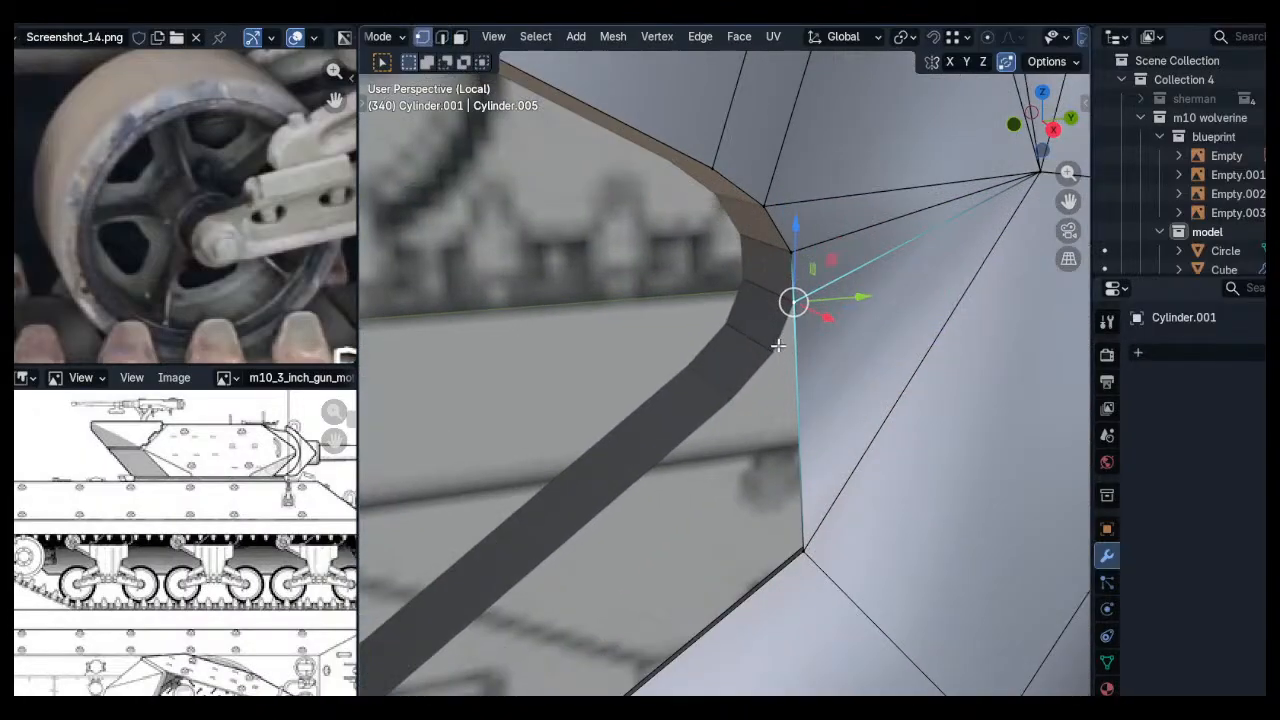
pyautogui.press('e')
pyautogui.click(774, 350)
pyautogui.press('e')
pyautogui.click(730, 400)
# Fill two triangles between the new vertices on the lower-right opening's edge and the adjacent inner rim vertex
pyautogui.keyDown('shift'); pyautogui.click(774, 352); pyautogui.keyUp('shift')
pyautogui.keyDown('shift'); pyautogui.click(804, 546); pyautogui.keyUp('shift')
pyautogui.press('f')
pyautogui.hotkey('alt', 'a')
pyautogui.click(775, 352)
pyautogui.keyDown('shift'); pyautogui.click(795, 304); pyautogui.keyUp('shift')
pyautogui.keyDown('shift'); pyautogui.click(804, 546); pyautogui.keyUp('shift')
pyautogui.press('f')
pyautogui.hotkey('alt', 'a')
# Fill the remaining four-sided gap between the lower-right opening's long outer edge and the rim
pyautogui.scroll(-2, 737, 403)
pyautogui.keyDown('shift'); pyautogui.moveTo(737, 403); pyautogui.dragTo(763, 367, button='middle'); pyautogui.keyUp('shift')
pyautogui.click(760, 365)
pyautogui.keyDown('shift'); pyautogui.moveTo(581, 561); pyautogui.dragTo(653, 505, button='middle'); pyautogui.keyUp('shift')
pyautogui.keyDown('shift'); pyautogui.click(587, 521); pyautogui.keyUp('shift')
pyautogui.keyDown('shift'); pyautogui.click(846, 408); pyautogui.keyUp('shift')
pyautogui.keyDown('shift'); pyautogui.click(672, 599); pyautogui.keyUp('shift')
pyautogui.press('f')
pyautogui.hotkey('alt', 'a')
# Select the whole mesh, return to Object Mode and apply smooth shading to the wheel
pyautogui.scroll(-4, 742, 503)
pyautogui.press('a')
pyautogui.press('Tab')
pyautogui.rightClick(786, 457)
pyautogui.click(777, 388)
pyautogui.scroll(-6, 798, 404)
pyautogui.moveTo(749, 402); pyautogui.dragTo(768, 395, button='middle')
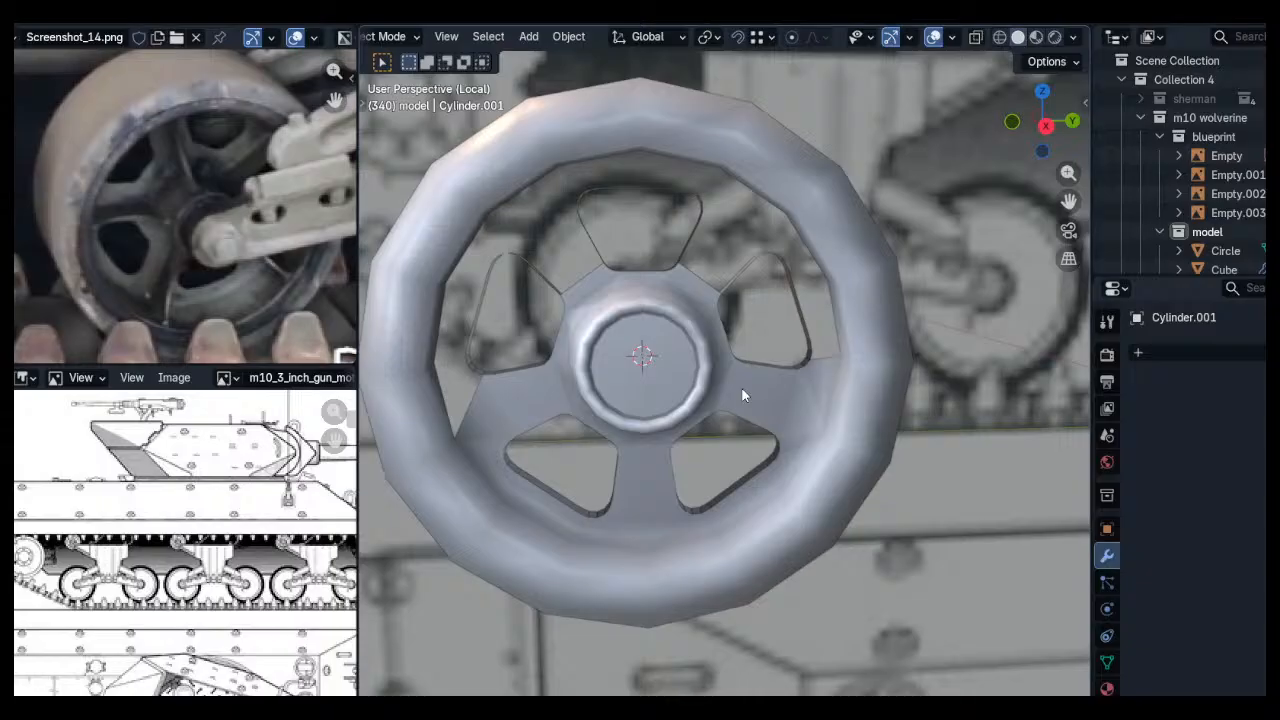
# Re-enter Edit Mode and extrude from the top opening's rim-side end across to the upper-right opening
pyautogui.click(740, 390)
pyautogui.keyDown('shift'); pyautogui.moveTo(751, 340); pyautogui.dragTo(776, 381, button='middle'); pyautogui.keyUp('shift')
pyautogui.scroll(1, 779, 410)
pyautogui.press('Tab')
pyautogui.scroll(4, 774, 383)
pyautogui.scroll(4, 617, 349)
pyautogui.click(612, 350)
pyautogui.keyDown('shift'); pyautogui.moveTo(617, 349); pyautogui.dragTo(628, 452, button='middle'); pyautogui.keyUp('shift')
pyautogui.moveTo(729, 266); pyautogui.dragTo(754, 286, button='middle')
pyautogui.press('e')
pyautogui.click(840, 573)
# Fill the main spoke face between the top opening and the upper-right opening from its surrounding edges
pyautogui.press('2')
pyautogui.click(820, 344)
pyautogui.keyDown('shift'); pyautogui.click(915, 502); pyautogui.keyUp('shift')
pyautogui.keyDown('shift'); pyautogui.click(691, 413); pyautogui.keyUp('shift')
pyautogui.keyDown('shift'); pyautogui.click(712, 506); pyautogui.keyUp('shift')
pyautogui.press('f')
pyautogui.hotkey('alt', 'a')
# Extrude a vertex from the spoke face's outer corner up the top opening's edge and across to the upper-right opening, snapping to both
pyautogui.keyDown('shift'); pyautogui.moveTo(838, 415); pyautogui.dragTo(760, 460, button='middle'); pyautogui.keyUp('shift')
pyautogui.press('1')
pyautogui.click(665, 352)
pyautogui.keyDown('shift'); pyautogui.moveTo(666, 352); pyautogui.dragTo(662, 372, button='middle'); pyautogui.keyUp('shift')
pyautogui.press('e')
pyautogui.click(666, 346)
pyautogui.press('g')
pyautogui.keyDown('ctrl'); pyautogui.click(668, 313); pyautogui.keyUp('ctrl')
pyautogui.press('e')
pyautogui.keyDown('ctrl'); pyautogui.click(902, 478); pyautogui.keyUp('ctrl')
pyautogui.press('g')
pyautogui.keyDown('ctrl'); pyautogui.click(881, 489); pyautogui.keyUp('ctrl')
pyautogui.hotkey('ctrl', 'z')
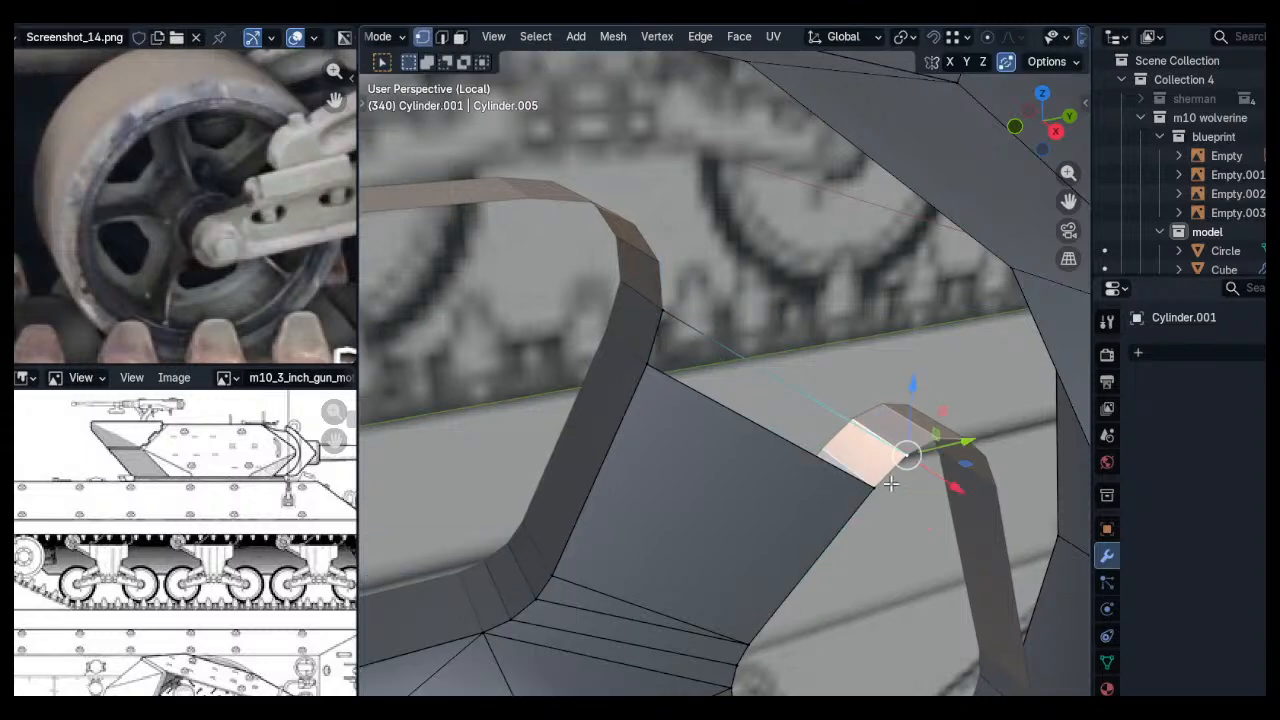
# Move the spoke face's outer corner vertex so it snaps onto the upper-right opening's edge
pyautogui.press('g')
pyautogui.press('g')
pyautogui.click(889, 487)
pyautogui.press('g')
pyautogui.keyDown('ctrl'); pyautogui.click(885, 487); pyautogui.keyUp('ctrl')
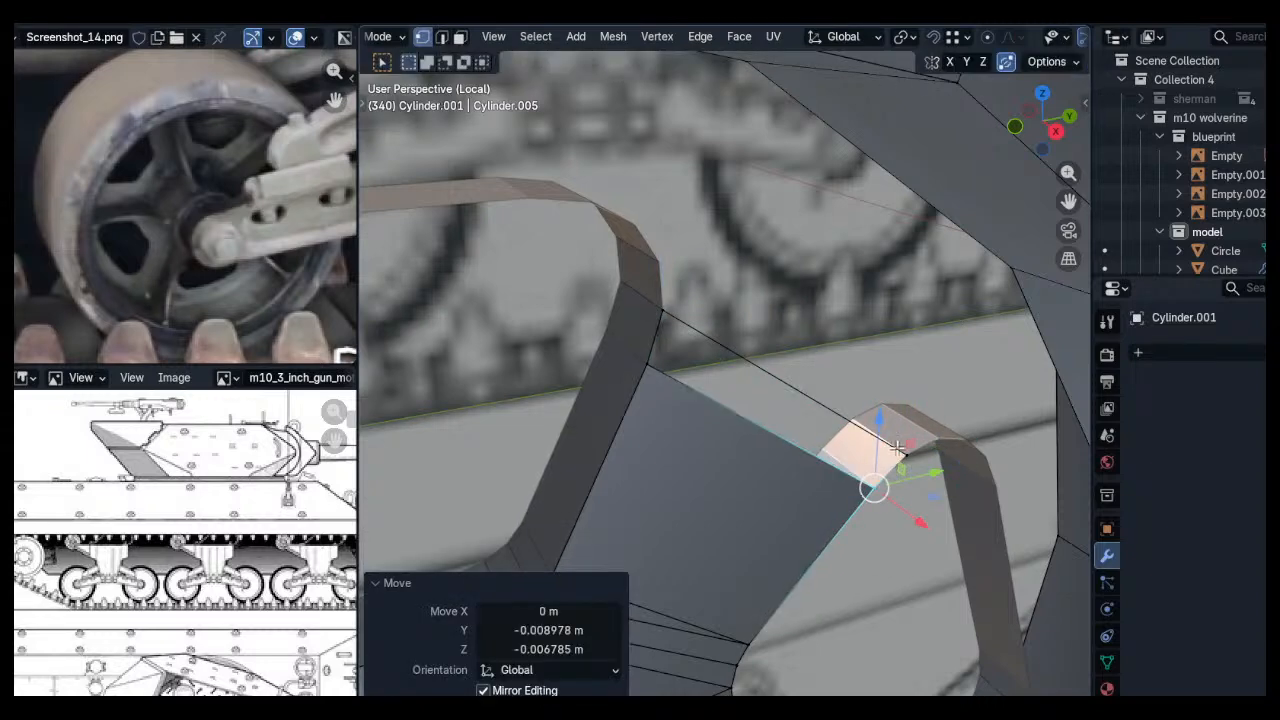
# Fill a narrow four-sided strip along the outer end of the spoke between the top and upper-right openings
pyautogui.keyDown('shift'); pyautogui.click(904, 460); pyautogui.keyUp('shift')
pyautogui.keyDown('shift'); pyautogui.click(678, 326); pyautogui.keyUp('shift')
pyautogui.keyDown('shift'); pyautogui.click(659, 382); pyautogui.keyUp('shift')
pyautogui.press('f')
pyautogui.click(676, 421)
# Extrude another vertex pair one segment further along both openings' rounded corners and fill the second narrow strip
pyautogui.moveTo(680, 423); pyautogui.dragTo(694, 362, button='middle')
pyautogui.click(691, 358)
pyautogui.press('e')
pyautogui.keyDown('ctrl'); pyautogui.click(694, 322); pyautogui.keyUp('ctrl')
pyautogui.press('e')
pyautogui.keyDown('ctrl'); pyautogui.click(941, 511); pyautogui.keyUp('ctrl')
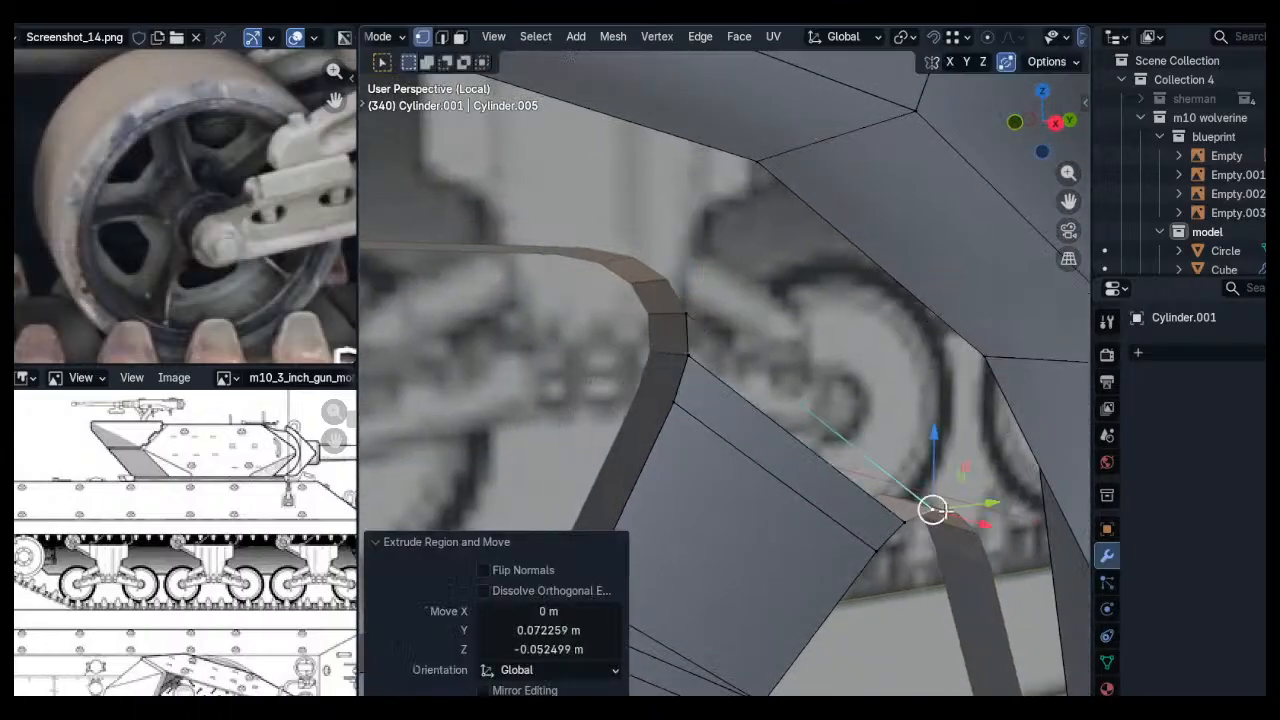
pyautogui.keyDown('shift'); pyautogui.click(914, 524); pyautogui.keyUp('shift')
pyautogui.keyDown('shift'); pyautogui.click(697, 366); pyautogui.keyUp('shift')
pyautogui.keyDown('shift'); pyautogui.click(695, 323); pyautogui.keyUp('shift')
pyautogui.press('f')
pyautogui.click(846, 412)
# Fill a four-sided face connecting the outer end of the upper-right spoke to two inner rim vertices
pyautogui.moveTo(852, 412); pyautogui.dragTo(806, 412, button='middle')
pyautogui.click(787, 441)
pyautogui.keyDown('shift'); pyautogui.click(600, 106); pyautogui.keyUp('shift')
pyautogui.keyDown('shift'); pyautogui.click(521, 216); pyautogui.keyUp('shift')
pyautogui.keyDown('shift'); pyautogui.click(837, 324); pyautogui.keyUp('shift')
pyautogui.press('f')
pyautogui.click(806, 340)
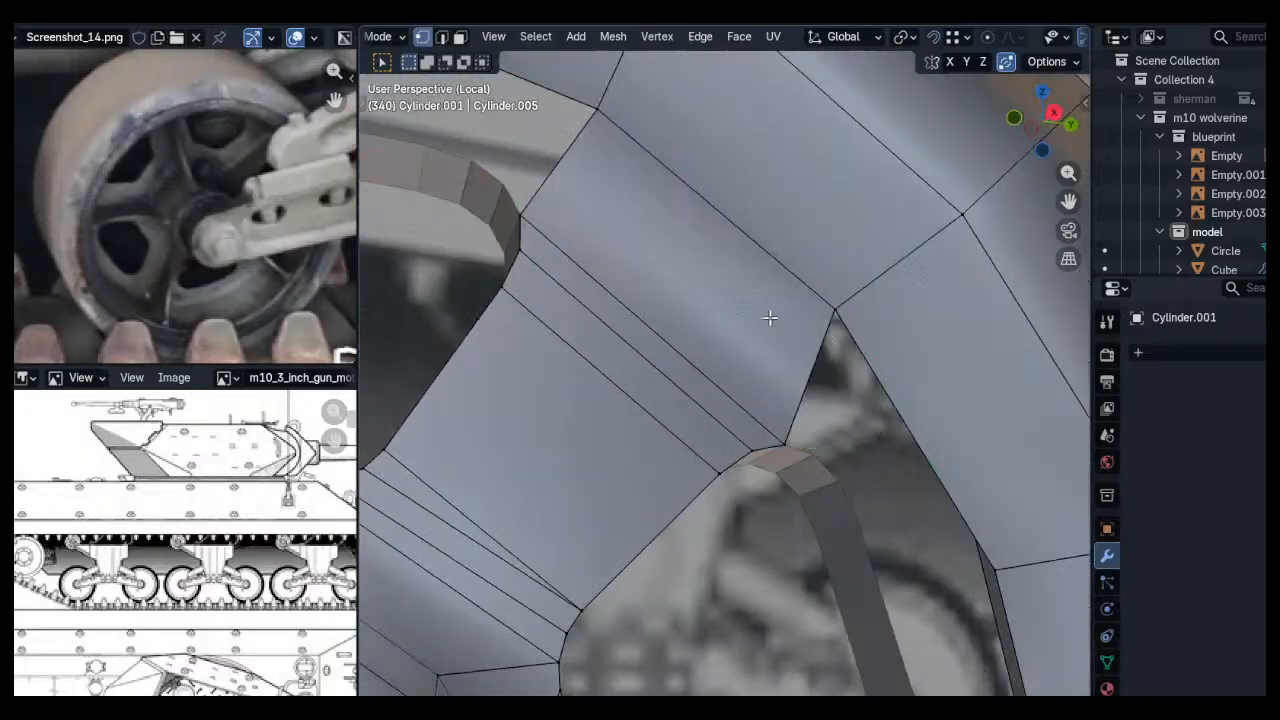
# Extrude two vertices around the top opening's upper-right rounded corner, snapping them to its edge
pyautogui.keyDown('shift'); pyautogui.moveTo(640, 275); pyautogui.dragTo(783, 397, button='middle'); pyautogui.keyUp('shift')
pyautogui.click(724, 386)
pyautogui.press('e')
pyautogui.keyDown('ctrl'); pyautogui.click(702, 356); pyautogui.keyUp('ctrl')
pyautogui.press('e')
pyautogui.keyDown('ctrl'); pyautogui.click(670, 334); pyautogui.keyUp('ctrl')
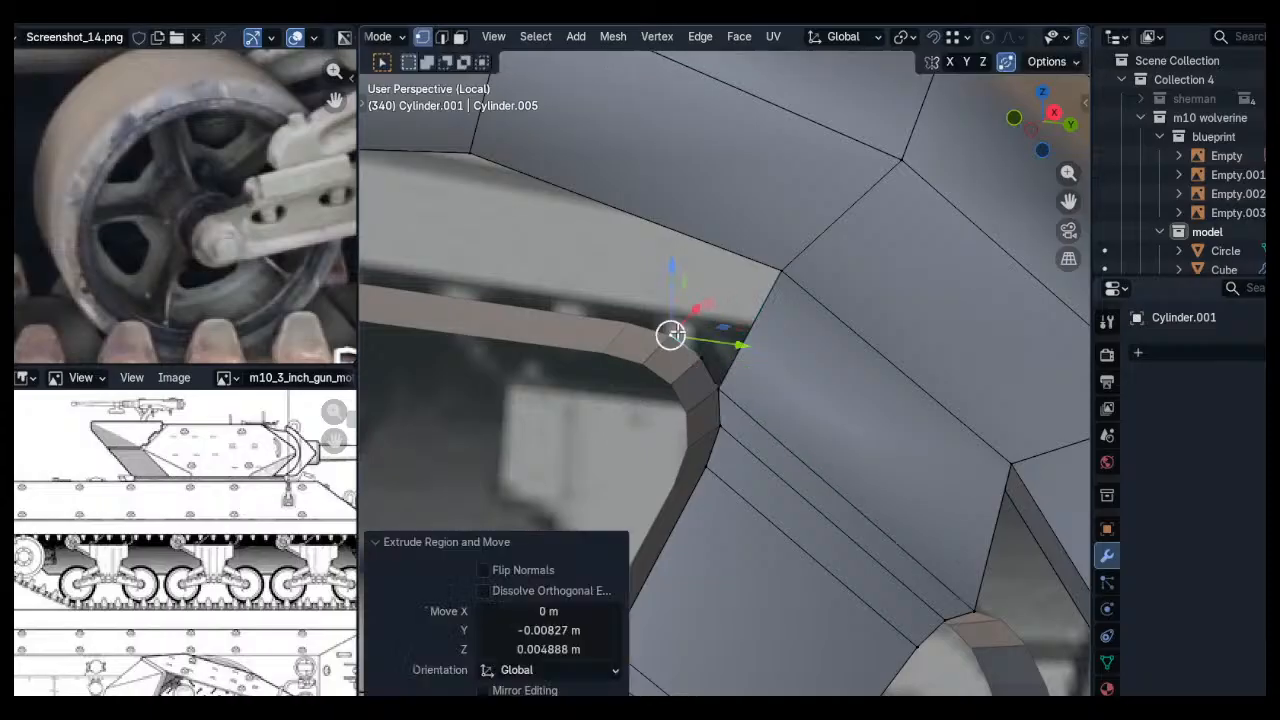
# Fill two triangles between the top opening's upper-right corner vertices and the adjacent inner rim vertex
pyautogui.keyDown('shift'); pyautogui.click(768, 288); pyautogui.keyUp('shift')
pyautogui.keyDown('shift'); pyautogui.click(700, 344); pyautogui.keyUp('shift')
pyautogui.press('f')
pyautogui.click(700, 342)
pyautogui.keyDown('shift'); pyautogui.click(713, 377); pyautogui.keyUp('shift')
pyautogui.keyDown('shift'); pyautogui.click(779, 288); pyautogui.keyUp('shift')
pyautogui.press('f')
pyautogui.press('a')
pyautogui.keyDown('shift'); pyautogui.click(672, 309); pyautogui.keyUp('shift')
# Extrude one more vertex onto the top opening's upper edge and fill a third triangle to the same rim vertex
pyautogui.click(659, 327)
pyautogui.press('e')
pyautogui.keyDown('ctrl'); pyautogui.click(630, 322); pyautogui.keyUp('ctrl')
pyautogui.keyDown('shift'); pyautogui.click(781, 272); pyautogui.keyUp('shift')
pyautogui.keyDown('shift'); pyautogui.click(677, 335); pyautogui.keyUp('shift')
pyautogui.press('f')
pyautogui.hotkey('alt', 'a')
# Extrude two vertices from the inner rim down to the upper-left end of the top opening's long outer edge
pyautogui.scroll(-4, 605, 306)
pyautogui.keyDown('shift'); pyautogui.moveTo(605, 306); pyautogui.dragTo(806, 301, button='middle'); pyautogui.keyUp('shift')
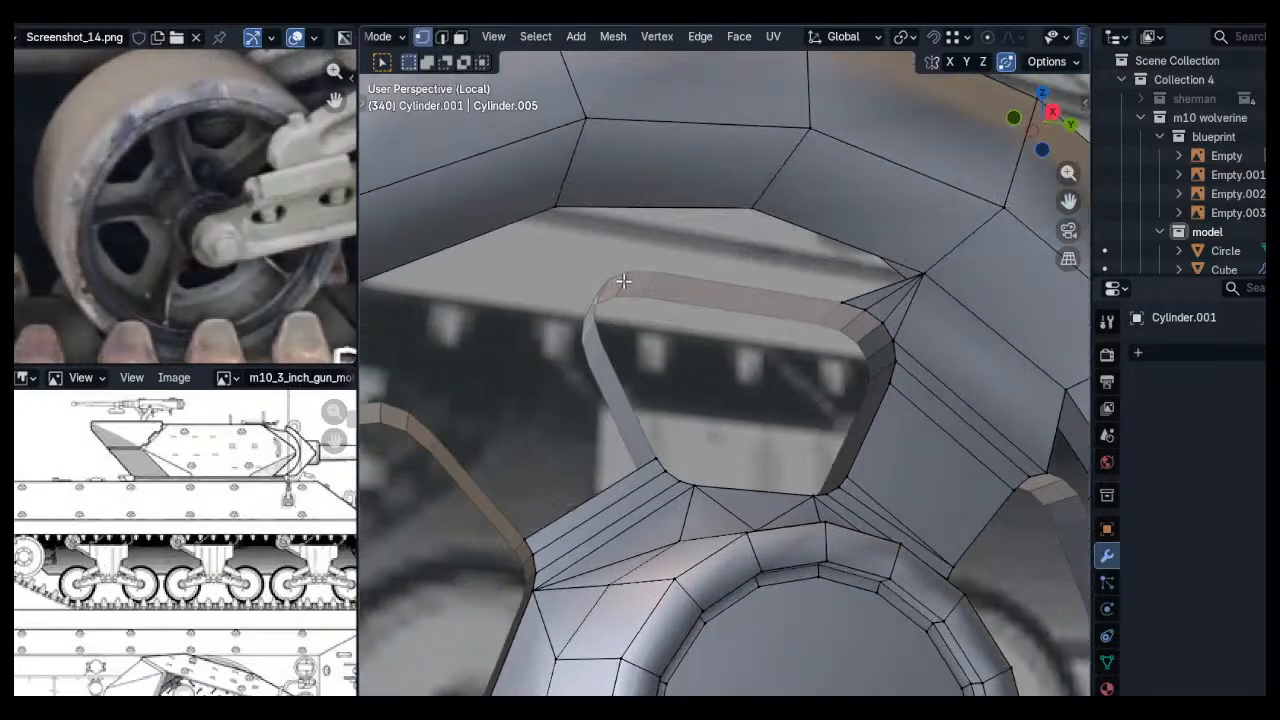
pyautogui.click(764, 212)
pyautogui.press('e')
pyautogui.keyDown('ctrl'); pyautogui.click(657, 270); pyautogui.keyUp('ctrl')
pyautogui.press('e')
pyautogui.keyDown('ctrl'); pyautogui.click(627, 272); pyautogui.keyUp('ctrl')
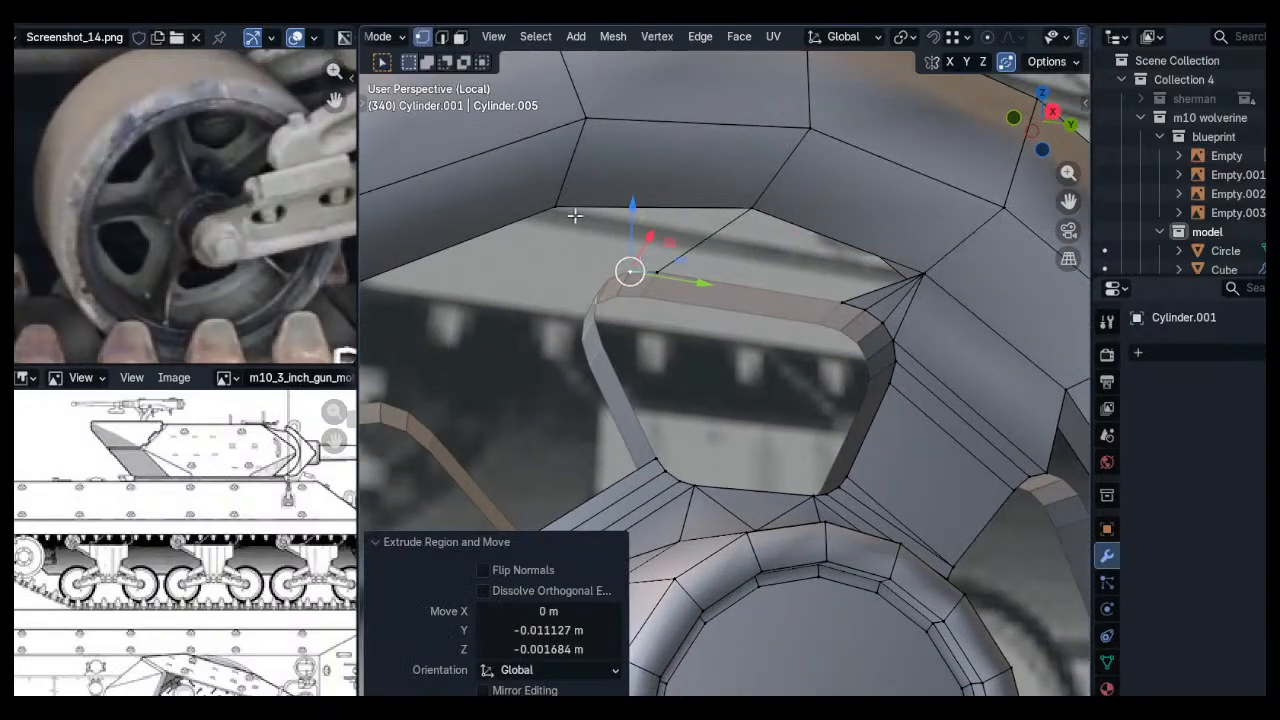
# Fill a four-sided face between the two new vertices on the top opening and the two rim vertices above
pyautogui.keyDown('shift'); pyautogui.click(571, 214); pyautogui.keyUp('shift')
pyautogui.keyDown('shift'); pyautogui.click(739, 204); pyautogui.keyUp('shift')
pyautogui.keyDown('shift'); pyautogui.click(669, 265); pyautogui.keyUp('shift')
pyautogui.press('f')
pyautogui.hotkey('alt', 'a')
# Fill the remaining gap between the top opening's long outer edge and the rim using its boundary edges
pyautogui.press('2')
pyautogui.click(833, 235)
pyautogui.keyDown('shift'); pyautogui.click(838, 274); pyautogui.keyUp('shift')
pyautogui.keyDown('shift'); pyautogui.click(737, 250); pyautogui.keyUp('shift')
pyautogui.press('f')
pyautogui.hotkey('alt', 'a')
pyautogui.moveTo(766, 268); pyautogui.dragTo(717, 245, button='middle')
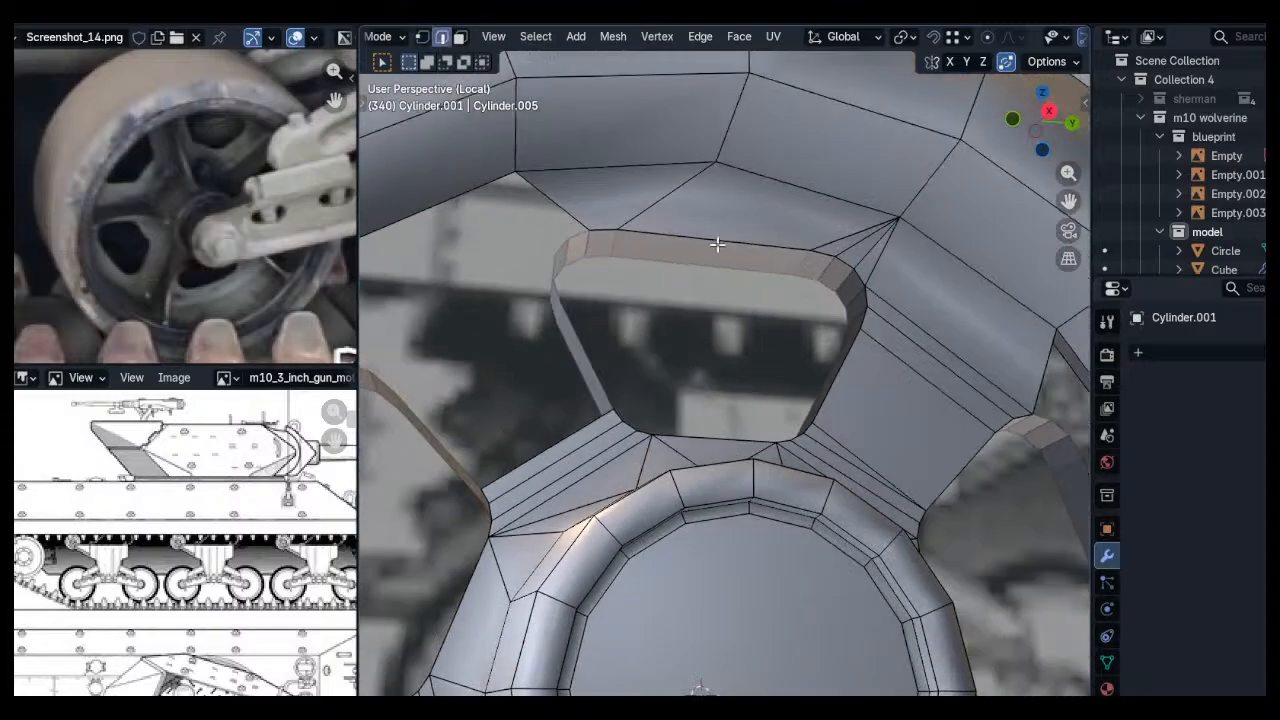
# Extrude two vertices around the top opening's upper-left rounded corner, snapping them to its edge
pyautogui.keyDown('shift'); pyautogui.moveTo(585, 223); pyautogui.dragTo(660, 249, button='middle'); pyautogui.keyUp('shift')
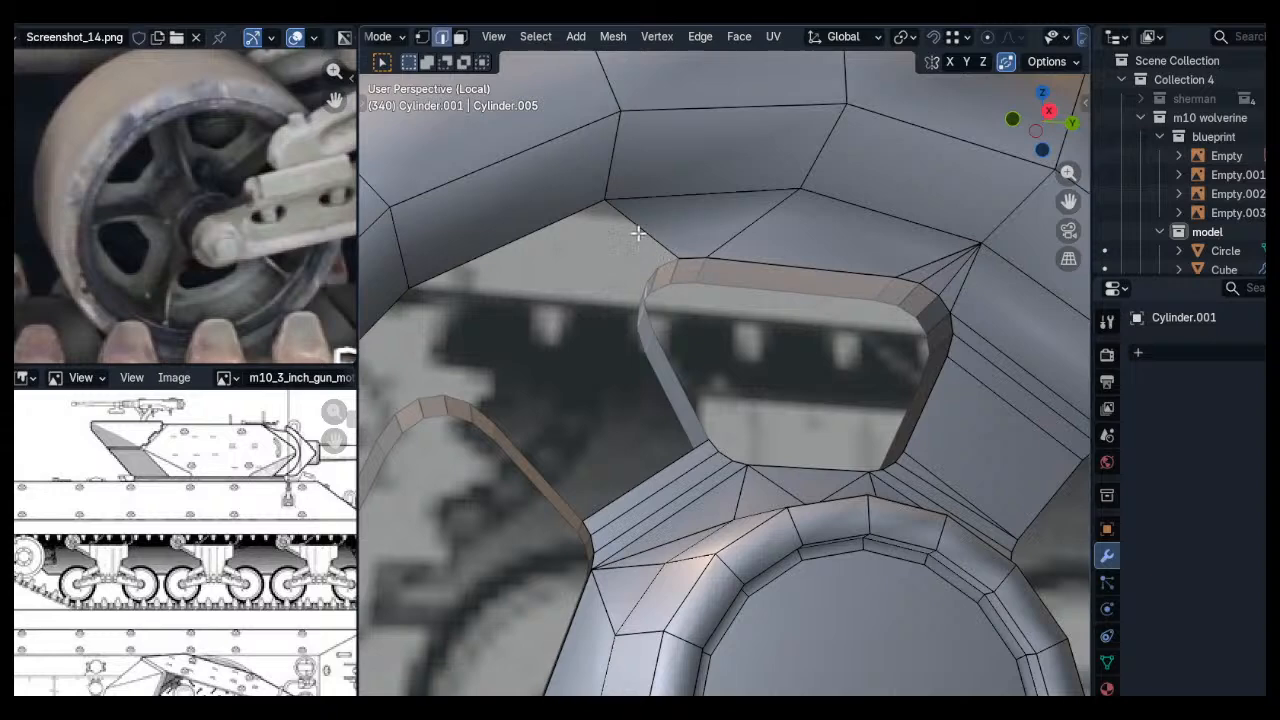
pyautogui.scroll(3, 609, 237)
pyautogui.click(583, 179)
pyautogui.press('1')
pyautogui.click(592, 195)
pyautogui.press('e')
pyautogui.keyDown('ctrl'); pyautogui.click(677, 293); pyautogui.keyUp('ctrl')
pyautogui.moveTo(677, 293); pyautogui.dragTo(615, 281, button='middle')
pyautogui.press('e')
pyautogui.keyDown('ctrl'); pyautogui.click(655, 327); pyautogui.keyUp('ctrl')
# Fill two triangles between the top opening's upper-left corner vertices and the adjacent inner rim vertex
pyautogui.moveTo(655, 327); pyautogui.dragTo(642, 374, button='middle')
pyautogui.keyDown('shift'); pyautogui.click(675, 299); pyautogui.keyUp('shift')
pyautogui.keyDown('shift'); pyautogui.click(591, 204); pyautogui.keyUp('shift')
pyautogui.press('f')
pyautogui.hotkey('alt', 'a')
pyautogui.click(673, 301)
pyautogui.keyDown('shift'); pyautogui.click(709, 277); pyautogui.keyUp('shift')
pyautogui.keyDown('shift'); pyautogui.click(596, 206); pyautogui.keyUp('shift')
pyautogui.press('f')
pyautogui.hotkey('alt', 'a')
# Extrude a vertex from the top opening's upper-left corner across to the upper-left opening and fill the first strip between them
pyautogui.moveTo(650, 315); pyautogui.dragTo(818, 306, button='middle')
pyautogui.click(679, 323)
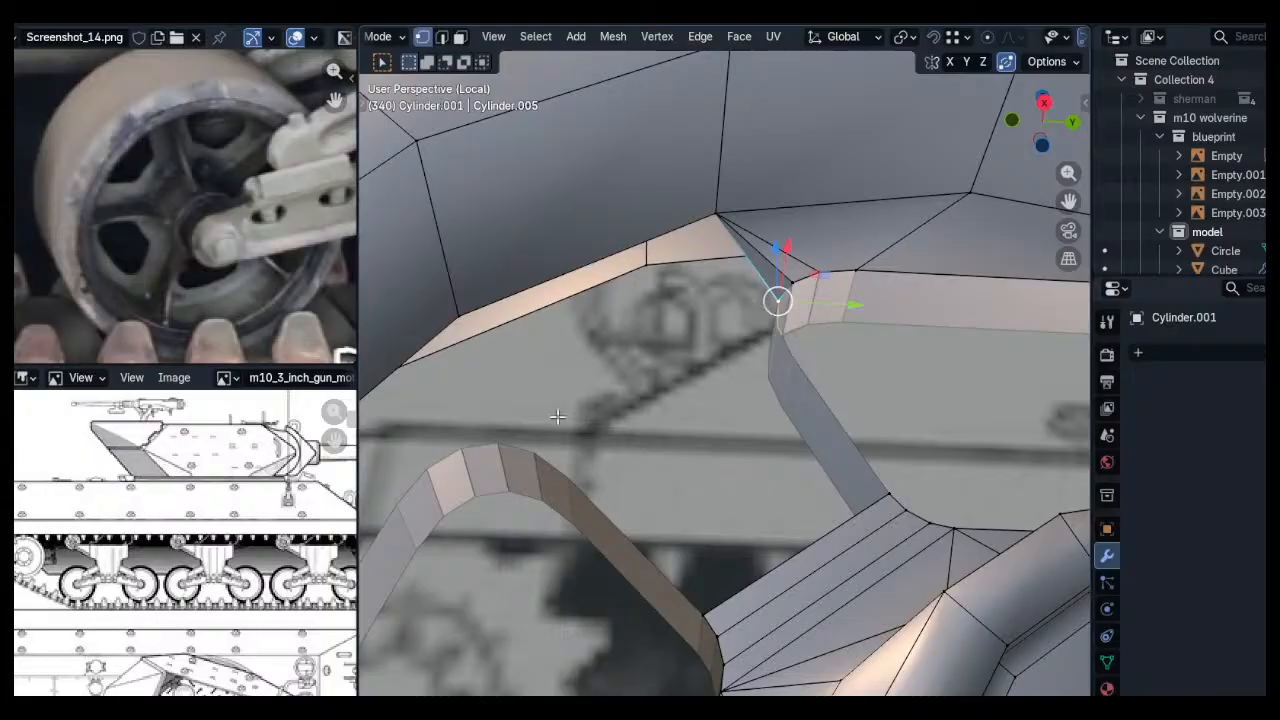
pyautogui.press('e')
pyautogui.click(537, 450)
pyautogui.click(777, 316)
pyautogui.keyDown('shift'); pyautogui.click(500, 442); pyautogui.keyUp('shift')
pyautogui.keyDown('shift'); pyautogui.click(534, 452); pyautogui.keyUp('shift')
pyautogui.press('f')
pyautogui.hotkey('alt', 'a')
# Extrude the next vertices along the top and upper-left openings' facing corners, keeping them flat in X
pyautogui.click(783, 335)
pyautogui.moveTo(783, 335); pyautogui.dragTo(706, 432, button='middle')
pyautogui.press('e')
pyautogui.hotkey('shift', 'x')
pyautogui.click(716, 476)
pyautogui.moveTo(716, 476); pyautogui.dragTo(780, 449, button='middle')
pyautogui.keyDown('shift'); pyautogui.moveTo(640, 500); pyautogui.dragTo(758, 406, button='middle'); pyautogui.keyUp('shift')
pyautogui.press('e')
pyautogui.keyDown('ctrl'); pyautogui.click(747, 413); pyautogui.keyUp('ctrl')
# Fill the second narrow strip between the facing corners of the top and upper-left openings
pyautogui.keyDown('shift'); pyautogui.click(720, 397); pyautogui.keyUp('shift')
pyautogui.keyDown('shift'); pyautogui.click(866, 321); pyautogui.keyUp('shift')
pyautogui.press('f')
pyautogui.hotkey('ctrl', 'z')
pyautogui.press('f')
pyautogui.click(876, 338)
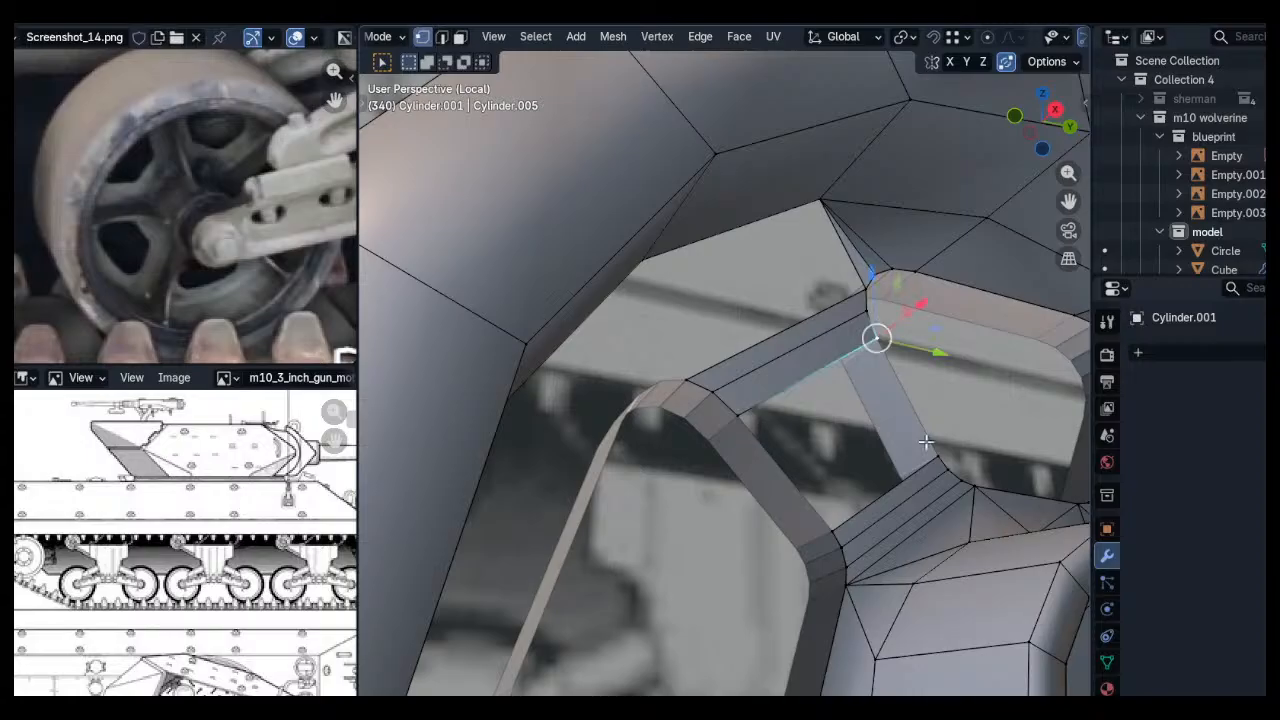
# Fill the main spoke face between the top and upper-left openings by bridging its inner and outer edges
pyautogui.press('2')
pyautogui.click(914, 474)
pyautogui.keyDown('shift'); pyautogui.click(821, 366); pyautogui.keyUp('shift')
pyautogui.press('f')
pyautogui.moveTo(829, 437); pyautogui.dragTo(791, 401, button='middle')
pyautogui.hotkey('alt', 'a')
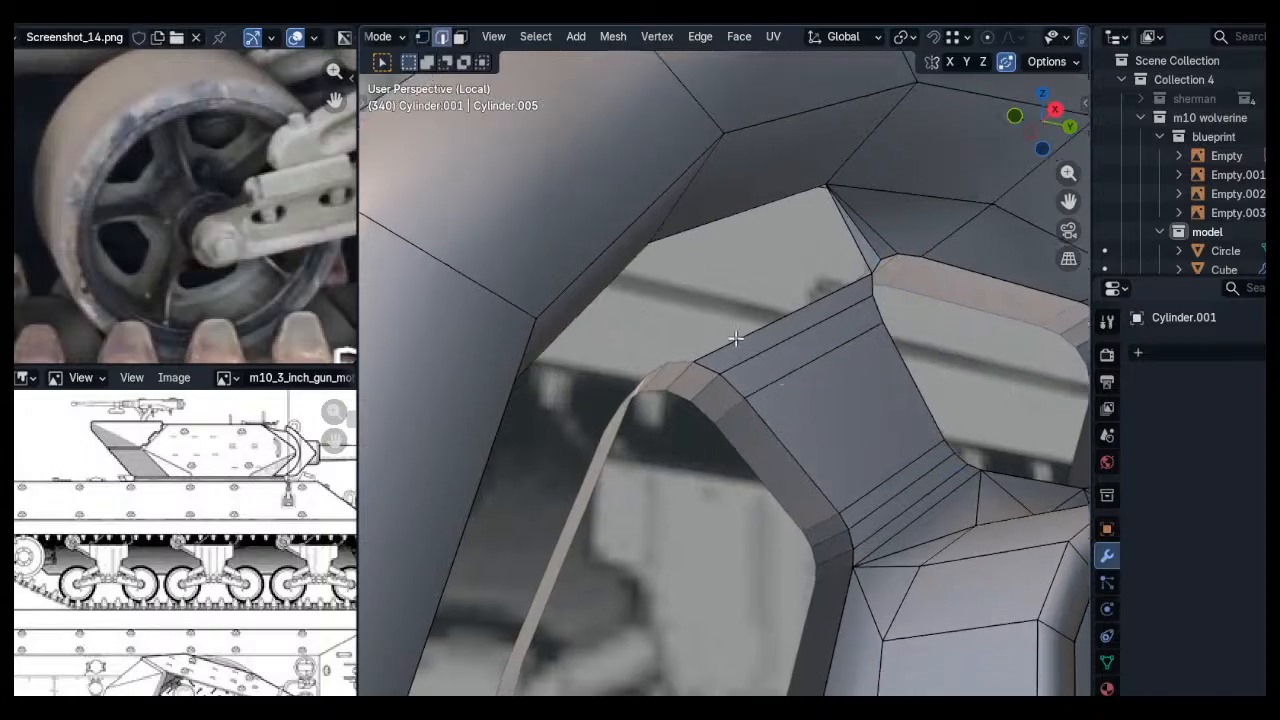
# Extrude vertices around the top corner of the upper-left opening, snapping them to its rounded edge and keeping them flat in X
pyautogui.press('1')
pyautogui.click(692, 361)
pyautogui.moveTo(692, 361); pyautogui.dragTo(652, 362, button='middle')
pyautogui.press('e')
pyautogui.keyDown('ctrl'); pyautogui.click(661, 364); pyautogui.keyUp('ctrl')
pyautogui.press('e')
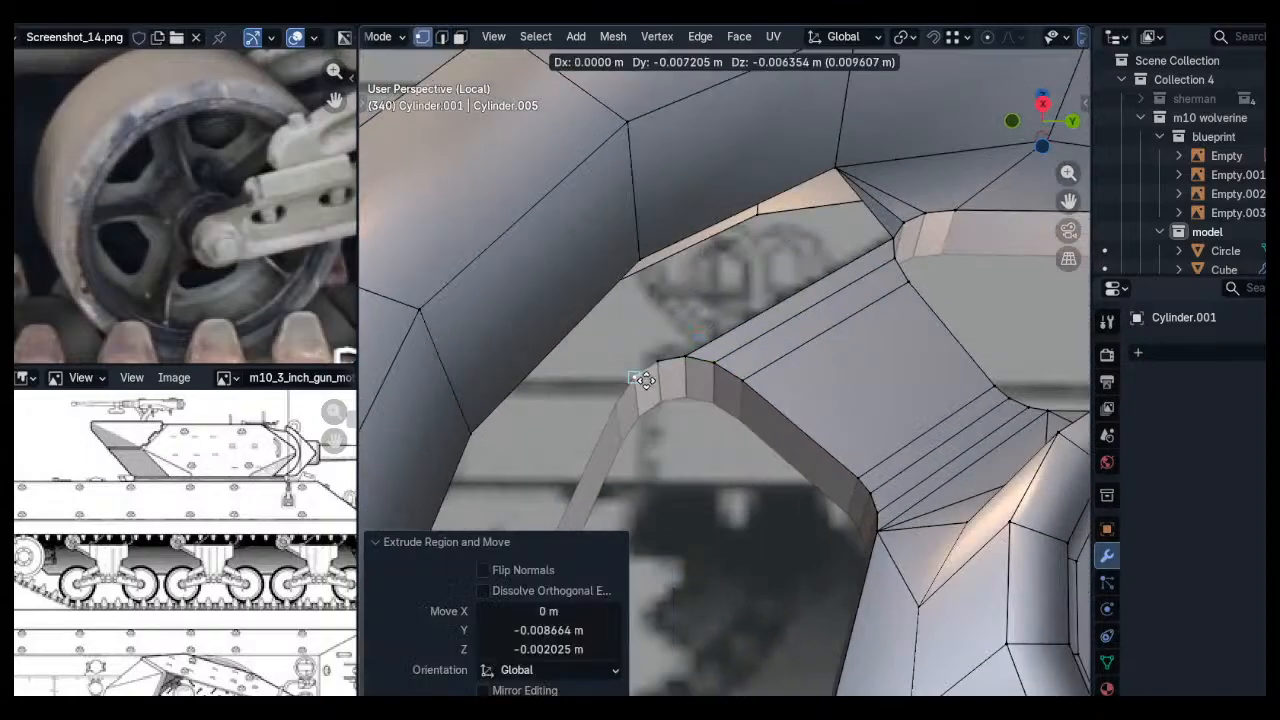
pyautogui.keyDown('ctrl'); pyautogui.click(634, 377); pyautogui.keyUp('ctrl')
# Fill two triangular faces between the rim vertex and the rounded top corner of the upper-left opening
pyautogui.keyDown('shift'); pyautogui.click(642, 262); pyautogui.keyUp('shift')
pyautogui.keyDown('shift'); pyautogui.click(662, 359); pyautogui.keyUp('shift')
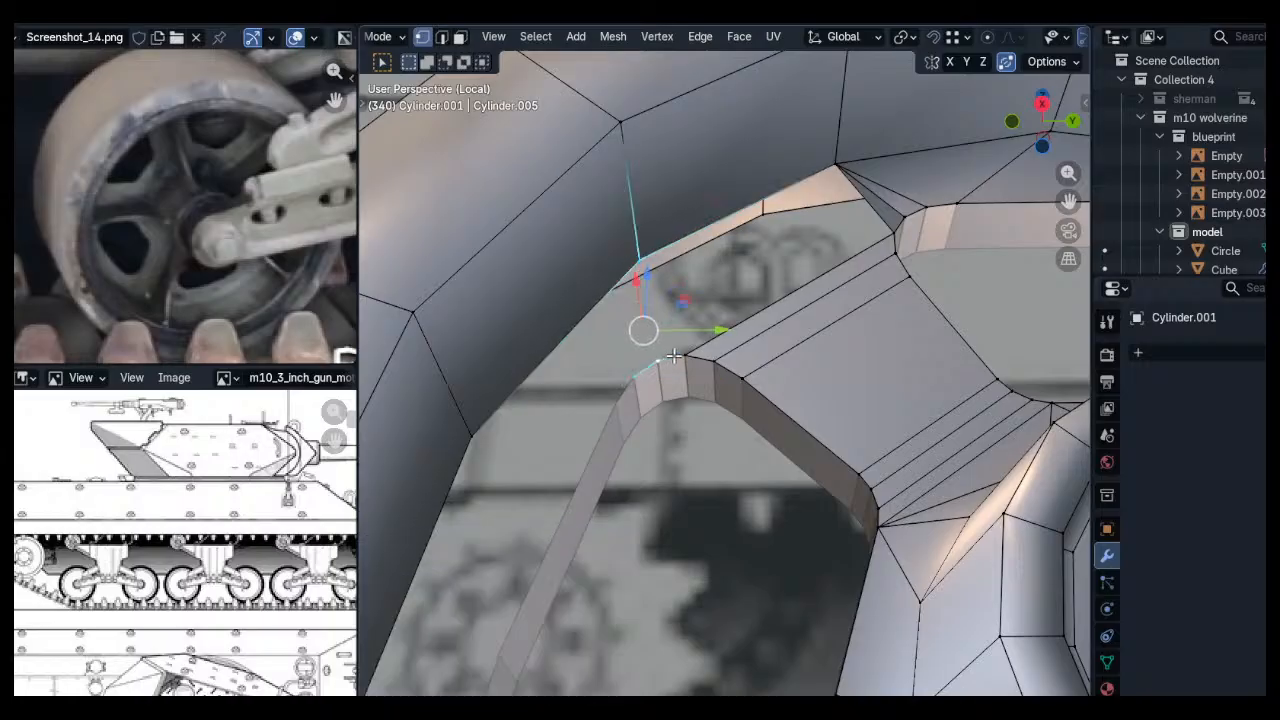
pyautogui.press('f')
pyautogui.hotkey('alt', 'a')
pyautogui.click(690, 353)
pyautogui.keyDown('shift'); pyautogui.click(665, 357); pyautogui.keyUp('shift')
pyautogui.keyDown('shift'); pyautogui.click(641, 262); pyautogui.keyUp('shift')
pyautogui.press('f')
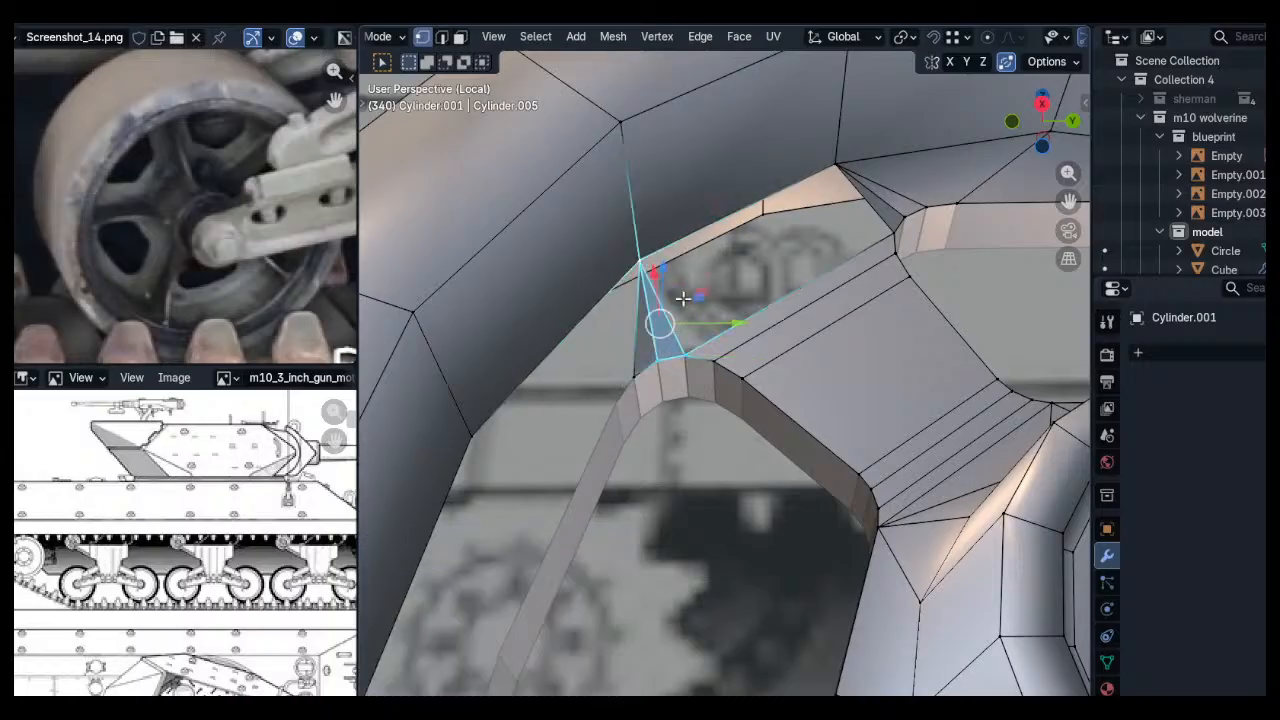
# Fill the remaining gap between the upper-left spoke's outer edge and the rim
pyautogui.hotkey('alt', 'a')
pyautogui.press('2')
pyautogui.click(768, 306)
pyautogui.keyDown('shift'); pyautogui.click(762, 207); pyautogui.keyUp('shift')
pyautogui.press('f')
# Apply Shade Smooth to the wheel in Object Mode, and resume editing its mesh
pyautogui.moveTo(789, 240); pyautogui.dragTo(743, 277, button='middle')
pyautogui.press('a')
pyautogui.hotkey('alt', 'a')
pyautogui.press('Tab')
pyautogui.rightClick(717, 331)
pyautogui.click(717, 334)
pyautogui.press('Tab')
# Extrude the upper-left opening's corner vertex to the start of its outer side and fill the face to the rim
pyautogui.moveTo(701, 334); pyautogui.dragTo(735, 247, button='middle')
pyautogui.press('1')
pyautogui.click(720, 314)
pyautogui.press('e')
pyautogui.click(703, 345)
pyautogui.press('e')
pyautogui.click(584, 388)
pyautogui.keyDown('shift'); pyautogui.click(727, 199); pyautogui.keyUp('shift')
pyautogui.keyDown('shift'); pyautogui.click(713, 321); pyautogui.keyUp('shift')
pyautogui.keyDown('shift'); pyautogui.click(694, 347); pyautogui.keyUp('shift')
pyautogui.press('f')
# Extrude a vertex down the upper-left opening's outer side and fill the long four-sided face to the rim
pyautogui.hotkey('alt', 'a')
pyautogui.click(694, 347)
pyautogui.keyDown('shift'); pyautogui.moveTo(688, 346); pyautogui.dragTo(721, 222, button='middle'); pyautogui.keyUp('shift')
pyautogui.press('e')
pyautogui.click(658, 456)
pyautogui.keyDown('shift'); pyautogui.click(565, 510); pyautogui.keyUp('shift')
pyautogui.keyDown('shift'); pyautogui.click(627, 271); pyautogui.keyUp('shift')
pyautogui.keyDown('shift'); pyautogui.click(750, 226); pyautogui.keyUp('shift')
pyautogui.press('f')
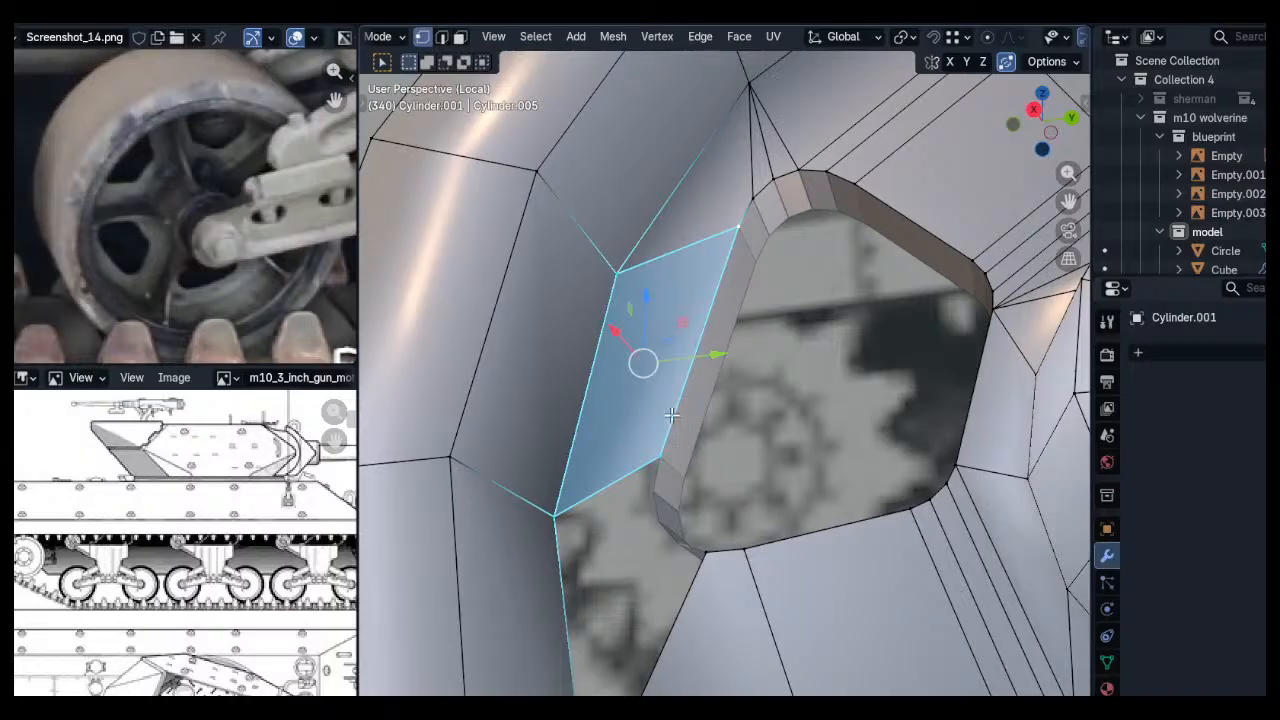
# Extrude two vertices around the lower outer corner of the upper-left opening, keeping them flat in X
pyautogui.hotkey('alt', 'a')
pyautogui.keyDown('shift'); pyautogui.moveTo(673, 420); pyautogui.dragTo(703, 284, button='middle'); pyautogui.keyUp('shift')
pyautogui.click(700, 303)
pyautogui.press('e')
pyautogui.click(677, 377)
pyautogui.moveTo(677, 377); pyautogui.dragTo(655, 384, button='middle')
pyautogui.press('e')
pyautogui.click(689, 385)
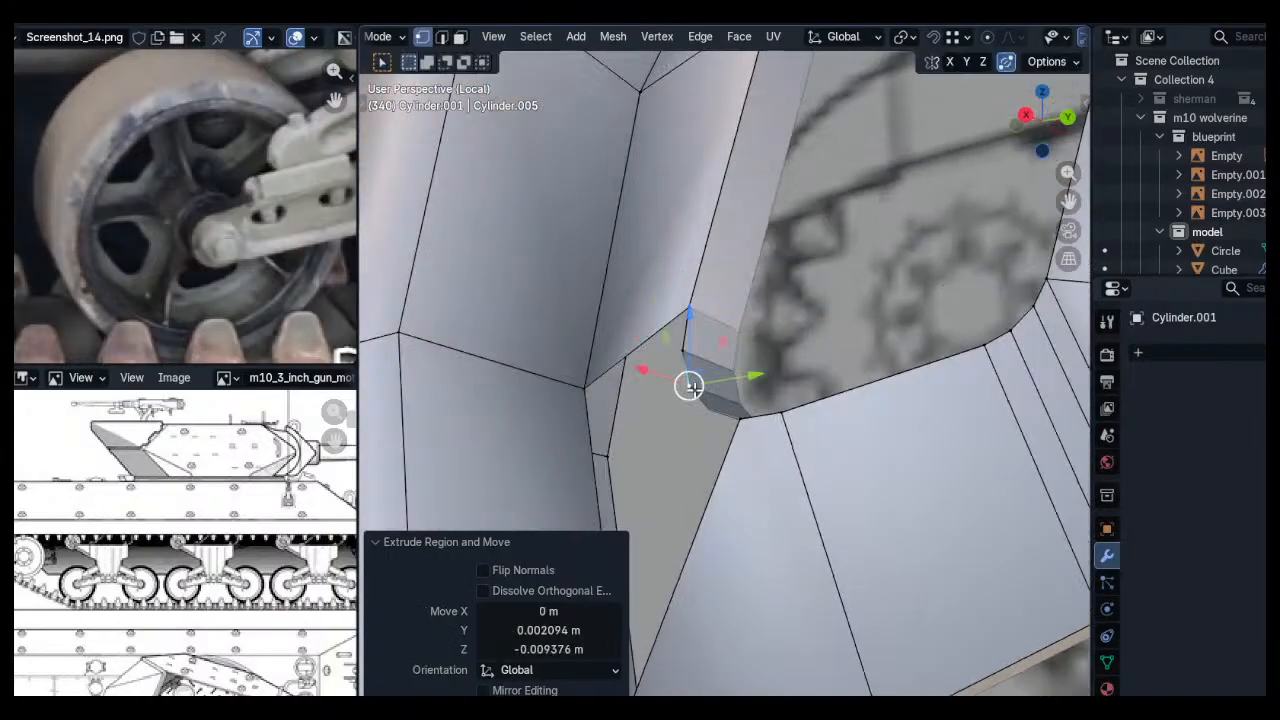
# Fill two triangular faces joining the upper-left opening's lower outer corner to the adjacent rim vertex
pyautogui.keyDown('shift'); pyautogui.click(685, 350); pyautogui.keyUp('shift')
pyautogui.keyDown('shift'); pyautogui.click(690, 318); pyautogui.keyUp('shift')
pyautogui.click(686, 351)
pyautogui.keyDown('shift'); pyautogui.click(690, 311); pyautogui.keyUp('shift')
pyautogui.keyDown('shift'); pyautogui.click(590, 379); pyautogui.keyUp('shift')
pyautogui.press('f')
pyautogui.hotkey('alt', 'a')
pyautogui.click(684, 353)
pyautogui.keyDown('shift'); pyautogui.click(687, 386); pyautogui.keyUp('shift')
pyautogui.keyDown('shift'); pyautogui.click(574, 390); pyautogui.keyUp('shift')
pyautogui.press('f')
pyautogui.hotkey('alt', 'a')
# Extrude one more vertex around the upper-left opening's lower corner and fill the third triangle to the rim vertex
pyautogui.click(688, 386)
pyautogui.moveTo(688, 386); pyautogui.dragTo(698, 394, button='middle')
pyautogui.press('e')
pyautogui.click(716, 415)
pyautogui.keyDown('shift'); pyautogui.click(588, 386); pyautogui.keyUp('shift')
pyautogui.keyDown('shift'); pyautogui.click(691, 387); pyautogui.keyUp('shift')
pyautogui.press('f')
pyautogui.hotkey('alt', 'a')
# Fill the last gap between the upper-left opening's lower corner, the spoke edge and the rim
pyautogui.click(712, 411)
pyautogui.keyDown('shift'); pyautogui.click(741, 425); pyautogui.keyUp('shift')
pyautogui.keyDown('shift'); pyautogui.moveTo(717, 442); pyautogui.dragTo(728, 366, button='middle'); pyautogui.keyUp('shift')
pyautogui.keyDown('shift'); pyautogui.click(620, 657); pyautogui.keyUp('shift')
pyautogui.keyDown('shift'); pyautogui.click(580, 323); pyautogui.keyUp('shift')
pyautogui.press('f')
pyautogui.hotkey('alt', 'a')
# Shade the wheel smooth again in Object Mode
pyautogui.scroll(-4, 731, 366)
pyautogui.press('Tab')
pyautogui.rightClick(731, 366)
pyautogui.click(727, 359)
# Build the top corner of the upper-right opening by extruding vertices snapped around its rounded edge
pyautogui.scroll(-6, 690, 300)
pyautogui.moveTo(760, 288); pyautogui.dragTo(765, 258, button='middle')
pyautogui.press('Tab')
pyautogui.scroll(8, 716, 270)
pyautogui.click(680, 306)
pyautogui.press('g')
pyautogui.keyDown('ctrl'); pyautogui.click(790, 262); pyautogui.keyUp('ctrl')
pyautogui.press('e')
pyautogui.keyDown('ctrl'); pyautogui.click(817, 288); pyautogui.keyUp('ctrl')
pyautogui.press('e')
pyautogui.keyDown('ctrl'); pyautogui.click(834, 332); pyautogui.keyUp('ctrl')
# Fill two faces connecting the upper-right opening's top corner to the neighbouring rim vertices
pyautogui.keyDown('shift'); pyautogui.moveTo(907, 355); pyautogui.dragTo(888, 306, button='middle'); pyautogui.keyUp('shift')
pyautogui.keyDown('shift'); pyautogui.click(932, 327); pyautogui.keyUp('shift')
pyautogui.keyDown('shift'); pyautogui.click(750, 219); pyautogui.keyUp('shift')
pyautogui.press('f')
pyautogui.hotkey('alt', 'a')
pyautogui.click(696, 172)
pyautogui.keyDown('shift'); pyautogui.click(727, 220); pyautogui.keyUp('shift')
pyautogui.keyDown('shift'); pyautogui.click(965, 347); pyautogui.keyUp('shift')
pyautogui.keyDown('shift'); pyautogui.moveTo(822, 108); pyautogui.dragTo(831, 182, button='middle'); pyautogui.keyUp('shift')
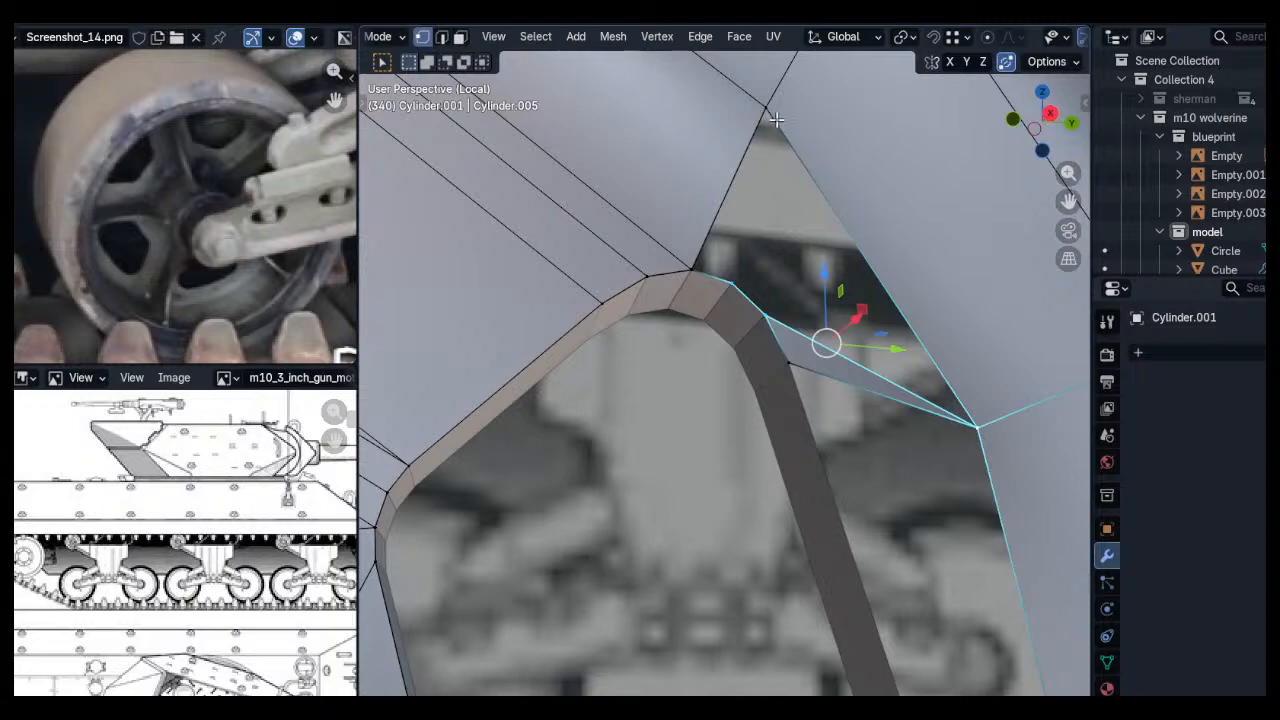
pyautogui.keyDown('shift'); pyautogui.click(771, 121); pyautogui.keyUp('shift')
pyautogui.press('f')
pyautogui.hotkey('alt', 'a')
# Fill the remaining triangle between the upper-right opening's top corner and the upper rim vertex
pyautogui.click(738, 280)
pyautogui.keyDown('shift'); pyautogui.click(686, 262); pyautogui.keyUp('shift')
pyautogui.keyDown('shift'); pyautogui.click(772, 148); pyautogui.keyUp('shift')
pyautogui.press('f')
pyautogui.hotkey('alt', 'a')
# Extend the upper-right opening's edge down its outer side and around the lower corner with extruded vertices
pyautogui.scroll(-5, 846, 349)
pyautogui.keyDown('shift'); pyautogui.moveTo(855, 375); pyautogui.dragTo(842, 303, button='middle'); pyautogui.keyUp('shift')
pyautogui.press('2')
pyautogui.click(866, 337)
pyautogui.scroll(2, 837, 297)
pyautogui.press('1')
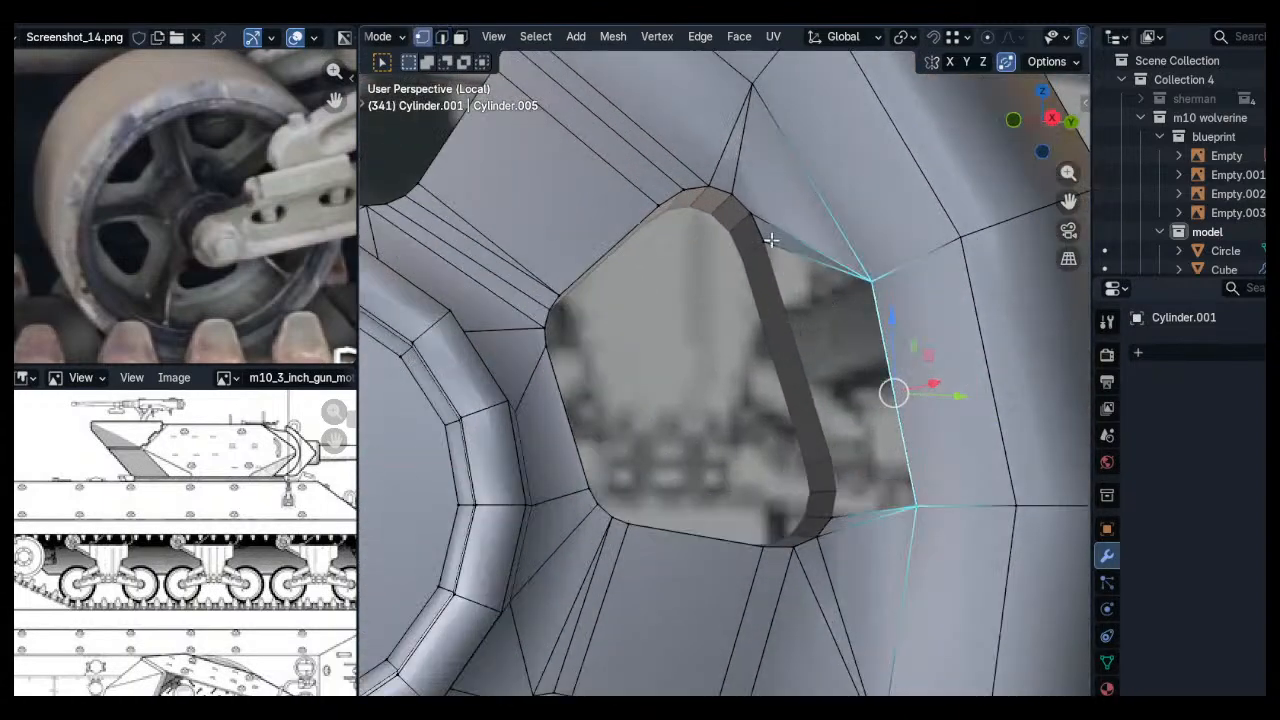
pyautogui.click(774, 246)
pyautogui.moveTo(778, 255); pyautogui.dragTo(808, 320, button='middle')
pyautogui.press('g')
pyautogui.click(832, 459)
pyautogui.press('e')
pyautogui.click(835, 488)
pyautogui.press('e')
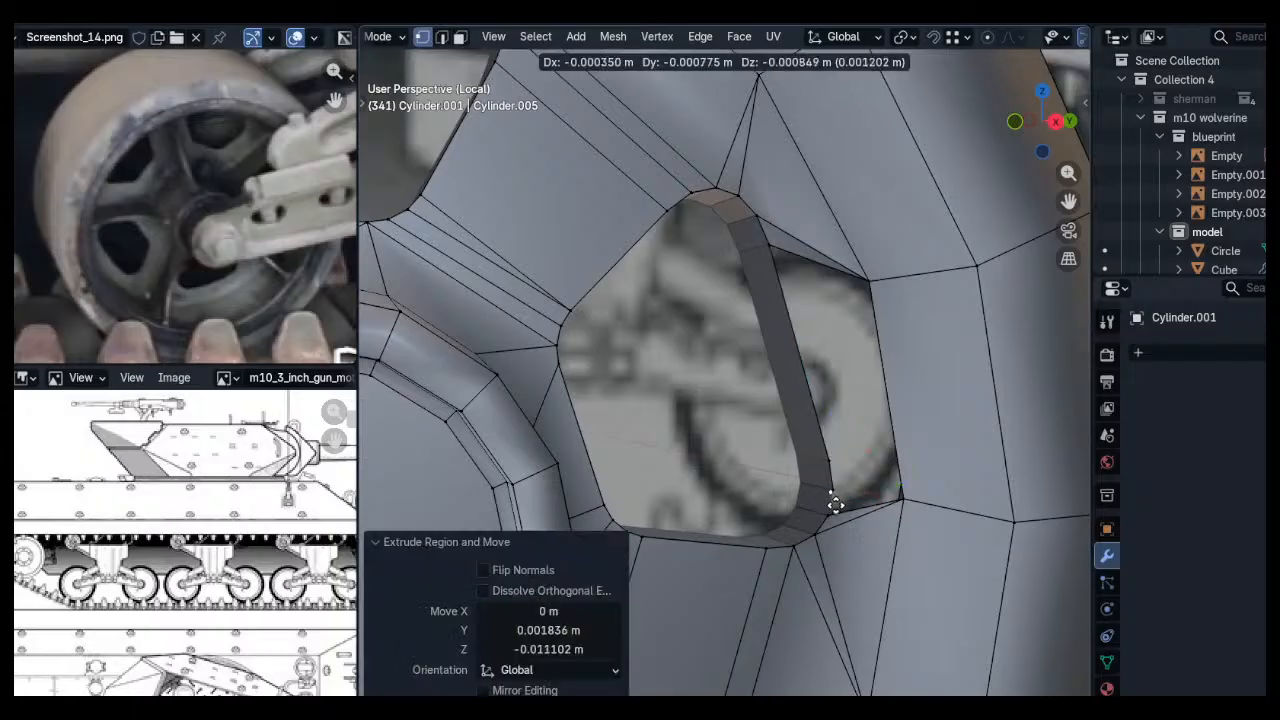
pyautogui.click(831, 514)
# Fill two triangular faces between the upper-right opening's lower outer corner and the adjacent rim vertex
pyautogui.keyDown('shift'); pyautogui.click(836, 490); pyautogui.keyUp('shift')
pyautogui.keyDown('shift'); pyautogui.click(900, 496); pyautogui.keyUp('shift')
pyautogui.press('f')
pyautogui.hotkey('alt', 'a')
pyautogui.click(835, 459)
pyautogui.keyDown('shift'); pyautogui.click(838, 488); pyautogui.keyUp('shift')
pyautogui.keyDown('shift'); pyautogui.click(898, 492); pyautogui.keyUp('shift')
pyautogui.press('f')
pyautogui.hotkey('alt', 'a')
# Fill the long four-sided face between the upper-right opening's outer side and the rim
pyautogui.click(871, 278)
pyautogui.keyDown('shift'); pyautogui.click(770, 245); pyautogui.keyUp('shift')
pyautogui.keyDown('shift'); pyautogui.click(832, 459); pyautogui.keyUp('shift')
pyautogui.keyDown('shift'); pyautogui.click(900, 496); pyautogui.keyUp('shift')
pyautogui.press('f')
pyautogui.hotkey('alt', 'a')
# Apply Shade Smooth to the completed wheel face in Object Mode and frame the whole wheel
pyautogui.press('Tab')
pyautogui.rightClick(815, 271)
pyautogui.click(812, 272)
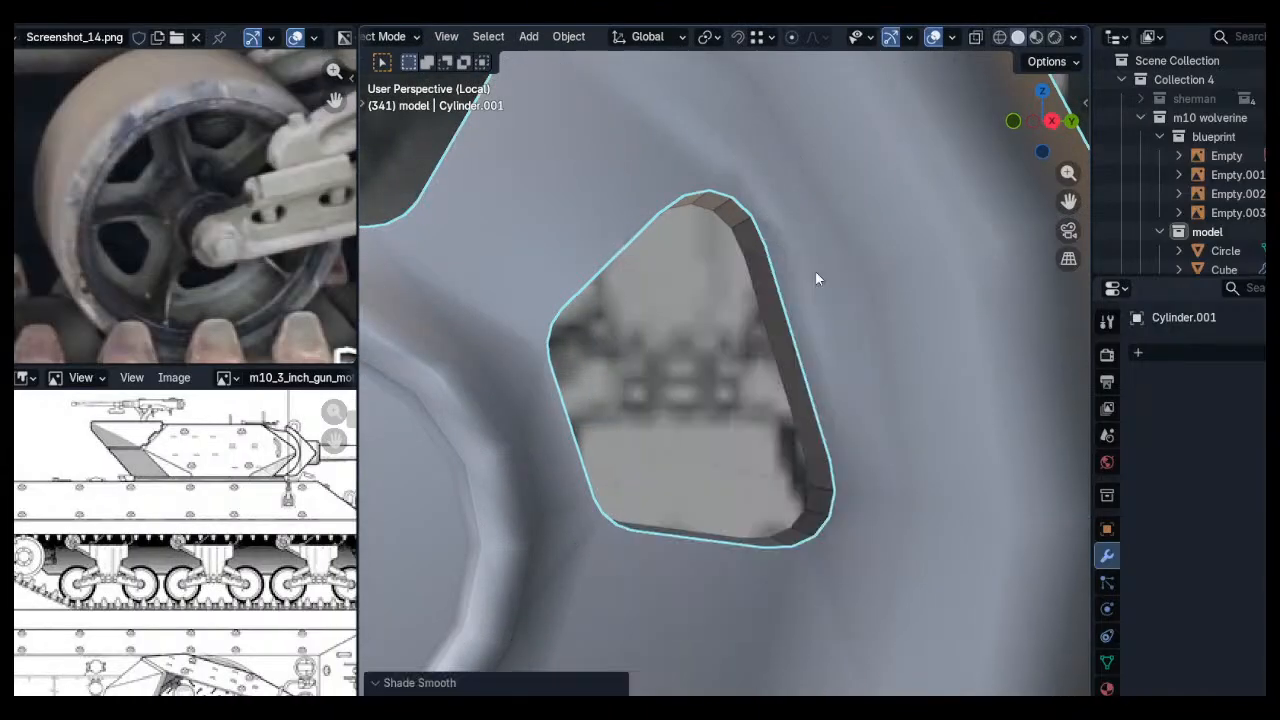
pyautogui.press('KP_Decimal')
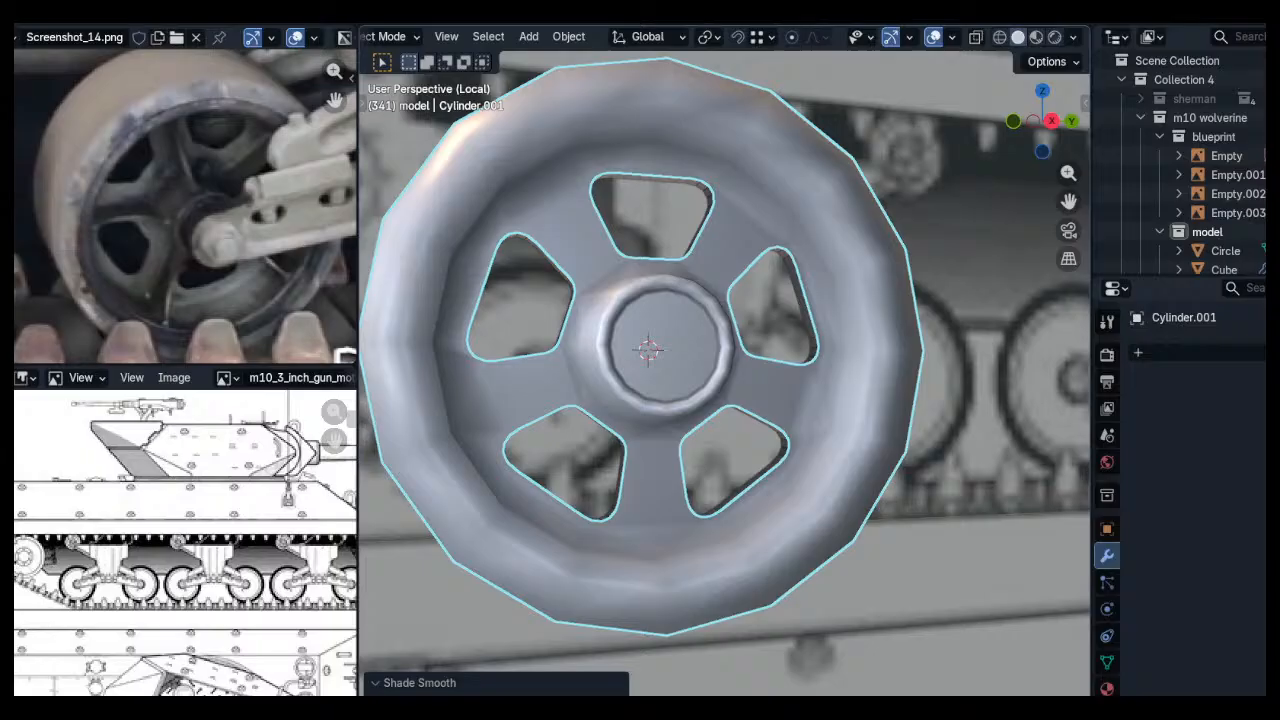
# Examine the wheel's hub, spokes and rim mesh from several angles and compare them with the reference photo
pyautogui.moveTo(671, 327); pyautogui.dragTo(631, 382, button='middle')
pyautogui.moveTo(703, 298); pyautogui.dragTo(656, 249, button='middle')
pyautogui.press('Tab')
pyautogui.scroll(4, 736, 266)
pyautogui.scroll(3, 736, 266)
pyautogui.scroll(-3, 700, 250)
pyautogui.moveTo(860, 217); pyautogui.dragTo(830, 200, button='middle')
pyautogui.scroll(3, 288, 276)
pyautogui.scroll(3, 289, 284)
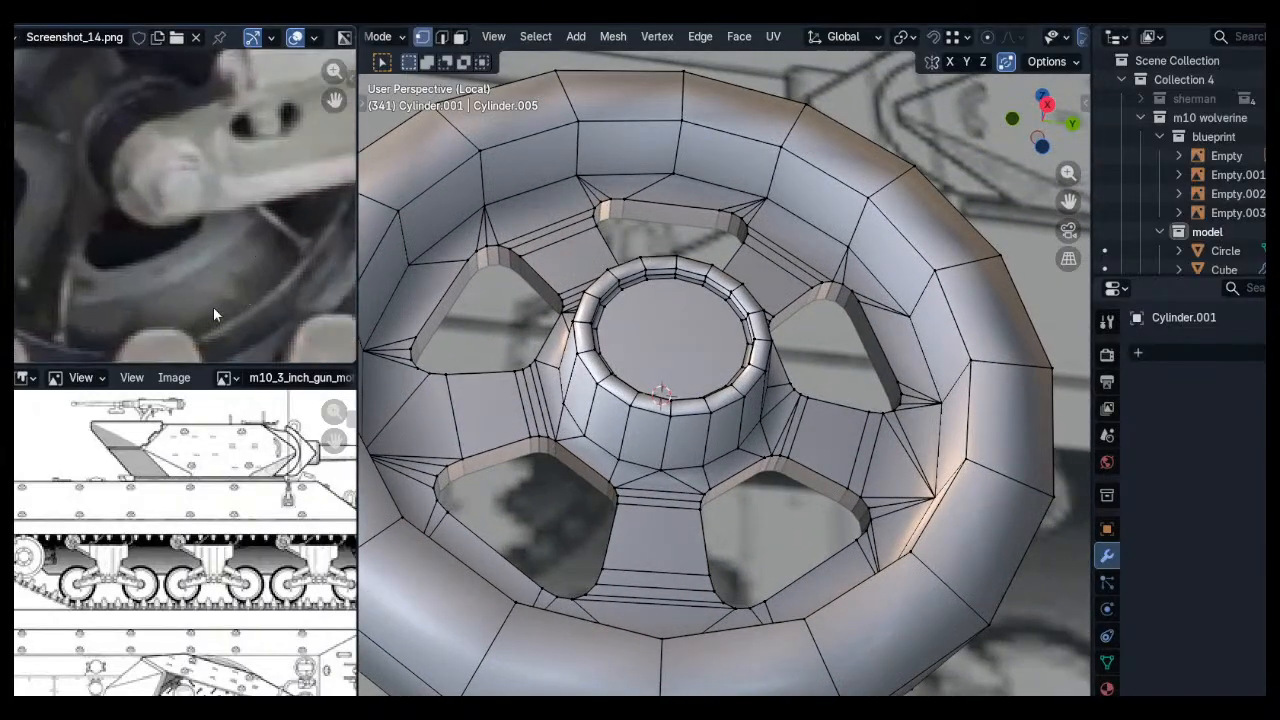
pyautogui.moveTo(790, 540); pyautogui.dragTo(759, 452, button='middle')
pyautogui.scroll(-3, 160, 300)
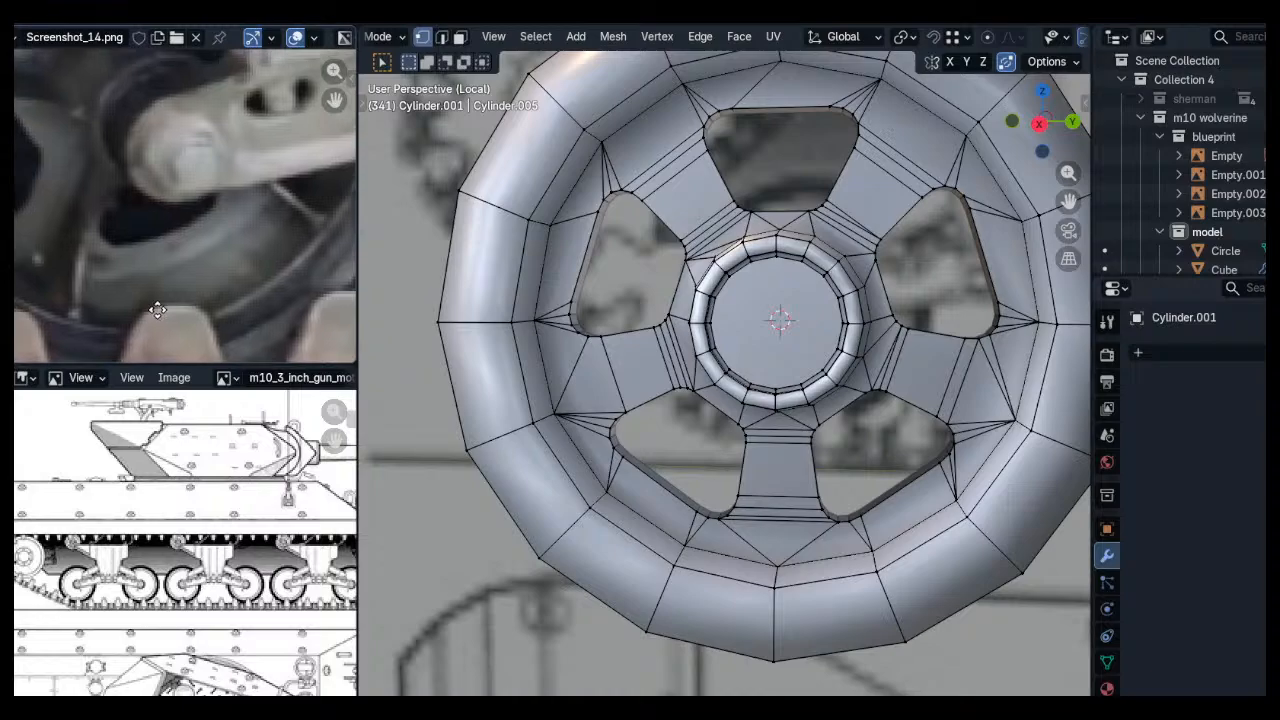
pyautogui.moveTo(700, 420); pyautogui.dragTo(635, 337, button='middle')
pyautogui.scroll(-3, 611, 345)
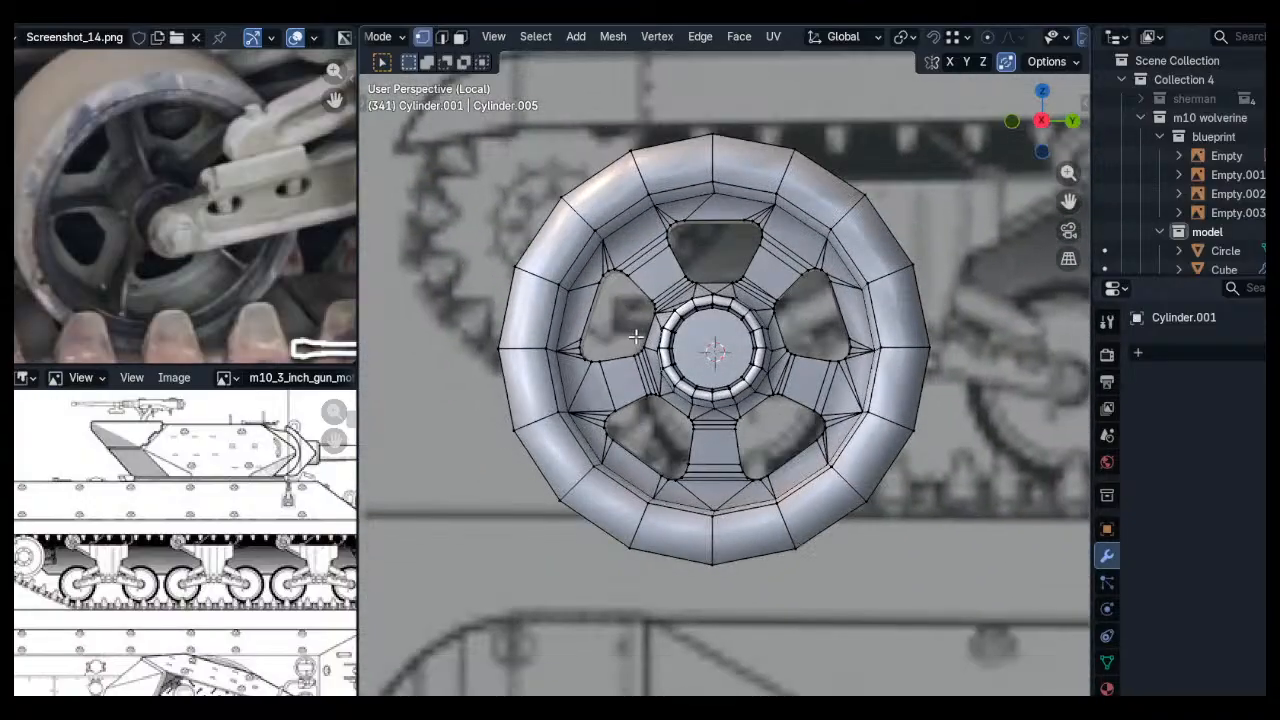
# In Object Mode, add a cube at the wheel's centre and scale its mesh down to about the hub's size
pyautogui.click(1042, 123)
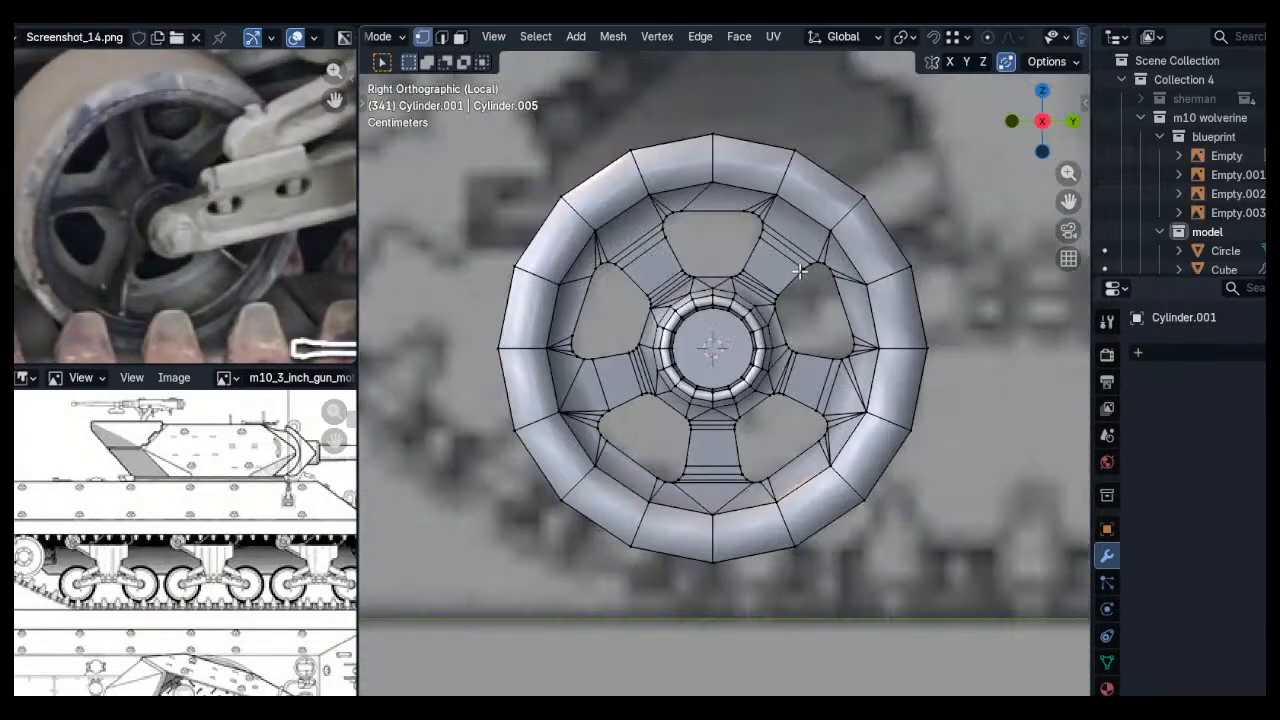
pyautogui.press('Tab')
pyautogui.hotkey('shift', 'a')
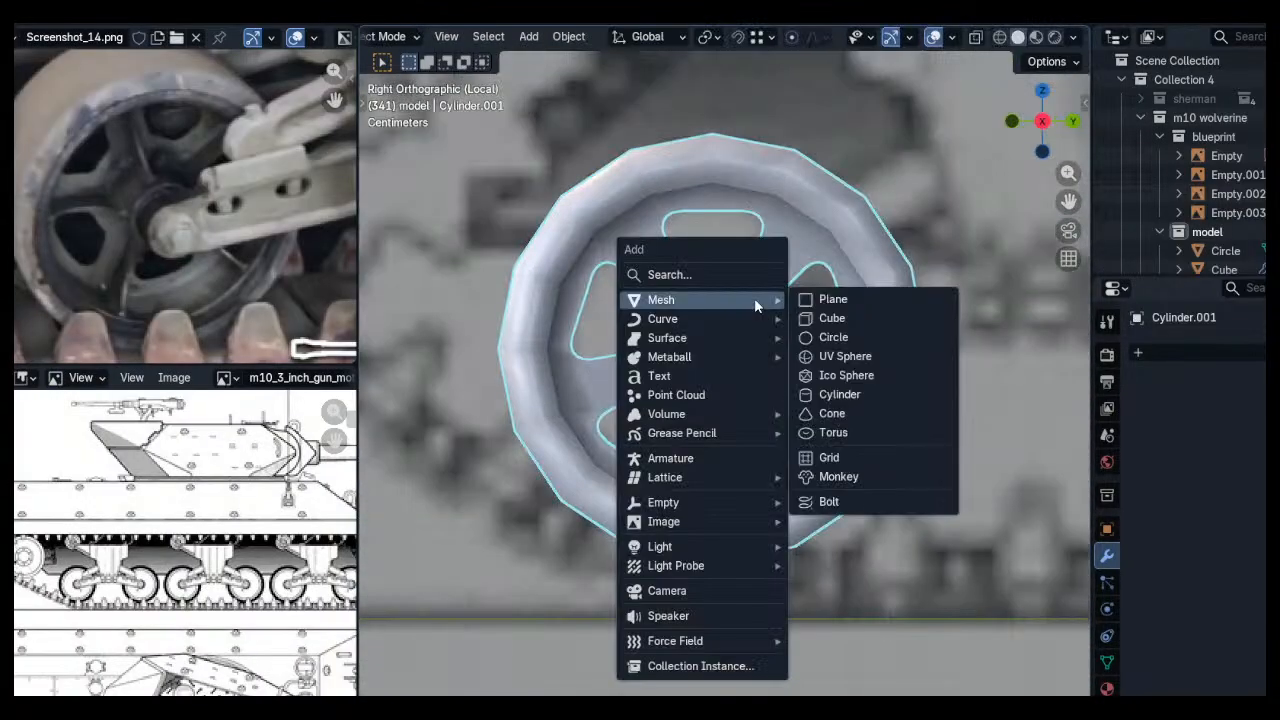
pyautogui.click(810, 317)
pyautogui.press('Tab')
pyautogui.press('s')
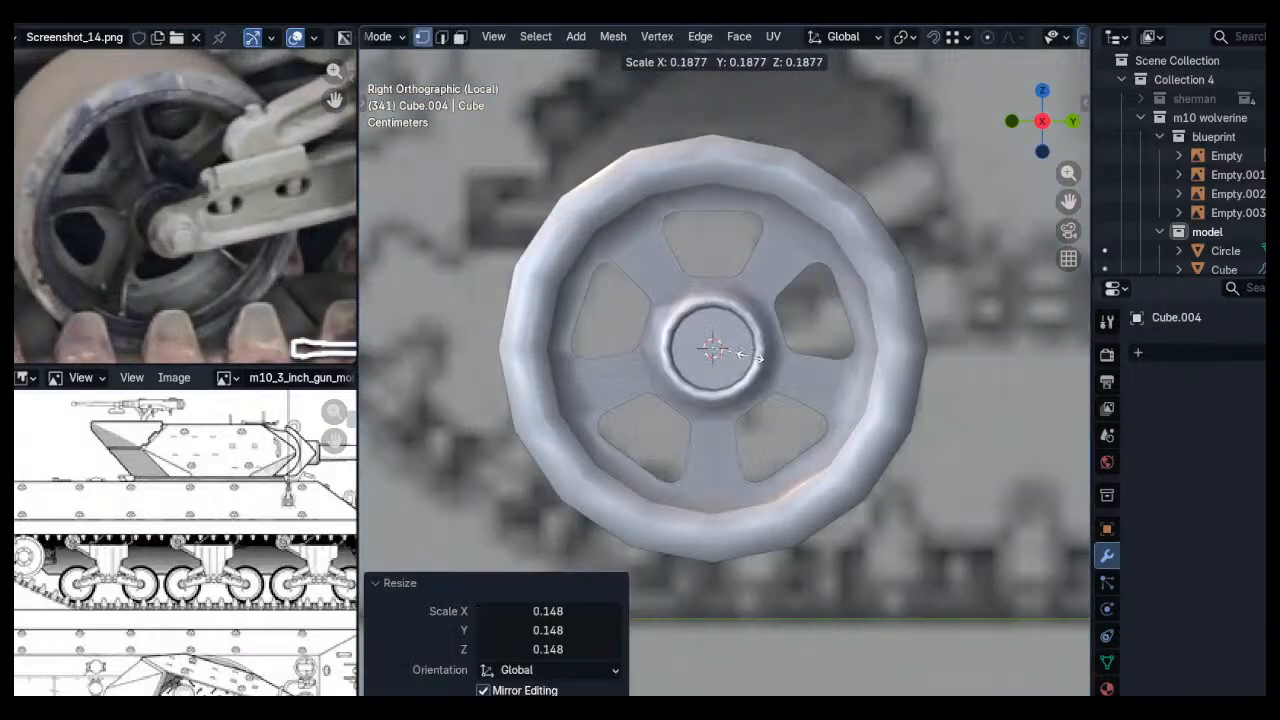
pyautogui.click(806, 372)
# Scale the cube along Y by a factor of 0.225 and turn on X-ray to see it through the wheel
pyautogui.moveTo(806, 372); pyautogui.dragTo(851, 376, button='middle')
pyautogui.press('s')
pyautogui.press('y')
pyautogui.click(735, 332)
pyautogui.hotkey('alt', 'z')
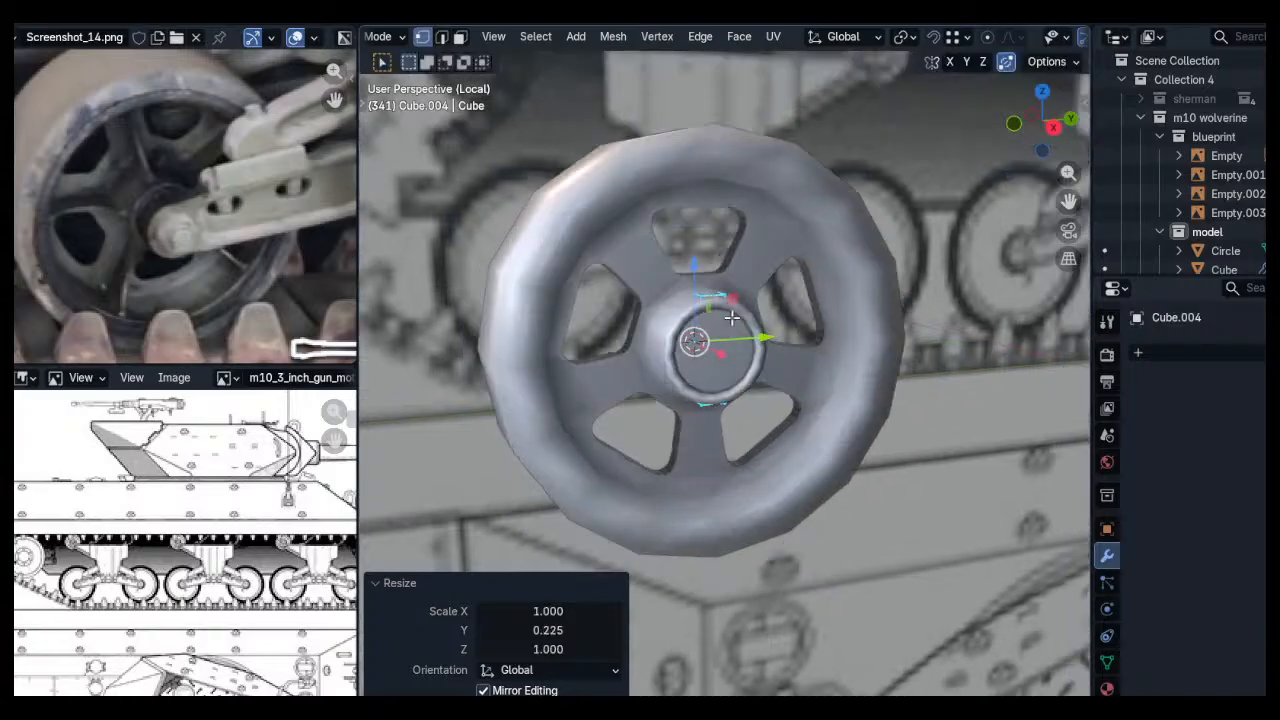
pyautogui.hotkey('alt', 'z')
pyautogui.scroll(5, 720, 410)
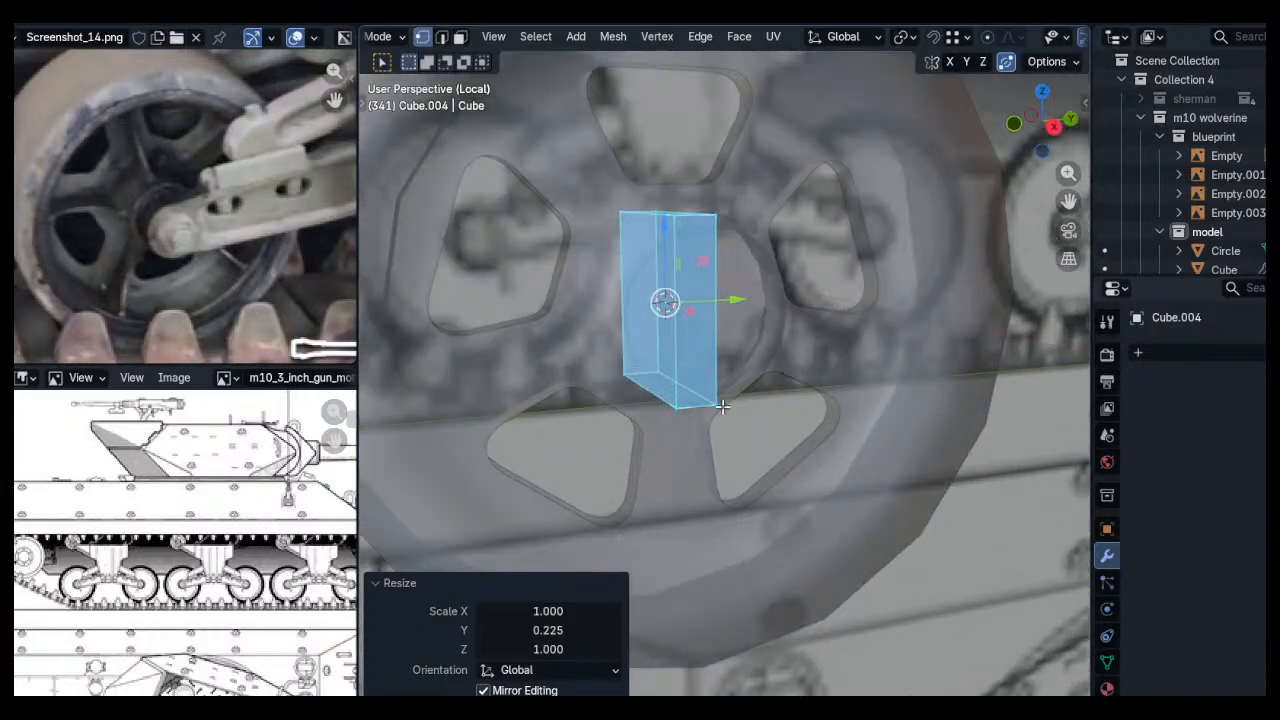
# Move the block up along Z by about 0.07 m so its lower end sits at the wheel's centre
pyautogui.moveTo(722, 406); pyautogui.dragTo(731, 362, button='middle')
pyautogui.press('g')
pyautogui.press('z')
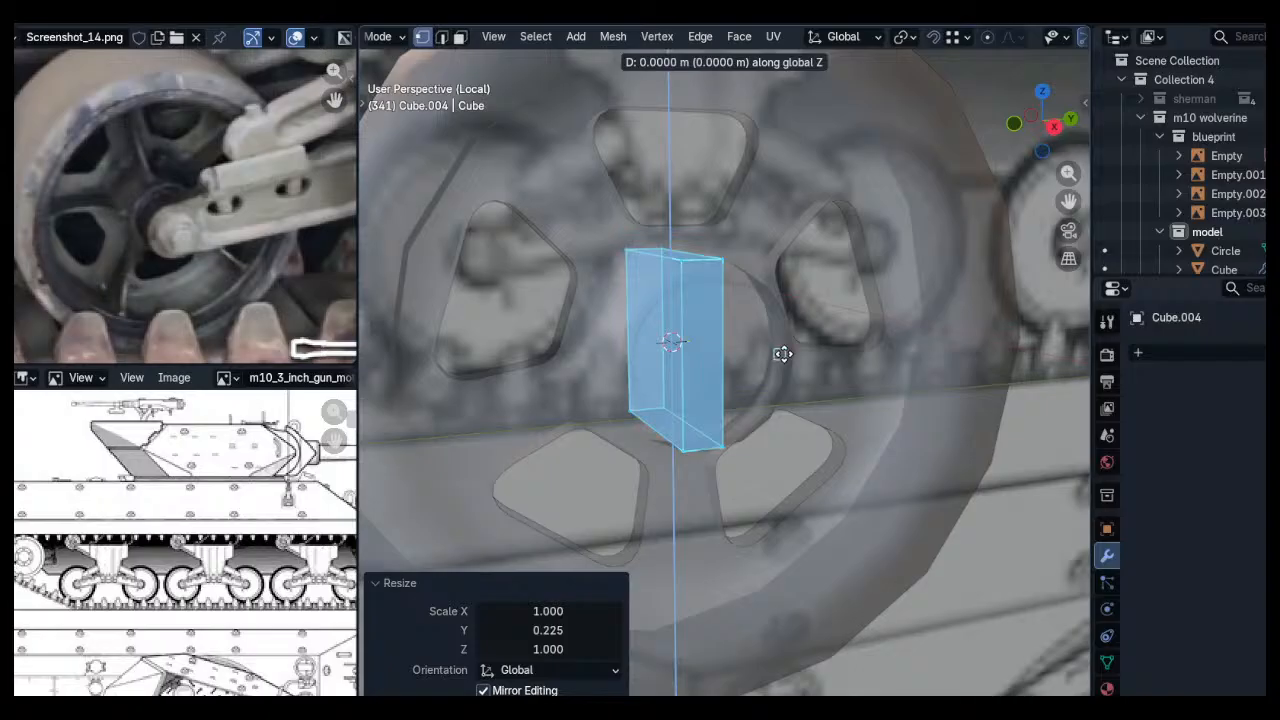
pyautogui.rightClick(797, 352)
pyautogui.press('g')
pyautogui.press('z')
pyautogui.click(799, 334)
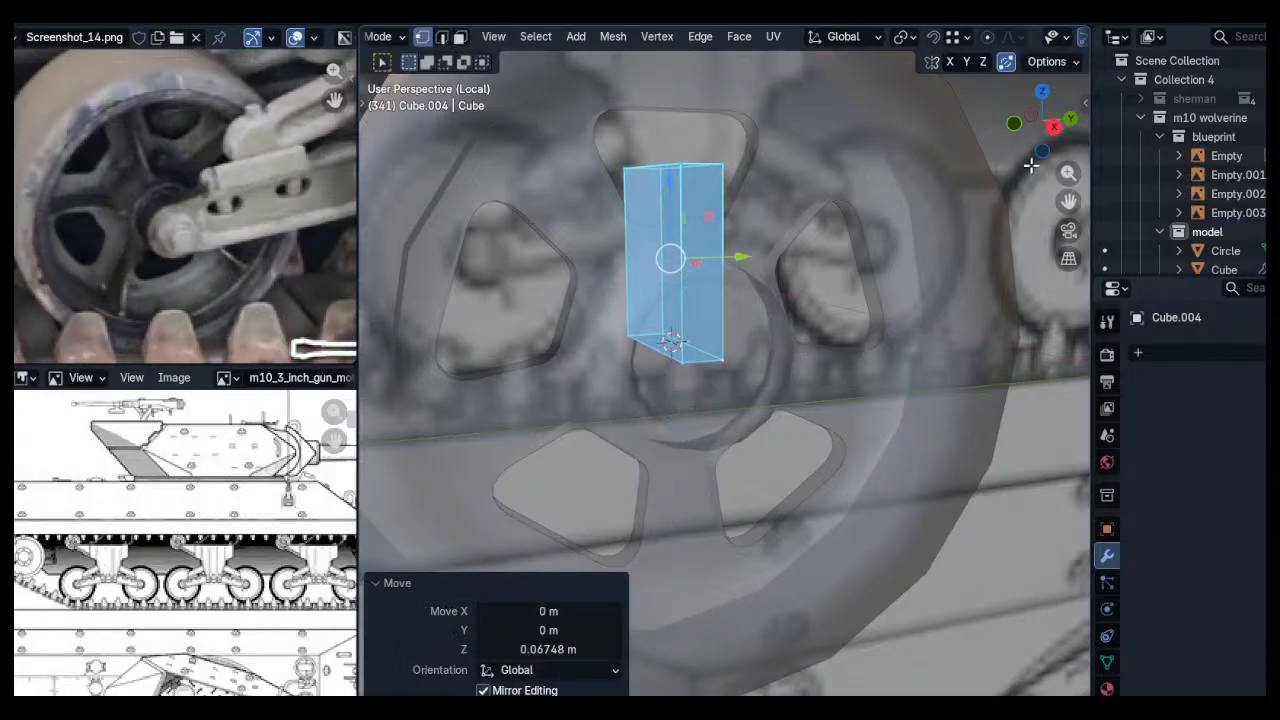
pyautogui.click(1054, 127)
pyautogui.press('g')
pyautogui.press('z')
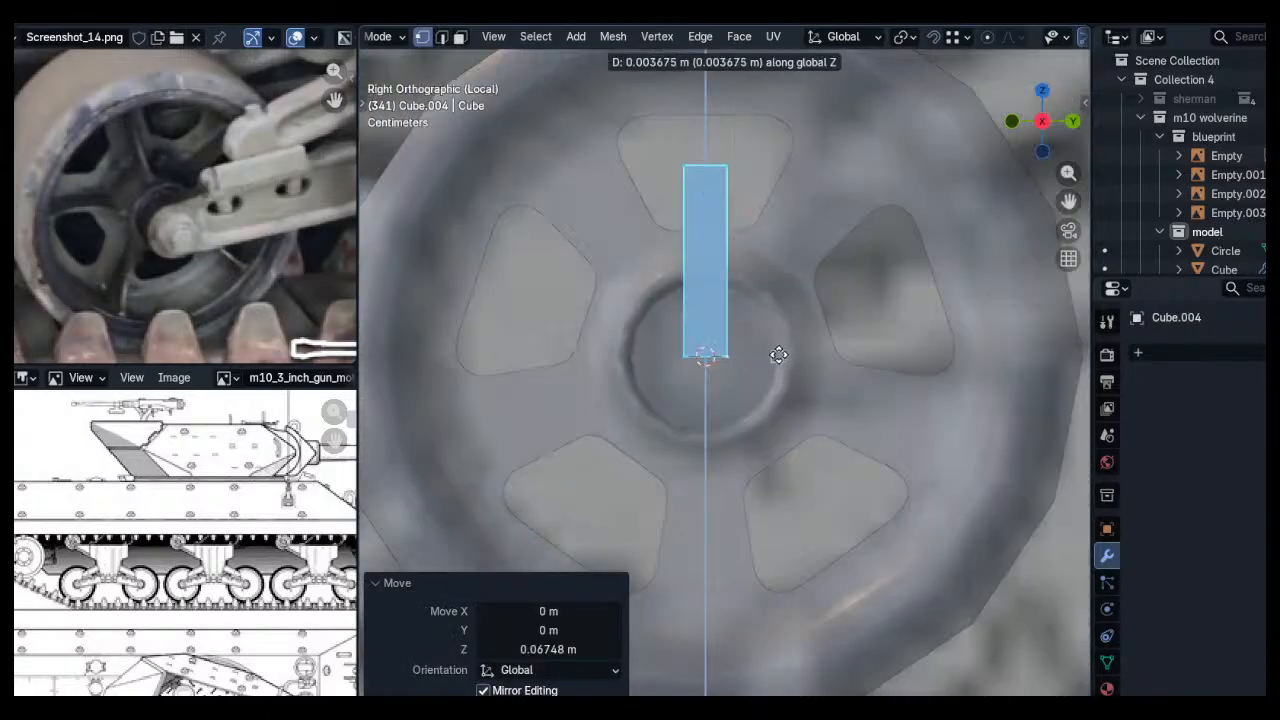
pyautogui.click(778, 354)
# Narrow the block into a thin bar by scaling it along Y to about 0.3
pyautogui.keyDown('shift'); pyautogui.moveTo(747, 208); pyautogui.dragTo(758, 279, button='middle'); pyautogui.keyUp('shift')
pyautogui.press('s')
pyautogui.press('y')
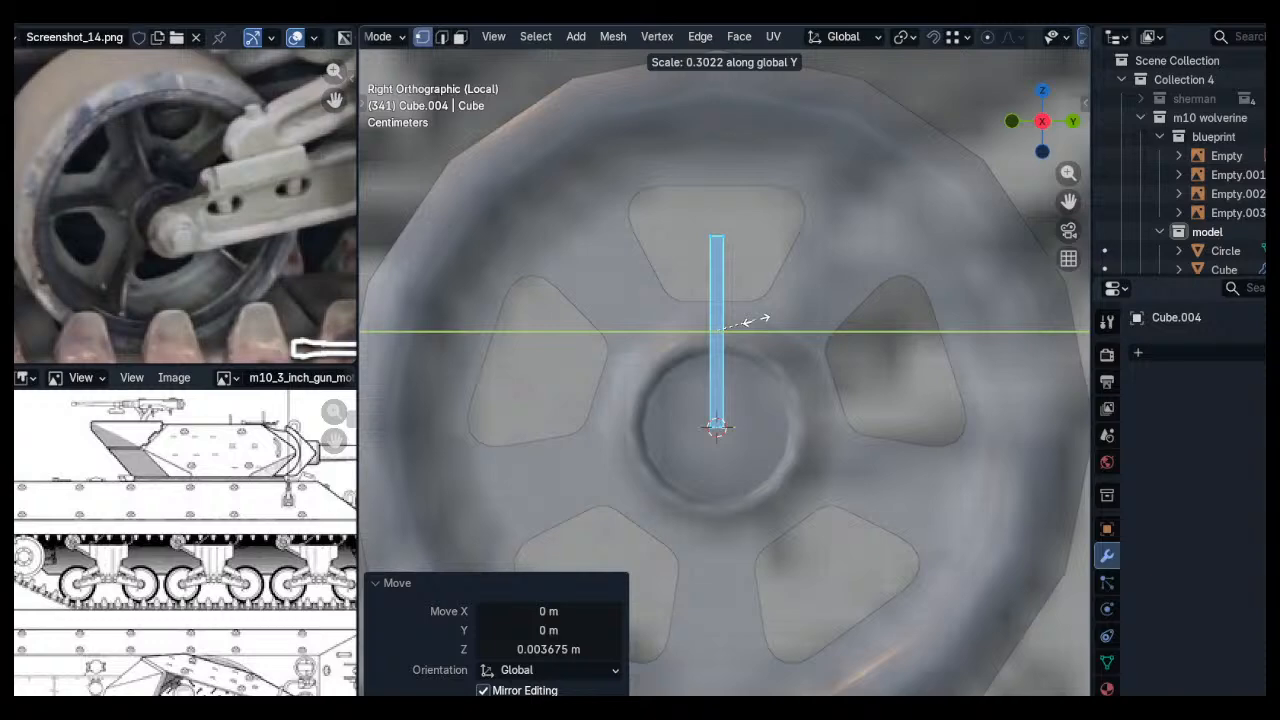
pyautogui.click(755, 321)
# Raise the bar's upper end along Z by about 0.103 m so it reaches into the wheel's rim
pyautogui.keyDown('shift'); pyautogui.moveTo(746, 238); pyautogui.dragTo(754, 263, button='middle'); pyautogui.keyUp('shift')
pyautogui.moveTo(774, 254); pyautogui.dragTo(697, 264)
pyautogui.press('g')
pyautogui.press('z')
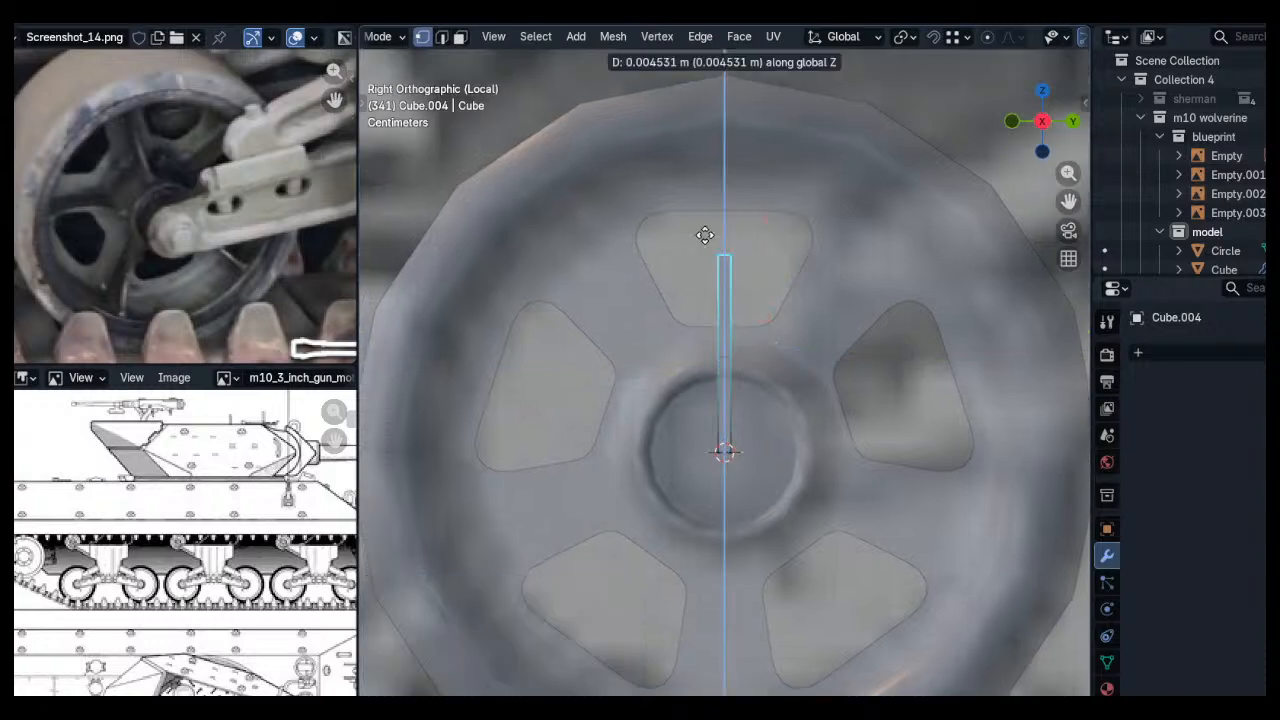
pyautogui.click(724, 118)
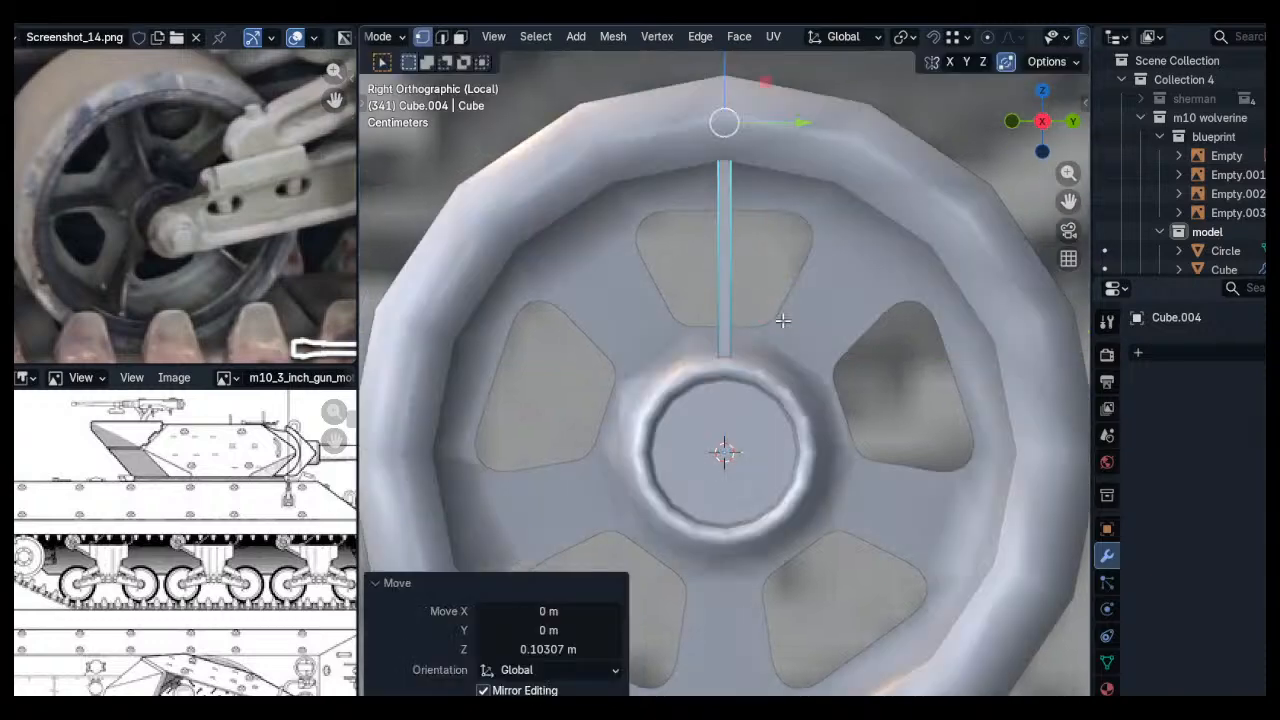
pyautogui.hotkey('ctrl', 'z')
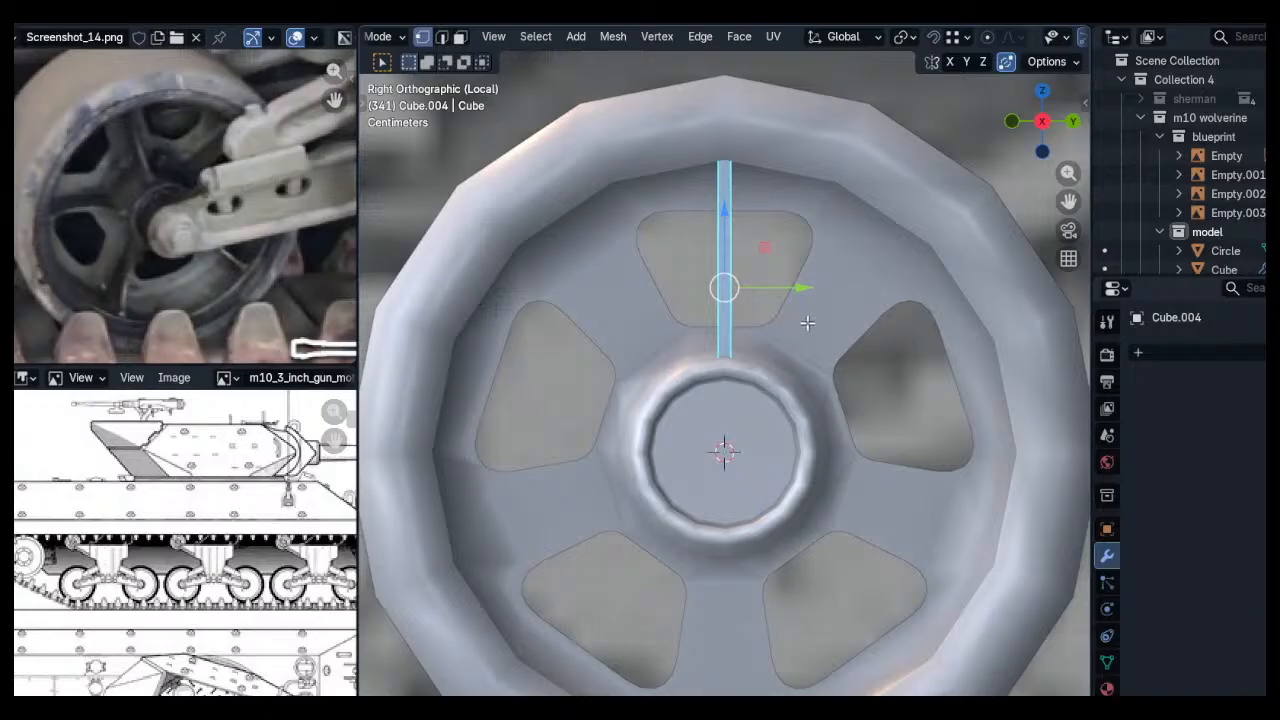
# Set the transform pivot point to the 3D cursor at the wheel's centre
pyautogui.press('Escape')
pyautogui.press('.')
pyautogui.click(952, 325)
pyautogui.write('r45')
pyautogui.press('Escape')
pyautogui.write('r45')
pyautogui.press('Escape')
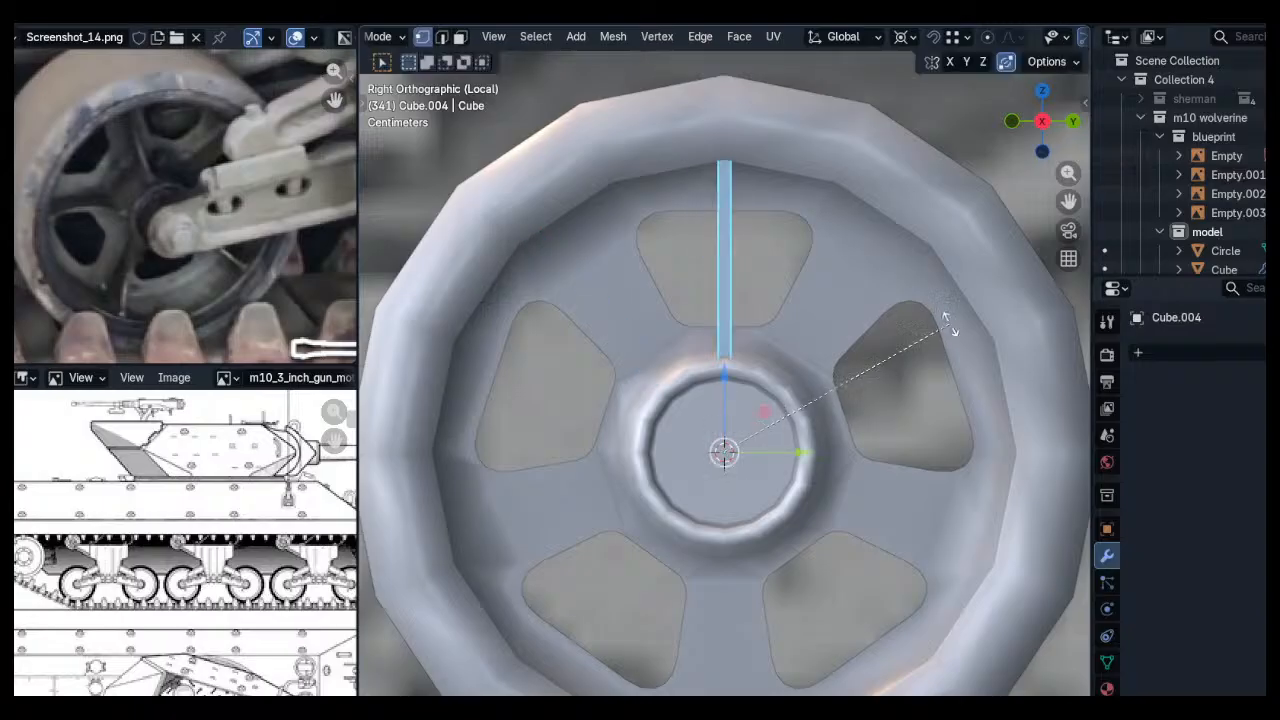
# Rotate the bar 35° about the 3D cursor so it lies along the upper-left spoke
pyautogui.write('r35')
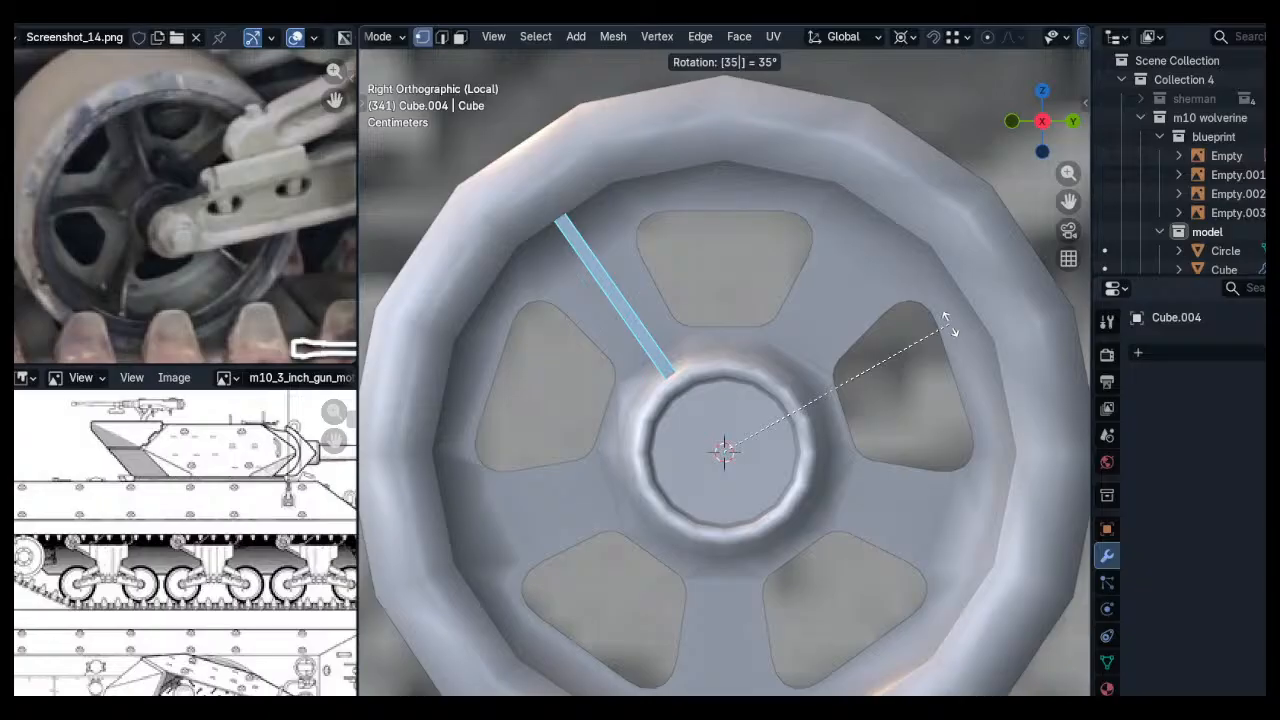
pyautogui.press('Return')
pyautogui.keyDown('shift'); pyautogui.moveTo(903, 346); pyautogui.dragTo(885, 268, button='middle'); pyautogui.keyUp('shift')
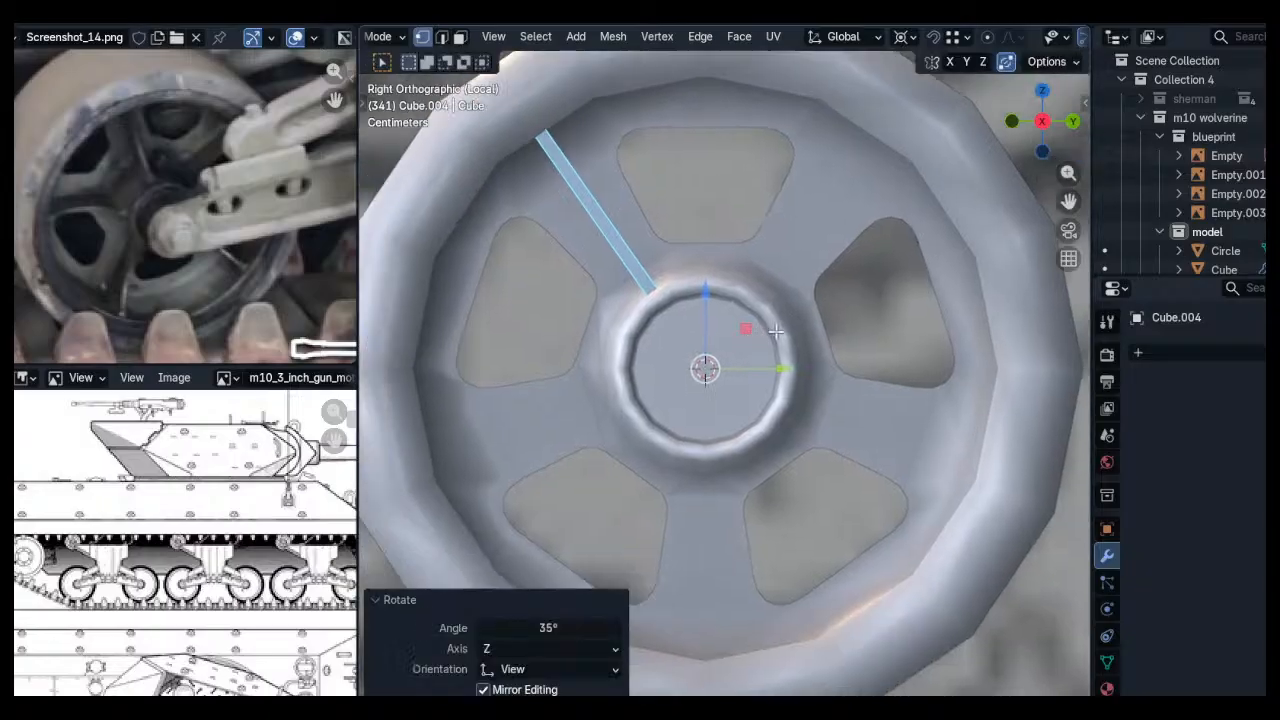
# Spin the bar around the wheel's centre in 12 steps with the Spin tool, redoing the first attempt
pyautogui.scroll(-2, 886, 300)
pyautogui.press('t')
pyautogui.click(385, 638)
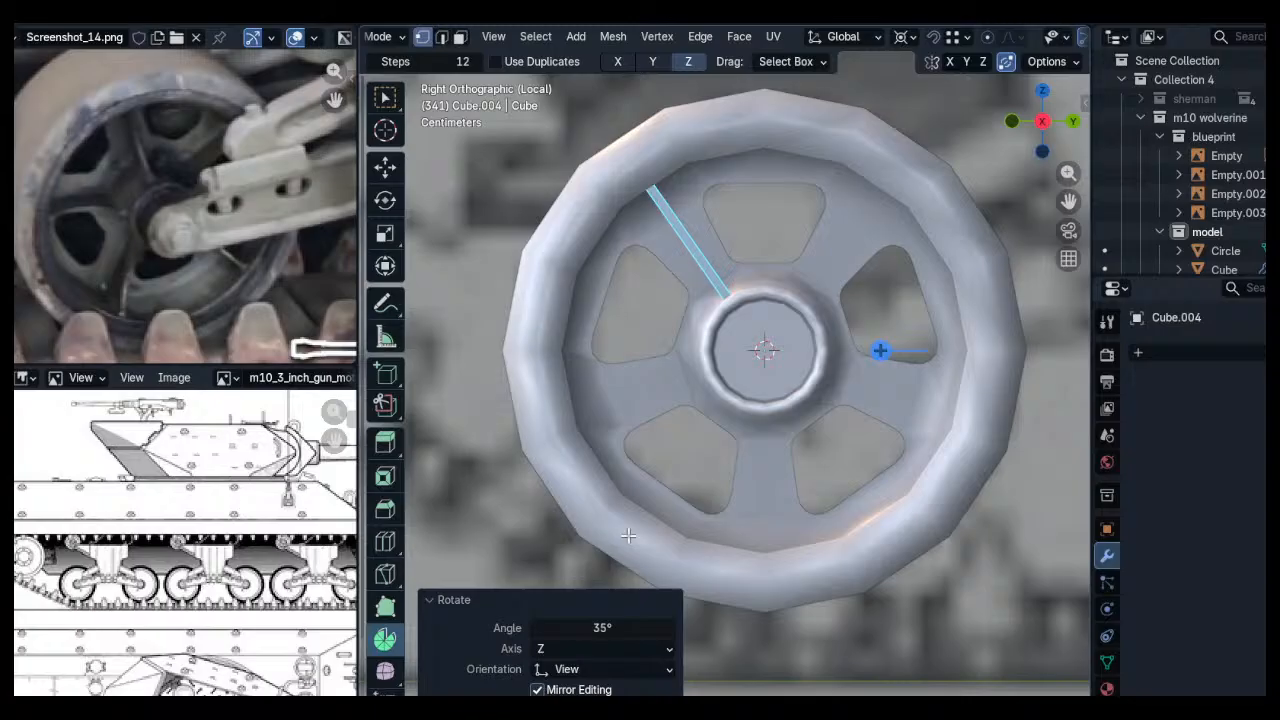
pyautogui.click(880, 350)
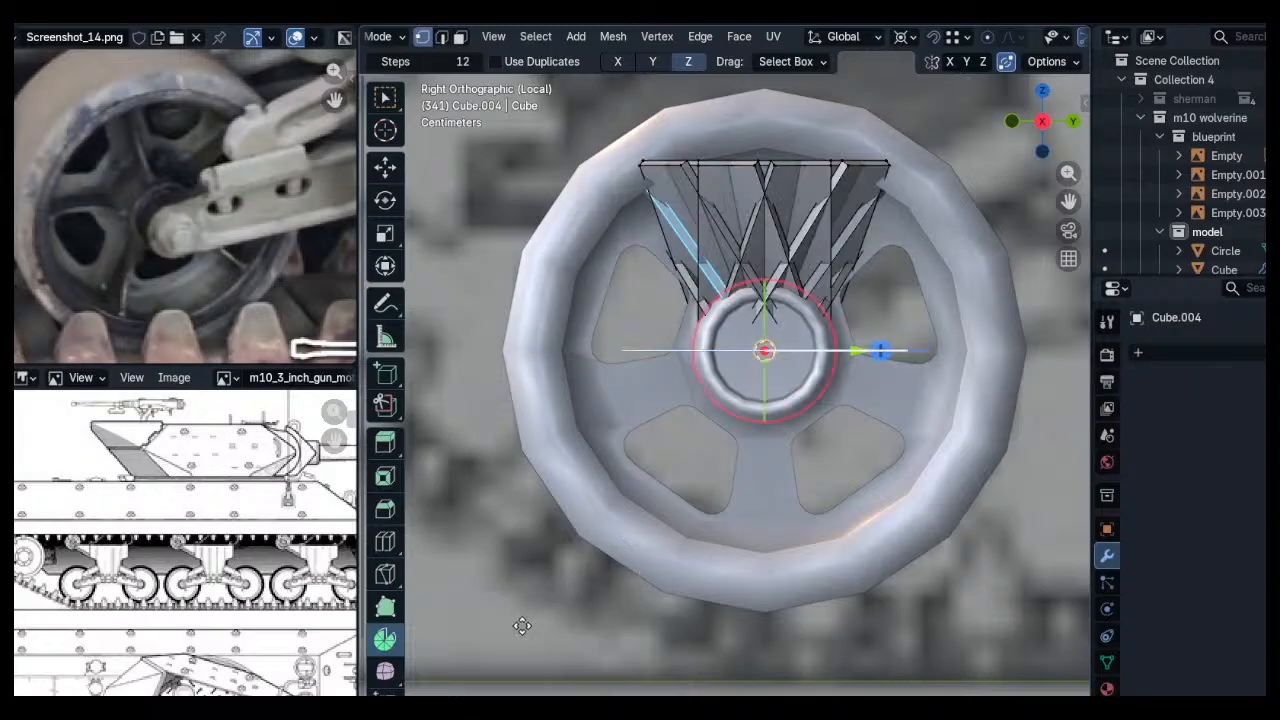
pyautogui.hotkey('ctrl', 'z')
pyautogui.click(880, 351)
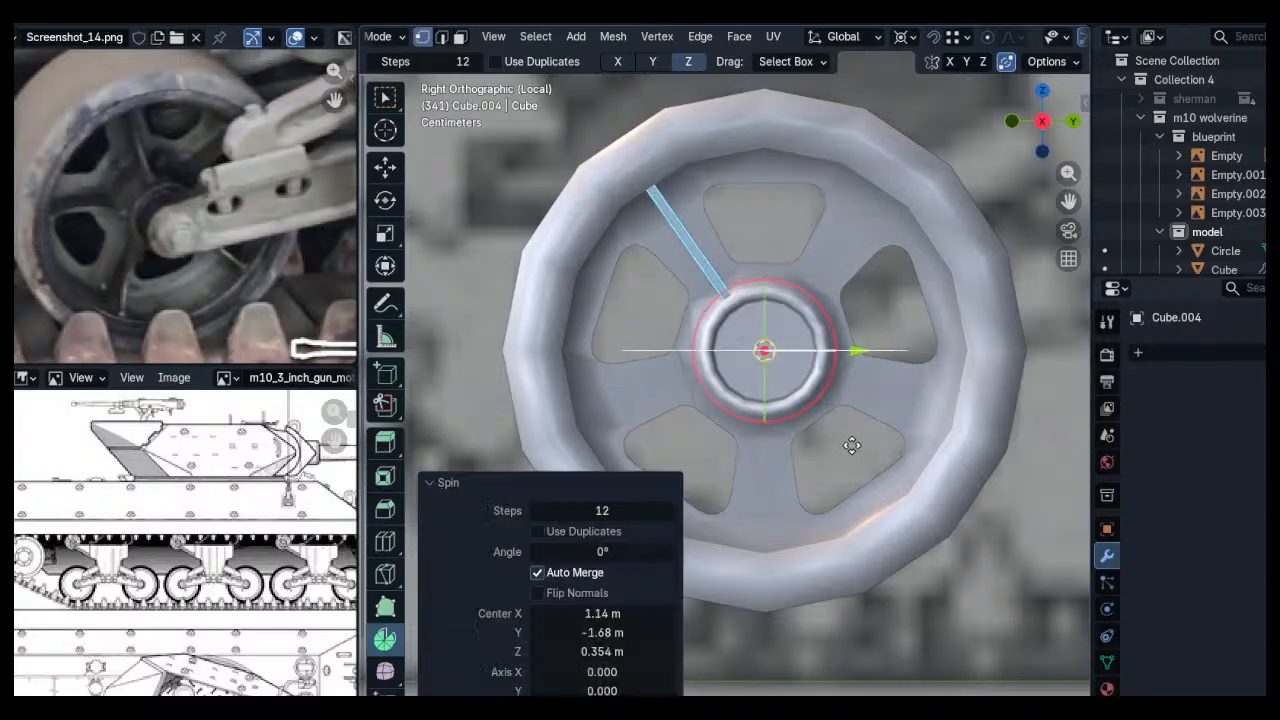
pyautogui.moveTo(880, 350); pyautogui.dragTo(860, 286)
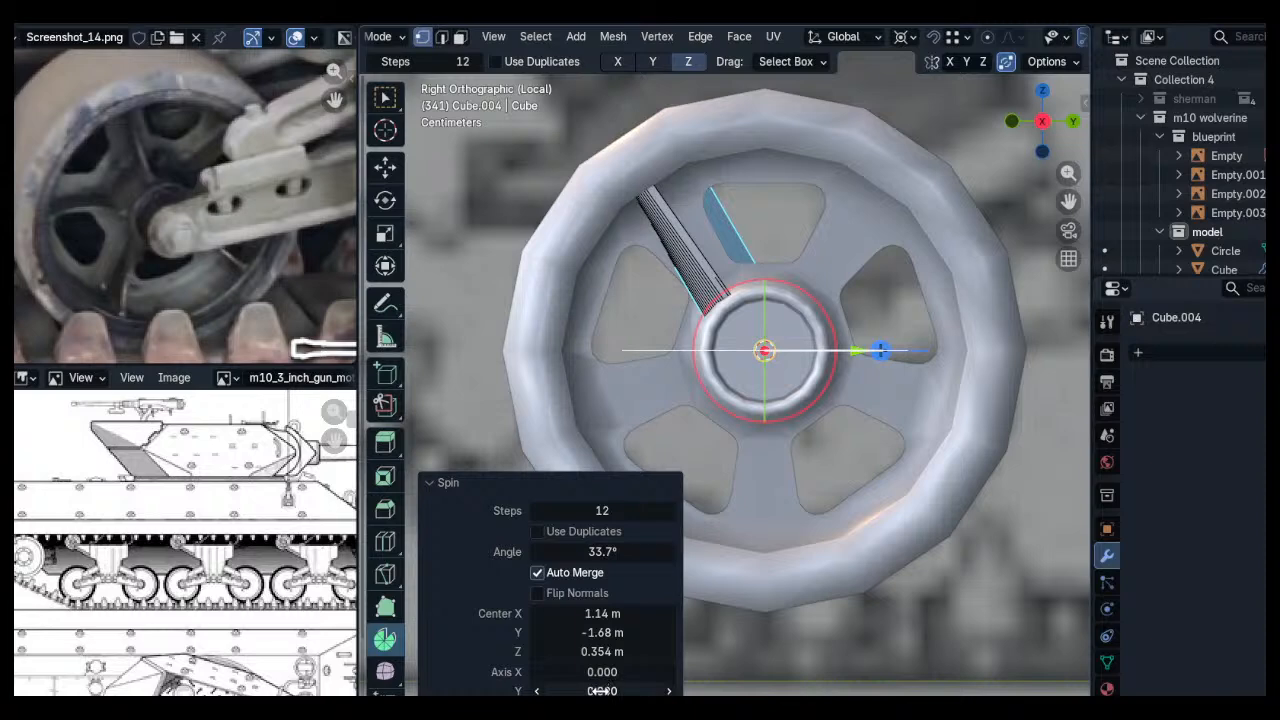
# Align the spin axis with the wheel's axle by setting axis X to 1 and axis Y to 0
pyautogui.press('Return')
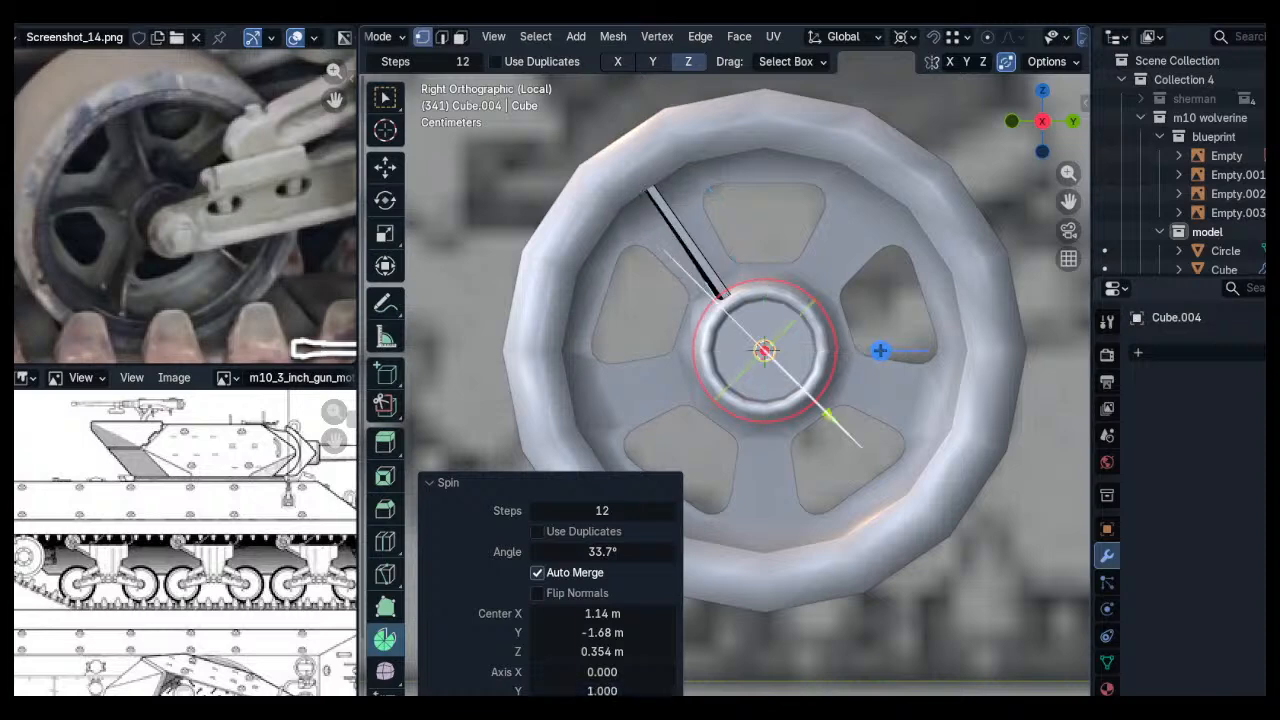
pyautogui.press('Return')
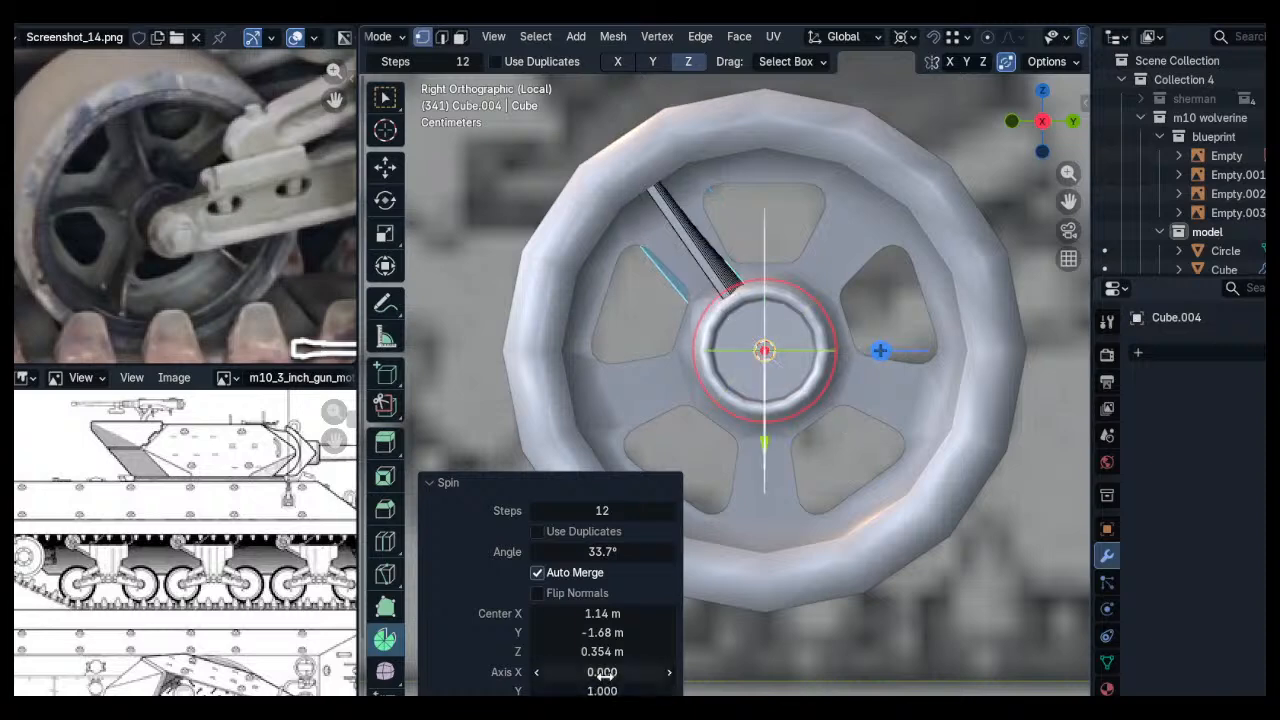
pyautogui.moveTo(600, 551); pyautogui.dragTo(673, 551)
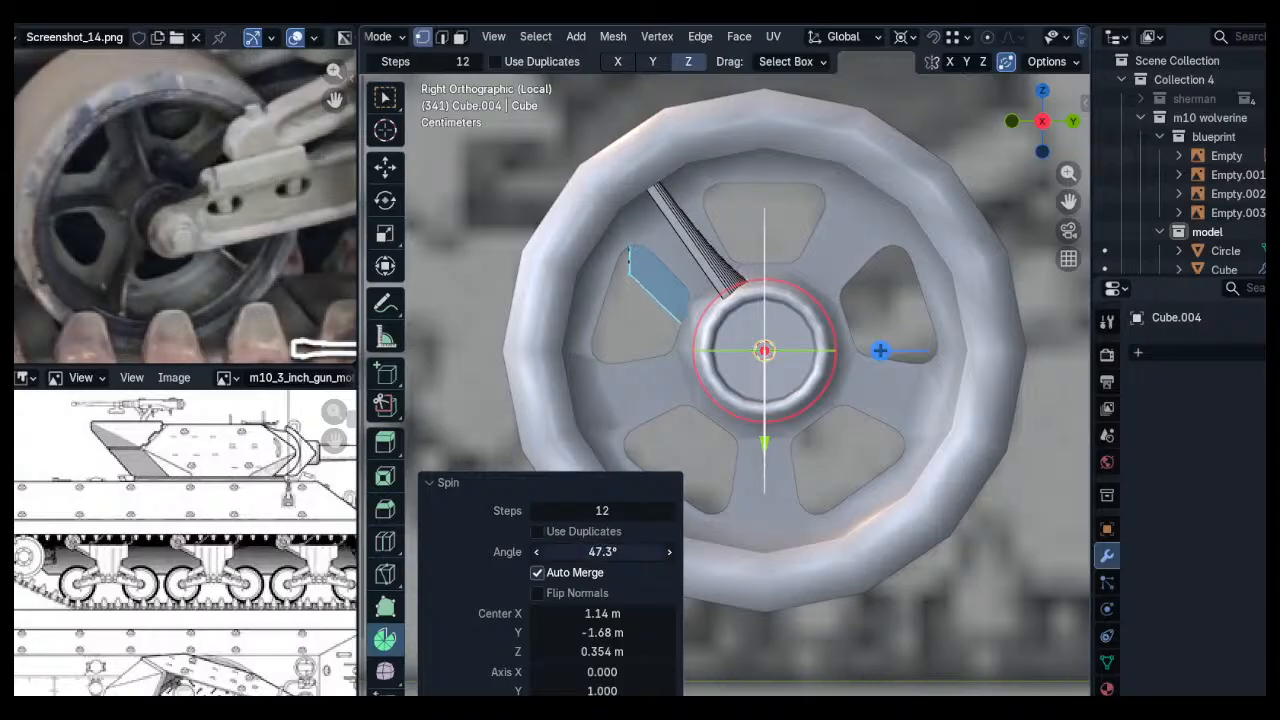
pyautogui.click(603, 671)
pyautogui.write('1')
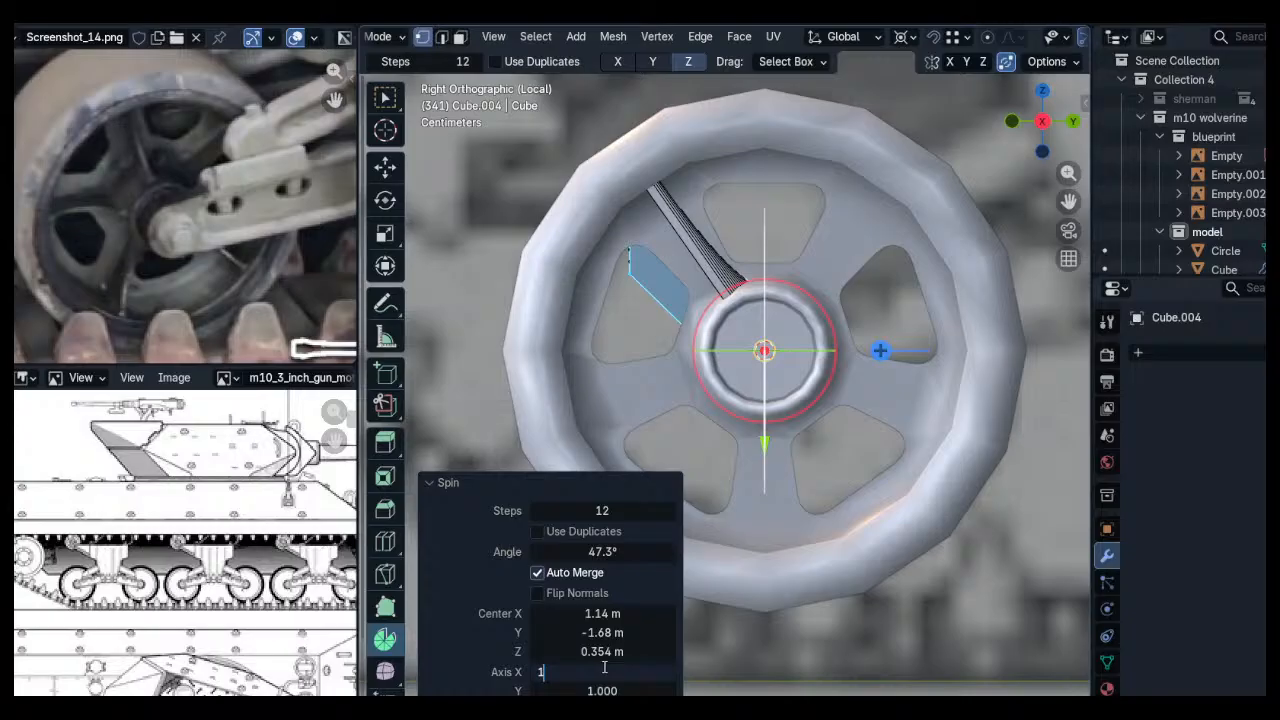
pyautogui.press('Return')
pyautogui.click(600, 690)
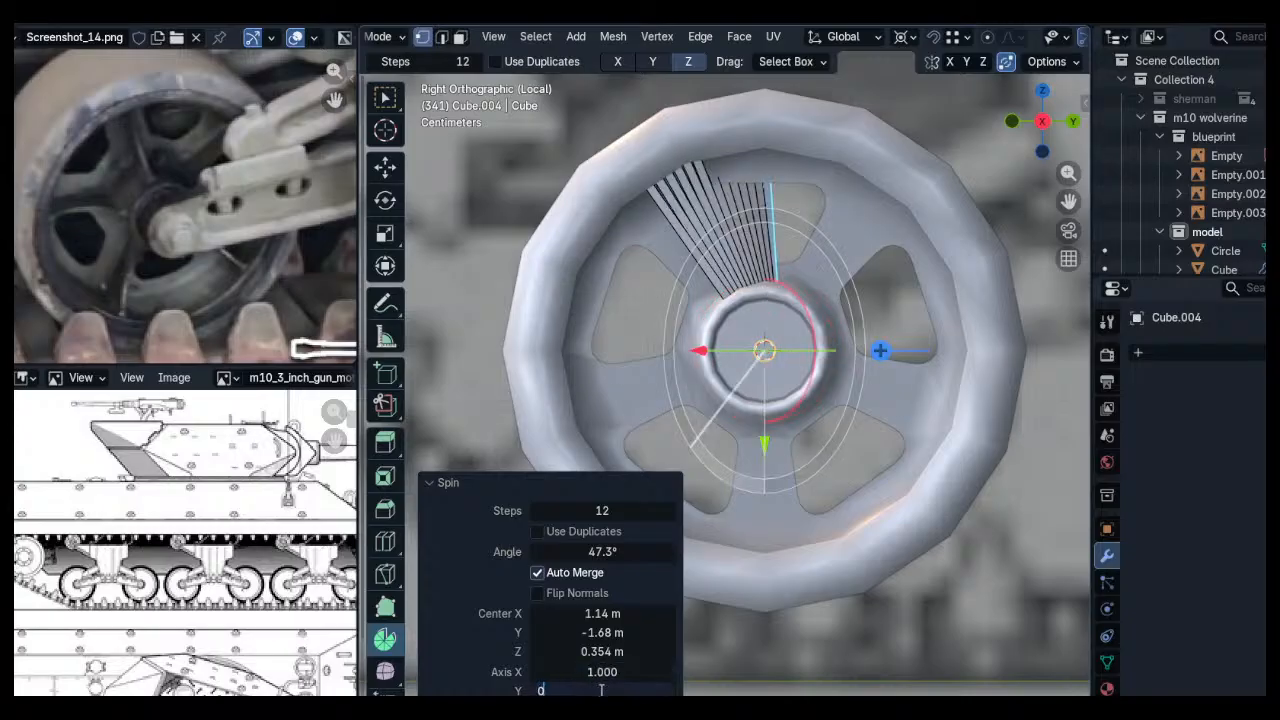
pyautogui.press('Return')
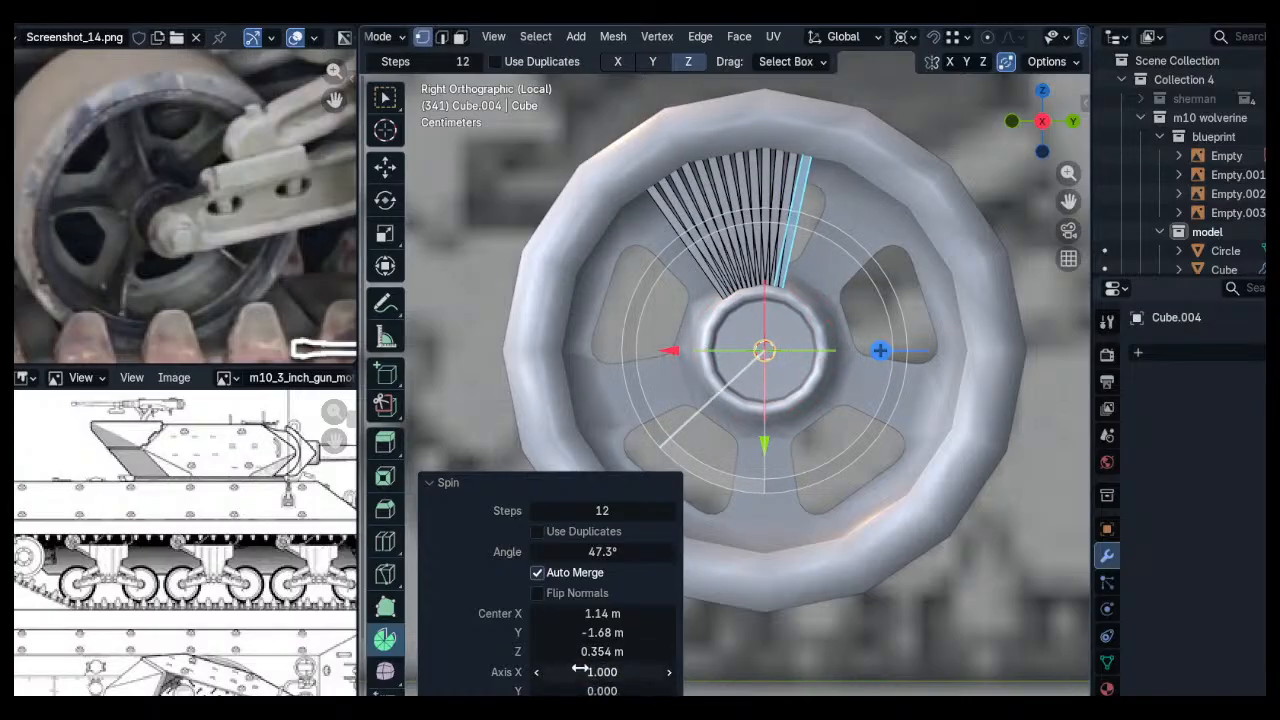
# Set the spin to 4 steps over an angle of 287° to place one bar on each spoke
pyautogui.moveTo(602, 552); pyautogui.dragTo(882, 552)
pyautogui.click(602, 510)
pyautogui.write('5')
pyautogui.press('Return')
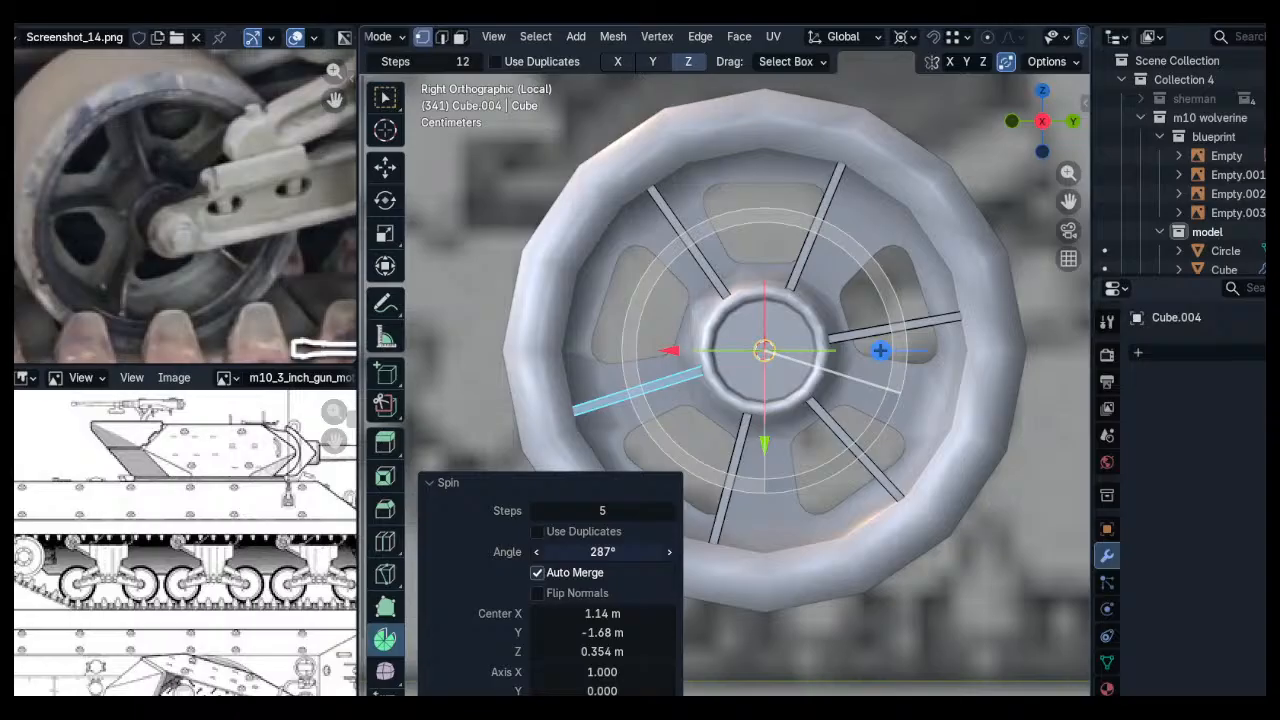
pyautogui.click(539, 505)
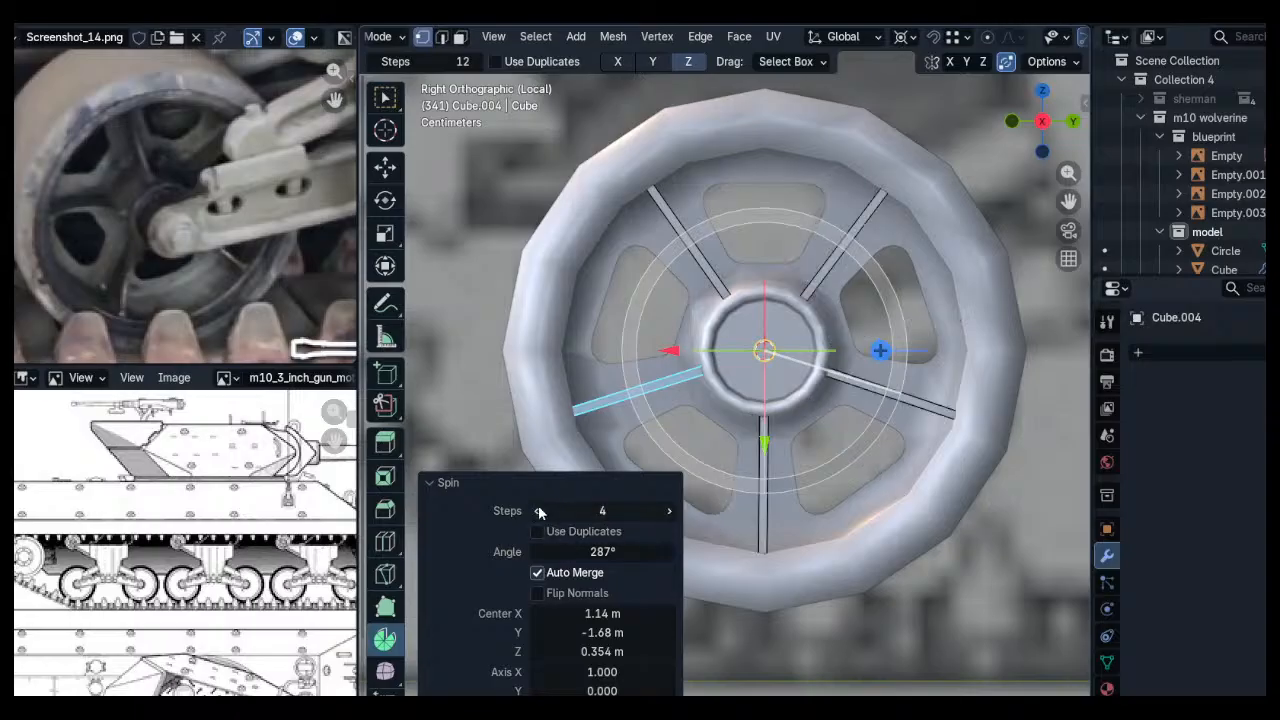
pyautogui.moveTo(602, 551); pyautogui.dragTo(608, 551)
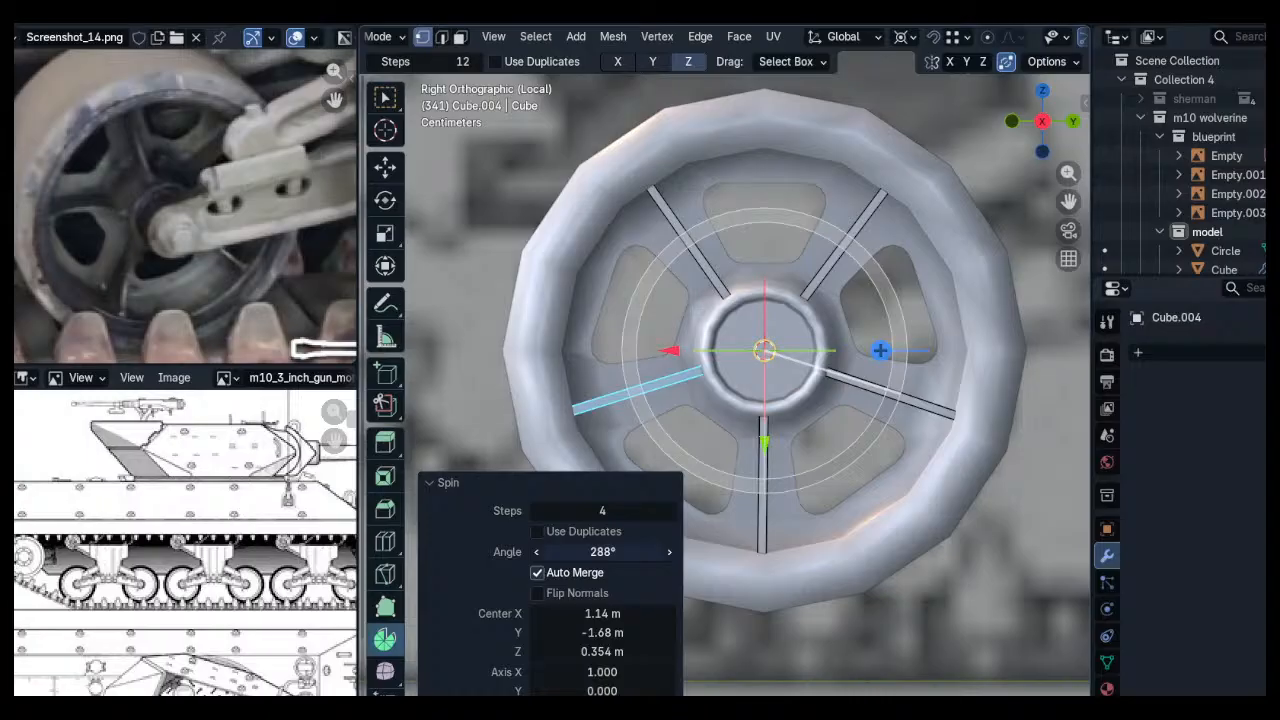
pyautogui.moveTo(602, 552); pyautogui.dragTo(595, 552)
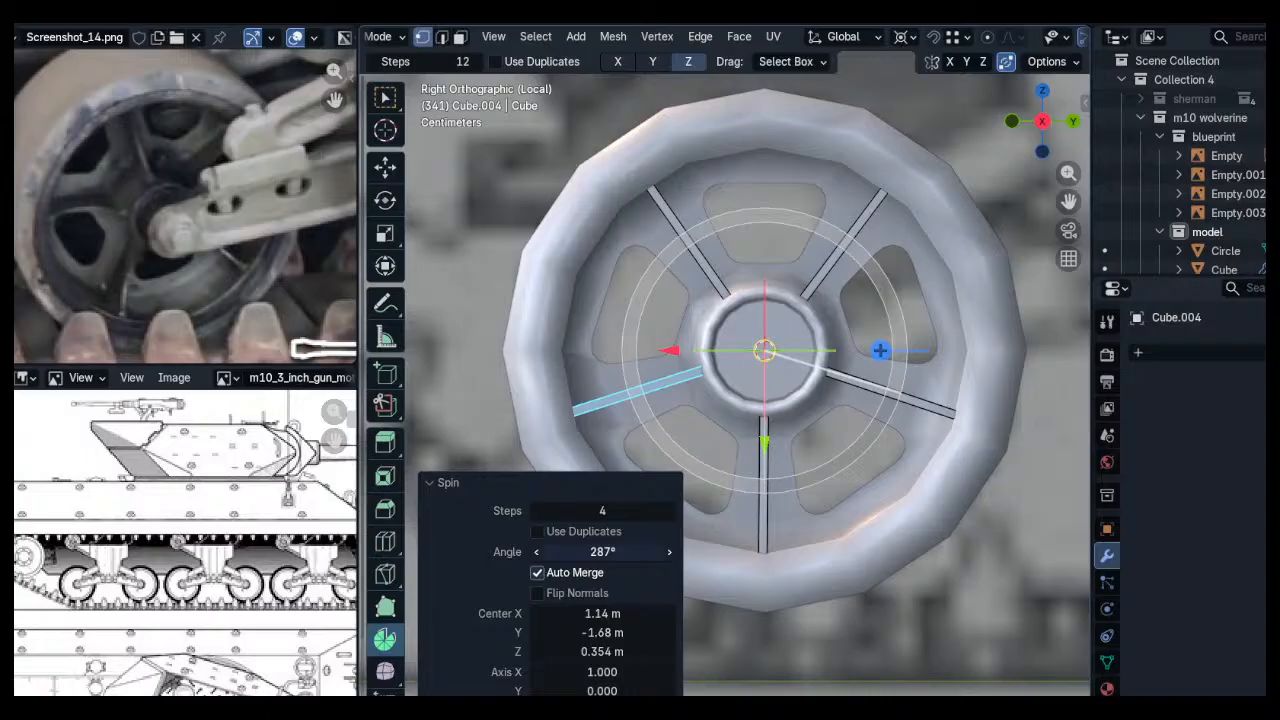
# Add one centred loop cut across each of the five spoke bars, with X-ray on
pyautogui.scroll(4, 770, 322)
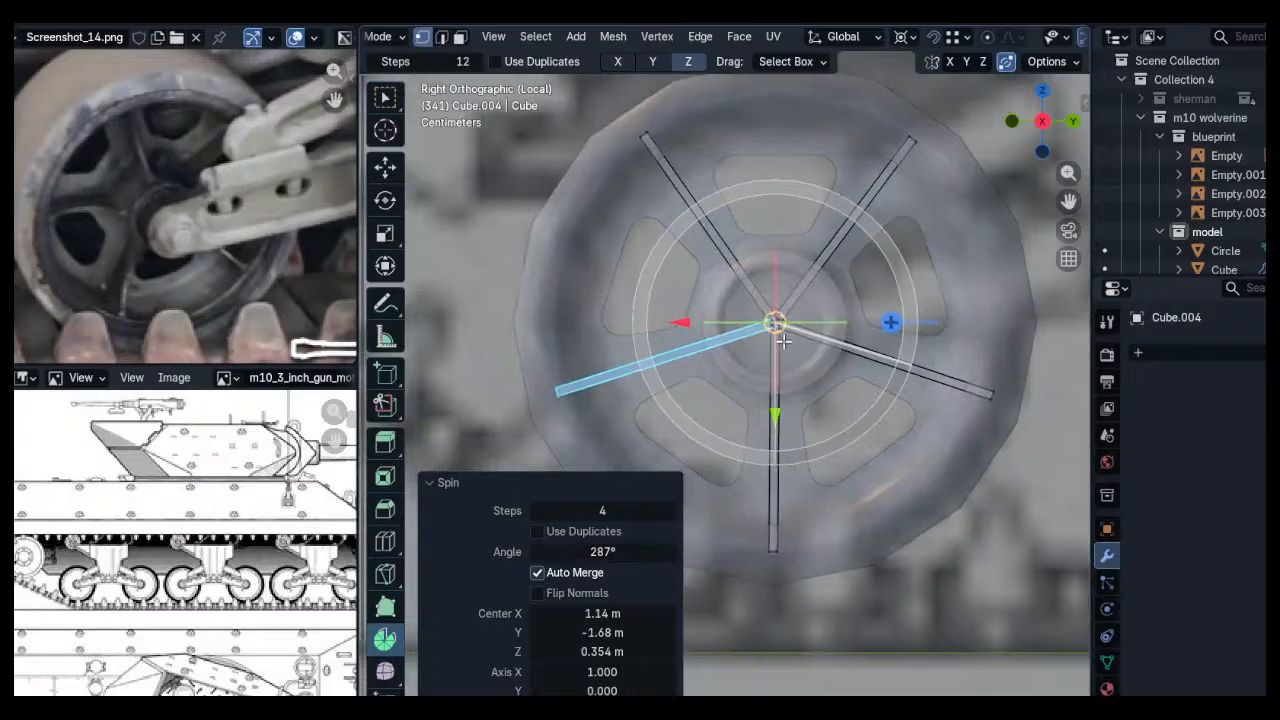
pyautogui.hotkey('alt', 'a')
pyautogui.scroll(-3, 785, 322)
pyautogui.hotkey('ctrl', 'r')
pyautogui.click(668, 283)
pyautogui.rightClick(668, 283)
pyautogui.hotkey('ctrl', 'r')
pyautogui.doubleClick(820, 263)
pyautogui.hotkey('ctrl', 'r')
pyautogui.doubleClick(903, 348)
pyautogui.hotkey('ctrl', 'r')
pyautogui.doubleClick(771, 370)
pyautogui.hotkey('ctrl', 'r')
pyautogui.doubleClick(671, 354)
# Slide the loop cuts on the three lower bars inward to the hub's edge by a factor of about 0.5
pyautogui.press('g')
pyautogui.press('g')
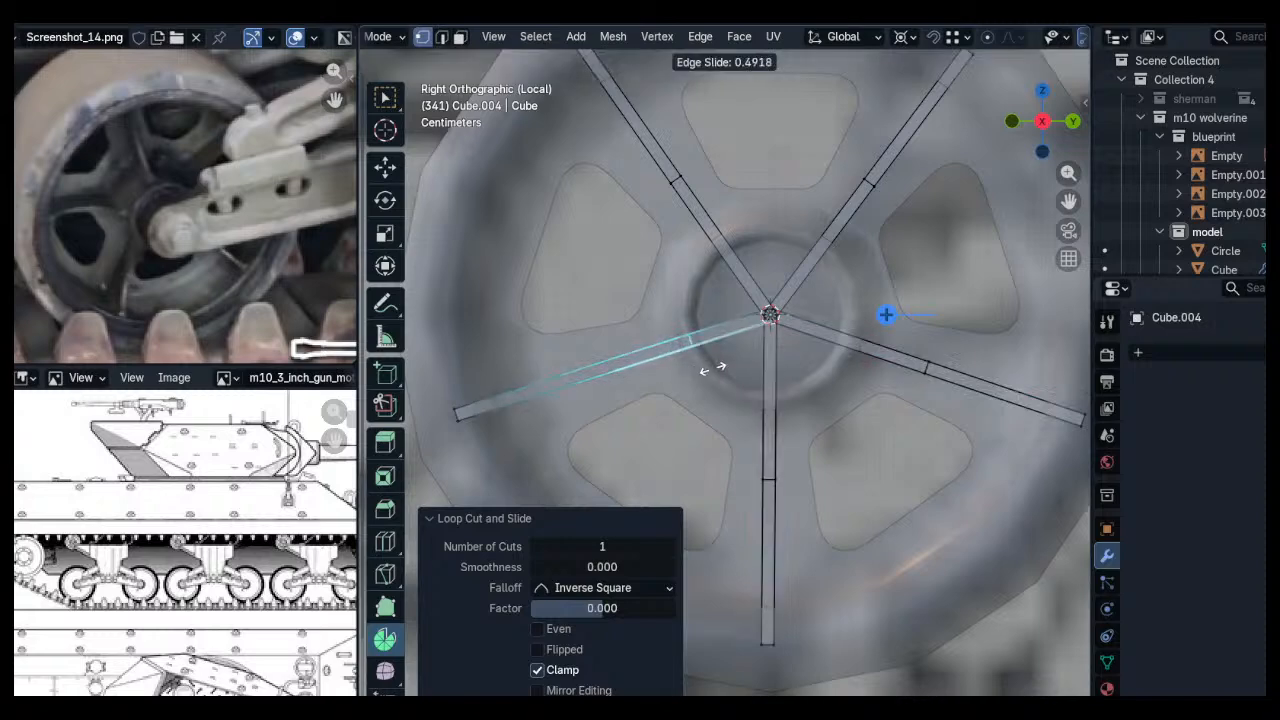
pyautogui.click(716, 366)
pyautogui.keyDown('alt'); pyautogui.click(927, 366); pyautogui.keyUp('alt')
pyautogui.press('g')
pyautogui.press('g')
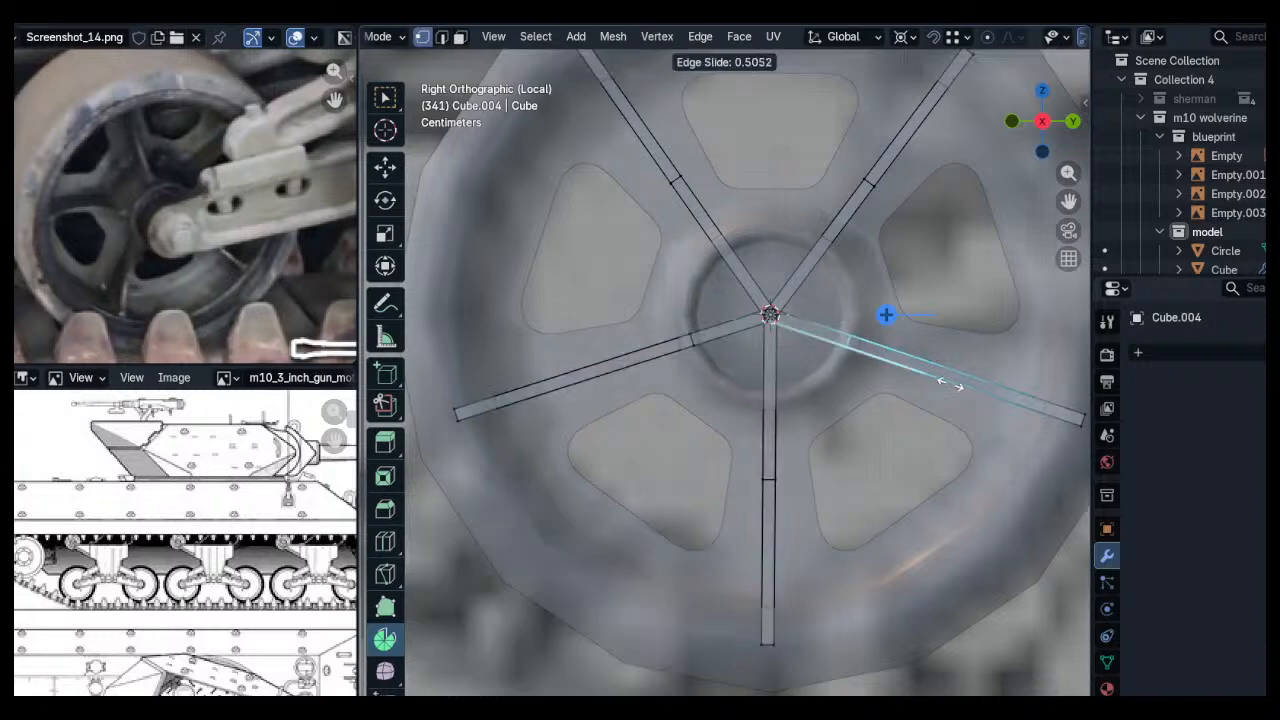
pyautogui.click(945, 383)
pyautogui.keyDown('alt'); pyautogui.click(785, 458); pyautogui.keyUp('alt')
pyautogui.press('g')
pyautogui.press('g')
pyautogui.click(741, 389)
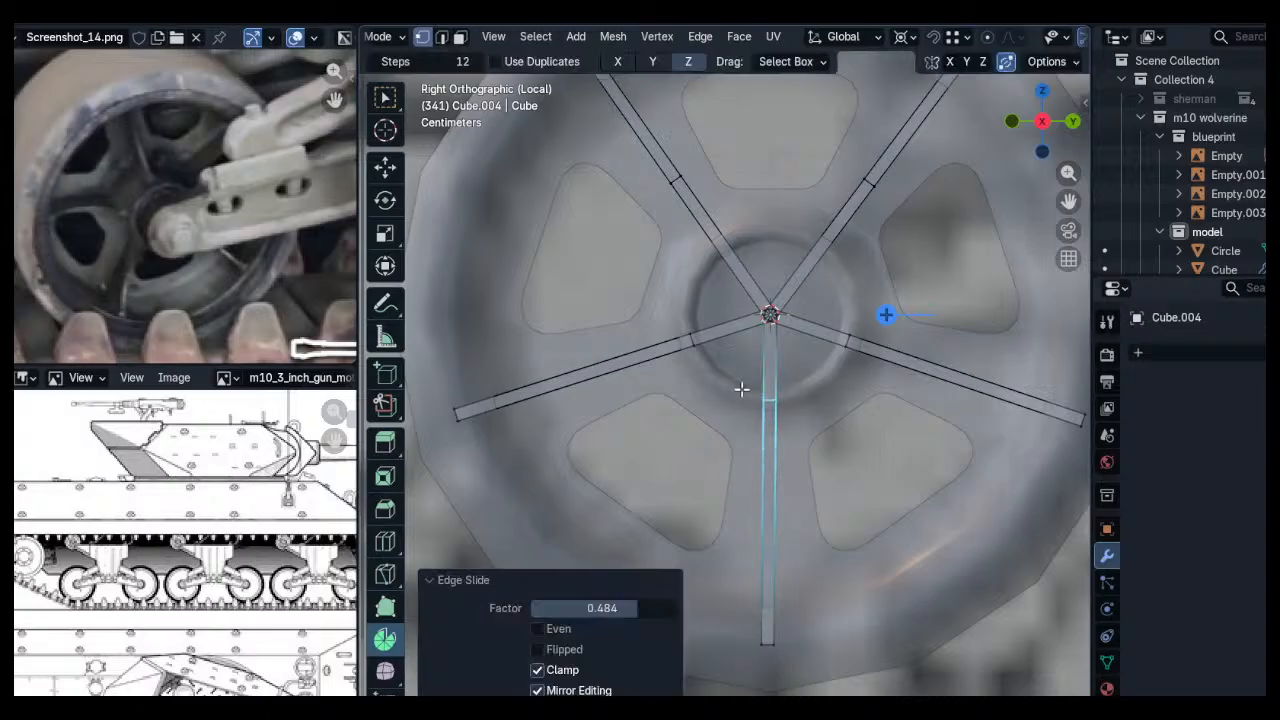
# Slide the loop cuts on the two upper spoke bars inward to the hub's edge by a factor of about 0.49
pyautogui.keyDown('shift'); pyautogui.moveTo(741, 389); pyautogui.dragTo(741, 446, button='middle'); pyautogui.keyUp('shift')
pyautogui.keyDown('alt'); pyautogui.click(689, 255); pyautogui.keyUp('alt')
pyautogui.press('g')
pyautogui.press('g')
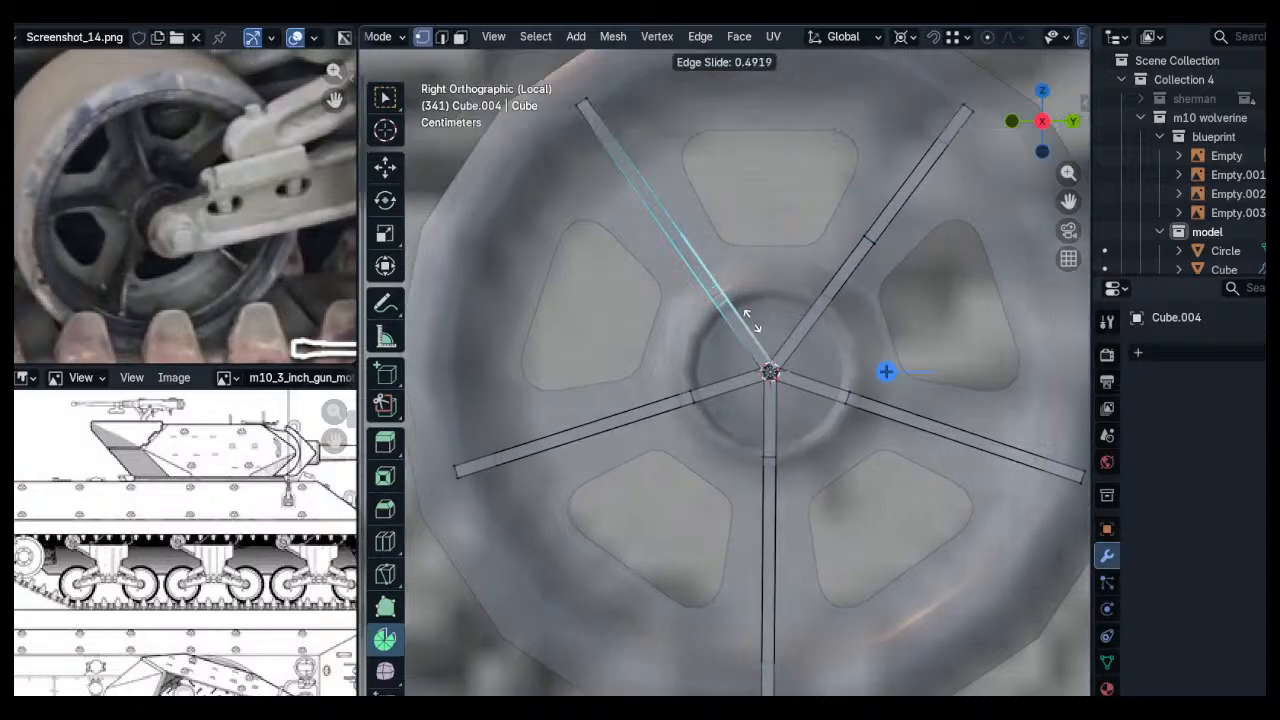
pyautogui.click(760, 312)
pyautogui.keyDown('alt'); pyautogui.click(914, 260); pyautogui.keyUp('alt')
pyautogui.press('g')
pyautogui.press('g')
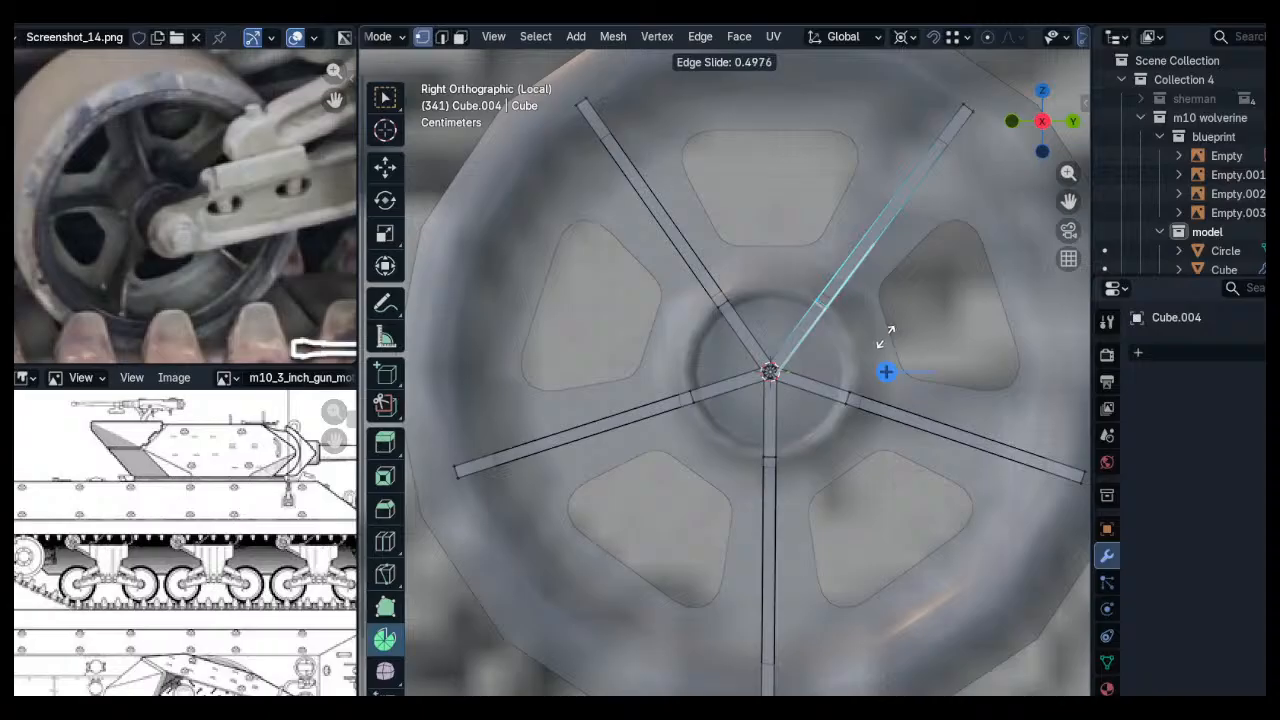
pyautogui.click(888, 335)
# Delete the inner end vertices of the spoke bars at the hub centre so each bar starts at the hub's edge
pyautogui.click(769, 371)
pyautogui.press('x')
pyautogui.click(773, 373)
pyautogui.scroll(-3, 805, 345)
pyautogui.keyDown('shift'); pyautogui.moveTo(814, 348); pyautogui.dragTo(812, 348, button='middle'); pyautogui.keyUp('shift')
pyautogui.scroll(5, 782, 482)
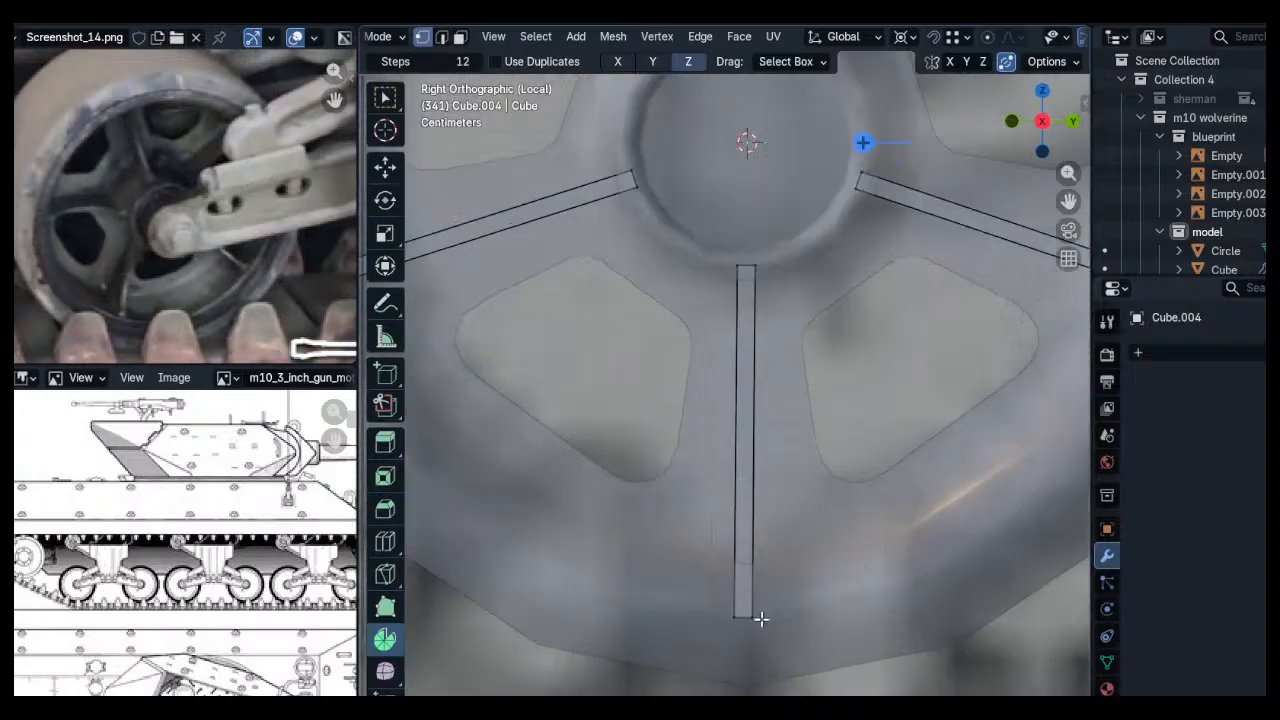
pyautogui.scroll(-5, 765, 527)
pyautogui.hotkey('alt', 'z')
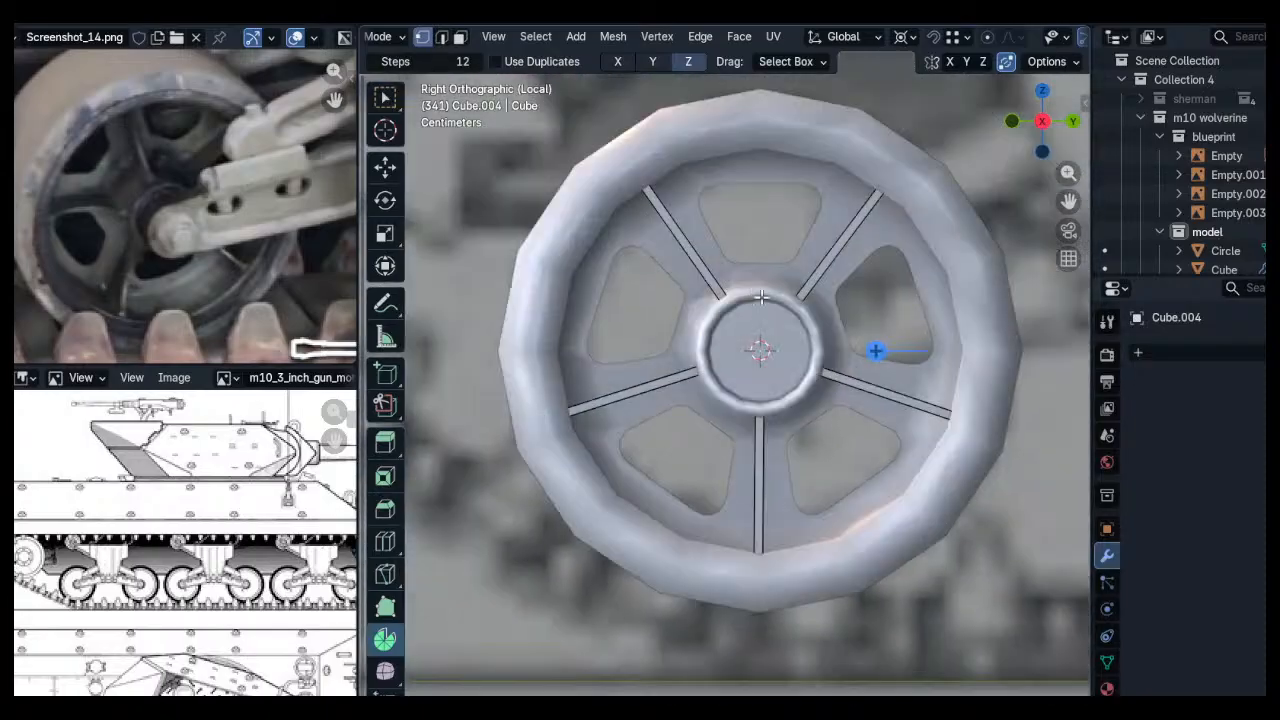
# Rotate the vertical lower spoke bar slightly about the hub and add a centred lengthwise loop cut to it
pyautogui.hotkey('alt', 'z')
pyautogui.press('c')
pyautogui.moveTo(765, 408); pyautogui.dragTo(770, 567)
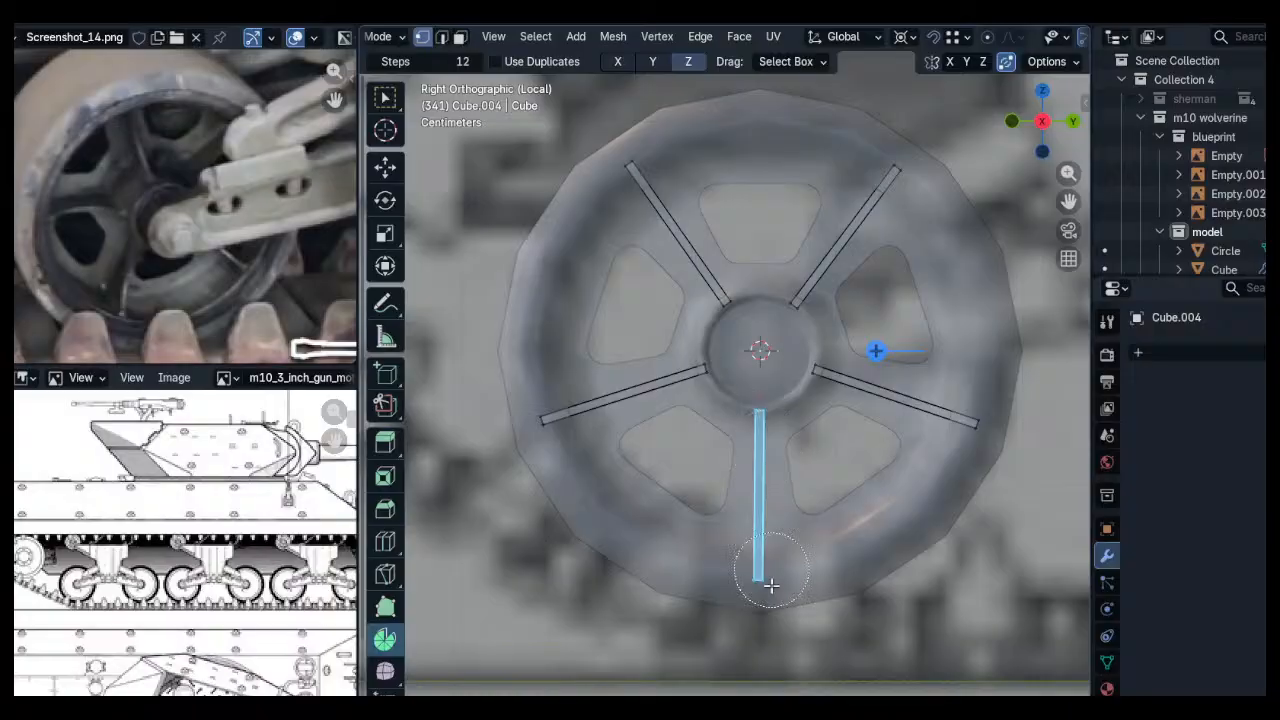
pyautogui.rightClick(772, 567)
pyautogui.scroll(6, 782, 550)
pyautogui.press('r')
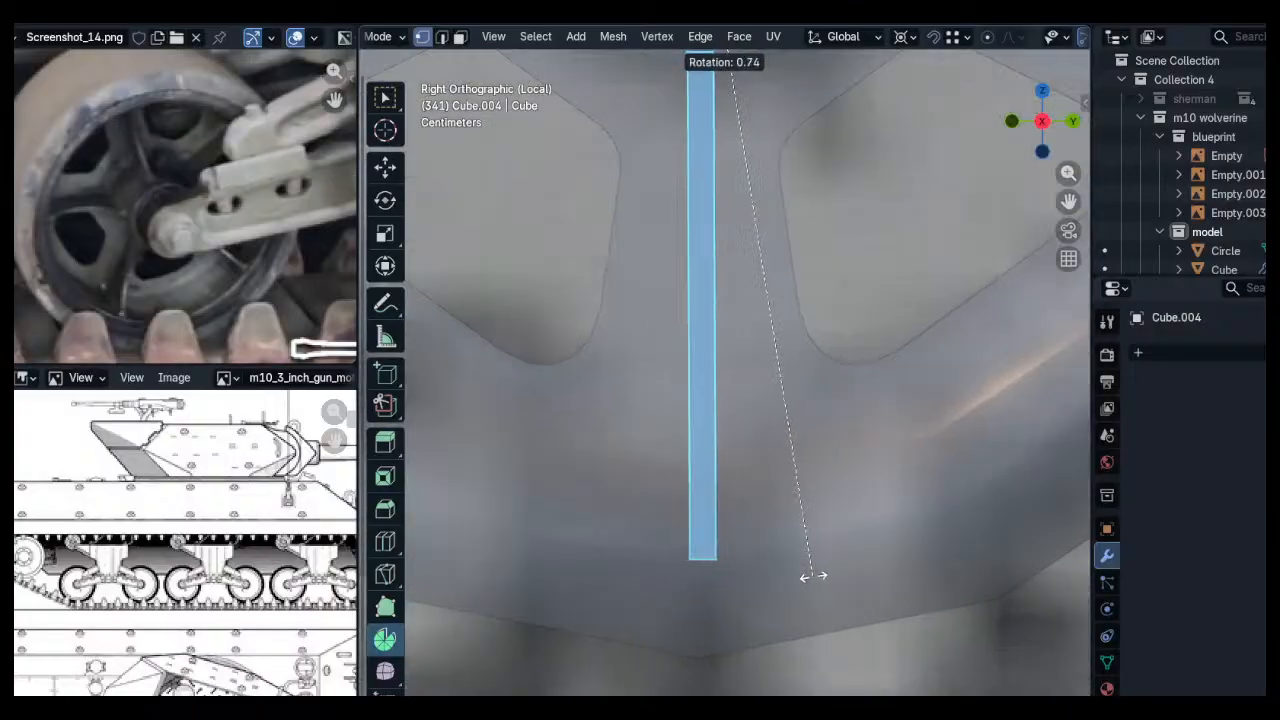
pyautogui.click(806, 577)
pyautogui.hotkey('ctrl', 'r')
pyautogui.click(721, 564)
pyautogui.rightClick(721, 564)
# Select the whole lower spoke bar and enable snapping for rotation
pyautogui.press('a')
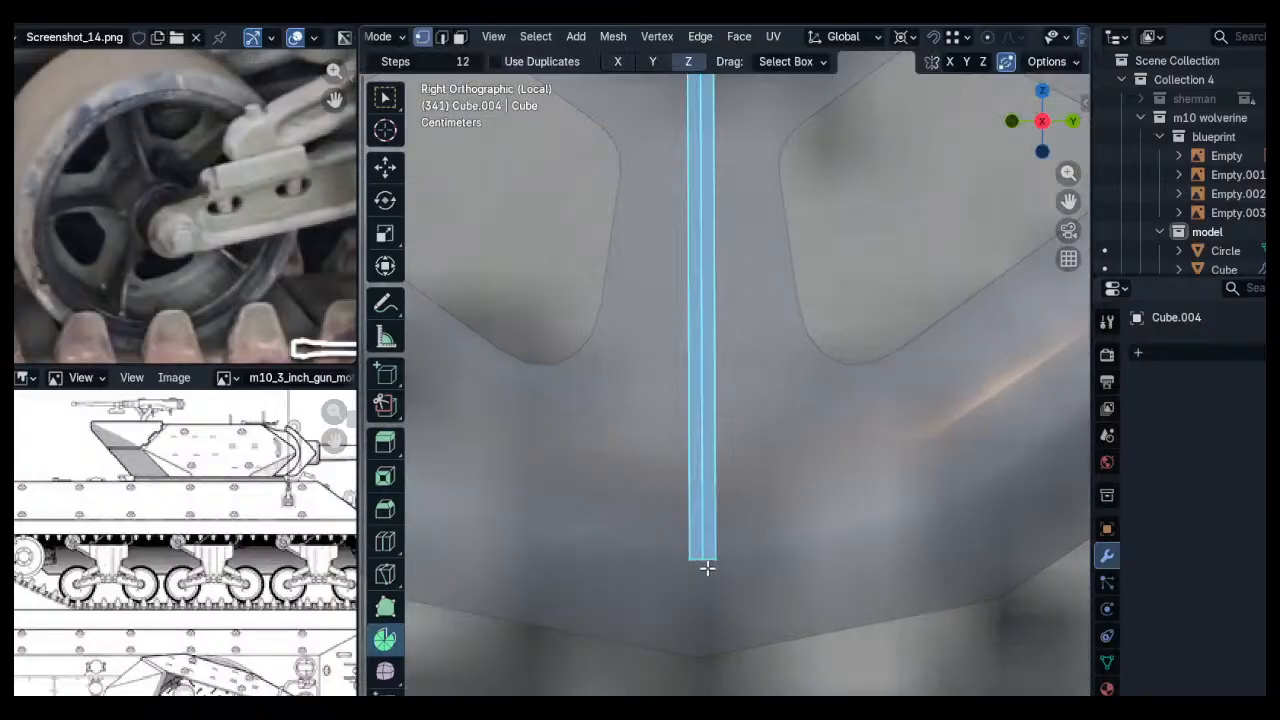
pyautogui.hotkey('alt', 'a')
pyautogui.press('l')
pyautogui.press('a')
pyautogui.press('r')
pyautogui.rightClick(702, 663)
pyautogui.hotkey('ctrl', 'shift', 'Tab')
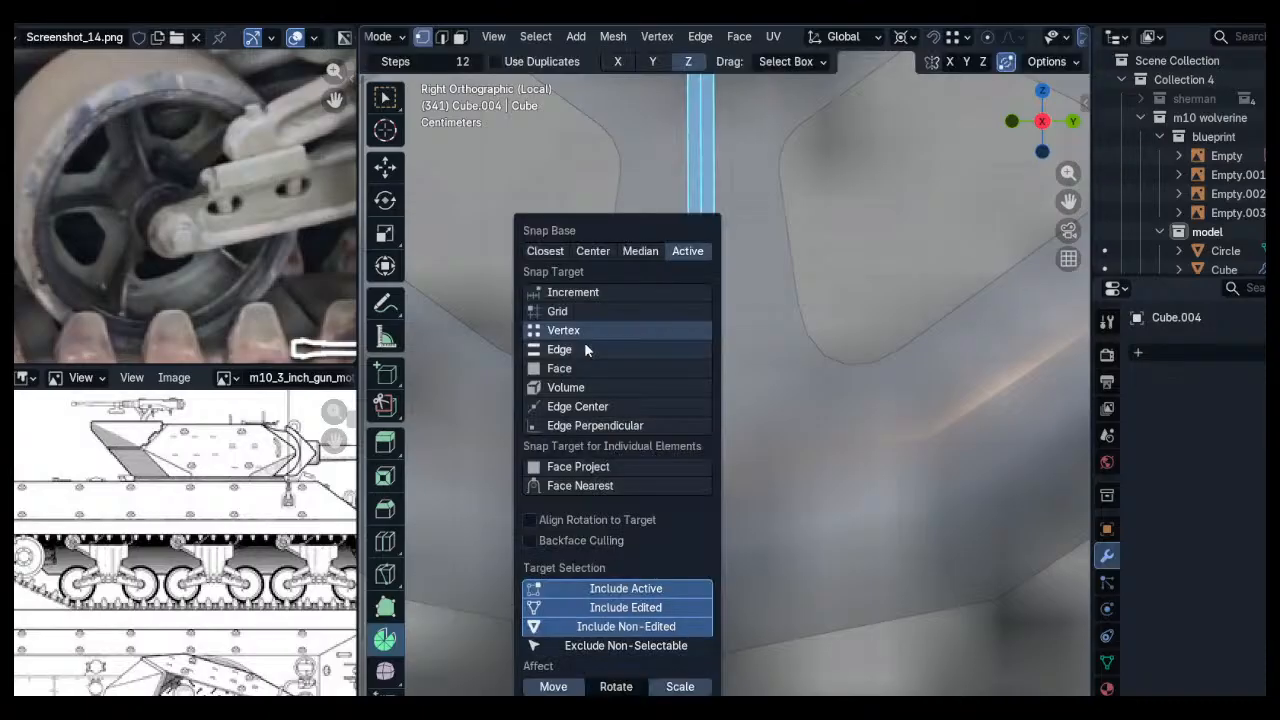
pyautogui.click(615, 687)
# Rotate the lower bar about the hub to line its centre up with the wheel's lowest vertex, redoing the first attempt
pyautogui.press('r')
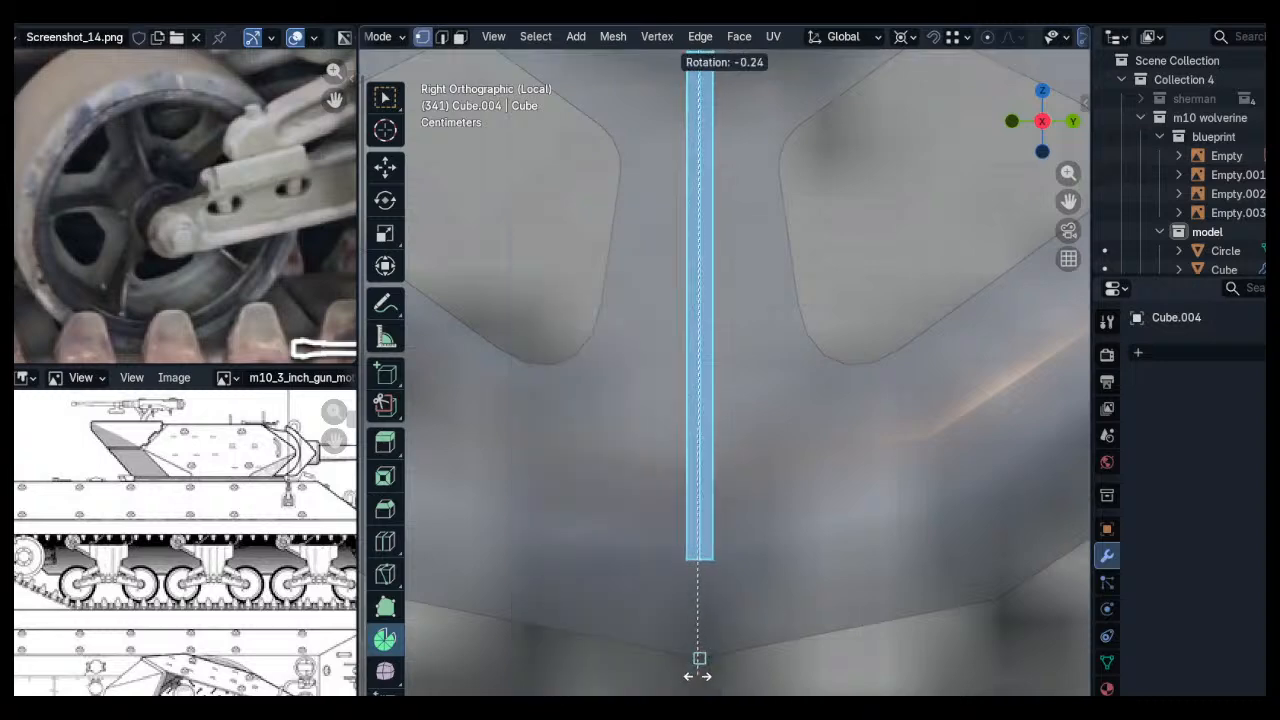
pyautogui.click(706, 609)
pyautogui.hotkey('ctrl', 'z')
pyautogui.press('r')
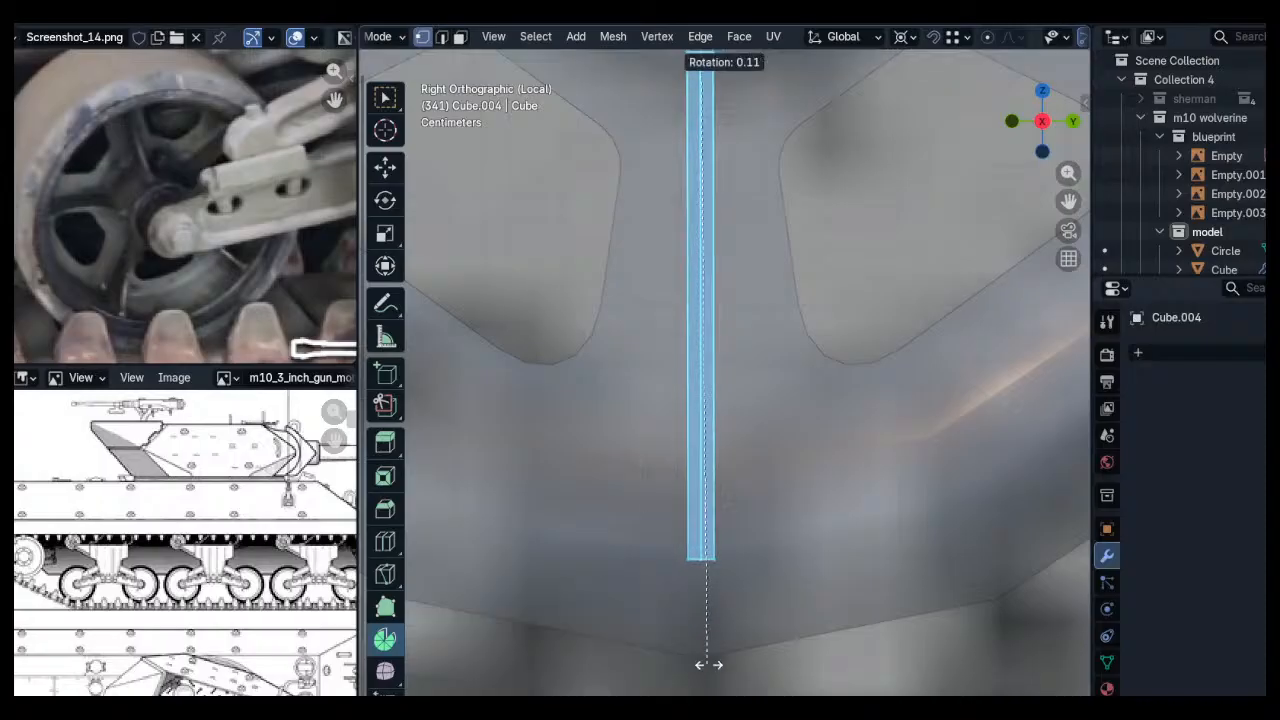
pyautogui.keyDown('ctrl'); pyautogui.click(704, 680); pyautogui.keyUp('ctrl')
pyautogui.scroll(-4, 863, 448)
pyautogui.scroll(-3, 984, 339)
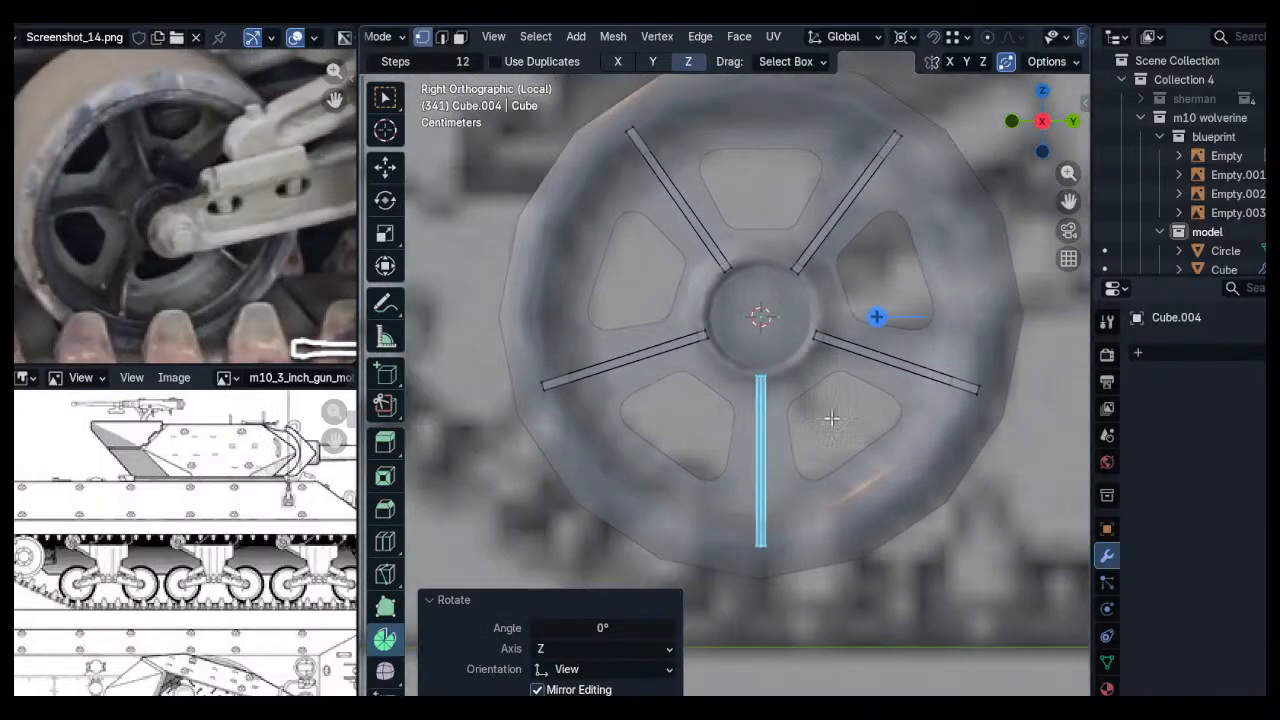
# Switch editing from the spoke bars to the wheel and select the rim's inner edge loop
pyautogui.press('Tab')
pyautogui.click(593, 466)
pyautogui.keyDown('shift'); pyautogui.moveTo(730, 403); pyautogui.dragTo(696, 437, button='middle'); pyautogui.keyUp('shift')
pyautogui.press('Tab')
pyautogui.keyDown('shift'); pyautogui.moveTo(577, 408); pyautogui.dragTo(556, 315, button='middle'); pyautogui.keyUp('shift')
pyautogui.keyDown('alt'); pyautogui.click(536, 250); pyautogui.keyUp('alt')
pyautogui.moveTo(536, 250); pyautogui.dragTo(685, 273, button='middle')
pyautogui.press('KP_3')
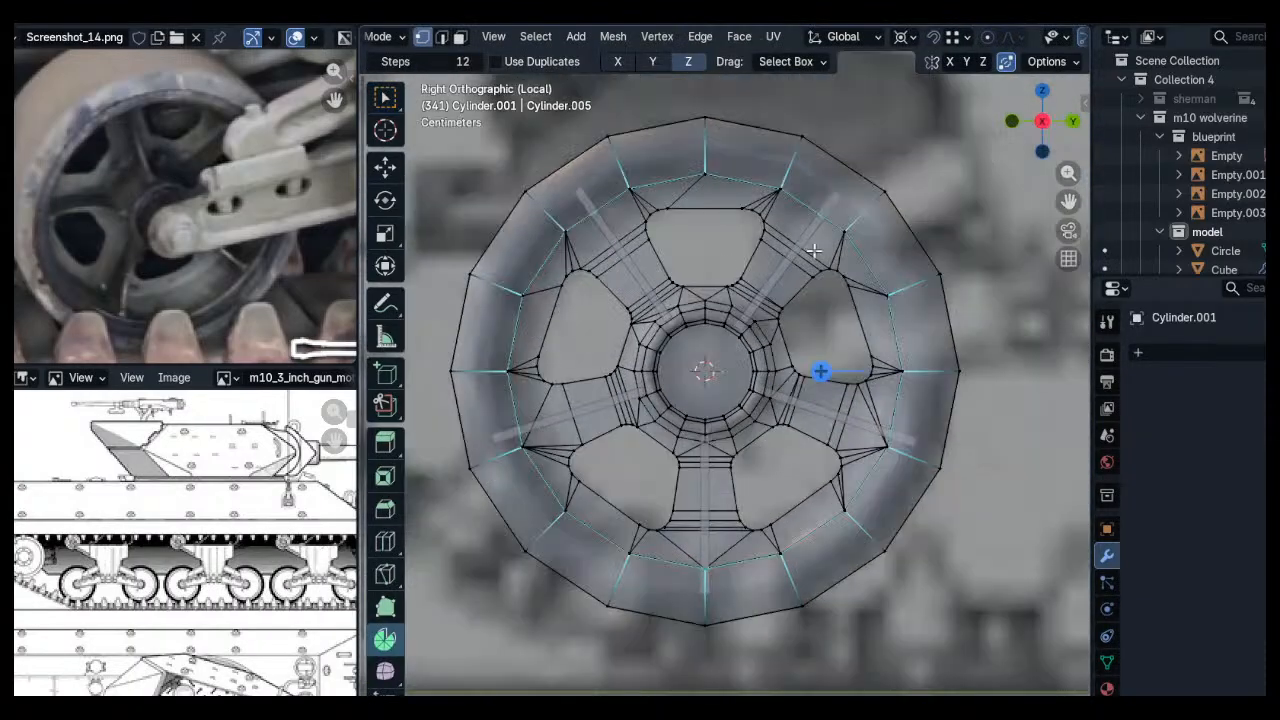
# Subdivide the rim's inner edge loop with one cut and reshape it into a best-fit circle
pyautogui.rightClick(702, 278)
pyautogui.click(685, 311)
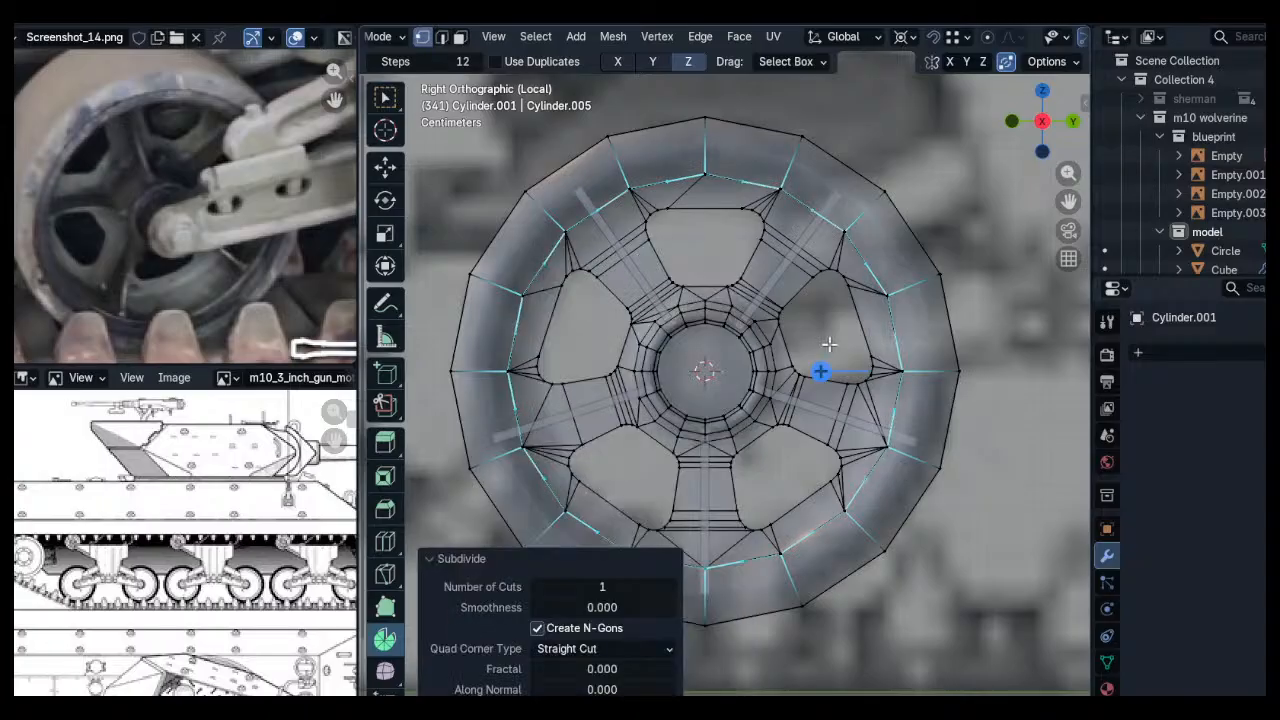
pyautogui.press('q')
pyautogui.click(791, 445)
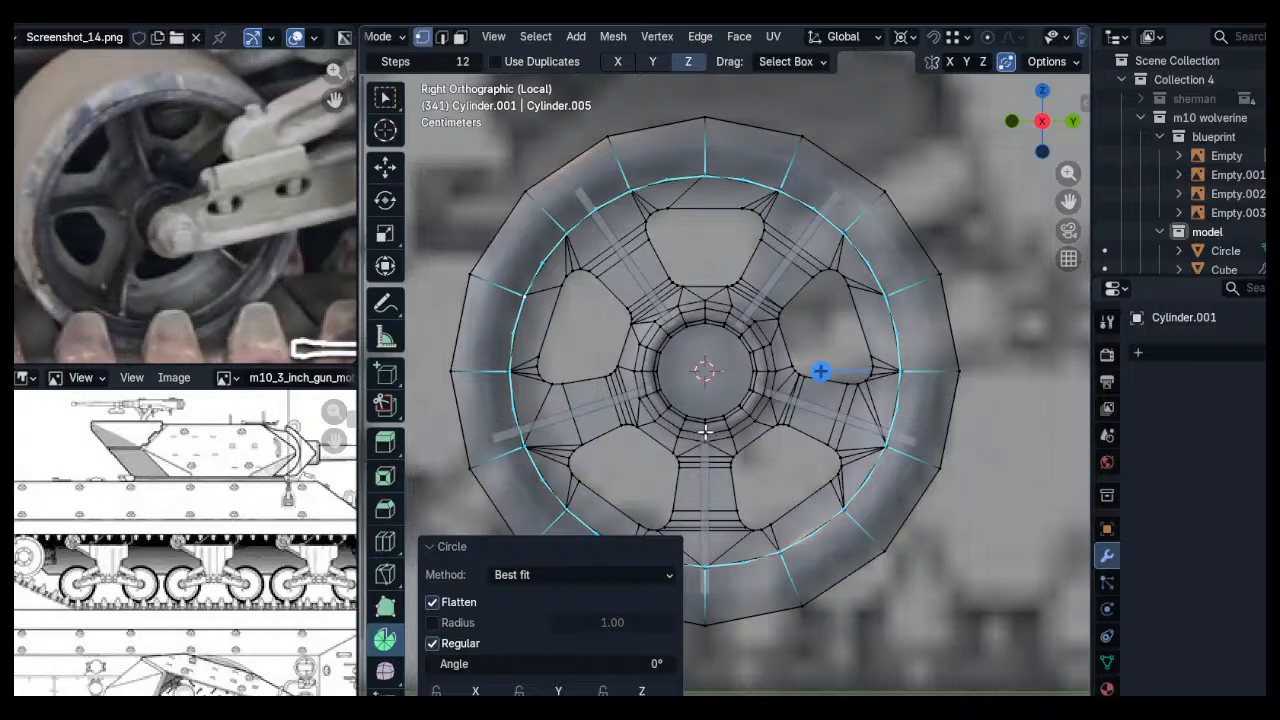
# Maximize the 3D view, subdivide the selected inner rim loop again with one cut and reapply the Circle operation
pyautogui.keyDown('shift'); pyautogui.moveTo(703, 435); pyautogui.dragTo(745, 328, button='middle'); pyautogui.keyUp('shift')
pyautogui.hotkey('ctrl', 'space')
pyautogui.keyDown('shift'); pyautogui.moveTo(805, 364); pyautogui.dragTo(820, 398, button='middle'); pyautogui.keyUp('shift')
pyautogui.scroll(-1, 803, 396)
pyautogui.scroll(-2, 803, 396)
pyautogui.rightClick(820, 395)
pyautogui.click(789, 315)
pyautogui.press('q')
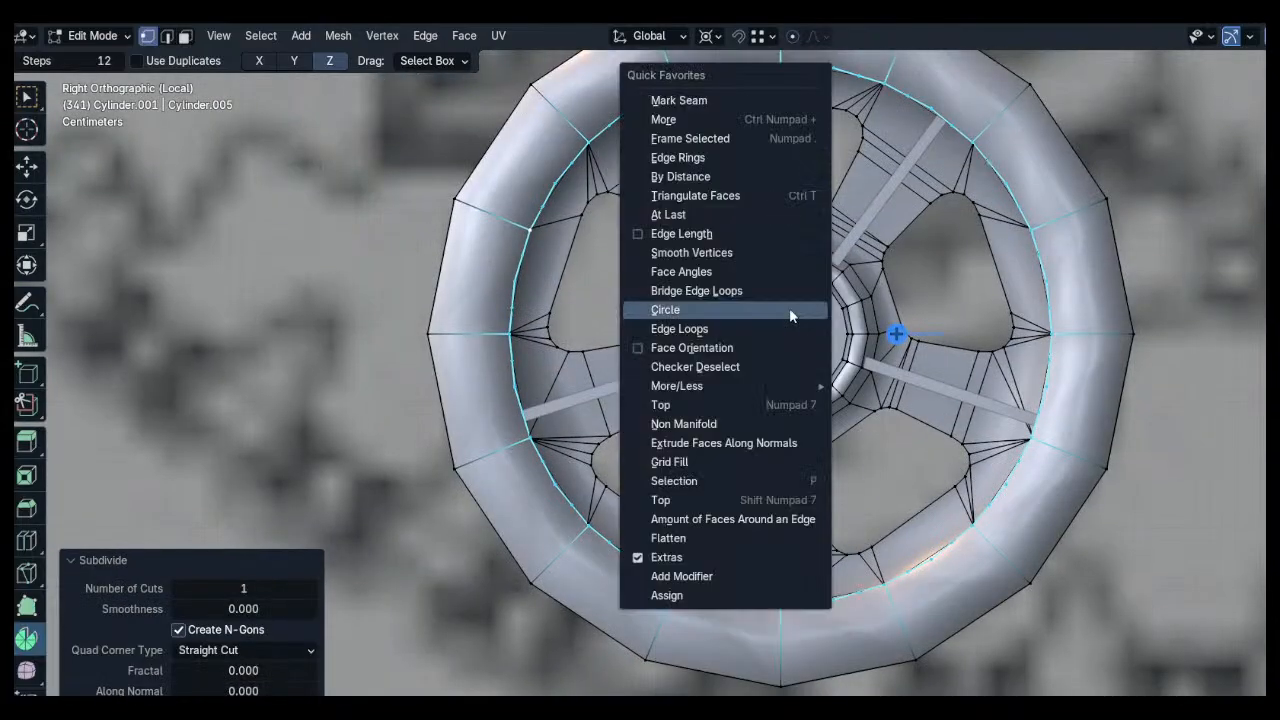
pyautogui.click(790, 309)
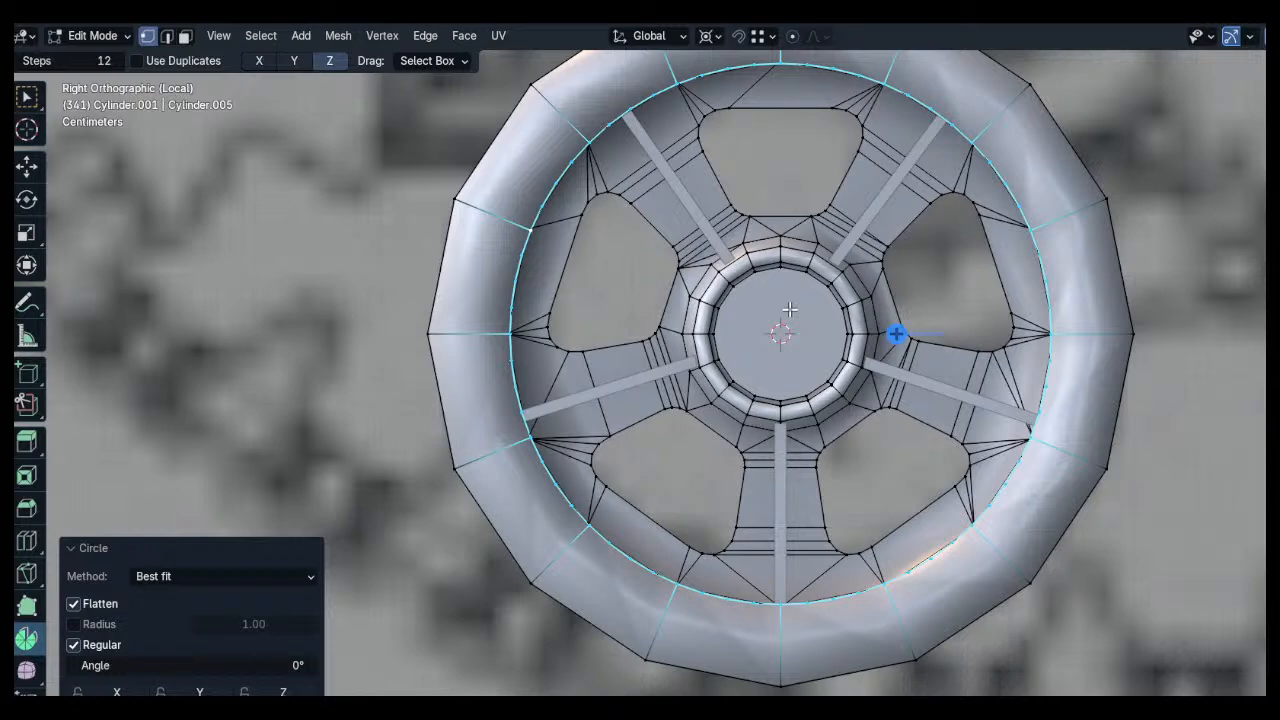
# Try another round of subdividing the inner rim loop with X-ray on, and undo the attempt
pyautogui.hotkey('alt', 'z')
pyautogui.keyDown('shift'); pyautogui.moveTo(790, 309); pyautogui.dragTo(743, 388, button='middle'); pyautogui.keyUp('shift')
pyautogui.rightClick(748, 385)
pyautogui.click(724, 310)
pyautogui.rightClick(724, 310)
pyautogui.click(724, 310)
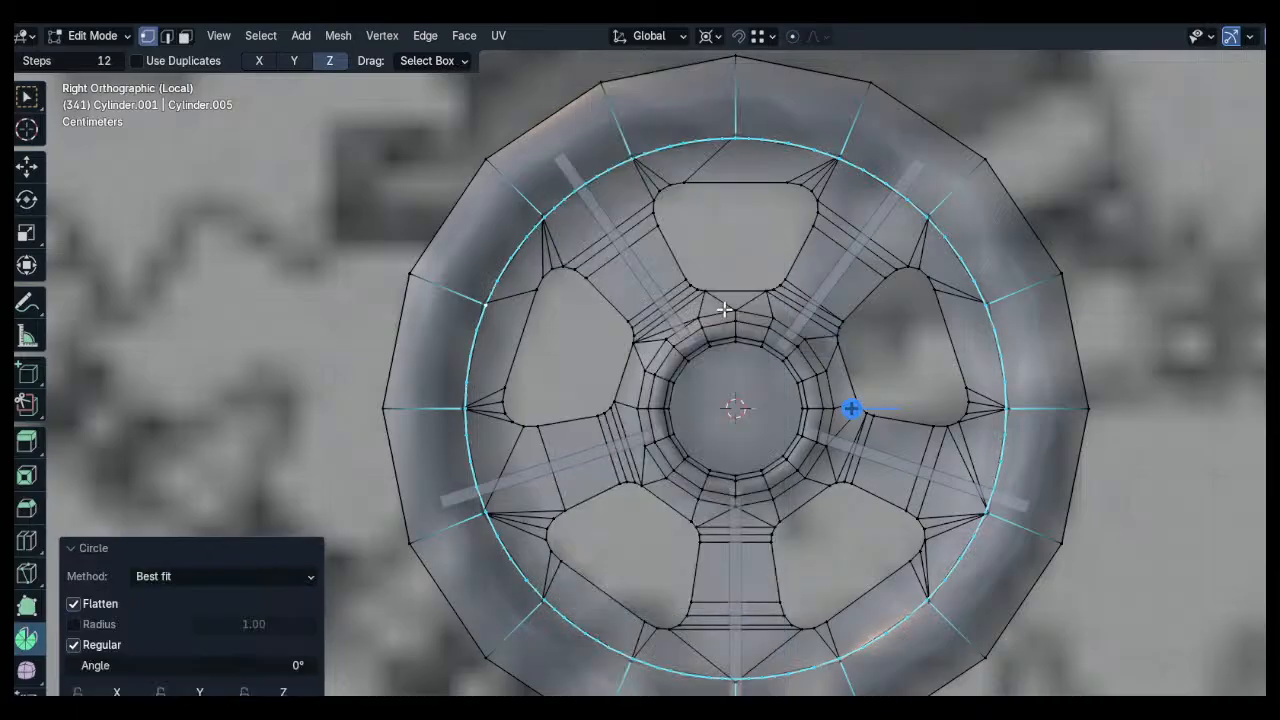
pyautogui.hotkey('ctrl', 'z')
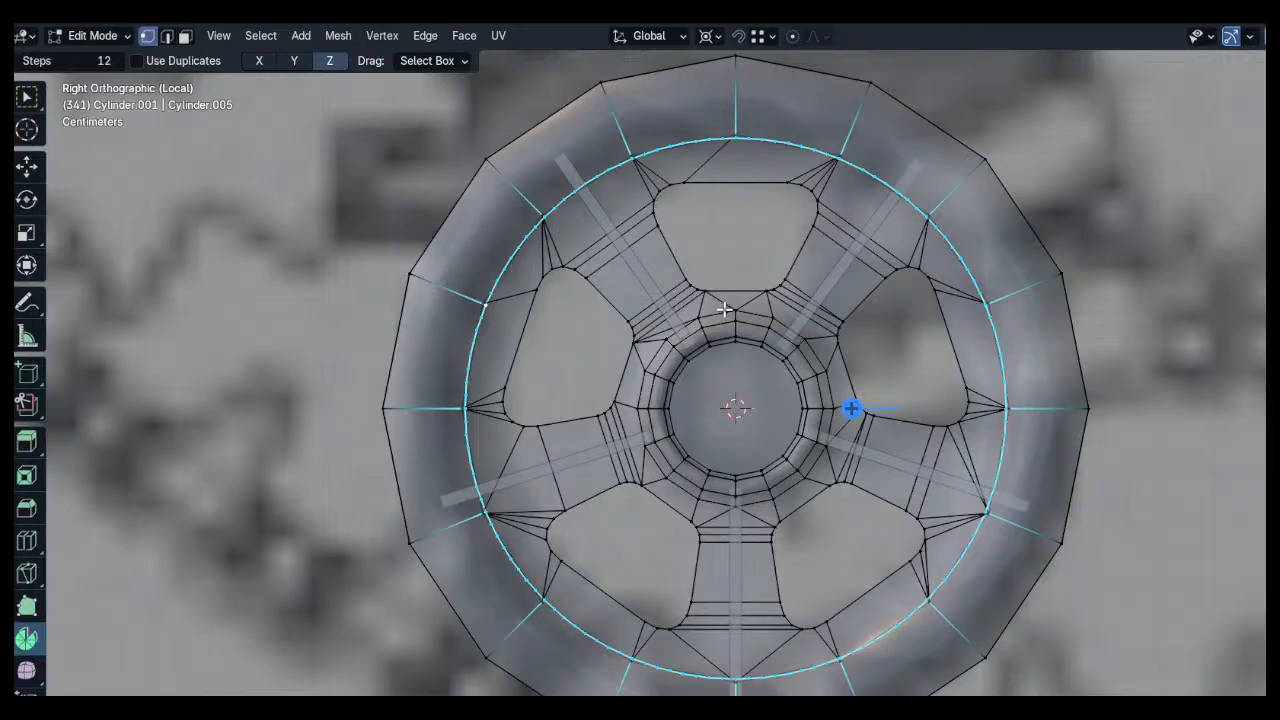
# Subdivide the rim's front outer edge loop once and reshape it into a circle
pyautogui.moveTo(724, 310); pyautogui.dragTo(612, 168, button='middle')
pyautogui.press('KP_3')
pyautogui.rightClick(731, 251)
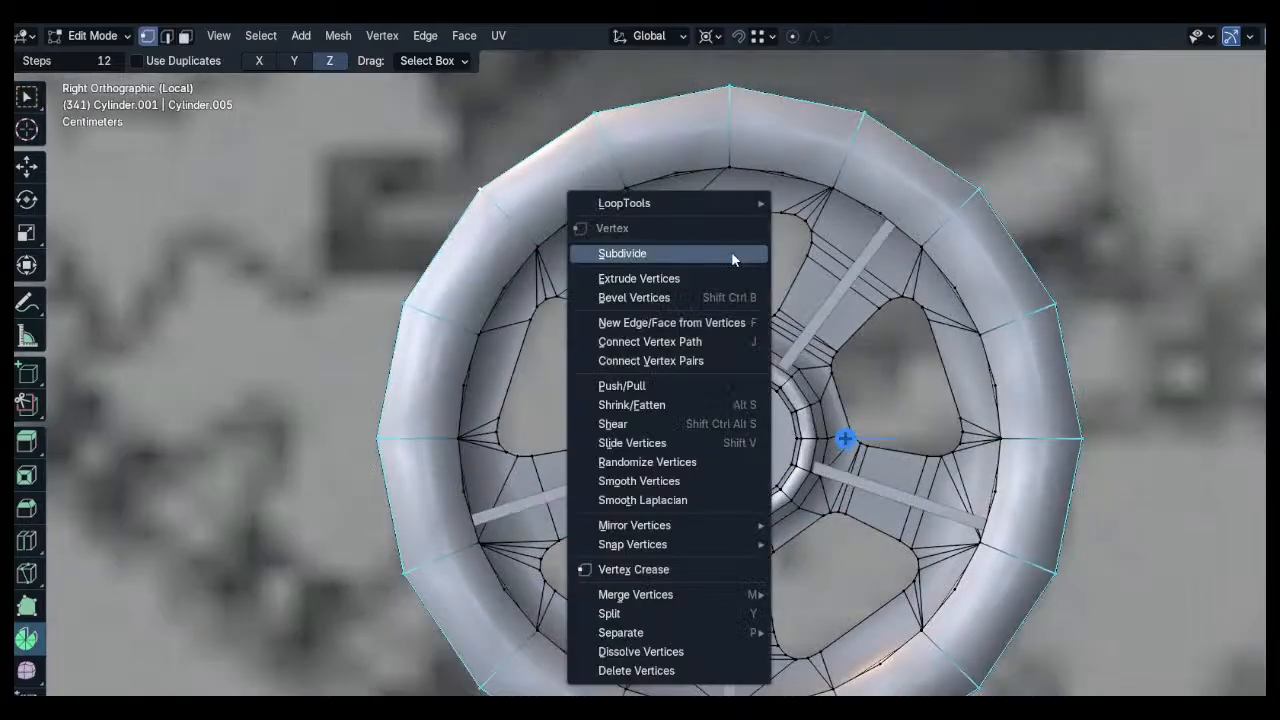
pyautogui.click(731, 251)
pyautogui.press('q')
pyautogui.click(725, 258)
# Subdivide the rim's rear outer edge loop with one cut and round it into a best-fit circle
pyautogui.moveTo(725, 258); pyautogui.dragTo(500, 255, button='middle')
pyautogui.press('KP_3')
pyautogui.rightClick(855, 287)
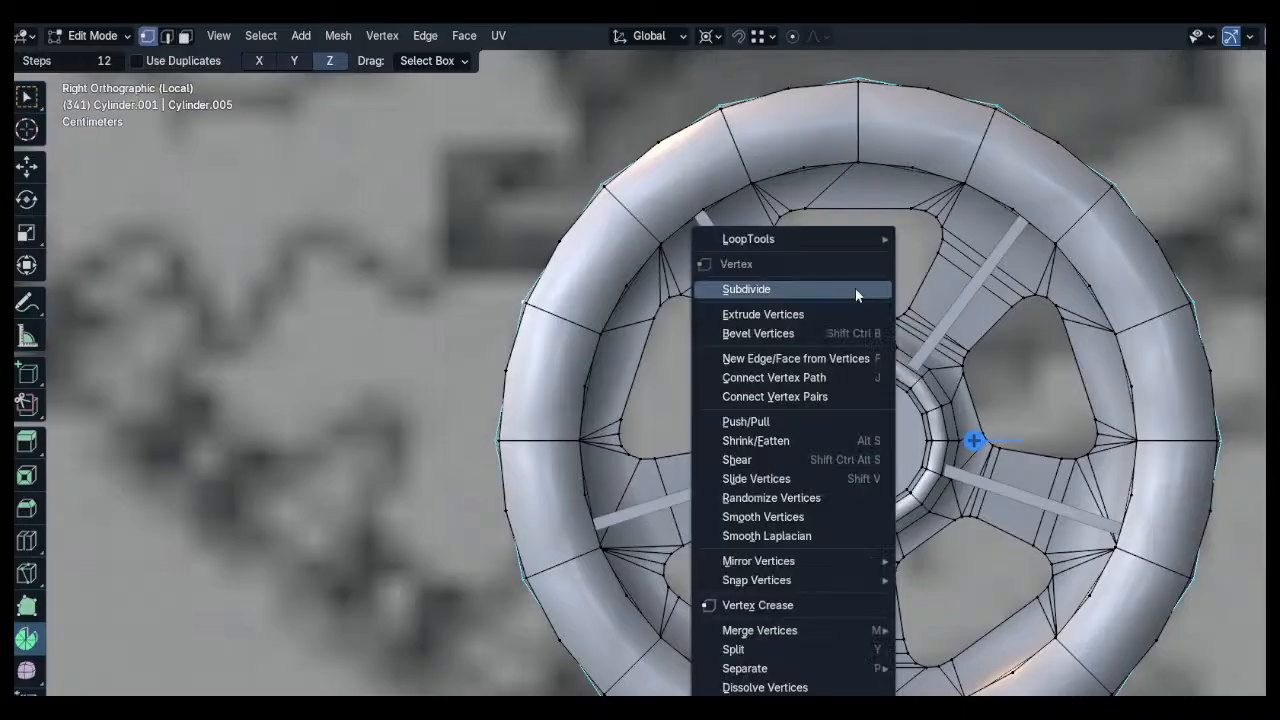
pyautogui.click(851, 290)
pyautogui.press('q')
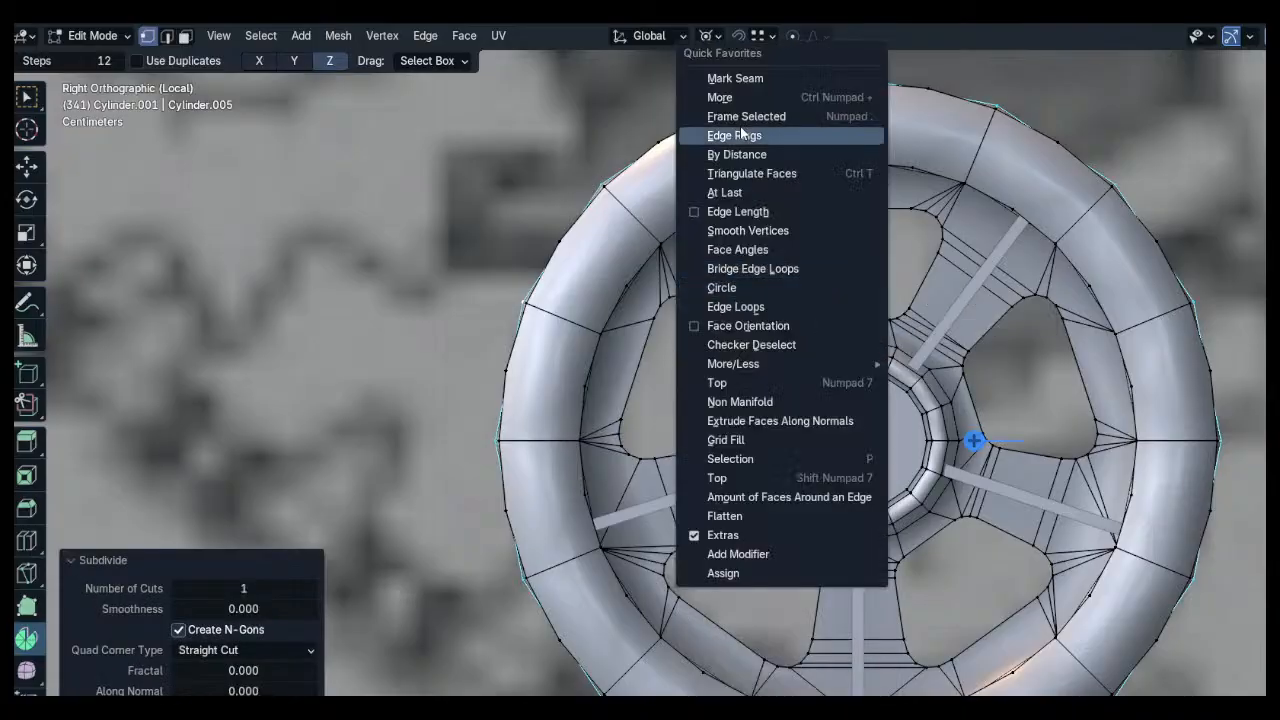
pyautogui.rightClick(599, 138)
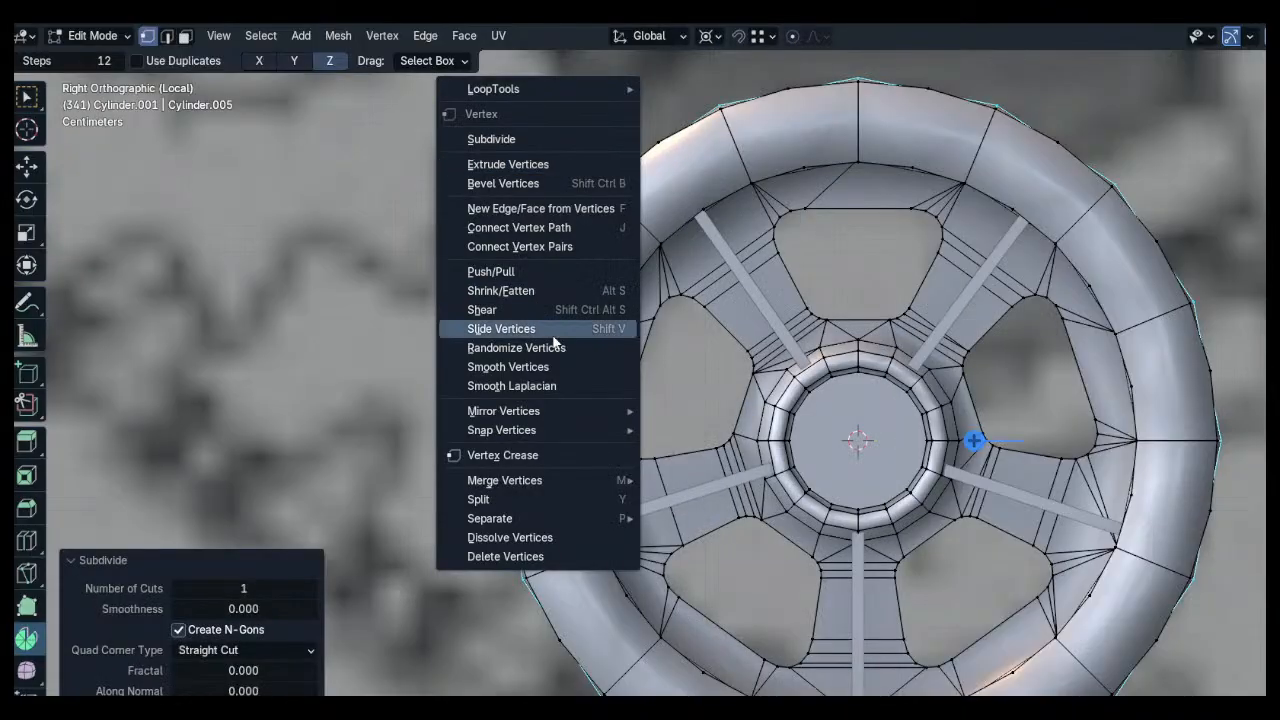
pyautogui.press('q')
pyautogui.click(868, 281)
pyautogui.moveTo(868, 281); pyautogui.dragTo(912, 373, button='middle')
pyautogui.scroll(1, 872, 462)
pyautogui.hotkey('alt', 'z')
pyautogui.hotkey('alt', 'z')
pyautogui.keyDown('shift'); pyautogui.moveTo(813, 324); pyautogui.dragTo(822, 337, button='middle'); pyautogui.keyUp('shift')
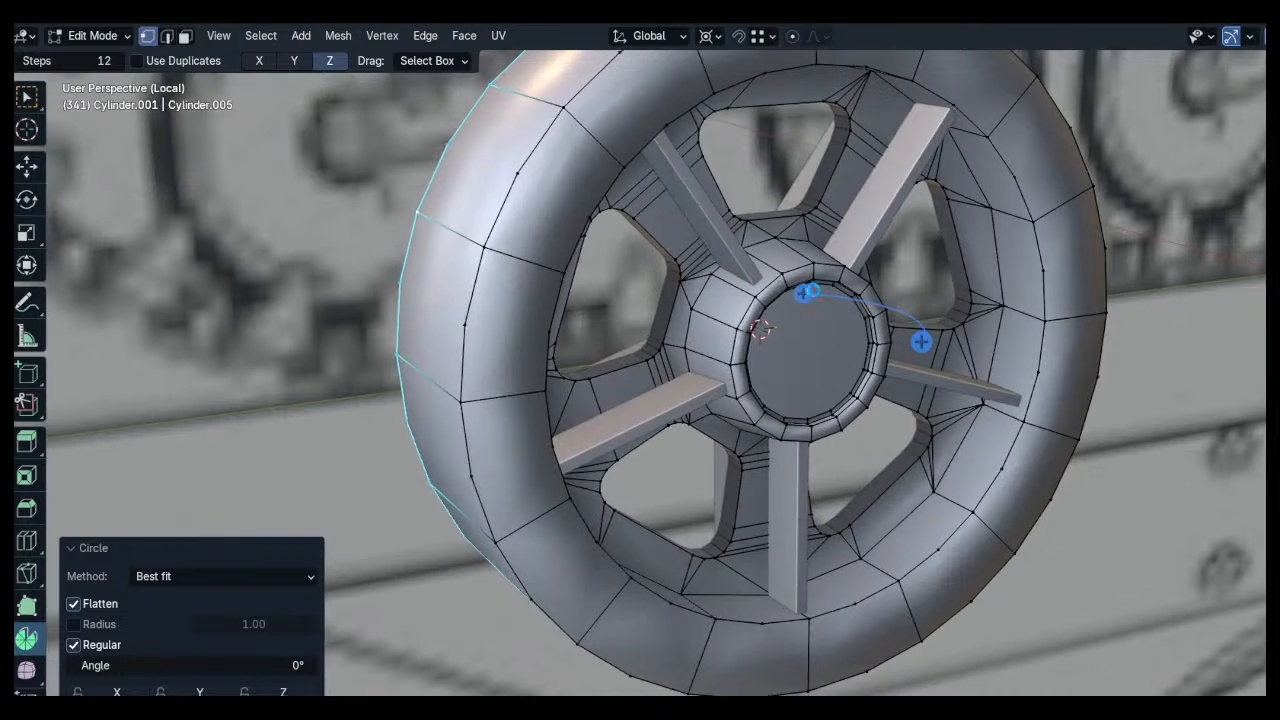
pyautogui.keyDown('shift'); pyautogui.moveTo(812, 287); pyautogui.dragTo(811, 292, button='middle'); pyautogui.keyUp('shift')
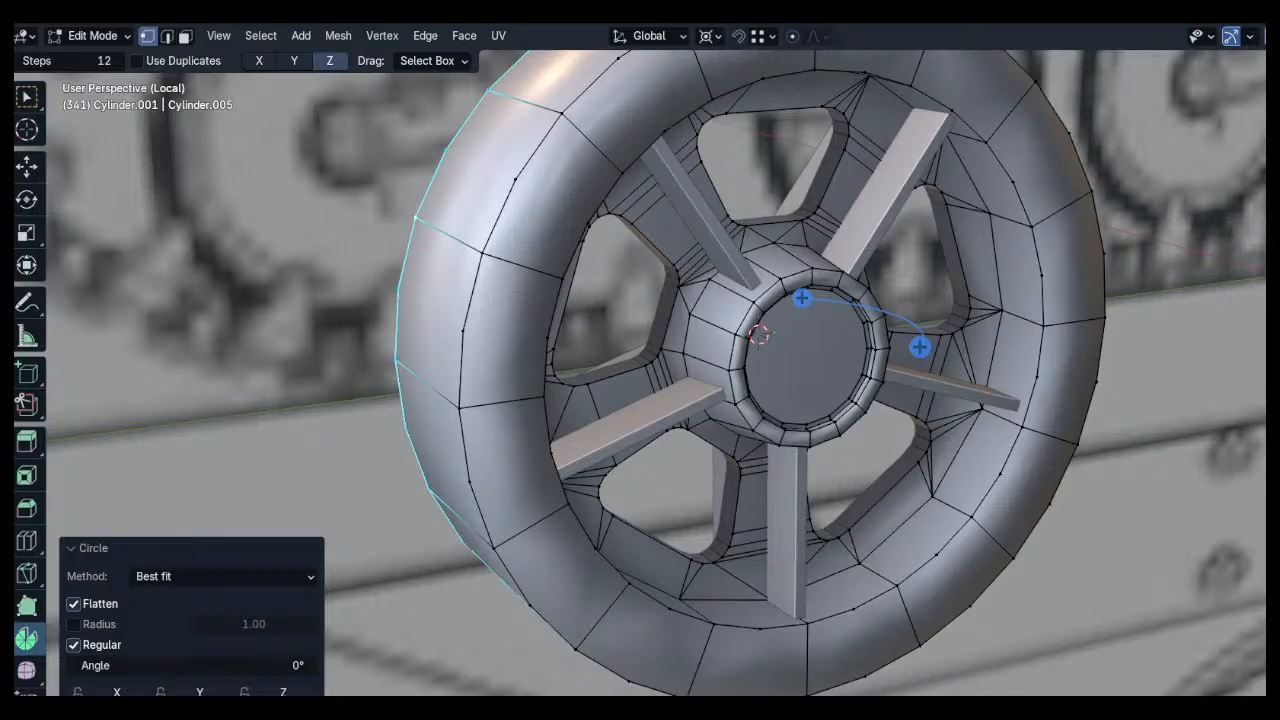
# Circle-select the faces of the rim's tread and rounded front side all the way around the wheel in face mode
pyautogui.moveTo(466, 580); pyautogui.dragTo(519, 301, button='middle')
pyautogui.press('3')
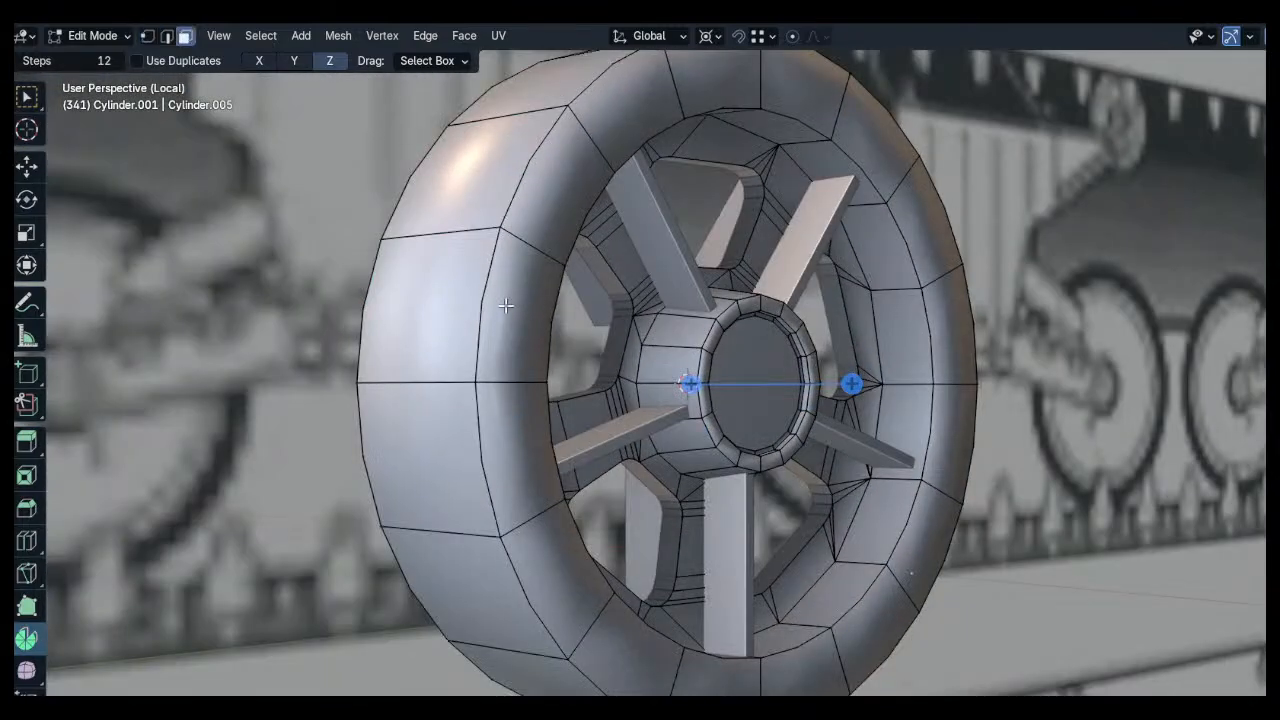
pyautogui.moveTo(490, 305); pyautogui.dragTo(541, 160)
pyautogui.keyDown('shift'); pyautogui.moveTo(542, 160); pyautogui.dragTo(478, 286, button='middle'); pyautogui.keyUp('shift')
pyautogui.press('c')
pyautogui.moveTo(487, 256); pyautogui.dragTo(570, 215)
pyautogui.moveTo(570, 215); pyautogui.dragTo(560, 258, button='middle')
pyautogui.press('c')
pyautogui.moveTo(562, 250); pyautogui.dragTo(634, 243)
pyautogui.moveTo(634, 243); pyautogui.dragTo(726, 260, button='middle')
pyautogui.press('c')
pyautogui.moveTo(774, 224); pyautogui.dragTo(916, 362)
pyautogui.moveTo(916, 362)
pyautogui.keyDown('shift'); pyautogui.mouseDown(button='middle')
pyautogui.moveTo(794, 289)
pyautogui.moveTo(803, 342)
pyautogui.mouseUp(button='middle'); pyautogui.keyUp('shift')
pyautogui.press('c')
pyautogui.moveTo(803, 342); pyautogui.dragTo(834, 490)
pyautogui.keyDown('shift'); pyautogui.moveTo(834, 490); pyautogui.dragTo(735, 230, button='middle'); pyautogui.keyUp('shift')
pyautogui.moveTo(735, 230); pyautogui.dragTo(694, 240, button='middle')
pyautogui.press('c')
pyautogui.moveTo(694, 240)
pyautogui.mouseDown()
pyautogui.moveTo(696, 347)
pyautogui.moveTo(515, 518)
pyautogui.mouseUp()
pyautogui.moveTo(515, 518); pyautogui.dragTo(300, 260, button='middle')
# Try triangulating the selected rim faces, and undo it together with the face selection
pyautogui.press('q')
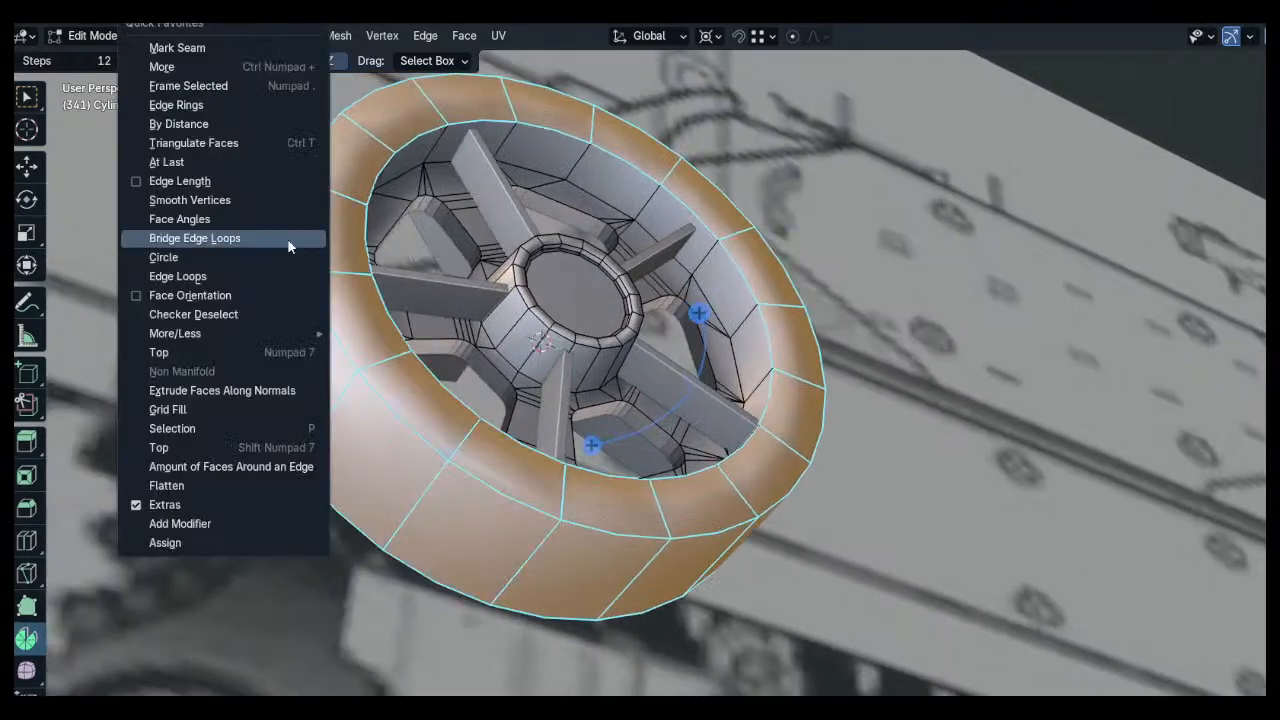
pyautogui.click(252, 142)
pyautogui.hotkey('ctrl', 'z')
pyautogui.hotkey('ctrl', 'z')
pyautogui.hotkey('ctrl', 'z')
pyautogui.hotkey('ctrl', 'z')
pyautogui.moveTo(575, 232)
pyautogui.mouseDown(button='middle')
pyautogui.moveTo(562, 292)
pyautogui.moveTo(518, 238)
pyautogui.moveTo(557, 191)
pyautogui.mouseUp(button='middle')
pyautogui.hotkey('alt', 'z')
pyautogui.hotkey('alt', 'z')
pyautogui.scroll(3, 537, 223)
# Select the full ring of inner-wall faces joining the rim to the spoked disc and delete them
pyautogui.press('c')
pyautogui.moveTo(537, 209)
pyautogui.mouseDown()
pyautogui.moveTo(694, 163)
pyautogui.moveTo(826, 168)
pyautogui.mouseUp()
pyautogui.moveTo(826, 168); pyautogui.dragTo(957, 290, button='middle')
pyautogui.click(1000, 366)
pyautogui.keyDown('shift'); pyautogui.click(994, 352); pyautogui.keyUp('shift')
pyautogui.keyDown('shift'); pyautogui.moveTo(998, 358); pyautogui.dragTo(988, 294, button='middle'); pyautogui.keyUp('shift')
pyautogui.moveTo(988, 294); pyautogui.dragTo(993, 412, button='middle')
pyautogui.keyDown('shift'); pyautogui.click(974, 489); pyautogui.keyUp('shift')
pyautogui.keyDown('shift'); pyautogui.click(957, 553); pyautogui.keyUp('shift')
pyautogui.keyDown('shift'); pyautogui.moveTo(963, 516); pyautogui.dragTo(886, 529, button='middle'); pyautogui.keyUp('shift')
pyautogui.keyDown('shift'); pyautogui.click(848, 556); pyautogui.keyUp('shift')
pyautogui.keyDown('shift'); pyautogui.click(789, 600); pyautogui.keyUp('shift')
pyautogui.keyDown('shift'); pyautogui.click(609, 643); pyautogui.keyUp('shift')
pyautogui.keyDown('shift'); pyautogui.click(458, 612); pyautogui.keyUp('shift')
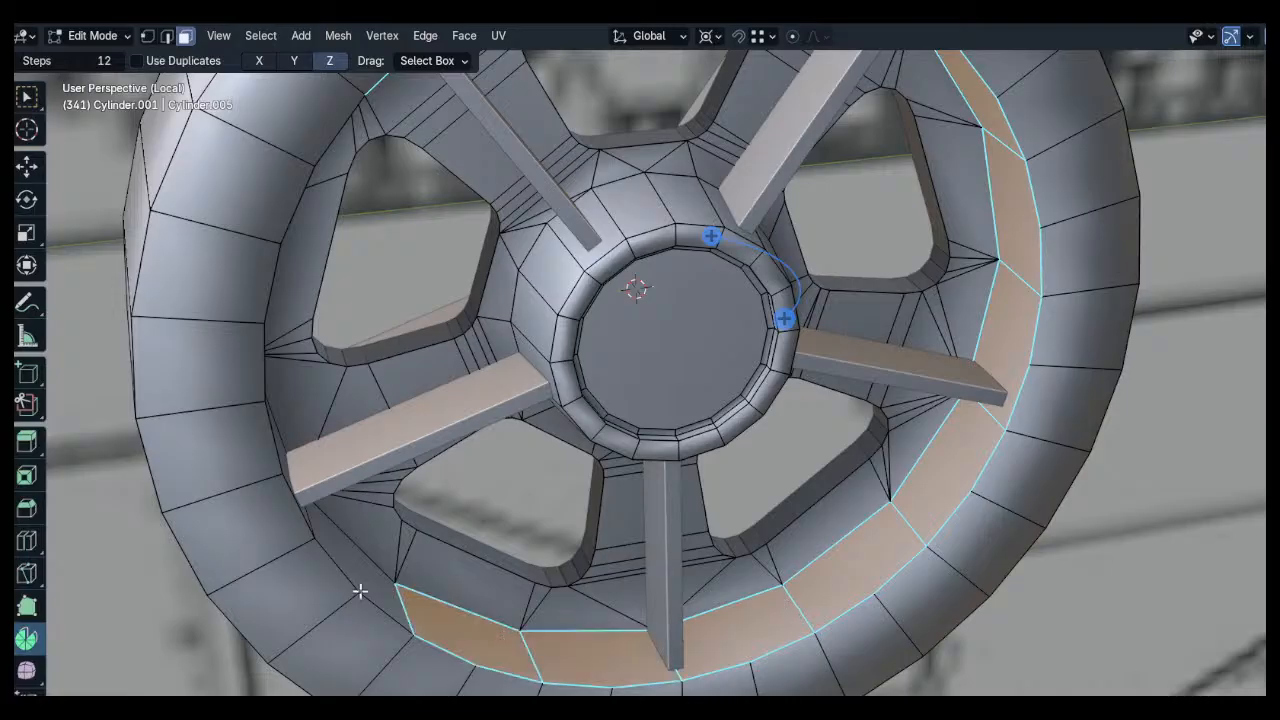
pyautogui.keyDown('shift'); pyautogui.click(352, 575); pyautogui.keyUp('shift')
pyautogui.moveTo(228, 396); pyautogui.dragTo(163, 343, button='middle')
pyautogui.keyDown('shift'); pyautogui.click(320, 462); pyautogui.keyUp('shift')
pyautogui.keyDown('shift'); pyautogui.click(311, 256); pyautogui.keyUp('shift')
pyautogui.moveTo(311, 254); pyautogui.dragTo(318, 185, button='middle')
pyautogui.keyDown('shift'); pyautogui.moveTo(318, 185); pyautogui.dragTo(991, 309, button='middle'); pyautogui.keyUp('shift')
pyautogui.keyDown('shift'); pyautogui.click(311, 266); pyautogui.keyUp('shift')
pyautogui.press('x')
pyautogui.click(367, 246)
# Scale the spoked disc's outer edge loop inward by a factor of 0.938 in vertex mode
pyautogui.press('1')
pyautogui.scroll(-3, 617, 203)
pyautogui.press('s')
pyautogui.click(912, 299)
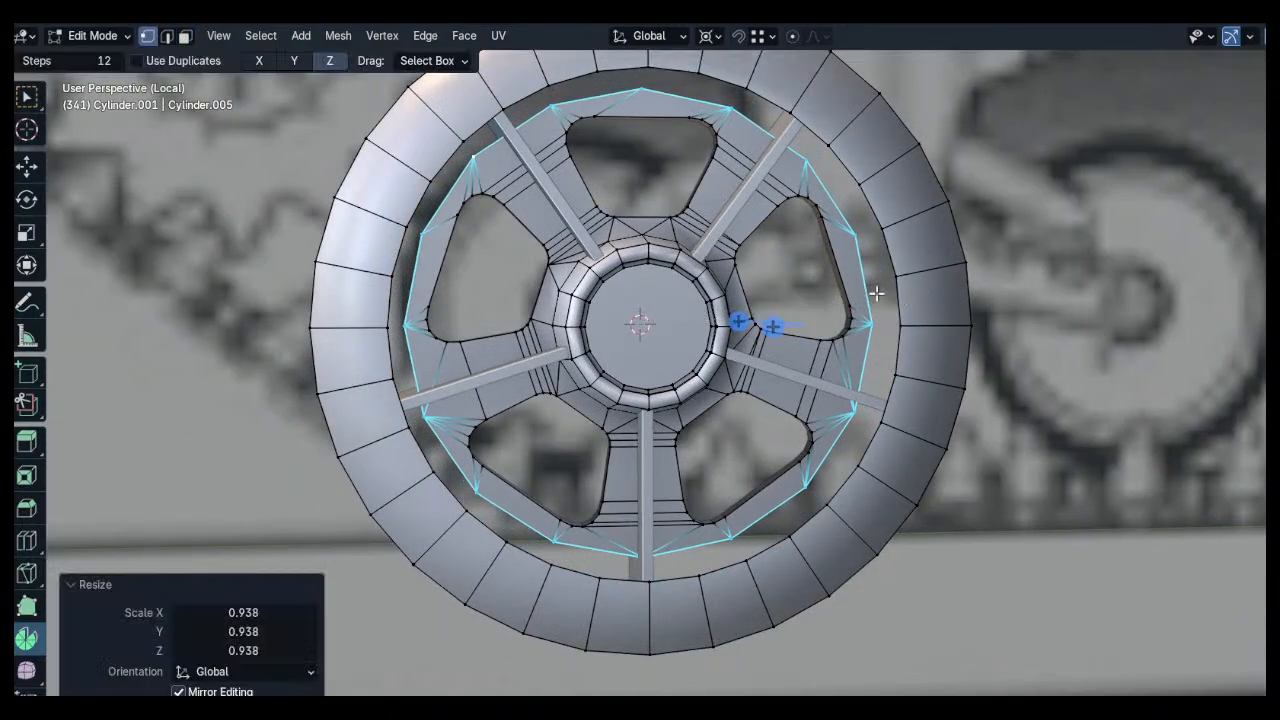
# Extrude the rim's inner edge loop and move the new edges along the X axis
pyautogui.keyDown('alt'); pyautogui.click(886, 287); pyautogui.keyUp('alt')
pyautogui.moveTo(884, 286); pyautogui.dragTo(940, 290, button='middle')
pyautogui.press('e')
pyautogui.rightClick(892, 297)
pyautogui.press('g')
pyautogui.press('x')
pyautogui.click(878, 320)
# Switch mesh editing from the wheel to the object holding the five spoke ribs
pyautogui.press('Tab')
pyautogui.click(705, 492)
pyautogui.press('Tab')
pyautogui.scroll(2, 730, 375)
pyautogui.keyDown('shift'); pyautogui.moveTo(745, 345); pyautogui.dragTo(694, 374, button='middle'); pyautogui.keyUp('shift')
pyautogui.hotkey('ctrl', 'r')
pyautogui.rightClick(700, 520)
pyautogui.press('x')
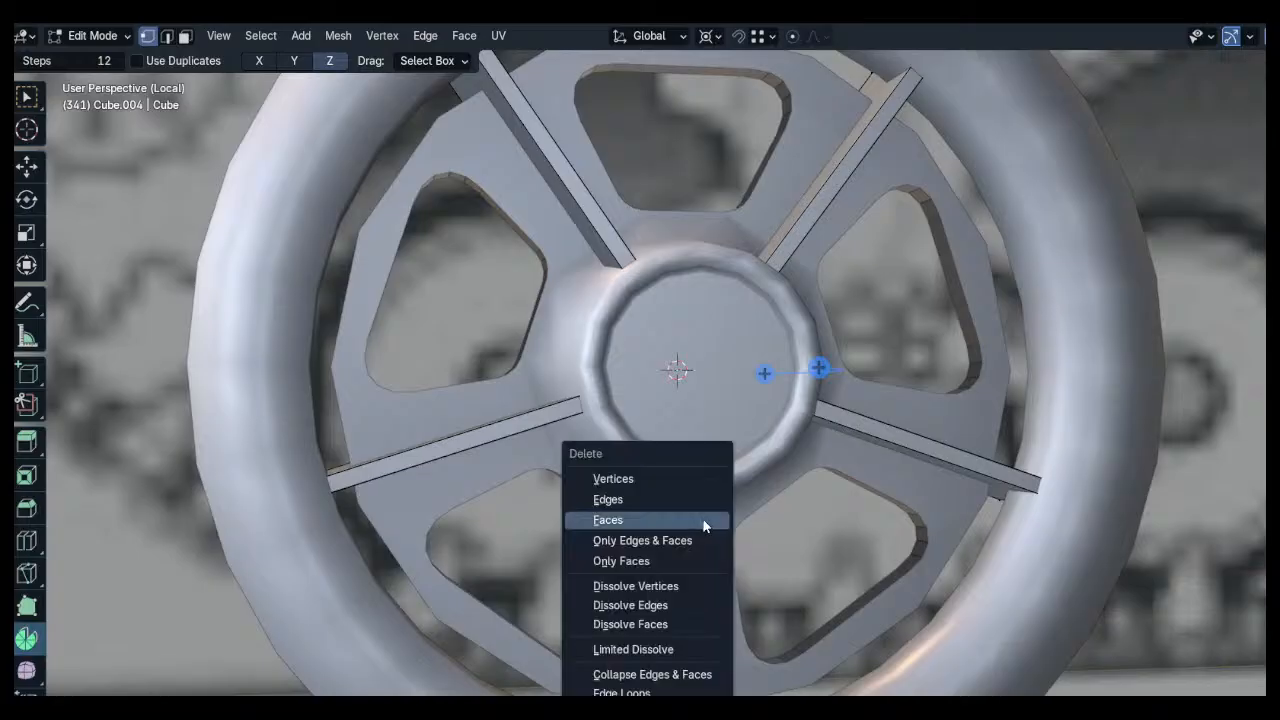
pyautogui.hotkey('alt', 'z')
pyautogui.hotkey('ctrl', 'r')
pyautogui.click(806, 463)
pyautogui.click(1044, 428)
pyautogui.press('a')
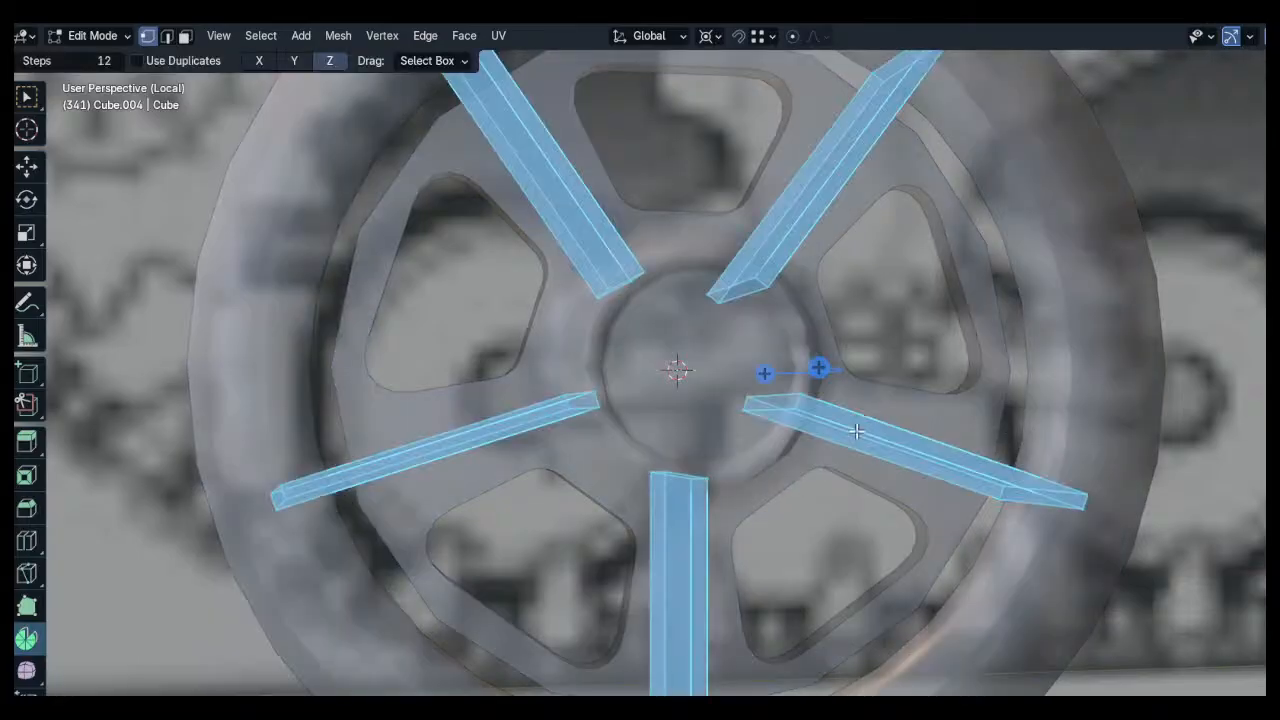
pyautogui.press('q')
pyautogui.click(785, 320)
pyautogui.hotkey('alt', 'a')
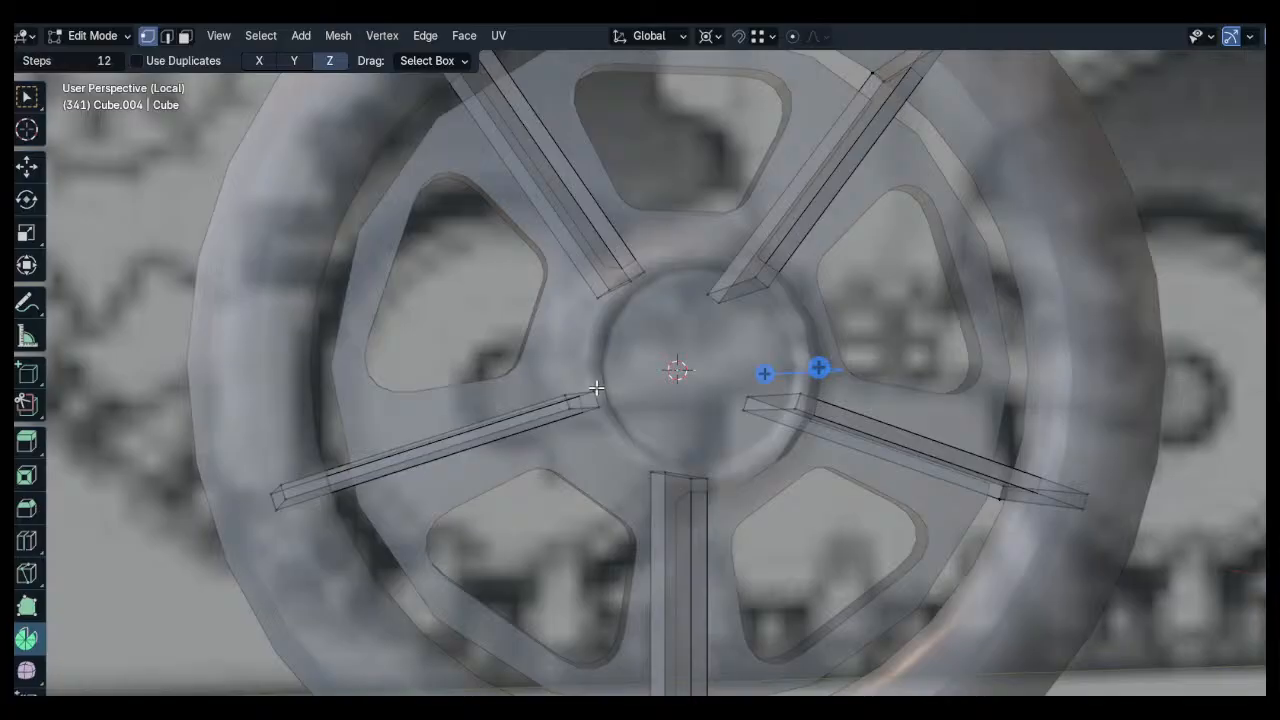
# Try selecting the hub-side end loops of the five ribs with see-through display, and clear the selection
pyautogui.moveTo(602, 391); pyautogui.dragTo(591, 428, button='middle')
pyautogui.keyDown('alt'); pyautogui.click(611, 372); pyautogui.keyUp('alt')
pyautogui.keyDown('alt'); pyautogui.click(678, 432); pyautogui.keyUp('alt')
pyautogui.keyDown('alt'); pyautogui.click(773, 358); pyautogui.keyUp('alt')
pyautogui.keyDown('alt'); pyautogui.click(757, 272); pyautogui.keyUp('alt')
pyautogui.keyDown('alt'); pyautogui.click(632, 278); pyautogui.keyUp('alt')
pyautogui.hotkey('alt', 'a')
pyautogui.hotkey('alt', 'z')
# Add two evenly spaced, unslid loop cuts across each of the five spoke ribs
pyautogui.moveTo(732, 330); pyautogui.dragTo(786, 323, button='middle')
pyautogui.scroll(-2, 752, 325)
pyautogui.hotkey('ctrl', 'r')
pyautogui.scroll(1, 775, 247)
pyautogui.click(775, 247)
pyautogui.rightClick(676, 258)
pyautogui.hotkey('ctrl', 'r')
pyautogui.click(570, 255)
pyautogui.rightClick(570, 255)
pyautogui.moveTo(570, 258); pyautogui.dragTo(566, 330, button='middle')
pyautogui.hotkey('ctrl', 'r')
pyautogui.click(565, 420)
pyautogui.rightClick(565, 420)
pyautogui.hotkey('ctrl', 'r')
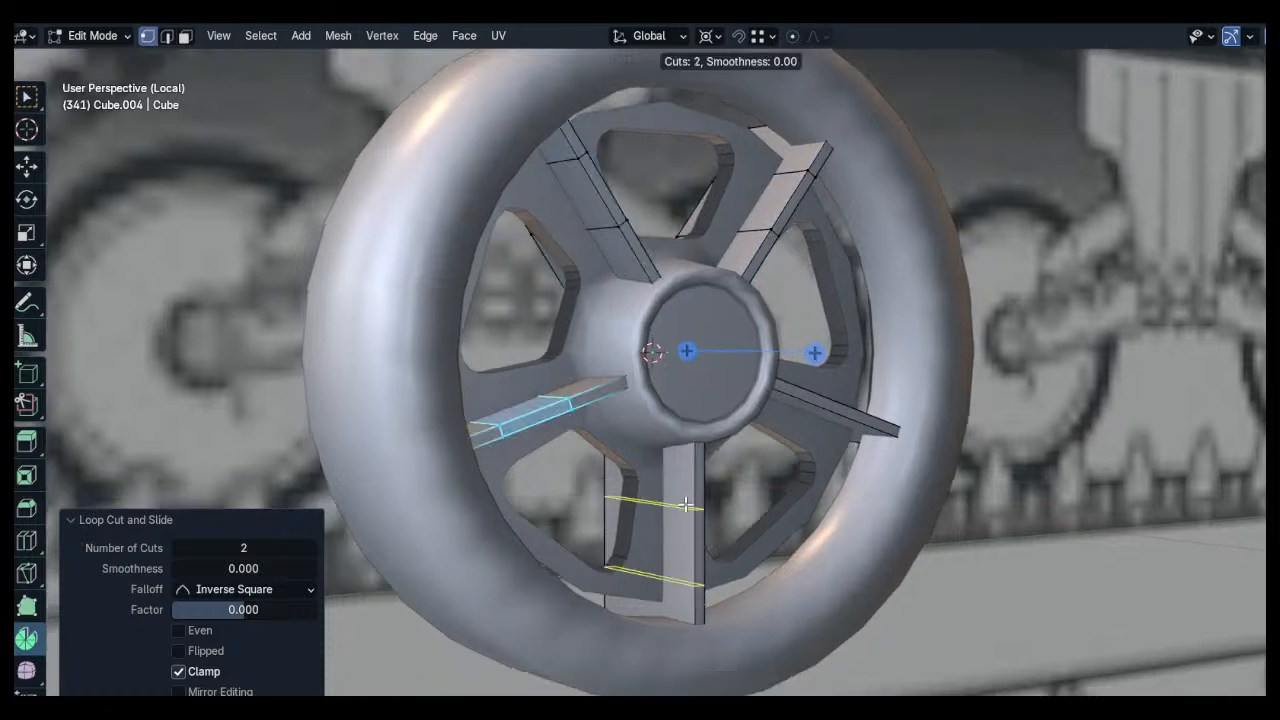
pyautogui.click(686, 505)
pyautogui.rightClick(826, 401)
pyautogui.hotkey('ctrl', 'r')
pyautogui.click(826, 401)
pyautogui.rightClick(826, 401)
# Add one centred loop cut to the hub-side and rim-side segments of the two upper ribs and the left rib
pyautogui.moveTo(826, 401); pyautogui.dragTo(722, 255, button='middle')
pyautogui.hotkey('ctrl', 'r')
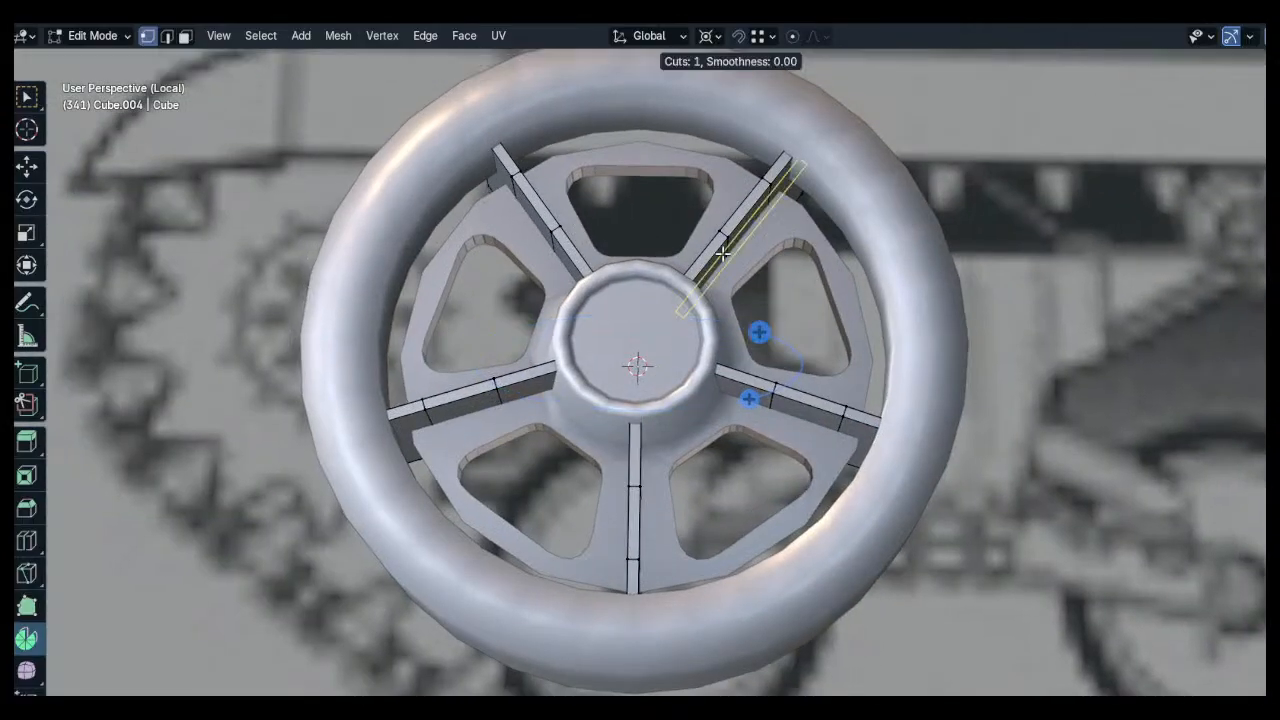
pyautogui.click(707, 256)
pyautogui.rightClick(707, 256)
pyautogui.hotkey('ctrl', 'r')
pyautogui.click(765, 174)
pyautogui.rightClick(765, 174)
pyautogui.hotkey('ctrl', 'r')
pyautogui.click(499, 157)
pyautogui.rightClick(499, 157)
pyautogui.hotkey('ctrl', 'r')
pyautogui.click(572, 262)
pyautogui.rightClick(572, 262)
pyautogui.hotkey('ctrl', 'r')
pyautogui.click(410, 408)
pyautogui.hotkey('ctrl', 'r')
pyautogui.click(540, 380)
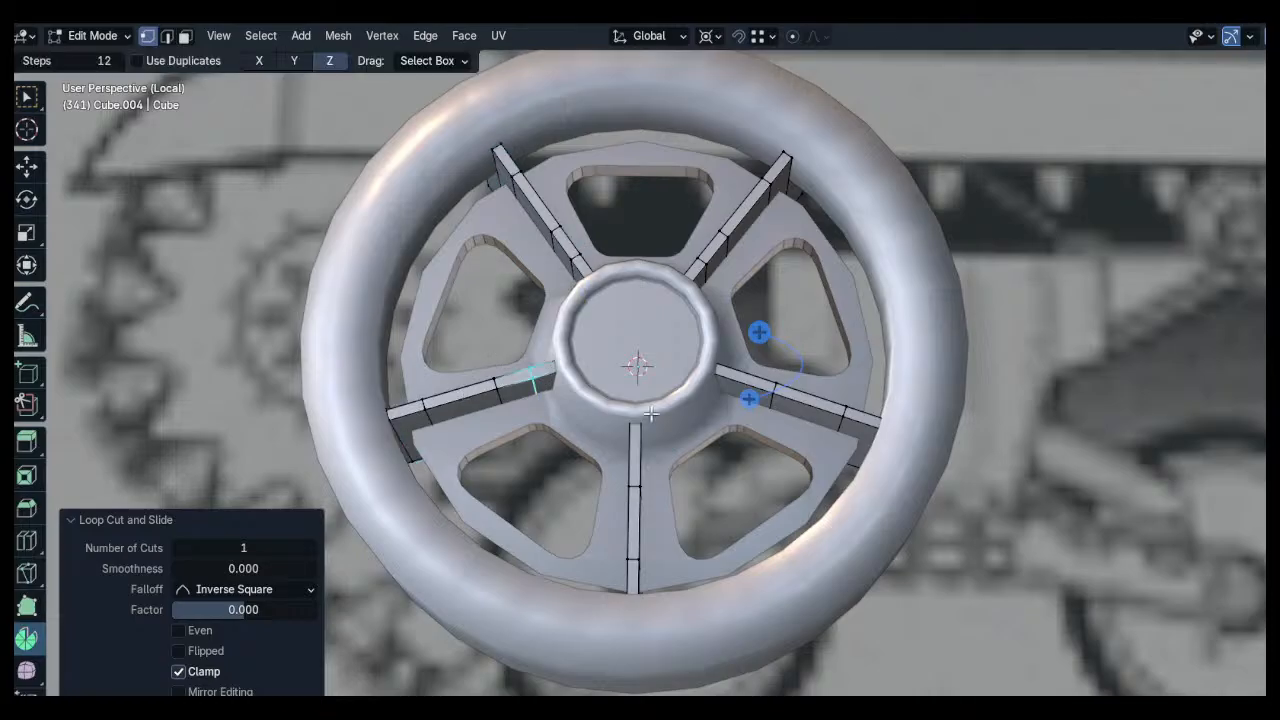
# Add one centred loop cut to the hub-side and rim-side segments of the right and bottom ribs
pyautogui.hotkey('ctrl', 'r')
pyautogui.click(749, 398)
pyautogui.rightClick(749, 398)
pyautogui.click(36, 104)
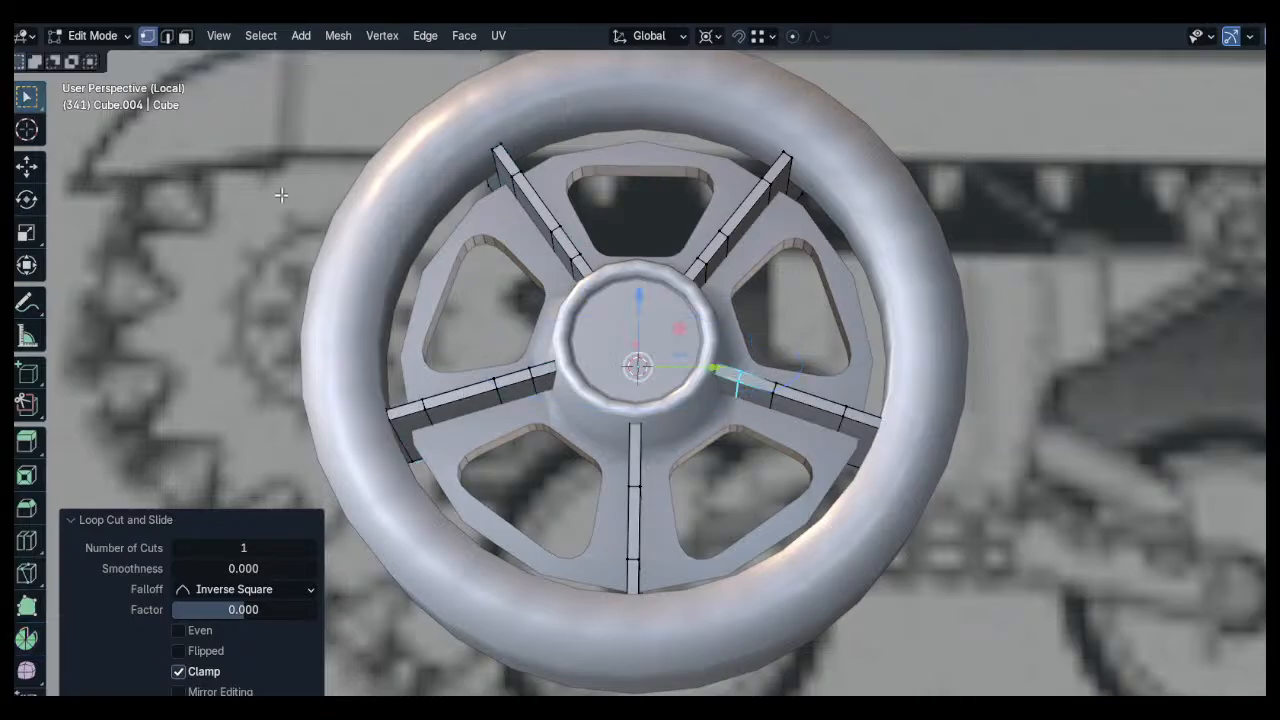
pyautogui.moveTo(858, 411); pyautogui.dragTo(868, 424, button='middle')
pyautogui.hotkey('ctrl', 'r')
pyautogui.click(861, 424)
pyautogui.rightClick(861, 424)
pyautogui.hotkey('ctrl', 'r')
pyautogui.click(634, 472)
pyautogui.rightClick(634, 474)
pyautogui.hotkey('ctrl', 'r')
pyautogui.click(650, 572)
pyautogui.rightClick(650, 572)
# Select the front edges at the hub end of all five ribs and move them -0.018746 m along X
pyautogui.moveTo(650, 572); pyautogui.dragTo(732, 510, button='middle')
pyautogui.moveTo(662, 500); pyautogui.dragTo(583, 246, button='middle')
pyautogui.scroll(3, 580, 360)
pyautogui.moveTo(598, 328); pyautogui.dragTo(619, 313, button='middle')
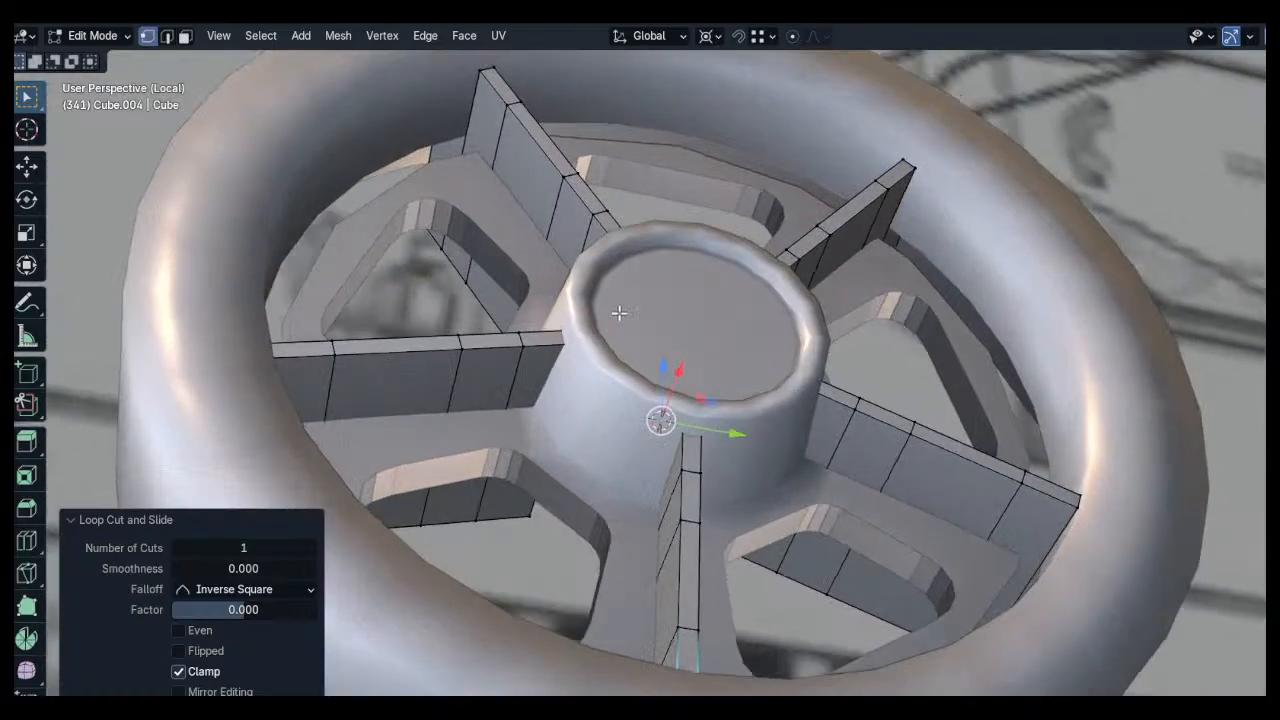
pyautogui.hotkey('alt', 'z')
pyautogui.hotkey('ctrl', 'r')
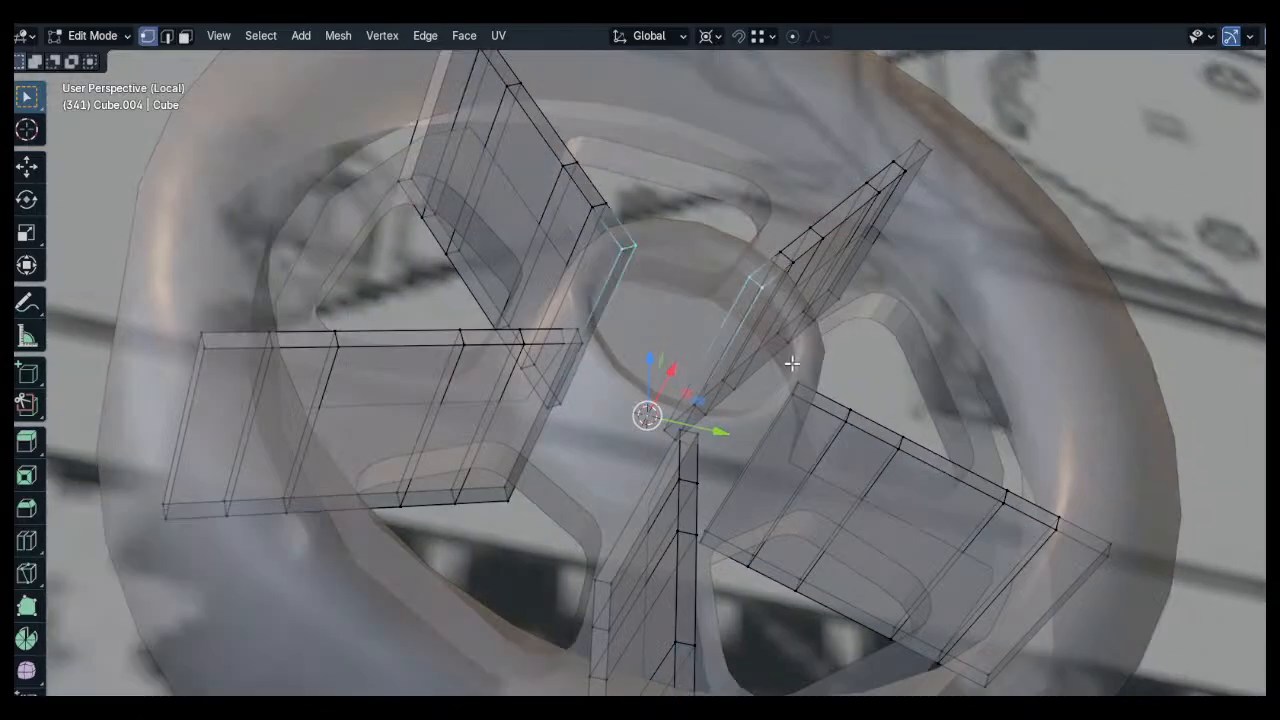
pyautogui.moveTo(801, 384); pyautogui.dragTo(680, 440, button='middle')
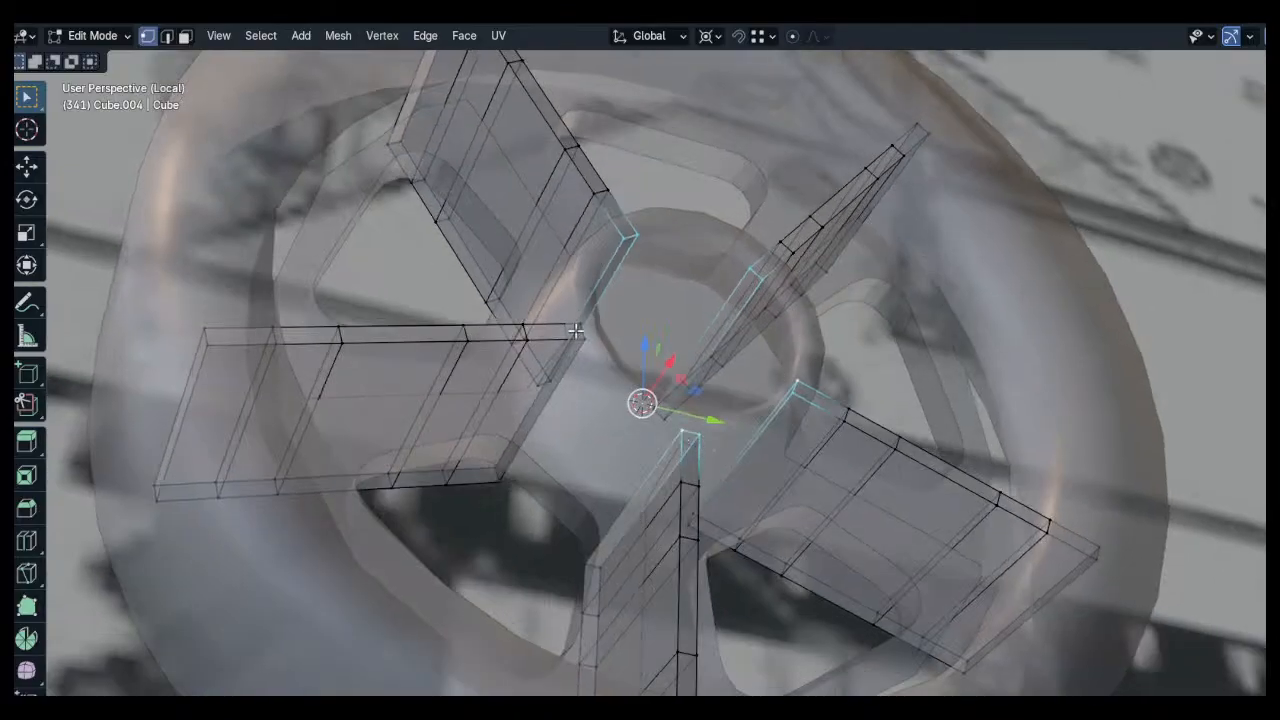
pyautogui.hotkey('alt', 'z')
pyautogui.press('g')
pyautogui.press('x')
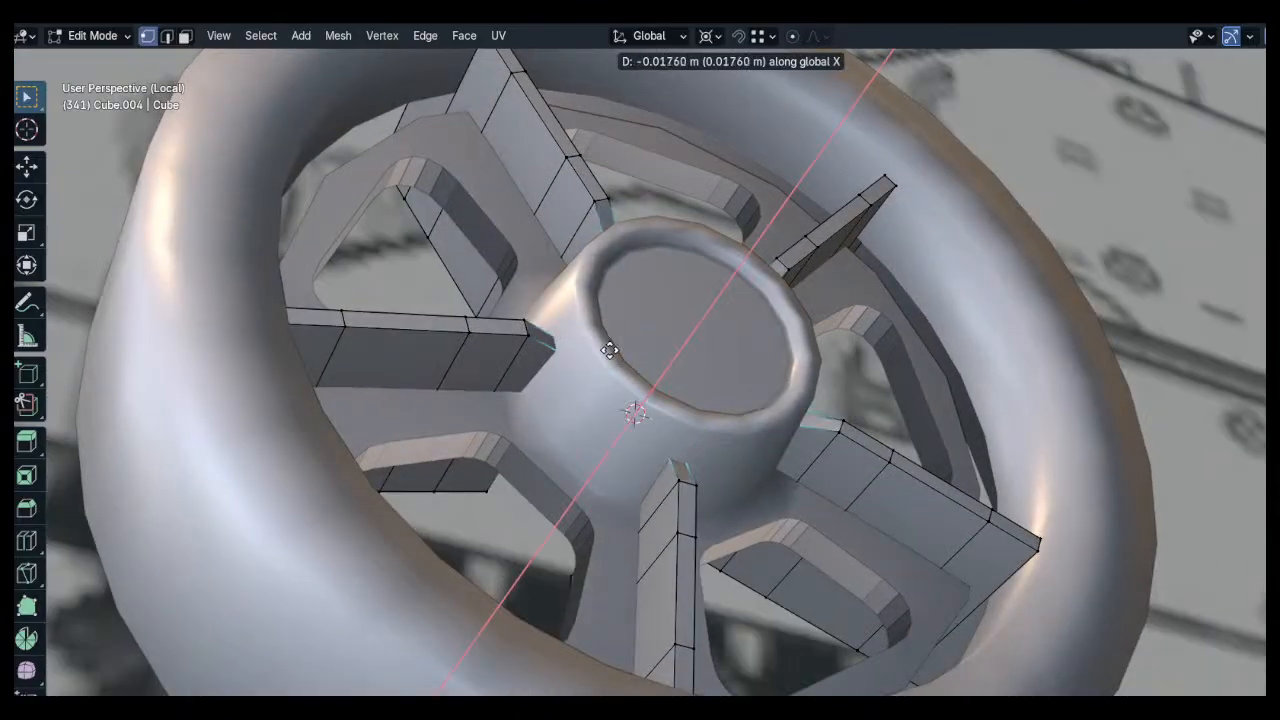
pyautogui.click(605, 360)
# Select the front faces of the middle segments on all five ribs and move them about -0.031 m along X
pyautogui.hotkey('ctrl', 'space')
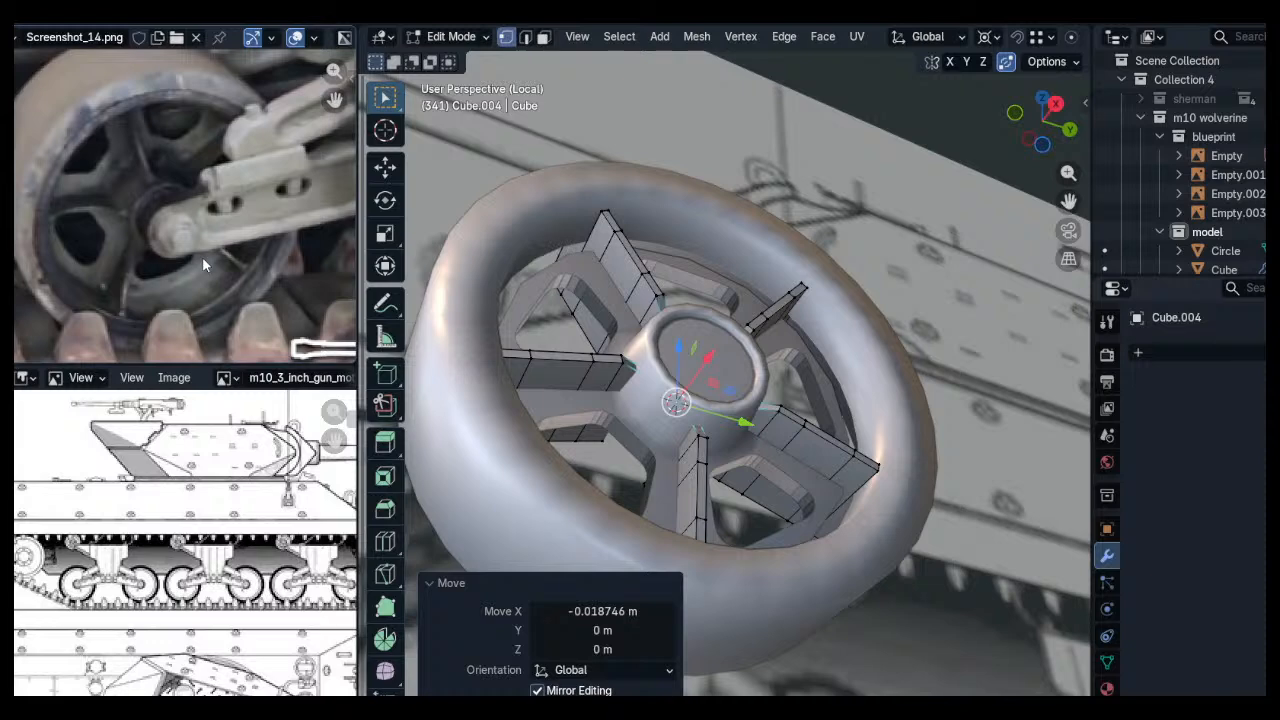
pyautogui.scroll(3, 192, 224)
pyautogui.moveTo(560, 320); pyautogui.dragTo(603, 358, button='middle')
pyautogui.press('3')
pyautogui.click(628, 276)
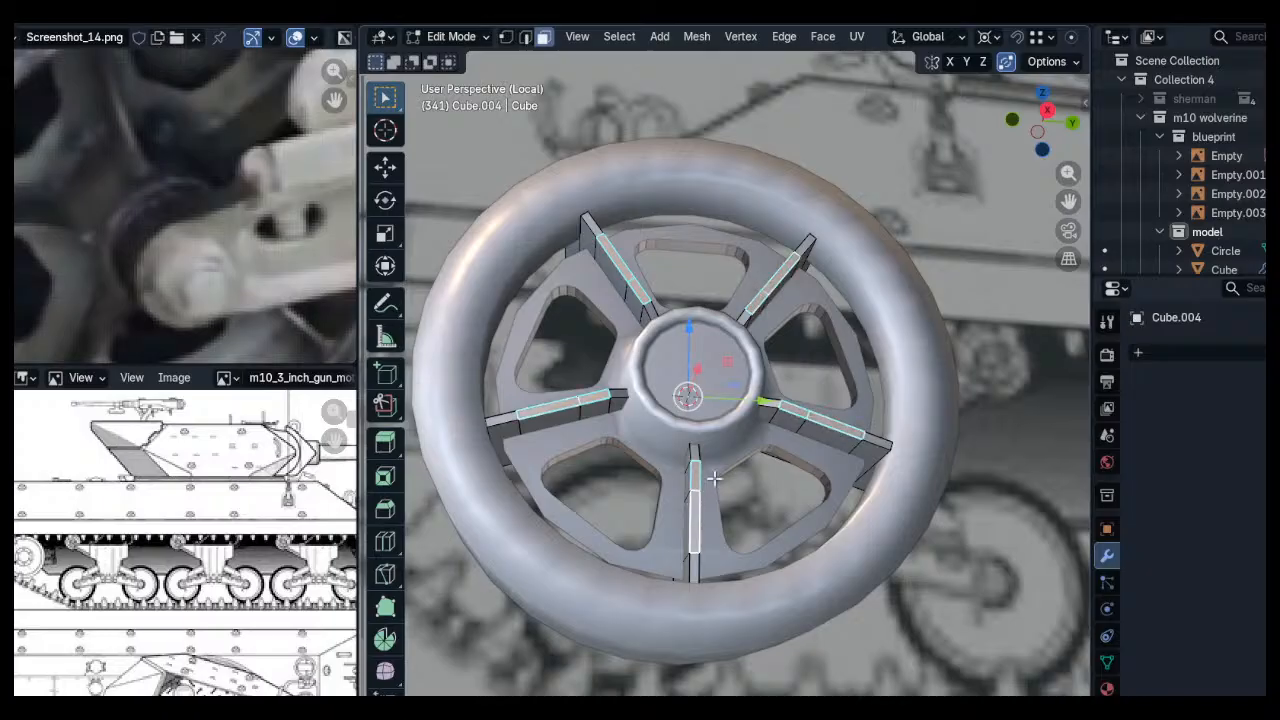
pyautogui.moveTo(714, 479); pyautogui.dragTo(780, 505, button='middle')
pyautogui.scroll(3, 794, 523)
pyautogui.press('g')
pyautogui.press('x')
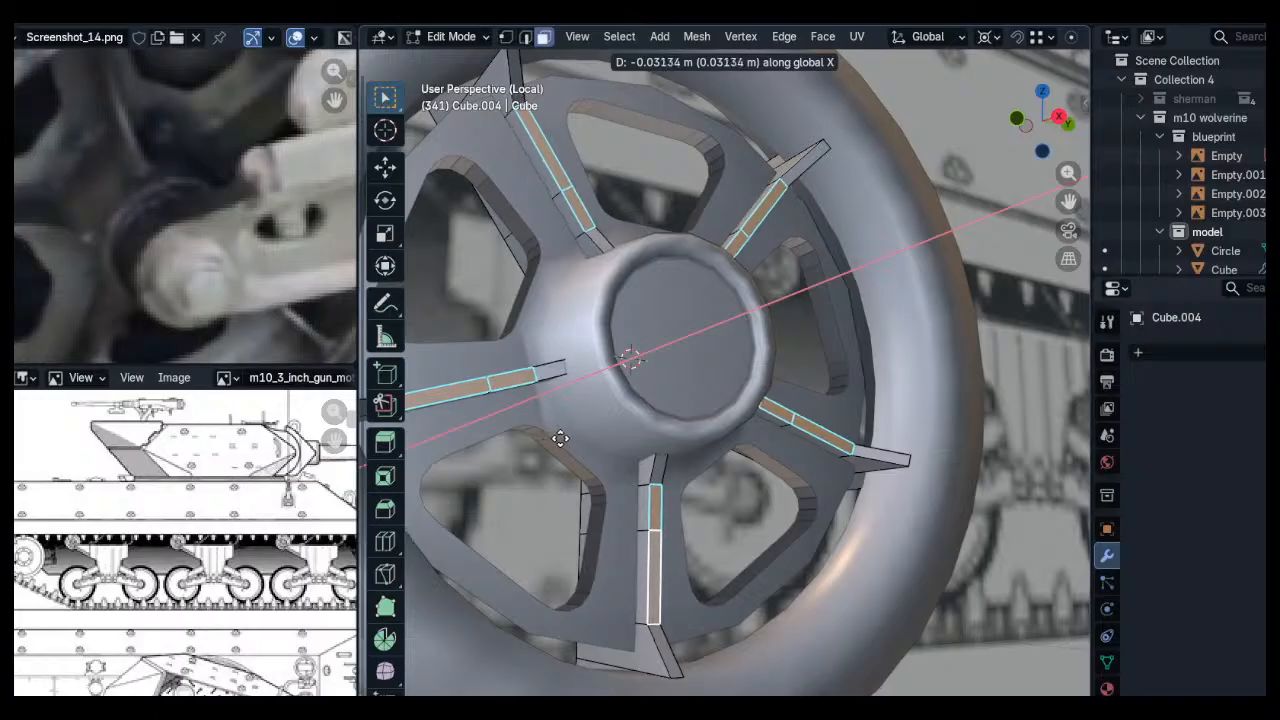
pyautogui.click(557, 438)
# Select the whole bottom rib and add a lengthwise loop cut down its centre in right orthographic view
pyautogui.moveTo(557, 438); pyautogui.dragTo(647, 326, button='middle')
pyautogui.press('1')
pyautogui.scroll(3, 665, 455)
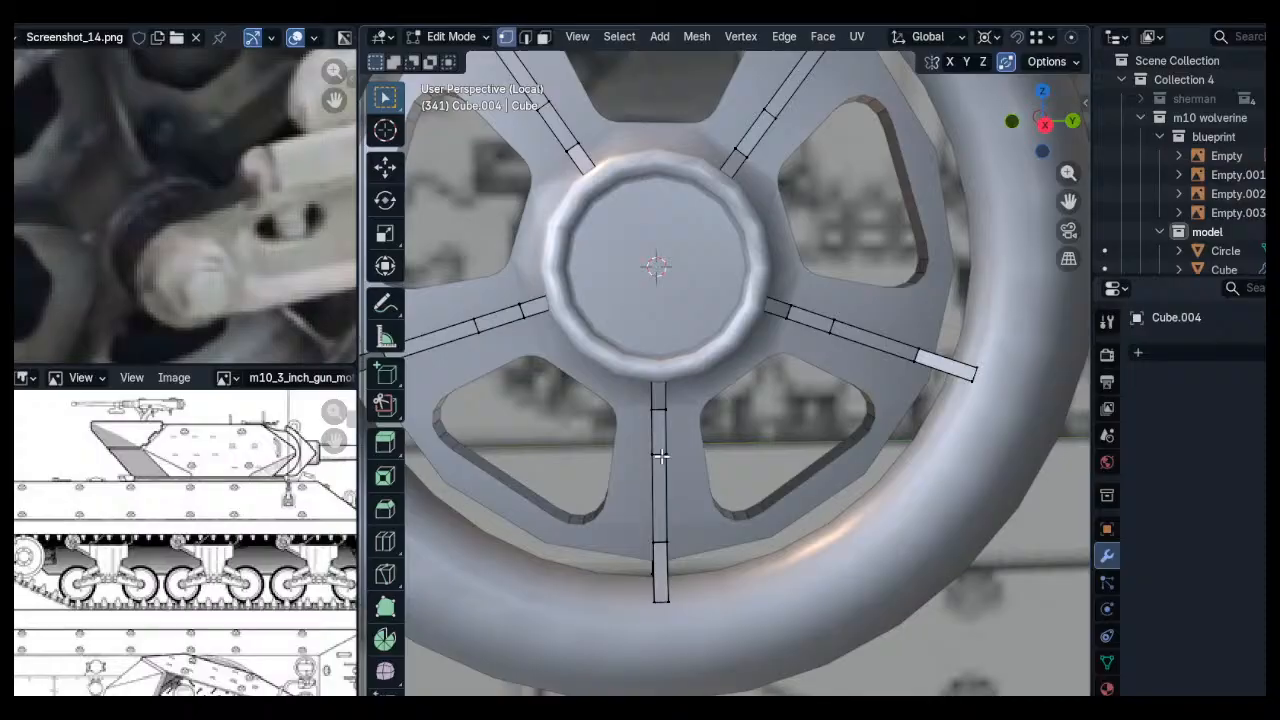
pyautogui.press('l')
pyautogui.click(1044, 124)
pyautogui.scroll(5, 720, 320)
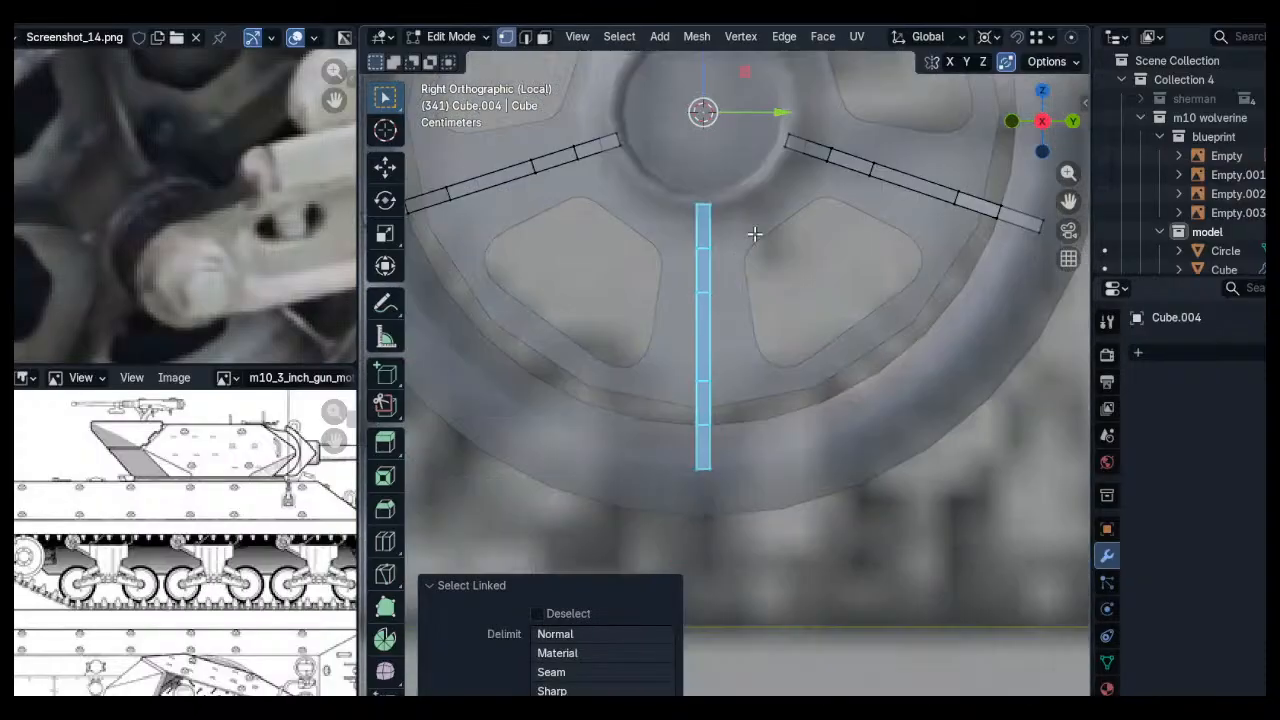
pyautogui.hotkey('ctrl', 'r')
pyautogui.click(730, 414)
pyautogui.rightClick(730, 414)
pyautogui.scroll(-3, 763, 326)
# Circle-select the vertices at the bottom rib's outer end and delete its end cap faces
pyautogui.moveTo(763, 326); pyautogui.dragTo(838, 483, button='middle')
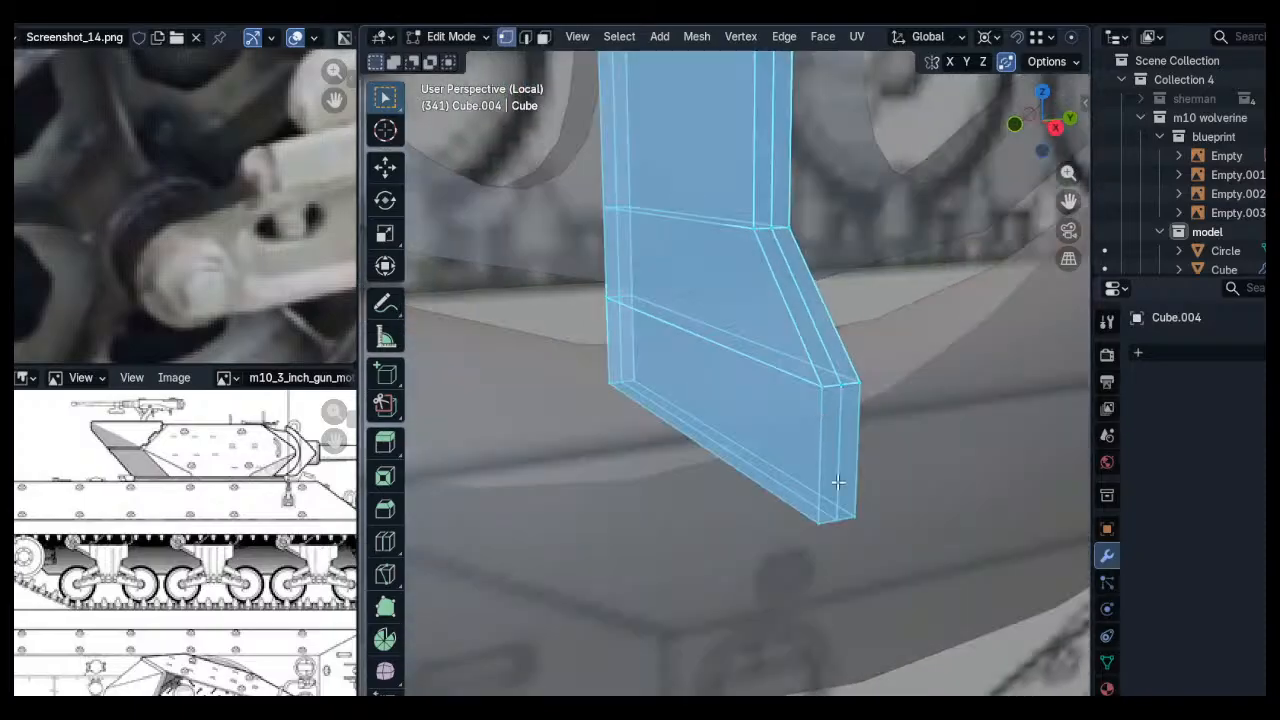
pyautogui.hotkey('alt', 'a')
pyautogui.press('c')
pyautogui.moveTo(866, 528); pyautogui.dragTo(615, 385)
pyautogui.press('Escape')
pyautogui.press('x')
pyautogui.click(607, 390)
pyautogui.hotkey('ctrl', 'z')
pyautogui.press('x')
pyautogui.click(600, 413)
# Shorten the bottom rib by moving its outer-end vertices along Z, first by 0.012572 m and finally by 0.002949 m
pyautogui.moveTo(612, 385); pyautogui.dragTo(855, 518)
pyautogui.rightClick(855, 518)
pyautogui.press('g')
pyautogui.press('z')
pyautogui.click(860, 459)
pyautogui.hotkey('alt', 'z')
pyautogui.moveTo(858, 444); pyautogui.dragTo(848, 426, button='middle')
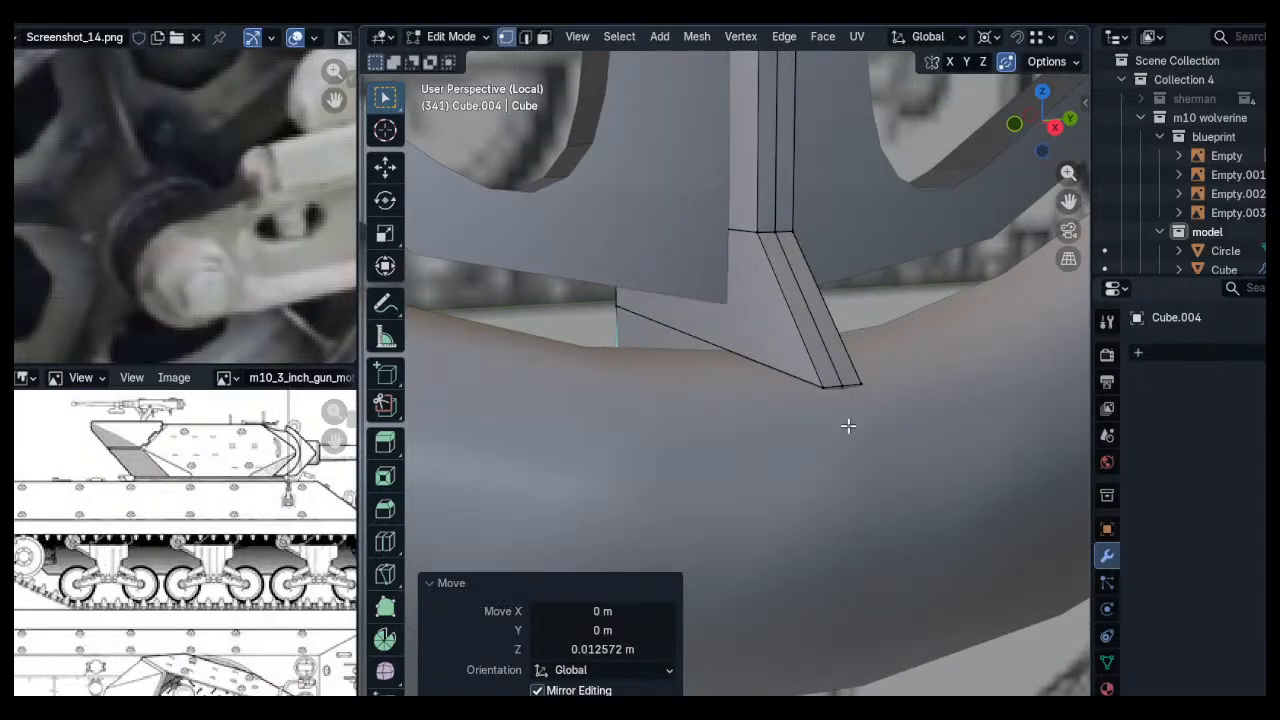
pyautogui.press('g')
pyautogui.press('z')
pyautogui.click(816, 423)
pyautogui.hotkey('alt', 'z')
pyautogui.press('g')
pyautogui.press('z')
pyautogui.click(831, 426)
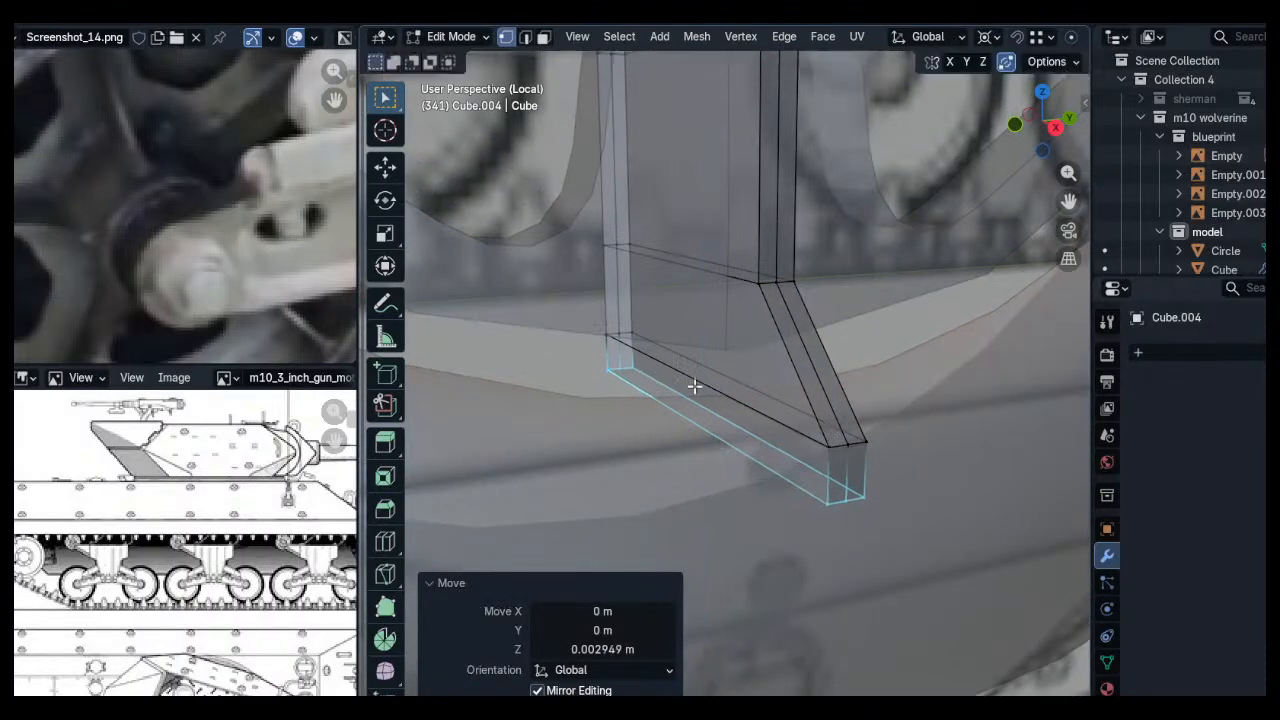
# Circle-select all the back faces along the bottom rib in face mode and delete them
pyautogui.press('3')
pyautogui.press('c')
pyautogui.press('c')
pyautogui.click(597, 273)
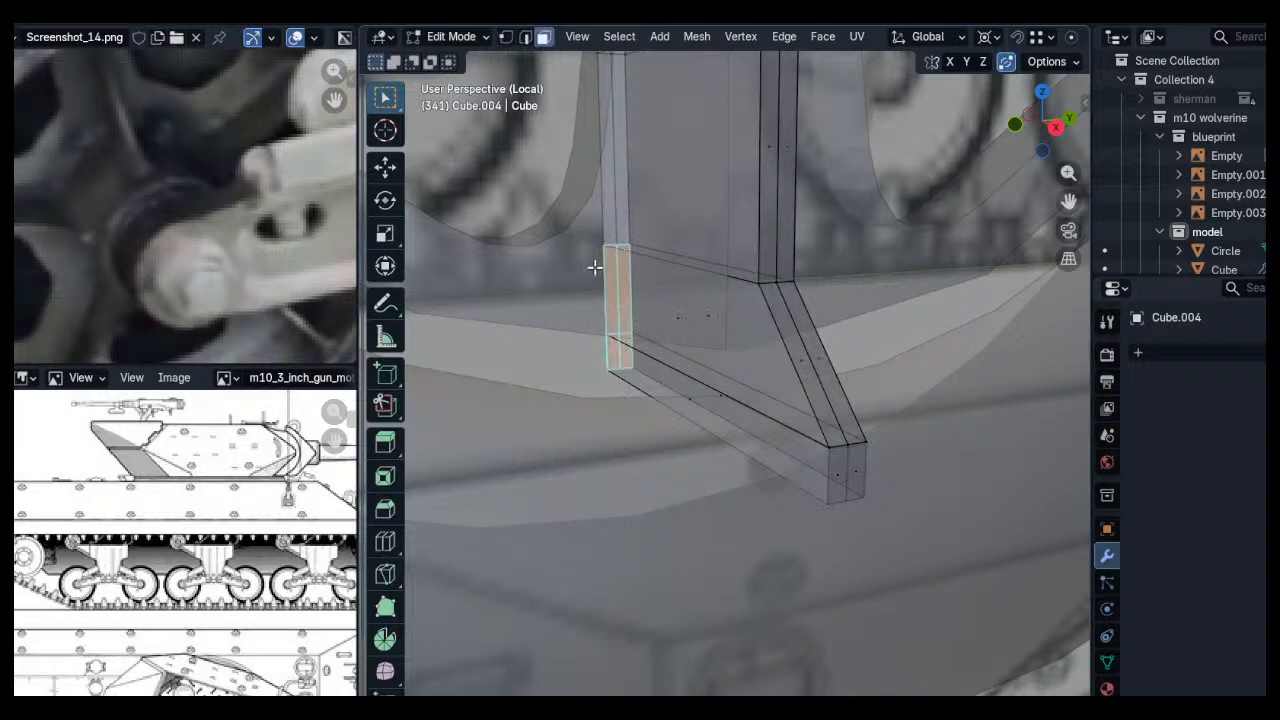
pyautogui.keyDown('shift'); pyautogui.moveTo(594, 266); pyautogui.dragTo(612, 332, button='middle'); pyautogui.keyUp('shift')
pyautogui.press('c')
pyautogui.click(631, 201)
pyautogui.keyDown('shift'); pyautogui.moveTo(624, 135); pyautogui.dragTo(634, 309, button='middle'); pyautogui.keyUp('shift')
pyautogui.press('c')
pyautogui.click(630, 285)
pyautogui.press('Escape')
pyautogui.press('x')
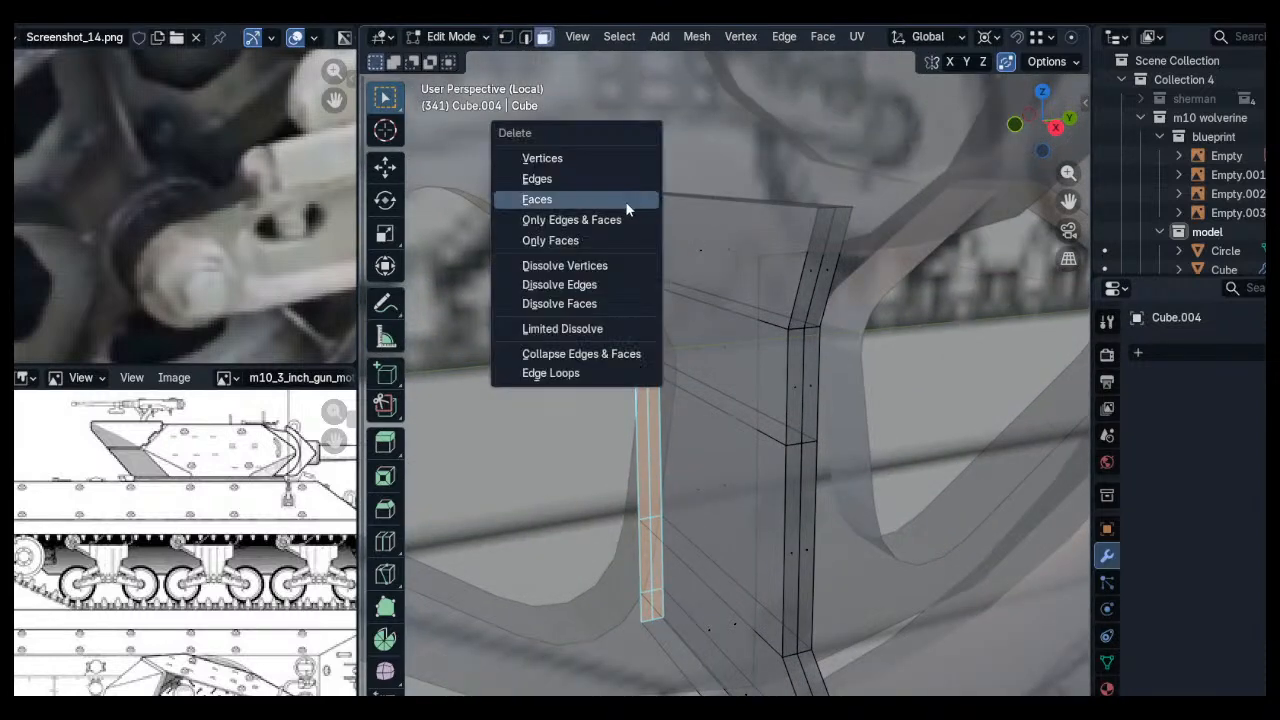
pyautogui.click(628, 200)
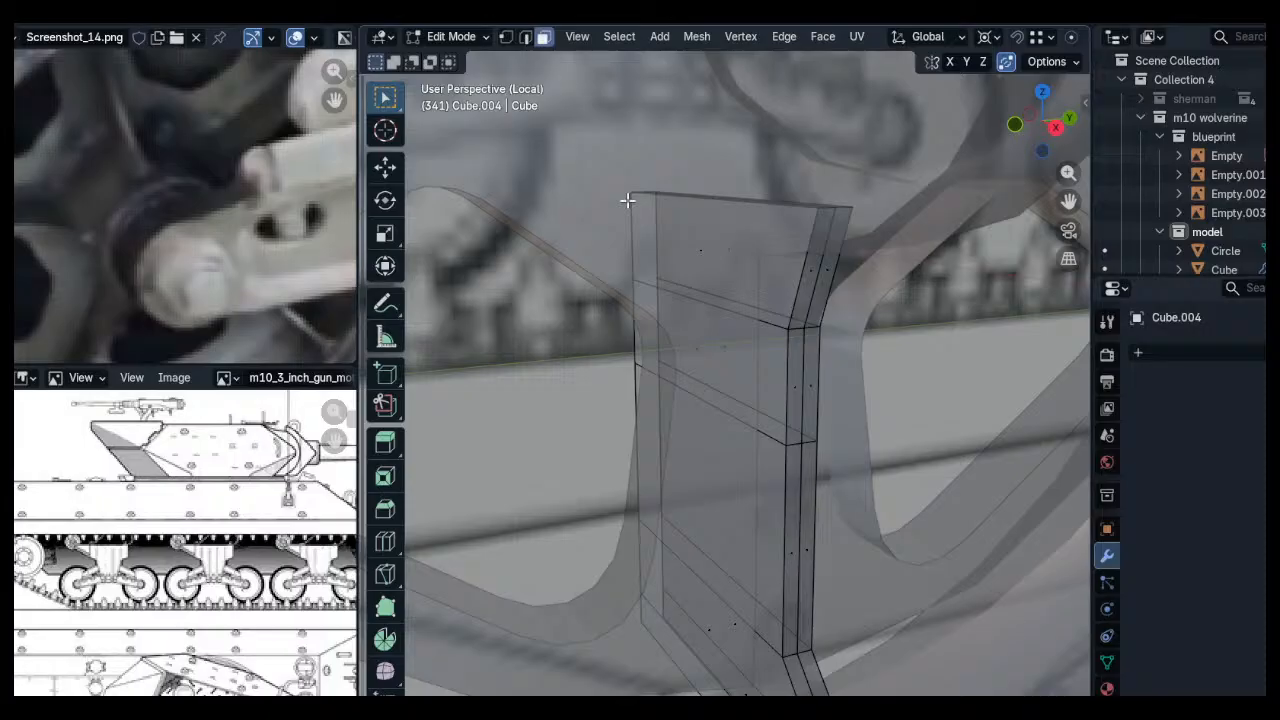
pyautogui.scroll(-3, 788, 235)
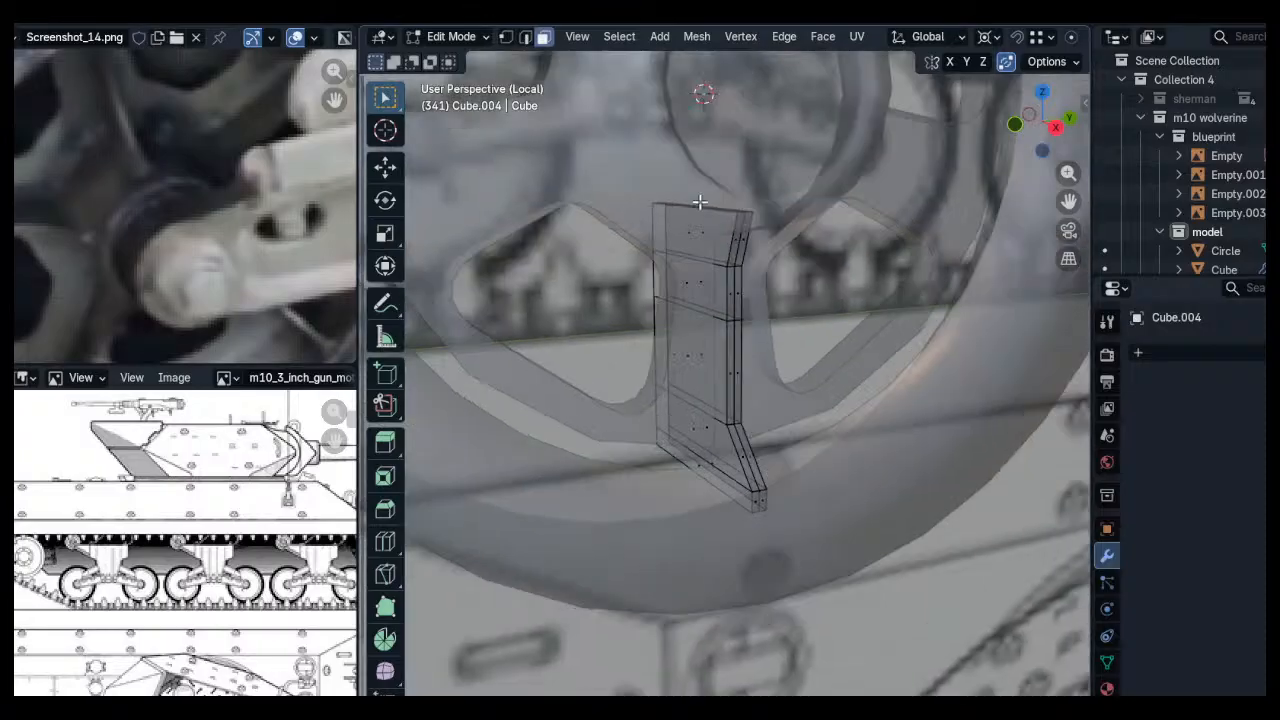
pyautogui.hotkey('alt', 'z')
pyautogui.press('Tab')
pyautogui.scroll(4, 714, 169)
pyautogui.press('Tab')
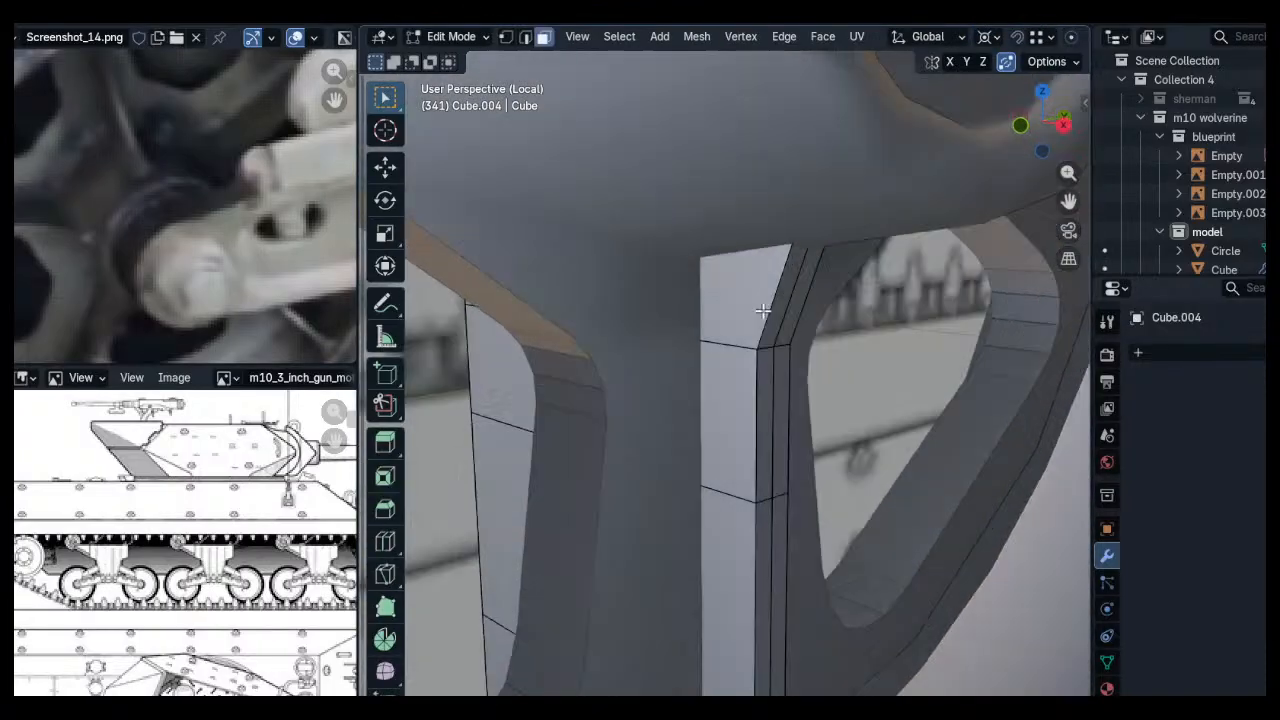
# Slide the bottom rib's lengthwise centre edge loop onto the adjacent long edge and return to Object Mode
pyautogui.scroll(2, 786, 351)
pyautogui.hotkey('alt', 'z')
pyautogui.moveTo(771, 366); pyautogui.dragTo(703, 323, button='middle')
pyautogui.scroll(-3, 712, 361)
pyautogui.scroll(1, 703, 323)
pyautogui.press('g')
pyautogui.press('g')
pyautogui.click(891, 323)
pyautogui.keyDown('shift'); pyautogui.moveTo(868, 331); pyautogui.dragTo(834, 291, button='middle'); pyautogui.keyUp('shift')
pyautogui.click(785, 316)
pyautogui.hotkey('alt', 'z')
pyautogui.scroll(-2, 785, 316)
pyautogui.press('Tab')
pyautogui.scroll(-1, 754, 323)
pyautogui.scroll(-2, 283, 262)
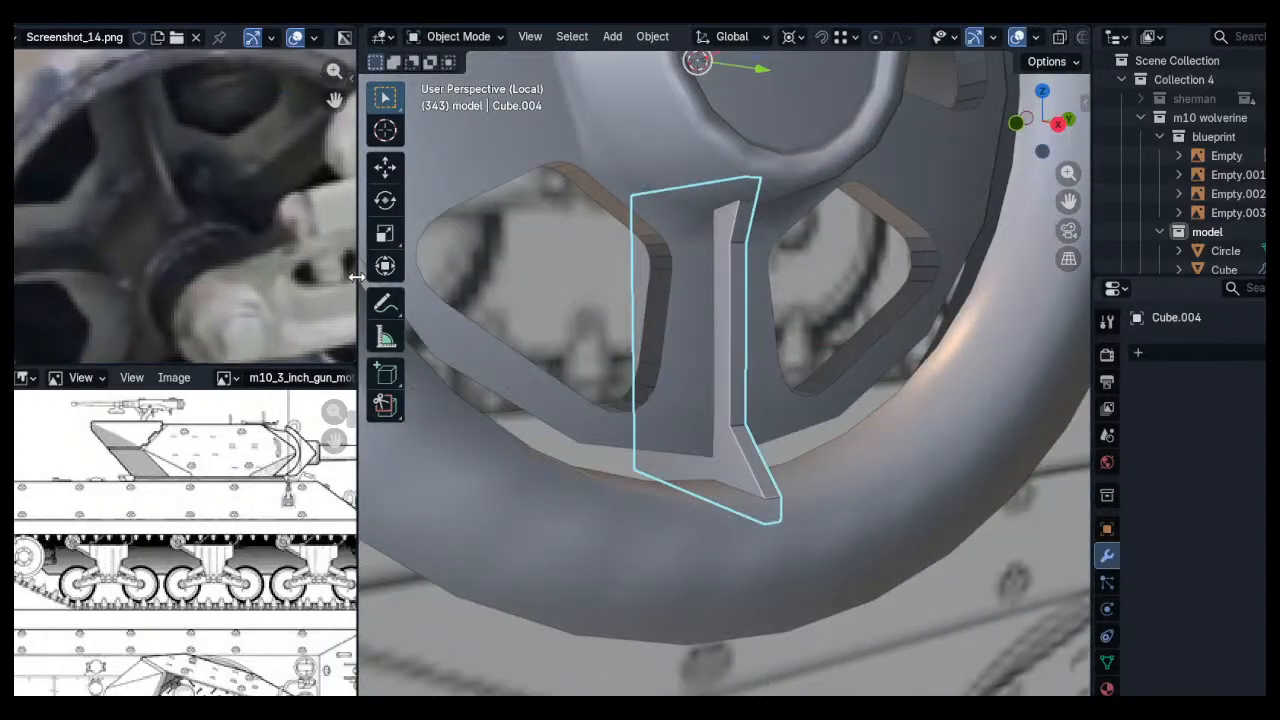
# Slide the bottom rib's middle crosswise edge loop up to the crosswise loop nearest the hub
pyautogui.scroll(3, 740, 300)
pyautogui.press('Tab')
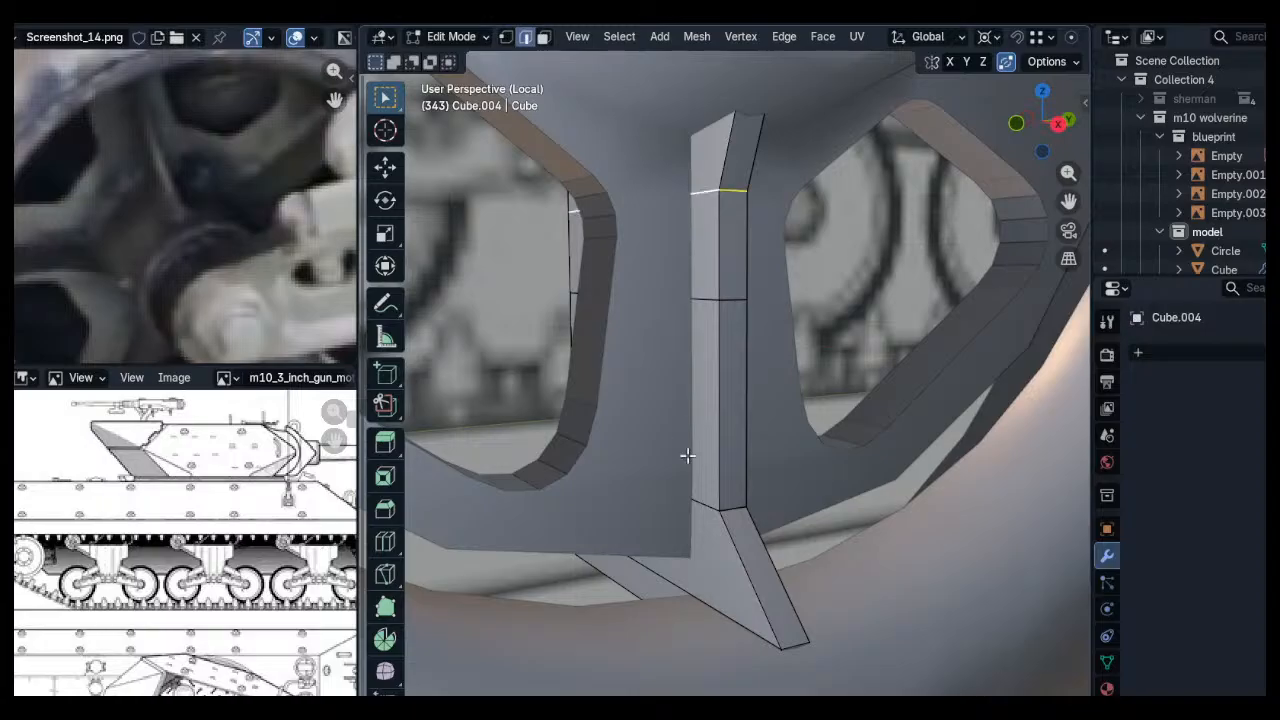
pyautogui.hotkey('alt', 'z')
pyautogui.keyDown('alt'); pyautogui.click(694, 300); pyautogui.keyUp('alt')
pyautogui.moveTo(697, 309); pyautogui.dragTo(732, 318, button='middle')
pyautogui.press('g')
pyautogui.press('g')
pyautogui.click(755, 180)
# Bevel the bottom rib's two crosswise bend loops together with 3 segments and a width of 0.0129 m
pyautogui.keyDown('alt'); pyautogui.keyDown('shift'); pyautogui.click(680, 475); pyautogui.keyUp('shift'); pyautogui.keyUp('alt')
pyautogui.moveTo(678, 460); pyautogui.dragTo(651, 420, button='middle')
pyautogui.scroll(-2, 660, 412)
pyautogui.hotkey('alt', 'z')
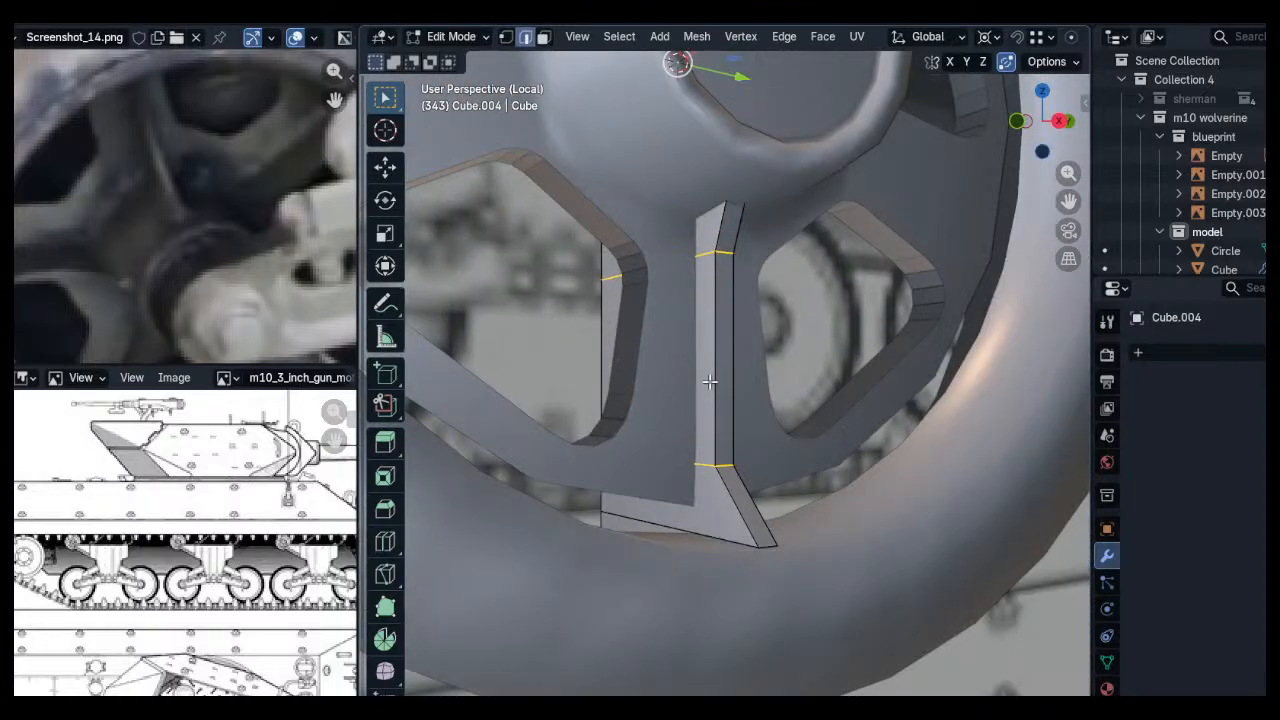
pyautogui.hotkey('ctrl', 'b')
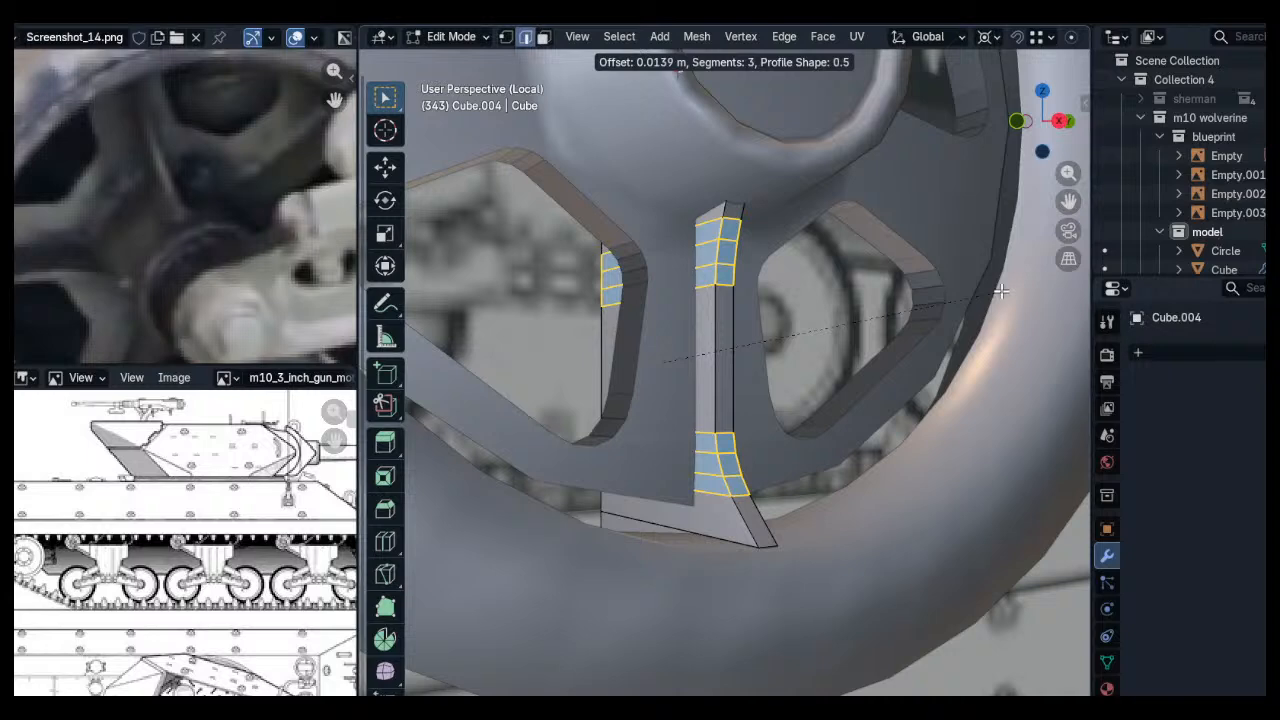
pyautogui.click(980, 297)
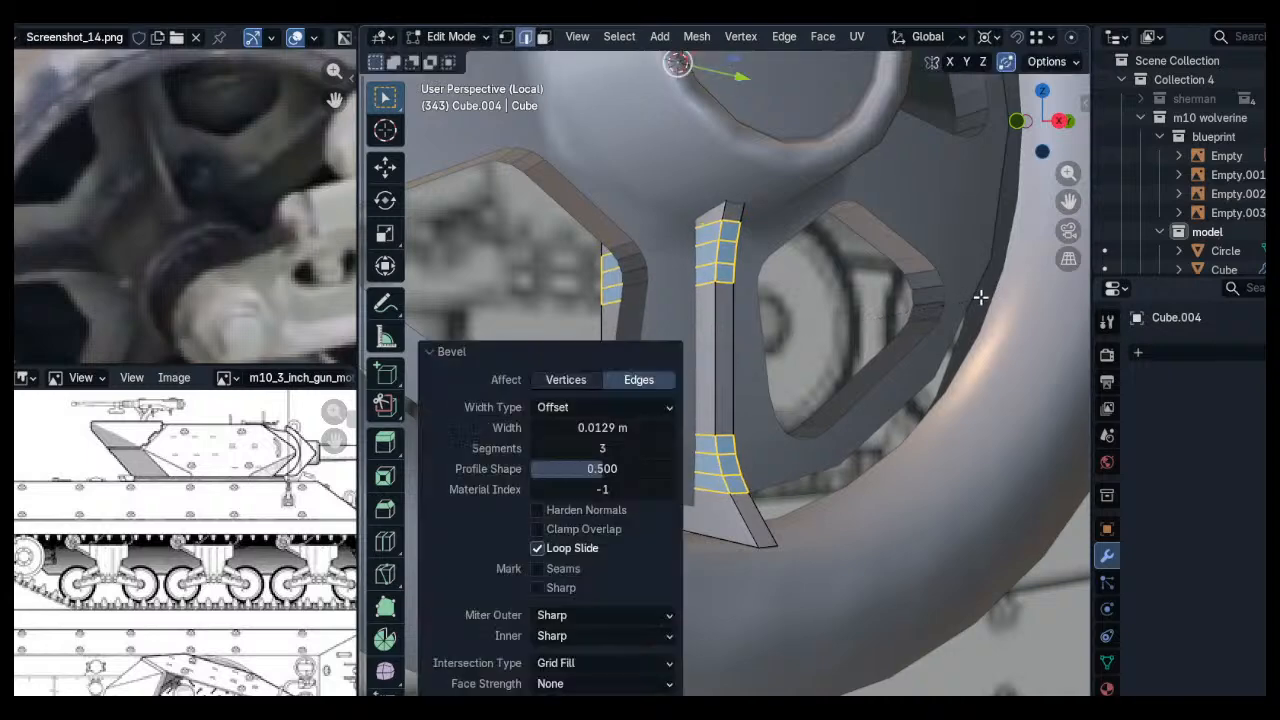
pyautogui.moveTo(838, 330); pyautogui.dragTo(834, 306, button='middle')
pyautogui.hotkey('alt', 'z')
pyautogui.hotkey('alt', 'a')
pyautogui.press('1')
pyautogui.moveTo(760, 332); pyautogui.dragTo(659, 328, button='middle')
pyautogui.scroll(2, 714, 329)
pyautogui.hotkey('alt', 'z')
pyautogui.press('Tab')
# Select the whole bottom rib mesh in Edit Mode from right orthographic view
pyautogui.scroll(-4, 741, 298)
pyautogui.moveTo(743, 300); pyautogui.dragTo(702, 320, button='middle')
pyautogui.click(1041, 125)
pyautogui.press('Tab')
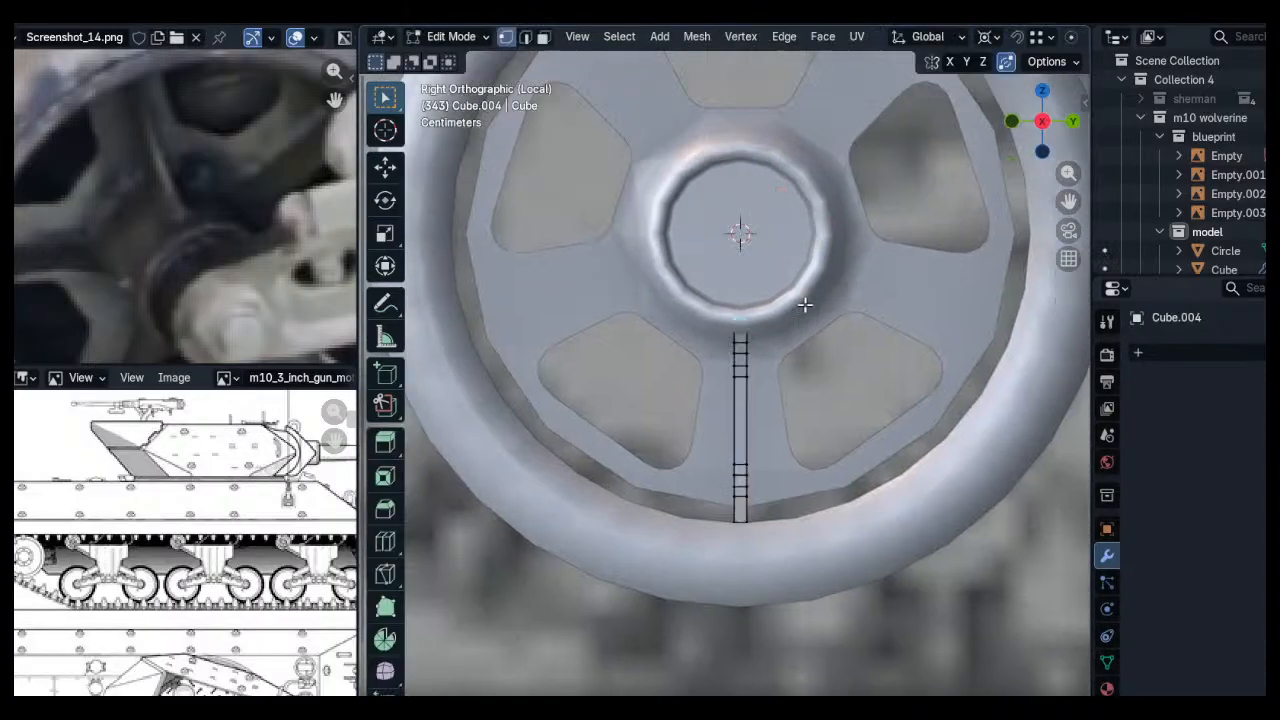
pyautogui.keyDown('shift'); pyautogui.moveTo(806, 303); pyautogui.dragTo(800, 323, button='middle'); pyautogui.keyUp('shift')
pyautogui.press('a')
pyautogui.press('r')
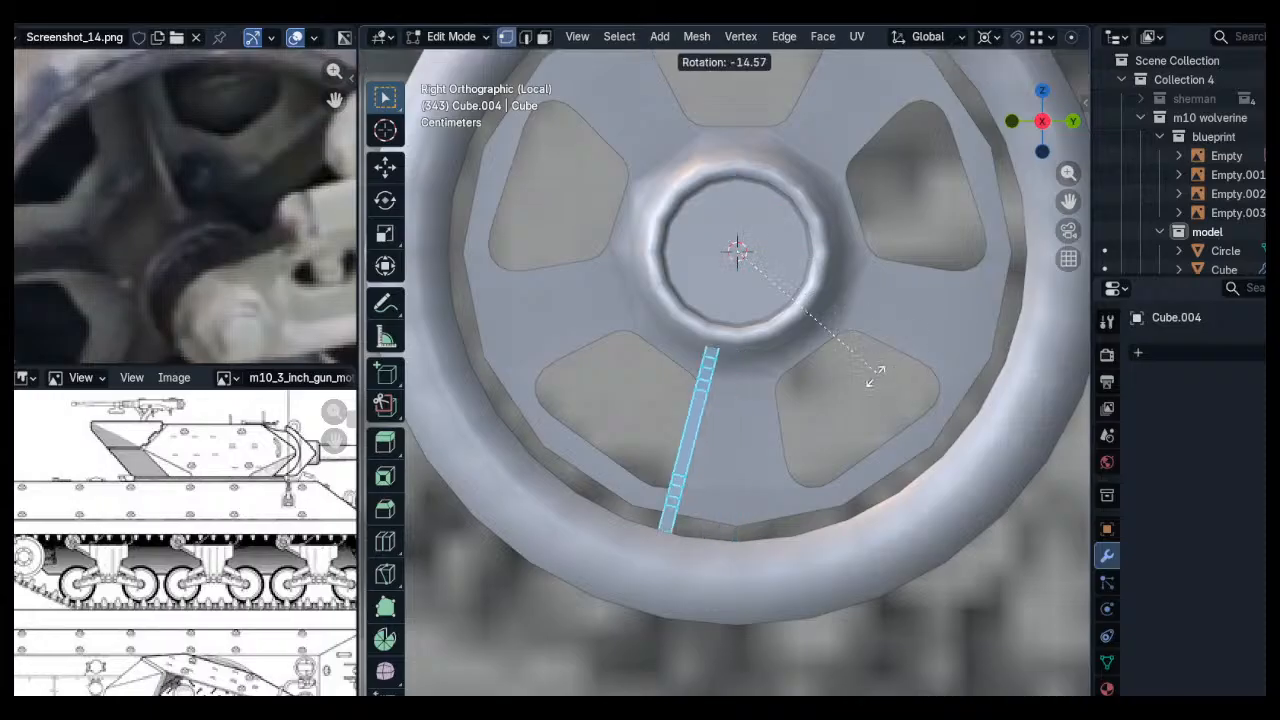
pyautogui.rightClick(707, 422)
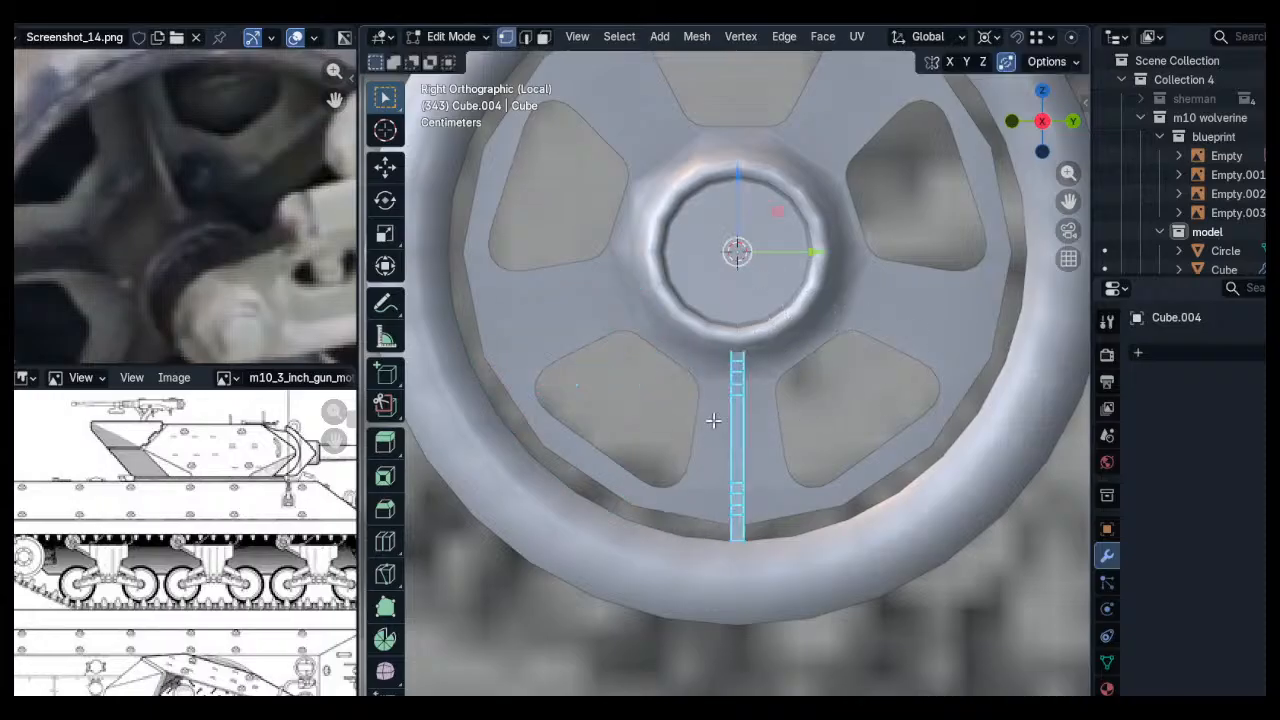
pyautogui.hotkey('ctrl', 'shift', 'Tab')
pyautogui.click(655, 277)
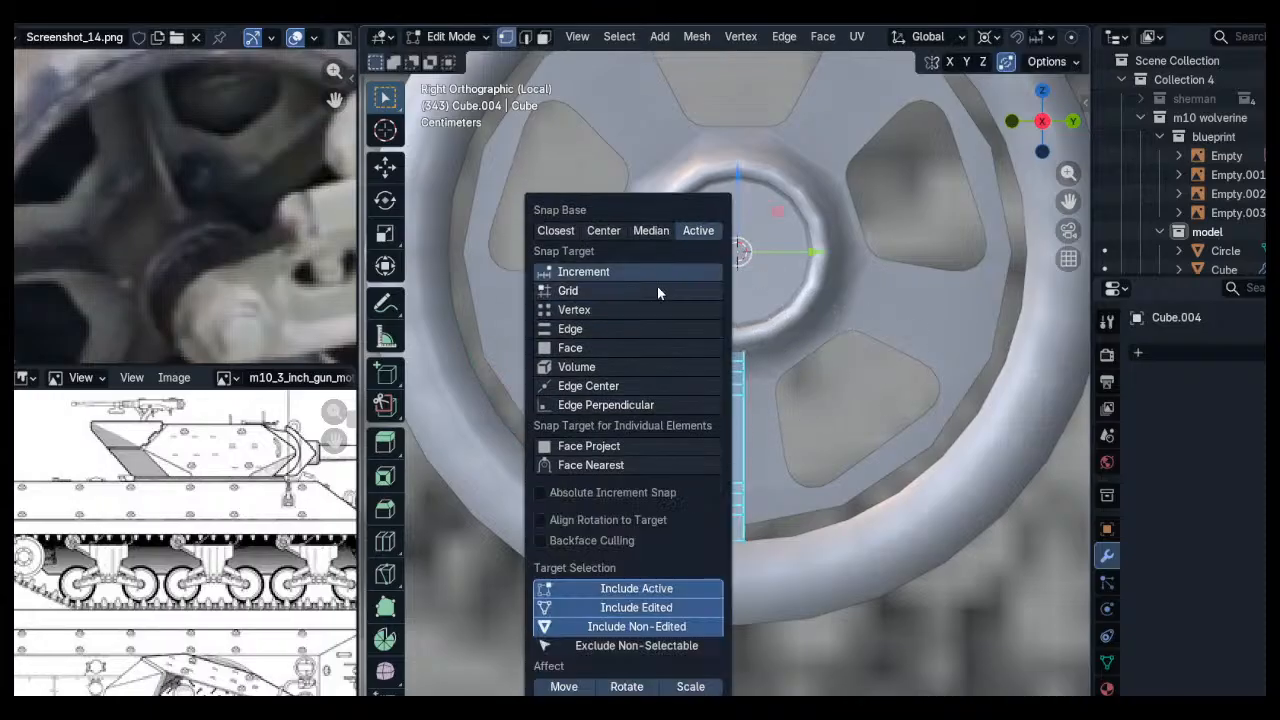
pyautogui.press('r')
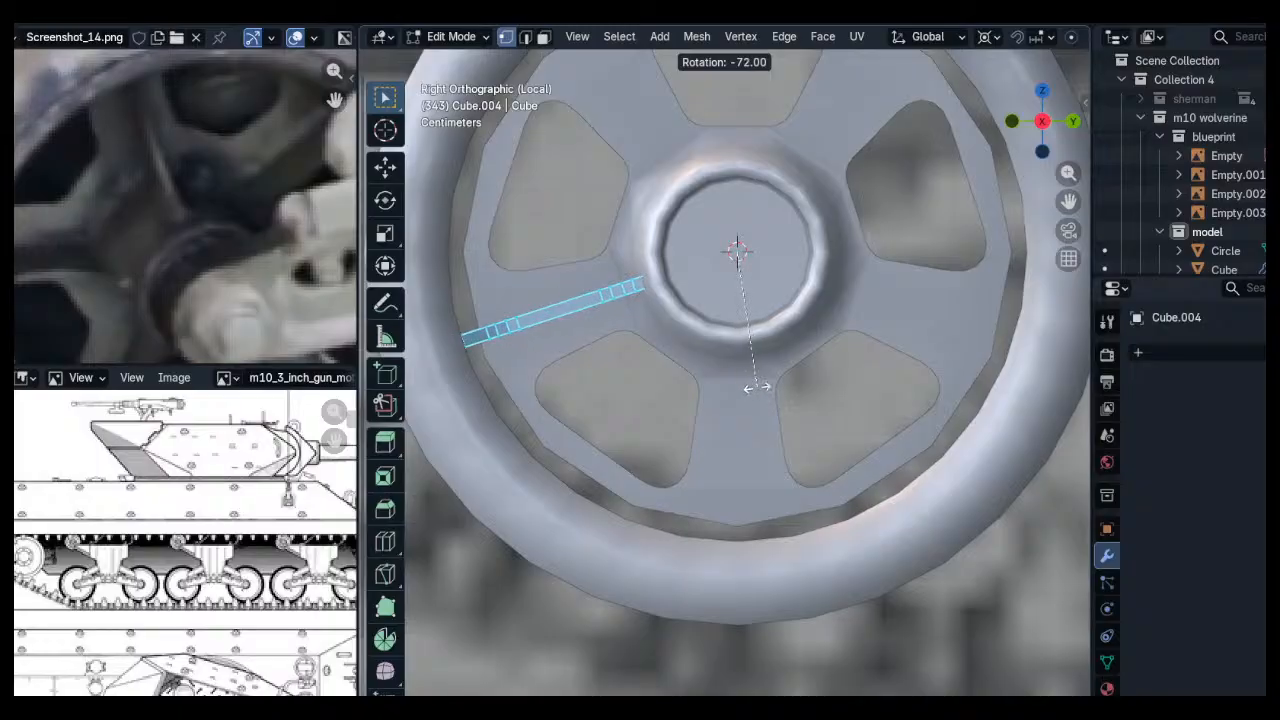
pyautogui.press('Escape')
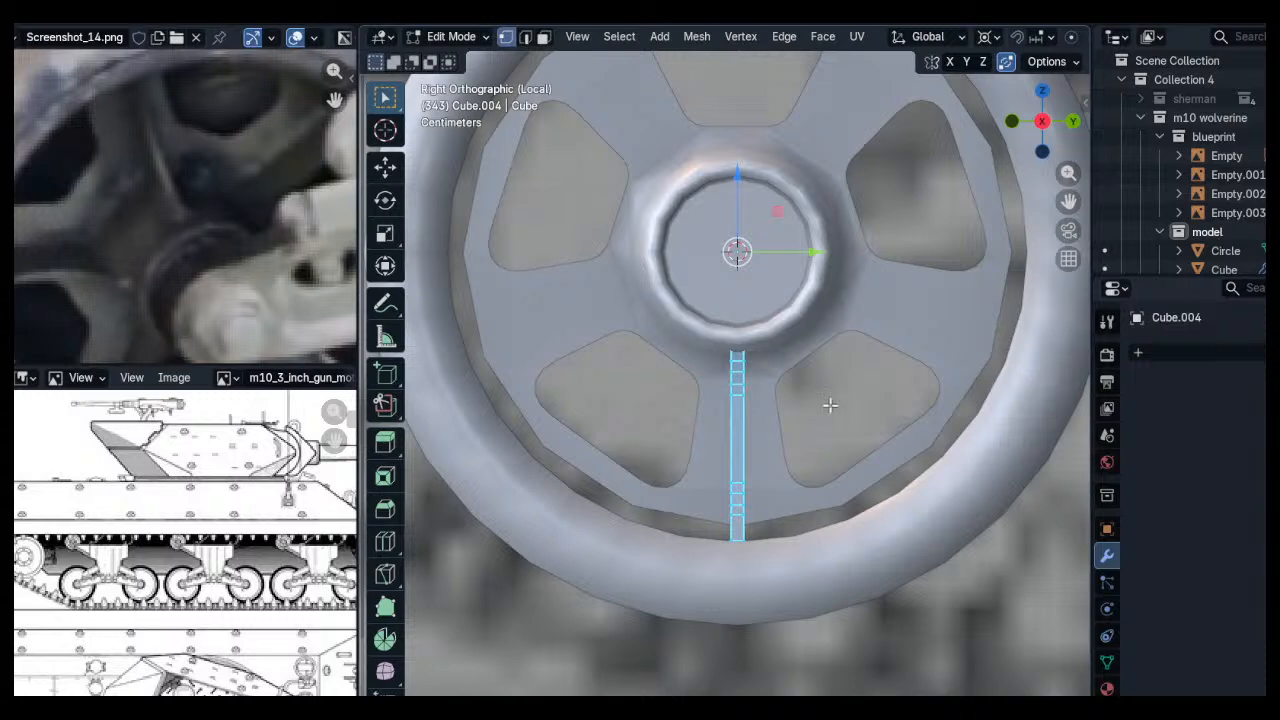
# Start a four-step Spin of the selected rib around the wheel's centre
pyautogui.scroll(-3, 789, 329)
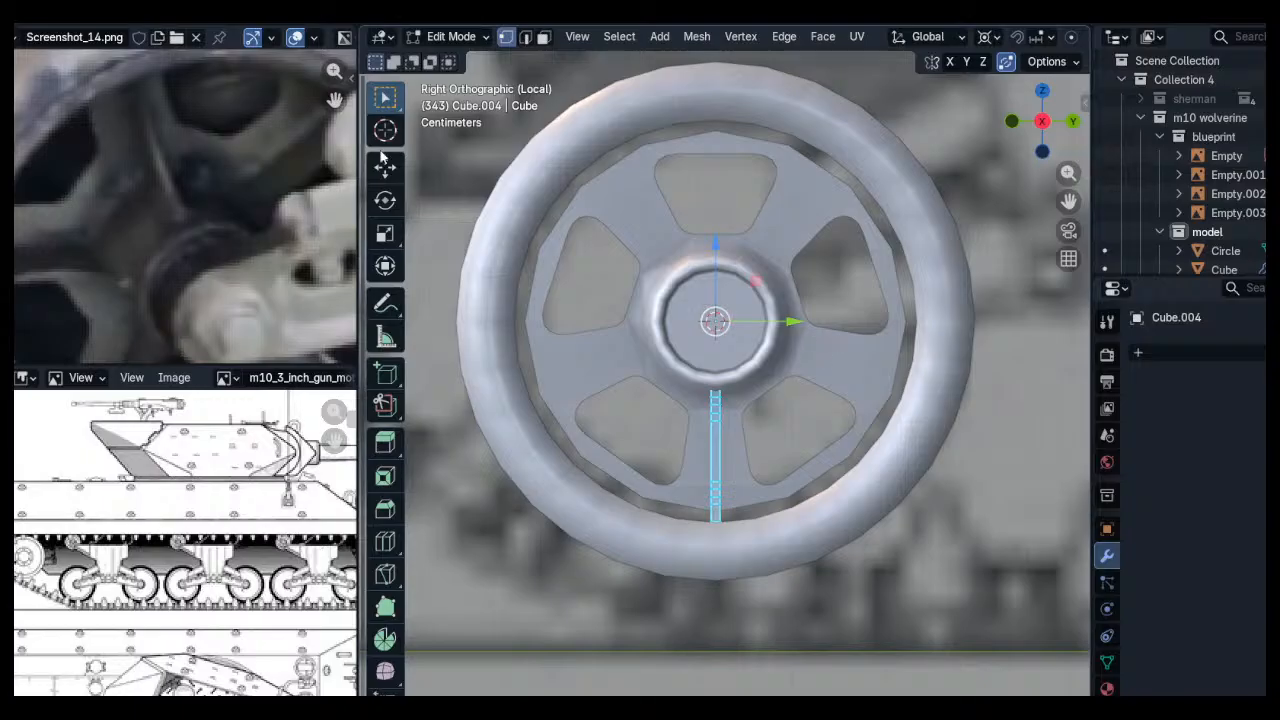
pyautogui.click(385, 639)
pyautogui.click(843, 327)
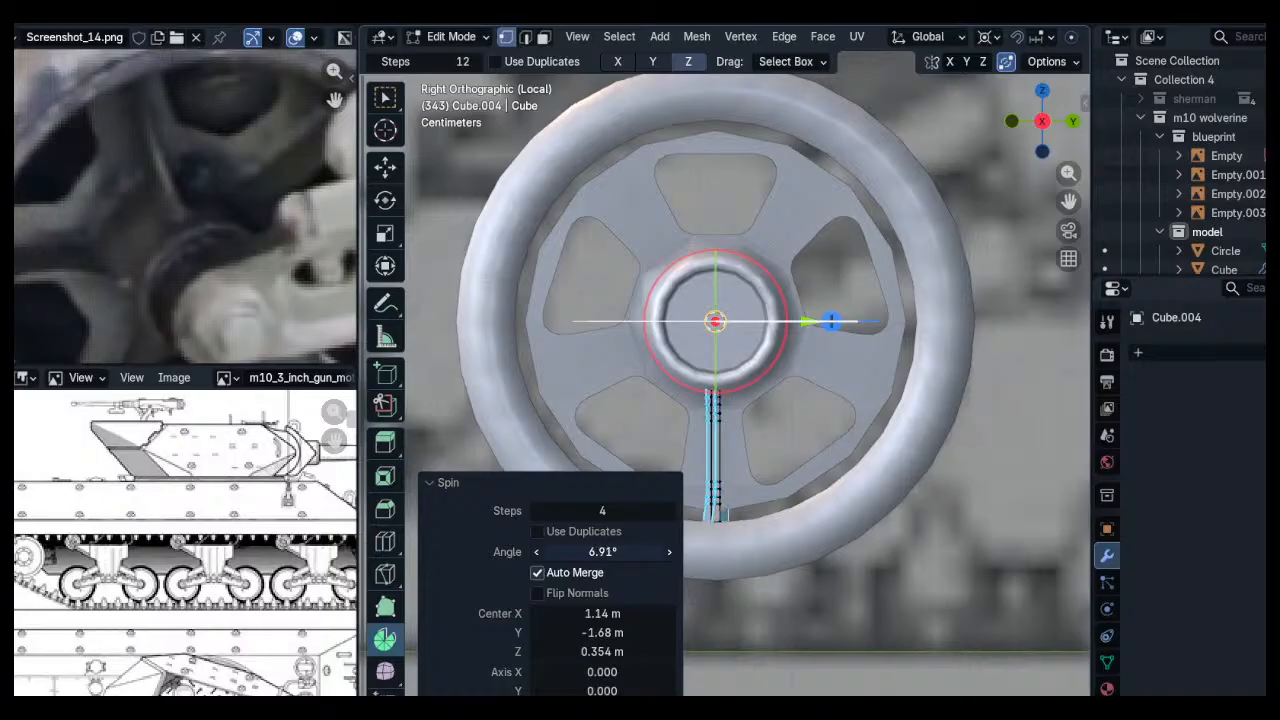
pyautogui.moveTo(602, 552); pyautogui.dragTo(624, 552)
pyautogui.rightClick(604, 552)
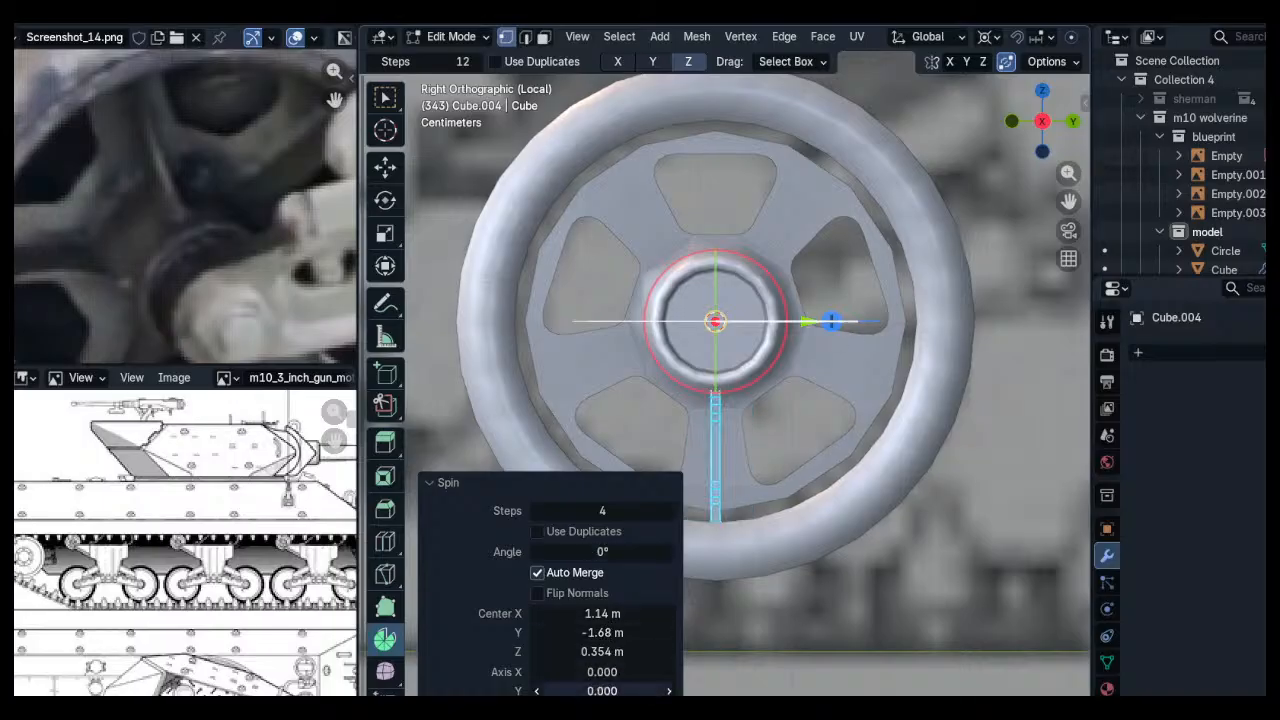
# Set the Spin axis to X, with Axis X at 1 and Axis Y at 0
pyautogui.click(612, 690)
pyautogui.write('1')
pyautogui.press('Return')
pyautogui.write('0')
pyautogui.press('Return')
pyautogui.moveTo(600, 552); pyautogui.dragTo(610, 552)
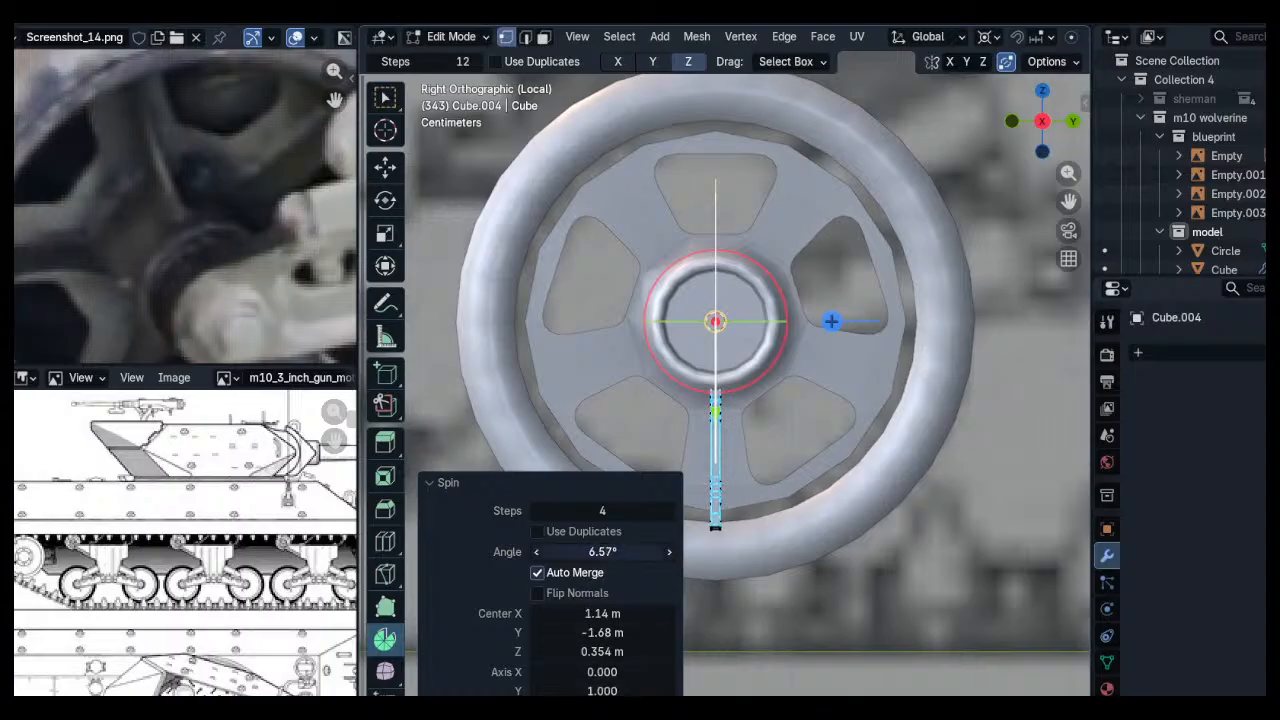
pyautogui.click(596, 671)
pyautogui.write('1')
pyautogui.press('Return')
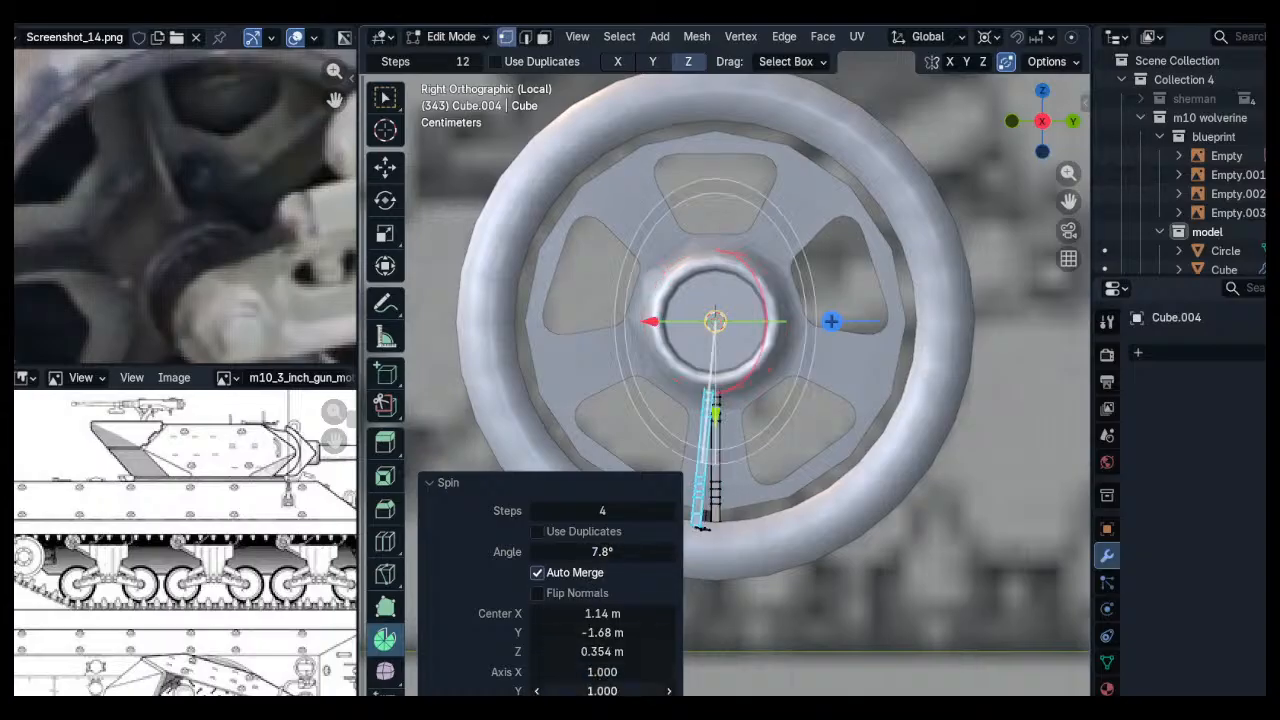
pyautogui.write('0')
pyautogui.press('Return')
# Enable duplicates for the Spin and set its angle to 288° to place ribs on all five spokes
pyautogui.moveTo(554, 551); pyautogui.dragTo(752, 551)
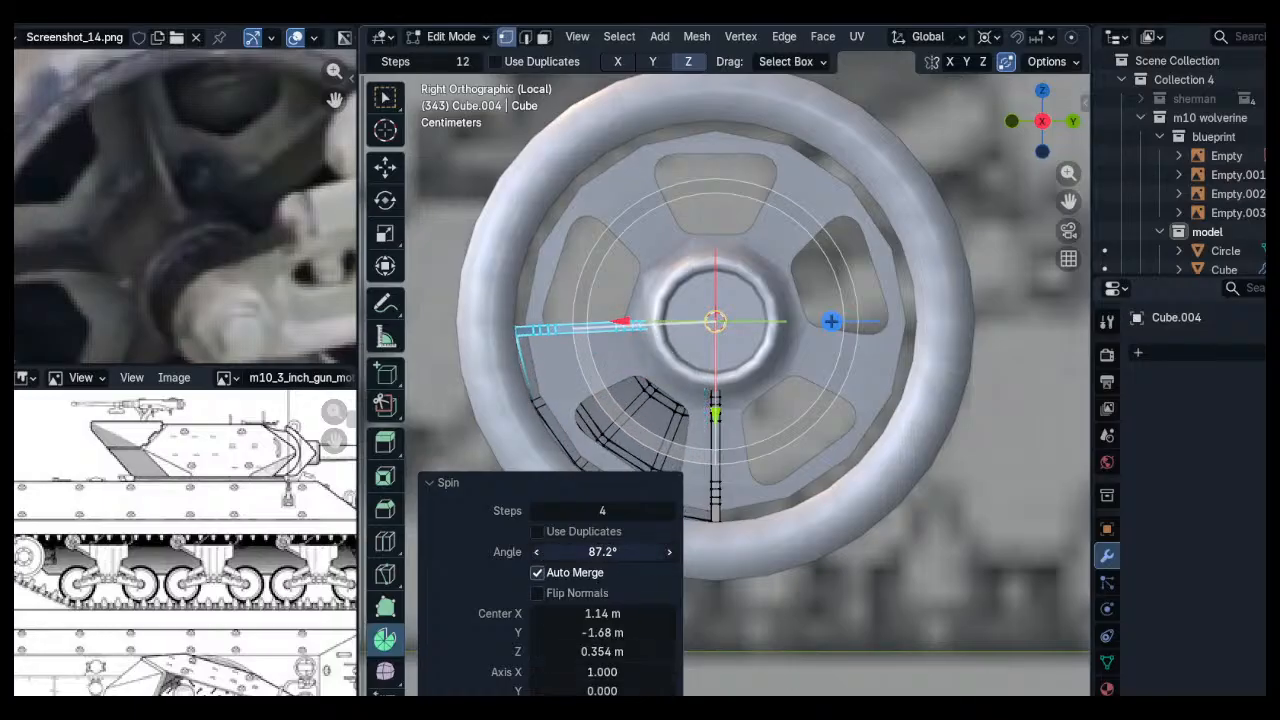
pyautogui.click(538, 531)
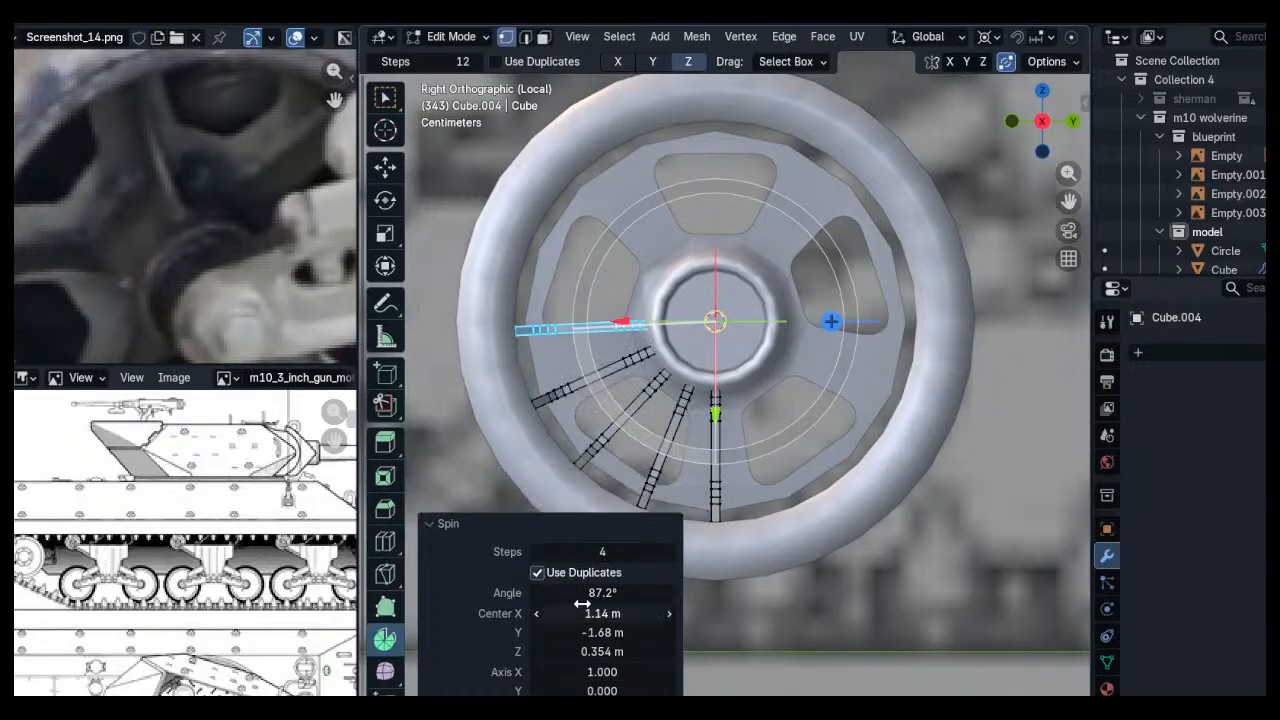
pyautogui.moveTo(582, 593); pyautogui.dragTo(1090, 593)
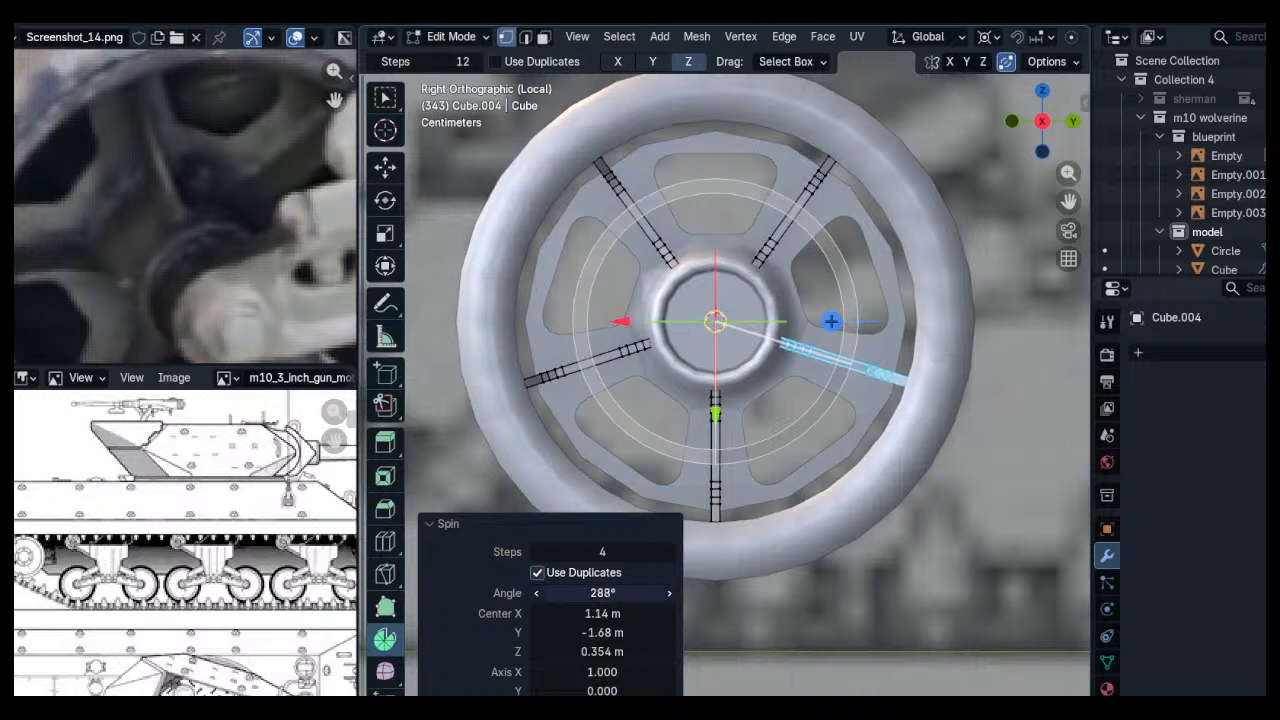
# Merge the vertices of all five ribs by distance and return to Object Mode
pyautogui.press('a')
pyautogui.press('q')
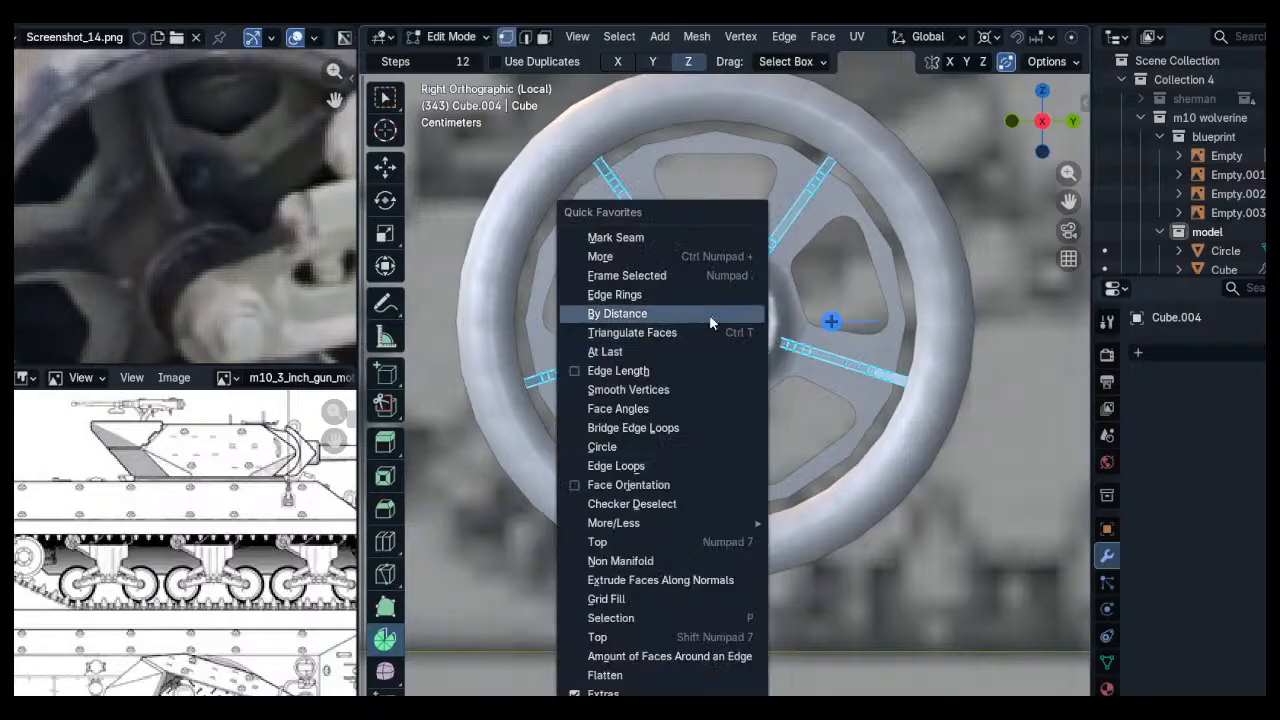
pyautogui.click(709, 314)
pyautogui.hotkey('alt', 'a')
pyautogui.moveTo(714, 320); pyautogui.dragTo(831, 228, button='middle')
pyautogui.press('Tab')
pyautogui.scroll(3, 811, 238)
# Select the wheel body Cylinder.001 and open its mesh for editing at the gap between the spoked disc and the rim
pyautogui.keyDown('shift'); pyautogui.moveTo(774, 441); pyautogui.dragTo(808, 308, button='middle'); pyautogui.keyUp('shift')
pyautogui.click(892, 517)
pyautogui.keyDown('shift'); pyautogui.moveTo(880, 510); pyautogui.dragTo(760, 450, button='middle'); pyautogui.keyUp('shift')
pyautogui.press('Tab')
pyautogui.scroll(-1, 800, 480)
pyautogui.scroll(-2, 745, 420)
pyautogui.keyDown('shift'); pyautogui.moveTo(720, 390); pyautogui.dragTo(716, 279, button='middle'); pyautogui.keyUp('shift')
pyautogui.scroll(3, 717, 271)
pyautogui.scroll(-3, 717, 271)
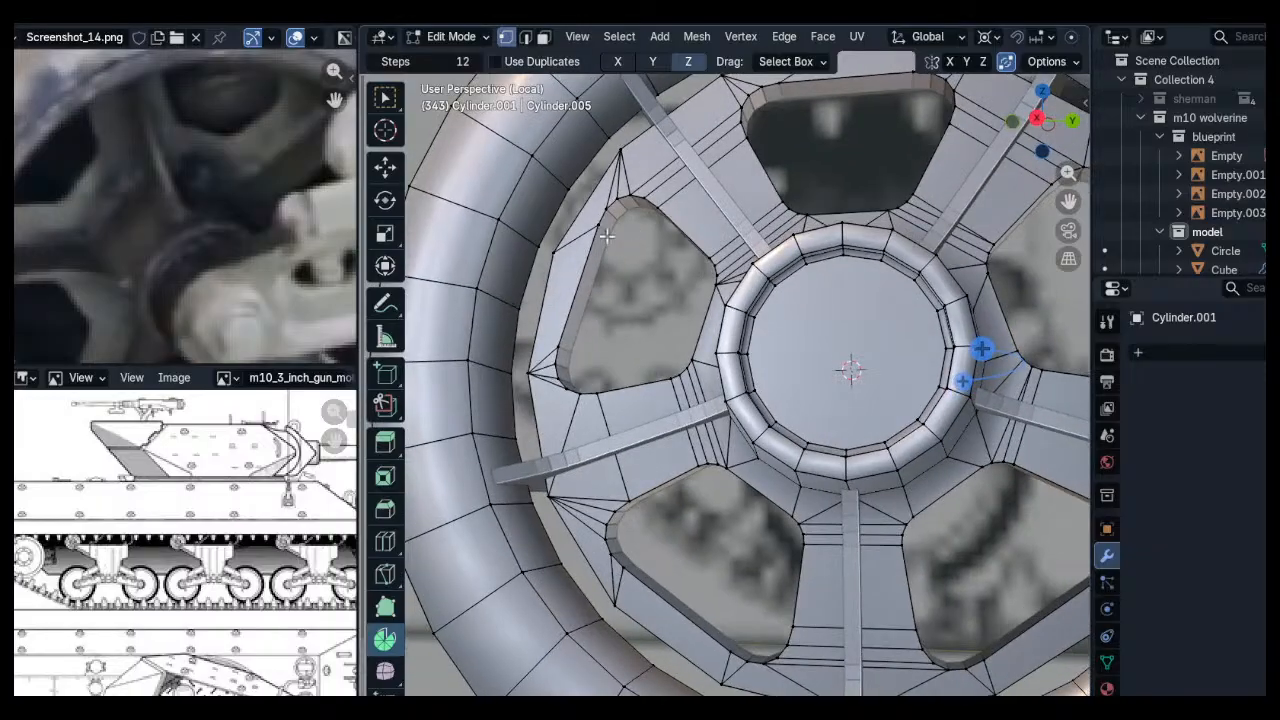
pyautogui.press('Tab')
pyautogui.scroll(-2, 590, 290)
pyautogui.press('Tab')
pyautogui.scroll(5, 586, 279)
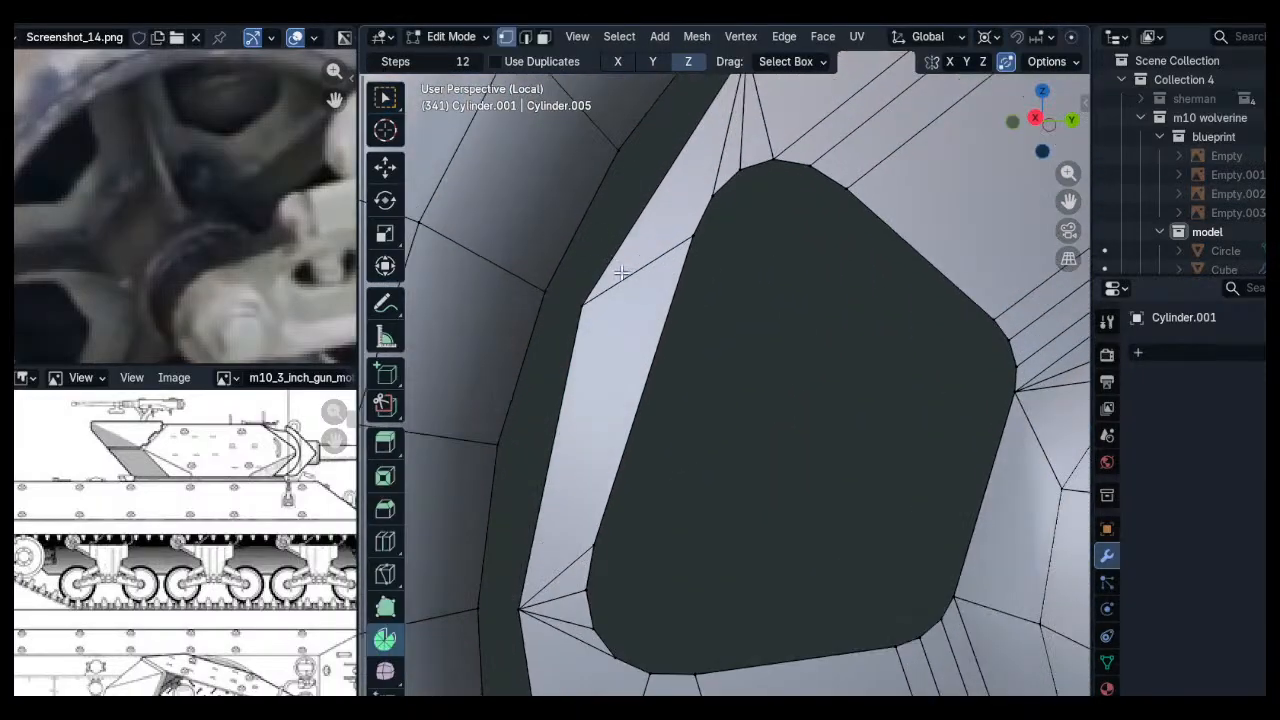
# Extrude the rim's inner edge loop and scale it to 0.968 towards the spoked disc
pyautogui.keyDown('shift'); pyautogui.moveTo(615, 266); pyautogui.dragTo(633, 325, button='middle'); pyautogui.keyUp('shift')
pyautogui.keyDown('alt'); pyautogui.click(629, 350); pyautogui.keyUp('alt')
pyautogui.scroll(1, 634, 340)
pyautogui.keyDown('alt'); pyautogui.click(638, 310); pyautogui.keyUp('alt')
pyautogui.scroll(-3, 630, 285)
pyautogui.keyDown('alt'); pyautogui.click(629, 285); pyautogui.keyUp('alt')
pyautogui.press('e')
pyautogui.rightClick(694, 306)
pyautogui.press('s')
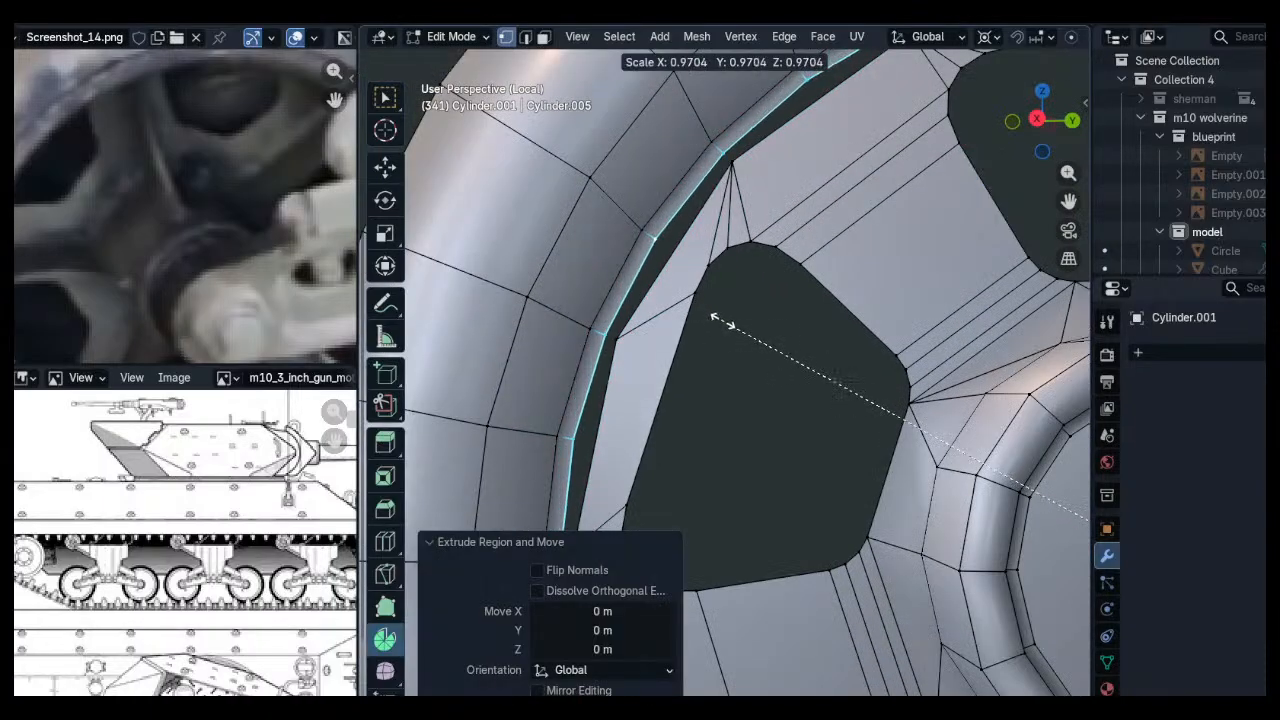
pyautogui.click(720, 318)
pyautogui.scroll(-4, 754, 329)
pyautogui.moveTo(754, 329); pyautogui.dragTo(836, 346, button='middle')
pyautogui.scroll(8, 836, 346)
# Subdivide the disc's outer edge at the end of the spoke just below the wheel's +Y opening
pyautogui.hotkey('ctrl', 'space')
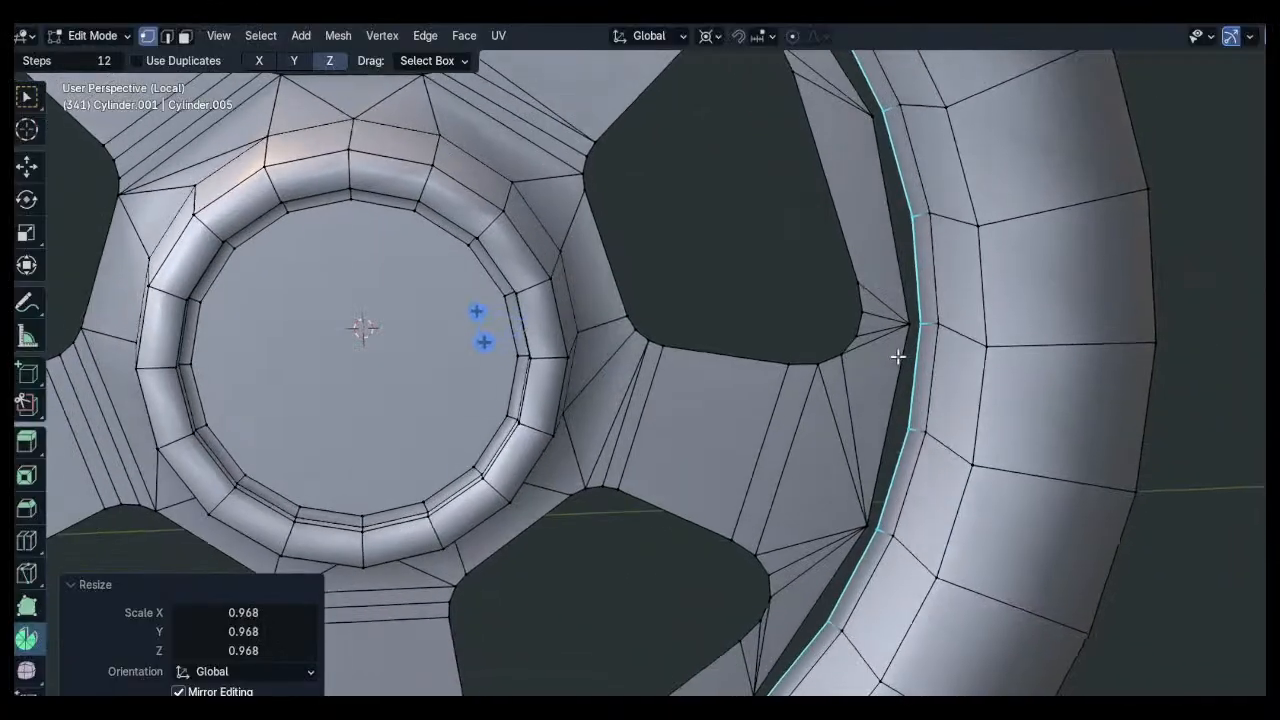
pyautogui.scroll(5, 900, 354)
pyautogui.click(906, 321)
pyautogui.scroll(-1, 886, 454)
pyautogui.keyDown('shift'); pyautogui.moveTo(886, 458); pyautogui.dragTo(877, 368, button='middle'); pyautogui.keyUp('shift')
pyautogui.press('2')
pyautogui.click(871, 381)
pyautogui.rightClick(869, 350)
pyautogui.click(775, 220)
# Set the snap target to Vertex and snap the spoke-end edge's midpoint and its upper corner vertex onto the rim's inner loop
pyautogui.press('1')
pyautogui.press('g')
pyautogui.click(897, 395)
pyautogui.press('g')
pyautogui.click(901, 402)
pyautogui.hotkey('ctrl', 'shift', 'Tab')
pyautogui.click(813, 312)
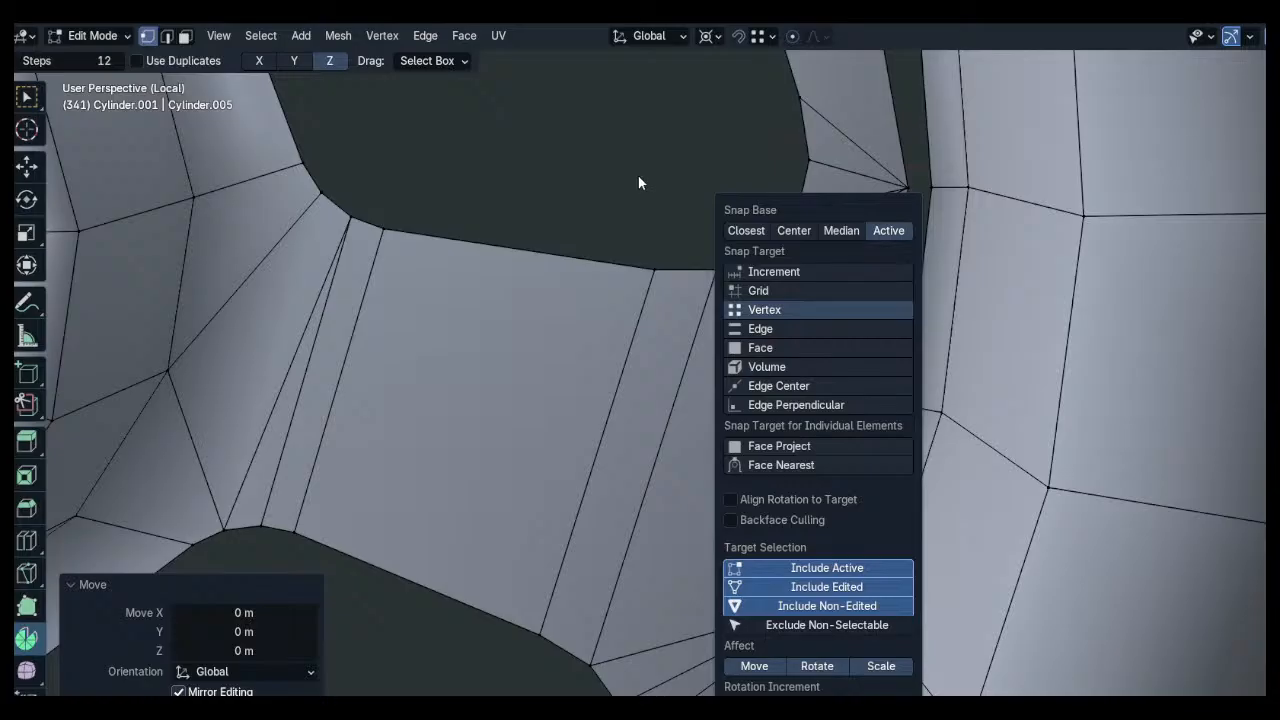
pyautogui.press('g')
pyautogui.click(880, 320)
pyautogui.scroll(2, 871, 323)
pyautogui.click(878, 314)
pyautogui.press('g')
pyautogui.click(904, 312)
# Subdivide the disc's lower outer edge beside the +Y opening and snap its midpoint and upper corner onto the rim loop
pyautogui.keyDown('shift'); pyautogui.moveTo(880, 225); pyautogui.dragTo(877, 517, button='middle'); pyautogui.keyUp('shift')
pyautogui.press('2')
pyautogui.click(877, 450)
pyautogui.rightClick(877, 441)
pyautogui.click(793, 227)
pyautogui.press('1')
pyautogui.click(857, 394)
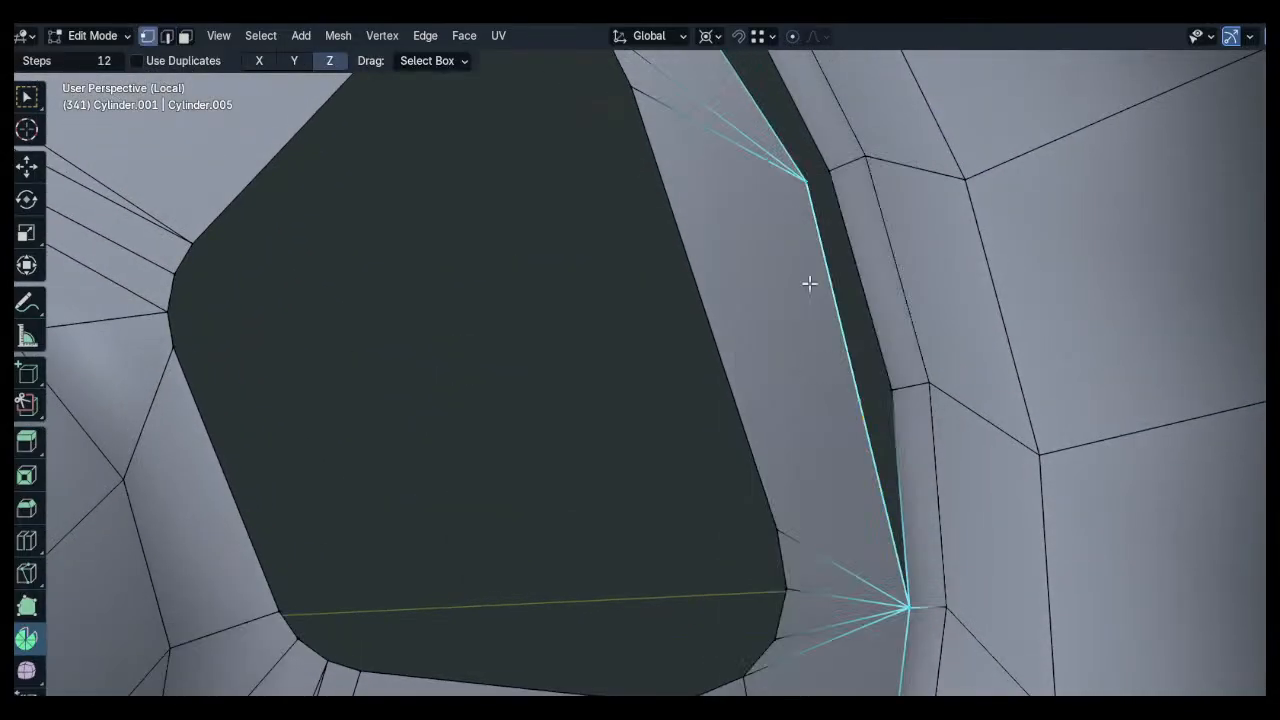
pyautogui.press('g')
pyautogui.click(883, 380)
pyautogui.keyDown('shift'); pyautogui.moveTo(812, 215); pyautogui.dragTo(846, 526, button='middle'); pyautogui.keyUp('shift')
pyautogui.click(829, 317)
pyautogui.press('g')
pyautogui.click(835, 298)
# Subdivide the disc's upper outer edge beside the same opening and snap its midpoint and far corner onto the rim loop
pyautogui.press('2')
pyautogui.click(837, 429)
pyautogui.rightClick(774, 217)
pyautogui.click(774, 217)
pyautogui.press('1')
pyautogui.click(805, 382)
pyautogui.press('g')
pyautogui.click(837, 360)
pyautogui.keyDown('shift'); pyautogui.moveTo(734, 306); pyautogui.dragTo(803, 423, button='middle'); pyautogui.keyUp('shift')
pyautogui.click(734, 311)
pyautogui.press('g')
pyautogui.click(747, 298)
# Subdivide the disc's next outer edge along the rim, going up from the wheel's +Y side
pyautogui.keyDown('shift'); pyautogui.moveTo(590, 310); pyautogui.dragTo(727, 442, button='middle'); pyautogui.keyUp('shift')
pyautogui.press('2')
pyautogui.click(690, 312)
pyautogui.rightClick(687, 297)
pyautogui.click(667, 240)
pyautogui.rightClick(667, 269)
pyautogui.hotkey('alt', 'a')
pyautogui.rightClick(650, 292)
pyautogui.click(623, 217)
# Snap the subdivided edge's midpoint and its upper corner onto the rim's inner loop on the upper +Y side
pyautogui.press('1')
pyautogui.click(667, 302)
pyautogui.press('g')
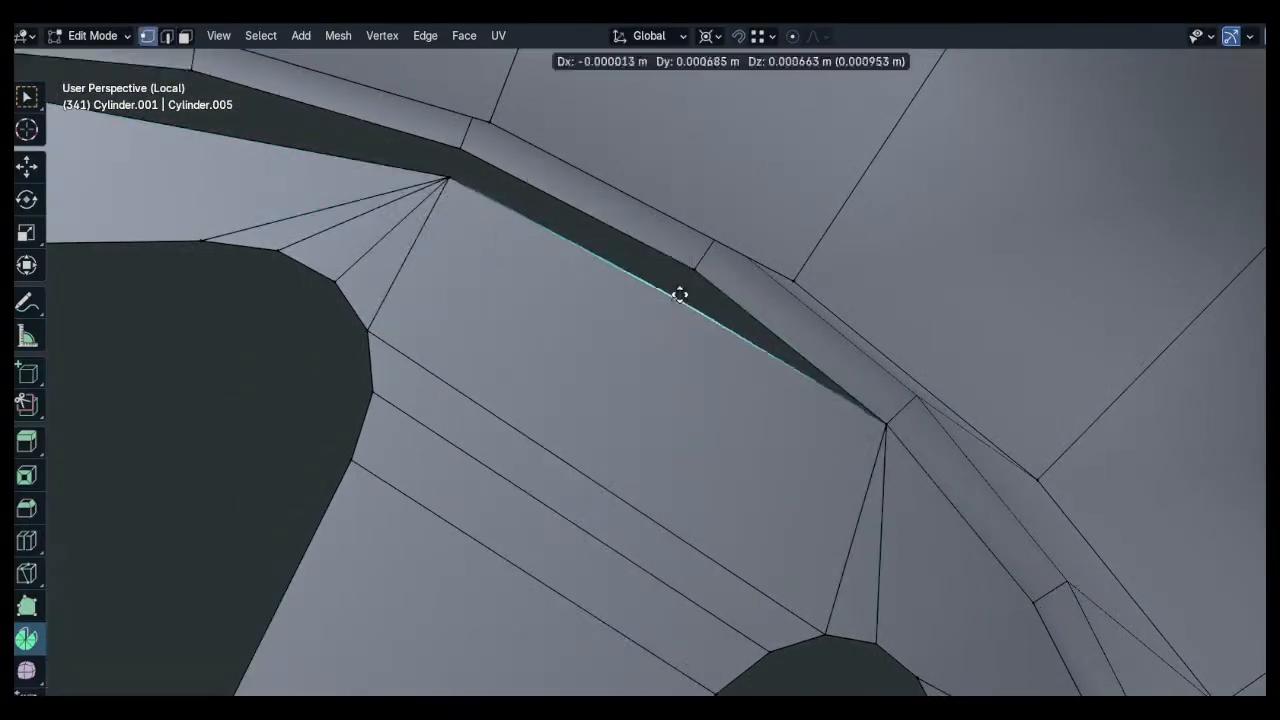
pyautogui.click(696, 272)
pyautogui.keyDown('shift'); pyautogui.moveTo(518, 284); pyautogui.dragTo(750, 388, button='middle'); pyautogui.keyUp('shift')
pyautogui.click(690, 289)
pyautogui.press('g')
pyautogui.click(694, 260)
# Subdivide the disc's outer edge on the +Y side of the wheel's top and snap its midpoint and top corner onto the rim loop
pyautogui.keyDown('shift'); pyautogui.moveTo(532, 273); pyautogui.dragTo(611, 291, button='middle'); pyautogui.keyUp('shift')
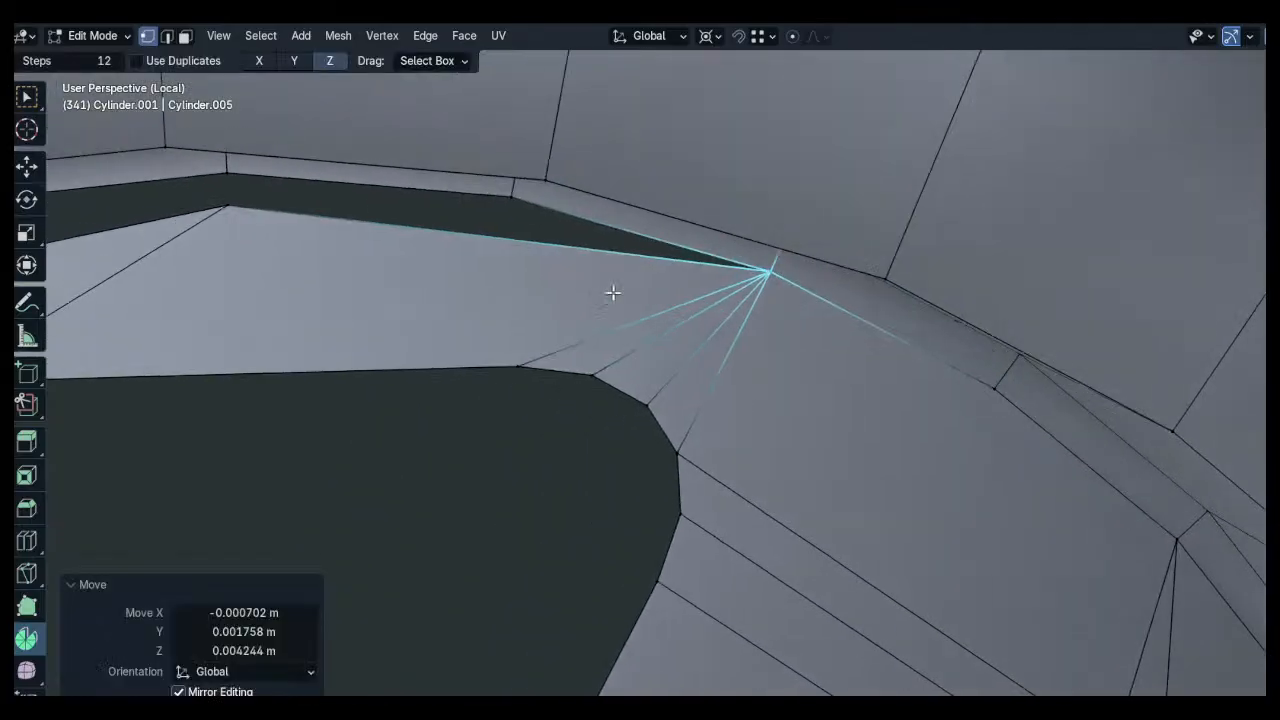
pyautogui.press('2')
pyautogui.click(575, 262)
pyautogui.rightClick(567, 272)
pyautogui.click(530, 221)
pyautogui.click(512, 193)
pyautogui.moveTo(556, 300); pyautogui.dragTo(655, 310, button='middle')
pyautogui.click(655, 288)
pyautogui.press('g')
pyautogui.click(649, 264)
# Subdivide the disc's outer edge on the -Y side of the wheel's top and snap its midpoint and far corner onto the rim loop
pyautogui.press('2')
pyautogui.click(415, 311)
pyautogui.rightClick(366, 240)
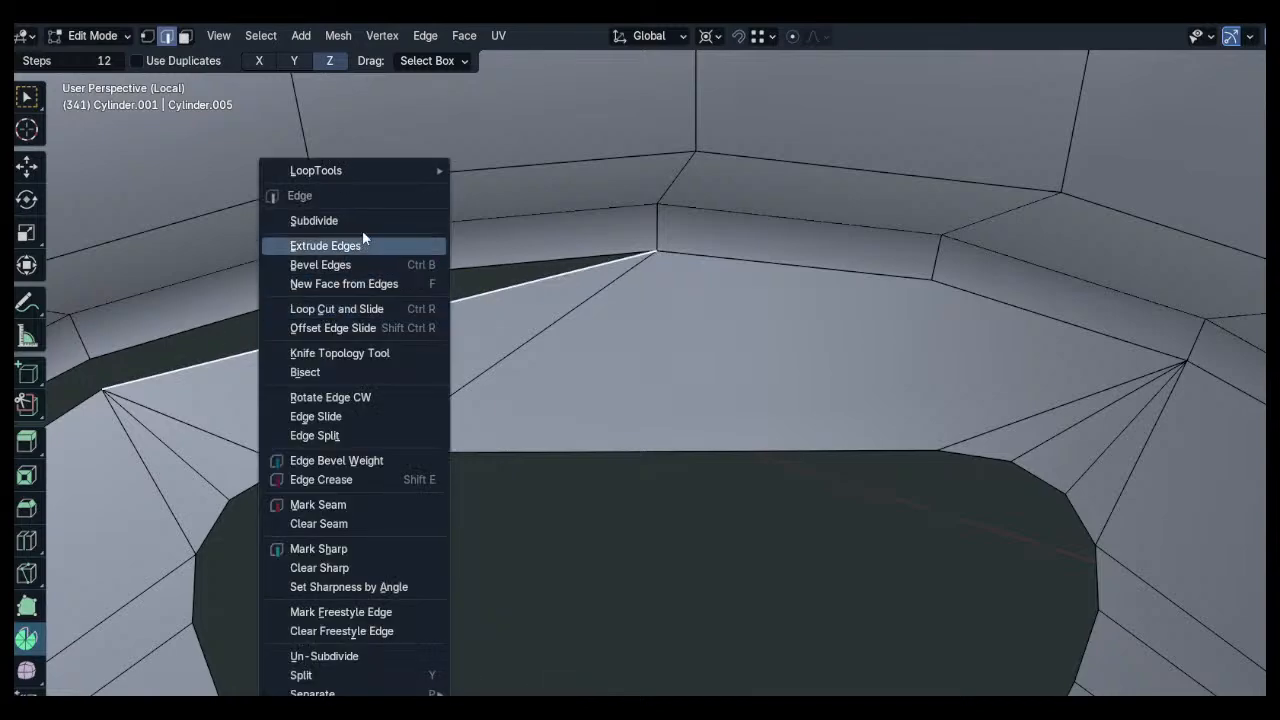
pyautogui.press('Escape')
pyautogui.press('1')
pyautogui.press('g')
pyautogui.click(373, 275)
pyautogui.keyDown('shift'); pyautogui.moveTo(270, 318); pyautogui.dragTo(700, 206, button='middle'); pyautogui.keyUp('shift')
pyautogui.click(541, 277)
pyautogui.press('g')
pyautogui.click(526, 254)
# Subdivide the next outer edge leading to the disc's upper -Y diagonal and snap its midpoint and lower corner onto the rim loop
pyautogui.keyDown('shift'); pyautogui.moveTo(400, 330); pyautogui.dragTo(562, 273, button='middle'); pyautogui.keyUp('shift')
pyautogui.press('2')
pyautogui.click(543, 295)
pyautogui.rightClick(523, 335)
pyautogui.click(500, 221)
pyautogui.press('1')
pyautogui.click(451, 362)
pyautogui.press('g')
pyautogui.click(428, 327)
pyautogui.keyDown('shift'); pyautogui.moveTo(266, 522); pyautogui.dragTo(630, 317, button='middle'); pyautogui.keyUp('shift')
pyautogui.click(639, 306)
pyautogui.press('g')
pyautogui.click(616, 280)
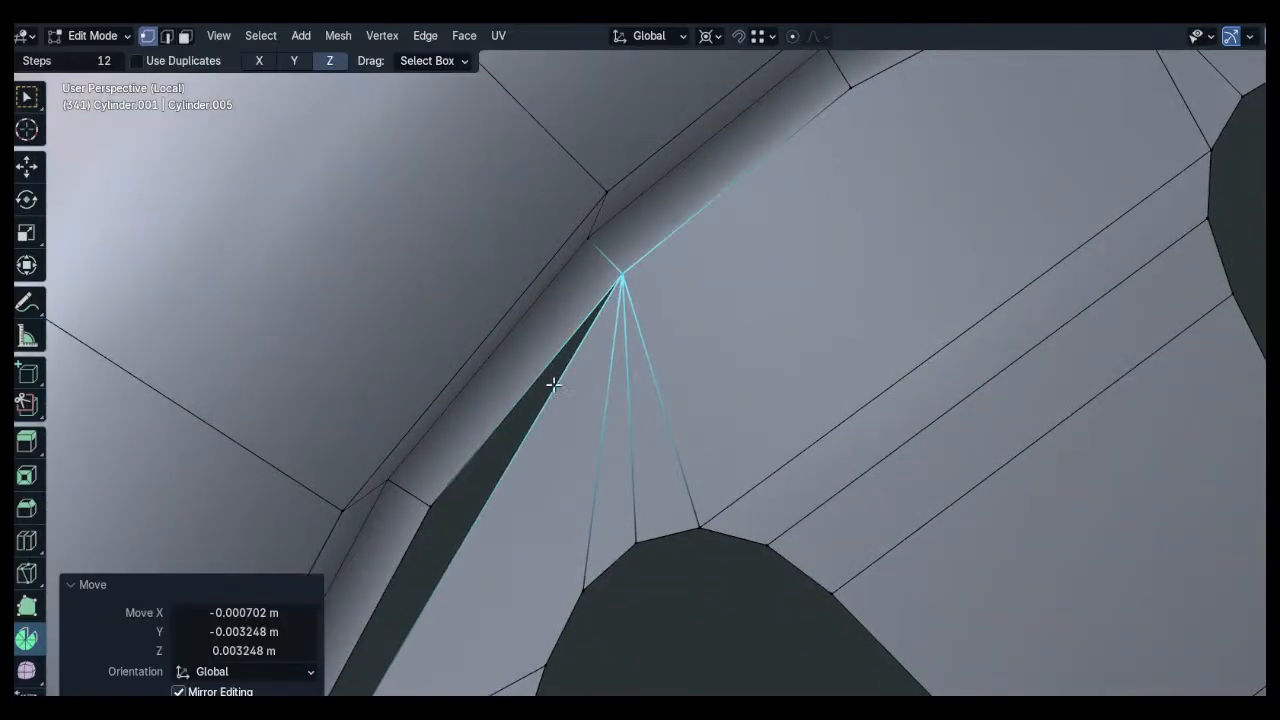
# Subdivide the outer edge just below the upper -Y diagonal and snap its midpoint and lower corner onto the rim loop
pyautogui.keyDown('shift'); pyautogui.moveTo(508, 485); pyautogui.dragTo(677, 310, button='middle'); pyautogui.keyUp('shift')
pyautogui.press('2')
pyautogui.click(666, 327)
pyautogui.rightClick(656, 329)
pyautogui.click(572, 220)
pyautogui.press('1')
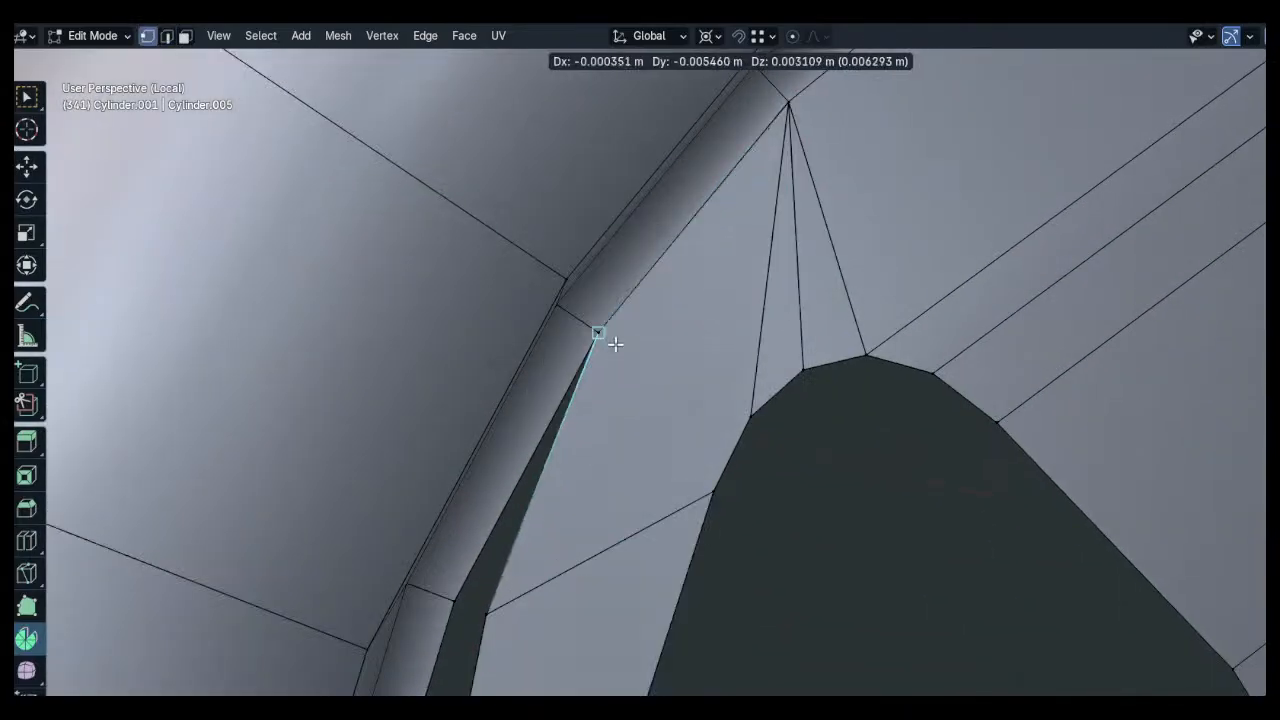
pyautogui.click(616, 345)
pyautogui.keyDown('shift'); pyautogui.moveTo(604, 418); pyautogui.dragTo(723, 206, button='middle'); pyautogui.keyUp('shift')
pyautogui.click(607, 396)
pyautogui.press('g')
pyautogui.click(575, 397)
# Subdivide the disc's outer edge just above the wheel's outermost -Y point and snap its midpoint onto the rim loop
pyautogui.keyDown('shift'); pyautogui.moveTo(586, 448); pyautogui.dragTo(696, 174, button='middle'); pyautogui.keyUp('shift')
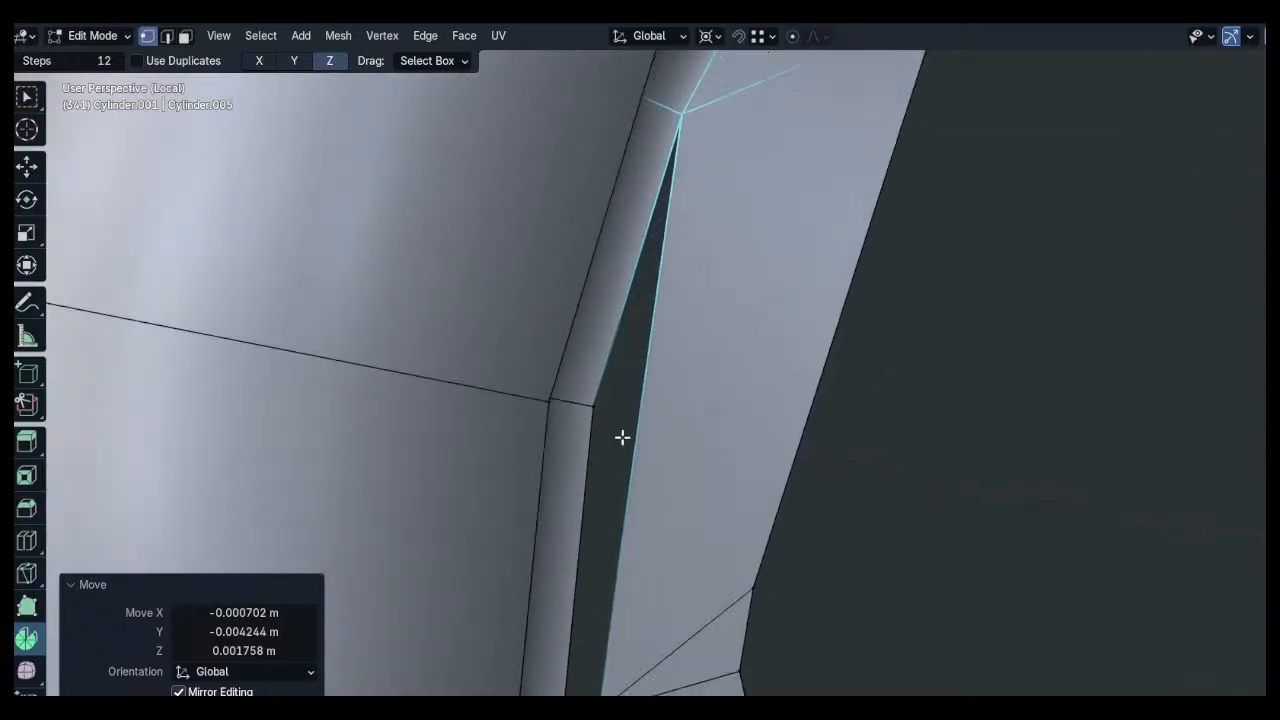
pyautogui.press('2')
pyautogui.click(629, 436)
pyautogui.rightClick(634, 437)
pyautogui.click(572, 222)
pyautogui.press('1')
pyautogui.click(650, 423)
pyautogui.press('g')
pyautogui.click(617, 419)
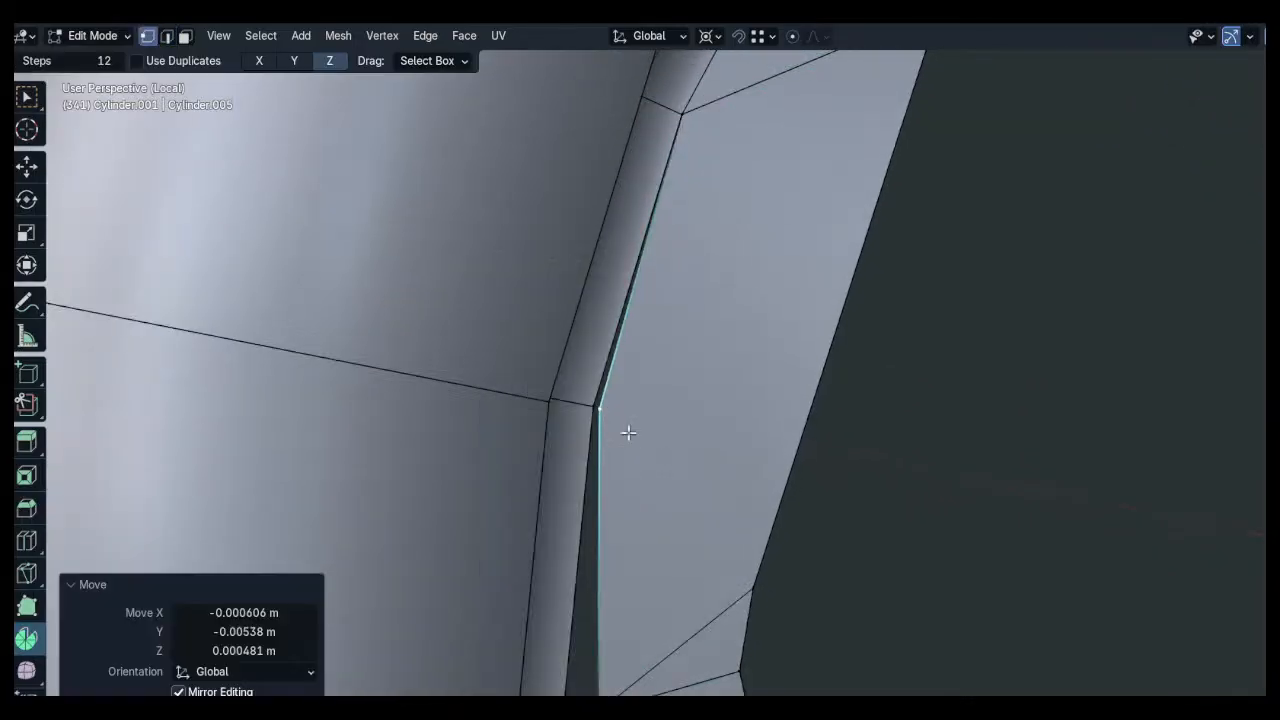
pyautogui.click(595, 408)
# Snap the disc's corner vertex at the outermost -Y point onto the matching rim loop vertex
pyautogui.keyDown('shift'); pyautogui.moveTo(600, 415); pyautogui.dragTo(669, 120, button='middle'); pyautogui.keyUp('shift')
pyautogui.scroll(-2, 683, 334)
pyautogui.click(666, 402)
pyautogui.press('g')
pyautogui.click(636, 402)
# Subdivide the outer edge just below the outermost -Y point and snap its midpoint and lower corner onto the rim loop
pyautogui.keyDown('shift'); pyautogui.moveTo(669, 429); pyautogui.dragTo(697, 290, button='middle'); pyautogui.keyUp('shift')
pyautogui.press('2')
pyautogui.click(701, 425)
pyautogui.rightClick(699, 427)
pyautogui.click(667, 229)
pyautogui.press('1')
pyautogui.click(684, 428)
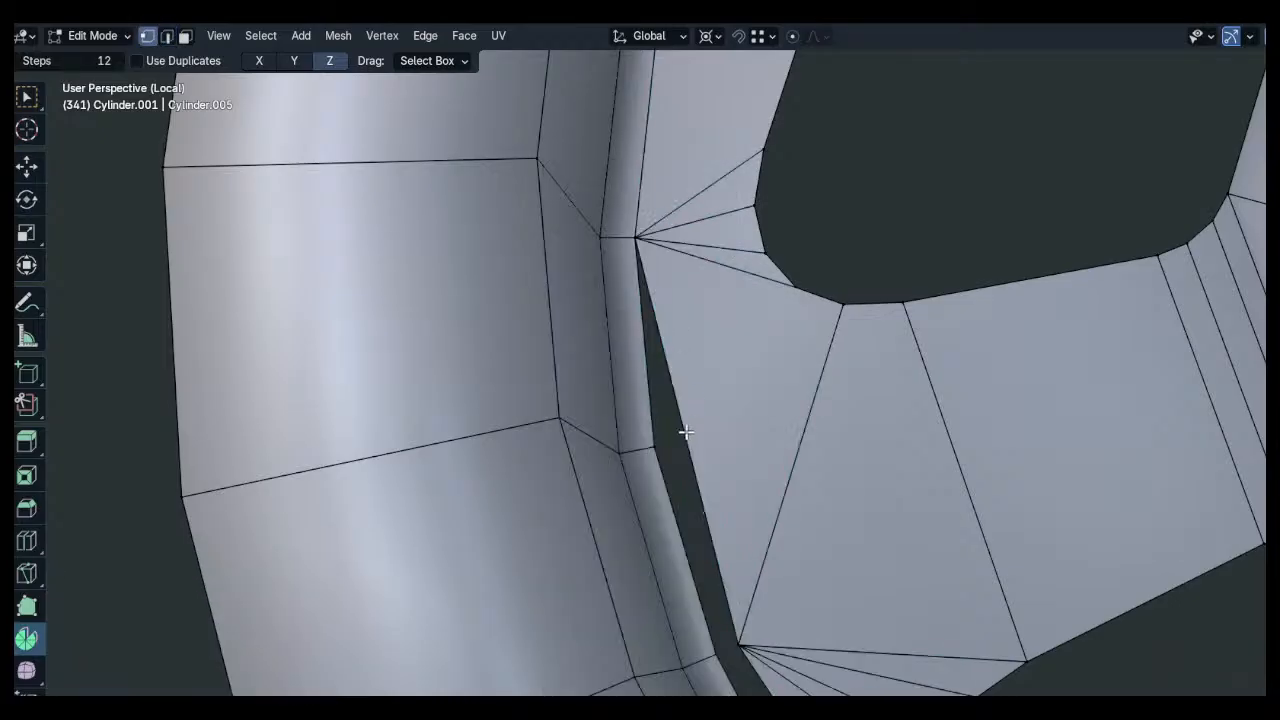
pyautogui.press('g')
pyautogui.click(671, 449)
pyautogui.keyDown('shift'); pyautogui.moveTo(721, 599); pyautogui.dragTo(687, 404, button='middle'); pyautogui.keyUp('shift')
pyautogui.click(710, 430)
pyautogui.press('g')
pyautogui.click(693, 437)
# Subdivide the next outer edge leading to the disc's lower -Y diagonal and snap its midpoint and lower corner onto the rim loop
pyautogui.keyDown('shift'); pyautogui.moveTo(808, 560); pyautogui.dragTo(748, 343, button='middle'); pyautogui.keyUp('shift')
pyautogui.press('2')
pyautogui.click(741, 360)
pyautogui.rightClick(741, 358)
pyautogui.click(706, 221)
pyautogui.press('1')
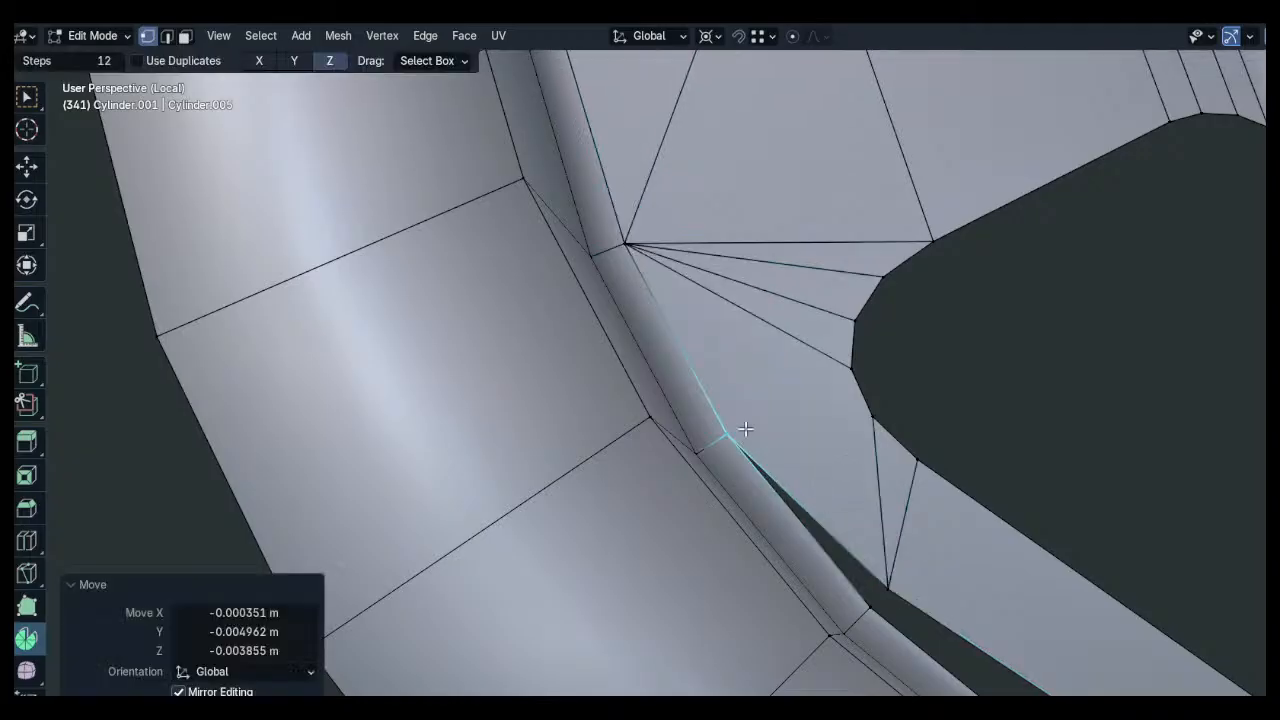
pyautogui.click(746, 429)
pyautogui.click(840, 482)
pyautogui.press('g')
pyautogui.click(828, 503)
# Subdivide the outer edge just past the lower -Y diagonal and snap its midpoint and far corner onto the rim loop
pyautogui.keyDown('shift'); pyautogui.moveTo(960, 602); pyautogui.dragTo(806, 434, button='middle'); pyautogui.keyUp('shift')
pyautogui.press('2')
pyautogui.click(815, 433)
pyautogui.rightClick(817, 433)
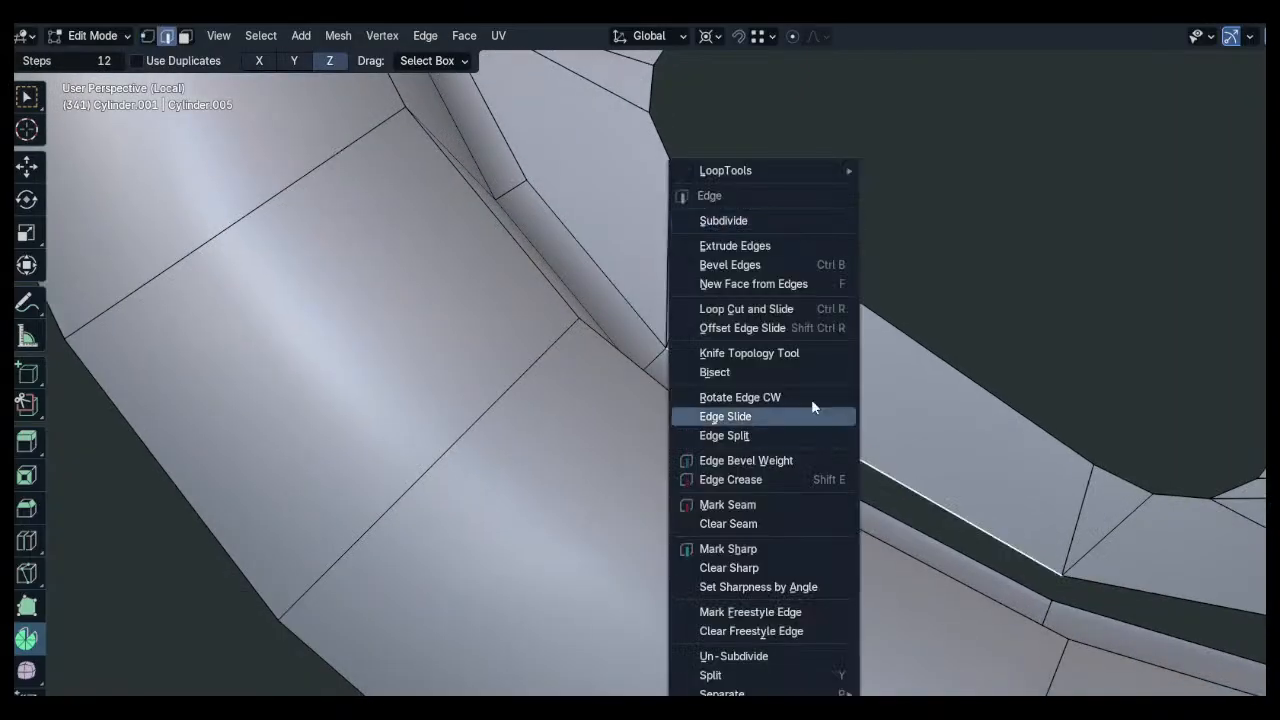
pyautogui.click(772, 224)
pyautogui.press('1')
pyautogui.click(857, 466)
pyautogui.press('g')
pyautogui.click(846, 497)
pyautogui.keyDown('shift'); pyautogui.moveTo(1035, 558); pyautogui.dragTo(806, 418, button='middle'); pyautogui.keyUp('shift')
pyautogui.click(831, 424)
pyautogui.press('g')
pyautogui.click(868, 452)
# Subdivide the disc's outer edge that ends at the wheel's lowest point on the -Y side
pyautogui.moveTo(870, 453); pyautogui.dragTo(1063, 491, button='middle')
pyautogui.press('2')
pyautogui.click(1063, 491)
pyautogui.rightClick(1025, 418)
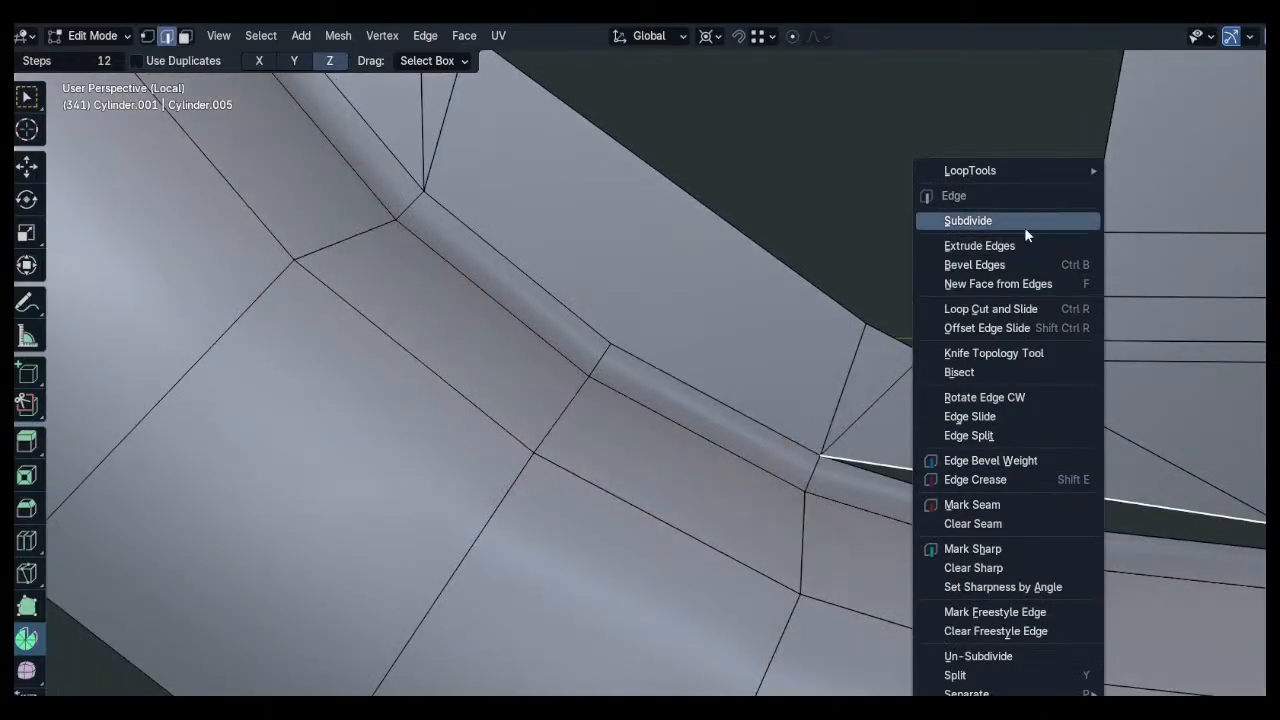
pyautogui.click(1022, 245)
pyautogui.rightClick(1057, 300)
pyautogui.rightClick(1045, 250)
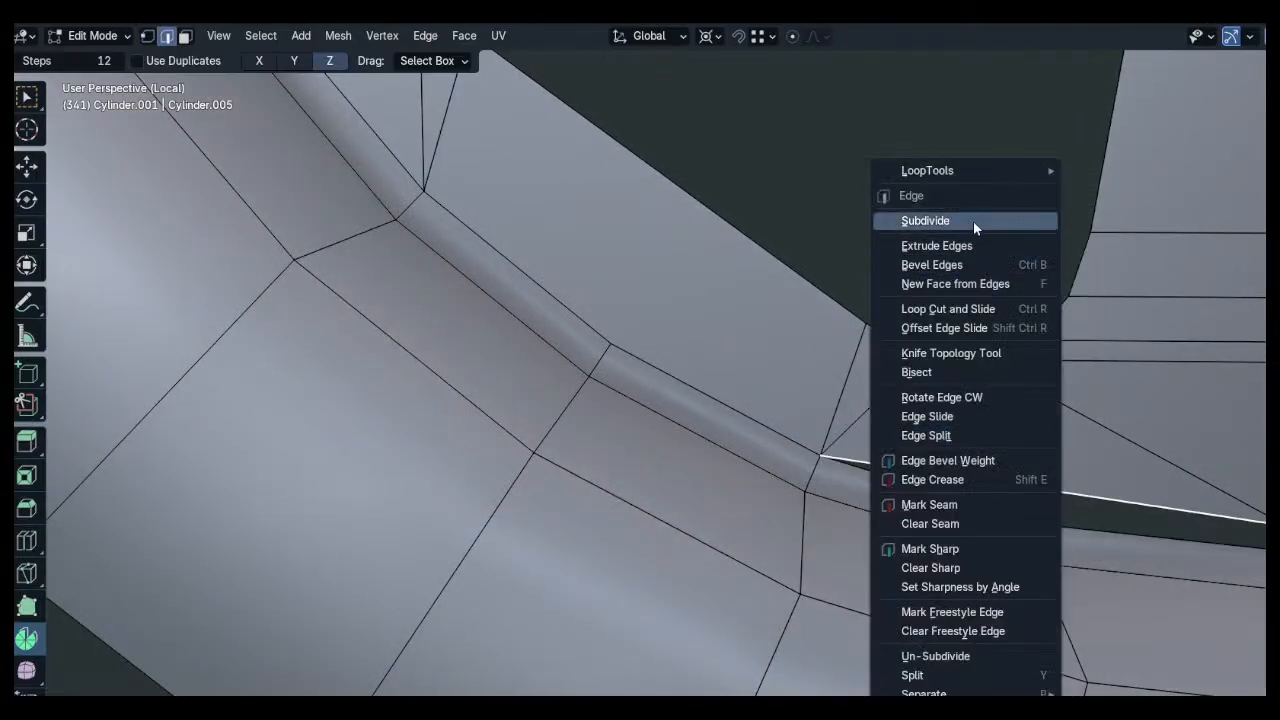
pyautogui.click(974, 222)
# Snap that edge's midpoint and the disc's lowest corner vertex onto the rim's inner loop
pyautogui.press('1')
pyautogui.click(1070, 498)
pyautogui.press('g')
pyautogui.click(1064, 532)
pyautogui.keyDown('shift'); pyautogui.moveTo(1066, 531); pyautogui.dragTo(808, 462, button='middle'); pyautogui.keyUp('shift')
pyautogui.click(1036, 441)
pyautogui.press('g')
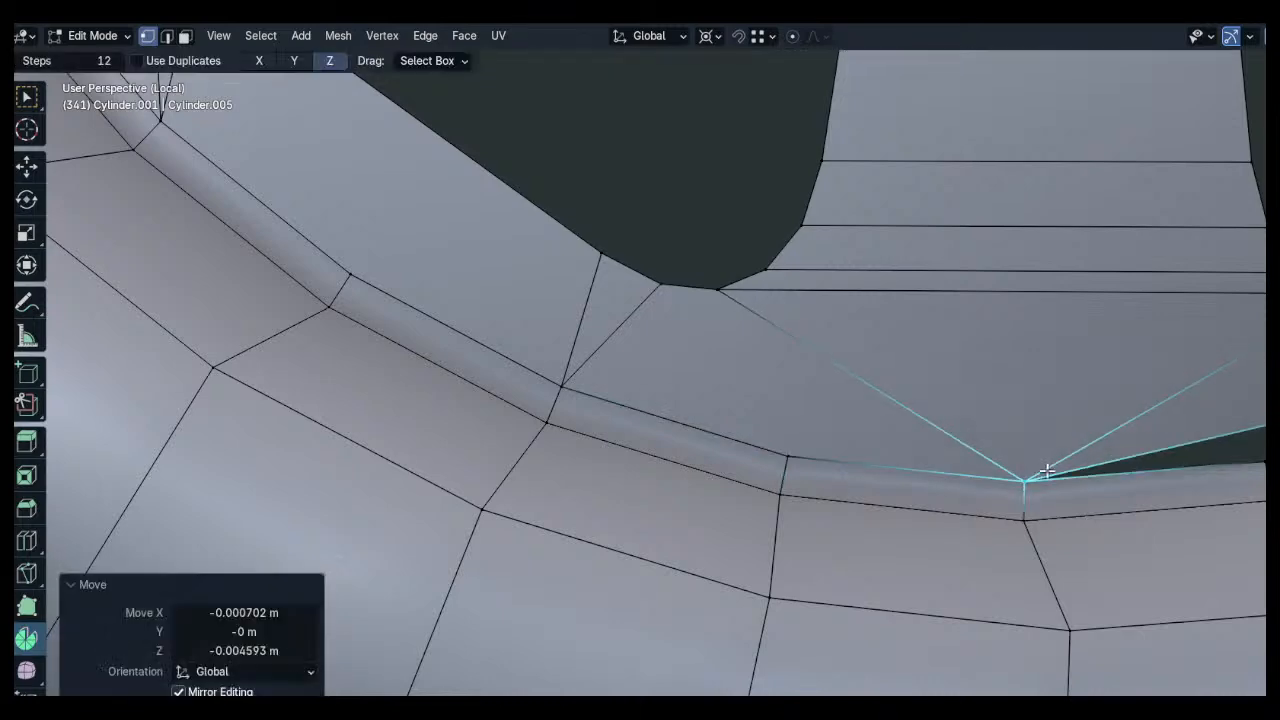
# Subdivide the disc's outer edge just past the lowest point on the +Y side and snap its midpoint and far corner onto the rim loop
pyautogui.keyDown('shift'); pyautogui.moveTo(1041, 470); pyautogui.dragTo(830, 436, button='middle'); pyautogui.keyUp('shift')
pyautogui.press('2')
pyautogui.click(1068, 391)
pyautogui.rightClick(1060, 393)
pyautogui.click(998, 219)
pyautogui.press('1')
pyautogui.click(1054, 427)
pyautogui.keyDown('shift'); pyautogui.moveTo(1173, 376); pyautogui.dragTo(946, 371, button='middle'); pyautogui.keyUp('shift')
pyautogui.click(1062, 334)
pyautogui.press('g')
pyautogui.click(1062, 352)
# Subdivide the next outer edge toward the disc's lower +Y diagonal and snap its midpoint and far corner onto the rim loop
pyautogui.keyDown('shift'); pyautogui.moveTo(1150, 300); pyautogui.dragTo(810, 430, button='middle'); pyautogui.keyUp('shift')
pyautogui.press('2')
pyautogui.click(908, 340)
pyautogui.rightClick(904, 340)
pyautogui.click(870, 221)
pyautogui.press('1')
pyautogui.click(912, 343)
pyautogui.press('g')
pyautogui.click(929, 374)
pyautogui.keyDown('shift'); pyautogui.moveTo(1095, 190); pyautogui.dragTo(908, 299, button='middle'); pyautogui.keyUp('shift')
pyautogui.click(917, 306)
pyautogui.press('g')
pyautogui.click(938, 325)
# Subdivide the outer edge beyond the lower +Y diagonal, snap its midpoint and upper corner onto the rim loop, and clear the selection
pyautogui.keyDown('shift'); pyautogui.moveTo(1103, 92); pyautogui.dragTo(820, 376, button='middle'); pyautogui.keyUp('shift')
pyautogui.press('2')
pyautogui.click(820, 375)
pyautogui.rightClick(818, 374)
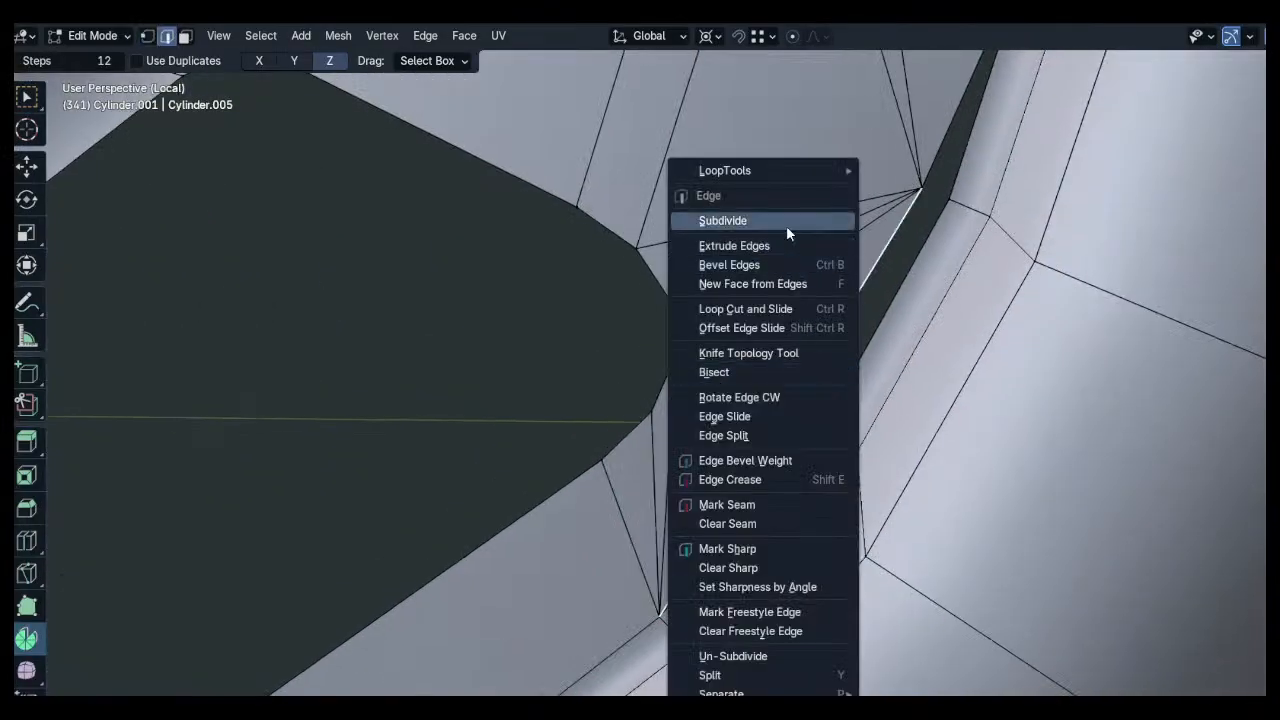
pyautogui.click(786, 227)
pyautogui.press('1')
pyautogui.click(793, 401)
pyautogui.press('g')
pyautogui.click(823, 428)
pyautogui.keyDown('shift'); pyautogui.moveTo(918, 210); pyautogui.dragTo(788, 397, button='middle'); pyautogui.keyUp('shift')
pyautogui.click(788, 382)
pyautogui.press('g')
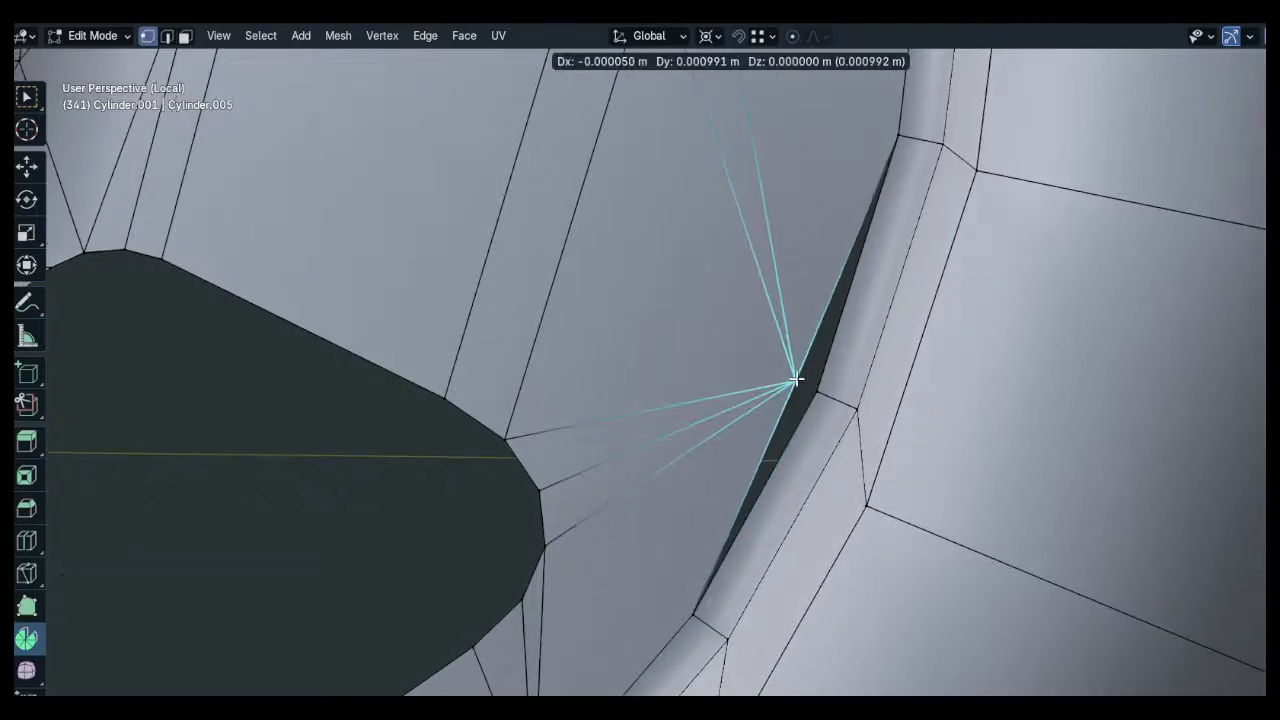
pyautogui.click(819, 389)
pyautogui.keyDown('shift'); pyautogui.moveTo(863, 157); pyautogui.dragTo(835, 347, button='middle'); pyautogui.keyUp('shift')
pyautogui.hotkey('alt', 'a')
pyautogui.keyDown('alt'); pyautogui.scroll(-1, 814, 420); pyautogui.keyUp('alt')
pyautogui.scroll(-4, 814, 420)
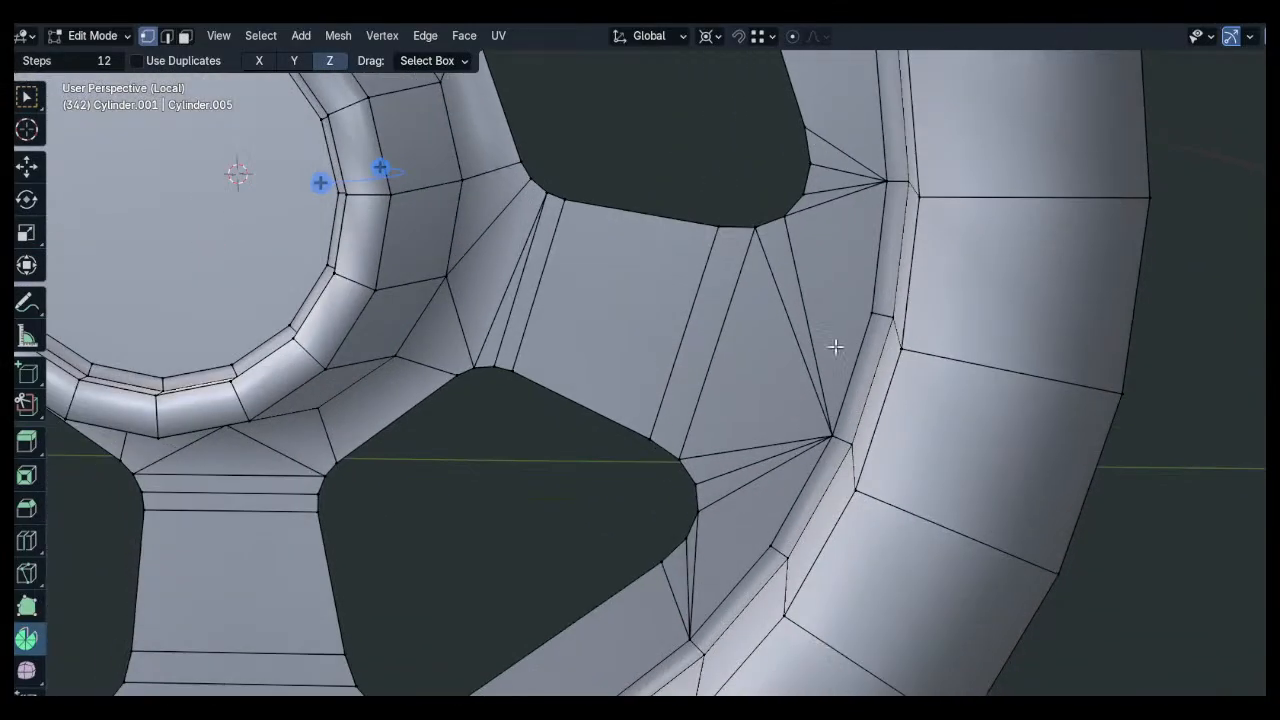
# Circle-select the front faces of the disc's lower spokes and the outer ring sections between them
pyautogui.moveTo(786, 367); pyautogui.dragTo(651, 297)
pyautogui.rightClick(651, 297)
pyautogui.moveTo(651, 297); pyautogui.dragTo(663, 286, button='middle')
pyautogui.scroll(3, 605, 316)
pyautogui.press('c')
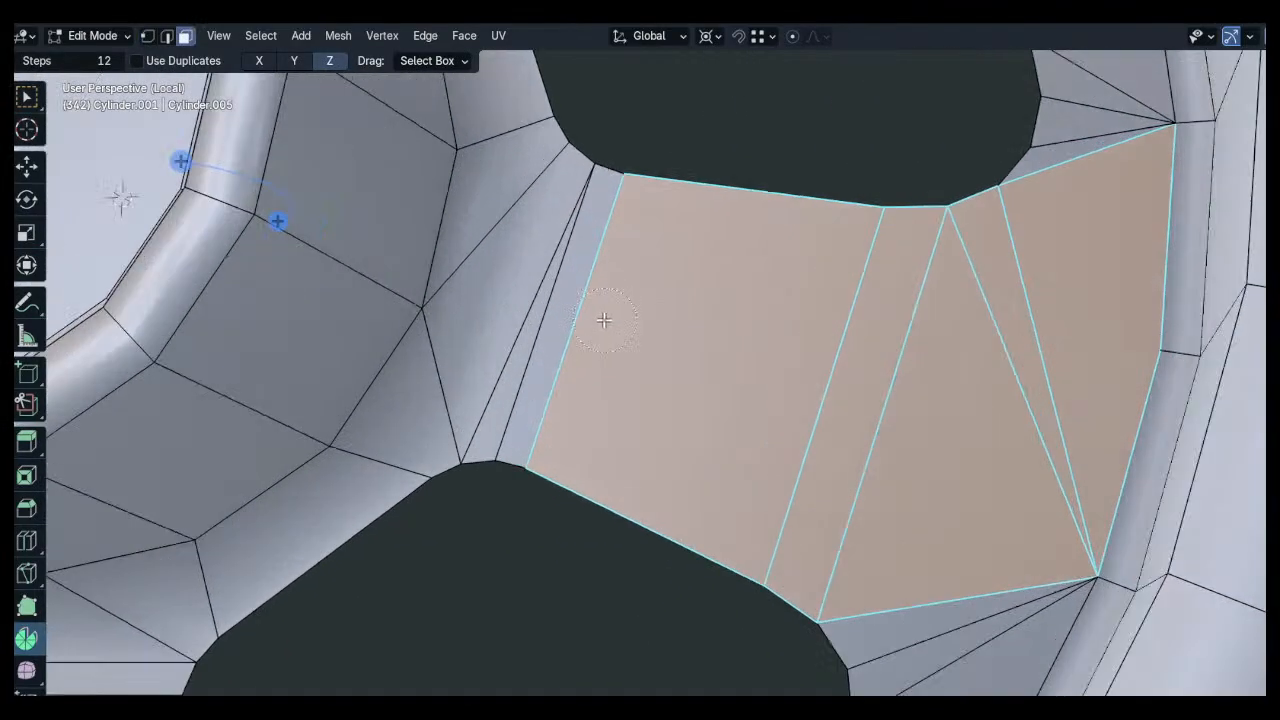
pyautogui.keyDown('shift'); pyautogui.moveTo(522, 221); pyautogui.dragTo(607, 416, button='middle'); pyautogui.keyUp('shift')
pyautogui.click(494, 458)
pyautogui.keyDown('shift'); pyautogui.moveTo(683, 426); pyautogui.dragTo(777, 380, button='middle'); pyautogui.keyUp('shift')
pyautogui.scroll(-3, 822, 406)
pyautogui.keyDown('shift'); pyautogui.moveTo(922, 624); pyautogui.dragTo(1024, 420, button='middle'); pyautogui.keyUp('shift')
pyautogui.scroll(-1, 1024, 420)
pyautogui.moveTo(1024, 420); pyautogui.dragTo(1005, 450, button='middle')
pyautogui.press('c')
pyautogui.moveTo(842, 522); pyautogui.dragTo(669, 502)
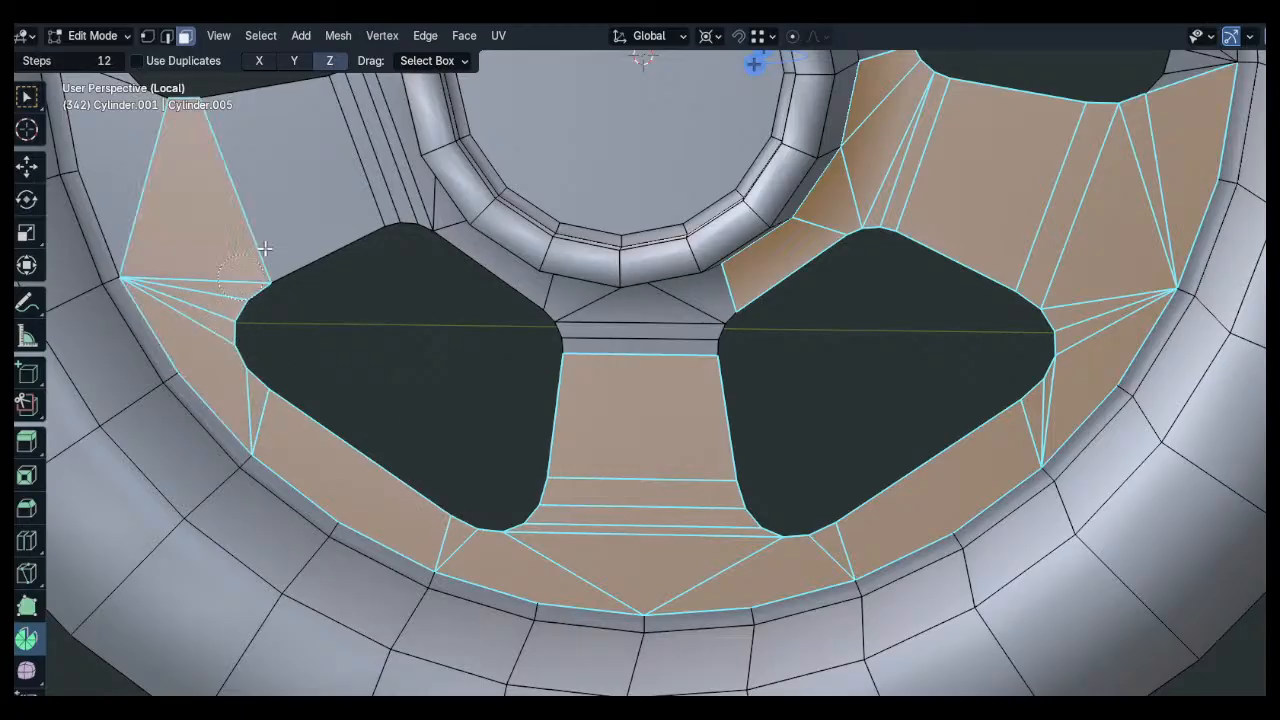
# Extend the circle selection over the upper spokes, hub border and remaining outer ring until the whole front of the spoked disc is selected
pyautogui.rightClick(745, 327)
pyautogui.moveTo(808, 321)
pyautogui.keyDown('shift'); pyautogui.mouseDown(button='middle')
pyautogui.moveTo(734, 434)
pyautogui.moveTo(692, 610)
pyautogui.mouseUp(button='middle'); pyautogui.keyUp('shift')
pyautogui.moveTo(700, 600); pyautogui.dragTo(712, 565, button='middle')
pyautogui.press('c')
pyautogui.moveTo(808, 392)
pyautogui.mouseDown()
pyautogui.moveTo(781, 277)
pyautogui.moveTo(886, 102)
pyautogui.moveTo(967, 134)
pyautogui.mouseUp()
pyautogui.keyDown('shift'); pyautogui.moveTo(735, 150); pyautogui.dragTo(832, 388, button='middle'); pyautogui.keyUp('shift')
pyautogui.press('c')
pyautogui.moveTo(698, 370); pyautogui.dragTo(635, 362)
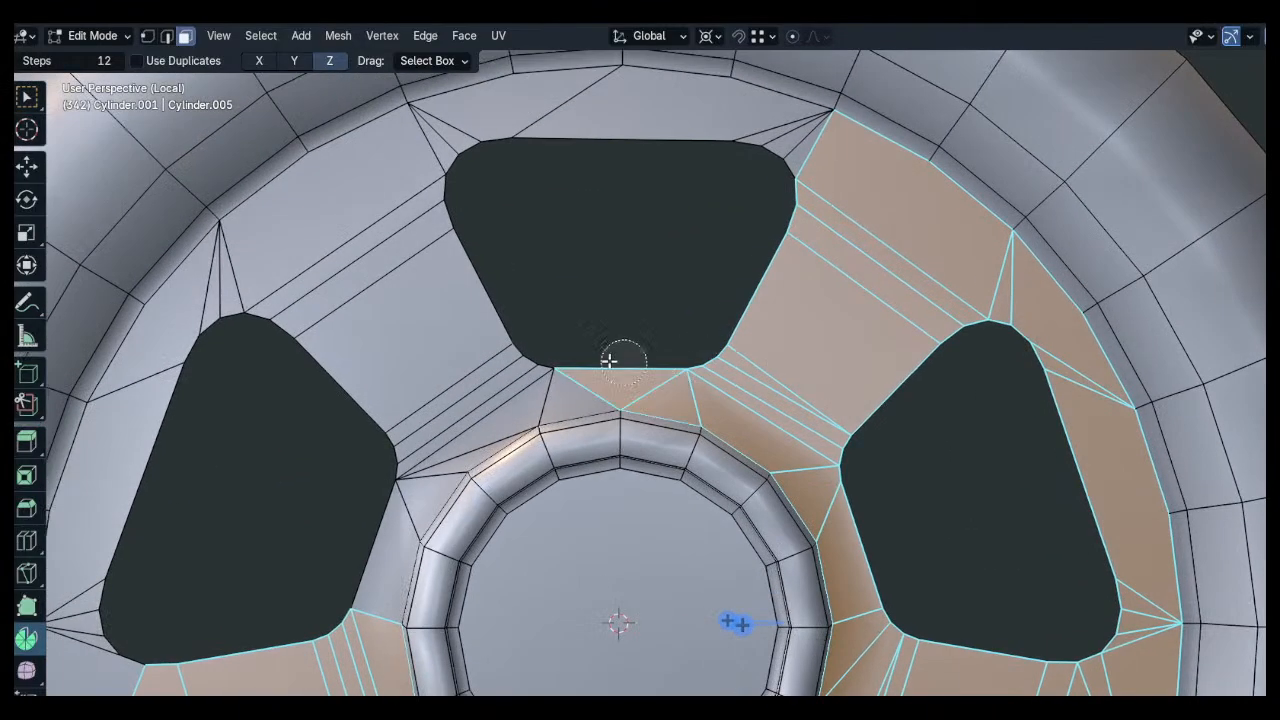
pyautogui.keyDown('shift'); pyautogui.moveTo(828, 179); pyautogui.dragTo(1045, 142, button='middle'); pyautogui.keyUp('shift')
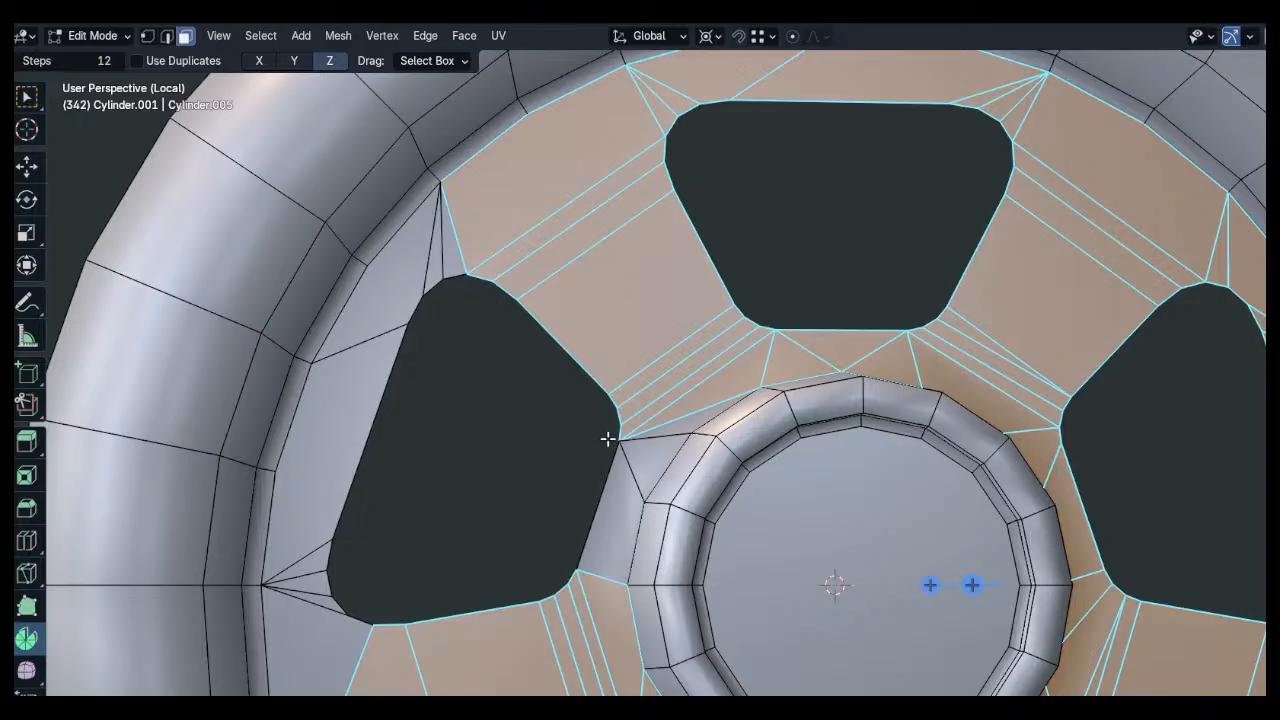
pyautogui.keyDown('shift'); pyautogui.moveTo(610, 438); pyautogui.dragTo(650, 409, button='middle'); pyautogui.keyUp('shift')
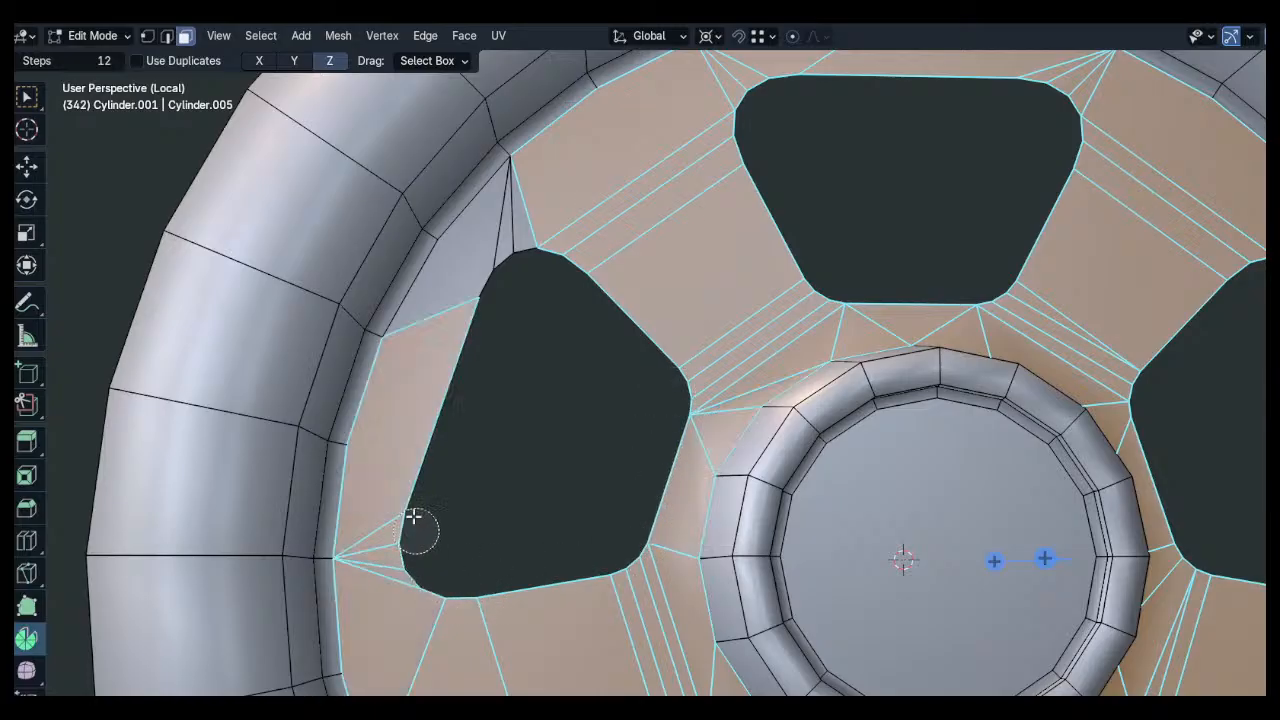
pyautogui.scroll(-6, 568, 288)
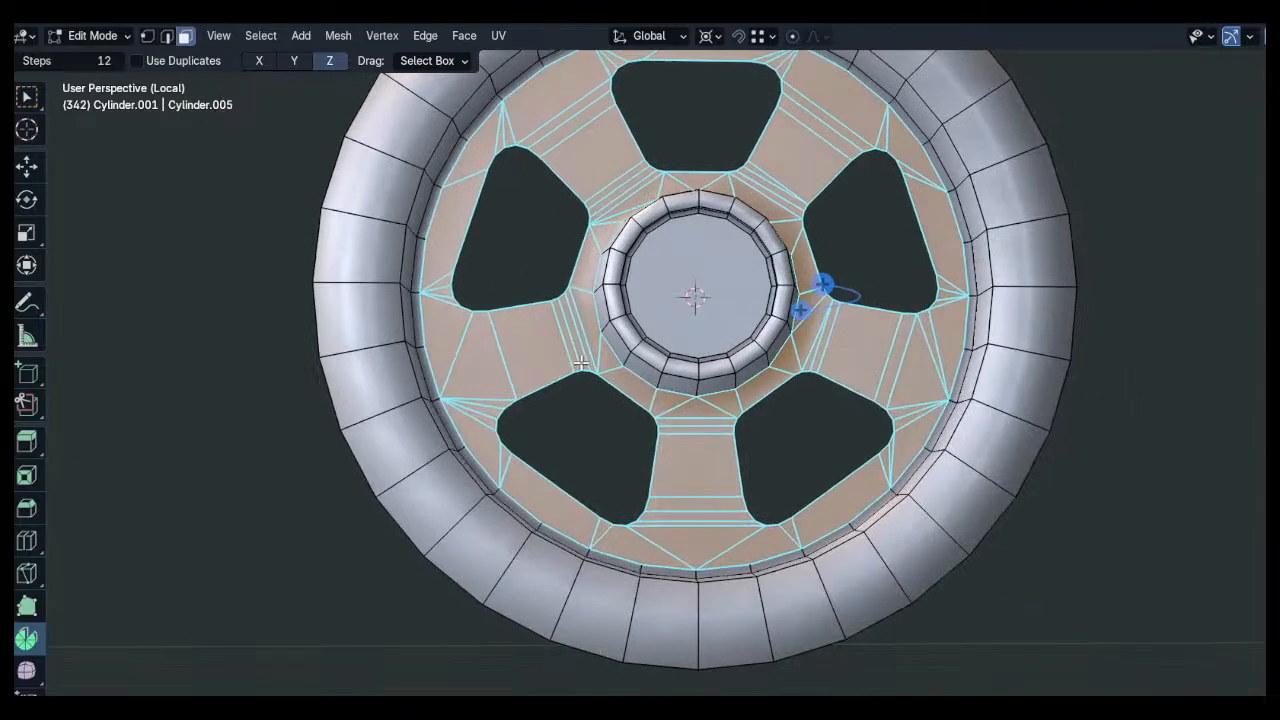
# Inset the selected disc faces with a thickness of about 0.0052 m
pyautogui.scroll(2, 632, 418)
pyautogui.scroll(4, 714, 223)
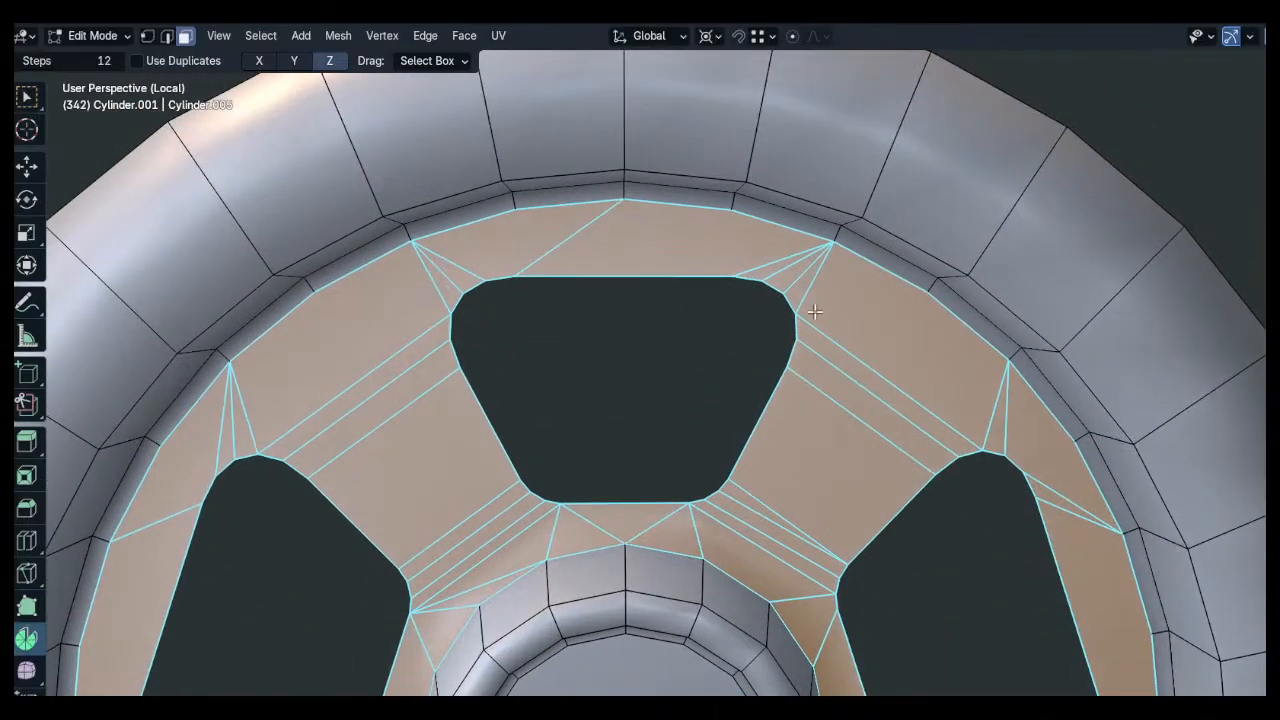
pyautogui.press('i')
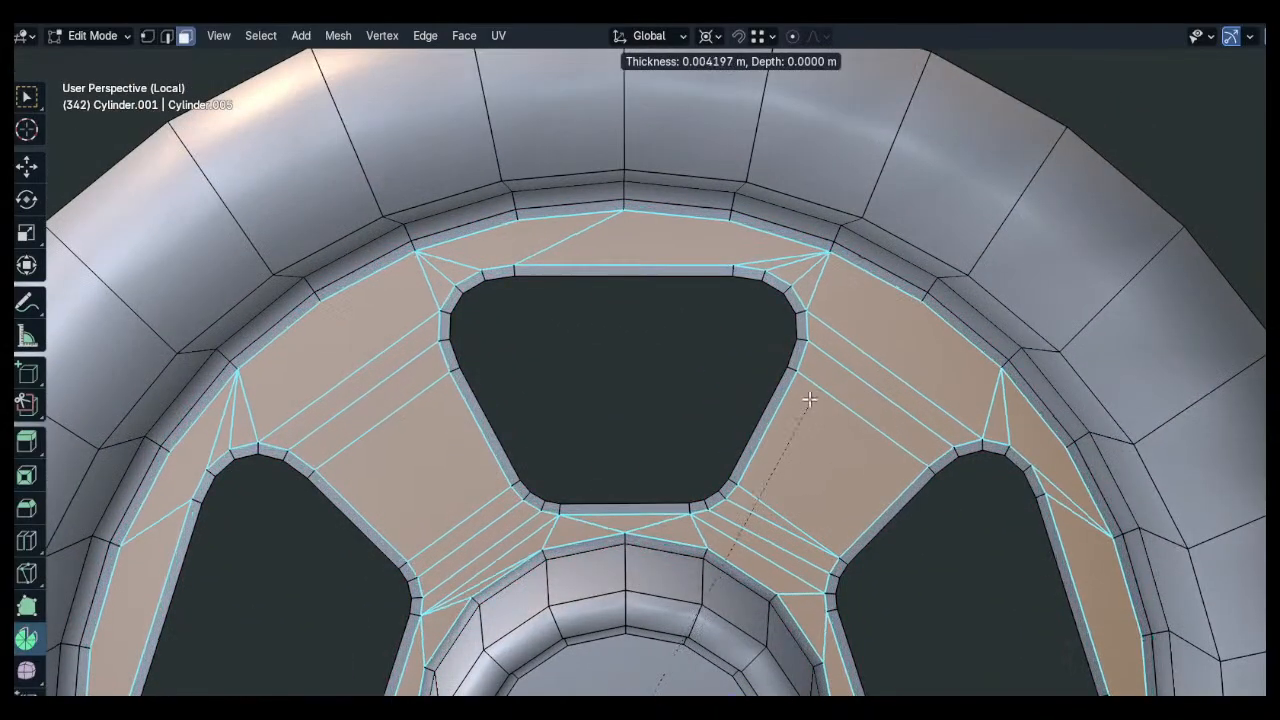
pyautogui.click(785, 410)
# Triangulate the inset disc faces, convert the triangles back to quads and clear the selection
pyautogui.press('q')
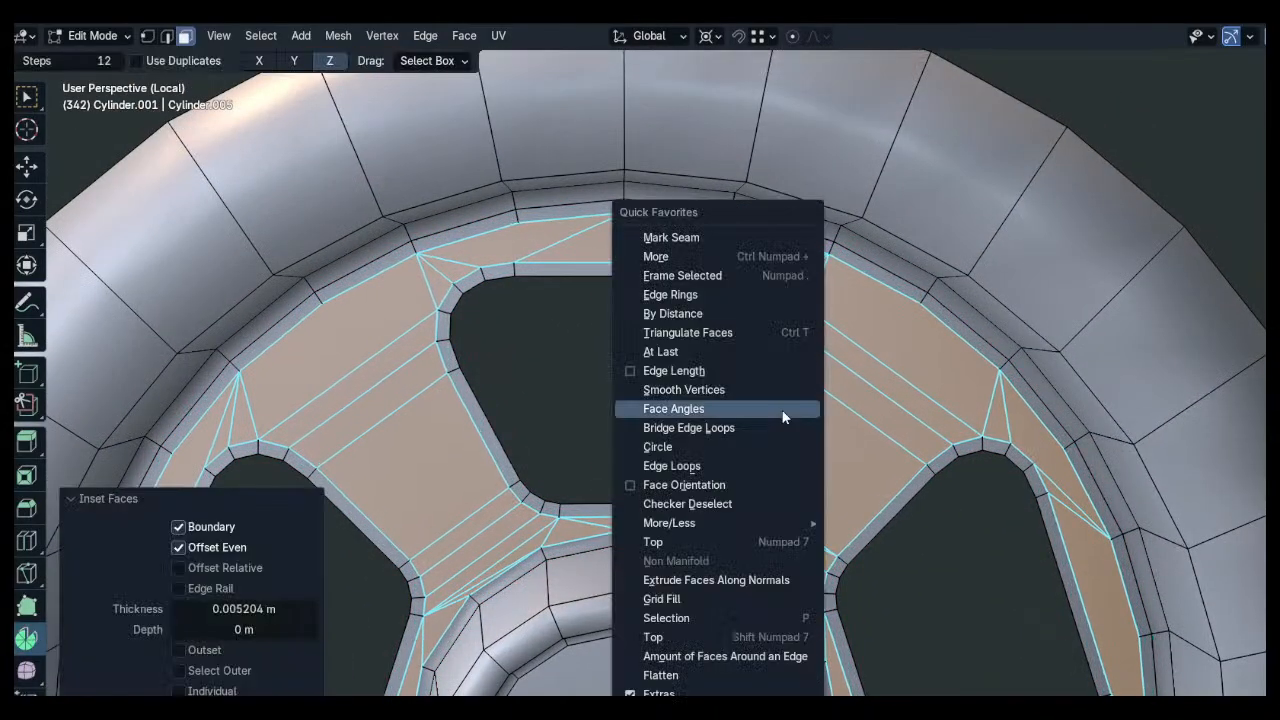
pyautogui.click(714, 333)
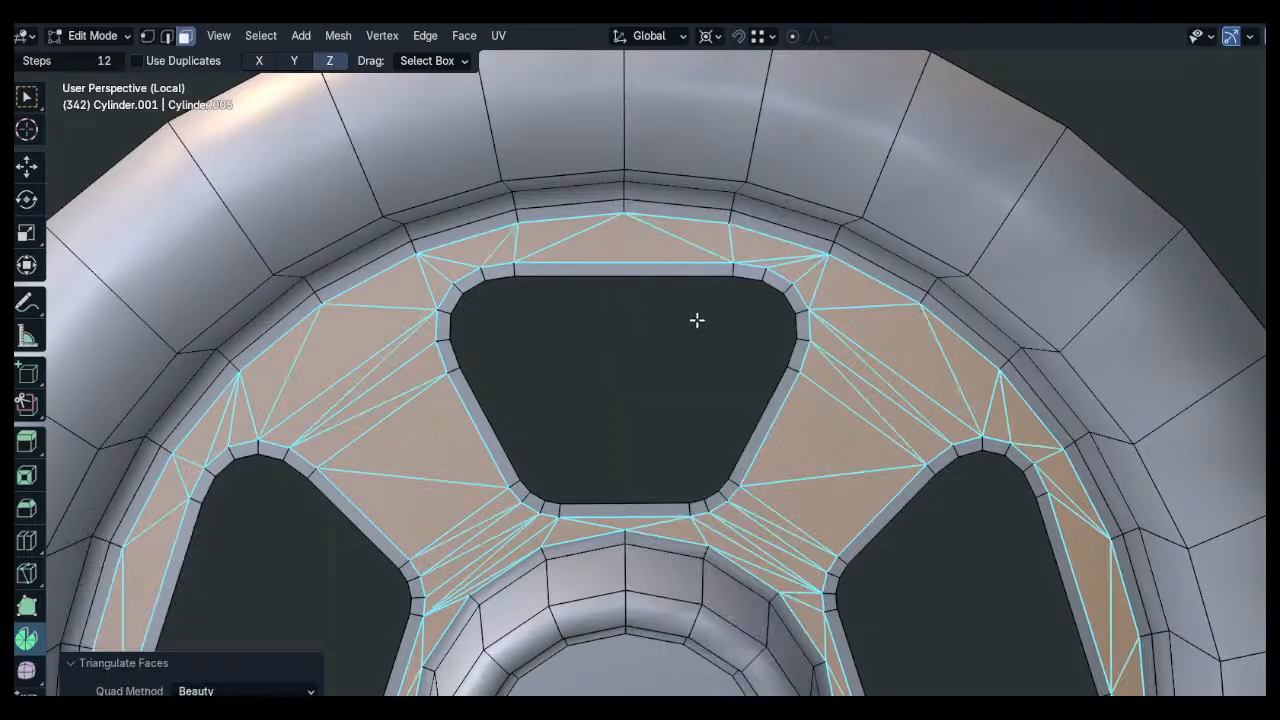
pyautogui.hotkey('alt', 'j')
pyautogui.hotkey('alt', 'a')
pyautogui.moveTo(701, 315); pyautogui.dragTo(816, 427, button='middle')
pyautogui.scroll(-3, 773, 286)
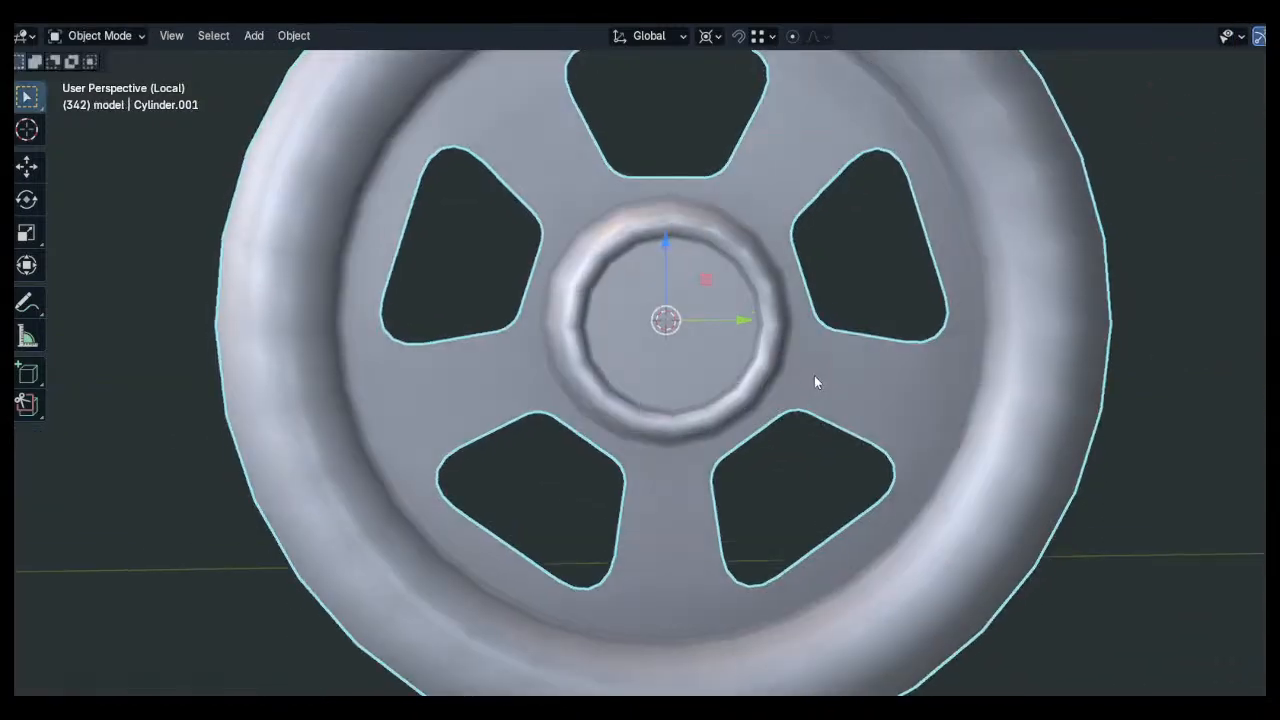
# Return to Object Mode and unhide the spoke ribs and hole walls around the wheel
pyautogui.moveTo(814, 380); pyautogui.dragTo(706, 447, button='middle')
pyautogui.press('KP_3')
pyautogui.hotkey('alt', 'h')
pyautogui.click(678, 473)
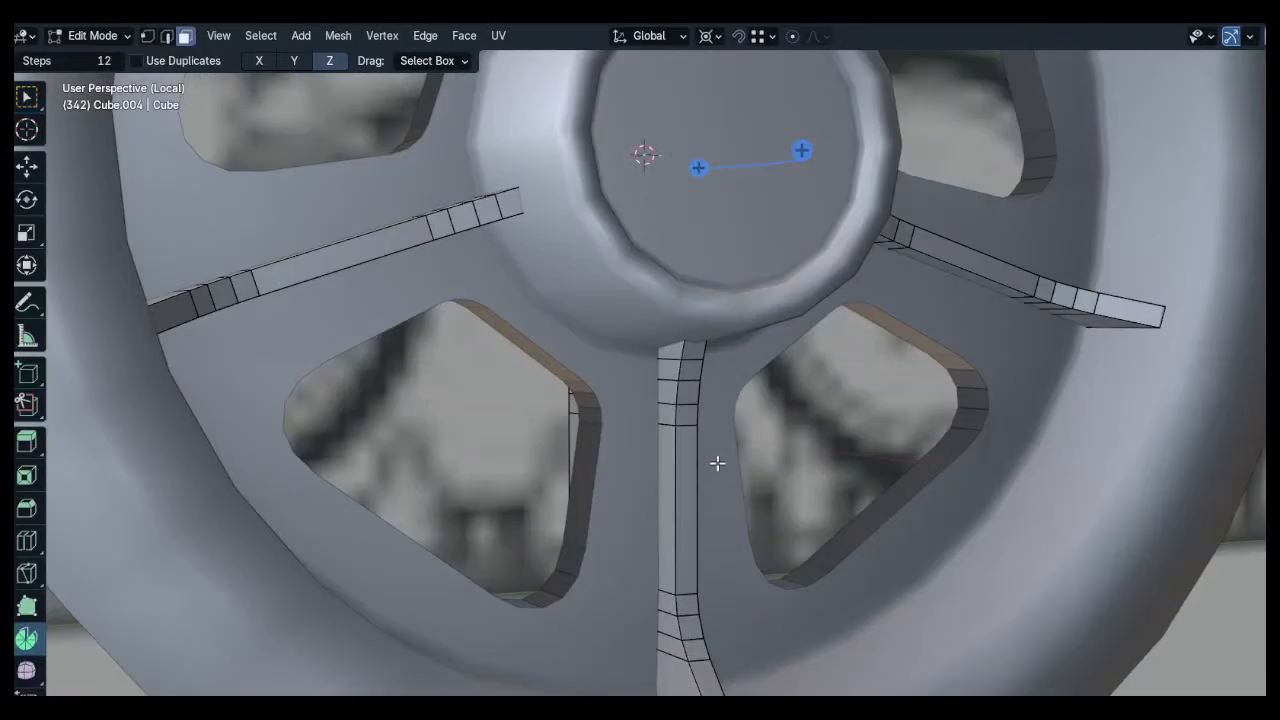
pyautogui.moveTo(717, 463); pyautogui.dragTo(704, 345, button='middle')
pyautogui.press('Tab')
# Add a centred loop cut around the side wall of the wheel's hub
pyautogui.click(718, 333)
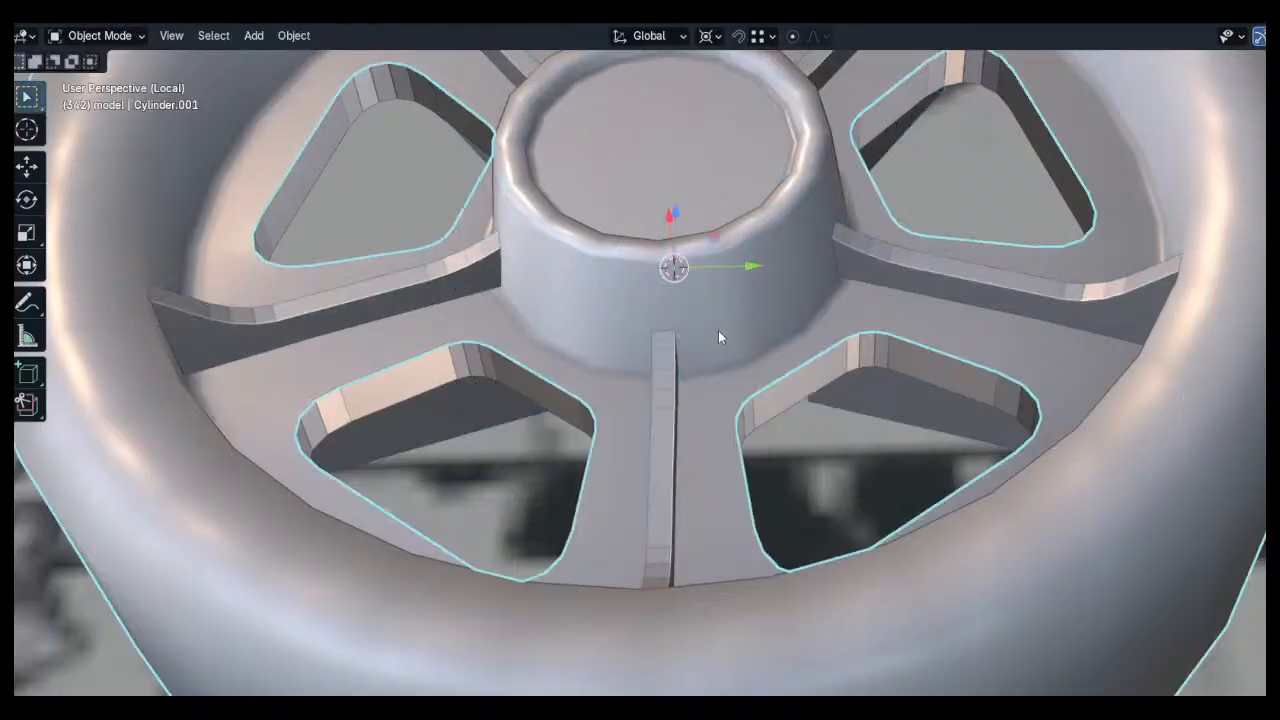
pyautogui.press('Tab')
pyautogui.scroll(2, 711, 329)
pyautogui.hotkey('ctrl', 'r')
pyautogui.click(641, 307)
pyautogui.rightClick(641, 307)
pyautogui.moveTo(632, 301); pyautogui.dragTo(632, 372, button='middle')
# Select all of the spoke ribs' geometry and move it along the global X axis by about 0.0086 m
pyautogui.press('Tab')
pyautogui.press('a')
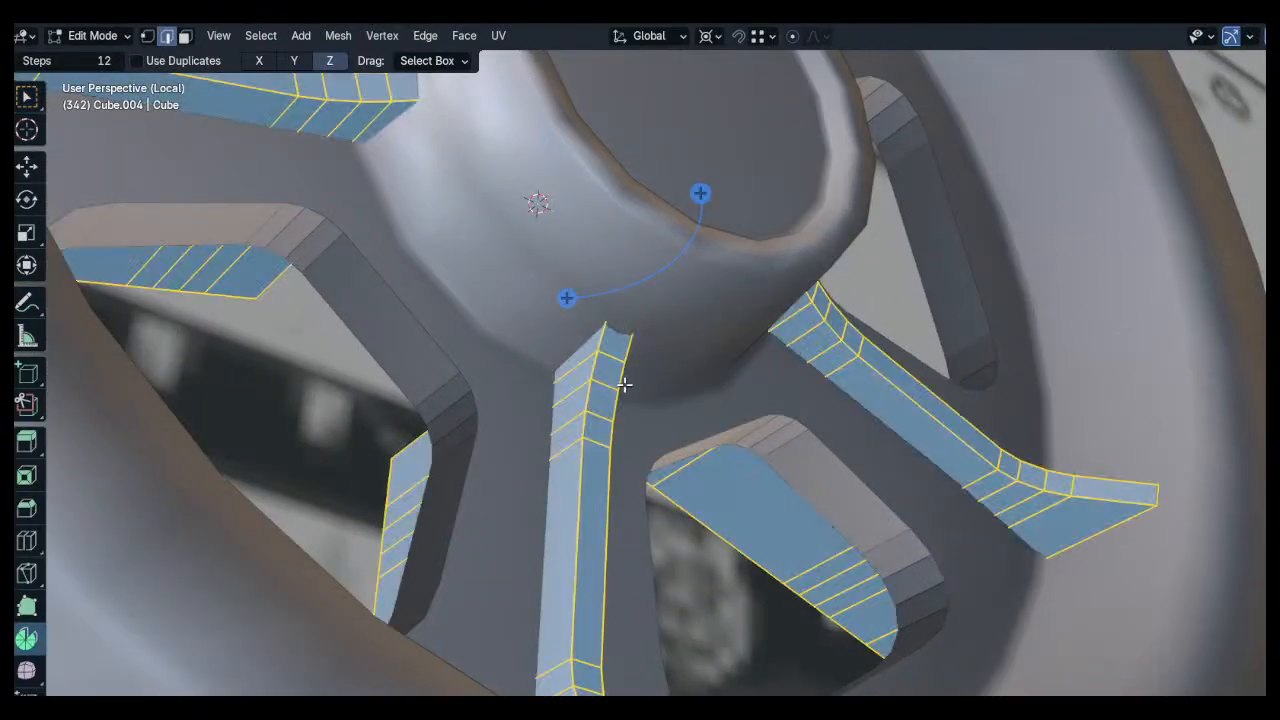
pyautogui.hotkey('alt', 'z')
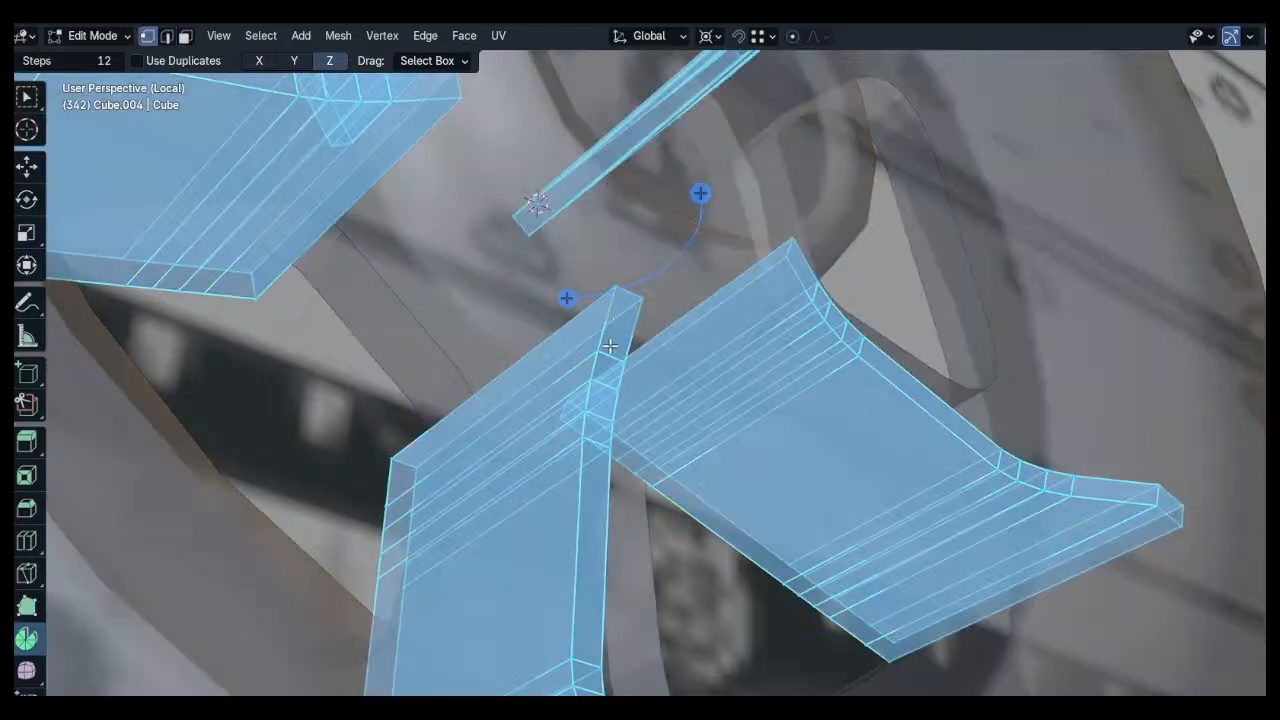
pyautogui.hotkey('alt', 'z')
pyautogui.press('g')
pyautogui.press('x')
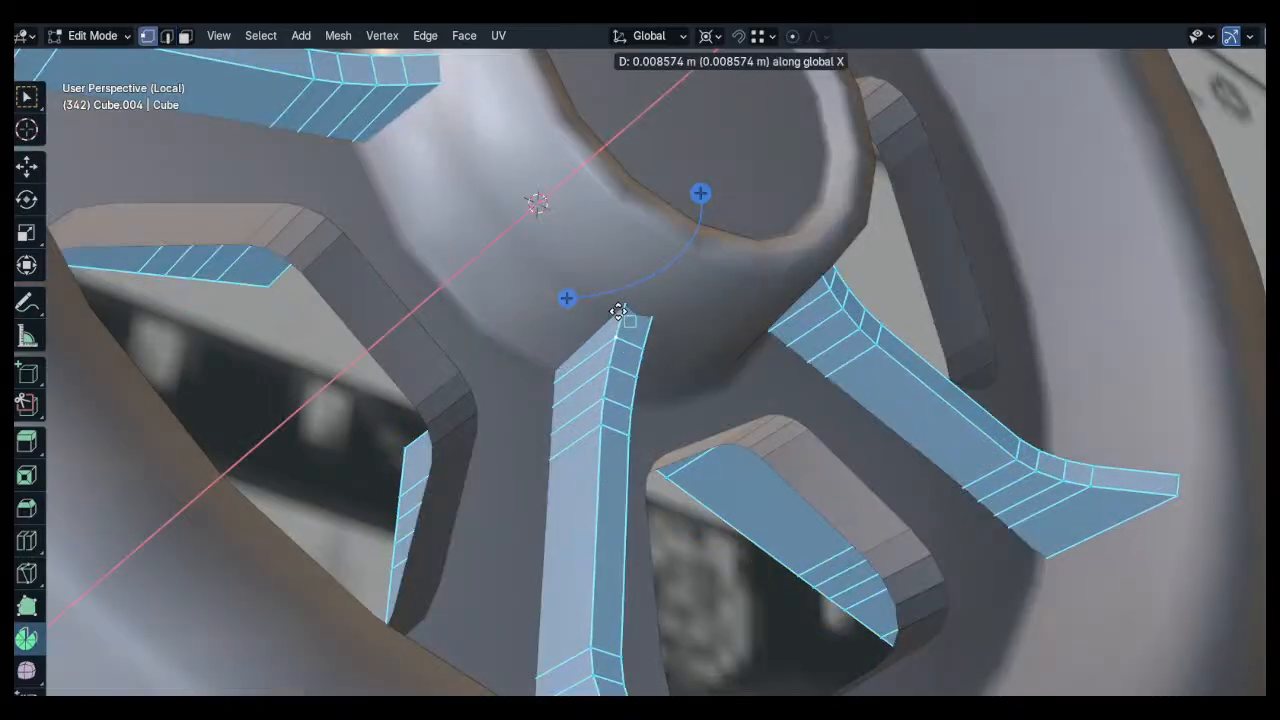
pyautogui.click(619, 313)
pyautogui.moveTo(634, 303); pyautogui.dragTo(662, 400, button='middle')
pyautogui.hotkey('alt', 'a')
pyautogui.moveTo(856, 358); pyautogui.dragTo(890, 356, button='middle')
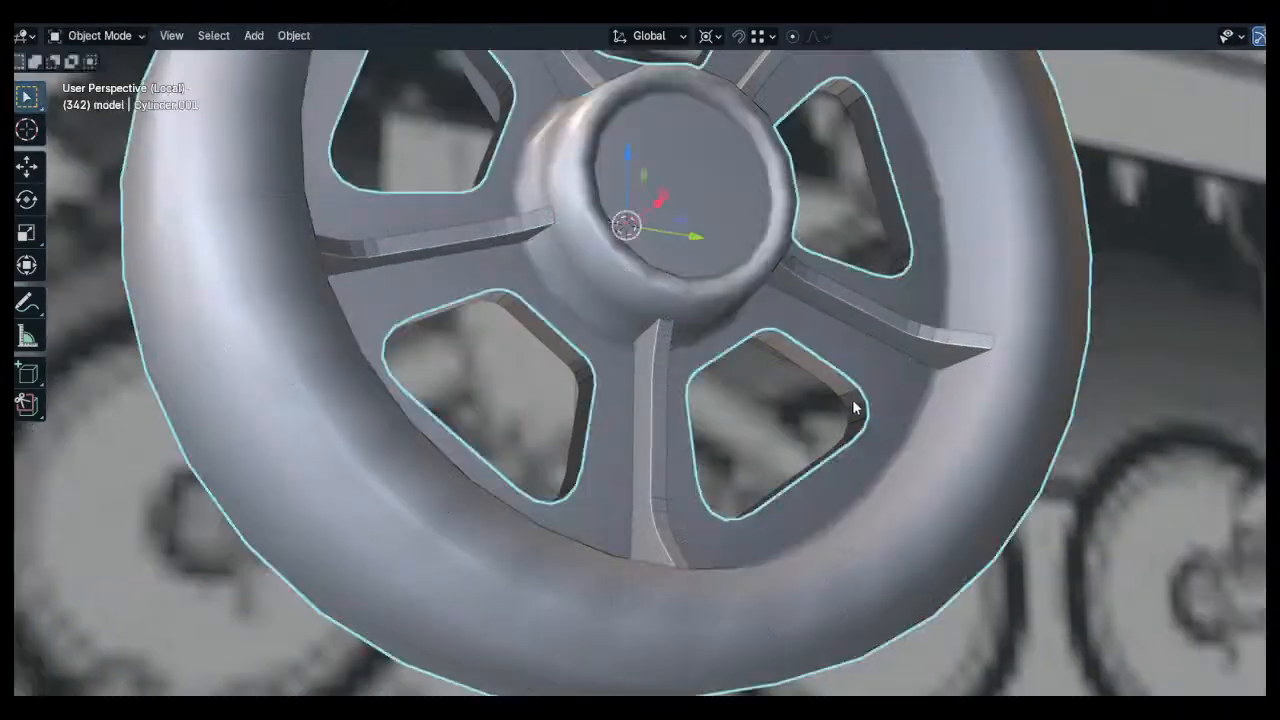
pyautogui.click(866, 396)
pyautogui.press('g')
pyautogui.rightClick(820, 423)
pyautogui.rightClick(791, 391)
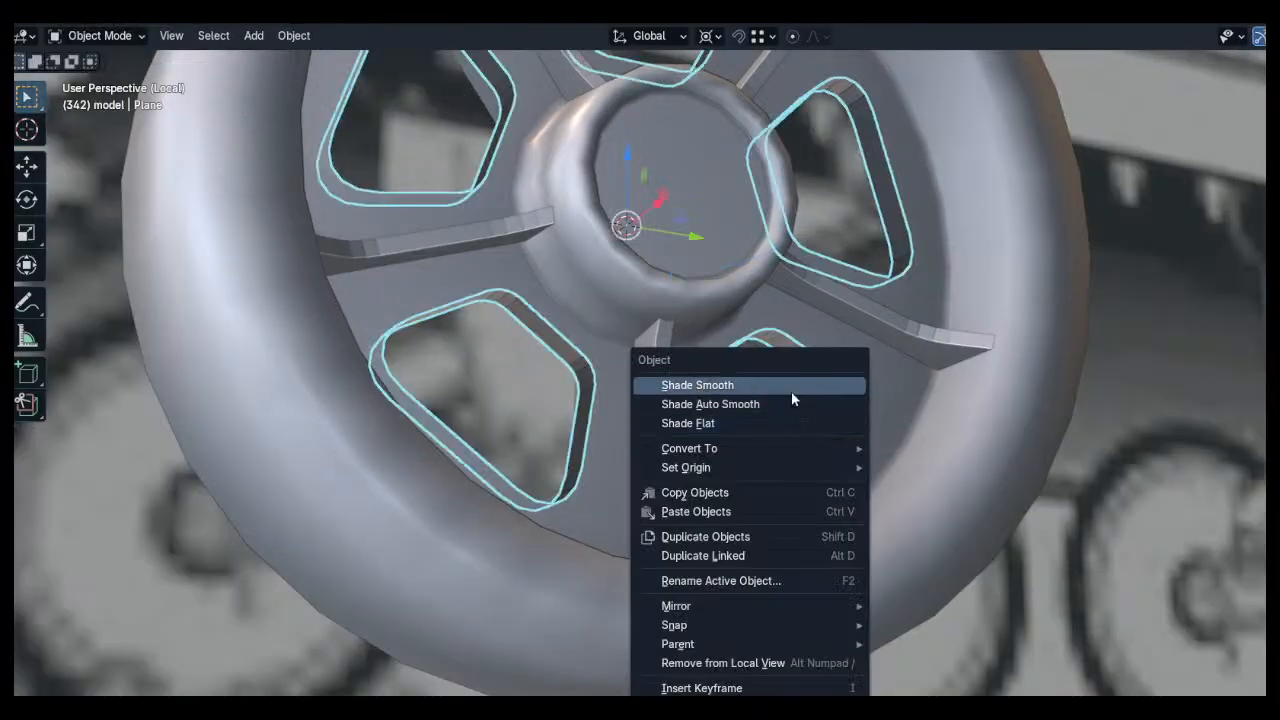
pyautogui.press('Escape')
pyautogui.press('Tab')
pyautogui.press('Tab')
# Select the spoke ribs together with the wheel as active object and join them with a brush Boolean Union
pyautogui.moveTo(809, 321); pyautogui.dragTo(785, 333, button='middle')
pyautogui.click(785, 333)
pyautogui.scroll(-4, 780, 360)
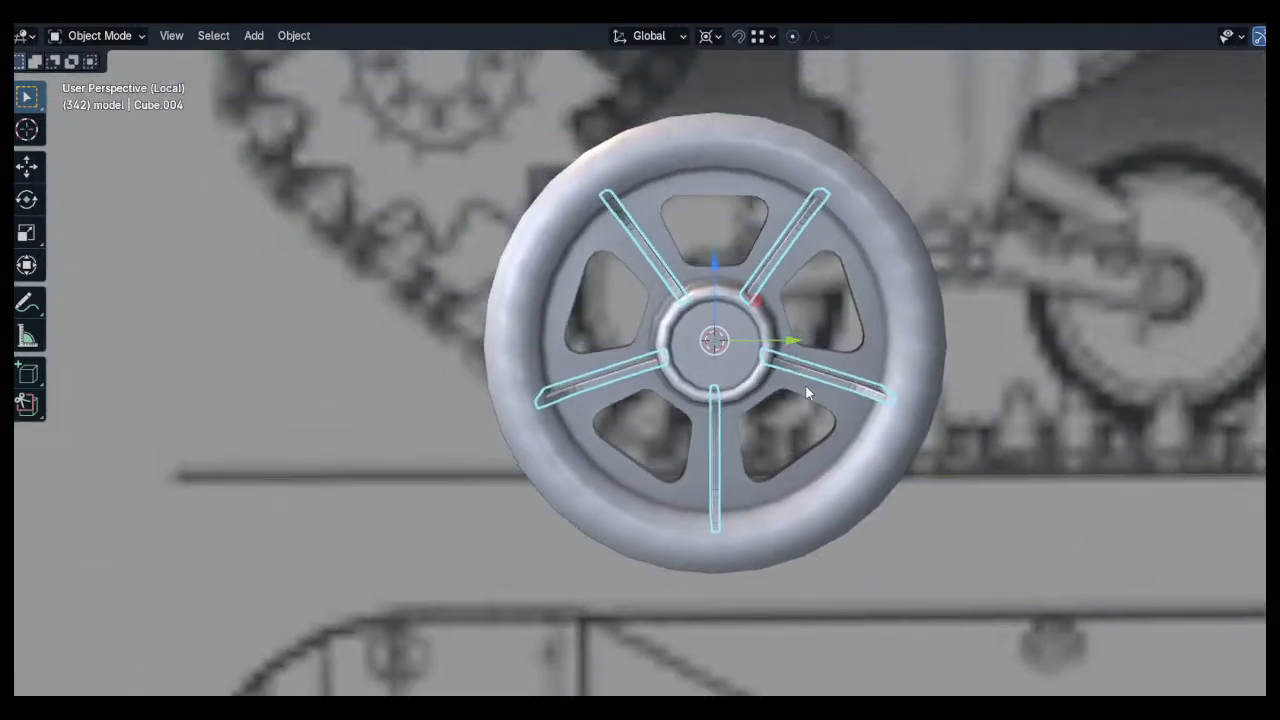
pyautogui.rightClick(798, 407)
pyautogui.hotkey('ctrl', 'space')
pyautogui.scroll(6, 800, 405)
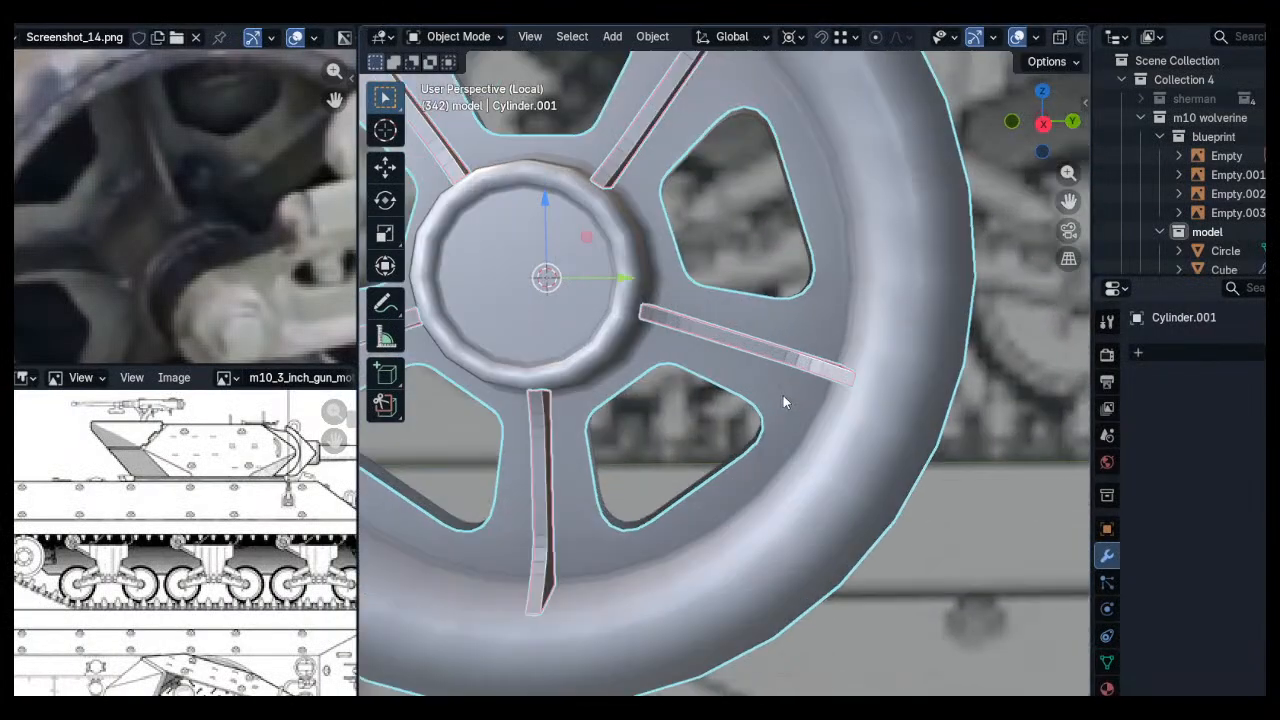
pyautogui.press('q')
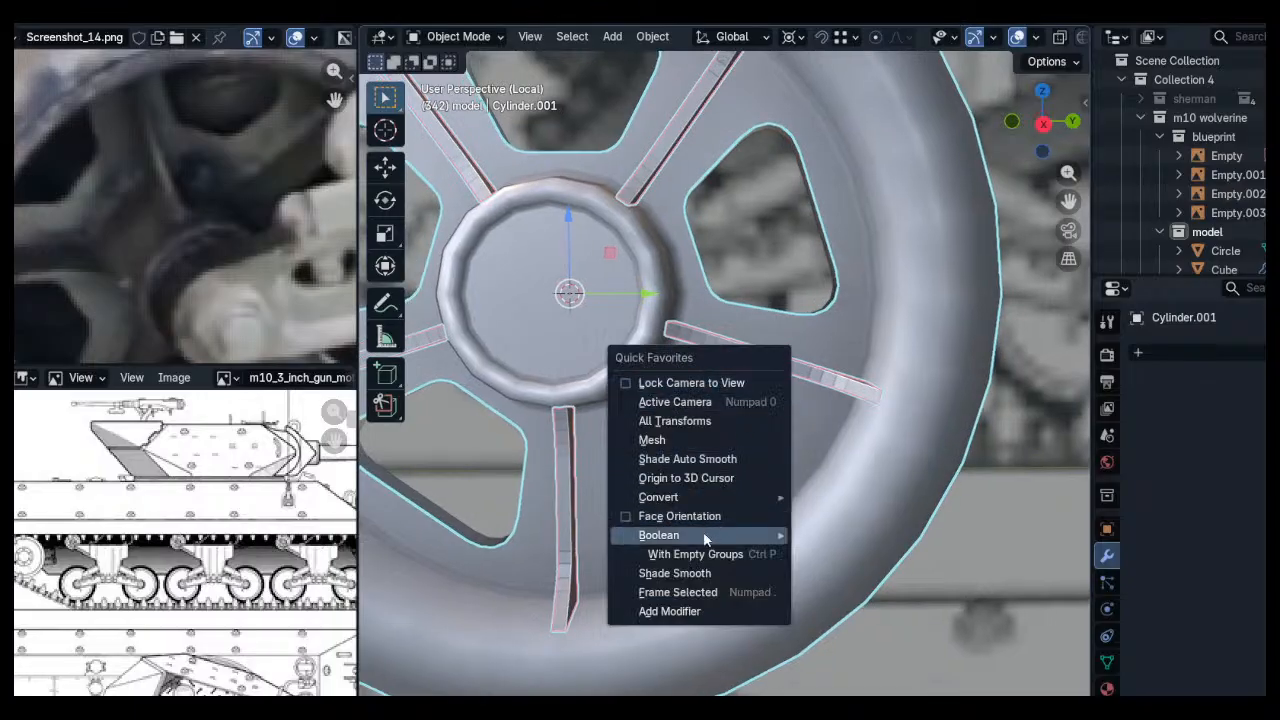
pyautogui.moveTo(709, 537)
pyautogui.click(840, 496)
pyautogui.moveTo(690, 379)
pyautogui.mouseDown(button='middle')
pyautogui.moveTo(641, 384)
pyautogui.moveTo(682, 380)
pyautogui.moveTo(669, 389)
pyautogui.mouseUp(button='middle')
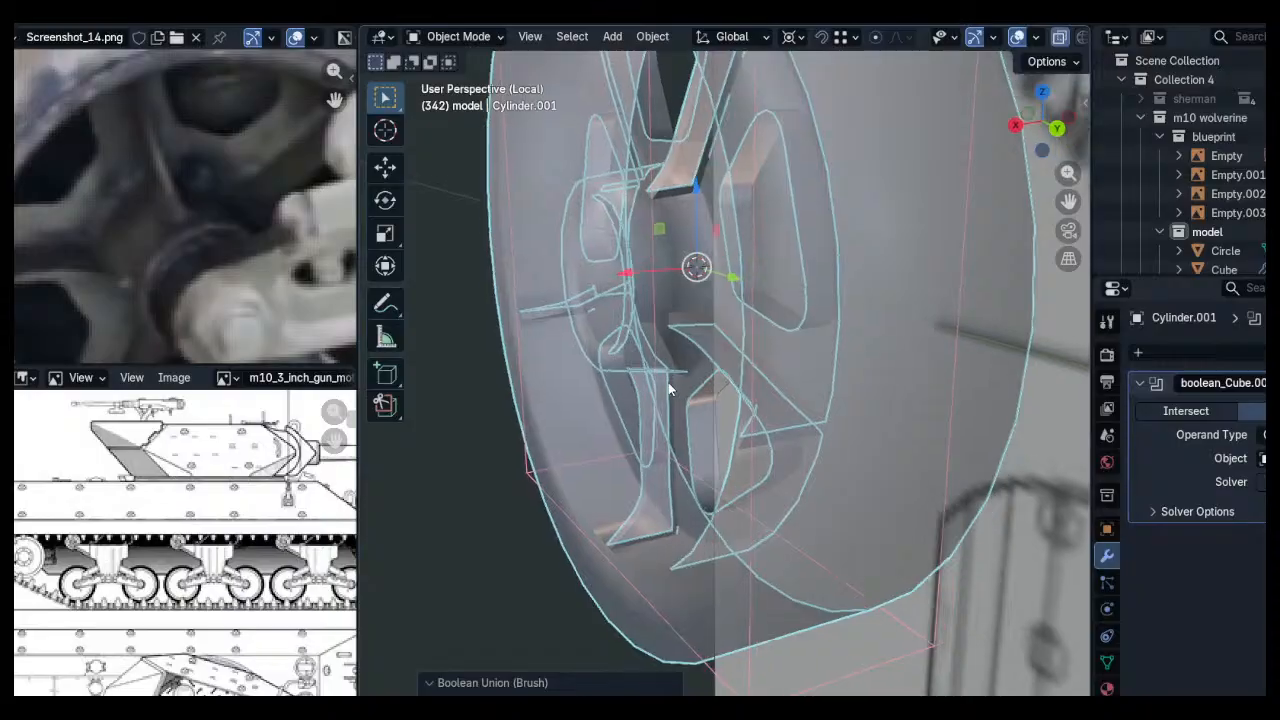
# Convert the wheel to a mesh to apply its boolean modifier, and delete the leftover box-shaped brush object
pyautogui.click(831, 399)
pyautogui.click(827, 399)
pyautogui.press('q')
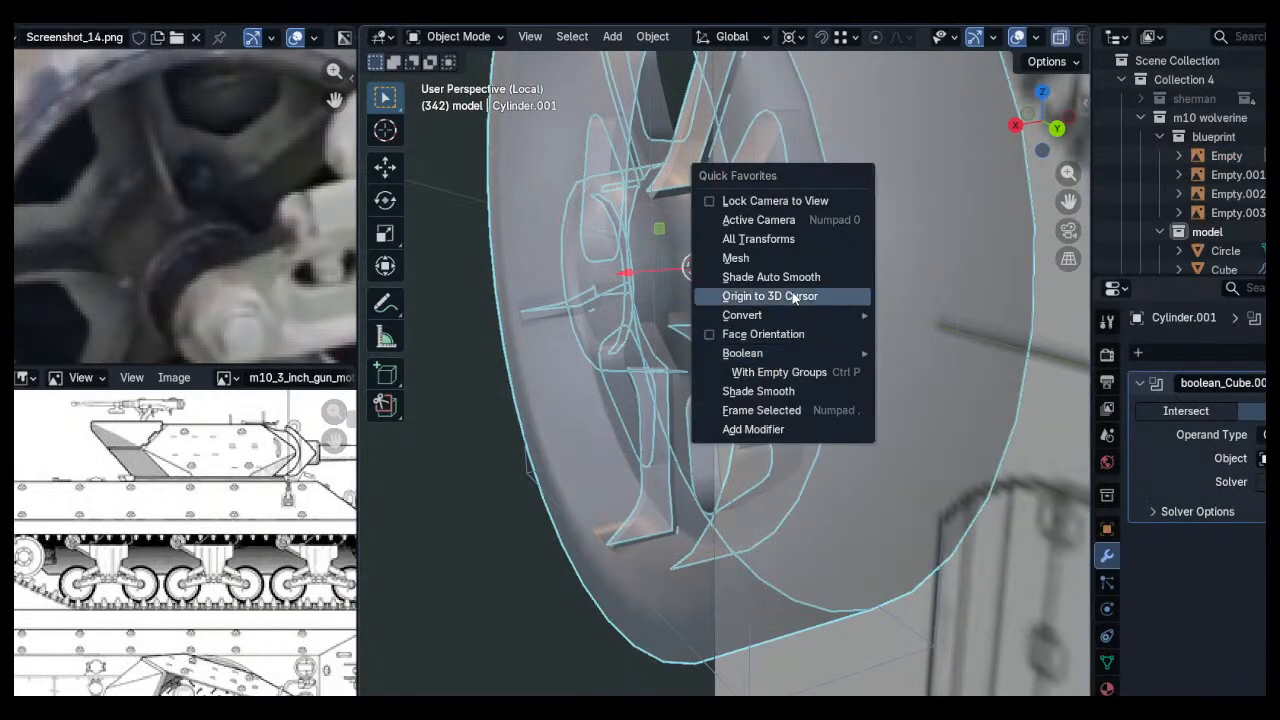
pyautogui.click(740, 258)
pyautogui.click(948, 370)
pyautogui.press('x')
pyautogui.click(920, 366)
# In the wheel's mesh, move the stray vertices where one spoke rib meets the wheel surface
pyautogui.click(758, 349)
pyautogui.hotkey('alt', 'z')
pyautogui.press('Tab')
pyautogui.moveTo(758, 349); pyautogui.dragTo(826, 396, button='middle')
pyautogui.scroll(5, 883, 380)
pyautogui.hotkey('alt', 'a')
pyautogui.scroll(3, 728, 306)
pyautogui.moveTo(728, 306); pyautogui.dragTo(711, 376, button='middle')
pyautogui.click(751, 288)
pyautogui.scroll(3, 750, 287)
pyautogui.hotkey('alt', 'z')
pyautogui.press('g')
pyautogui.click(787, 284)
pyautogui.click(849, 278)
pyautogui.press('g')
pyautogui.moveTo(871, 274); pyautogui.dragTo(788, 336, button='middle')
# Add two evenly spaced loop cuts across the last long segment of the rib's curved edge face
pyautogui.hotkey('alt', 'z')
pyautogui.hotkey('ctrl', 'r')
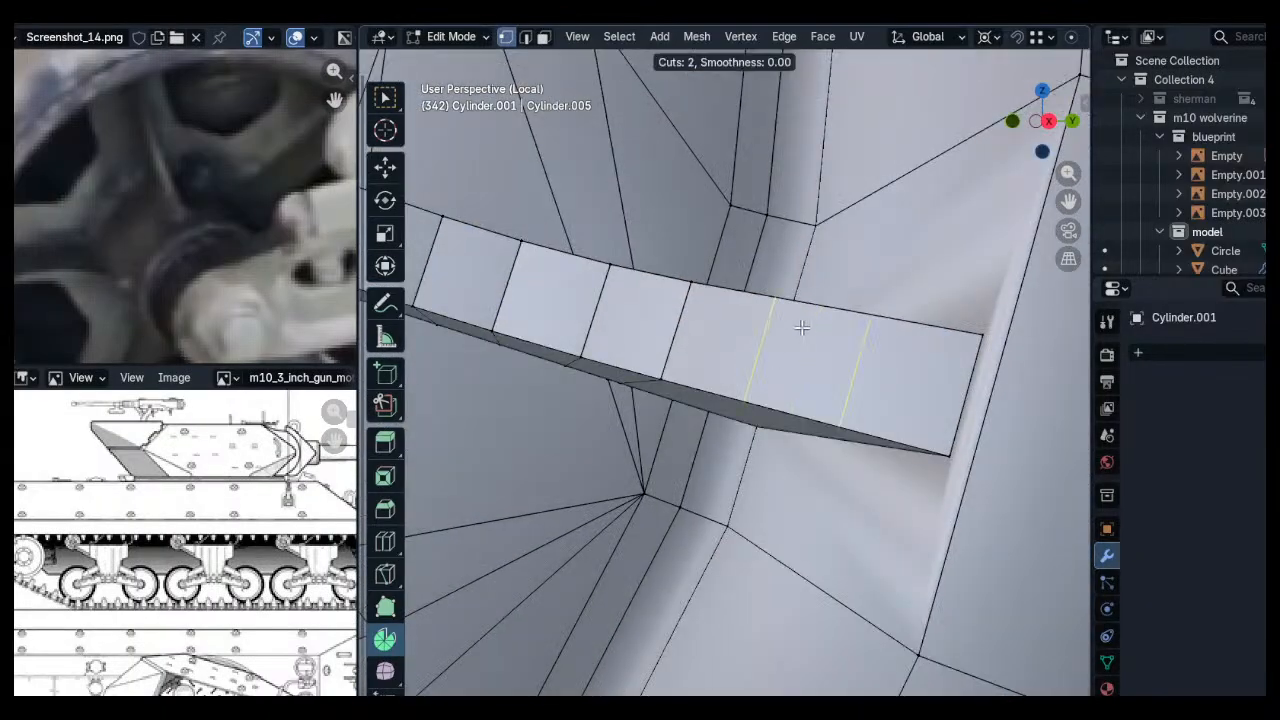
pyautogui.moveTo(771, 390); pyautogui.dragTo(817, 227, button='middle')
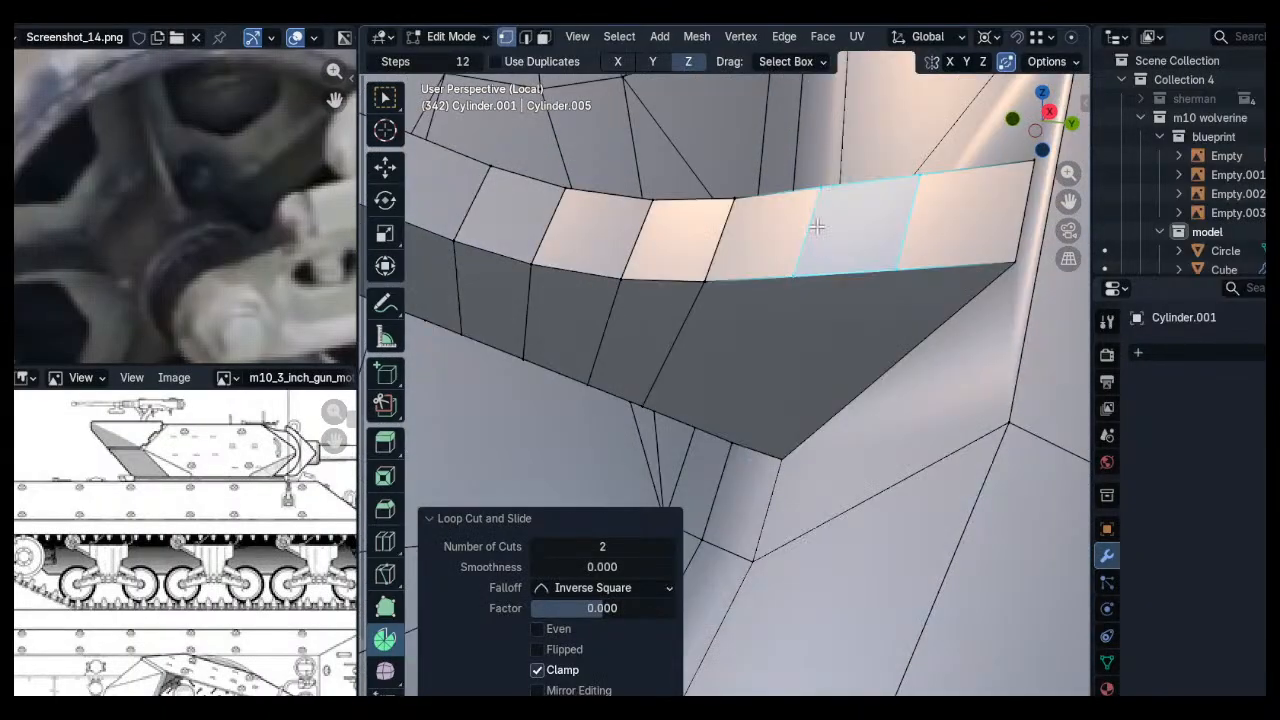
# Move the extra vertex on the rib's lower base edge near the curved end to tidy the side edges
pyautogui.click(647, 404)
pyautogui.click(631, 402)
pyautogui.press('g')
pyautogui.click(590, 386)
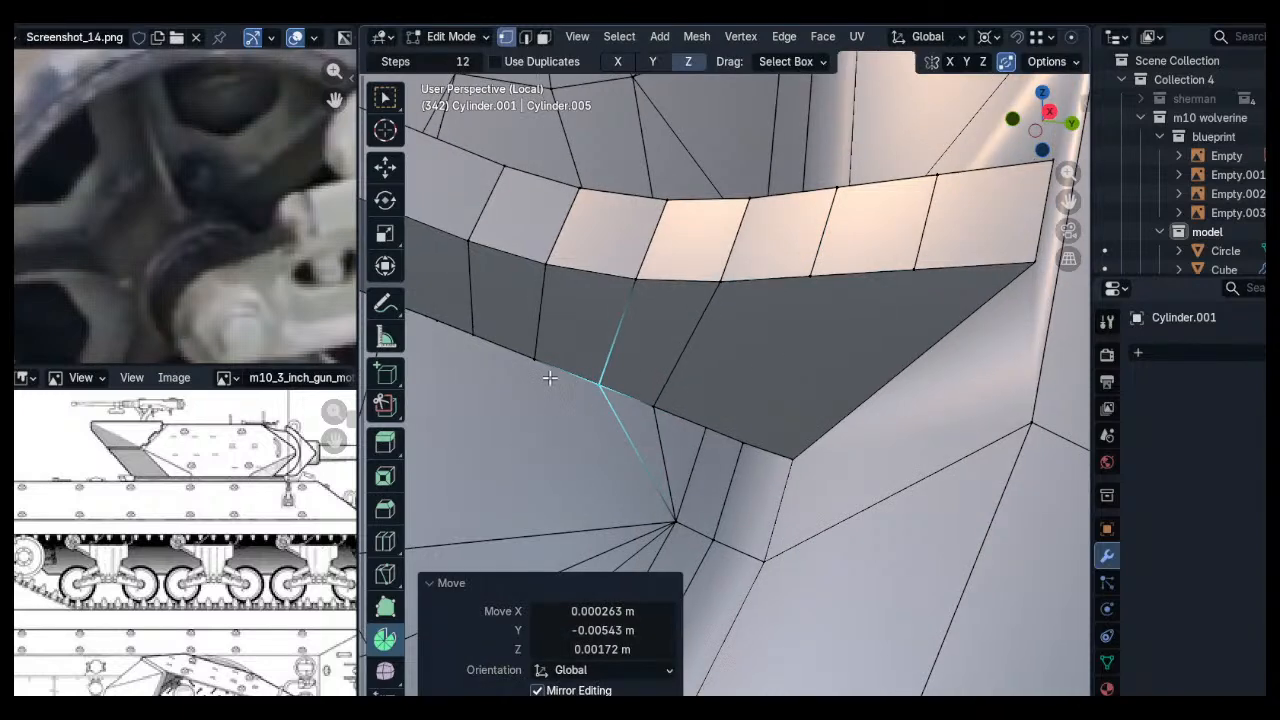
# Move the stray vertices farther along the same rib base edge to line up with the nearby rib edges
pyautogui.scroll(-4, 549, 377)
pyautogui.keyDown('shift'); pyautogui.moveTo(549, 377); pyautogui.dragTo(683, 337, button='middle'); pyautogui.keyUp('shift')
pyautogui.scroll(2, 683, 337)
pyautogui.click(654, 319)
pyautogui.scroll(2, 675, 325)
pyautogui.press('g')
pyautogui.click(708, 340)
pyautogui.click(634, 314)
pyautogui.press('g')
pyautogui.click(714, 341)
pyautogui.click(586, 294)
pyautogui.keyDown('shift'); pyautogui.moveTo(583, 293); pyautogui.dragTo(644, 432, button='middle'); pyautogui.keyUp('shift')
pyautogui.scroll(-4, 655, 375)
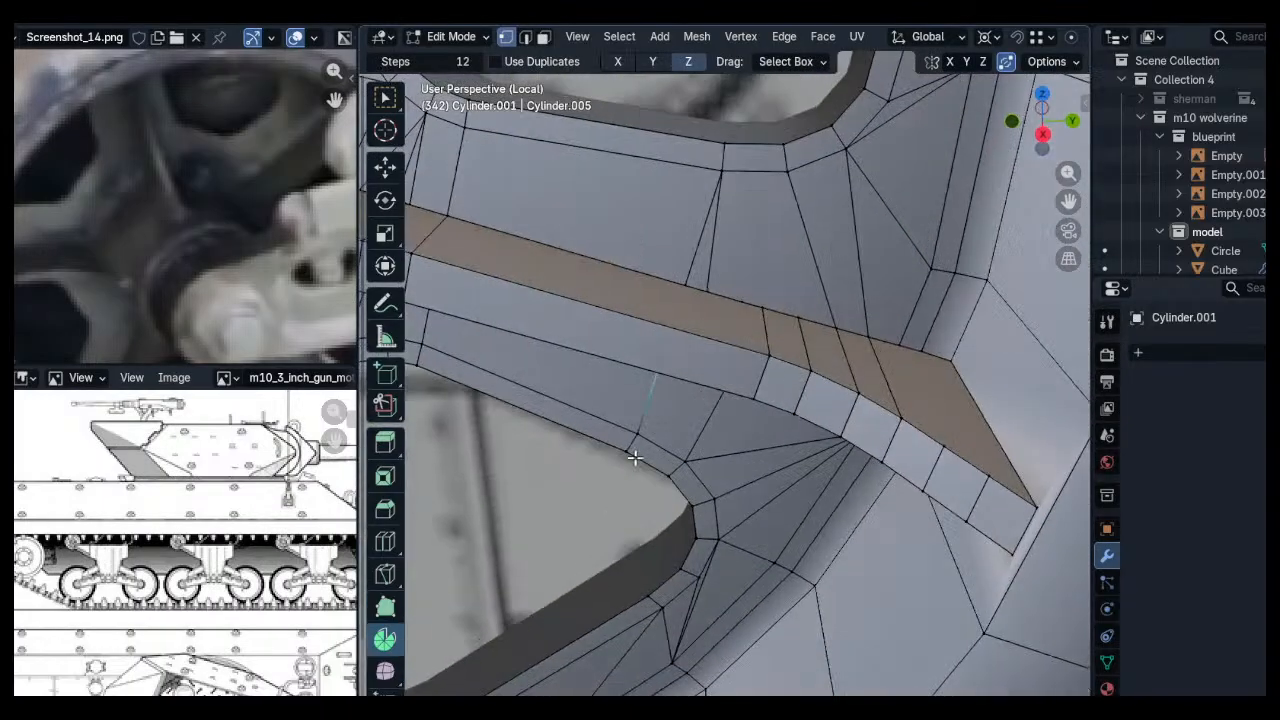
# Snap the two stray vertices on the rib's opposite base edge onto their neighbouring vertices
pyautogui.click(711, 295)
pyautogui.press('g')
pyautogui.click(689, 292)
pyautogui.click(722, 292)
pyautogui.press('g')
pyautogui.click(732, 295)
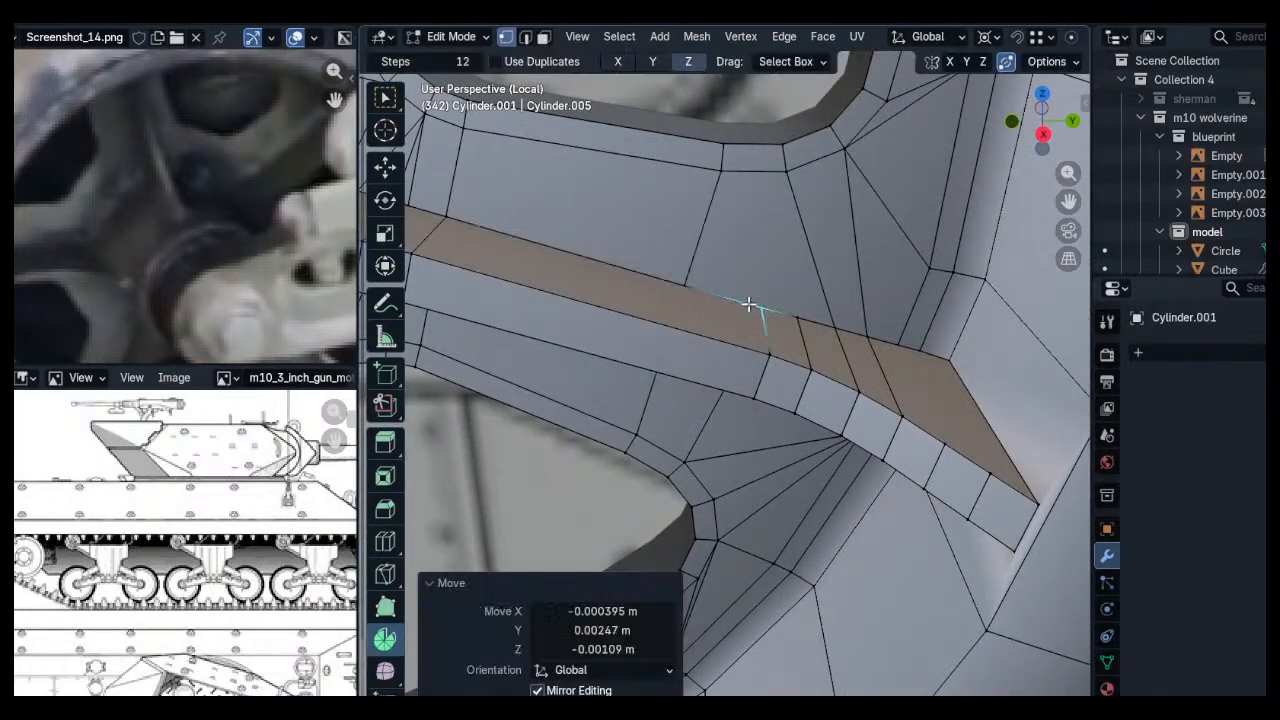
# Clean up the edges between the cut-out's corner and the rib base, sliding the nearby base vertex along its edge
pyautogui.keyDown('shift'); pyautogui.click(787, 172); pyautogui.keyUp('shift')
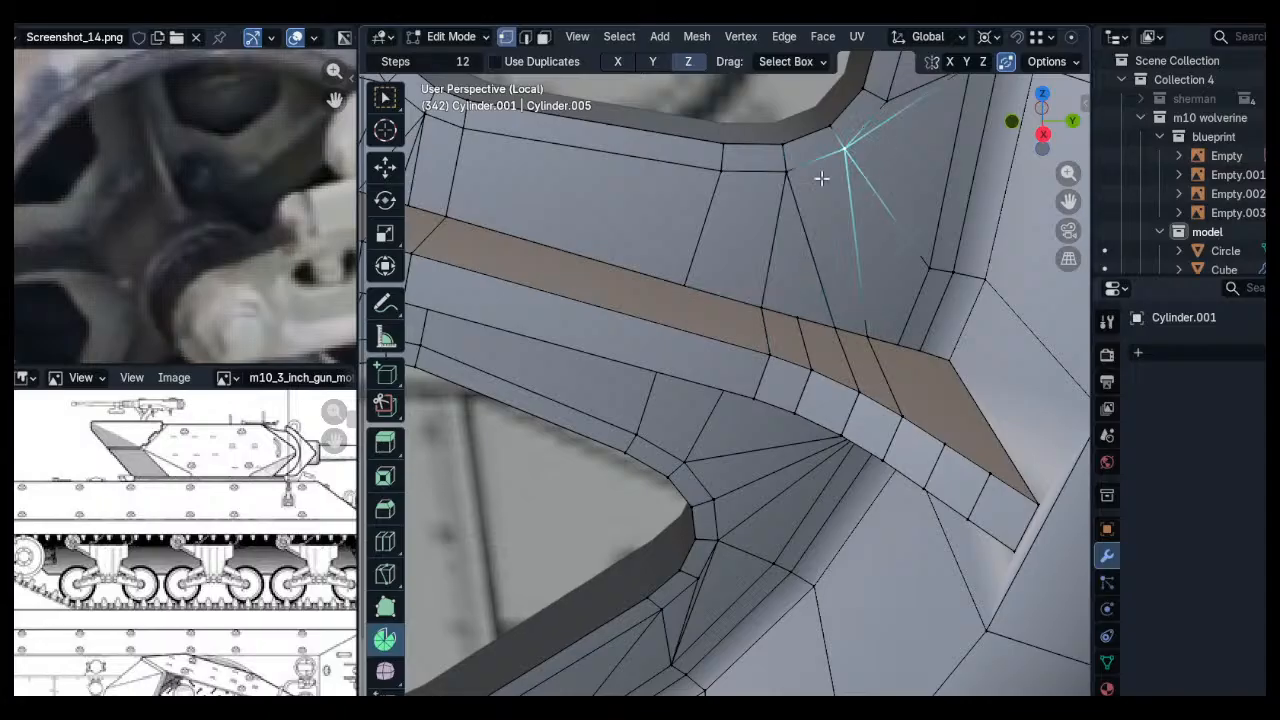
pyautogui.click(824, 273)
pyautogui.keyDown('shift'); pyautogui.moveTo(829, 260); pyautogui.dragTo(801, 312, button='middle'); pyautogui.keyUp('shift')
pyautogui.press('g')
pyautogui.press('g')
pyautogui.click(857, 190)
pyautogui.click(853, 222)
# Reposition the vertex between the lower cut-out's corner and the rib base, and connect the base vertices with an edge
pyautogui.moveTo(845, 256); pyautogui.dragTo(762, 338, button='middle')
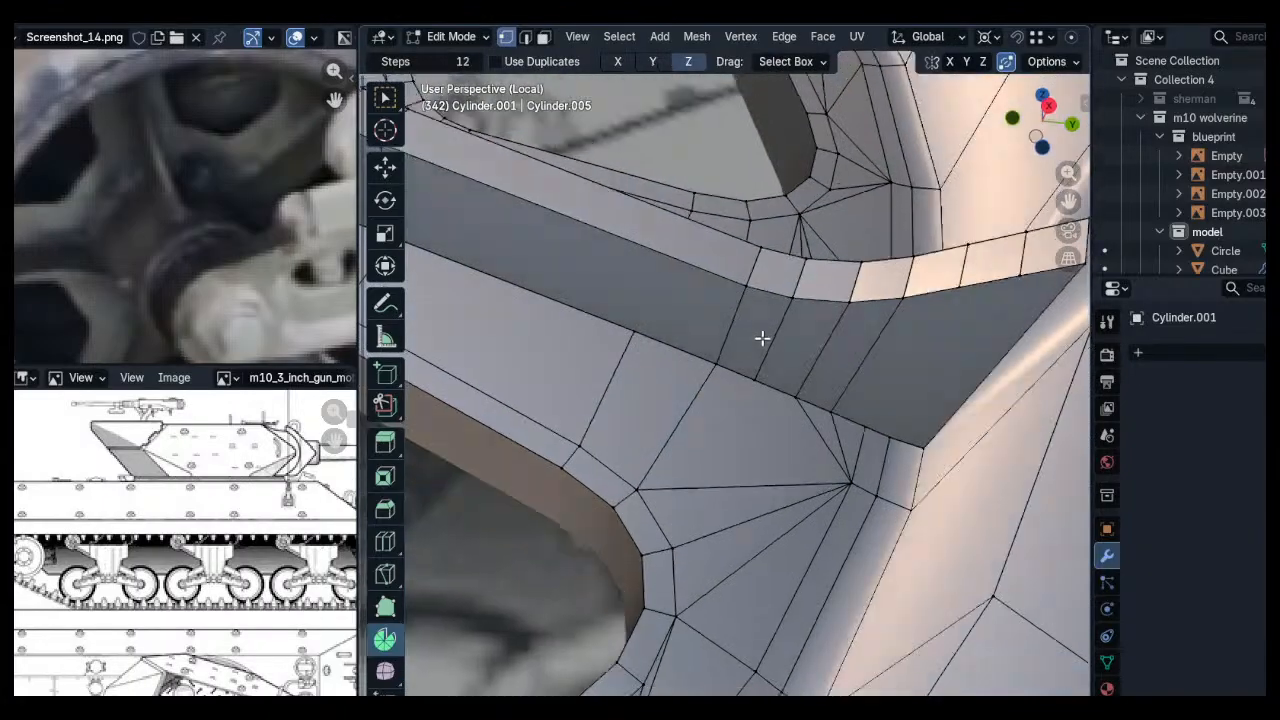
pyautogui.keyDown('shift'); pyautogui.moveTo(699, 432); pyautogui.dragTo(736, 412, button='middle'); pyautogui.keyUp('shift')
pyautogui.keyDown('shift'); pyautogui.click(719, 516); pyautogui.keyUp('shift')
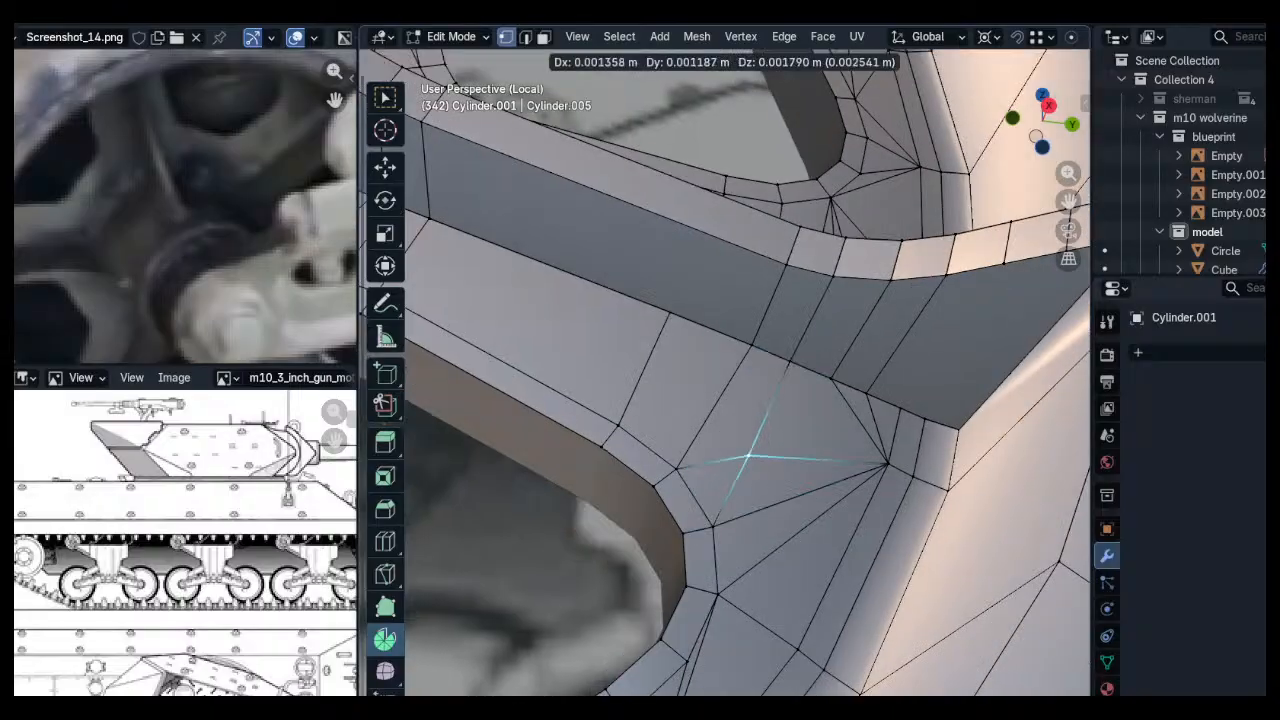
pyautogui.click(832, 381)
pyautogui.keyDown('shift'); pyautogui.moveTo(766, 552); pyautogui.dragTo(742, 505, button='middle'); pyautogui.keyUp('shift')
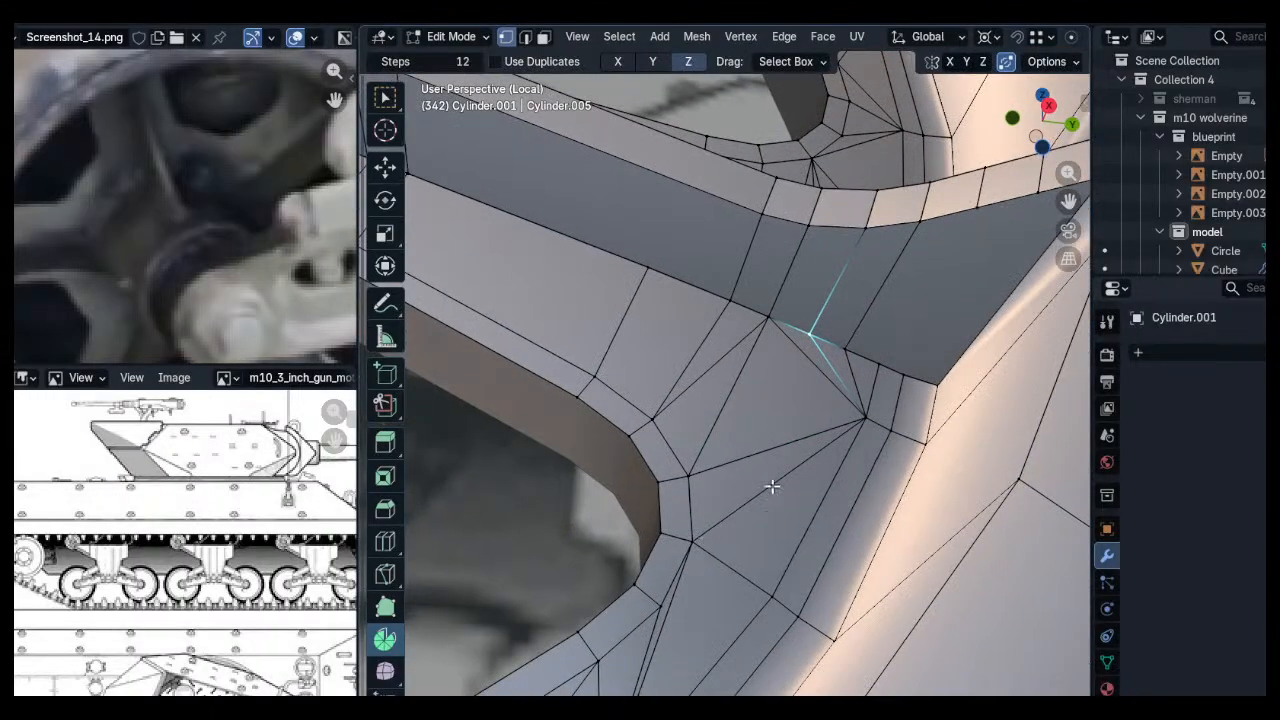
pyautogui.press('j')
pyautogui.hotkey('alt', 'a')
# Slide the vertices around the lower cut-out's corner and rib base along their edges to even out the topology
pyautogui.click(745, 460)
pyautogui.keyDown('shift'); pyautogui.moveTo(742, 468); pyautogui.dragTo(742, 486, button='middle'); pyautogui.keyUp('shift')
pyautogui.press('g')
pyautogui.press('g')
pyautogui.click(793, 398)
pyautogui.press('g')
pyautogui.press('g')
pyautogui.click(843, 362)
pyautogui.moveTo(853, 352); pyautogui.dragTo(854, 374, button='middle')
pyautogui.click(860, 380)
# Connect the cut-out's corner vertex to the inner rim edge, and adjust the neighbouring corner vertex
pyautogui.keyDown('shift'); pyautogui.moveTo(816, 476); pyautogui.dragTo(834, 398, button='middle'); pyautogui.keyUp('shift')
pyautogui.hotkey('alt', 'a')
pyautogui.click(747, 524)
pyautogui.press('j')
pyautogui.press('a')
pyautogui.press('a')
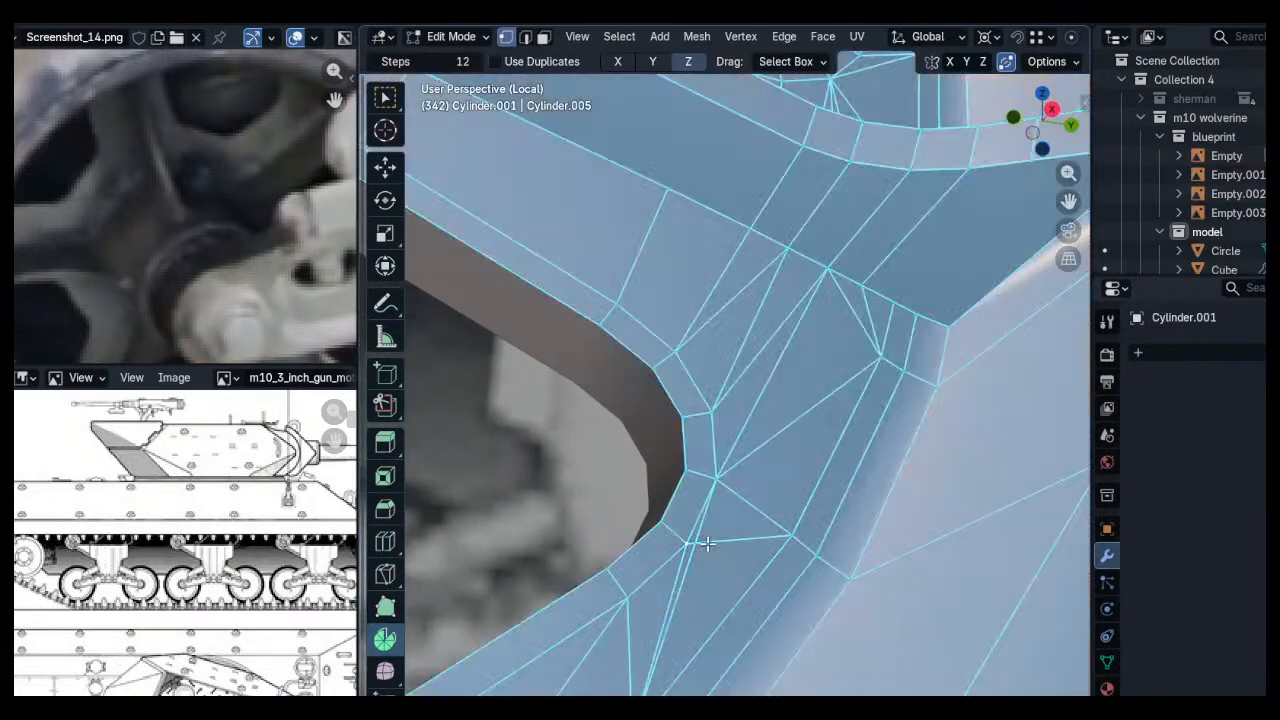
pyautogui.click(693, 540)
pyautogui.press('g')
pyautogui.click(703, 540)
pyautogui.press('a')
pyautogui.press('a')
# Connect the base vertices to the matching curved-edge vertices across the rib's lower side face
pyautogui.scroll(-3, 712, 525)
pyautogui.moveTo(744, 466); pyautogui.dragTo(729, 414, button='middle')
pyautogui.scroll(-1, 729, 414)
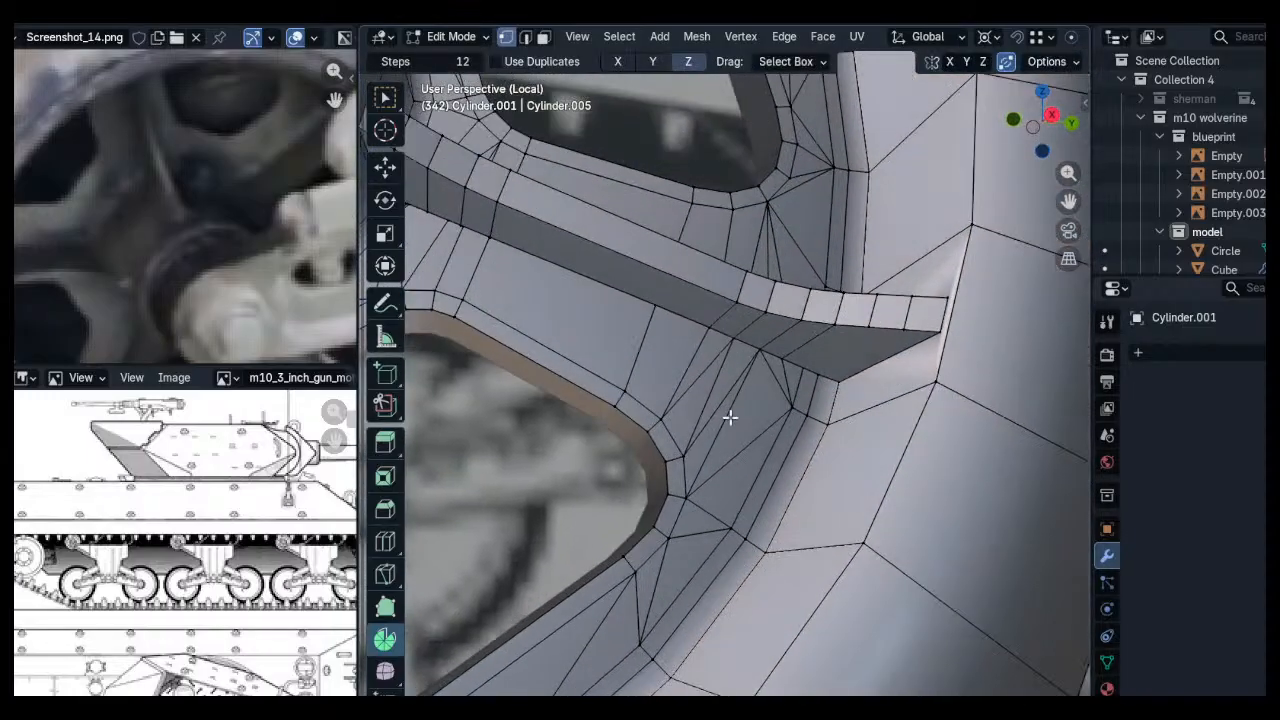
pyautogui.keyDown('shift'); pyautogui.moveTo(780, 366); pyautogui.dragTo(697, 354, button='middle'); pyautogui.keyUp('shift')
pyautogui.scroll(4, 715, 364)
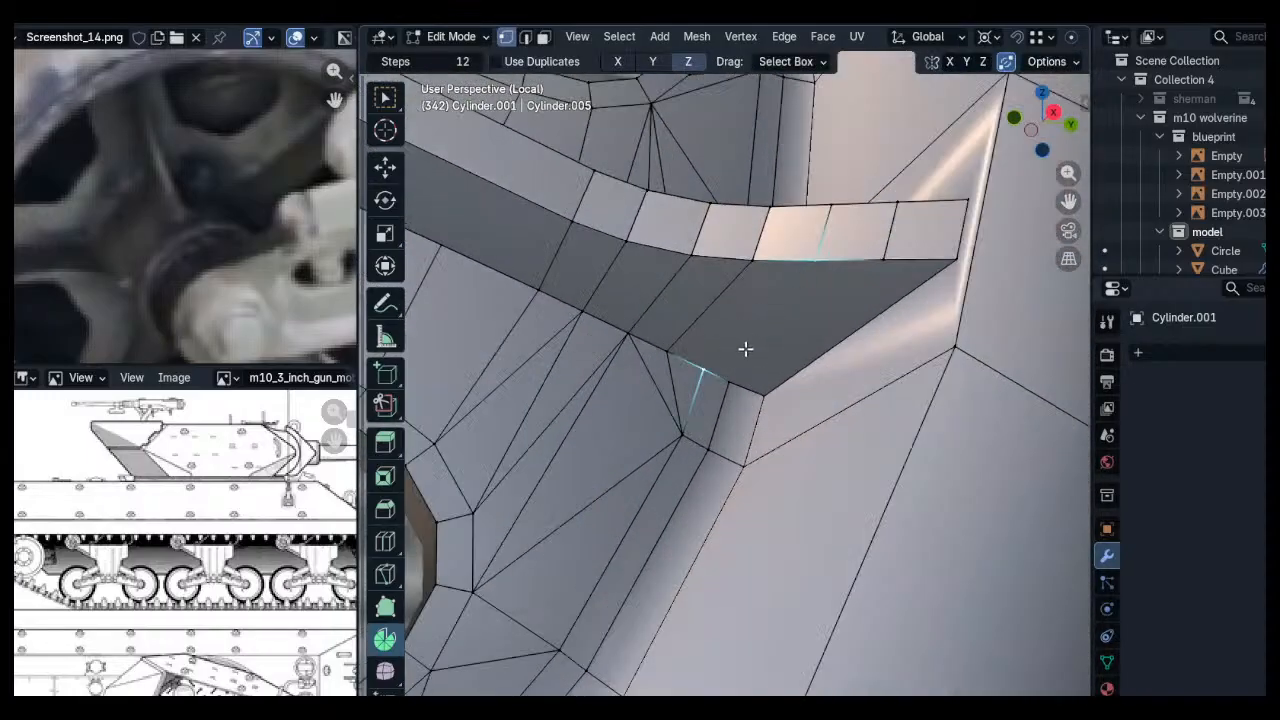
pyautogui.press('a')
pyautogui.press('a')
# Connect the matching base and curved-edge vertices across the rib's opposite side face
pyautogui.moveTo(898, 222); pyautogui.dragTo(740, 282, button='middle')
pyautogui.click(723, 262)
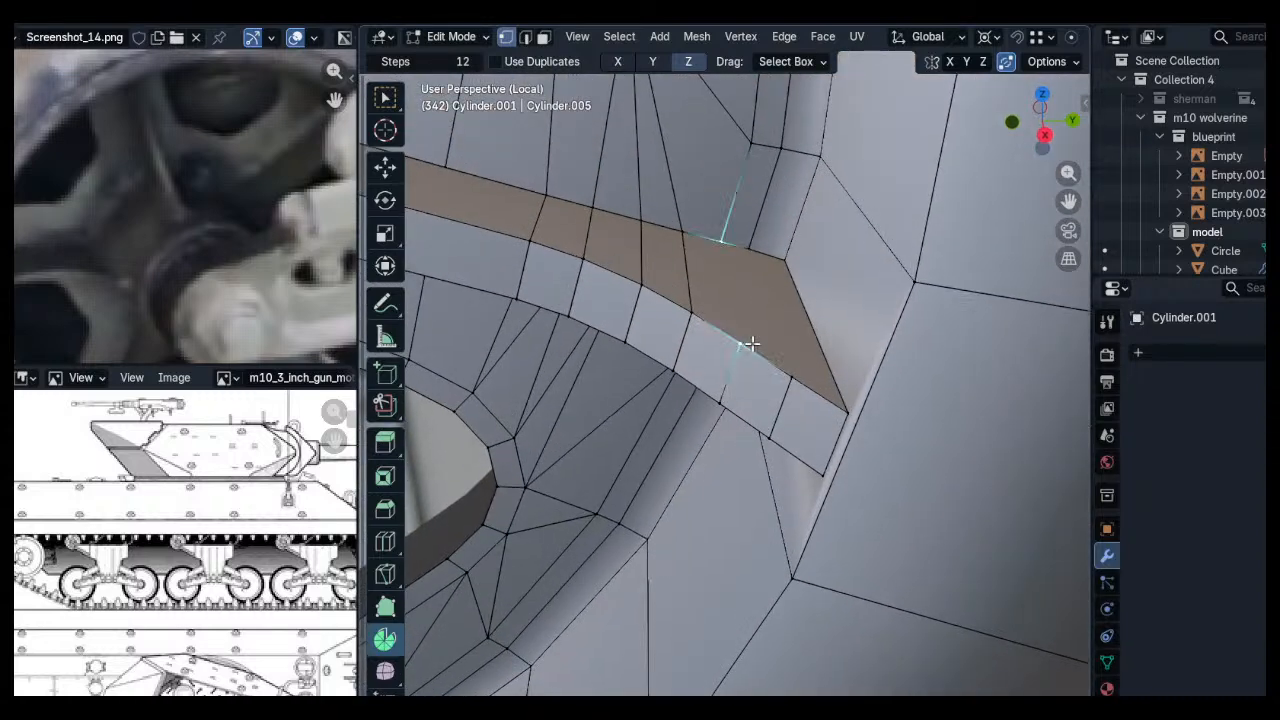
pyautogui.moveTo(756, 256)
pyautogui.mouseDown(button='middle')
pyautogui.moveTo(763, 234)
pyautogui.moveTo(765, 301)
pyautogui.moveTo(826, 271)
pyautogui.moveTo(843, 329)
pyautogui.moveTo(759, 284)
pyautogui.moveTo(749, 391)
pyautogui.moveTo(737, 323)
pyautogui.moveTo(750, 255)
pyautogui.mouseUp(button='middle')
pyautogui.scroll(-6, 759, 284)
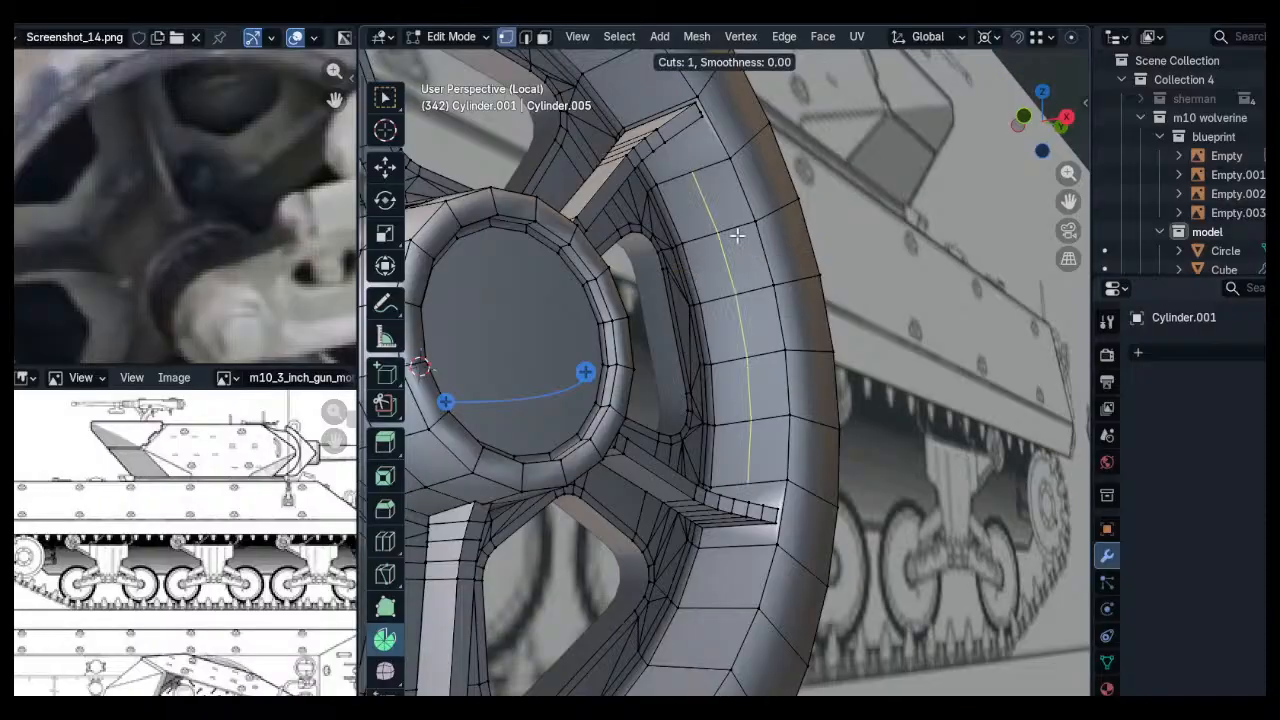
# Add one loop cut along the rim's inner face between two ribs and move it along X to the outer edge
pyautogui.click(736, 235)
pyautogui.scroll(3, 735, 245)
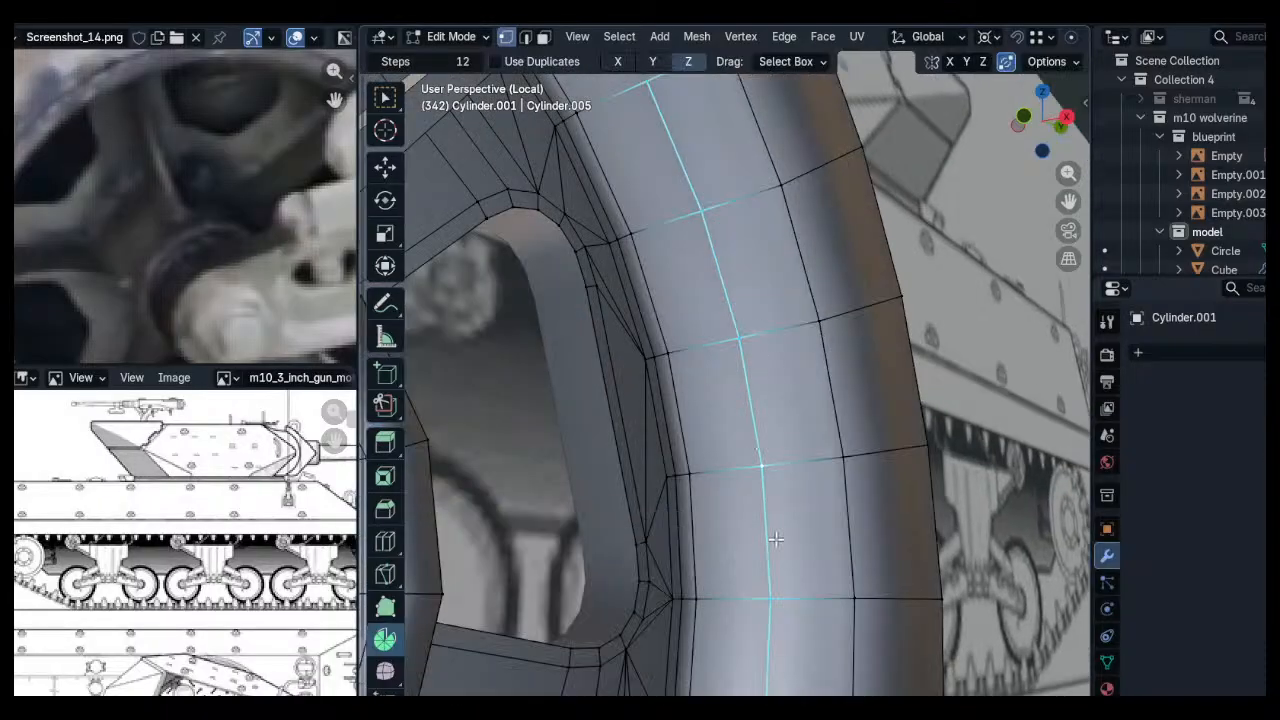
pyautogui.moveTo(767, 383); pyautogui.dragTo(820, 486, button='middle')
pyautogui.press('g')
pyautogui.press('x')
pyautogui.click(820, 503)
# Add a matching loop cut on the rim section beyond the rib, and connect the rim edge to the rib's tip
pyautogui.click(829, 464)
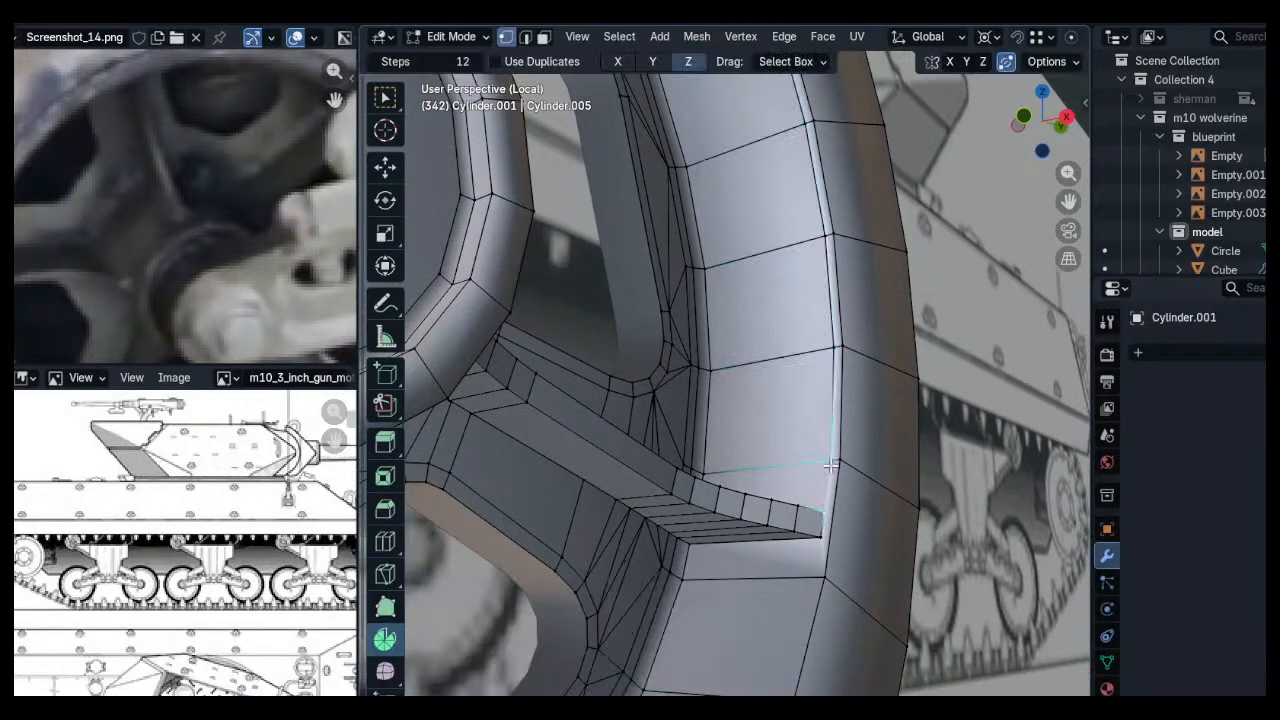
pyautogui.click(822, 531)
pyautogui.keyDown('shift'); pyautogui.moveTo(823, 531); pyautogui.dragTo(830, 455, button='middle'); pyautogui.keyUp('shift')
pyautogui.scroll(-1, 820, 465)
pyautogui.hotkey('ctrl', 'r')
pyautogui.click(780, 497)
pyautogui.keyDown('shift'); pyautogui.click(782, 493); pyautogui.keyUp('shift')
pyautogui.click(831, 483)
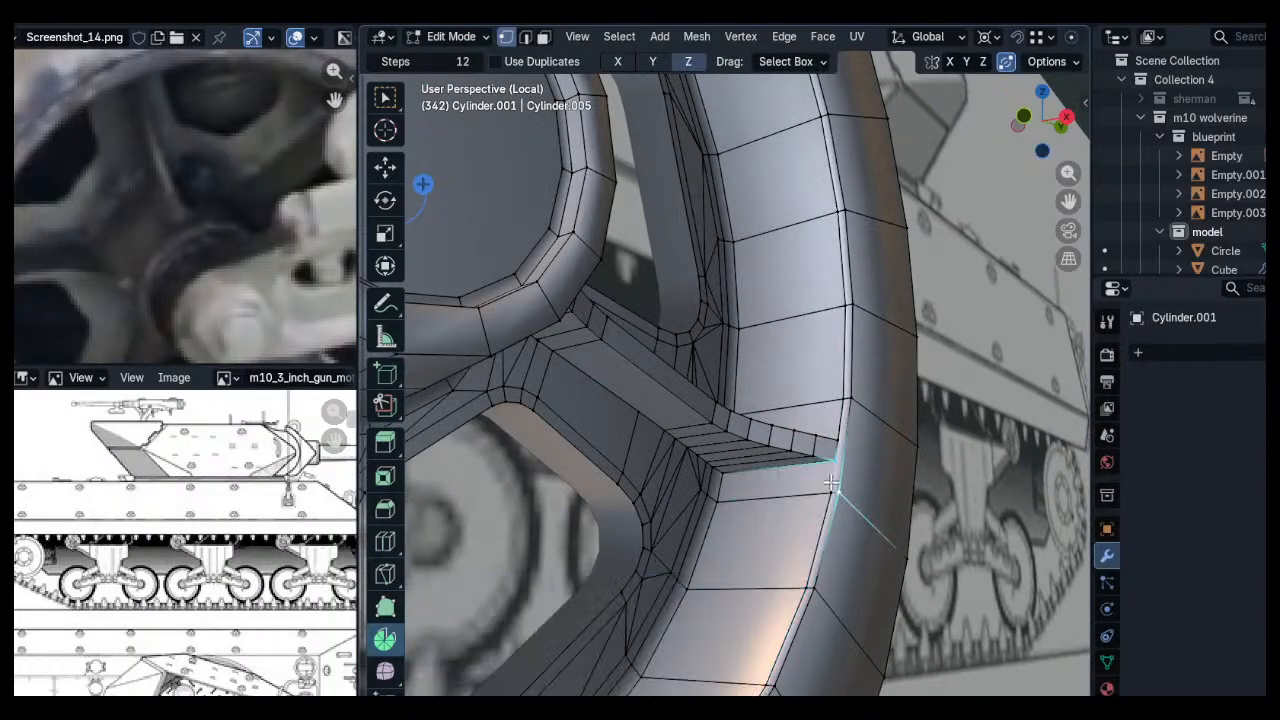
pyautogui.click(818, 494)
pyautogui.click(818, 494)
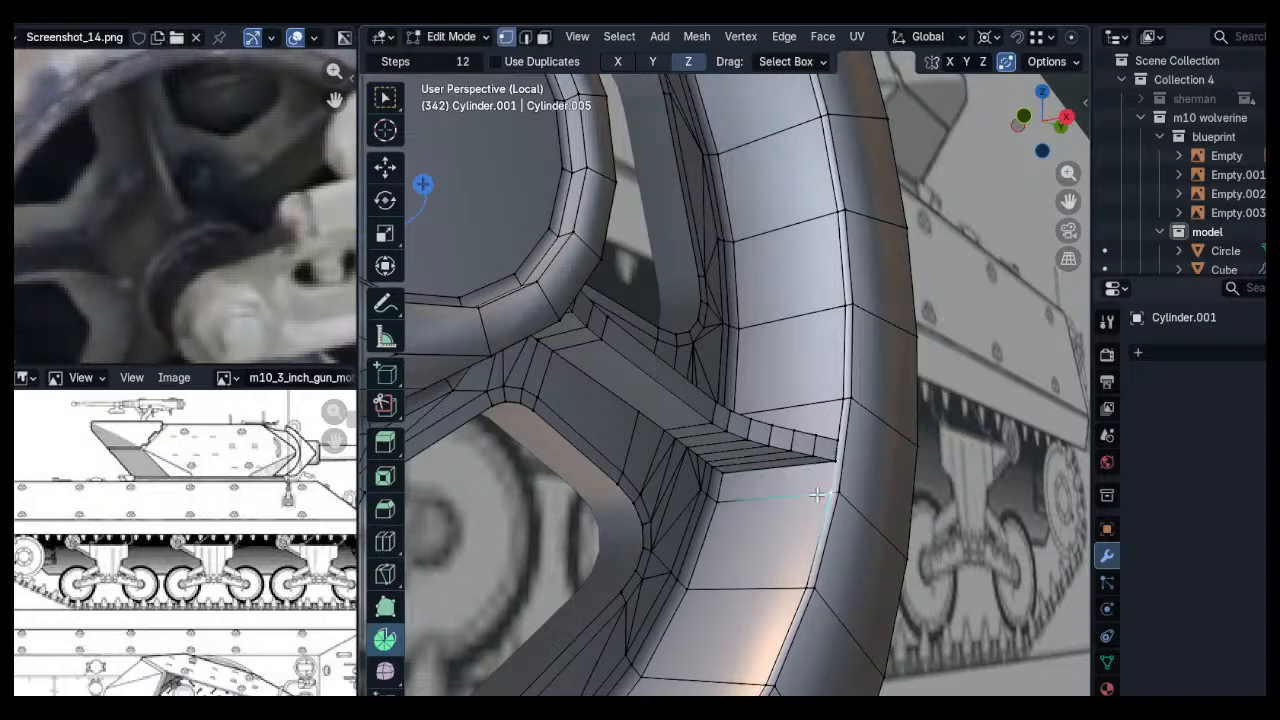
# Slide the loose vertex at the rib's tip fully onto the rib's corner with a factor of 1
pyautogui.scroll(-4, 798, 504)
pyautogui.moveTo(798, 504); pyautogui.dragTo(835, 450, button='middle')
pyautogui.scroll(4, 762, 520)
pyautogui.scroll(5, 762, 520)
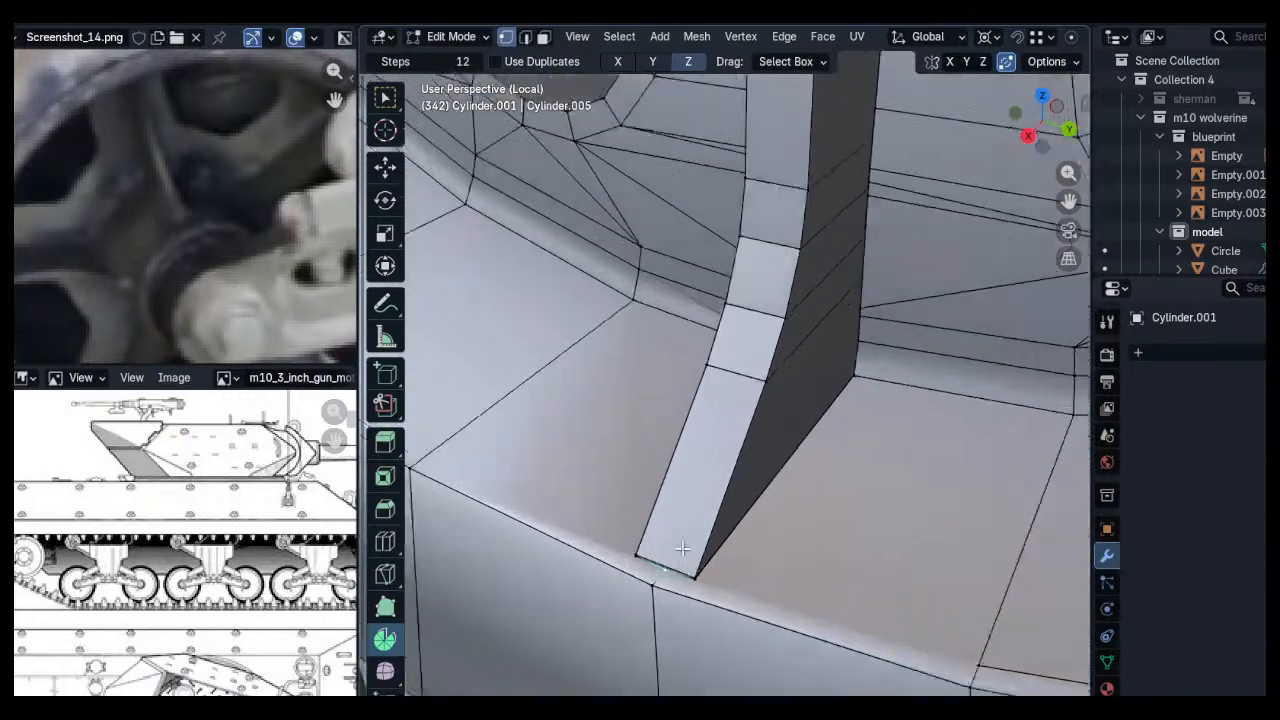
pyautogui.hotkey('shift', 'v')
pyautogui.click(656, 577)
pyautogui.keyDown('shift'); pyautogui.moveTo(751, 574); pyautogui.dragTo(709, 514, button='middle'); pyautogui.keyUp('shift')
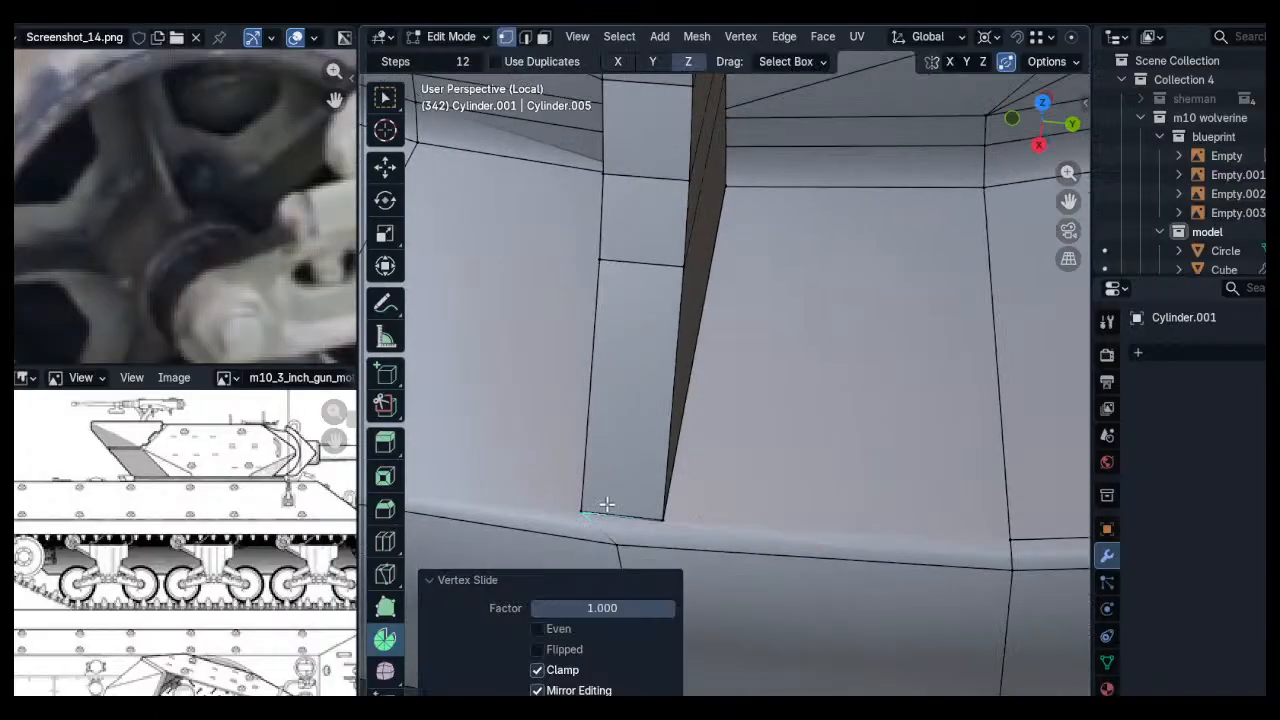
# With see-through display on, move the rib tip's corner vertex along Z
pyautogui.click(598, 502)
pyautogui.hotkey('alt', 'z')
pyautogui.moveTo(594, 497)
pyautogui.mouseDown(button='middle')
pyautogui.moveTo(715, 467)
pyautogui.moveTo(700, 471)
pyautogui.moveTo(706, 343)
pyautogui.moveTo(722, 342)
pyautogui.moveTo(669, 357)
pyautogui.moveTo(589, 346)
pyautogui.moveTo(710, 374)
pyautogui.moveTo(700, 390)
pyautogui.mouseUp(button='middle')
pyautogui.hotkey('alt', 'z')
pyautogui.hotkey('alt', 'z')
pyautogui.click(703, 458)
pyautogui.click(697, 460)
pyautogui.click(694, 453)
pyautogui.press('g')
pyautogui.press('z')
pyautogui.click(694, 451)
# Move the vertex at the far end of the rib tip's short edge along Z, using see-through display
pyautogui.click(813, 388)
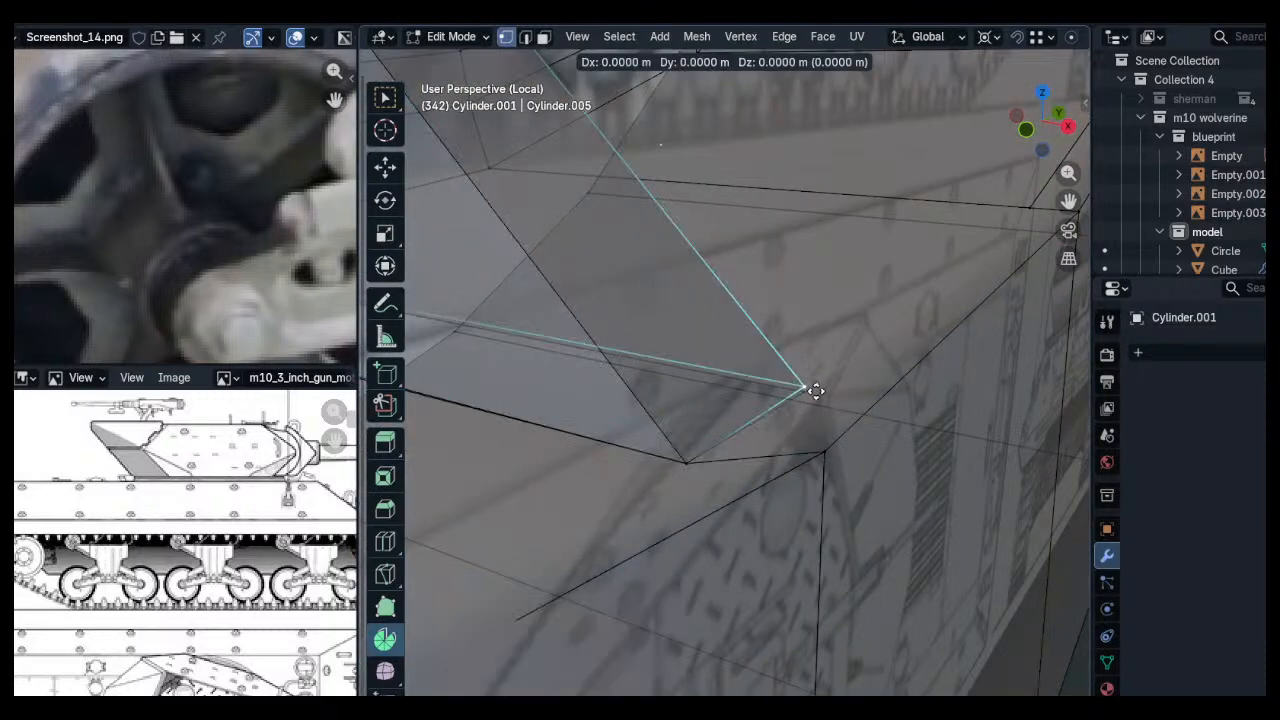
pyautogui.hotkey('alt', 'z')
pyautogui.moveTo(818, 394)
pyautogui.mouseDown(button='middle')
pyautogui.moveTo(770, 368)
pyautogui.moveTo(808, 371)
pyautogui.mouseUp(button='middle')
pyautogui.hotkey('alt', 'z')
pyautogui.hotkey('shift', 'r')
pyautogui.hotkey('alt', 'z')
pyautogui.hotkey('alt', 'z')
pyautogui.click(531, 247)
pyautogui.press('g')
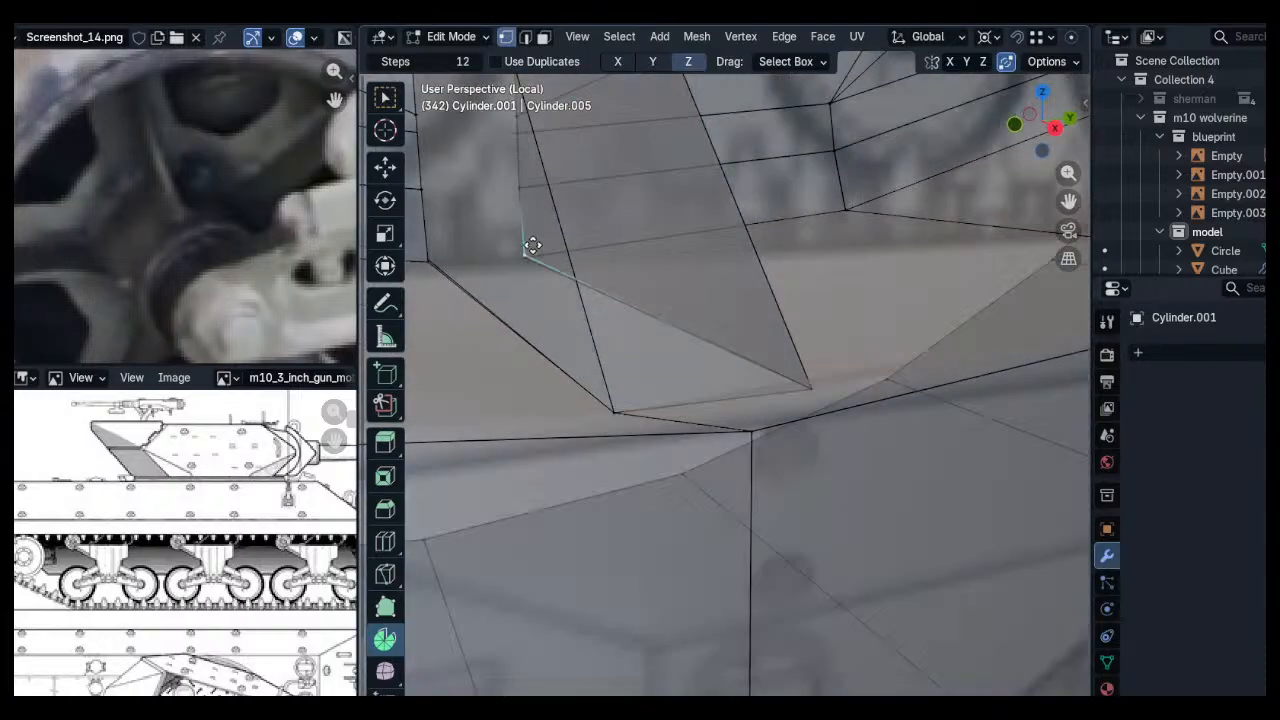
pyautogui.press('z')
pyautogui.click(458, 251)
# Connect the rib tip's corner vertex to the neighbouring rim vertex with a new edge, and return to solid display
pyautogui.moveTo(456, 251); pyautogui.dragTo(648, 506, button='middle')
pyautogui.press('g')
pyautogui.press('Escape')
pyautogui.keyDown('shift'); pyautogui.click(650, 506); pyautogui.keyUp('shift')
pyautogui.hotkey('ctrl', 'z')
pyautogui.keyDown('shift'); pyautogui.click(972, 232); pyautogui.keyUp('shift')
pyautogui.keyDown('shift'); pyautogui.click(931, 226); pyautogui.keyUp('shift')
pyautogui.hotkey('ctrl', 'z')
pyautogui.hotkey('ctrl', 'z')
pyautogui.keyDown('shift'); pyautogui.click(929, 226); pyautogui.keyUp('shift')
pyautogui.press('j')
pyautogui.hotkey('alt', 'a')
pyautogui.hotkey('alt', 'z')
# Add one loop cut on the rim's inner face next to the rib and move it along X to the outer edge
pyautogui.scroll(-4, 912, 271)
pyautogui.moveTo(877, 303); pyautogui.dragTo(700, 404, button='middle')
pyautogui.scroll(-6, 818, 397)
pyautogui.hotkey('ctrl', 'r')
pyautogui.click(697, 406)
pyautogui.rightClick(697, 406)
pyautogui.keyDown('shift'); pyautogui.click(721, 382); pyautogui.keyUp('shift')
pyautogui.hotkey('ctrl', 'z')
pyautogui.press('g')
pyautogui.press('x')
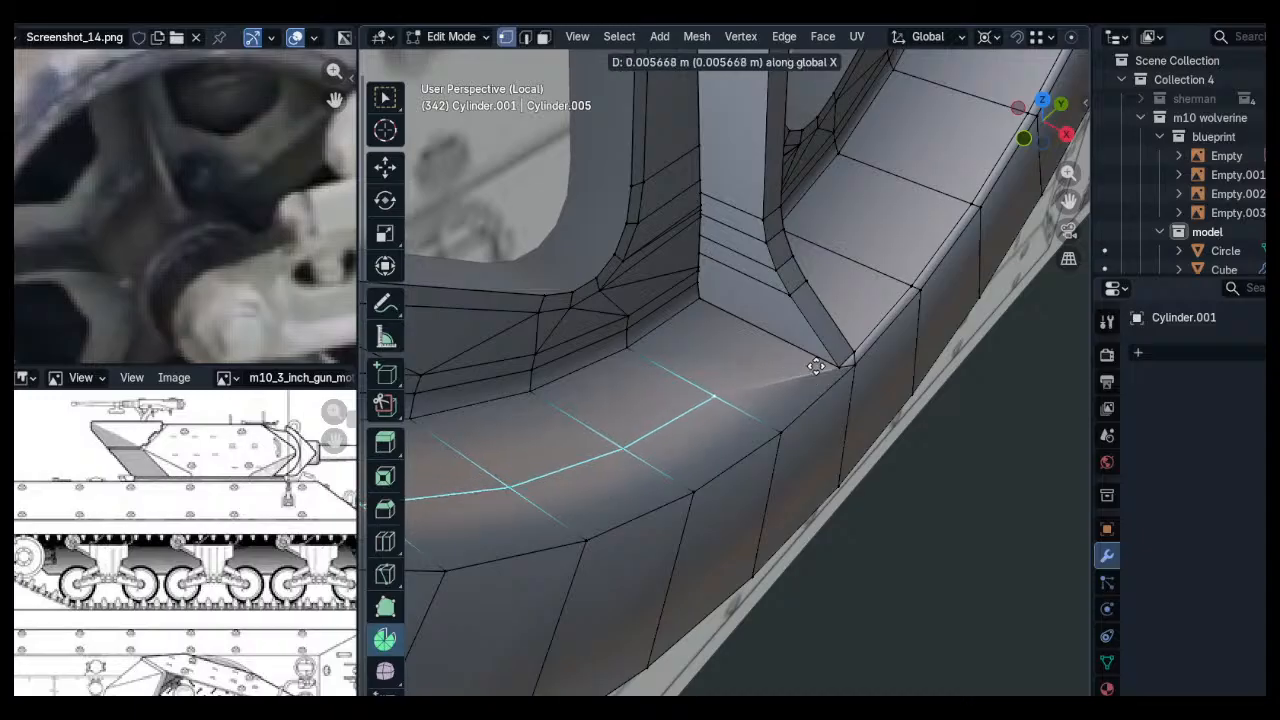
pyautogui.click(857, 378)
# Connect both ends of the new rim loop to the tips of the adjoining ribs
pyautogui.click(841, 367)
pyautogui.keyDown('shift'); pyautogui.click(768, 421); pyautogui.keyUp('shift')
pyautogui.press('j')
pyautogui.hotkey('alt', 'a')
pyautogui.moveTo(771, 396); pyautogui.dragTo(643, 306, button='middle')
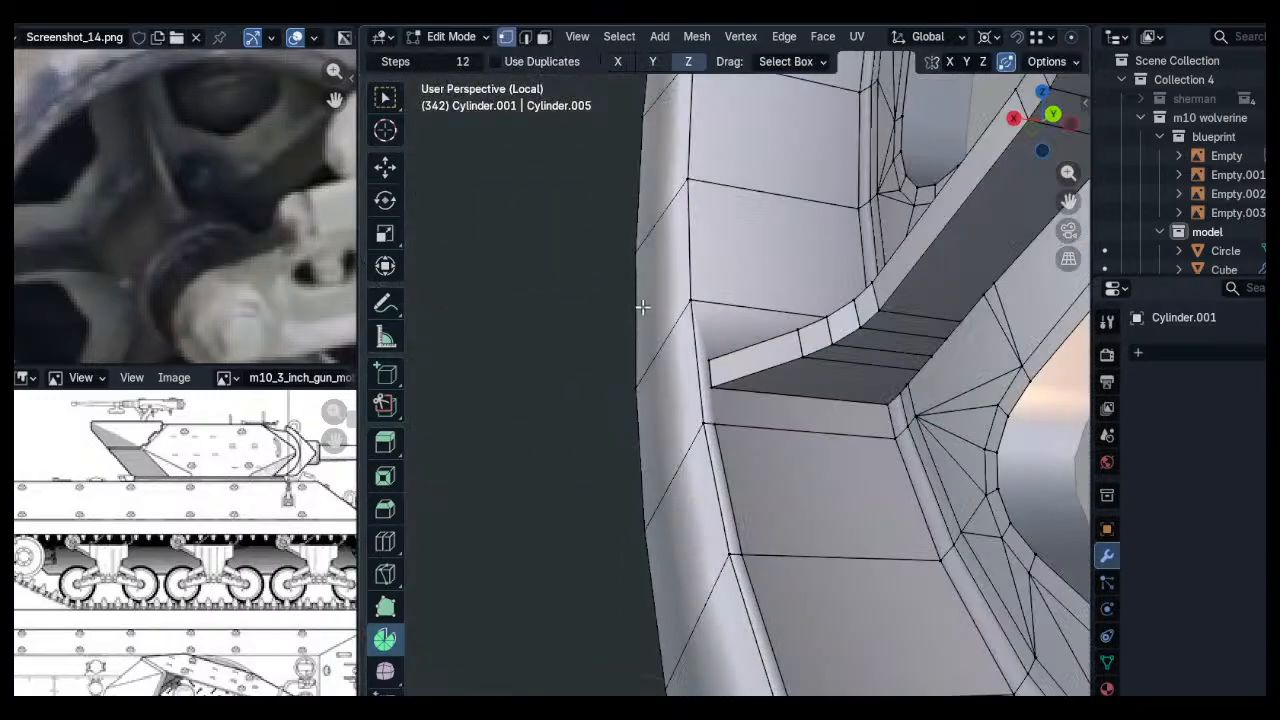
pyautogui.scroll(4, 668, 335)
pyautogui.click(730, 409)
pyautogui.keyDown('shift'); pyautogui.click(735, 487); pyautogui.keyUp('shift')
pyautogui.hotkey('alt', 'a')
# Add a loop cut on the following rim section beyond the rib and move it along X to the outer edge
pyautogui.keyDown('shift'); pyautogui.moveTo(746, 245); pyautogui.dragTo(777, 418, button='middle'); pyautogui.keyUp('shift')
pyautogui.hotkey('ctrl', 'r')
pyautogui.doubleClick(857, 420)
pyautogui.keyDown('shift'); pyautogui.click(865, 423); pyautogui.keyUp('shift')
pyautogui.keyDown('shift'); pyautogui.click(865, 423); pyautogui.keyUp('shift')
pyautogui.press('g')
pyautogui.press('x')
pyautogui.click(640, 505)
# Connect the start of this rim loop to the rib's tip corner with an edge
pyautogui.click(761, 452)
pyautogui.keyDown('shift'); pyautogui.click(762, 536); pyautogui.keyUp('shift')
pyautogui.press('j')
pyautogui.hotkey('alt', 'a')
pyautogui.keyDown('shift'); pyautogui.moveTo(864, 467); pyautogui.dragTo(734, 511, button='middle'); pyautogui.keyUp('shift')
pyautogui.scroll(-2, 794, 463)
pyautogui.scroll(-2, 837, 451)
pyautogui.keyDown('shift'); pyautogui.moveTo(815, 120); pyautogui.dragTo(820, 314, button='middle'); pyautogui.keyUp('shift')
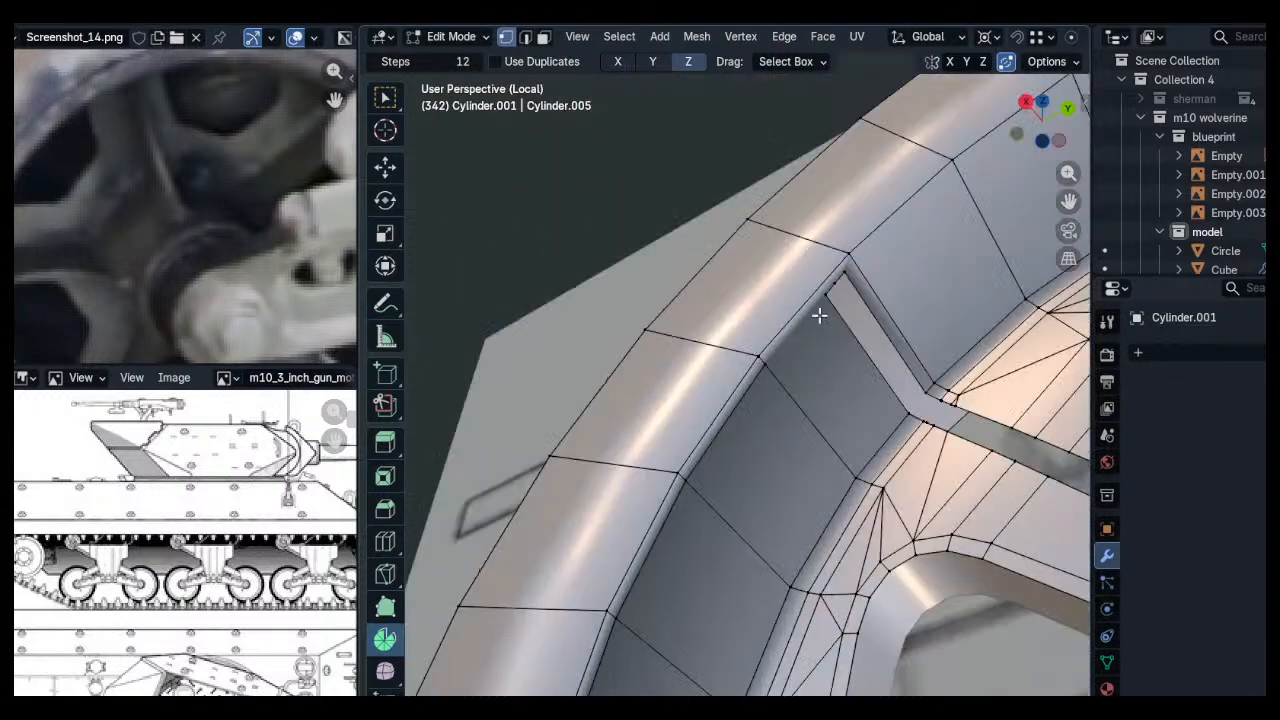
# Slide the next rib's tip vertex along its edge, and connect the rim loop's end to that tip
pyautogui.scroll(4, 823, 311)
pyautogui.click(840, 286)
pyautogui.press('g')
pyautogui.press('g')
pyautogui.click(931, 206)
pyautogui.hotkey('alt', 'a')
pyautogui.click(686, 457)
pyautogui.keyDown('shift'); pyautogui.click(826, 302); pyautogui.keyUp('shift')
pyautogui.press('j')
pyautogui.hotkey('alt', 'a')
# Add one loop cut on the rim section past this rib and move it along X up to the rim's edge
pyautogui.scroll(-4, 952, 255)
pyautogui.keyDown('shift'); pyautogui.moveTo(952, 255); pyautogui.dragTo(854, 326, button='middle'); pyautogui.keyUp('shift')
pyautogui.hotkey('ctrl', 'r')
pyautogui.click(854, 326)
pyautogui.rightClick(854, 326)
pyautogui.press('g')
pyautogui.press('z')
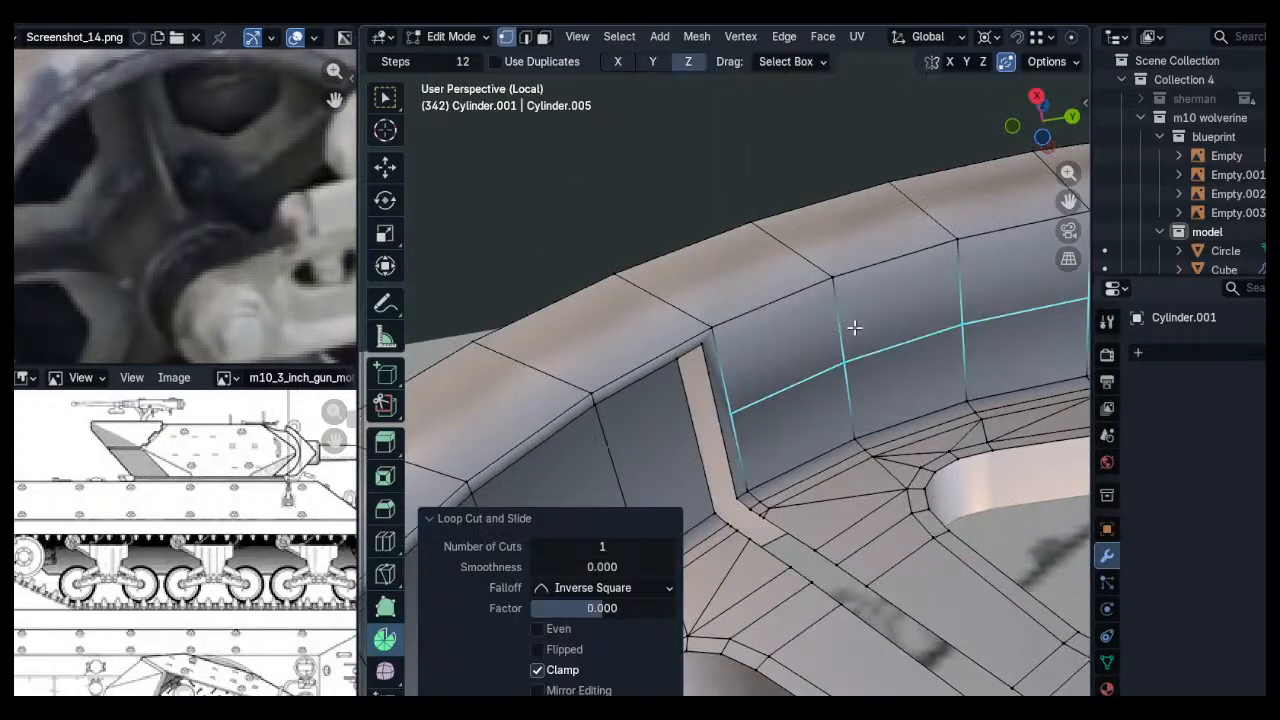
pyautogui.rightClick(712, 353)
pyautogui.press('g')
pyautogui.press('x')
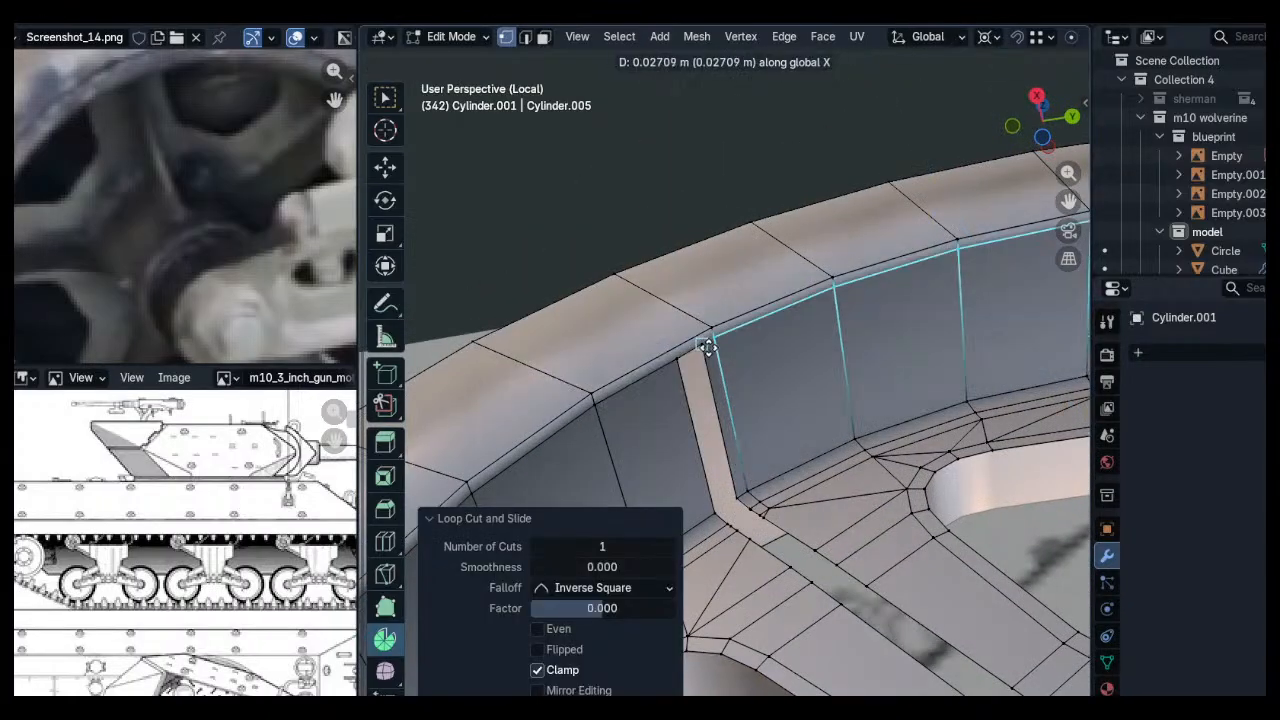
pyautogui.keyDown('ctrl'); pyautogui.click(705, 346); pyautogui.keyUp('ctrl')
# Connect the end vertex of the latest rim loop to the corner of the rib's tip
pyautogui.click(713, 337)
pyautogui.keyDown('shift'); pyautogui.click(701, 344); pyautogui.keyUp('shift')
pyautogui.scroll(4, 735, 349)
pyautogui.hotkey('alt', 'a')
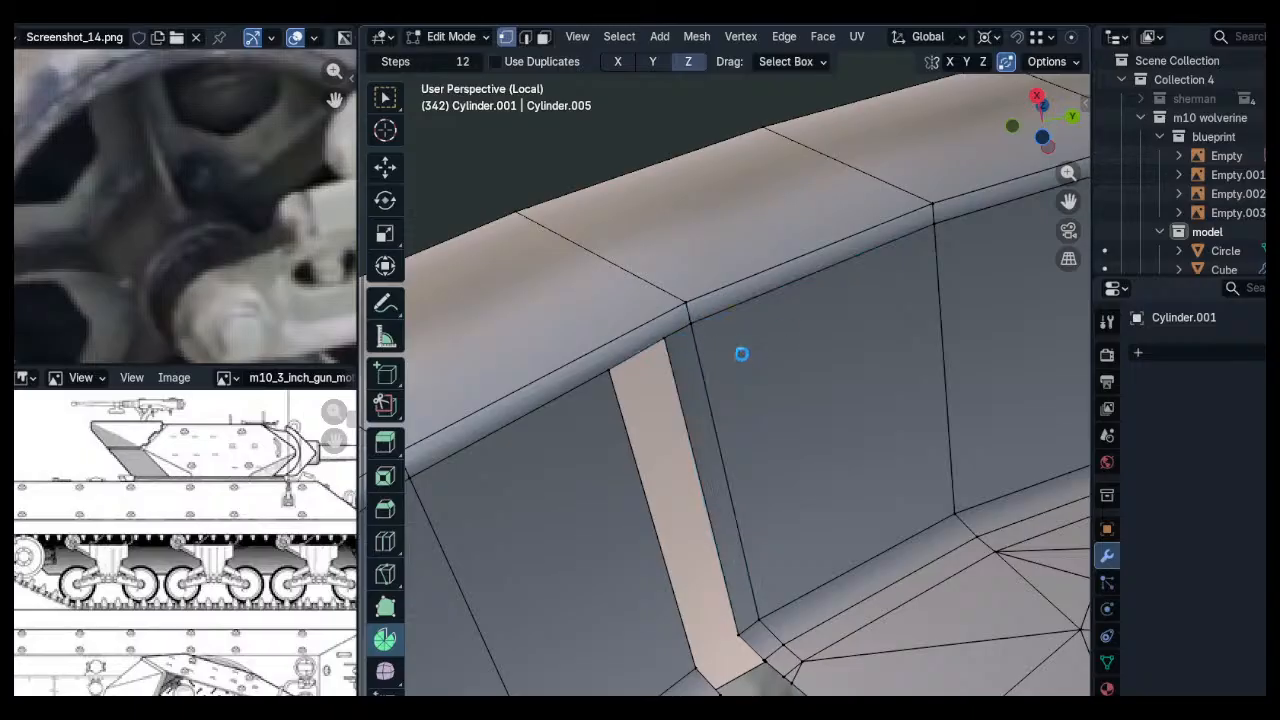
# Examine the remaining rib-to-rim junctions and the side faces at the rib's tip
pyautogui.scroll(-6, 752, 364)
pyautogui.keyDown('shift'); pyautogui.moveTo(766, 374); pyautogui.dragTo(690, 412, button='middle'); pyautogui.keyUp('shift')
pyautogui.scroll(-2, 686, 343)
pyautogui.scroll(6, 694, 386)
pyautogui.scroll(-2, 780, 400)
pyautogui.keyDown('shift'); pyautogui.moveTo(920, 385); pyautogui.dragTo(759, 413, button='middle'); pyautogui.keyUp('shift')
pyautogui.press('3')
pyautogui.scroll(5, 757, 389)
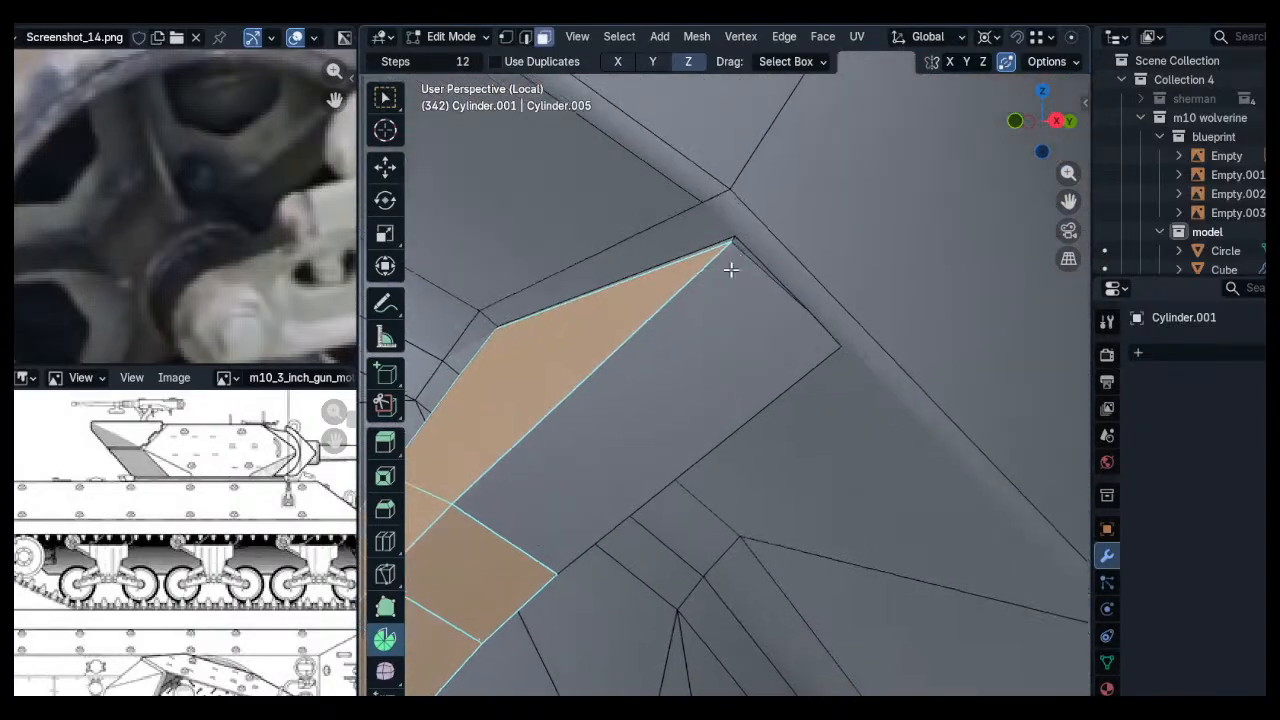
# Slide the corner vertex at this rib's tip along its edge, using see-through display
pyautogui.press('1')
pyautogui.scroll(3, 724, 328)
pyautogui.click(971, 477)
pyautogui.moveTo(971, 477); pyautogui.dragTo(851, 365, button='middle')
pyautogui.click(822, 314)
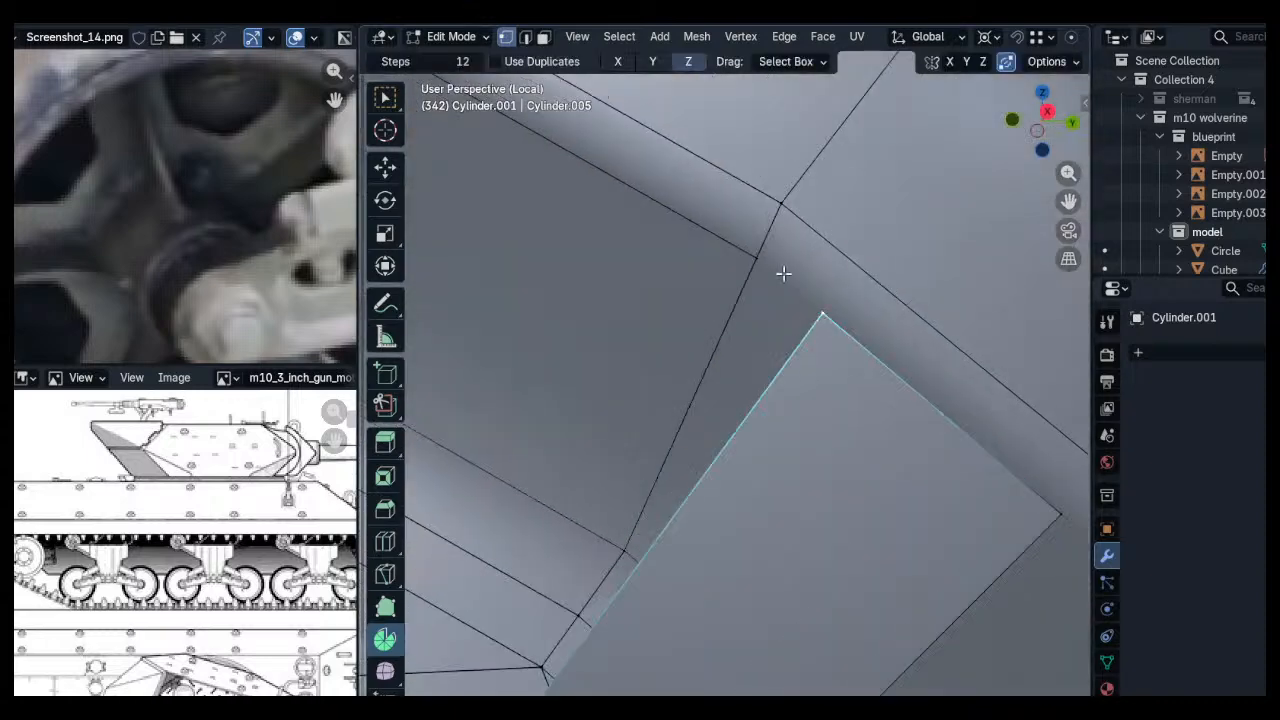
pyautogui.moveTo(716, 325)
pyautogui.mouseDown(button='middle')
pyautogui.moveTo(766, 354)
pyautogui.moveTo(777, 420)
pyautogui.mouseUp(button='middle')
pyautogui.scroll(-3, 777, 420)
pyautogui.hotkey('alt', 'z')
pyautogui.scroll(3, 570, 429)
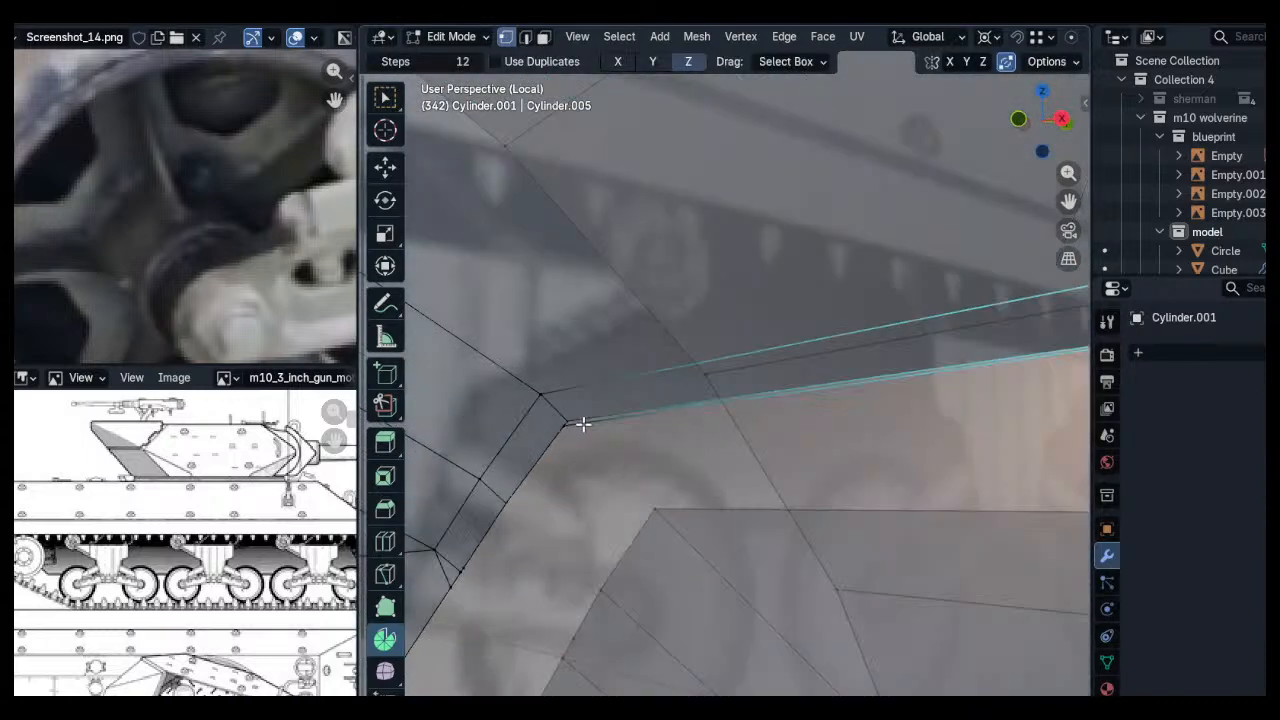
pyautogui.press('g')
pyautogui.press('g')
pyautogui.click(600, 360)
# Reposition four vertices on the rib one by one by sliding each along its edge in see-through display
pyautogui.moveTo(604, 398)
pyautogui.mouseDown(button='middle')
pyautogui.moveTo(623, 449)
pyautogui.moveTo(651, 346)
pyautogui.moveTo(781, 470)
pyautogui.moveTo(766, 434)
pyautogui.moveTo(706, 406)
pyautogui.moveTo(671, 343)
pyautogui.moveTo(726, 497)
pyautogui.moveTo(726, 403)
pyautogui.moveTo(754, 420)
pyautogui.mouseUp(button='middle')
pyautogui.hotkey('alt', 'z')
pyautogui.scroll(3, 781, 470)
pyautogui.hotkey('alt', 'z')
pyautogui.click(726, 403)
pyautogui.press('g')
pyautogui.press('g')
pyautogui.click(700, 440)
pyautogui.click(637, 340)
pyautogui.press('g')
pyautogui.press('g')
pyautogui.click(614, 371)
pyautogui.click(614, 373)
pyautogui.press('g')
pyautogui.press('g')
pyautogui.click(664, 464)
pyautogui.click(670, 472)
pyautogui.press('g')
pyautogui.press('g')
pyautogui.click(636, 477)
# Clear the selection and examine the rib's side faces and tip from several angles, in both solid and see-through display
pyautogui.hotkey('alt', 'z')
pyautogui.moveTo(635, 477); pyautogui.dragTo(763, 340, button='middle')
pyautogui.hotkey('alt', 'z')
pyautogui.scroll(-2, 728, 433)
pyautogui.hotkey('alt', 'z')
pyautogui.hotkey('alt', 'a')
pyautogui.keyDown('alt'); pyautogui.scroll(-1, 748, 334); pyautogui.keyUp('alt')
pyautogui.scroll(-2, 748, 334)
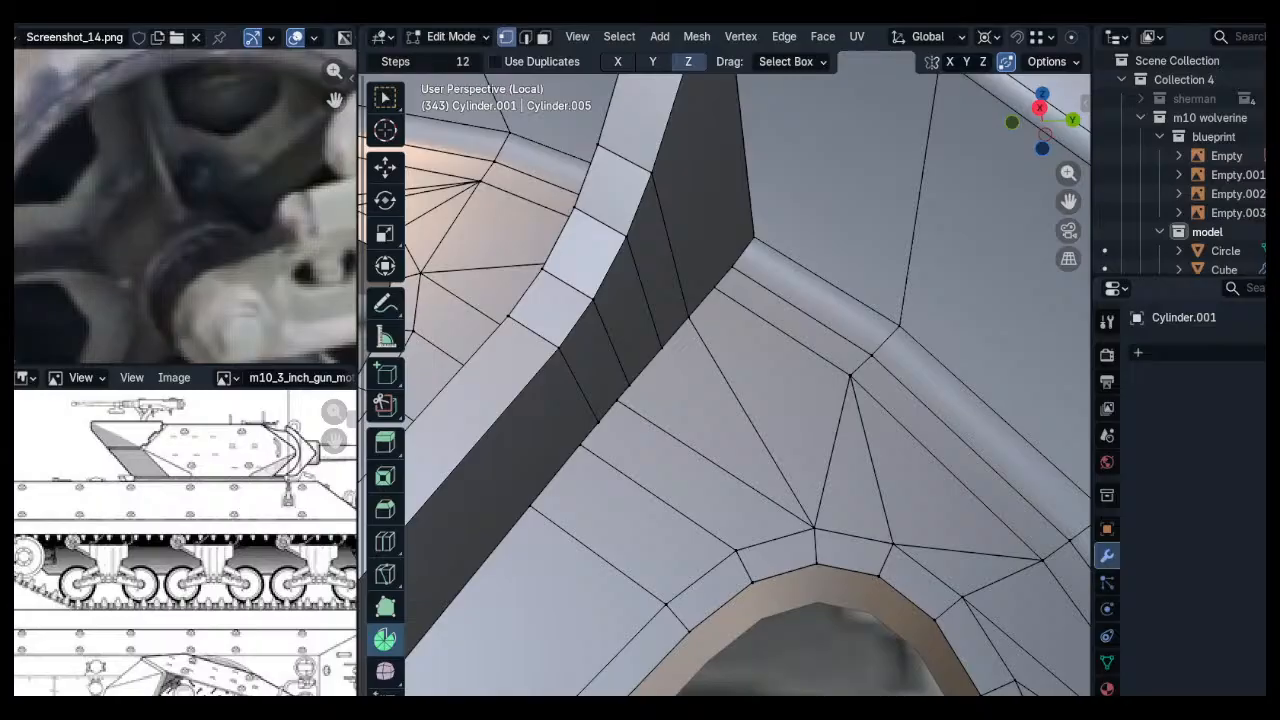
pyautogui.scroll(-2, 783, 340)
pyautogui.moveTo(783, 340); pyautogui.dragTo(637, 345, button='middle')
pyautogui.scroll(-5, 813, 352)
pyautogui.hotkey('alt', 'z')
pyautogui.hotkey('alt', 'z')
pyautogui.scroll(1, 797, 386)
pyautogui.scroll(6, 812, 356)
pyautogui.scroll(1, 651, 356)
pyautogui.hotkey('alt', 'z')
pyautogui.hotkey('alt', 'z')
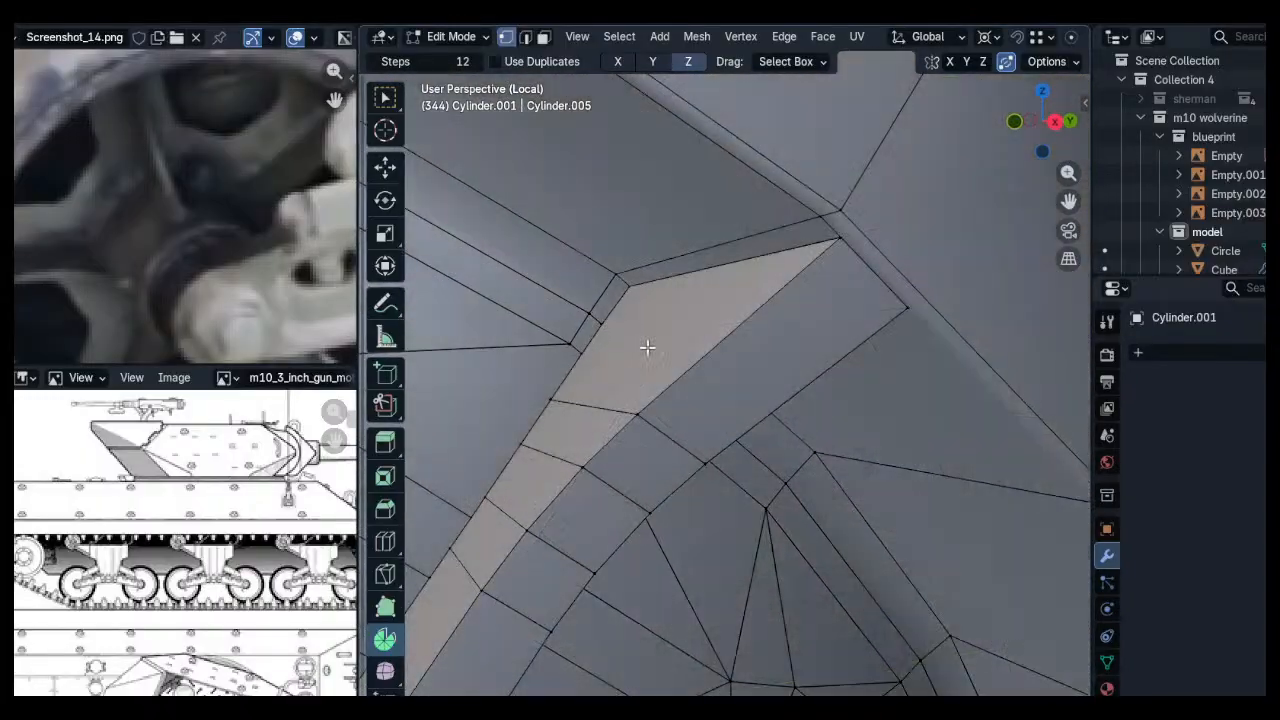
# Add two evenly spaced loop cuts across the rib's narrow face between its rim tip and the first cross edge
pyautogui.moveTo(717, 351); pyautogui.dragTo(718, 356, button='middle')
pyautogui.hotkey('ctrl', 'r')
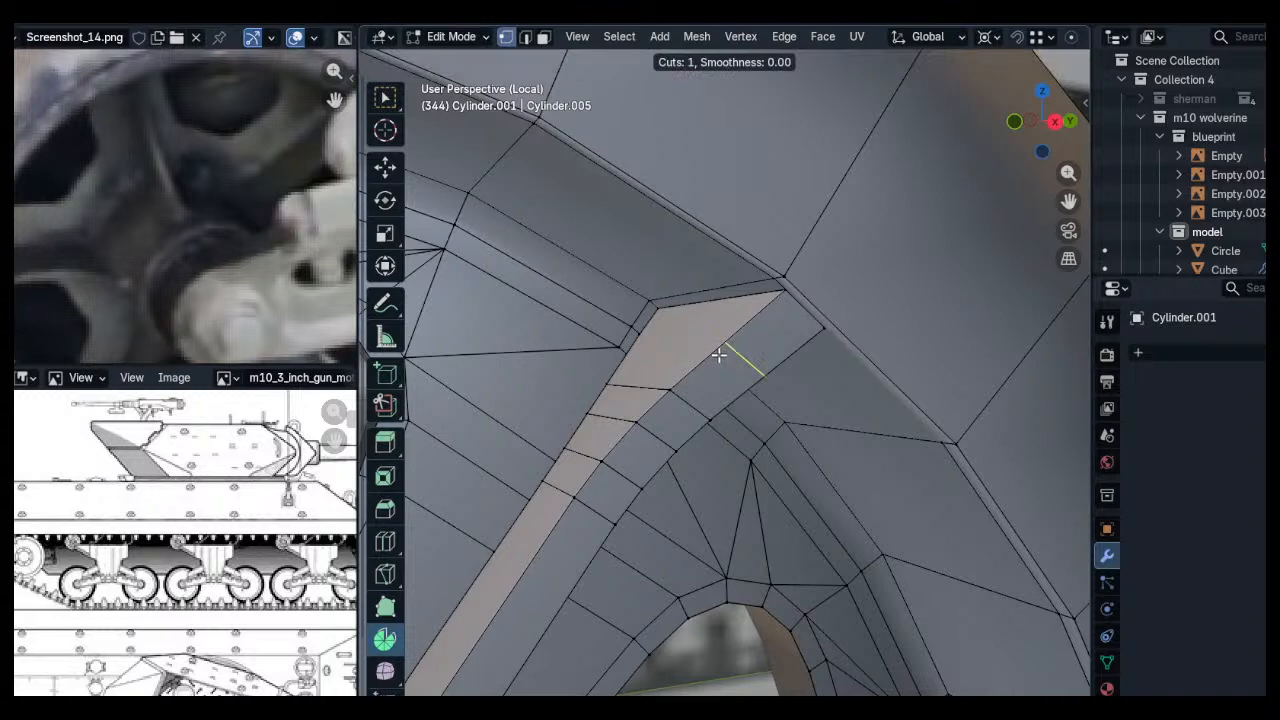
pyautogui.scroll(1, 723, 351)
pyautogui.click(723, 351)
pyautogui.rightClick(723, 351)
# Connect the new cut vertices to the opposite edge vertices across the rib's side faces near the rim, and clear the selection
pyautogui.click(732, 324)
pyautogui.keyDown('shift'); pyautogui.click(639, 324); pyautogui.keyUp('shift')
pyautogui.moveTo(639, 324); pyautogui.dragTo(762, 342, button='middle')
pyautogui.hotkey('alt', 'z')
pyautogui.hotkey('alt', 'z')
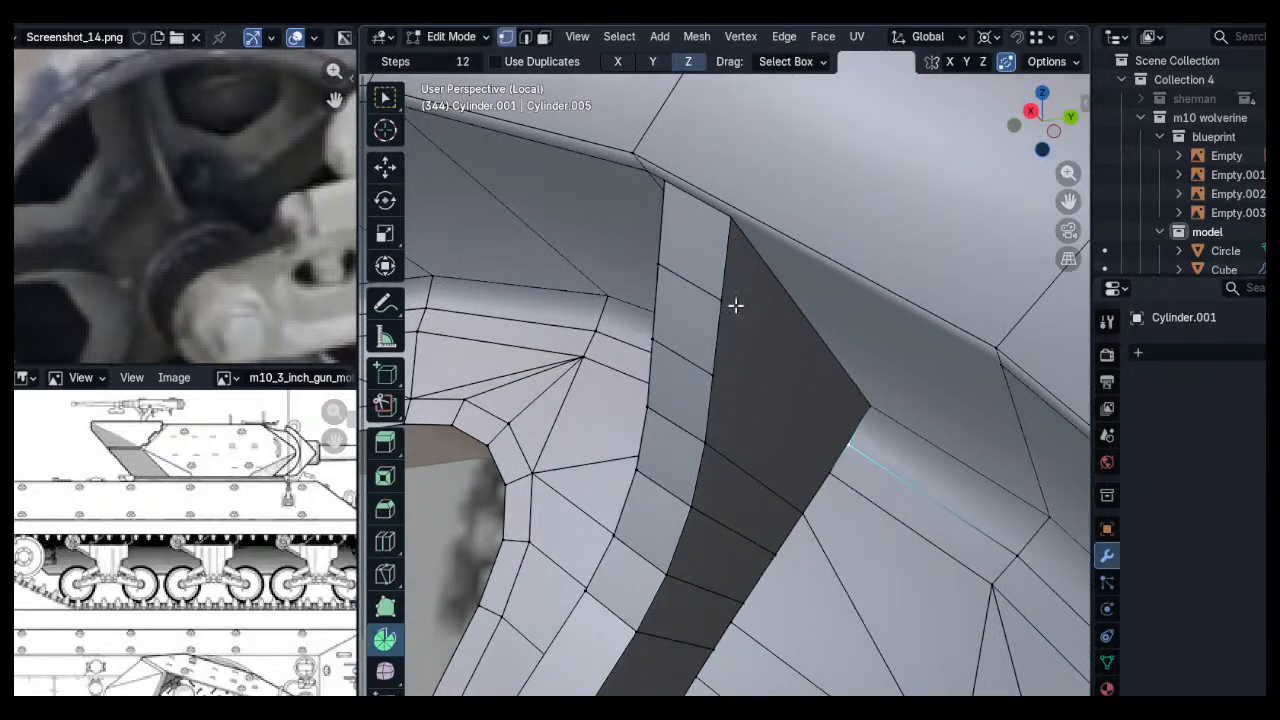
pyautogui.press('j')
pyautogui.click(724, 378)
pyautogui.keyDown('shift'); pyautogui.click(837, 465); pyautogui.keyUp('shift')
pyautogui.press('j')
pyautogui.hotkey('alt', 'a')
# Slide the spoke-plate vertex beside the rib along its edge onto the neighbouring rib vertex, using see-through display
pyautogui.moveTo(720, 440); pyautogui.dragTo(571, 349, button='middle')
pyautogui.click(563, 343)
pyautogui.keyDown('shift'); pyautogui.click(591, 294); pyautogui.keyUp('shift')
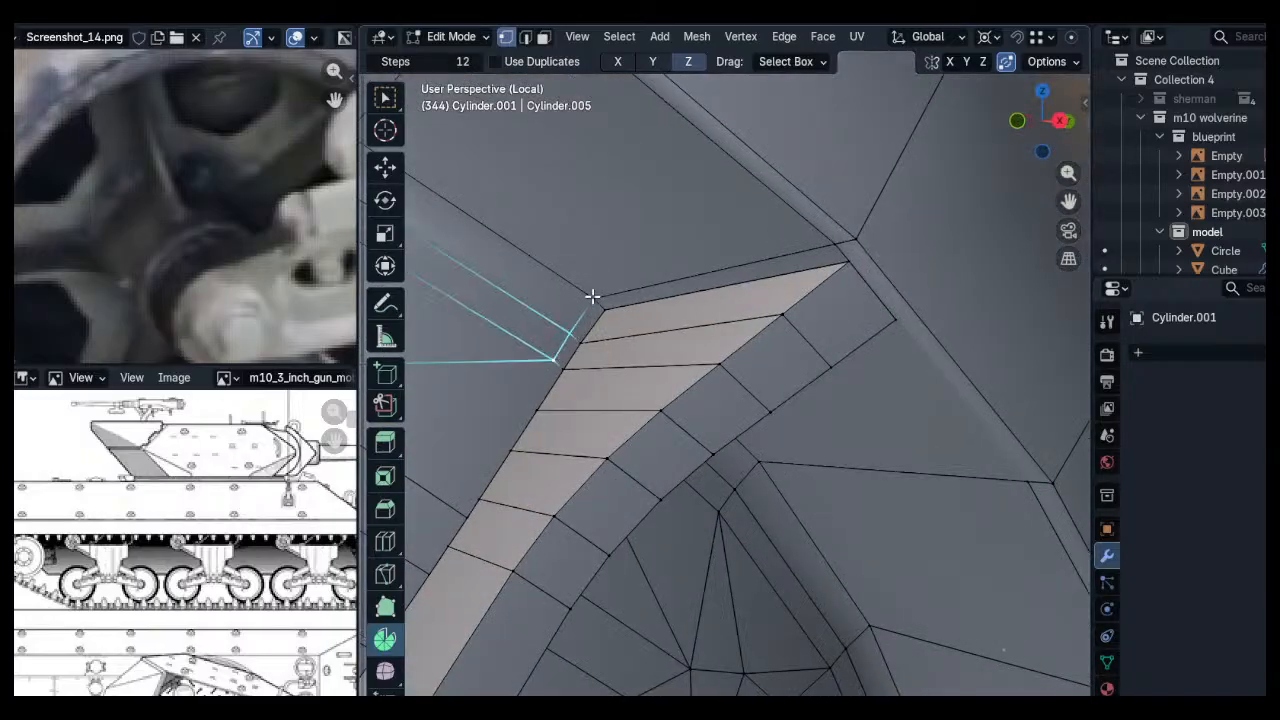
pyautogui.moveTo(609, 277); pyautogui.dragTo(660, 457, button='middle')
pyautogui.hotkey('alt', 'a')
pyautogui.click(566, 362)
pyautogui.scroll(8, 634, 490)
pyautogui.hotkey('alt', 'z')
pyautogui.click(618, 456)
pyautogui.press('g')
pyautogui.press('g')
pyautogui.click(650, 422)
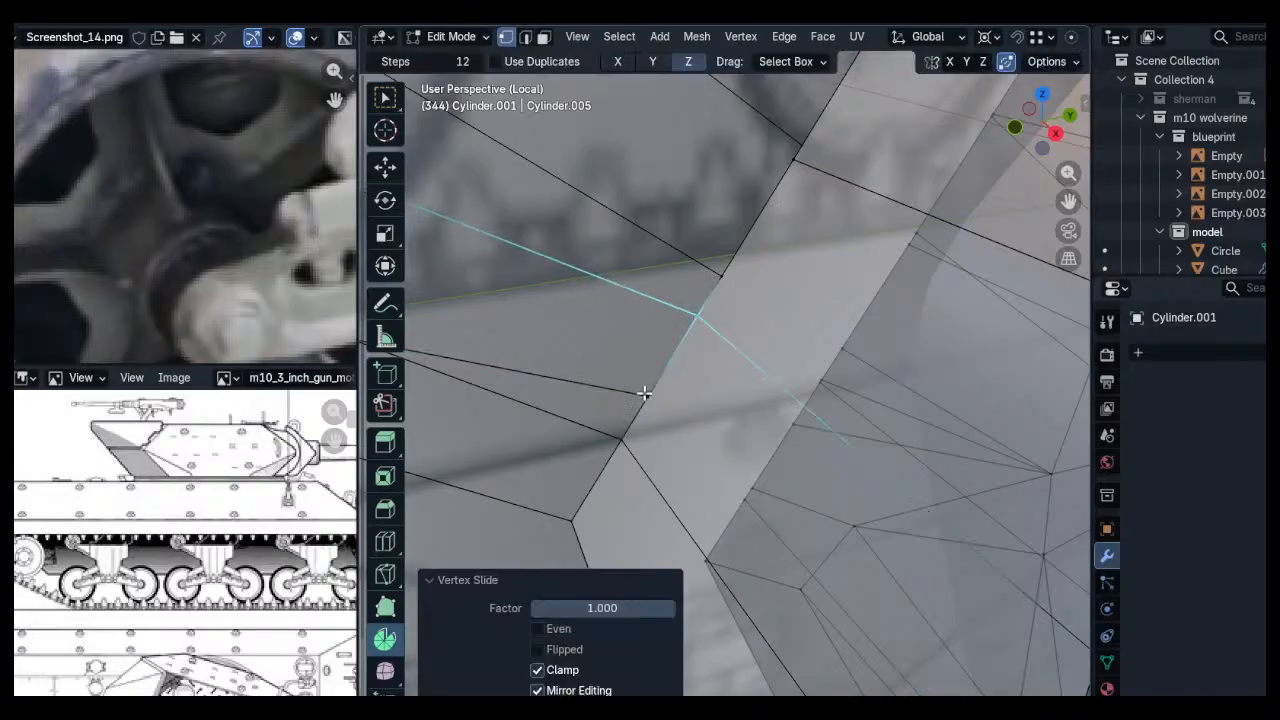
# Move the next vertices along the rib's base edge onto their neighbours, ending with a vertex slide at factor 1.000
pyautogui.press('g')
pyautogui.click(724, 274)
pyautogui.click(723, 277)
pyautogui.press('g')
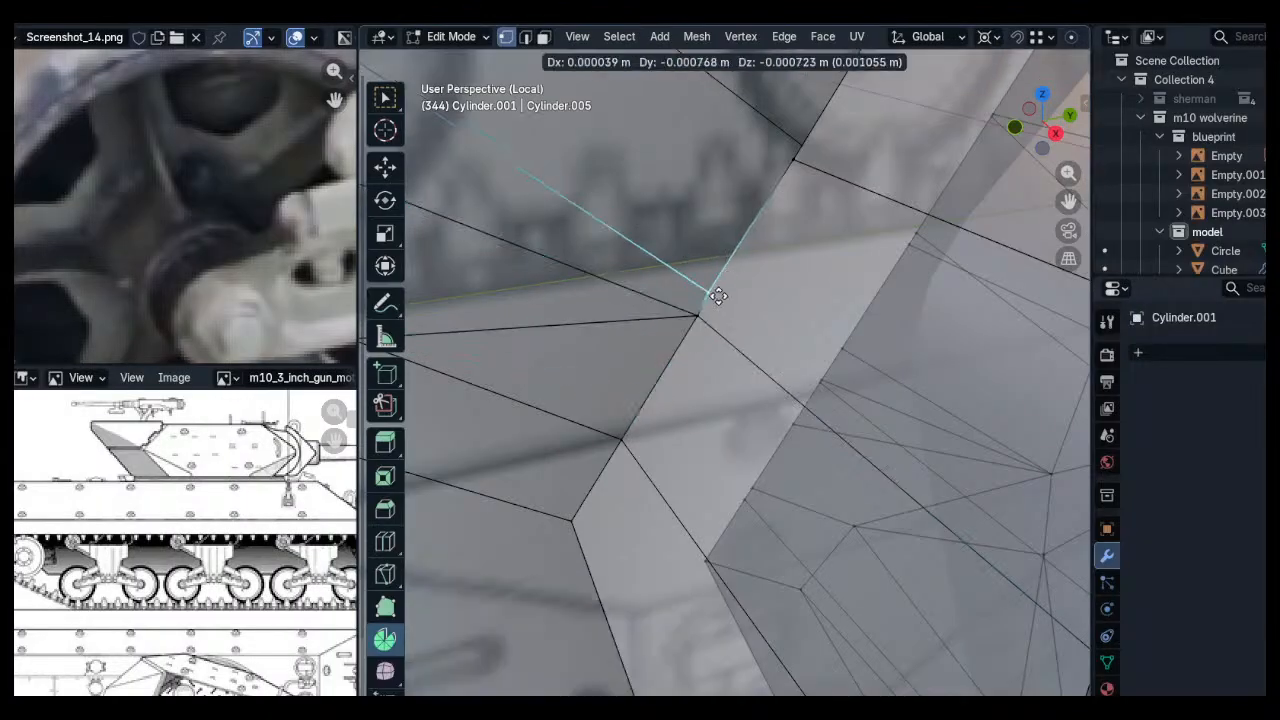
pyautogui.press('g')
pyautogui.click(714, 300)
pyautogui.keyDown('shift'); pyautogui.moveTo(722, 298); pyautogui.dragTo(726, 383, button='middle'); pyautogui.keyUp('shift')
pyautogui.click(738, 303)
pyautogui.press('g')
pyautogui.press('g')
pyautogui.click(776, 288)
pyautogui.scroll(-3, 777, 288)
pyautogui.keyDown('shift'); pyautogui.moveTo(777, 288); pyautogui.dragTo(695, 405, button='middle'); pyautogui.keyUp('shift')
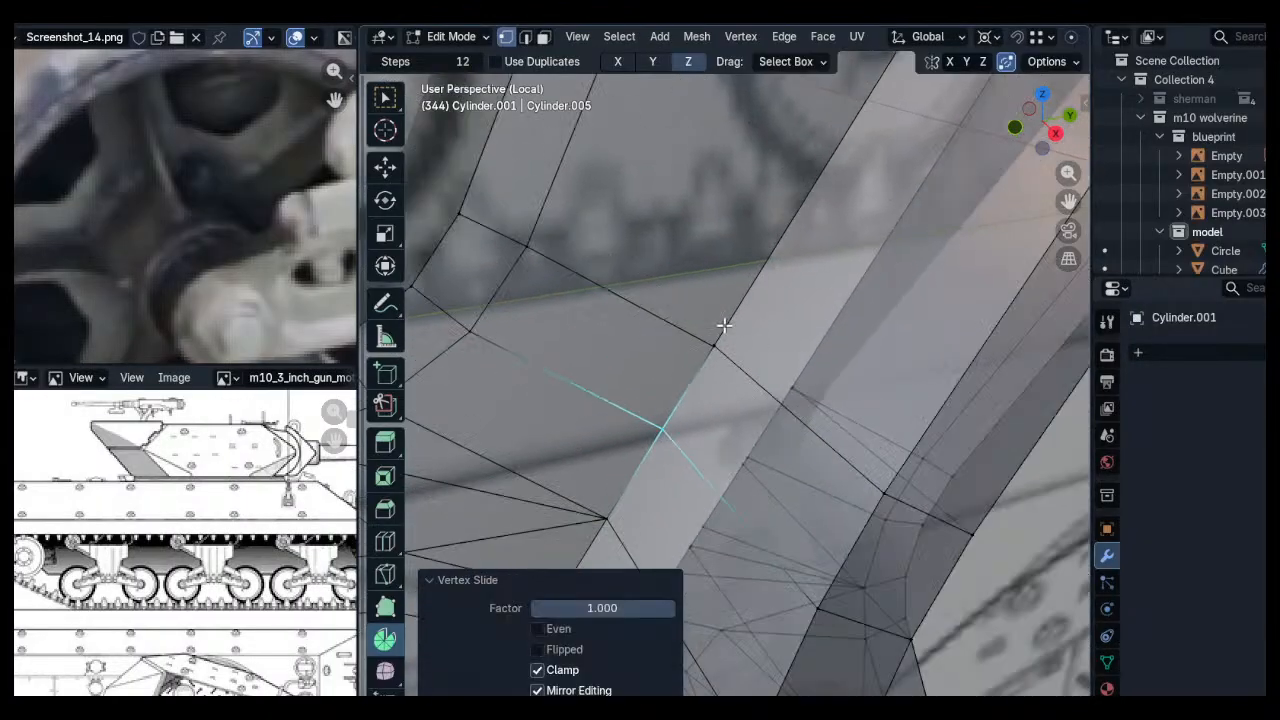
# Realign two more vertices where the rib's side meets the spoke plate
pyautogui.click(720, 337)
pyautogui.click(722, 333)
pyautogui.moveTo(722, 335); pyautogui.dragTo(780, 266, button='middle')
pyautogui.scroll(4, 744, 341)
pyautogui.click(746, 338)
pyautogui.press('g')
pyautogui.click(754, 322)
pyautogui.click(723, 366)
pyautogui.press('g')
pyautogui.click(702, 409)
# Shift the remaining base vertices one by one along the rib towards the hub and return to solid display
pyautogui.keyDown('shift'); pyautogui.moveTo(701, 411); pyautogui.dragTo(776, 319, button='middle'); pyautogui.keyUp('shift')
pyautogui.click(747, 372)
pyautogui.press('g')
pyautogui.click(735, 387)
pyautogui.press('g')
pyautogui.click(728, 396)
pyautogui.click(714, 422)
pyautogui.press('g')
pyautogui.click(729, 396)
pyautogui.keyDown('shift'); pyautogui.moveTo(729, 396); pyautogui.dragTo(796, 307, button='middle'); pyautogui.keyUp('shift')
pyautogui.click(743, 385)
pyautogui.press('g')
pyautogui.click(748, 380)
pyautogui.scroll(-5, 812, 402)
pyautogui.hotkey('alt', 'z')
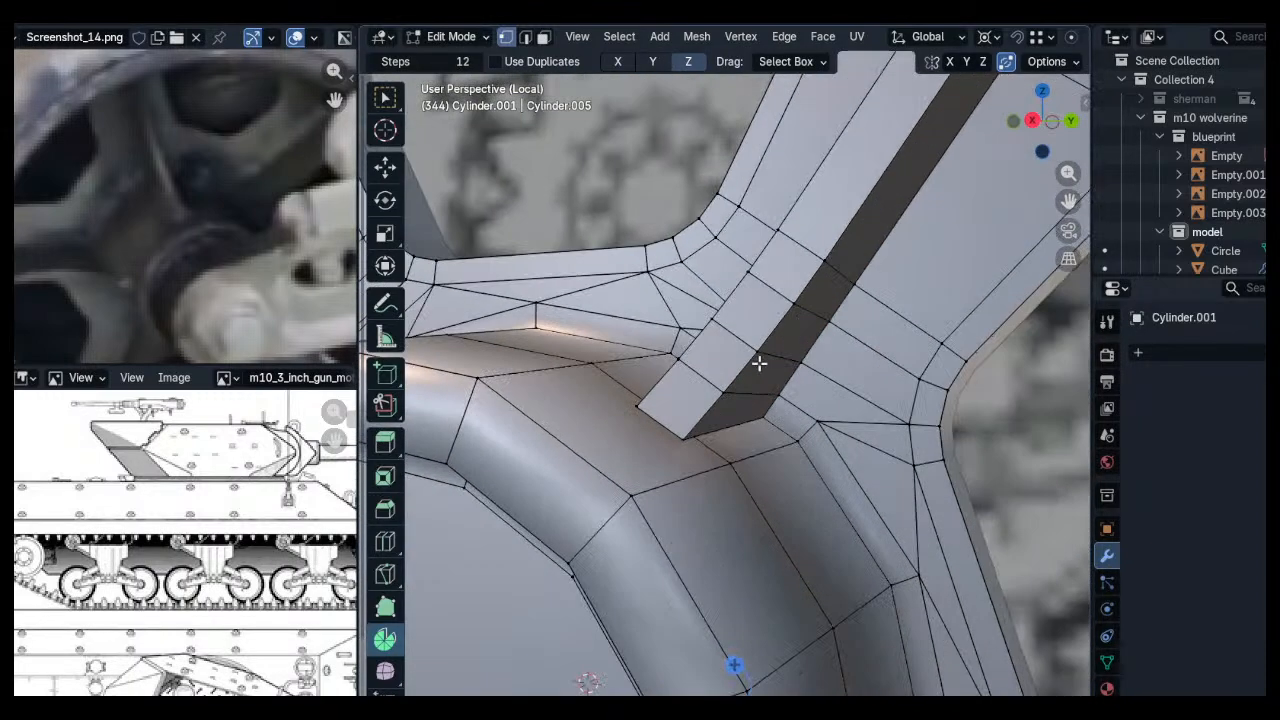
# Circle-select the finished rib's front and side faces from the hub end to the rim tip in face mode
pyautogui.press('3')
pyautogui.moveTo(726, 376); pyautogui.dragTo(748, 382)
pyautogui.moveTo(748, 382); pyautogui.dragTo(868, 392, button='middle')
pyautogui.press('c')
pyautogui.moveTo(680, 385); pyautogui.dragTo(708, 262)
pyautogui.moveTo(712, 280); pyautogui.dragTo(731, 307, button='middle')
pyautogui.moveTo(733, 360)
pyautogui.mouseDown(button='middle')
pyautogui.moveTo(640, 450)
pyautogui.moveTo(538, 513)
pyautogui.moveTo(573, 478)
pyautogui.mouseUp(button='middle')
pyautogui.press('c')
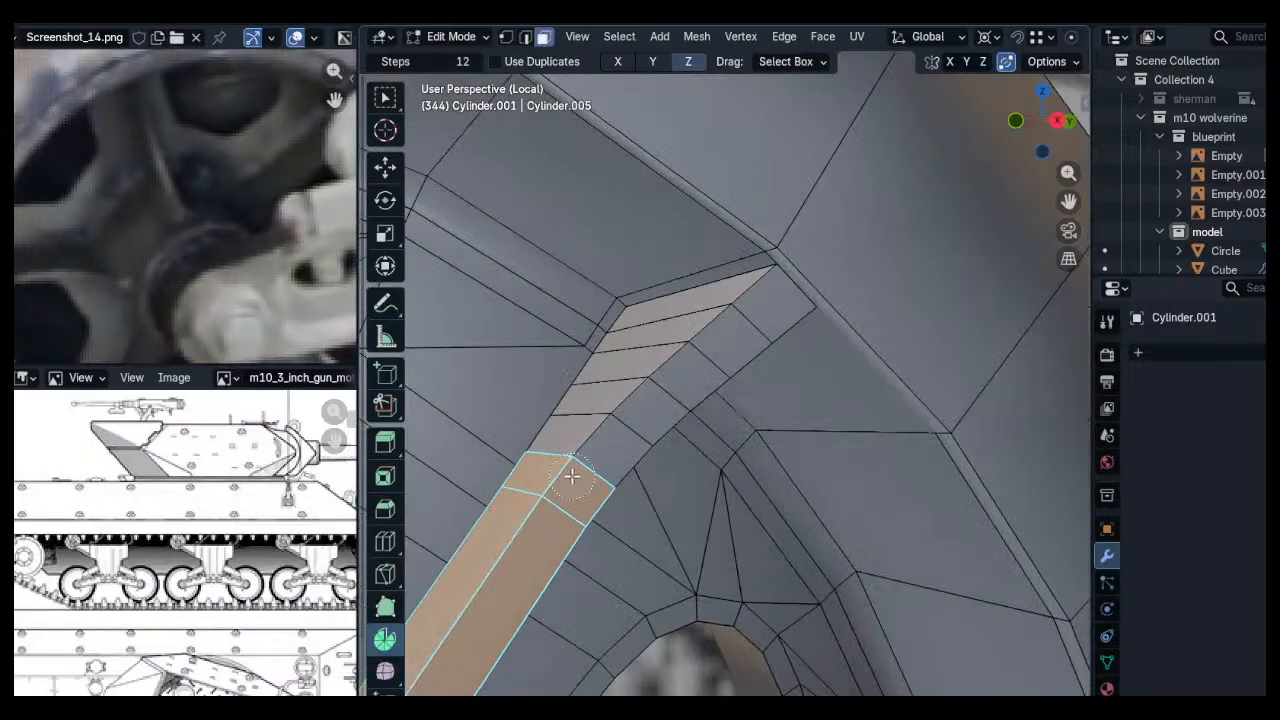
pyautogui.moveTo(573, 478); pyautogui.dragTo(688, 324)
pyautogui.moveTo(731, 310); pyautogui.dragTo(651, 337, button='middle')
pyautogui.moveTo(651, 337); pyautogui.dragTo(649, 383)
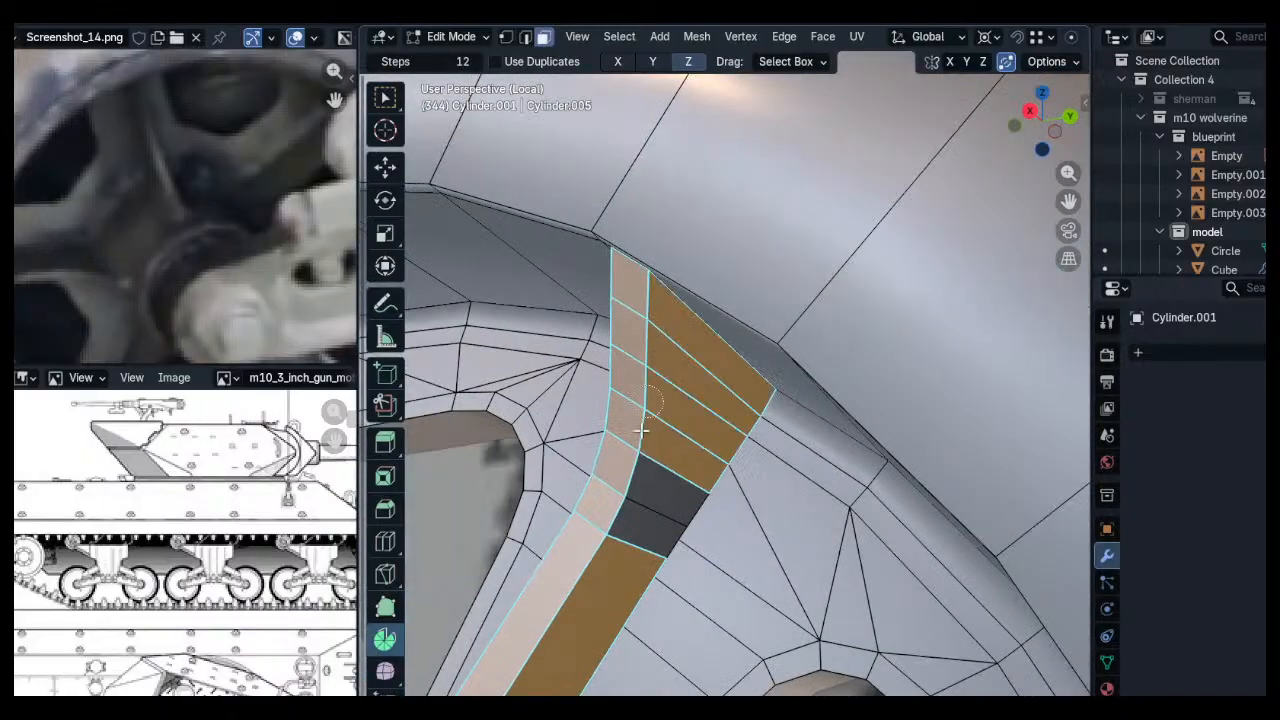
# Duplicate the rib faces in place and rotate the copy 80.7° about the wheel's centre in the right orthographic view
pyautogui.scroll(-3, 709, 505)
pyautogui.click(1030, 112)
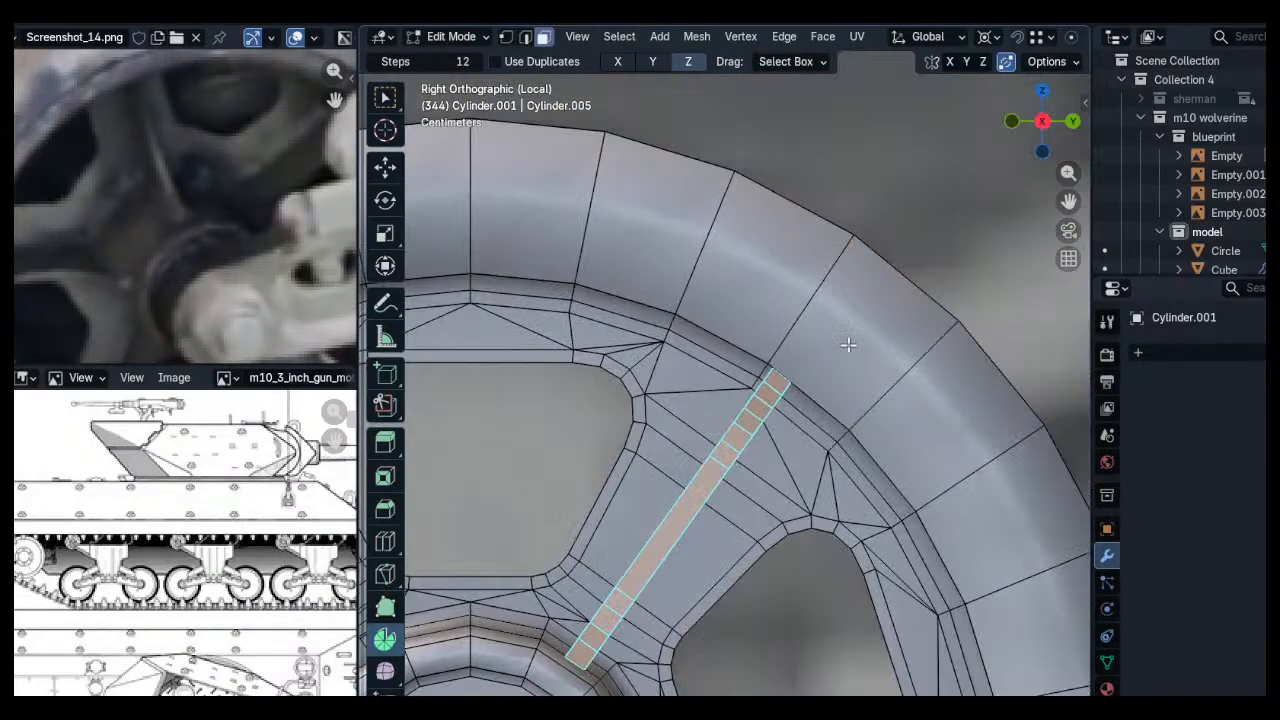
pyautogui.scroll(-4, 969, 209)
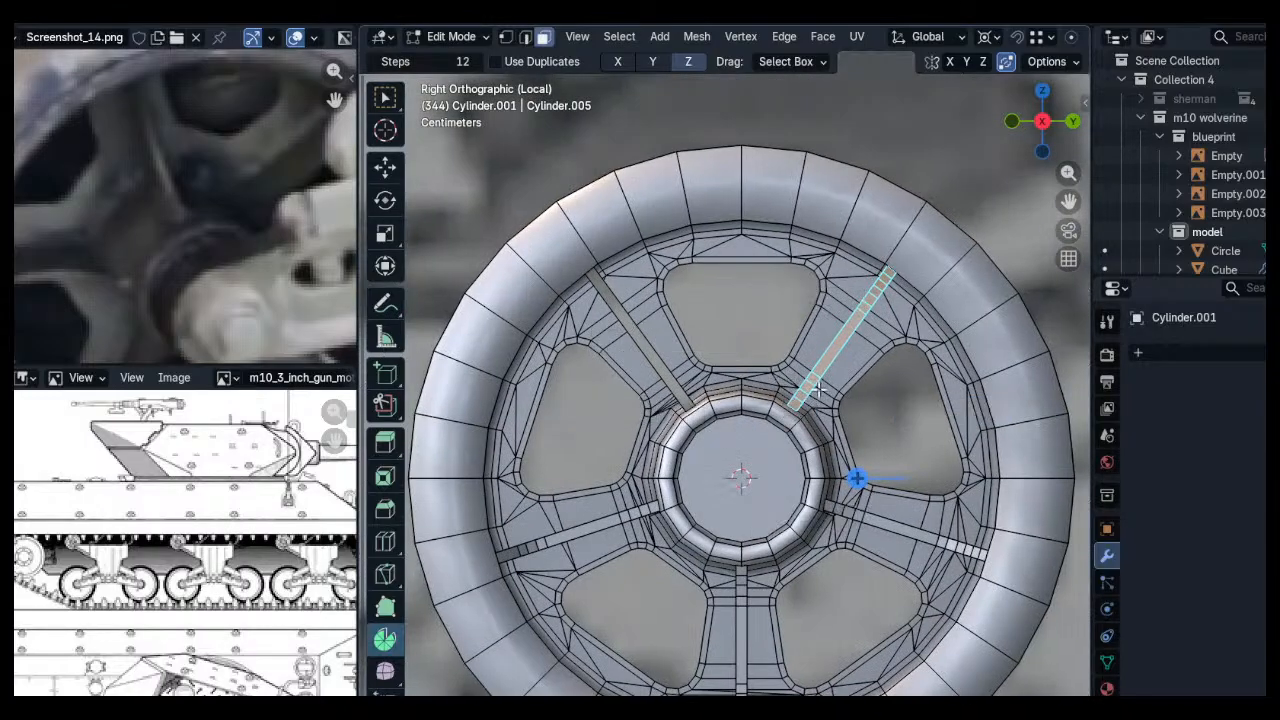
pyautogui.hotkey('shift', 'd')
pyautogui.press('Escape')
pyautogui.press('r')
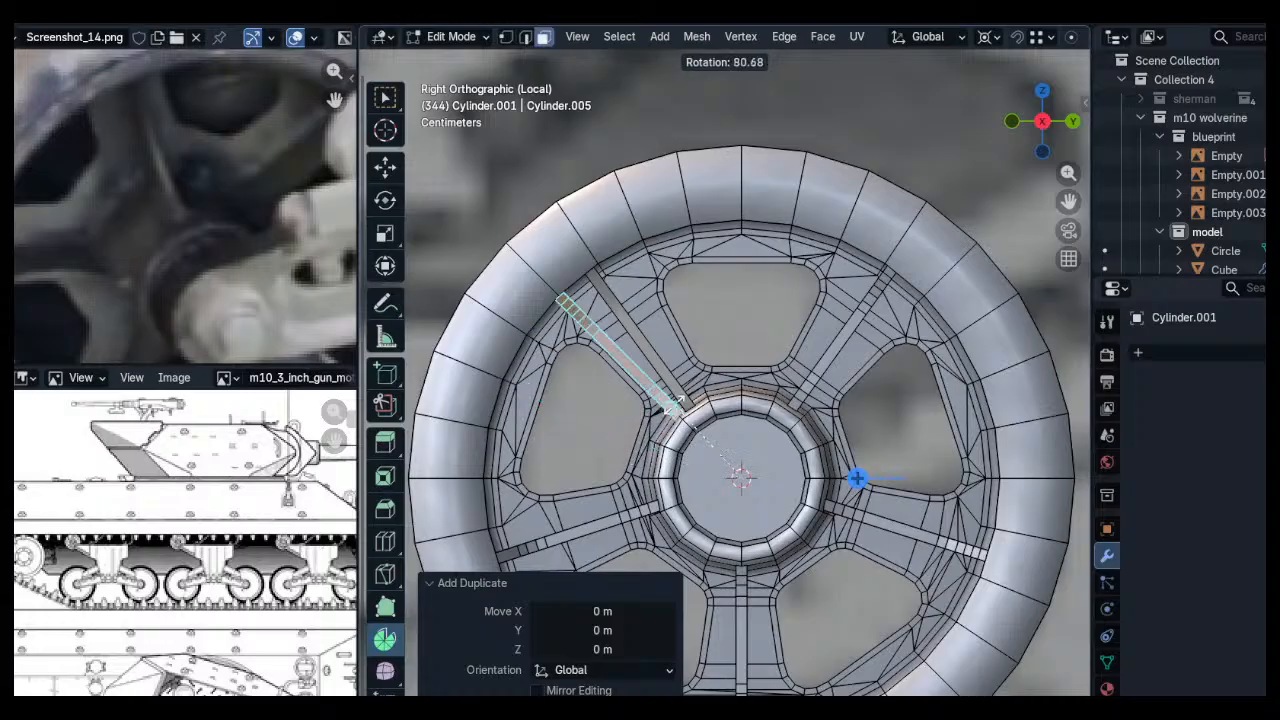
pyautogui.click(680, 400)
# Fine-tune the copied rib's rotation by about -8.6° and -0.154° to line it up with the next spoke
pyautogui.scroll(3, 675, 368)
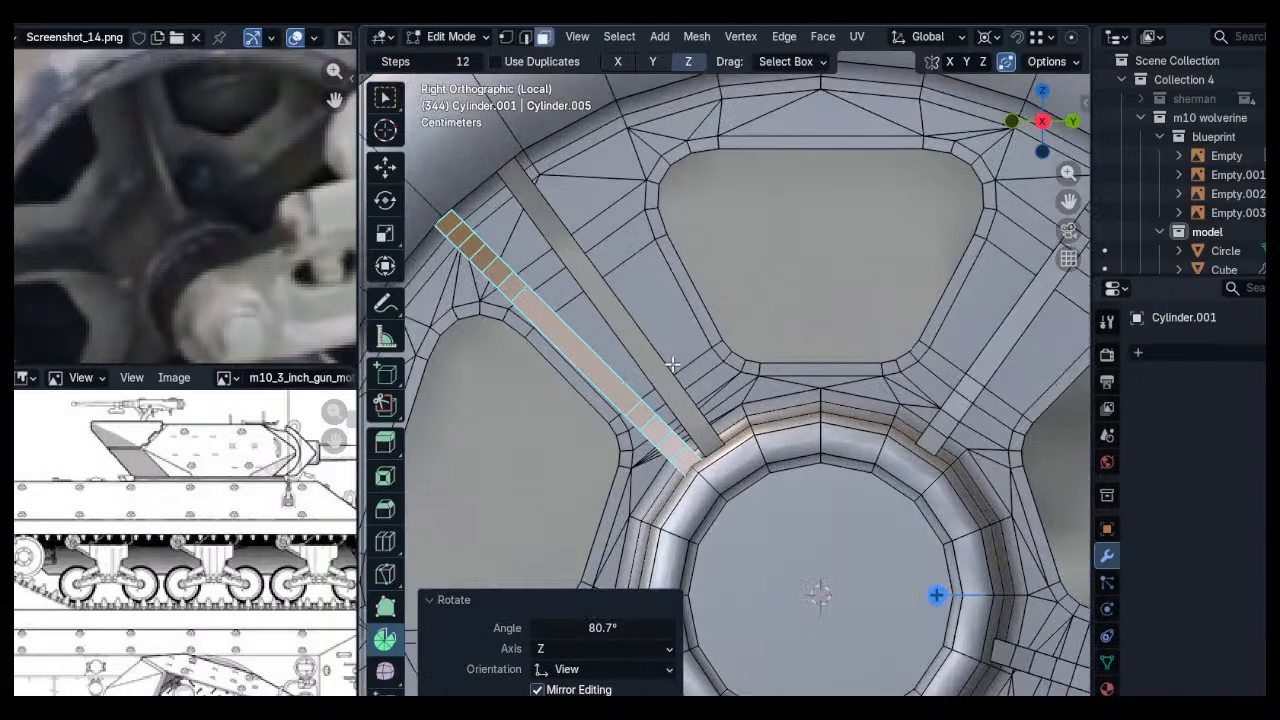
pyautogui.press('r')
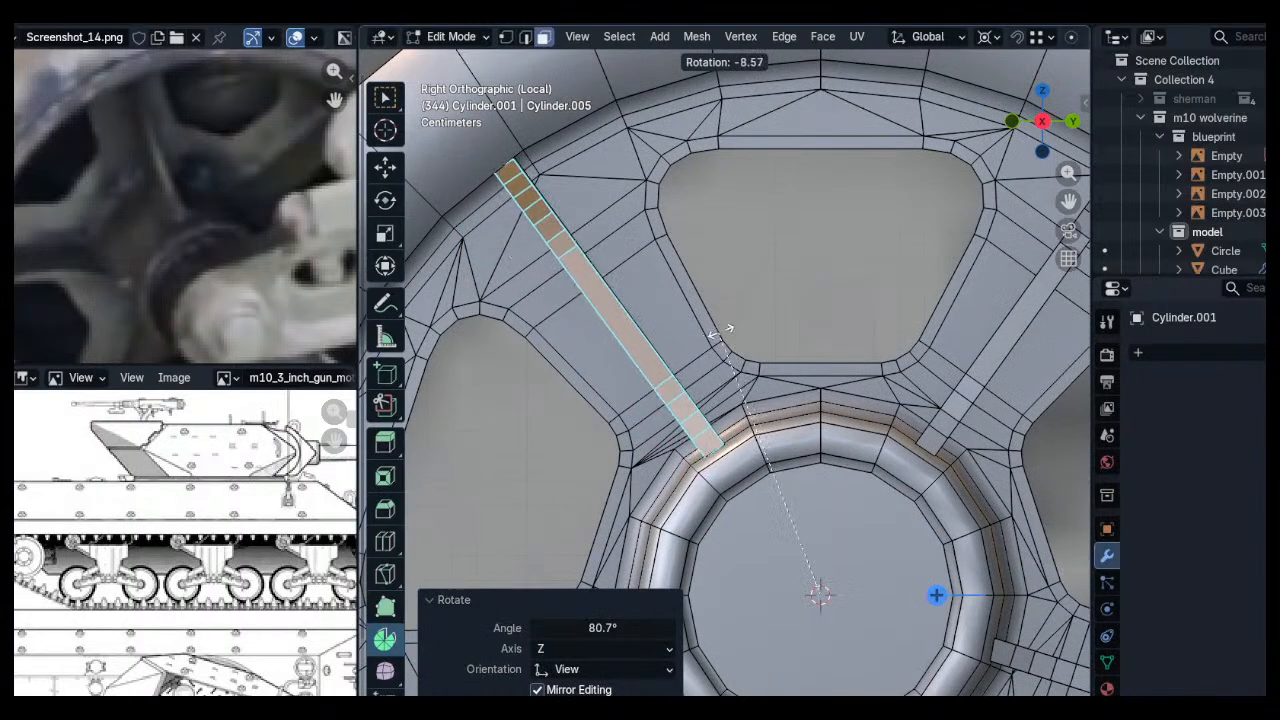
pyautogui.click(728, 327)
pyautogui.scroll(5, 517, 190)
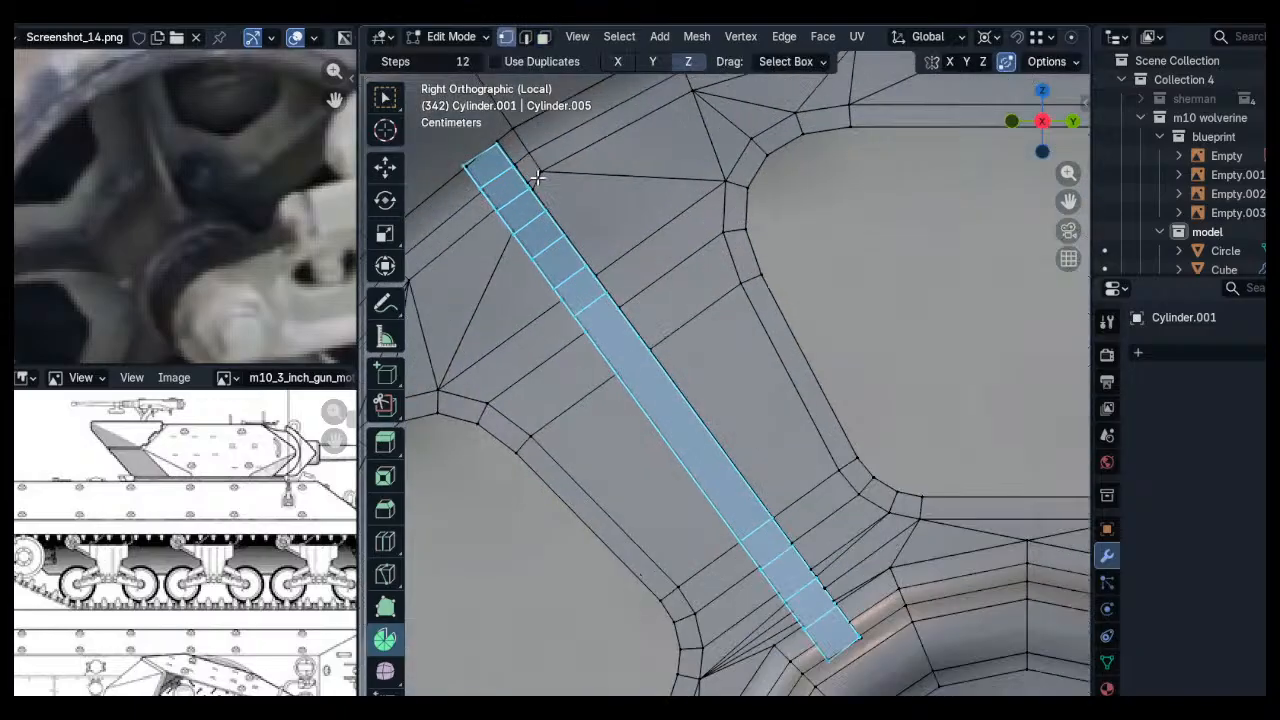
pyautogui.scroll(2, 517, 190)
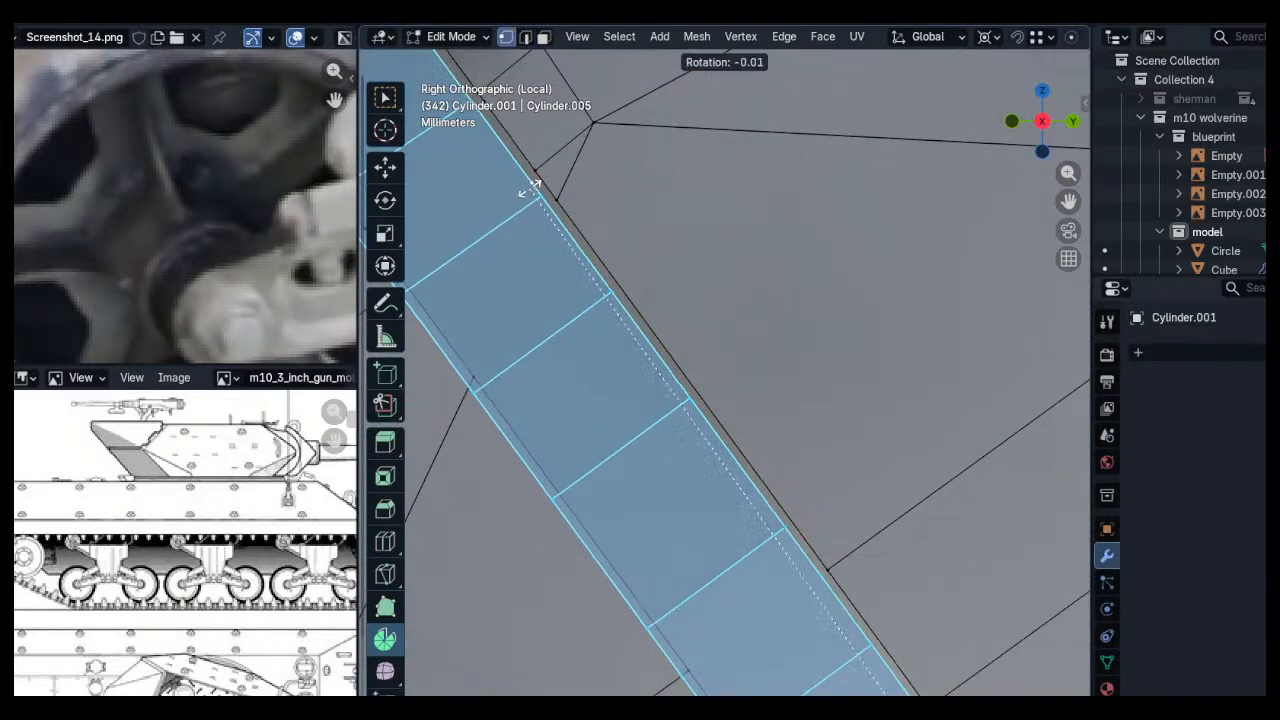
pyautogui.click(531, 172)
# Move the corner vertex at the copied rib's hub end to line up with the rib's lower corner
pyautogui.scroll(-7, 531, 172)
pyautogui.moveTo(737, 303)
pyautogui.keyDown('shift'); pyautogui.mouseDown(button='middle')
pyautogui.moveTo(703, 251)
pyautogui.moveTo(805, 348)
pyautogui.moveTo(806, 497)
pyautogui.moveTo(907, 439)
pyautogui.moveTo(628, 479)
pyautogui.mouseUp(button='middle'); pyautogui.keyUp('shift')
pyautogui.hotkey('alt', 'z')
pyautogui.scroll(4, 808, 420)
pyautogui.hotkey('alt', 'z')
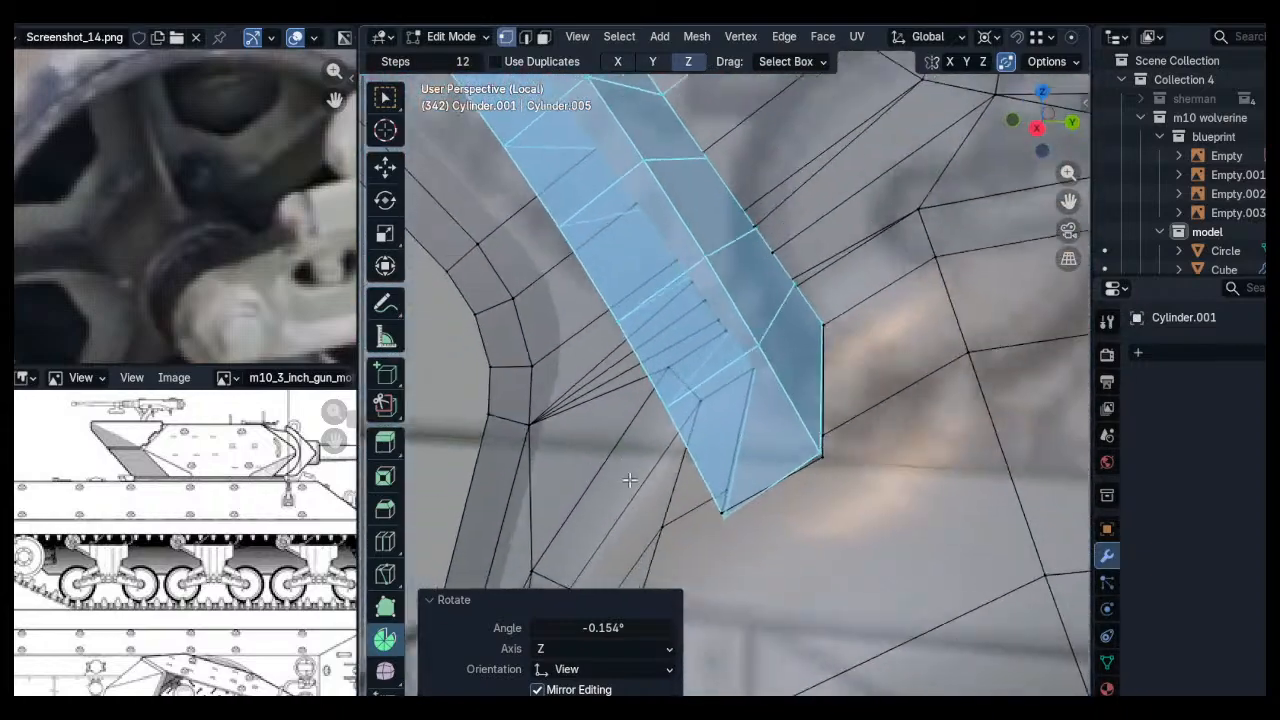
pyautogui.hotkey('alt', 'z')
pyautogui.moveTo(777, 460); pyautogui.dragTo(815, 455, button='middle')
pyautogui.click(830, 452)
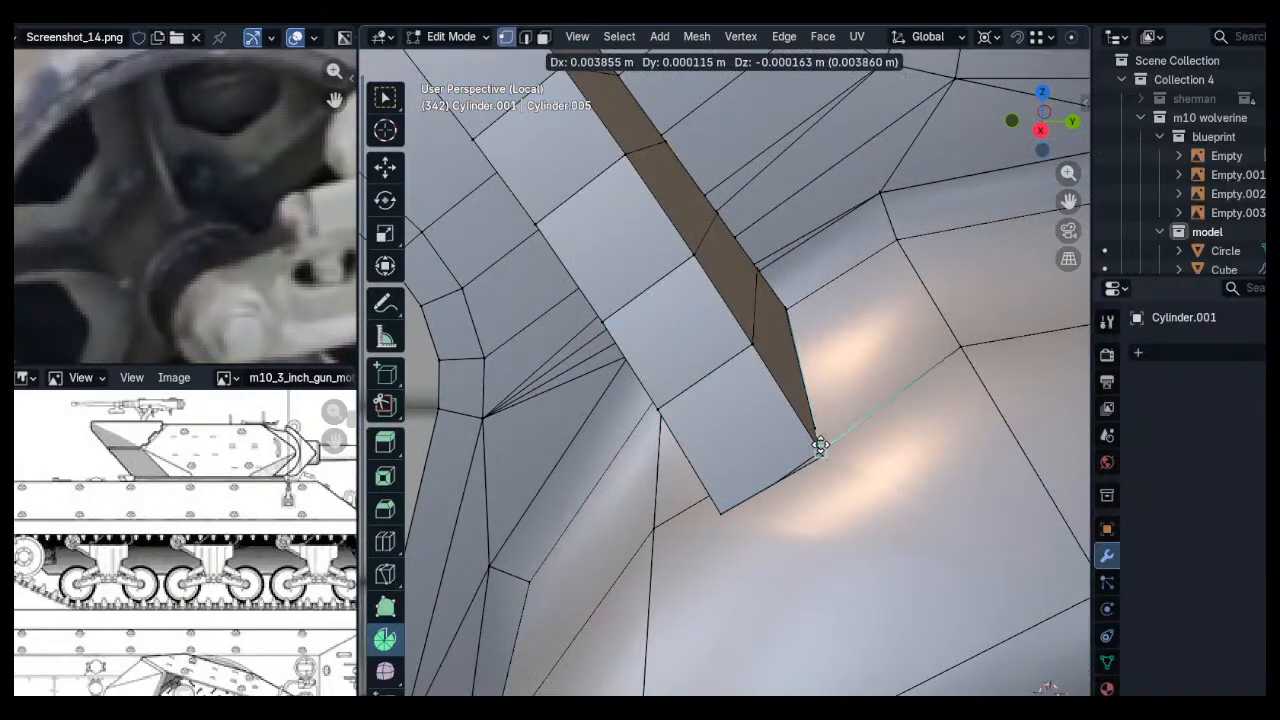
pyautogui.press('g')
pyautogui.click(820, 446)
# Nudge the vertices at the rib's opposite hub-end corner into place and connect the selected vertices
pyautogui.click(723, 510)
pyautogui.moveTo(724, 510); pyautogui.dragTo(795, 488, button='middle')
pyautogui.hotkey('alt', 'z')
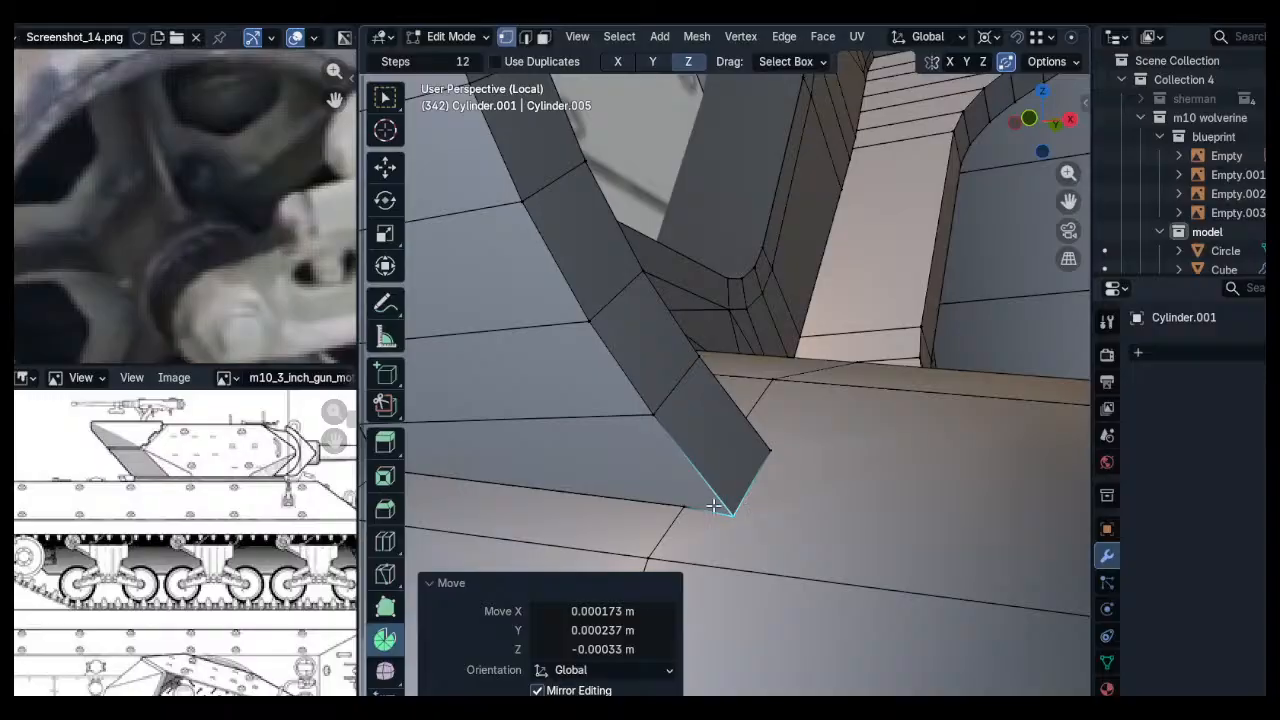
pyautogui.click(694, 508)
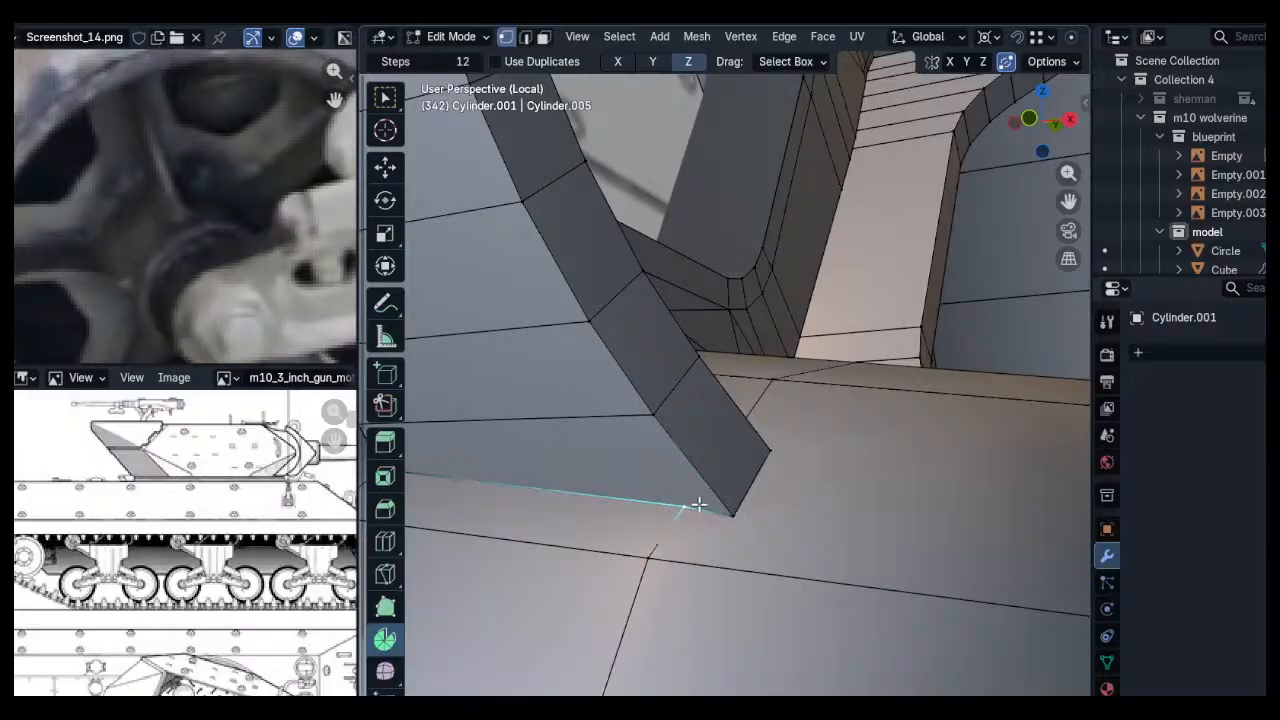
pyautogui.hotkey('alt', 'z')
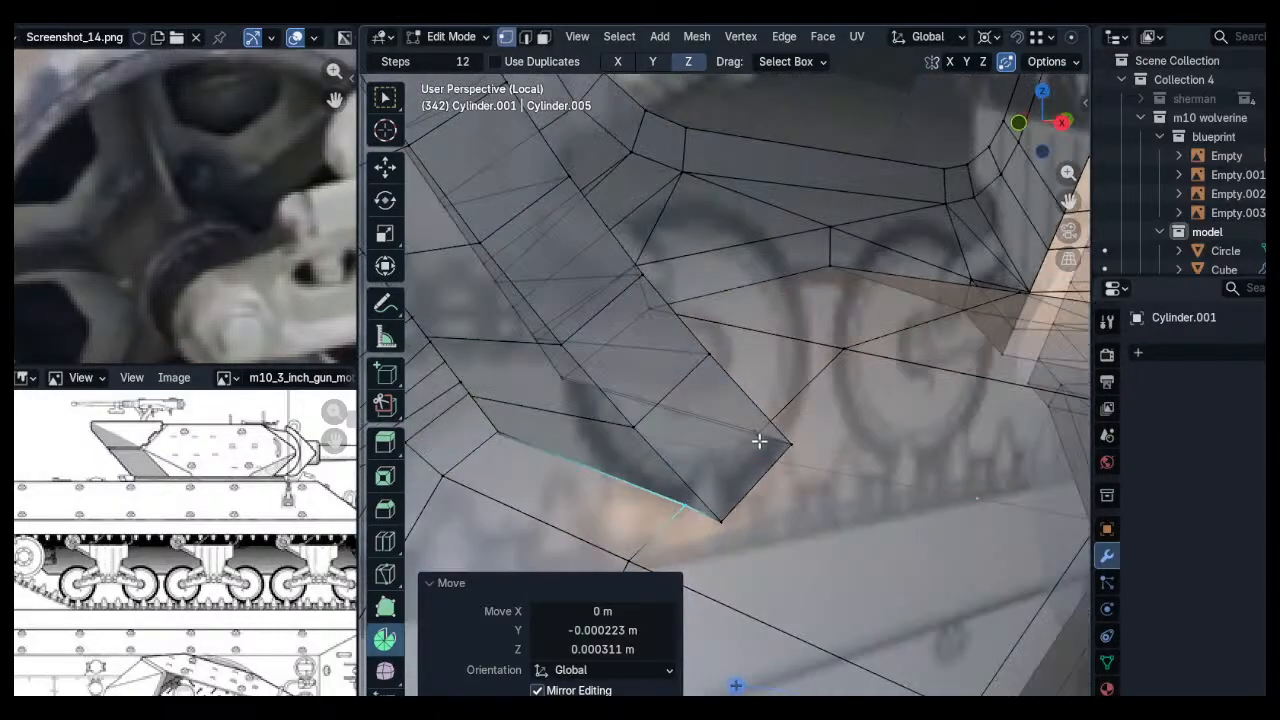
pyautogui.press('g')
pyautogui.click(779, 423)
pyautogui.scroll(-3, 773, 454)
pyautogui.press('j')
pyautogui.hotkey('alt', 'a')
# Examine the copied rib's junction with the hub and the other spokes from several angles and distances
pyautogui.moveTo(659, 517); pyautogui.dragTo(737, 474, button='middle')
pyautogui.hotkey('alt', 'a')
pyautogui.hotkey('alt', 'z')
pyautogui.moveTo(657, 478); pyautogui.dragTo(625, 465, button='middle')
pyautogui.scroll(-5, 618, 457)
pyautogui.hotkey('alt', 'z')
pyautogui.moveTo(728, 448); pyautogui.dragTo(808, 448, button='middle')
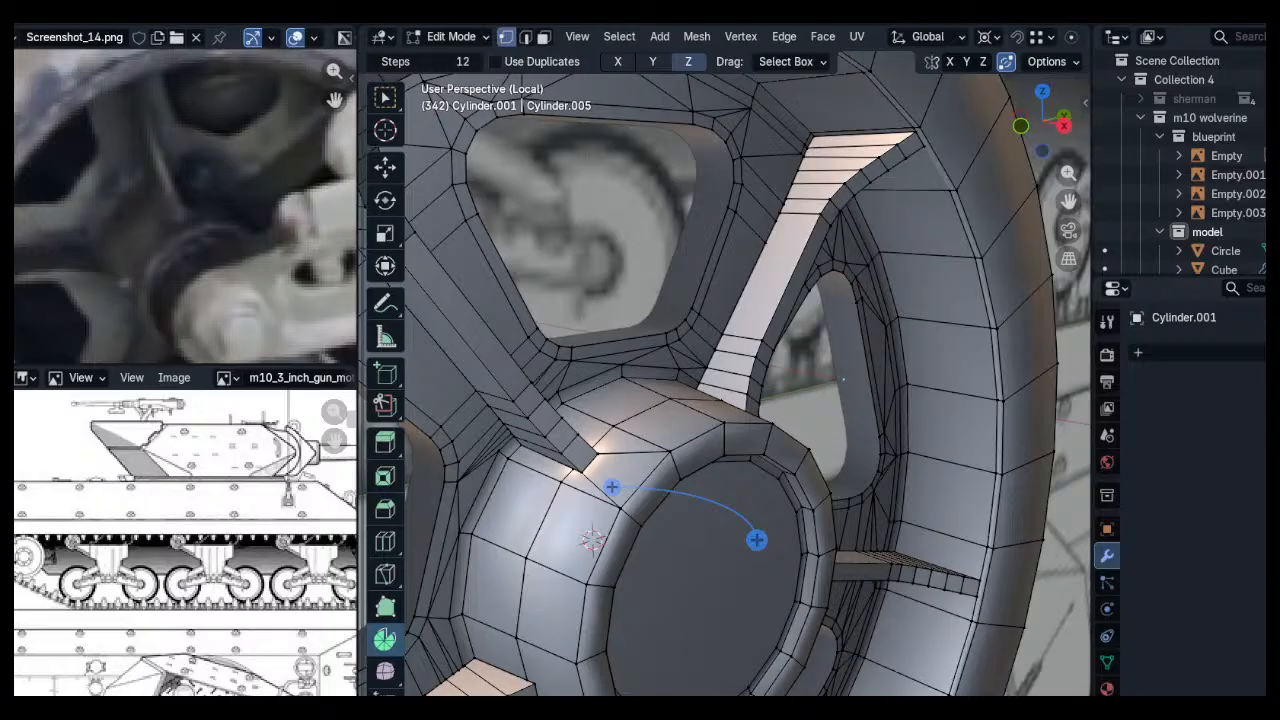
pyautogui.scroll(10, 600, 398)
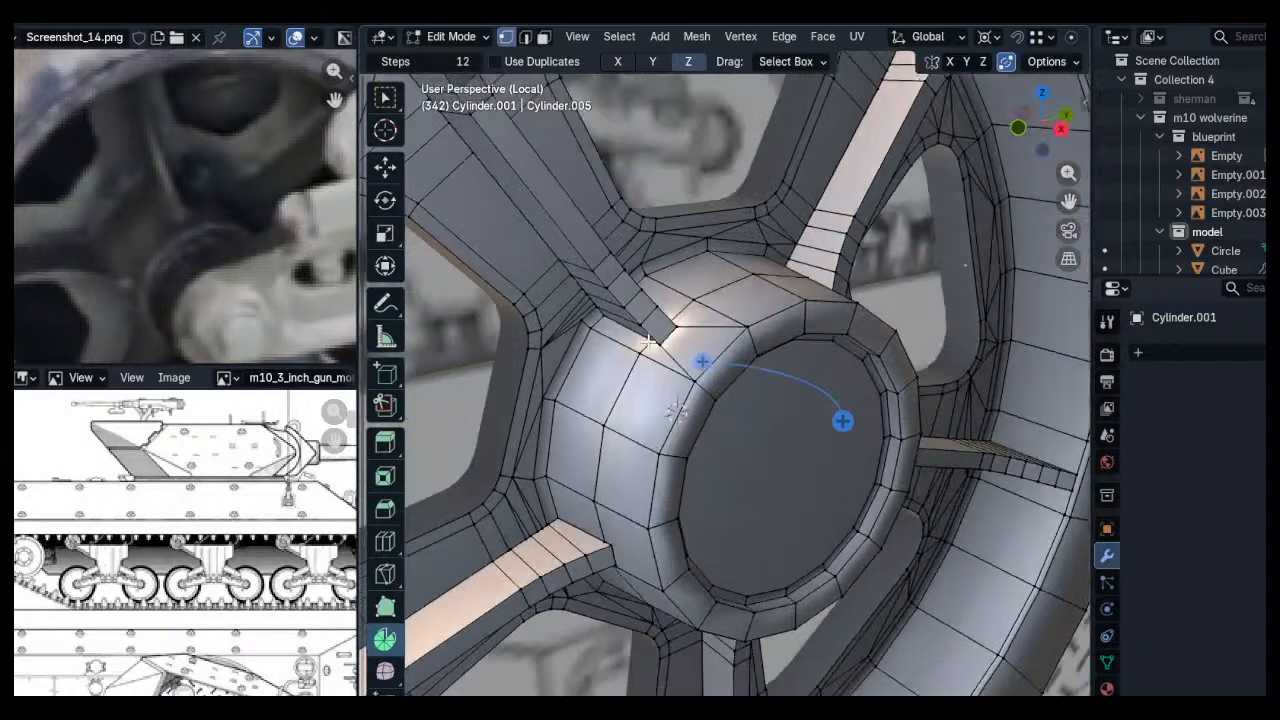
pyautogui.scroll(-10, 692, 318)
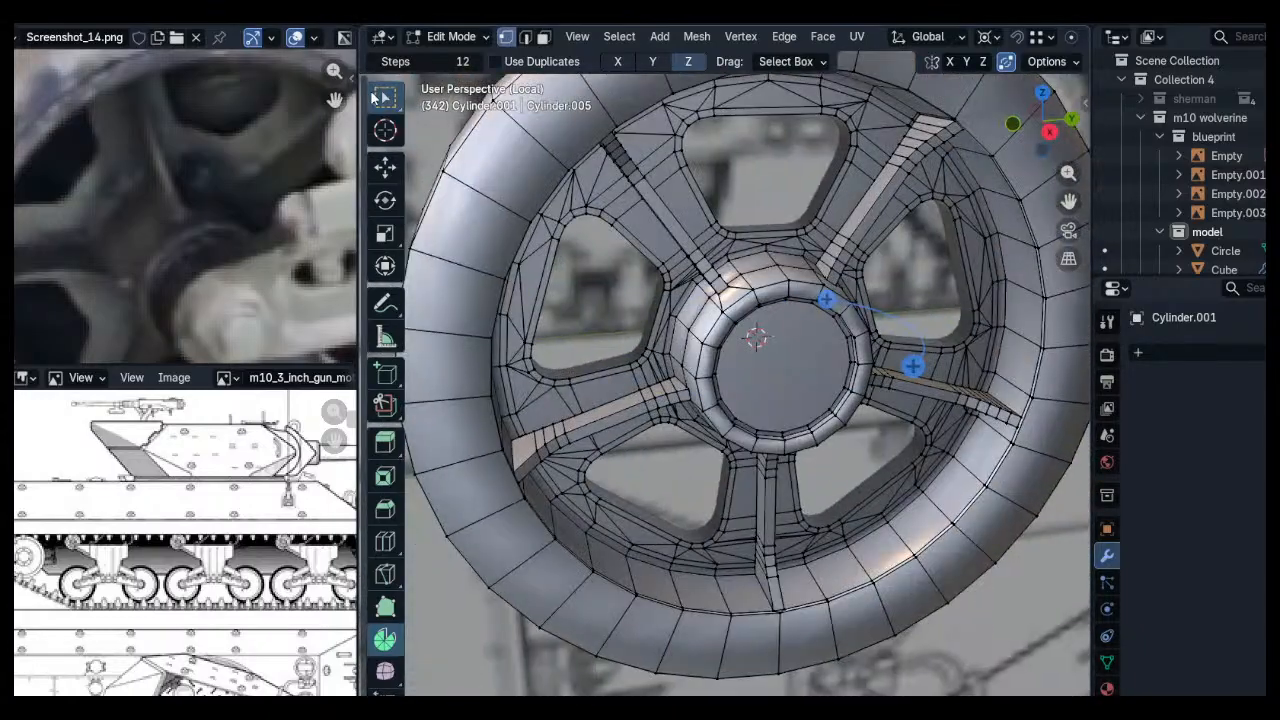
# Activate the Select Box tool, inspect the wheel in Object Mode, and return to Edit Mode with all geometry selected
pyautogui.click(377, 97)
pyautogui.press('Tab')
pyautogui.moveTo(788, 320); pyautogui.dragTo(820, 335, button='middle')
pyautogui.click(730, 243)
pyautogui.click(727, 239)
pyautogui.rightClick(724, 234)
pyautogui.click(725, 241)
pyautogui.click(793, 262)
pyautogui.scroll(-7, 779, 326)
pyautogui.press('Tab')
pyautogui.press('a')
# Add one centred loop cut around the back face of the rim and move it along the global X axis
pyautogui.scroll(6, 689, 389)
pyautogui.moveTo(689, 389); pyautogui.dragTo(692, 340, button='middle')
pyautogui.moveTo(818, 307); pyautogui.dragTo(831, 311, button='middle')
pyautogui.scroll(-3, 894, 377)
pyautogui.hotkey('ctrl', 'r')
pyautogui.click(906, 379)
pyautogui.rightClick(906, 379)
pyautogui.scroll(4, 866, 366)
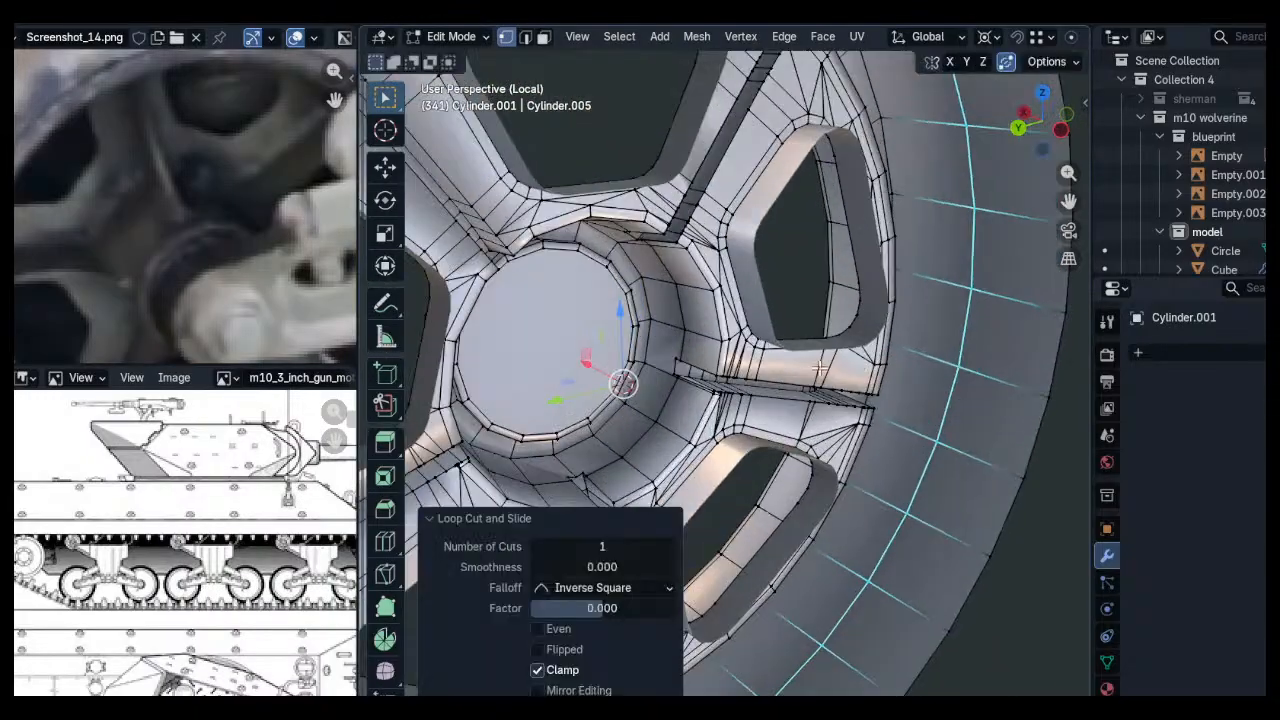
pyautogui.moveTo(819, 368); pyautogui.dragTo(846, 466, button='middle')
pyautogui.press('g')
pyautogui.press('x')
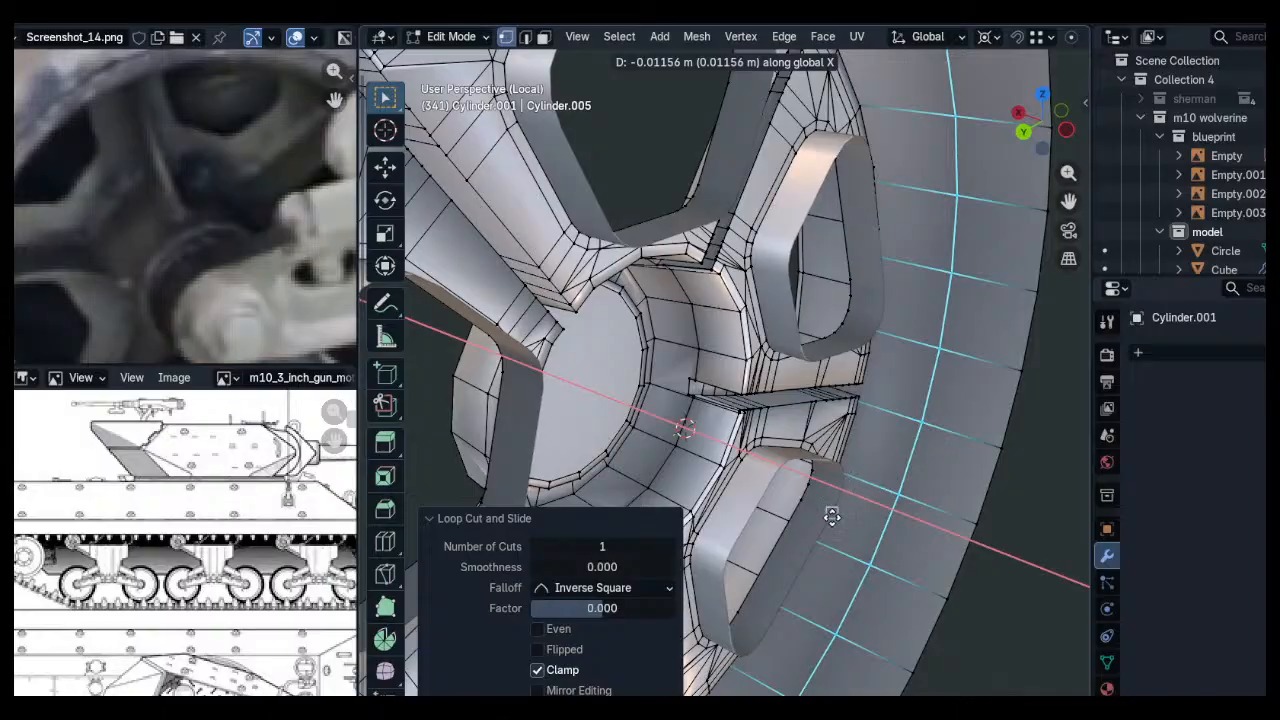
pyautogui.click(757, 647)
# Delete the selected loop geometry on the back of the rim
pyautogui.scroll(-5, 943, 483)
pyautogui.press('x')
pyautogui.click(926, 443)
# Examine the wheel's profile in the top orthographic view with see-through display, switching from Edit Mode to Object Mode
pyautogui.moveTo(918, 420); pyautogui.dragTo(784, 528, button='middle')
pyautogui.click(1040, 117)
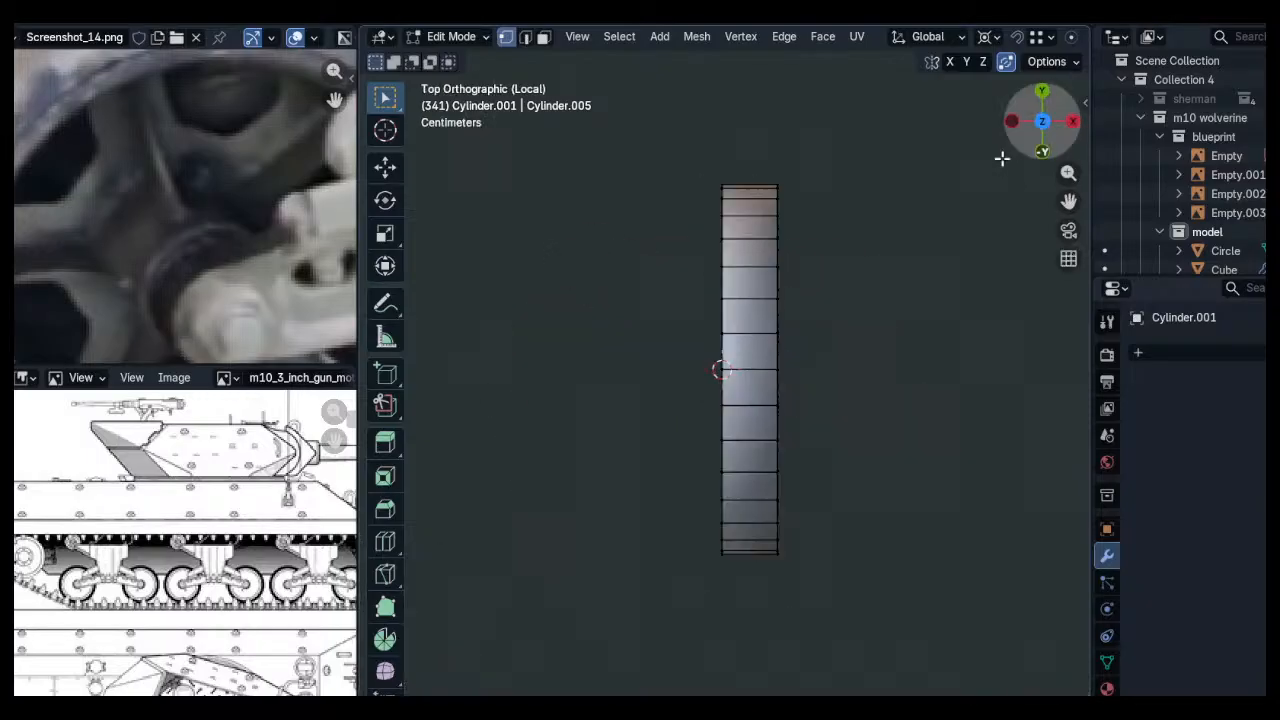
pyautogui.hotkey('alt', 'z')
pyautogui.scroll(5, 731, 355)
pyautogui.keyDown('shift'); pyautogui.moveTo(730, 362); pyautogui.dragTo(746, 277, button='middle'); pyautogui.keyUp('shift')
pyautogui.scroll(-2, 746, 277)
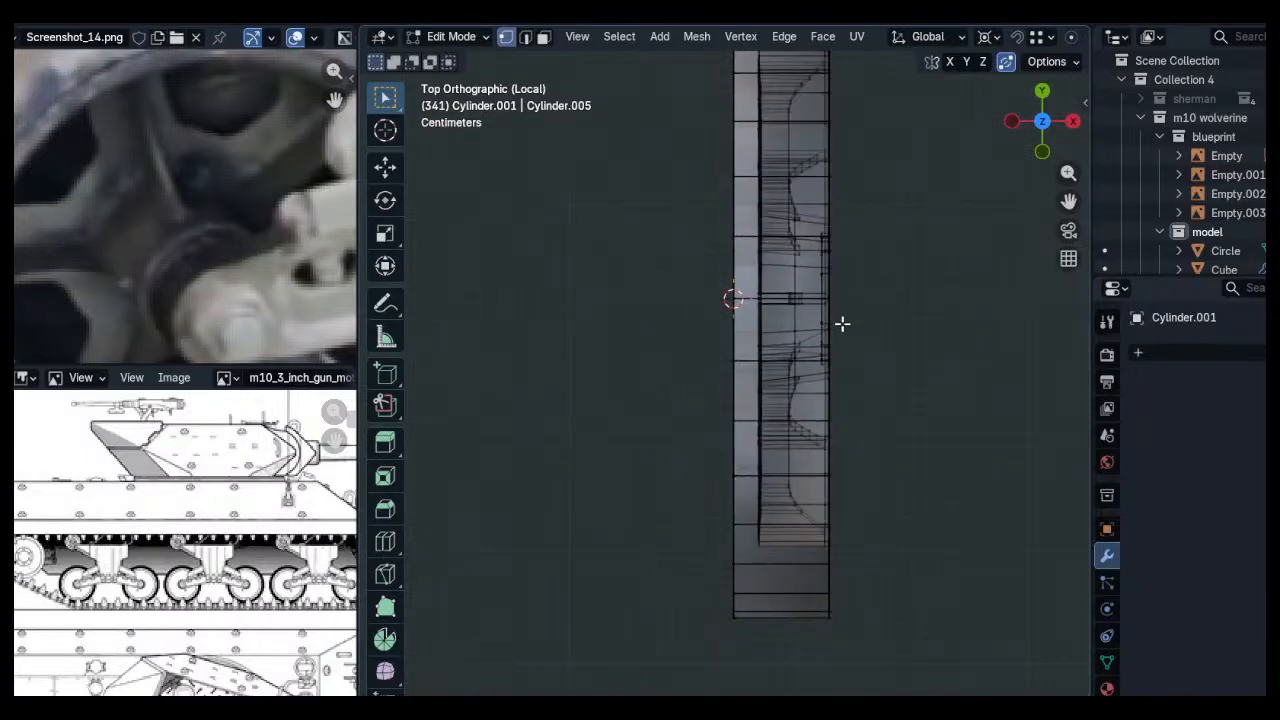
pyautogui.press('Tab')
pyautogui.rightClick(842, 323)
pyautogui.hotkey('alt', 'z')
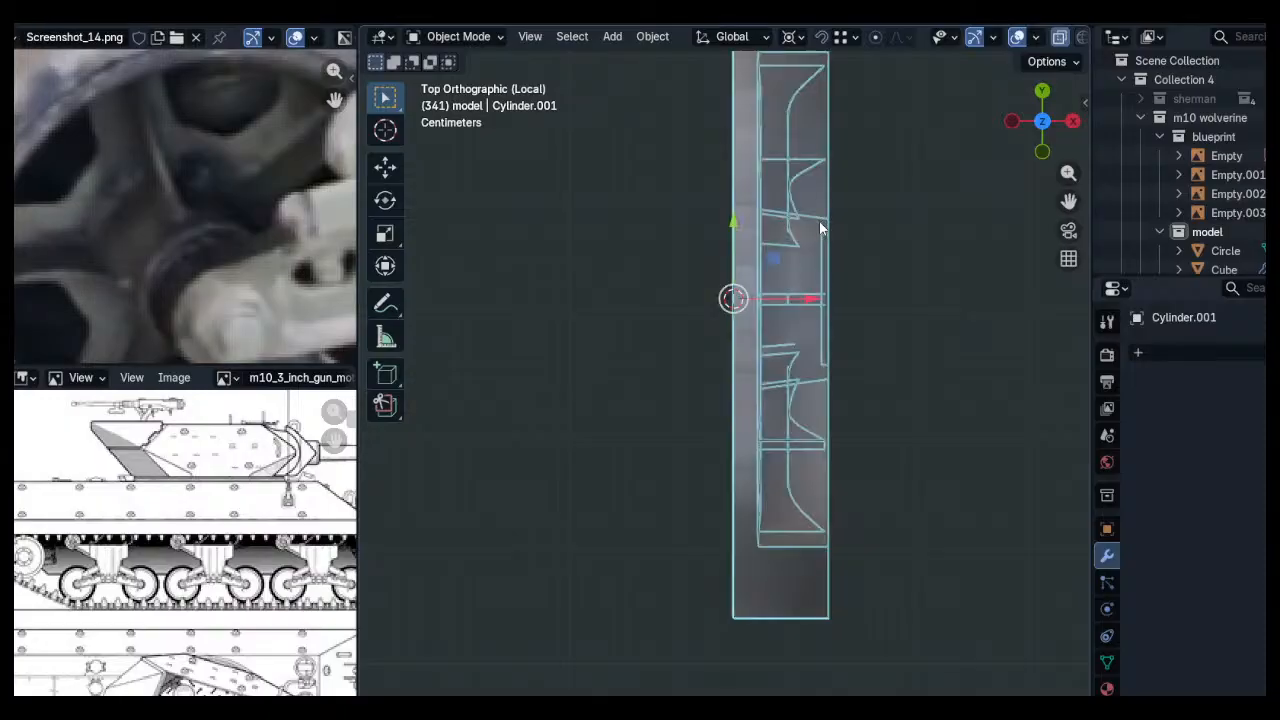
# Set the wheel's origin to the 3D cursor
pyautogui.moveTo(937, 317); pyautogui.dragTo(838, 238, button='middle')
pyautogui.scroll(-4, 838, 238)
pyautogui.scroll(-3, 830, 390)
pyautogui.keyDown('shift'); pyautogui.moveTo(830, 390); pyautogui.dragTo(809, 283, button='middle'); pyautogui.keyUp('shift')
pyautogui.rightClick(809, 283)
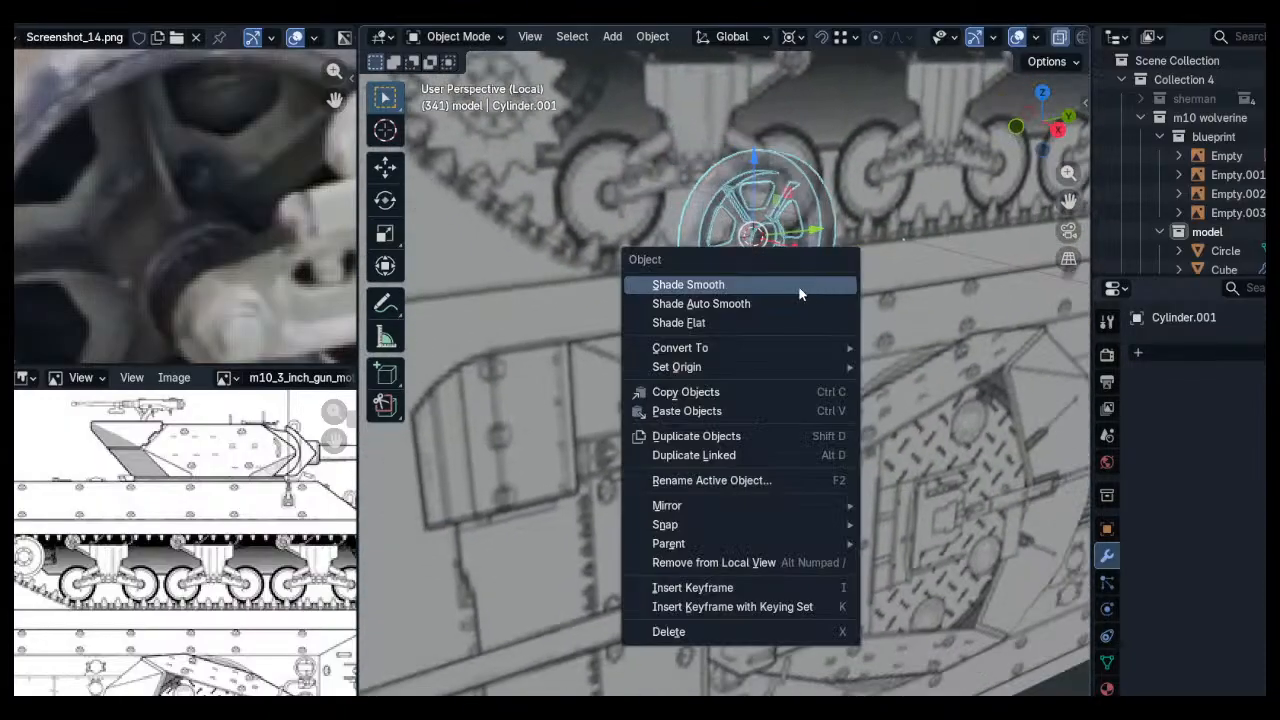
pyautogui.moveTo(750, 367)
pyautogui.click(912, 410)
# Add a Mirror modifier to the wheel and inspect its side and open back
pyautogui.click(1189, 355)
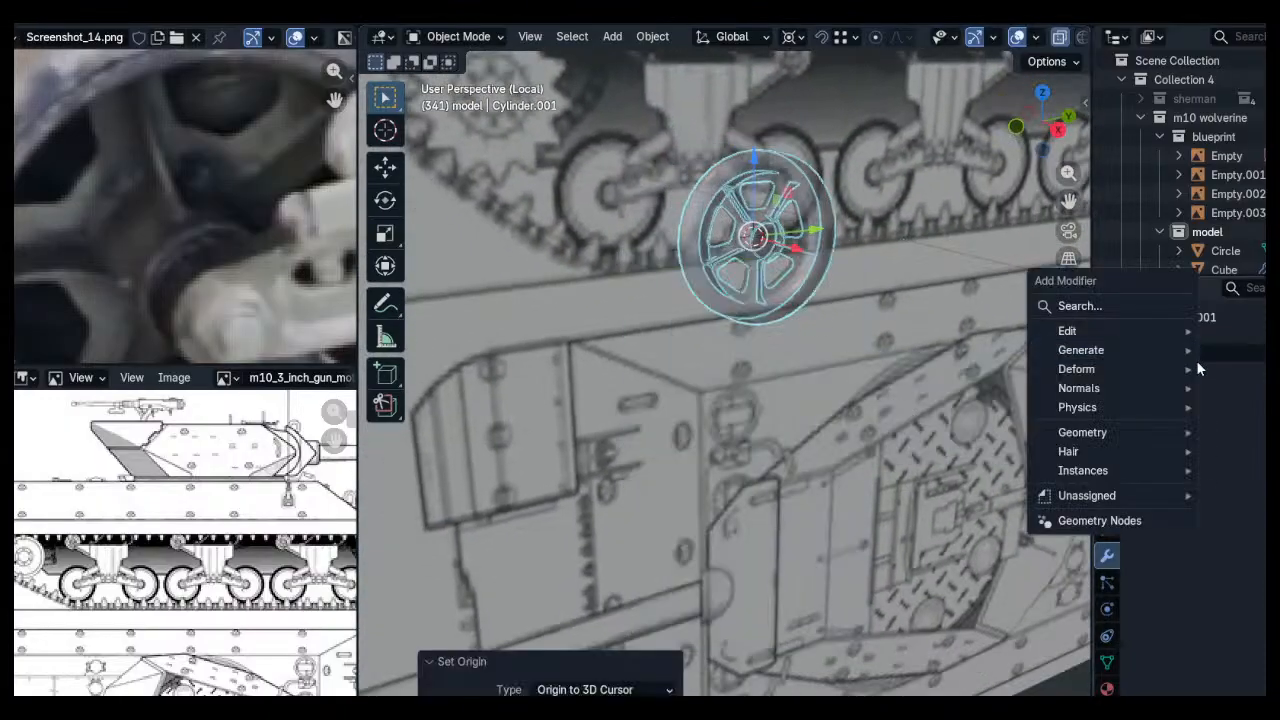
pyautogui.moveTo(1085, 352)
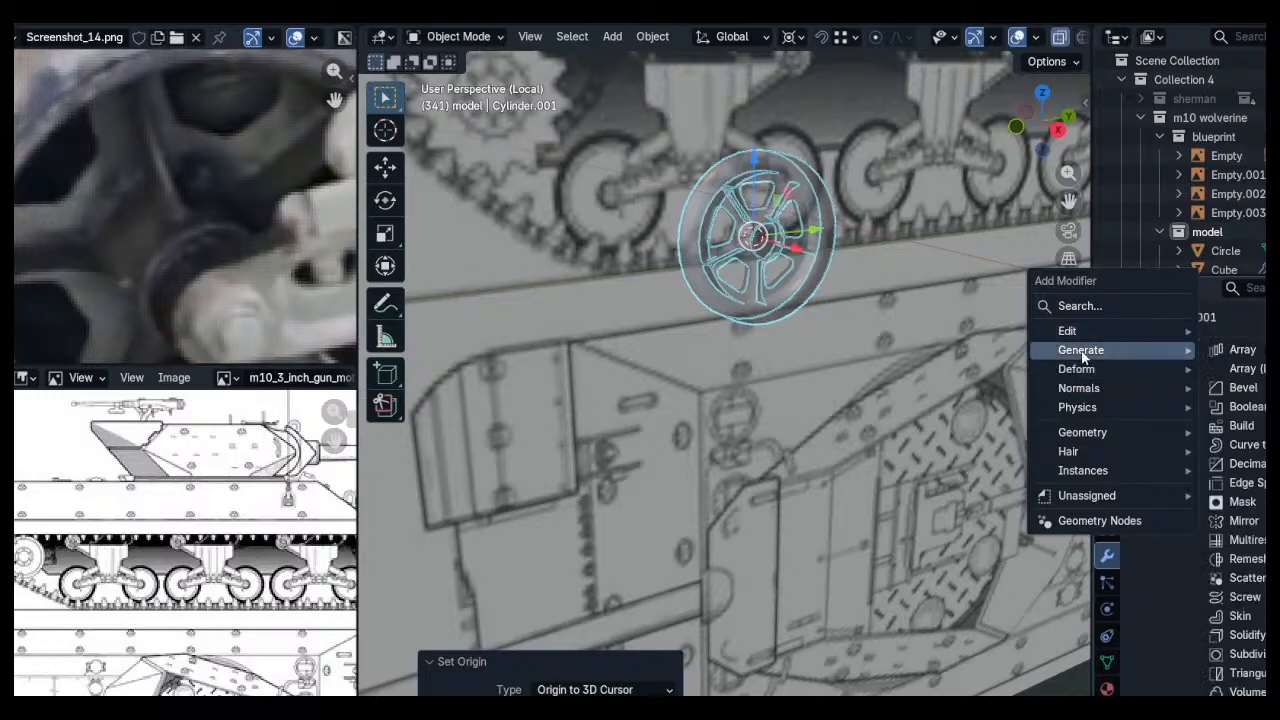
pyautogui.click(1244, 520)
pyautogui.moveTo(960, 420); pyautogui.dragTo(850, 353, button='middle')
pyautogui.scroll(6, 788, 255)
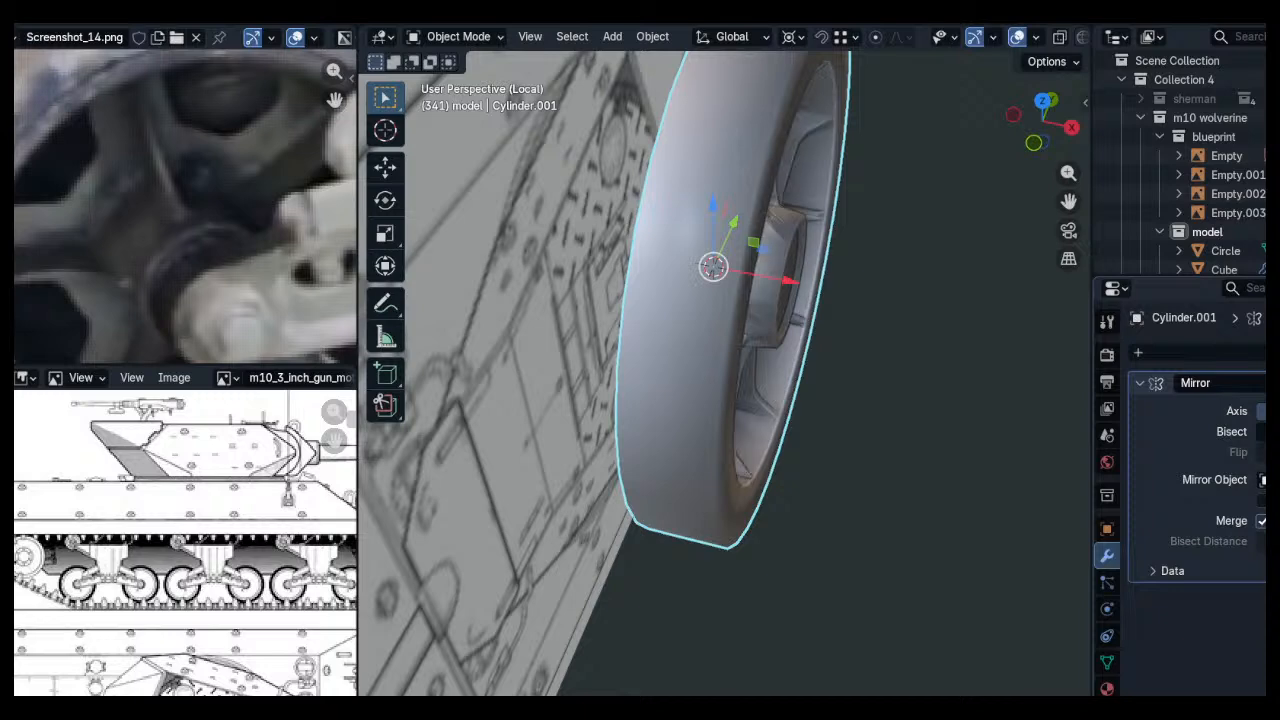
pyautogui.moveTo(850, 322); pyautogui.dragTo(931, 329, button='middle')
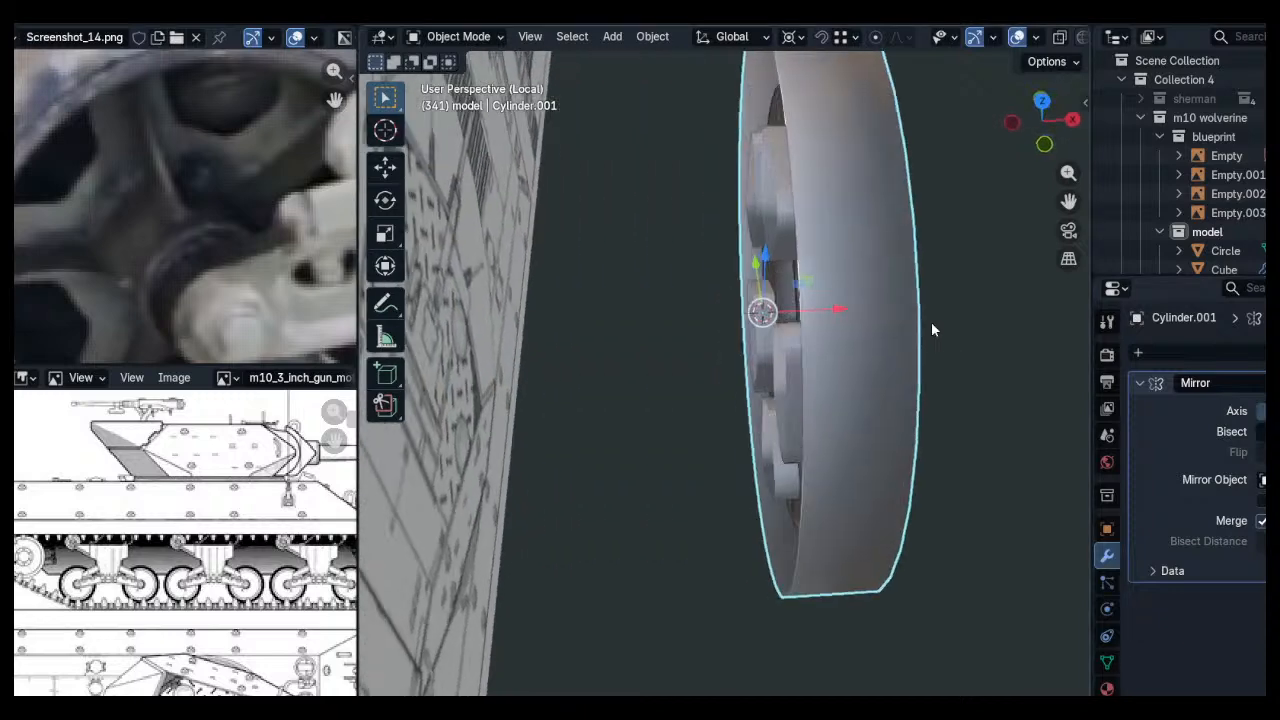
# Apply the wheel's rotation and scale, and toggle the Mirror modifier's X axis
pyautogui.hotkey('ctrl', 'a')
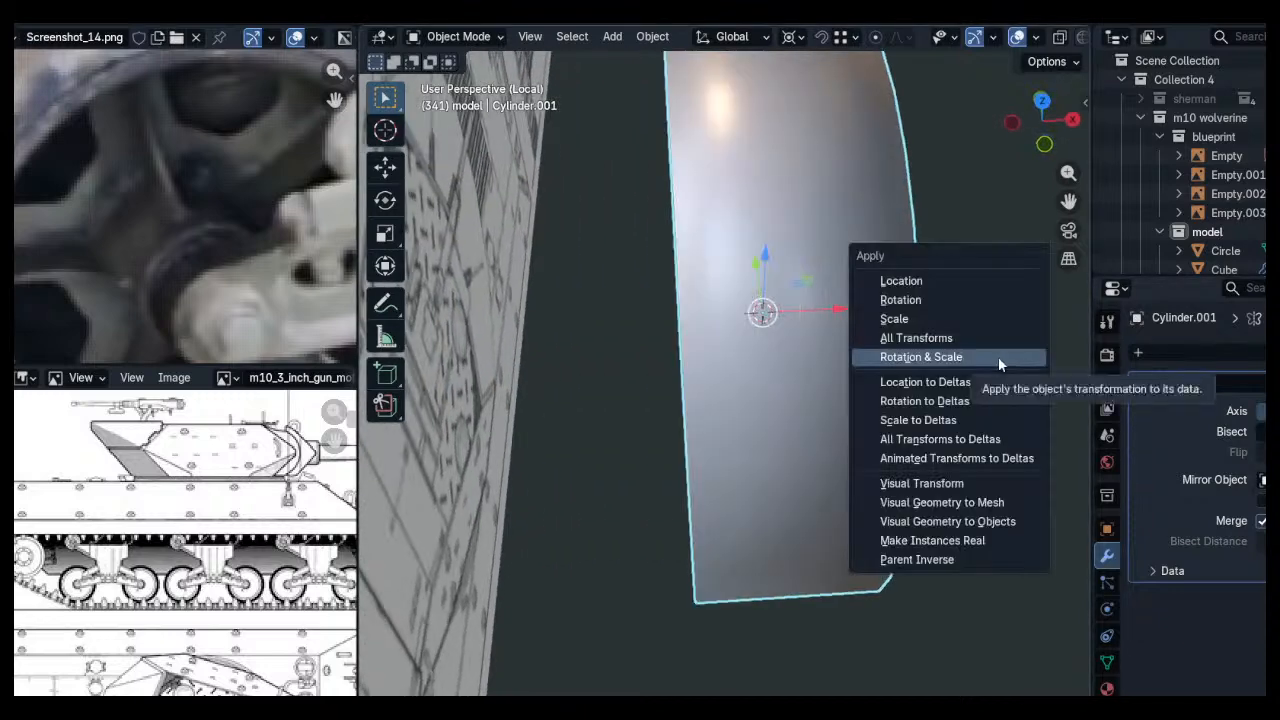
pyautogui.click(998, 356)
pyautogui.click(1260, 411)
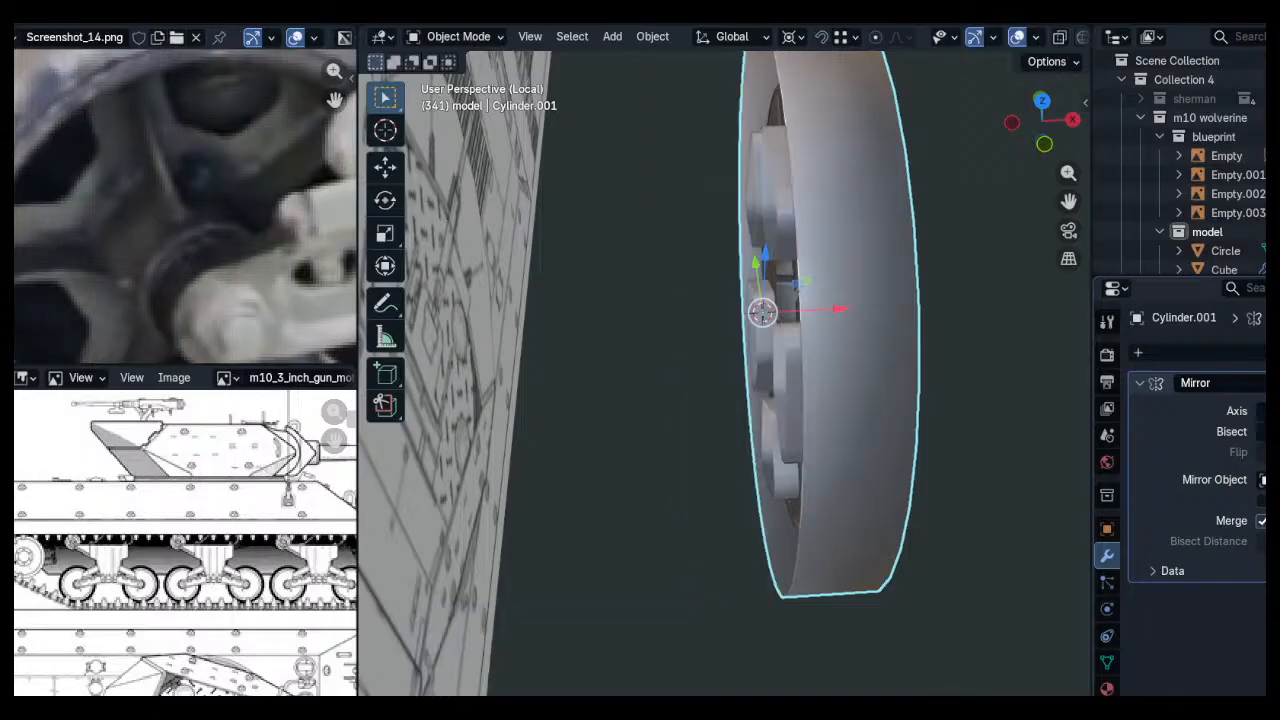
pyautogui.click(1261, 411)
# Select the wheel object again and merge all of its vertices by distance in Edit Mode
pyautogui.moveTo(1072, 345); pyautogui.dragTo(895, 320, button='middle')
pyautogui.scroll(5, 799, 315)
pyautogui.press('Tab')
pyautogui.press('Tab')
pyautogui.click(883, 279)
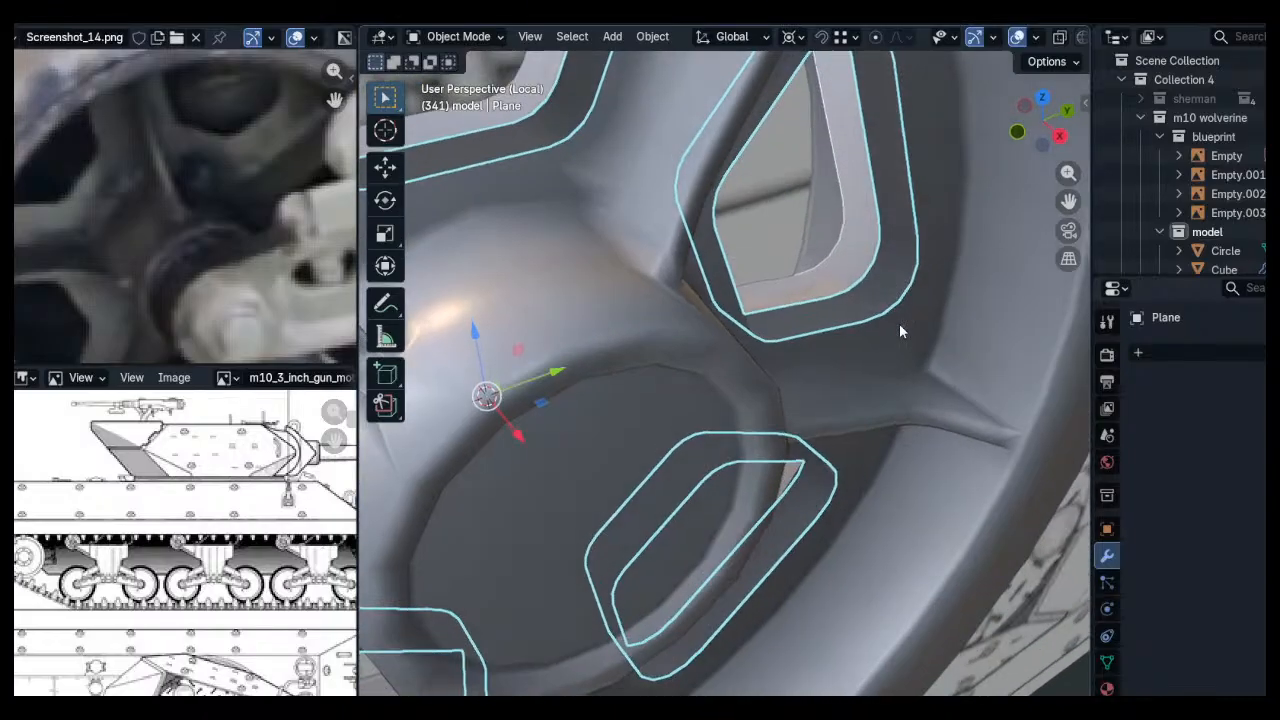
pyautogui.click(897, 319)
pyautogui.press('Tab')
pyautogui.press('q')
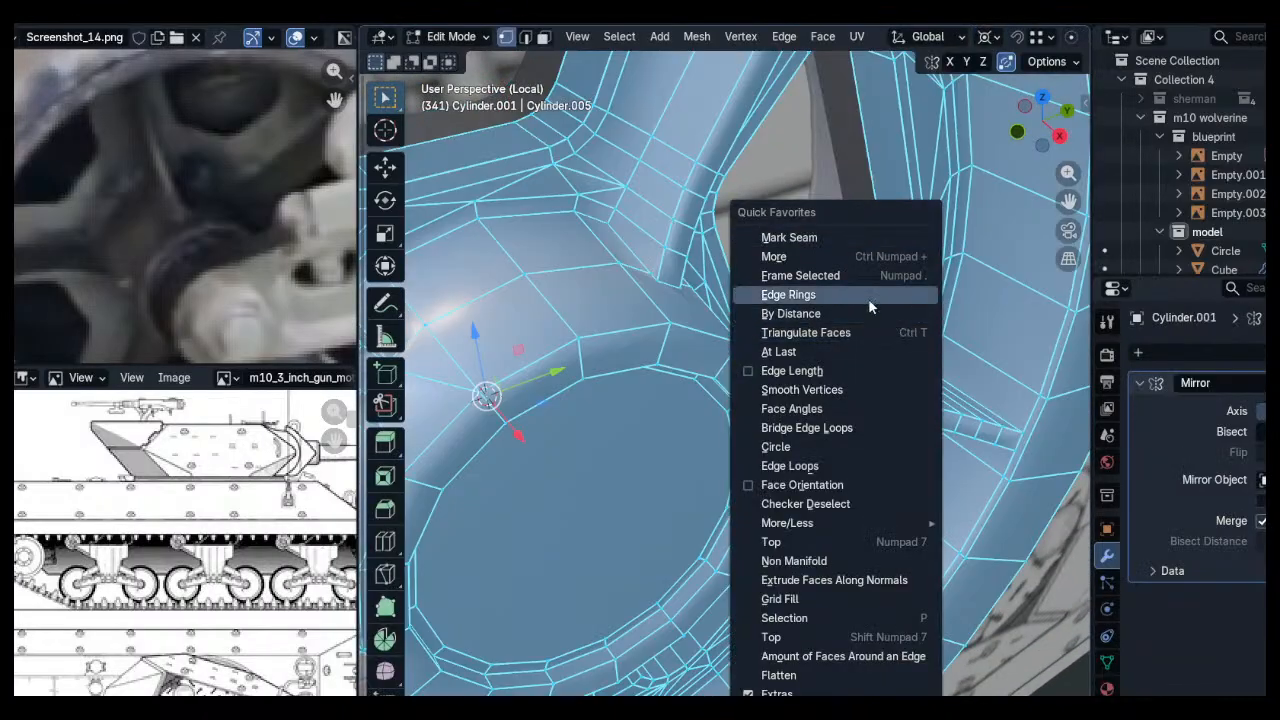
pyautogui.click(882, 314)
pyautogui.keyDown('shift'); pyautogui.moveTo(891, 271); pyautogui.dragTo(767, 262, button='middle'); pyautogui.keyUp('shift')
pyautogui.hotkey('alt', 'a')
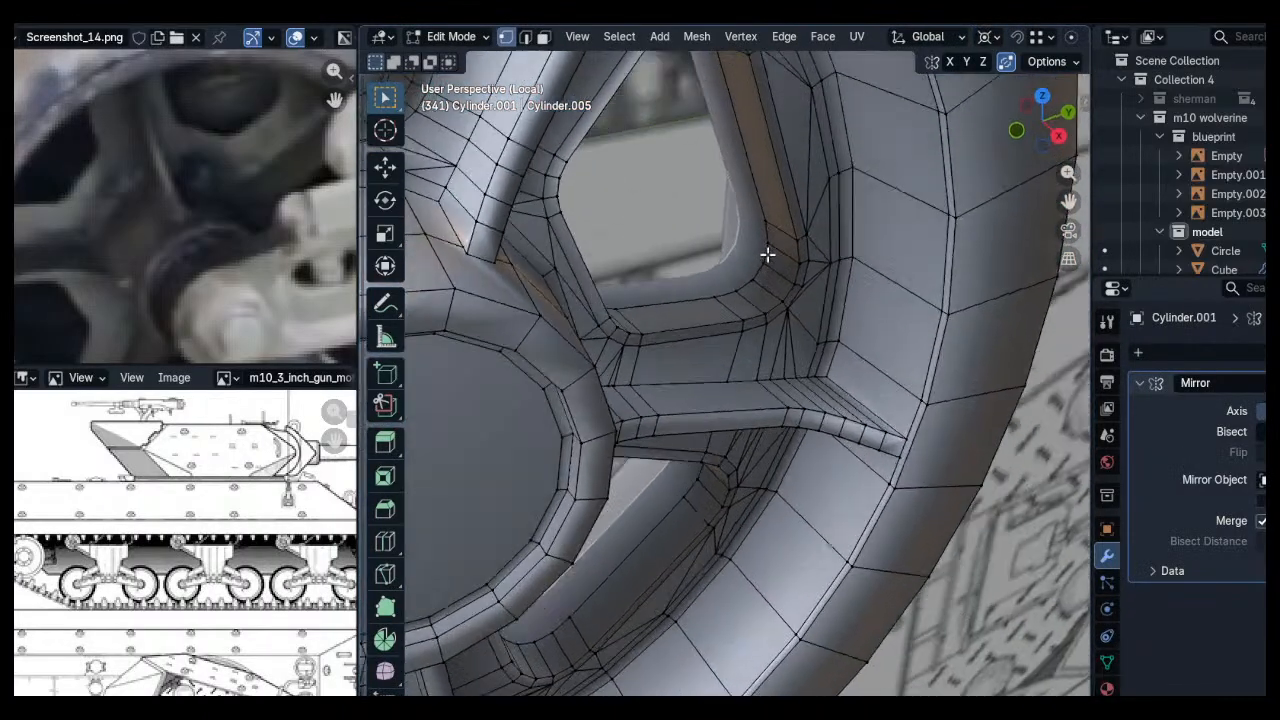
# Shade the wheel smooth and recalculate the normals of all its faces to point outward
pyautogui.scroll(3, 790, 263)
pyautogui.press('Tab')
pyautogui.rightClick(801, 274)
pyautogui.click(794, 196)
pyautogui.press('Tab')
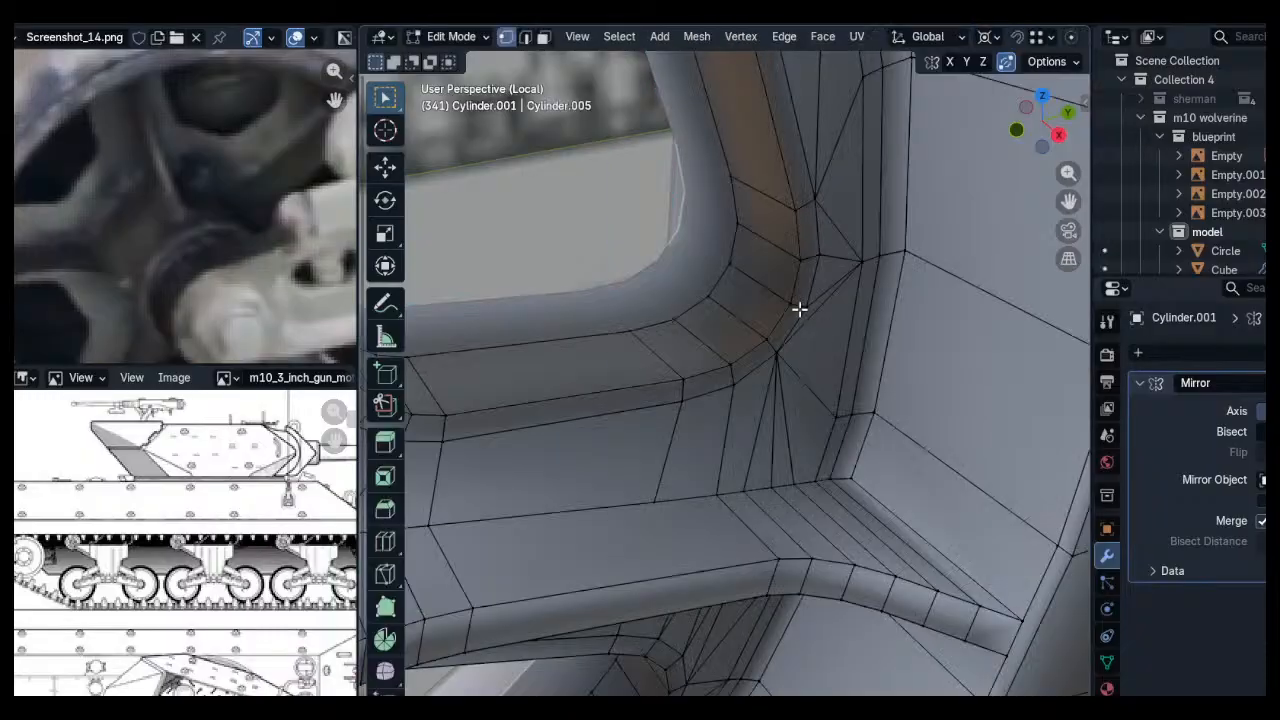
pyautogui.press('a')
pyautogui.hotkey('shift', 'n')
pyautogui.press('Tab')
pyautogui.scroll(-4, 800, 309)
pyautogui.hotkey('alt', 'a')
# Connect the vertex beside the rib's outer end to the neighbouring vertex on the rim's inner lip with a new edge
pyautogui.moveTo(797, 326); pyautogui.dragTo(818, 310, button='middle')
pyautogui.scroll(-4, 816, 259)
pyautogui.moveTo(816, 300); pyautogui.dragTo(825, 254, button='middle')
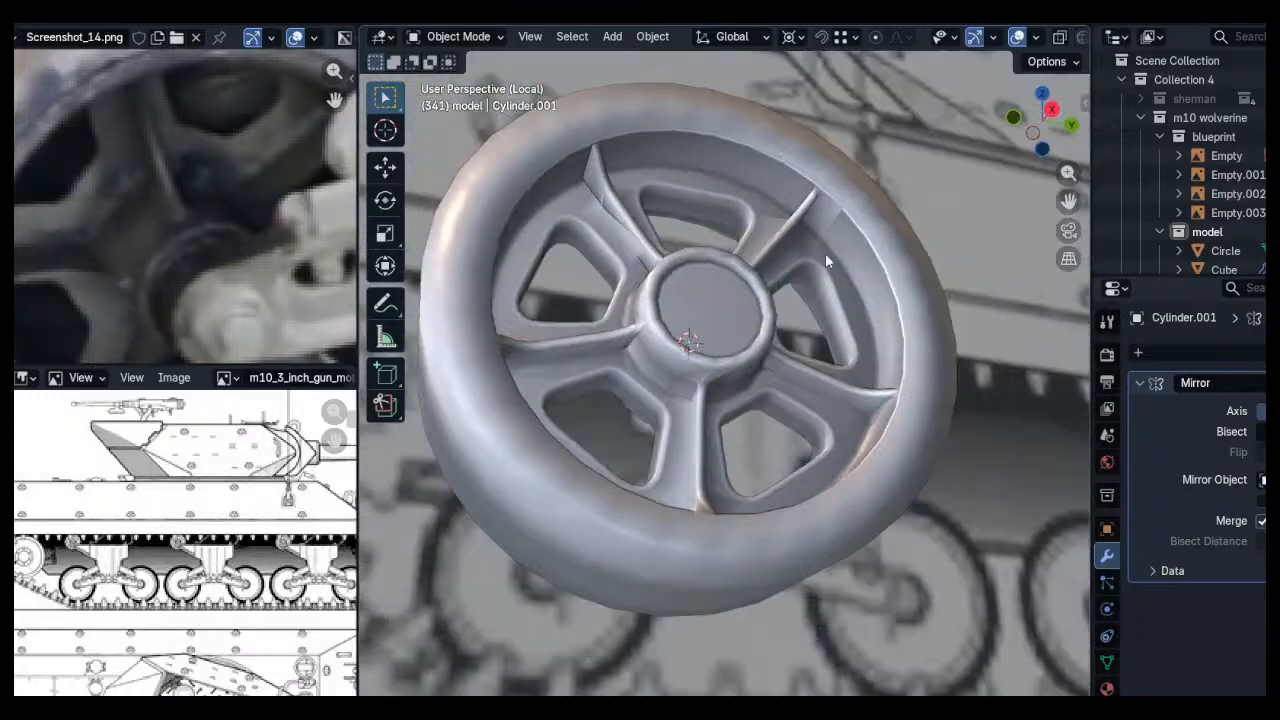
pyautogui.scroll(5, 834, 220)
pyautogui.press('Tab')
pyautogui.click(857, 178)
pyautogui.scroll(4, 857, 178)
pyautogui.moveTo(857, 178); pyautogui.dragTo(790, 200, button='middle')
pyautogui.keyDown('shift'); pyautogui.click(722, 148); pyautogui.keyUp('shift')
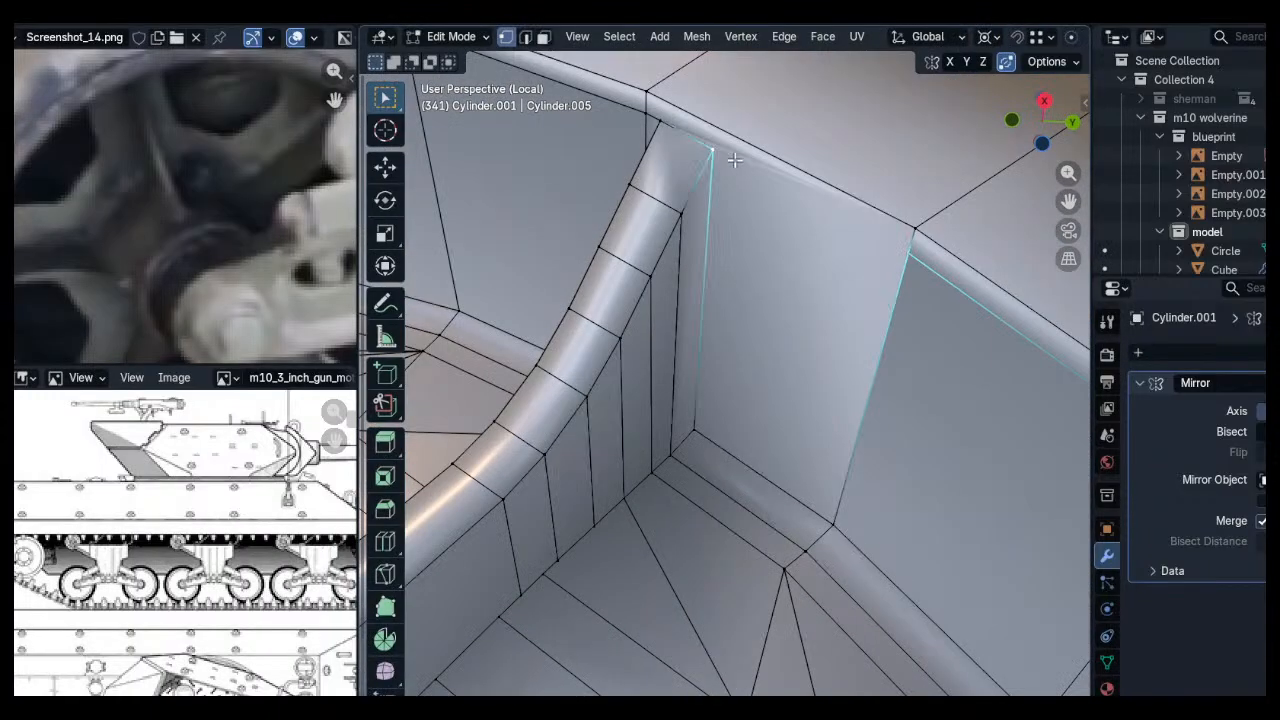
pyautogui.press('j')
pyautogui.hotkey('alt', 'a')
# Maximise the viewport and, with see-through display on, adjust the vertex at the next rib's rim end near the small gap
pyautogui.scroll(-4, 694, 220)
pyautogui.keyDown('shift'); pyautogui.moveTo(694, 220); pyautogui.dragTo(926, 314, button='middle'); pyautogui.keyUp('shift')
pyautogui.moveTo(826, 275); pyautogui.dragTo(797, 263, button='middle')
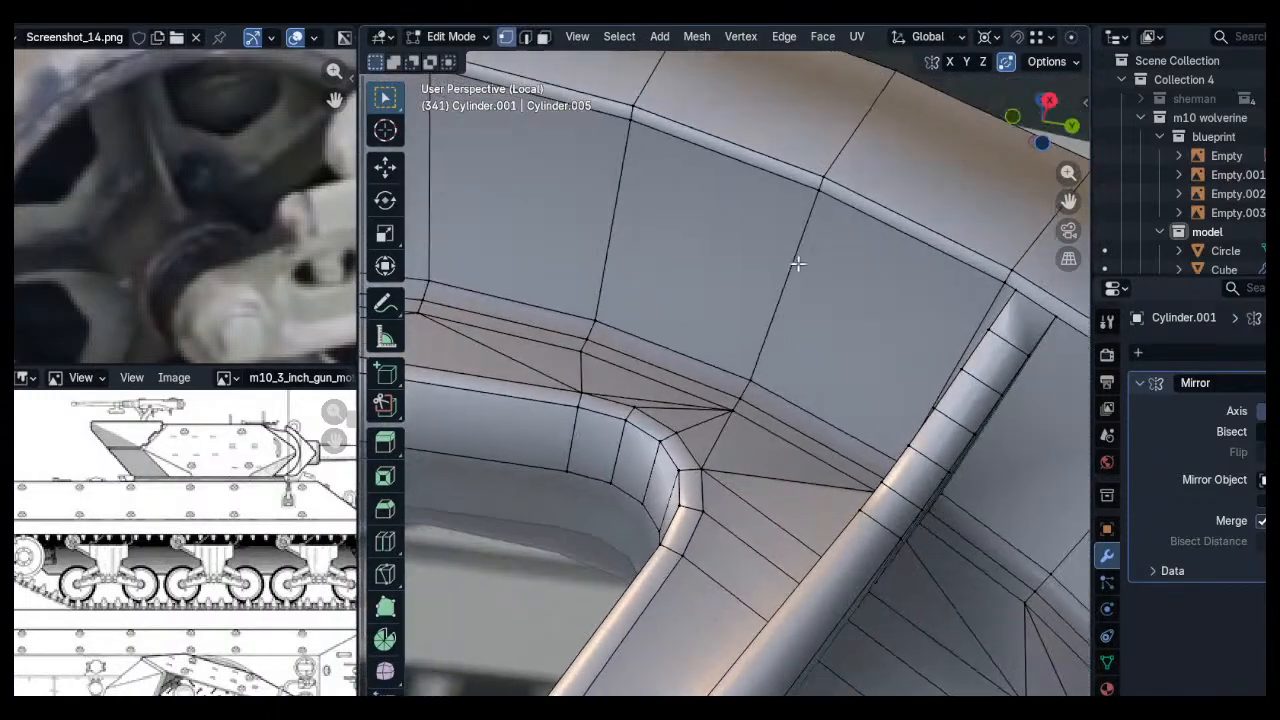
pyautogui.scroll(-2, 797, 263)
pyautogui.keyDown('shift'); pyautogui.moveTo(620, 260); pyautogui.dragTo(752, 312, button='middle'); pyautogui.keyUp('shift')
pyautogui.hotkey('ctrl', 'space')
pyautogui.scroll(4, 726, 329)
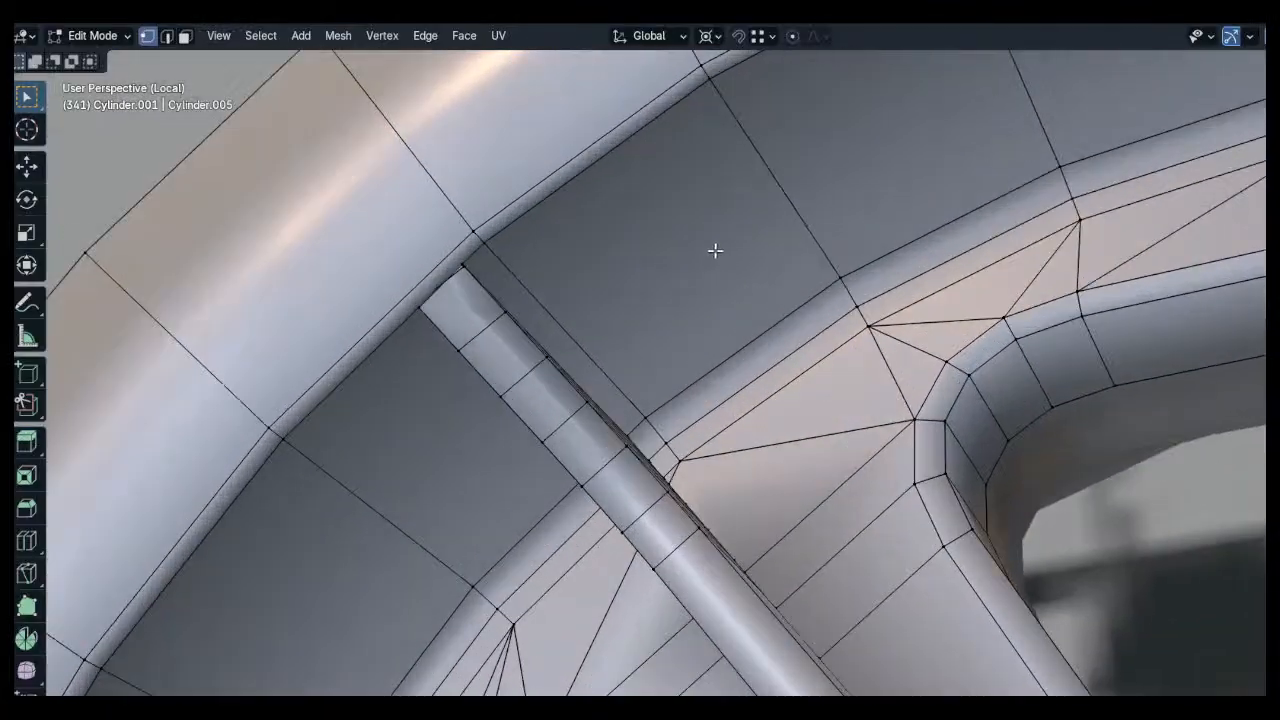
pyautogui.moveTo(750, 192); pyautogui.dragTo(534, 194, button='middle')
pyautogui.scroll(5, 560, 223)
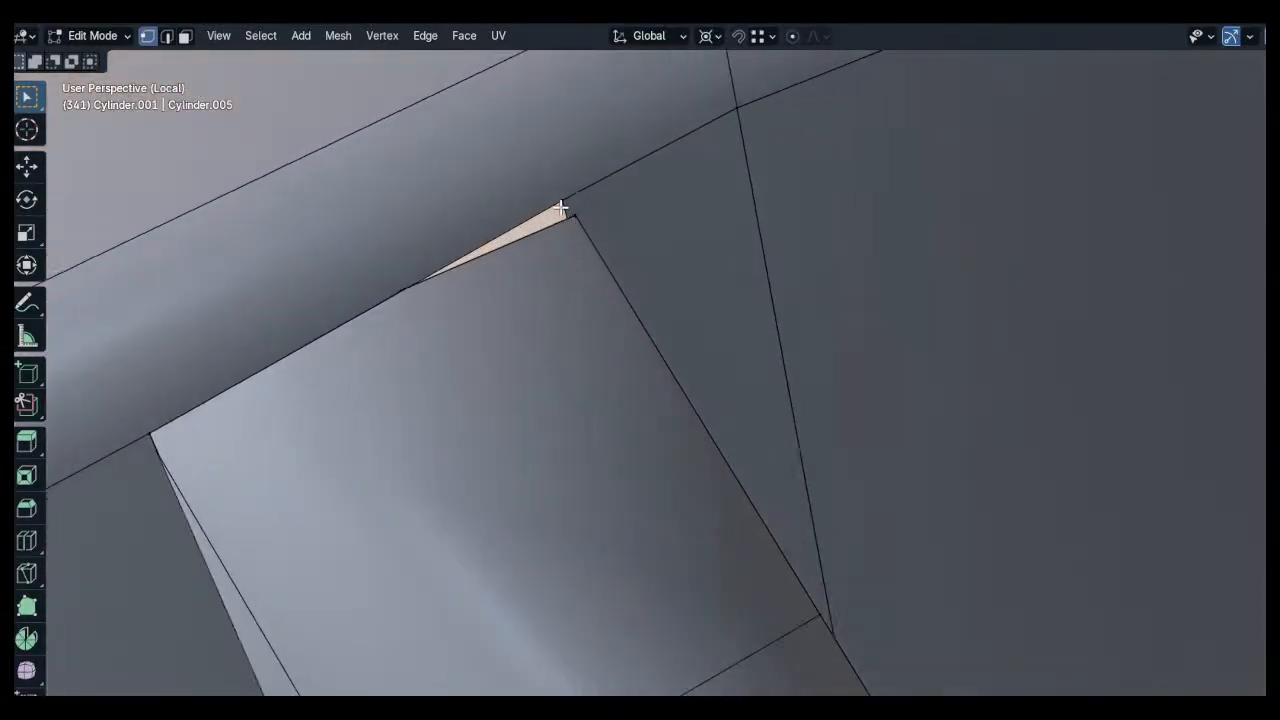
pyautogui.click(564, 204)
pyautogui.hotkey('alt', 'z')
pyautogui.scroll(-3, 423, 323)
pyautogui.keyDown('shift'); pyautogui.moveTo(154, 411); pyautogui.dragTo(513, 371, button='middle'); pyautogui.keyUp('shift')
pyautogui.click(422, 326)
pyautogui.press('g')
pyautogui.click(421, 331)
# Reposition two vertices of the rib's base edge just below the rim to align them with the rib
pyautogui.scroll(-2, 513, 371)
pyautogui.keyDown('shift'); pyautogui.moveTo(520, 450); pyautogui.dragTo(702, 229, button='middle'); pyautogui.keyUp('shift')
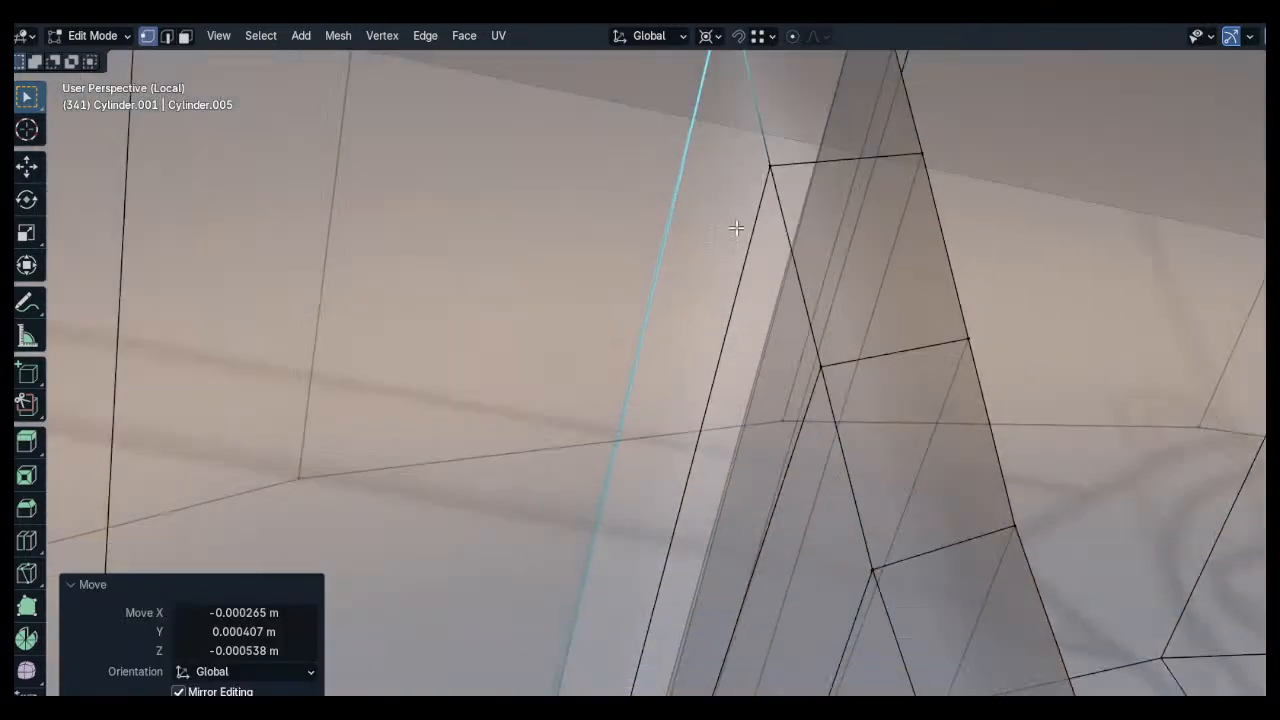
pyautogui.scroll(-2, 690, 300)
pyautogui.keyDown('shift'); pyautogui.moveTo(640, 480); pyautogui.dragTo(684, 334, button='middle'); pyautogui.keyUp('shift')
pyautogui.scroll(5, 655, 460)
pyautogui.click(611, 505)
pyautogui.press('g')
pyautogui.click(624, 515)
pyautogui.click(824, 454)
pyautogui.press('g')
pyautogui.click(831, 458)
# Move three more vertices along the rib's base line, working from the rim towards the hub
pyautogui.moveTo(831, 458); pyautogui.dragTo(809, 437, button='middle')
pyautogui.keyDown('shift'); pyautogui.moveTo(735, 535); pyautogui.dragTo(680, 455, button='middle'); pyautogui.keyUp('shift')
pyautogui.click(606, 498)
pyautogui.press('g')
pyautogui.click(622, 508)
pyautogui.click(655, 560)
pyautogui.press('g')
pyautogui.click(620, 520)
pyautogui.click(712, 626)
pyautogui.press('g')
pyautogui.click(726, 641)
# Shift the next two base vertices of the rib into line on the outer part of the spoke
pyautogui.keyDown('shift'); pyautogui.moveTo(726, 641); pyautogui.dragTo(685, 480, button='middle'); pyautogui.keyUp('shift')
pyautogui.click(746, 566)
pyautogui.press('g')
pyautogui.click(722, 564)
pyautogui.keyDown('shift'); pyautogui.moveTo(722, 564); pyautogui.dragTo(592, 325, button='middle'); pyautogui.keyUp('shift')
pyautogui.moveTo(592, 325); pyautogui.dragTo(647, 438, button='middle')
pyautogui.click(647, 438)
pyautogui.press('g')
pyautogui.click(636, 437)
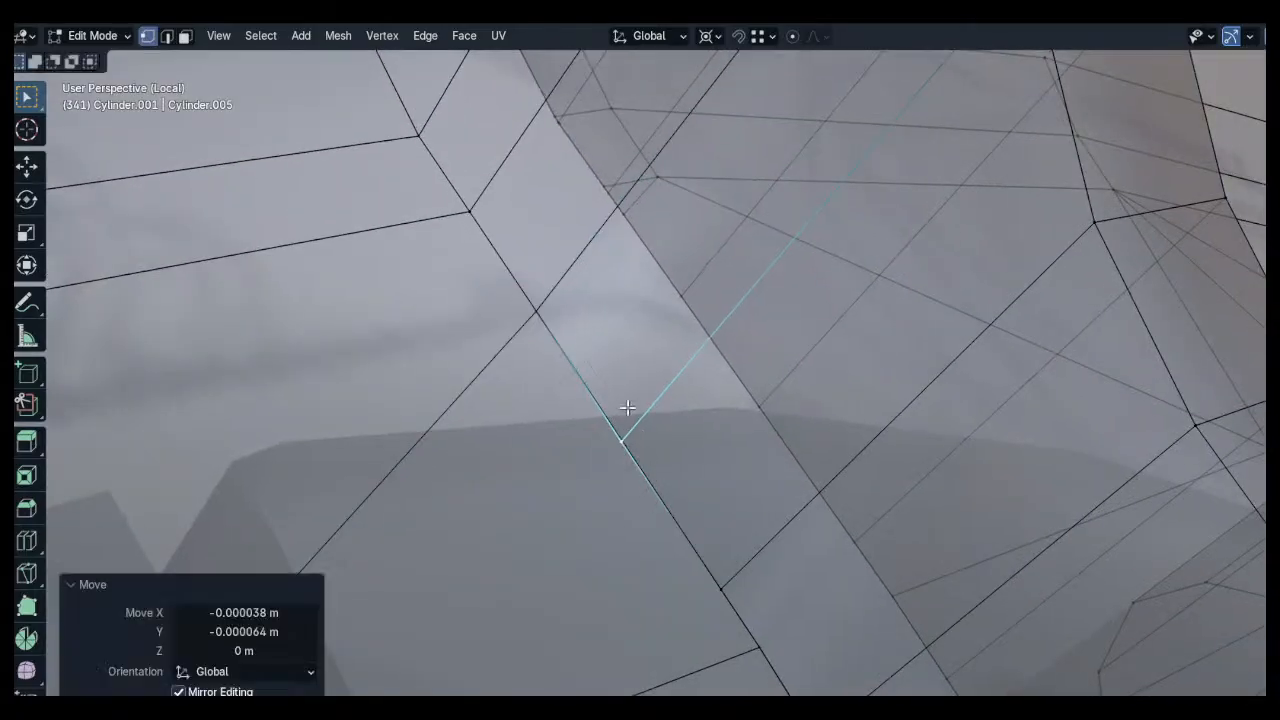
# Align the following base vertices beside the spoke opening's outer corner, sliding the last one up along the rib
pyautogui.click(547, 323)
pyautogui.click(725, 573)
pyautogui.keyDown('shift'); pyautogui.moveTo(725, 573); pyautogui.dragTo(648, 420, button='middle'); pyautogui.keyUp('shift')
pyautogui.click(677, 491)
pyautogui.press('g')
pyautogui.click(660, 468)
pyautogui.press('g')
pyautogui.click(648, 452)
pyautogui.keyDown('shift'); pyautogui.moveTo(758, 598); pyautogui.dragTo(650, 432, button='middle'); pyautogui.keyUp('shift')
pyautogui.click(650, 432)
pyautogui.press('g')
pyautogui.click(594, 322)
# Check the rib in solid display and move its next base vertex up the spoke onto the previously moved one
pyautogui.keyDown('shift'); pyautogui.moveTo(777, 551); pyautogui.dragTo(704, 423, button='middle'); pyautogui.keyUp('shift')
pyautogui.scroll(-6, 704, 423)
pyautogui.hotkey('alt', 'z')
pyautogui.moveTo(783, 429); pyautogui.dragTo(511, 268, button='middle')
pyautogui.scroll(2, 511, 268)
pyautogui.keyDown('shift'); pyautogui.moveTo(466, 131); pyautogui.dragTo(553, 360, button='middle'); pyautogui.keyUp('shift')
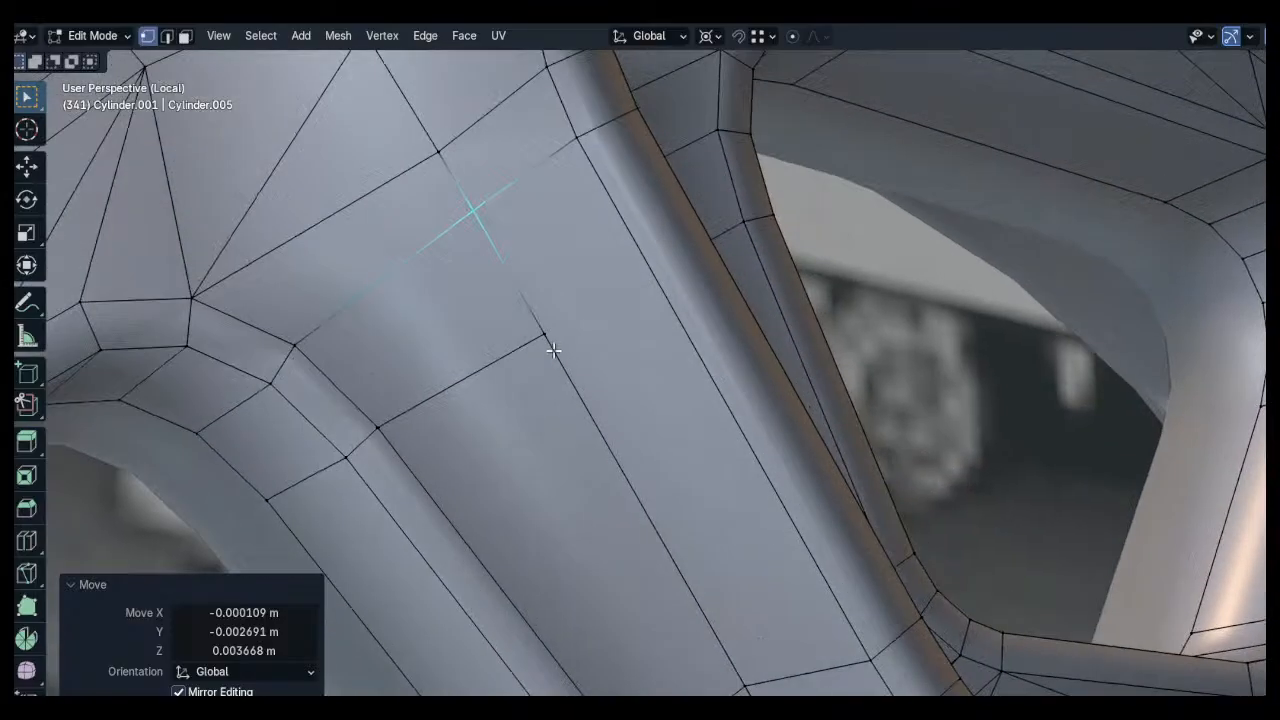
pyautogui.click(551, 348)
pyautogui.press('g')
pyautogui.click(474, 215)
# Restore see-through display and nudge the rib's base vertex near the inner end of the spoke into line
pyautogui.keyDown('shift'); pyautogui.moveTo(700, 547); pyautogui.dragTo(640, 466, button='middle'); pyautogui.keyUp('shift')
pyautogui.hotkey('alt', 'z')
pyautogui.click(631, 483)
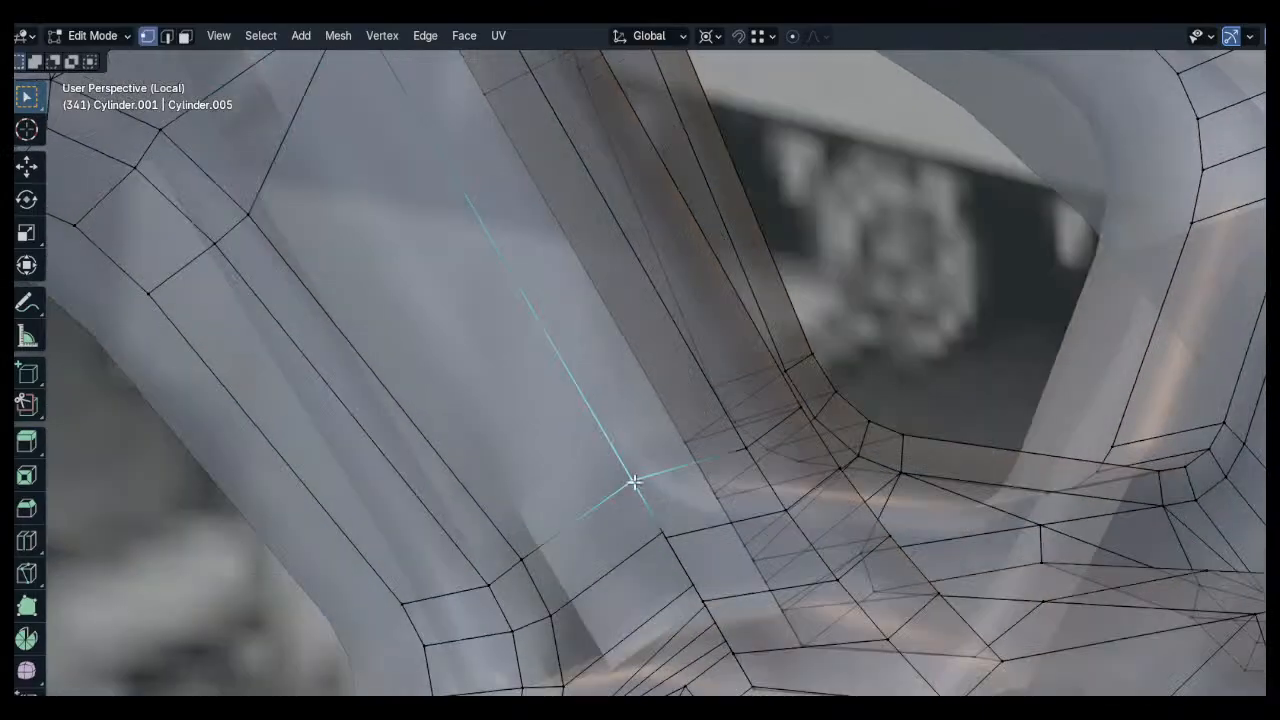
pyautogui.keyDown('shift'); pyautogui.moveTo(665, 530); pyautogui.dragTo(634, 486, button='middle'); pyautogui.keyUp('shift')
pyautogui.click(634, 486)
pyautogui.scroll(4, 634, 486)
pyautogui.press('g')
pyautogui.click(603, 481)
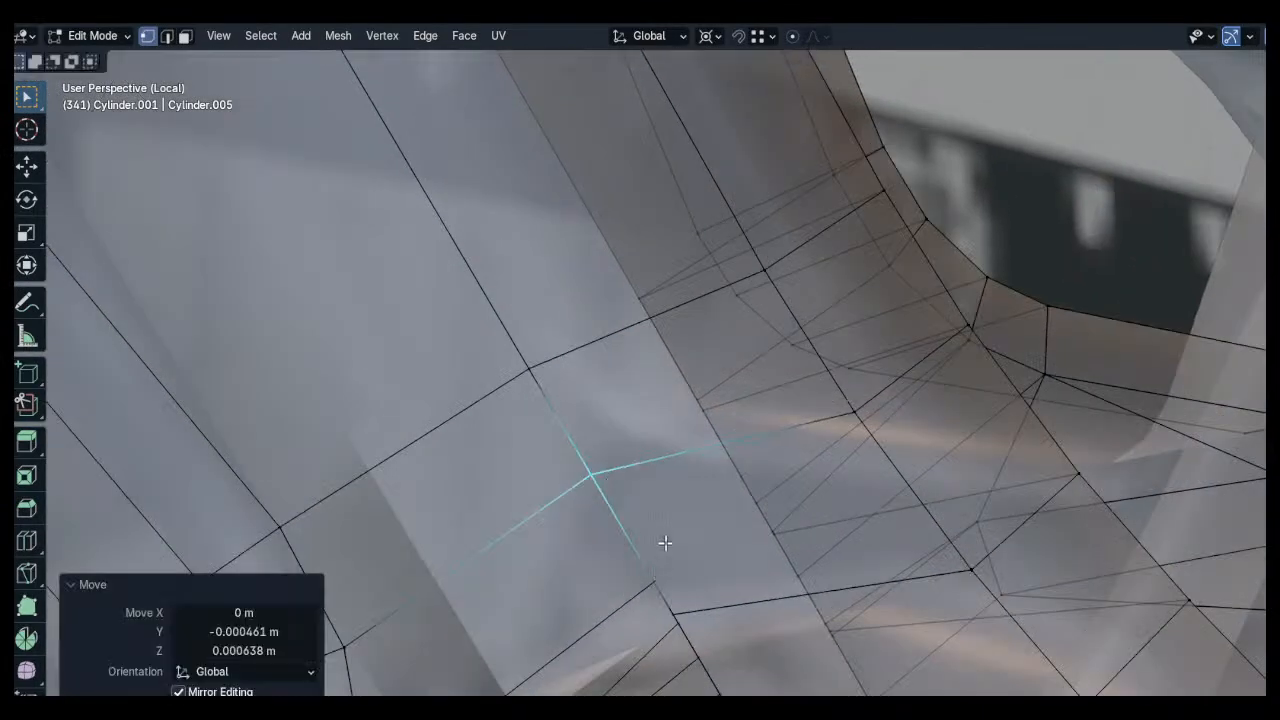
# Adjust two close base vertices near the hub, bringing the second one onto the first
pyautogui.moveTo(663, 534); pyautogui.dragTo(628, 526, button='middle')
pyautogui.keyDown('shift'); pyautogui.moveTo(628, 526); pyautogui.dragTo(556, 393, button='middle'); pyautogui.keyUp('shift')
pyautogui.scroll(2, 620, 488)
pyautogui.click(629, 522)
pyautogui.press('g')
pyautogui.click(618, 507)
pyautogui.click(590, 460)
pyautogui.press('g')
pyautogui.click(620, 503)
# Tidy the rib's base vertices at the hub end, moving one onto its neighbour and another further up the spoke
pyautogui.keyDown('shift'); pyautogui.moveTo(688, 606); pyautogui.dragTo(637, 491, button='middle'); pyautogui.keyUp('shift')
pyautogui.click(683, 560)
pyautogui.press('g')
pyautogui.click(689, 569)
pyautogui.click(661, 527)
pyautogui.press('g')
pyautogui.click(689, 569)
pyautogui.click(618, 465)
pyautogui.press('g')
pyautogui.click(570, 390)
# Nudge the last base vertex where the rib meets the hub, and return to solid display to adjust the junction
pyautogui.moveTo(652, 465); pyautogui.dragTo(592, 322, button='middle')
pyautogui.click(638, 500)
pyautogui.press('g')
pyautogui.click(646, 511)
pyautogui.moveTo(800, 445); pyautogui.dragTo(950, 580, button='middle')
pyautogui.keyDown('shift'); pyautogui.moveTo(950, 580); pyautogui.dragTo(783, 511, button='middle'); pyautogui.keyUp('shift')
pyautogui.keyDown('shift'); pyautogui.moveTo(890, 538); pyautogui.dragTo(725, 463, button='middle'); pyautogui.keyUp('shift')
pyautogui.hotkey('alt', 'z')
pyautogui.click(724, 462)
pyautogui.press('g')
pyautogui.scroll(-8, 832, 403)
# Try a single loop cut along the spoke beside the rib, and inspect the wheel in Object Mode
pyautogui.hotkey('ctrl', 'r')
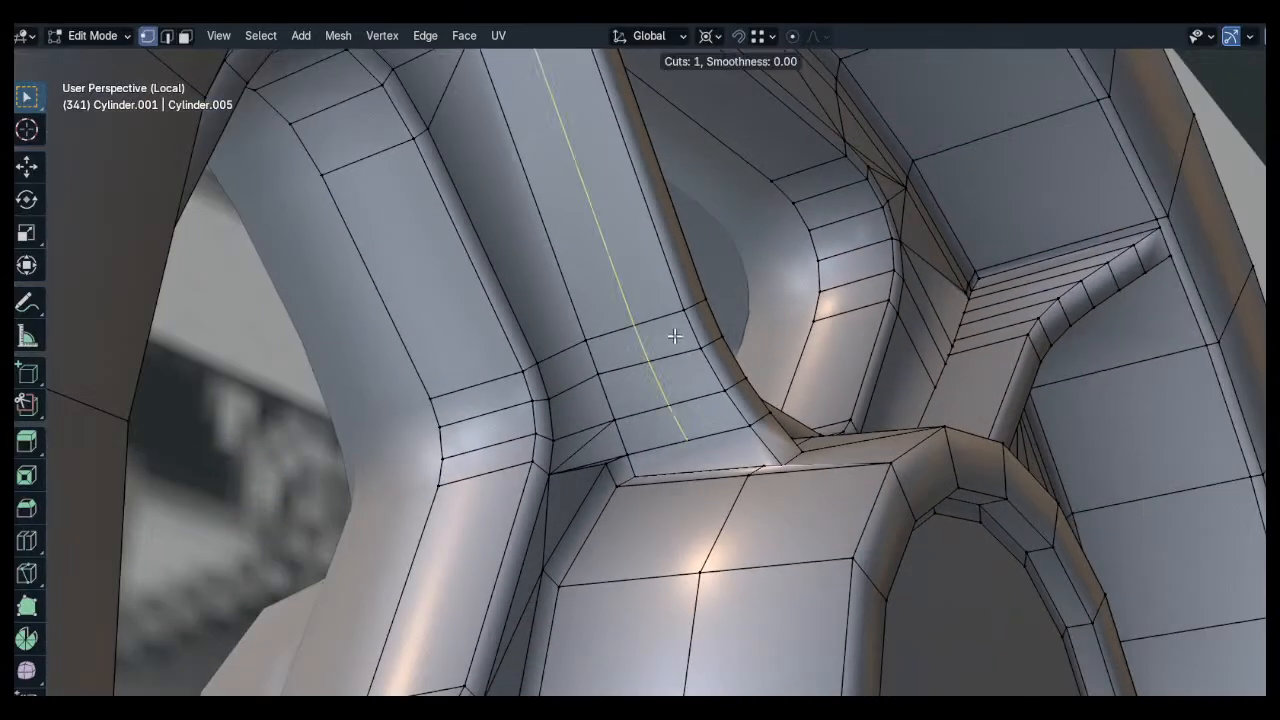
pyautogui.moveTo(664, 330); pyautogui.dragTo(597, 309, button='middle')
pyautogui.press('Escape')
pyautogui.press('Tab')
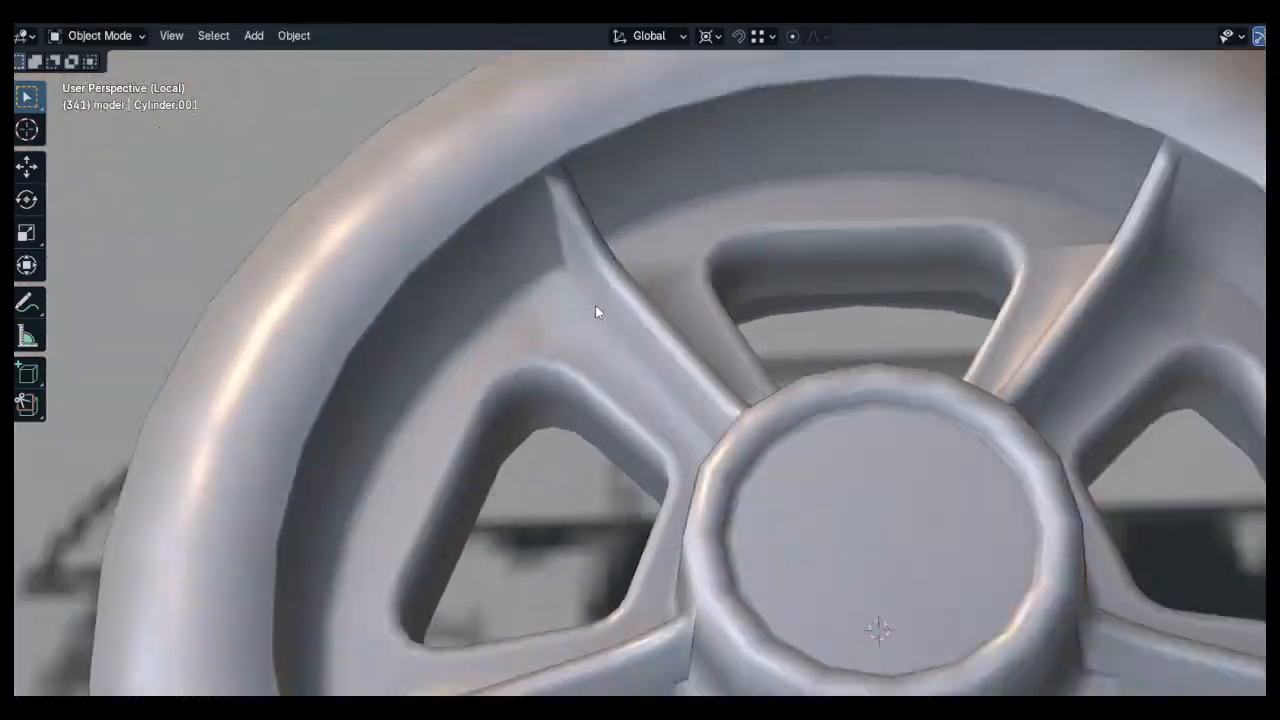
# Set the wheel's subdivision to level 1 and inspect the spokes in Object Mode
pyautogui.scroll(-5, 610, 325)
pyautogui.hotkey('ctrl', '1')
pyautogui.click(657, 375)
pyautogui.hotkey('ctrl', '1')
pyautogui.moveTo(697, 388); pyautogui.dragTo(720, 514, button='middle')
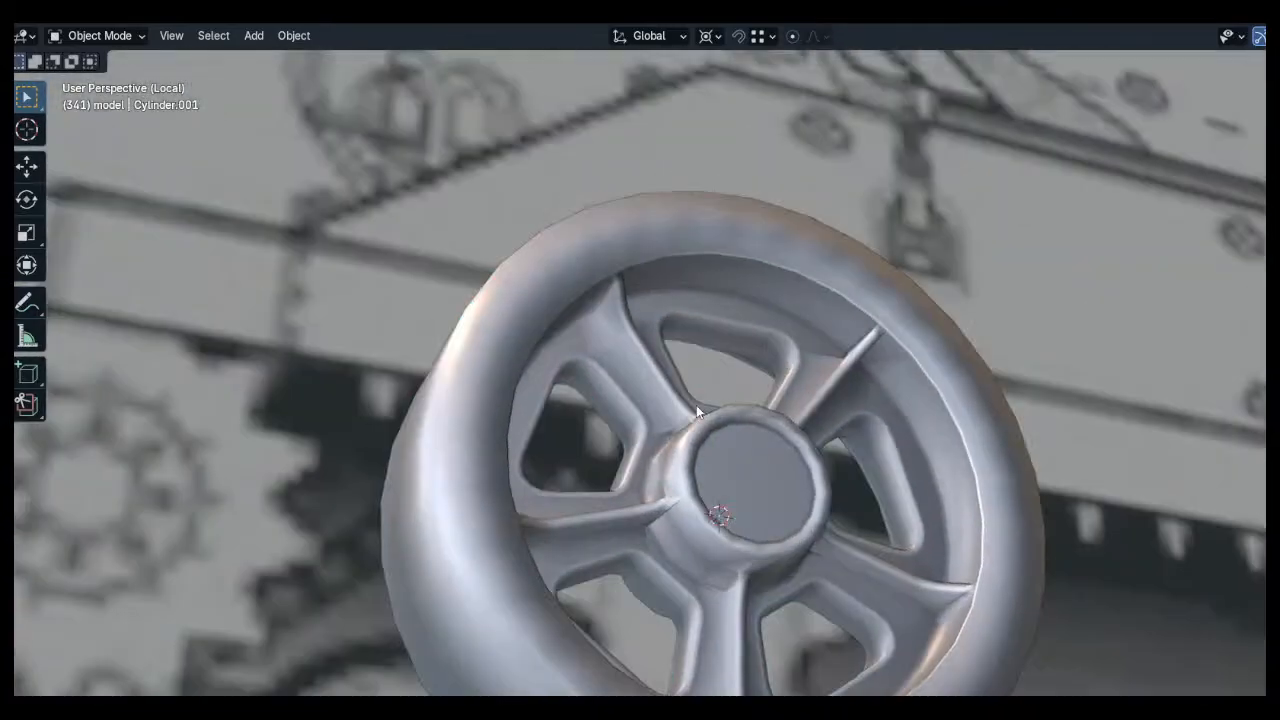
# Knife-cut a new edge line along the spoke beside the rib, from the fan vertex near the rim to the hub end
pyautogui.press('Tab')
pyautogui.scroll(6, 700, 420)
pyautogui.moveTo(698, 411); pyautogui.dragTo(677, 443, button='middle')
pyautogui.scroll(8, 677, 443)
pyautogui.click(697, 443)
pyautogui.scroll(-6, 643, 363)
pyautogui.moveTo(643, 363); pyautogui.dragTo(578, 351, button='middle')
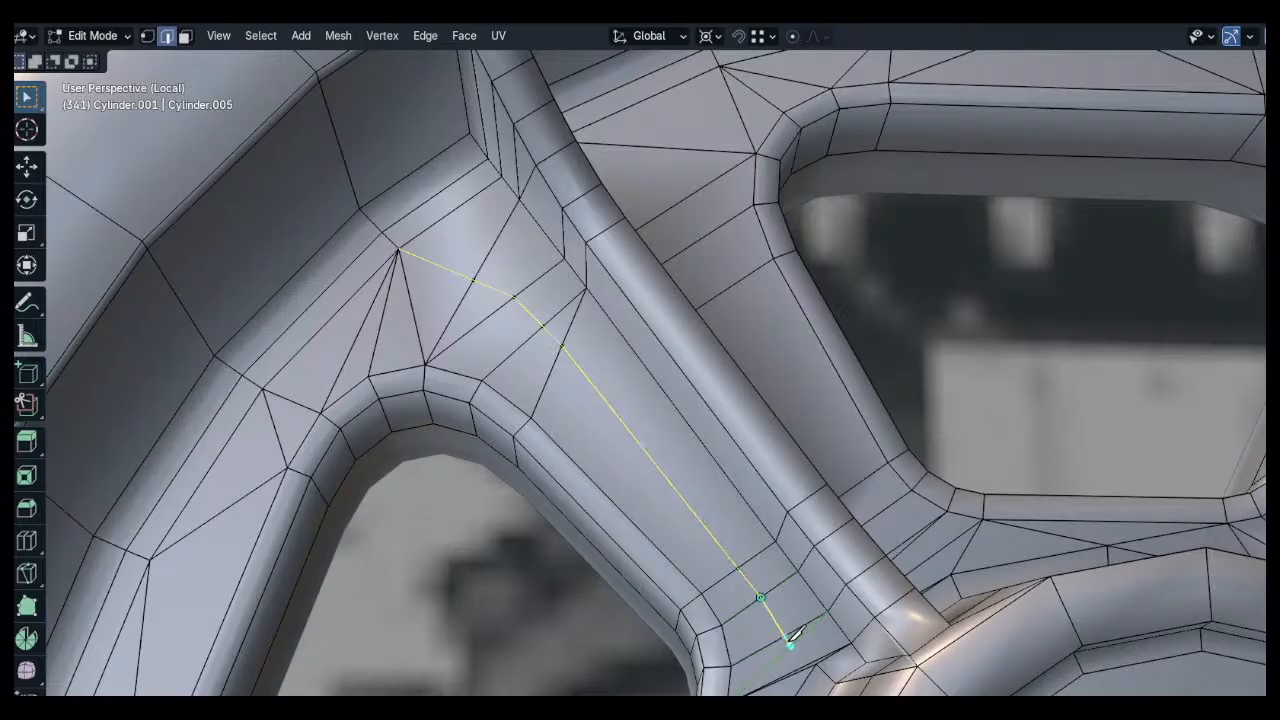
pyautogui.click(757, 571)
# Connect two vertices at the hub end of the new cut and slide the adjoining vertex along its edge
pyautogui.moveTo(757, 571); pyautogui.dragTo(711, 520, button='middle')
pyautogui.scroll(1, 708, 521)
pyautogui.press('1')
pyautogui.click(703, 523)
pyautogui.scroll(5, 703, 523)
pyautogui.keyDown('shift'); pyautogui.click(750, 560); pyautogui.keyUp('shift')
pyautogui.press('j')
pyautogui.click(707, 531)
pyautogui.press('g')
pyautogui.press('g')
pyautogui.click(723, 548)
# Slide the cut's vertices further up the spoke along their edges to even out the line beside the rib
pyautogui.click(638, 464)
pyautogui.press('g')
pyautogui.press('g')
pyautogui.click(600, 398)
pyautogui.click(597, 379)
pyautogui.moveTo(597, 379); pyautogui.dragTo(714, 532, button='middle')
pyautogui.scroll(-6, 602, 379)
pyautogui.keyDown('shift'); pyautogui.moveTo(440, 214); pyautogui.dragTo(620, 446, button='middle'); pyautogui.keyUp('shift')
pyautogui.click(537, 335)
pyautogui.click(562, 356)
pyautogui.press('g')
pyautogui.press('g')
pyautogui.click(488, 262)
# Slide the cut's vertex at the rim end along its edge towards the rib
pyautogui.click(470, 258)
pyautogui.moveTo(430, 243)
pyautogui.keyDown('shift'); pyautogui.mouseDown(button='middle')
pyautogui.moveTo(449, 266)
pyautogui.moveTo(414, 235)
pyautogui.mouseUp(button='middle'); pyautogui.keyUp('shift')
pyautogui.click(451, 262)
pyautogui.press('g')
pyautogui.press('g')
pyautogui.click(486, 293)
pyautogui.click(457, 255)
pyautogui.scroll(-3, 414, 235)
pyautogui.click(377, 238)
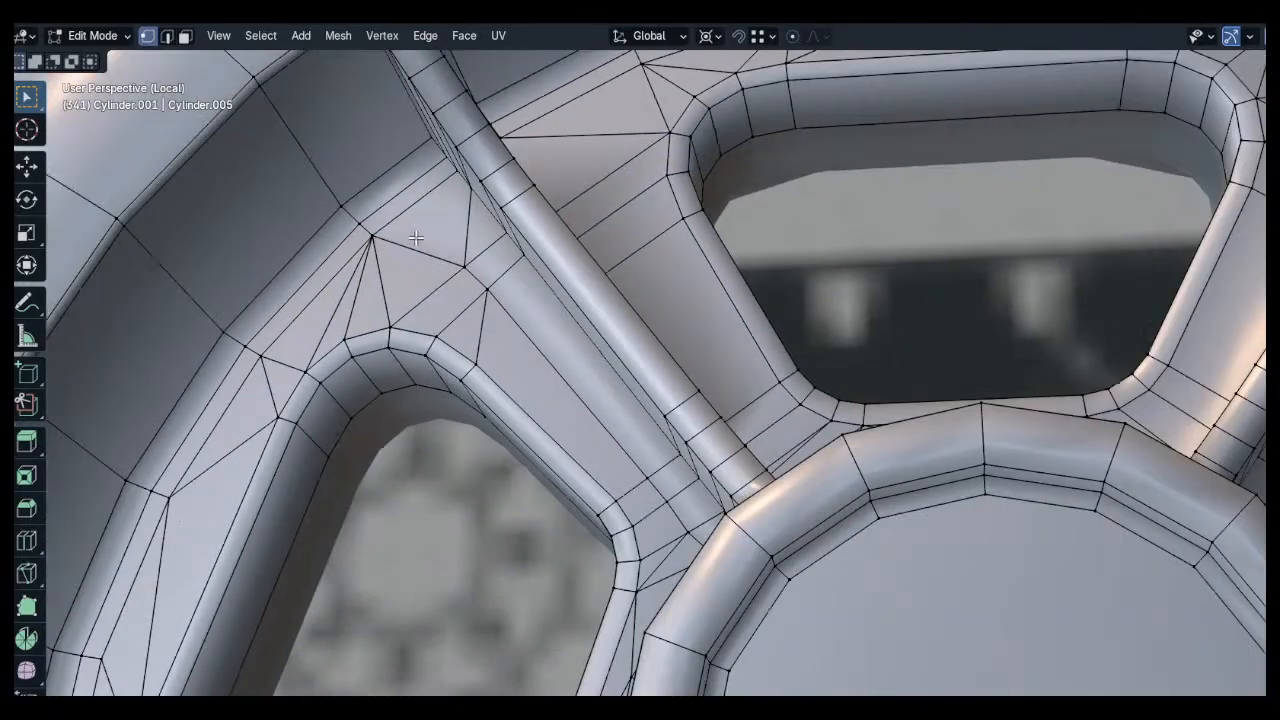
# Knife-cut a matching edge line on the rib's other side, from the hub junction up along the spoke
pyautogui.moveTo(510, 248); pyautogui.dragTo(671, 349, button='middle')
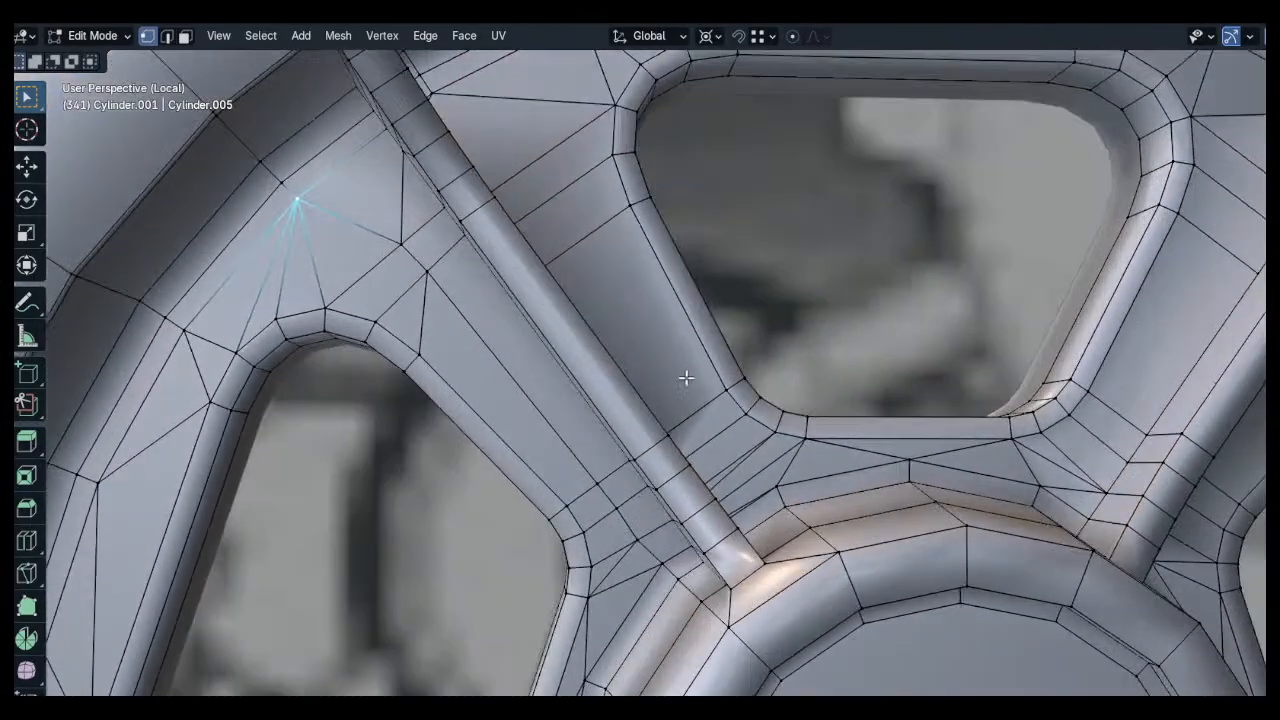
pyautogui.scroll(2, 673, 351)
pyautogui.click(752, 460)
pyautogui.click(806, 529)
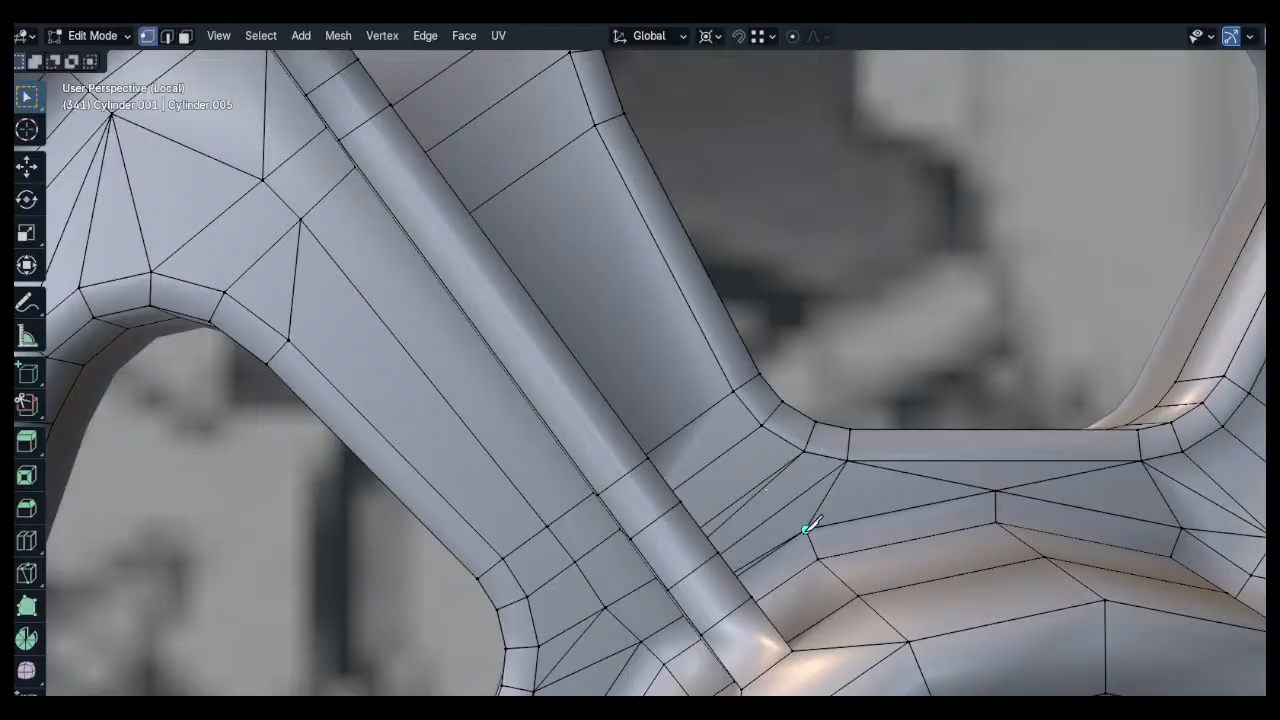
pyautogui.click(688, 424)
pyautogui.click(537, 165)
pyautogui.press('Return')
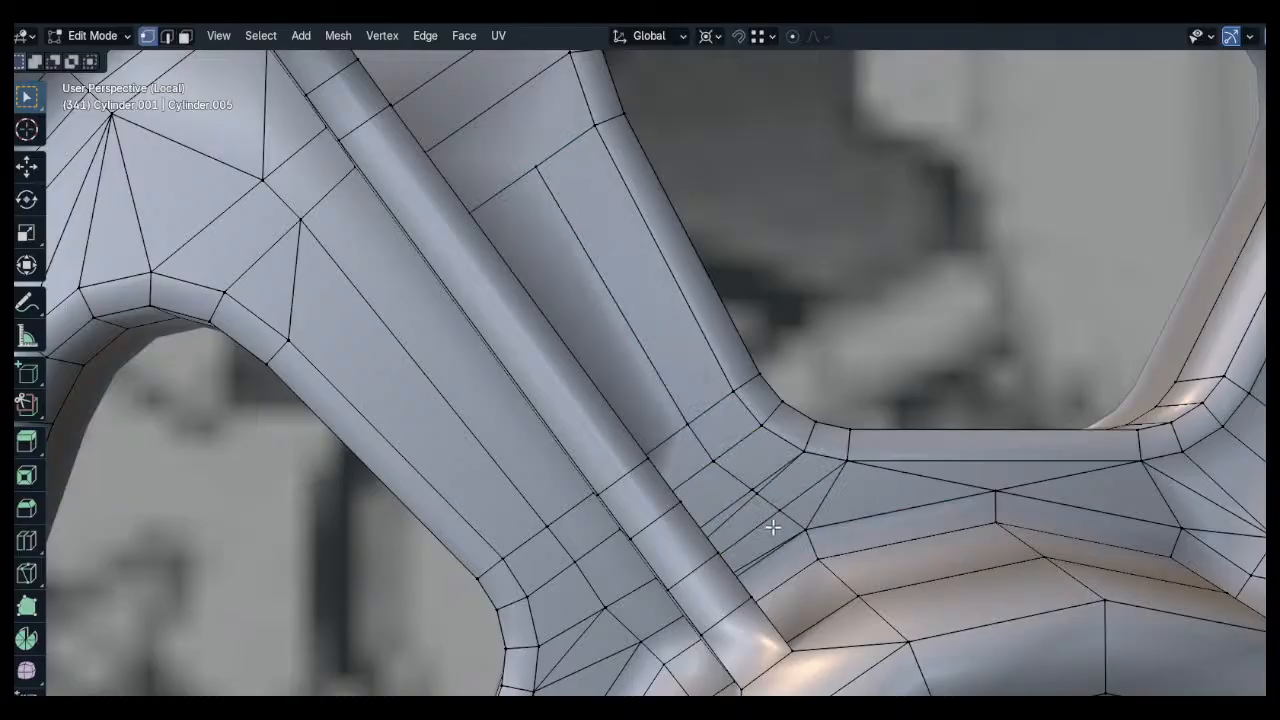
# Slide a vertex near the hub end of the second cut along its edge to even out the spacing
pyautogui.scroll(3, 760, 490)
pyautogui.click(757, 478)
pyautogui.click(749, 463)
pyautogui.press('g')
pyautogui.press('g')
pyautogui.click(724, 446)
pyautogui.click(838, 523)
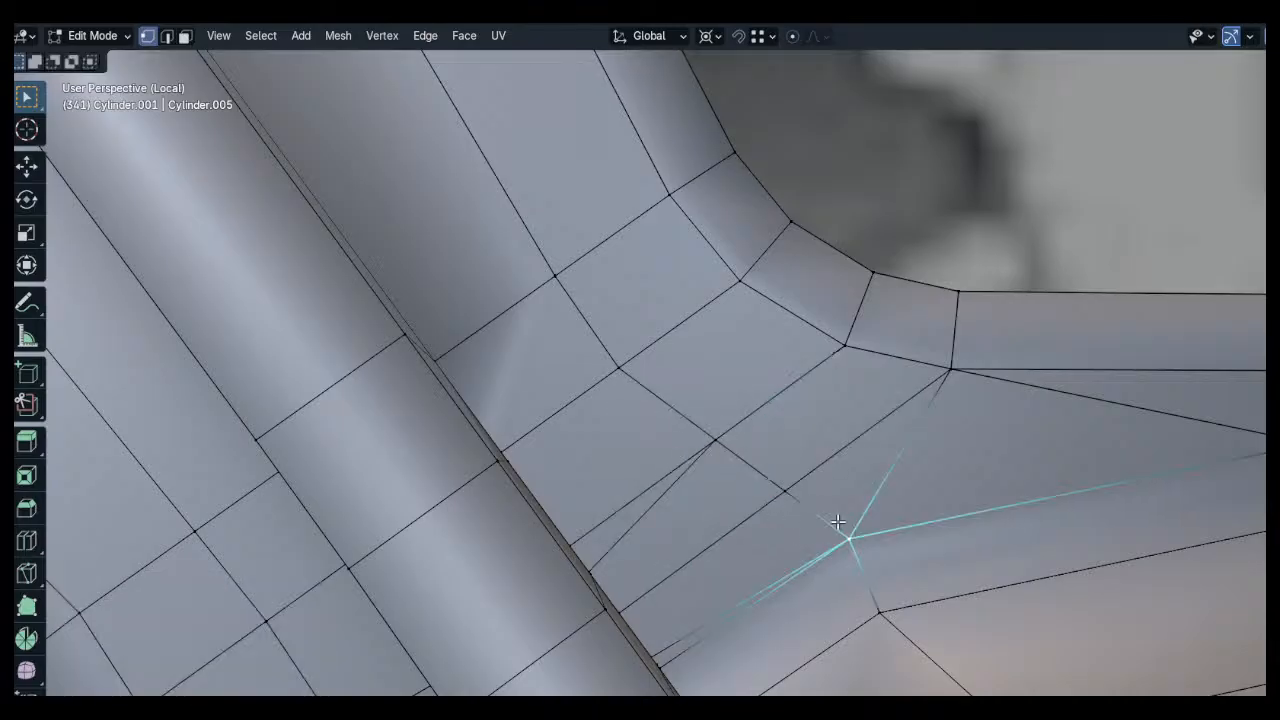
# Connect the upper end of the second cut to the spoke's corner vertex near the rim
pyautogui.keyDown('shift'); pyautogui.moveTo(670, 436); pyautogui.dragTo(702, 493, button='middle'); pyautogui.keyUp('shift')
pyautogui.scroll(-5, 702, 493)
pyautogui.keyDown('shift'); pyautogui.moveTo(600, 240); pyautogui.dragTo(708, 404, button='middle'); pyautogui.keyUp('shift')
pyautogui.click(648, 335)
pyautogui.moveTo(646, 309); pyautogui.dragTo(649, 383, button='middle')
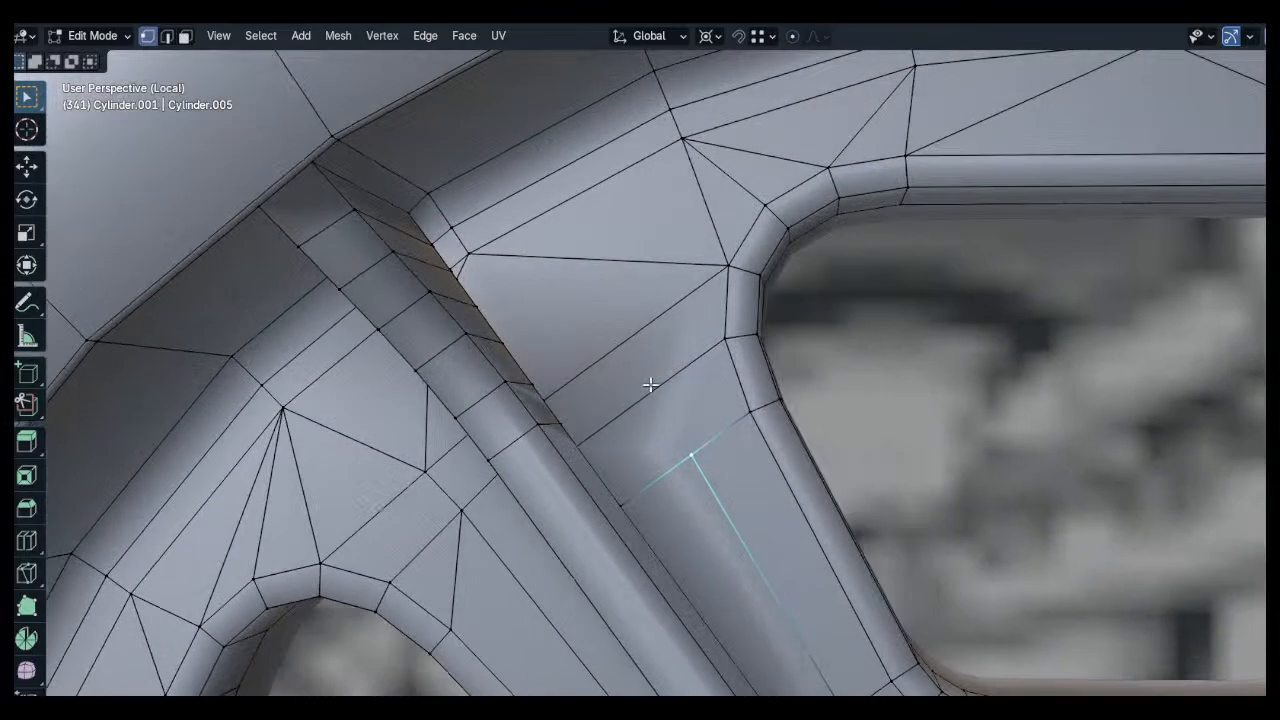
pyautogui.keyDown('shift'); pyautogui.click(497, 254); pyautogui.keyUp('shift')
pyautogui.moveTo(490, 251); pyautogui.dragTo(562, 263, button='middle')
pyautogui.press('j')
# Slide the vertex on the newly connected edge to straighten the line along the rib
pyautogui.click(615, 380)
pyautogui.press('g')
pyautogui.press('g')
pyautogui.click(614, 414)
pyautogui.moveTo(614, 414); pyautogui.dragTo(563, 432, button='middle')
pyautogui.scroll(2, 563, 432)
pyautogui.press('g')
pyautogui.click(610, 454)
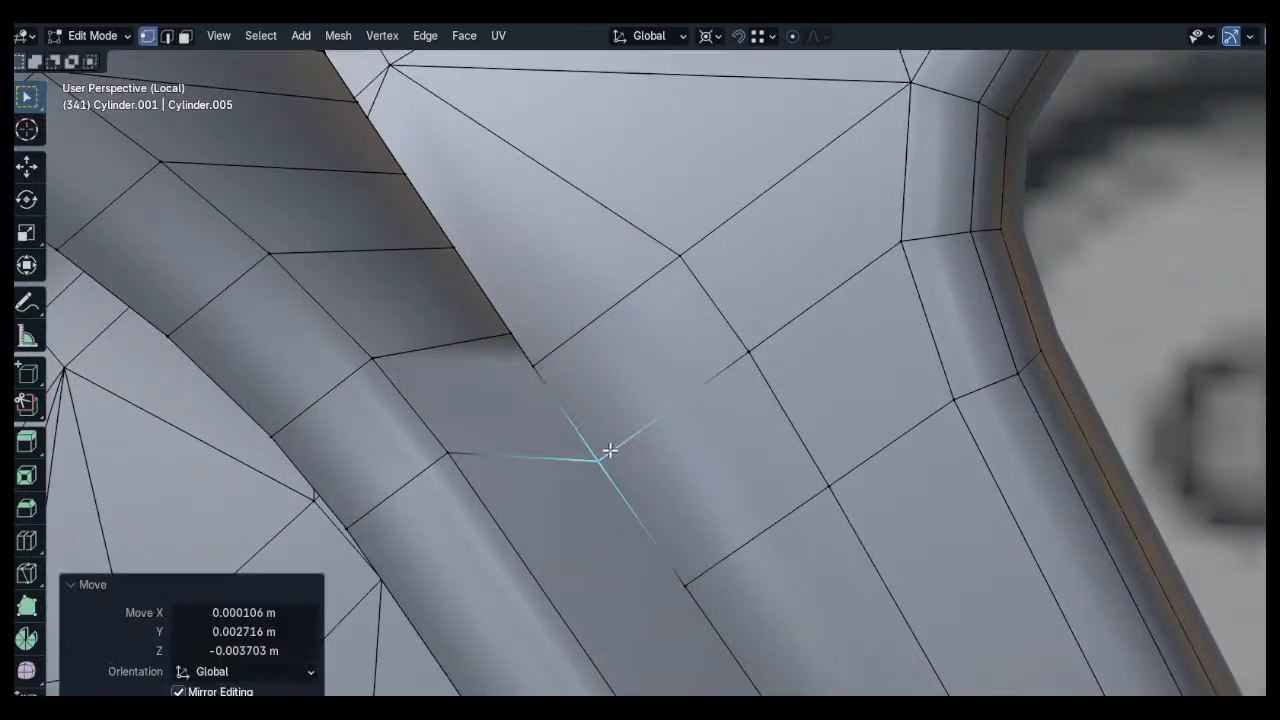
pyautogui.hotkey('ctrl', 'z')
# Move two of the rib's base vertices up along the spoke, snapping them in line with the rib's cross edges
pyautogui.click(597, 458)
pyautogui.press('g')
pyautogui.keyDown('ctrl'); pyautogui.click(567, 412); pyautogui.keyUp('ctrl')
pyautogui.click(537, 362)
pyautogui.press('g')
pyautogui.keyDown('ctrl'); pyautogui.click(515, 328); pyautogui.keyUp('ctrl')
# Switch to see-through display and snap the next two rib base vertices near the rim into line
pyautogui.keyDown('shift'); pyautogui.moveTo(494, 266); pyautogui.dragTo(574, 402, button='middle'); pyautogui.keyUp('shift')
pyautogui.hotkey('alt', 'z')
pyautogui.click(494, 296)
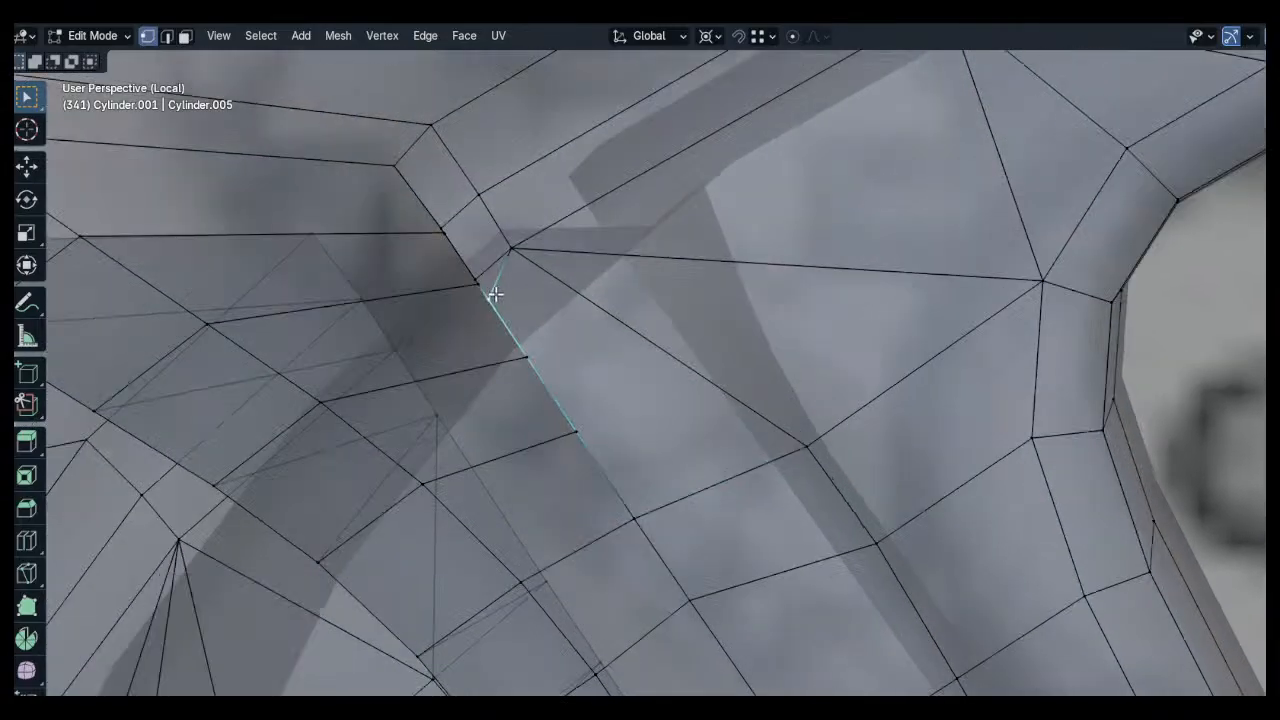
pyautogui.scroll(4, 482, 284)
pyautogui.click(481, 284)
pyautogui.press('g')
pyautogui.keyDown('ctrl'); pyautogui.click(475, 294); pyautogui.keyUp('ctrl')
pyautogui.click(507, 318)
pyautogui.press('g')
pyautogui.keyDown('ctrl'); pyautogui.click(480, 290); pyautogui.keyUp('ctrl')
# Snap the closely spaced rib base vertices at the rim corner into place and return to solid display
pyautogui.keyDown('shift'); pyautogui.moveTo(424, 190); pyautogui.dragTo(450, 225, button='middle'); pyautogui.keyUp('shift')
pyautogui.click(506, 293)
pyautogui.press('g')
pyautogui.keyDown('ctrl'); pyautogui.click(498, 281); pyautogui.keyUp('ctrl')
pyautogui.click(501, 287)
pyautogui.press('g')
pyautogui.keyDown('ctrl'); pyautogui.click(491, 285); pyautogui.keyUp('ctrl')
pyautogui.click(496, 281)
pyautogui.keyDown('ctrl'); pyautogui.click(502, 287); pyautogui.keyUp('ctrl')
pyautogui.click(403, 163)
pyautogui.moveTo(403, 163)
pyautogui.keyDown('shift'); pyautogui.mouseDown(button='middle')
pyautogui.moveTo(510, 303)
pyautogui.moveTo(440, 240)
pyautogui.mouseUp(button='middle'); pyautogui.keyUp('shift')
pyautogui.scroll(-6, 538, 317)
pyautogui.hotkey('alt', 'z')
# Select the second cut's three upper vertices and edge-slide them closer to the rib's base
pyautogui.scroll(-5, 779, 344)
pyautogui.moveTo(585, 315)
pyautogui.keyDown('shift'); pyautogui.mouseDown(button='middle')
pyautogui.moveTo(779, 344)
pyautogui.moveTo(724, 359)
pyautogui.moveTo(671, 303)
pyautogui.moveTo(554, 309)
pyautogui.moveTo(545, 382)
pyautogui.moveTo(568, 416)
pyautogui.moveTo(551, 343)
pyautogui.mouseUp(button='middle'); pyautogui.keyUp('shift')
pyautogui.scroll(4, 550, 384)
pyautogui.press('2')
pyautogui.click(592, 419)
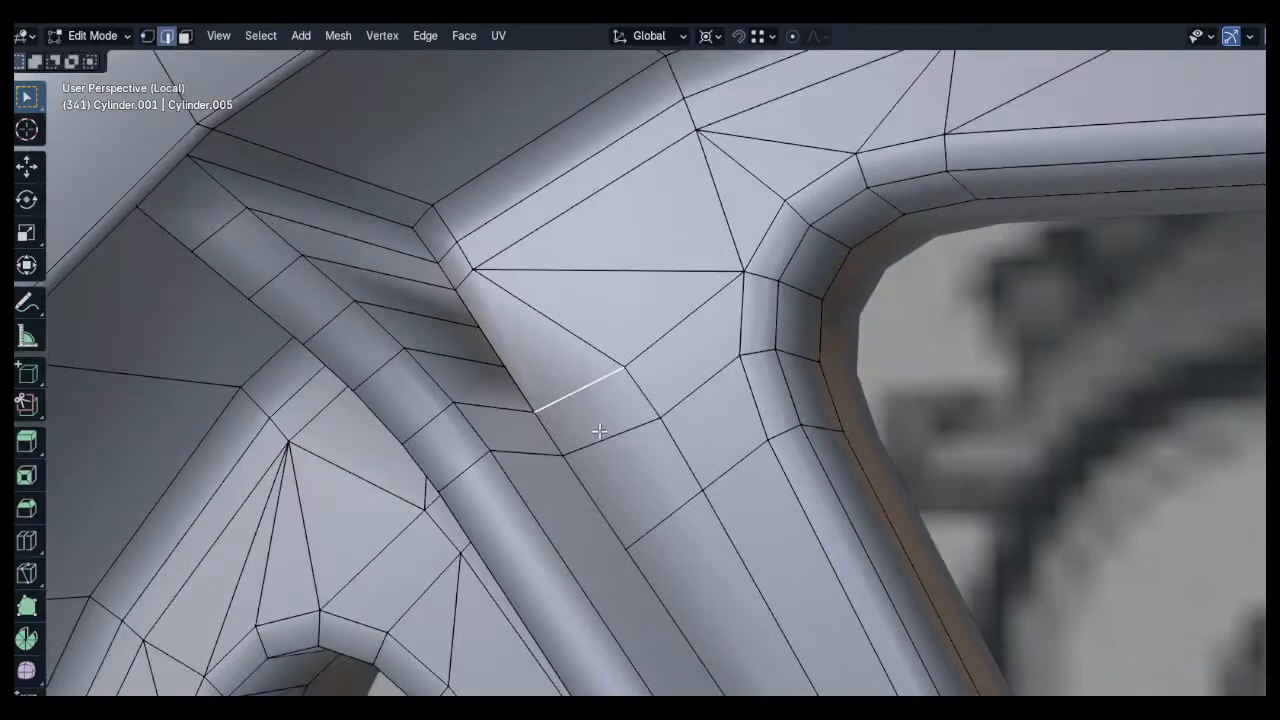
pyautogui.keyDown('shift'); pyautogui.click(664, 520); pyautogui.keyUp('shift')
pyautogui.keyDown('shift'); pyautogui.click(643, 454); pyautogui.keyUp('shift')
pyautogui.press('1')
pyautogui.click(635, 372)
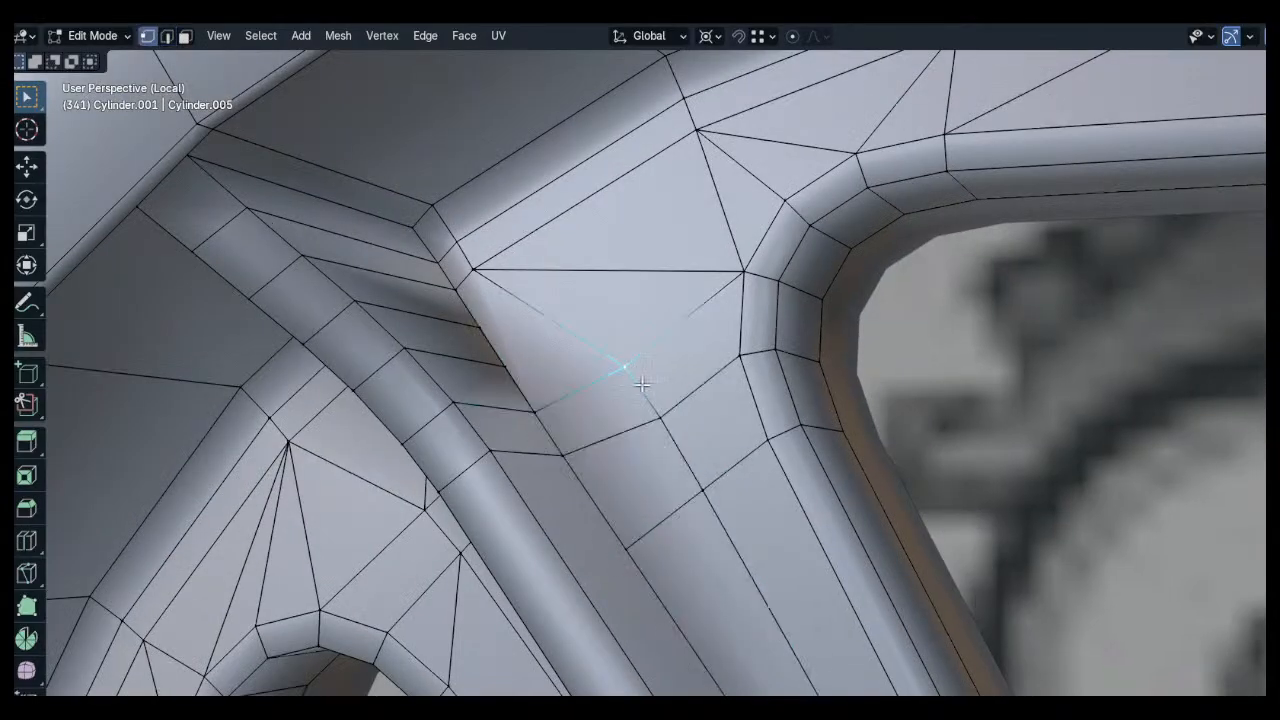
pyautogui.keyDown('ctrl'); pyautogui.click(696, 478); pyautogui.keyUp('ctrl')
pyautogui.press('g')
pyautogui.press('g')
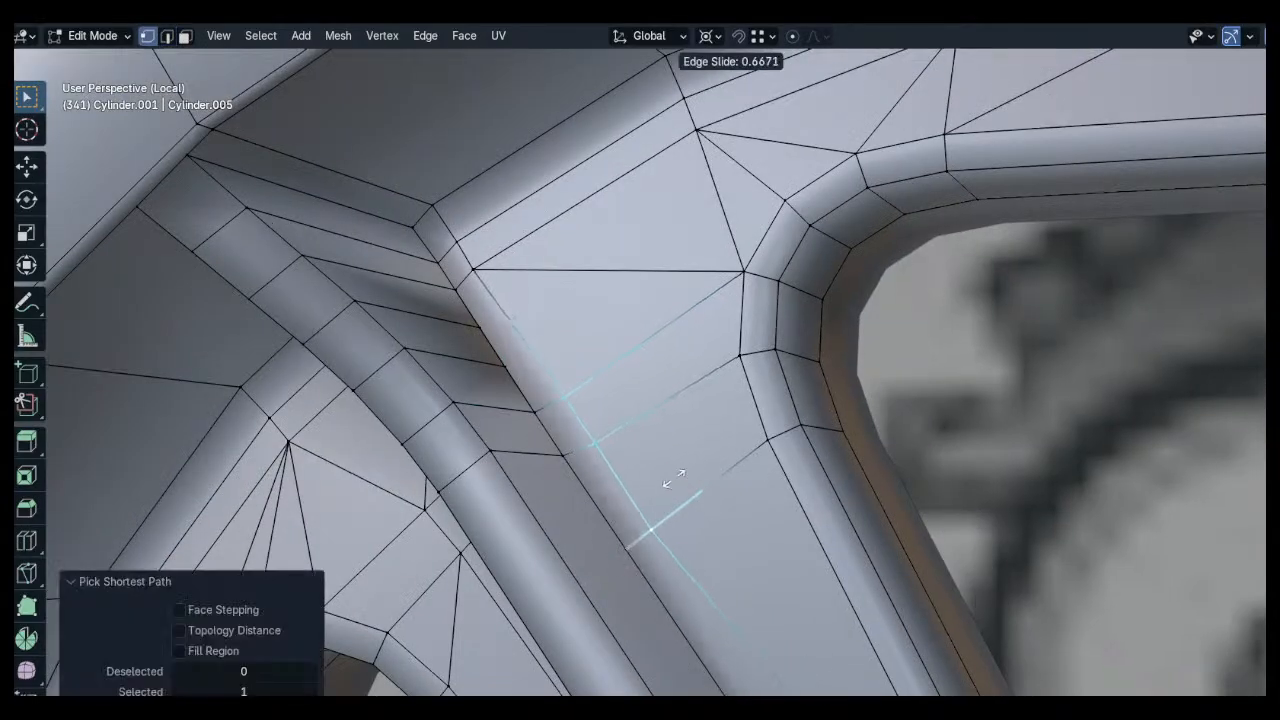
pyautogui.click(677, 479)
pyautogui.click(603, 306)
# Try to connect a middle rib base vertex to the fan vertex near the rim
pyautogui.click(481, 317)
pyautogui.keyDown('shift'); pyautogui.click(697, 134); pyautogui.keyUp('shift')
pyautogui.press('j')
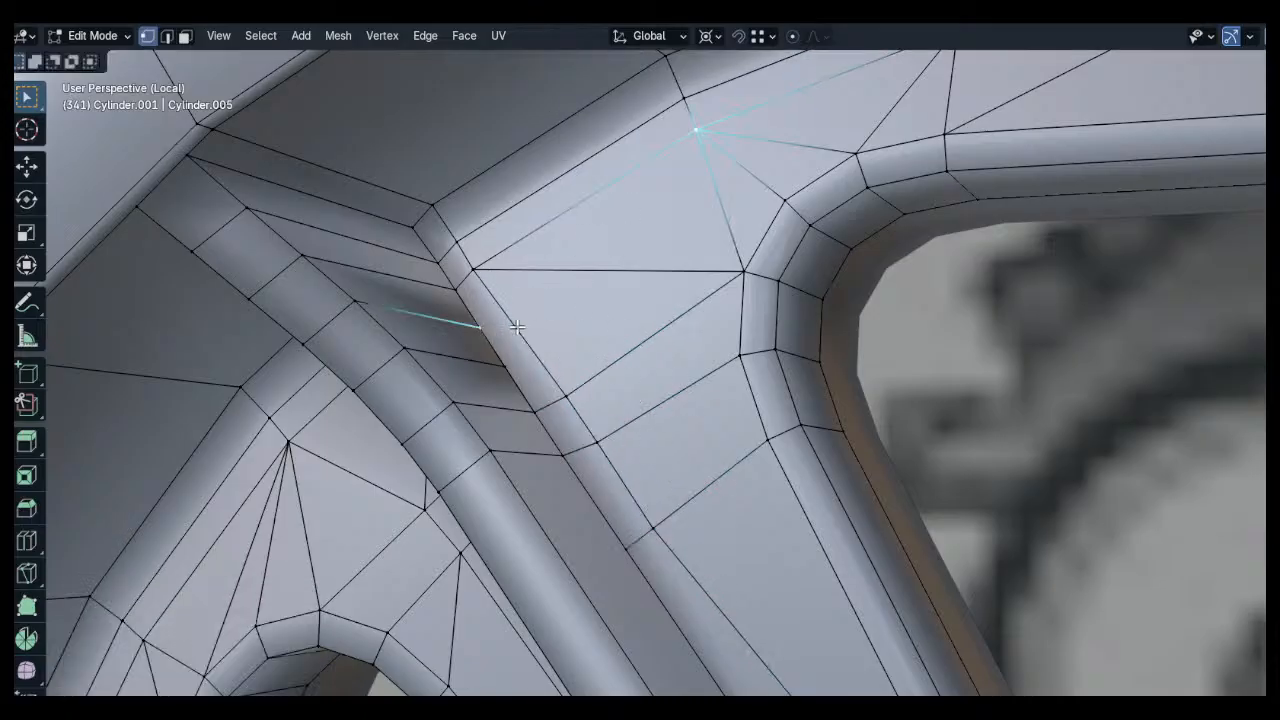
# Delete the narrow face beside the rib's base and refill it so it includes the intermediate base vertices
pyautogui.press('3')
pyautogui.click(507, 339)
pyautogui.press('x')
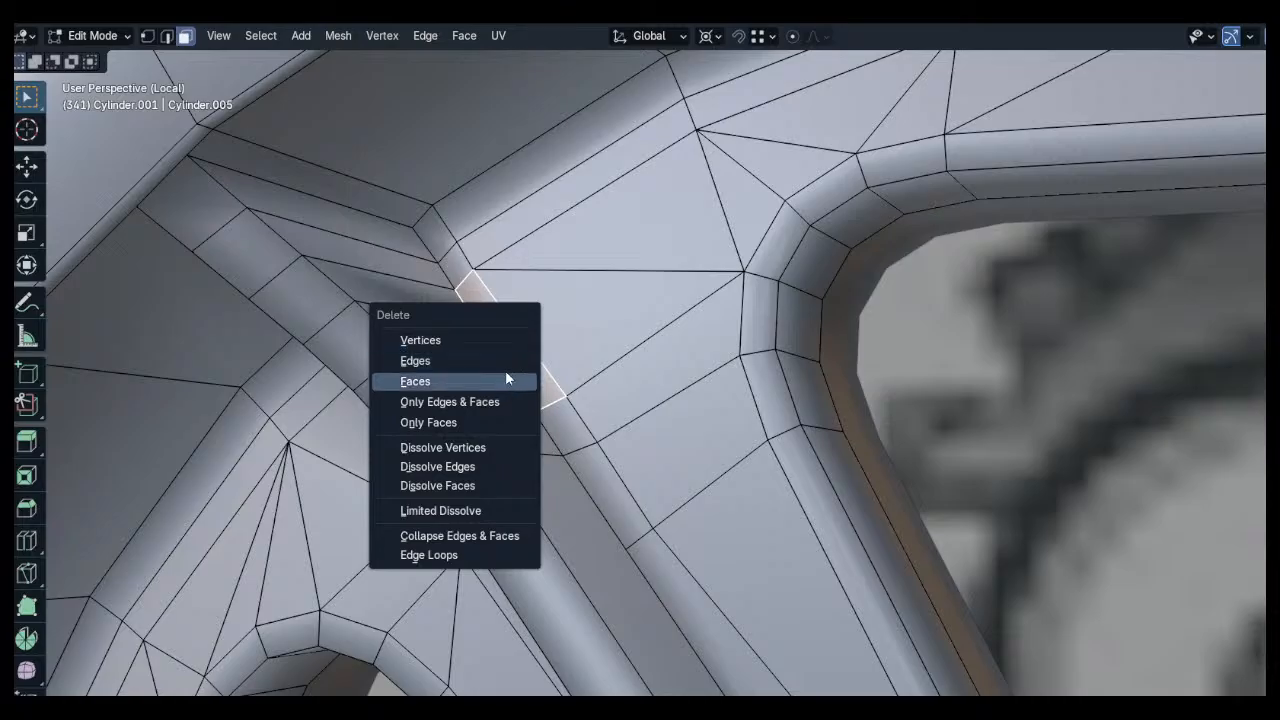
pyautogui.click(503, 381)
pyautogui.press('1')
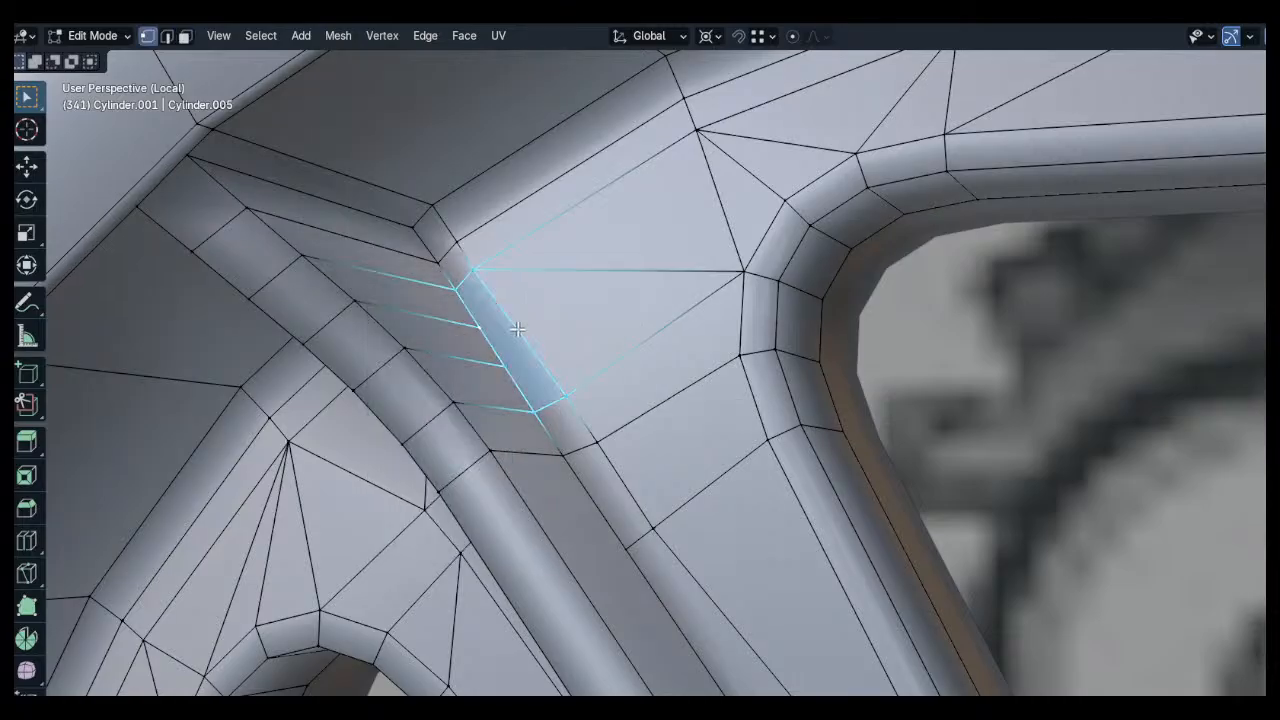
# Connect the two intermediate rib base vertices to the fan vertex near the rim
pyautogui.keyDown('shift'); pyautogui.click(685, 136); pyautogui.keyUp('shift')
pyautogui.press('j')
pyautogui.hotkey('alt', 'a')
pyautogui.click(507, 380)
pyautogui.keyDown('shift'); pyautogui.click(690, 145); pyautogui.keyUp('shift')
pyautogui.press('j')
pyautogui.hotkey('alt', 'a')
# Slide the two new connecting edges' intermediate vertices along their edges to align them beside the rib
pyautogui.click(560, 288)
pyautogui.keyDown('shift'); pyautogui.click(584, 277); pyautogui.keyUp('shift')
pyautogui.press('g')
pyautogui.press('g')
pyautogui.click(429, 411)
pyautogui.hotkey('alt', 'a')
# Move the intermediate vertices along the rib's base near the hub to line up with the ends of the adjacent spoke edges
pyautogui.moveTo(510, 394); pyautogui.dragTo(554, 302, button='middle')
pyautogui.scroll(-2, 554, 302)
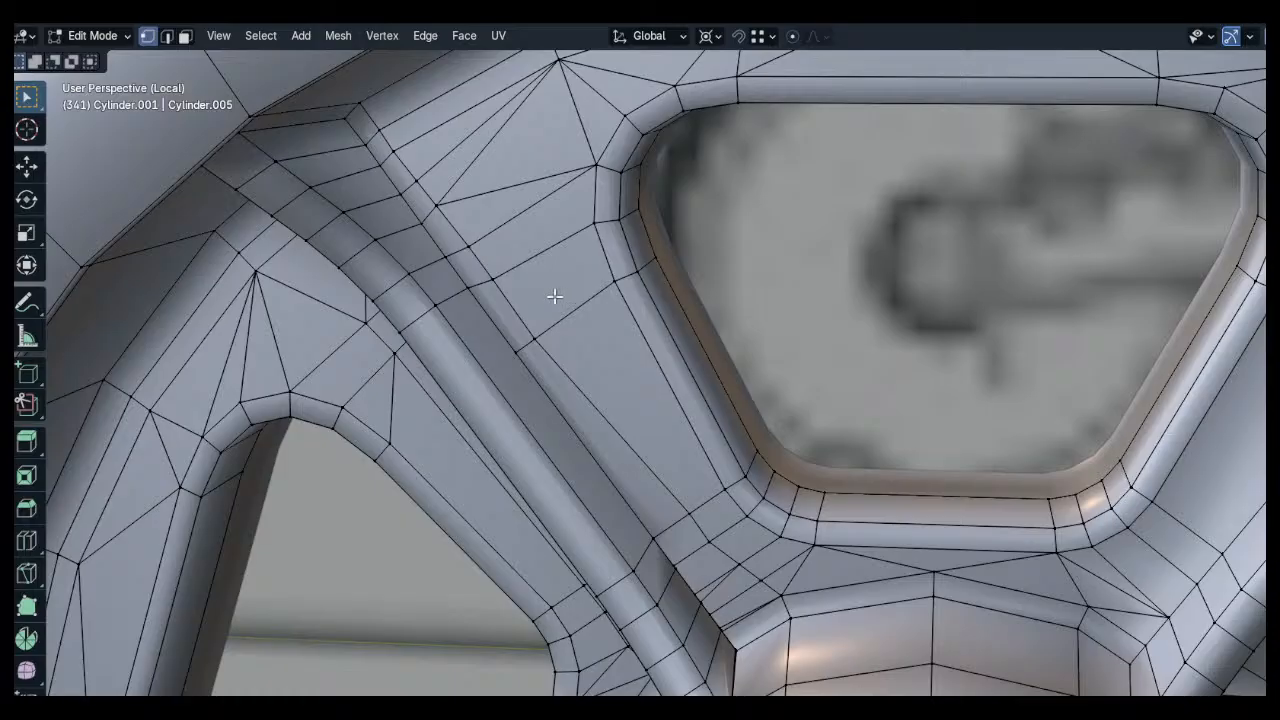
pyautogui.scroll(6, 611, 466)
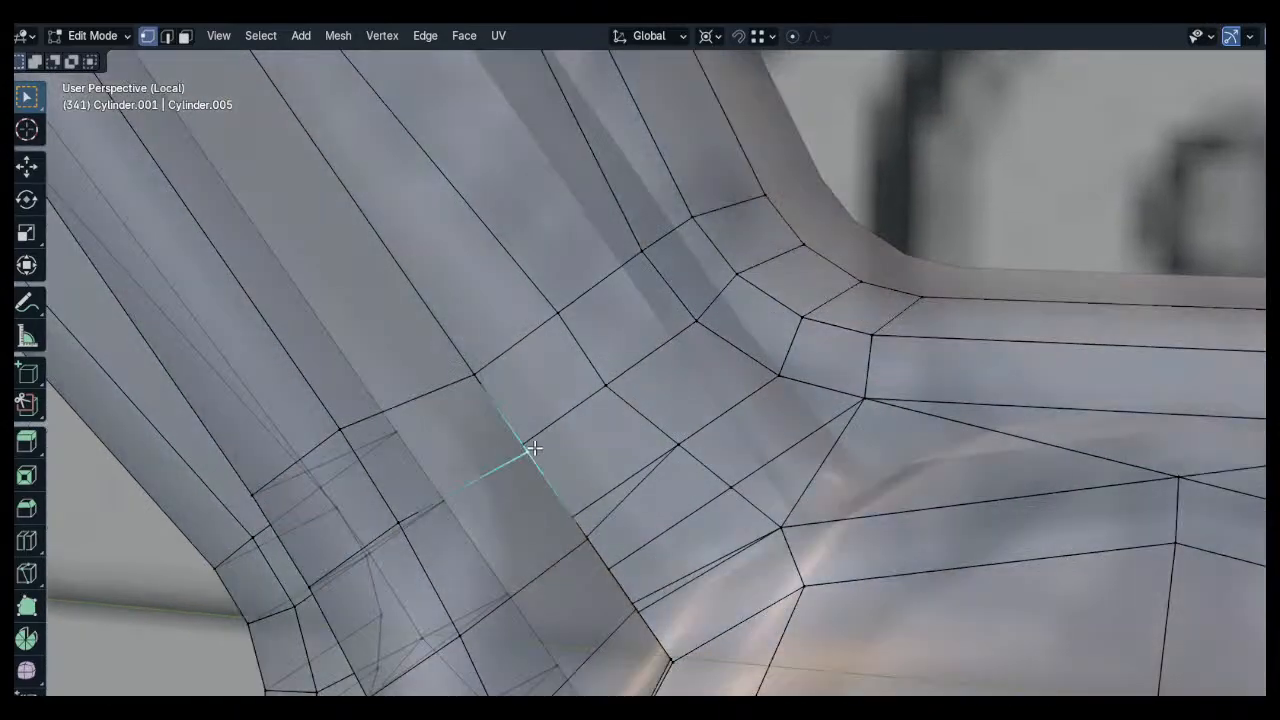
pyautogui.moveTo(534, 447); pyautogui.dragTo(531, 442)
pyautogui.keyDown('shift'); pyautogui.moveTo(622, 547); pyautogui.dragTo(595, 520, button='middle'); pyautogui.keyUp('shift')
pyautogui.moveTo(590, 556); pyautogui.dragTo(592, 552)
pyautogui.click(592, 553)
pyautogui.click(608, 582)
pyautogui.press('g')
pyautogui.click(588, 547)
# Move the next vertex toward the hub onto the matching vertex on the rib's base edge
pyautogui.keyDown('shift'); pyautogui.moveTo(658, 607); pyautogui.dragTo(608, 517, button='middle'); pyautogui.keyUp('shift')
pyautogui.click(606, 538)
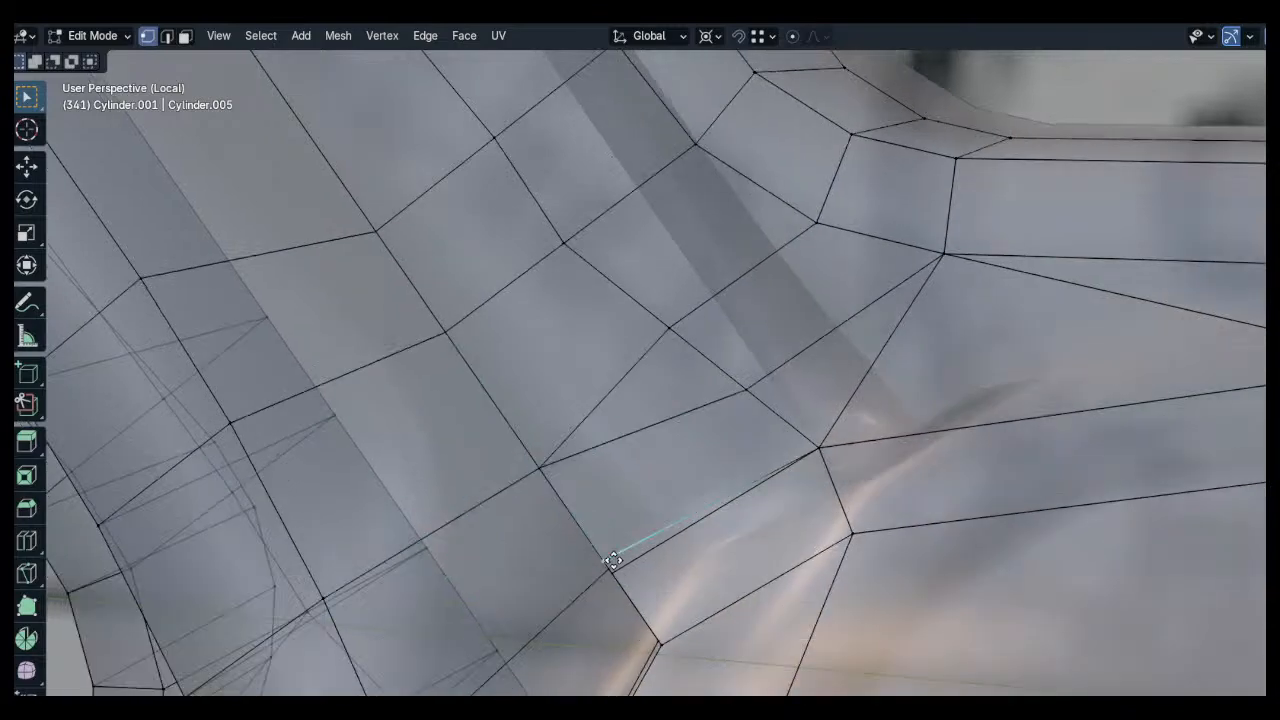
pyautogui.press('g')
pyautogui.click(610, 572)
pyautogui.press('g')
pyautogui.click(610, 569)
pyautogui.keyDown('shift'); pyautogui.moveTo(636, 593); pyautogui.dragTo(625, 559, button='middle'); pyautogui.keyUp('shift')
# Reposition the last base vertices where the rib reaches the hub to match the neighbouring corner
pyautogui.click(656, 614)
pyautogui.keyDown('shift'); pyautogui.moveTo(674, 620); pyautogui.dragTo(574, 559, button='middle'); pyautogui.keyUp('shift')
pyautogui.press('g')
pyautogui.click(638, 489)
pyautogui.scroll(-6, 638, 489)
pyautogui.click(640, 494)
pyautogui.scroll(6, 672, 491)
pyautogui.press('g')
pyautogui.rightClick(597, 509)
pyautogui.click(560, 542)
pyautogui.hotkey('alt', 'z')
pyautogui.scroll(-5, 626, 486)
pyautogui.hotkey('alt', 'z')
# Subdivide the cross edges on the rib's side wall near the hub
pyautogui.moveTo(626, 486); pyautogui.dragTo(584, 409, button='middle')
pyautogui.press('2')
pyautogui.keyDown('ctrl'); pyautogui.keyDown('alt'); pyautogui.click(596, 287); pyautogui.keyUp('alt'); pyautogui.keyUp('ctrl')
pyautogui.rightClick(566, 226)
pyautogui.click(495, 184)
pyautogui.hotkey('alt', 'a')
# Slide the new vertices on the rib's side wall along their edges toward the rib's rounded crest
pyautogui.keyDown('alt'); pyautogui.click(627, 291); pyautogui.keyUp('alt')
pyautogui.press('g')
pyautogui.rightClick(673, 318)
pyautogui.press('1')
pyautogui.press('g')
pyautogui.press('g')
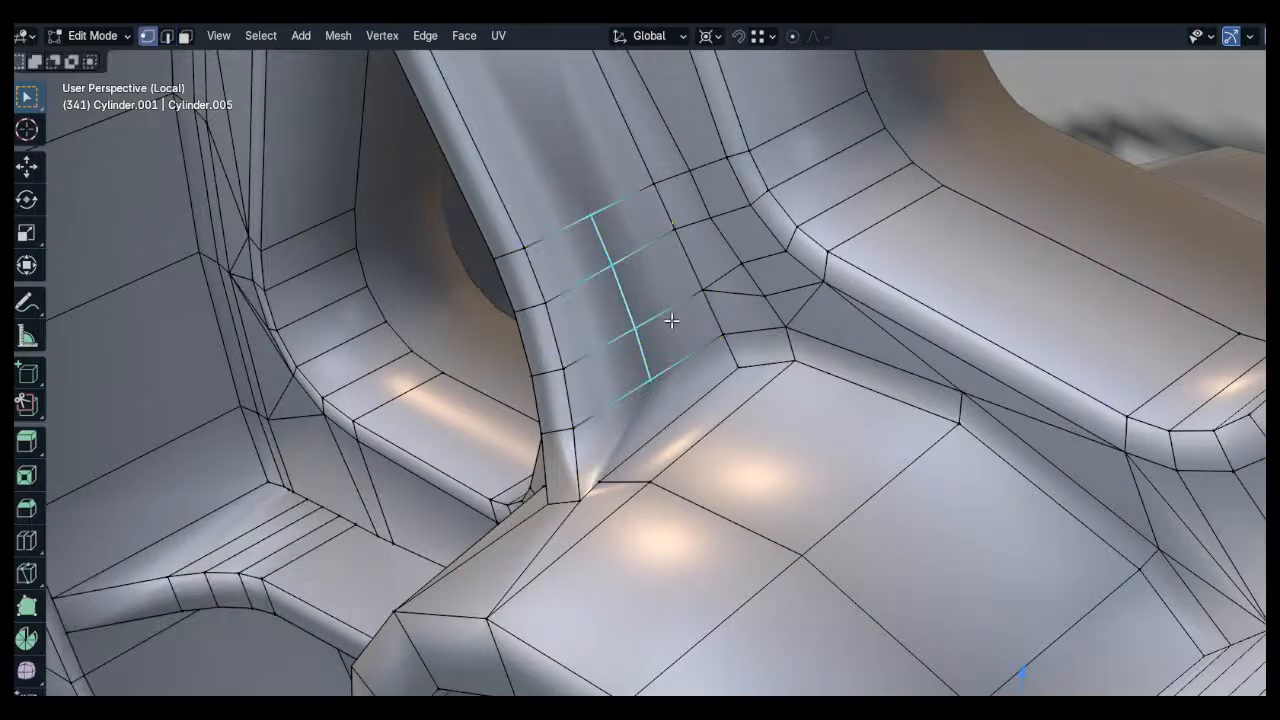
pyautogui.click(281, 385)
# Connect the lowest slid vertex to the corner vertex where the rib meets the hub
pyautogui.hotkey('alt', 'a')
pyautogui.click(587, 425)
pyautogui.keyDown('shift'); pyautogui.click(600, 475); pyautogui.keyUp('shift')
pyautogui.press('j')
# Subdivide four cross edges on the side wall of the rib nearest the hub
pyautogui.moveTo(511, 441); pyautogui.dragTo(703, 430, button='middle')
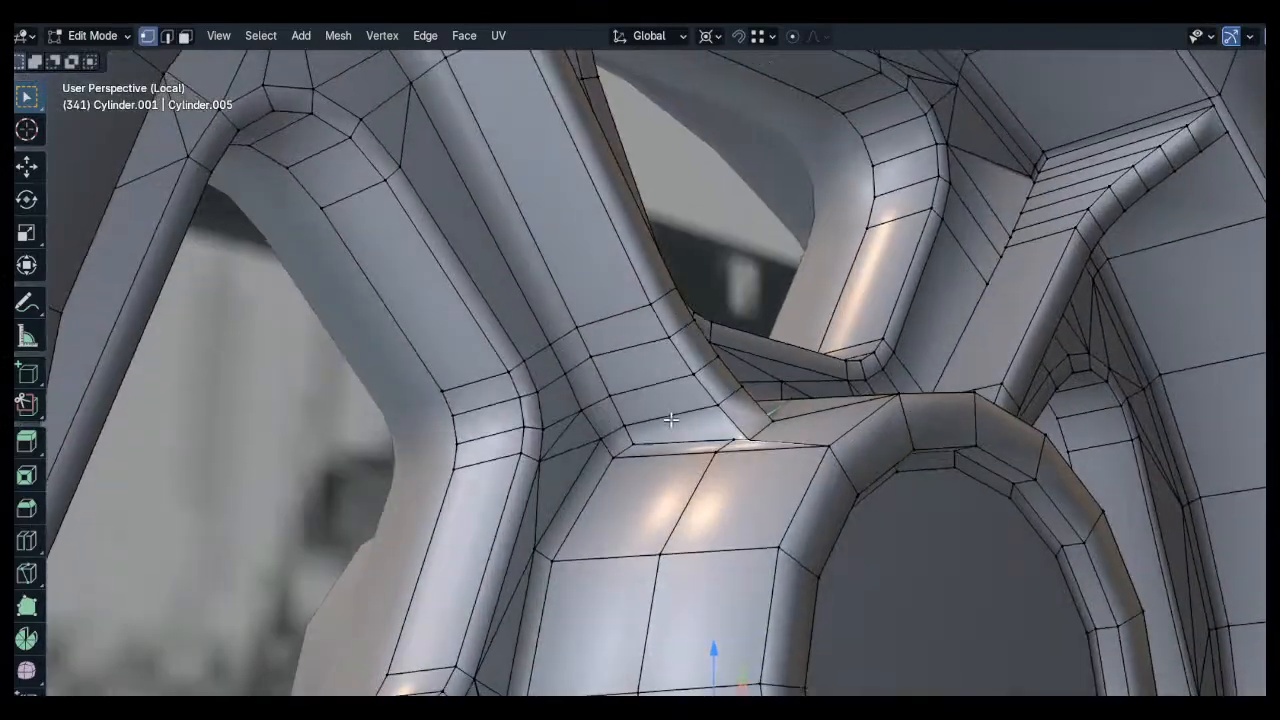
pyautogui.scroll(4, 700, 429)
pyautogui.press('2')
pyautogui.click(708, 403)
pyautogui.keyDown('shift'); pyautogui.click(655, 343); pyautogui.keyUp('shift')
pyautogui.keyDown('shift'); pyautogui.click(599, 192); pyautogui.keyUp('shift')
pyautogui.keyDown('shift'); pyautogui.click(608, 242); pyautogui.keyUp('shift')
pyautogui.rightClick(609, 242)
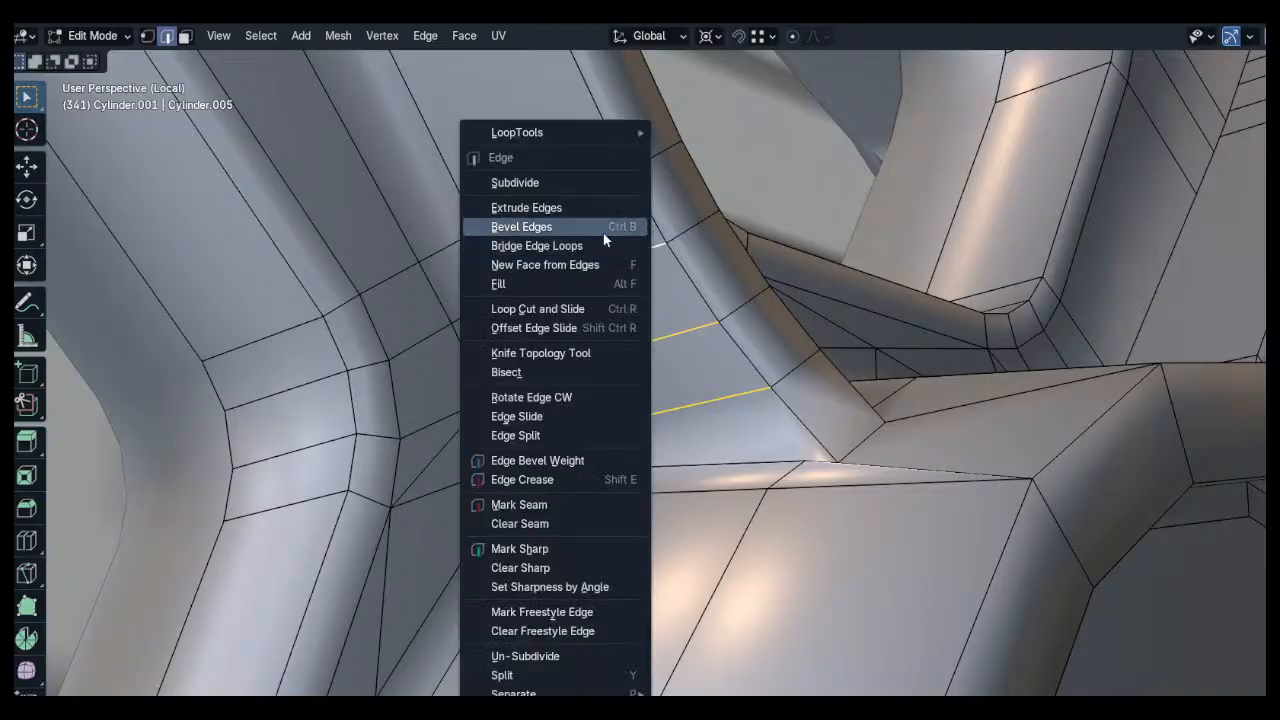
pyautogui.click(583, 183)
# Slide the newly subdivided row of vertices along its cross edges until it runs close beside the rib's crest
pyautogui.press('1')
pyautogui.hotkey('alt', 'a')
pyautogui.keyDown('alt'); pyautogui.click(600, 295); pyautogui.keyUp('alt')
pyautogui.press('g')
pyautogui.press('g')
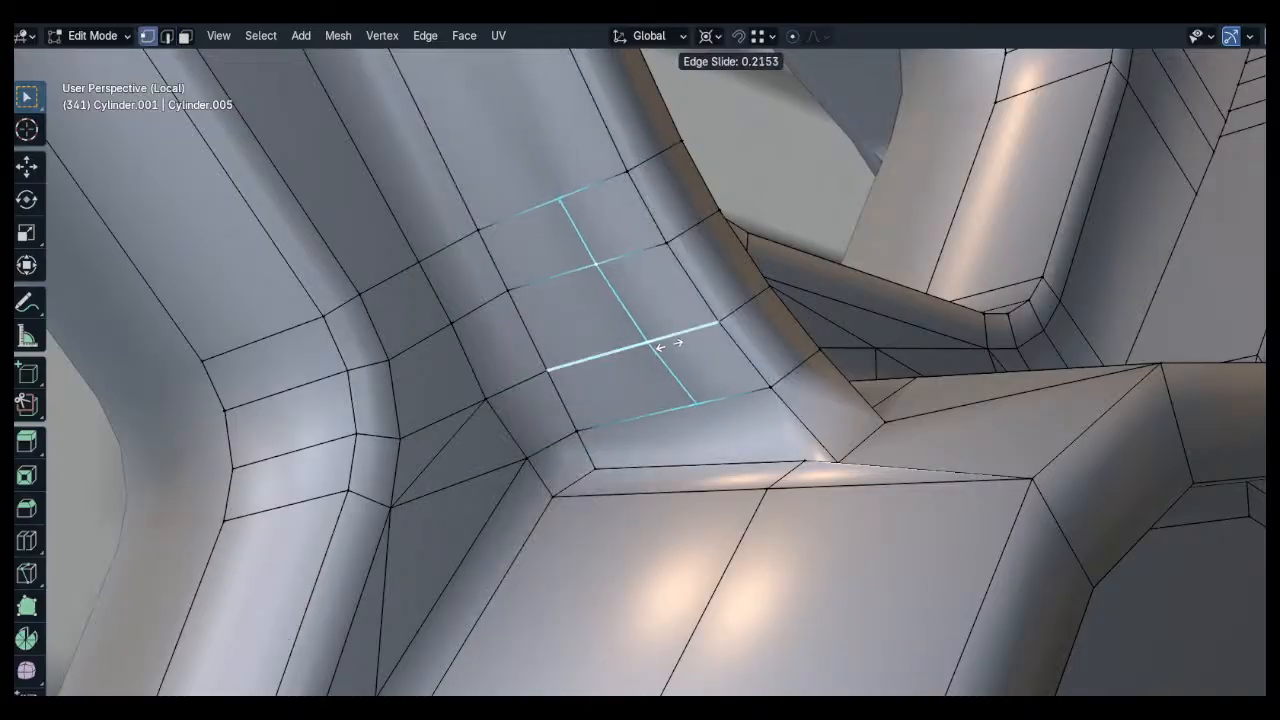
pyautogui.click(824, 350)
# Connect the lowest vertex of the slid row to the vertex on the hub at the rib's end
pyautogui.click(756, 393)
pyautogui.keyDown('shift'); pyautogui.click(806, 458); pyautogui.keyUp('shift')
pyautogui.press('j')
pyautogui.hotkey('alt', 'a')
pyautogui.moveTo(860, 429); pyautogui.dragTo(765, 352, button='middle')
# Connect the end vertices of two neighbouring ribs with an edge path across the hub's outer surface
pyautogui.click(836, 474)
pyautogui.scroll(-3, 834, 431)
pyautogui.scroll(-2, 834, 431)
pyautogui.click(732, 592)
pyautogui.keyDown('shift'); pyautogui.click(770, 298); pyautogui.keyUp('shift')
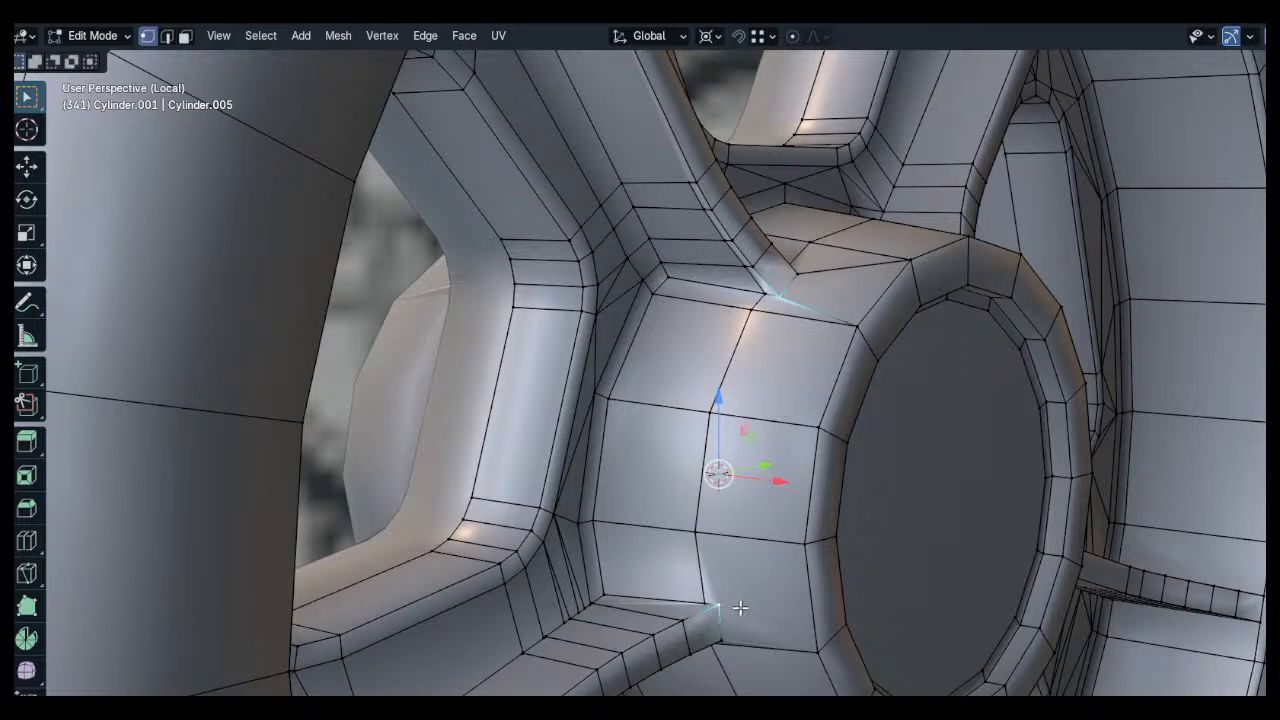
pyautogui.press('j')
pyautogui.hotkey('alt', 'a')
# Slide the intermediate vertices of the new hub edge path closer to the neighbouring hub edge loop
pyautogui.moveTo(721, 582); pyautogui.dragTo(729, 549, button='middle')
pyautogui.scroll(2, 729, 549)
pyautogui.click(690, 470)
pyautogui.keyDown('shift'); pyautogui.click(711, 296); pyautogui.keyUp('shift')
pyautogui.moveTo(711, 300); pyautogui.dragTo(800, 288, button='middle')
pyautogui.hotkey('alt', 'a')
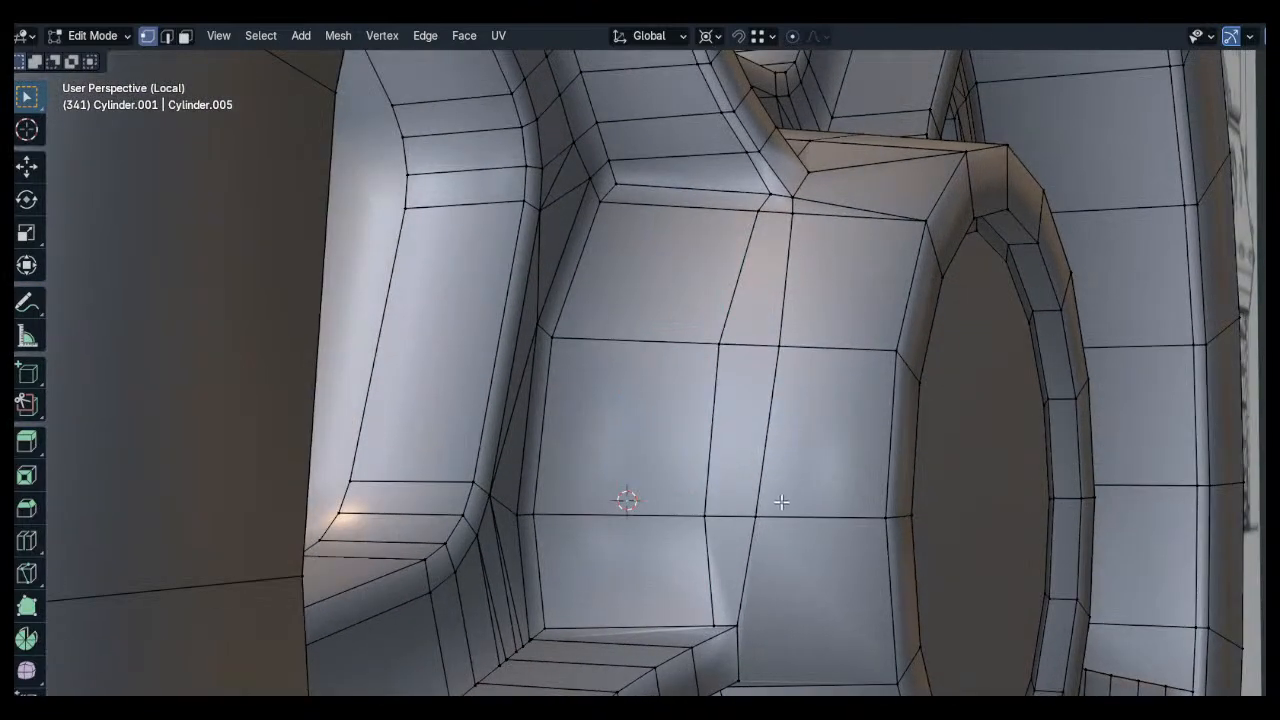
pyautogui.keyDown('ctrl'); pyautogui.click(778, 506); pyautogui.keyUp('ctrl')
pyautogui.press('g')
pyautogui.rightClick(894, 343)
pyautogui.keyDown('shift'); pyautogui.click(801, 213); pyautogui.keyUp('shift')
pyautogui.keyDown('shift'); pyautogui.click(801, 345); pyautogui.keyUp('shift')
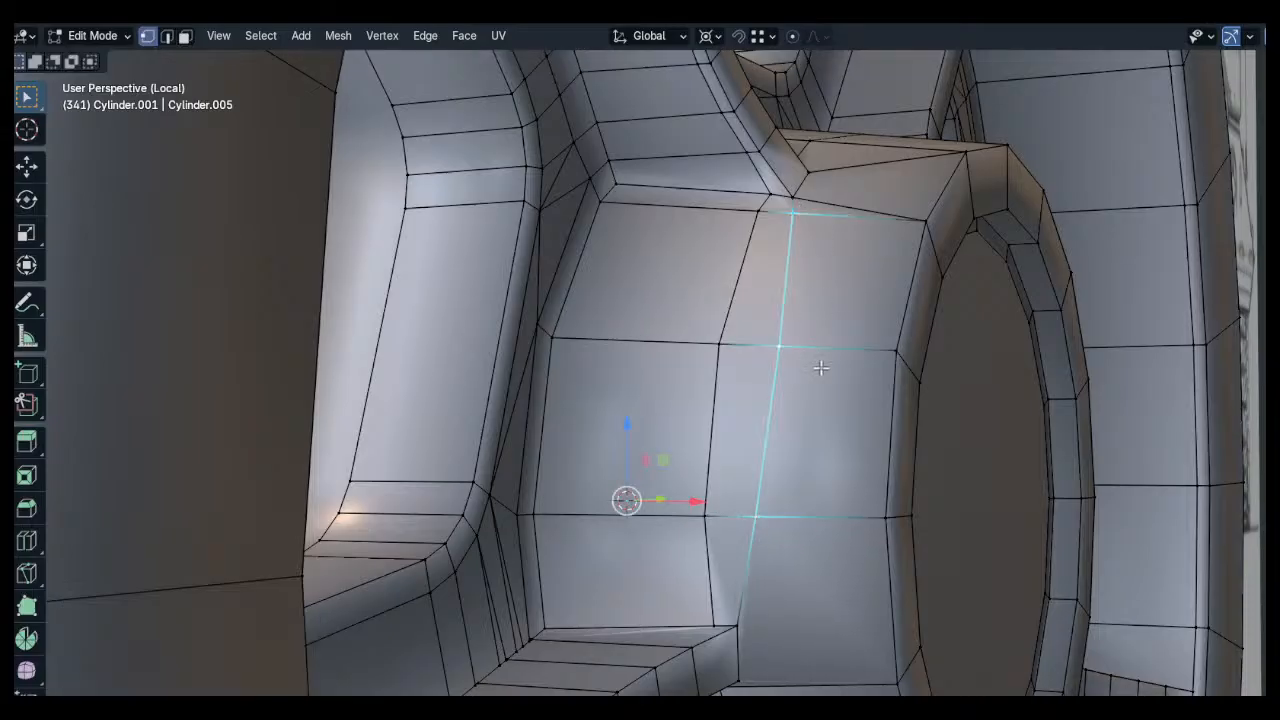
pyautogui.press('g')
pyautogui.press('g')
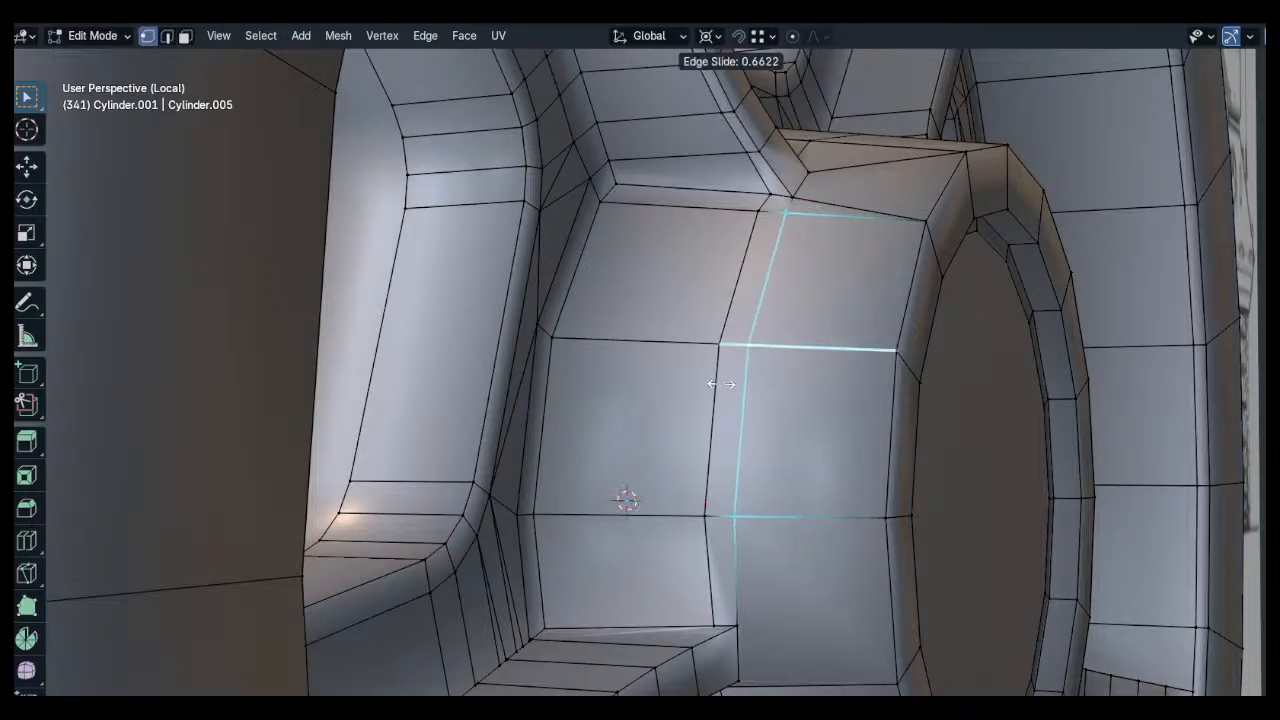
pyautogui.click(721, 384)
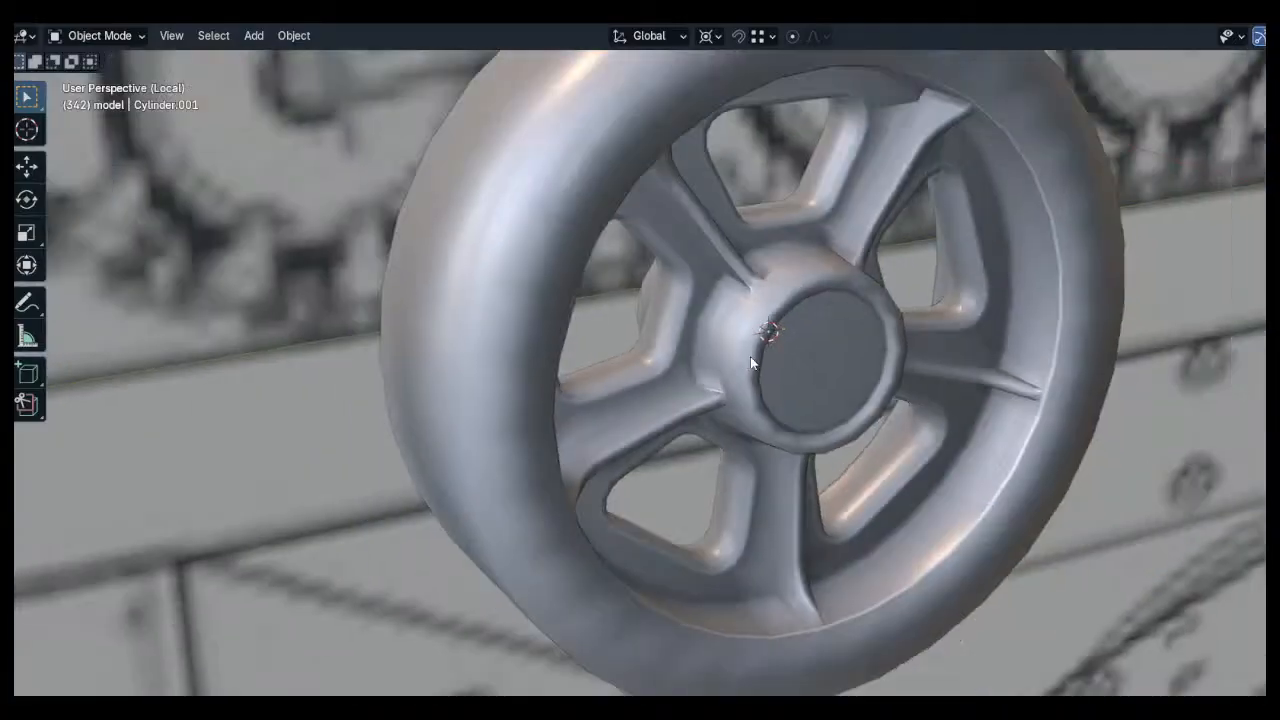
# Inspect the wheel's front and the hub's flat cap face
pyautogui.moveTo(750, 356); pyautogui.dragTo(670, 358, button='middle')
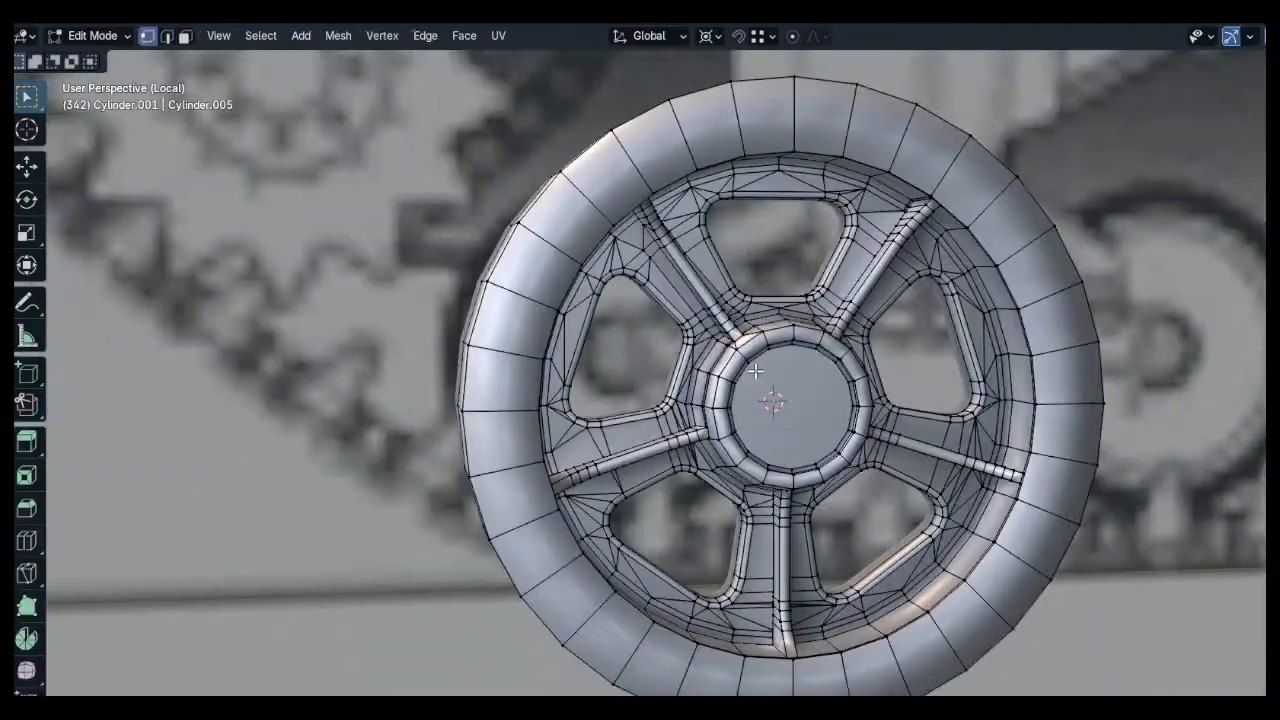
pyautogui.scroll(4, 784, 385)
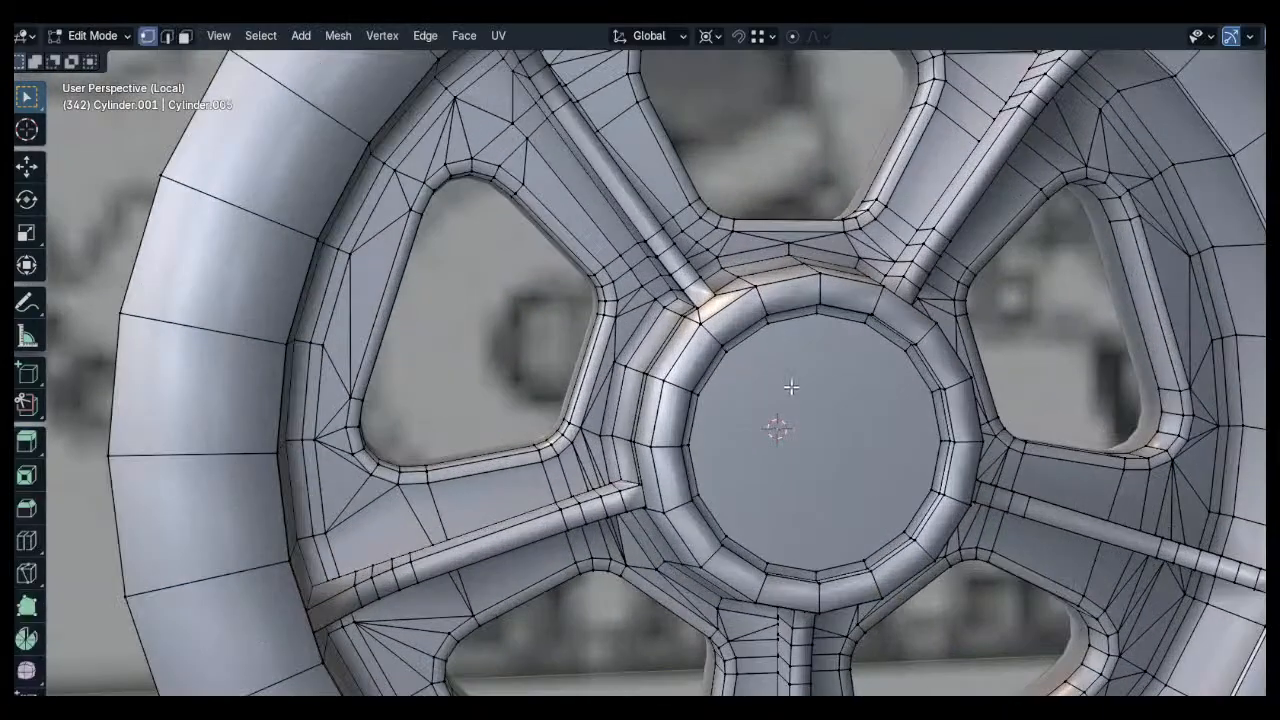
pyautogui.press('3')
pyautogui.click(823, 399)
pyautogui.scroll(1, 856, 410)
pyautogui.hotkey('alt', 'a')
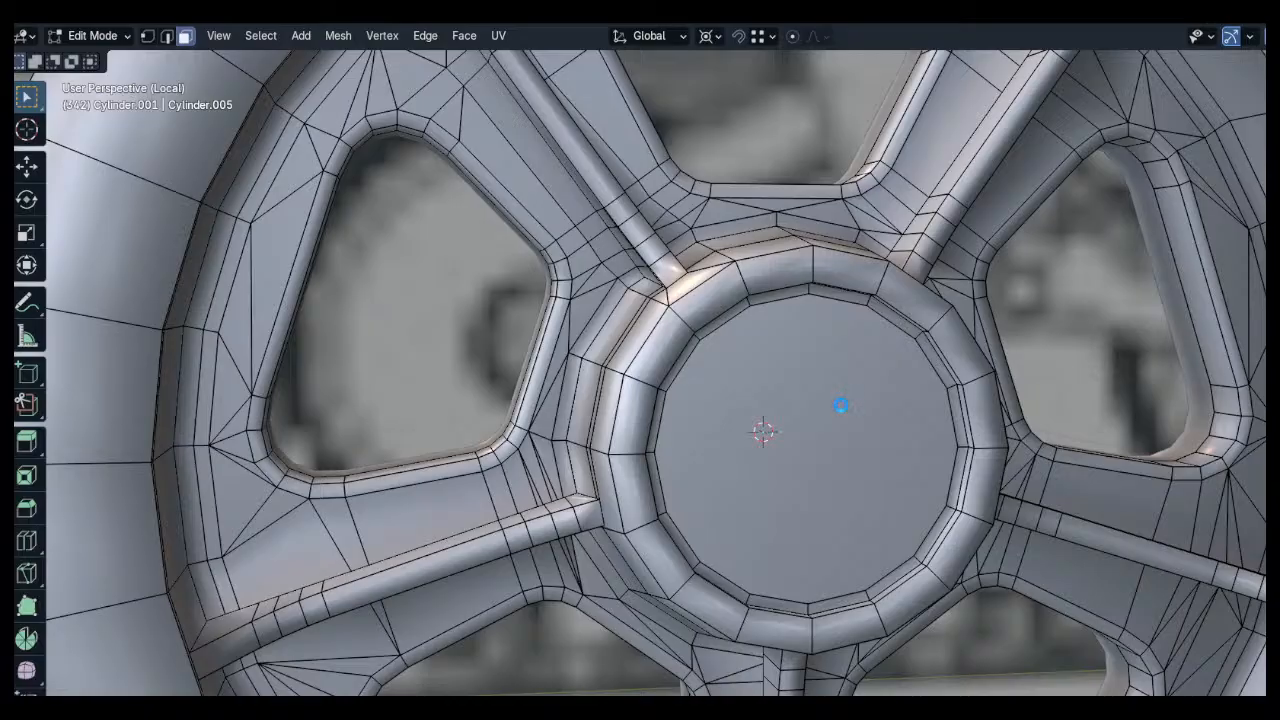
pyautogui.scroll(-5, 840, 405)
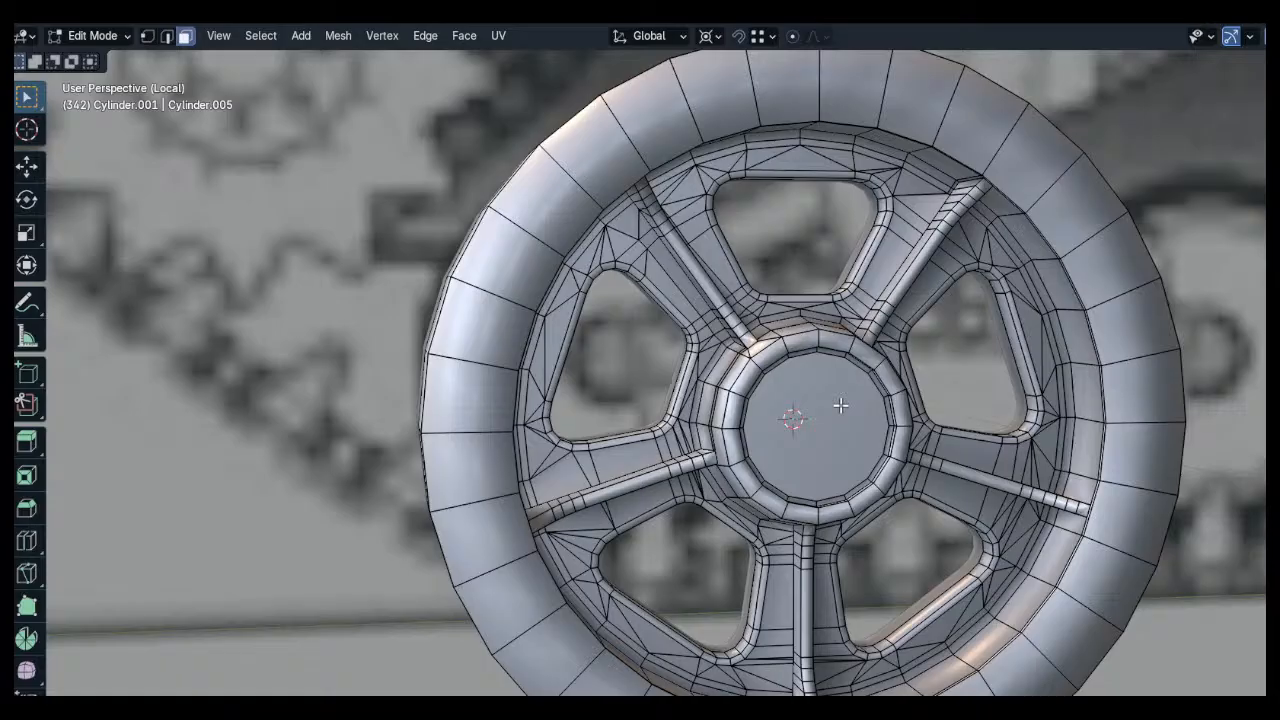
pyautogui.scroll(-3, 757, 408)
# Add an edge loop around the rim's front face and slide it by a factor of -0.301
pyautogui.moveTo(625, 265)
pyautogui.mouseDown(button='middle')
pyautogui.moveTo(703, 331)
pyautogui.moveTo(695, 297)
pyautogui.moveTo(634, 257)
pyautogui.mouseUp(button='middle')
pyautogui.scroll(4, 681, 234)
pyautogui.hotkey('ctrl', 'r')
pyautogui.click(690, 221)
pyautogui.rightClick(690, 221)
pyautogui.scroll(3, 686, 210)
pyautogui.press('g')
pyautogui.press('g')
pyautogui.click(694, 241)
# Bevel the new rim loop to a width of 0.00154 m with one segment and extrude the strip inward as a groove
pyautogui.hotkey('ctrl', 'b')
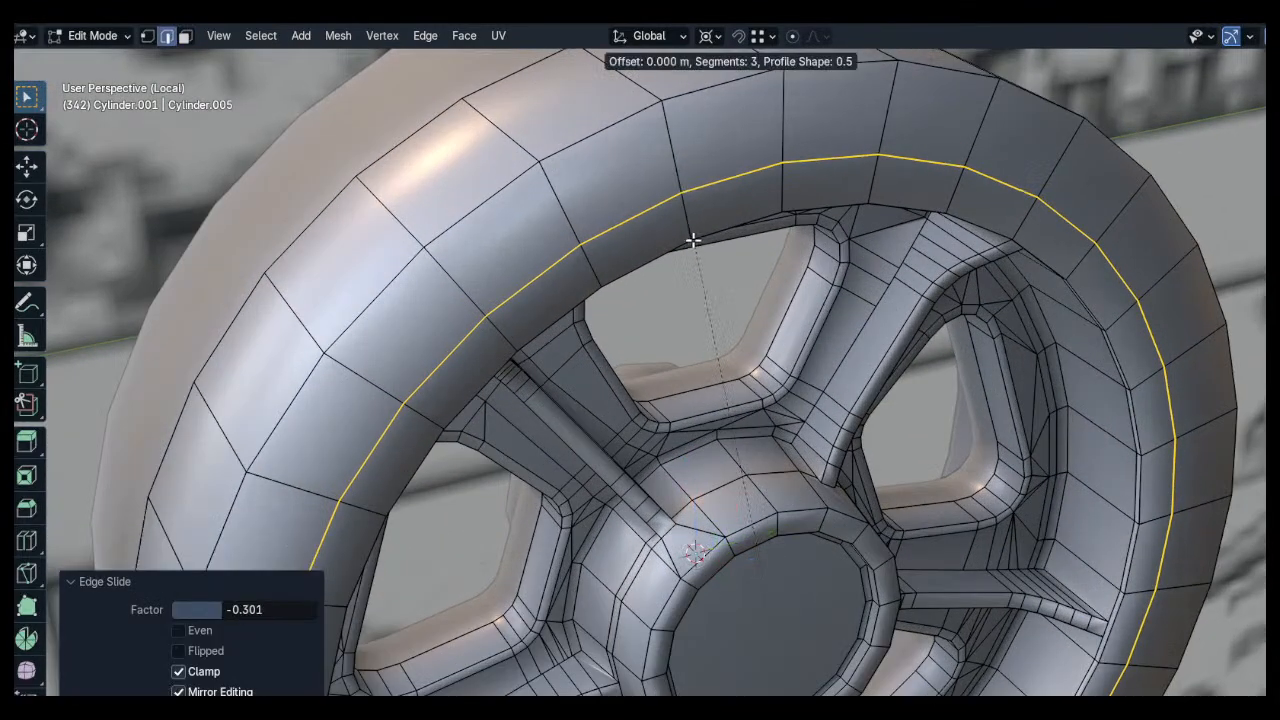
pyautogui.click(690, 204)
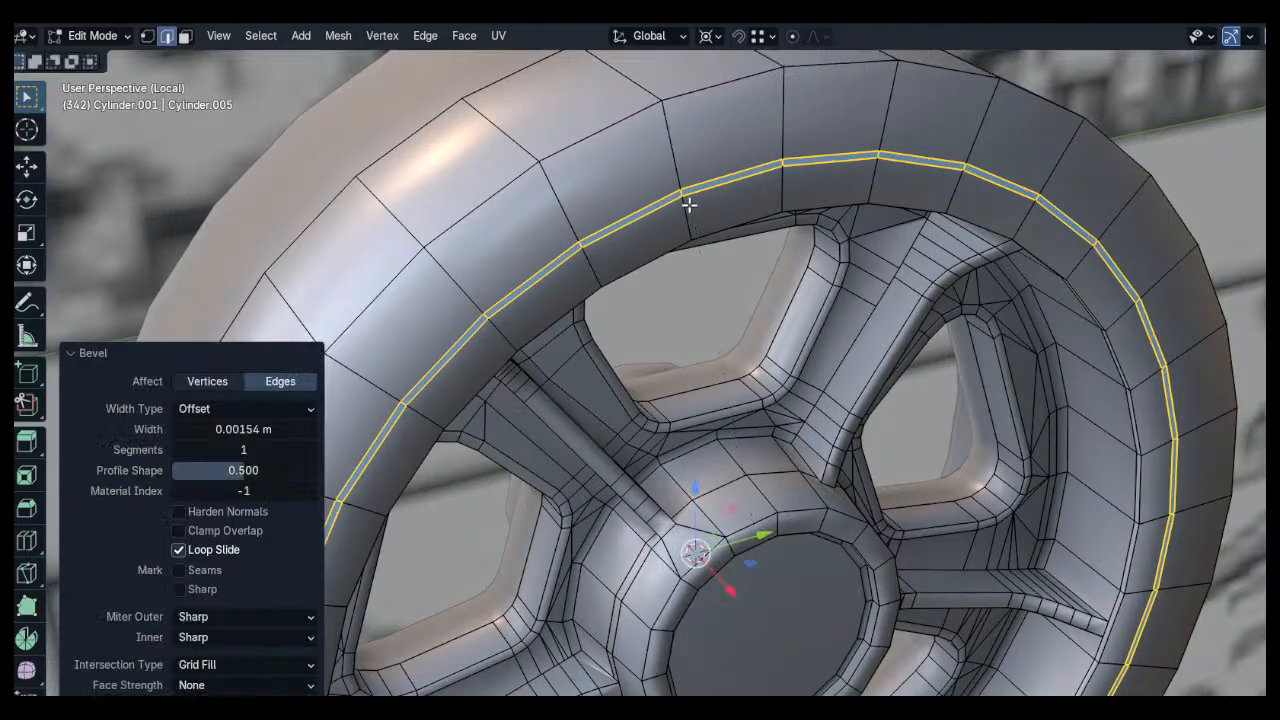
pyautogui.press('e')
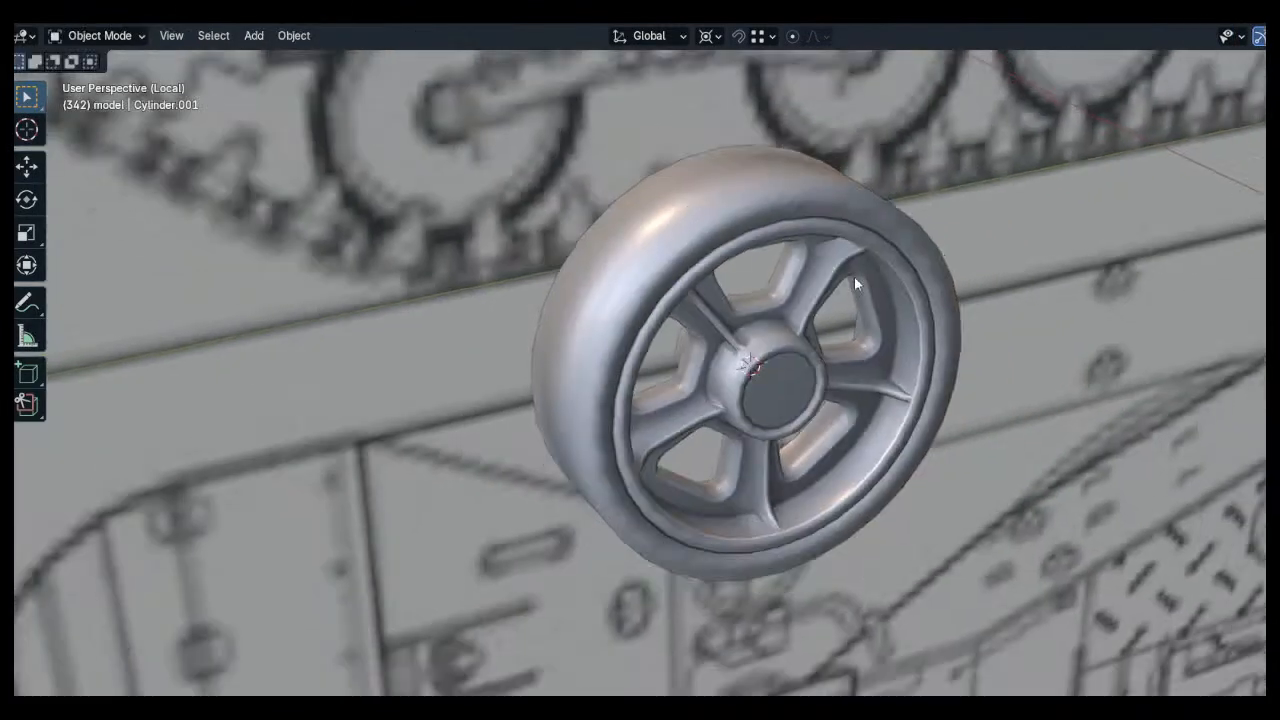
pyautogui.moveTo(854, 276); pyautogui.dragTo(721, 269, button='middle')
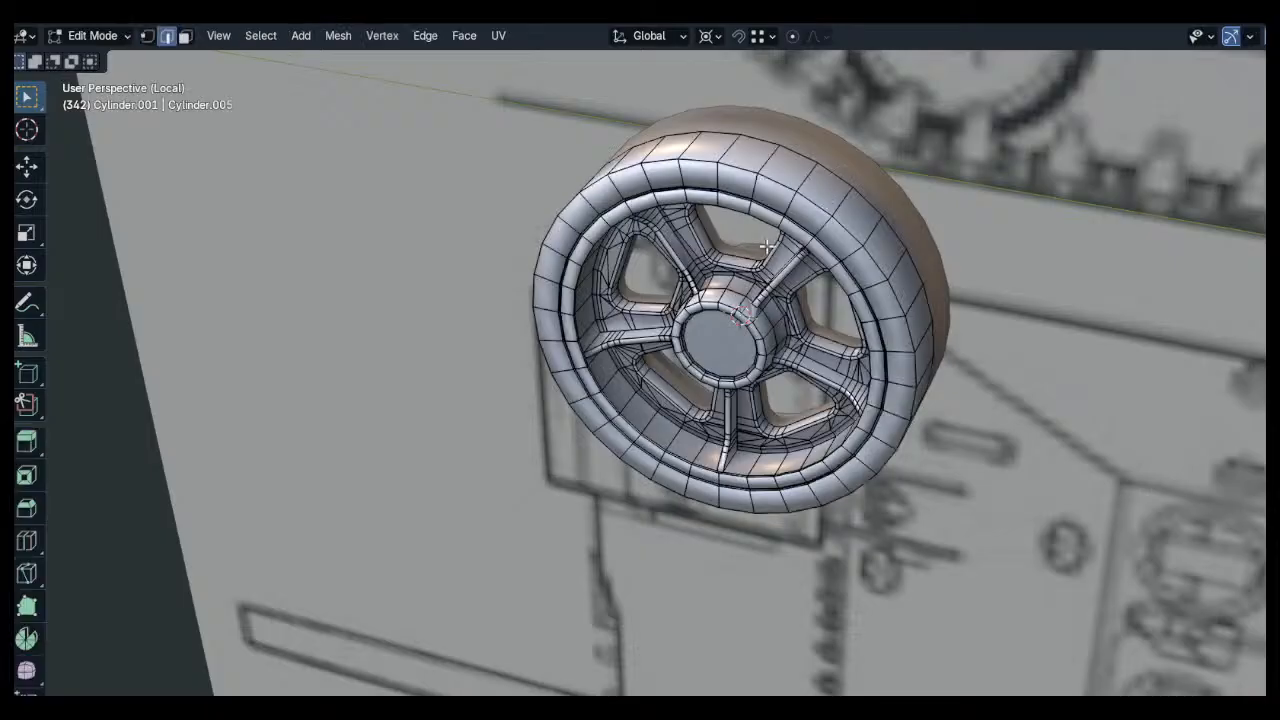
# Bevel the wheel's outer front edge loop with one segment
pyautogui.moveTo(767, 247); pyautogui.dragTo(675, 236, button='middle')
pyautogui.scroll(3, 808, 198)
pyautogui.keyDown('alt'); pyautogui.click(804, 196); pyautogui.keyUp('alt')
pyautogui.hotkey('ctrl', 'b')
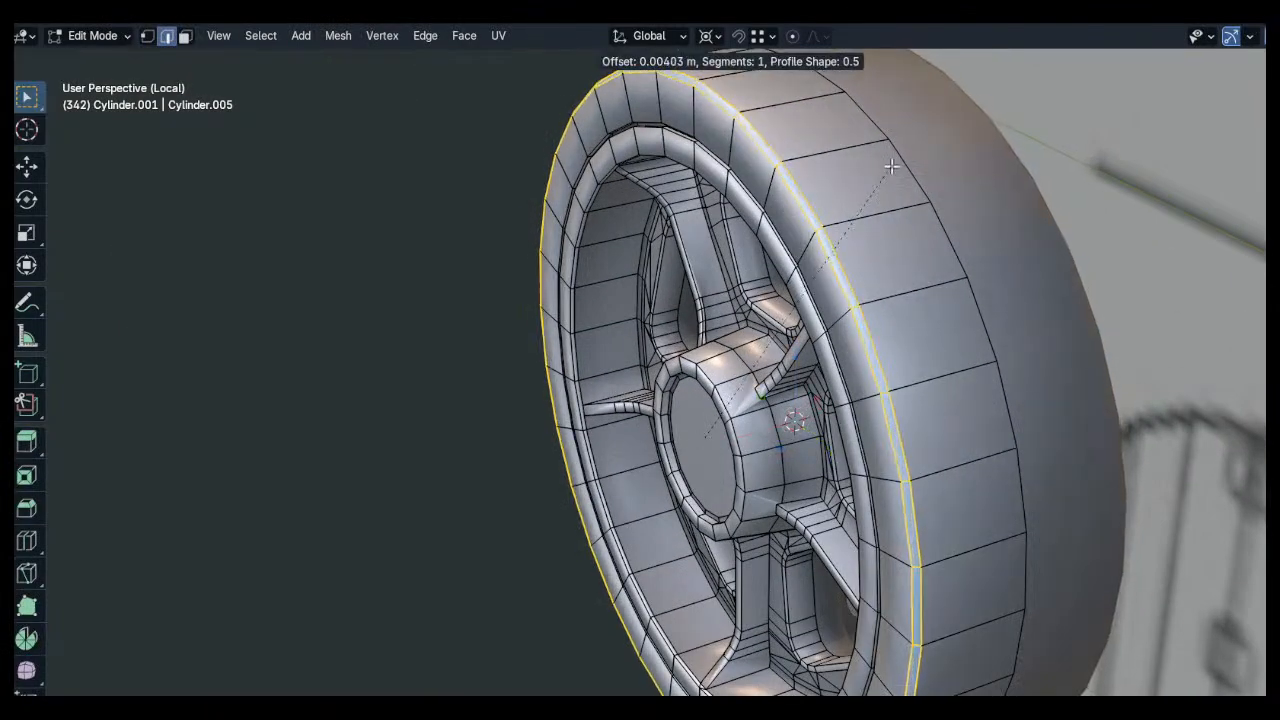
pyautogui.click(914, 151)
pyautogui.hotkey('alt', 'a')
pyautogui.press('Tab')
pyautogui.scroll(-3, 842, 178)
pyautogui.moveTo(836, 201); pyautogui.dragTo(831, 149, button='middle')
# Add an edge loop around the middle of the tread and scale it outward with the tread's inner loop, excluding the X axis
pyautogui.press('Tab')
pyautogui.scroll(4, 854, 189)
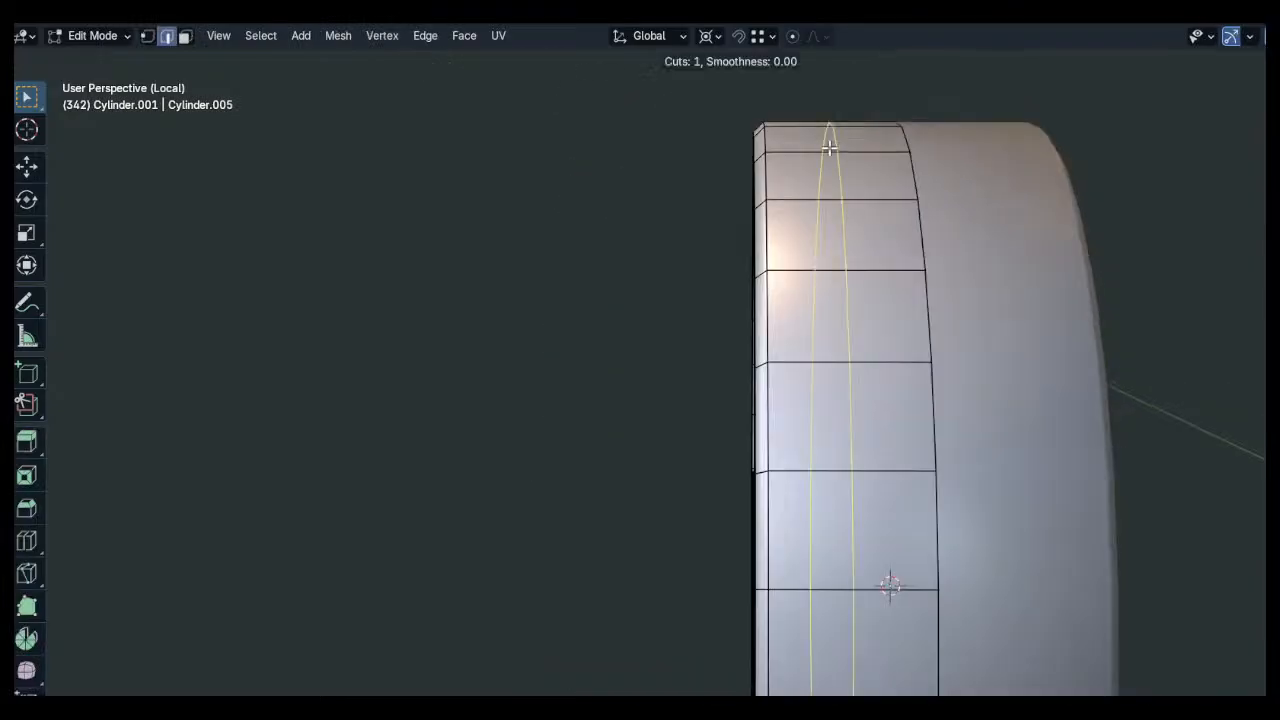
pyautogui.hotkey('ctrl', 'r')
pyautogui.click(840, 150)
pyautogui.rightClick(840, 150)
pyautogui.keyDown('alt'); pyautogui.keyDown('shift'); pyautogui.click(912, 177); pyautogui.keyUp('shift'); pyautogui.keyUp('alt')
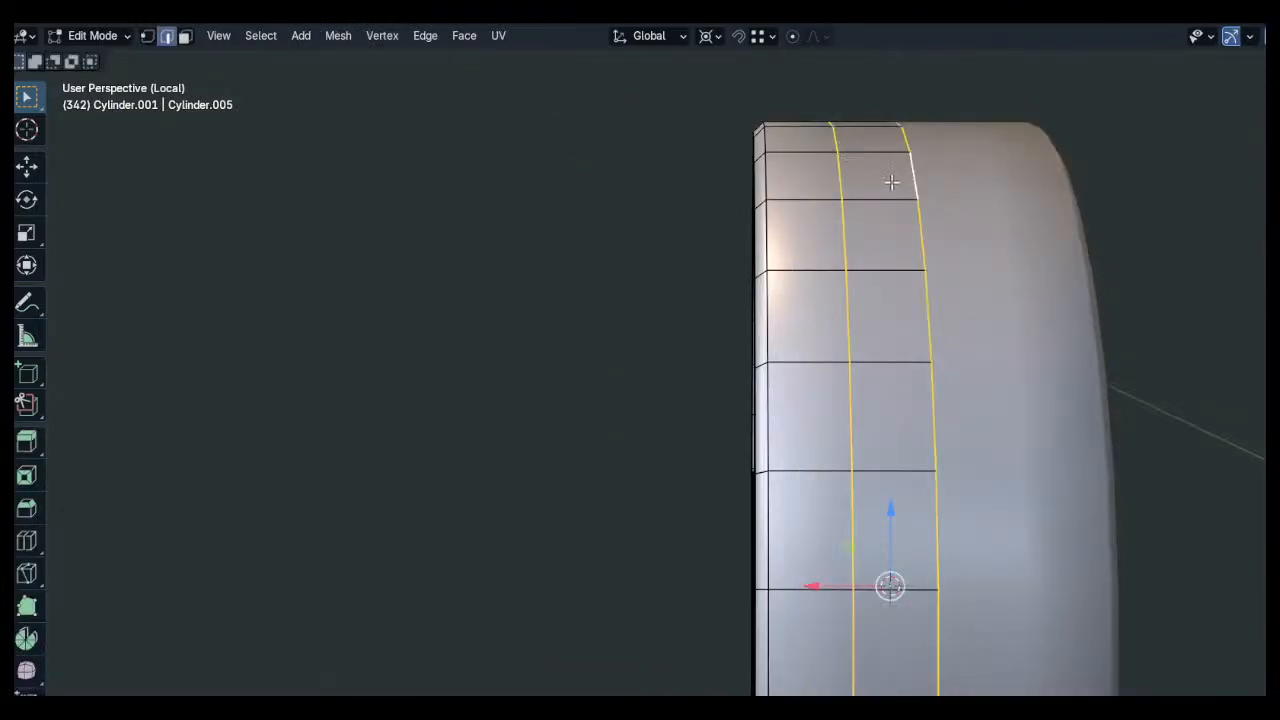
pyautogui.moveTo(912, 177); pyautogui.dragTo(912, 190, button='middle')
pyautogui.press('s')
pyautogui.hotkey('shift', 'x')
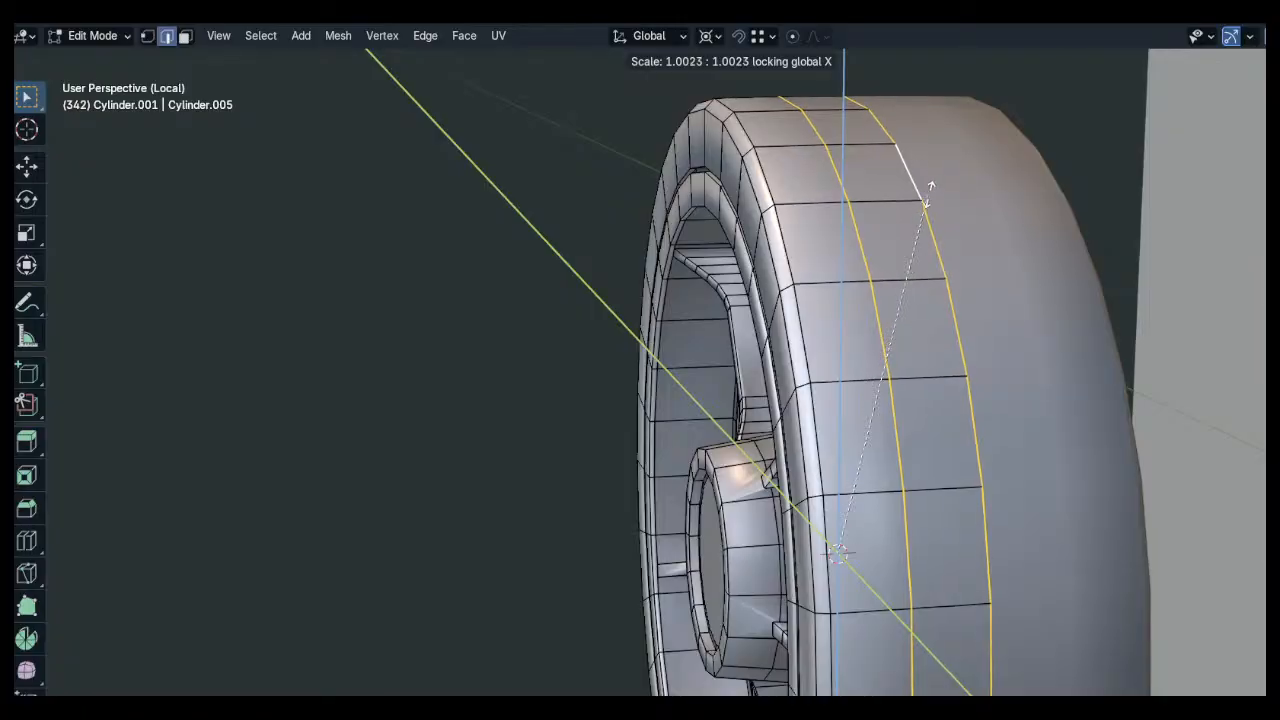
pyautogui.click(960, 177)
# Move the tread's added edge loop along the X axis toward the outer front edge
pyautogui.keyDown('alt'); pyautogui.click(908, 220); pyautogui.keyUp('alt')
pyautogui.press('g')
pyautogui.press('x')
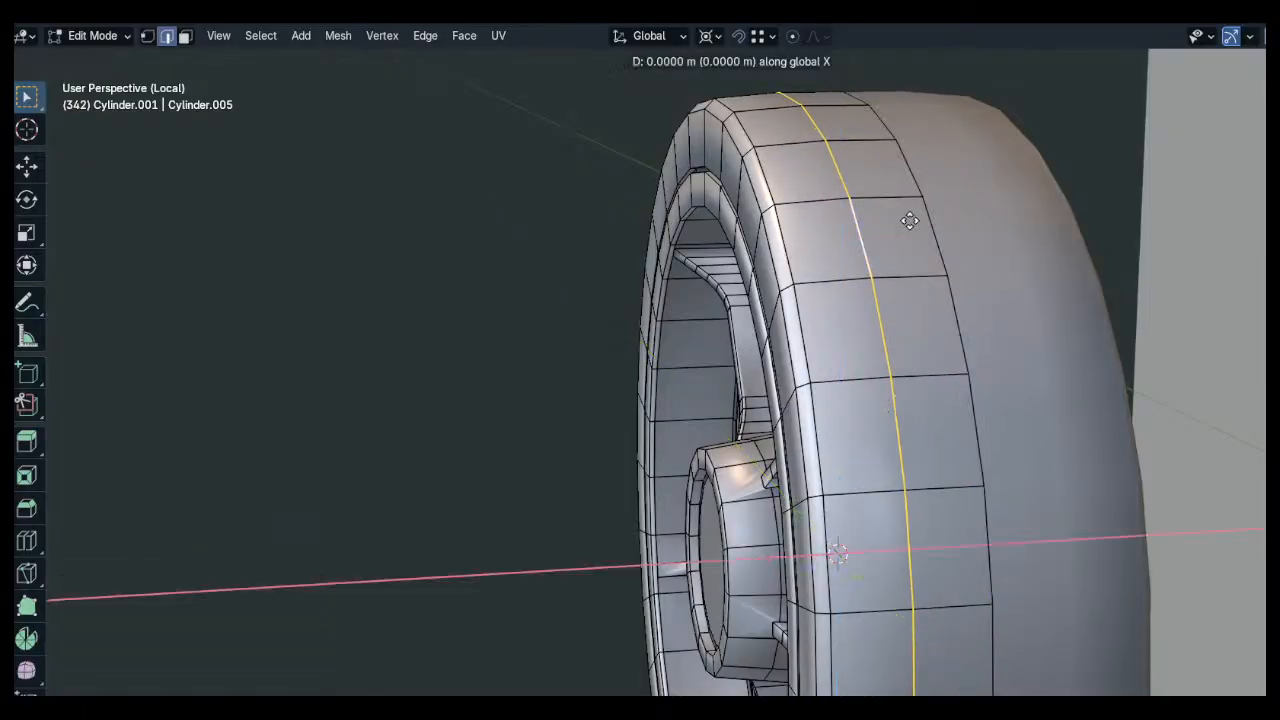
pyautogui.click(624, 232)
pyautogui.click(626, 232)
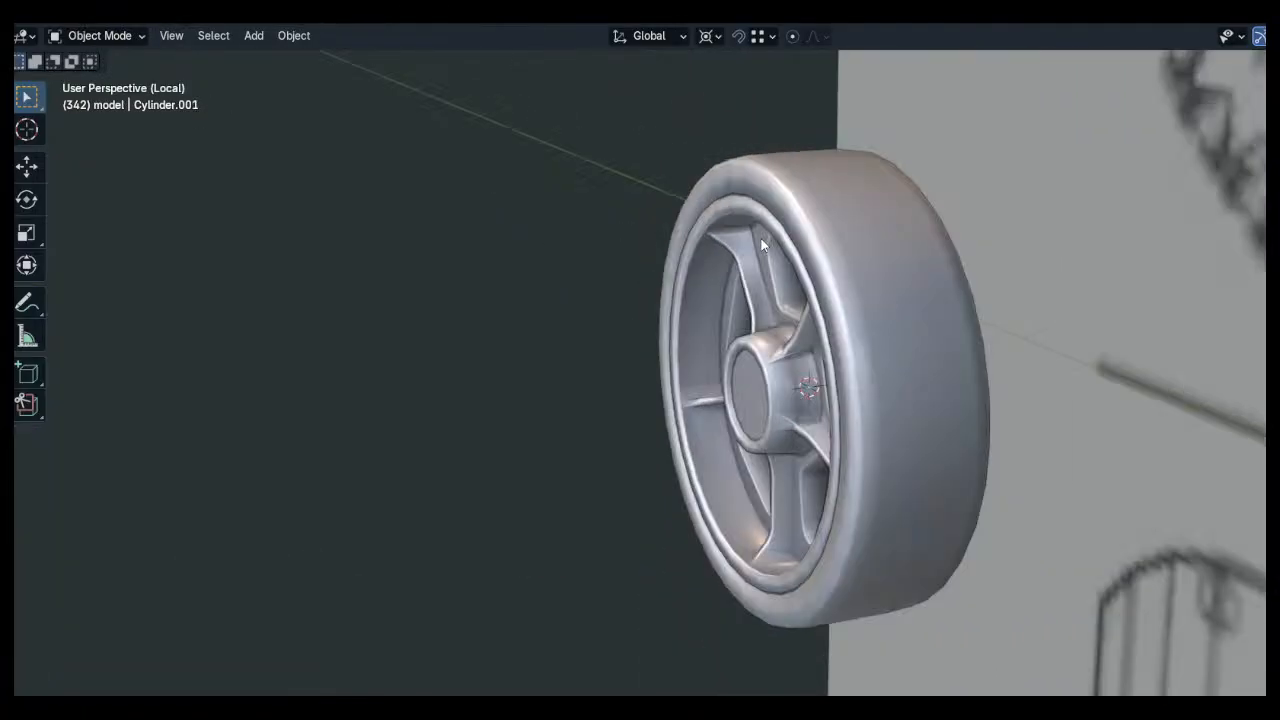
# Examine the shading and edges where the ribs meet the hub
pyautogui.moveTo(1040, 190); pyautogui.dragTo(759, 240, button='middle')
pyautogui.scroll(4, 759, 238)
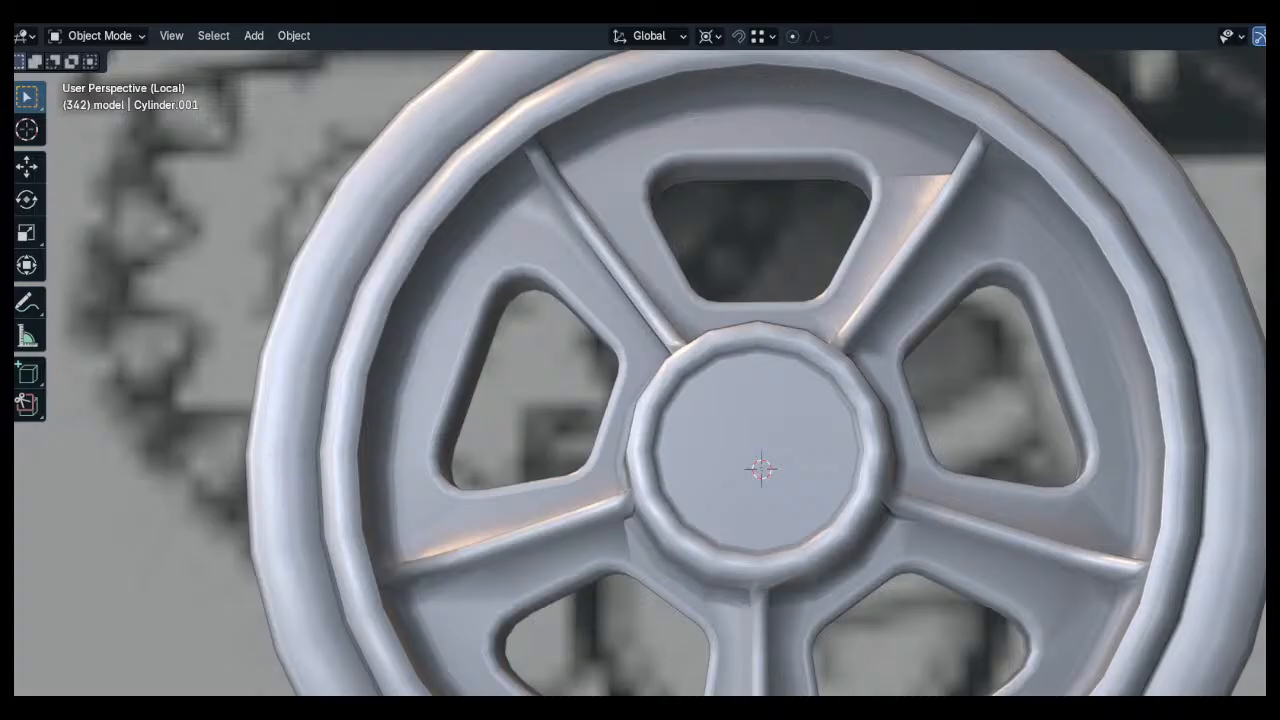
pyautogui.moveTo(622, 336); pyautogui.dragTo(610, 373, button='middle')
pyautogui.press('Tab')
pyautogui.scroll(3, 610, 373)
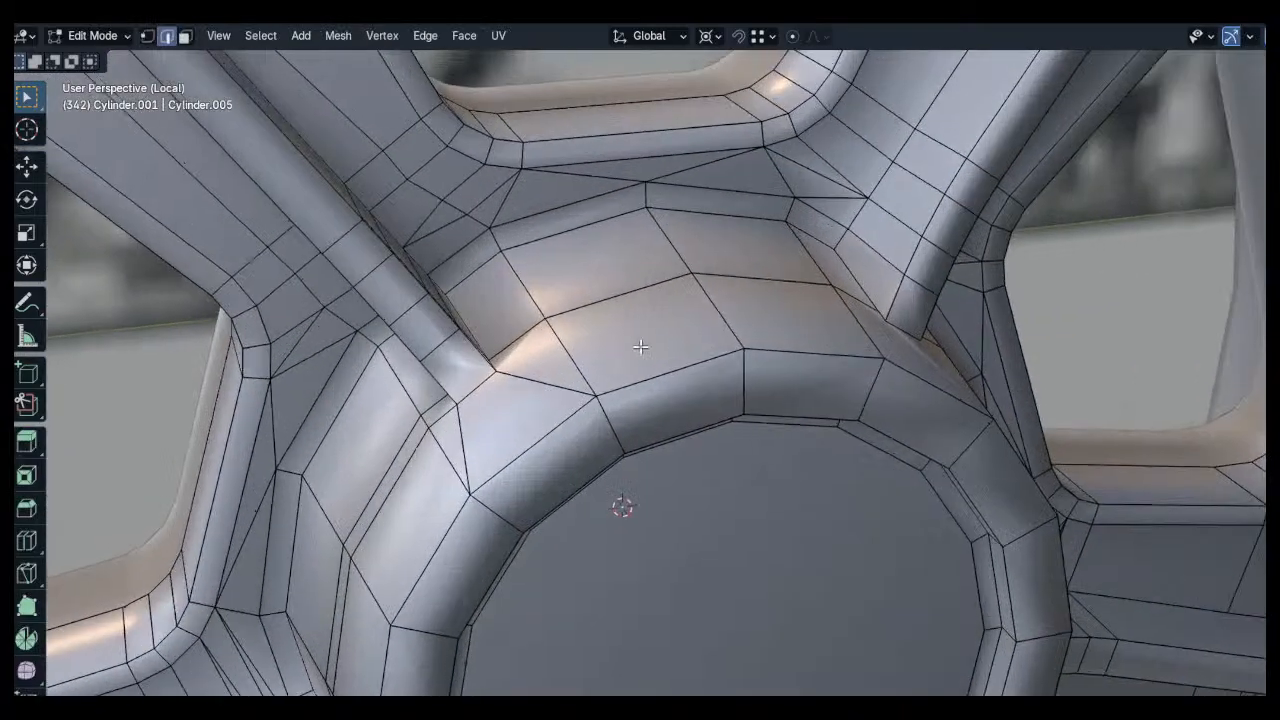
pyautogui.scroll(2, 703, 371)
pyautogui.moveTo(703, 371); pyautogui.dragTo(604, 357, button='middle')
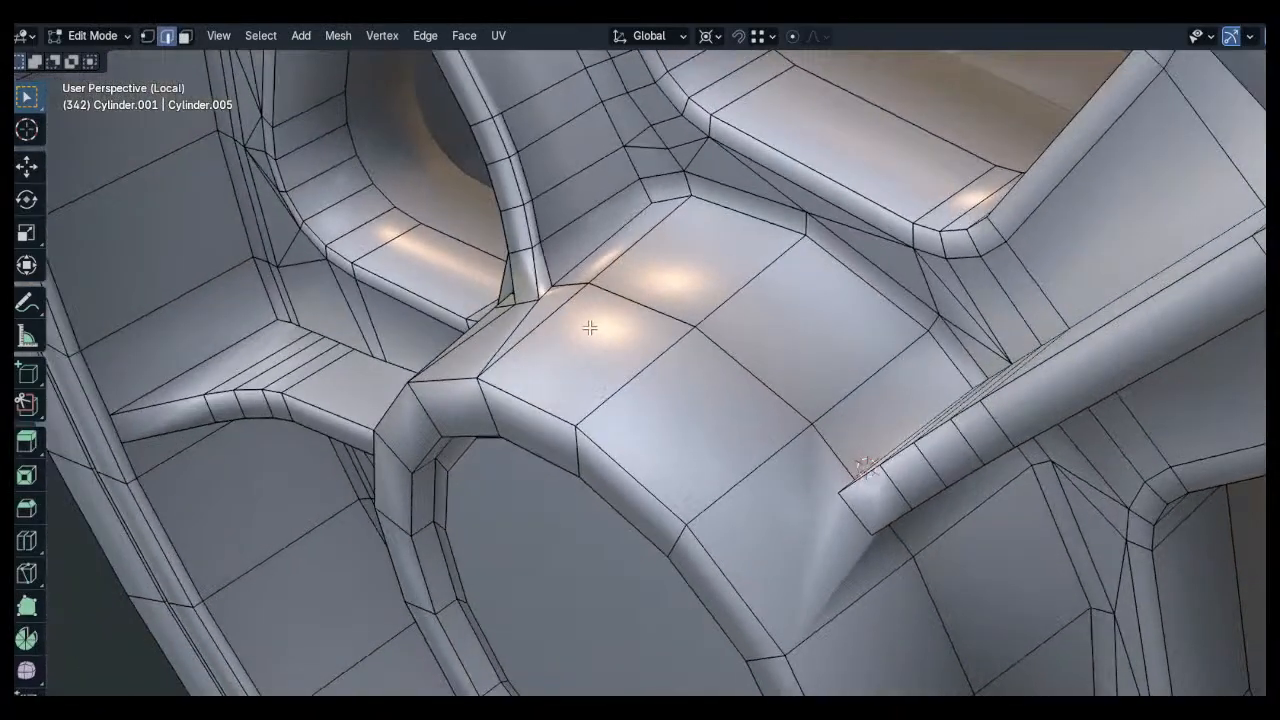
# Subdivide the ring of hub edges between the two upper ribs and slide the new edges back toward the rib ends
pyautogui.keyDown('ctrl'); pyautogui.keyDown('alt'); pyautogui.click(745, 476); pyautogui.keyUp('alt'); pyautogui.keyUp('ctrl')
pyautogui.hotkey('ctrl', 'e')
pyautogui.click(636, 180)
pyautogui.press('1')
pyautogui.hotkey('alt', 'a')
pyautogui.keyDown('alt'); pyautogui.click(599, 358); pyautogui.keyUp('alt')
pyautogui.press('g')
pyautogui.press('g')
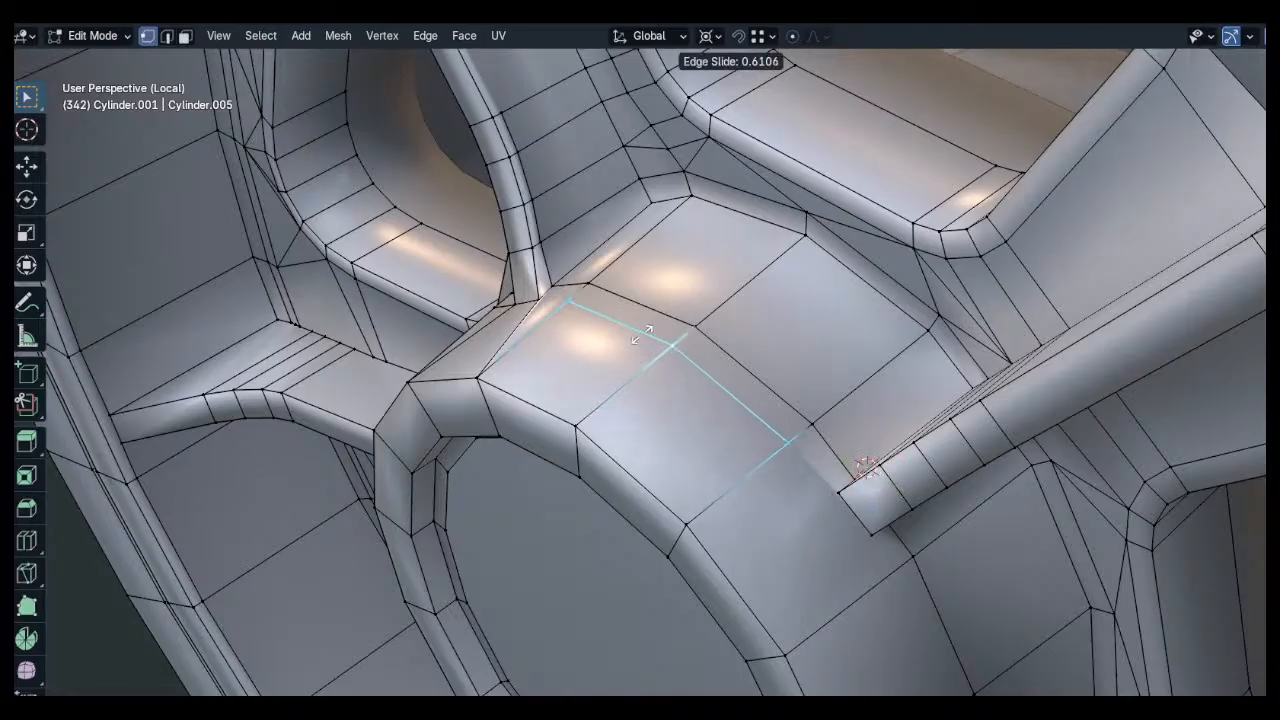
pyautogui.click(660, 345)
pyautogui.click(829, 479)
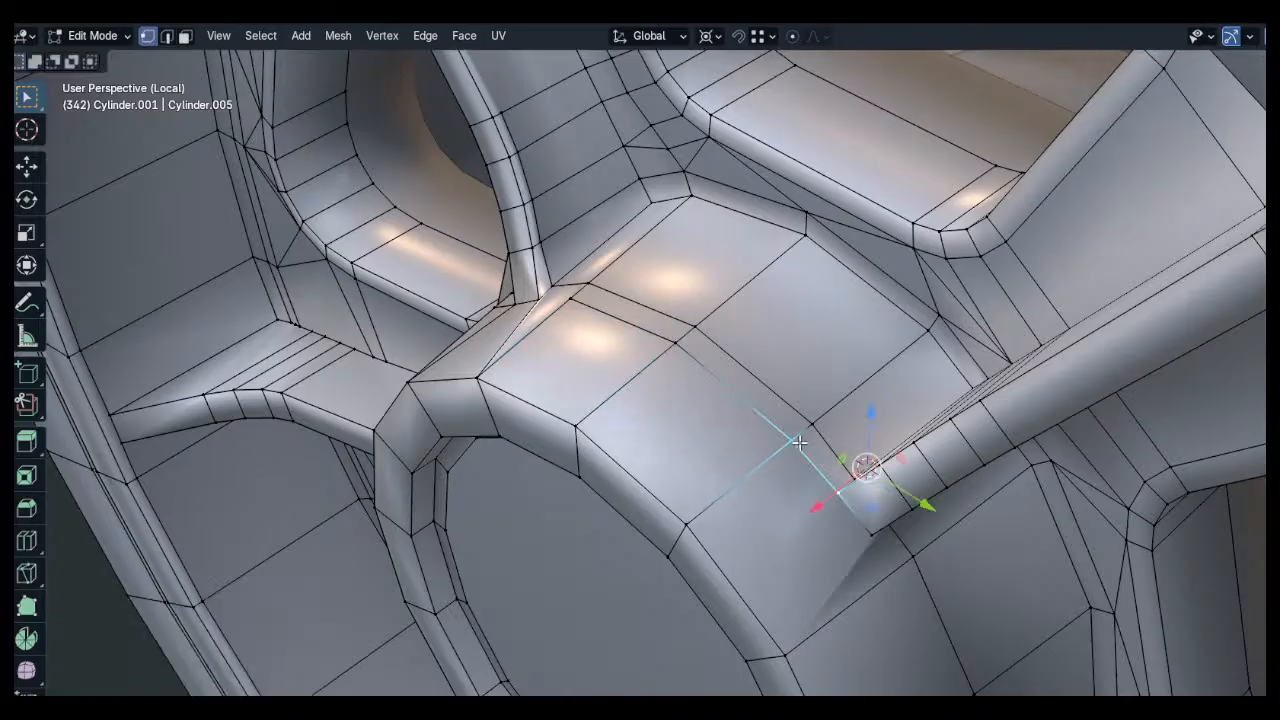
# Subdivide the hub side edges in the next section between ribs and slide the new edges backward by a factor of about 0.64
pyautogui.moveTo(569, 312); pyautogui.dragTo(530, 291, button='middle')
pyautogui.press('2')
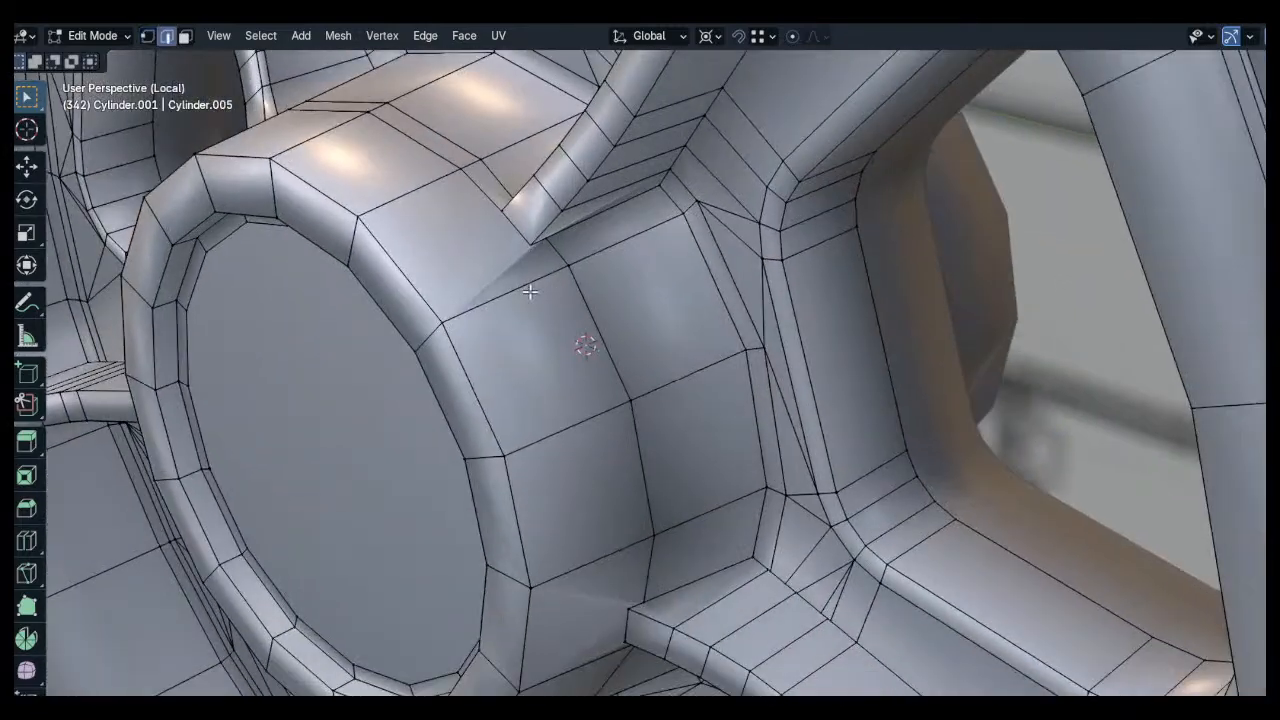
pyautogui.rightClick(600, 508)
pyautogui.click(513, 184)
pyautogui.hotkey('alt', 'a')
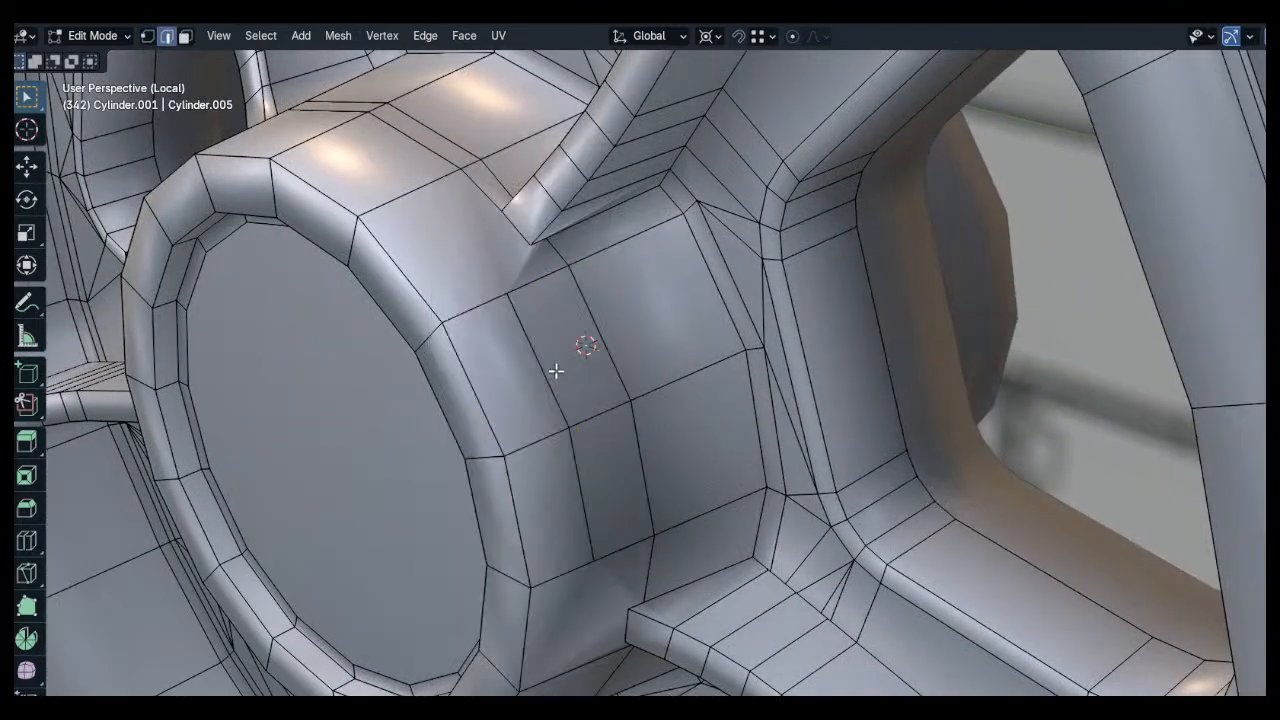
pyautogui.press('g')
pyautogui.press('g')
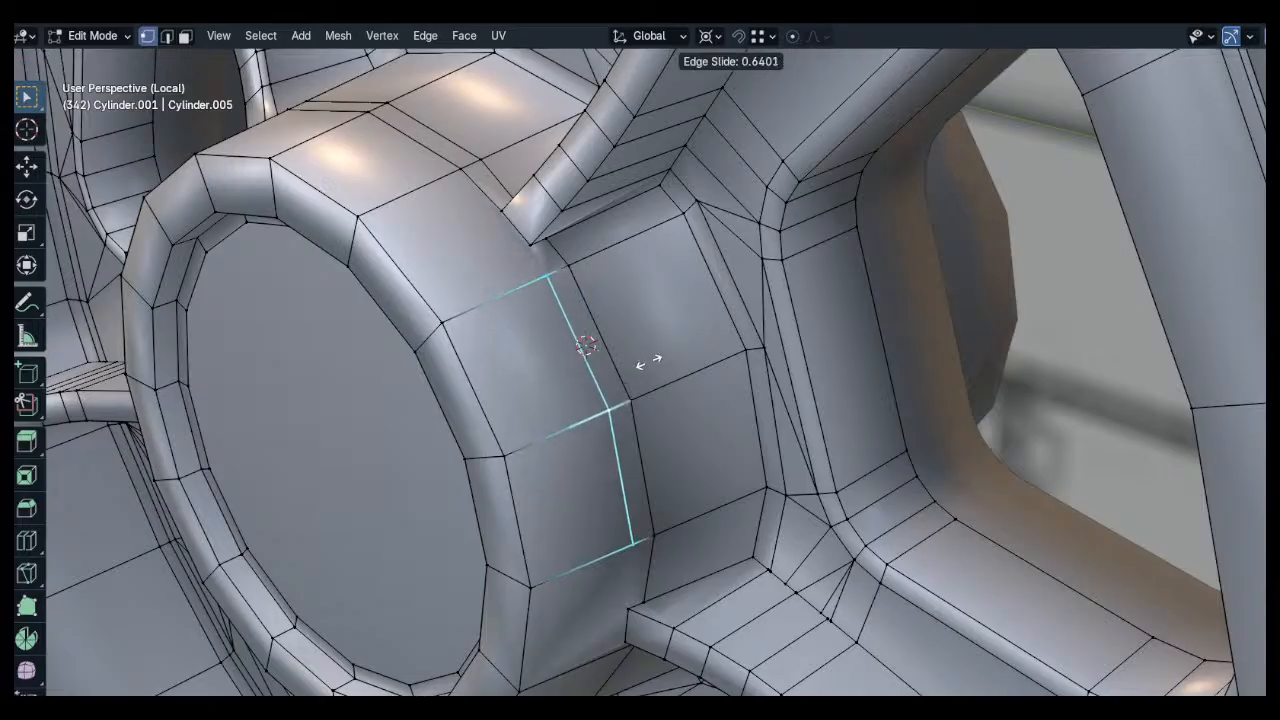
pyautogui.click(648, 362)
# Connect both ends of the slid hub edges to the adjacent rib corners
pyautogui.click(554, 289)
pyautogui.keyDown('shift'); pyautogui.moveTo(655, 450); pyautogui.dragTo(602, 376, button='middle'); pyautogui.keyUp('shift')
pyautogui.hotkey('alt', 'a')
pyautogui.scroll(2, 587, 455)
pyautogui.press('j')
pyautogui.keyDown('shift'); pyautogui.moveTo(618, 564); pyautogui.dragTo(603, 345, button='middle'); pyautogui.keyUp('shift')
pyautogui.hotkey('alt', 'a')
# Select the lengthwise hub edges in the following section between ribs and subdivide them once
pyautogui.press('2')
pyautogui.click(570, 422)
pyautogui.keyDown('shift'); pyautogui.moveTo(609, 466); pyautogui.dragTo(598, 398, button='middle'); pyautogui.keyUp('shift')
pyautogui.keyDown('shift'); pyautogui.click(546, 532); pyautogui.keyUp('shift')
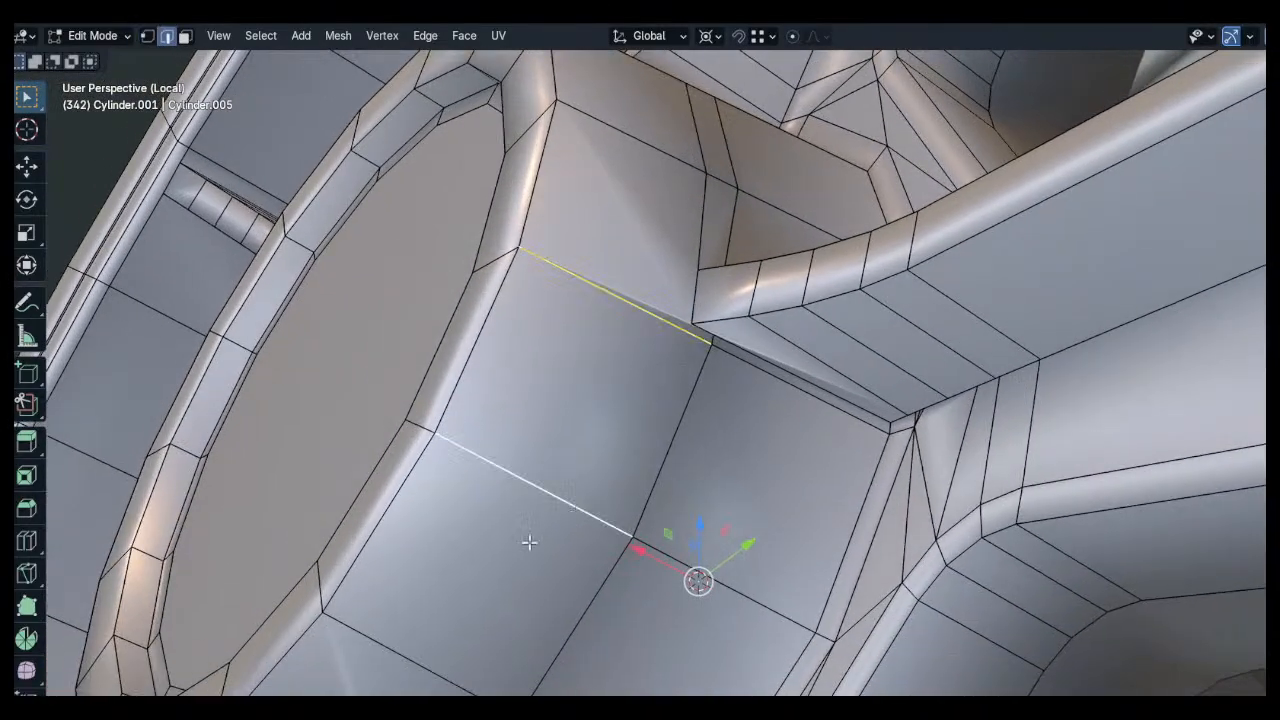
pyautogui.moveTo(546, 532); pyautogui.dragTo(598, 482, button='middle')
pyautogui.keyDown('shift'); pyautogui.click(563, 554); pyautogui.keyUp('shift')
pyautogui.moveTo(563, 554); pyautogui.dragTo(605, 490, button='middle')
pyautogui.rightClick(619, 412)
pyautogui.click(608, 186)
# Slide the new hub edges backward by a factor of about 0.75 and connect their ends to the rib corners
pyautogui.press('1')
pyautogui.hotkey('alt', 'a')
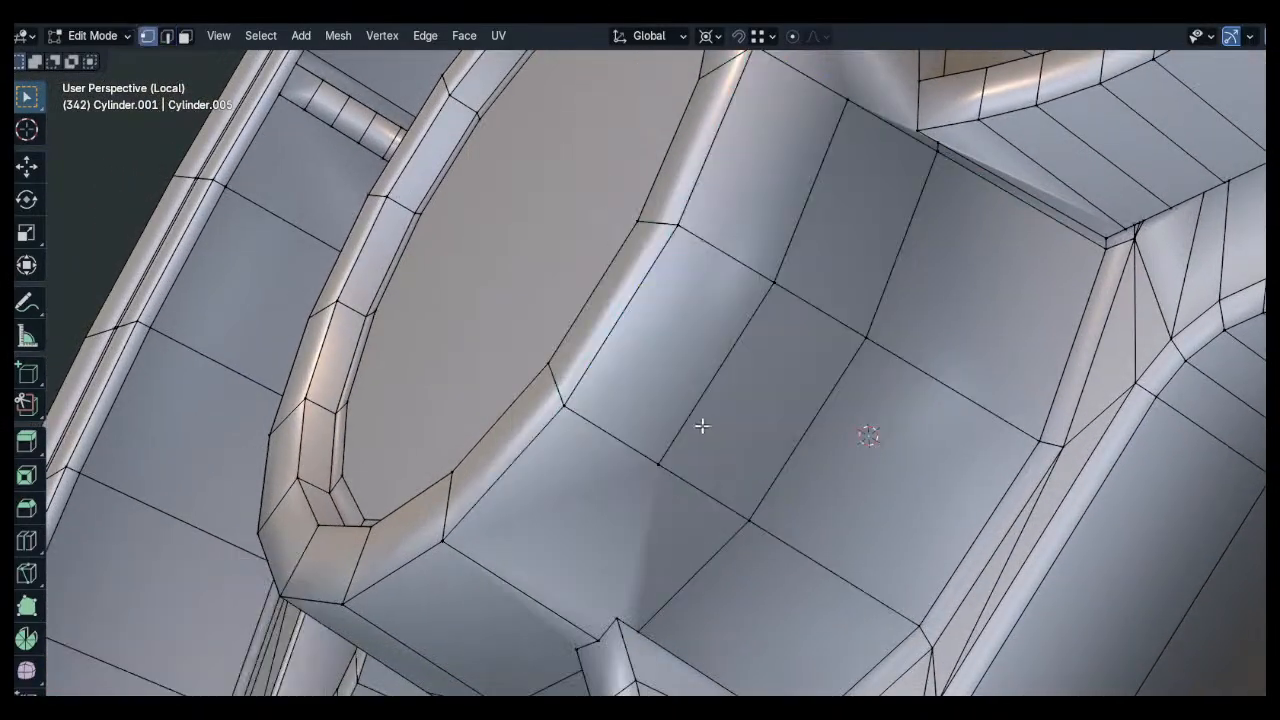
pyautogui.press('g')
pyautogui.press('g')
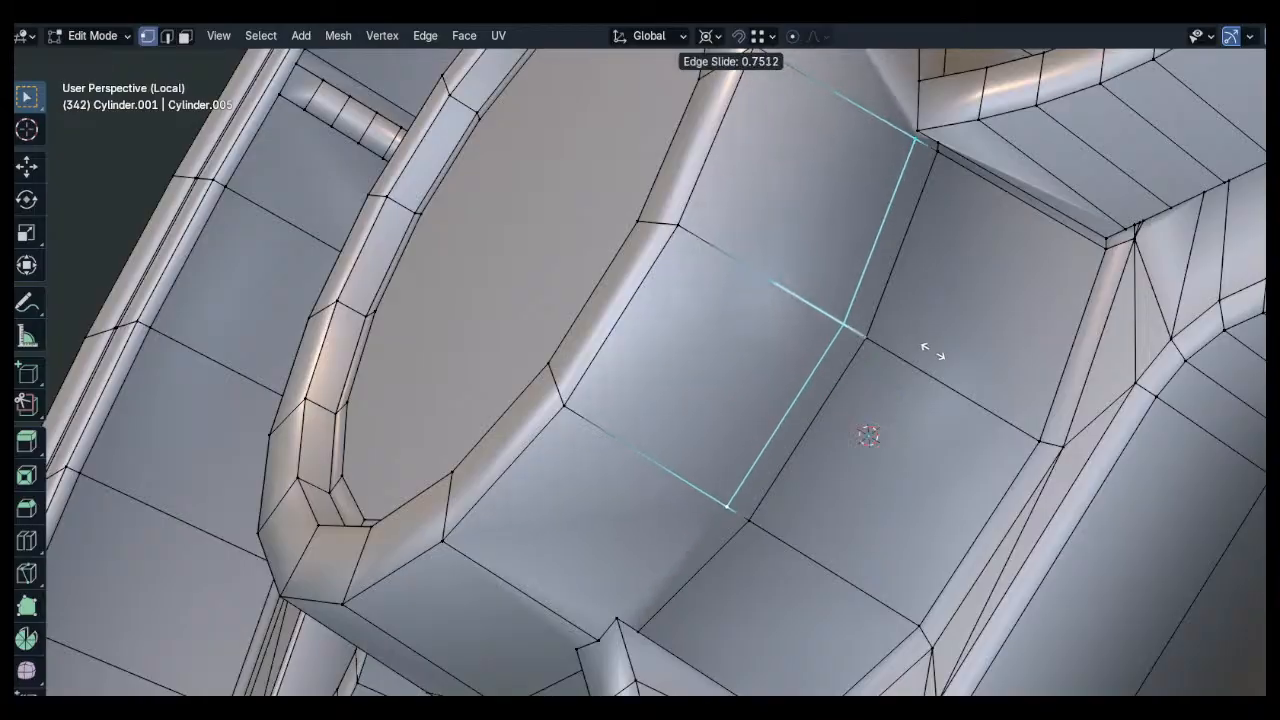
pyautogui.click(932, 350)
pyautogui.click(910, 128)
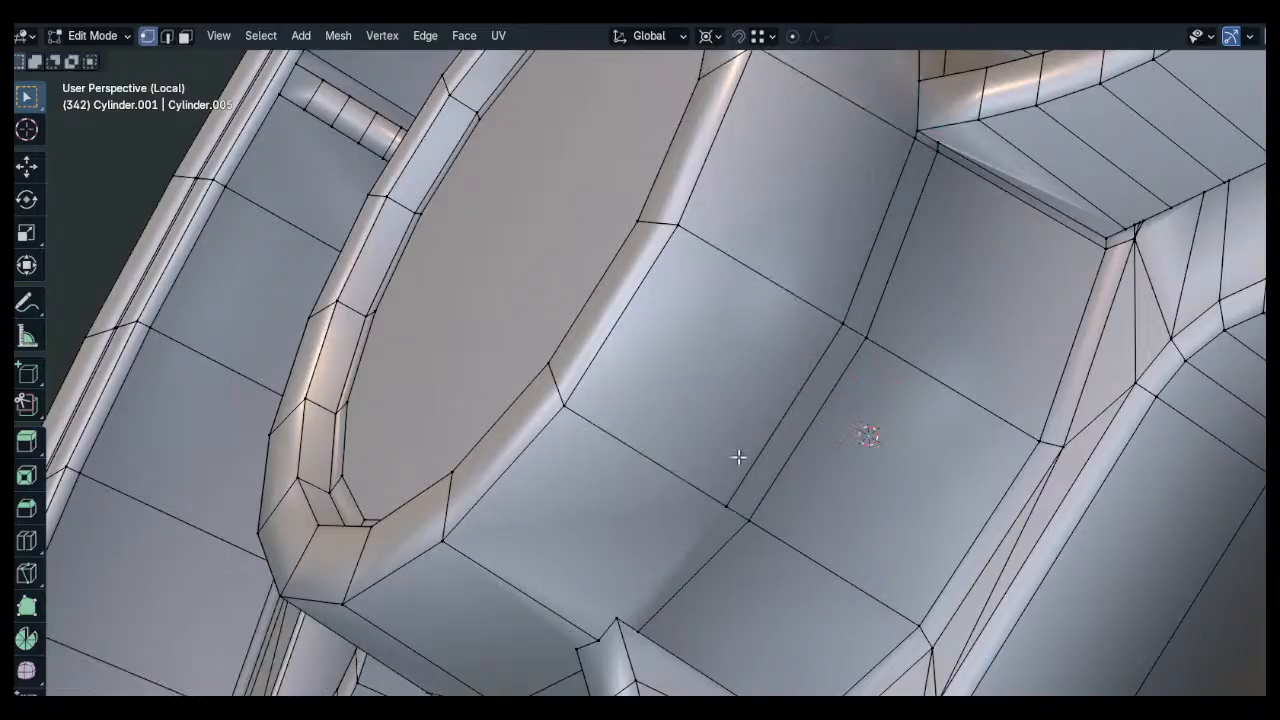
pyautogui.moveTo(670, 553); pyautogui.dragTo(718, 482, button='middle')
# Select the lengthwise edges of the remaining hub section between ribs and subdivide them
pyautogui.keyDown('shift'); pyautogui.moveTo(470, 325); pyautogui.dragTo(555, 434, button='middle'); pyautogui.keyUp('shift')
pyautogui.press('2')
pyautogui.click(546, 426)
pyautogui.keyDown('shift'); pyautogui.click(440, 280); pyautogui.keyUp('shift')
pyautogui.rightClick(438, 281)
pyautogui.rightClick(311, 156)
pyautogui.click(309, 156)
# Slide the remaining section's new edge chain backward, close to the existing loop around the hub
pyautogui.press('1')
pyautogui.keyDown('alt'); pyautogui.click(412, 236); pyautogui.keyUp('alt')
pyautogui.moveTo(410, 236); pyautogui.dragTo(437, 258, button='middle')
pyautogui.press('g')
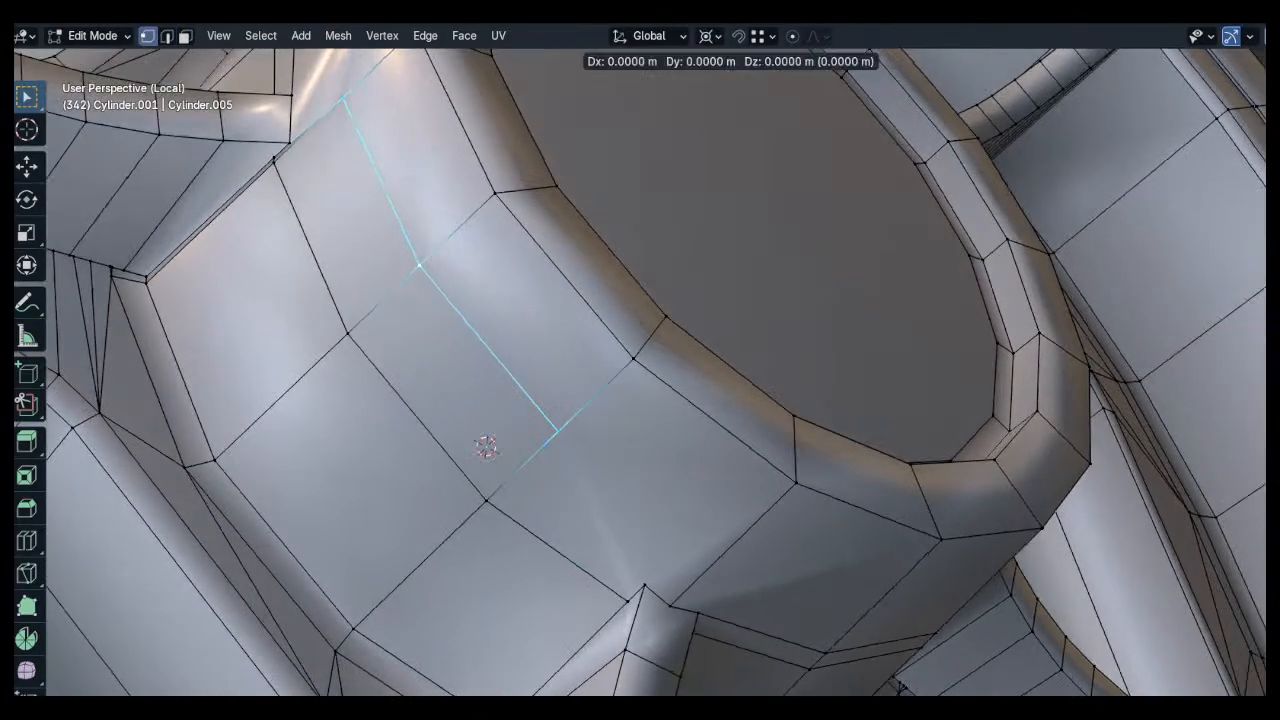
pyautogui.press('g')
pyautogui.click(394, 318)
pyautogui.hotkey('alt', 'a')
pyautogui.hotkey('alt', 'a')
# Connect the end vertices of the last slid edge chain to the corners where the ribs meet the hub
pyautogui.moveTo(650, 573); pyautogui.dragTo(463, 306, button='middle')
pyautogui.scroll(1, 483, 295)
pyautogui.click(482, 298)
pyautogui.press('q')
pyautogui.click(516, 268)
pyautogui.moveTo(586, 277); pyautogui.dragTo(680, 260, button='middle')
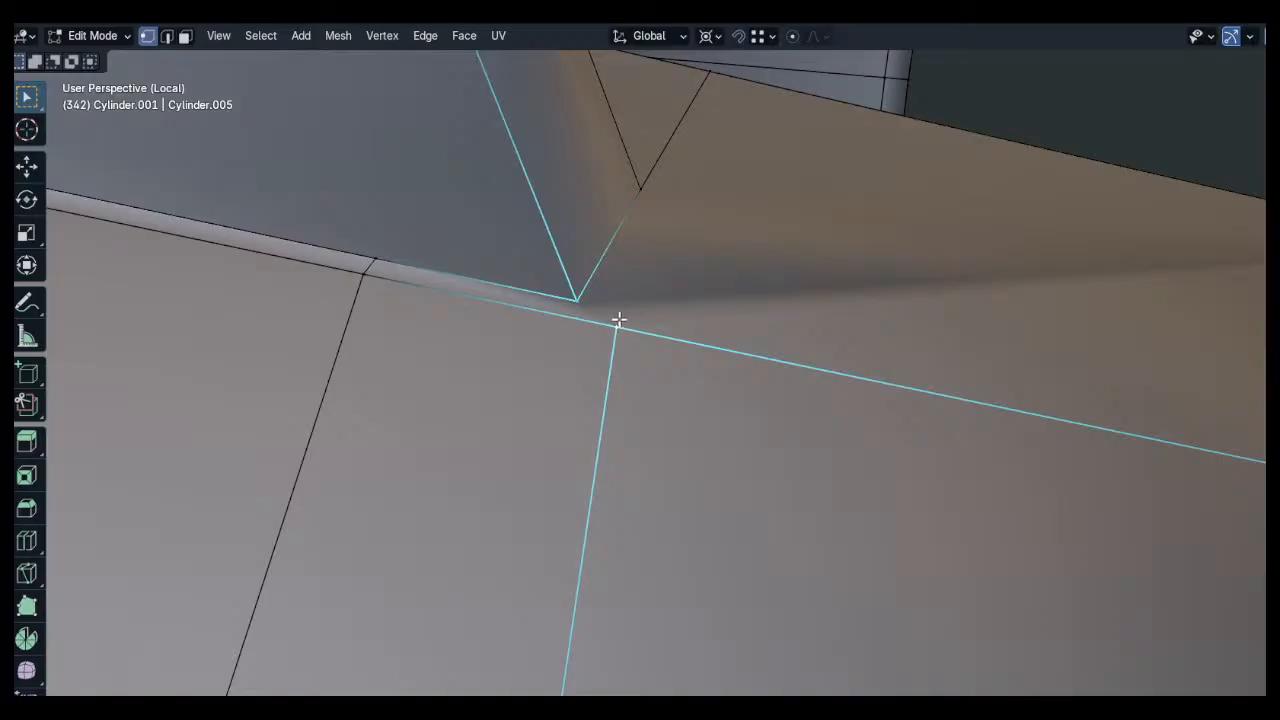
pyautogui.press('j')
pyautogui.hotkey('alt', 'a')
# Subdivide the vertical edges on the rib's side face near the hub with one cut
pyautogui.moveTo(631, 314); pyautogui.dragTo(469, 387, button='middle')
pyautogui.scroll(-4, 563, 296)
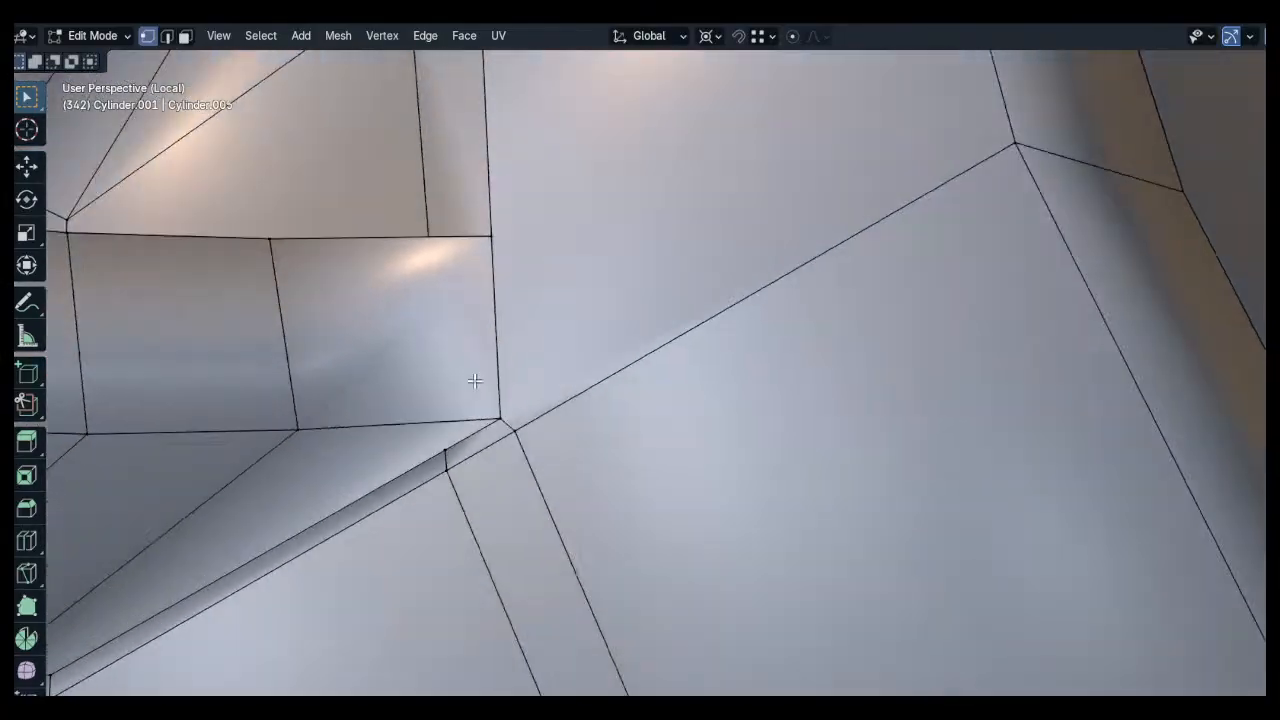
pyautogui.scroll(-6, 480, 378)
pyautogui.press('2')
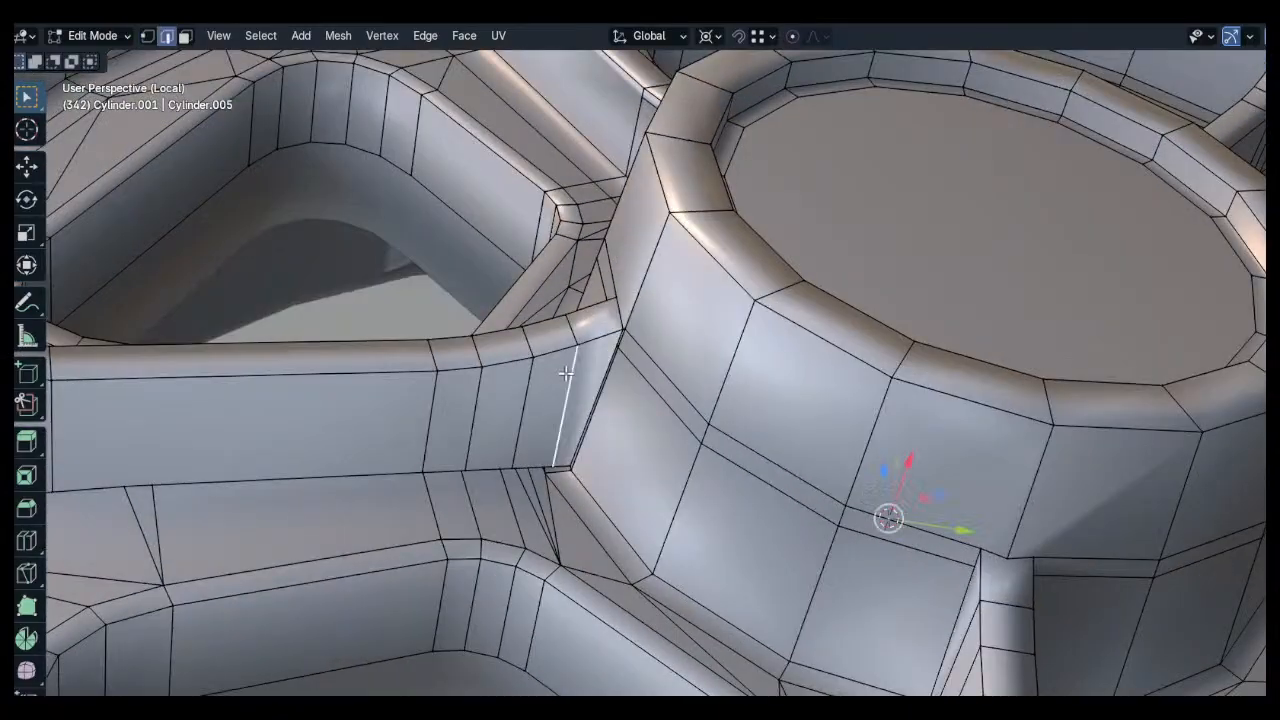
pyautogui.keyDown('ctrl'); pyautogui.click(429, 413); pyautogui.keyUp('ctrl')
pyautogui.rightClick(549, 376)
pyautogui.click(501, 183)
# Slide the new rib side edges up by a factor of about 0.84 and connect their inner end to the hub corner
pyautogui.press('1')
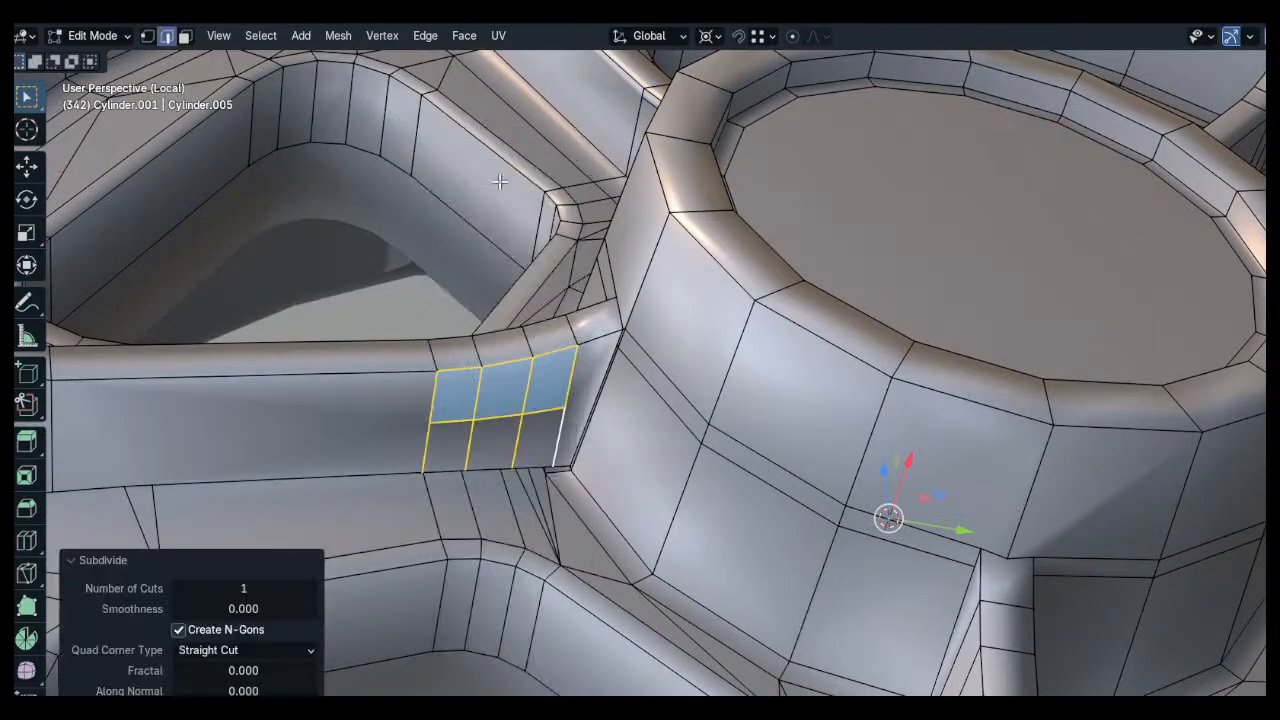
pyautogui.scroll(2, 576, 395)
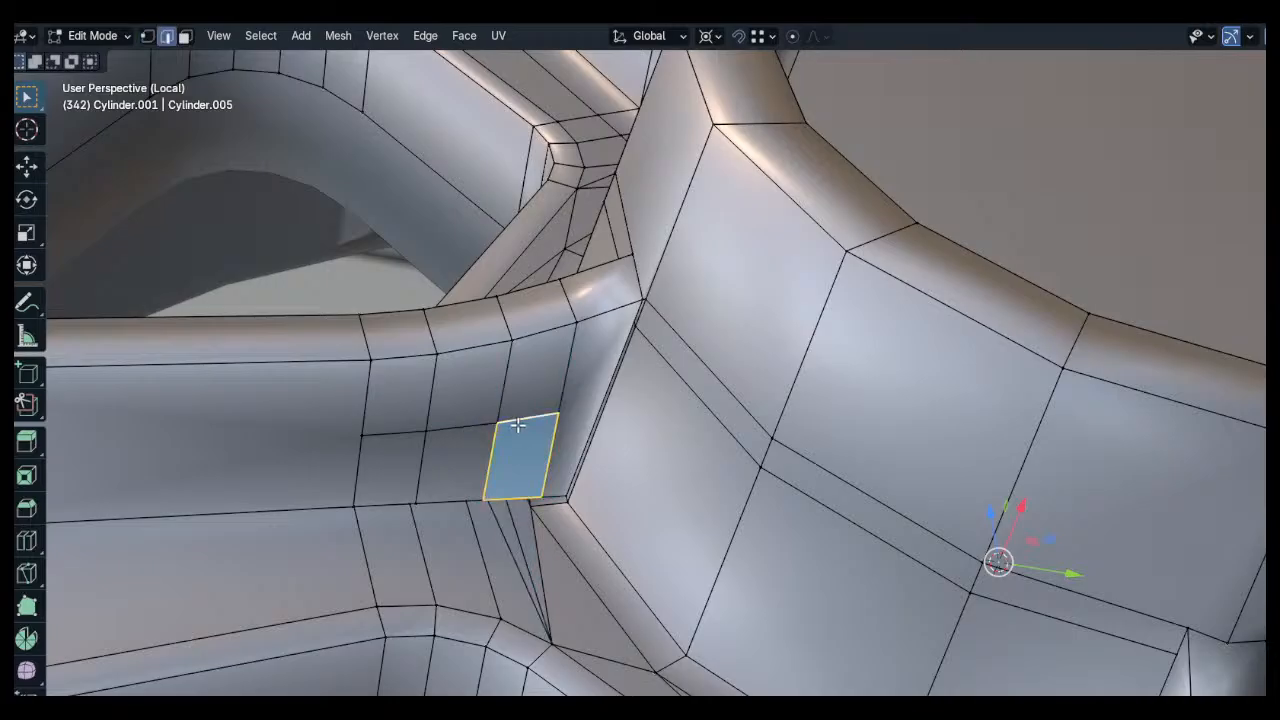
pyautogui.keyDown('ctrl'); pyautogui.click(577, 421); pyautogui.keyUp('ctrl')
pyautogui.press('g')
pyautogui.press('g')
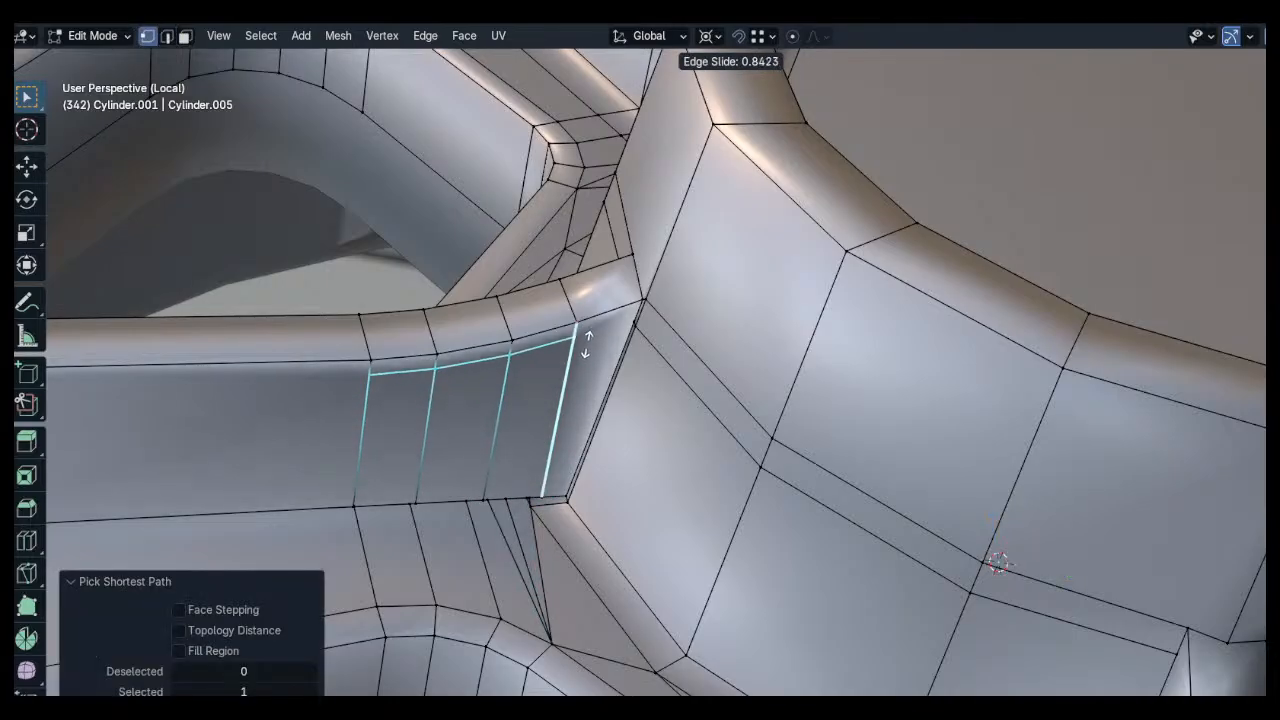
pyautogui.click(588, 340)
pyautogui.click(622, 326)
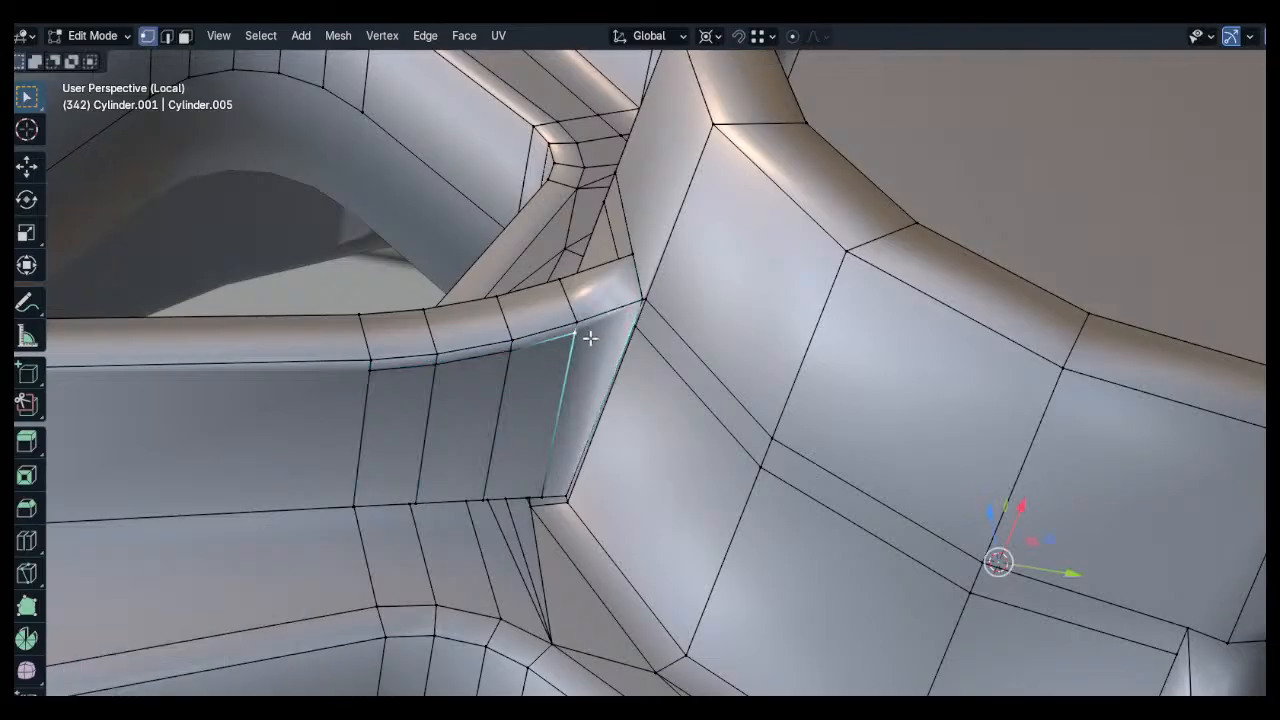
# Slide the vertices along the rib's base edge nearest the hub outward, away from the hub
pyautogui.scroll(8, 586, 339)
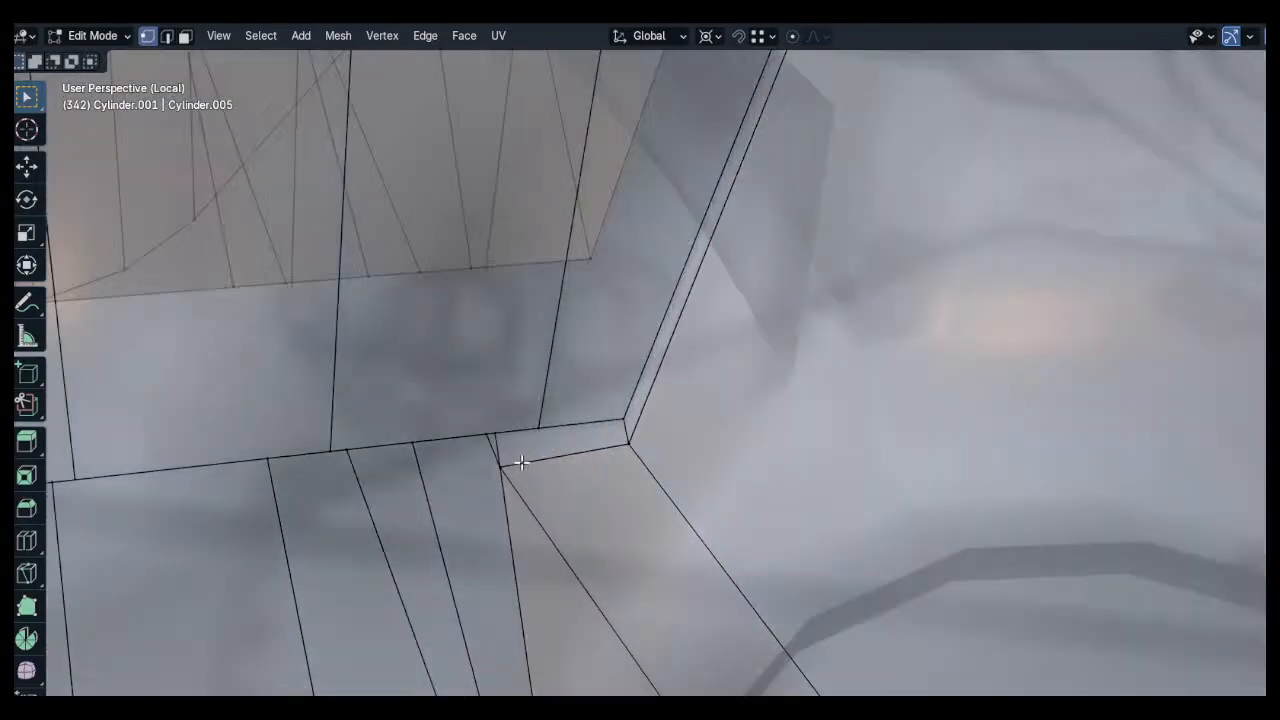
pyautogui.moveTo(521, 463); pyautogui.dragTo(498, 437, button='middle')
pyautogui.click(492, 426)
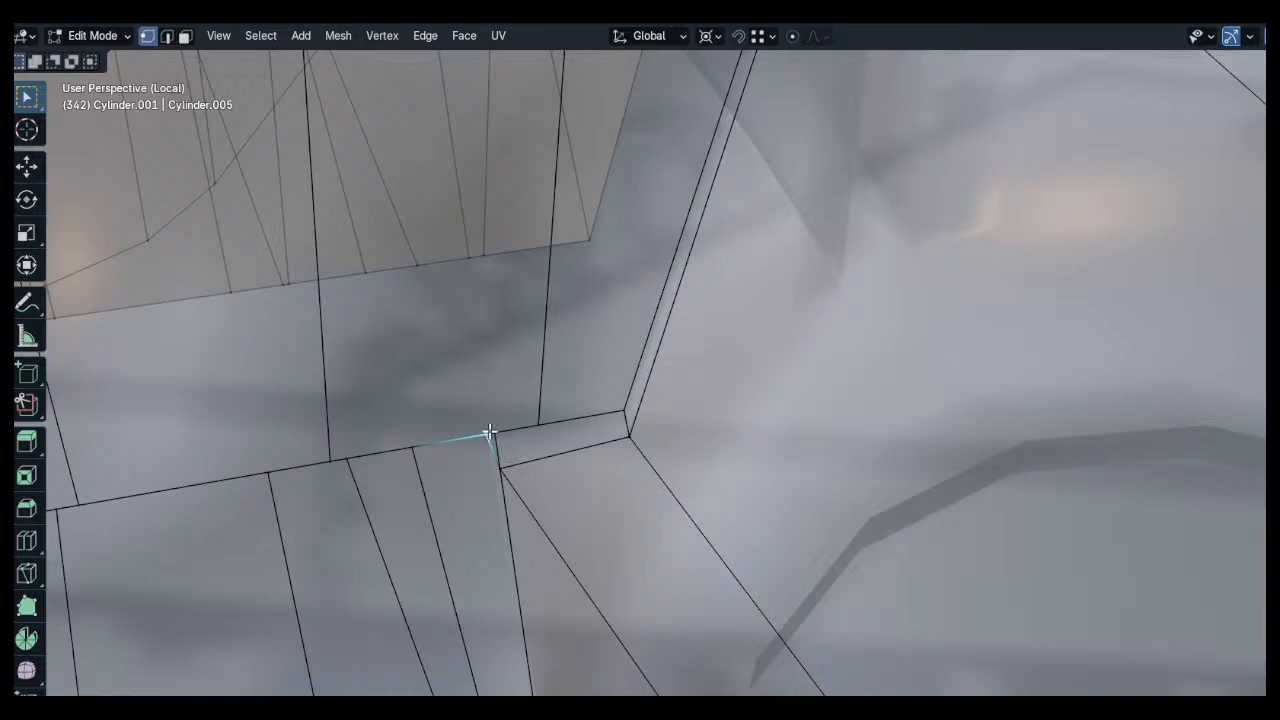
pyautogui.click(437, 428)
pyautogui.keyDown('shift'); pyautogui.moveTo(489, 436); pyautogui.dragTo(526, 426, button='middle'); pyautogui.keyUp('shift')
pyautogui.press('g')
pyautogui.press('g')
pyautogui.click(353, 430)
pyautogui.press('g')
pyautogui.press('g')
pyautogui.click(268, 437)
pyautogui.press('g')
pyautogui.press('g')
pyautogui.click(285, 450)
pyautogui.click(286, 451)
pyautogui.press('g')
pyautogui.press('g')
pyautogui.click(411, 438)
# Slide the neighbouring base vertices along the rib so the floor edges line up with the side-face edges
pyautogui.scroll(-2, 409, 438)
pyautogui.keyDown('shift'); pyautogui.moveTo(408, 438); pyautogui.dragTo(627, 351, button='middle'); pyautogui.keyUp('shift')
pyautogui.click(460, 370)
pyautogui.press('g')
pyautogui.press('g')
pyautogui.click(538, 360)
pyautogui.click(385, 388)
pyautogui.press('g')
pyautogui.press('g')
pyautogui.click(325, 382)
pyautogui.scroll(-3, 323, 375)
pyautogui.keyDown('shift'); pyautogui.moveTo(323, 375); pyautogui.dragTo(403, 349, button='middle'); pyautogui.keyUp('shift')
pyautogui.click(407, 398)
pyautogui.press('g')
pyautogui.press('g')
pyautogui.click(286, 406)
pyautogui.click(487, 403)
pyautogui.press('g')
pyautogui.press('g')
pyautogui.click(362, 400)
# Slide two more vertices along the base of the rib's hub end, with X-ray switched off
pyautogui.hotkey('alt', 'z')
pyautogui.click(432, 335)
pyautogui.press('g')
pyautogui.press('g')
pyautogui.click(251, 369)
pyautogui.click(494, 326)
pyautogui.press('g')
pyautogui.press('g')
pyautogui.click(370, 352)
pyautogui.hotkey('alt', 'z')
pyautogui.scroll(-2, 600, 315)
# Subdivide the side-face edges at the rib's outer end near the rim
pyautogui.moveTo(651, 306); pyautogui.dragTo(489, 384, button='middle')
pyautogui.press('2')
pyautogui.rightClick(391, 491)
pyautogui.click(316, 184)
pyautogui.press('1')
# Slide the outer end's new edges up beneath the rib's rounded edge and connect them to the hub-end edge chain
pyautogui.keyDown('alt'); pyautogui.click(530, 451); pyautogui.keyUp('alt')
pyautogui.scroll(-2, 723, 341)
pyautogui.keyDown('shift'); pyautogui.moveTo(723, 341); pyautogui.dragTo(755, 357, button='middle'); pyautogui.keyUp('shift')
pyautogui.press('g')
pyautogui.press('g')
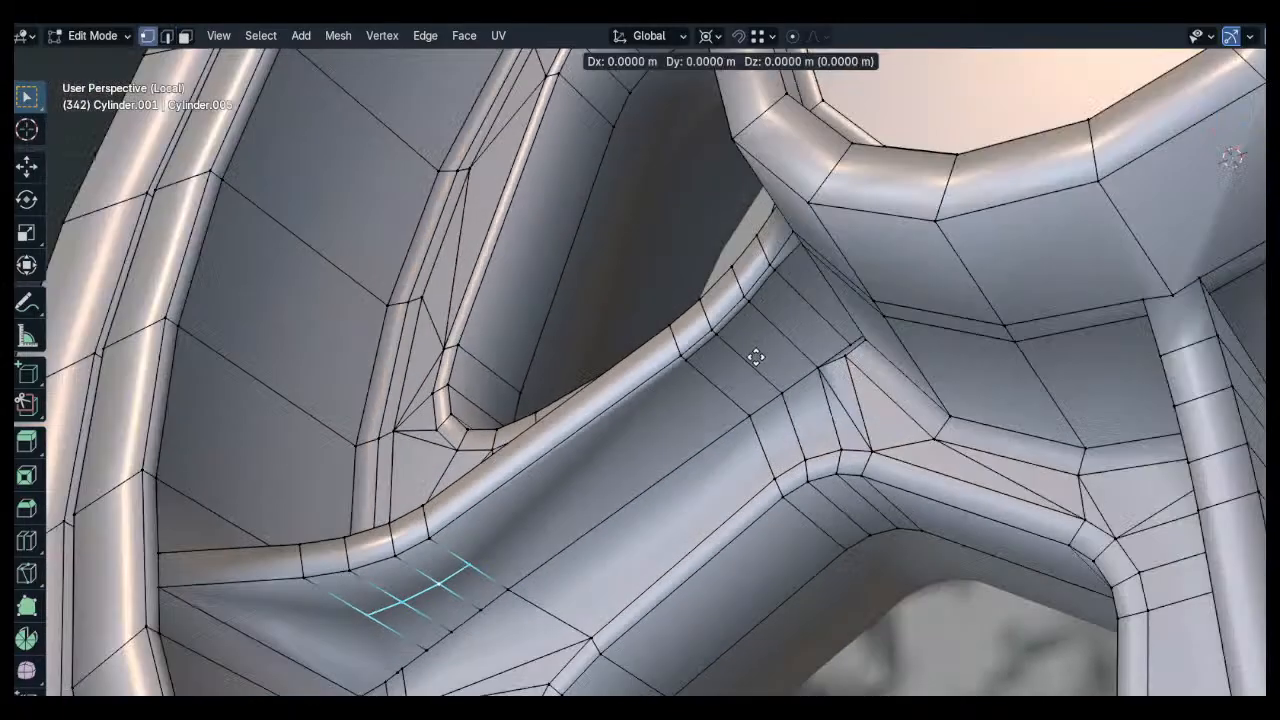
pyautogui.click(503, 497)
pyautogui.click(448, 541)
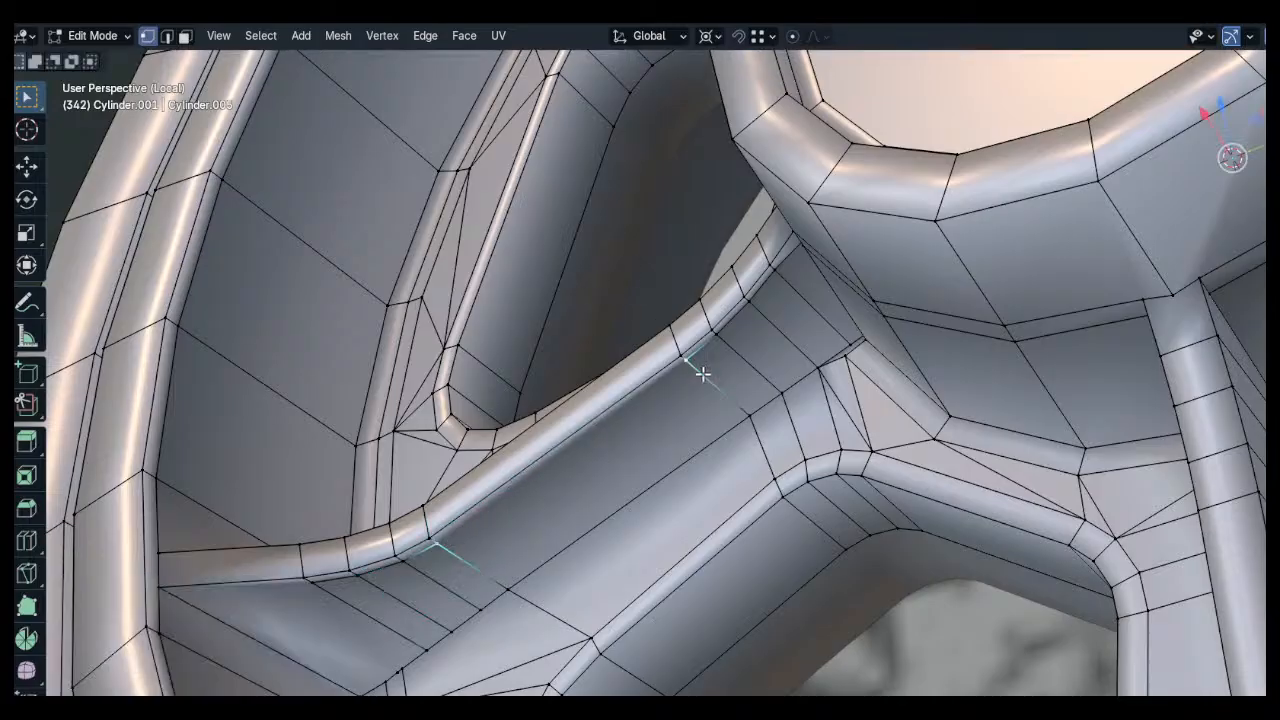
pyautogui.keyDown('shift'); pyautogui.moveTo(573, 488); pyautogui.dragTo(726, 329, button='middle'); pyautogui.keyUp('shift')
pyautogui.hotkey('alt', 'a')
# Slide the base vertices at the rib's outer end along its lower edge, away from the rim
pyautogui.scroll(5, 600, 440)
pyautogui.moveTo(597, 446); pyautogui.dragTo(628, 450, button='middle')
pyautogui.hotkey('alt', 'z')
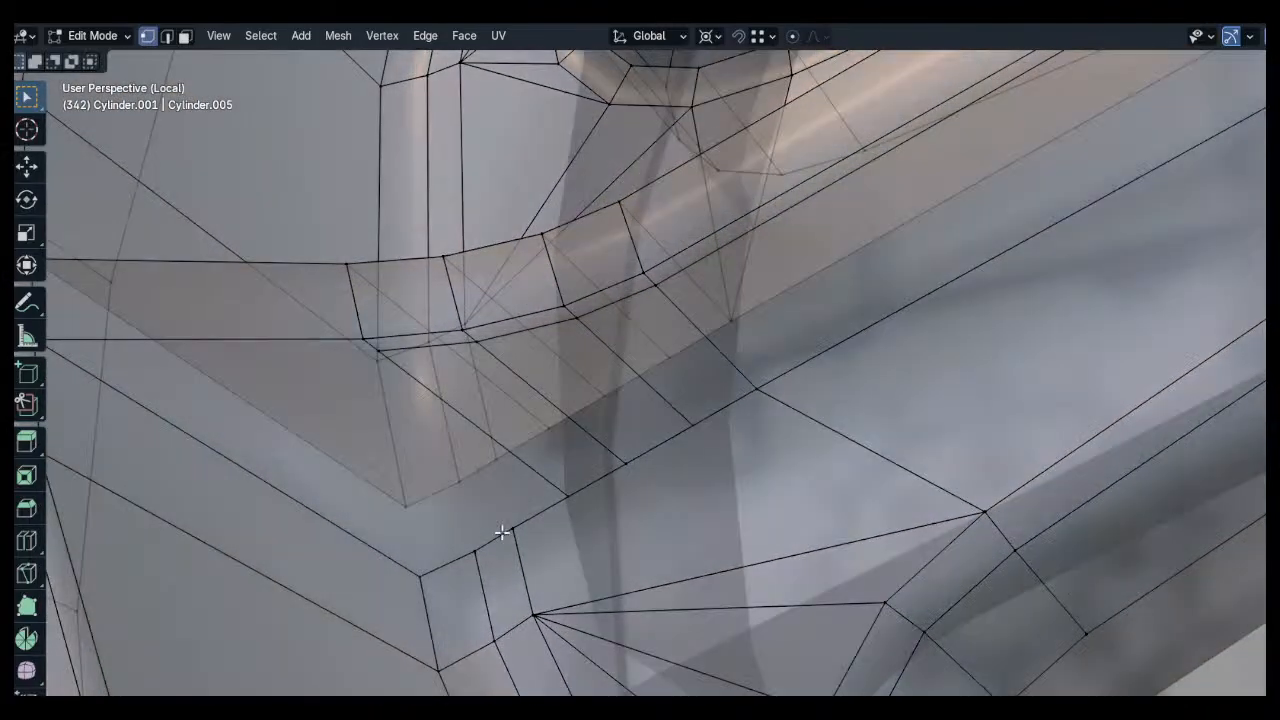
pyautogui.click(503, 531)
pyautogui.moveTo(506, 530); pyautogui.dragTo(546, 530, button='middle')
pyautogui.press('g')
pyautogui.press('g')
pyautogui.click(616, 501)
pyautogui.keyDown('shift'); pyautogui.moveTo(616, 501); pyautogui.dragTo(590, 472, button='middle'); pyautogui.keyUp('shift')
pyautogui.hotkey('alt', 'z')
pyautogui.click(542, 476)
pyautogui.press('g')
pyautogui.press('g')
pyautogui.click(580, 483)
pyautogui.click(618, 453)
# Add two cross edges over the rib's rounded edge at its rim end and switch X-ray off
pyautogui.moveTo(668, 436); pyautogui.dragTo(600, 392, button='middle')
pyautogui.hotkey('alt', 'z')
pyautogui.hotkey('ctrl', 'r')
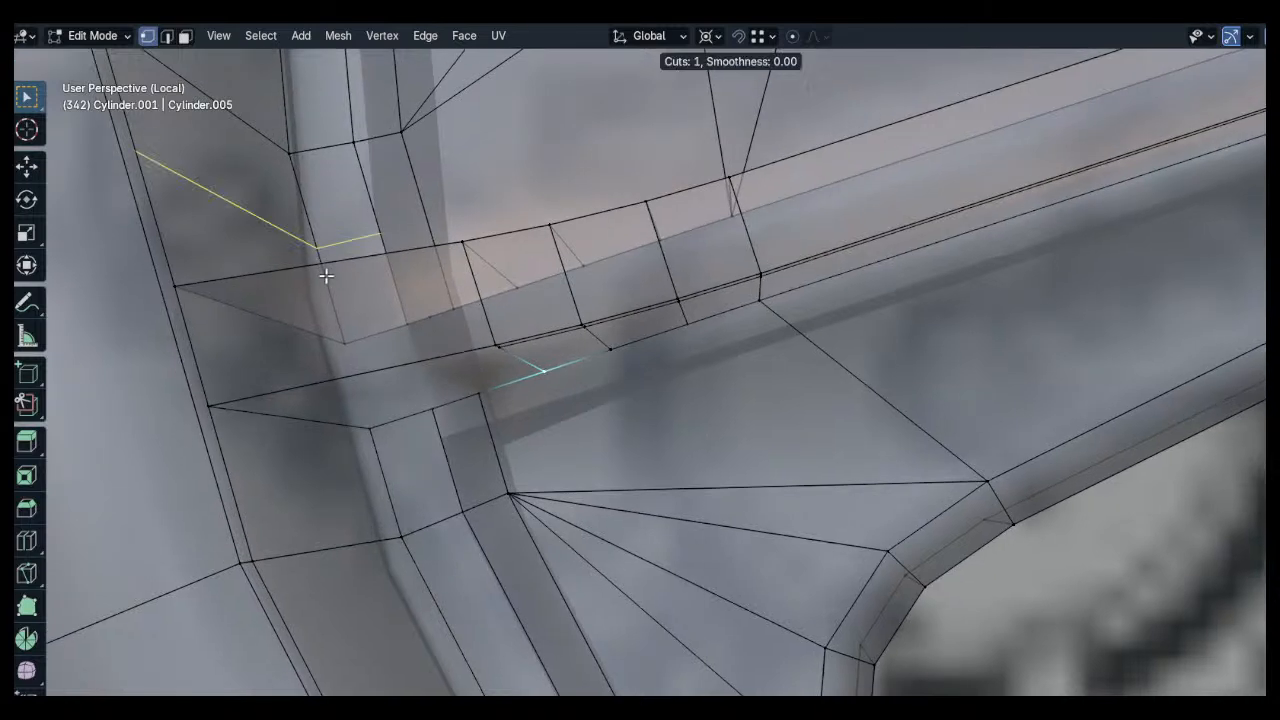
pyautogui.click(347, 267)
pyautogui.rightClick(352, 271)
pyautogui.hotkey('alt', 'z')
pyautogui.click(318, 388)
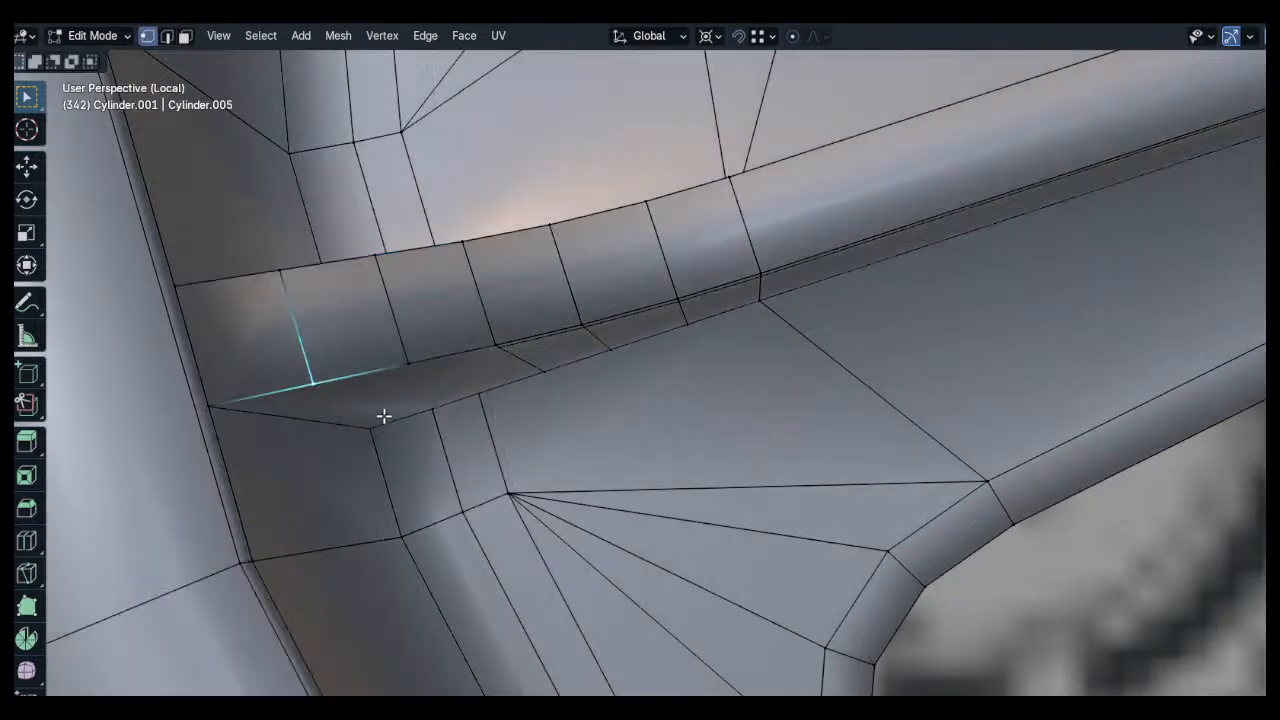
pyautogui.hotkey('alt', 'a')
# Slide the base vertex at the rib's rim end into line and connect it to the matching vertex on the rounded edge
pyautogui.moveTo(458, 240); pyautogui.dragTo(477, 366, button='middle')
pyautogui.click(468, 173)
pyautogui.click(428, 182)
pyautogui.moveTo(432, 176); pyautogui.dragTo(469, 195, button='middle')
pyautogui.hotkey('shift', 'v')
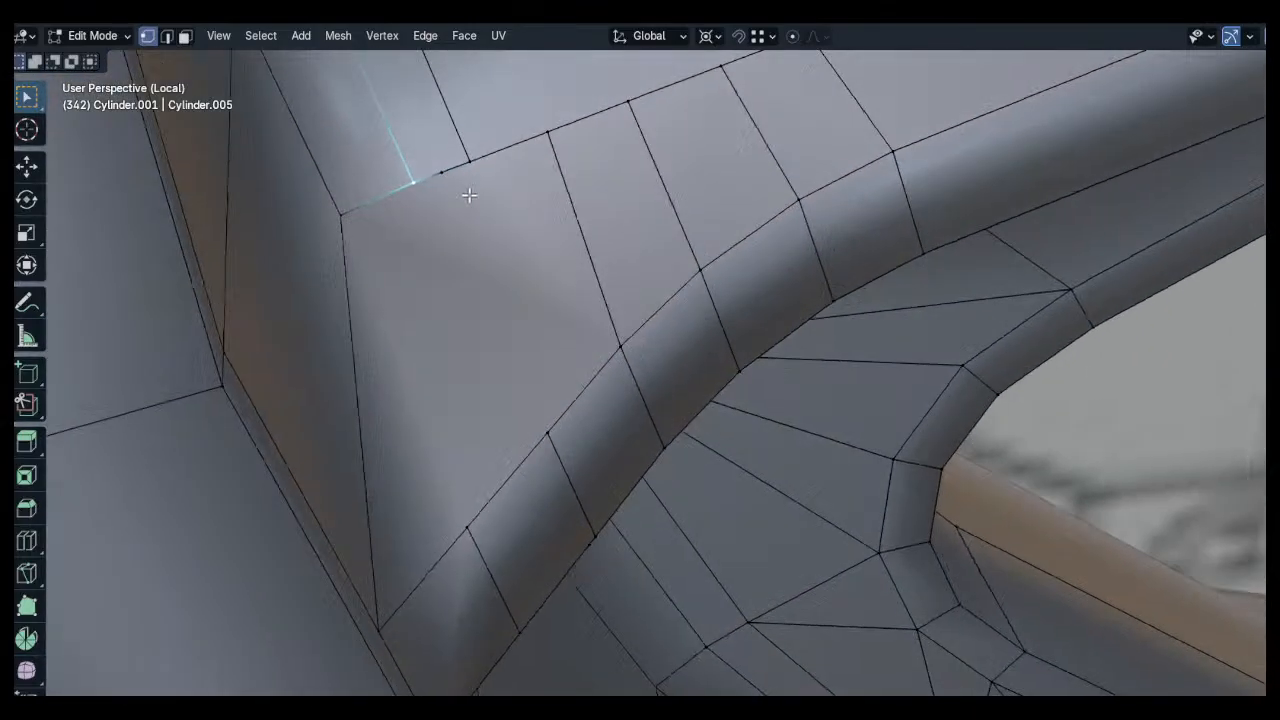
pyautogui.click(418, 184)
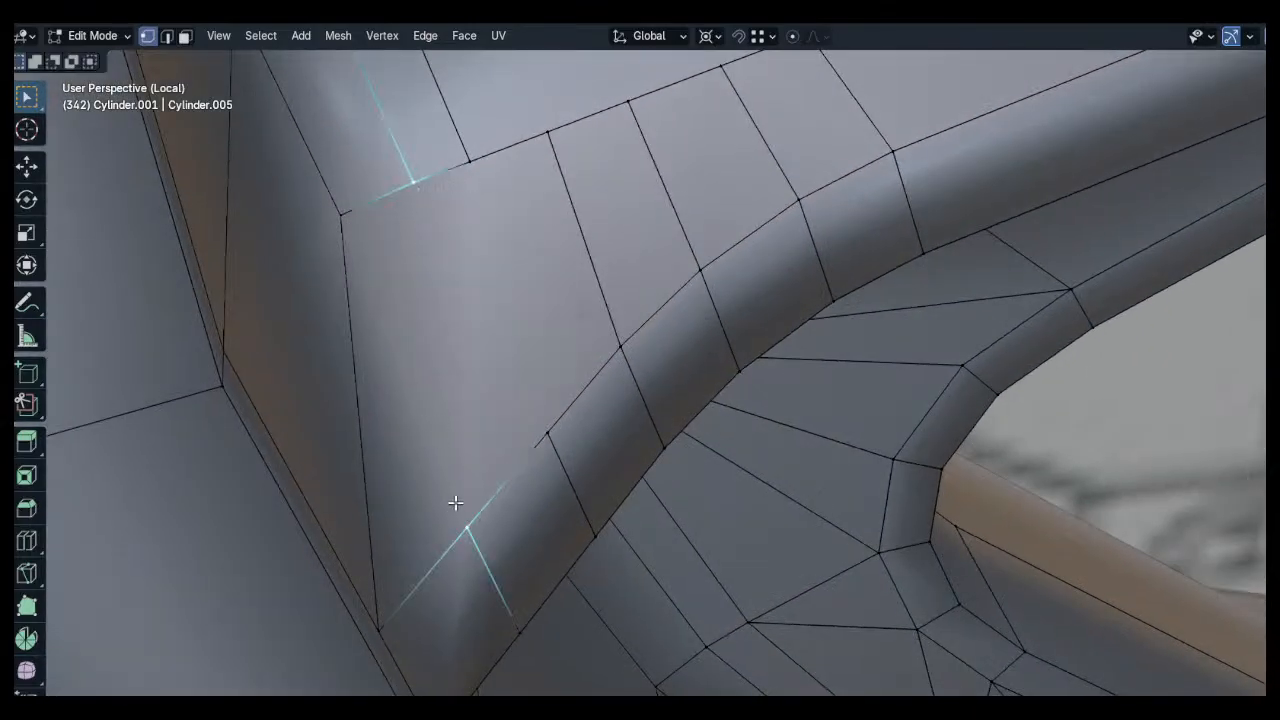
pyautogui.press('j')
pyautogui.hotkey('alt', 'a')
pyautogui.moveTo(556, 415); pyautogui.dragTo(608, 269, button='middle')
# Connect the rib's base vertex to the opening's rounded corner and slide the crossing vertex onto that corner
pyautogui.scroll(2, 547, 428)
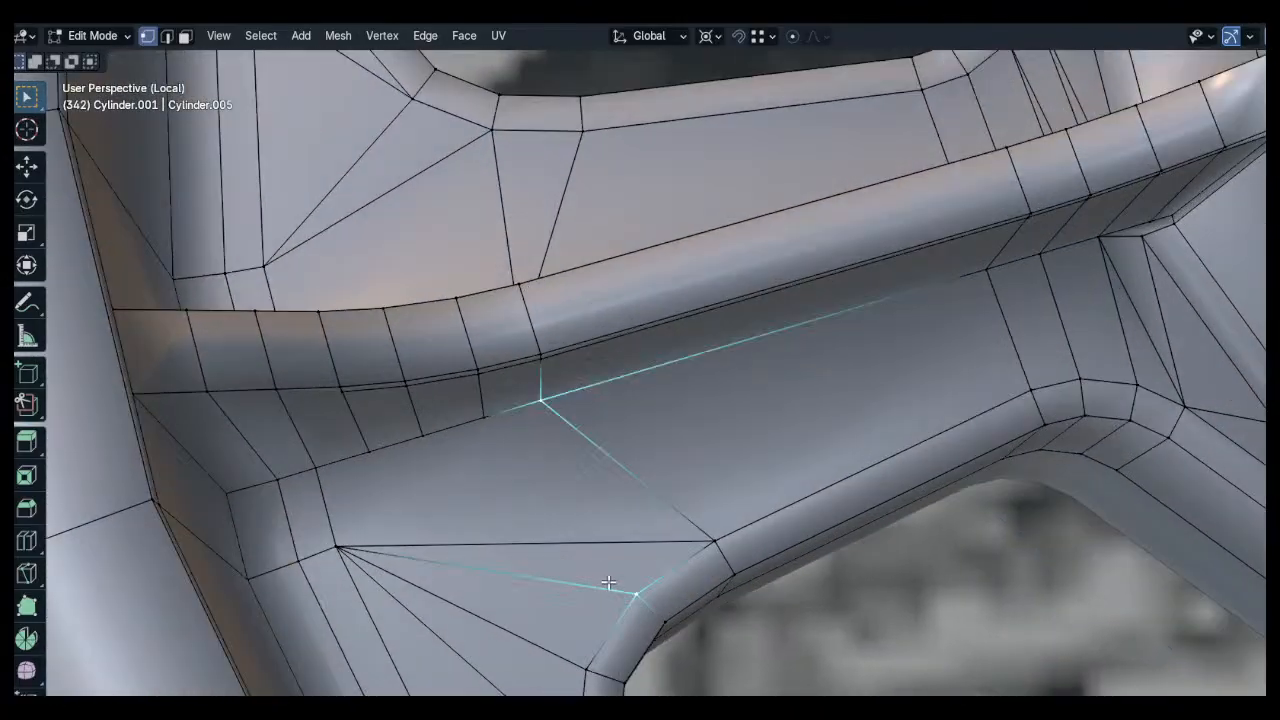
pyautogui.press('g')
pyautogui.press('g')
pyautogui.click(691, 680)
pyautogui.hotkey('alt', 'a')
pyautogui.keyDown('shift'); pyautogui.moveTo(538, 449); pyautogui.dragTo(617, 412, button='middle'); pyautogui.keyUp('shift')
pyautogui.scroll(-4, 620, 411)
pyautogui.scroll(3, 907, 337)
# Slide the vertex at the rib's hub-end corner along its edge, closer to the last side edge
pyautogui.moveTo(907, 337); pyautogui.dragTo(693, 348, button='middle')
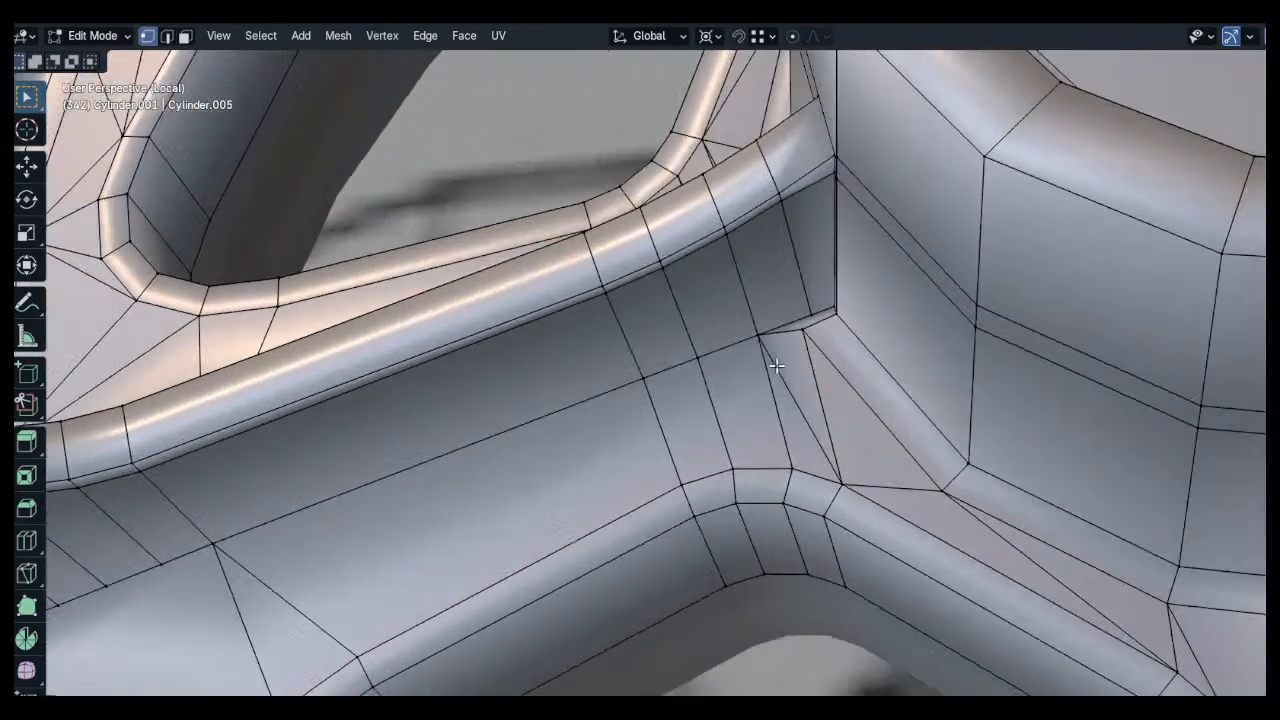
pyautogui.scroll(5, 850, 333)
pyautogui.moveTo(848, 332); pyautogui.dragTo(770, 355, button='middle')
pyautogui.click(762, 345)
pyautogui.press('g')
pyautogui.press('g')
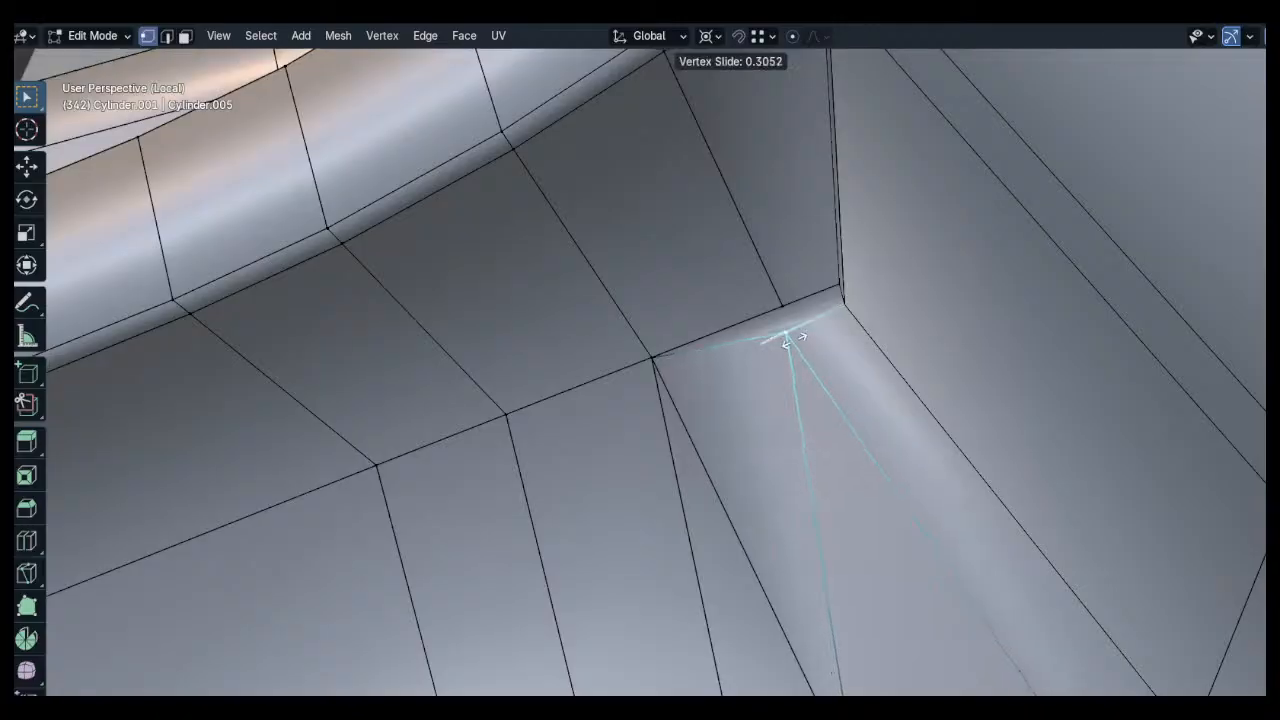
pyautogui.click(802, 337)
pyautogui.keyDown('shift'); pyautogui.click(787, 307); pyautogui.keyUp('shift')
pyautogui.click(735, 395)
# Subdivide the flat face's edges beside the rib's hub end and slide the new edge chain close to the rib's base
pyautogui.keyDown('shift'); pyautogui.moveTo(703, 421); pyautogui.dragTo(781, 319, button='middle'); pyautogui.keyUp('shift')
pyautogui.press('2')
pyautogui.press('c')
pyautogui.moveTo(798, 340); pyautogui.dragTo(696, 391)
pyautogui.rightClick(456, 499)
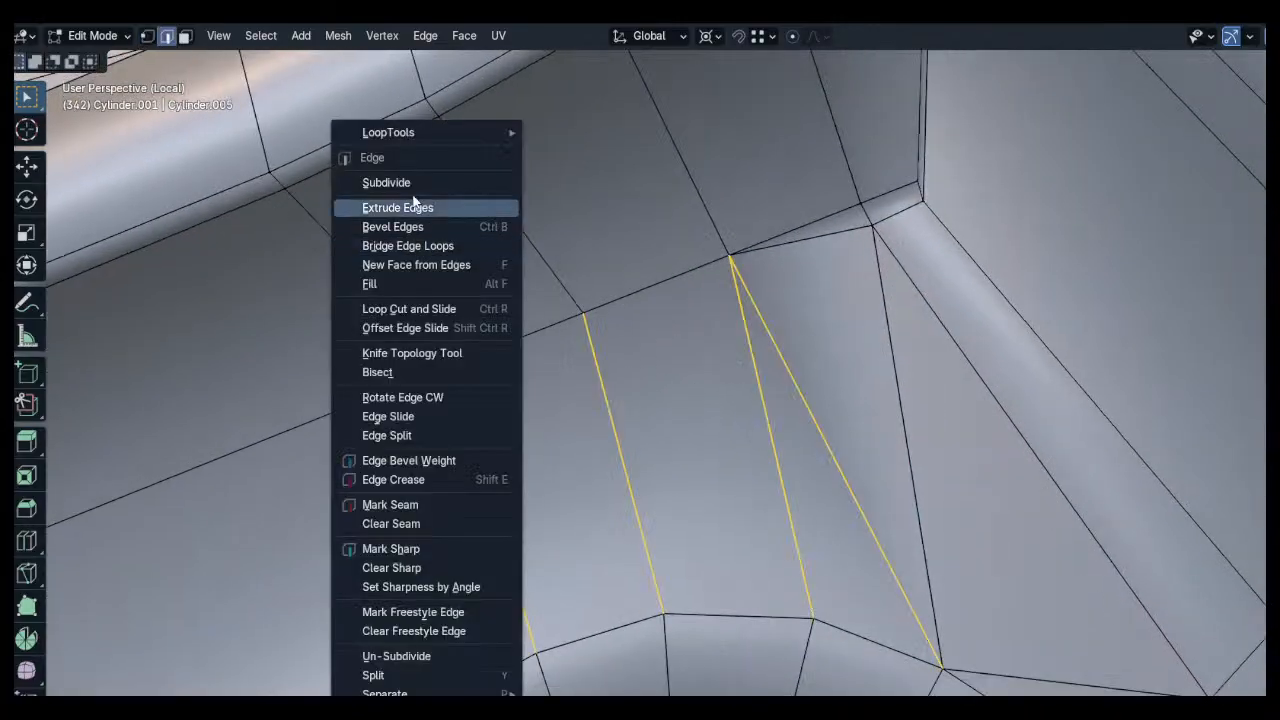
pyautogui.click(415, 184)
pyautogui.press('1')
pyautogui.click(548, 447)
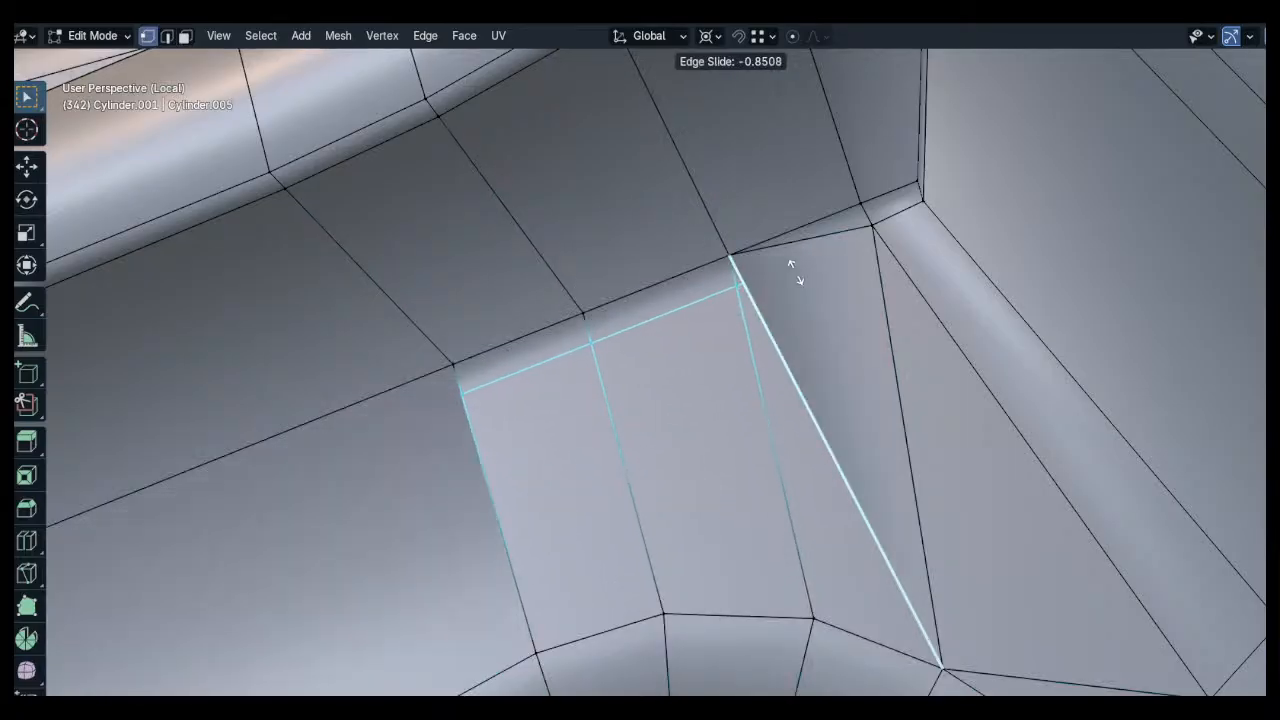
pyautogui.click(798, 268)
# Slide the new chain's end vertex toward the hub corner and dissolve the leftover edge there
pyautogui.click(735, 287)
pyautogui.press('g')
pyautogui.press('g')
pyautogui.click(834, 252)
pyautogui.keyDown('shift'); pyautogui.click(857, 234); pyautogui.keyUp('shift')
pyautogui.press('x')
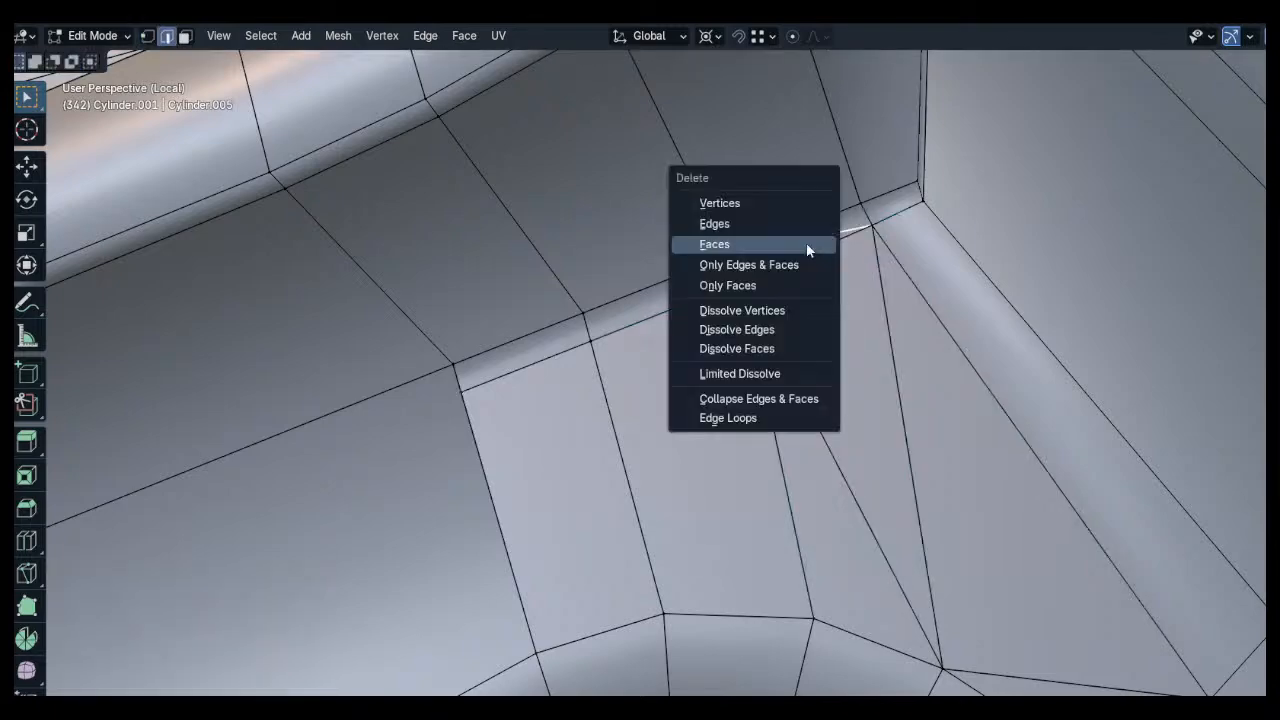
pyautogui.click(781, 336)
# Connect a base vertex at the rib's rim end to the opening's corner and slide the crossing vertex toward the base
pyautogui.press('1')
pyautogui.scroll(-4, 720, 300)
pyautogui.click(672, 352)
pyautogui.scroll(-2, 666, 366)
pyautogui.keyDown('shift'); pyautogui.moveTo(350, 455); pyautogui.dragTo(620, 354, button='middle'); pyautogui.keyUp('shift')
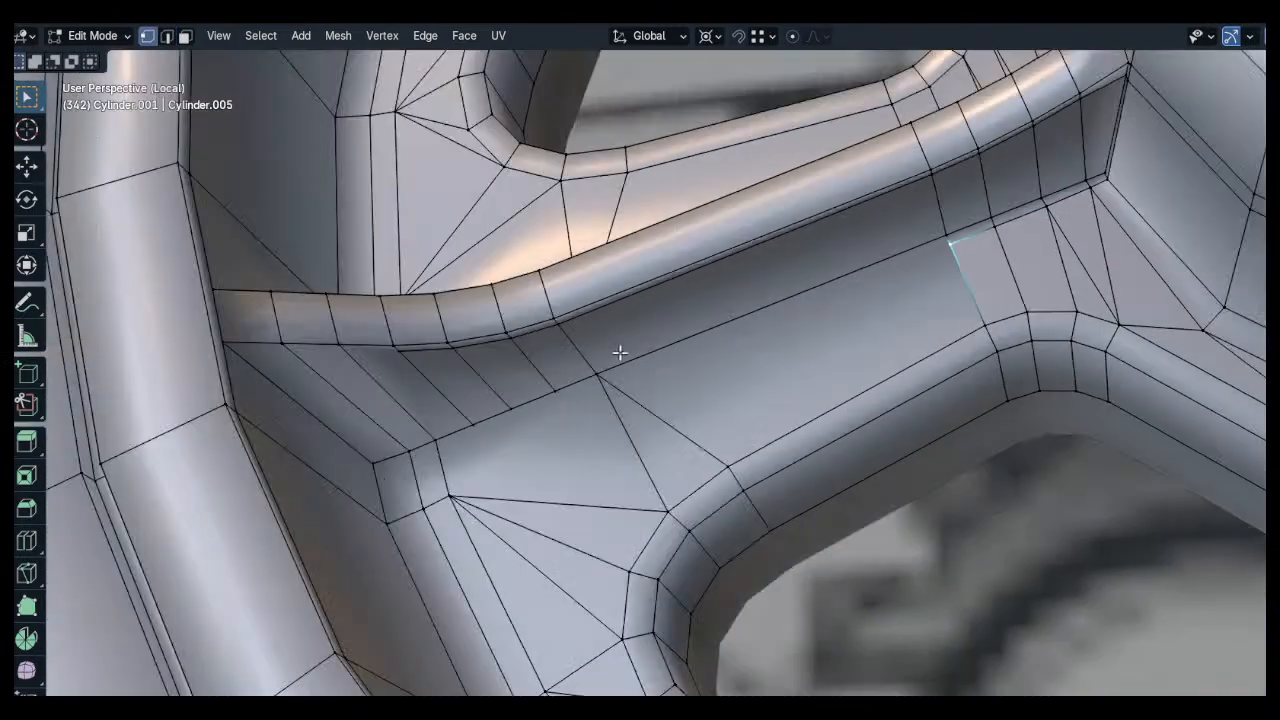
pyautogui.scroll(2, 560, 380)
pyautogui.moveTo(482, 409); pyautogui.dragTo(567, 312, button='middle')
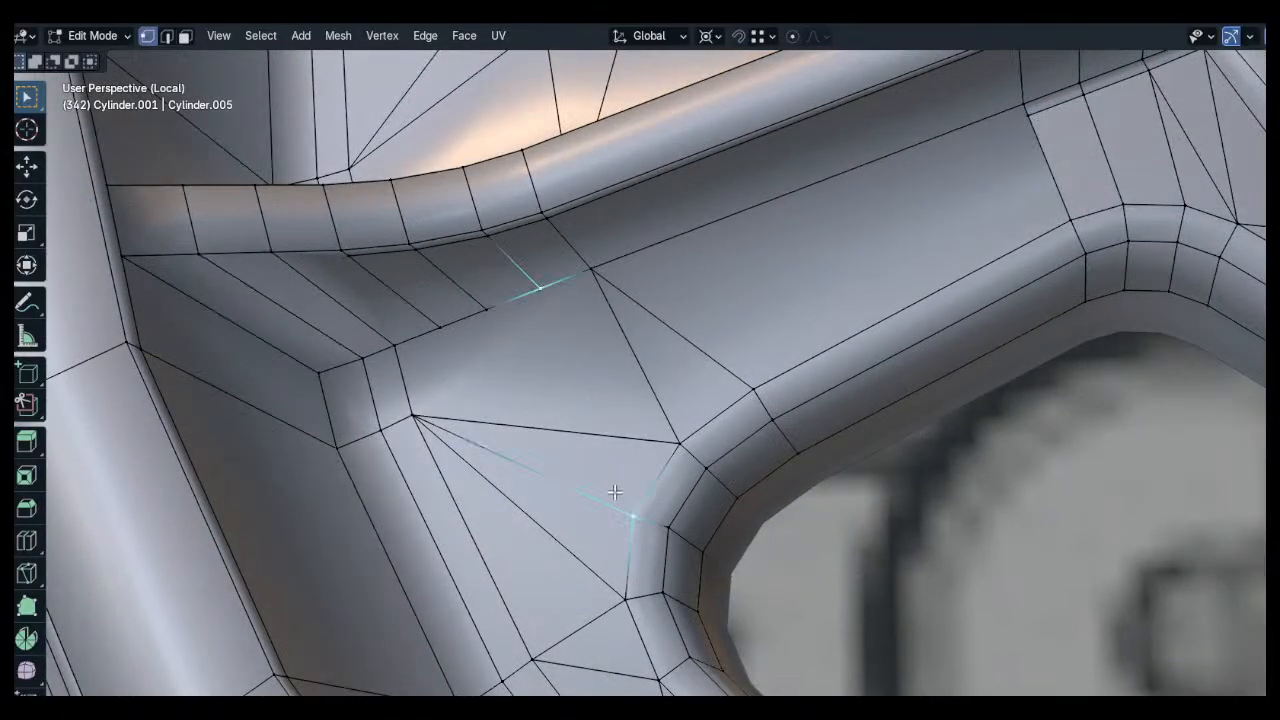
pyautogui.hotkey('shift', 'v')
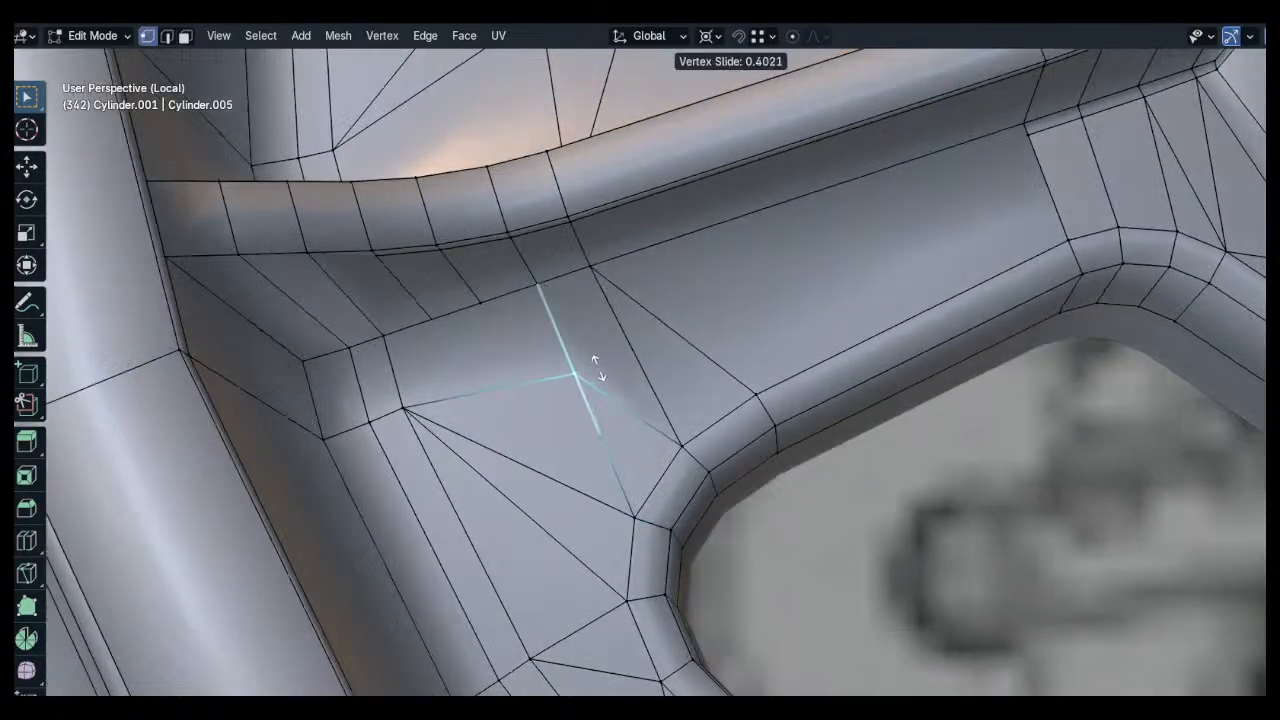
pyautogui.click(491, 329)
# Connect another base vertex near the rim across the flat face and slide its crossing vertex along the new edge
pyautogui.moveTo(491, 329); pyautogui.dragTo(558, 477, button='middle')
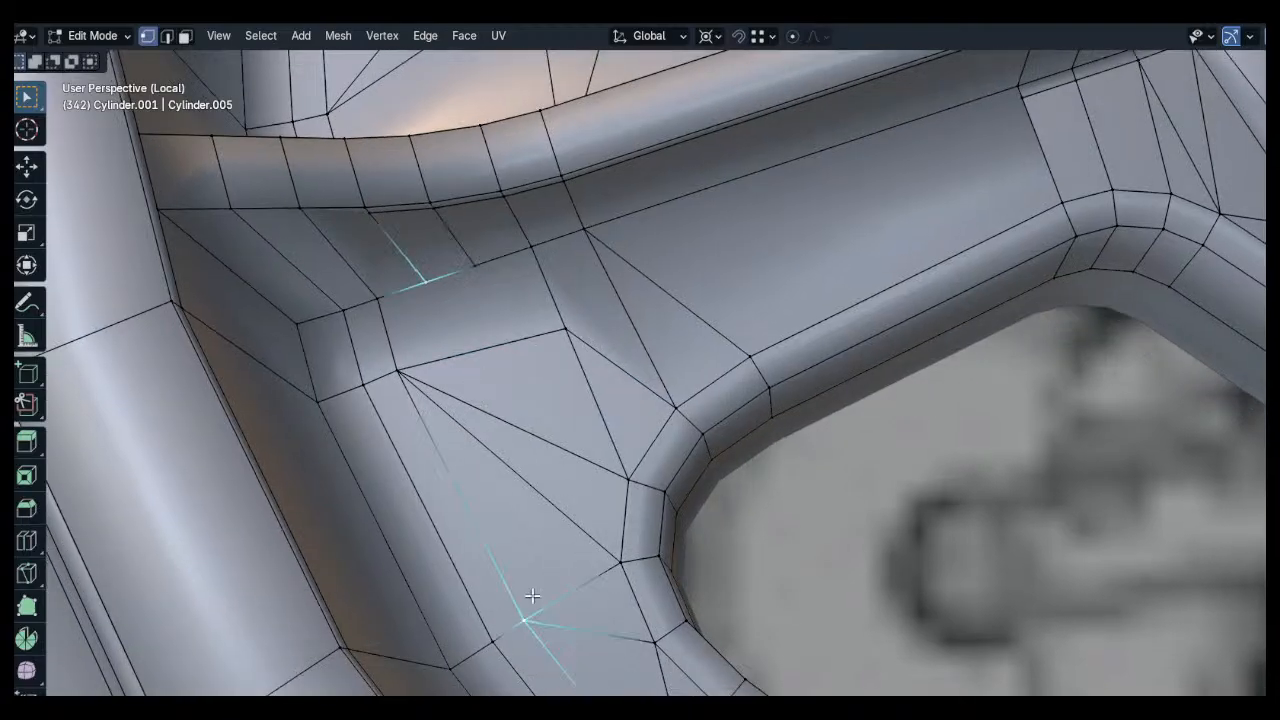
pyautogui.click(469, 367)
pyautogui.press('g')
pyautogui.press('g')
pyautogui.click(497, 345)
# Connect the middle base vertex across the flat face and slide its crossing vertices into line with their neighbours
pyautogui.click(476, 268)
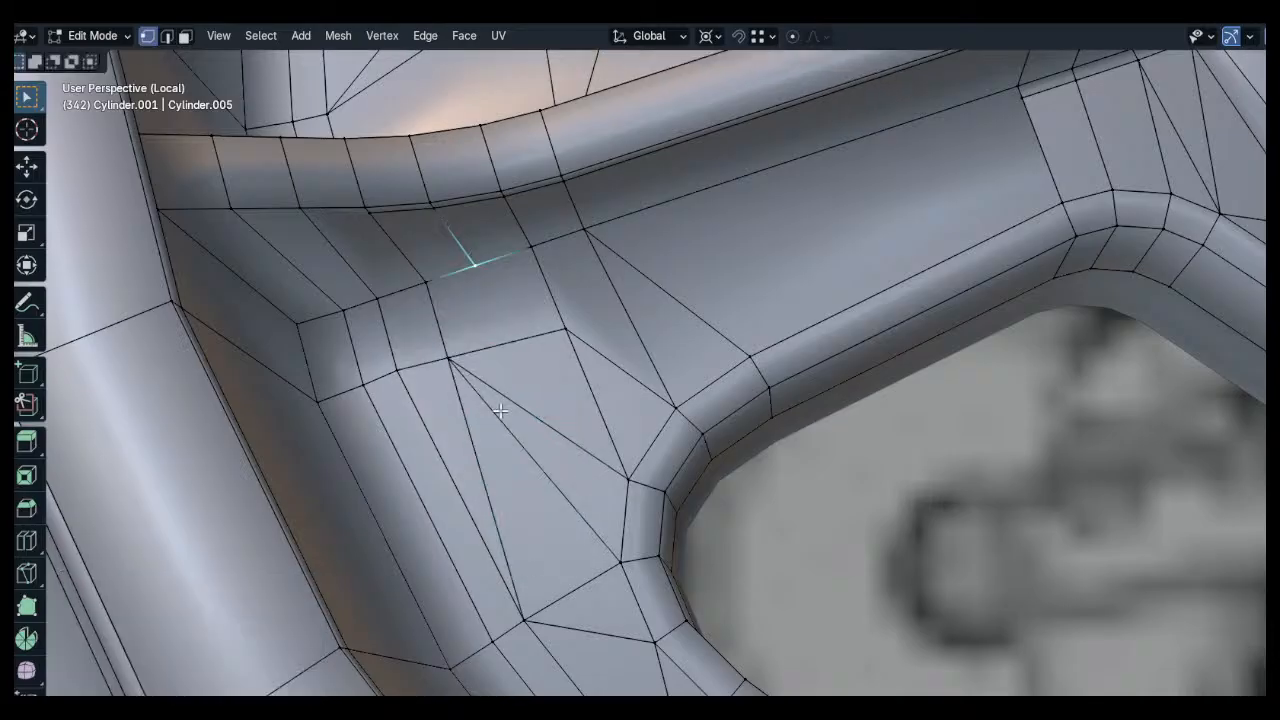
pyautogui.press('g')
pyautogui.press('g')
pyautogui.click(513, 408)
pyautogui.press('g')
pyautogui.press('g')
pyautogui.click(532, 368)
pyautogui.click(555, 351)
# Select the row of new vertices on the flat face and slide it close to the rib's base
pyautogui.keyDown('shift'); pyautogui.moveTo(557, 351); pyautogui.dragTo(529, 378, button='middle'); pyautogui.keyUp('shift')
pyautogui.click(531, 365)
pyautogui.keyDown('ctrl'); pyautogui.click(384, 396); pyautogui.keyUp('ctrl')
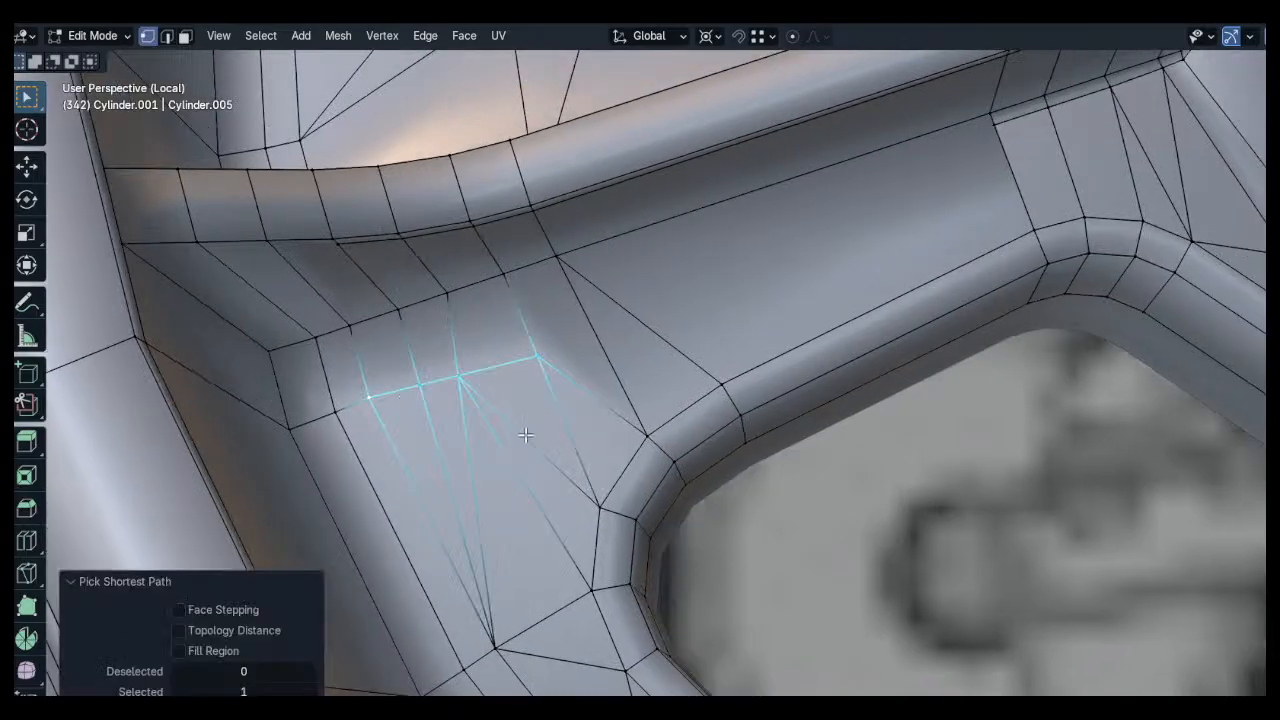
pyautogui.press('g')
pyautogui.press('g')
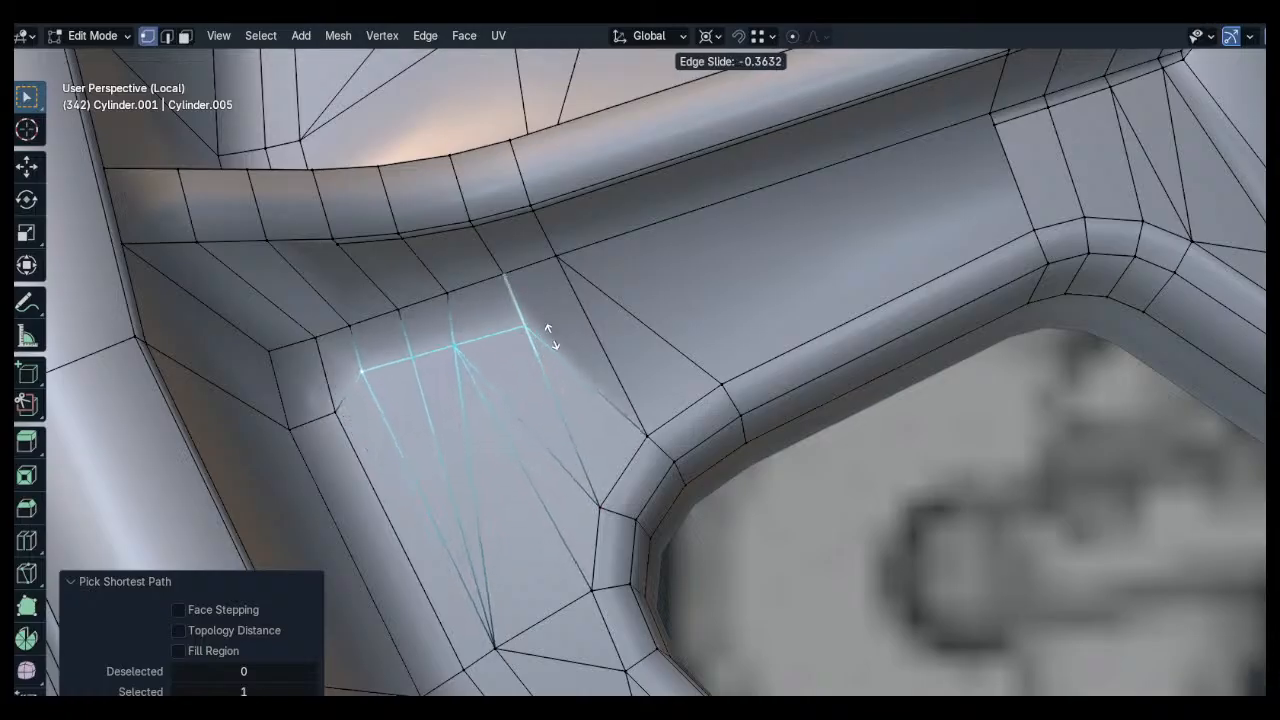
pyautogui.press('e')
pyautogui.press('f')
pyautogui.click(537, 265)
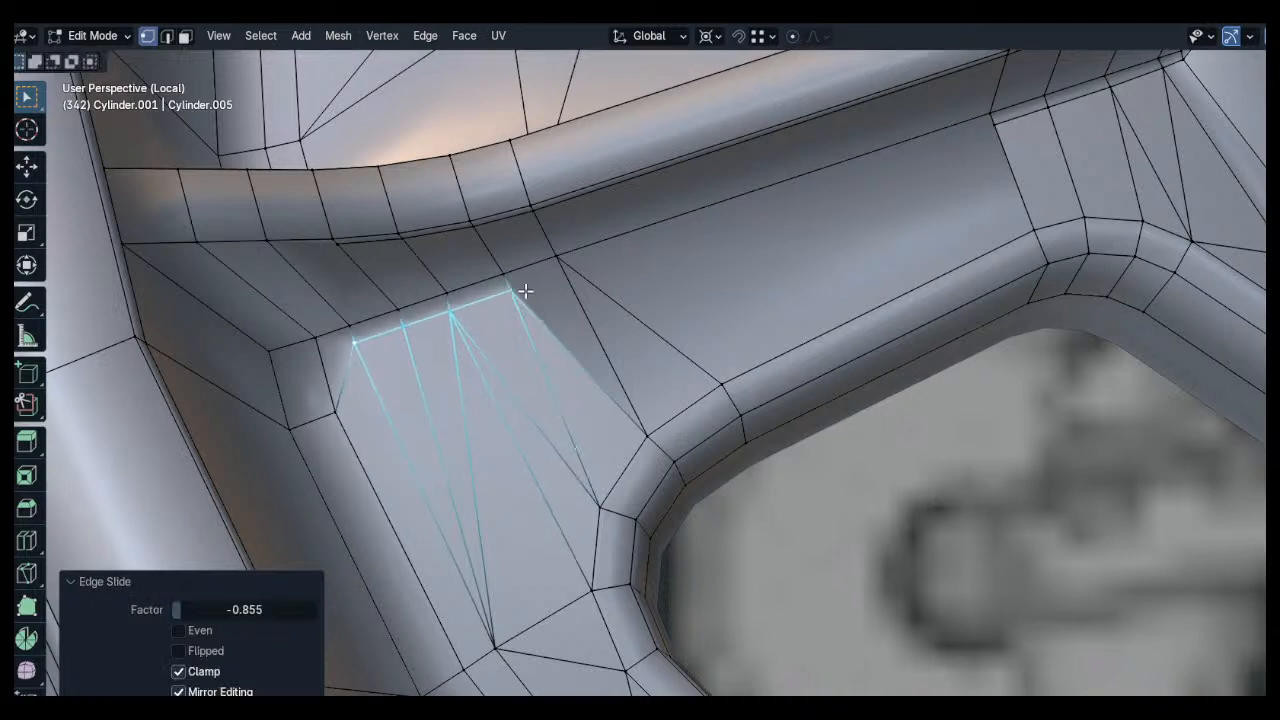
# Connect the row's end to the hub-end edge chain along the rib's base and slide the crossing vertex into place
pyautogui.click(509, 291)
pyautogui.press('j')
pyautogui.click(696, 224)
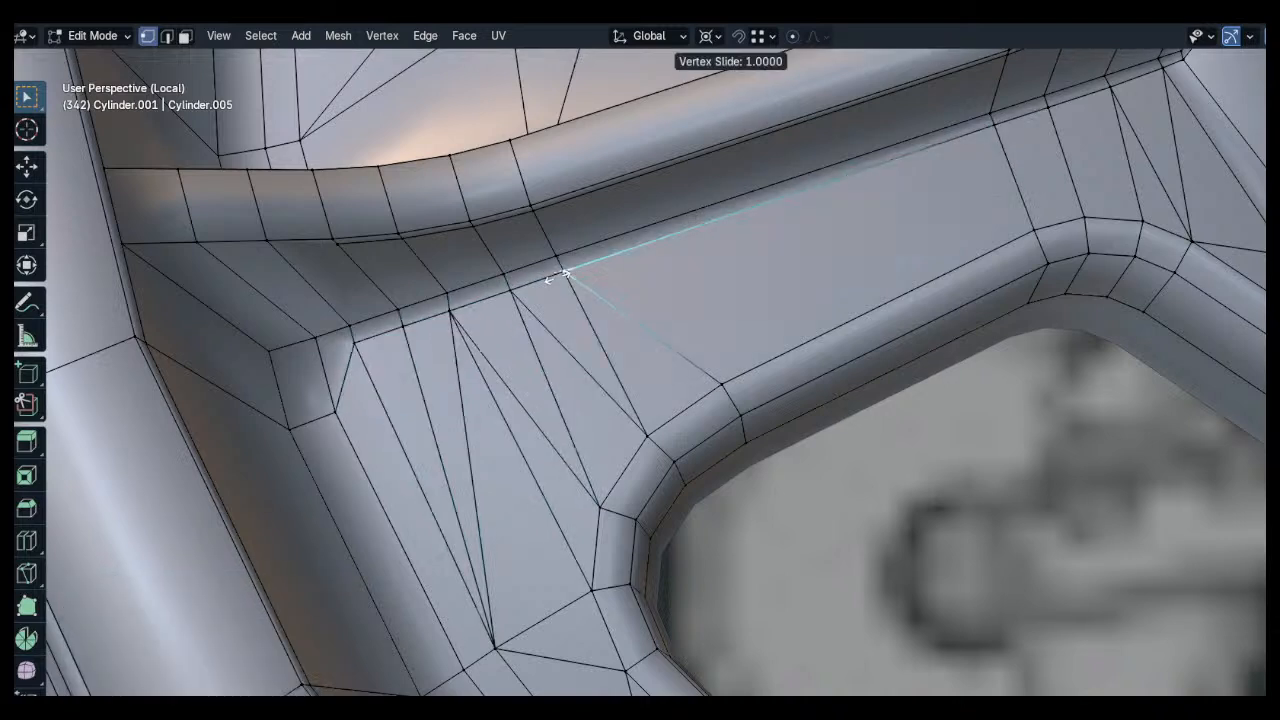
# On the rib's opposite side, connect a base vertex to the opening's corner and slide the corner-side vertex
pyautogui.moveTo(584, 273); pyautogui.dragTo(471, 320, button='middle')
pyautogui.moveTo(446, 217); pyautogui.dragTo(410, 145, button='middle')
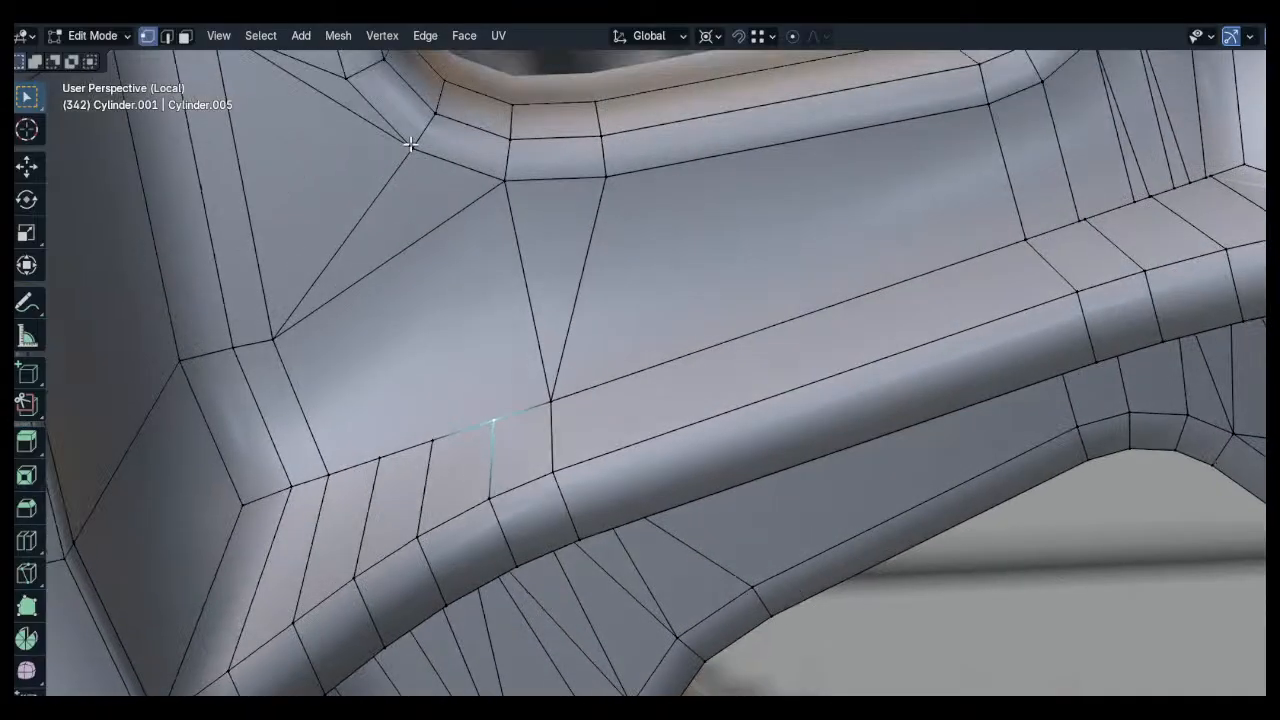
pyautogui.moveTo(393, 258); pyautogui.dragTo(408, 140, button='middle')
pyautogui.click(412, 131)
pyautogui.moveTo(460, 350); pyautogui.dragTo(475, 440, button='middle')
pyautogui.click(403, 147)
pyautogui.press('g')
pyautogui.press('g')
pyautogui.click(443, 304)
# Slide the remaining crossing vertices along their edges so the opening's corner edges run cleanly to the rib's base
pyautogui.click(428, 236)
pyautogui.press('g')
pyautogui.press('g')
pyautogui.click(421, 214)
pyautogui.click(443, 300)
pyautogui.press('g')
pyautogui.press('g')
pyautogui.click(443, 286)
pyautogui.keyDown('shift'); pyautogui.click(486, 270); pyautogui.keyUp('shift')
pyautogui.press('g')
pyautogui.press('g')
pyautogui.click(488, 496)
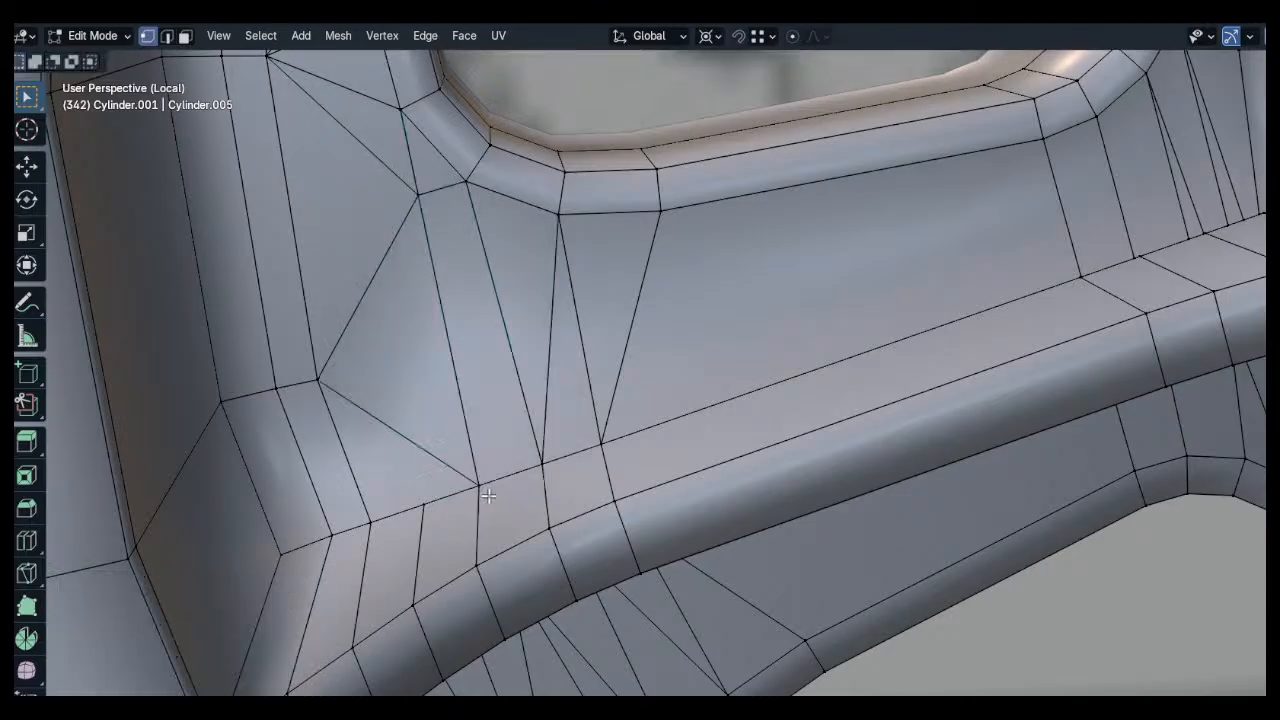
# Connect the next base vertex to the rim-side edge vertex beside the opening and slide the two crossing vertices along that connection
pyautogui.scroll(-4, 534, 363)
pyautogui.scroll(3, 465, 236)
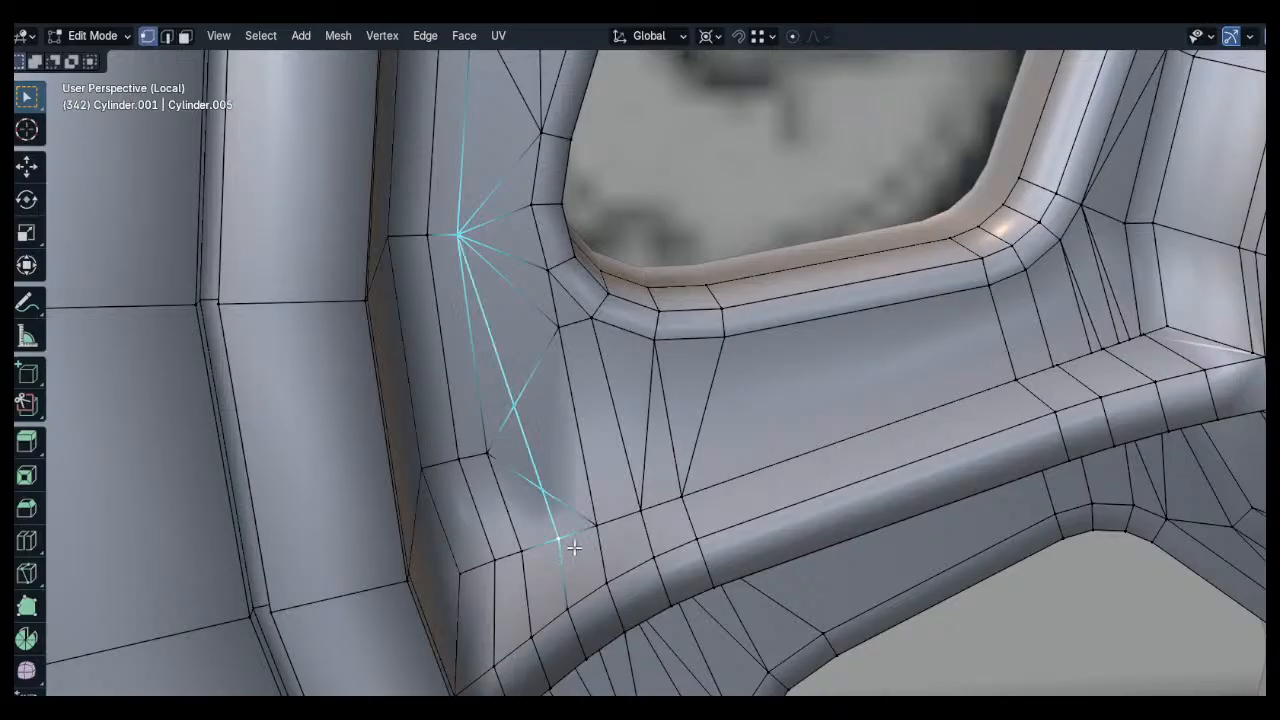
pyautogui.click(525, 425)
pyautogui.press('g')
pyautogui.click(539, 460)
pyautogui.click(543, 486)
pyautogui.press('g')
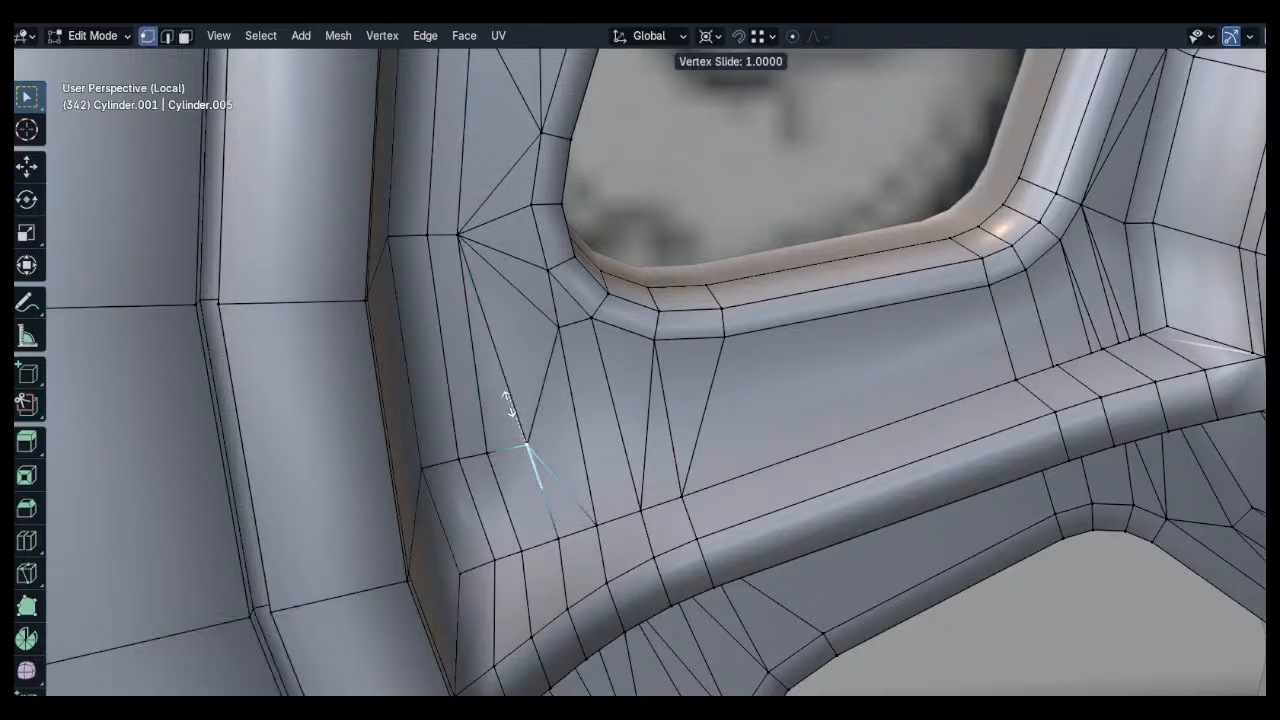
pyautogui.click(531, 454)
pyautogui.click(530, 451)
# Slide the first base vertices at the rib's hub end onto the ends of the rib's side edges
pyautogui.keyDown('shift'); pyautogui.moveTo(655, 419); pyautogui.dragTo(650, 423, button='middle'); pyautogui.keyUp('shift')
pyautogui.moveTo(560, 464); pyautogui.dragTo(514, 471, button='middle')
pyautogui.keyDown('shift'); pyautogui.moveTo(775, 416); pyautogui.dragTo(581, 488, button='middle'); pyautogui.keyUp('shift')
pyautogui.scroll(5, 888, 442)
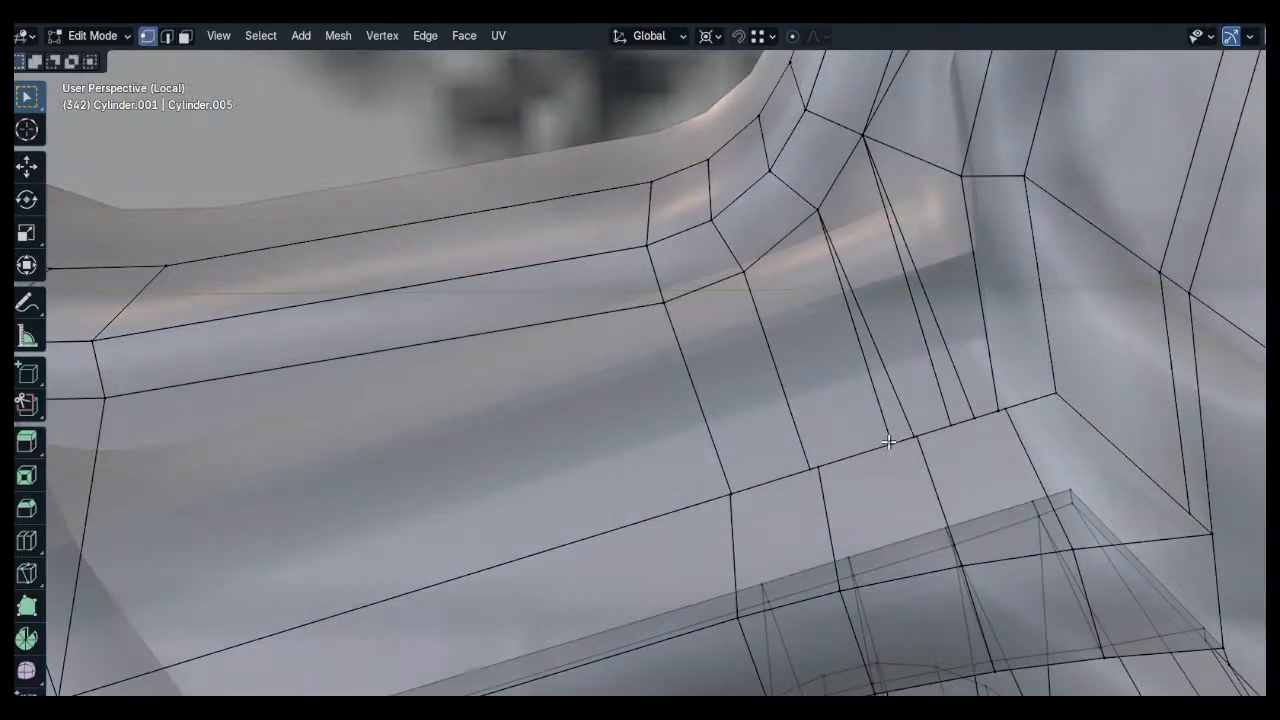
pyautogui.press('g')
pyautogui.press('g')
pyautogui.click(834, 467)
pyautogui.click(922, 437)
pyautogui.press('g')
pyautogui.click(948, 432)
# Slide the remaining base vertices toward the hub corner to meet the last side edges of the rib
pyautogui.press('g')
pyautogui.press('g')
pyautogui.click(1002, 425)
pyautogui.click(969, 422)
pyautogui.press('g')
pyautogui.press('g')
pyautogui.click(1036, 400)
pyautogui.press('g')
pyautogui.press('g')
pyautogui.click(1078, 386)
# Subdivide the rib's side-face edges at its hub end with one cut
pyautogui.keyDown('shift'); pyautogui.moveTo(1108, 380); pyautogui.dragTo(886, 410, button='middle'); pyautogui.keyUp('shift')
pyautogui.click(980, 544)
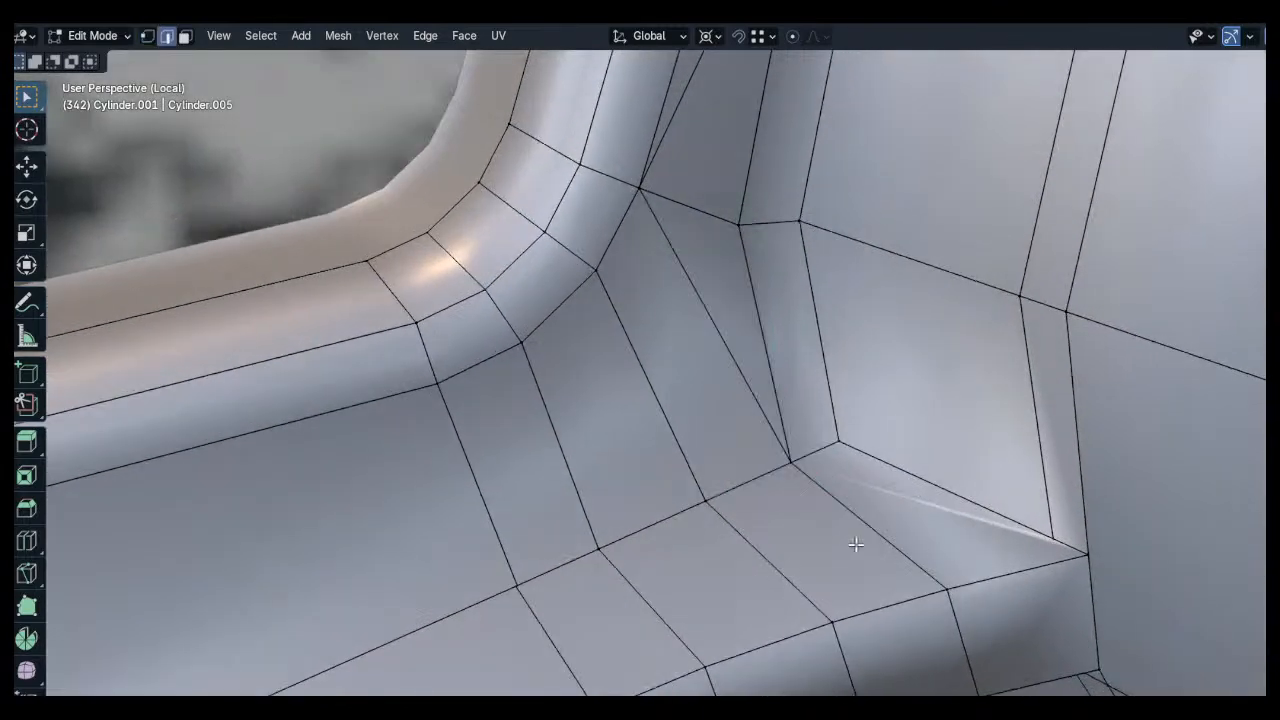
pyautogui.rightClick(577, 639)
pyautogui.rightClick(577, 639)
pyautogui.click(602, 184)
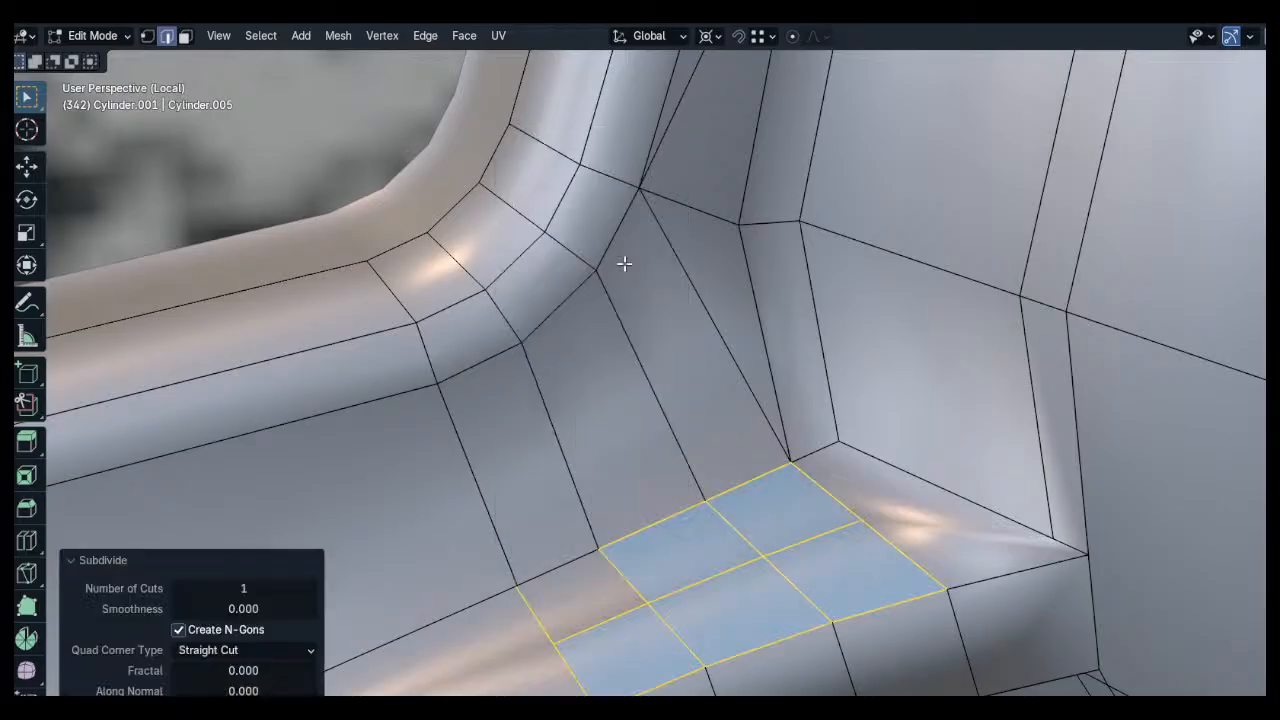
# Slide the subdivided edge chain up beneath the rib's rounded edge
pyautogui.press('1')
pyautogui.keyDown('alt'); pyautogui.click(711, 573); pyautogui.keyUp('alt')
pyautogui.moveTo(711, 571); pyautogui.dragTo(820, 580, button='middle')
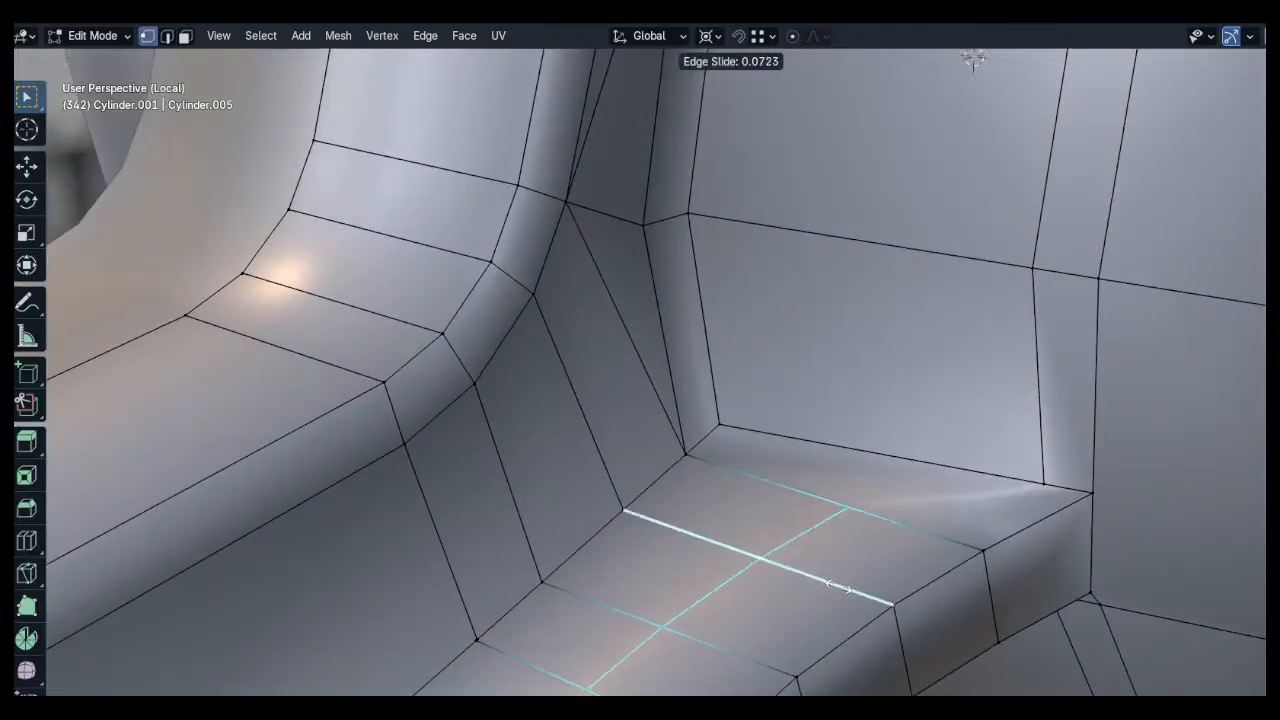
pyautogui.click(951, 606)
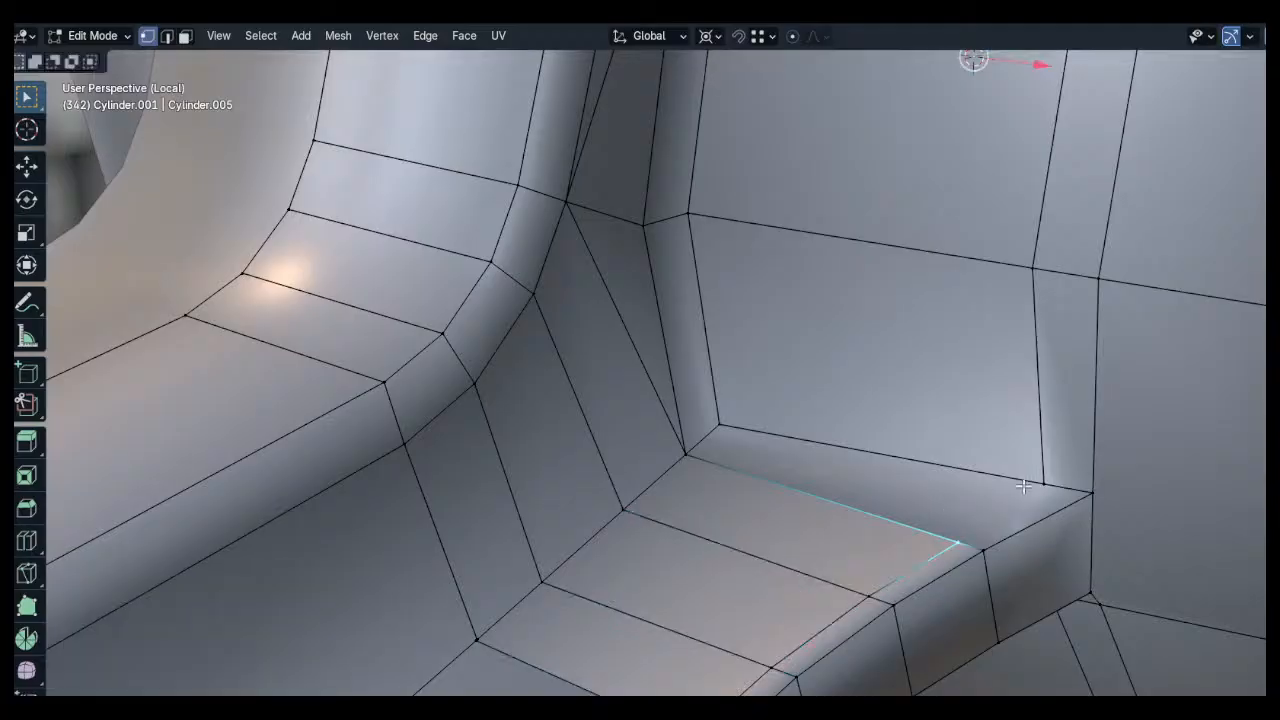
# Connect the rib's end corner vertices to the matching vertices on the hub's outer edge
pyautogui.scroll(-2, 1027, 499)
pyautogui.moveTo(1037, 571); pyautogui.dragTo(960, 257, button='middle')
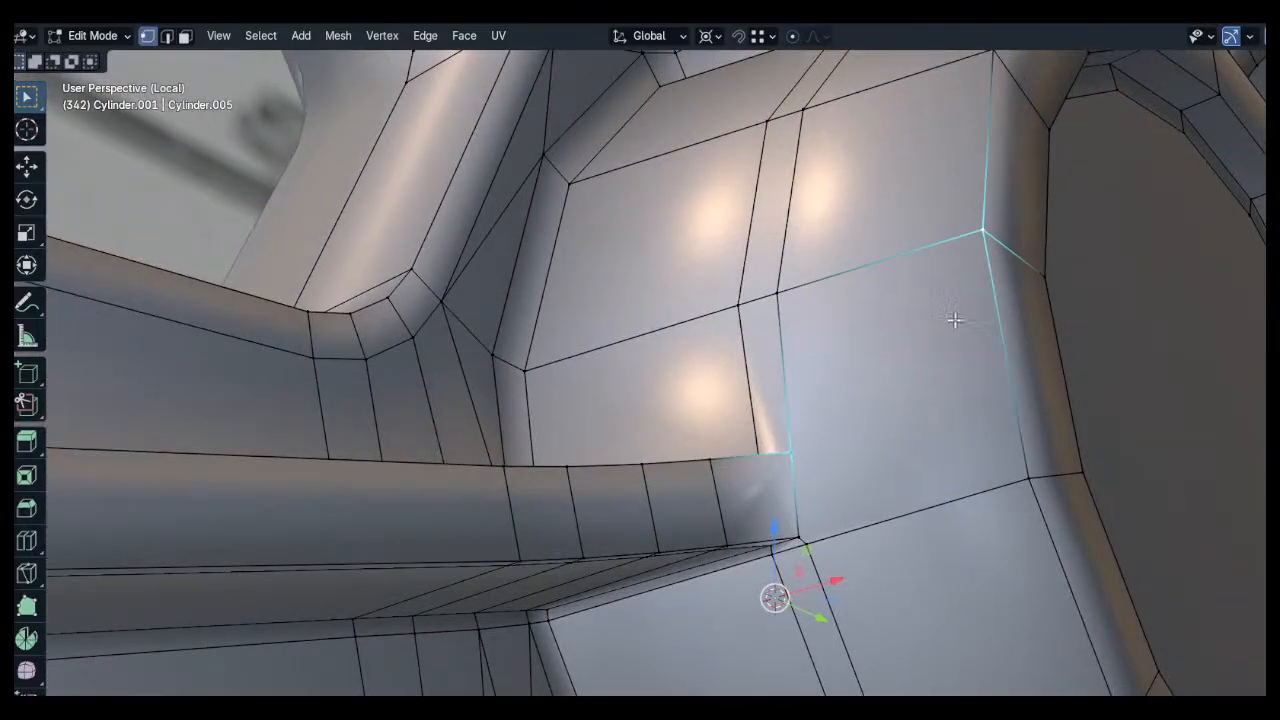
pyautogui.moveTo(861, 524); pyautogui.dragTo(942, 413, button='middle')
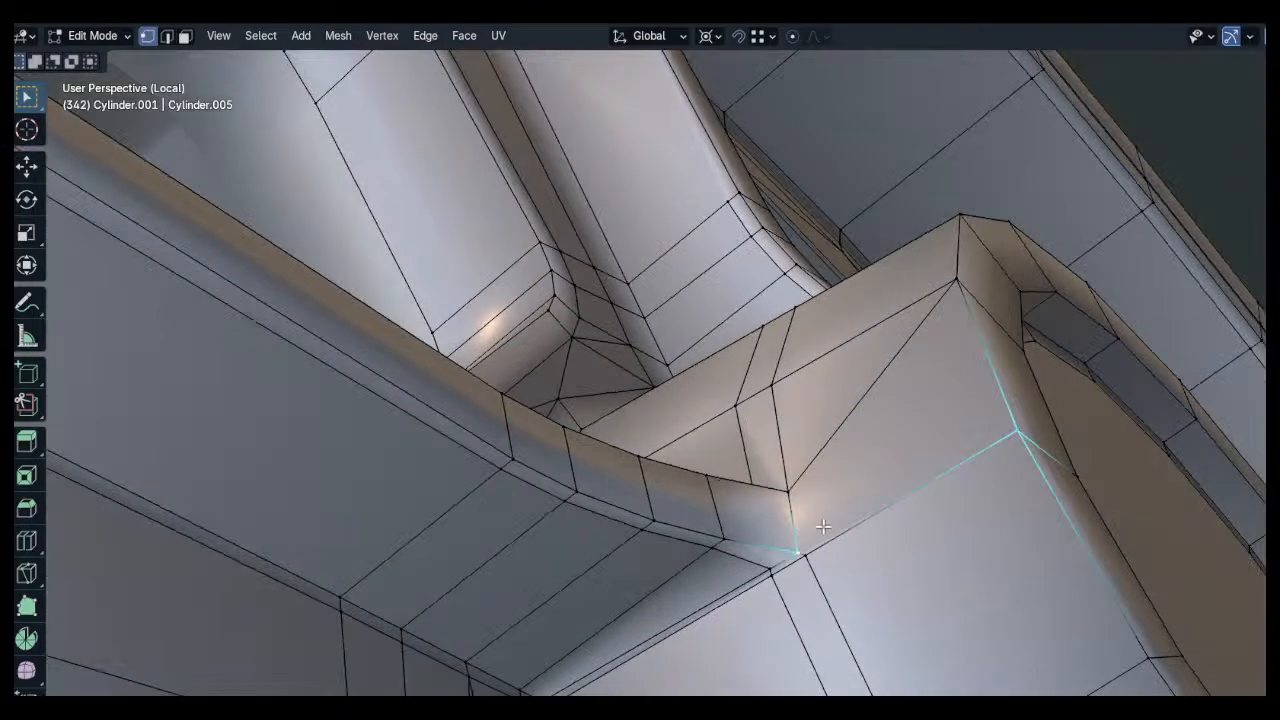
pyautogui.press('j')
pyautogui.hotkey('alt', 'a')
# Slide the hub vertex just below the rib's end, and knife-cut a supporting edge down the hub beside the rib
pyautogui.moveTo(823, 527); pyautogui.dragTo(832, 612, button='middle')
pyautogui.moveTo(786, 341); pyautogui.dragTo(706, 474, button='middle')
pyautogui.hotkey('shift', 'v')
pyautogui.click(731, 469)
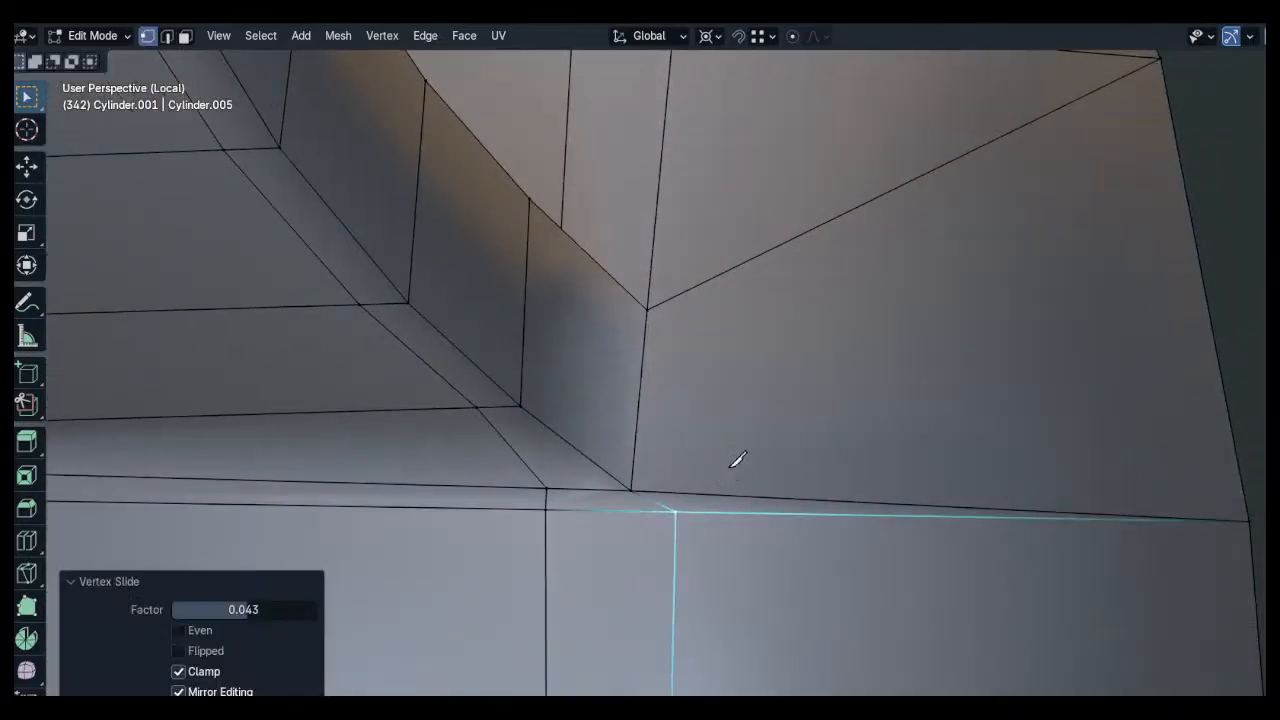
pyautogui.click(686, 289)
pyautogui.press('Return')
pyautogui.moveTo(694, 471); pyautogui.dragTo(480, 492, button='middle')
pyautogui.hotkey('alt', 'a')
pyautogui.press('2')
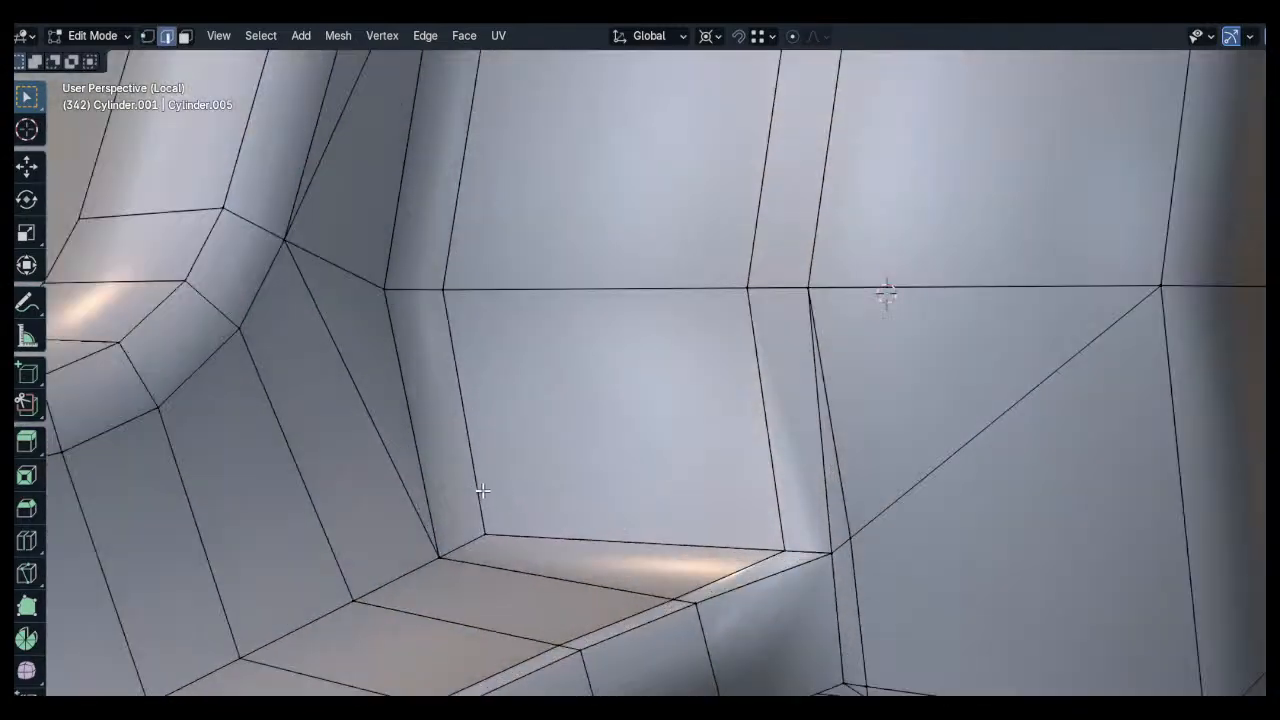
# Cut a supporting edge near the inner hub corner above the rib, and connect it across to the knife-cut edge
pyautogui.click(480, 492)
pyautogui.hotkey('ctrl', 'r')
pyautogui.click(454, 516)
pyautogui.click(430, 534)
pyautogui.click(426, 529)
pyautogui.hotkey('shift', 'v')
pyautogui.click(535, 511)
pyautogui.click(494, 510)
pyautogui.keyDown('shift'); pyautogui.click(854, 530); pyautogui.keyUp('shift')
pyautogui.press('j')
pyautogui.hotkey('alt', 'a')
# Move two vertices at the rib's hub end along the X axis, and select the rib's last side edge
pyautogui.moveTo(869, 526); pyautogui.dragTo(755, 350, button='middle')
pyautogui.click(731, 462)
pyautogui.press('g')
pyautogui.press('x')
pyautogui.click(739, 324)
pyautogui.click(763, 456)
pyautogui.press('g')
pyautogui.press('x')
pyautogui.click(775, 480)
pyautogui.moveTo(775, 480); pyautogui.dragTo(683, 440, button='middle')
pyautogui.press('2')
pyautogui.click(652, 439)
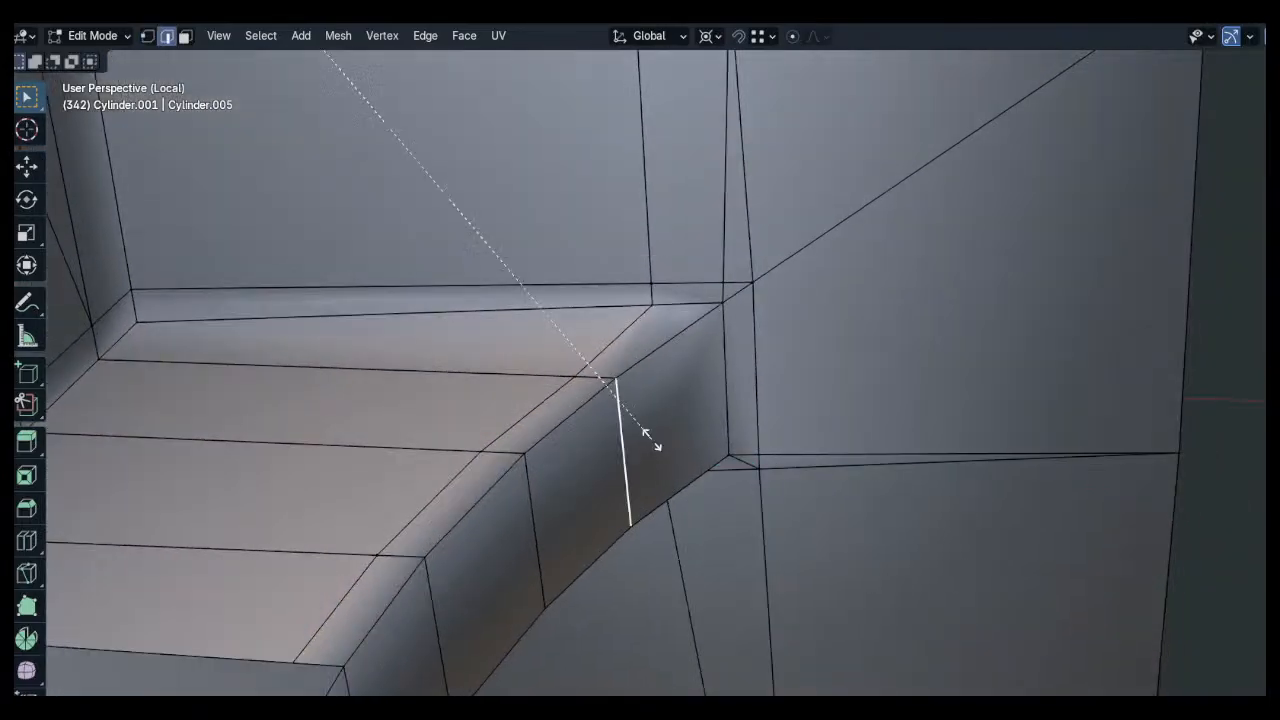
pyautogui.press('s')
pyautogui.press('x')
pyautogui.press('0')
pyautogui.rightClick(651, 440)
# Set the pivot to Median Point and flatten the rib's last side edge with a scale of 0
pyautogui.press('.')
pyautogui.click(649, 347)
pyautogui.keyDown('shift'); pyautogui.click(635, 443); pyautogui.keyUp('shift')
pyautogui.click(635, 443)
pyautogui.press('s')
pyautogui.press('0')
pyautogui.press('Return')
# Flatten the rib's corner edge at the hub and another side edge along X with a scale of 0
pyautogui.click(708, 391)
pyautogui.press('s')
pyautogui.press('x')
pyautogui.press('0')
pyautogui.press('Return')
pyautogui.moveTo(687, 402); pyautogui.dragTo(645, 408, button='middle')
pyautogui.click(532, 510)
pyautogui.press('s')
pyautogui.press('x')
pyautogui.press('0')
pyautogui.press('Return')
pyautogui.keyDown('shift'); pyautogui.moveTo(546, 517); pyautogui.dragTo(623, 474, button='middle'); pyautogui.keyUp('shift')
pyautogui.hotkey('alt', 'a')
# Align the supporting vertices above and below the rib's hub end by scaling them to 0 along X
pyautogui.scroll(-3, 623, 474)
pyautogui.moveTo(634, 403); pyautogui.dragTo(692, 308, button='middle')
pyautogui.press('1')
pyautogui.click(688, 499)
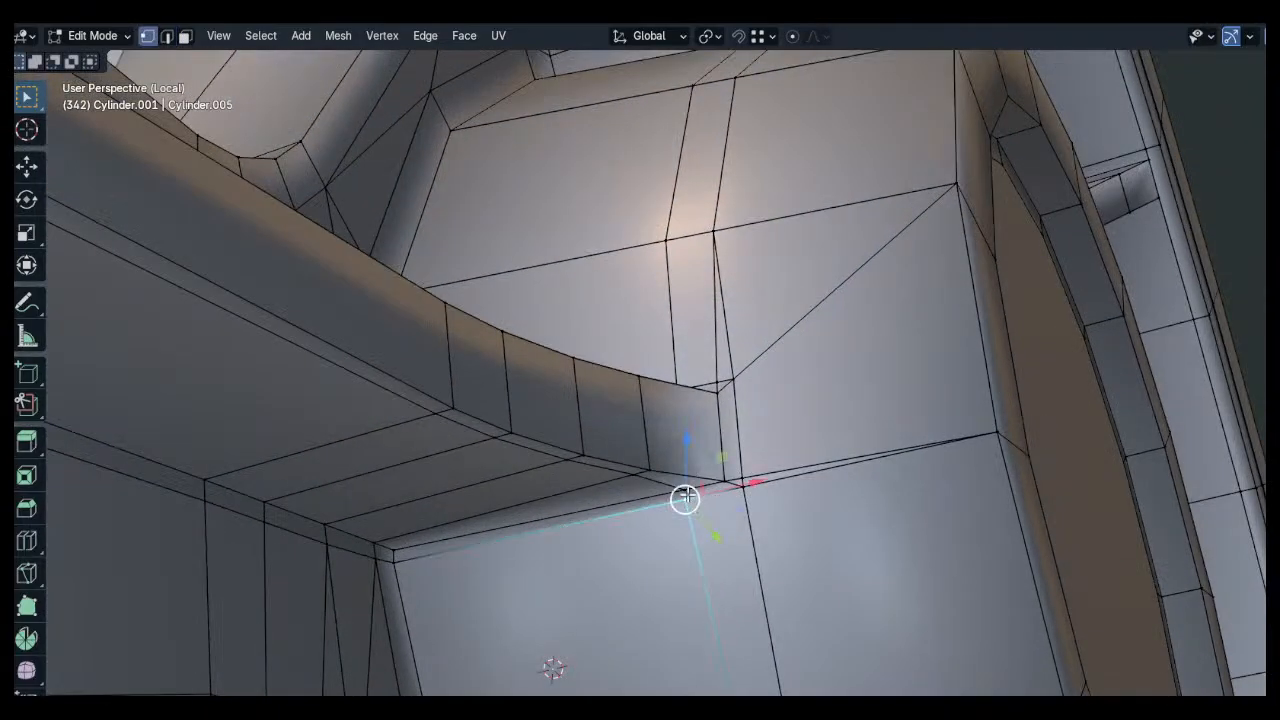
pyautogui.moveTo(686, 491); pyautogui.dragTo(683, 451, button='middle')
pyautogui.press('s')
pyautogui.press('x')
pyautogui.press('0')
pyautogui.press('Return')
# Slide the aligned vertices along their edges closer to the rib's end corner
pyautogui.moveTo(809, 400)
pyautogui.mouseDown(button='middle')
pyautogui.moveTo(780, 420)
pyautogui.moveTo(790, 415)
pyautogui.mouseUp(button='middle')
pyautogui.scroll(3, 790, 415)
pyautogui.press('g')
pyautogui.press('x')
pyautogui.rightClick(796, 412)
pyautogui.press('g')
pyautogui.press('g')
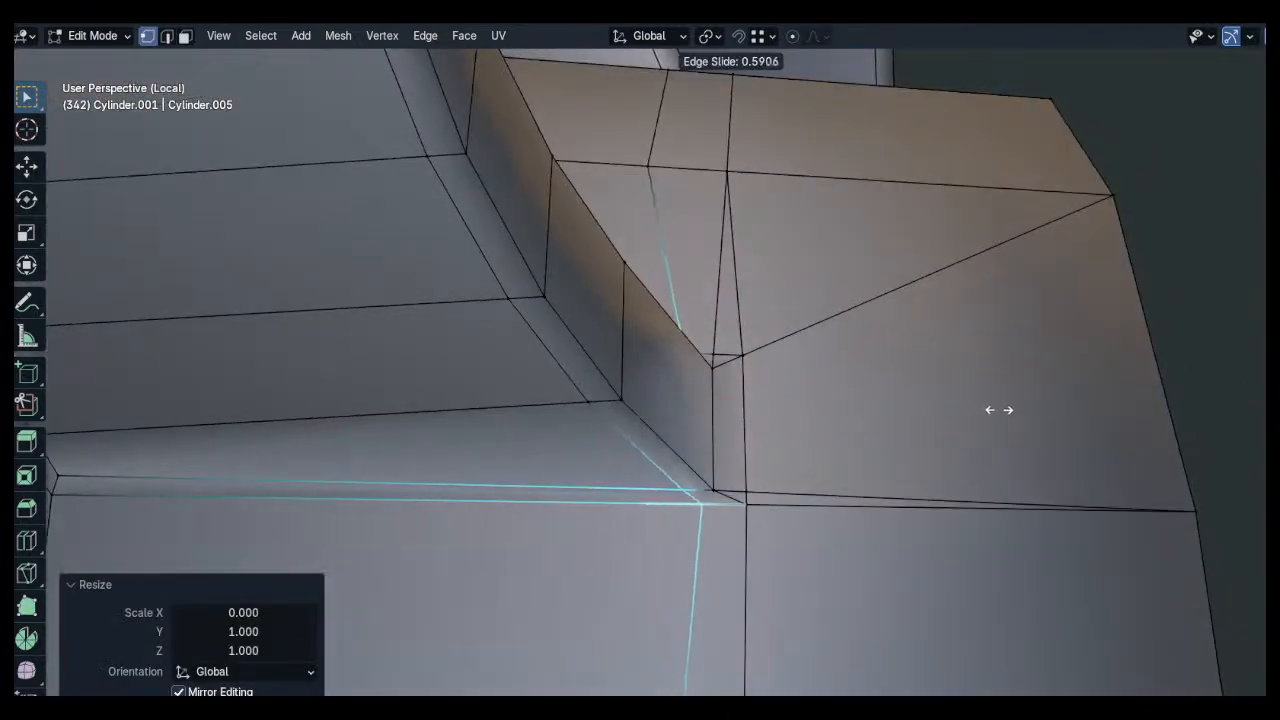
pyautogui.click(998, 410)
pyautogui.moveTo(991, 411); pyautogui.dragTo(751, 432, button='middle')
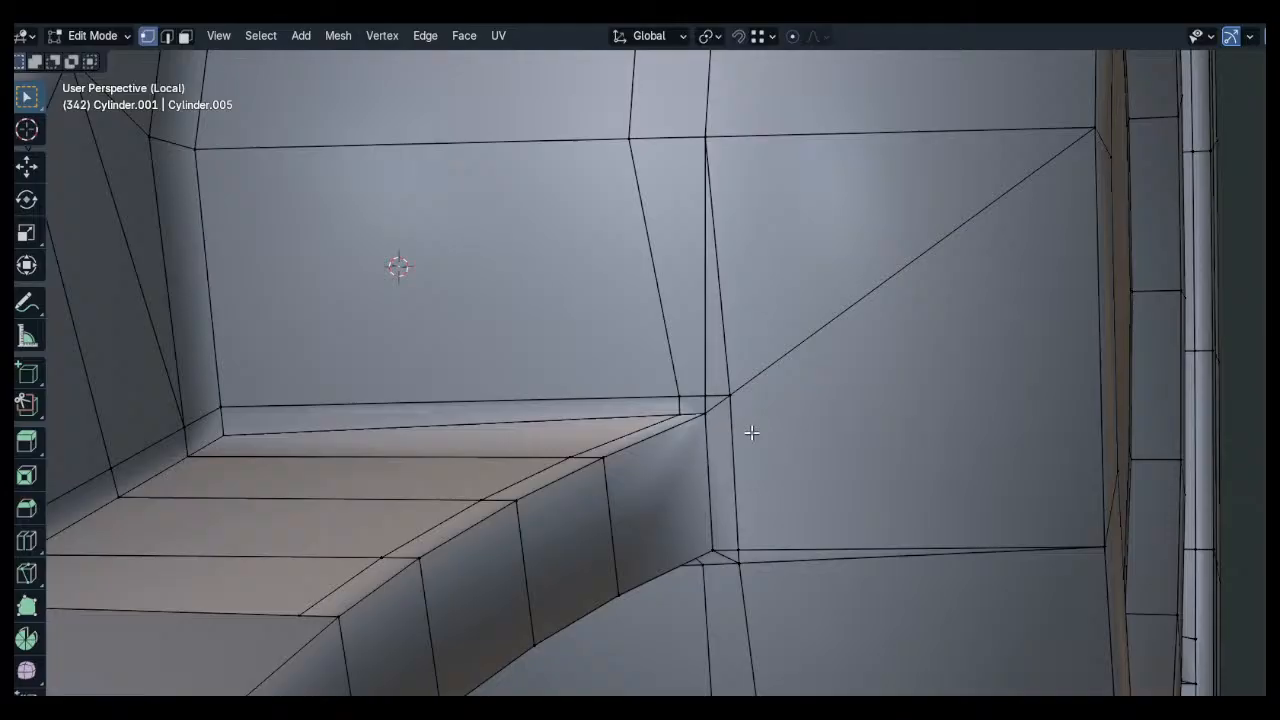
# Cut a centred edge loop around the hub's front rim and bevel it with one segment into two supporting loops
pyautogui.scroll(-5, 735, 442)
pyautogui.moveTo(910, 310); pyautogui.dragTo(687, 355, button='middle')
pyautogui.hotkey('ctrl', 'r')
pyautogui.click(778, 416)
pyautogui.rightClick(780, 416)
pyautogui.hotkey('ctrl', 'b')
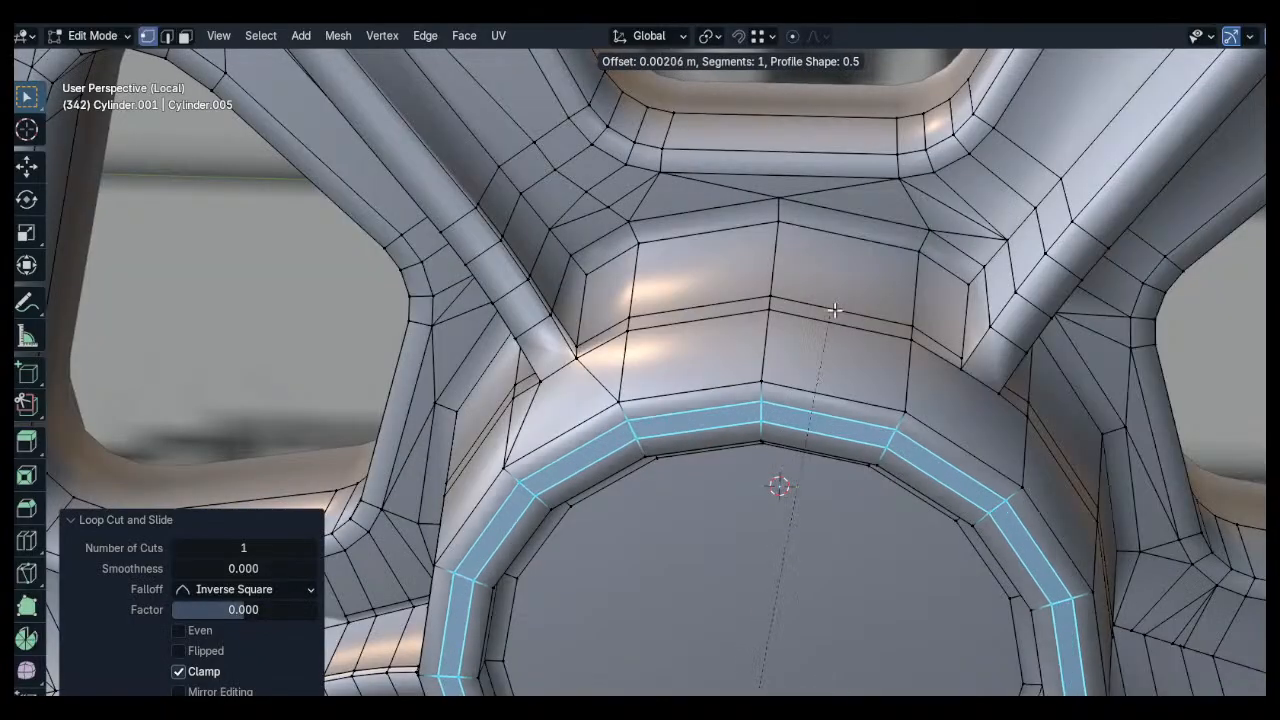
pyautogui.click(897, 226)
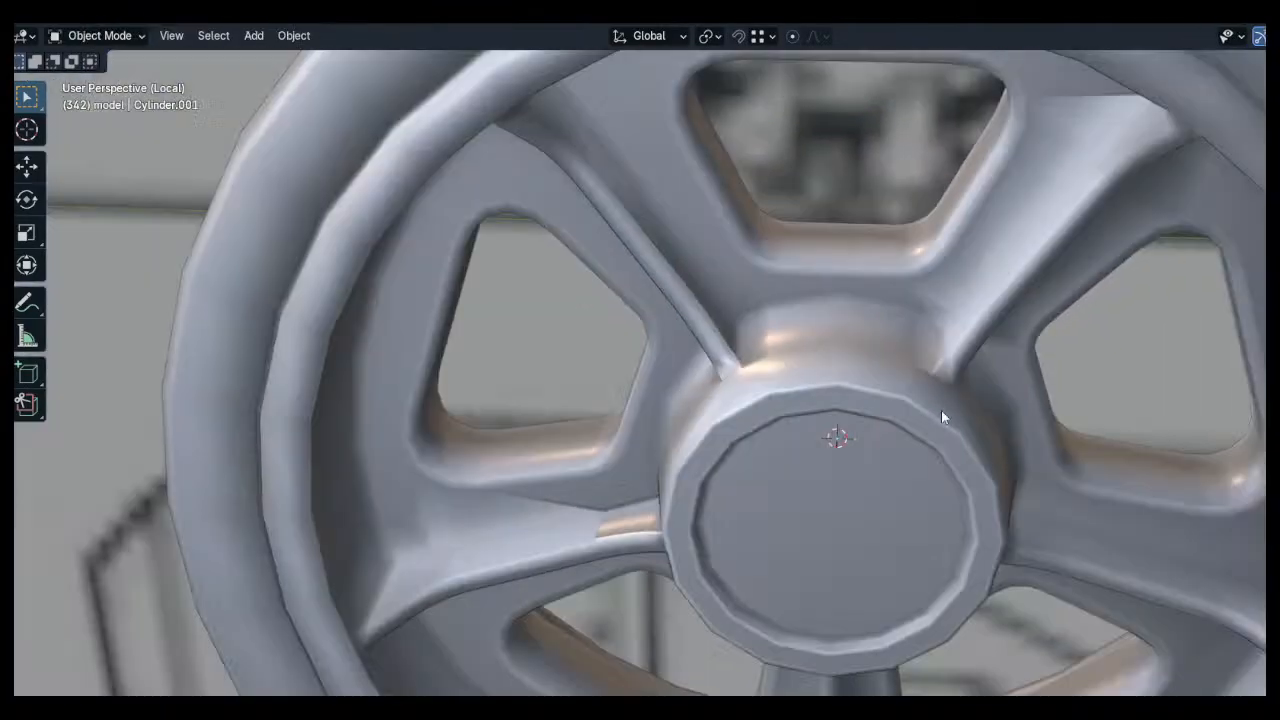
# Add centred cuts along the hub's side wall in the first two sections between the ribs
pyautogui.scroll(-3, 941, 417)
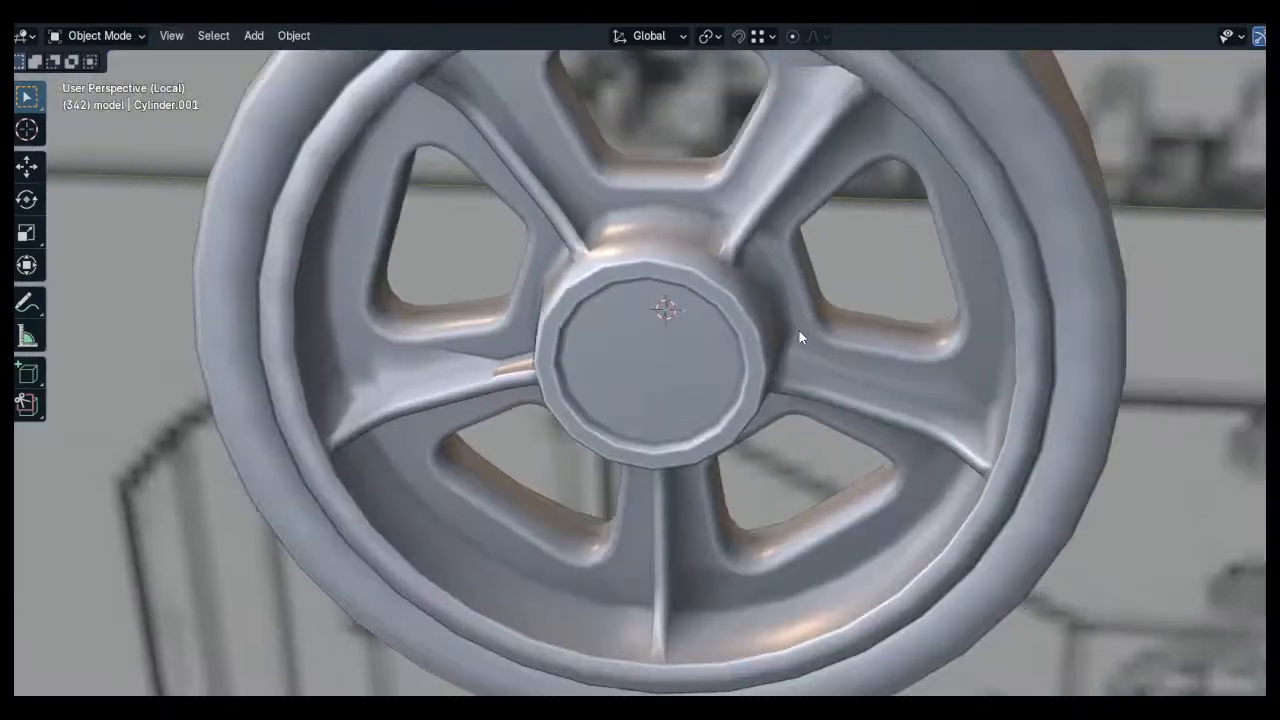
pyautogui.moveTo(804, 329); pyautogui.dragTo(719, 268, button='middle')
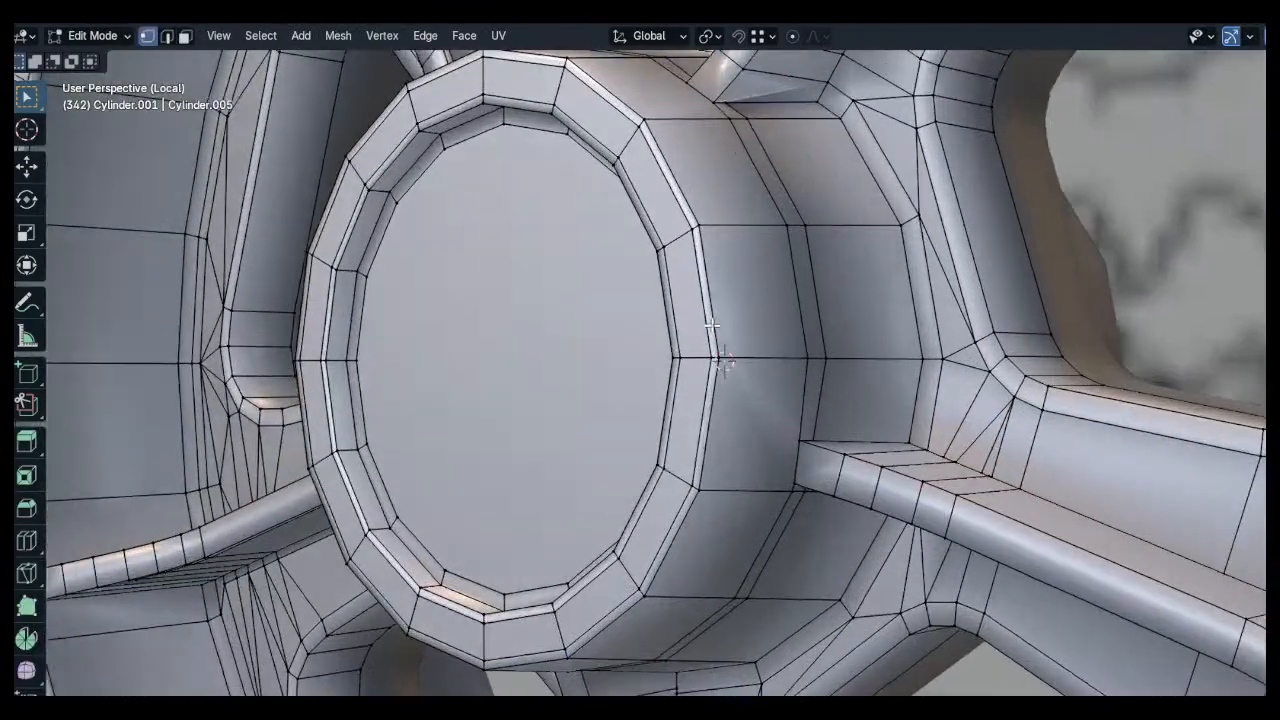
pyautogui.hotkey('ctrl', 'r')
pyautogui.click(737, 343)
pyautogui.rightClick(737, 343)
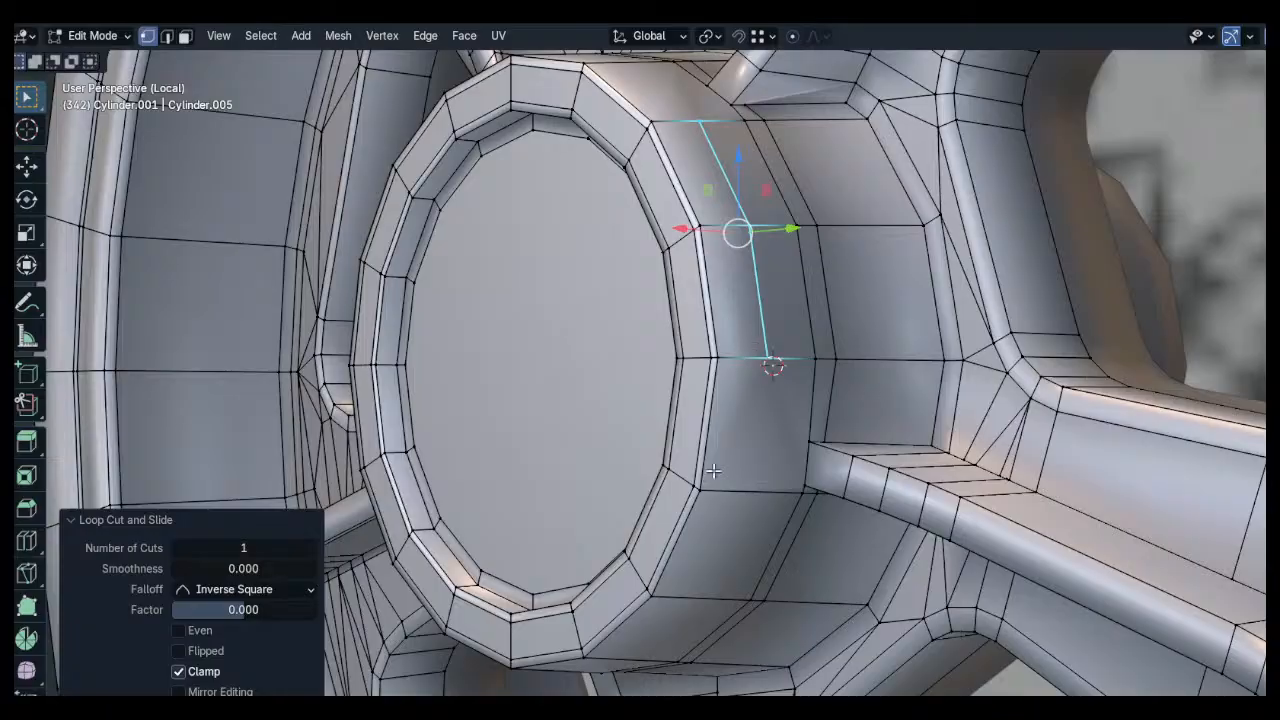
pyautogui.moveTo(713, 471); pyautogui.dragTo(724, 405, button='middle')
pyautogui.hotkey('ctrl', 'r')
pyautogui.click(684, 464)
pyautogui.rightClick(684, 464)
# Add centred cuts along the hub's side wall in the remaining three sections between the ribs
pyautogui.keyDown('shift'); pyautogui.moveTo(684, 464); pyautogui.dragTo(863, 309, button='middle'); pyautogui.keyUp('shift')
pyautogui.moveTo(655, 445); pyautogui.dragTo(690, 410, button='middle')
pyautogui.hotkey('ctrl', 'r')
pyautogui.click(562, 386)
pyautogui.rightClick(562, 386)
pyautogui.moveTo(500, 357); pyautogui.dragTo(594, 526, button='middle')
pyautogui.hotkey('ctrl', 'r')
pyautogui.click(612, 435)
pyautogui.rightClick(612, 435)
pyautogui.moveTo(651, 360); pyautogui.dragTo(593, 481, button='middle')
pyautogui.hotkey('ctrl', 'r')
pyautogui.click(575, 327)
pyautogui.rightClick(575, 327)
# Connect the end vertices of neighbouring hub side cuts across the rib ends to continue the loop
pyautogui.moveTo(840, 328); pyautogui.dragTo(655, 404, button='middle')
pyautogui.click(648, 373)
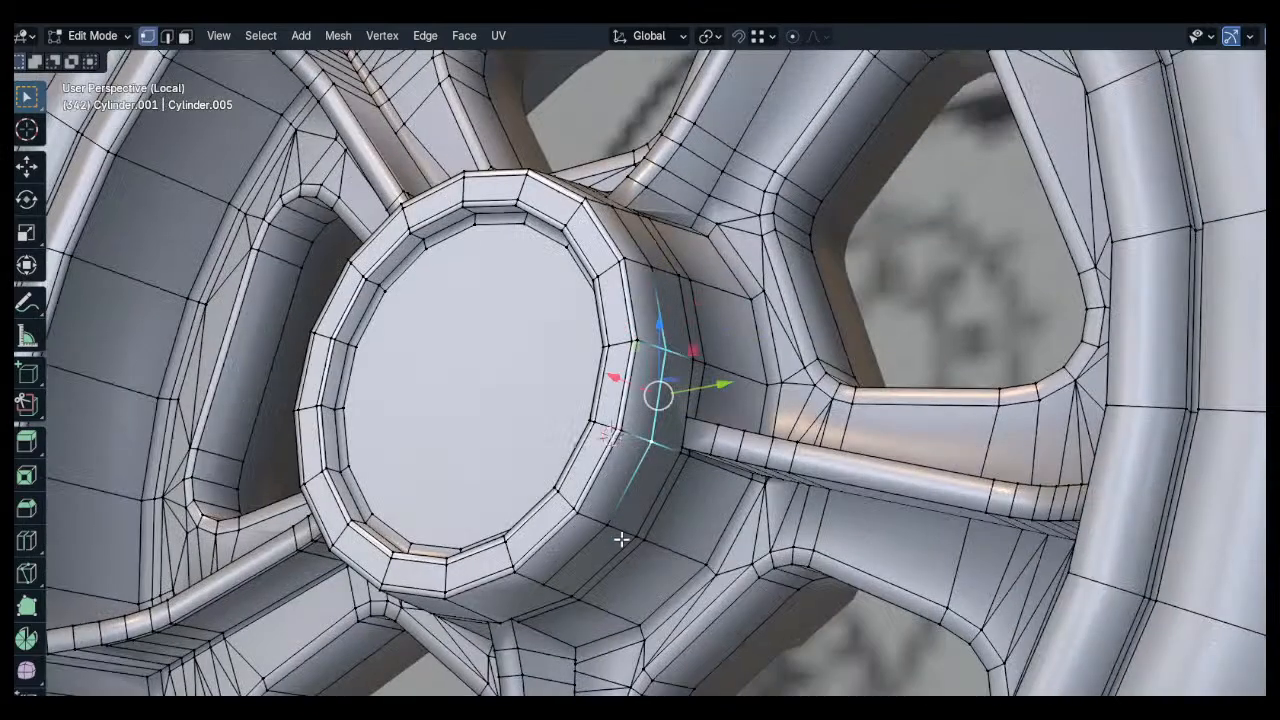
pyautogui.moveTo(621, 540); pyautogui.dragTo(622, 383, button='middle')
pyautogui.keyDown('shift'); pyautogui.click(492, 371); pyautogui.keyUp('shift')
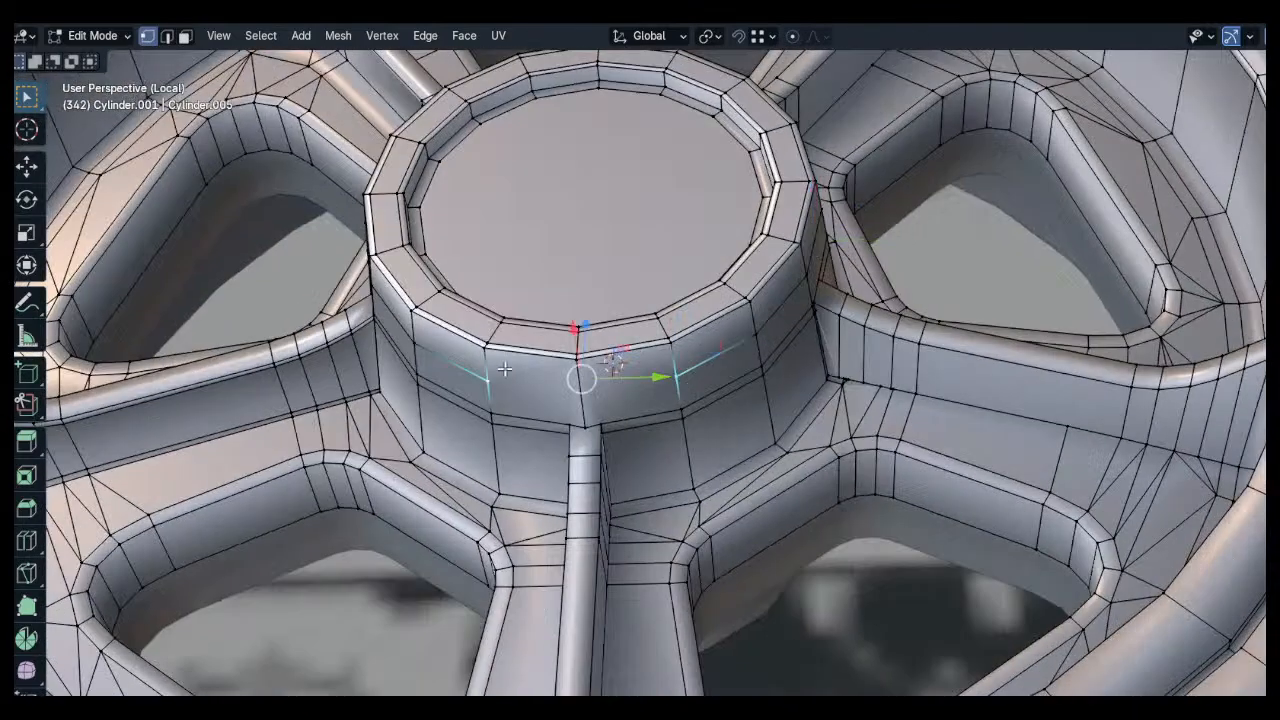
pyautogui.press('j')
pyautogui.moveTo(528, 392); pyautogui.dragTo(590, 375, button='middle')
pyautogui.hotkey('alt', 'a')
pyautogui.keyDown('shift'); pyautogui.moveTo(470, 300); pyautogui.dragTo(606, 410, button='middle'); pyautogui.keyUp('shift')
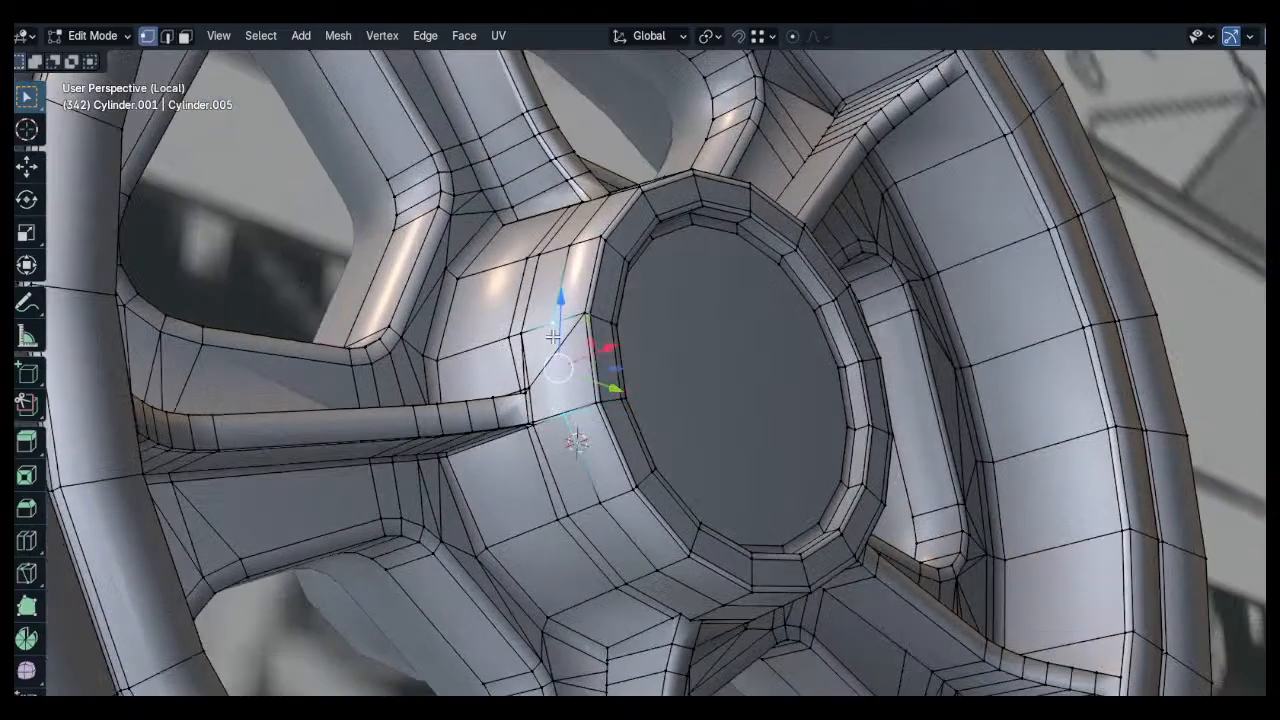
pyautogui.scroll(3, 548, 331)
pyautogui.press('j')
# Slide the vertices where the connecting edge crosses the rib's end edges onto the adjacent loop vertices
pyautogui.moveTo(520, 400); pyautogui.dragTo(563, 451, button='middle')
pyautogui.click(565, 464)
pyautogui.press('g')
pyautogui.rightClick(572, 470)
pyautogui.click(560, 463)
pyautogui.press('g')
pyautogui.press('g')
pyautogui.click(562, 476)
pyautogui.hotkey('alt', 'a')
pyautogui.press('g')
pyautogui.press('g')
pyautogui.click(580, 236)
pyautogui.hotkey('alt', 'a')
# Connect the two cut end vertices across the next rib's hub end
pyautogui.moveTo(586, 200); pyautogui.dragTo(548, 345, button='middle')
pyautogui.click(513, 433)
pyautogui.keyDown('shift'); pyautogui.click(614, 293); pyautogui.keyUp('shift')
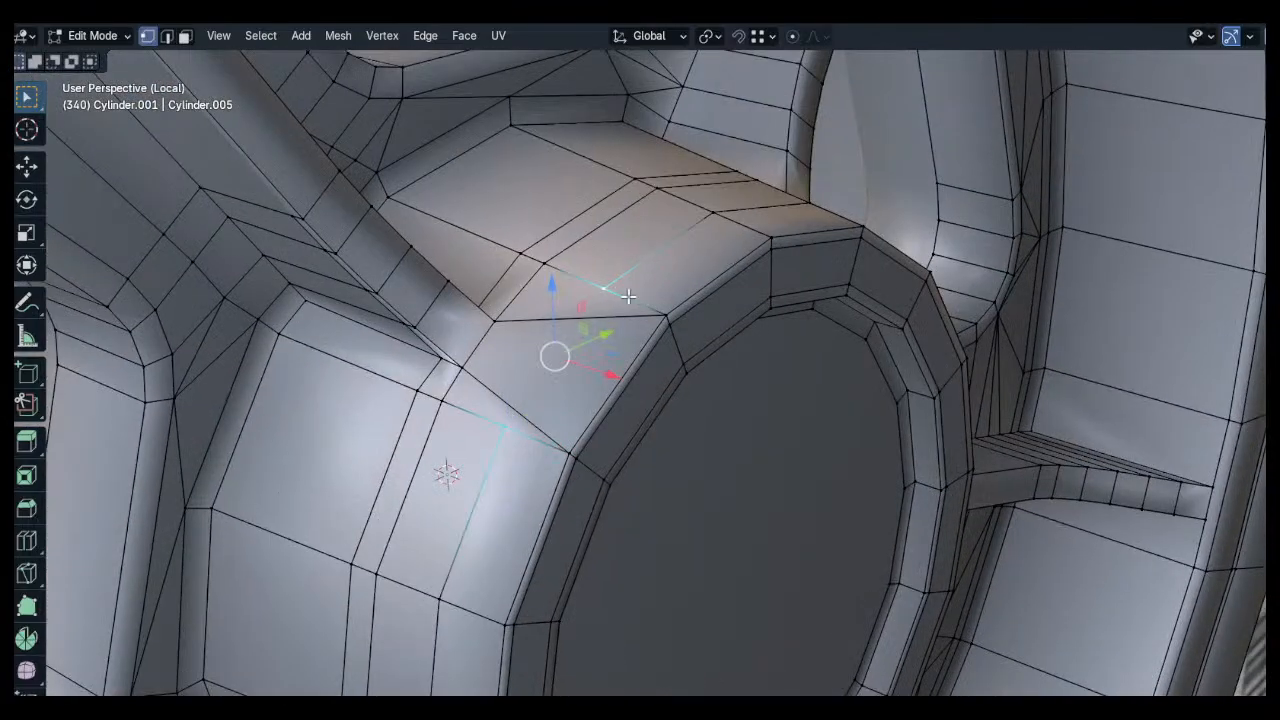
pyautogui.press('j')
pyautogui.hotkey('alt', 'a')
# Slide both crossing vertices at this rib's end onto the ends of the neighbouring hub side cuts
pyautogui.click(516, 412)
pyautogui.press('g')
pyautogui.press('g')
pyautogui.click(507, 430)
pyautogui.hotkey('alt', 'a')
pyautogui.click(589, 326)
pyautogui.press('g')
pyautogui.press('g')
pyautogui.click(700, 203)
pyautogui.hotkey('alt', 'a')
# Cut a centred edge across the hub rim section directly in front of the rib's end
pyautogui.moveTo(840, 230); pyautogui.dragTo(683, 300, button='middle')
pyautogui.moveTo(830, 350); pyautogui.dragTo(770, 343, button='middle')
pyautogui.scroll(-2, 769, 397)
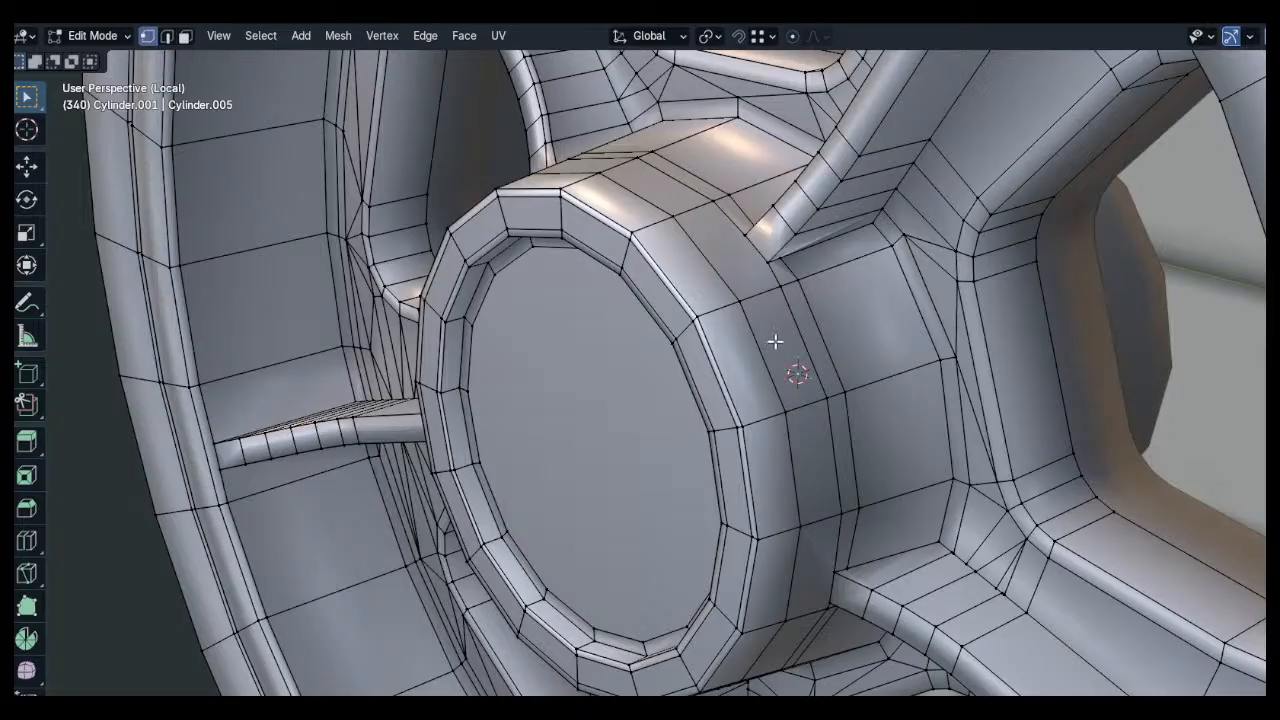
pyautogui.moveTo(754, 265); pyautogui.dragTo(814, 360, button='middle')
pyautogui.scroll(4, 814, 360)
pyautogui.click(737, 296)
pyautogui.moveTo(720, 350); pyautogui.dragTo(645, 400, button='middle')
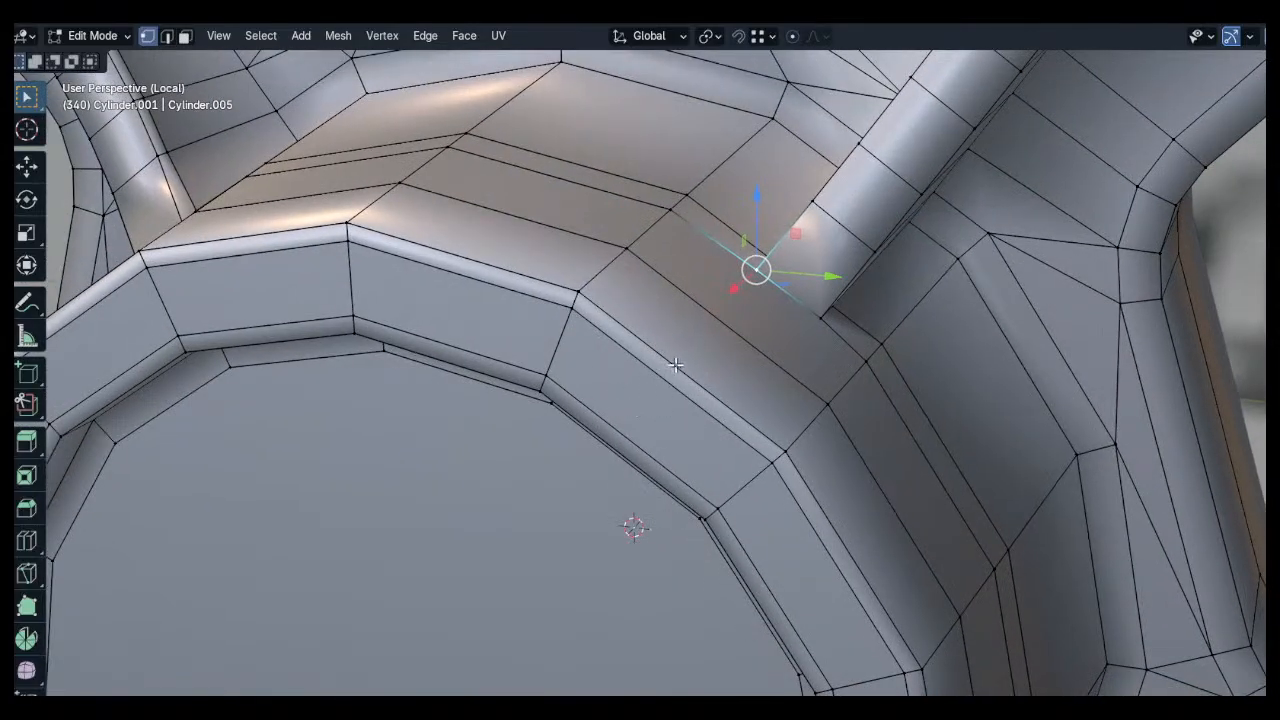
pyautogui.moveTo(679, 365); pyautogui.dragTo(615, 386, button='middle')
pyautogui.hotkey('ctrl', 'r')
pyautogui.click(615, 386)
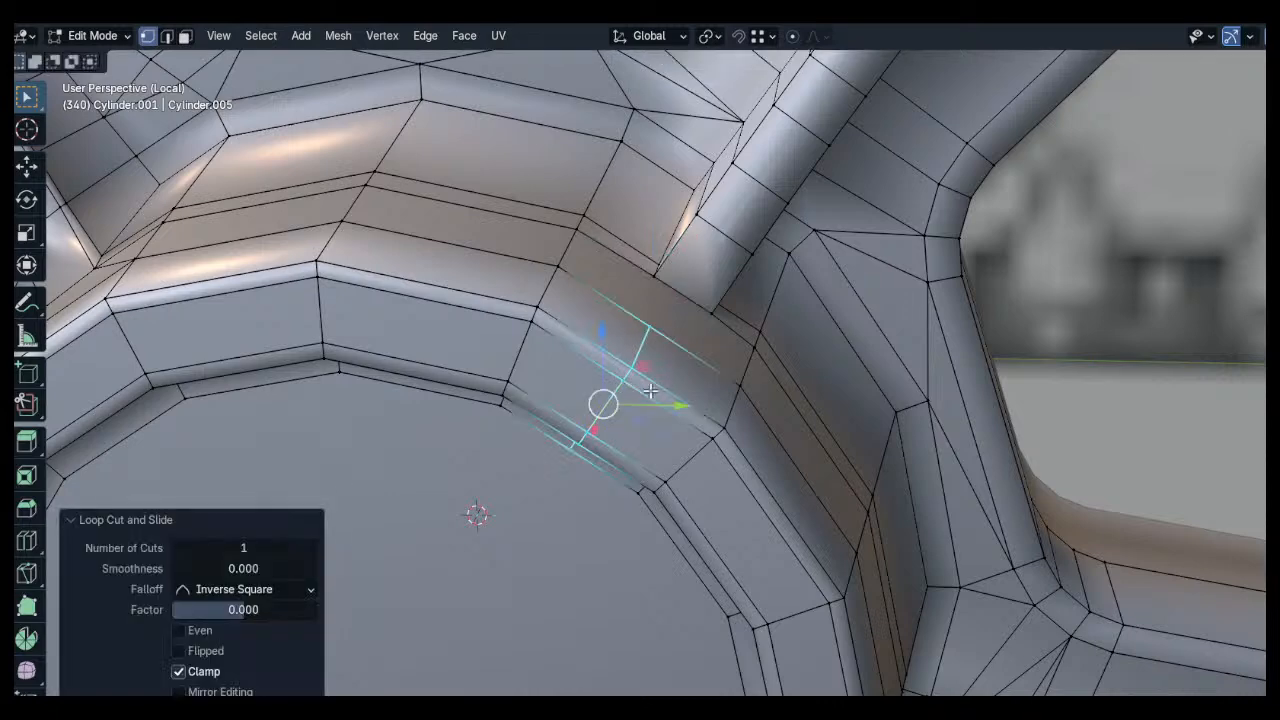
# Connect the slid hub cut to the rib's near corner and cut a second edge across the section beside the far corner
pyautogui.click(647, 385)
pyautogui.click(653, 280)
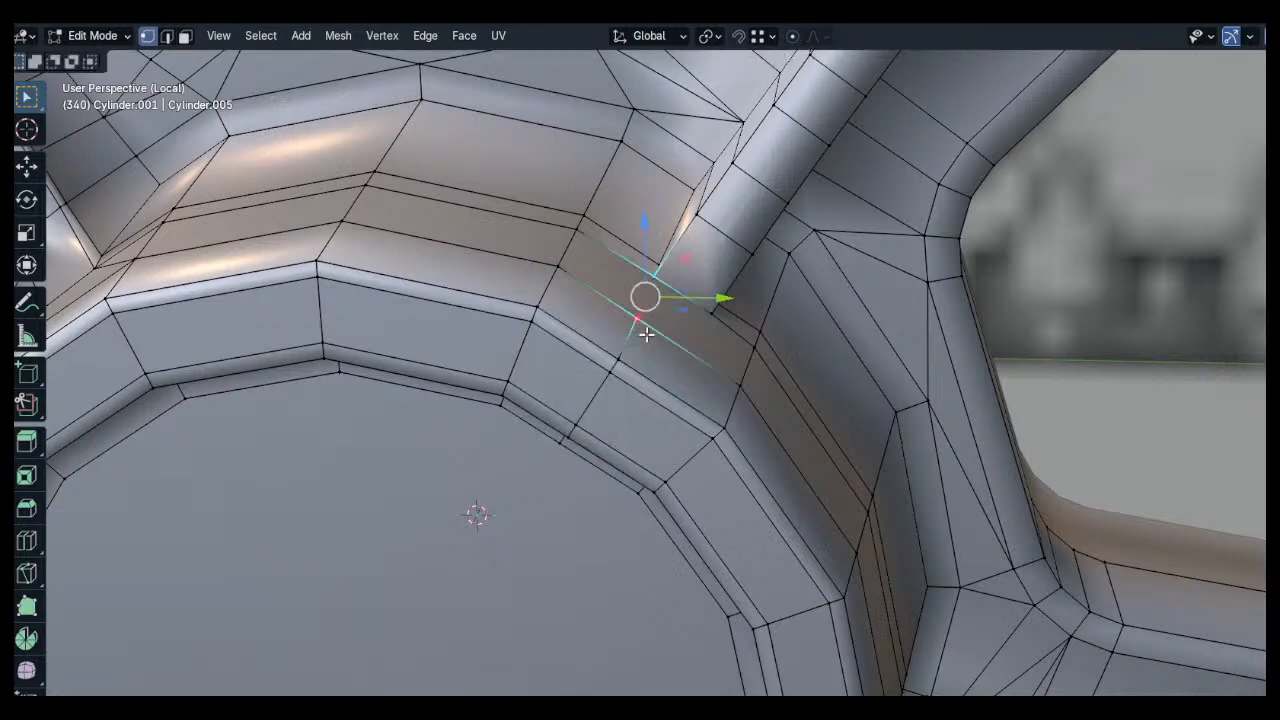
pyautogui.moveTo(685, 322); pyautogui.dragTo(700, 349, button='middle')
pyautogui.hotkey('ctrl', 'r')
pyautogui.doubleClick(678, 345)
pyautogui.scroll(1, 688, 335)
pyautogui.click(689, 334)
# Cut an edge across the hub rim section at the next rib and slide its vertex in line with the rib's upper side
pyautogui.scroll(-4, 700, 349)
pyautogui.keyDown('shift'); pyautogui.moveTo(855, 553); pyautogui.dragTo(722, 348, button='middle'); pyautogui.keyUp('shift')
pyautogui.doubleClick(619, 340)
pyautogui.scroll(2, 663, 343)
pyautogui.press('g')
pyautogui.press('g')
pyautogui.click(626, 380)
pyautogui.scroll(1, 668, 407)
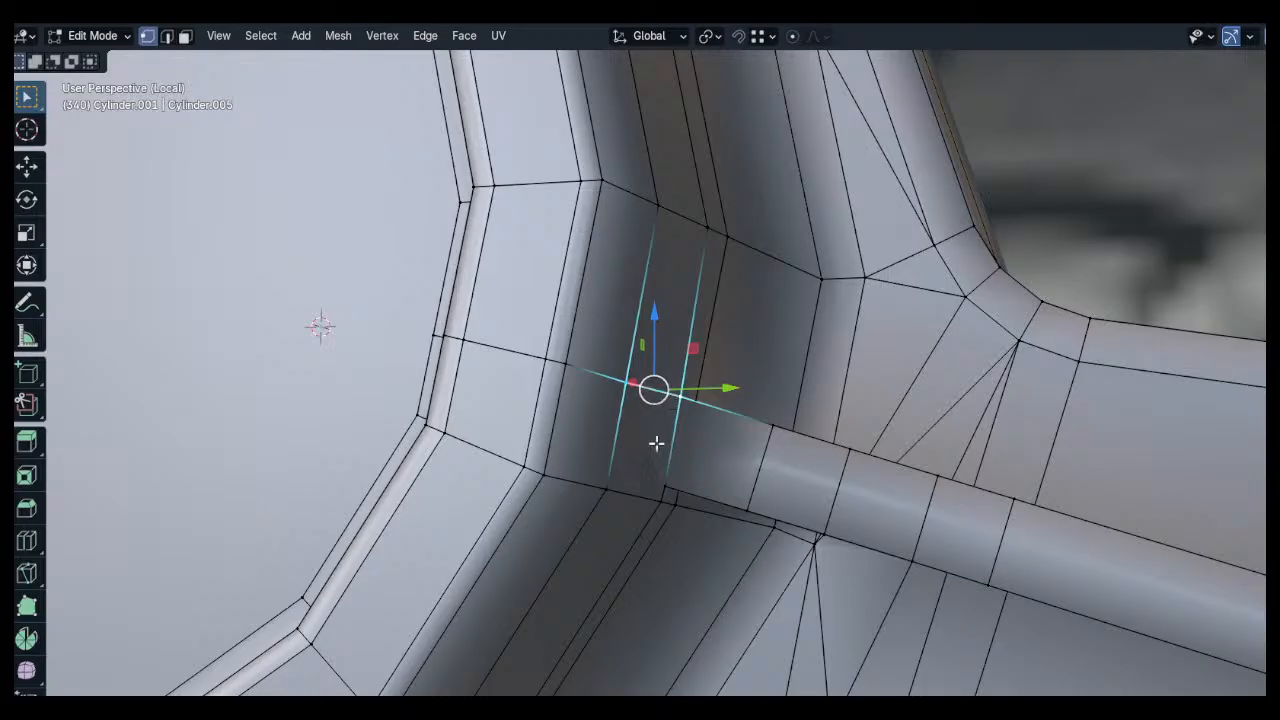
# Cut another edge across the hub section below it, slide it toward the rib's lower side and select its end for joining
pyautogui.keyDown('shift'); pyautogui.moveTo(664, 418); pyautogui.dragTo(629, 354, button='middle'); pyautogui.keyUp('shift')
pyautogui.hotkey('ctrl', 'r')
pyautogui.doubleClick(611, 331)
pyautogui.press('g')
pyautogui.press('g')
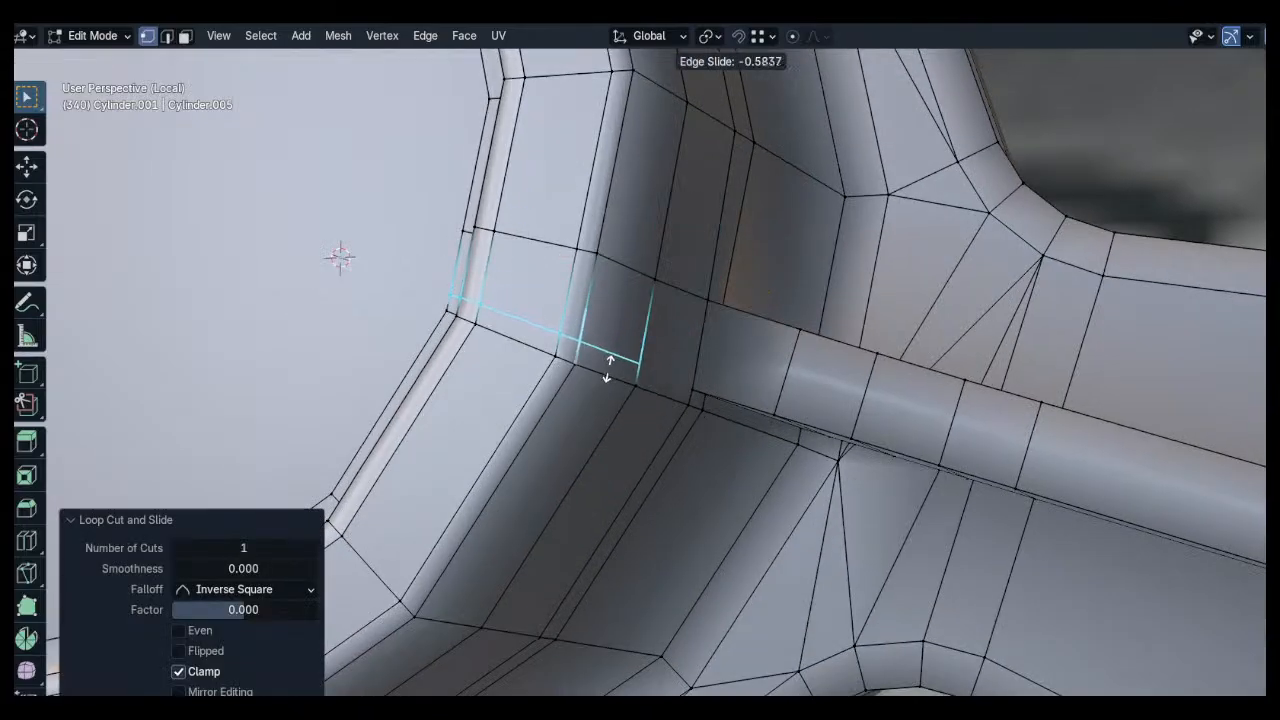
pyautogui.click(612, 370)
pyautogui.click(646, 372)
# Cut an edge across the hub rim section at the following rib and slide it toward the rib by a factor of about 0.625
pyautogui.scroll(-4, 583, 435)
pyautogui.keyDown('shift'); pyautogui.moveTo(583, 435); pyautogui.dragTo(551, 313, button='middle'); pyautogui.keyUp('shift')
pyautogui.scroll(3, 583, 300)
pyautogui.scroll(1, 551, 313)
pyautogui.hotkey('ctrl', 'r')
pyautogui.doubleClick(504, 289)
pyautogui.press('g')
pyautogui.press('g')
pyautogui.click(593, 335)
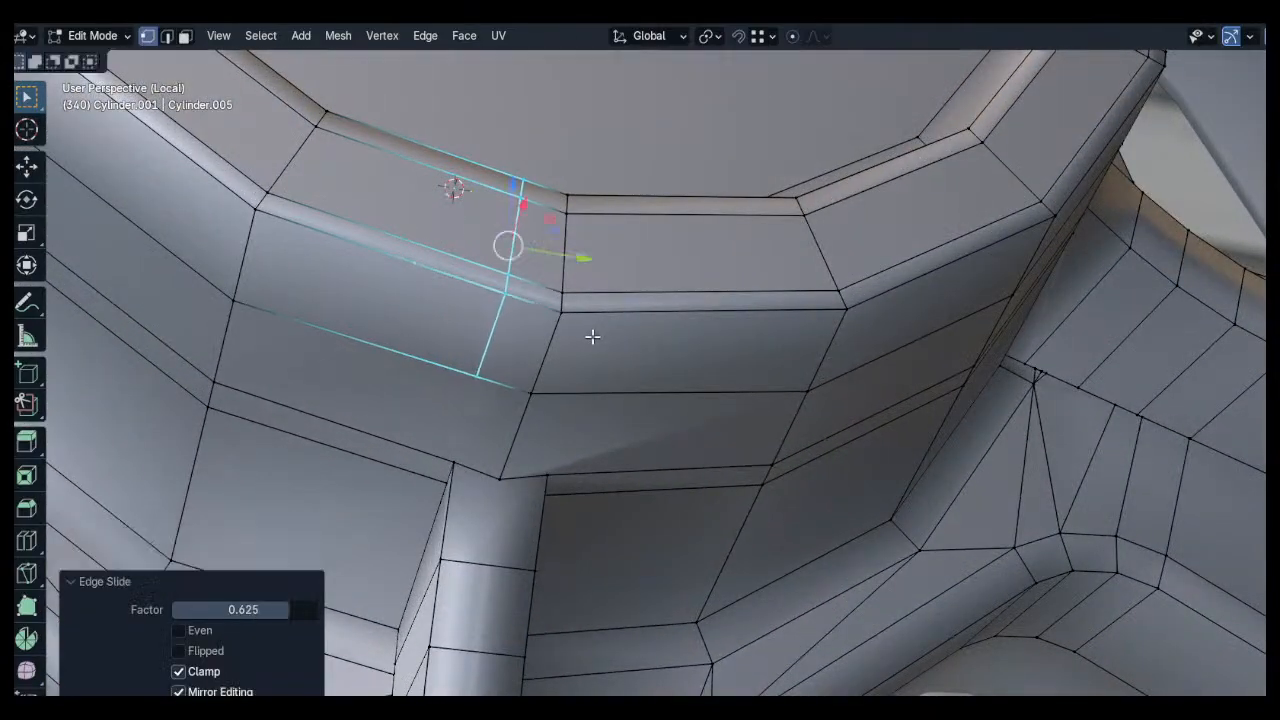
# Connect the lower end of that hub cut to the rib's near corner vertex
pyautogui.click(479, 380)
pyautogui.keyDown('shift'); pyautogui.click(464, 461); pyautogui.keyUp('shift')
pyautogui.press('j')
pyautogui.hotkey('alt', 'a')
# Cut the hub section on the rib's other side, slide the cut close to the rib and join it to the corner
pyautogui.hotkey('ctrl', 'r')
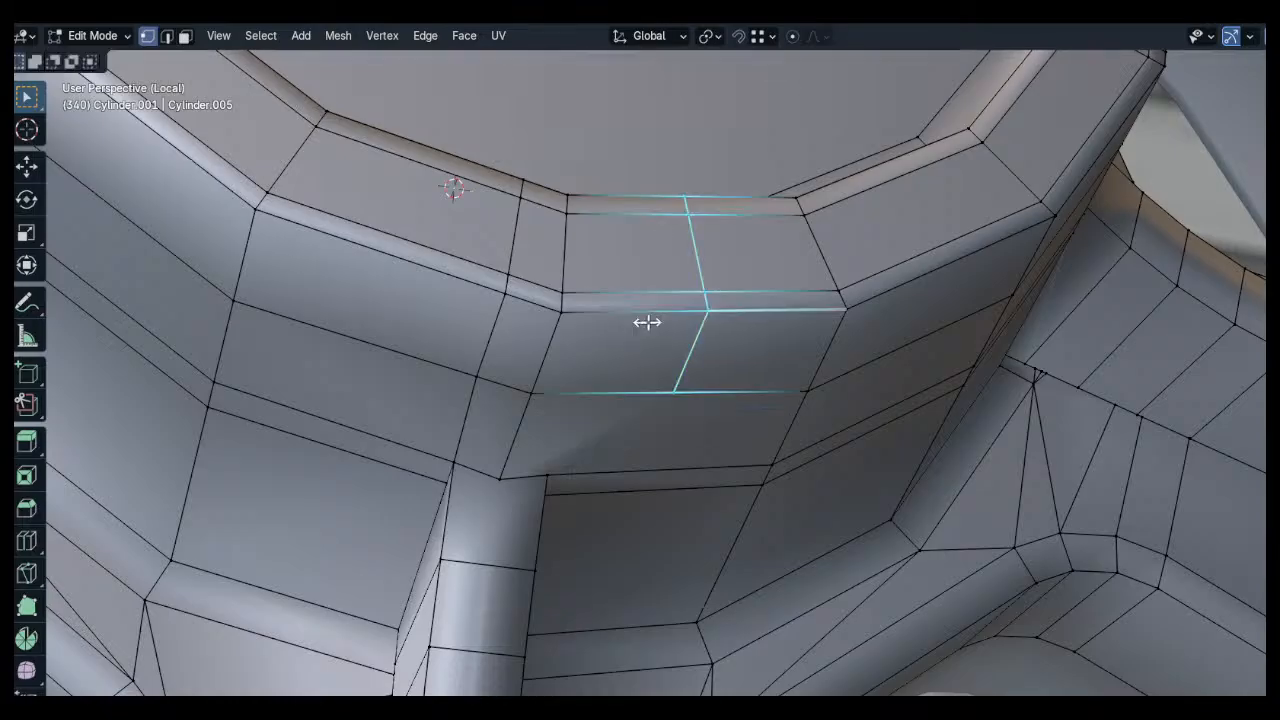
pyautogui.click(647, 322)
pyautogui.click(643, 352)
pyautogui.click(580, 428)
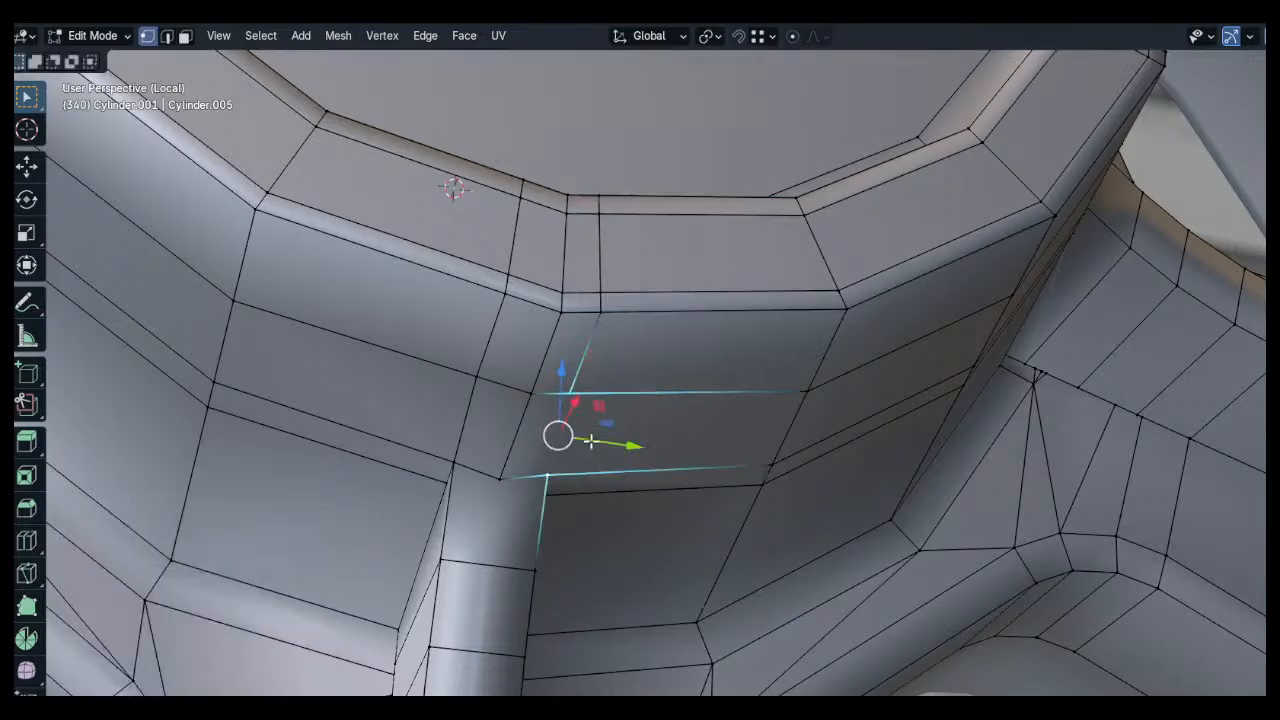
# Cut a centred edge loop lengthwise along the top of the rib
pyautogui.scroll(-3, 585, 397)
pyautogui.moveTo(706, 442); pyautogui.dragTo(611, 389, button='middle')
pyautogui.scroll(2, 636, 341)
pyautogui.press('2')
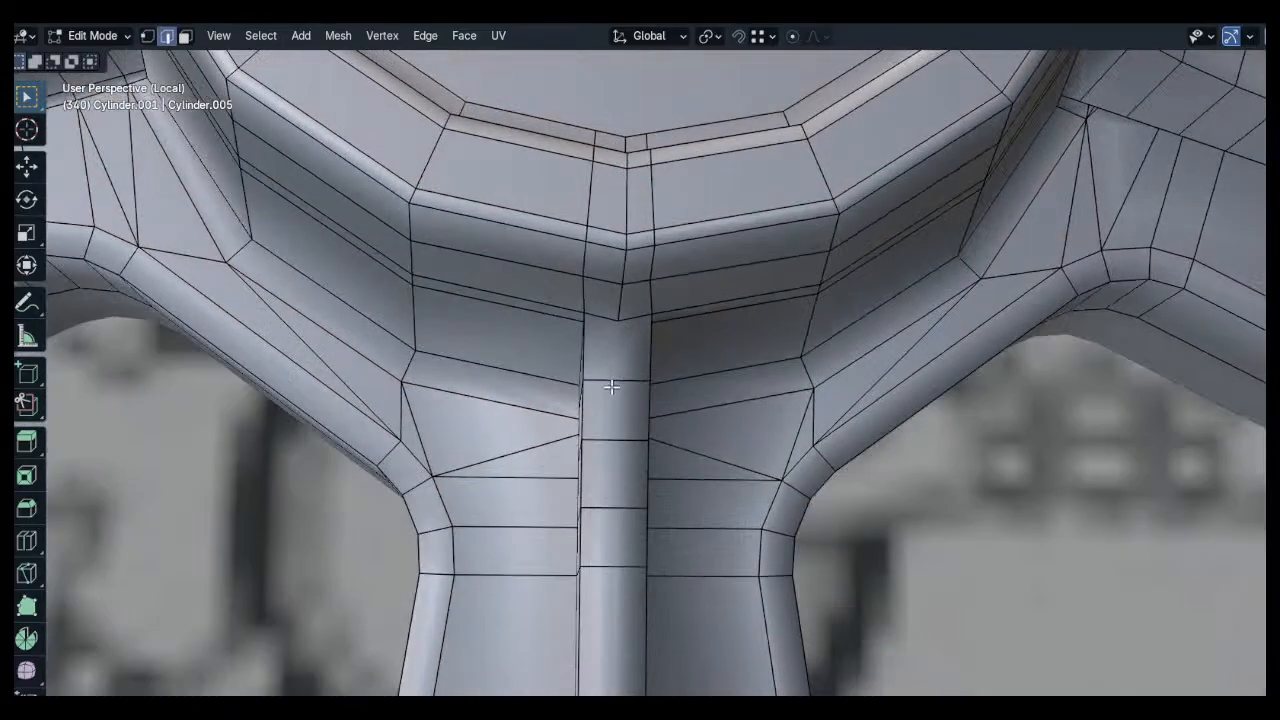
pyautogui.hotkey('ctrl', 'r')
pyautogui.click(613, 413)
pyautogui.rightClick(616, 415)
# Connect the rib's centre loop to the middle vertices at both of its ends
pyautogui.scroll(-4, 628, 428)
pyautogui.moveTo(640, 460); pyautogui.dragTo(659, 568, button='middle')
pyautogui.scroll(5, 656, 636)
pyautogui.keyDown('shift'); pyautogui.moveTo(656, 636); pyautogui.dragTo(646, 514, button='middle'); pyautogui.keyUp('shift')
pyautogui.click(628, 456)
pyautogui.keyDown('shift'); pyautogui.click(634, 474); pyautogui.keyUp('shift')
pyautogui.hotkey('alt', 'a')
pyautogui.keyDown('shift'); pyautogui.moveTo(646, 209); pyautogui.dragTo(666, 454, button='middle'); pyautogui.keyUp('shift')
pyautogui.scroll(-4, 646, 246)
pyautogui.scroll(4, 669, 237)
pyautogui.moveTo(669, 237); pyautogui.dragTo(586, 309, button='middle')
pyautogui.press('j')
pyautogui.hotkey('alt', 'a')
# Slide the mismatched vertex nearest the hub on the rib's base seam onto the vertex just above it
pyautogui.scroll(2, 623, 217)
pyautogui.scroll(-5, 586, 309)
pyautogui.press('2')
pyautogui.press('c')
pyautogui.press('1')
pyautogui.scroll(5, 655, 344)
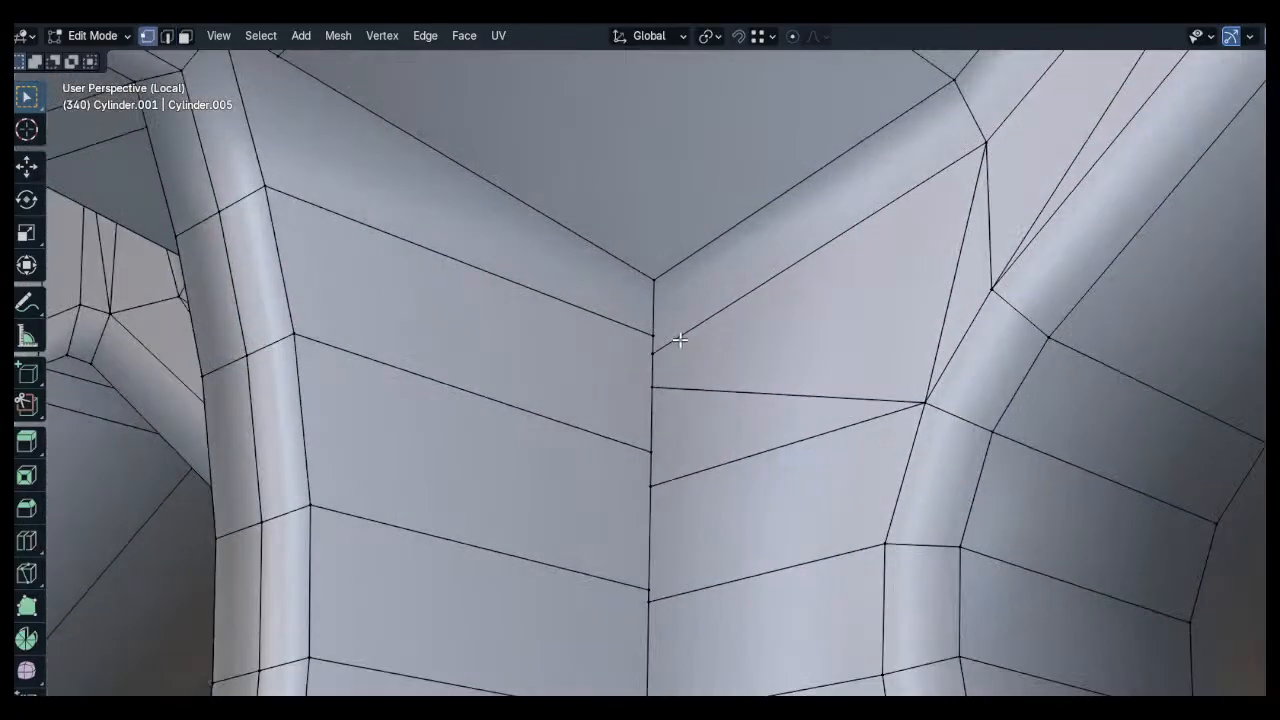
pyautogui.click(659, 353)
pyautogui.press('g')
pyautogui.press('g')
pyautogui.click(657, 336)
# Bring the next two mismatched base seam vertices onto the end of the opposite side's edge
pyautogui.click(658, 387)
pyautogui.moveTo(660, 390); pyautogui.dragTo(677, 431, button='middle')
pyautogui.press('g')
pyautogui.press('g')
pyautogui.click(660, 499)
pyautogui.click(657, 495)
pyautogui.click(655, 451)
pyautogui.click(655, 488)
pyautogui.press('g')
pyautogui.click(655, 453)
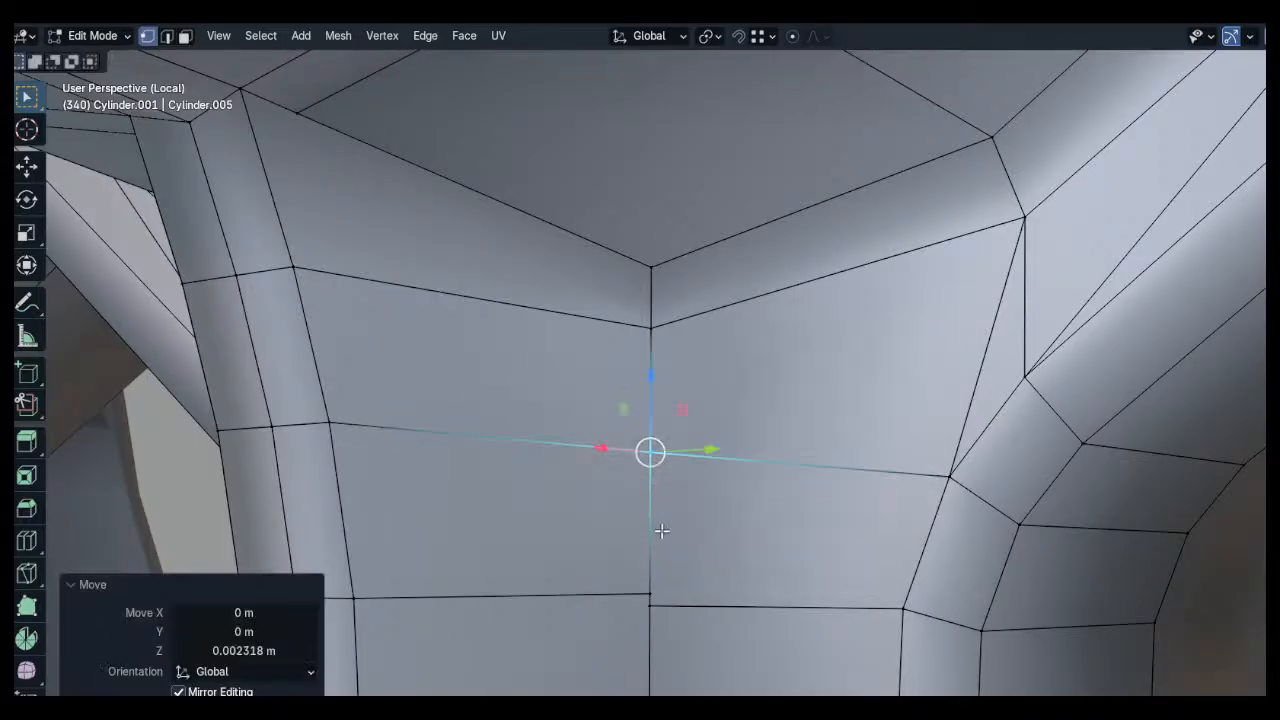
# Try to move the next base seam vertex freely onto its neighbour
pyautogui.keyDown('shift'); pyautogui.moveTo(656, 456); pyautogui.dragTo(663, 410, button='middle'); pyautogui.keyUp('shift')
pyautogui.click(662, 553)
pyautogui.press('g')
pyautogui.click(665, 576)
pyautogui.rightClick(665, 576)
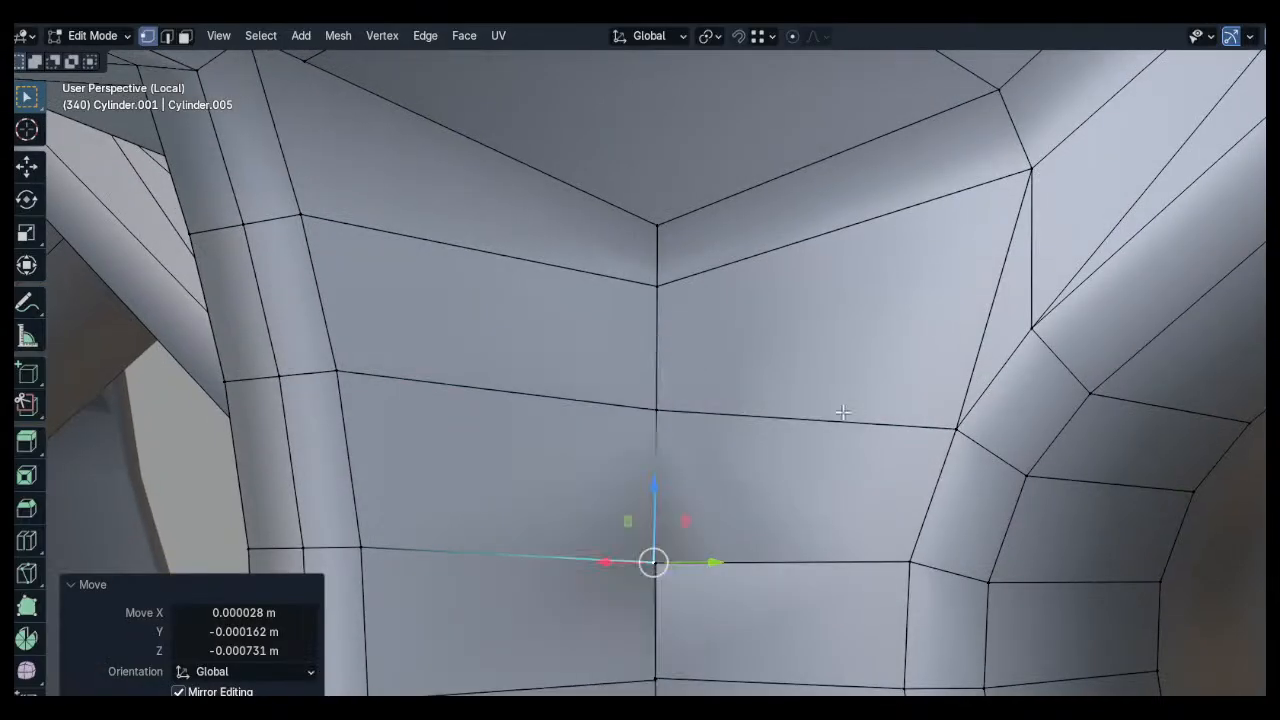
pyautogui.hotkey('ctrl', 'z')
# Move the next two mismatched base seam vertices along the Z axis onto their neighbours
pyautogui.click(659, 567)
pyautogui.press('g')
pyautogui.press('z')
pyautogui.click(661, 556)
pyautogui.moveTo(662, 554); pyautogui.dragTo(694, 423, button='middle')
pyautogui.click(670, 529)
pyautogui.press('g')
pyautogui.press('z')
pyautogui.click(682, 507)
# Cut a crosswise edge through the rib's long section and slide it toward the rim end
pyautogui.scroll(-5, 683, 506)
pyautogui.moveTo(683, 506); pyautogui.dragTo(734, 346, button='middle')
pyautogui.hotkey('ctrl', 'r')
pyautogui.click(719, 449)
pyautogui.rightClick(721, 443)
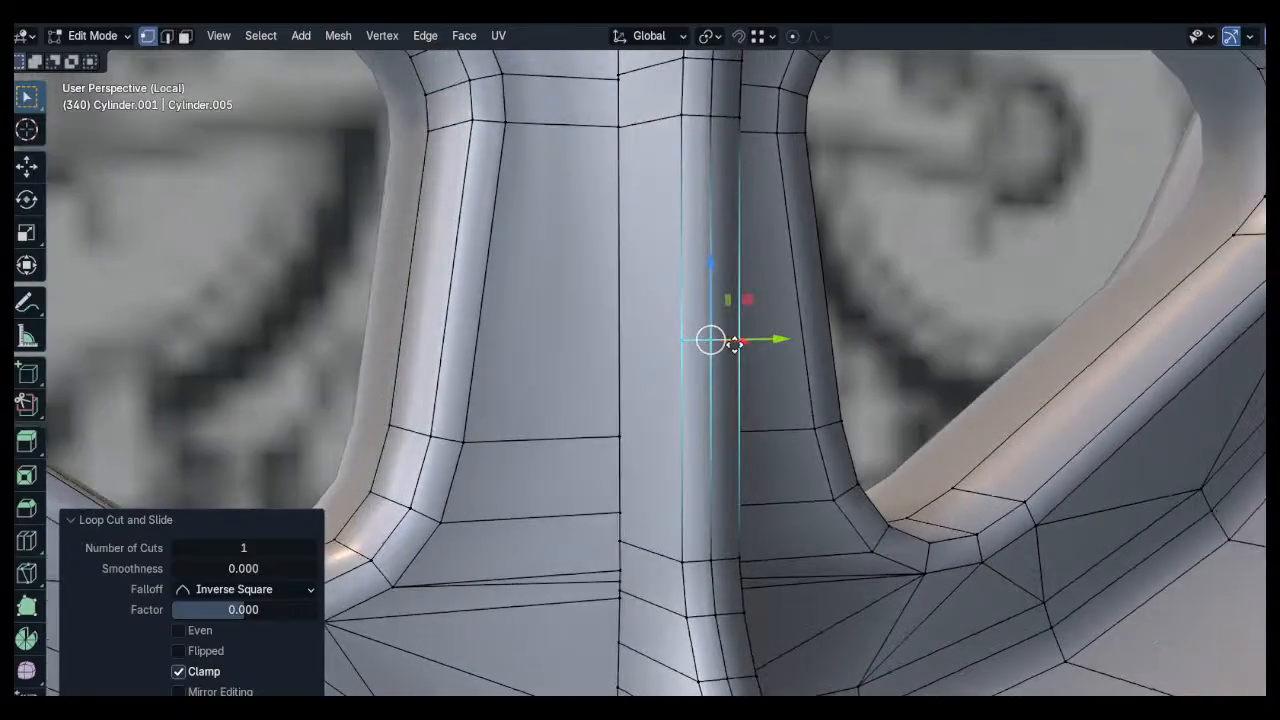
pyautogui.press('g')
pyautogui.press('g')
pyautogui.click(735, 503)
# Slide the first vertices near the rib's rim end along their edges to line up with the neighbouring edges
pyautogui.keyDown('shift'); pyautogui.moveTo(735, 500); pyautogui.dragTo(568, 343, button='middle'); pyautogui.keyUp('shift')
pyautogui.click(747, 361)
pyautogui.press('g')
pyautogui.press('g')
pyautogui.click(746, 410)
pyautogui.moveTo(663, 387); pyautogui.dragTo(752, 386, button='middle')
pyautogui.click(592, 377)
pyautogui.press('g')
pyautogui.press('g')
pyautogui.click(594, 398)
pyautogui.click(590, 427)
pyautogui.press('g')
pyautogui.press('g')
pyautogui.click(597, 461)
# Slide the next vertices at the rib's rim end along their edges, working on both sides of the rib
pyautogui.moveTo(597, 461); pyautogui.dragTo(500, 455, button='middle')
pyautogui.click(646, 425)
pyautogui.press('g')
pyautogui.press('g')
pyautogui.click(656, 460)
pyautogui.click(648, 424)
pyautogui.moveTo(648, 424); pyautogui.dragTo(555, 460, button='middle')
pyautogui.click(488, 456)
pyautogui.press('g')
pyautogui.press('g')
pyautogui.click(493, 411)
pyautogui.hotkey('alt', 'a')
# Slide the remaining misaligned vertices on the rib's base seam near the rim to even out their spacing
pyautogui.moveTo(587, 408); pyautogui.dragTo(517, 286, button='middle')
pyautogui.click(623, 286)
pyautogui.click(585, 290)
pyautogui.press('g')
pyautogui.press('g')
pyautogui.click(608, 332)
pyautogui.moveTo(608, 332); pyautogui.dragTo(520, 480, button='middle')
pyautogui.hotkey('alt', 'a')
pyautogui.click(490, 315)
pyautogui.click(500, 540)
pyautogui.moveTo(500, 540); pyautogui.dragTo(517, 431, button='middle')
pyautogui.scroll(3, 517, 431)
pyautogui.click(516, 434)
pyautogui.press('g')
pyautogui.press('g')
pyautogui.click(536, 484)
pyautogui.hotkey('alt', 'a')
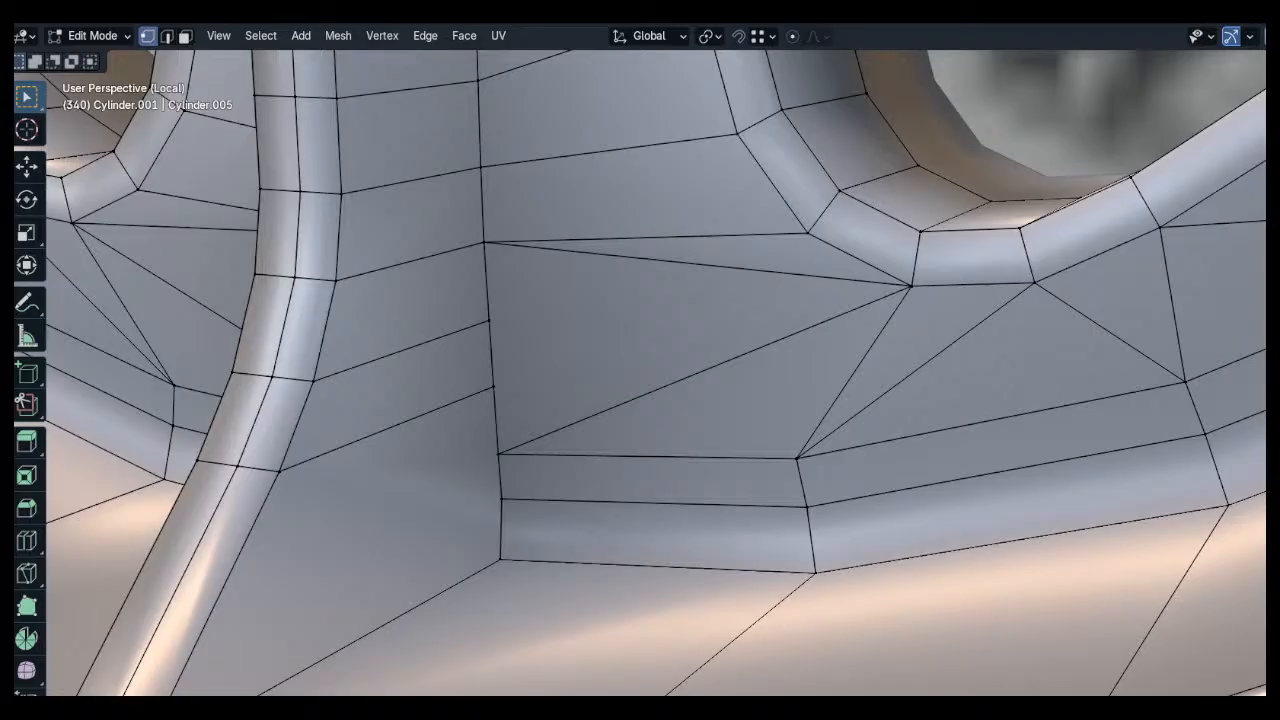
# Cut two evenly spaced crosswise edges through the rib's last section beside the rim
pyautogui.keyDown('shift'); pyautogui.moveTo(615, 386); pyautogui.dragTo(629, 343, button='middle'); pyautogui.keyUp('shift')
pyautogui.hotkey('alt', 'z')
pyautogui.click(582, 382)
pyautogui.hotkey('alt', 'z')
pyautogui.keyDown('shift'); pyautogui.moveTo(430, 438); pyautogui.dragTo(486, 406, button='middle'); pyautogui.keyUp('shift')
pyautogui.hotkey('ctrl', 'r')
pyautogui.scroll(1, 446, 437)
pyautogui.click(446, 441)
pyautogui.rightClick(446, 442)
# Connect the two new vertices on the rib's top edge to the matching base-seam vertices on one side near the rim
pyautogui.click(446, 443)
pyautogui.keyDown('shift'); pyautogui.click(635, 389); pyautogui.keyUp('shift')
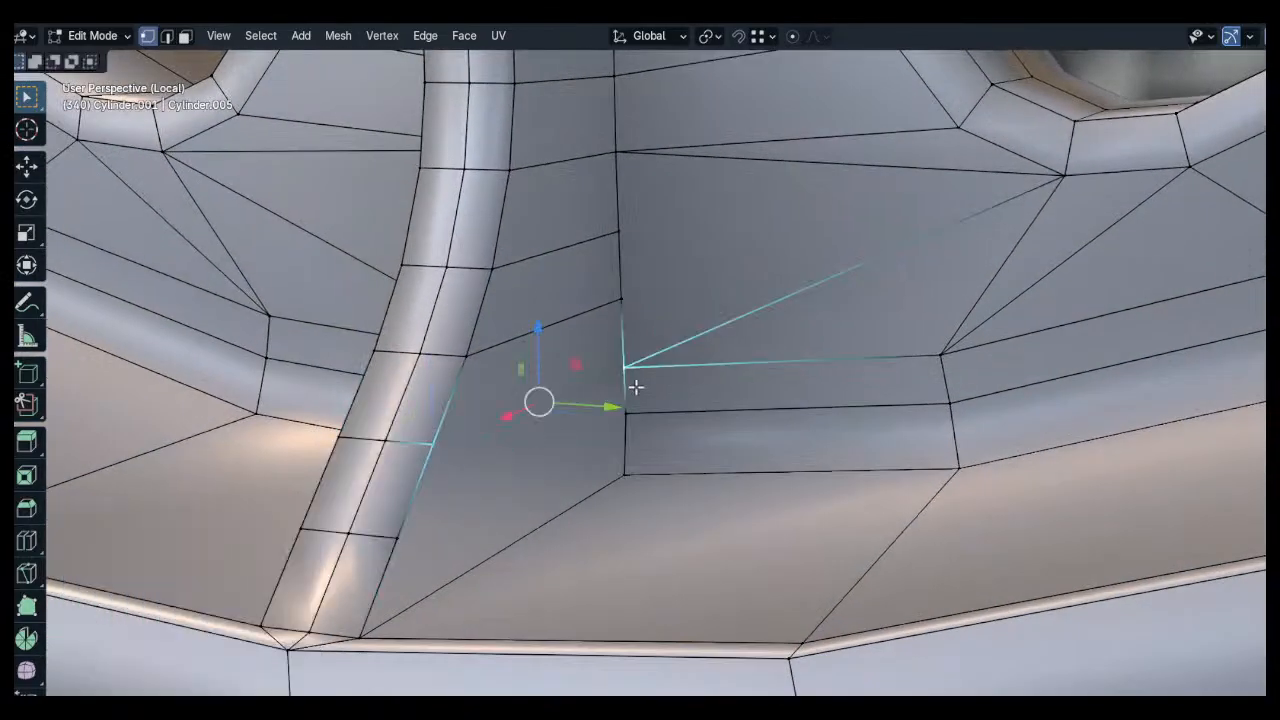
pyautogui.click(594, 436)
pyautogui.keyDown('shift'); pyautogui.click(429, 530); pyautogui.keyUp('shift')
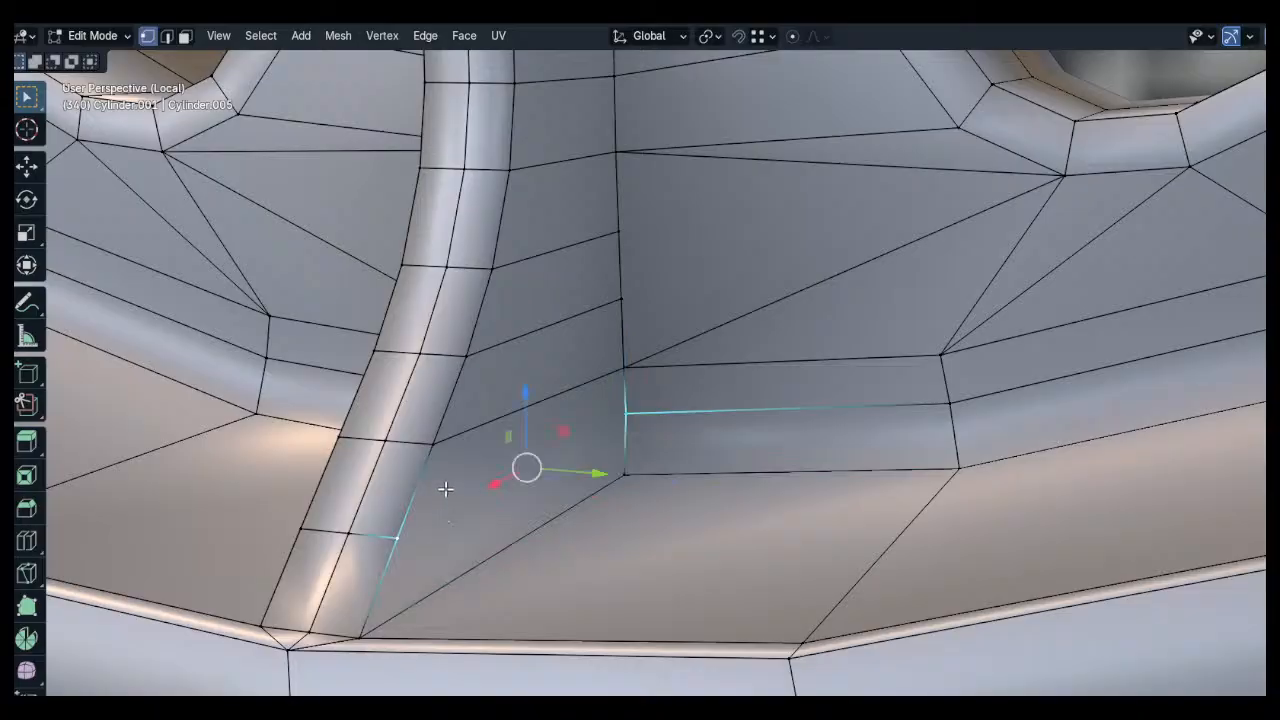
pyautogui.press('j')
pyautogui.hotkey('alt', 'a')
# Connect the new rib-edge vertices to the matching base-seam vertices on the rib's opposite side near the rim
pyautogui.moveTo(328, 446); pyautogui.dragTo(528, 446, button='middle')
pyautogui.click(606, 412)
pyautogui.press('j')
pyautogui.hotkey('alt', 'a')
pyautogui.click(556, 340)
pyautogui.click(758, 381)
pyautogui.keyDown('shift'); pyautogui.click(573, 339); pyautogui.keyUp('shift')
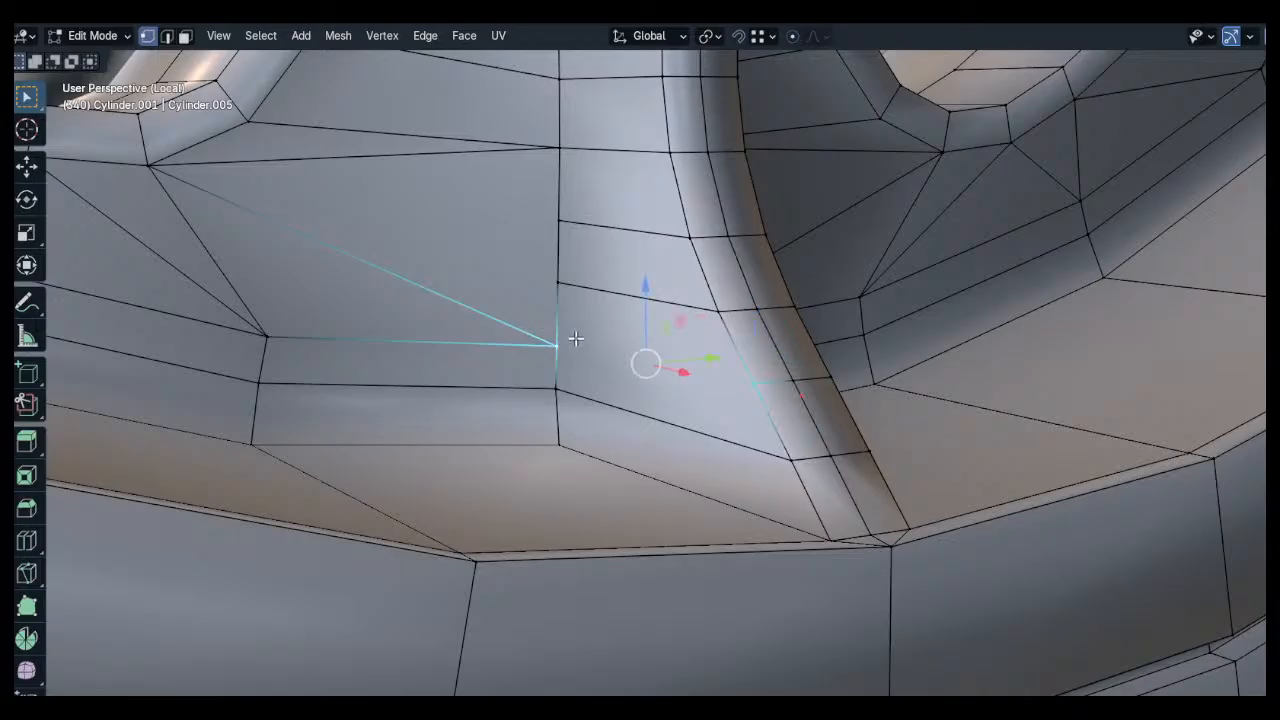
pyautogui.moveTo(584, 339); pyautogui.dragTo(567, 310, button='middle')
pyautogui.hotkey('alt', 'a')
# Connect the rib's base-seam vertices to the window corner, and join the window corner to the rim-side vertex below it
pyautogui.click(567, 310)
pyautogui.keyDown('shift'); pyautogui.click(333, 248); pyautogui.keyUp('shift')
pyautogui.press('j')
pyautogui.hotkey('alt', 'a')
pyautogui.click(443, 259)
pyautogui.press('g')
pyautogui.click(254, 266)
pyautogui.press('j')
pyautogui.hotkey('alt', 'a')
pyautogui.click(357, 427)
pyautogui.keyDown('shift'); pyautogui.click(354, 261); pyautogui.keyUp('shift')
pyautogui.press('j')
pyautogui.hotkey('alt', 'a')
# Slide the vertex between the window corner and the rim-side corner along its edge
pyautogui.click(343, 320)
pyautogui.press('g')
pyautogui.press('g')
pyautogui.click(340, 271)
pyautogui.press('g')
pyautogui.press('g')
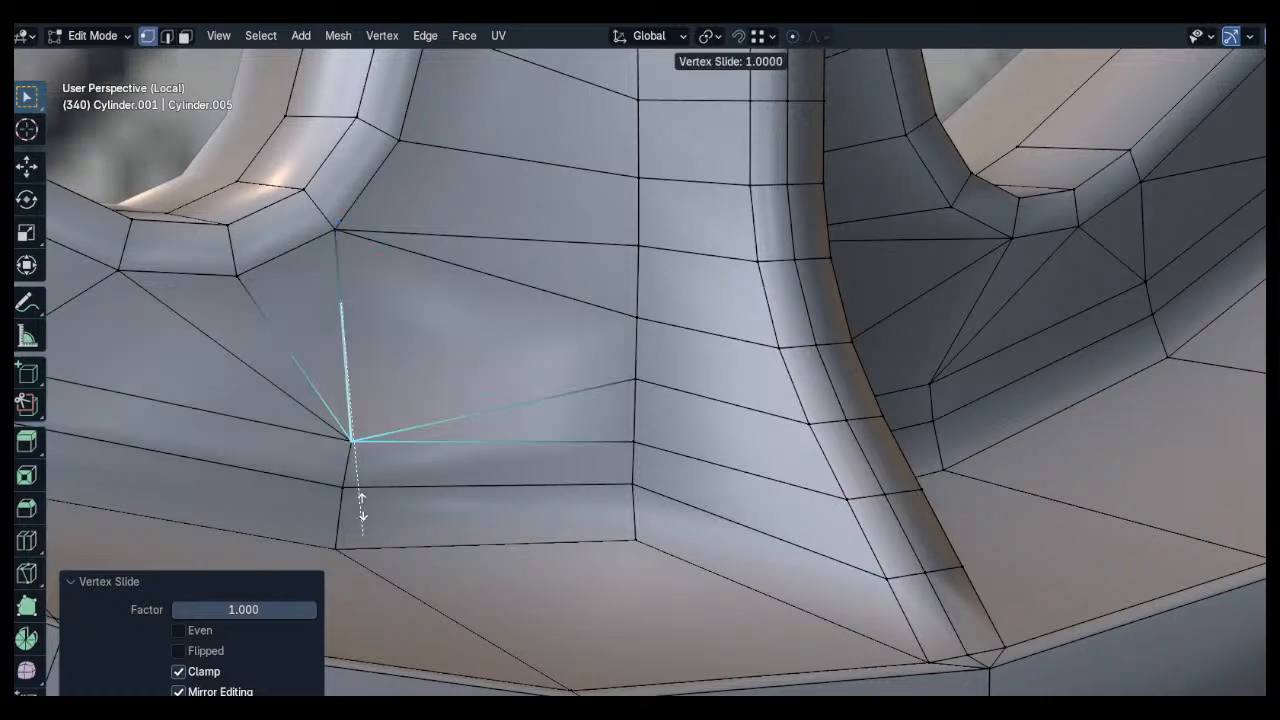
pyautogui.click(363, 509)
# On the rib's other side, slide the vertex by the window corner along its edge and connect the corner to the base seam
pyautogui.keyDown('shift'); pyautogui.moveTo(420, 383); pyautogui.dragTo(509, 403, button='middle'); pyautogui.keyUp('shift')
pyautogui.hotkey('alt', 'a')
pyautogui.keyDown('alt'); pyautogui.scroll(-1, 600, 370); pyautogui.keyUp('alt')
pyautogui.keyDown('shift'); pyautogui.moveTo(638, 353); pyautogui.dragTo(692, 399, button='middle'); pyautogui.keyUp('shift')
pyautogui.scroll(-2, 692, 399)
pyautogui.keyDown('shift'); pyautogui.moveTo(498, 380); pyautogui.dragTo(596, 404, button='middle'); pyautogui.keyUp('shift')
pyautogui.scroll(-2, 600, 400)
pyautogui.moveTo(689, 334); pyautogui.dragTo(706, 520, button='middle')
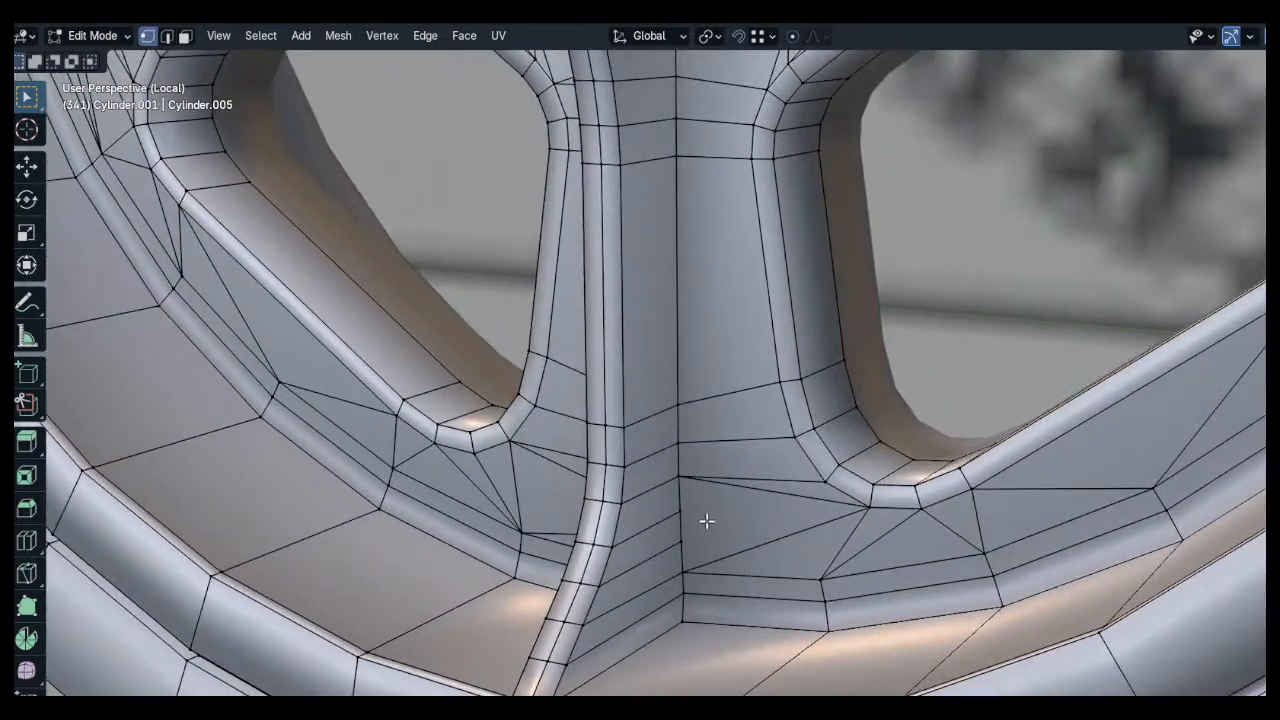
pyautogui.press('g')
pyautogui.press('g')
pyautogui.click(932, 469)
pyautogui.click(870, 507)
pyautogui.keyDown('shift'); pyautogui.click(684, 541); pyautogui.keyUp('shift')
pyautogui.moveTo(684, 541); pyautogui.dragTo(655, 478, button='middle')
pyautogui.press('j')
pyautogui.click(733, 461)
pyautogui.moveTo(733, 461); pyautogui.dragTo(670, 337, button='middle')
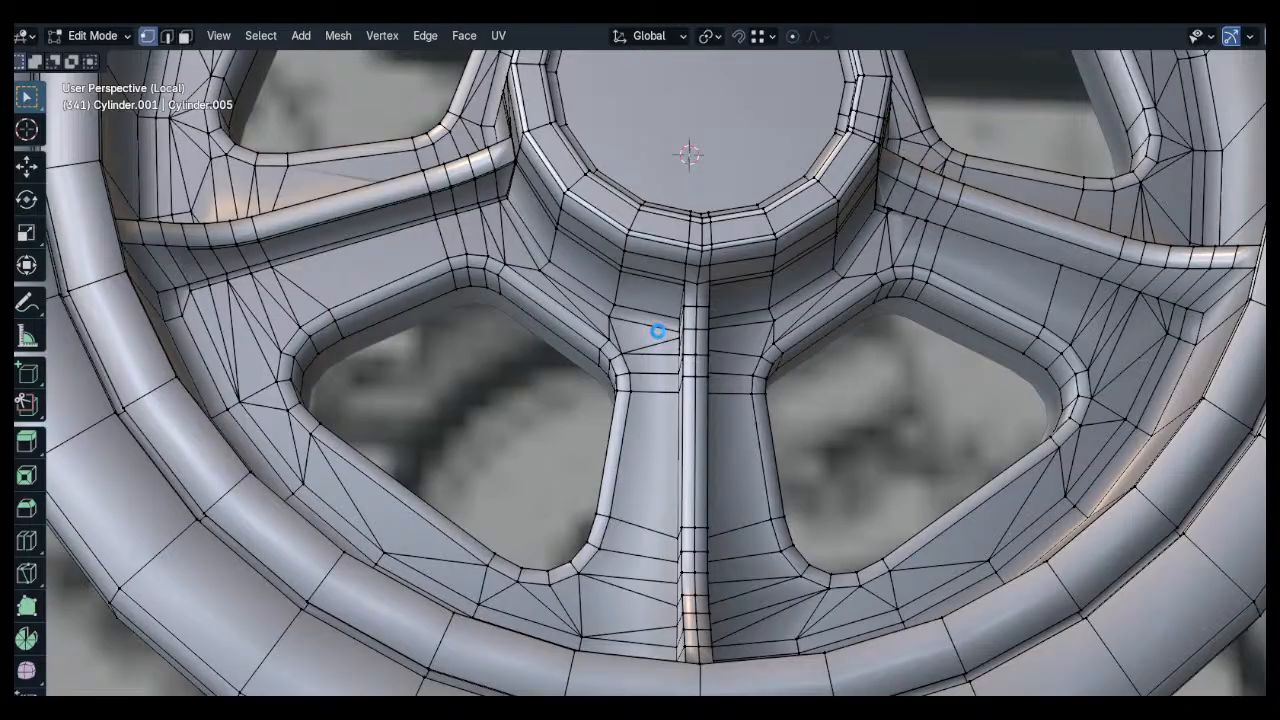
# Add a loop cut through the rim's inner face and the rib's foot, slid close to the rim's outer lip
pyautogui.moveTo(674, 309); pyautogui.dragTo(517, 351, button='middle')
pyautogui.scroll(4, 408, 388)
pyautogui.keyDown('shift'); pyautogui.moveTo(406, 391); pyautogui.dragTo(445, 348, button='middle'); pyautogui.keyUp('shift')
pyautogui.hotkey('ctrl', 'r')
pyautogui.click(486, 309)
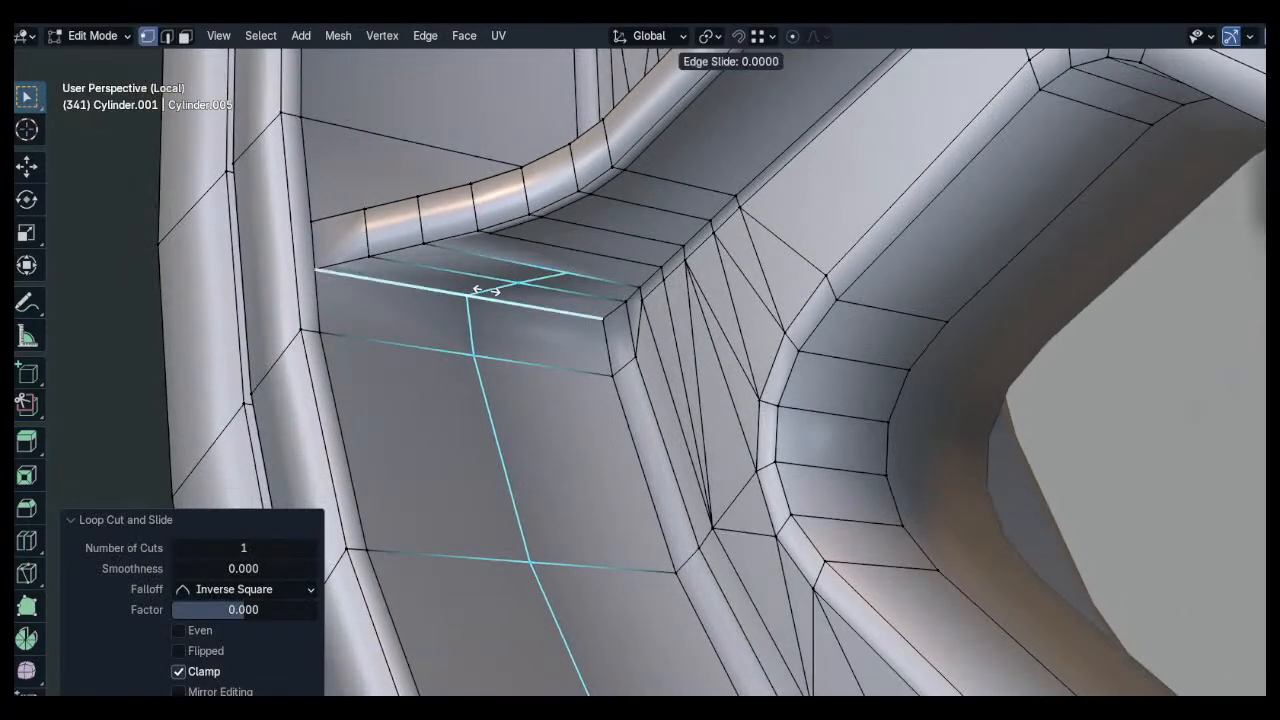
pyautogui.click(363, 286)
pyautogui.scroll(2, 418, 249)
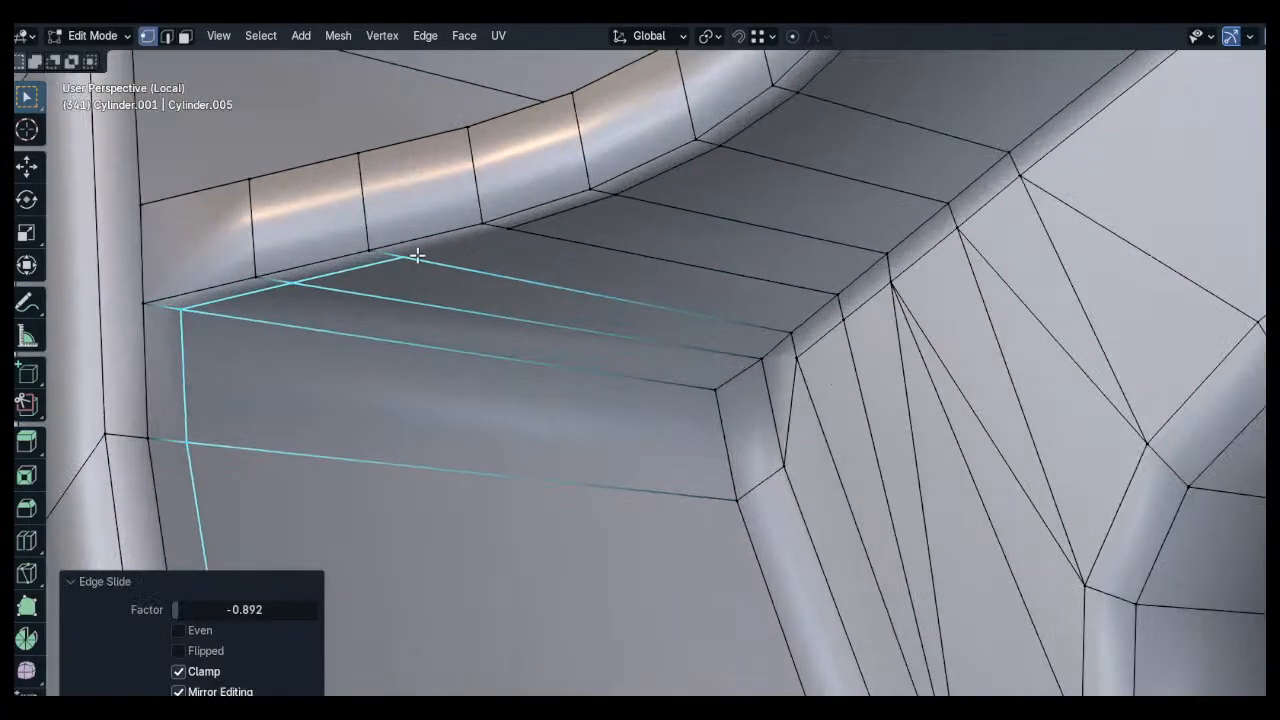
# Join the new loop's open end to the supporting edge that runs along the rib's side
pyautogui.click(496, 247)
pyautogui.click(500, 250)
pyautogui.click(519, 246)
pyautogui.keyDown('shift'); pyautogui.click(455, 262); pyautogui.keyUp('shift')
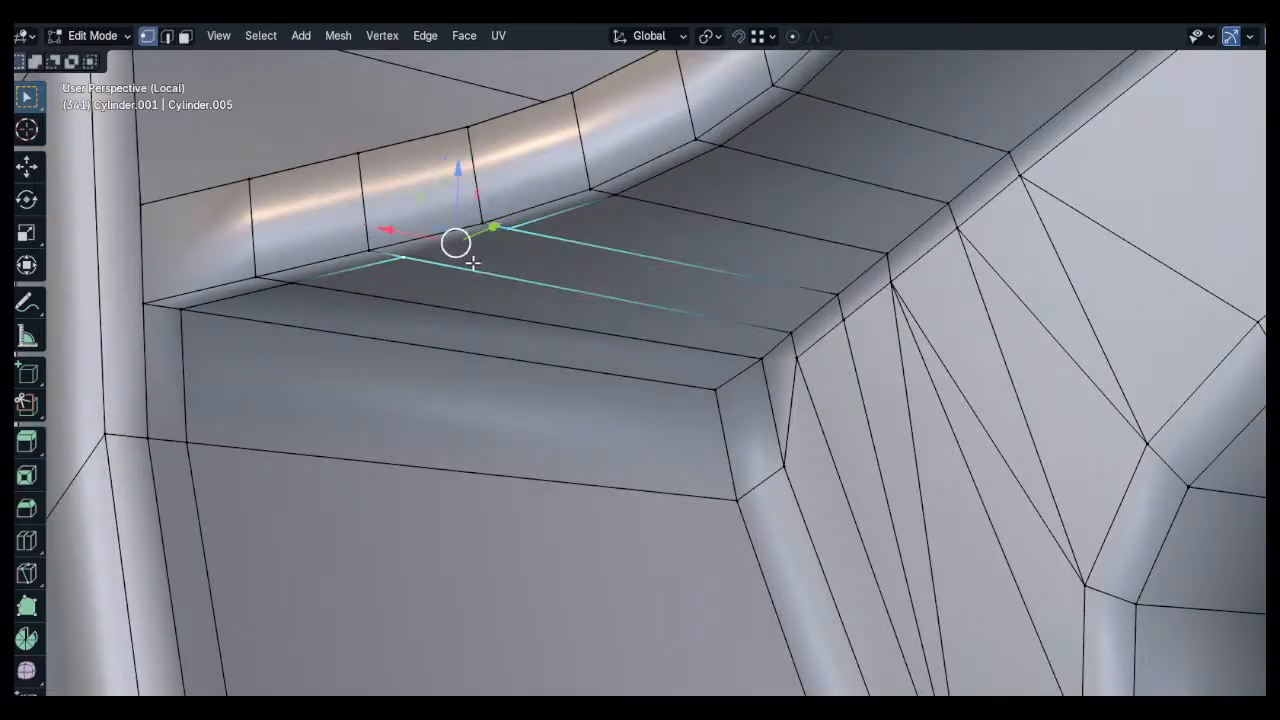
# Slide the first base-seam vertices at the rib's hub end along the seam to even out their spacing
pyautogui.scroll(-5, 505, 282)
pyautogui.moveTo(529, 331); pyautogui.dragTo(594, 468, button='middle')
pyautogui.scroll(5, 498, 384)
pyautogui.scroll(-4, 498, 384)
pyautogui.scroll(4, 594, 468)
pyautogui.hotkey('ctrl', 'r')
pyautogui.rightClick(497, 484)
pyautogui.click(403, 443)
pyautogui.press('g')
pyautogui.press('g')
pyautogui.click(403, 433)
pyautogui.click(399, 496)
pyautogui.click(404, 465)
pyautogui.press('g')
pyautogui.press('g')
pyautogui.click(403, 515)
pyautogui.press('g')
pyautogui.press('g')
pyautogui.click(404, 495)
# Slide the remaining base-seam vertices at the rib's hub end along the seam to match the crosswise edges
pyautogui.click(388, 573)
pyautogui.press('g')
pyautogui.press('g')
pyautogui.click(389, 598)
pyautogui.click(385, 645)
pyautogui.press('g')
pyautogui.press('g')
pyautogui.keyDown('shift'); pyautogui.moveTo(390, 652); pyautogui.dragTo(465, 493, button='middle'); pyautogui.keyUp('shift')
pyautogui.click(430, 604)
# Subdivide the crosswise edges on the rib's side near the hub and slide the new edge close to the rib's rounded top
pyautogui.press('2')
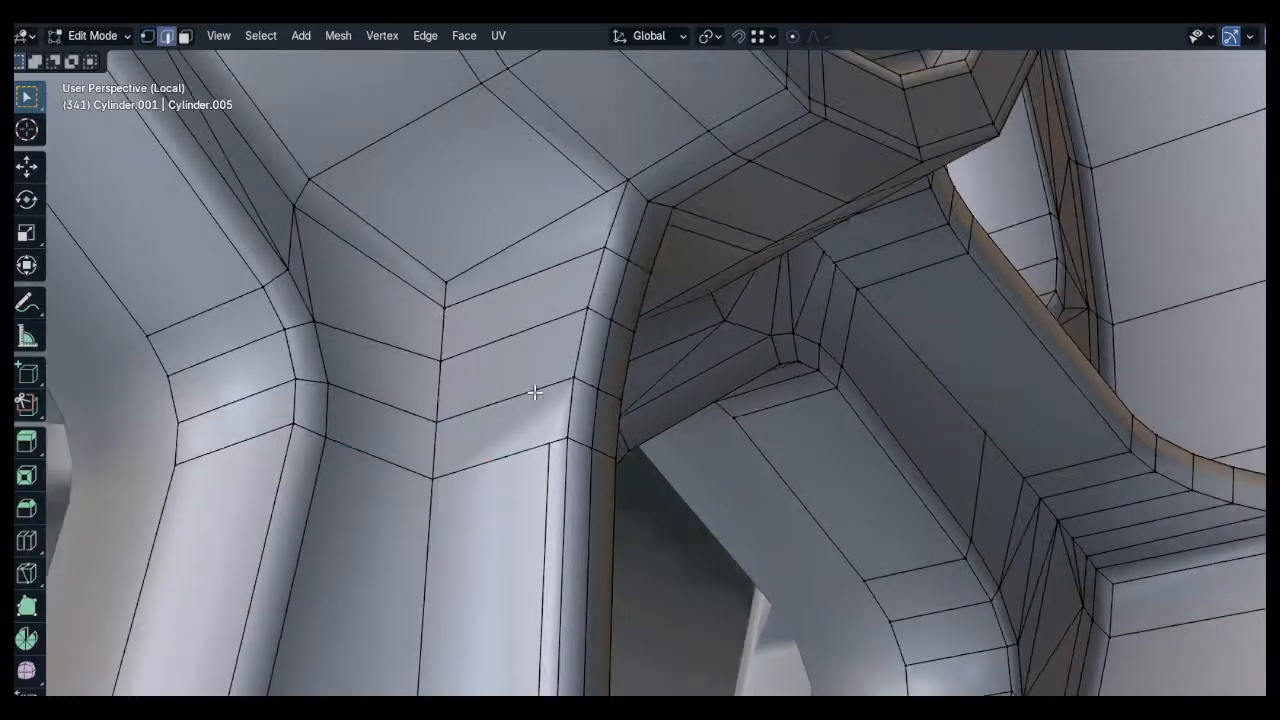
pyautogui.rightClick(549, 284)
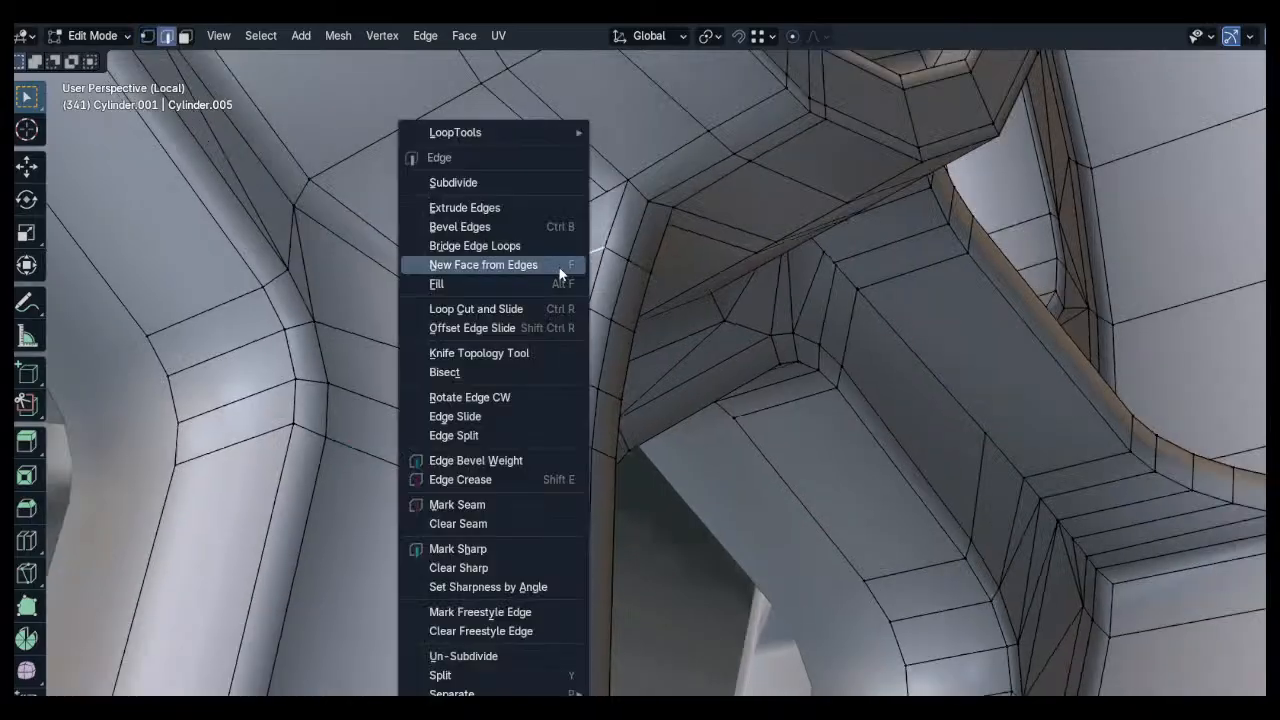
pyautogui.click(530, 178)
pyautogui.press('1')
pyautogui.click(510, 330)
pyautogui.hotkey('ctrl', 'r')
pyautogui.click(512, 330)
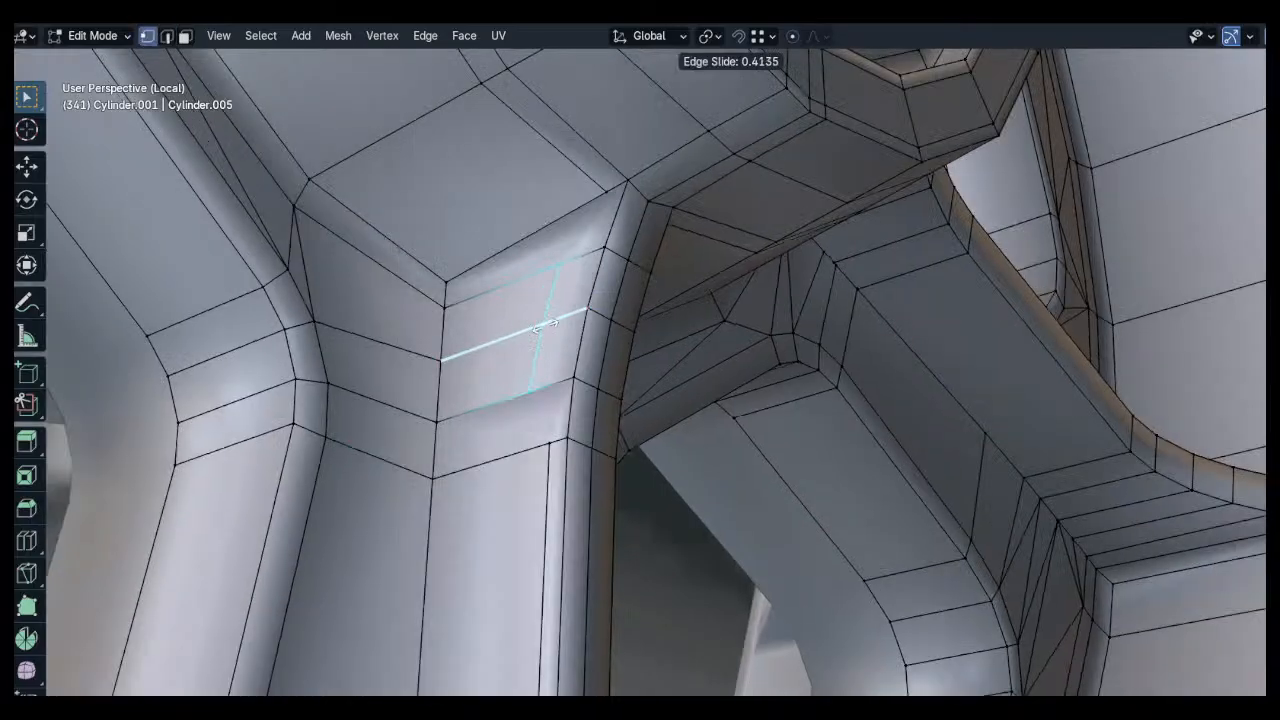
pyautogui.click(741, 325)
# Connect the upper end of the rib's new supporting edge to the vertex at the hub corner
pyautogui.click(606, 192)
pyautogui.keyDown('shift'); pyautogui.click(587, 259); pyautogui.keyUp('shift')
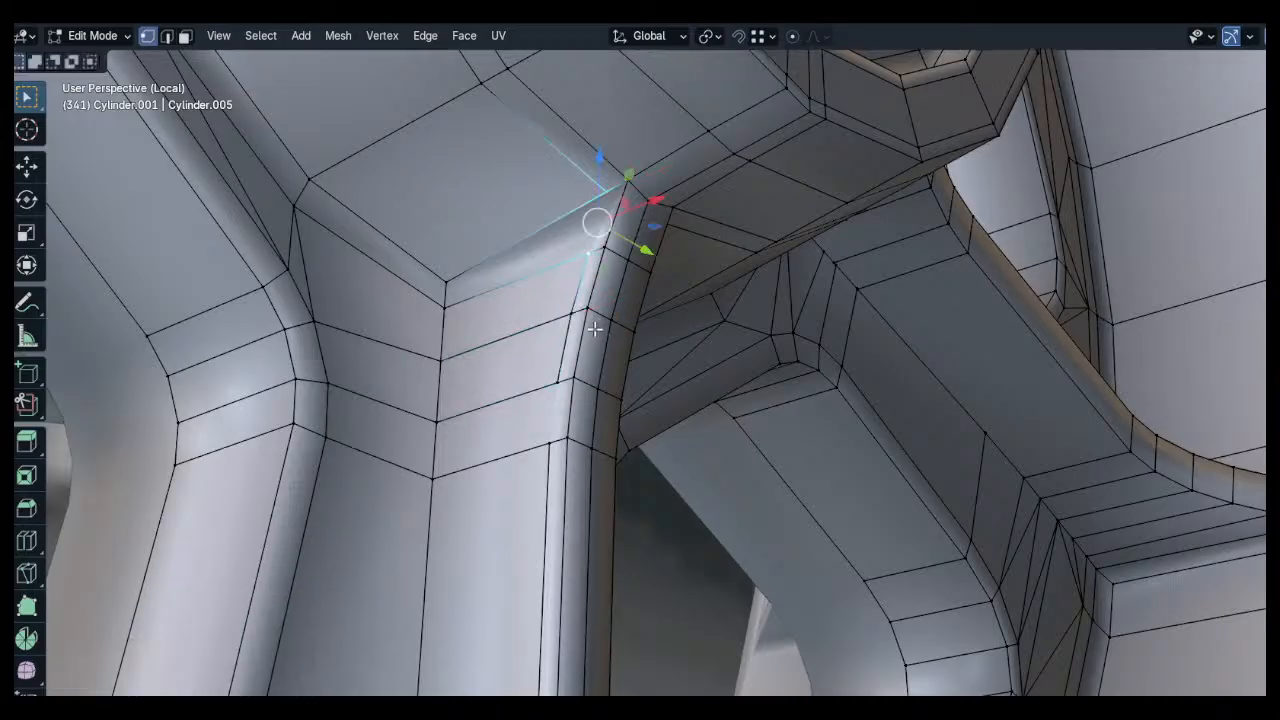
pyautogui.press('j')
pyautogui.click(500, 275)
pyautogui.keyDown('alt'); pyautogui.click(530, 452); pyautogui.keyUp('alt')
# Subdivide the four crosswise edges on the rib's opposite side at the hub end
pyautogui.moveTo(605, 383); pyautogui.dragTo(402, 446, button='middle')
pyautogui.press('2')
pyautogui.click(384, 380)
pyautogui.keyDown('shift'); pyautogui.click(381, 480); pyautogui.keyUp('shift')
pyautogui.hotkey('ctrl', 'z')
pyautogui.keyDown('shift'); pyautogui.click(395, 430); pyautogui.keyUp('shift')
pyautogui.keyDown('shift'); pyautogui.click(386, 482); pyautogui.keyUp('shift')
pyautogui.keyDown('shift'); pyautogui.click(386, 535); pyautogui.keyUp('shift')
pyautogui.rightClick(387, 534)
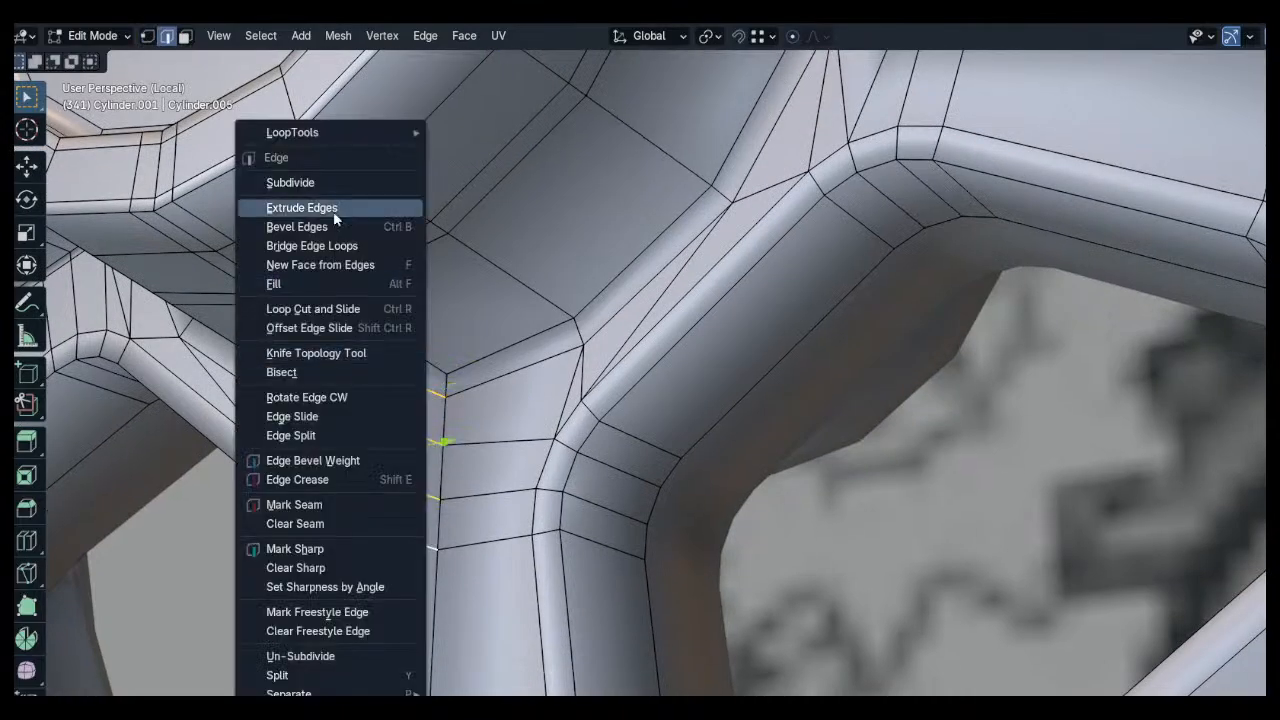
pyautogui.click(325, 182)
pyautogui.click(385, 430)
pyautogui.press('1')
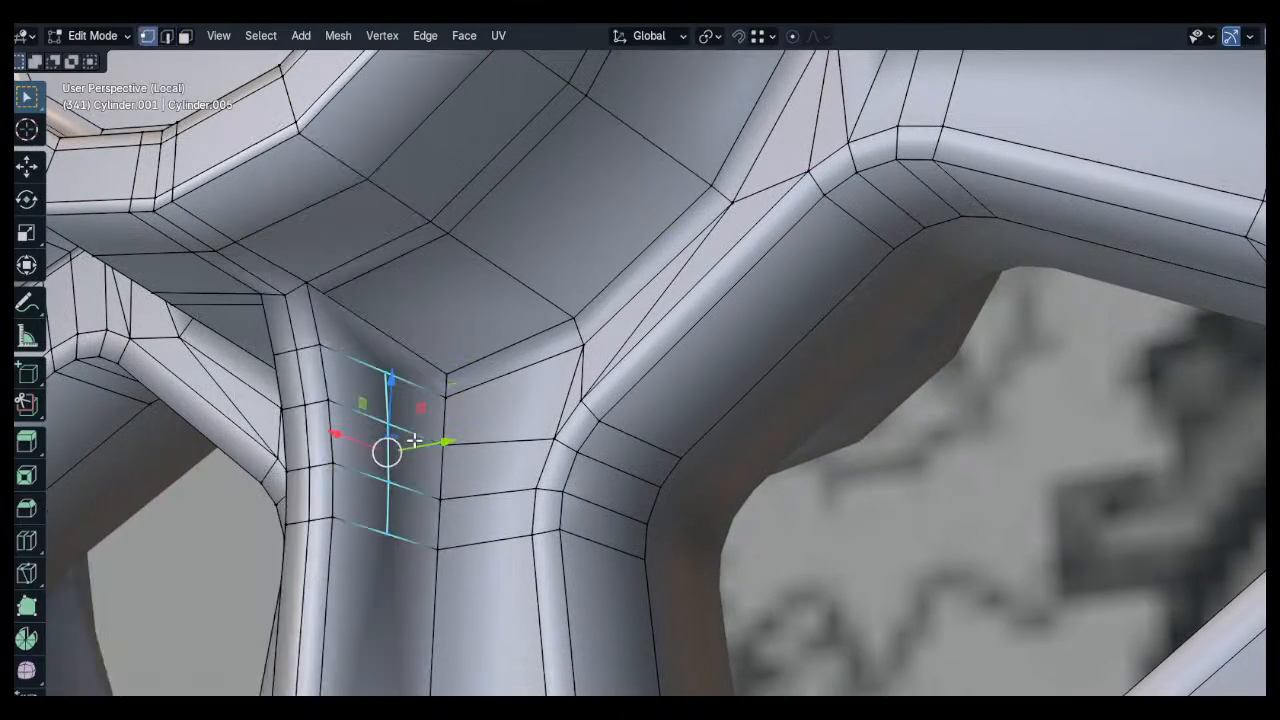
# Slide the new edge on this side close to the rib's rounded top and tie its upper end into the hub corner
pyautogui.press('g')
pyautogui.press('g')
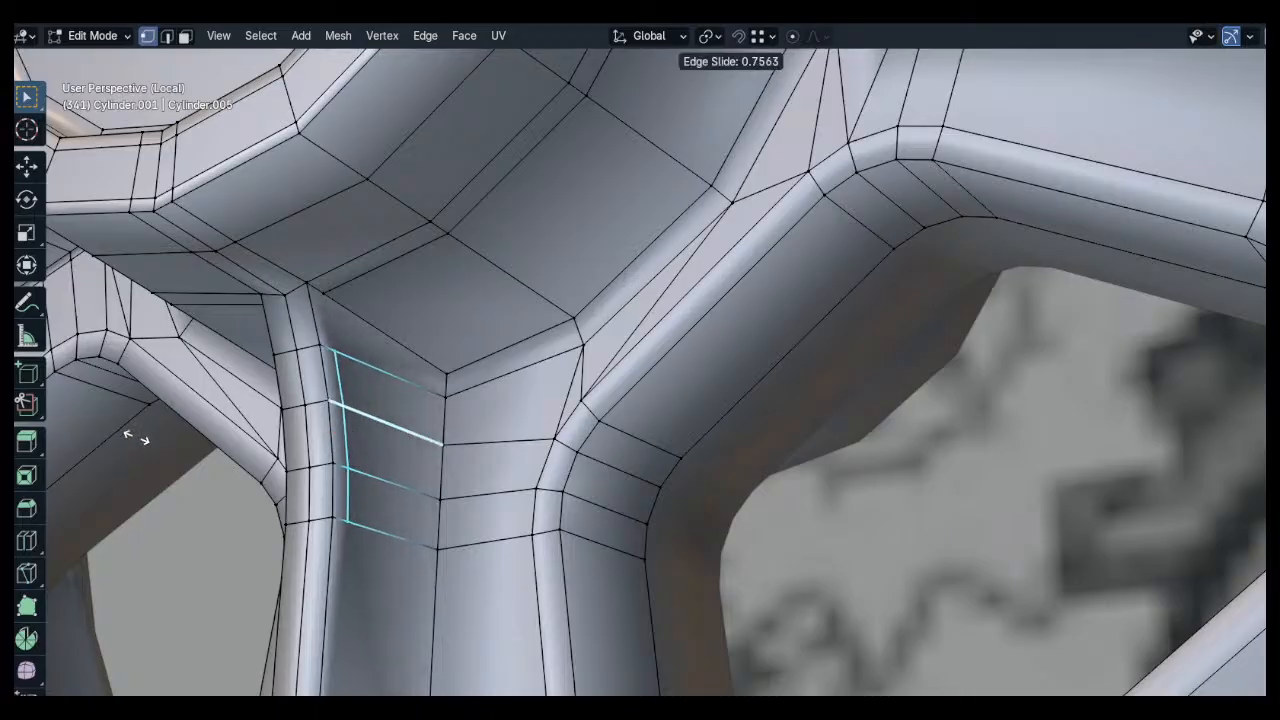
pyautogui.click(276, 327)
pyautogui.click(343, 345)
pyautogui.click(345, 362)
pyautogui.keyDown('shift'); pyautogui.click(351, 310); pyautogui.keyUp('shift')
pyautogui.click(350, 508)
# Subdivide the crosswise edges on the rib's side where it curves down to the rim
pyautogui.keyDown('shift'); pyautogui.moveTo(356, 506); pyautogui.dragTo(391, 386, button='middle'); pyautogui.keyUp('shift')
pyautogui.scroll(-2, 391, 386)
pyautogui.keyDown('shift'); pyautogui.moveTo(420, 500); pyautogui.dragTo(448, 380, button='middle'); pyautogui.keyUp('shift')
pyautogui.press('2')
pyautogui.click(459, 430)
pyautogui.moveTo(459, 430); pyautogui.dragTo(455, 598, button='middle')
pyautogui.scroll(3, 455, 536)
pyautogui.keyDown('shift'); pyautogui.moveTo(455, 598); pyautogui.dragTo(460, 414, button='middle'); pyautogui.keyUp('shift')
pyautogui.keyDown('shift'); pyautogui.moveTo(460, 414); pyautogui.dragTo(460, 585); pyautogui.keyUp('shift')
pyautogui.keyDown('shift'); pyautogui.moveTo(460, 585); pyautogui.dragTo(497, 503, button='middle'); pyautogui.keyUp('shift')
pyautogui.rightClick(540, 434)
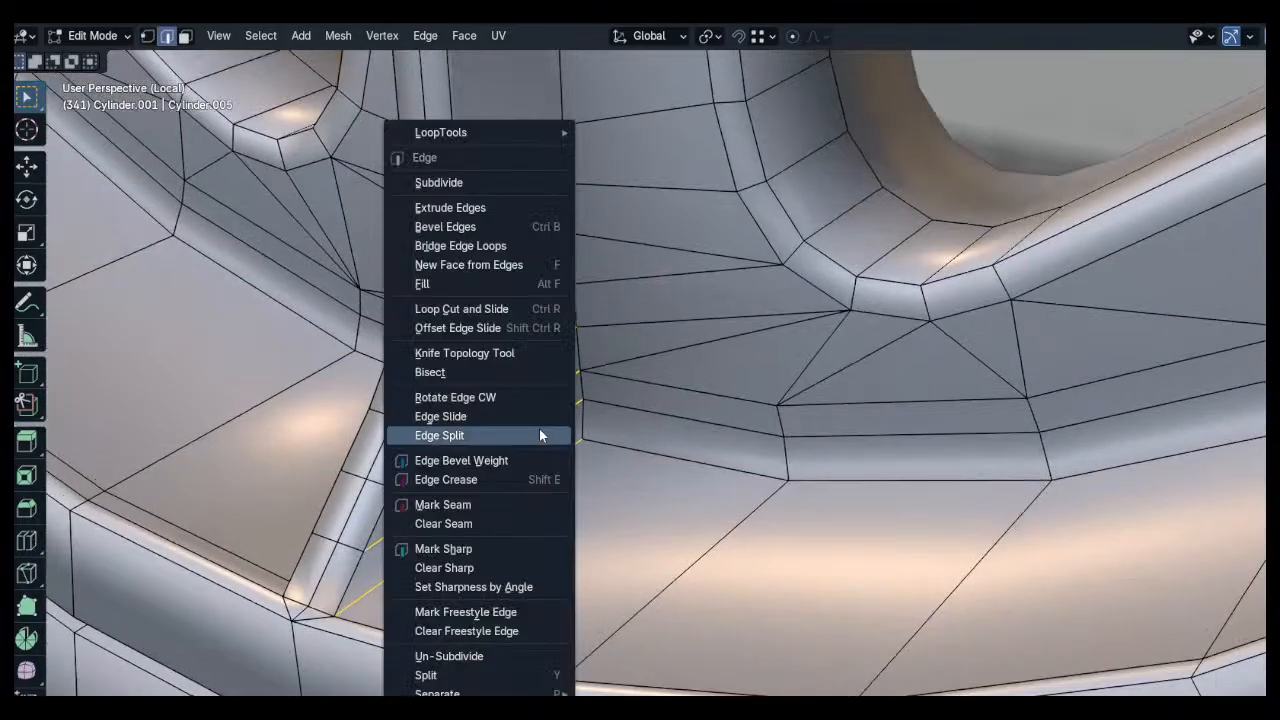
pyautogui.click(440, 182)
# Slide the new lengthwise edge at the rib's rim end close to the rounded top
pyautogui.press('1')
pyautogui.press('g')
pyautogui.press('g')
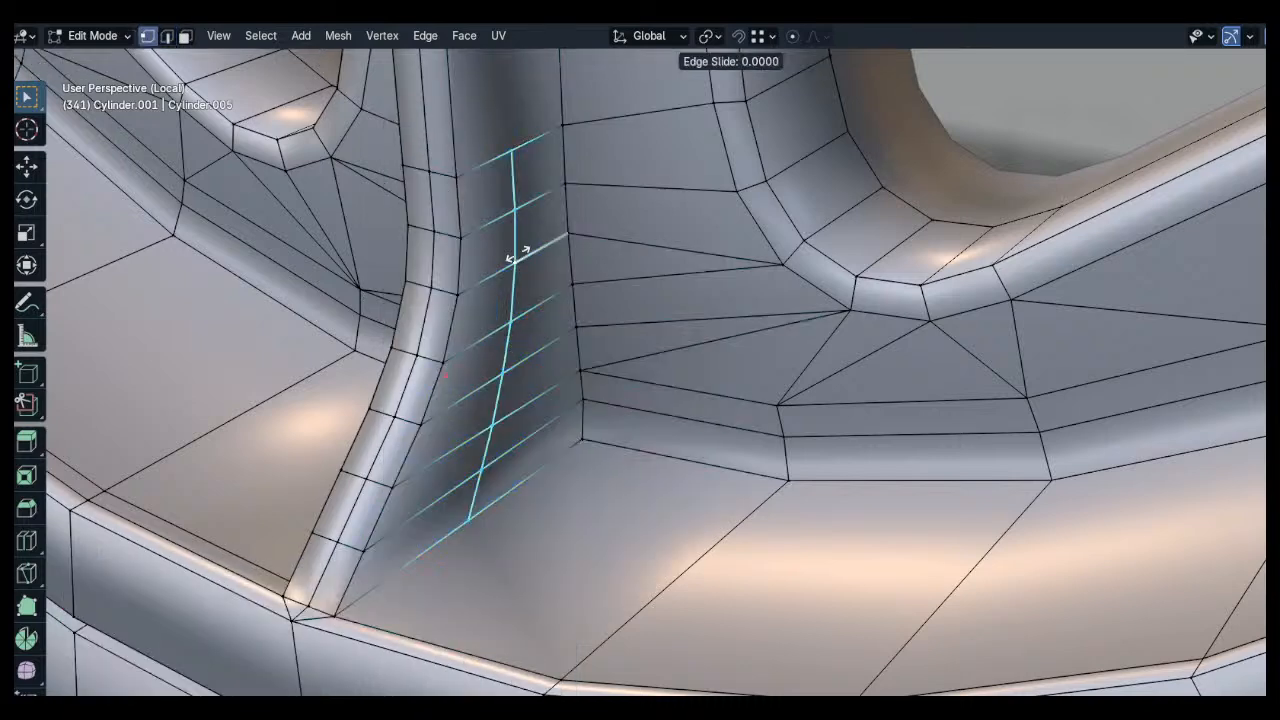
pyautogui.click(135, 307)
# Subdivide the crosswise edges around the inner floor of the rim next to the rib
pyautogui.keyDown('shift'); pyautogui.moveTo(455, 180); pyautogui.dragTo(457, 354, button='middle'); pyautogui.keyUp('shift')
pyautogui.click(467, 354)
pyautogui.keyDown('shift'); pyautogui.moveTo(506, 288); pyautogui.dragTo(520, 430, button='middle'); pyautogui.keyUp('shift')
pyautogui.scroll(-2, 515, 400)
pyautogui.keyDown('shift'); pyautogui.click(487, 229); pyautogui.keyUp('shift')
pyautogui.moveTo(523, 242); pyautogui.dragTo(552, 419, button='middle')
pyautogui.moveTo(645, 425); pyautogui.dragTo(820, 416, button='middle')
pyautogui.keyDown('shift'); pyautogui.click(753, 354); pyautogui.keyUp('shift')
pyautogui.keyDown('shift'); pyautogui.moveTo(753, 354); pyautogui.dragTo(717, 446, button='middle'); pyautogui.keyUp('shift')
pyautogui.keyDown('shift'); pyautogui.click(663, 446); pyautogui.keyUp('shift')
pyautogui.keyDown('shift'); pyautogui.click(760, 282); pyautogui.keyUp('shift')
pyautogui.keyDown('shift'); pyautogui.click(777, 235); pyautogui.keyUp('shift')
pyautogui.moveTo(777, 235); pyautogui.dragTo(700, 180, button='middle')
pyautogui.rightClick(700, 180)
pyautogui.click(700, 180)
pyautogui.press('1')
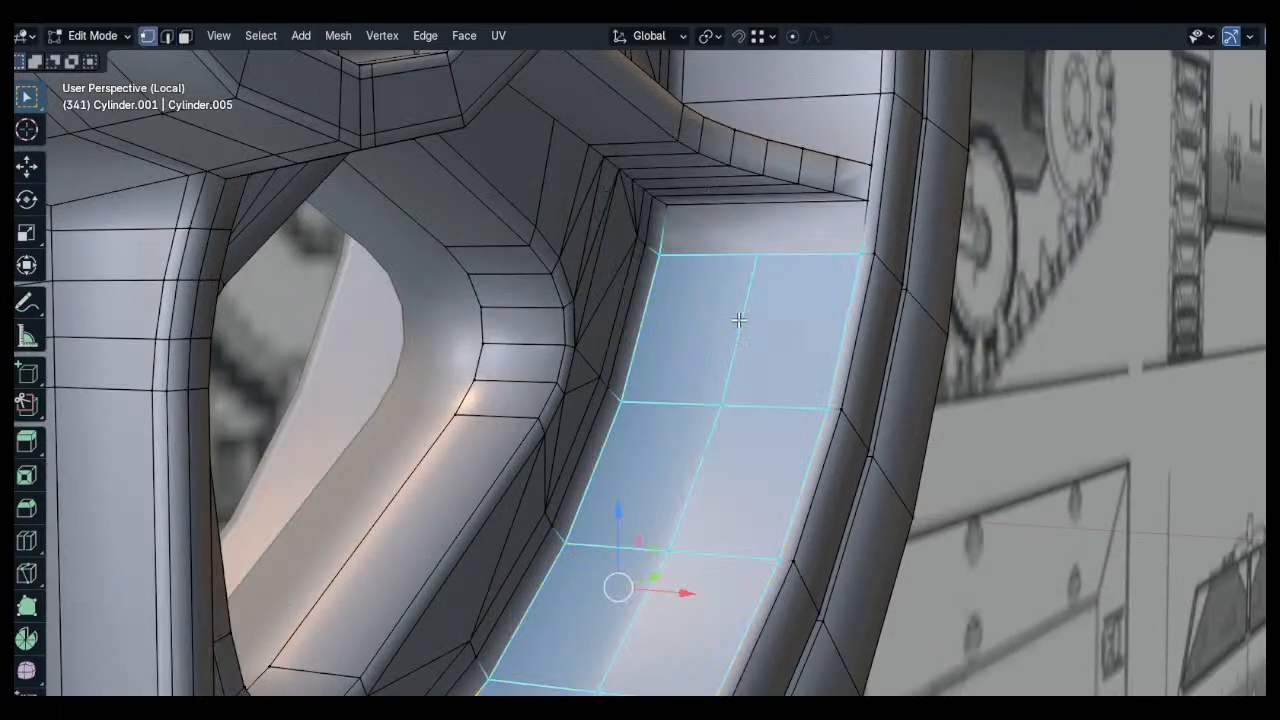
# Slide the new edge on the rim's inner floor close to the outer lip
pyautogui.moveTo(738, 320); pyautogui.dragTo(752, 255, button='middle')
pyautogui.press('g')
pyautogui.press('g')
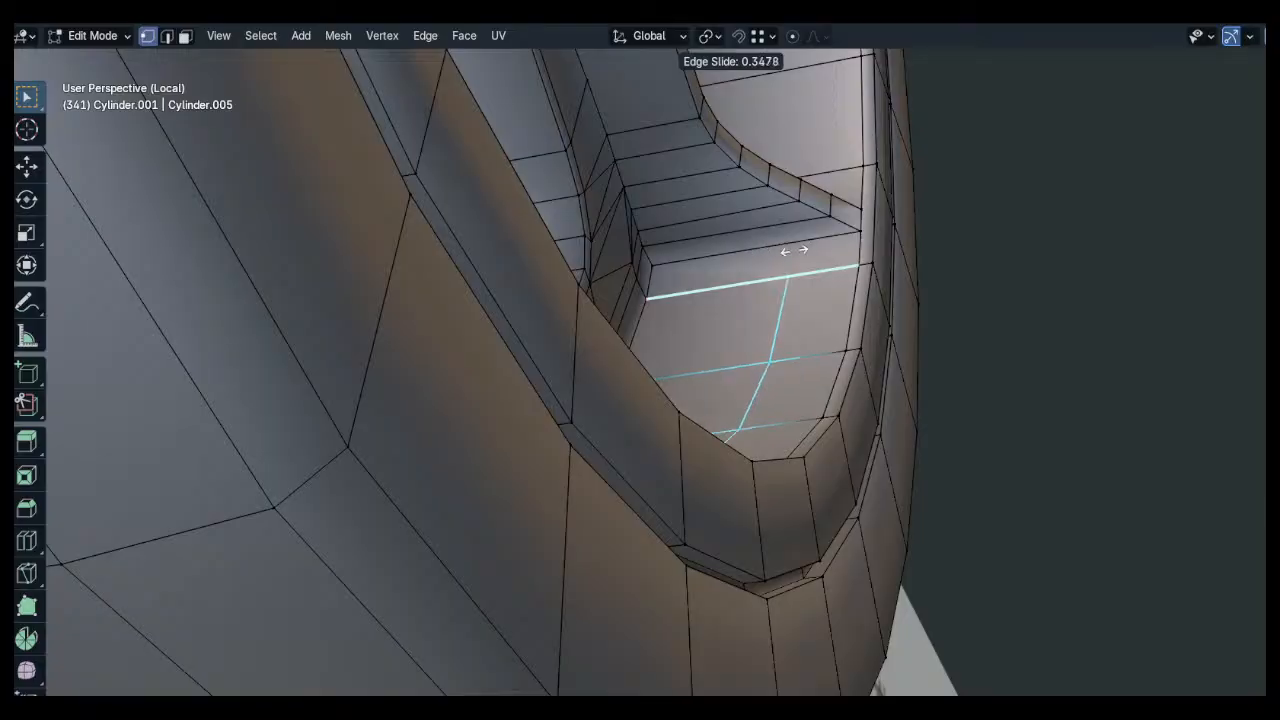
pyautogui.click(850, 246)
# Subdivide the crosswise edges on the rib's other side at its rim end
pyautogui.moveTo(850, 246); pyautogui.dragTo(663, 195, button='middle')
pyautogui.press('2')
pyautogui.keyDown('ctrl'); pyautogui.keyDown('alt'); pyautogui.click(663, 195); pyautogui.keyUp('alt'); pyautogui.keyUp('ctrl')
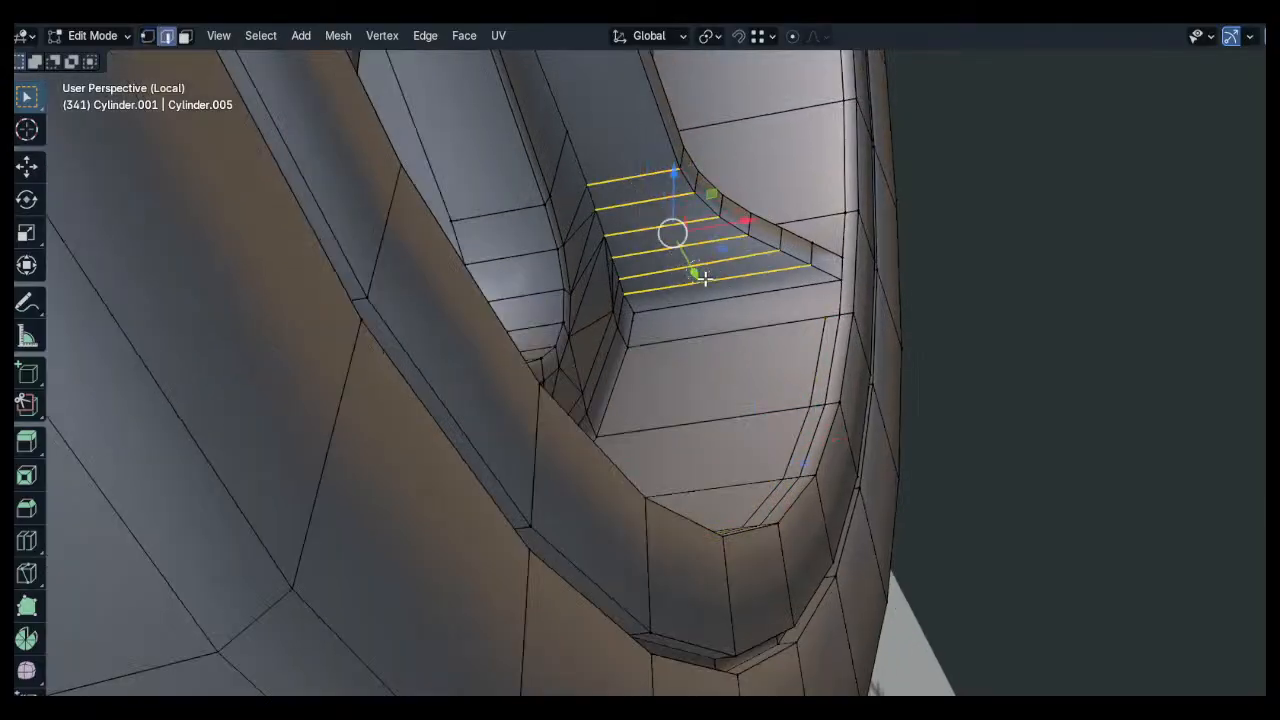
pyautogui.rightClick(657, 173)
pyautogui.click(658, 179)
pyautogui.press('1')
# Slide the new edge on this rib side close to the rounded top and connect its lower end to the rim's supporting edge
pyautogui.keyDown('alt'); pyautogui.click(662, 217); pyautogui.keyUp('alt')
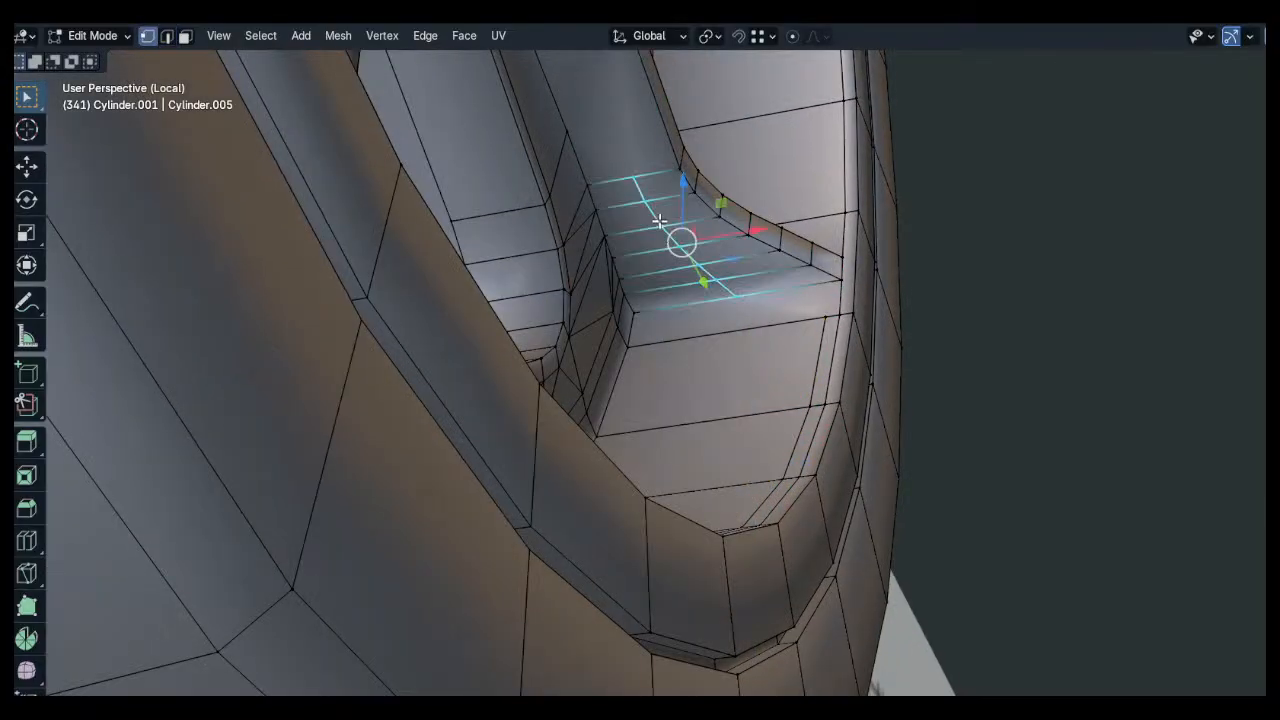
pyautogui.press('g')
pyautogui.press('g')
pyautogui.click(771, 214)
pyautogui.hotkey('alt', 'a')
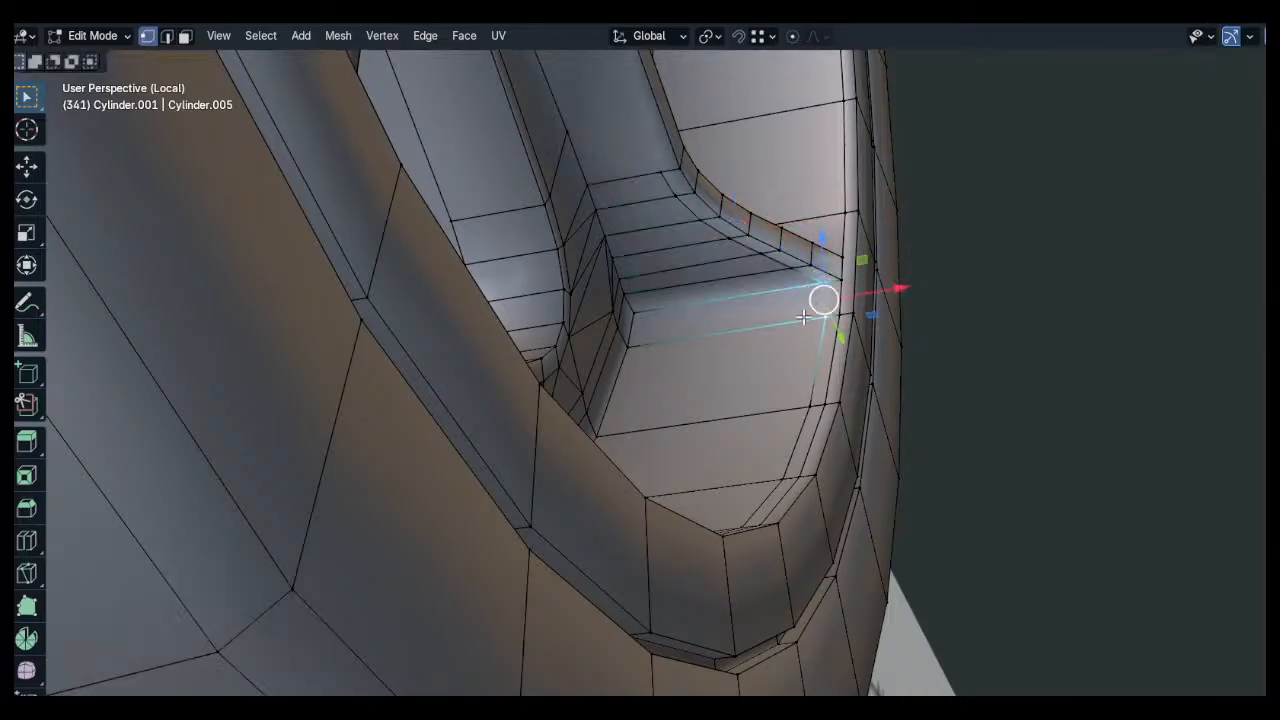
# Merge the doubled vertices along the rib's base near the hub by moving each one onto its neighbour
pyautogui.moveTo(823, 297); pyautogui.dragTo(551, 409, button='middle')
pyautogui.keyDown('shift'); pyautogui.moveTo(496, 324); pyautogui.dragTo(648, 456, button='middle'); pyautogui.keyUp('shift')
pyautogui.scroll(4, 467, 397)
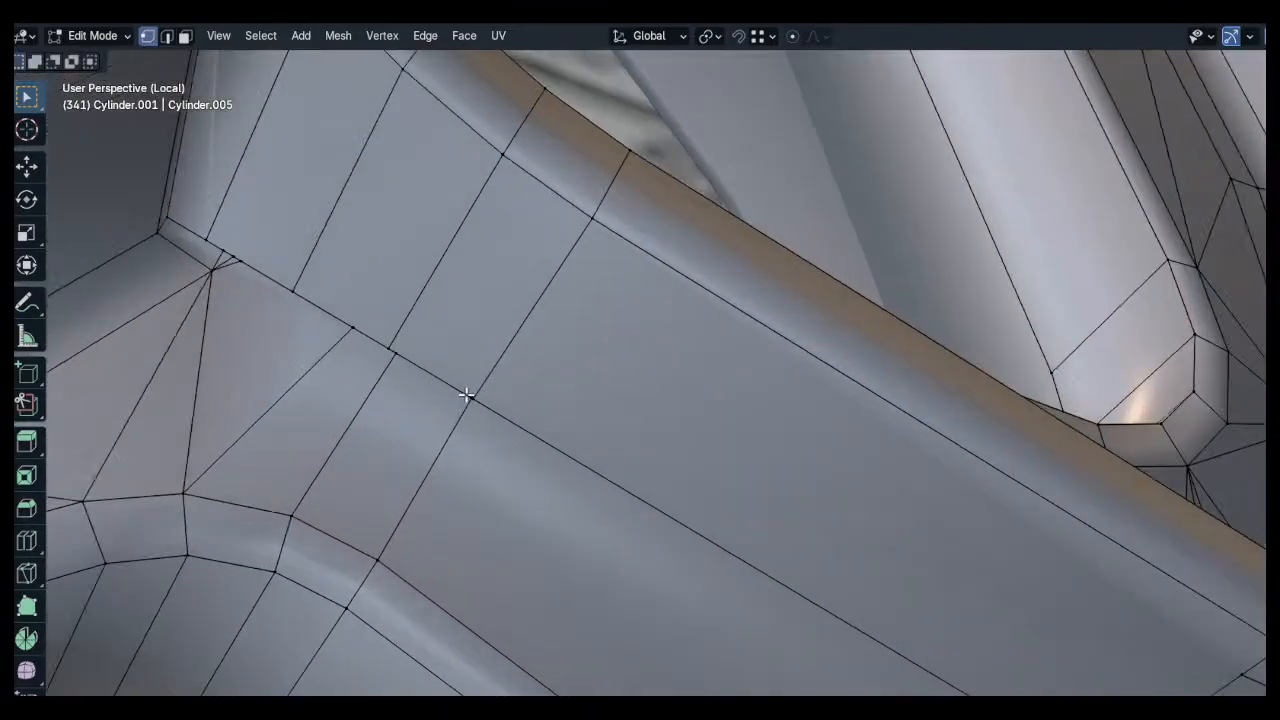
pyautogui.click(469, 387)
pyautogui.press('g')
pyautogui.click(464, 380)
pyautogui.click(404, 358)
pyautogui.press('g')
pyautogui.click(398, 353)
pyautogui.click(347, 324)
pyautogui.press('g')
pyautogui.press('g')
pyautogui.click(446, 376)
# Slide the stray vertices at the hub corner of the rib's base onto their neighbouring vertices
pyautogui.moveTo(321, 300); pyautogui.dragTo(331, 323, button='middle')
pyautogui.scroll(3, 331, 323)
pyautogui.click(334, 283)
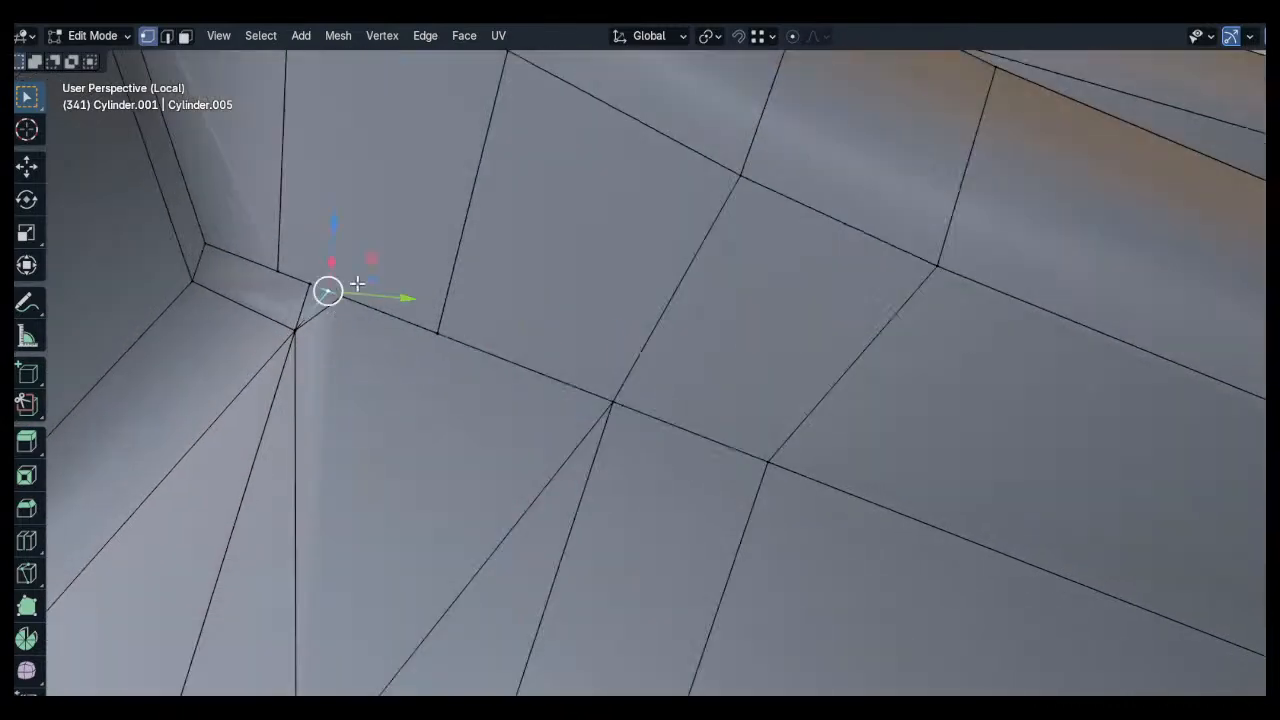
pyautogui.press('g')
pyautogui.click(294, 273)
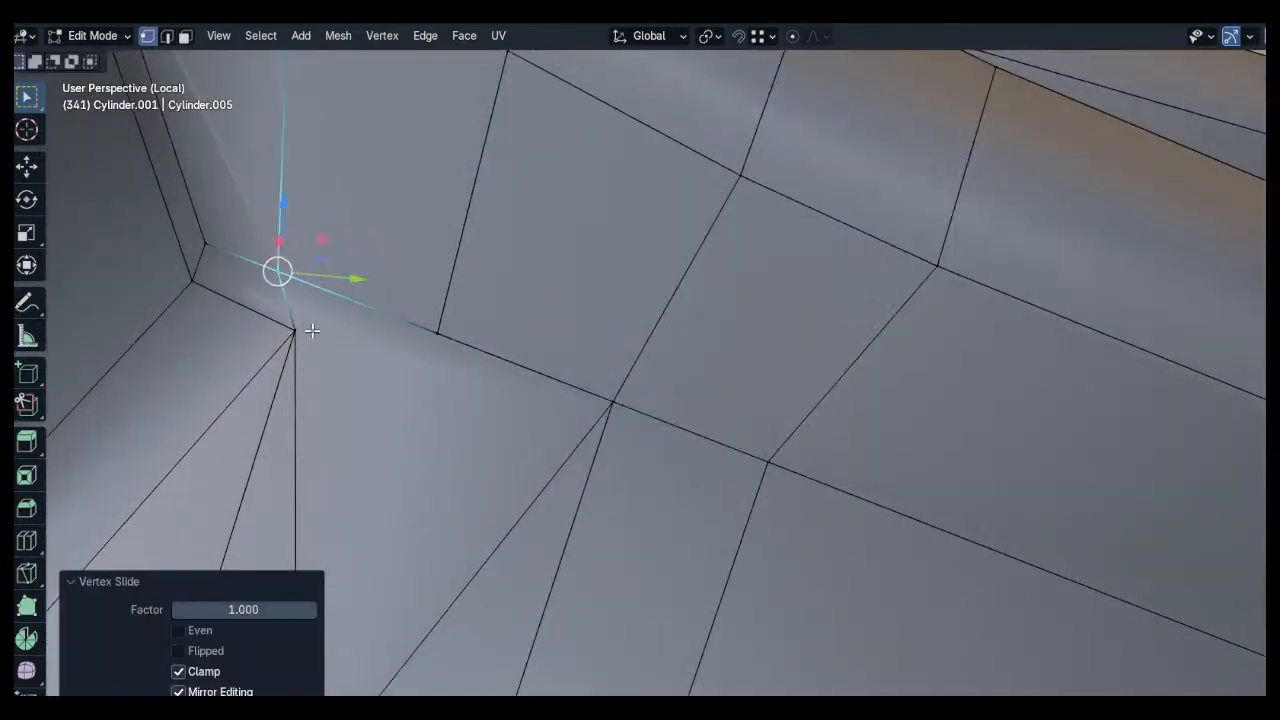
pyautogui.click(300, 328)
pyautogui.press('g')
pyautogui.press('g')
pyautogui.click(282, 317)
# Connect the free vertex on the rib's base to the corner vertex of the cutout's rounded edge
pyautogui.click(440, 337)
pyautogui.scroll(-2, 440, 345)
pyautogui.keyDown('shift'); pyautogui.moveTo(405, 476); pyautogui.dragTo(454, 423, button='middle'); pyautogui.keyUp('shift')
pyautogui.keyDown('shift'); pyautogui.click(425, 584); pyautogui.keyUp('shift')
pyautogui.press('j')
pyautogui.hotkey('alt', 'a')
# Subdivide the edges running from the rib's base to the rounded cutout edge near the hub
pyautogui.keyDown('ctrl'); pyautogui.keyDown('alt'); pyautogui.click(571, 466); pyautogui.keyUp('alt'); pyautogui.keyUp('ctrl')
pyautogui.hotkey('ctrl', 'e')
pyautogui.click(620, 183)
pyautogui.hotkey('alt', 'a')
# Slide the new edge close to the rib's base and merge the two close vertices in its middle
pyautogui.press('1')
pyautogui.keyDown('alt'); pyautogui.click(469, 445); pyautogui.keyUp('alt')
pyautogui.press('g')
pyautogui.press('g')
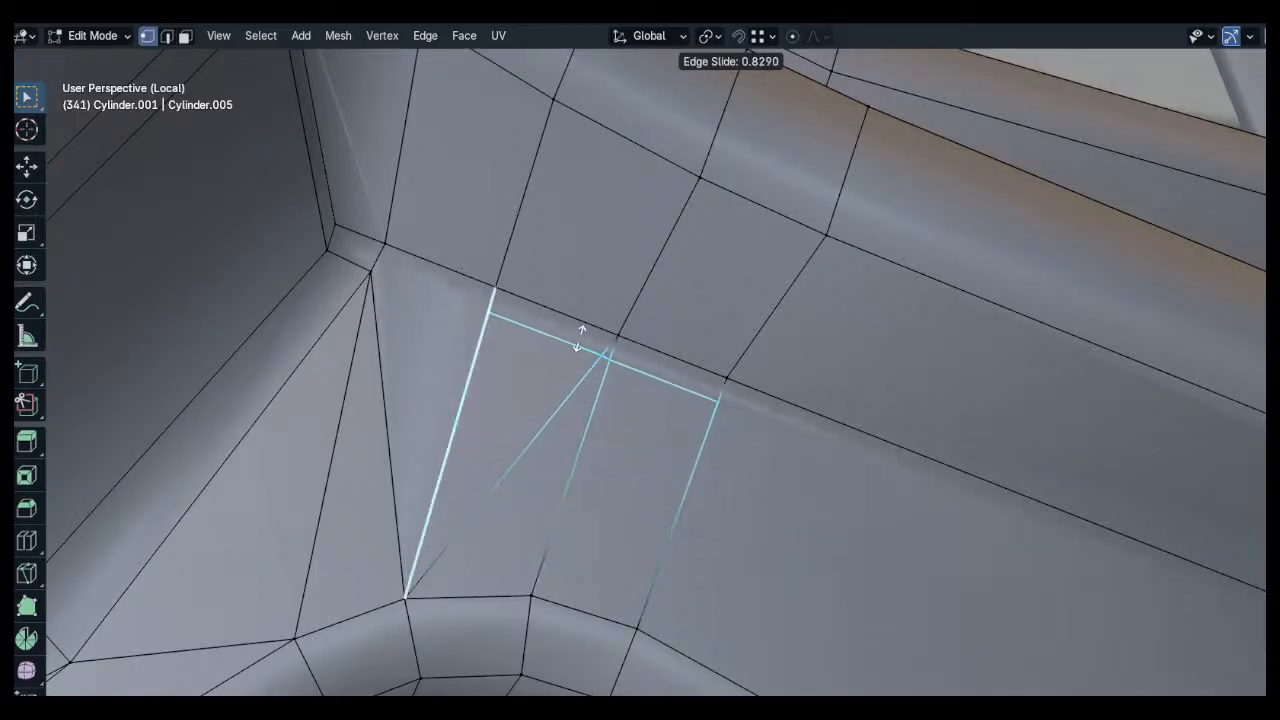
pyautogui.click(579, 340)
pyautogui.click(598, 355)
pyautogui.press('g')
pyautogui.click(606, 361)
# Connect the end of the supporting edge beside the rib's base to the hub corner vertex
pyautogui.hotkey('alt', 'a')
pyautogui.click(487, 314)
pyautogui.keyDown('shift'); pyautogui.click(370, 277); pyautogui.keyUp('shift')
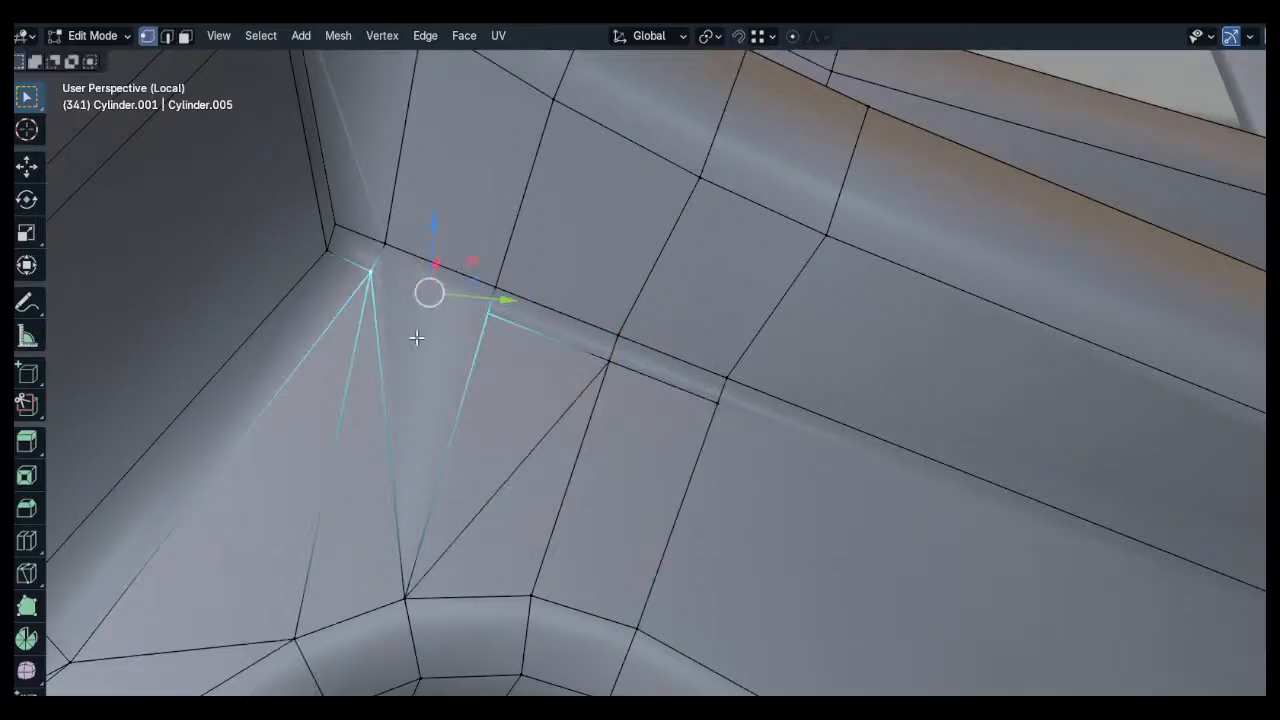
pyautogui.hotkey('alt', 'a')
# Subdivide the four crosswise edges on the rib's side next to the hub
pyautogui.scroll(-2, 640, 374)
pyautogui.keyDown('shift'); pyautogui.moveTo(790, 462); pyautogui.dragTo(634, 403, button='middle'); pyautogui.keyUp('shift')
pyautogui.scroll(-1, 638, 410)
pyautogui.keyDown('shift'); pyautogui.moveTo(972, 564); pyautogui.dragTo(690, 346, button='middle'); pyautogui.keyUp('shift')
pyautogui.scroll(-2, 612, 385)
pyautogui.scroll(-1, 791, 446)
pyautogui.scroll(4, 434, 274)
pyautogui.press('2')
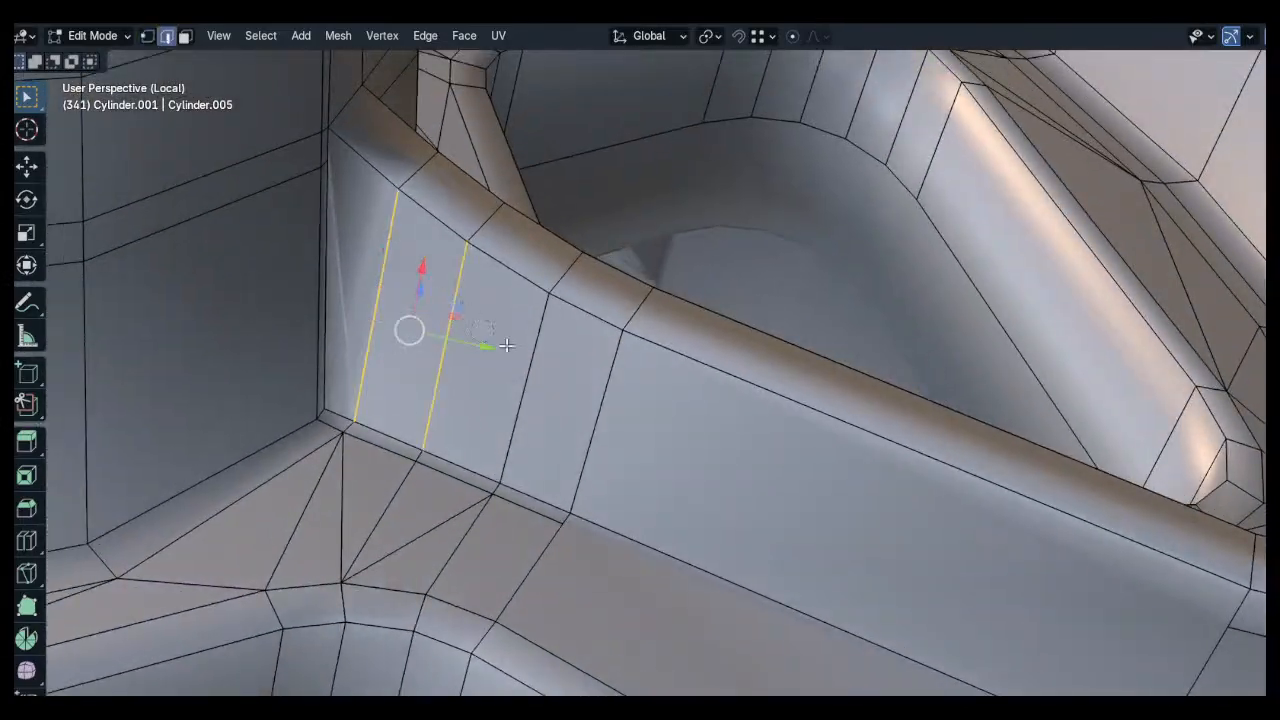
pyautogui.hotkey('ctrl', 'e')
pyautogui.click(571, 186)
# Slide the new edge on the rib's hub end close to the rounded top
pyautogui.press('1')
pyautogui.hotkey('alt', 'a')
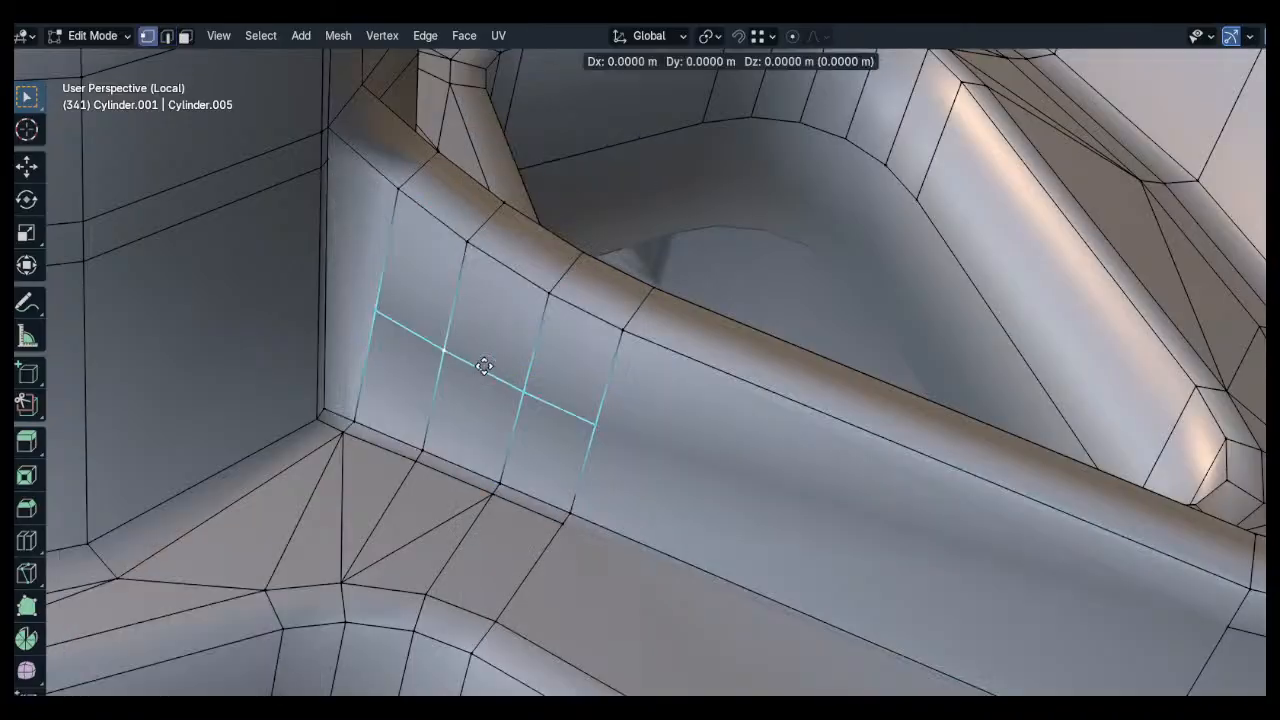
pyautogui.press('g')
pyautogui.press('g')
pyautogui.click(534, 287)
pyautogui.hotkey('alt', 'a')
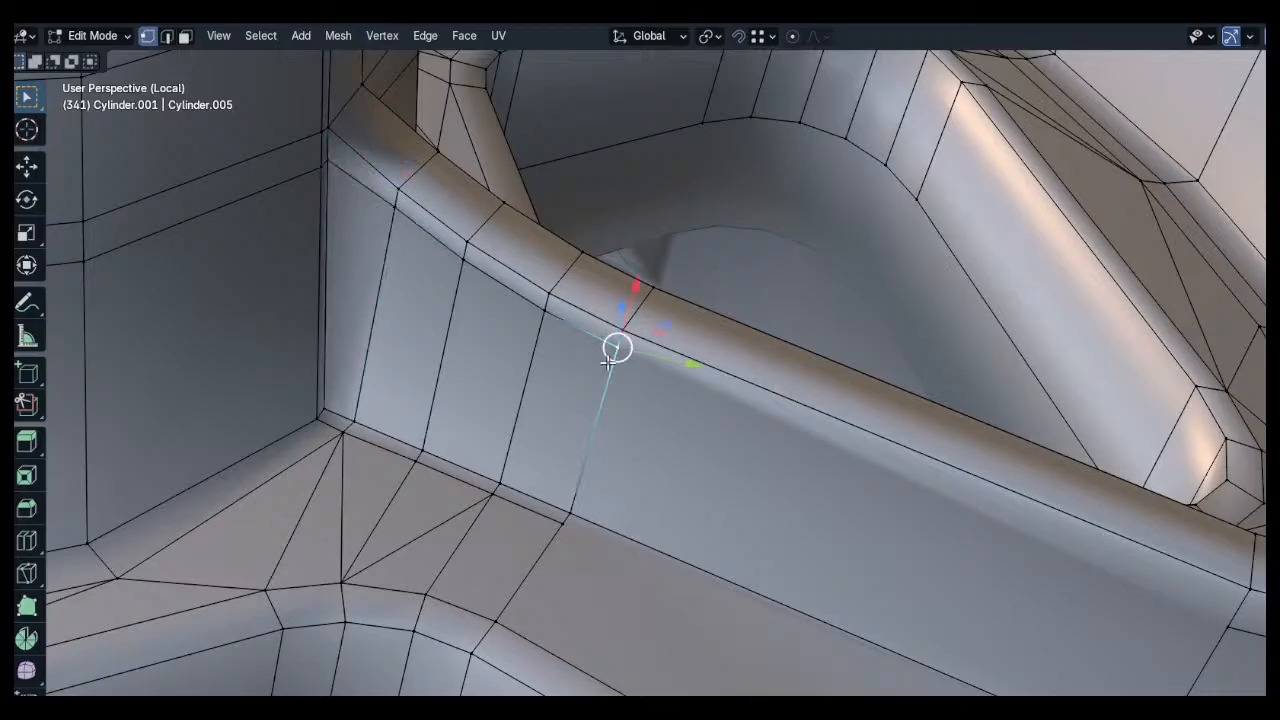
# Connect the open end of the rib's supporting edge so it continues along the rounded top
pyautogui.press('j')
pyautogui.hotkey('alt', 'a')
pyautogui.moveTo(876, 536); pyautogui.dragTo(756, 440, button='middle')
pyautogui.click(698, 487)
pyautogui.scroll(-6, 640, 424)
pyautogui.moveTo(640, 424); pyautogui.dragTo(423, 486, button='middle')
# Connect the end of the rim floor's supporting edge to the vertex at the foot of the rib
pyautogui.press('Tab')
pyautogui.scroll(-2, 597, 397)
pyautogui.scroll(-2, 673, 495)
pyautogui.press('Tab')
pyautogui.scroll(5, 535, 479)
pyautogui.click(420, 486)
pyautogui.keyDown('shift'); pyautogui.click(651, 566); pyautogui.keyUp('shift')
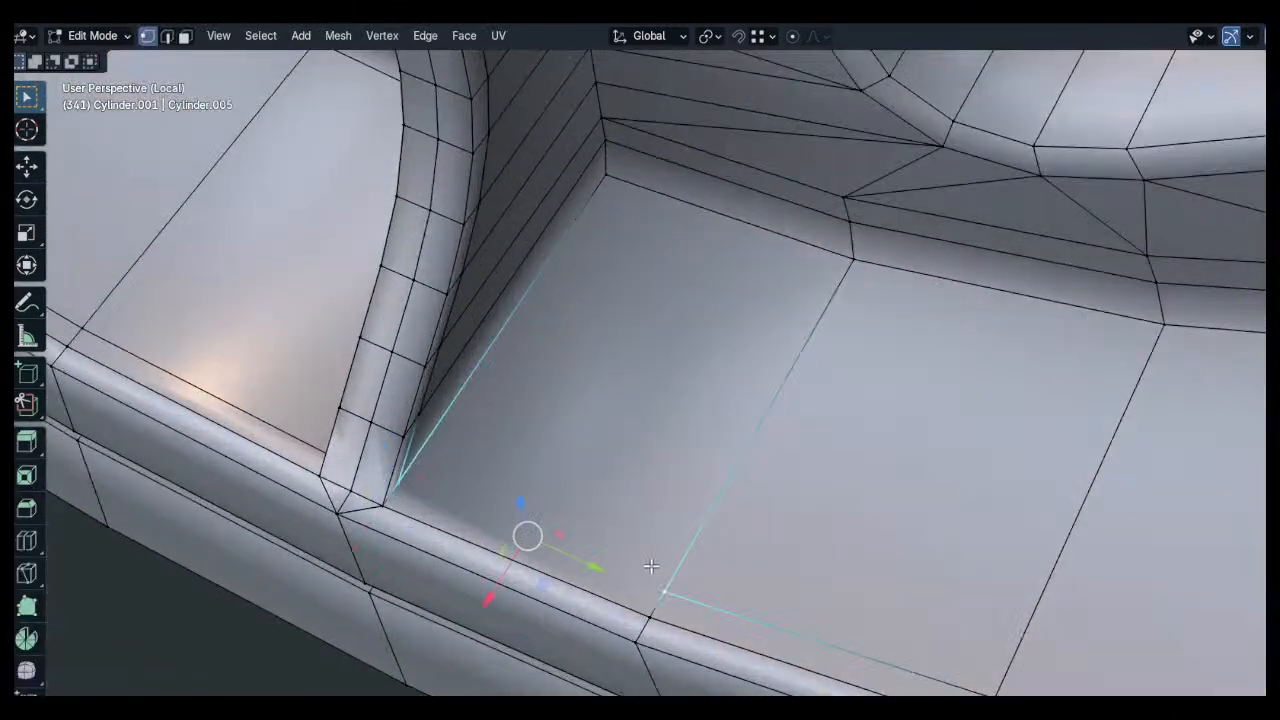
pyautogui.press('j')
pyautogui.click(629, 360)
# Examine the rib's junction with the rim and the wheel's smoothed shading in Object Mode
pyautogui.scroll(-2, 629, 360)
pyautogui.moveTo(629, 360); pyautogui.dragTo(729, 397, button='middle')
pyautogui.scroll(-1, 780, 300)
pyautogui.scroll(-2, 752, 405)
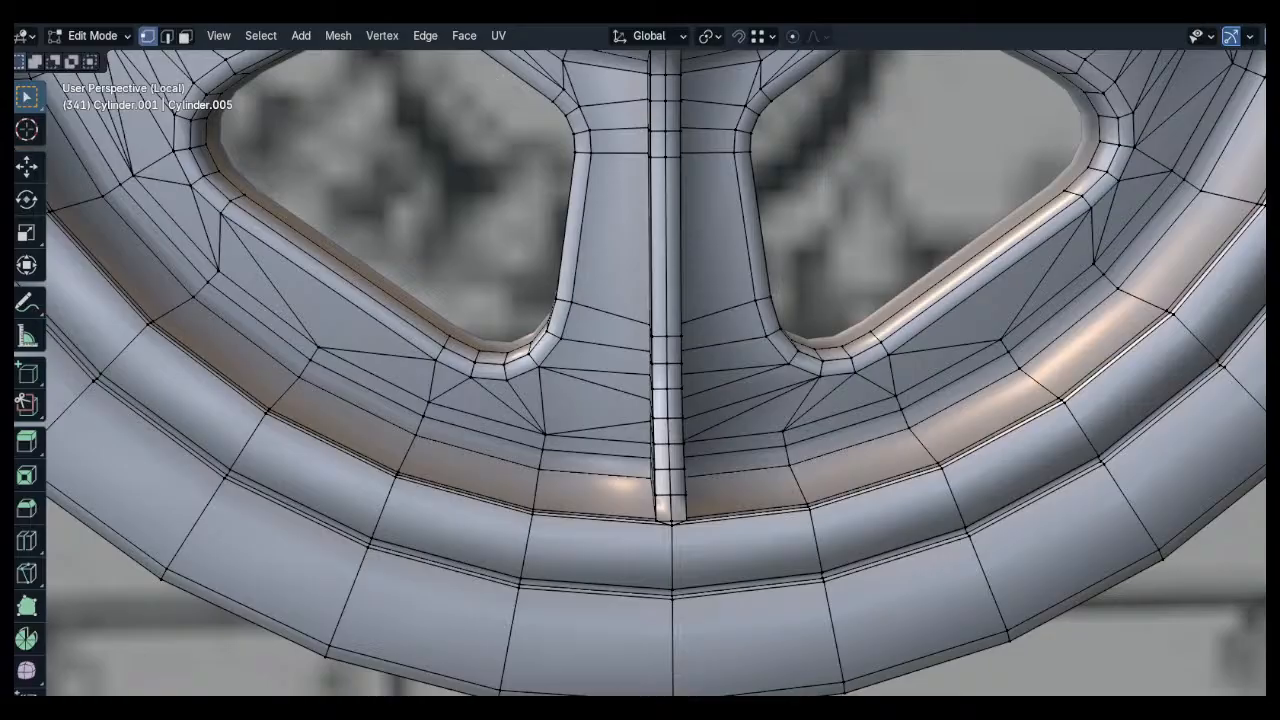
pyautogui.moveTo(578, 564); pyautogui.dragTo(674, 514, button='middle')
pyautogui.scroll(7, 640, 446)
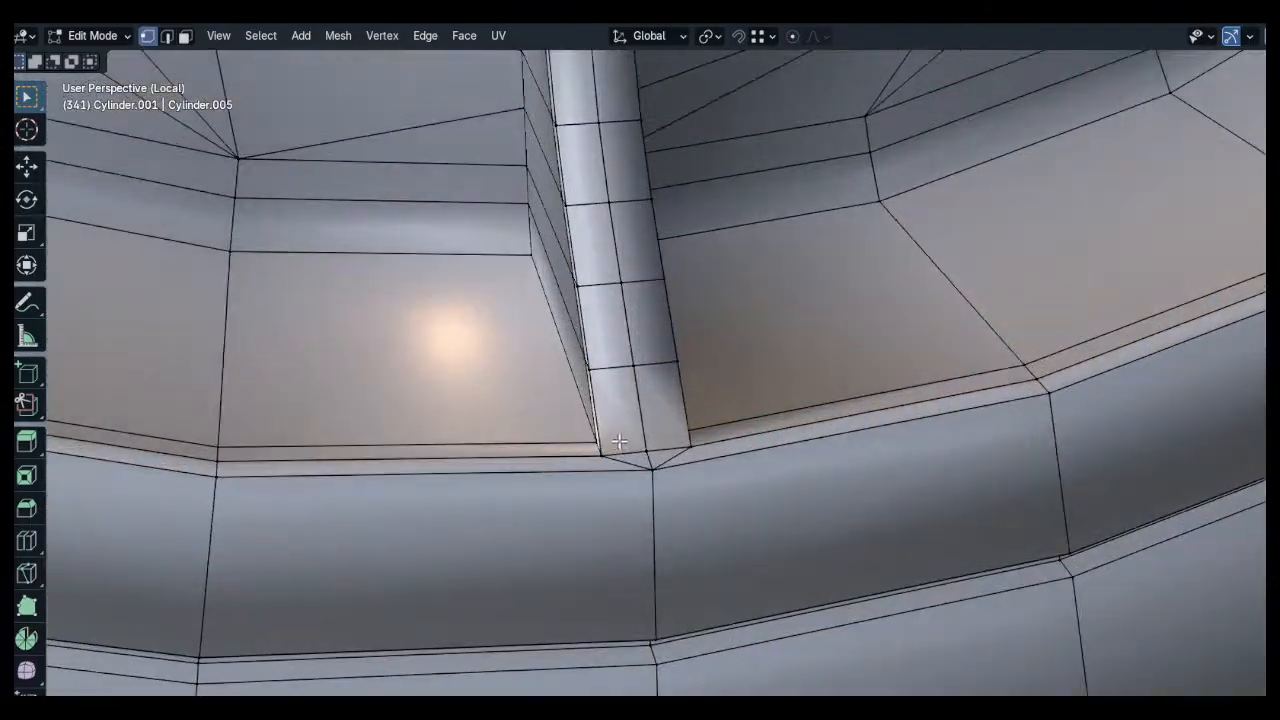
pyautogui.click(646, 444)
pyautogui.moveTo(648, 446); pyautogui.dragTo(728, 397, button='middle')
pyautogui.scroll(-4, 759, 481)
pyautogui.press('Tab')
pyautogui.scroll(-5, 667, 499)
pyautogui.scroll(4, 677, 365)
# Subdivide the crosswise edges on the next rib side at its curved end
pyautogui.press('Tab')
pyautogui.press('2')
pyautogui.keyDown('ctrl'); pyautogui.click(409, 409); pyautogui.keyUp('ctrl')
pyautogui.rightClick(368, 194)
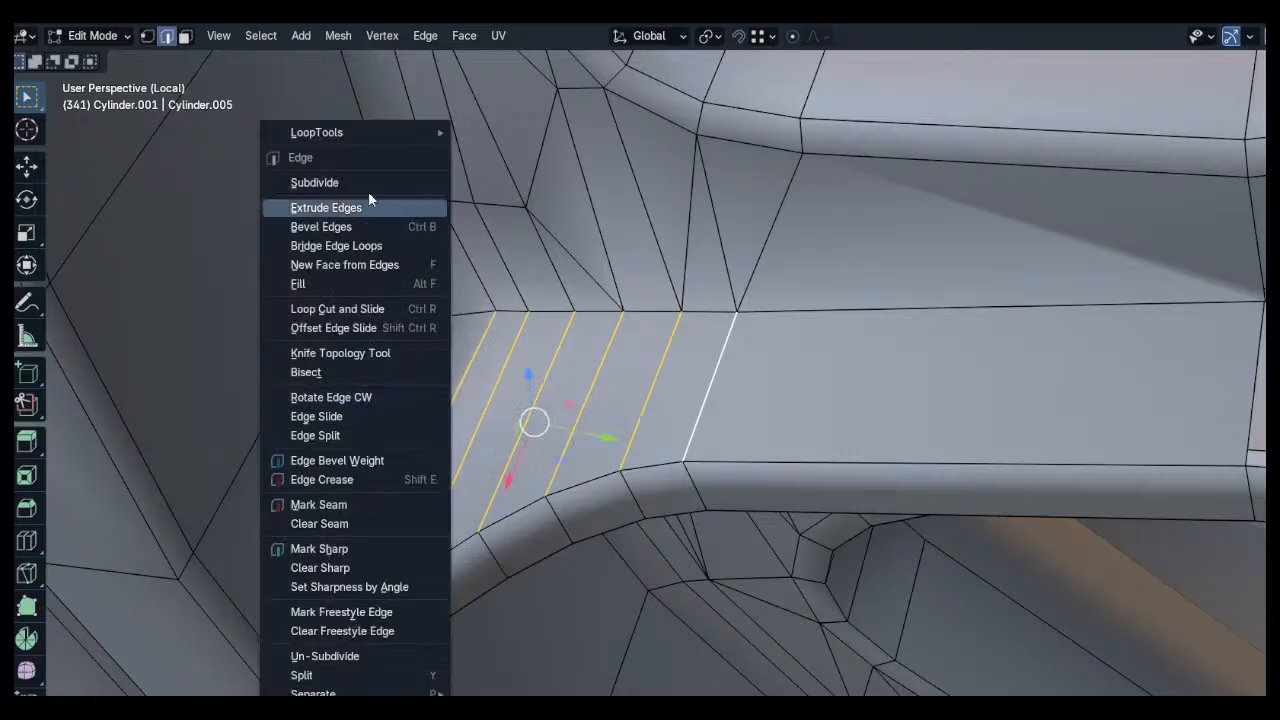
pyautogui.click(372, 183)
# Slide the new edge along the curved end close to the rib's rounded edge, by a factor of about -0.789
pyautogui.moveTo(725, 419); pyautogui.dragTo(700, 432, button='middle')
pyautogui.press('g')
pyautogui.press('g')
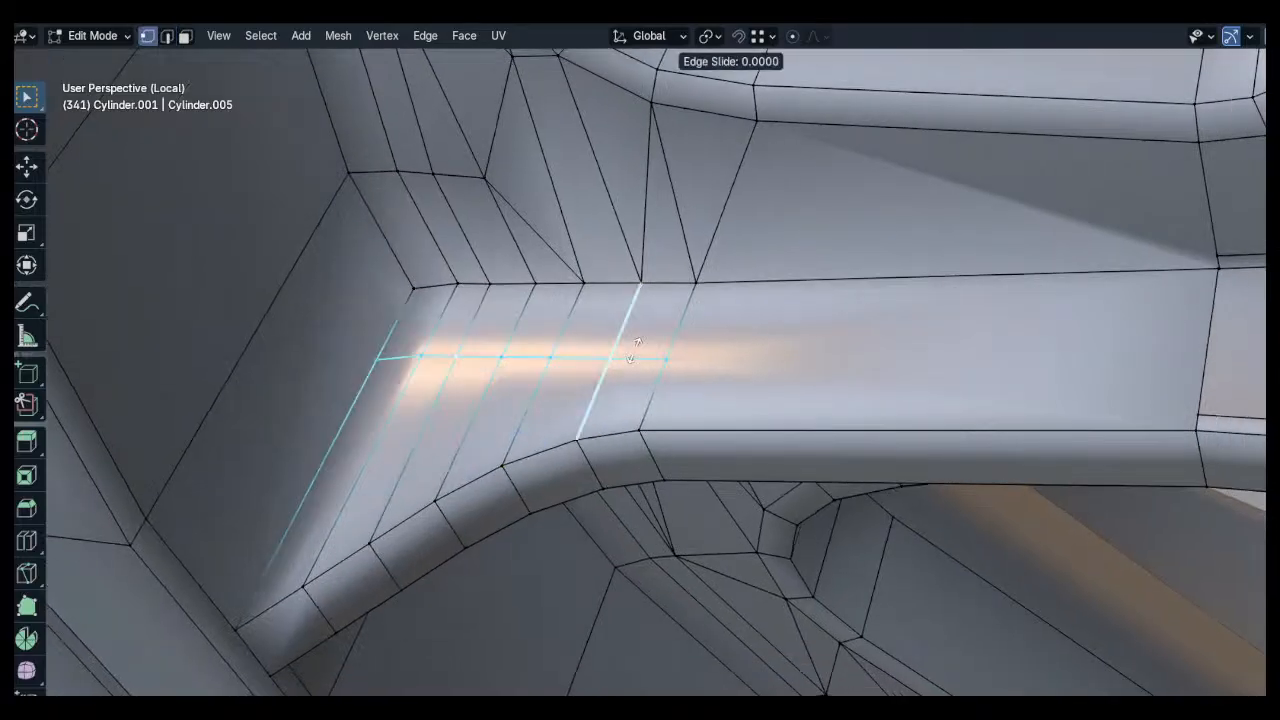
pyautogui.click(650, 418)
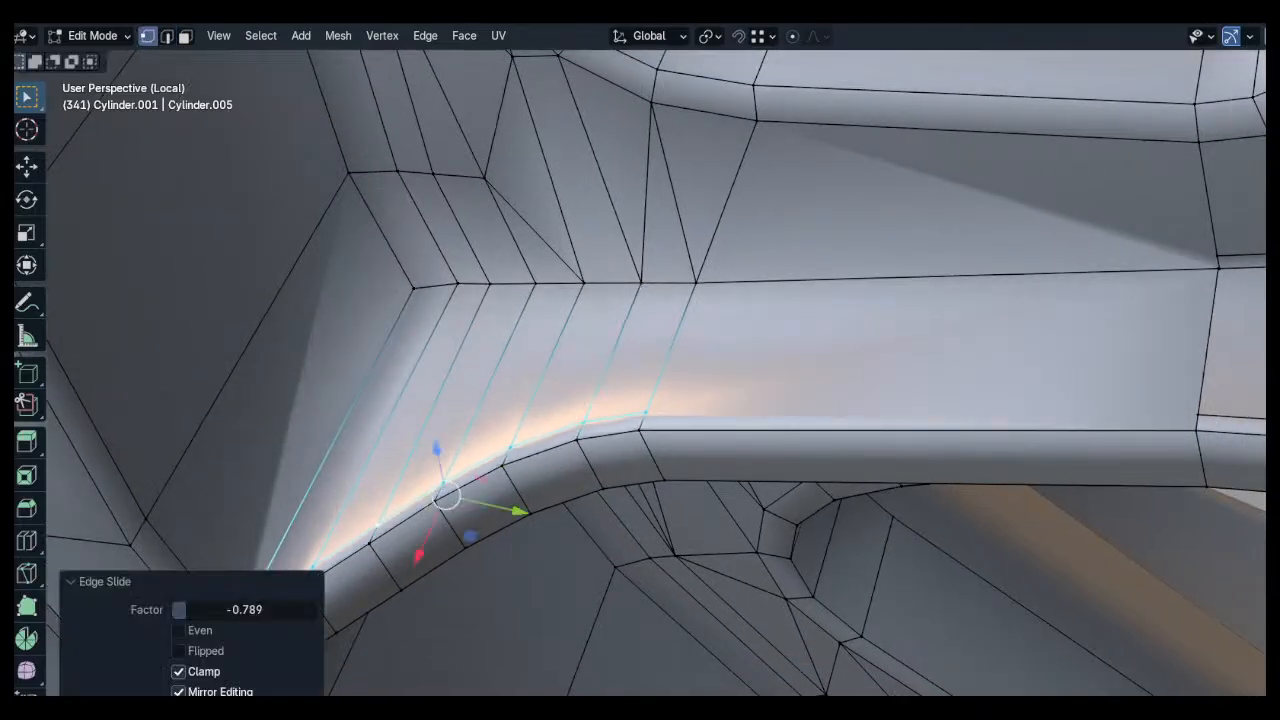
# Subdivide the edges of the adjoining face that meet the rib's base at its curved end
pyautogui.moveTo(1146, 411); pyautogui.dragTo(716, 268, button='middle')
pyautogui.press('c')
pyautogui.moveTo(520, 229); pyautogui.dragTo(840, 230)
pyautogui.rightClick(868, 207)
pyautogui.click(860, 180)
# Slide the new edge on the adjoining face close to the rib's base line at its curved end
pyautogui.press('1')
pyautogui.hotkey('alt', 'a')
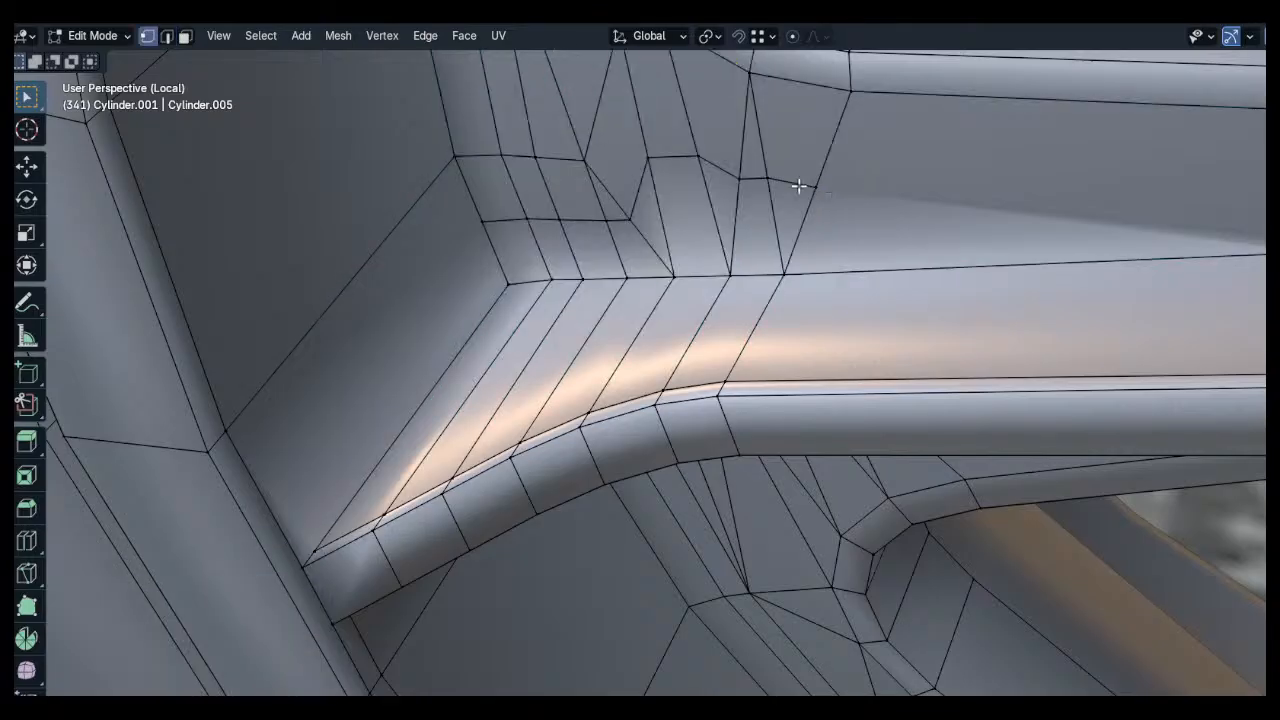
pyautogui.keyDown('alt'); pyautogui.click(794, 183); pyautogui.keyUp('alt')
pyautogui.press('g')
pyautogui.press('g')
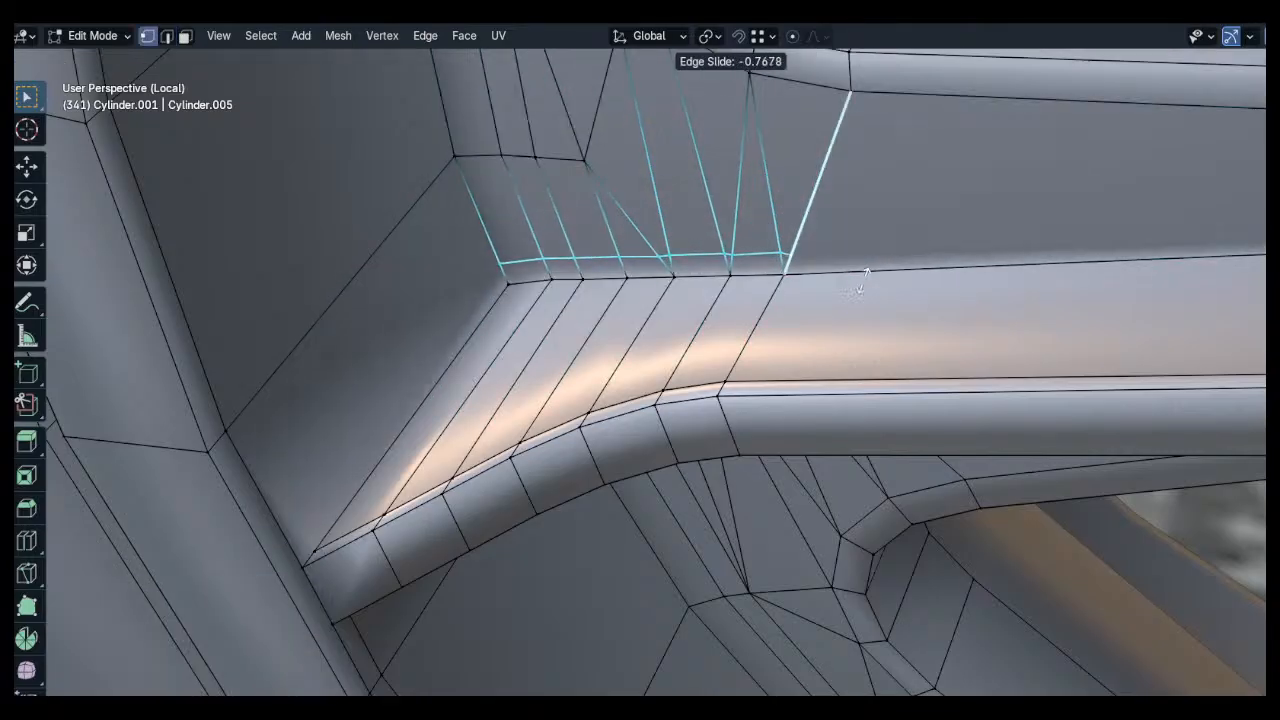
pyautogui.click(839, 275)
# Vertex-slide the last vertices of the new base edge into line and connect its open end across the adjoining face
pyautogui.click(792, 261)
pyautogui.press('g')
pyautogui.press('g')
pyautogui.click(762, 253)
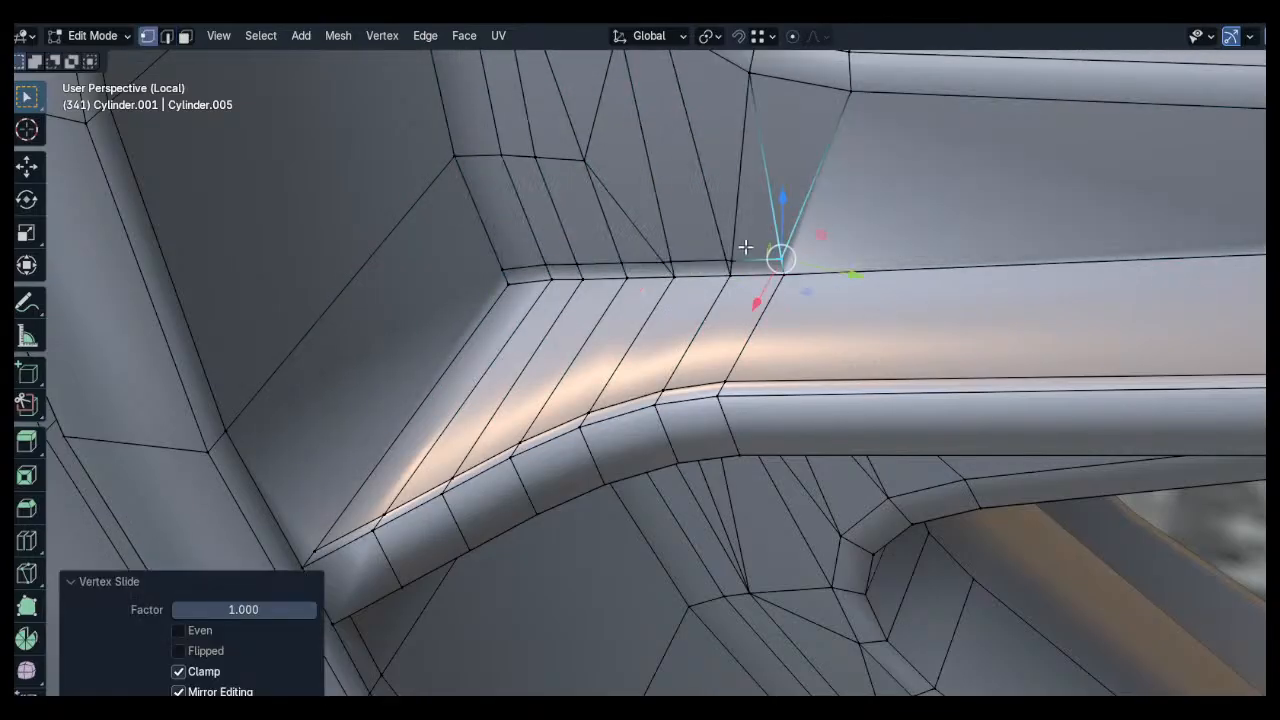
pyautogui.click(732, 256)
pyautogui.press('g')
pyautogui.press('g')
pyautogui.click(684, 254)
pyautogui.press('g')
pyautogui.press('g')
pyautogui.click(836, 253)
pyautogui.press('j')
pyautogui.hotkey('alt', 'a')
# Subdivide the two crosswise edges of the inner rim wall beside the rib
pyautogui.moveTo(972, 258); pyautogui.dragTo(738, 320, button='middle')
pyautogui.scroll(-4, 920, 260)
pyautogui.press('2')
pyautogui.click(738, 172)
pyautogui.keyDown('shift'); pyautogui.click(743, 358); pyautogui.keyUp('shift')
pyautogui.rightClick(730, 374)
pyautogui.click(650, 184)
# Slide the new edge on the inner rim wall close to the rim's rounded edge, by a factor of about 0.9
pyautogui.press('1')
pyautogui.scroll(4, 690, 580)
pyautogui.moveTo(800, 560); pyautogui.dragTo(745, 545, button='middle')
pyautogui.press('g')
pyautogui.press('g')
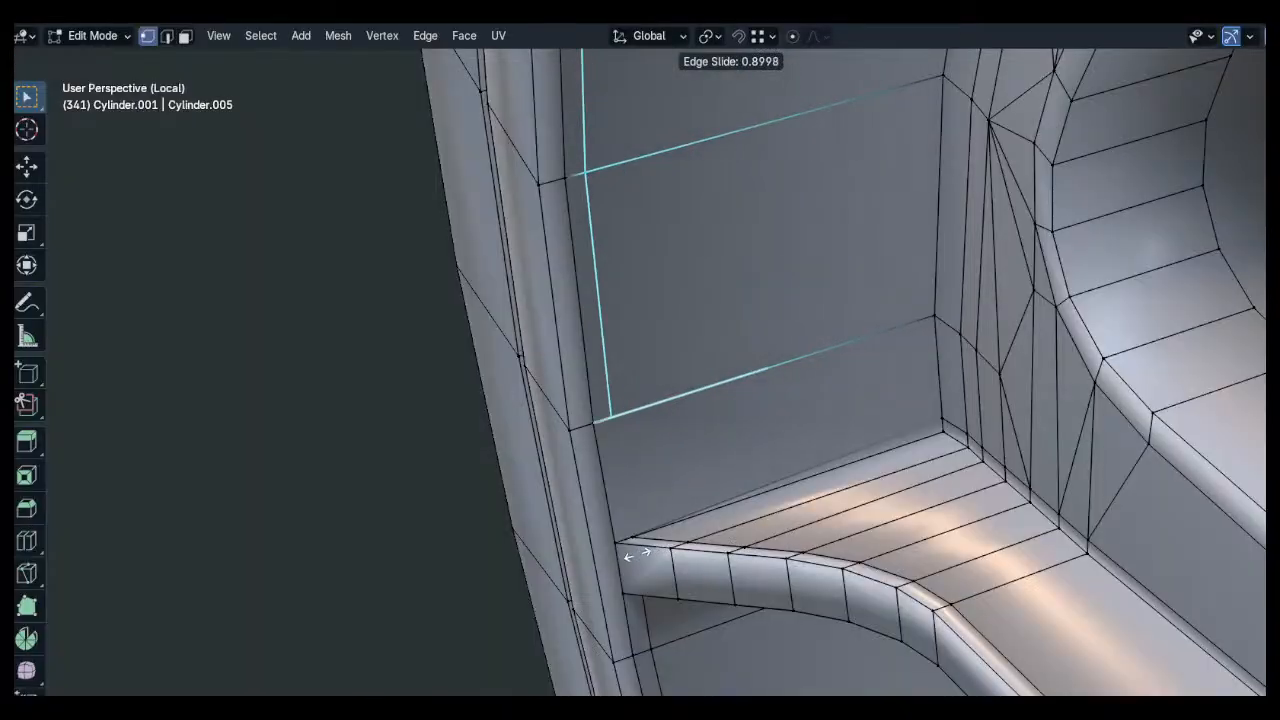
pyautogui.click(637, 554)
# Connect the end vertex of the new rim wall edge to the vertex at the rib's upper corner
pyautogui.click(632, 532)
pyautogui.keyDown('shift'); pyautogui.click(616, 420); pyautogui.keyUp('shift')
pyautogui.press('j')
pyautogui.click(763, 430)
pyautogui.keyDown('shift'); pyautogui.moveTo(769, 425); pyautogui.dragTo(835, 413, button='middle'); pyautogui.keyUp('shift')
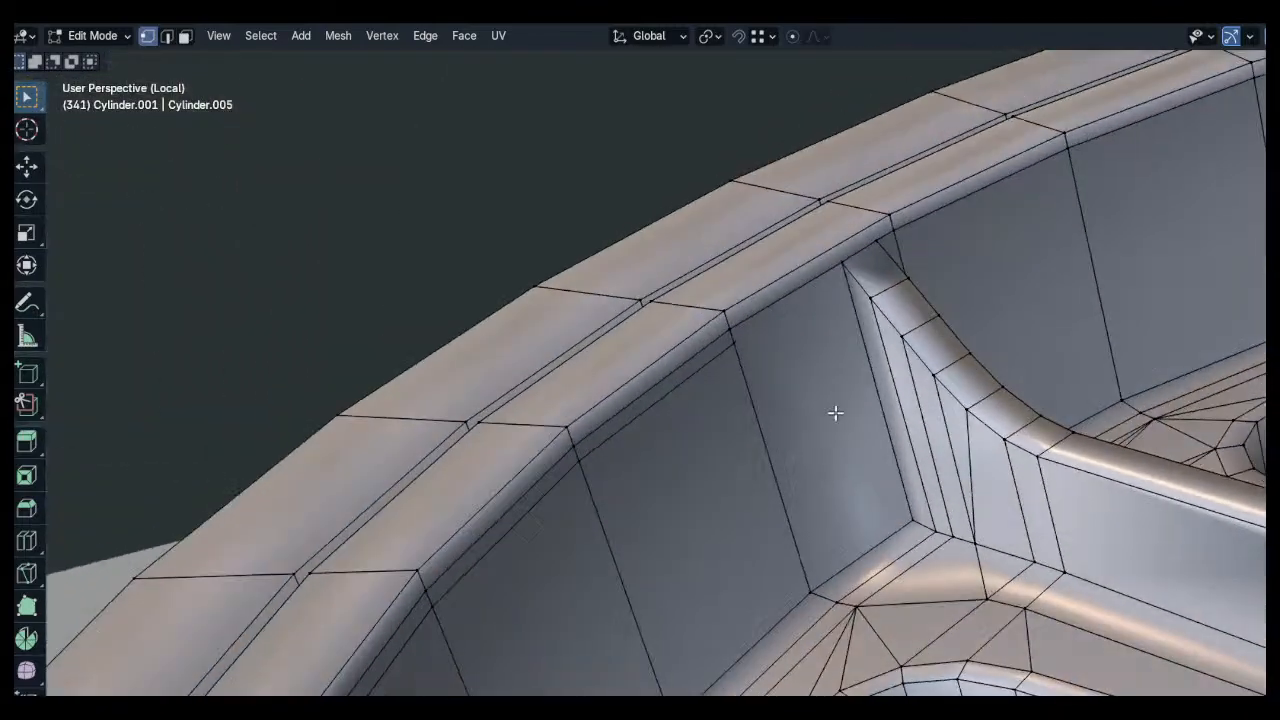
# Subdivide the crosswise edges at the curved end of the next rib side and slide the new edge close to the rounded edge
pyautogui.rightClick(1001, 495)
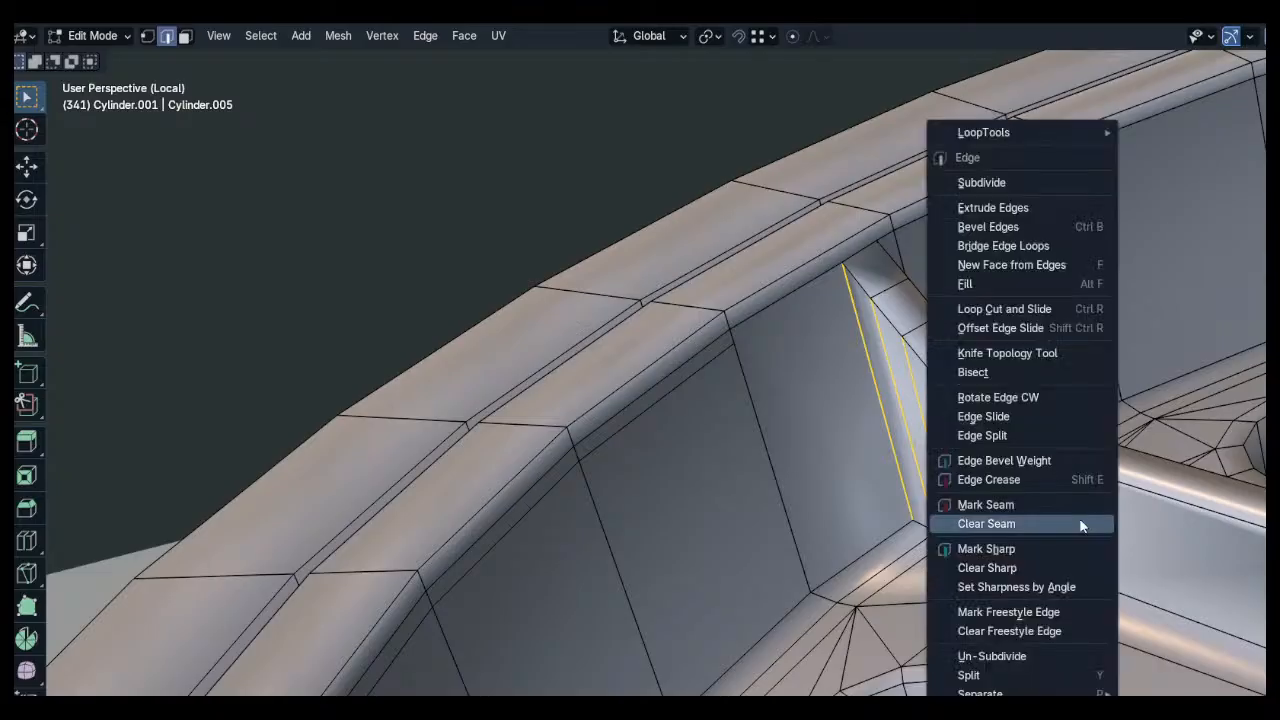
pyautogui.click(990, 187)
pyautogui.moveTo(894, 405); pyautogui.dragTo(885, 377, button='middle')
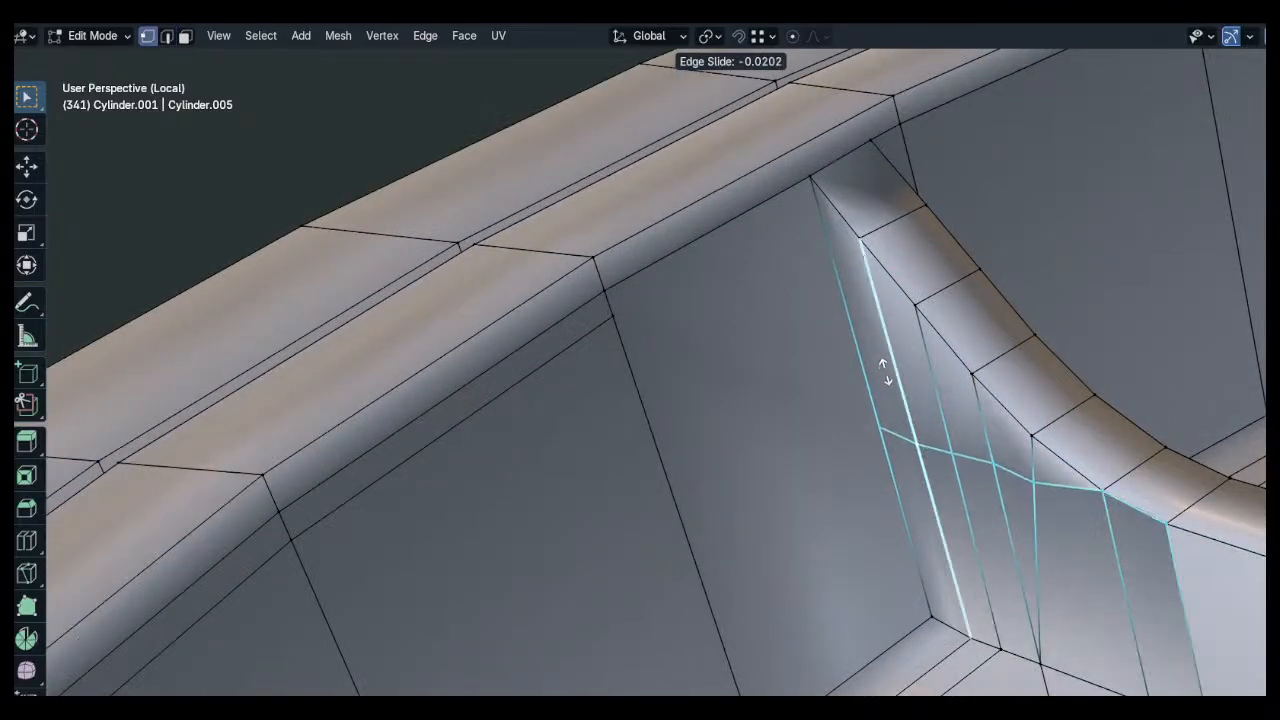
pyautogui.click(895, 192)
pyautogui.click(818, 208)
pyautogui.moveTo(835, 240); pyautogui.dragTo(987, 425, button='middle')
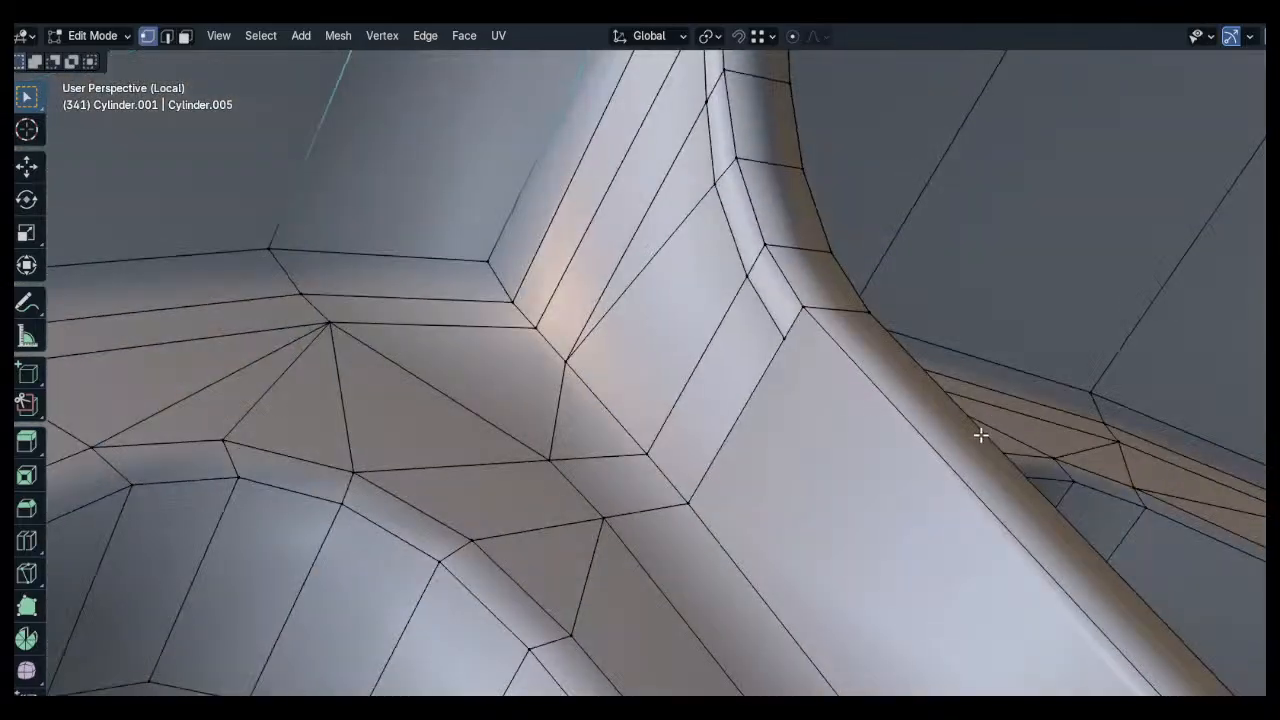
# Examine the wheel's smoothed shading in Object Mode and the mesh around the ribs and slots in Edit Mode
pyautogui.moveTo(772, 369); pyautogui.dragTo(711, 300, button='middle')
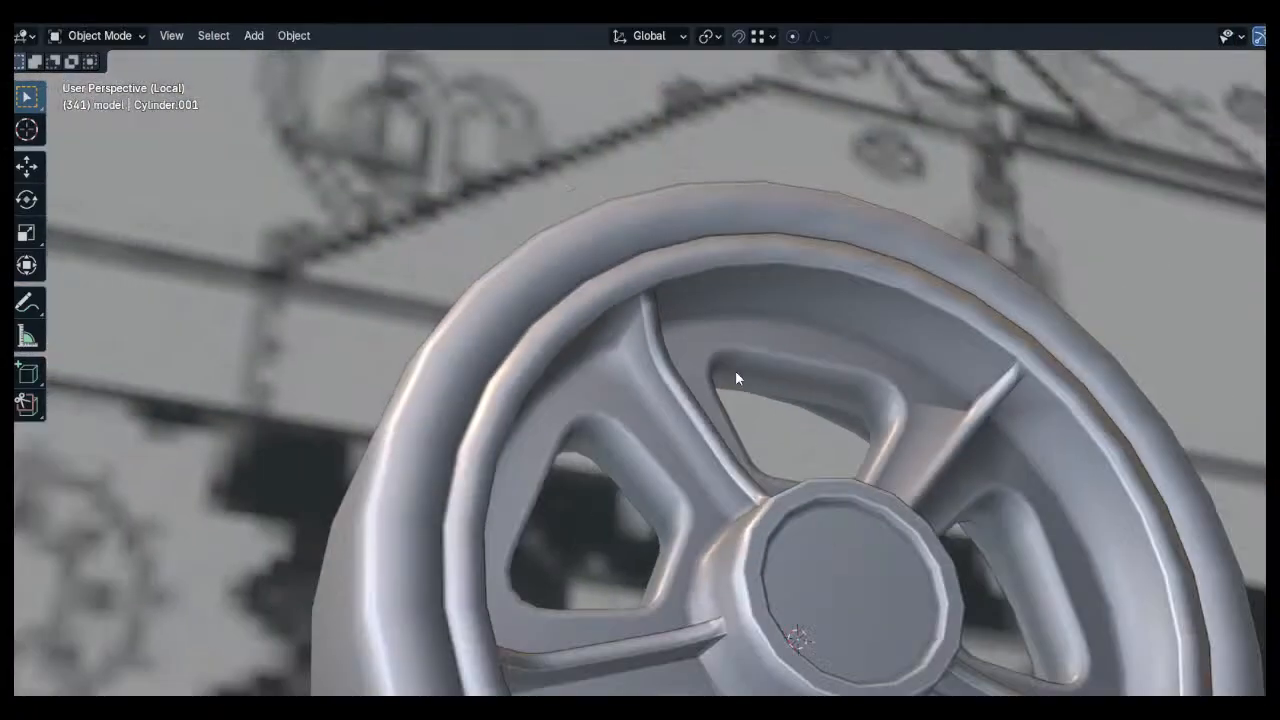
pyautogui.moveTo(734, 371); pyautogui.dragTo(775, 288, button='middle')
pyautogui.scroll(-5, 718, 307)
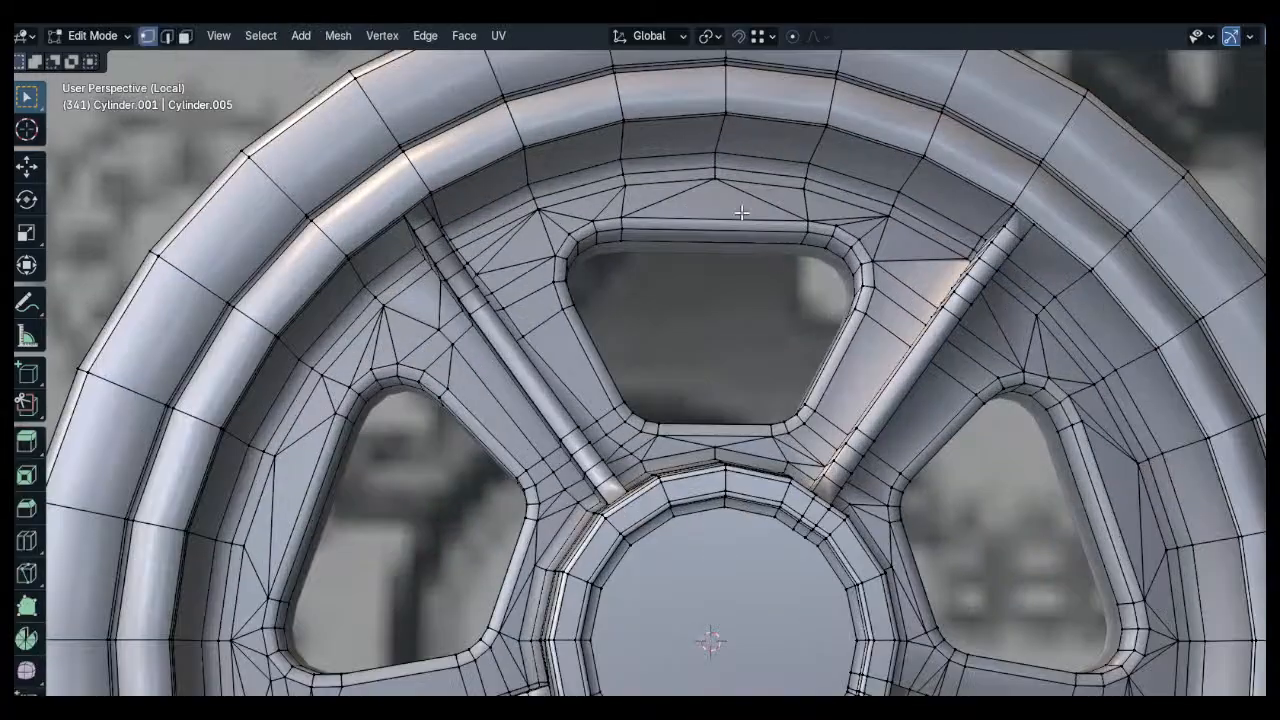
pyautogui.moveTo(742, 213); pyautogui.dragTo(851, 306, button='middle')
pyautogui.scroll(5, 926, 298)
pyautogui.click(906, 276)
pyautogui.scroll(-5, 851, 306)
pyautogui.scroll(3, 737, 430)
# Subdivide the crosswise edges on another rib side at its curved end near the rim
pyautogui.moveTo(737, 457); pyautogui.dragTo(690, 476, button='middle')
pyautogui.moveTo(380, 457)
pyautogui.keyDown('shift'); pyautogui.mouseDown(button='middle')
pyautogui.moveTo(900, 295)
pyautogui.moveTo(842, 321)
pyautogui.moveTo(934, 480)
pyautogui.moveTo(969, 488)
pyautogui.moveTo(821, 324)
pyautogui.moveTo(638, 395)
pyautogui.moveTo(789, 329)
pyautogui.moveTo(931, 371)
pyautogui.moveTo(1011, 349)
pyautogui.moveTo(760, 392)
pyautogui.moveTo(802, 470)
pyautogui.mouseUp(button='middle'); pyautogui.keyUp('shift')
pyautogui.press('2')
pyautogui.scroll(3, 716, 352)
pyautogui.press('c')
pyautogui.moveTo(646, 206); pyautogui.dragTo(777, 486)
pyautogui.rightClick(780, 488)
pyautogui.rightClick(784, 490)
pyautogui.click(690, 182)
# Slide the new edge on that rib side toward the rounded edge along the curved end
pyautogui.hotkey('alt', 'a')
pyautogui.moveTo(654, 337); pyautogui.dragTo(695, 357, button='middle')
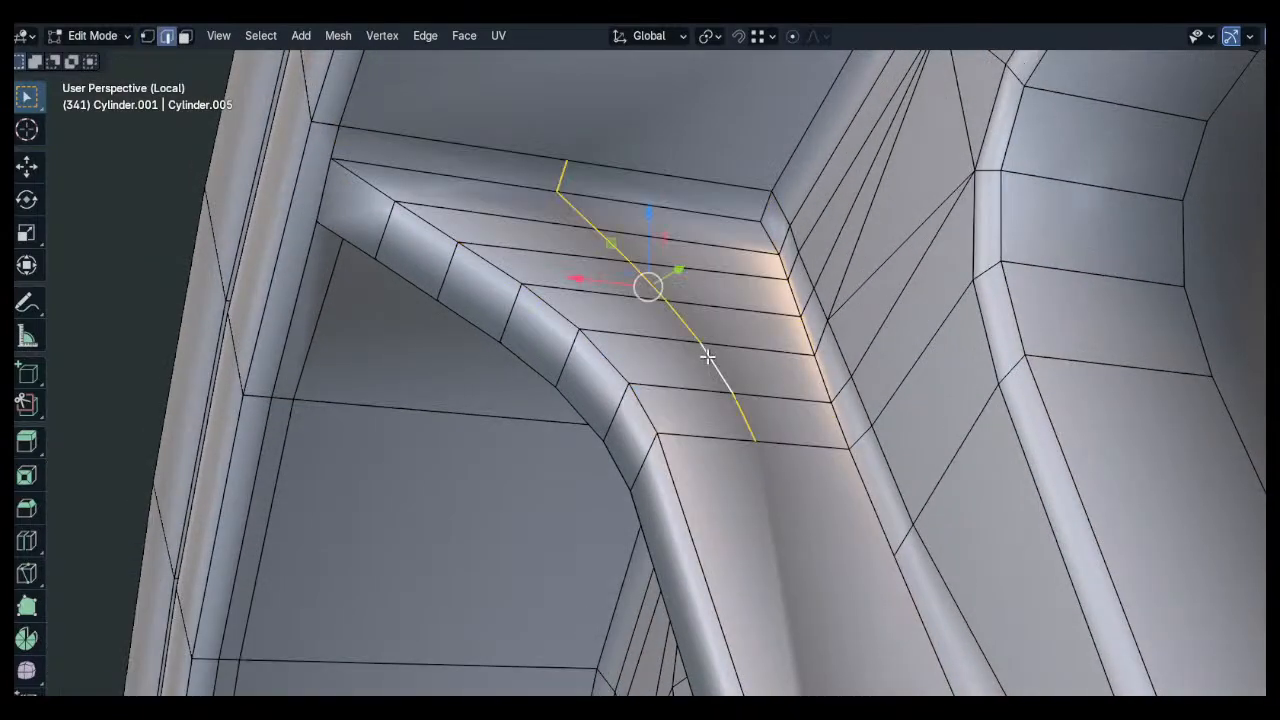
pyautogui.scroll(-3, 707, 357)
pyautogui.keyDown('shift'); pyautogui.moveTo(780, 377); pyautogui.dragTo(816, 327, button='middle'); pyautogui.keyUp('shift')
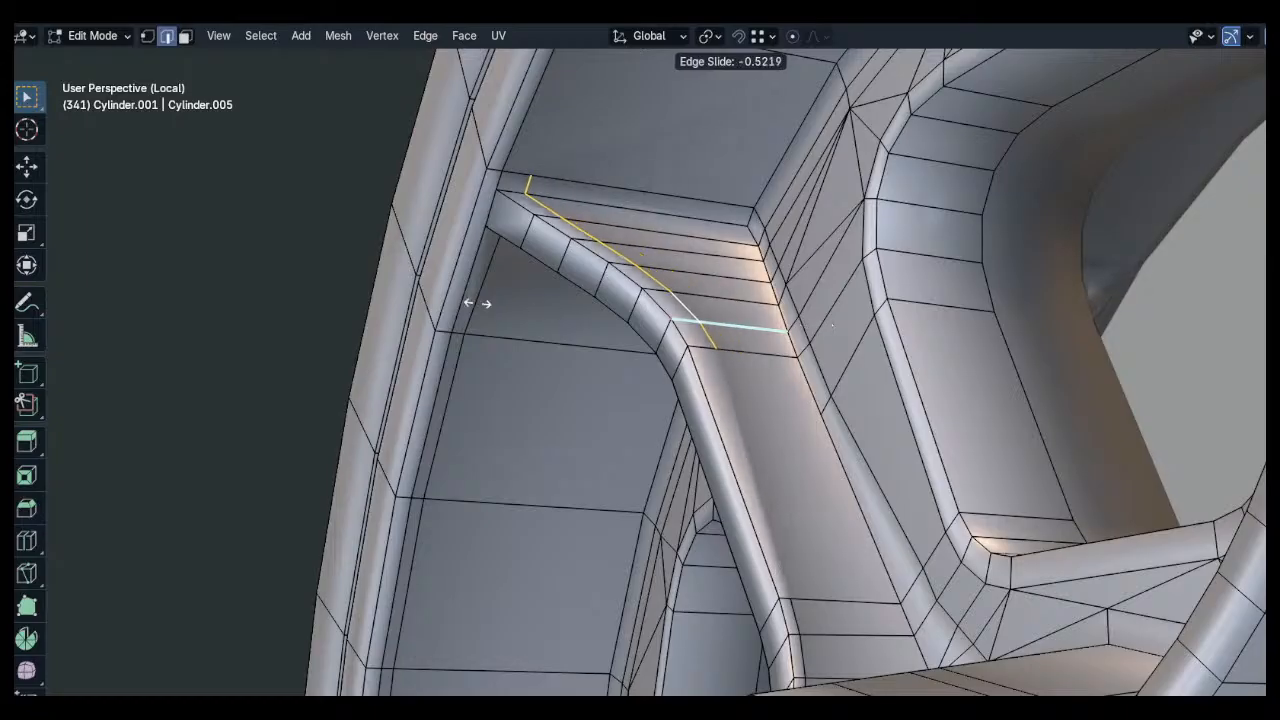
pyautogui.moveTo(692, 348); pyautogui.dragTo(834, 463, button='middle')
# Subdivide the crosswise edges along the full side of the next rib, from the rim to the hub
pyautogui.moveTo(702, 230); pyautogui.dragTo(524, 372, button='middle')
pyautogui.press('2')
pyautogui.moveTo(960, 326); pyautogui.dragTo(906, 531, button='middle')
pyautogui.scroll(5, 906, 531)
pyautogui.moveTo(849, 569); pyautogui.dragTo(828, 592, button='middle')
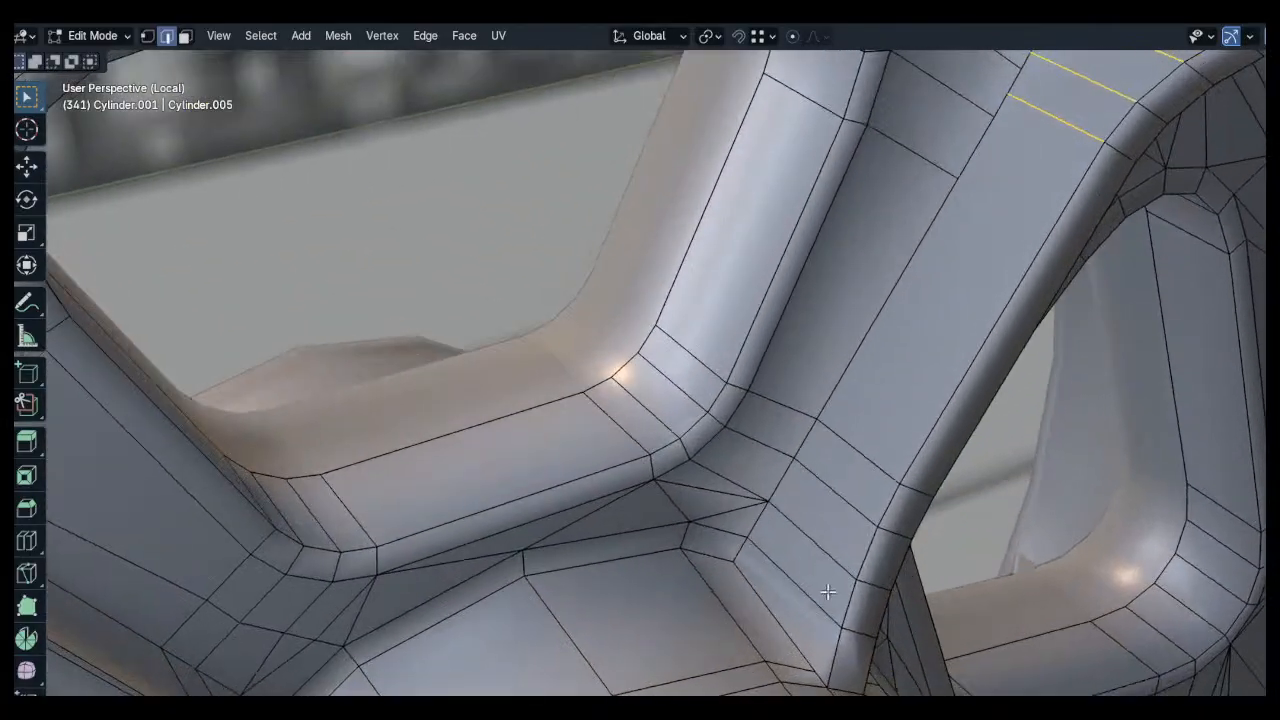
pyautogui.rightClick(825, 519)
pyautogui.click(812, 181)
# Slide the new lengthwise edge toward the rib's rounded edge, all the way down to the hub
pyautogui.press('1')
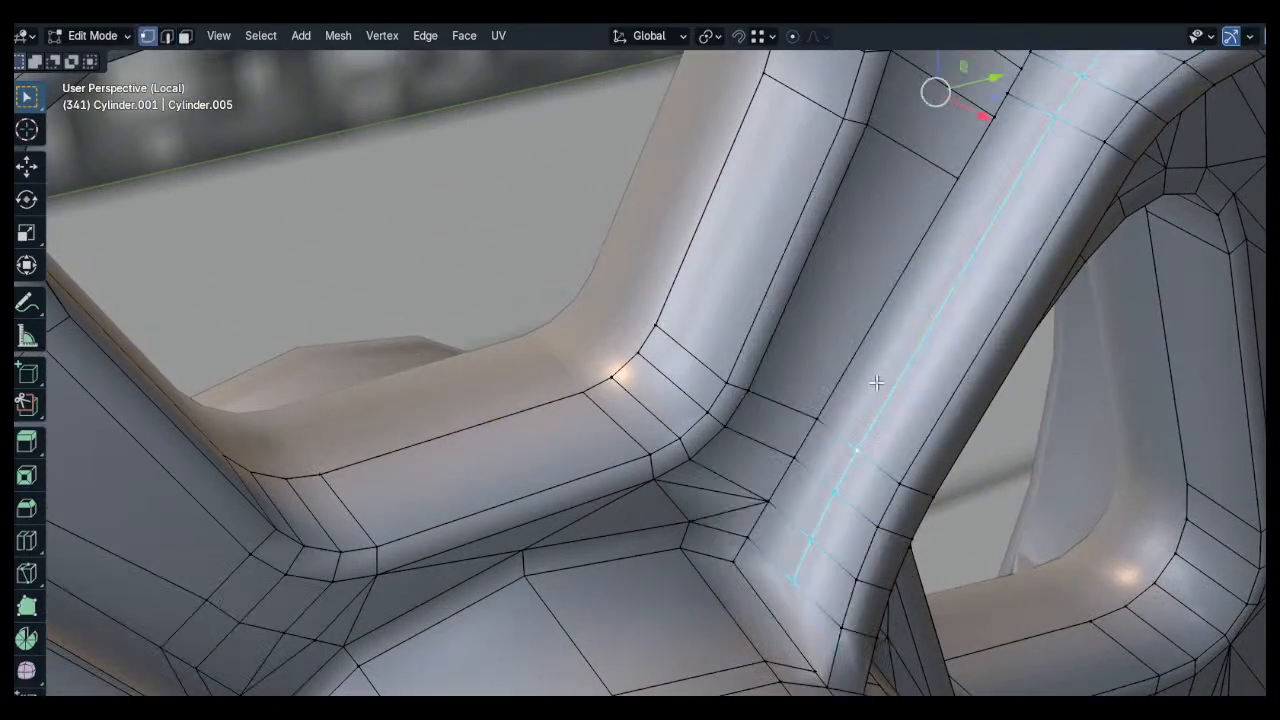
pyautogui.scroll(-5, 877, 383)
pyautogui.moveTo(923, 351); pyautogui.dragTo(1005, 315, button='middle')
pyautogui.scroll(5, 879, 422)
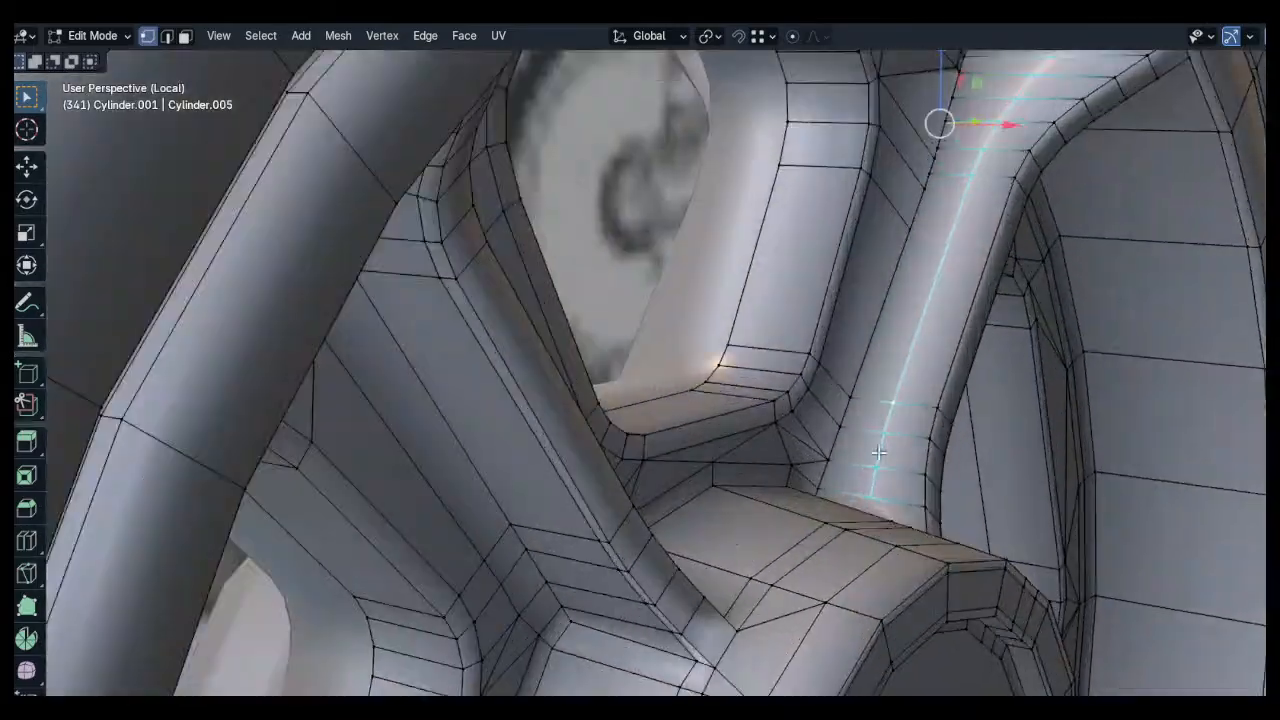
pyautogui.moveTo(878, 422); pyautogui.dragTo(890, 440, button='middle')
pyautogui.press('g')
pyautogui.press('g')
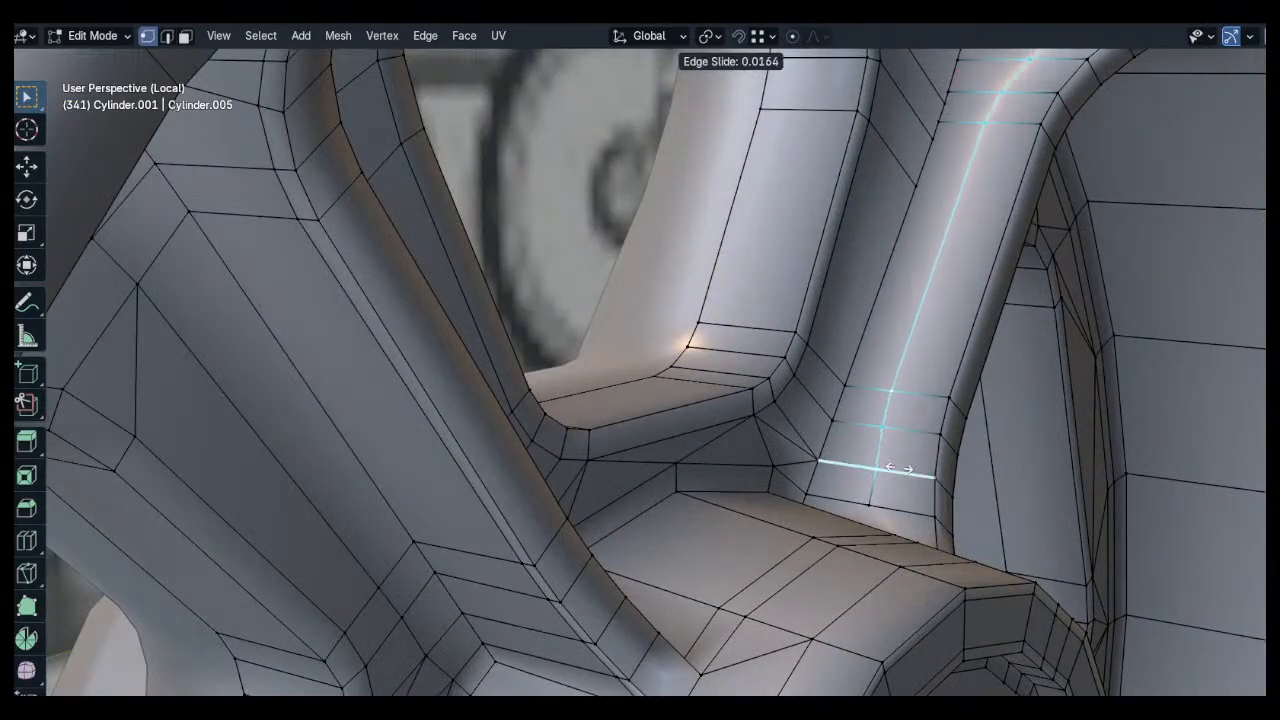
pyautogui.click(876, 507)
pyautogui.press('g')
pyautogui.press('g')
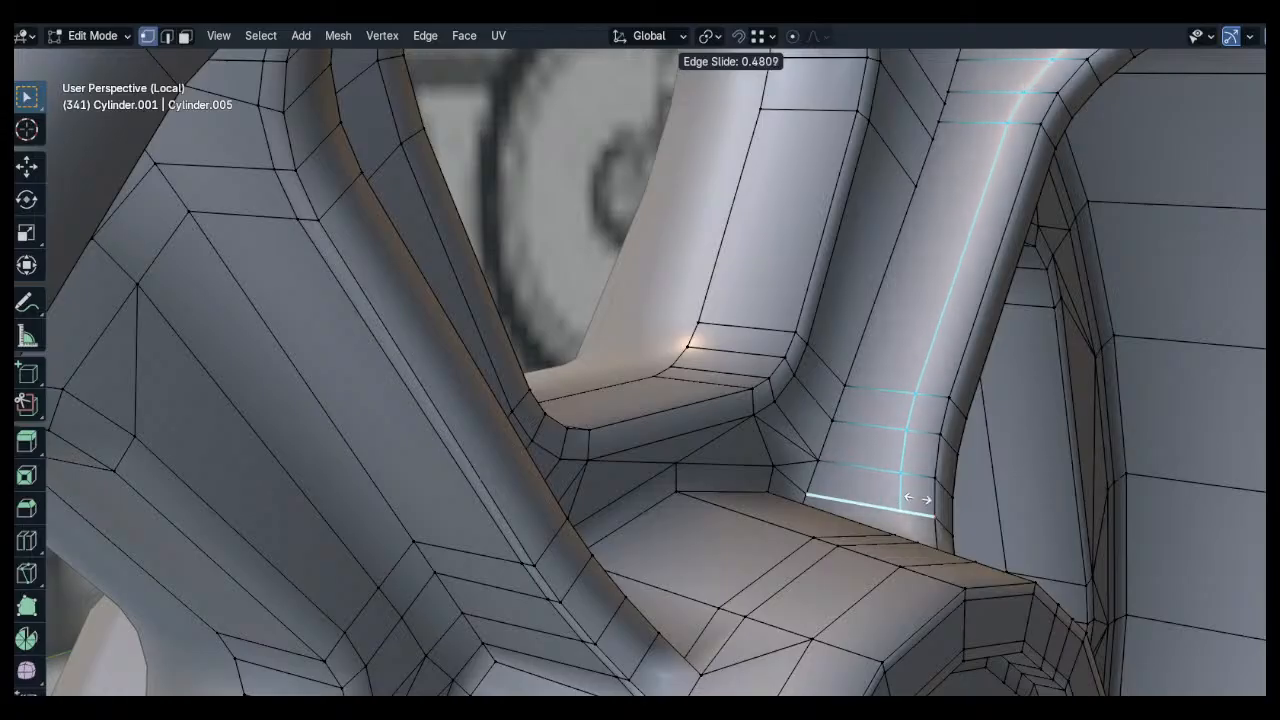
pyautogui.click(1033, 519)
# Connect the loose vertex pairs where the rib meets the hub and the inner rim wall
pyautogui.moveTo(1033, 519); pyautogui.dragTo(980, 220, button='middle')
pyautogui.scroll(2, 820, 443)
pyautogui.click(760, 436)
pyautogui.keyDown('shift'); pyautogui.click(774, 370); pyautogui.keyUp('shift')
pyautogui.scroll(-1, 836, 403)
pyautogui.moveTo(836, 405); pyautogui.dragTo(783, 561, button='middle')
pyautogui.scroll(-2, 923, 400)
pyautogui.scroll(-1, 783, 561)
pyautogui.moveTo(485, 219)
pyautogui.mouseDown(button='middle')
pyautogui.moveTo(458, 167)
pyautogui.moveTo(500, 235)
pyautogui.mouseUp(button='middle')
pyautogui.scroll(1, 458, 167)
pyautogui.click(413, 215)
pyautogui.keyDown('shift'); pyautogui.click(516, 162); pyautogui.keyUp('shift')
pyautogui.hotkey('alt', 'a')
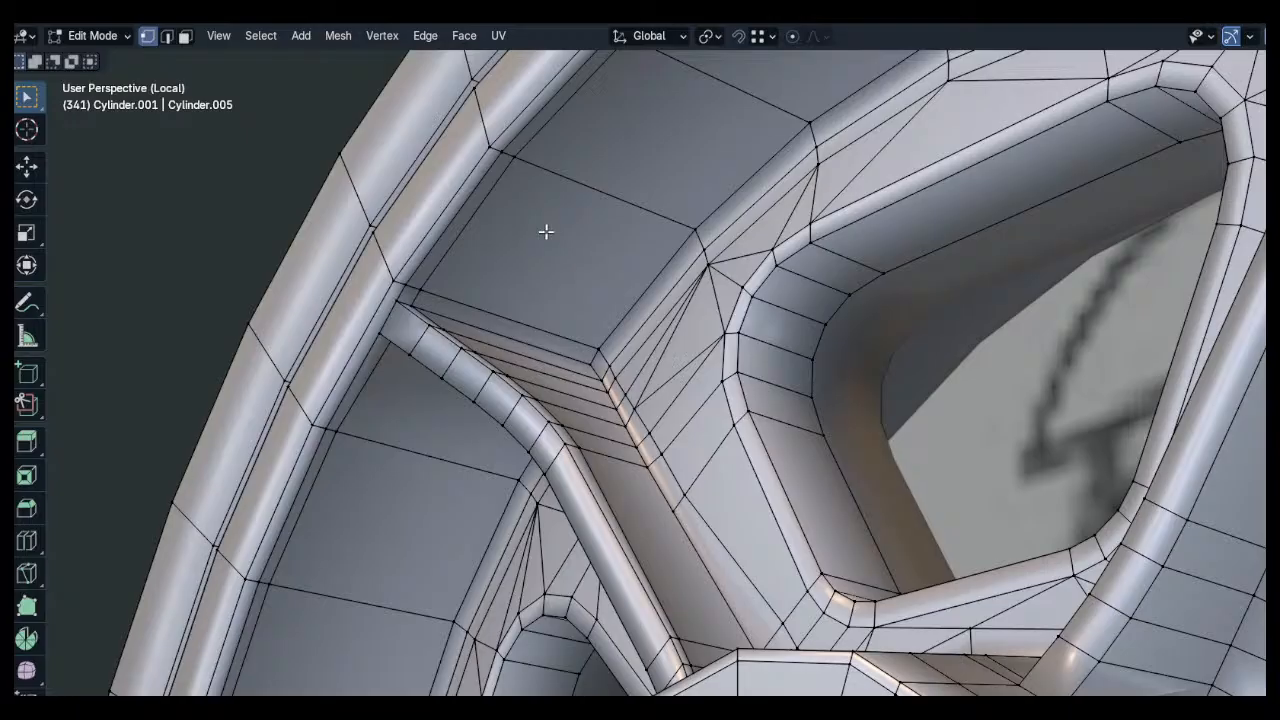
# Examine the whole wheel's shading in Object Mode and restore the full editor layout with the reference images
pyautogui.scroll(-4, 546, 232)
pyautogui.moveTo(811, 266)
pyautogui.mouseDown(button='middle')
pyautogui.moveTo(846, 340)
pyautogui.moveTo(834, 223)
pyautogui.moveTo(1035, 354)
pyautogui.moveTo(920, 243)
pyautogui.moveTo(816, 268)
pyautogui.moveTo(820, 288)
pyautogui.moveTo(830, 276)
pyautogui.mouseUp(button='middle')
pyautogui.press('Tab')
pyautogui.press('Tab')
pyautogui.scroll(-3, 920, 243)
pyautogui.press('Tab')
pyautogui.scroll(2, 816, 268)
pyautogui.hotkey('ctrl', '1')
pyautogui.hotkey('ctrl', 'space')
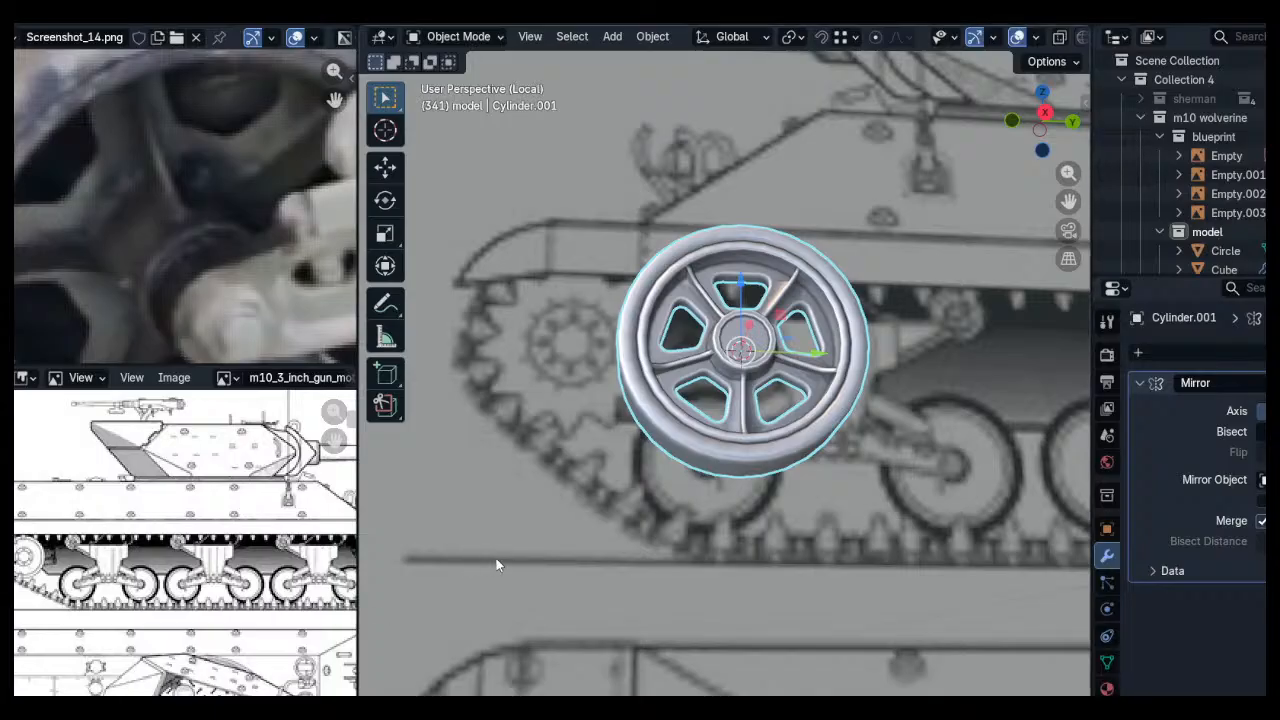
pyautogui.moveTo(757, 418); pyautogui.dragTo(728, 385, button='middle')
pyautogui.scroll(4, 728, 377)
pyautogui.scroll(-1, 728, 385)
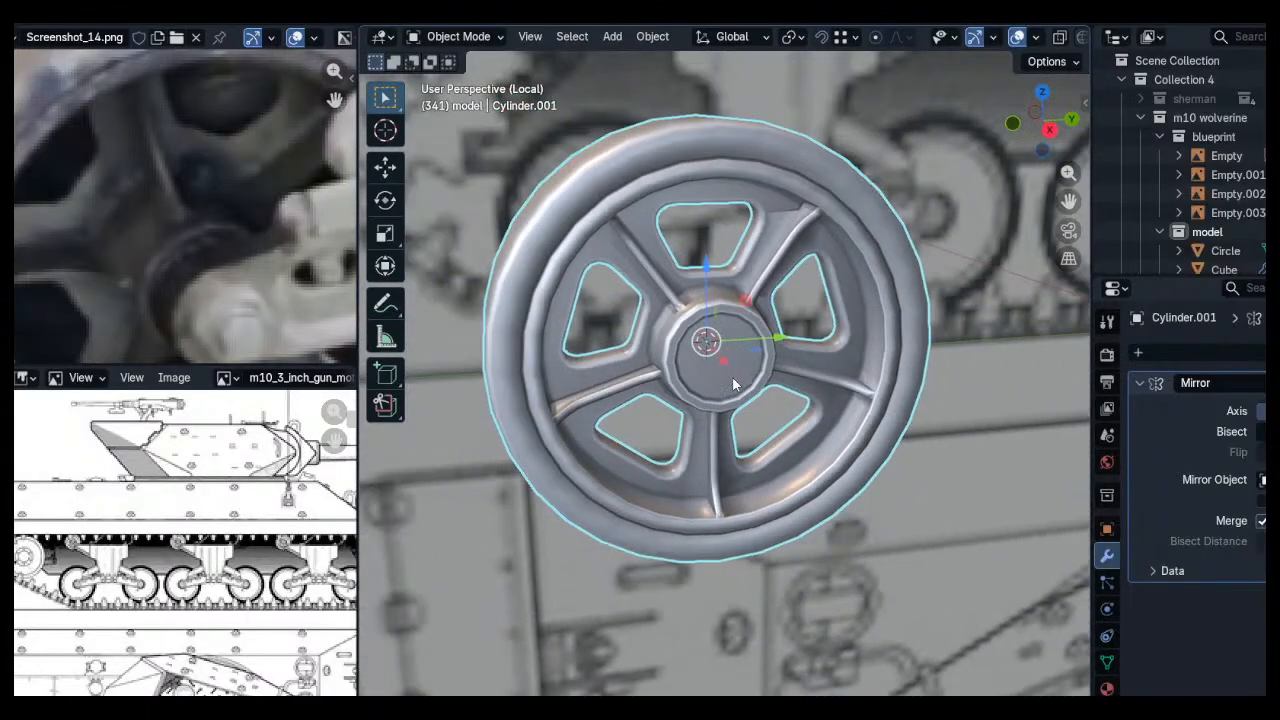
pyautogui.moveTo(705, 342); pyautogui.dragTo(688, 344, button='middle')
# Examine the mesh around the hub and the adjoining ribs in Edit Mode
pyautogui.press('Tab')
pyautogui.scroll(6, 688, 344)
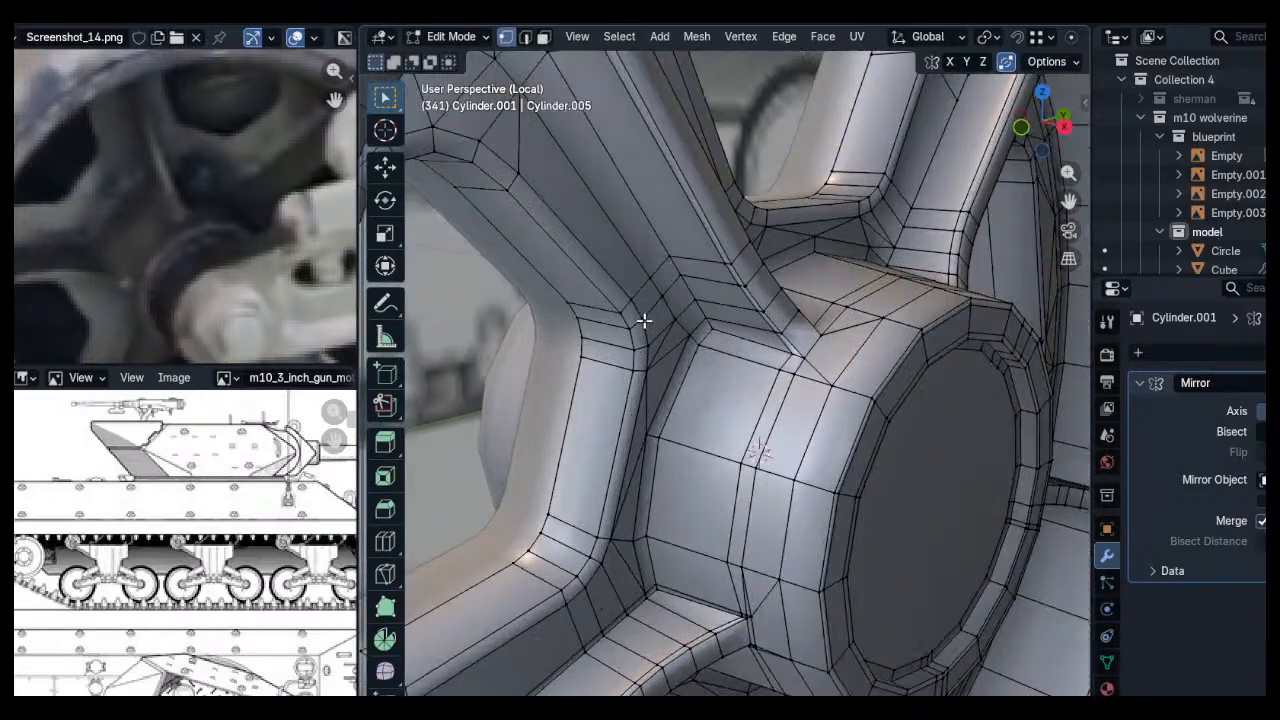
pyautogui.keyDown('alt'); pyautogui.click(638, 323); pyautogui.keyUp('alt')
pyautogui.moveTo(638, 323); pyautogui.dragTo(606, 282, button='middle')
pyautogui.hotkey('alt', 'a')
pyautogui.scroll(3, 737, 334)
pyautogui.moveTo(737, 334); pyautogui.dragTo(470, 424, button='middle')
# Subdivide all crosswise edges along the next rib side, from its curved rim end to the hub
pyautogui.press('1')
pyautogui.moveTo(588, 401); pyautogui.dragTo(686, 351, button='middle')
pyautogui.press('2')
pyautogui.keyDown('shift'); pyautogui.moveTo(712, 322); pyautogui.dragTo(746, 257); pyautogui.keyUp('shift')
pyautogui.keyDown('shift'); pyautogui.moveTo(746, 257); pyautogui.dragTo(780, 260, button='middle'); pyautogui.keyUp('shift')
pyautogui.keyDown('shift'); pyautogui.moveTo(780, 260); pyautogui.dragTo(830, 145); pyautogui.keyUp('shift')
pyautogui.keyDown('shift'); pyautogui.moveTo(830, 145); pyautogui.dragTo(747, 361, button='middle'); pyautogui.keyUp('shift')
pyautogui.keyDown('shift'); pyautogui.moveTo(747, 361); pyautogui.dragTo(802, 271); pyautogui.keyUp('shift')
pyautogui.moveTo(825, 270); pyautogui.dragTo(867, 342, button='middle')
pyautogui.keyDown('shift'); pyautogui.click(891, 257); pyautogui.keyUp('shift')
pyautogui.keyDown('shift'); pyautogui.click(842, 480); pyautogui.keyUp('shift')
pyautogui.keyDown('shift'); pyautogui.moveTo(880, 590); pyautogui.dragTo(780, 454, button='middle'); pyautogui.keyUp('shift')
pyautogui.keyDown('shift'); pyautogui.click(780, 375); pyautogui.keyUp('shift')
pyautogui.keyDown('shift'); pyautogui.click(786, 490); pyautogui.keyUp('shift')
pyautogui.keyDown('shift'); pyautogui.moveTo(788, 579); pyautogui.dragTo(773, 314, button='middle'); pyautogui.keyUp('shift')
pyautogui.keyDown('shift'); pyautogui.moveTo(773, 314); pyautogui.dragTo(814, 457); pyautogui.keyUp('shift')
pyautogui.moveTo(814, 457); pyautogui.dragTo(771, 449, button='middle')
pyautogui.keyDown('shift'); pyautogui.moveTo(771, 449); pyautogui.dragTo(716, 514); pyautogui.keyUp('shift')
pyautogui.moveTo(716, 514); pyautogui.dragTo(679, 406, button='middle')
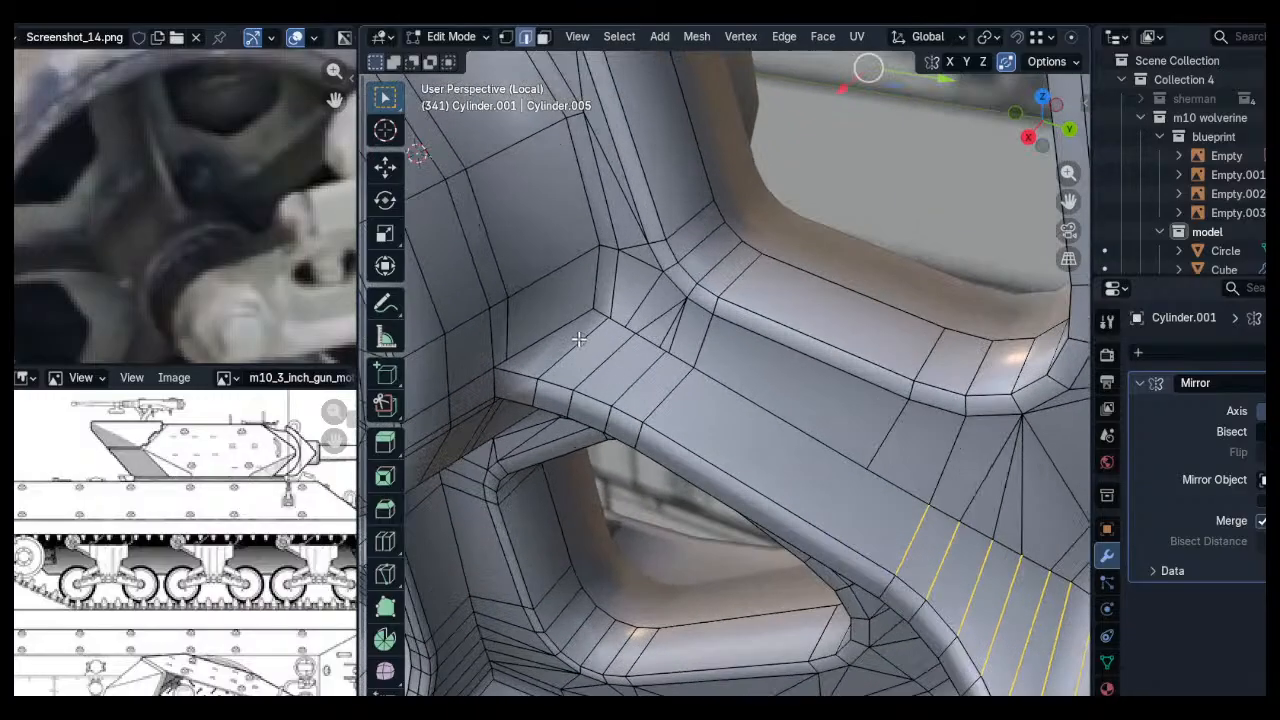
pyautogui.rightClick(679, 406)
pyautogui.click(590, 180)
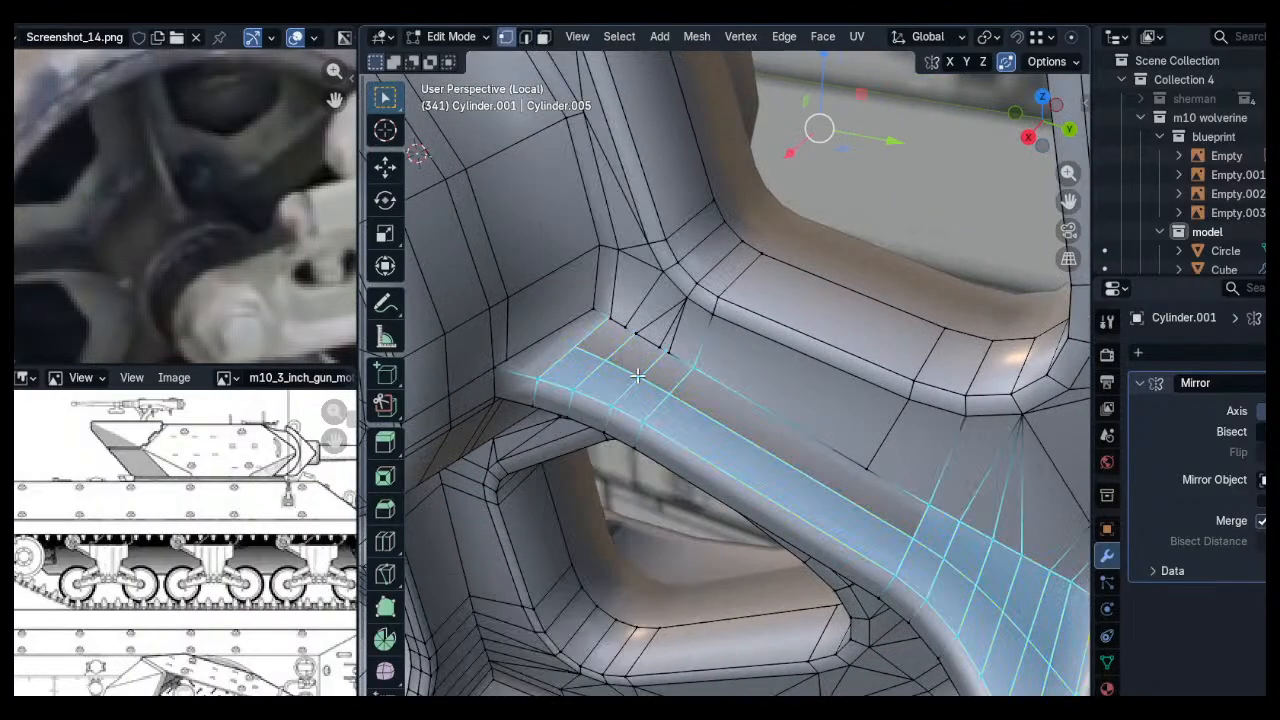
# Slide the new lengthwise edge on the rib side close to the rib's rounded edge
pyautogui.keyDown('alt'); pyautogui.click(638, 376); pyautogui.keyUp('alt')
pyautogui.scroll(3, 628, 370)
pyautogui.moveTo(546, 341); pyautogui.dragTo(623, 349, button='middle')
pyautogui.press('g')
pyautogui.press('g')
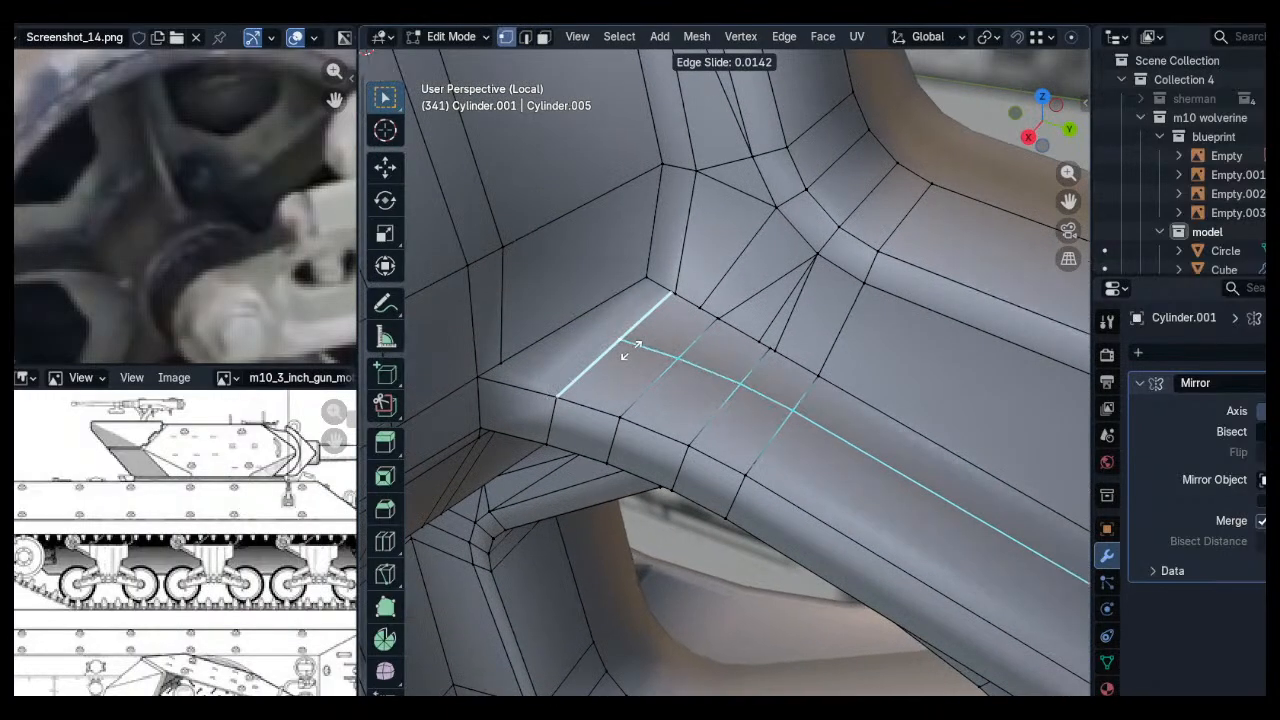
pyautogui.click(543, 435)
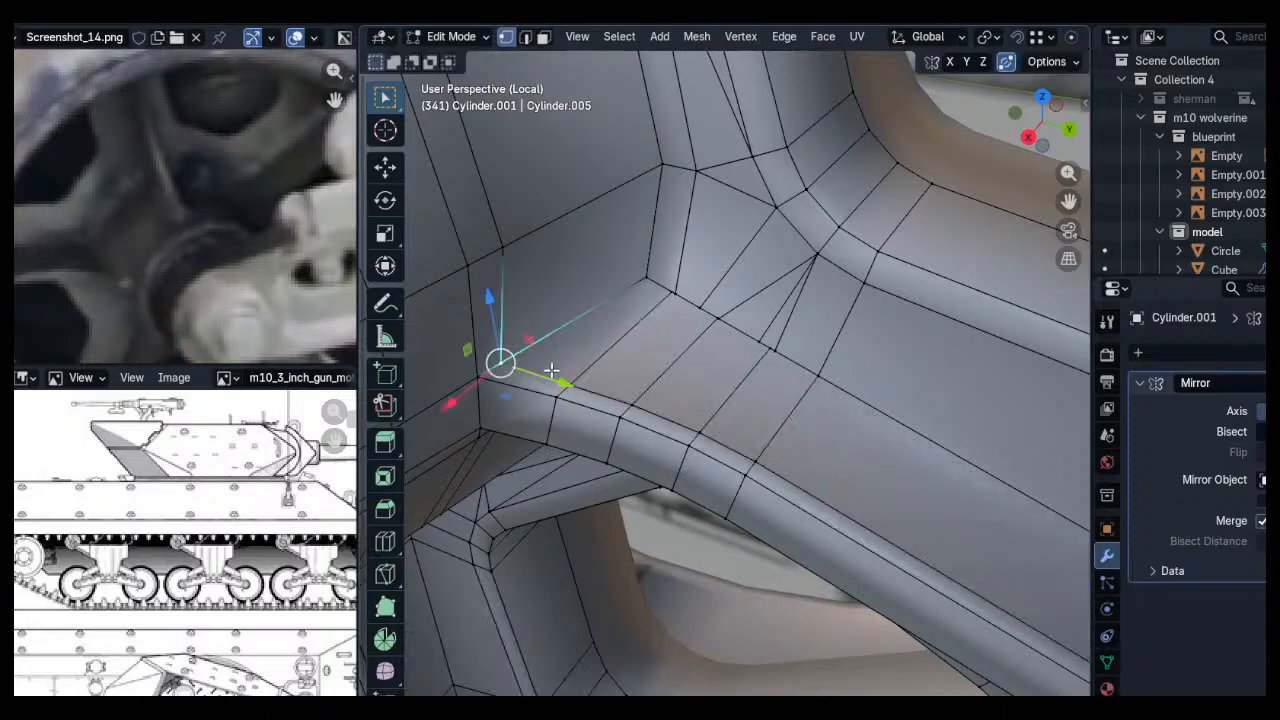
pyautogui.moveTo(566, 371); pyautogui.dragTo(780, 398, button='middle')
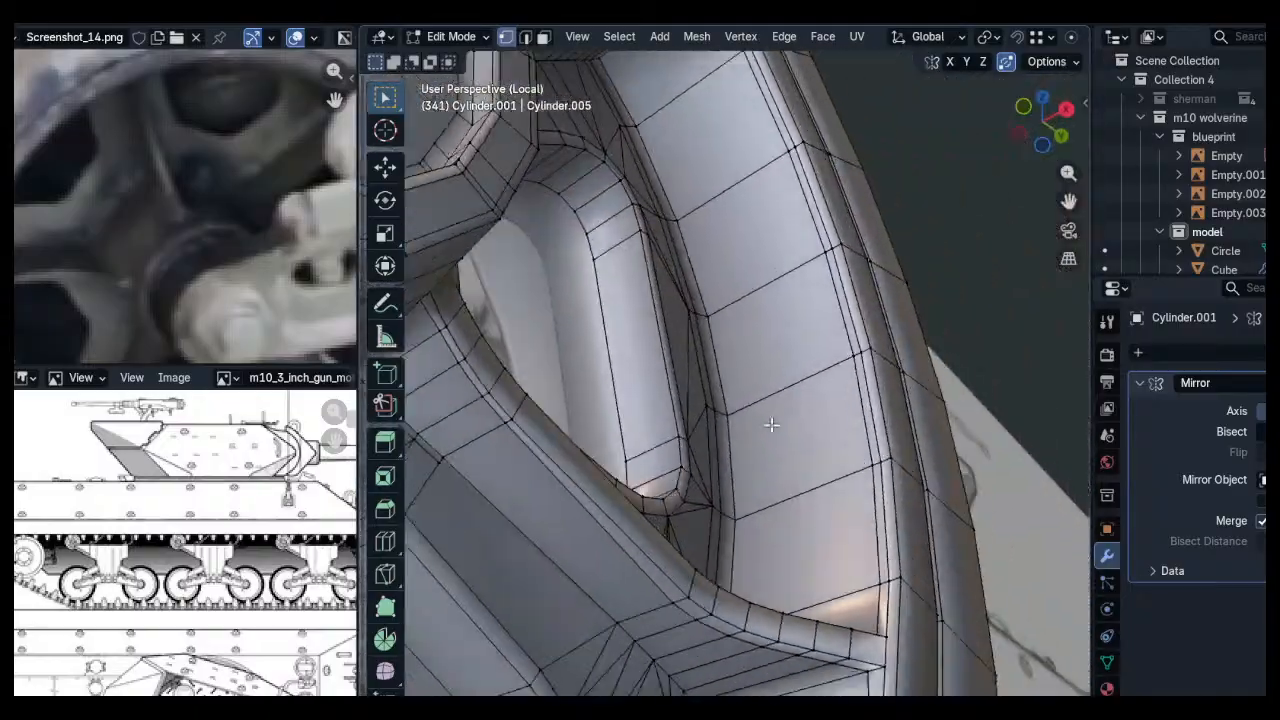
# Maximize the 3D viewport and examine the rib side and the adjoining rim and window edges
pyautogui.hotkey('ctrl', 'space')
pyautogui.moveTo(777, 451); pyautogui.dragTo(940, 436, button='middle')
pyautogui.moveTo(642, 404); pyautogui.dragTo(763, 583, button='middle')
pyautogui.scroll(4, 749, 541)
pyautogui.scroll(-4, 752, 487)
pyautogui.moveTo(746, 451); pyautogui.dragTo(762, 360, button='middle')
pyautogui.scroll(4, 553, 409)
pyautogui.moveTo(551, 409); pyautogui.dragTo(1120, 371, button='middle')
# Isolate the two selected loops by hiding the remaining mesh, inspect them, and reveal all geometry with nothing selected
pyautogui.keyDown('alt'); pyautogui.keyDown('shift'); pyautogui.click(666, 361); pyautogui.keyUp('shift'); pyautogui.keyUp('alt')
pyautogui.keyDown('alt'); pyautogui.keyDown('shift'); pyautogui.click(1112, 373); pyautogui.keyUp('shift'); pyautogui.keyUp('alt')
pyautogui.hotkey('shift', 'g')
pyautogui.press('Escape')
pyautogui.hotkey('shift', 'h')
pyautogui.scroll(-5, 1091, 414)
pyautogui.moveTo(1091, 414); pyautogui.dragTo(796, 393, button='middle')
pyautogui.press('1')
pyautogui.scroll(-3, 968, 390)
pyautogui.hotkey('alt', 'h')
pyautogui.hotkey('alt', 'a')
pyautogui.scroll(3, 820, 383)
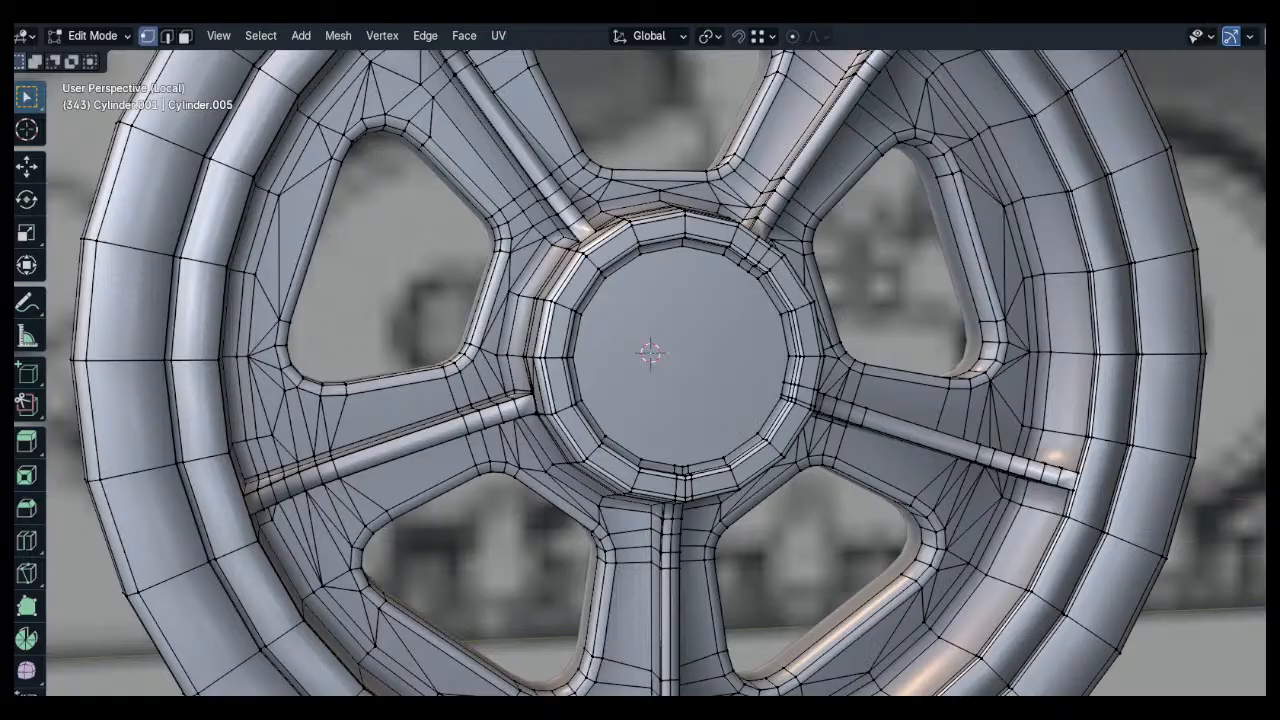
# Examine the hub and the rib ends meeting it, briefly checking the mesh in X-ray
pyautogui.scroll(-5, 650, 352)
pyautogui.moveTo(650, 352); pyautogui.dragTo(648, 443, button='middle')
pyautogui.scroll(5, 650, 440)
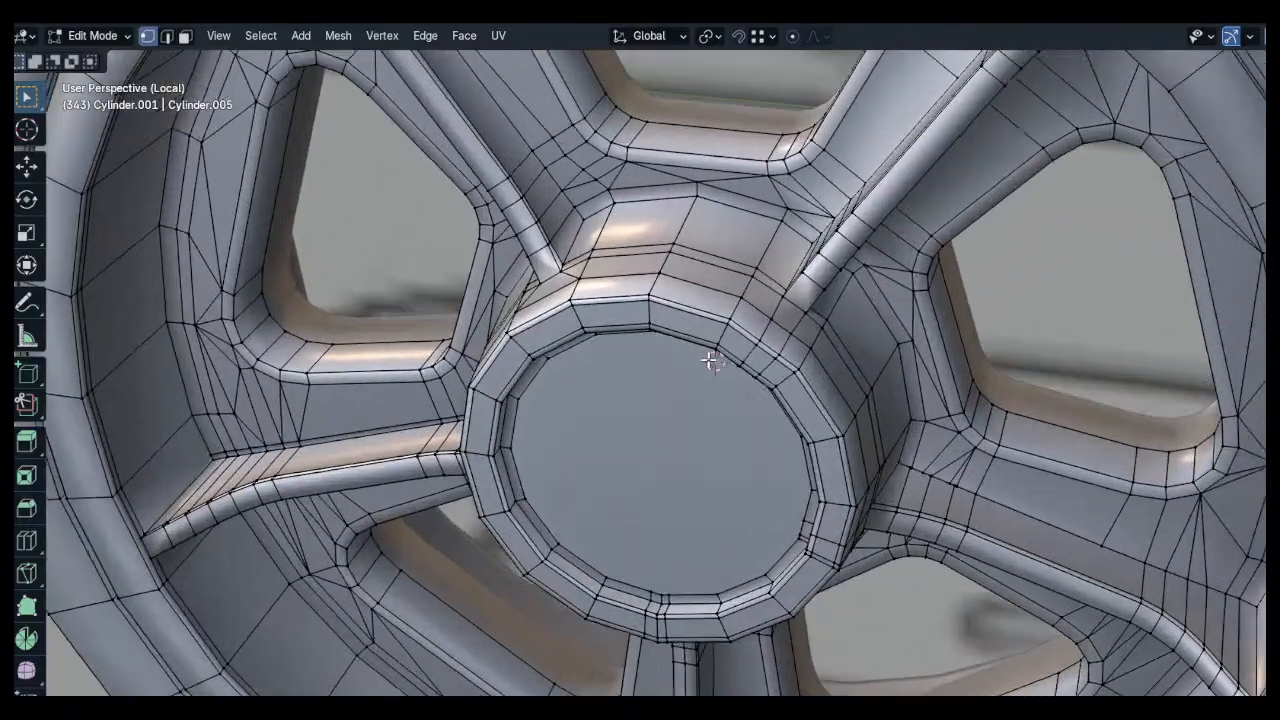
pyautogui.moveTo(680, 370); pyautogui.dragTo(814, 394, button='middle')
pyautogui.scroll(3, 654, 352)
pyautogui.hotkey('alt', 'z')
pyautogui.hotkey('alt', 'z')
pyautogui.moveTo(651, 354); pyautogui.dragTo(664, 285, button='middle')
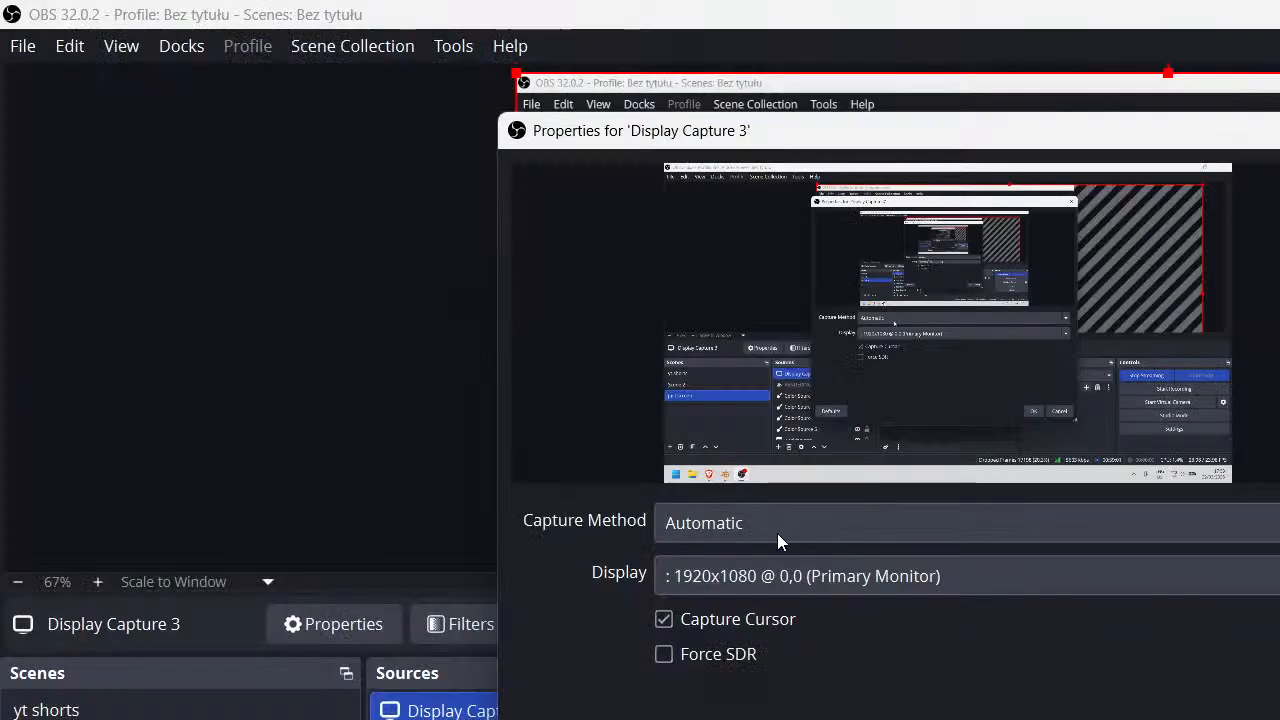
# Switch to OBS and try the Windows 10 (1903 and up) capture method for Display Capture 3 on the primary monitor
pyautogui.click(777, 531)
pyautogui.click(766, 641)
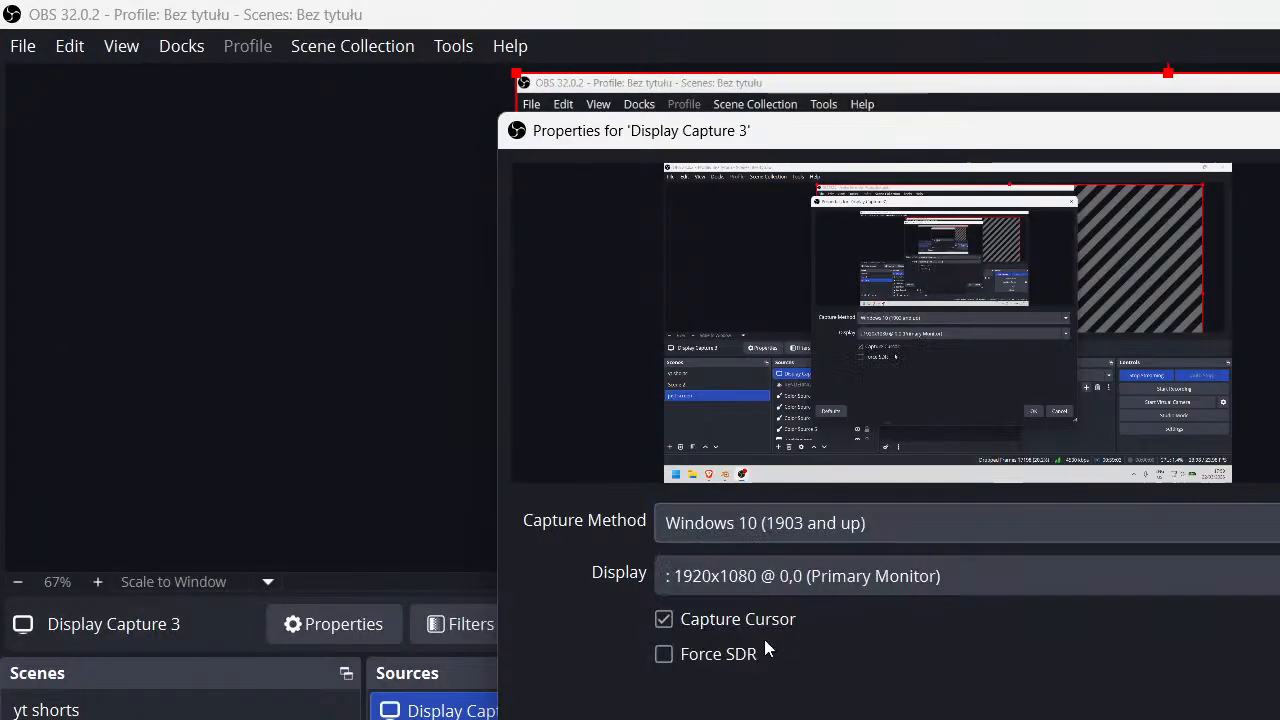
pyautogui.click(779, 578)
pyautogui.click(777, 662)
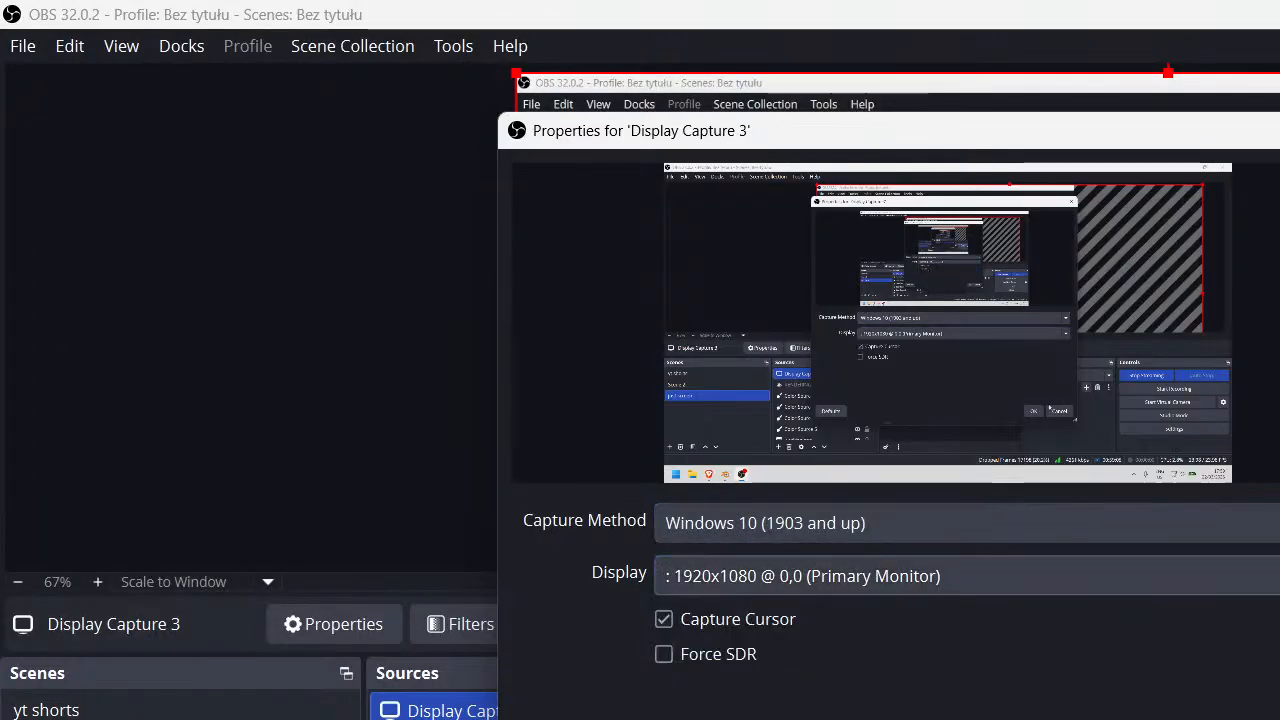
pyautogui.click(1250, 719)
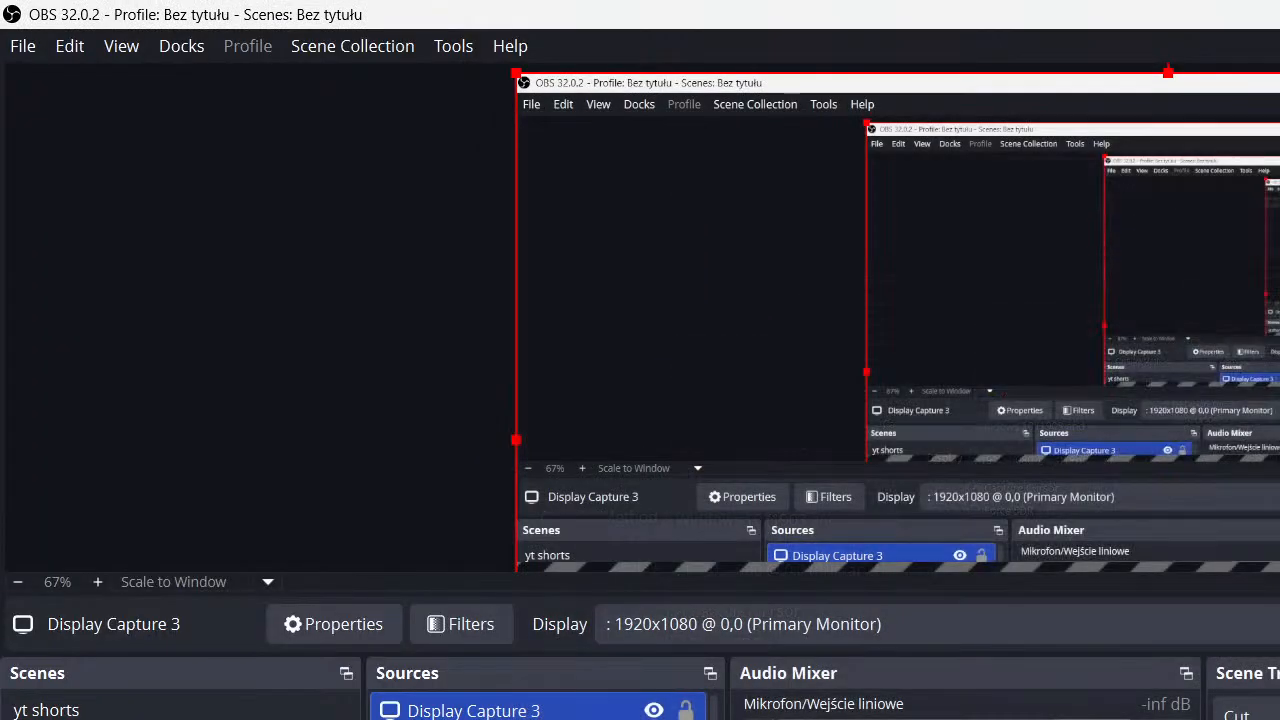
# Choose the 1920x1080 primary monitor for Display Capture 3 and delete that source
pyautogui.click(791, 628)
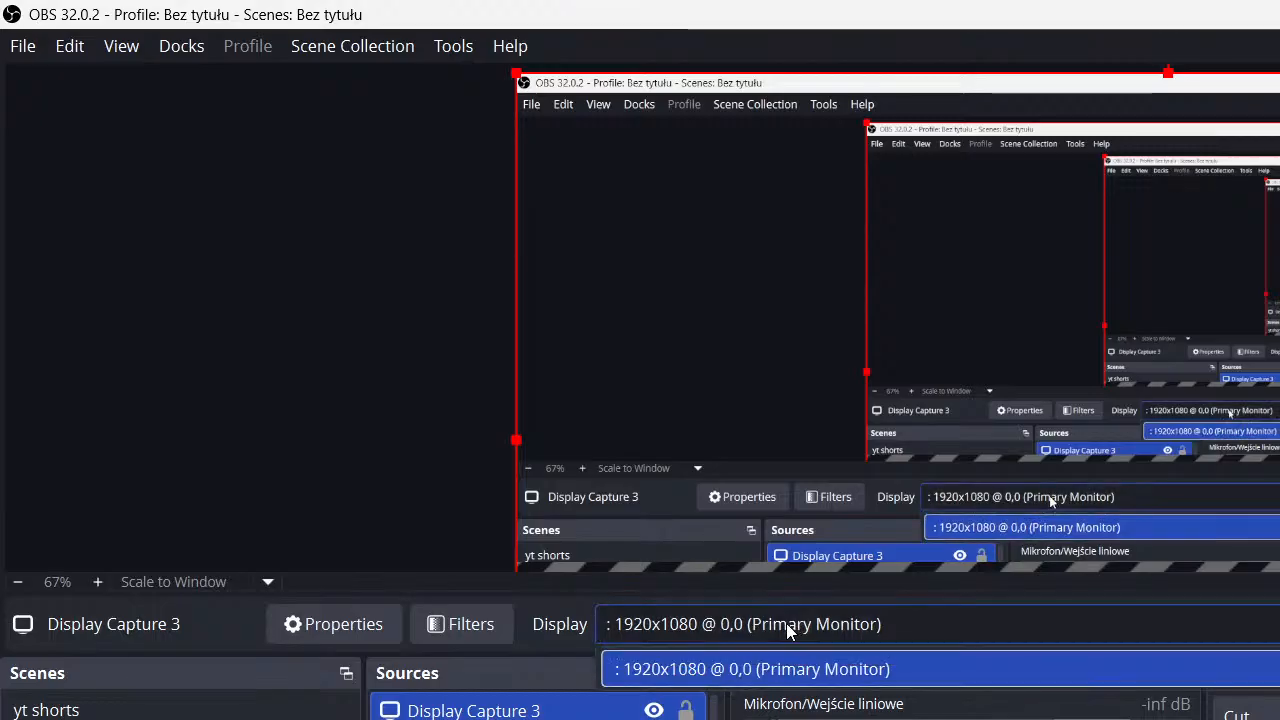
pyautogui.click(797, 675)
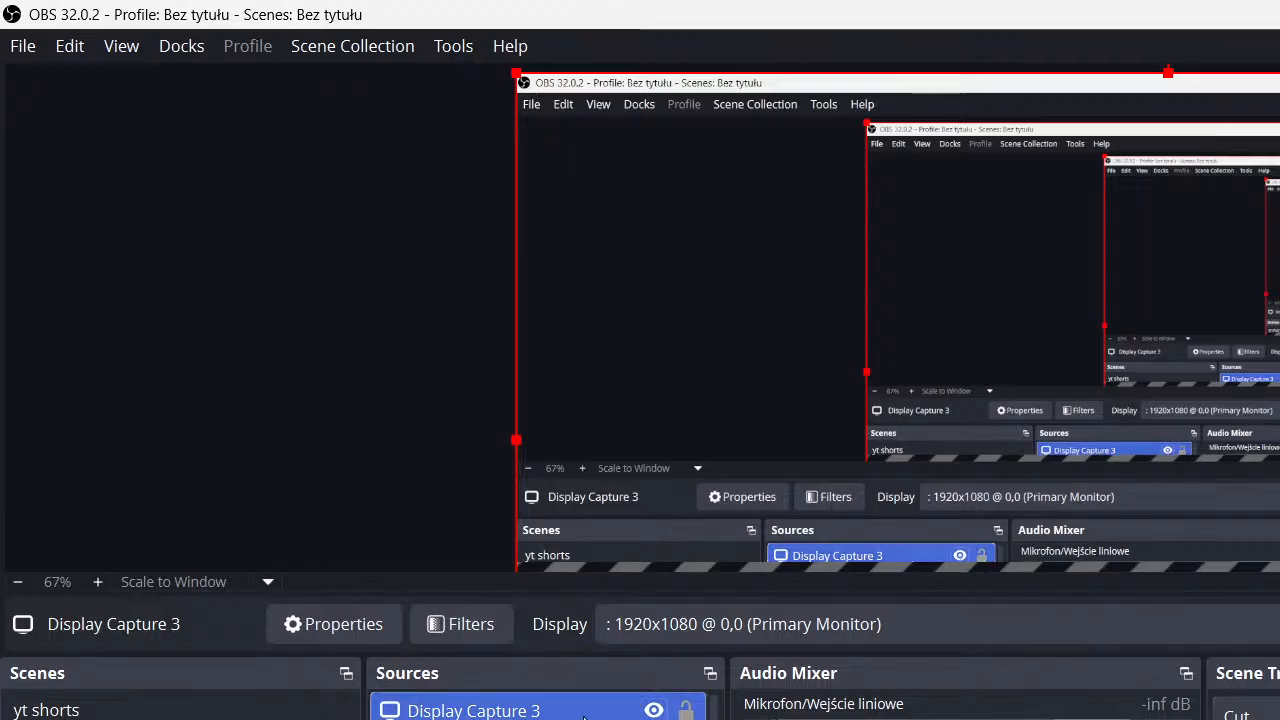
pyautogui.press('Delete')
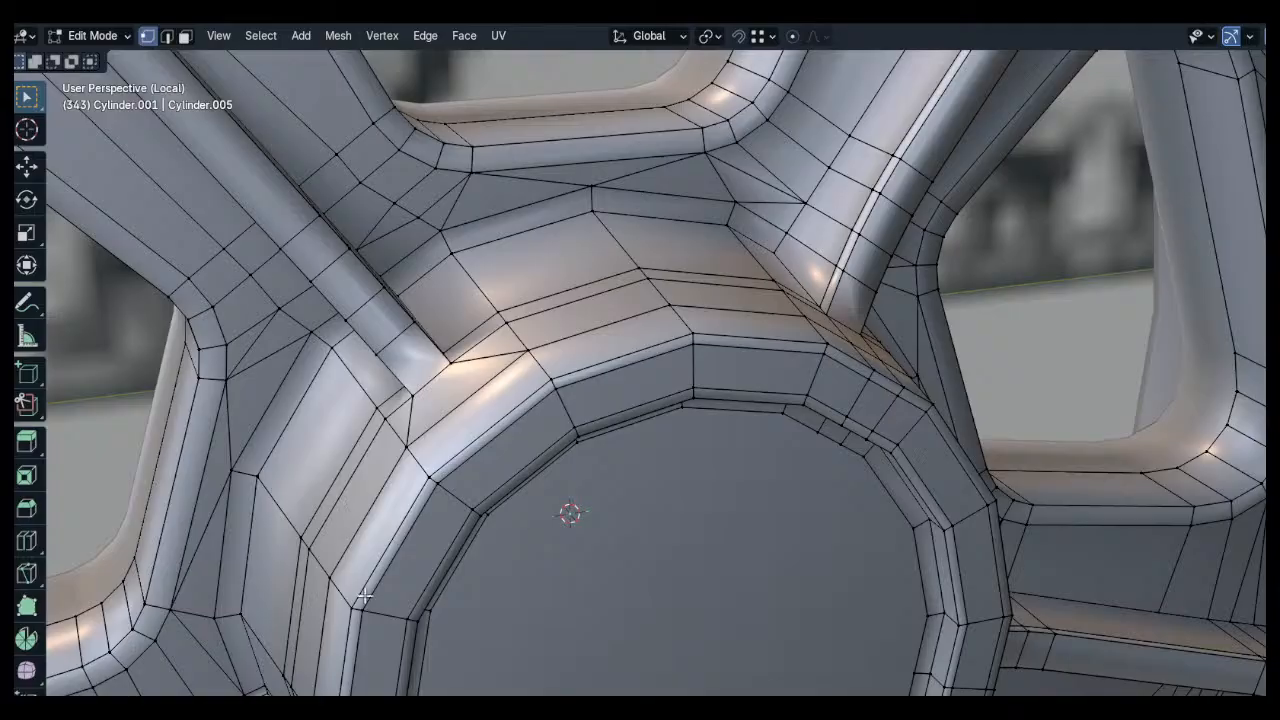
# Return to Blender and examine the topology between the hub, the ribs and the window corners
pyautogui.scroll(-10, 568, 392)
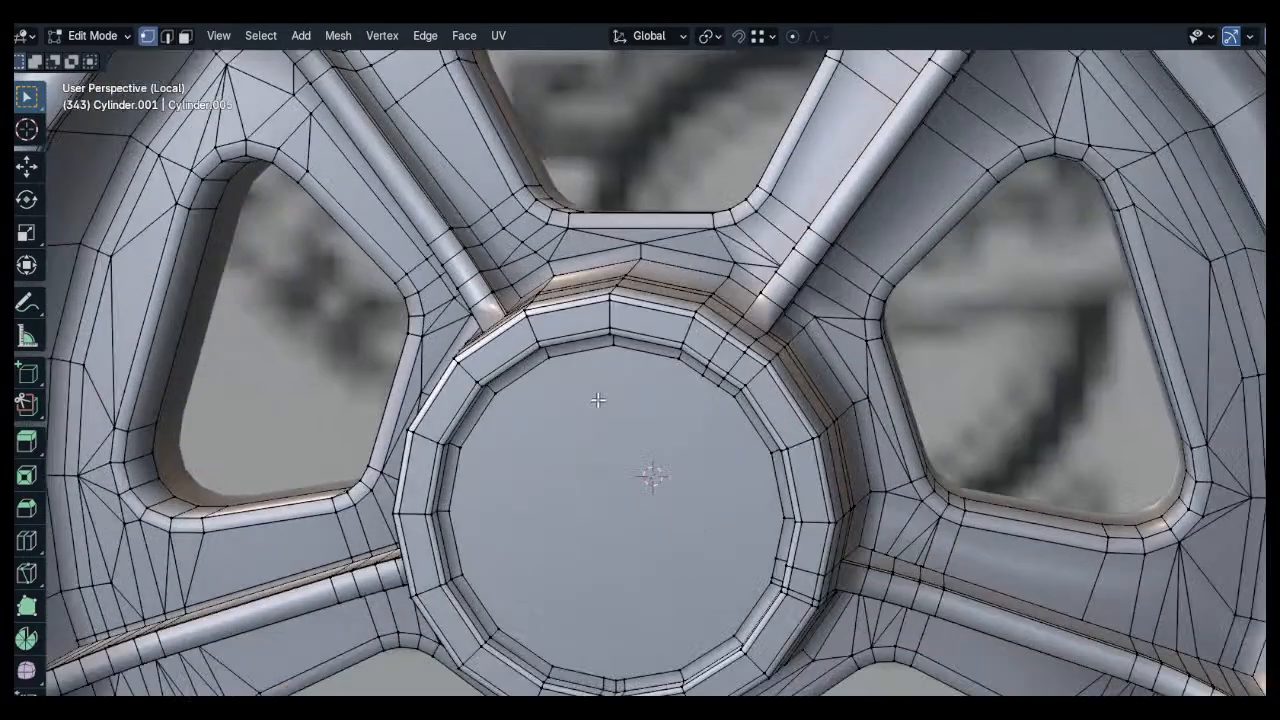
pyautogui.moveTo(597, 400); pyautogui.dragTo(646, 314, button='middle')
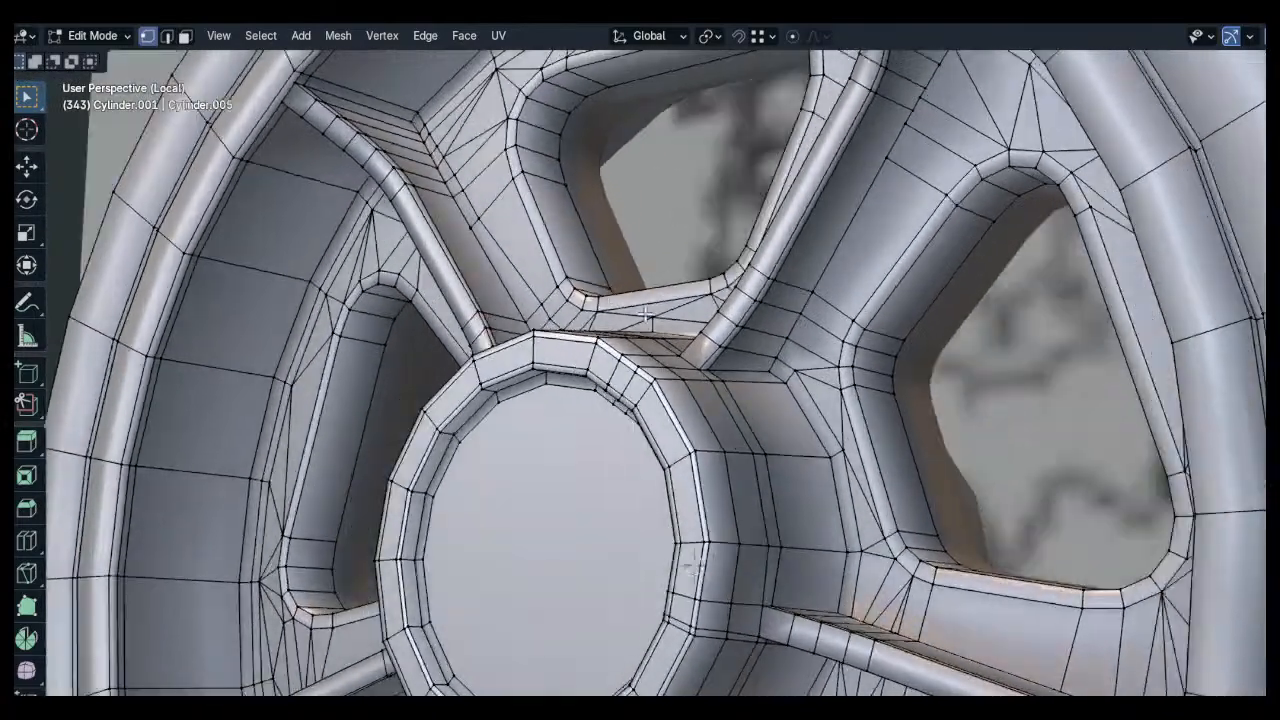
pyautogui.scroll(6, 646, 314)
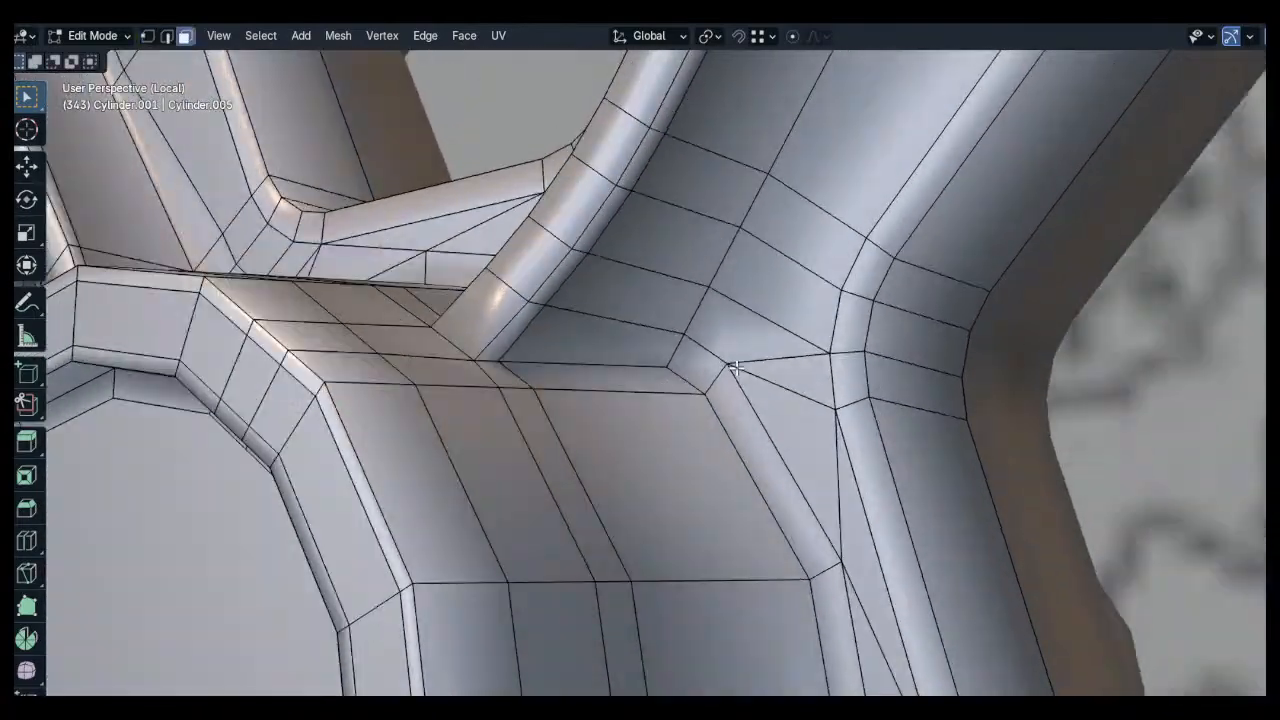
pyautogui.press('3')
pyautogui.scroll(-5, 728, 433)
pyautogui.moveTo(714, 322); pyautogui.dragTo(744, 389, button='middle')
pyautogui.scroll(4, 751, 387)
# Slide the mismatched vertices along the rib's base edge beside the window onto the ends of the rib side's cross edges
pyautogui.press('1')
pyautogui.click(755, 380)
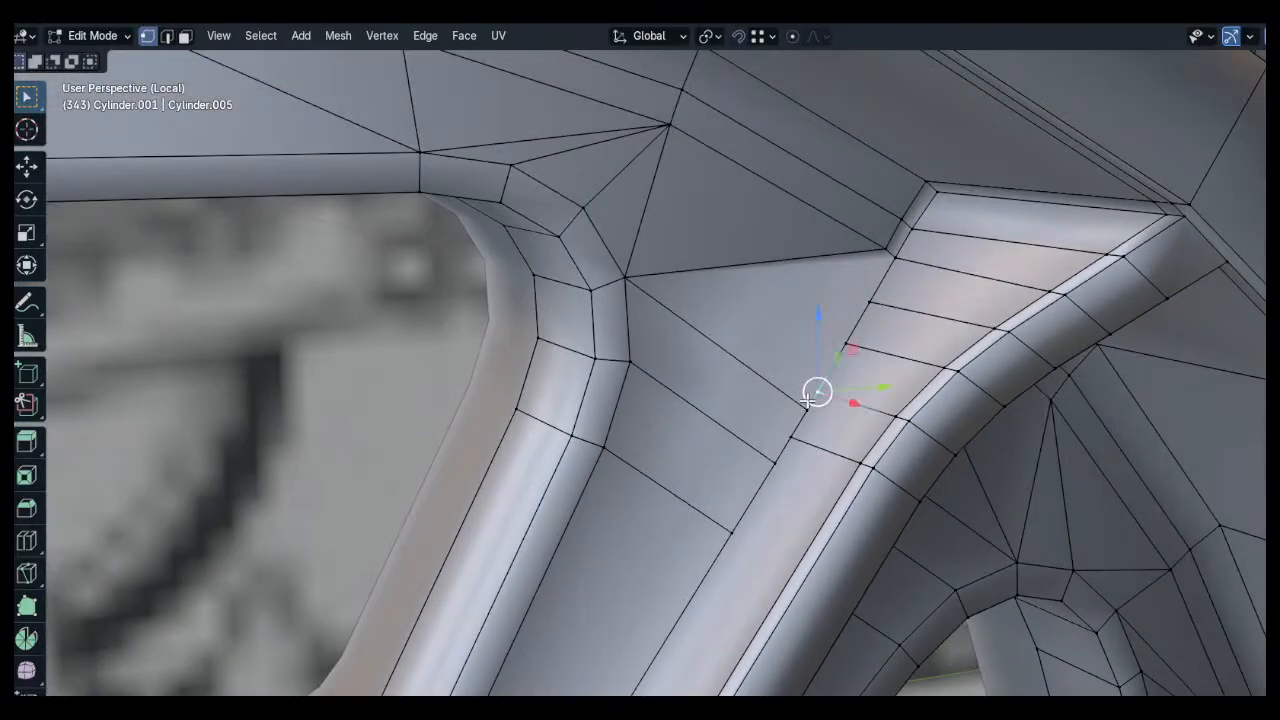
pyautogui.click(760, 470)
pyautogui.keyDown('shift'); pyautogui.moveTo(760, 470); pyautogui.dragTo(799, 440, button='middle'); pyautogui.keyUp('shift')
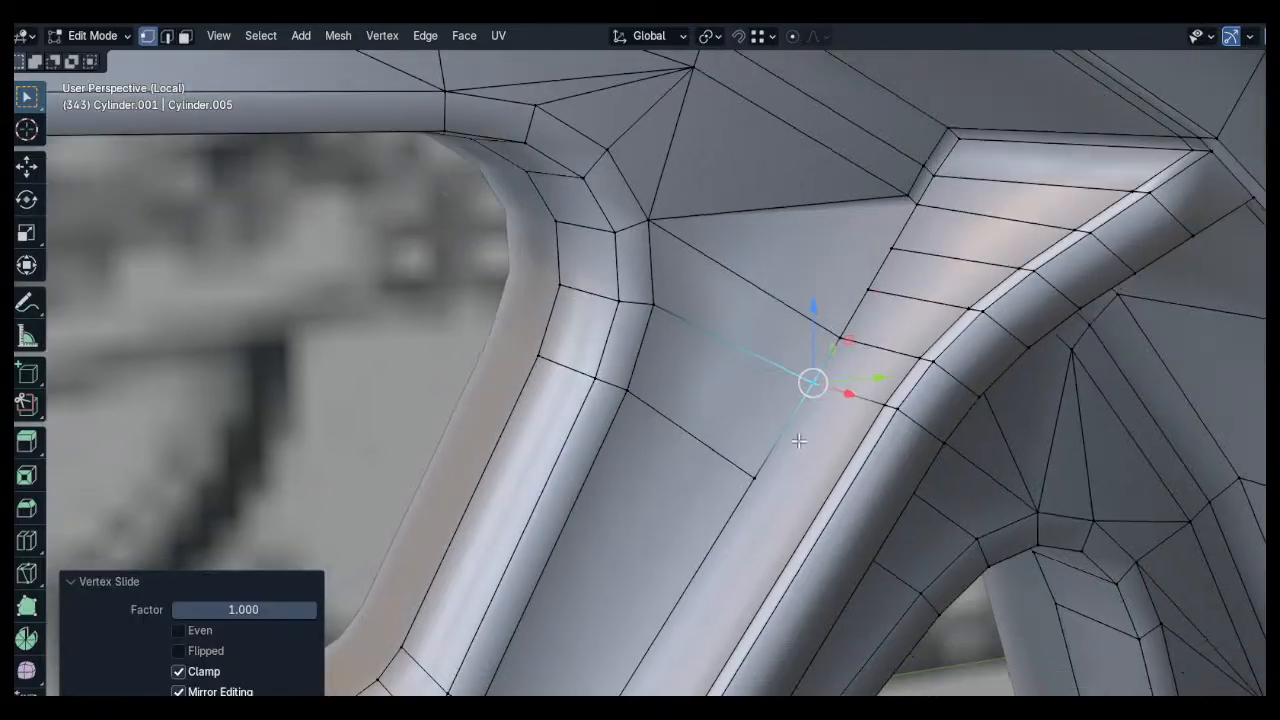
pyautogui.click(875, 348)
pyautogui.scroll(-4, 872, 355)
pyautogui.moveTo(823, 497); pyautogui.dragTo(714, 349, button='middle')
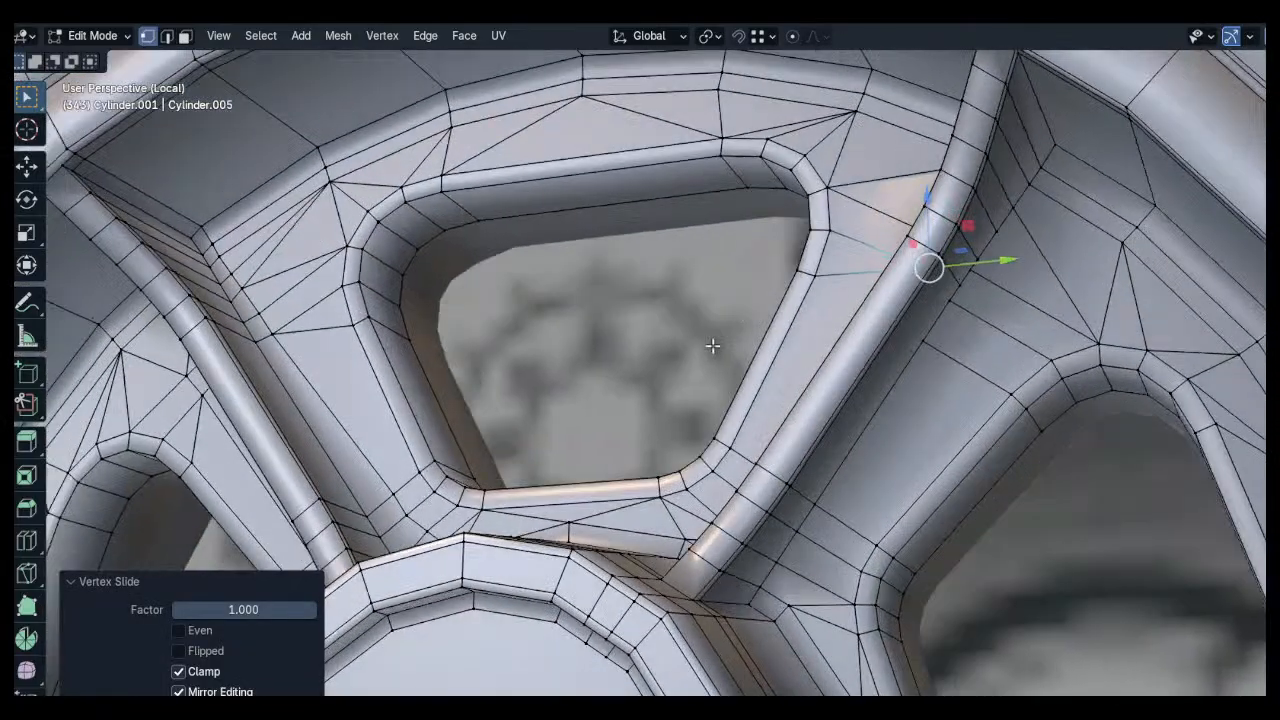
# Slide three vertices along the base edge on the rib's opposite side onto the neighbouring cross-edge ends and clear the selection
pyautogui.scroll(2, 948, 284)
pyautogui.scroll(2, 951, 286)
pyautogui.keyDown('shift'); pyautogui.moveTo(951, 286); pyautogui.dragTo(842, 407, button='middle'); pyautogui.keyUp('shift')
pyautogui.click(812, 415)
pyautogui.press('g')
pyautogui.press('g')
pyautogui.click(838, 388)
pyautogui.click(797, 458)
pyautogui.click(775, 483)
pyautogui.press('g')
pyautogui.press('g')
pyautogui.click(833, 434)
pyautogui.keyDown('shift'); pyautogui.moveTo(834, 433); pyautogui.dragTo(857, 364, button='middle'); pyautogui.keyUp('shift')
pyautogui.click(730, 509)
pyautogui.press('g')
pyautogui.press('g')
pyautogui.click(880, 326)
pyautogui.hotkey('alt', 'a')
# Connect the vertex at the rib's base with the corner vertex on the adjoining window's rounded border
pyautogui.scroll(-3, 894, 300)
pyautogui.keyDown('shift'); pyautogui.moveTo(894, 300); pyautogui.dragTo(860, 323, button='middle'); pyautogui.keyUp('shift')
pyautogui.click(857, 299)
pyautogui.scroll(1, 903, 335)
pyautogui.keyDown('shift'); pyautogui.click(951, 322); pyautogui.keyUp('shift')
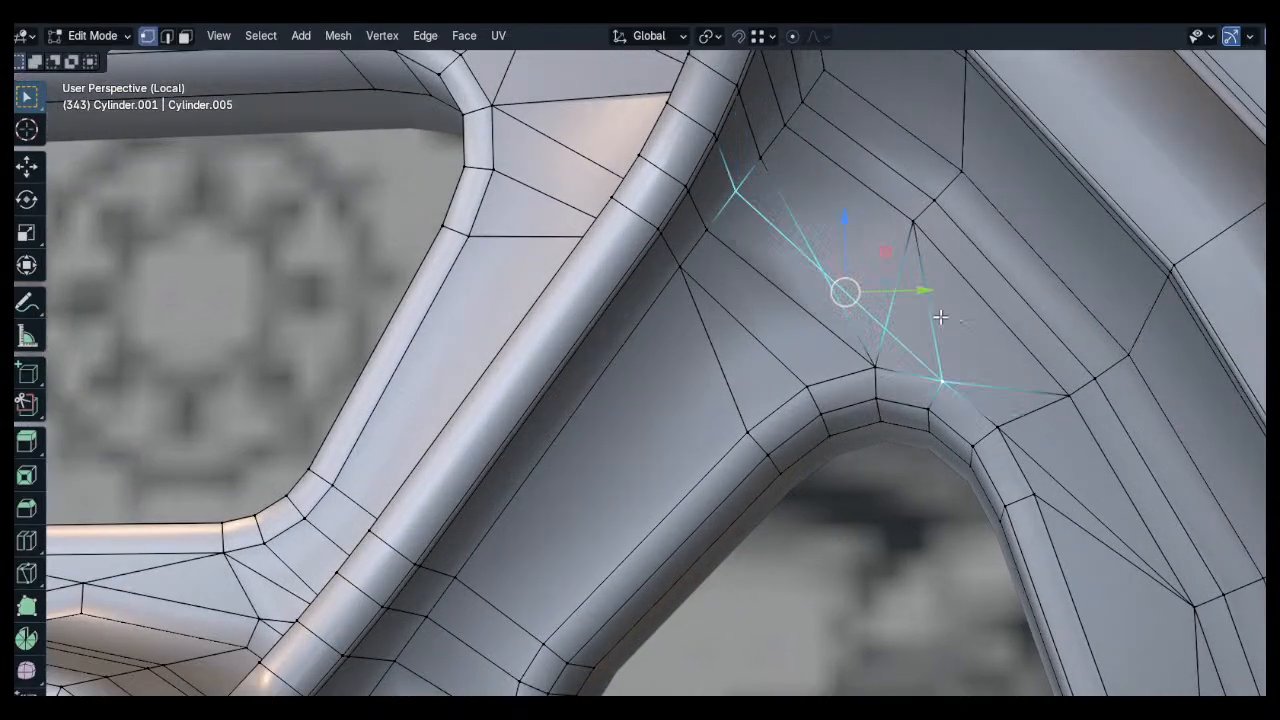
# Slide the crossing vertices beside the opening's rounded corner along their edges so they meet in one vertex between spoke and rim
pyautogui.hotkey('alt', 'a')
pyautogui.moveTo(940, 317); pyautogui.dragTo(851, 293, button='middle')
pyautogui.scroll(1, 851, 293)
pyautogui.press('g')
pyautogui.click(886, 337)
pyautogui.moveTo(886, 337); pyautogui.dragTo(869, 300, button='middle')
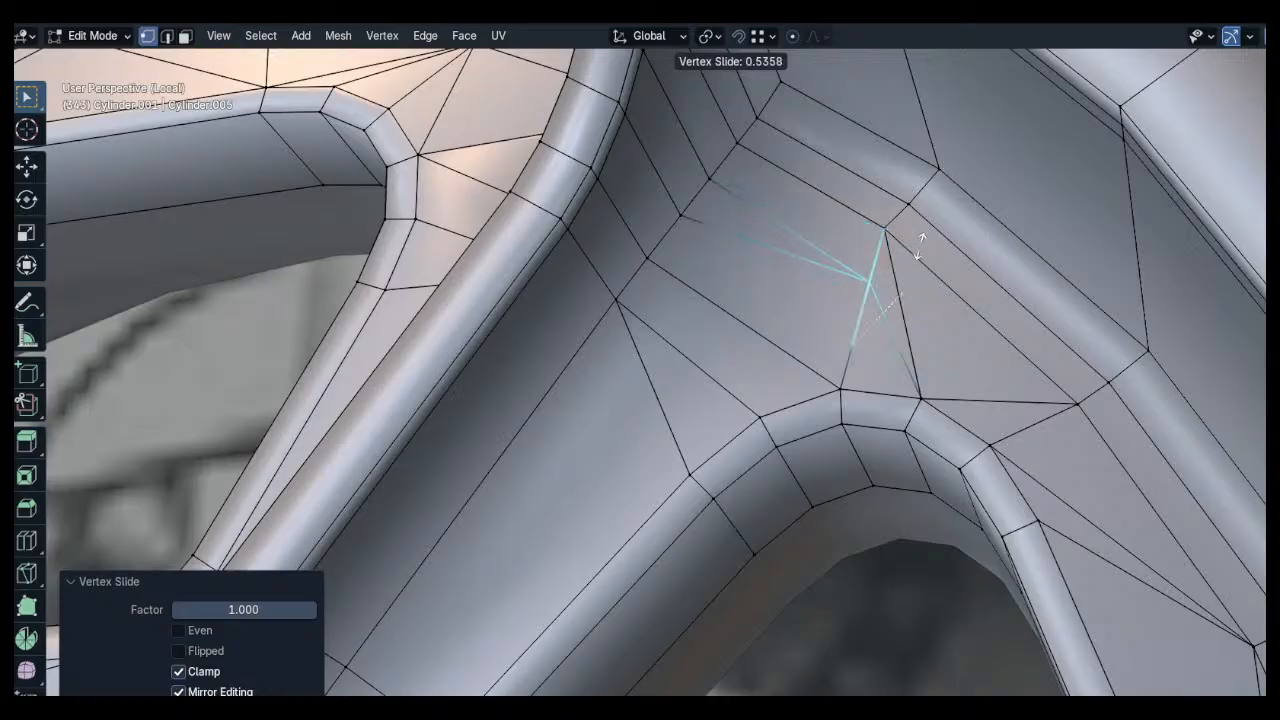
pyautogui.click(900, 342)
pyautogui.click(886, 337)
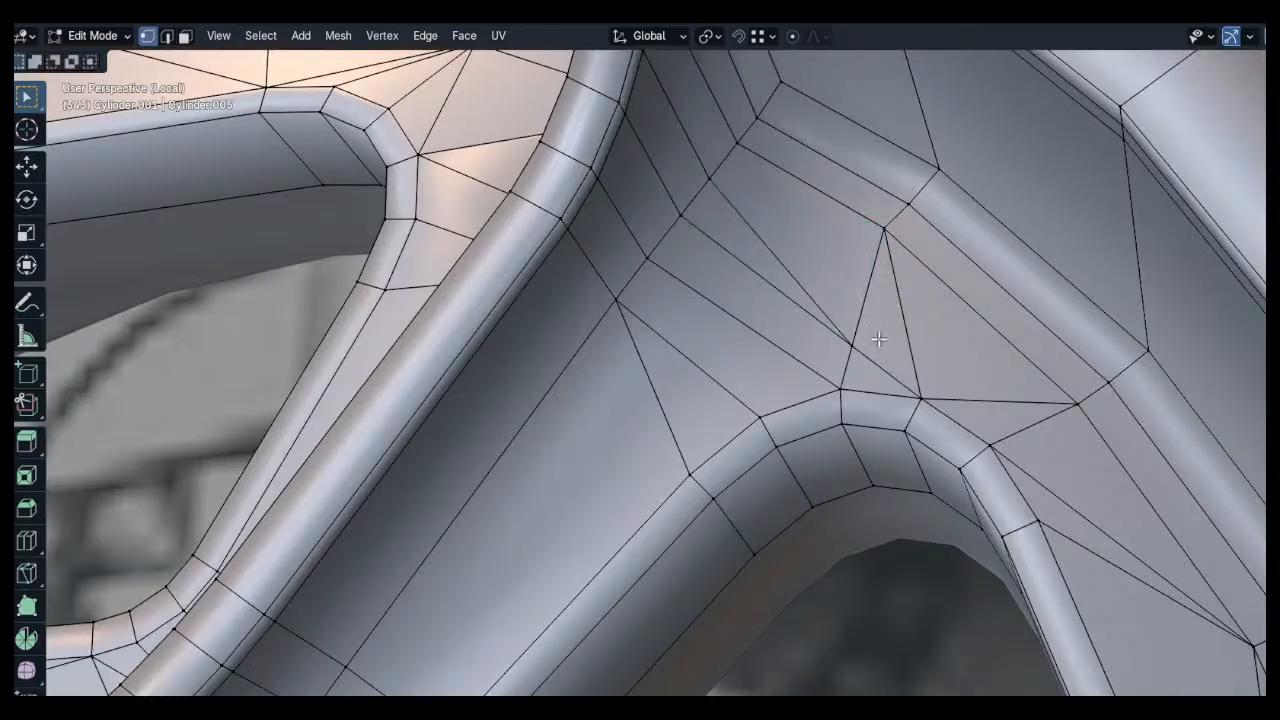
pyautogui.moveTo(886, 337); pyautogui.dragTo(866, 334, button='middle')
pyautogui.scroll(-4, 869, 333)
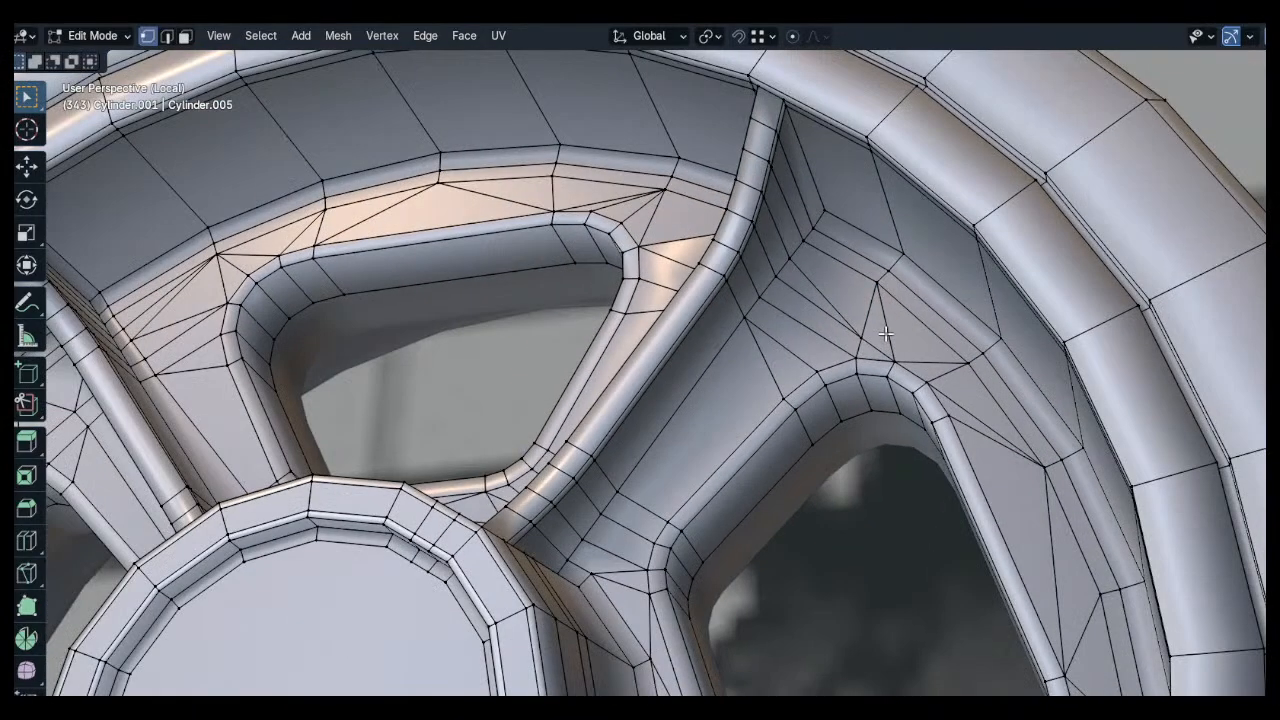
pyautogui.moveTo(877, 333); pyautogui.dragTo(822, 435, button='middle')
pyautogui.scroll(3, 822, 435)
pyautogui.moveTo(730, 358); pyautogui.dragTo(650, 373, button='middle')
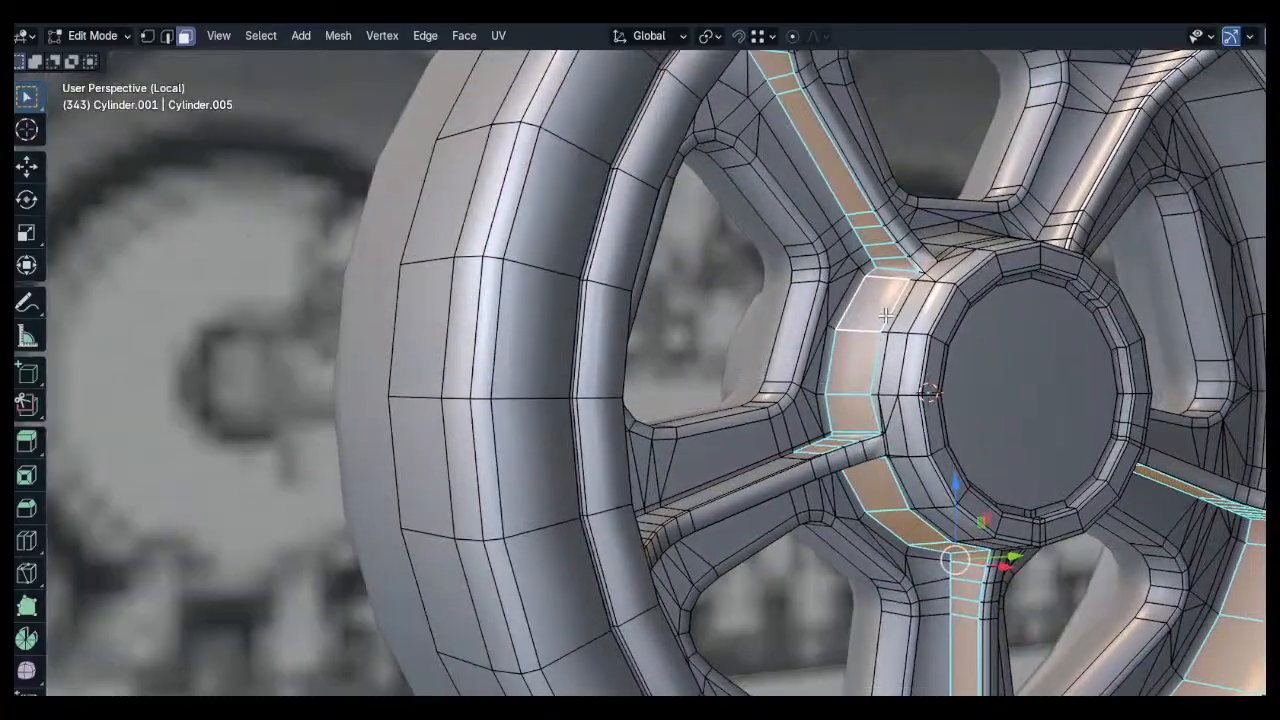
# Nudge the vertex on the spoke's upper side edge near the hub by about -0.00012 m in Y and -0.00004 m in Z
pyautogui.moveTo(885, 315); pyautogui.dragTo(869, 351, button='middle')
pyautogui.scroll(5, 828, 370)
pyautogui.scroll(3, 800, 395)
pyautogui.moveTo(765, 416); pyautogui.dragTo(610, 440, button='middle')
pyautogui.keyDown('shift'); pyautogui.moveTo(250, 472); pyautogui.dragTo(652, 430, button='middle'); pyautogui.keyUp('shift')
pyautogui.keyDown('alt'); pyautogui.keyDown('shift'); pyautogui.click(580, 443); pyautogui.keyUp('shift'); pyautogui.keyUp('alt')
pyautogui.scroll(-1, 580, 443)
pyautogui.press('1')
pyautogui.click(1158, 387)
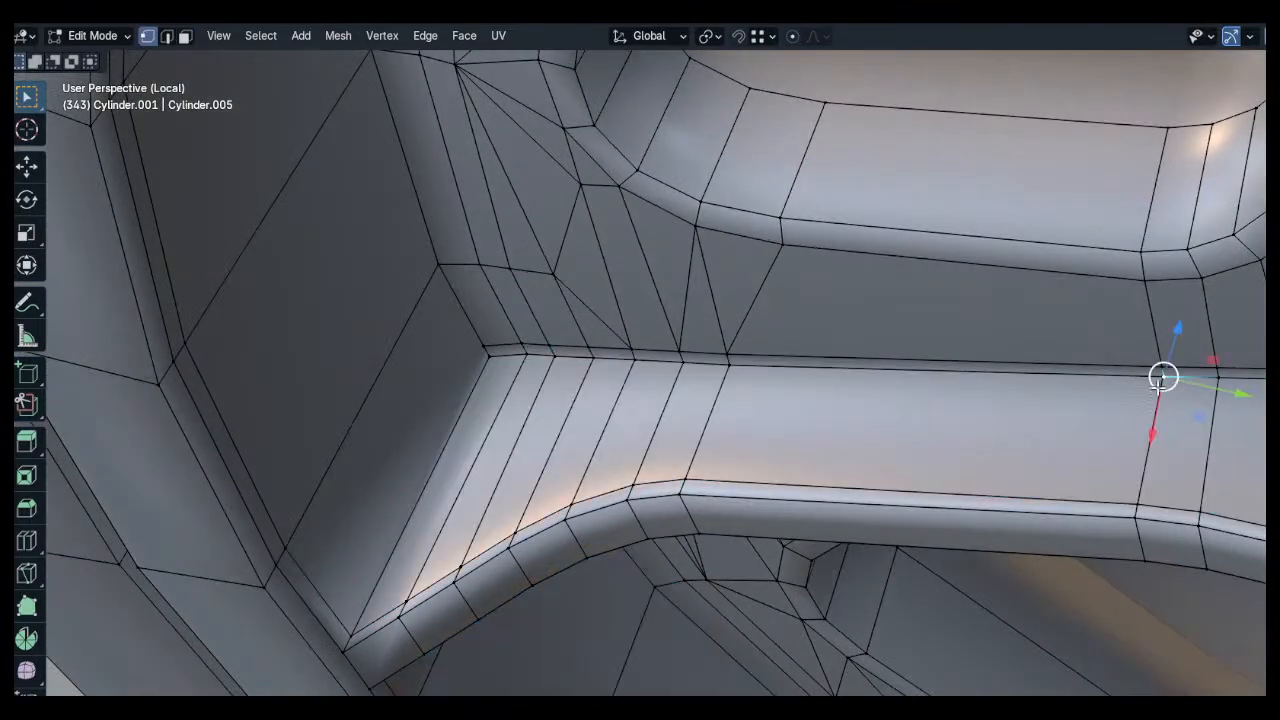
pyautogui.scroll(5, 1158, 387)
pyautogui.press('g')
pyautogui.click(1160, 402)
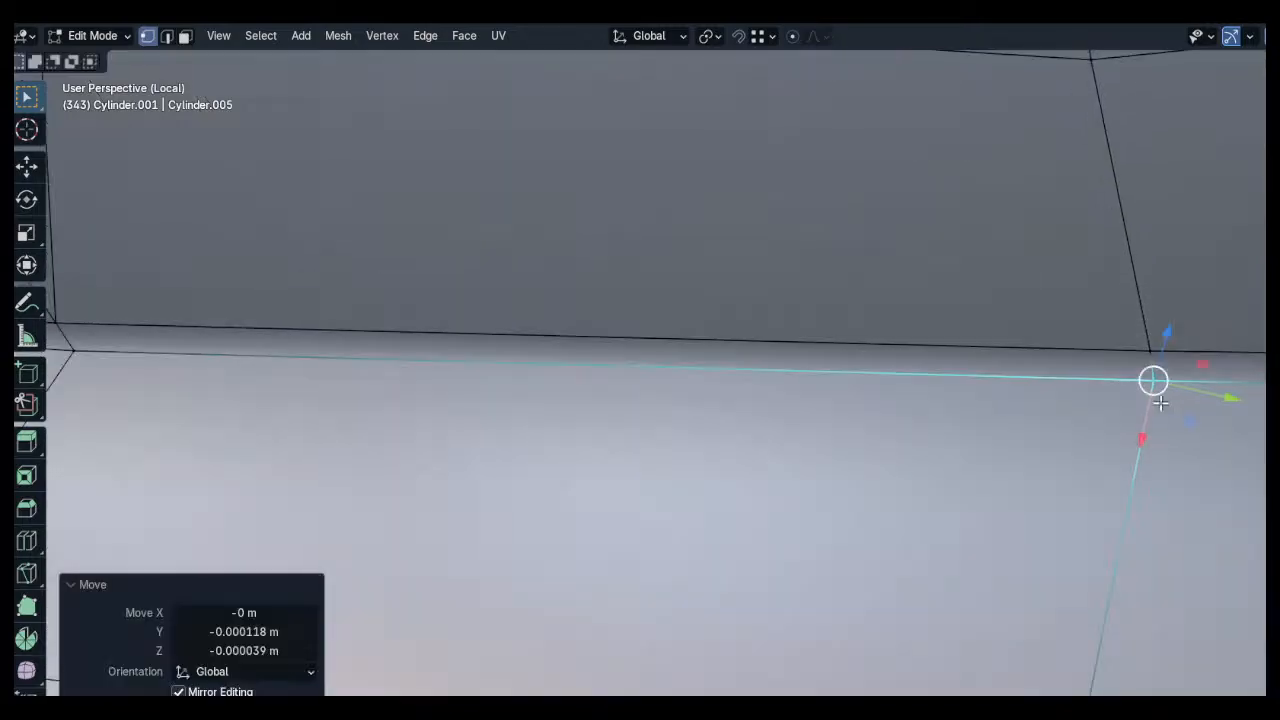
# Connect the vertex on the spoke's side edge near the rim diagonally to the neighbouring vertex on the spoke's base
pyautogui.scroll(-4, 1160, 403)
pyautogui.press('3')
pyautogui.keyDown('alt'); pyautogui.click(1146, 480); pyautogui.keyUp('alt')
pyautogui.scroll(-5, 1146, 480)
pyautogui.moveTo(1146, 480); pyautogui.dragTo(952, 312, button='middle')
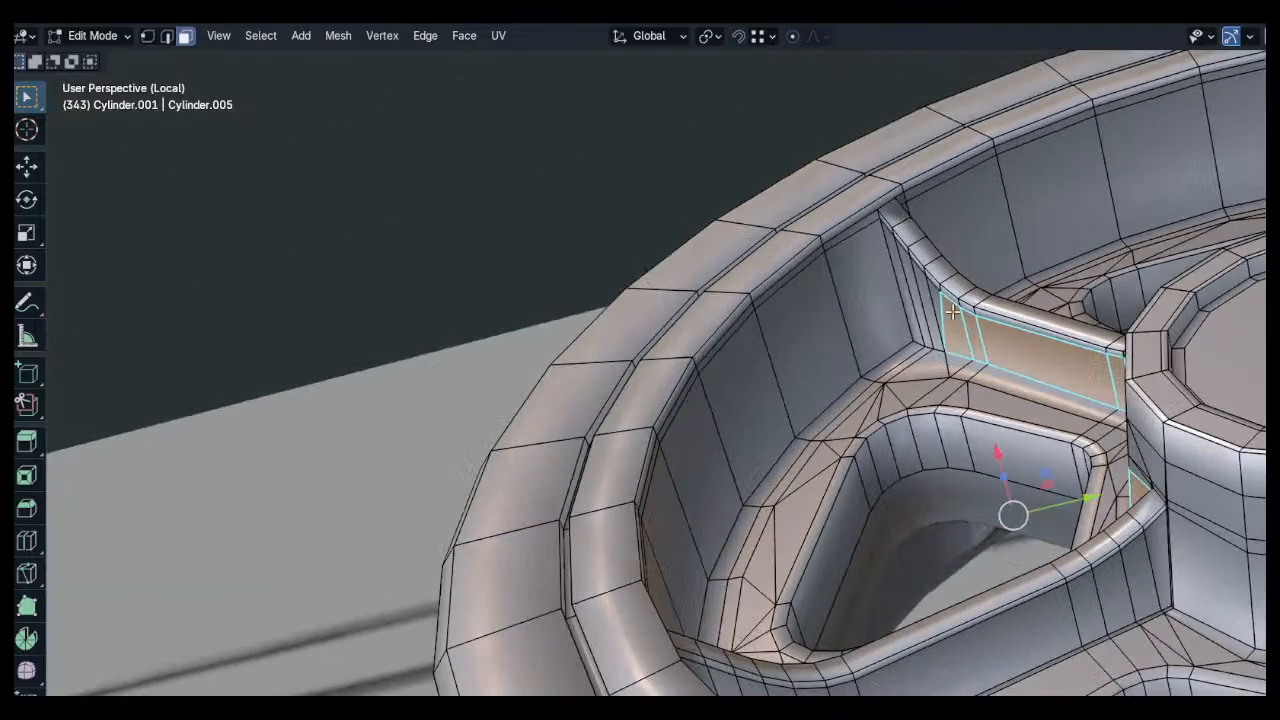
pyautogui.scroll(6, 950, 318)
pyautogui.press('1')
pyautogui.click(945, 395)
pyautogui.scroll(4, 945, 394)
pyautogui.moveTo(934, 263); pyautogui.dragTo(968, 323, button='middle')
pyautogui.click(957, 270)
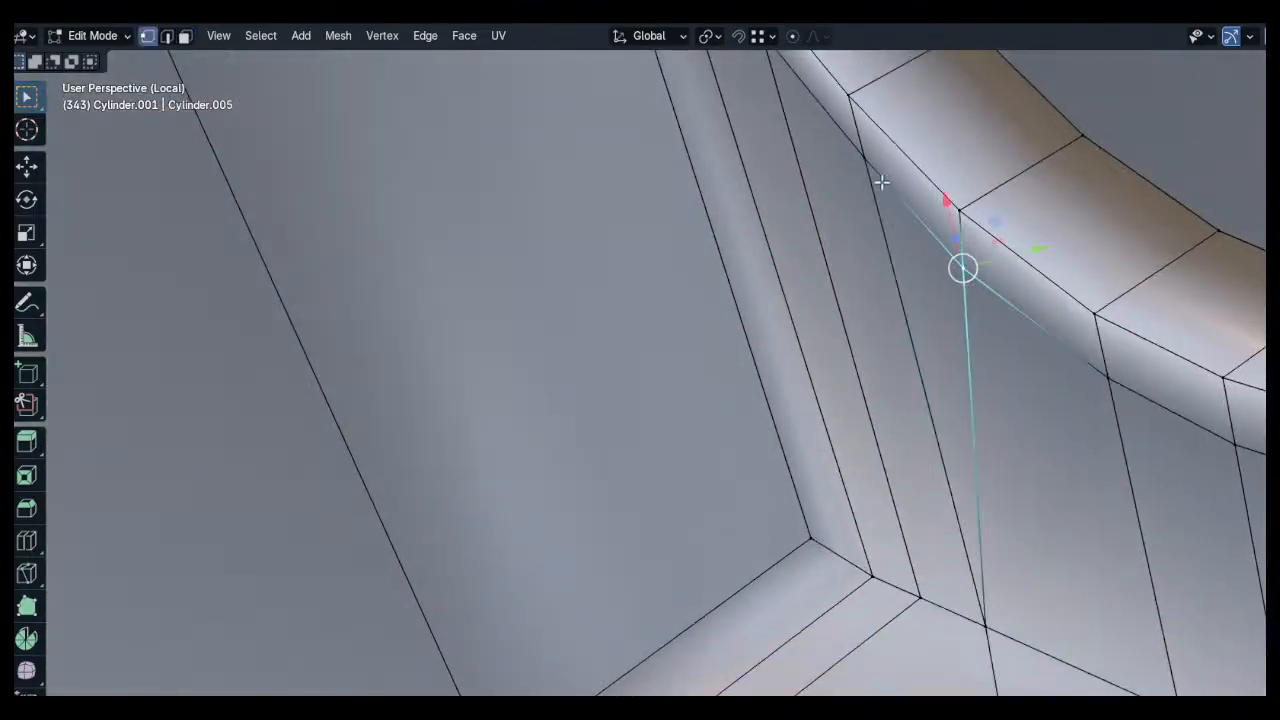
pyautogui.moveTo(946, 277); pyautogui.dragTo(955, 374, button='middle')
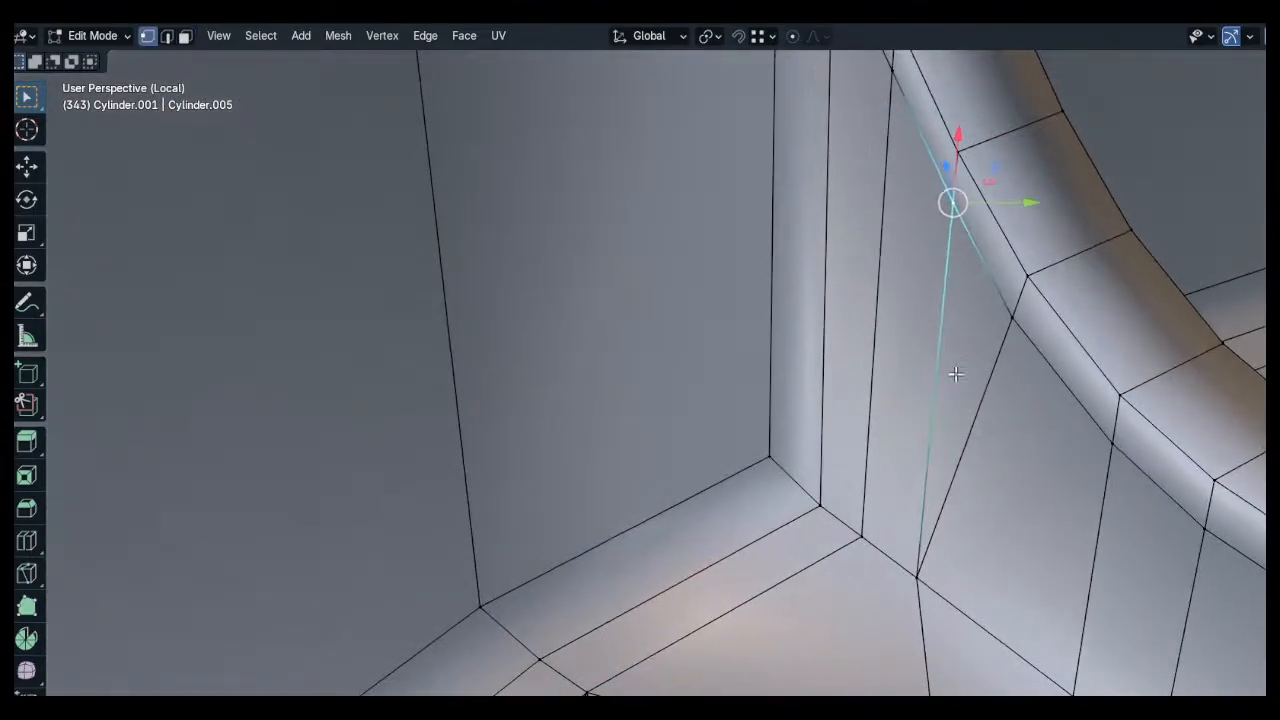
pyautogui.keyDown('shift'); pyautogui.click(863, 535); pyautogui.keyUp('shift')
pyautogui.press('j')
# Dissolve the old spoke-side edge beside the new diagonal
pyautogui.press('2')
pyautogui.click(929, 416)
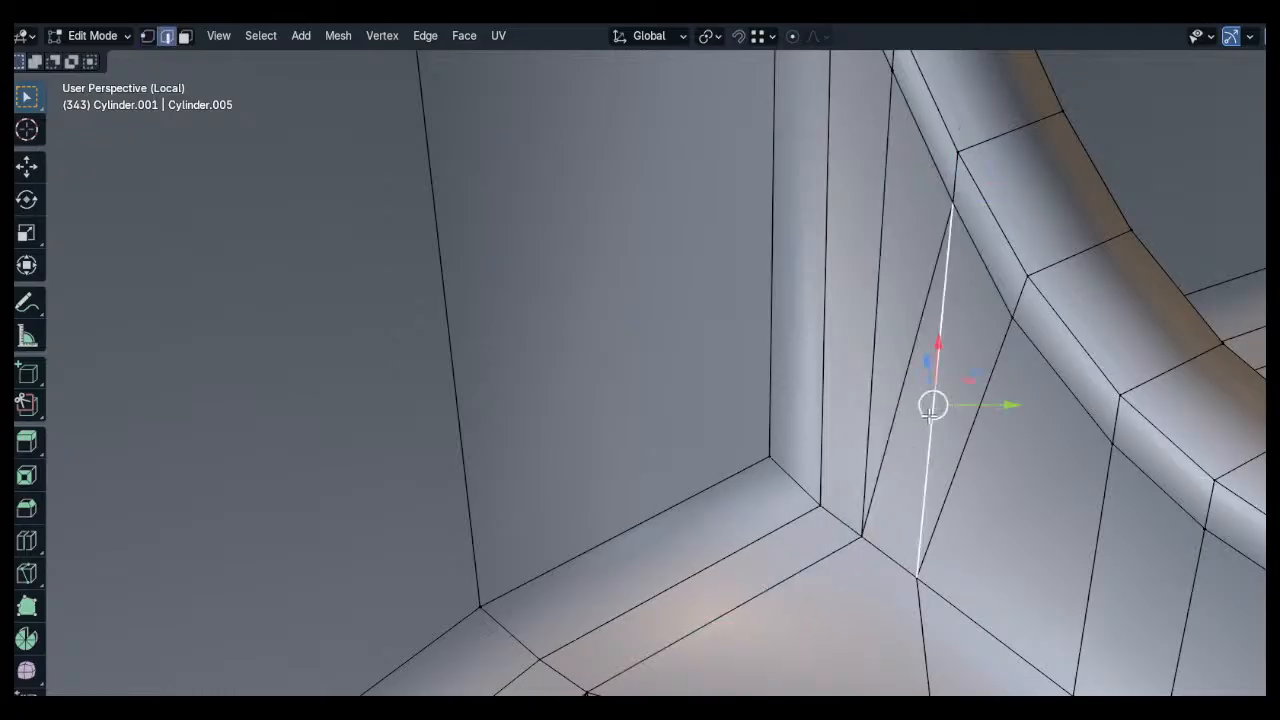
pyautogui.press('x')
pyautogui.click(929, 416)
pyautogui.scroll(-6, 930, 416)
pyautogui.press('1')
pyautogui.moveTo(930, 416); pyautogui.dragTo(947, 441, button='middle')
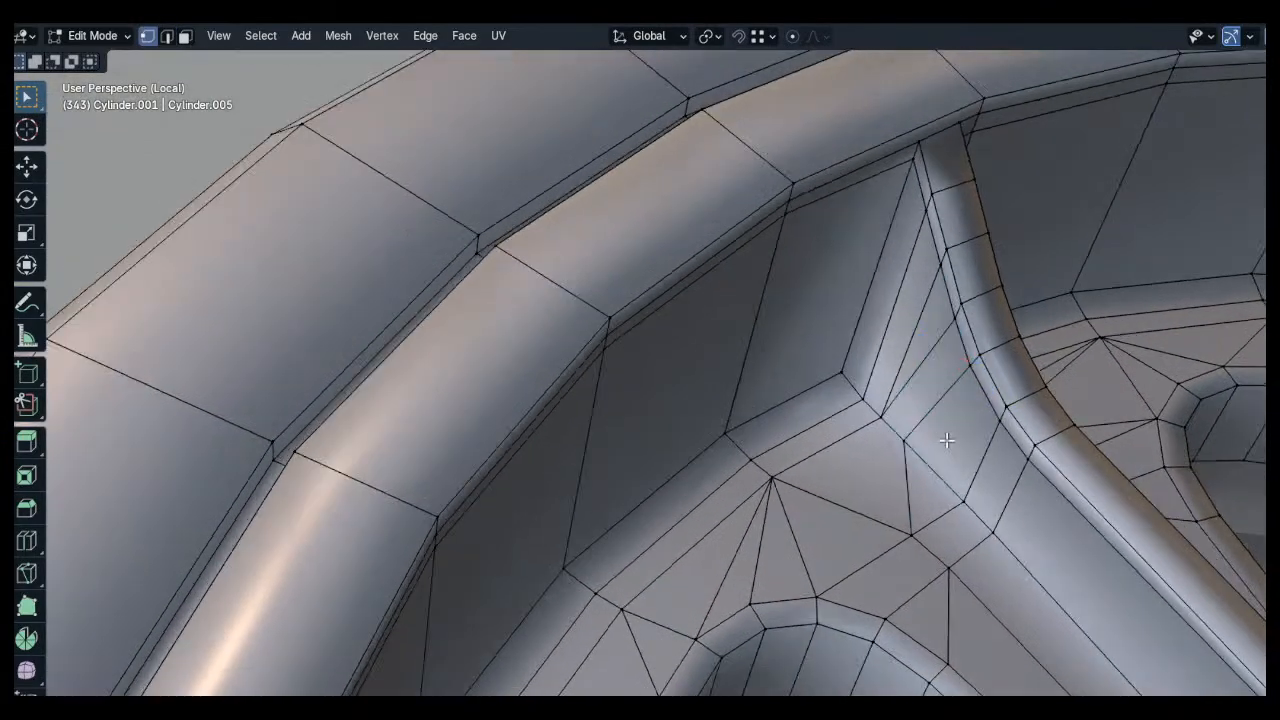
# Connect the next spoke-edge vertex toward the hub to the next base vertex and dissolve the former diagonal edge between them
pyautogui.scroll(2, 947, 437)
pyautogui.hotkey('alt', 'a')
pyautogui.click(954, 277)
pyautogui.keyDown('shift'); pyautogui.click(888, 458); pyautogui.keyUp('shift')
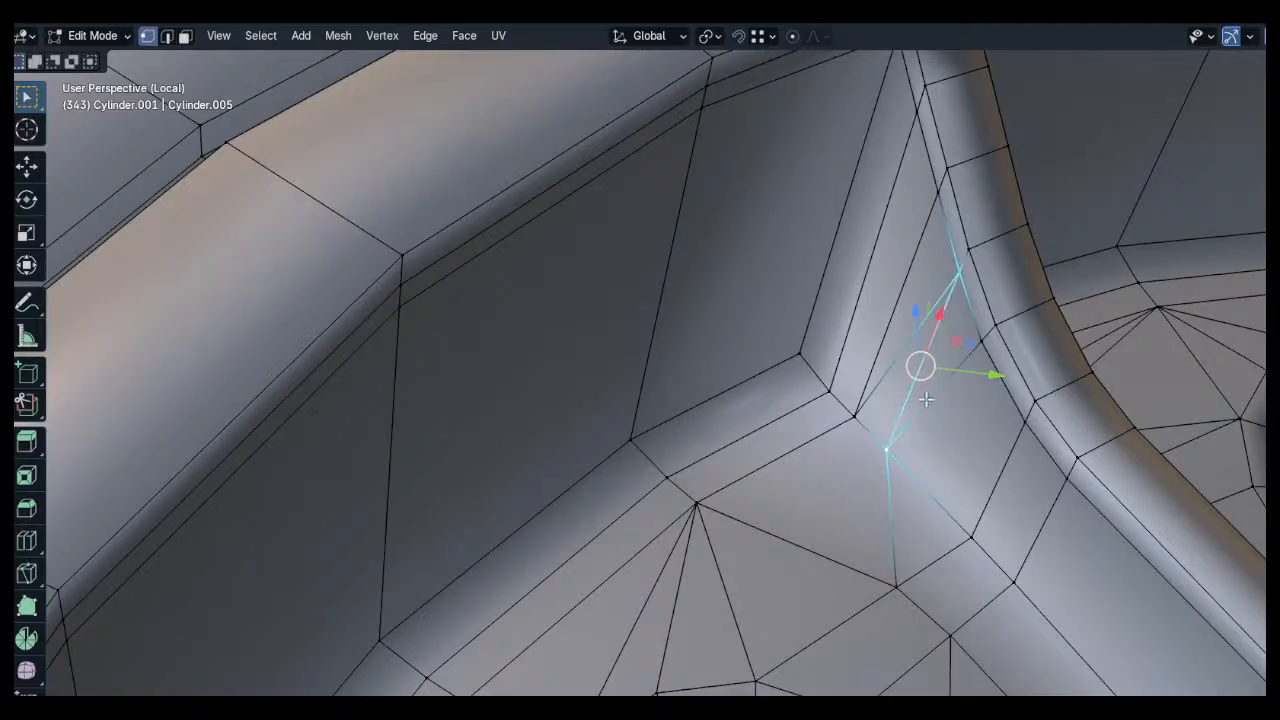
pyautogui.press('2')
pyautogui.click(905, 350)
pyautogui.press('x')
pyautogui.click(905, 350)
pyautogui.moveTo(908, 354); pyautogui.dragTo(966, 391, button='middle')
pyautogui.press('1')
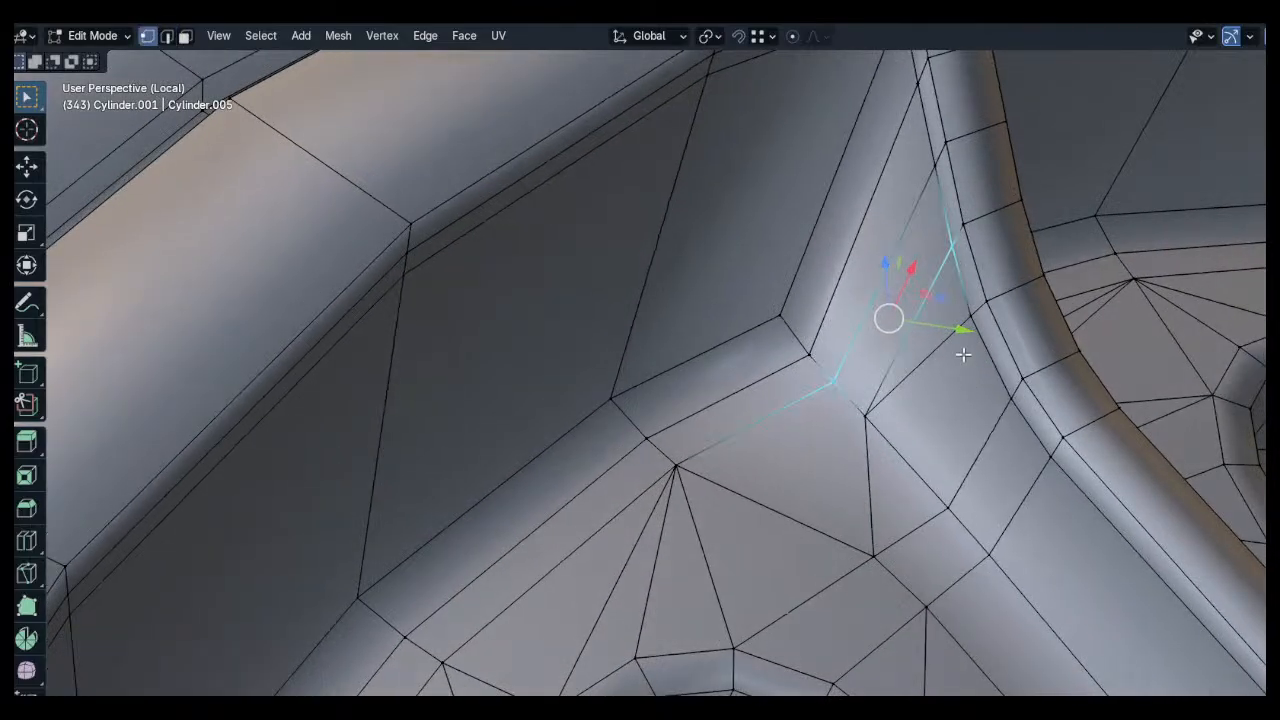
# Connect the spoke's base vertex to the rounded opening corner's vertex across the flat face area
pyautogui.hotkey('alt', 'a')
pyautogui.moveTo(939, 505); pyautogui.dragTo(912, 545, button='middle')
pyautogui.click(850, 386)
pyautogui.keyDown('shift'); pyautogui.moveTo(731, 575); pyautogui.dragTo(758, 543, button='middle'); pyautogui.keyUp('shift')
pyautogui.keyDown('shift'); pyautogui.click(763, 566); pyautogui.keyUp('shift')
pyautogui.press('j')
# Slide the crossing vertex along its edge onto the vertex where the fan of edges converges near the rim
pyautogui.hotkey('alt', 'a')
pyautogui.click(834, 428)
pyautogui.press('g')
pyautogui.press('g')
pyautogui.click(676, 371)
pyautogui.hotkey('alt', 'a')
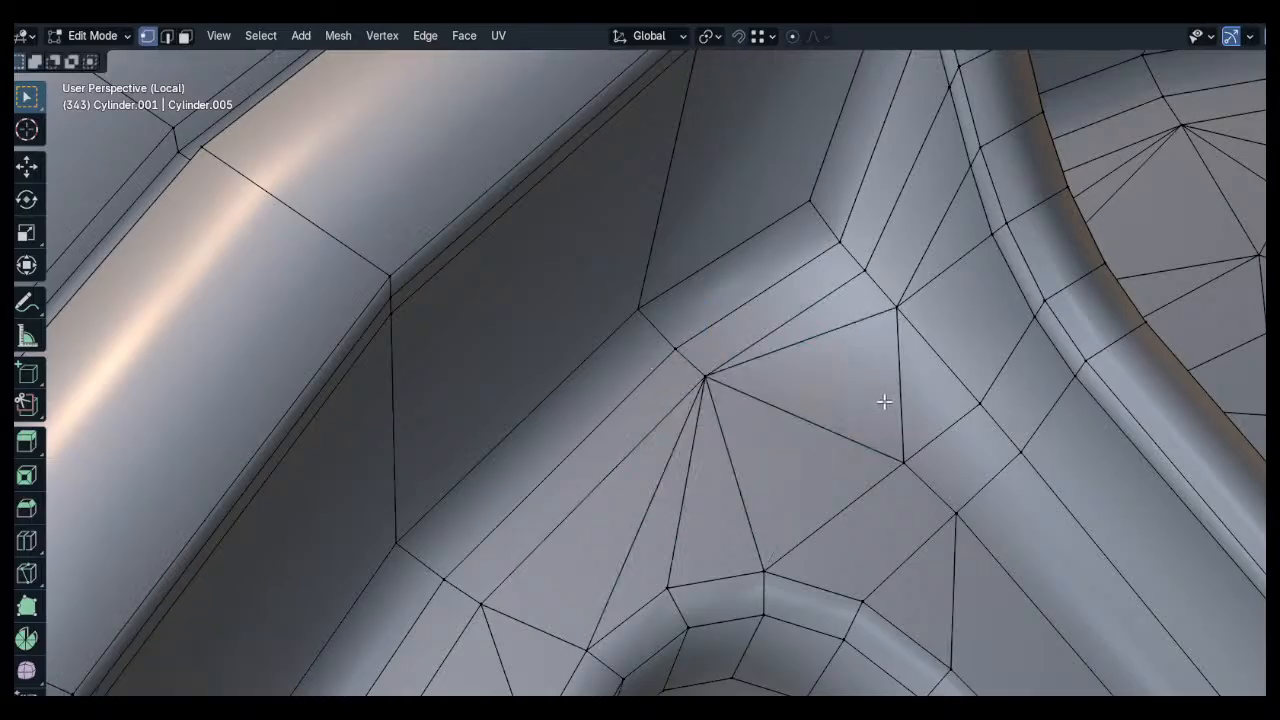
# Select the face loop along the rim's inner wall and spoke side to examine how it flows around the corner
pyautogui.scroll(-3, 884, 401)
pyautogui.press('2')
pyautogui.click(908, 320)
pyautogui.hotkey('alt', 'a')
pyautogui.moveTo(911, 405); pyautogui.dragTo(920, 381, button='middle')
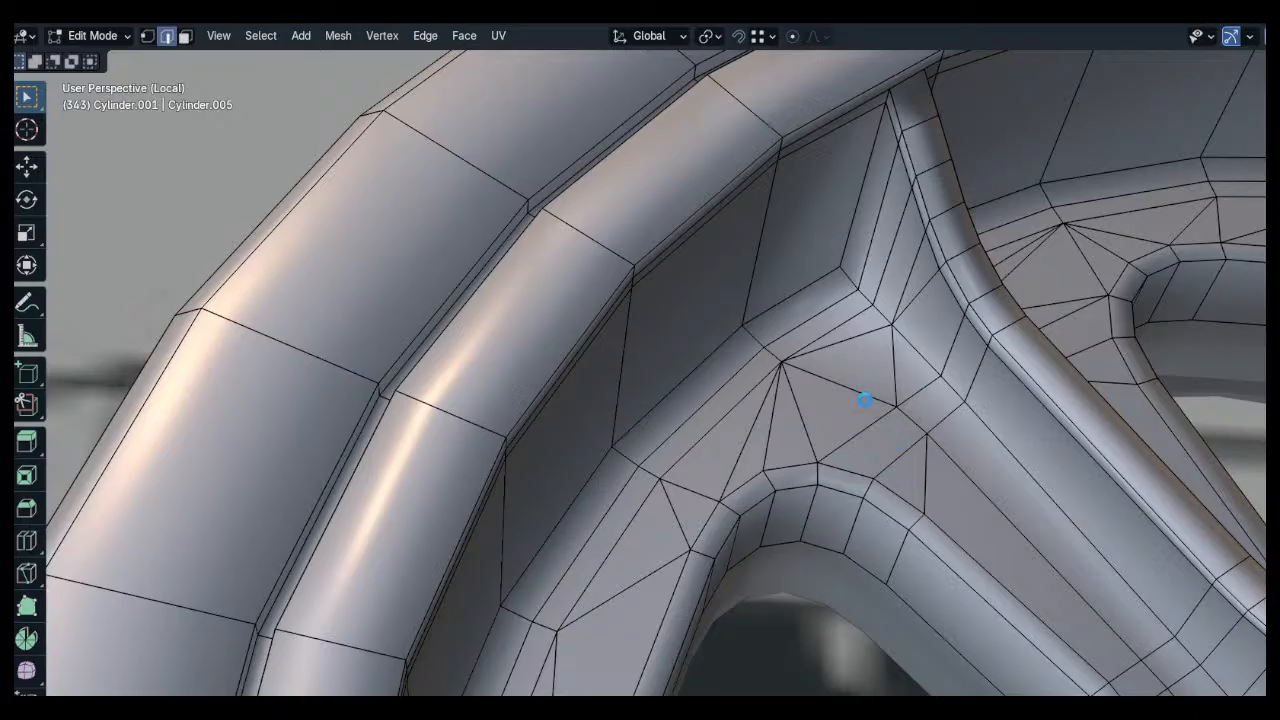
pyautogui.moveTo(863, 389); pyautogui.dragTo(914, 216, button='middle')
pyautogui.press('3')
pyautogui.keyDown('alt'); pyautogui.click(860, 163); pyautogui.keyUp('alt')
pyautogui.moveTo(864, 170); pyautogui.dragTo(921, 266, button='middle')
pyautogui.scroll(2, 921, 268)
pyautogui.press('1')
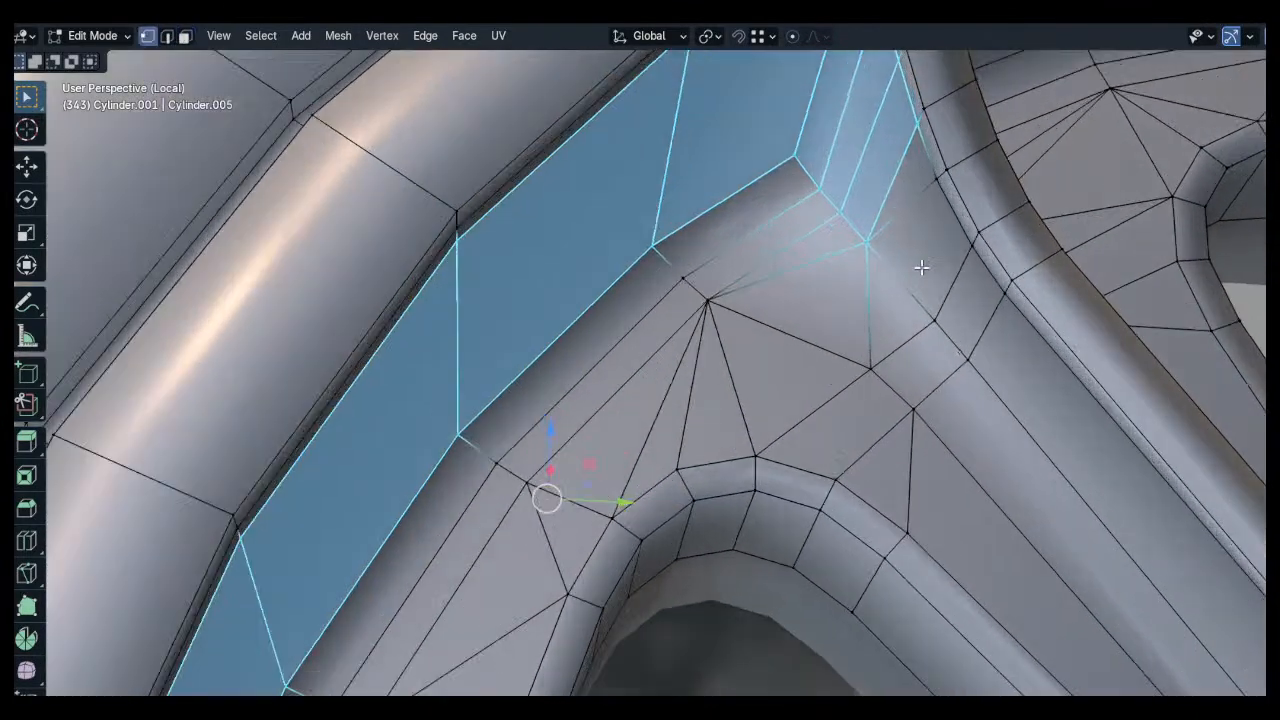
pyautogui.hotkey('alt', 'a')
# Subdivide the edge at the spoke's base and connect its new middle vertex to the spoke-edge vertex above it
pyautogui.click(775, 438)
pyautogui.press('2')
pyautogui.click(890, 276)
pyautogui.rightClick(868, 260)
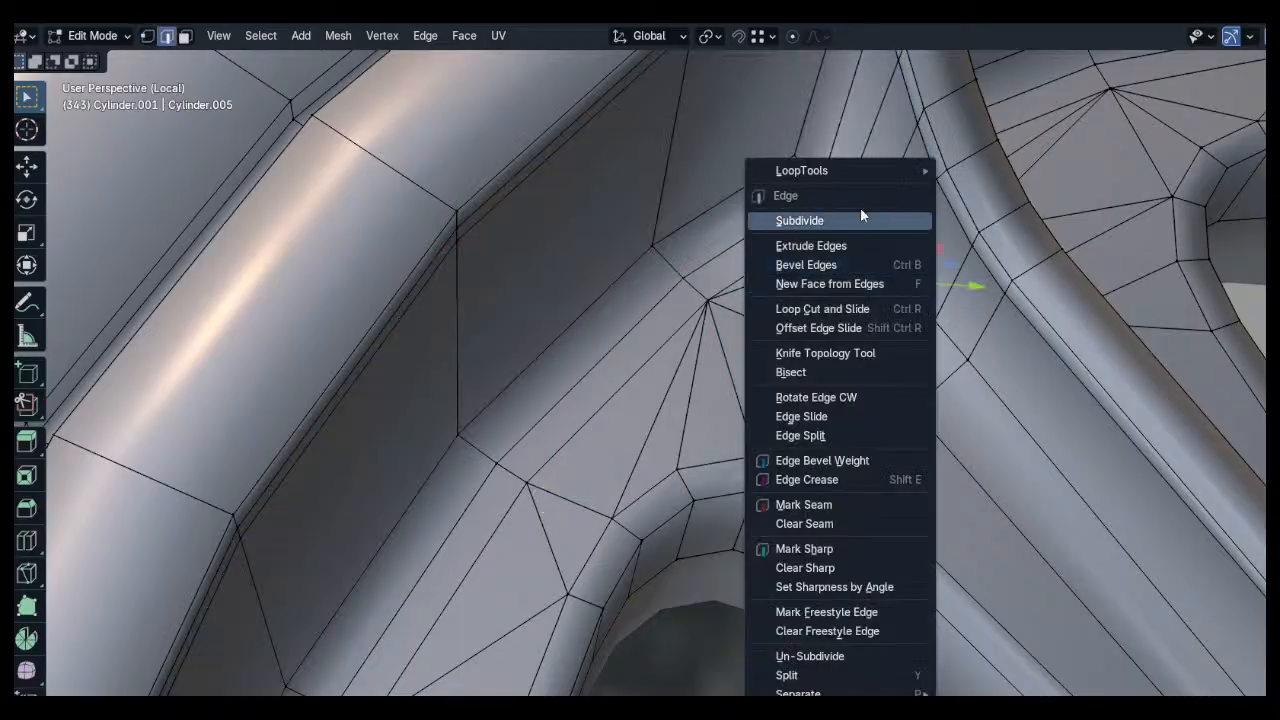
pyautogui.click(877, 220)
pyautogui.press('1')
pyautogui.click(898, 279)
pyautogui.press('g')
pyautogui.press('g')
pyautogui.click(897, 276)
pyautogui.keyDown('shift'); pyautogui.click(934, 192); pyautogui.keyUp('shift')
pyautogui.press('j')
# Dissolve the leftover diagonal edge on the spoke's side next to the subdivided base edge
pyautogui.press('a')
pyautogui.press('2')
pyautogui.click(916, 198)
pyautogui.press('x')
pyautogui.click(916, 198)
pyautogui.keyDown('shift'); pyautogui.moveTo(869, 302); pyautogui.dragTo(883, 288, button='middle'); pyautogui.keyUp('shift')
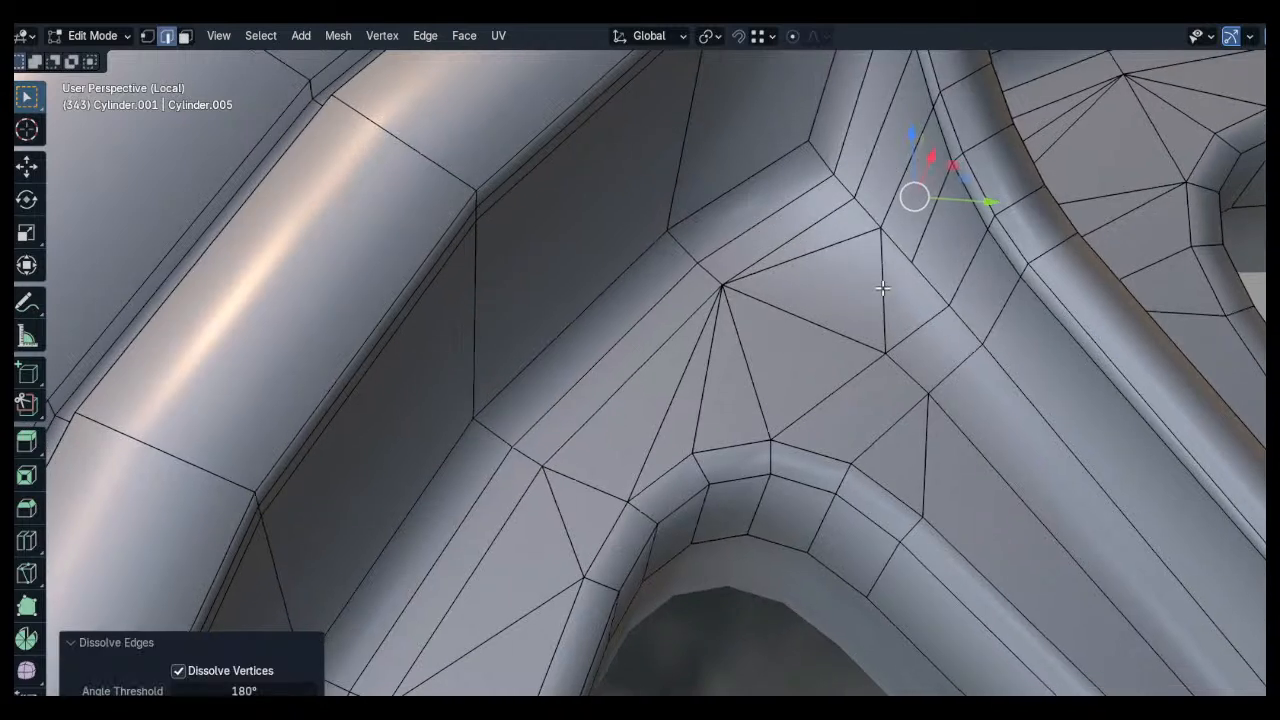
# Connect the subdivided base edge's middle vertex to the vertex on the opening's rounded corner
pyautogui.press('1')
pyautogui.click(882, 300)
pyautogui.keyDown('shift'); pyautogui.click(768, 432); pyautogui.keyUp('shift')
pyautogui.press('j')
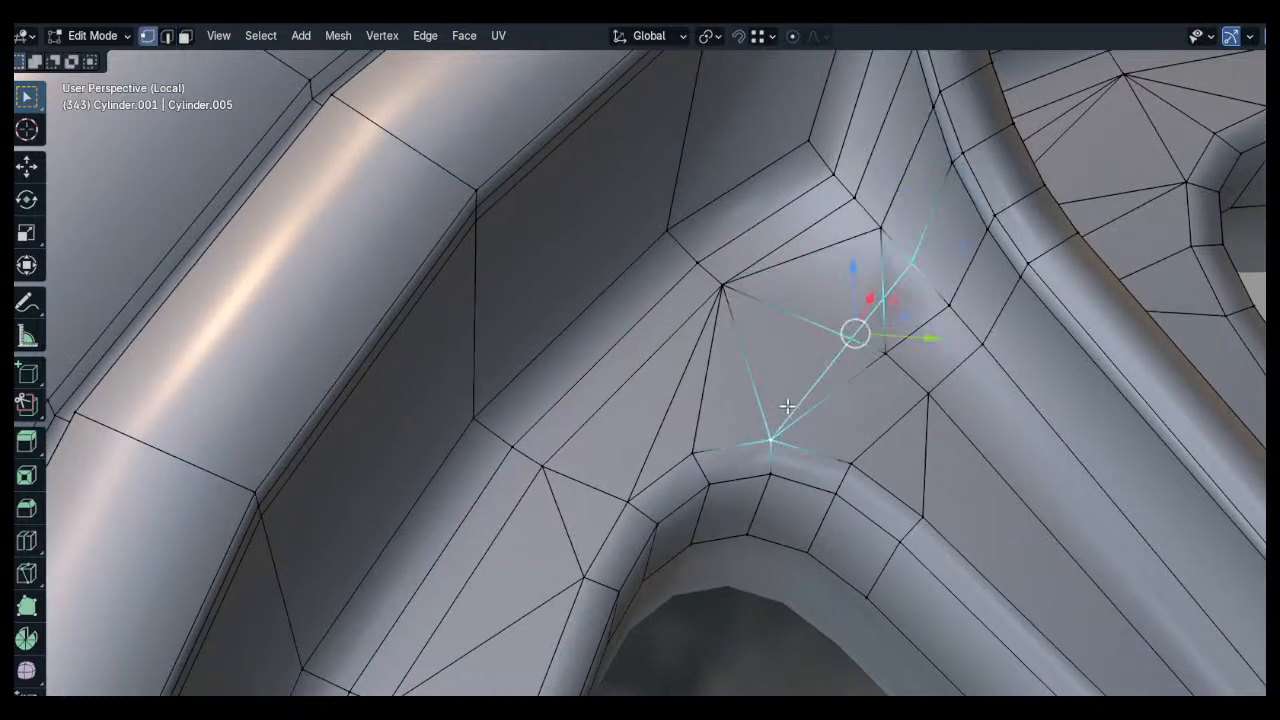
pyautogui.press('a')
pyautogui.press('a')
# Slide the upper crossing vertex along the new edge onto the lower one and adjust the merged vertex's position
pyautogui.click(883, 298)
pyautogui.press('g')
pyautogui.press('g')
pyautogui.click(792, 389)
pyautogui.click(853, 338)
pyautogui.press('g')
pyautogui.click(860, 328)
pyautogui.press('a')
pyautogui.press('a')
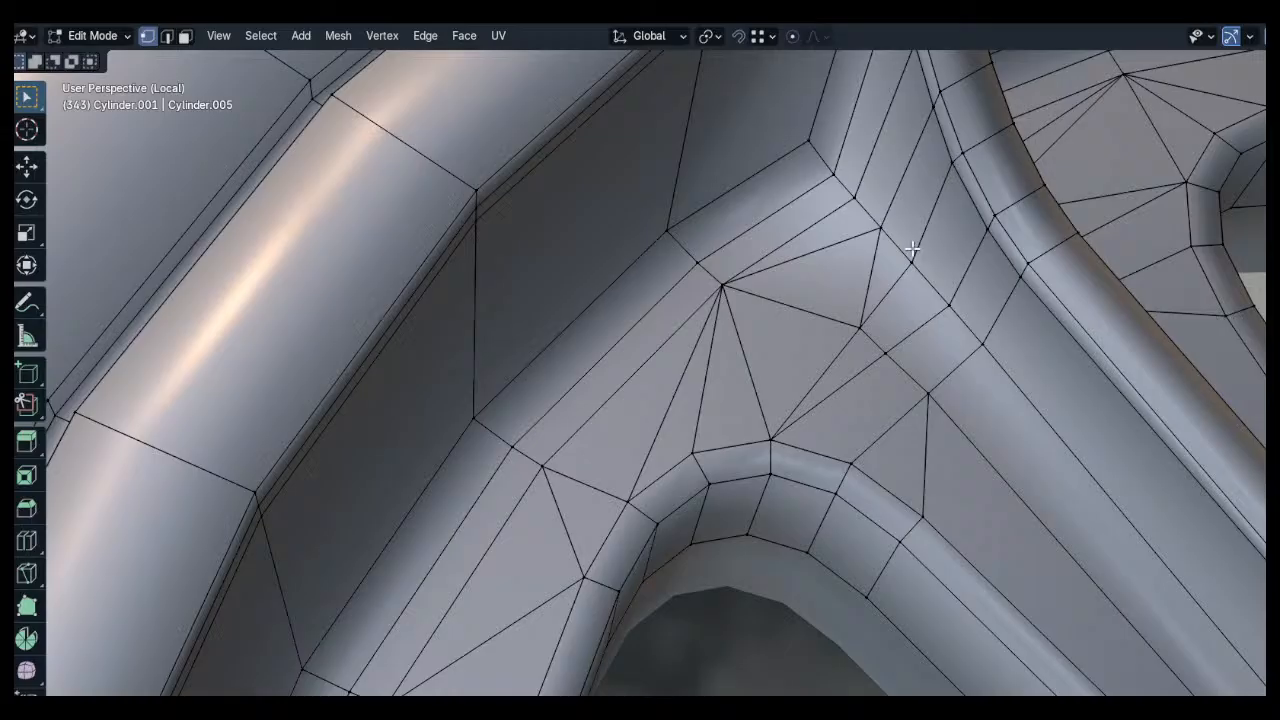
# Examine the spoke-side face loop and the corner vertices where the spoke meets the inner rim wall
pyautogui.press('3')
pyautogui.keyDown('alt'); pyautogui.click(922, 234); pyautogui.keyUp('alt')
pyautogui.scroll(-6, 922, 238)
pyautogui.moveTo(912, 330); pyautogui.dragTo(788, 421, button='middle')
pyautogui.keyDown('shift'); pyautogui.moveTo(716, 508); pyautogui.dragTo(775, 296, button='middle'); pyautogui.keyUp('shift')
pyautogui.scroll(7, 717, 466)
pyautogui.press('1')
pyautogui.click(550, 354)
pyautogui.click(921, 205)
pyautogui.click(935, 345)
pyautogui.moveTo(838, 386); pyautogui.dragTo(780, 403, button='middle')
pyautogui.click(613, 477)
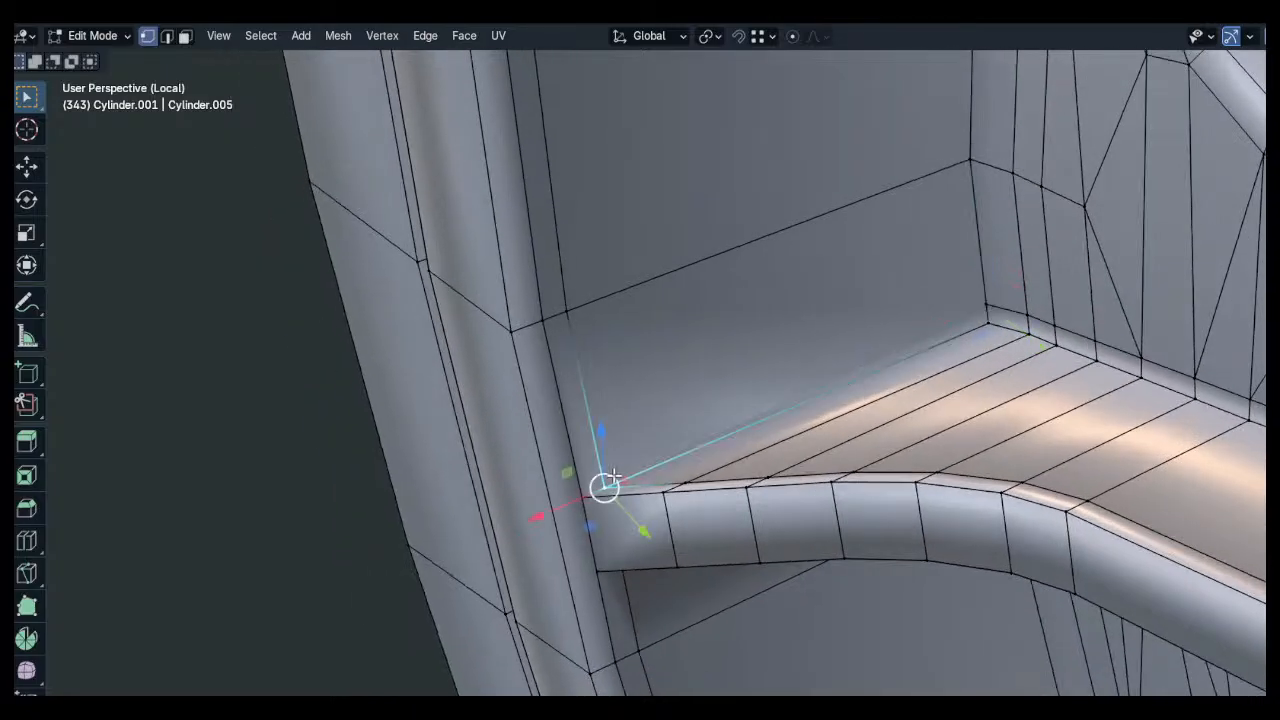
# Select the face loops forming the rim's inner wall, spoke sides and hub side, and hide all other faces
pyautogui.press('3')
pyautogui.moveTo(857, 366); pyautogui.dragTo(980, 232, button='middle')
pyautogui.keyDown('alt'); pyautogui.click(821, 280); pyautogui.keyUp('alt')
pyautogui.keyDown('shift'); pyautogui.click(860, 292); pyautogui.keyUp('shift')
pyautogui.keyDown('shift'); pyautogui.moveTo(980, 232); pyautogui.dragTo(901, 480, button='middle'); pyautogui.keyUp('shift')
pyautogui.scroll(-2, 829, 400)
pyautogui.moveTo(901, 480); pyautogui.dragTo(816, 440, button='middle')
pyautogui.keyDown('alt'); pyautogui.keyDown('shift'); pyautogui.click(954, 344); pyautogui.keyUp('shift'); pyautogui.keyUp('alt')
pyautogui.moveTo(954, 344); pyautogui.dragTo(810, 310, button='middle')
pyautogui.hotkey('shift', 'h')
pyautogui.click(950, 175)
# Add one centred loop cut around the isolated wall strip between the spokes
pyautogui.keyDown('shift'); pyautogui.moveTo(927, 197); pyautogui.dragTo(923, 323, button='middle'); pyautogui.keyUp('shift')
pyautogui.scroll(6, 888, 288)
pyautogui.hotkey('ctrl', 'r')
pyautogui.click(889, 298)
pyautogui.rightClick(889, 298)
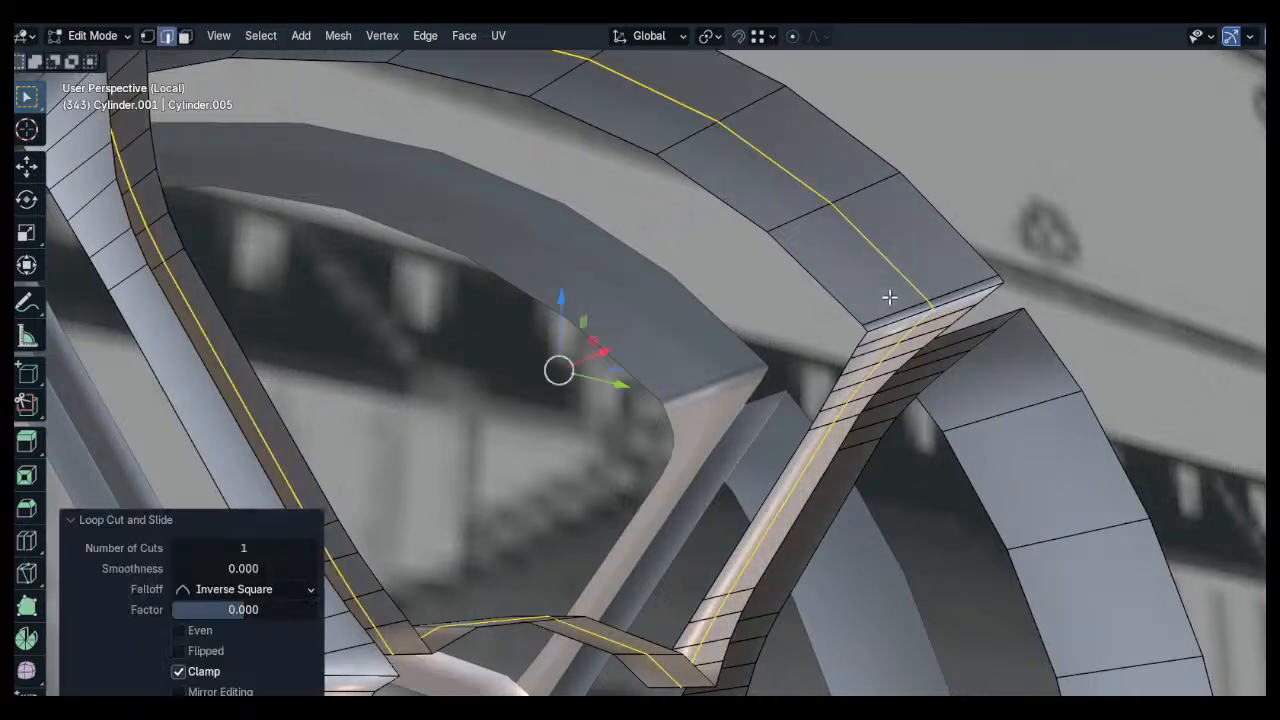
# Slide the new edge loop toward the strip's border with an edge slide of about -0.85
pyautogui.moveTo(915, 283); pyautogui.dragTo(922, 296, button='middle')
pyautogui.keyDown('alt'); pyautogui.click(923, 298); pyautogui.keyUp('alt')
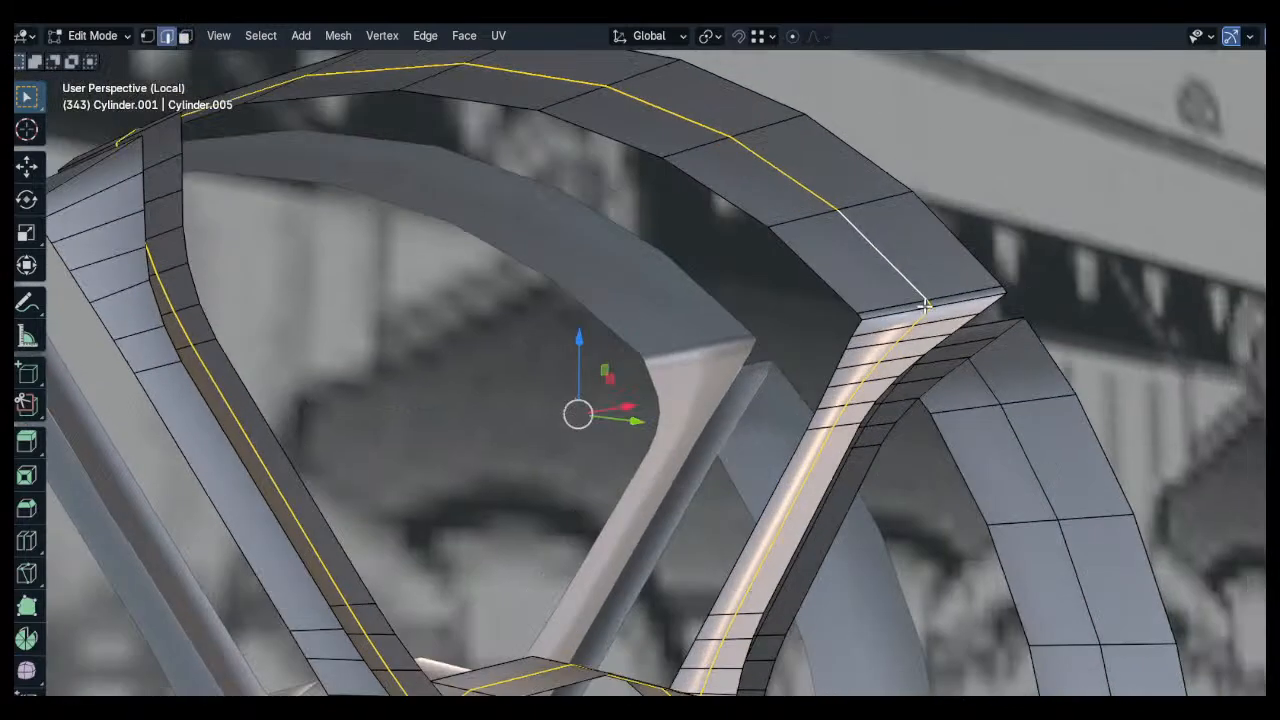
pyautogui.press('1')
pyautogui.press('g')
pyautogui.press('g')
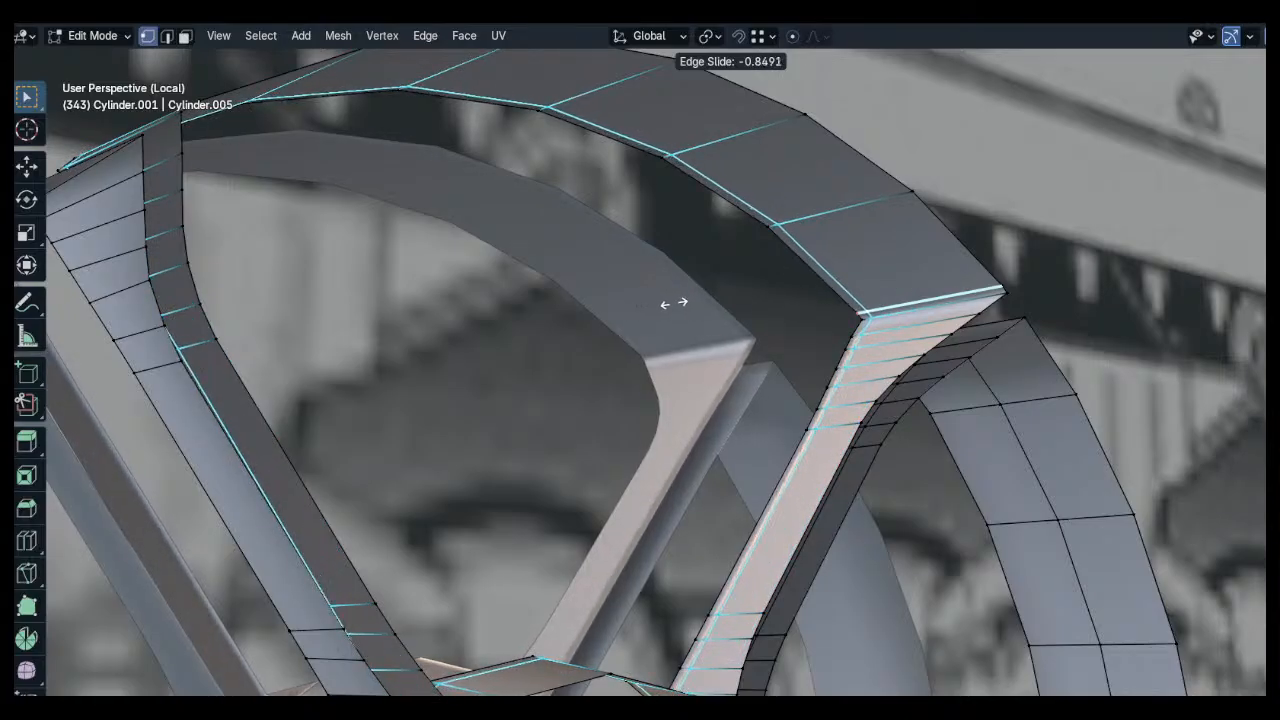
pyautogui.click(672, 303)
# Add an edge loop on the next isolated wall strip with an edge slide of about -0.71 toward its border, nudged along X
pyautogui.moveTo(704, 332); pyautogui.dragTo(741, 316, button='middle')
pyautogui.keyDown('alt'); pyautogui.click(1062, 310); pyautogui.keyUp('alt')
pyautogui.moveTo(1062, 310); pyautogui.dragTo(985, 236, button='middle')
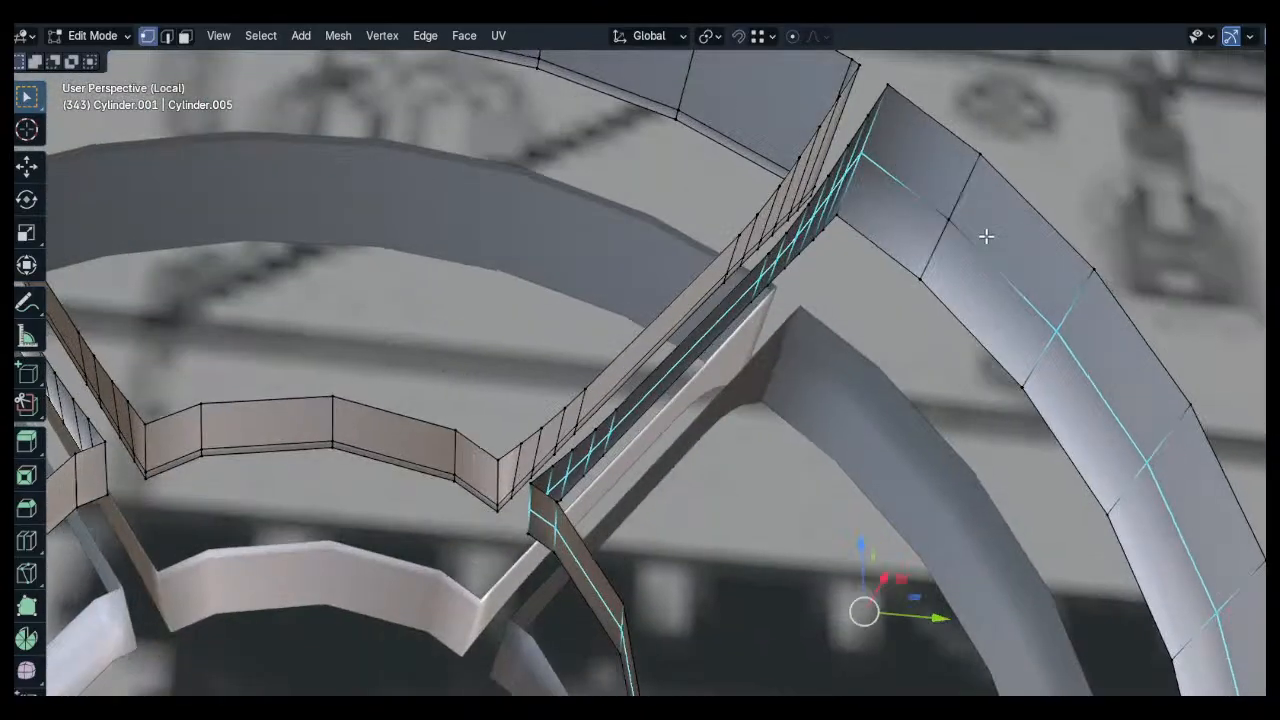
pyautogui.press('g')
pyautogui.press('g')
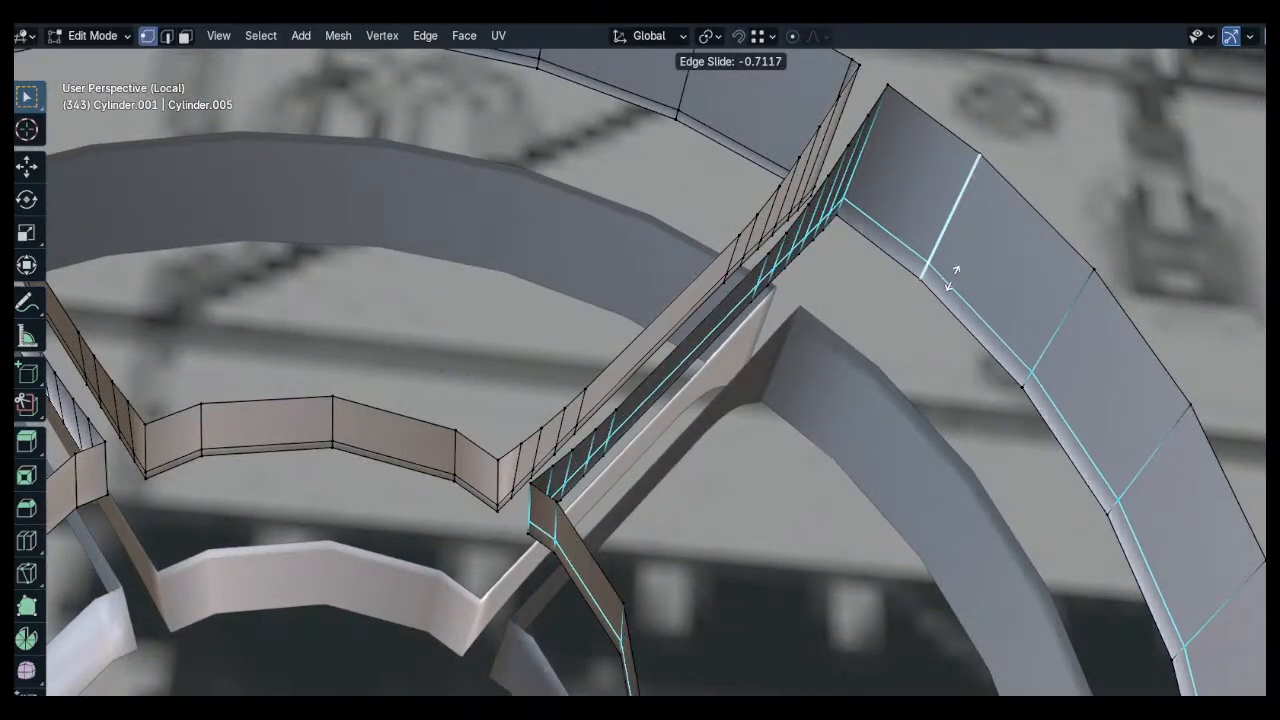
pyautogui.click(958, 278)
pyautogui.moveTo(857, 614); pyautogui.dragTo(808, 200, button='middle')
pyautogui.press('g')
pyautogui.press('x')
pyautogui.click(737, 152)
# Add a loop cut around the strip below the hub, positioned beside the strip's border and nudged along global X
pyautogui.moveTo(966, 349); pyautogui.dragTo(1032, 436, button='middle')
pyautogui.scroll(4, 1032, 436)
pyautogui.hotkey('ctrl', 'r')
pyautogui.click(1023, 409)
pyautogui.rightClick(1023, 409)
pyautogui.press('g')
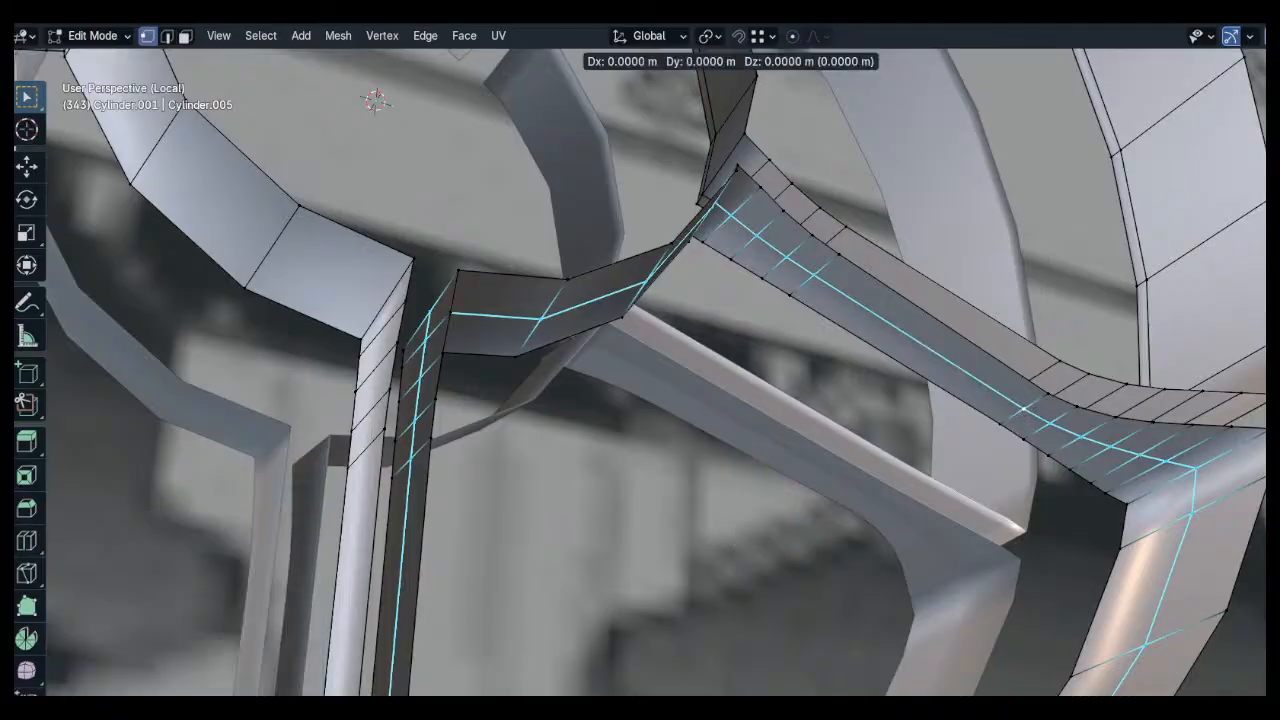
pyautogui.press('g')
pyautogui.click(851, 449)
pyautogui.press('g')
pyautogui.press('x')
pyautogui.click(1157, 277)
# Add a loop cut around the adjoining spoke-and-rim strip with an edge slide of about 0.588, nudged along global X
pyautogui.moveTo(1157, 277); pyautogui.dragTo(865, 318, button='middle')
pyautogui.hotkey('ctrl', 'r')
pyautogui.click(865, 318)
pyautogui.rightClick(865, 318)
pyautogui.press('g')
pyautogui.press('g')
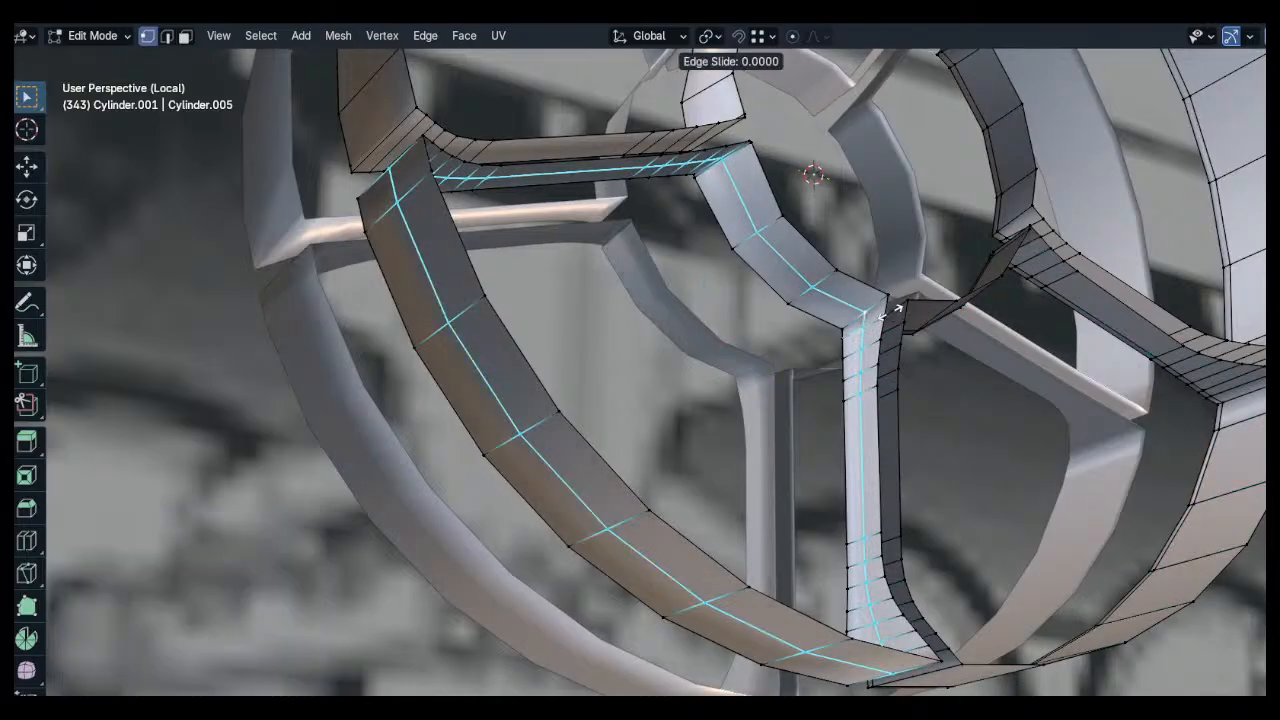
pyautogui.click(1177, 249)
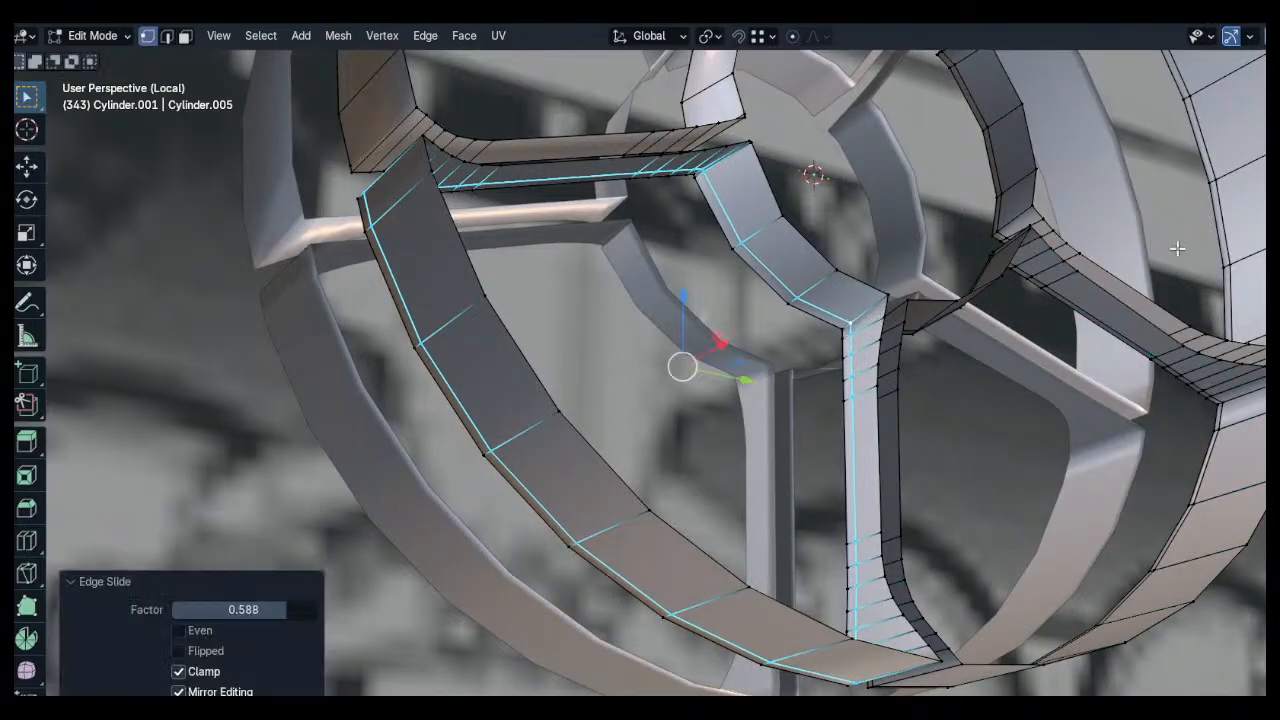
pyautogui.press('g')
pyautogui.press('x')
pyautogui.click(889, 243)
# Add a loop cut around the last remaining wall strip with an edge slide of about -0.590, nudged along global X
pyautogui.moveTo(889, 243); pyautogui.dragTo(854, 257, button='middle')
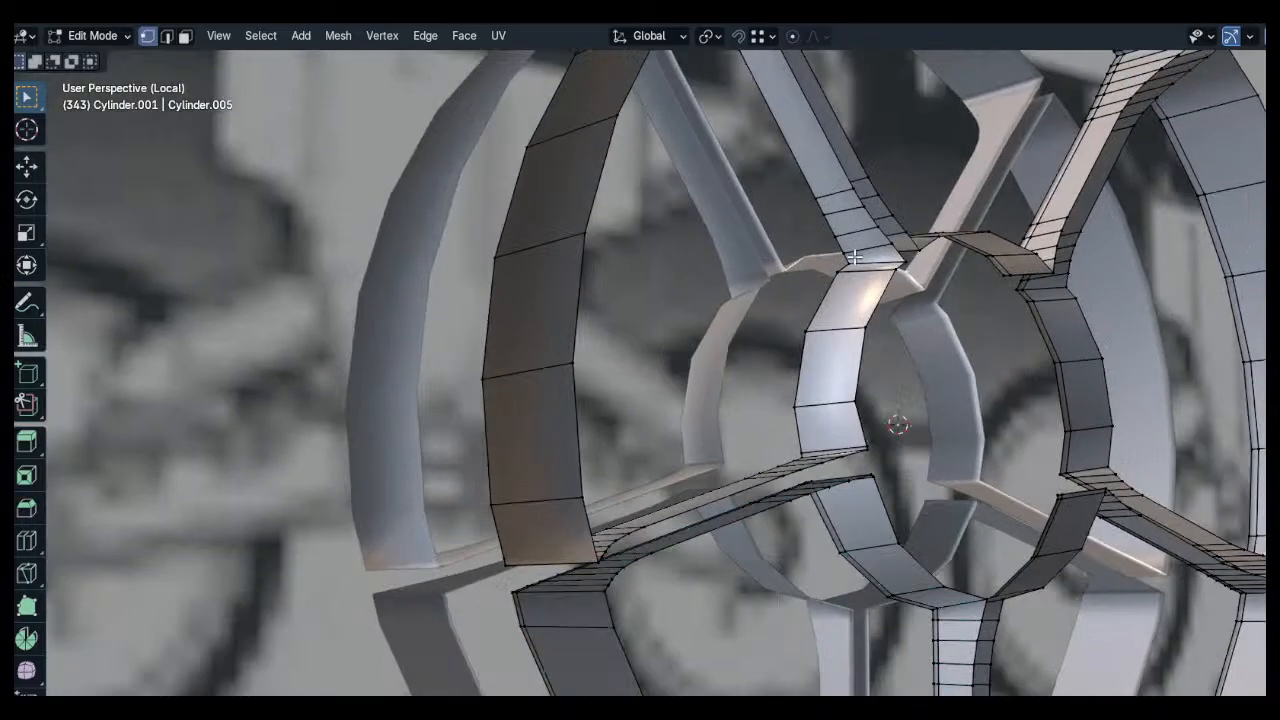
pyautogui.hotkey('ctrl', 'r')
pyautogui.click(868, 263)
pyautogui.rightClick(871, 267)
pyautogui.hotkey('ctrl', 'r')
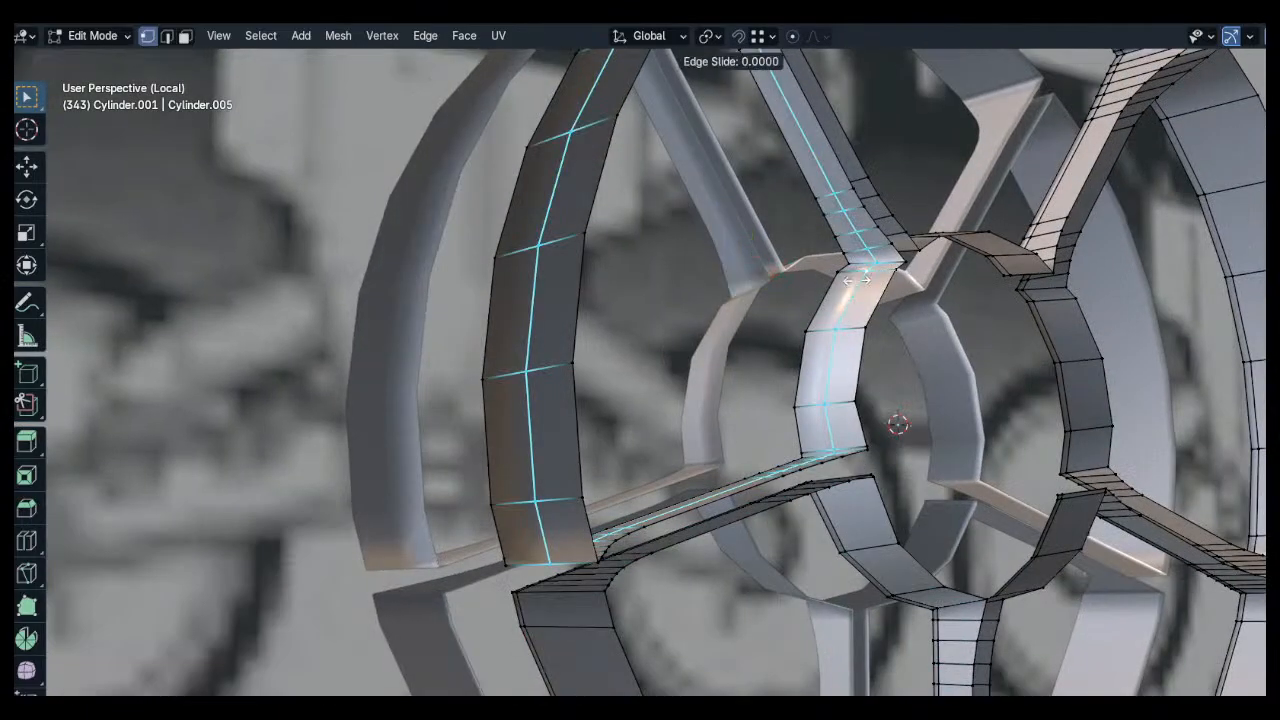
pyautogui.click(742, 286)
pyautogui.press('g')
pyautogui.press('x')
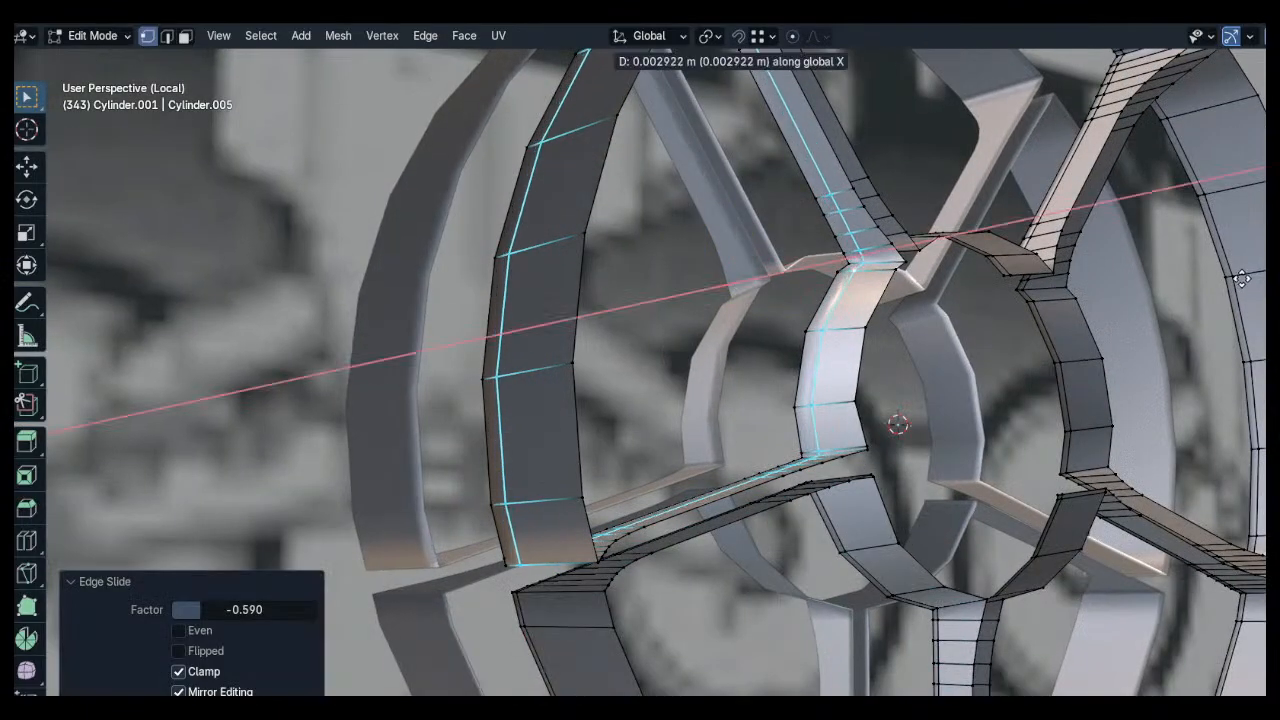
pyautogui.click(1134, 277)
pyautogui.moveTo(1134, 277); pyautogui.dragTo(1043, 286, button='middle')
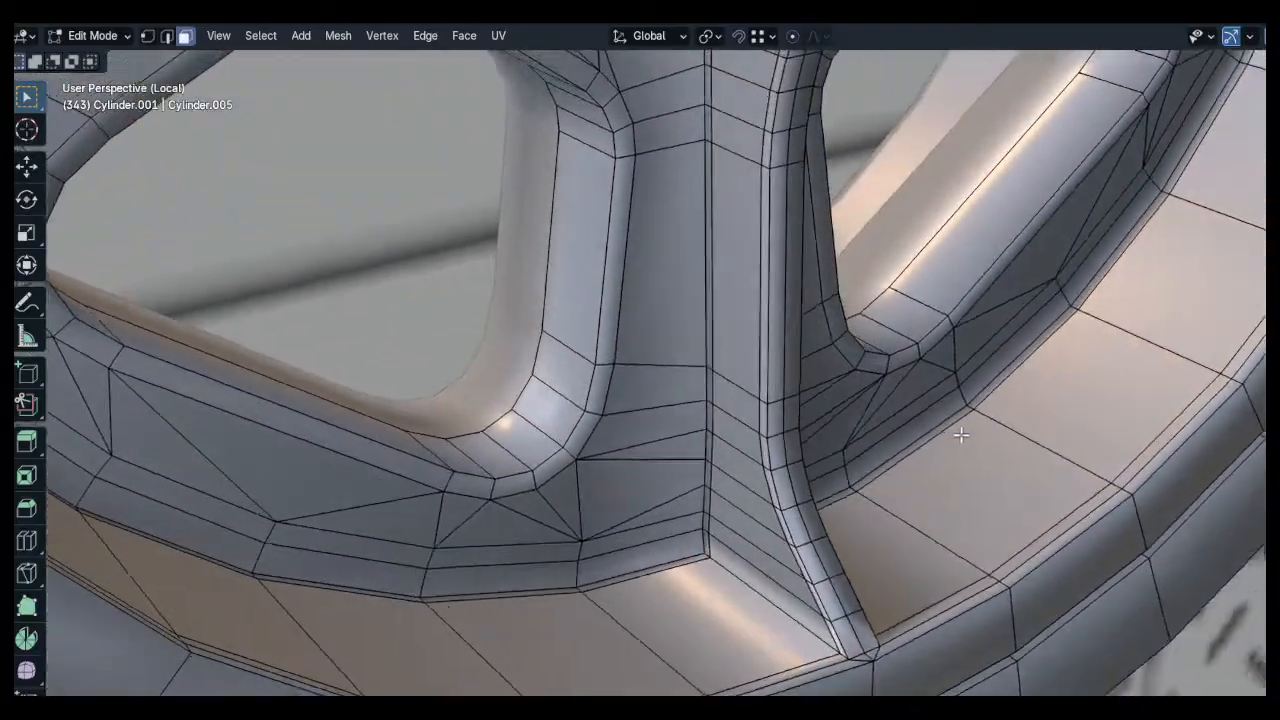
# Examine the wheel from both sides and close up, checking the shading and topology around the spokes
pyautogui.moveTo(961, 435); pyautogui.dragTo(887, 311, button='middle')
pyautogui.press('ctrl+KP_3')
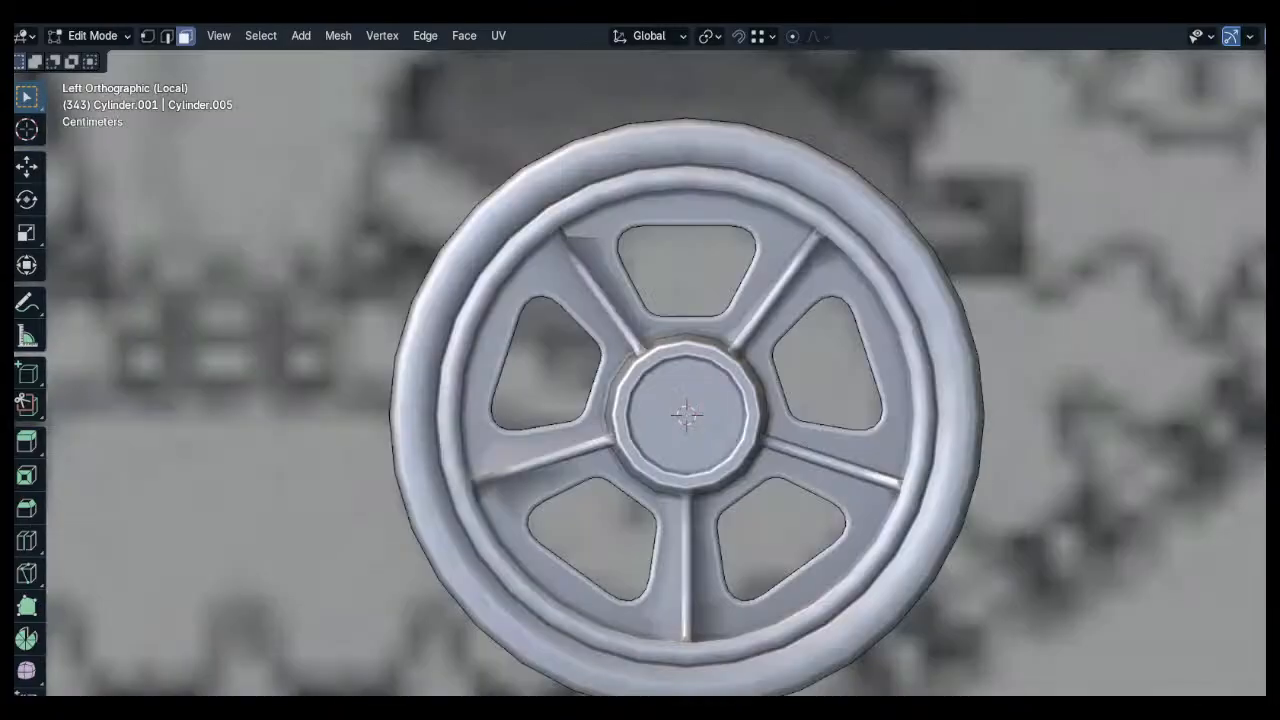
pyautogui.press('KP_3')
pyautogui.press('Tab')
pyautogui.press('Tab')
pyautogui.scroll(3, 757, 252)
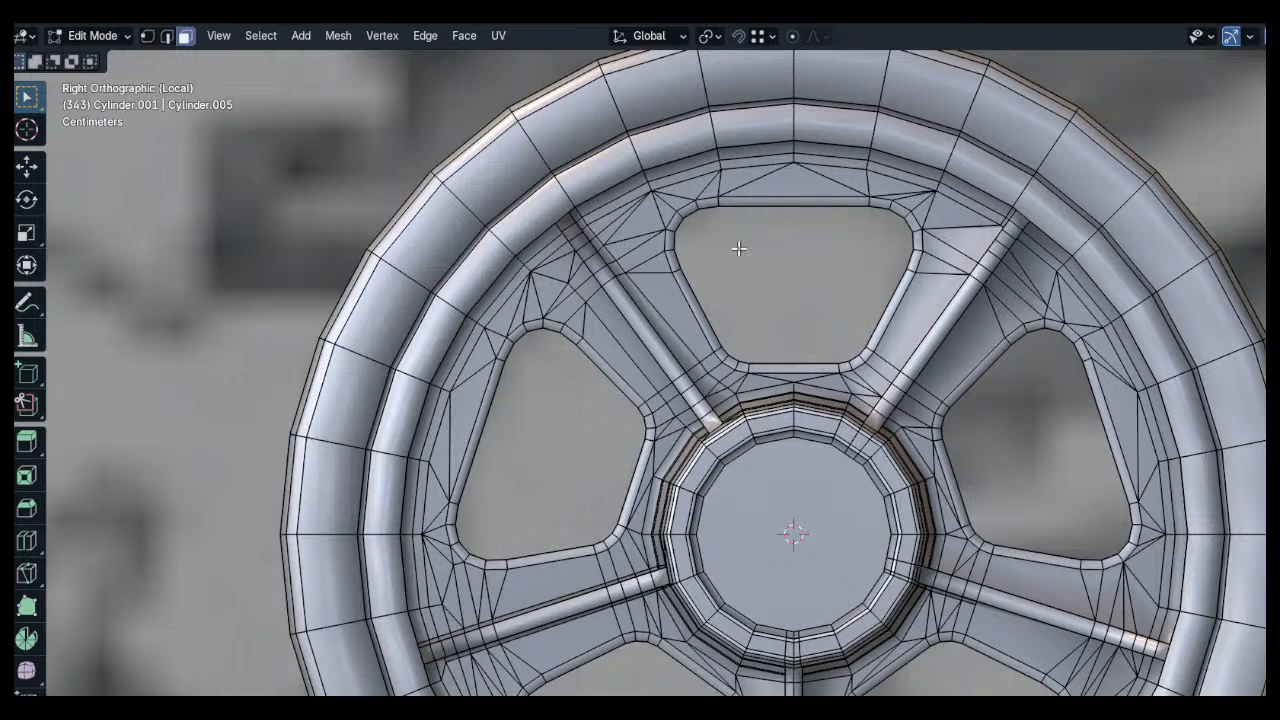
pyautogui.press('1')
pyautogui.keyDown('shift'); pyautogui.moveTo(800, 472); pyautogui.dragTo(797, 452, button='middle'); pyautogui.keyUp('shift')
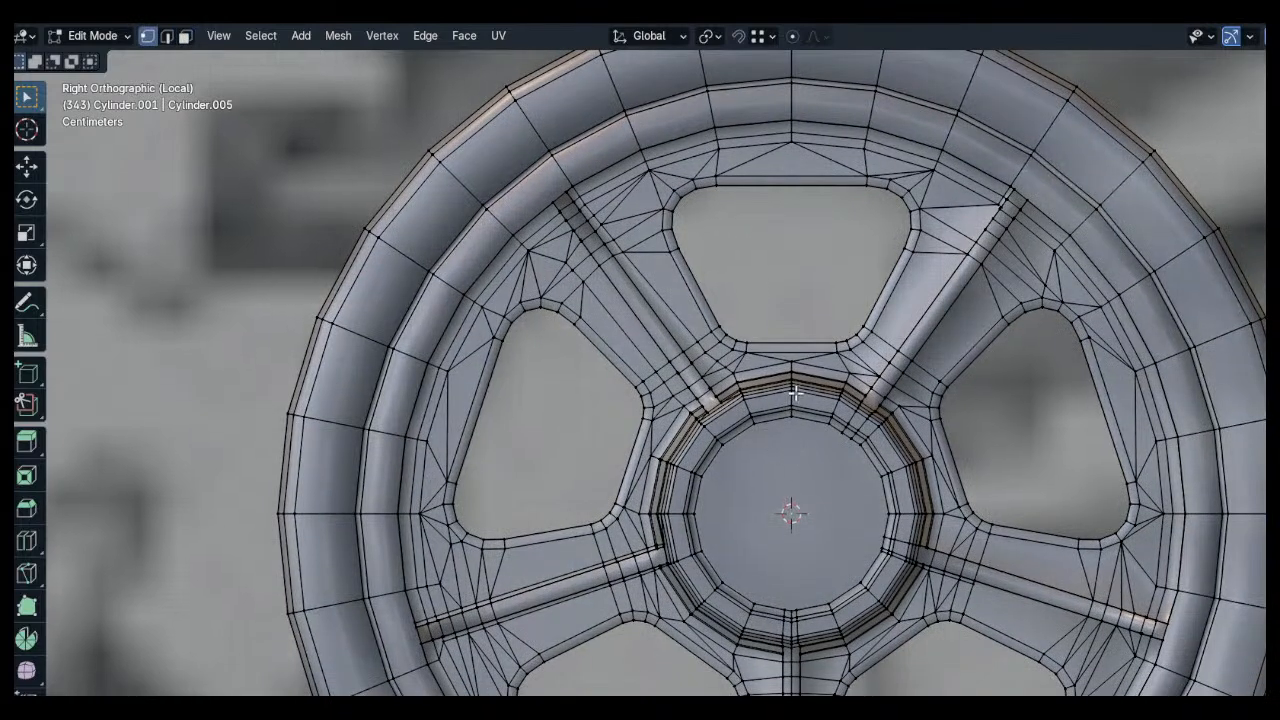
pyautogui.keyDown('shift'); pyautogui.moveTo(818, 292); pyautogui.dragTo(820, 350, button='middle'); pyautogui.keyUp('shift')
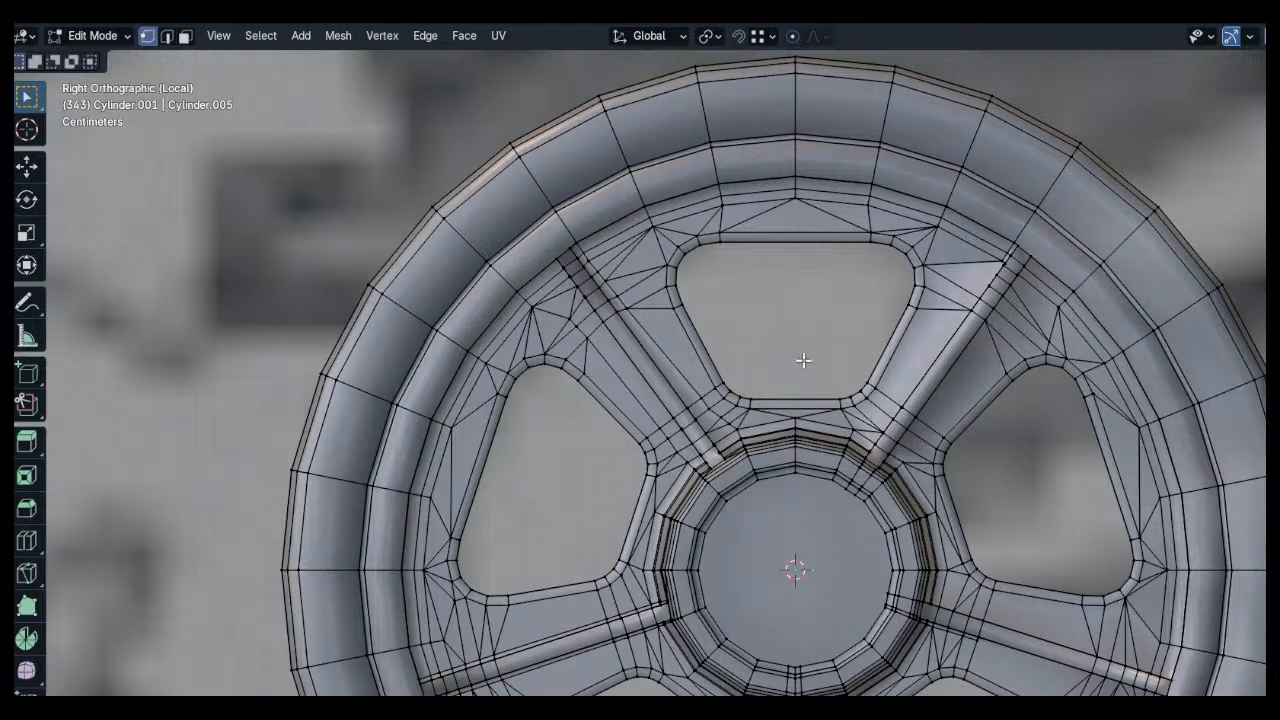
pyautogui.scroll(6, 567, 279)
pyautogui.moveTo(560, 251); pyautogui.dragTo(688, 388, button='middle')
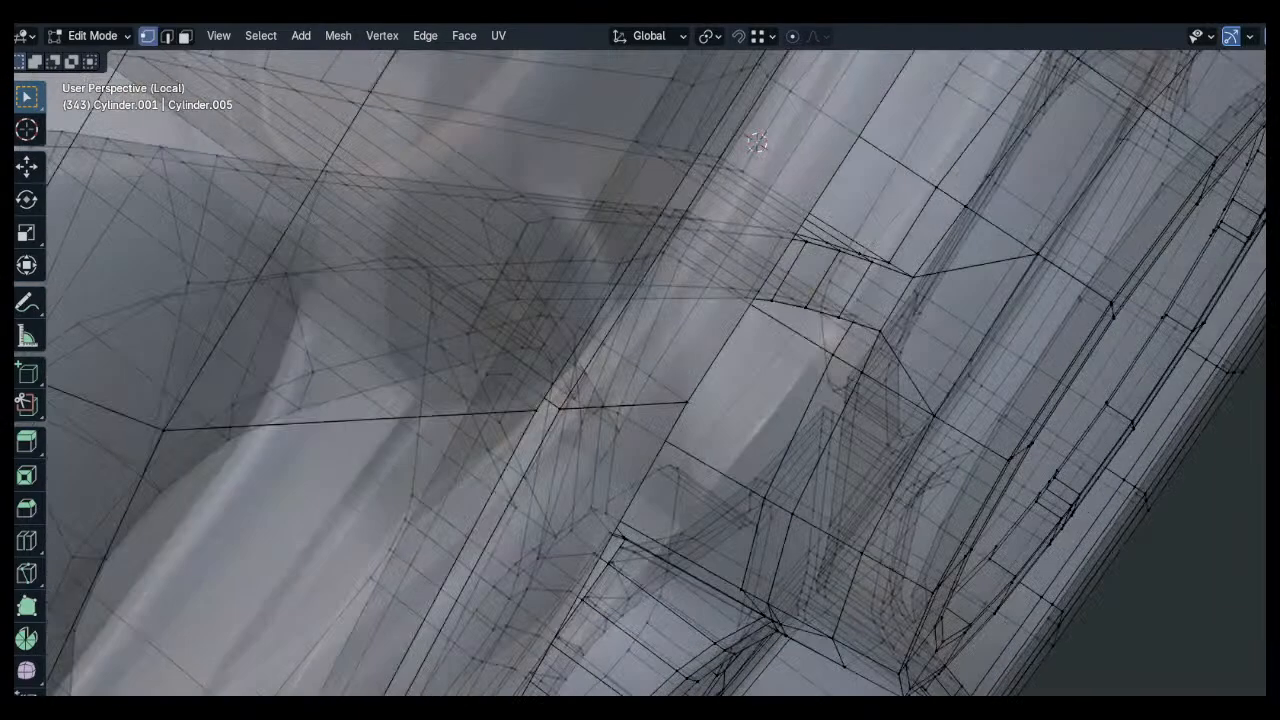
pyautogui.hotkey('alt', 'z')
pyautogui.press('KP_3')
# Add a plane as a separate mesh object at the wheel's centre
pyautogui.scroll(-6, 697, 364)
pyautogui.keyDown('shift'); pyautogui.moveTo(792, 470); pyautogui.dragTo(686, 328, button='middle'); pyautogui.keyUp('shift')
pyautogui.scroll(-2, 784, 343)
pyautogui.hotkey('shift', 'a')
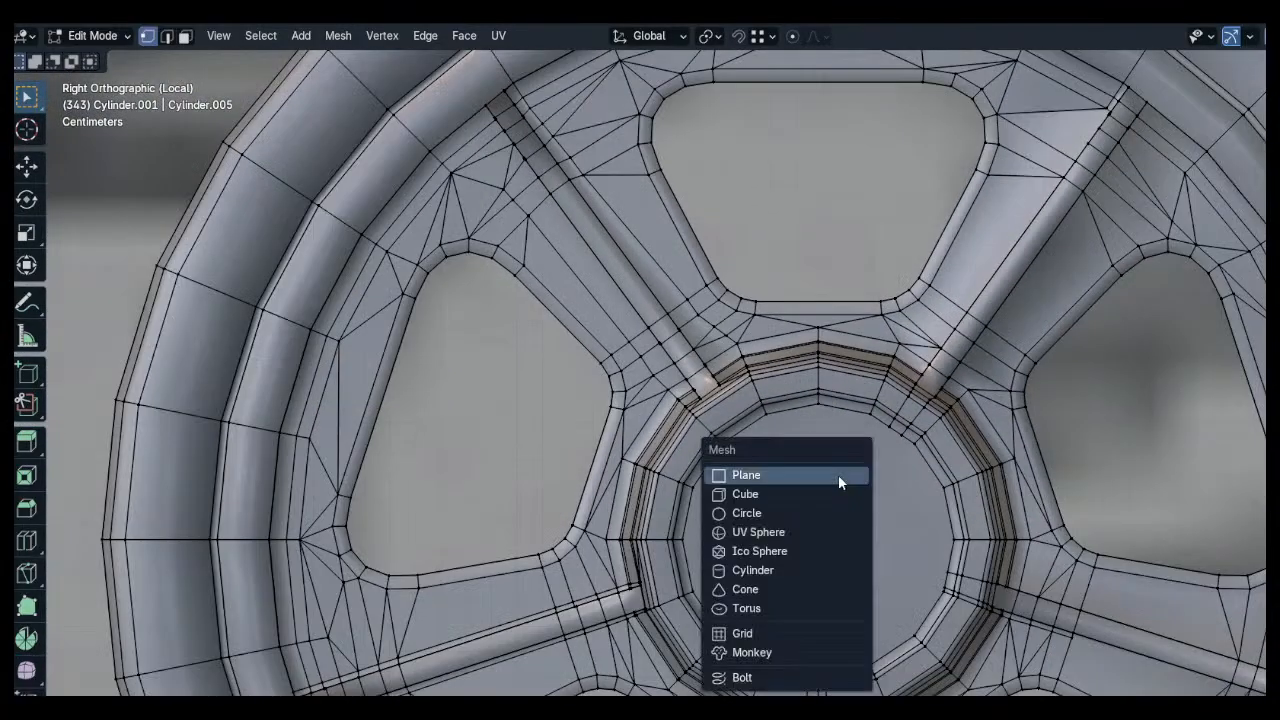
pyautogui.press('Escape')
pyautogui.press('Tab')
pyautogui.hotkey('shift', 'a')
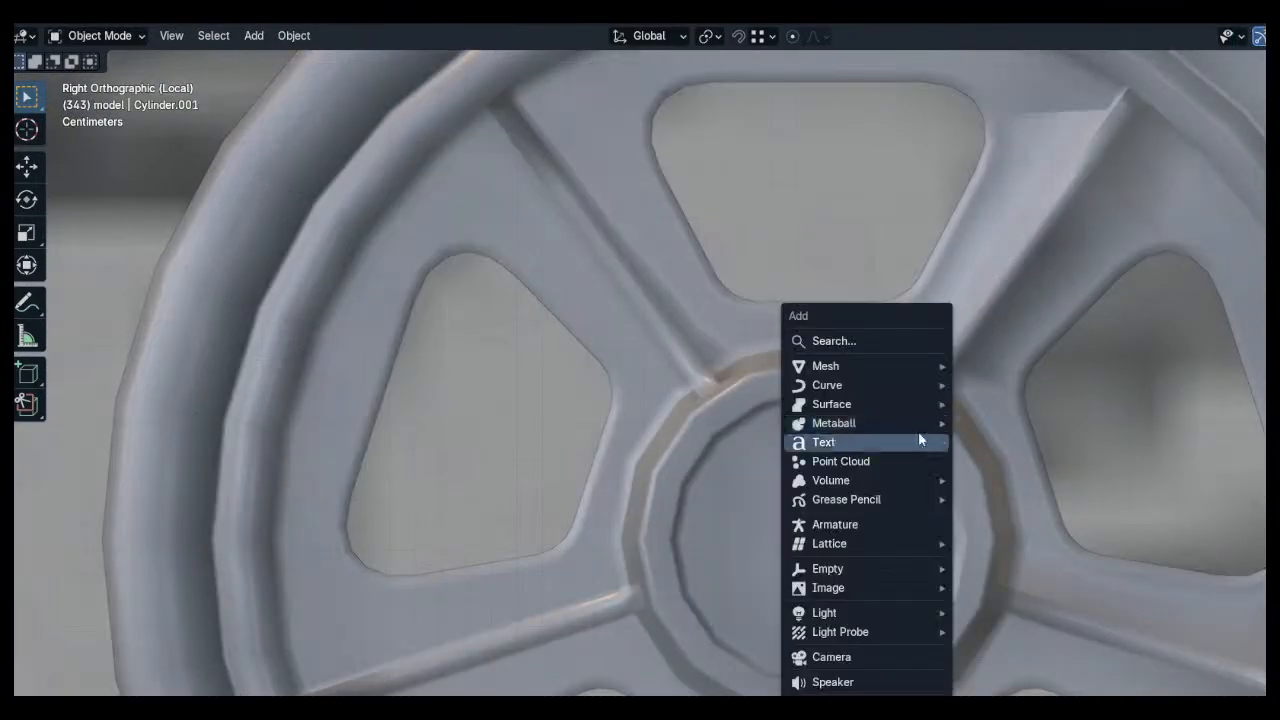
pyautogui.moveTo(940, 366)
pyautogui.click(998, 363)
# Rotate the plane's mesh 90° about Y so it faces the side view, and apply the object's rotation and scale
pyautogui.press('Tab')
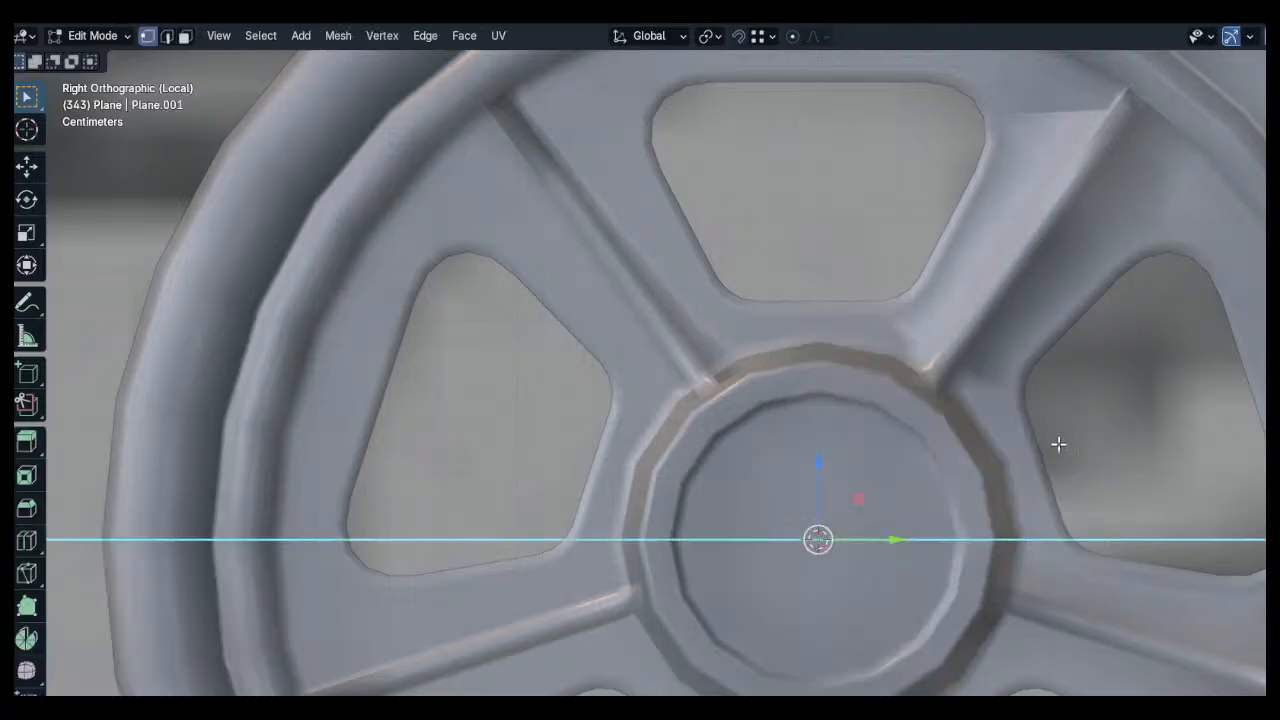
pyautogui.scroll(-6, 1057, 443)
pyautogui.write('r')
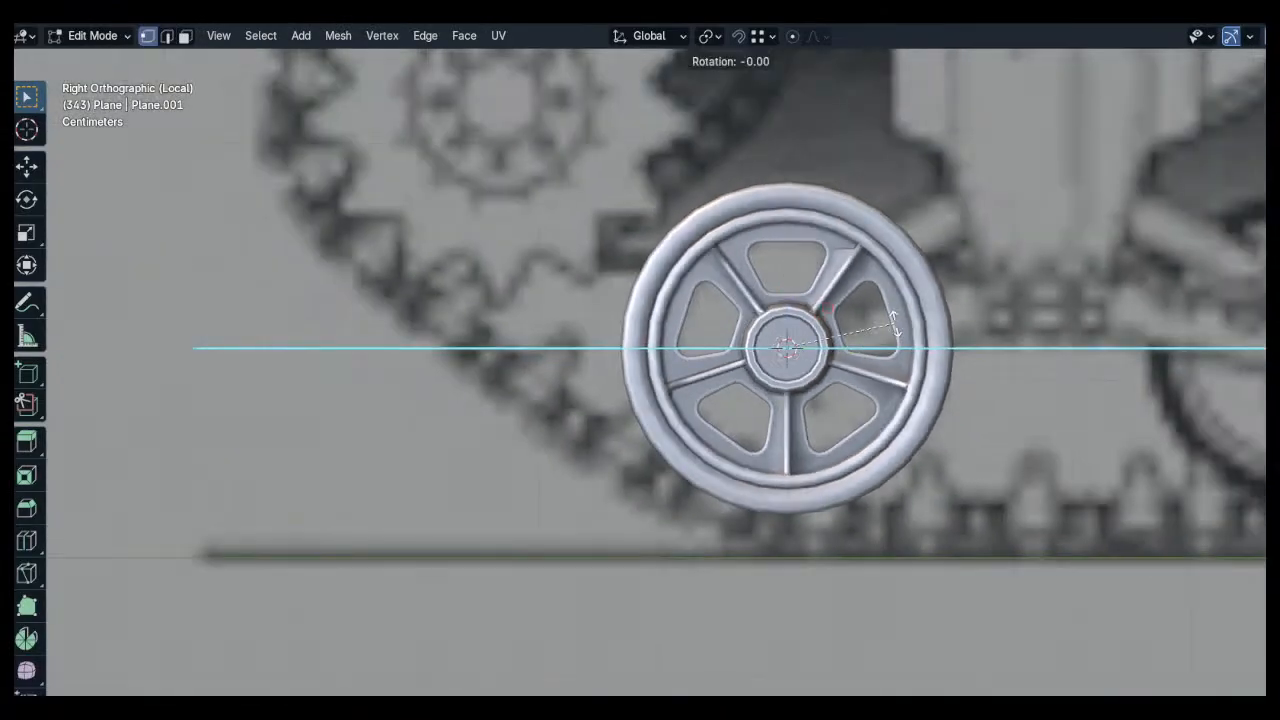
pyautogui.write('y90')
pyautogui.press('Return')
pyautogui.press('Tab')
pyautogui.press('Tab')
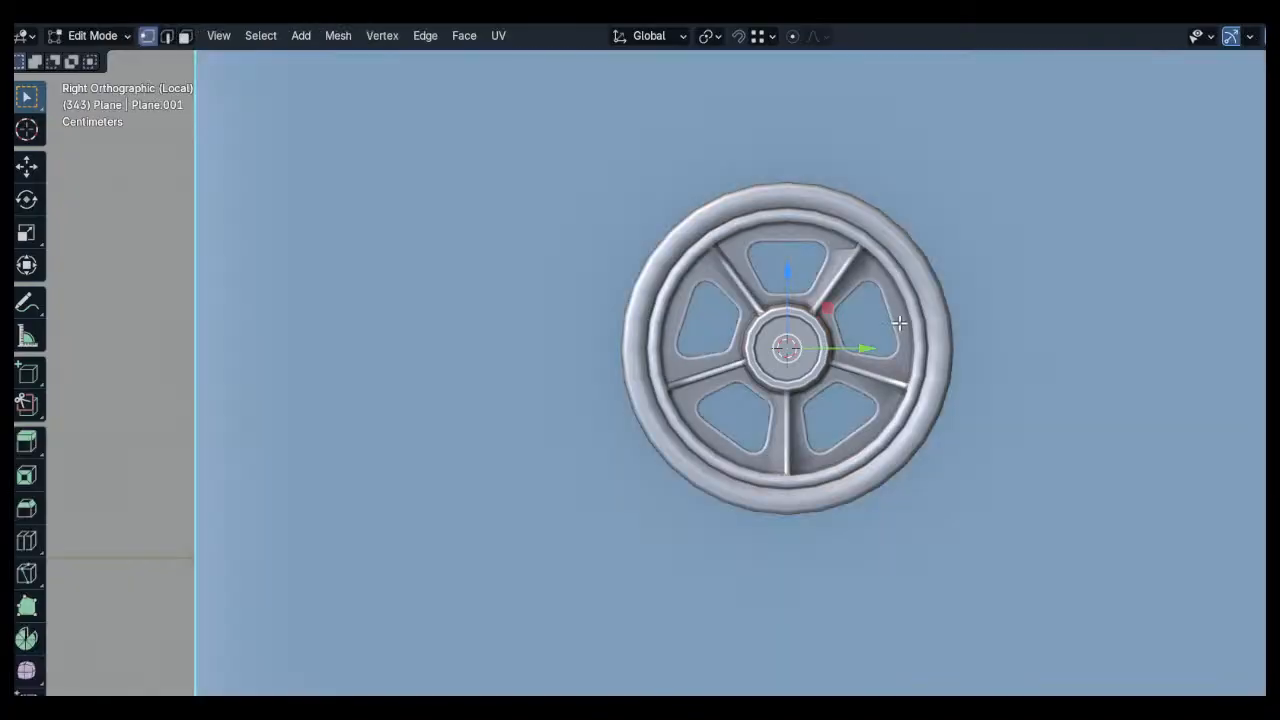
pyautogui.rightClick(899, 322)
pyautogui.press('Tab')
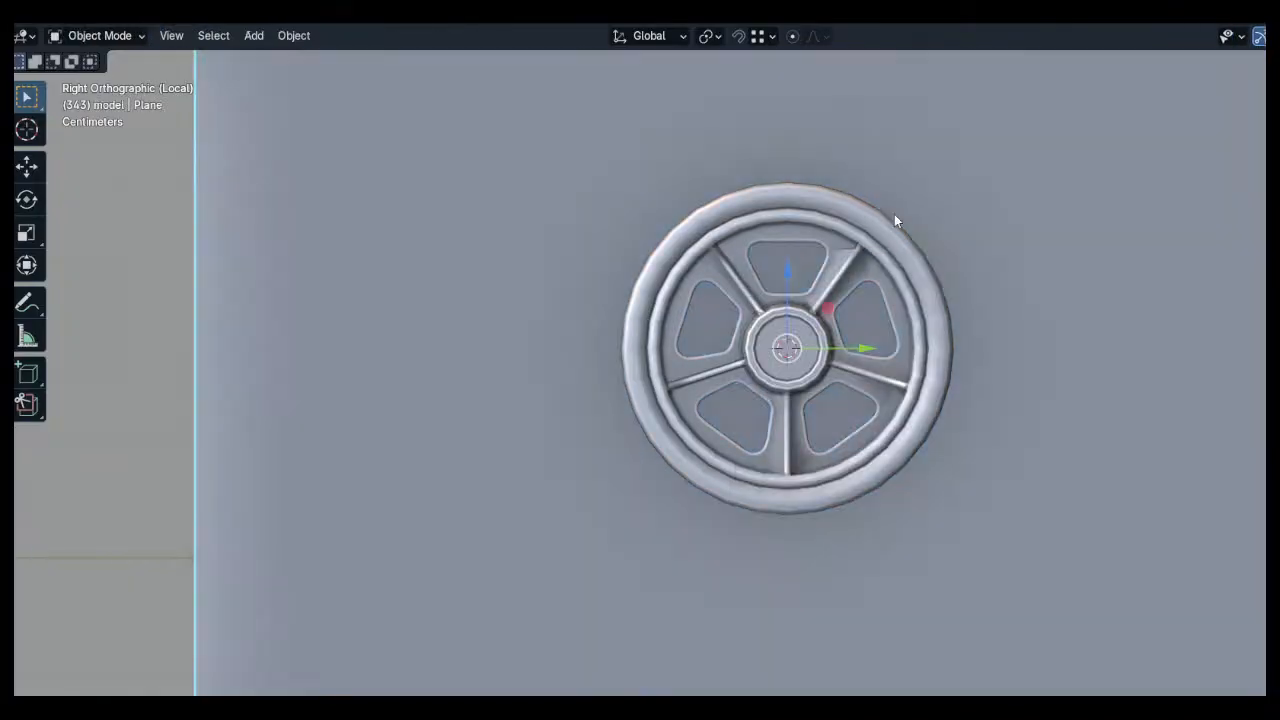
pyautogui.hotkey('ctrl', 'a')
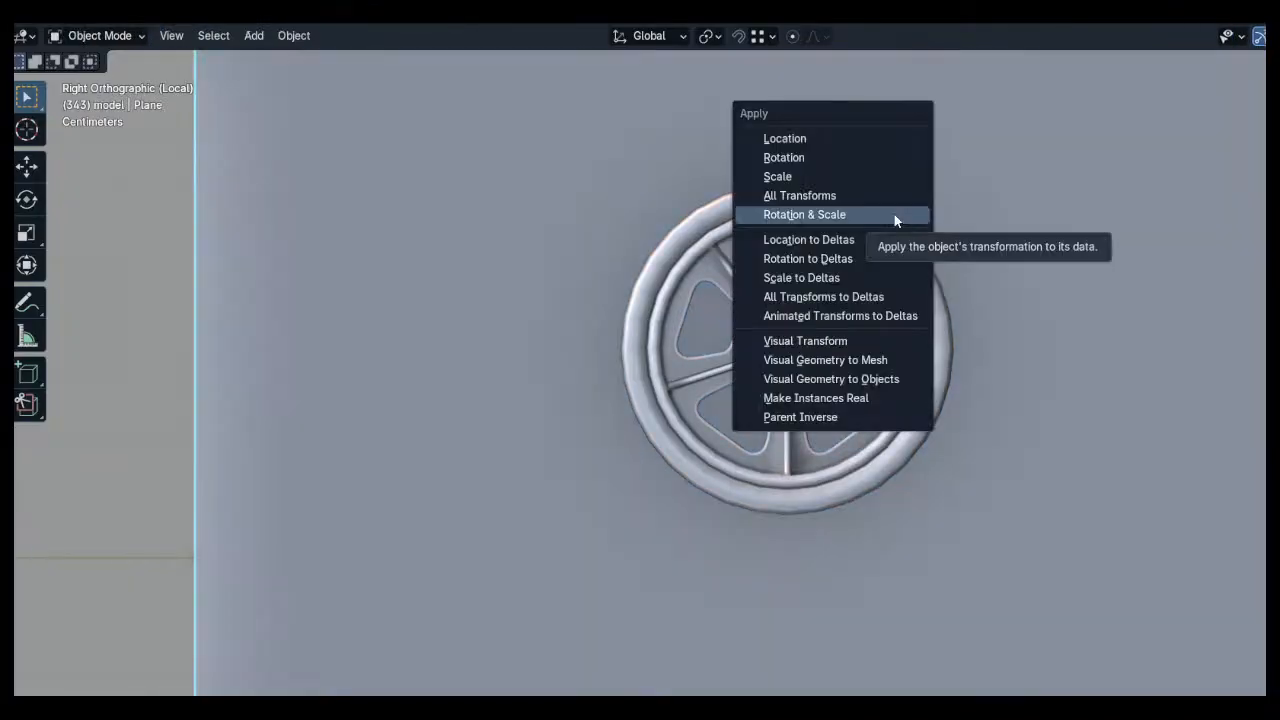
pyautogui.click(895, 218)
# Scale the plane's vertices down to 0 so they collapse into a single point at the wheel's centre
pyautogui.press('Tab')
pyautogui.press('s')
pyautogui.click(878, 327)
pyautogui.scroll(3, 875, 328)
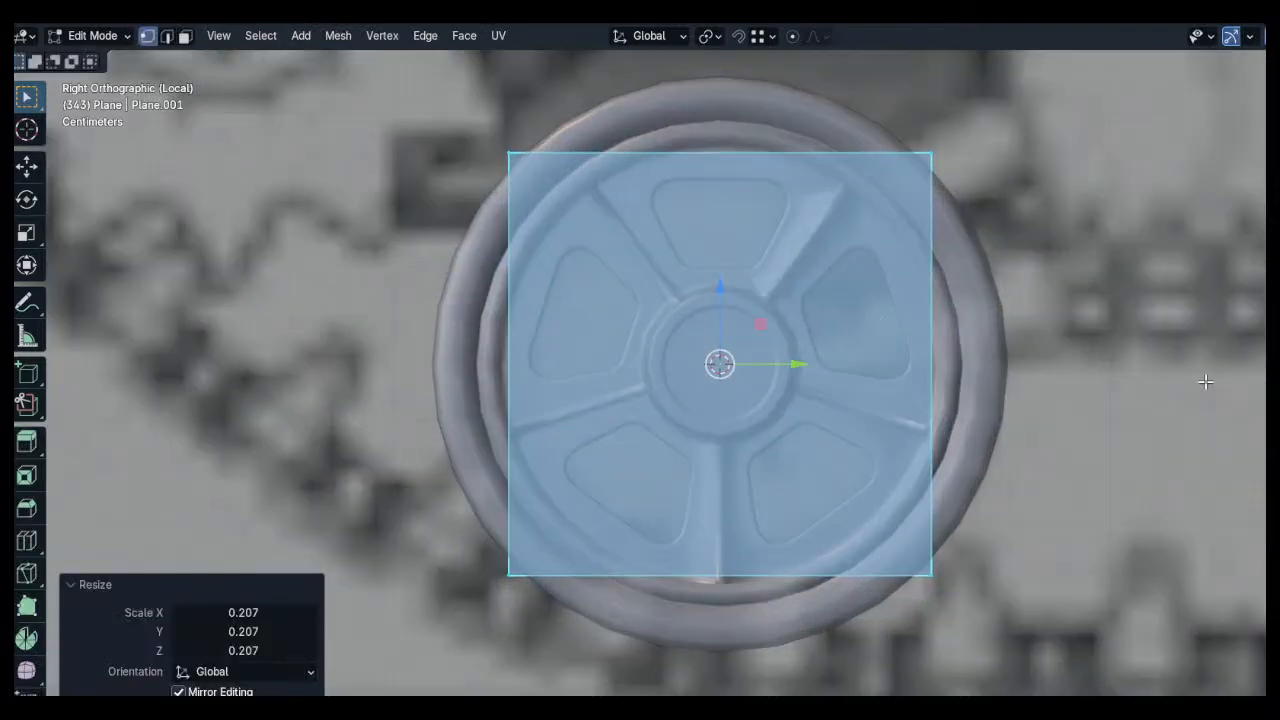
pyautogui.press('s')
pyautogui.click(797, 352)
pyautogui.scroll(4, 814, 360)
pyautogui.write('s')
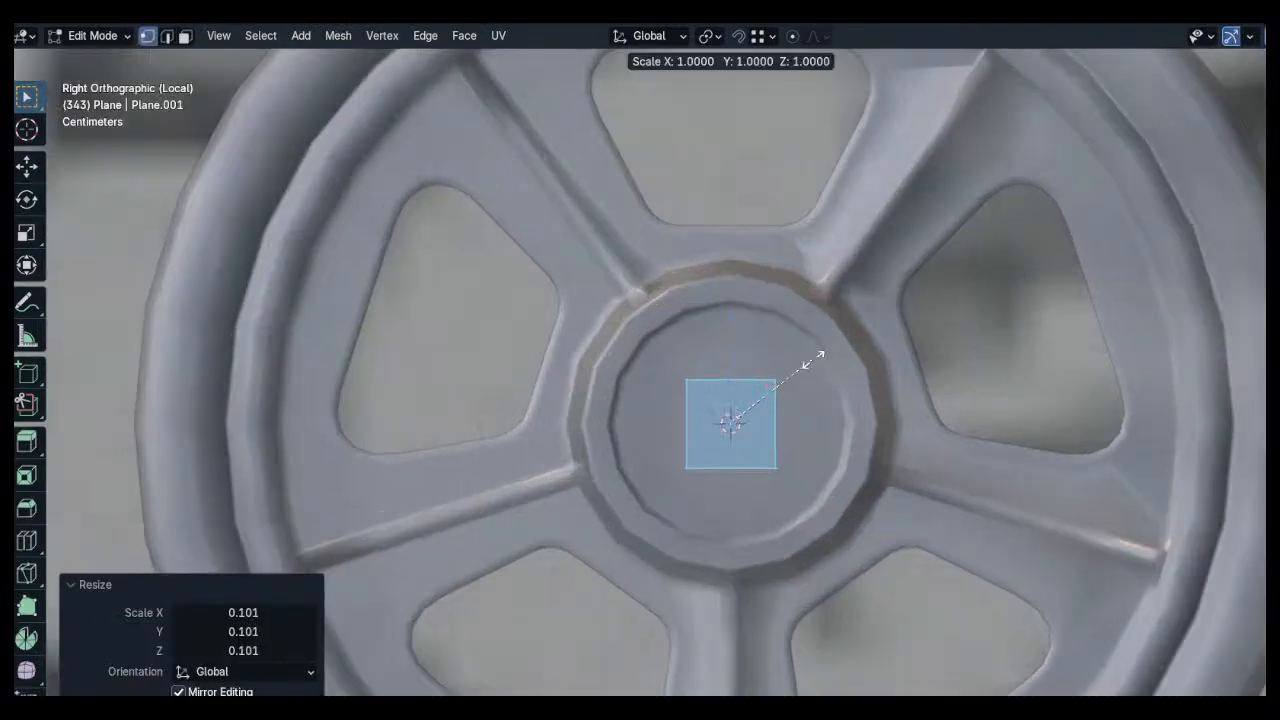
pyautogui.write('0')
pyautogui.press('Return')
pyautogui.keyDown('shift'); pyautogui.moveTo(749, 349); pyautogui.dragTo(765, 386, button='middle'); pyautogui.keyUp('shift')
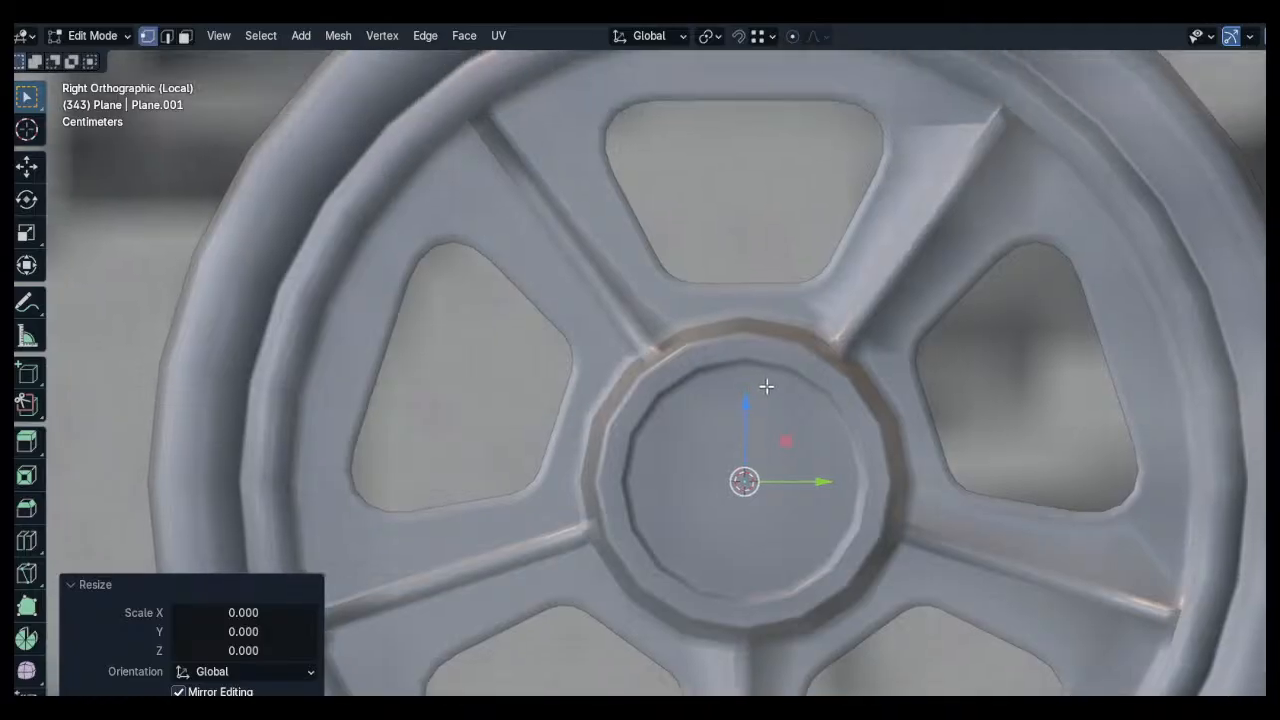
# Extrude the centre point upward along Z in moves of about 0.098 m and 0.201 m, and set the pivot point to the 3D cursor
pyautogui.press('e')
pyautogui.rightClick(766, 386)
pyautogui.press('g')
pyautogui.press('z')
pyautogui.click(793, 185)
pyautogui.keyDown('shift'); pyautogui.moveTo(818, 250); pyautogui.dragTo(831, 313, button='middle'); pyautogui.keyUp('shift')
pyautogui.scroll(-4, 831, 313)
pyautogui.scroll(1, 831, 313)
pyautogui.press('g')
pyautogui.press('z')
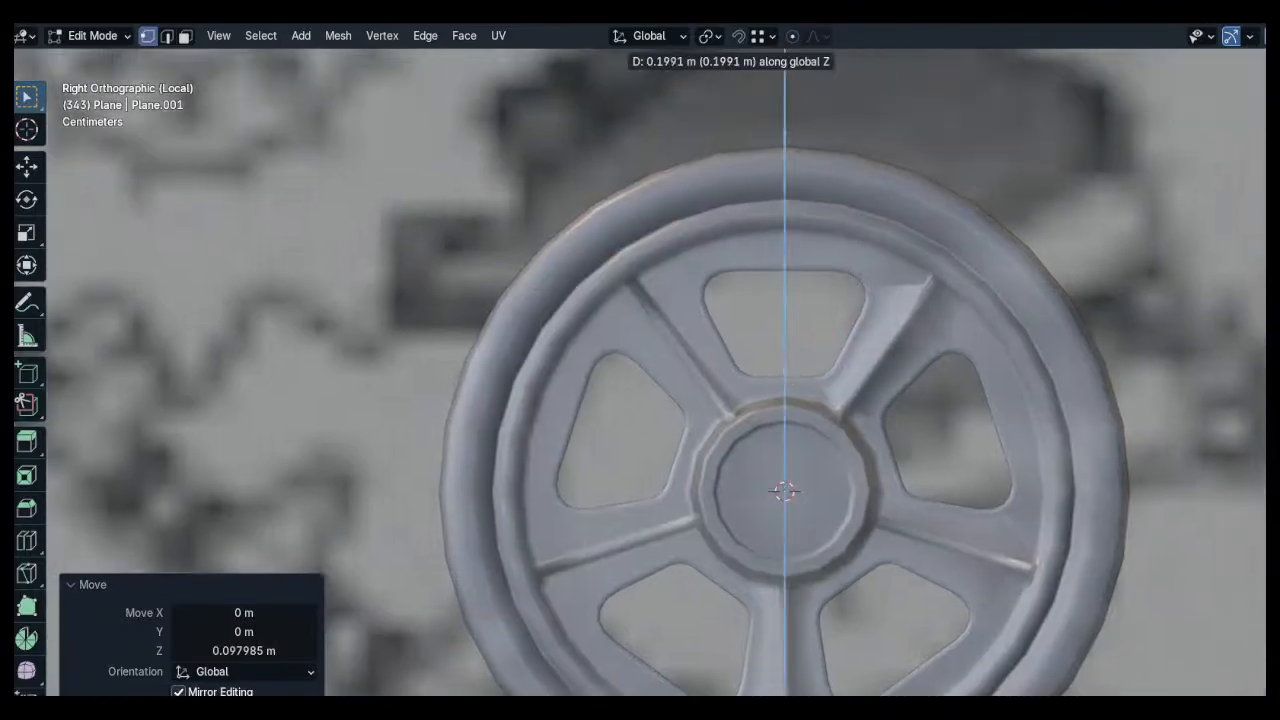
pyautogui.press('Return')
pyautogui.press('.')
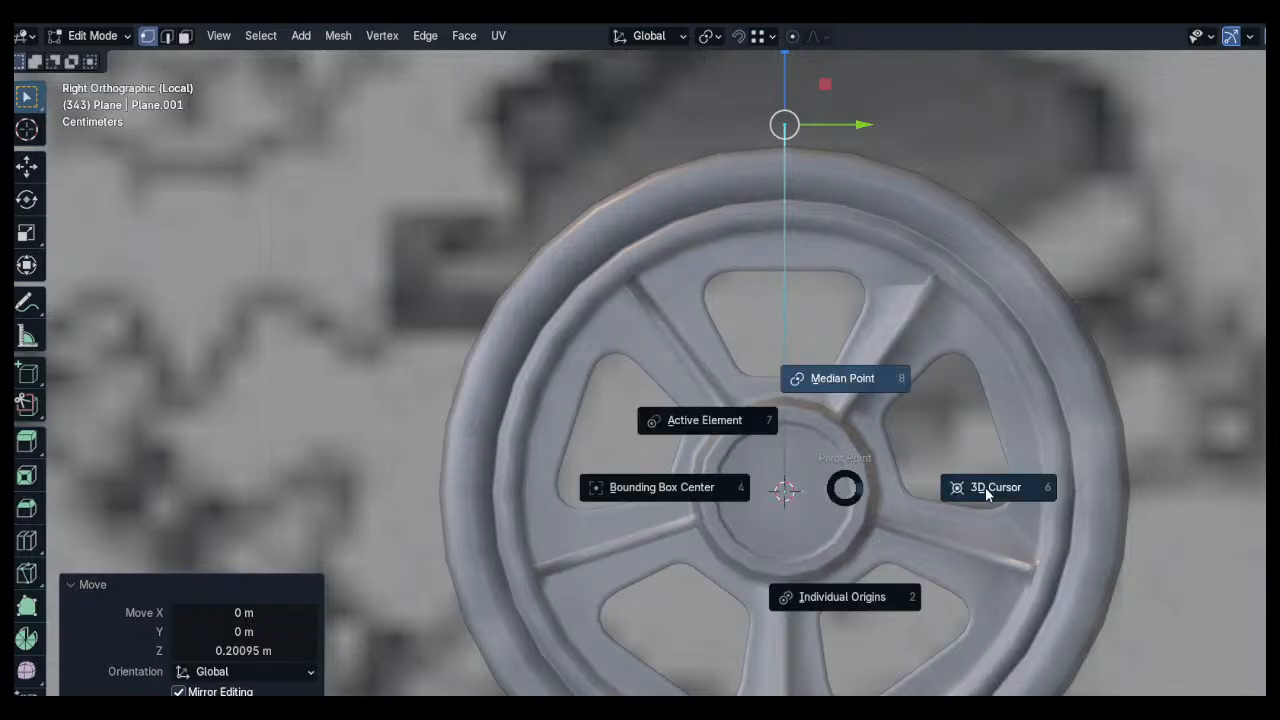
pyautogui.click(983, 489)
# Try to rotate the vertical line about -35.2° around the wheel's centre to match the neighbouring spoke rib
pyautogui.press('r')
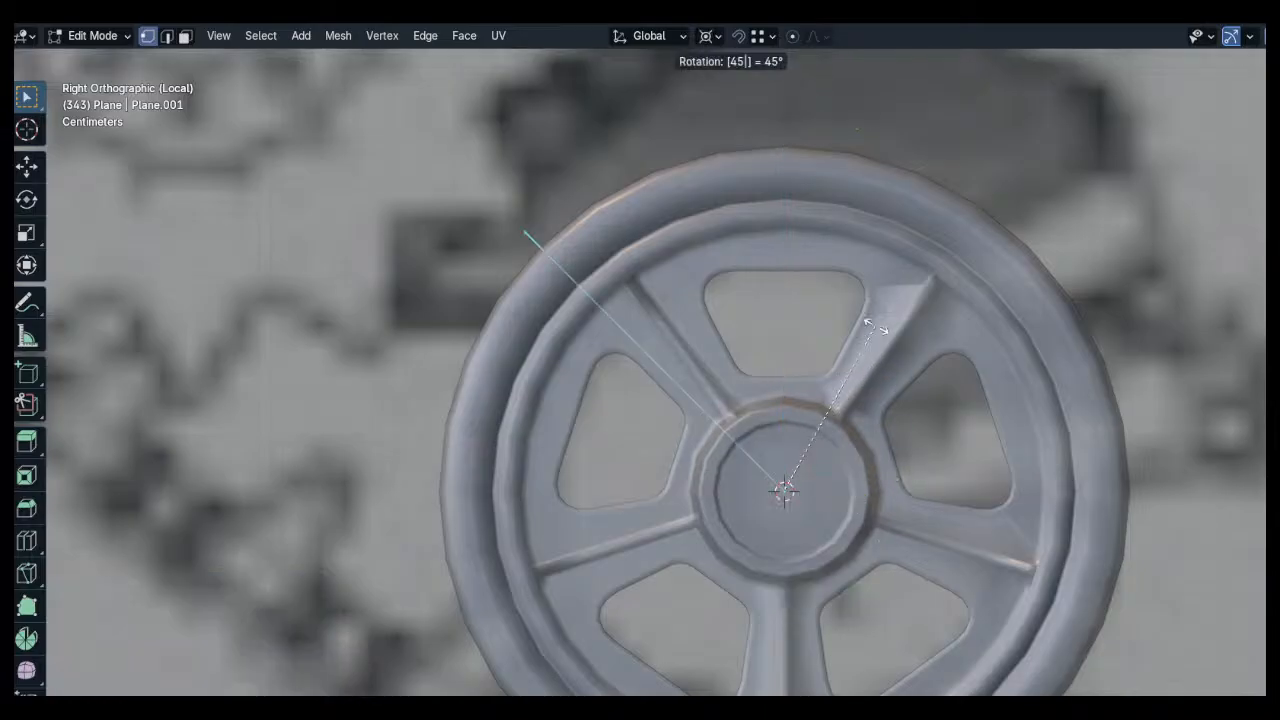
pyautogui.press('Escape')
pyautogui.press('r')
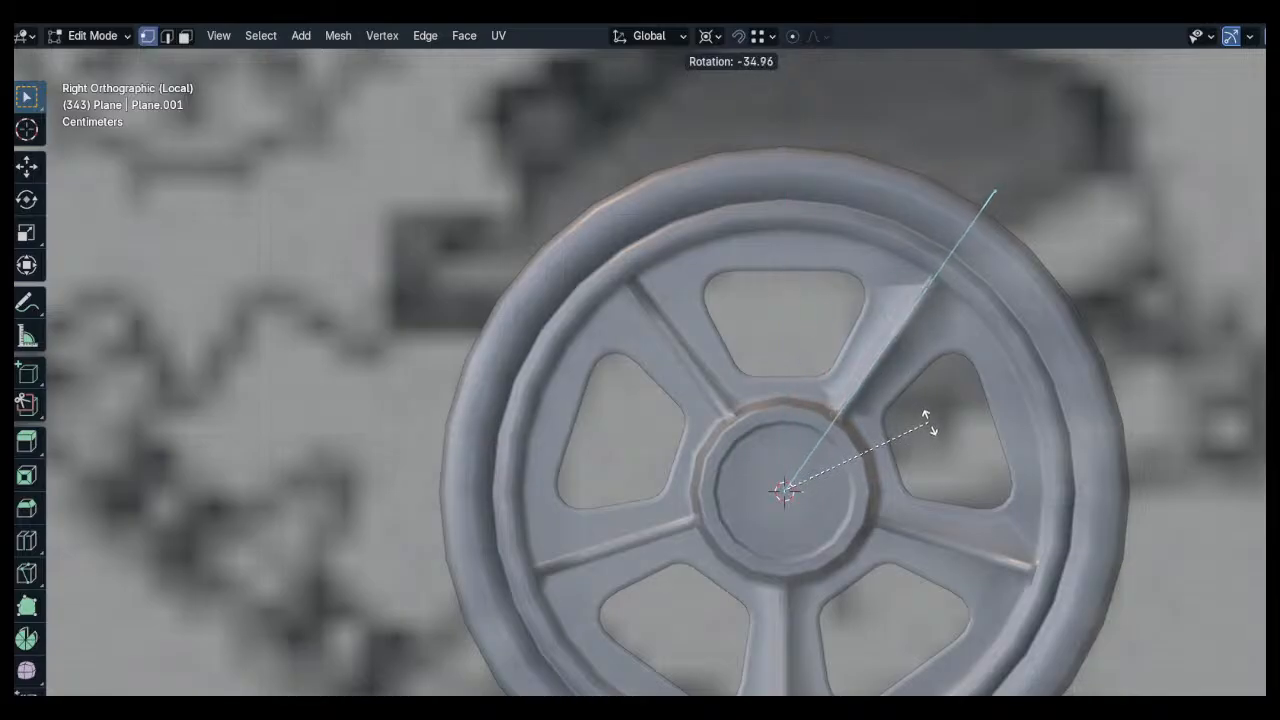
pyautogui.click(925, 420)
pyautogui.scroll(8, 915, 325)
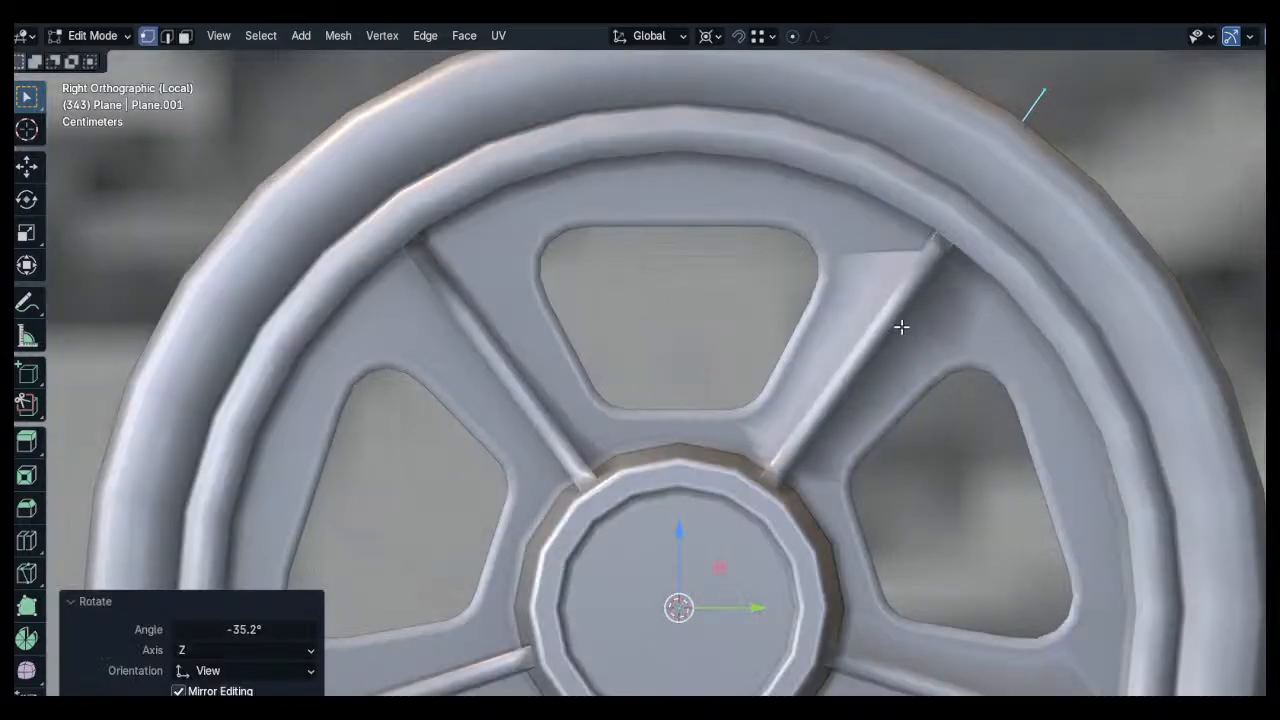
pyautogui.scroll(-6, 901, 303)
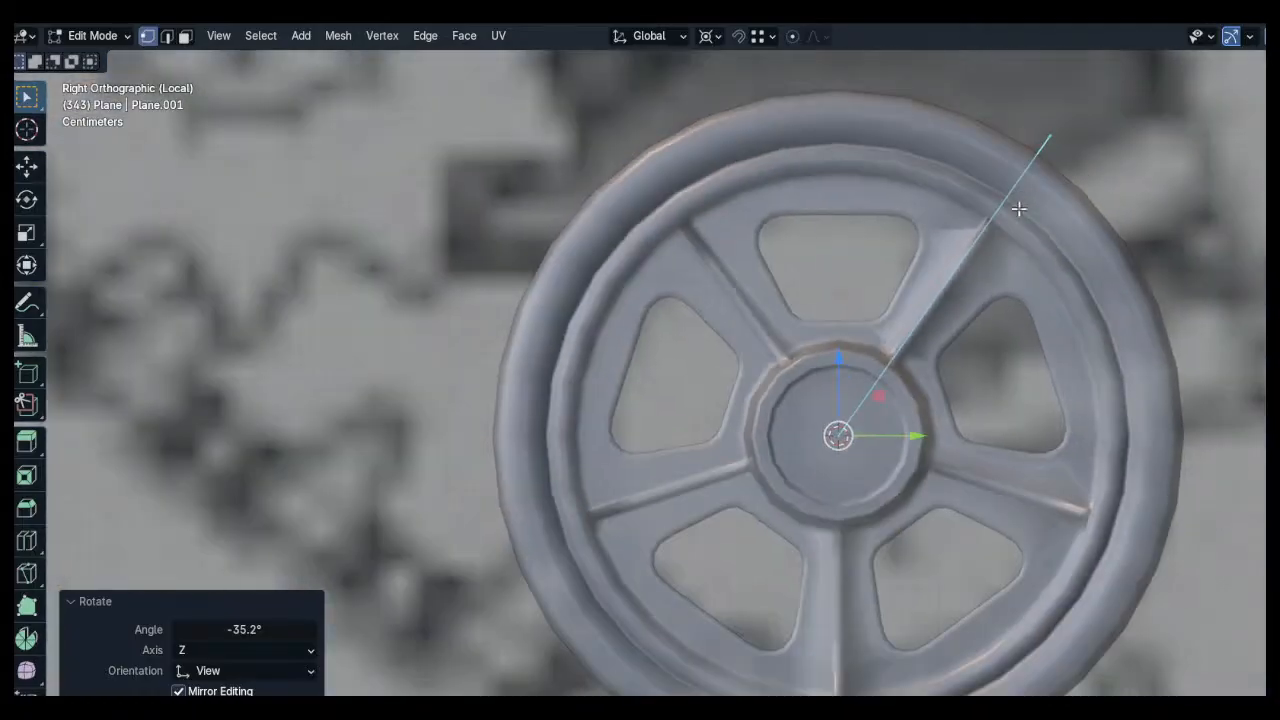
pyautogui.keyDown('shift'); pyautogui.moveTo(1018, 208); pyautogui.dragTo(991, 237, button='middle'); pyautogui.keyUp('shift')
pyautogui.scroll(4, 995, 236)
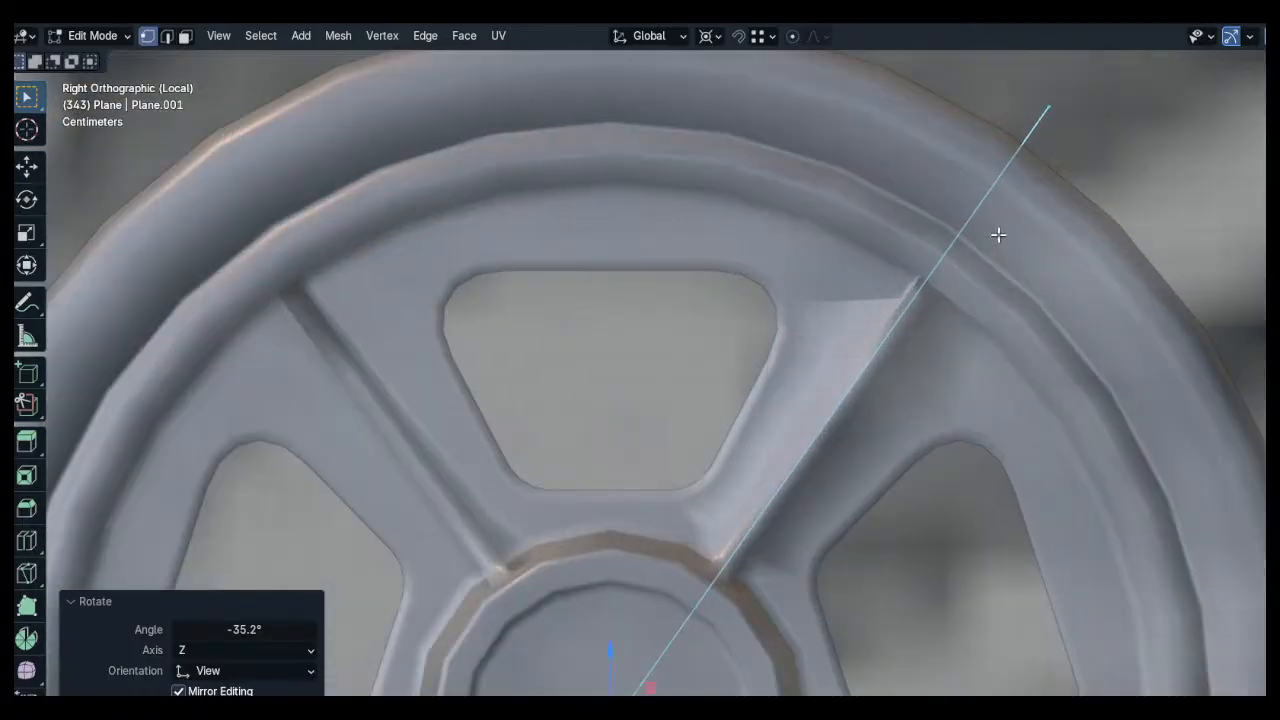
pyautogui.hotkey('ctrl', 'z')
pyautogui.scroll(-4, 877, 277)
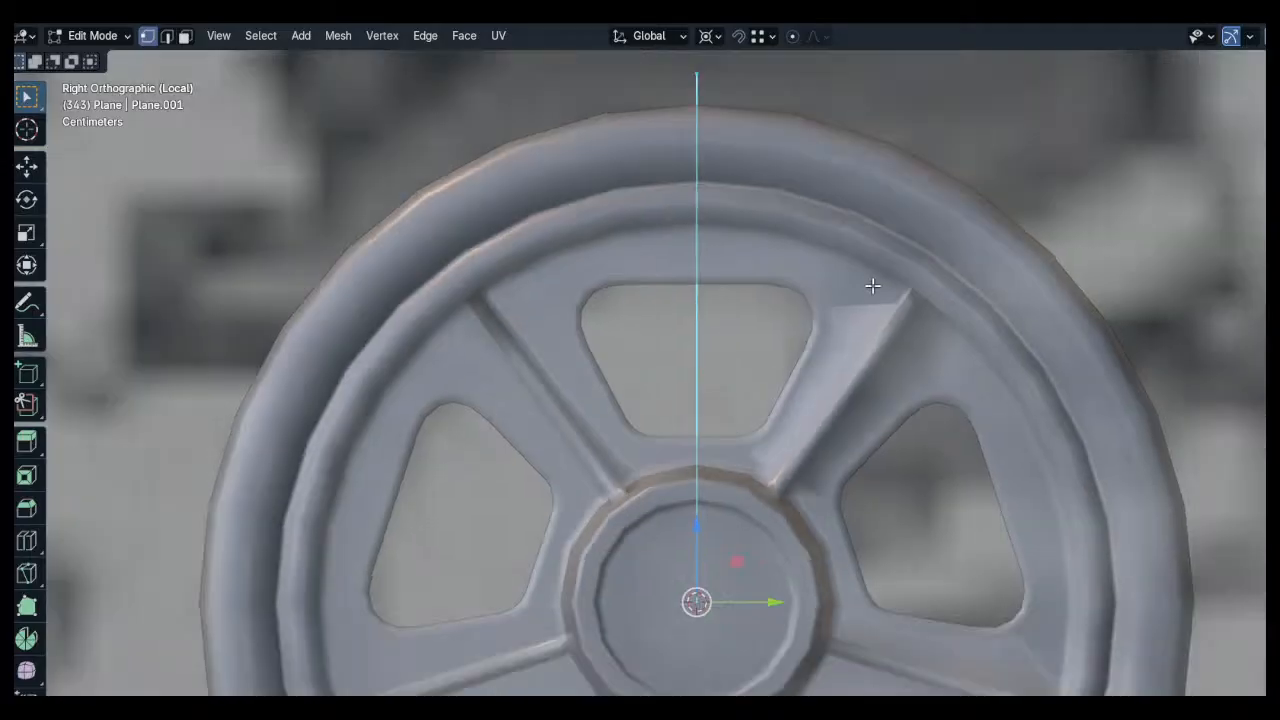
# Duplicate the vertical line in place and rotate the copy around the wheel's centre to line up with the right-hand upper spoke rib
pyautogui.hotkey('shift', 'd')
pyautogui.press('Escape')
pyautogui.press('r')
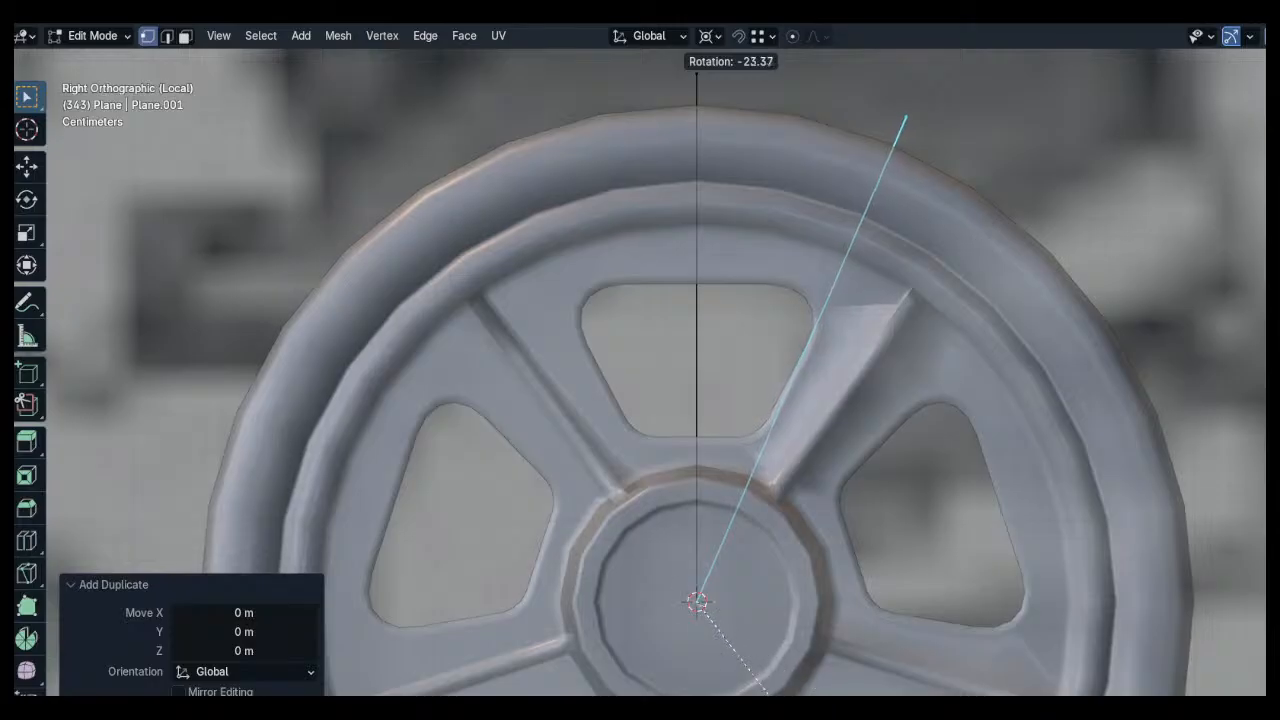
pyautogui.rightClick(914, 266)
pyautogui.press('r')
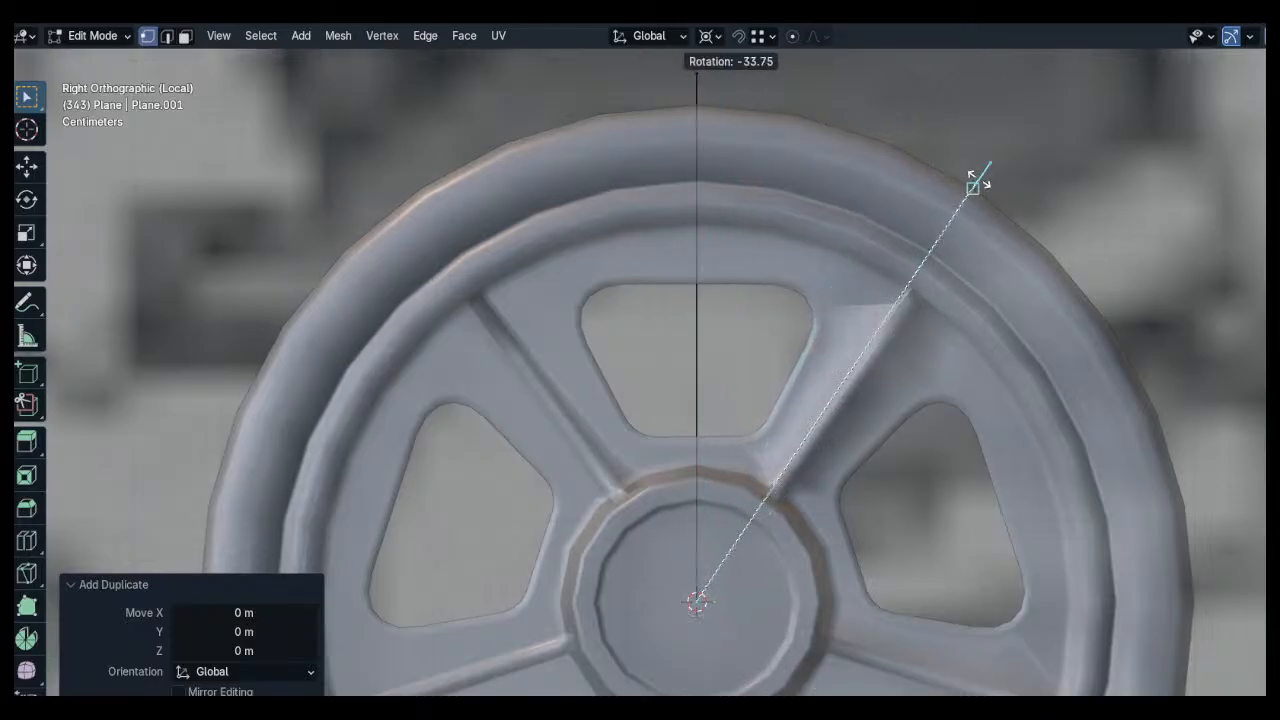
pyautogui.rightClick(1011, 180)
pyautogui.press('r')
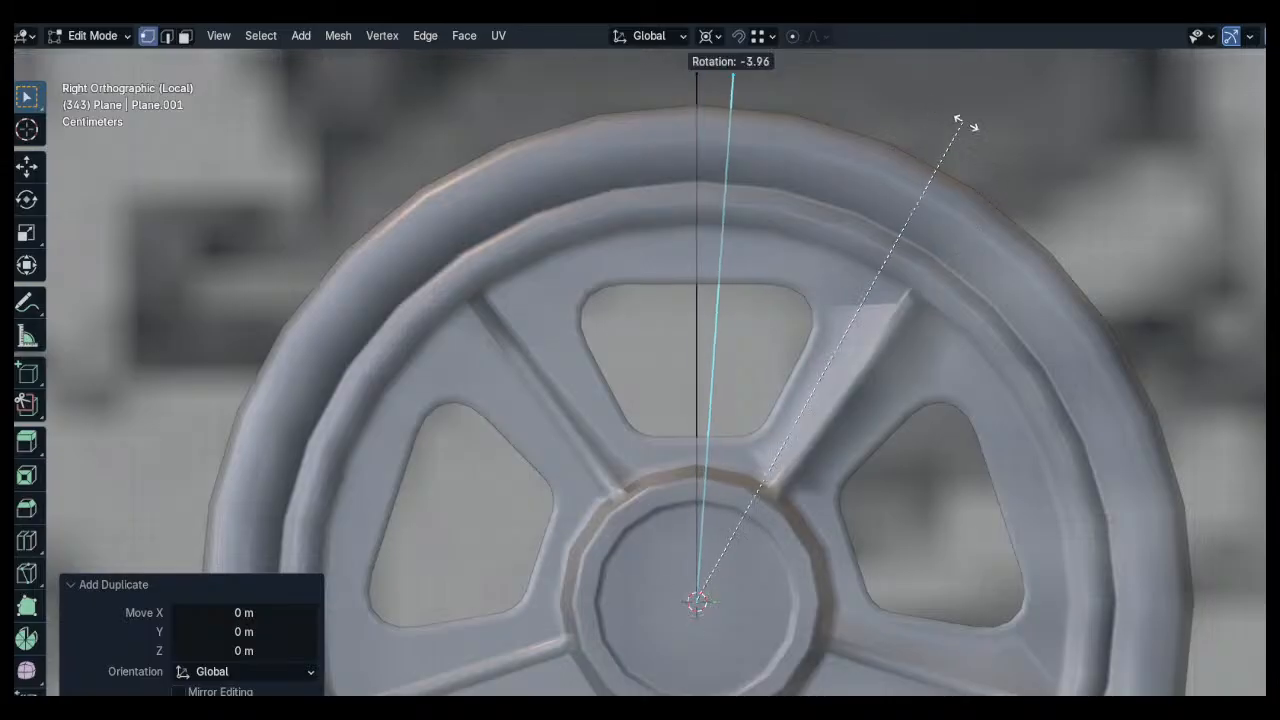
pyautogui.click(1212, 312)
pyautogui.press('x')
pyautogui.click(967, 199)
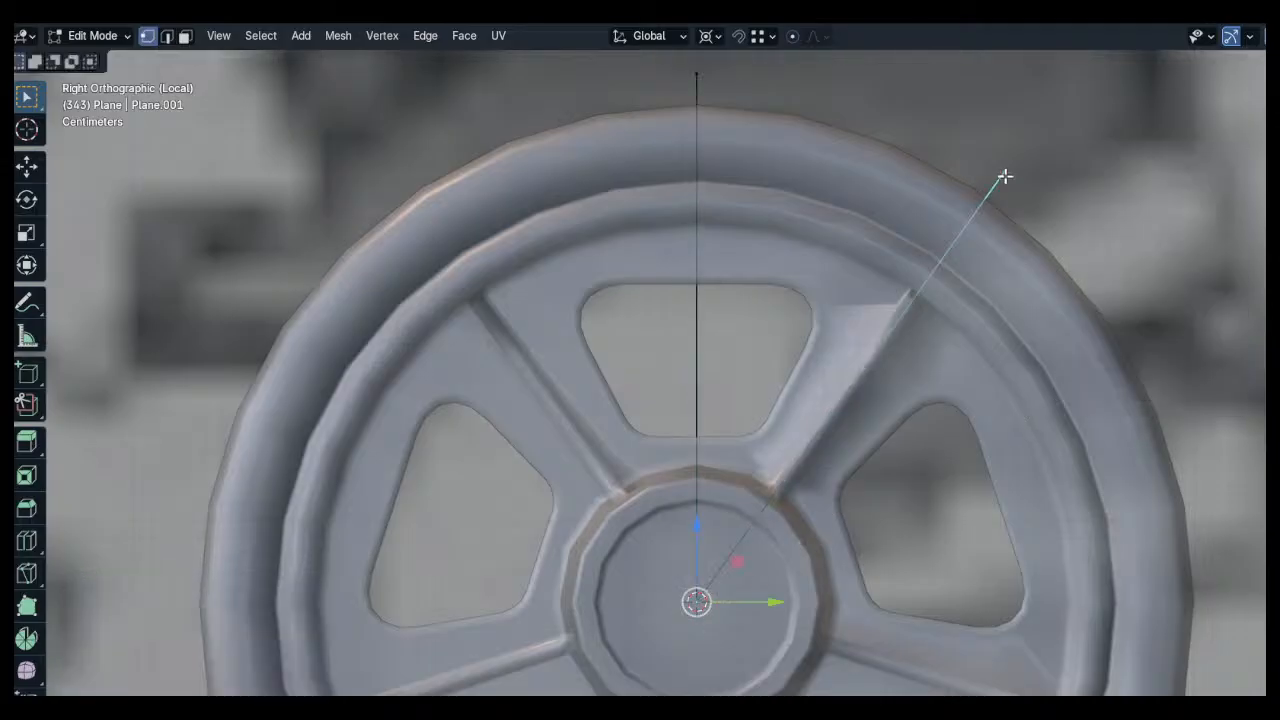
# Slide the rotated line's outer vertex inward along the line so that it ends on the spoke rib
pyautogui.scroll(5, 936, 277)
pyautogui.hotkey('shift', 'v')
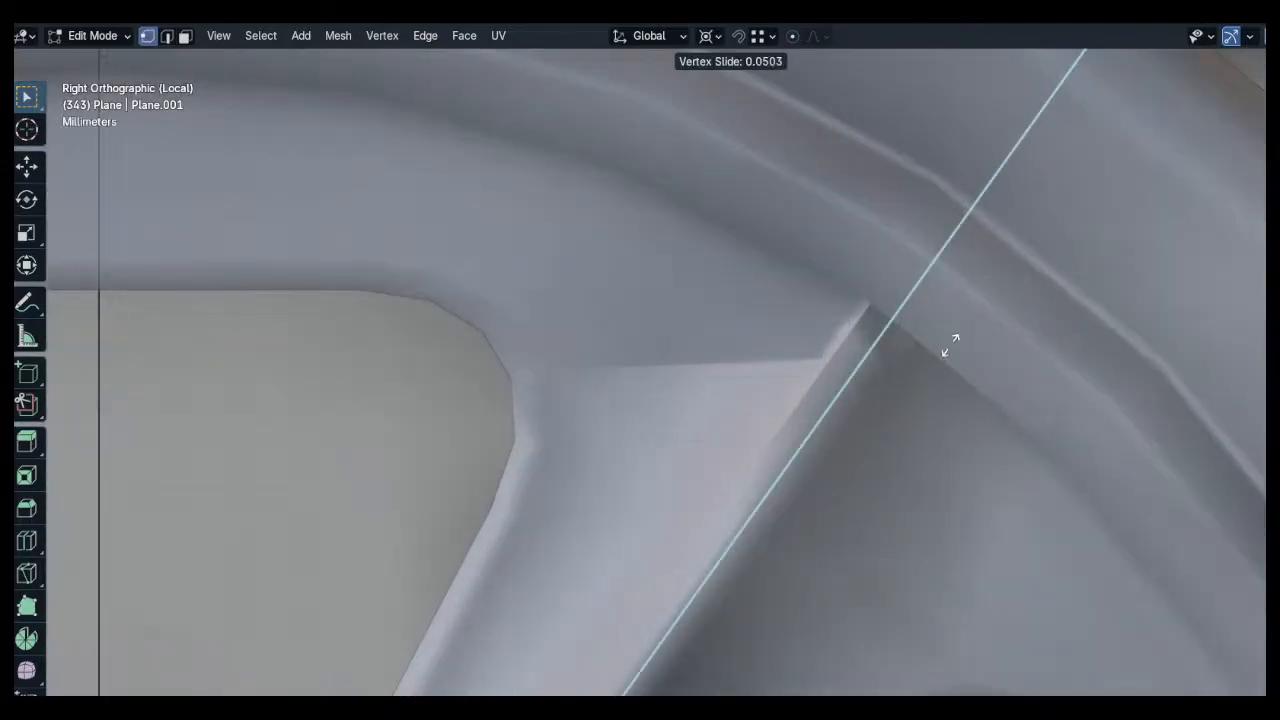
pyautogui.click(617, 277)
# Subdivide the short edge across the right-hand upper spoke rib to mark its midpoint, and return to editing the guide lines
pyautogui.press('Tab')
pyautogui.click(780, 486)
pyautogui.press('Tab')
pyautogui.press('2')
pyautogui.rightClick(798, 387)
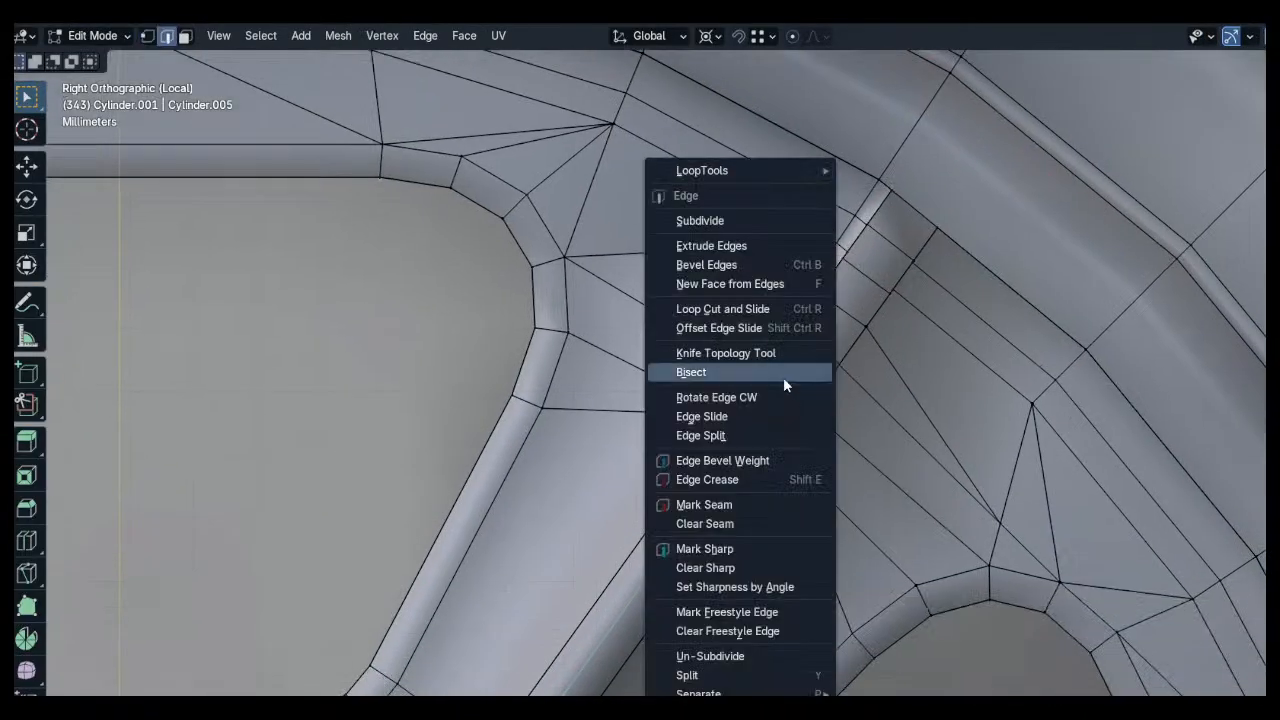
pyautogui.click(726, 219)
pyautogui.press('1')
pyautogui.keyDown('shift'); pyautogui.moveTo(768, 397); pyautogui.dragTo(788, 375, button='middle'); pyautogui.keyUp('shift')
pyautogui.press('Tab')
pyautogui.click(776, 413)
pyautogui.click(770, 411)
pyautogui.press('Tab')
pyautogui.press('Tab')
pyautogui.click(779, 401)
pyautogui.press('Tab')
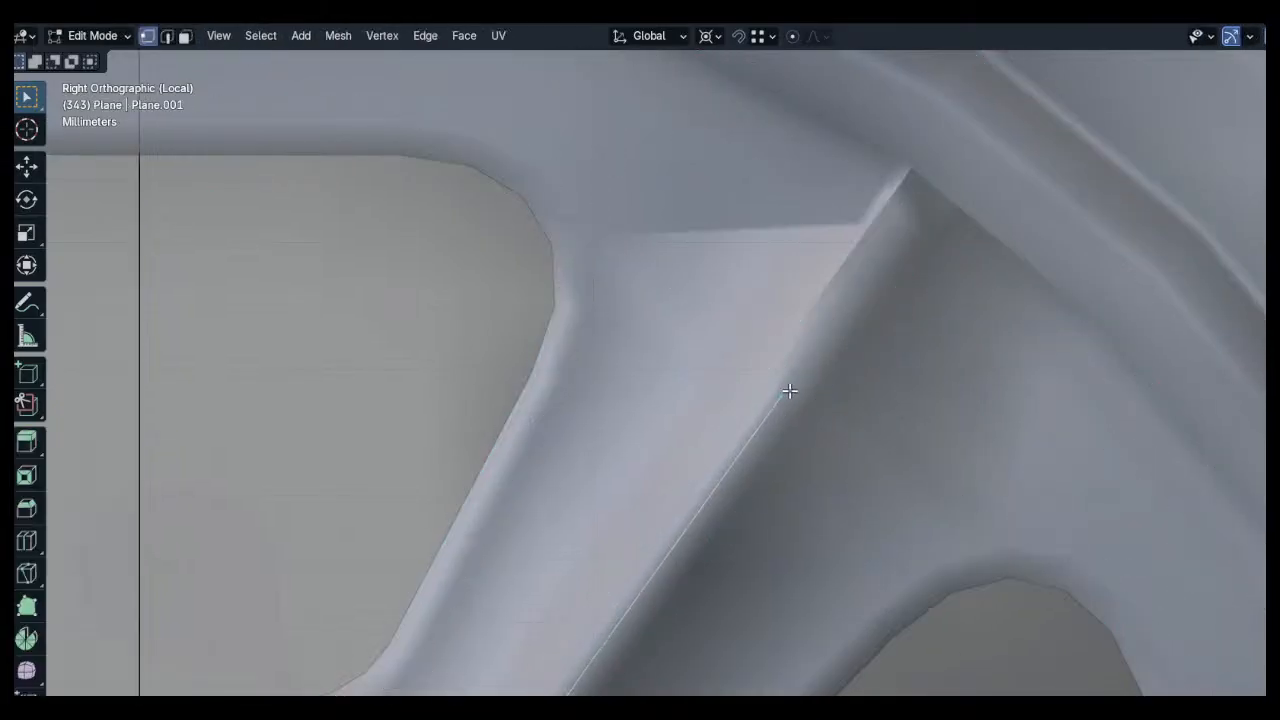
# Try to rotate the shortened line around the wheel's centre to meet the rib's midpoint
pyautogui.scroll(-7, 786, 394)
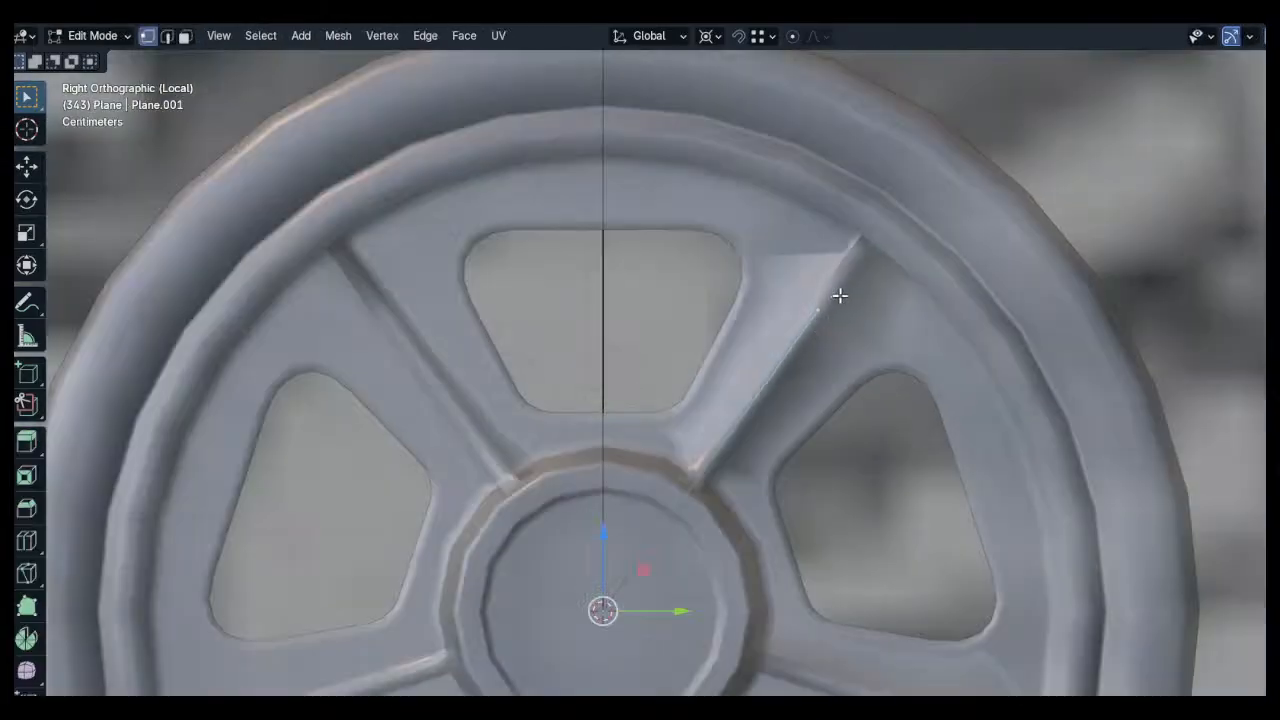
pyautogui.press('r')
pyautogui.click(854, 314)
pyautogui.scroll(7, 820, 296)
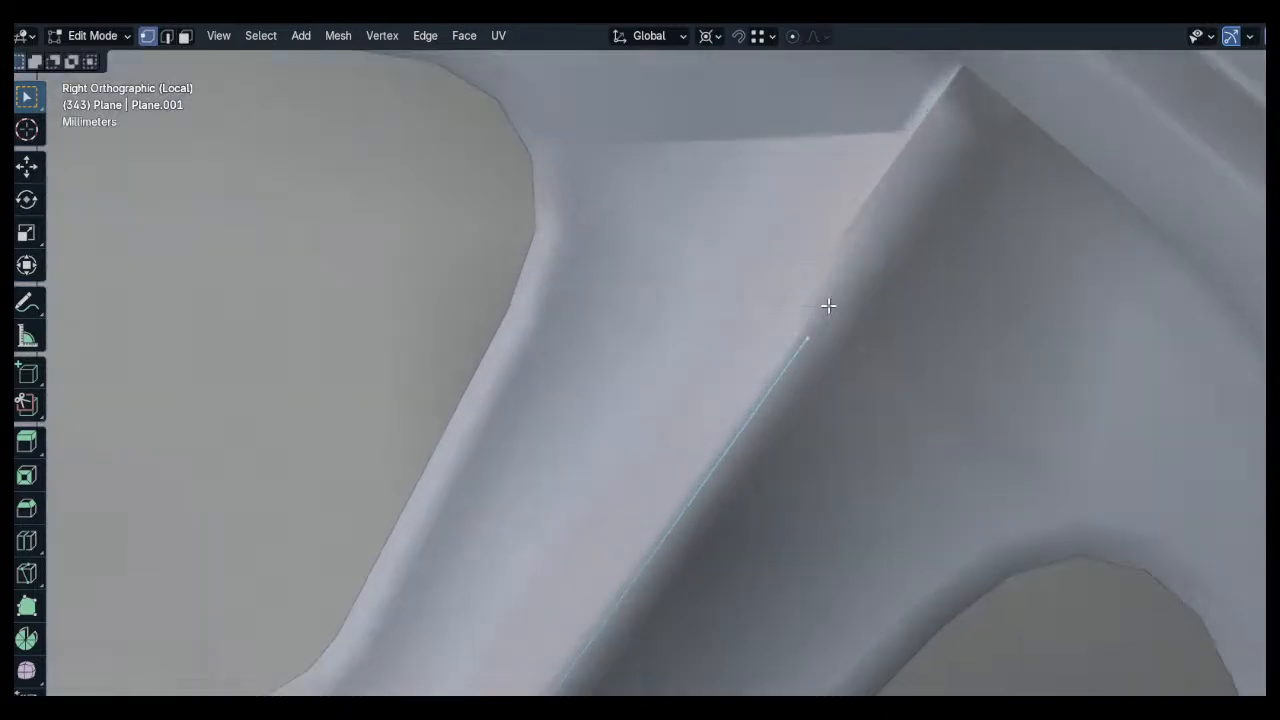
pyautogui.hotkey('ctrl', 'z')
# In wireframe display, rotate the shortened line about -0.12° around the wheel's centre to meet the rib's midpoint
pyautogui.press('z')
pyautogui.click(822, 303)
pyautogui.scroll(2, 828, 301)
pyautogui.press('r')
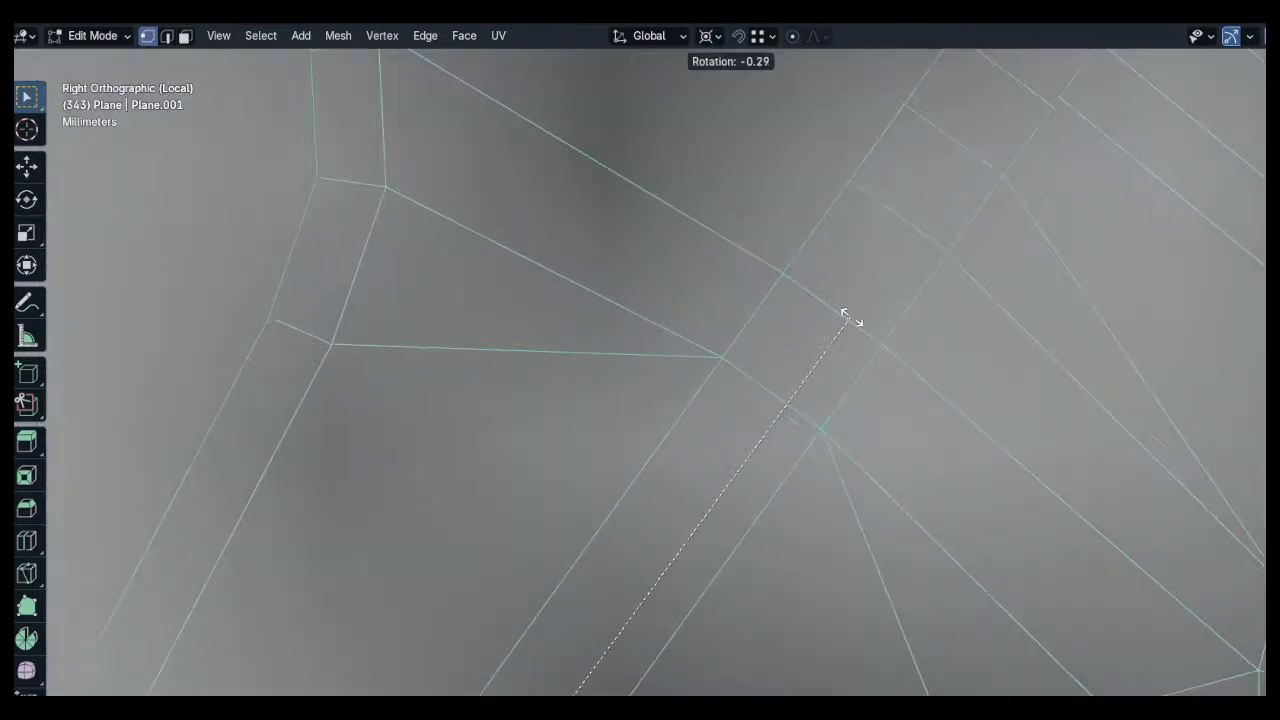
pyautogui.click(837, 304)
# Slide the line's outer vertex back out beyond the wheel's outer rim, with a factor of about -0.736
pyautogui.scroll(-7, 856, 306)
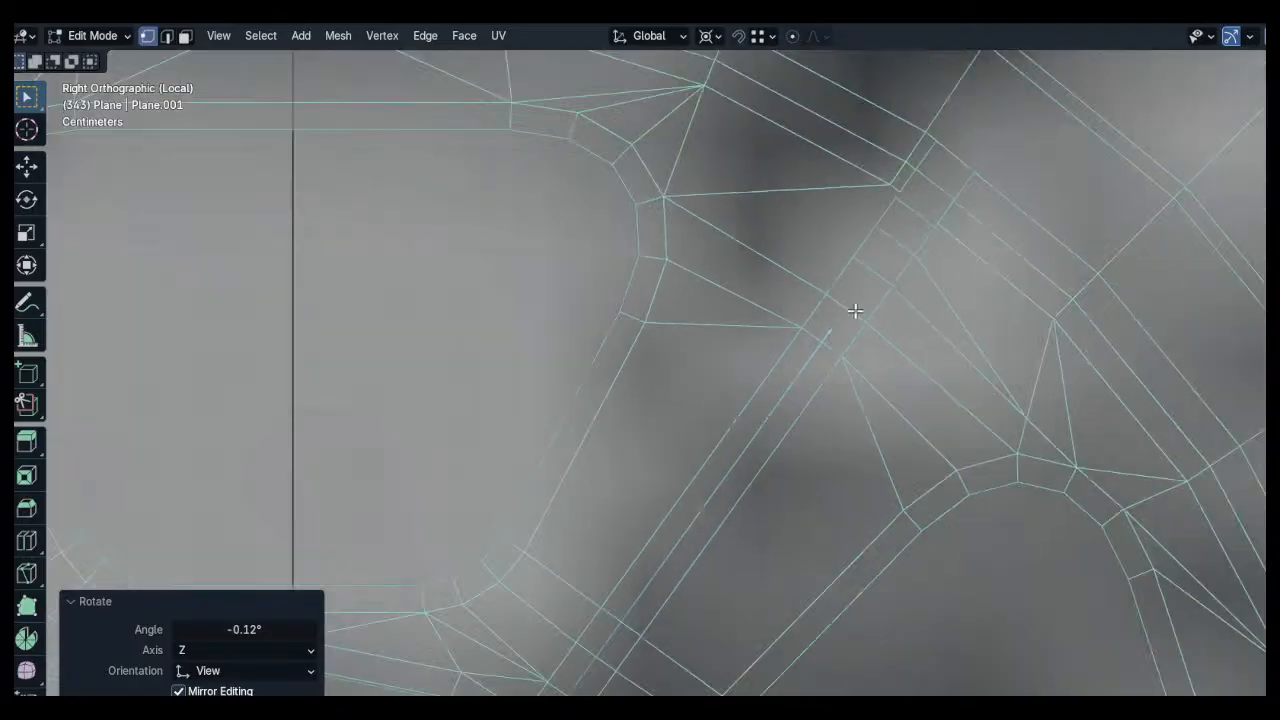
pyautogui.scroll(-3, 860, 312)
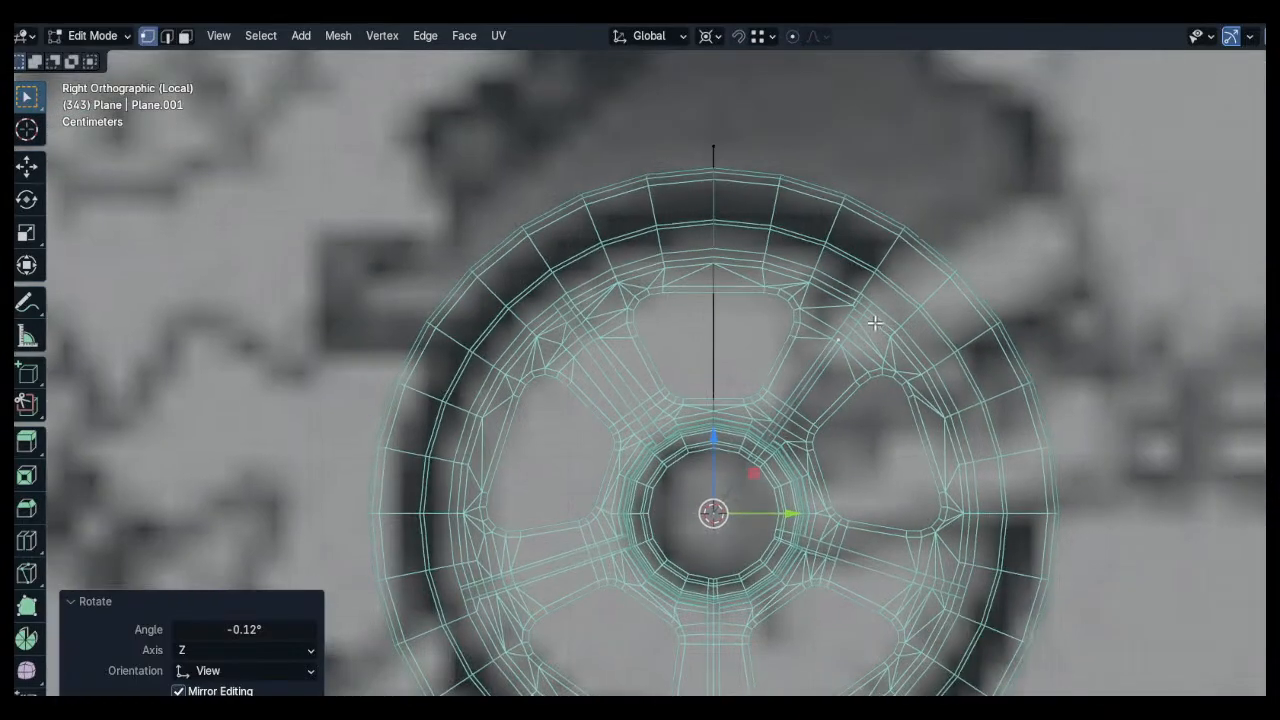
pyautogui.press('g')
pyautogui.press('g')
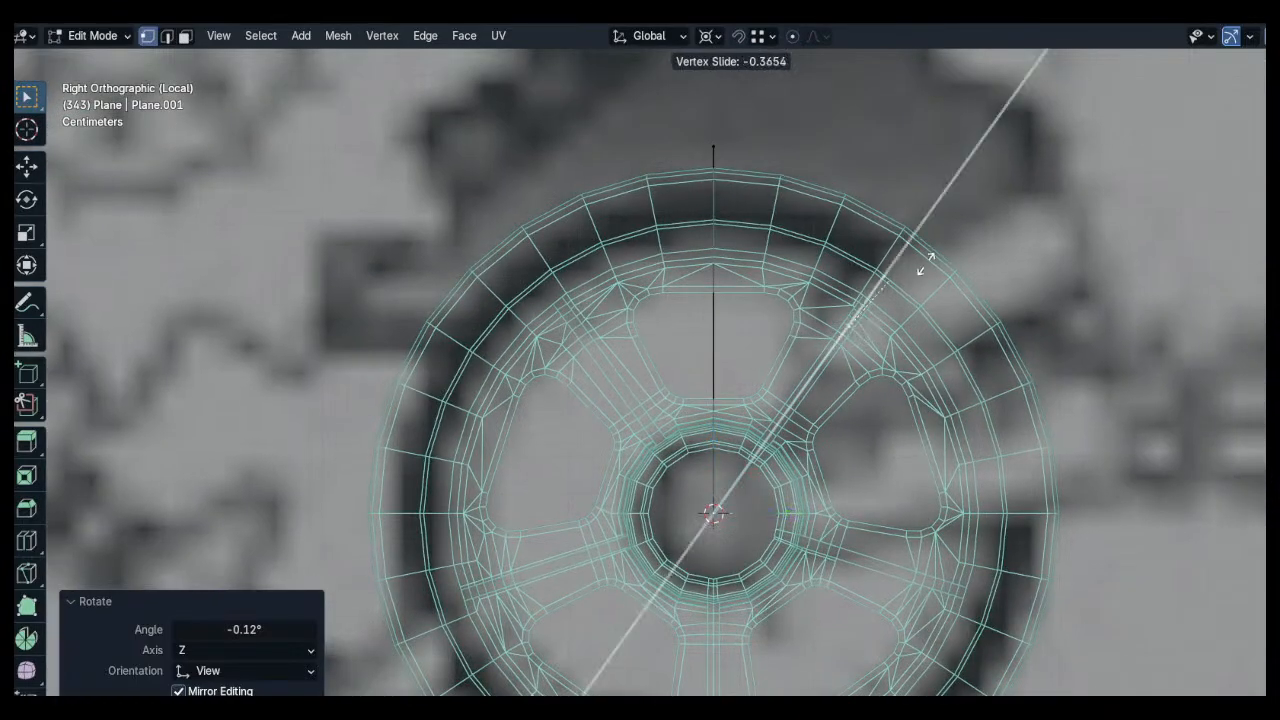
pyautogui.click(854, 274)
pyautogui.scroll(3, 771, 432)
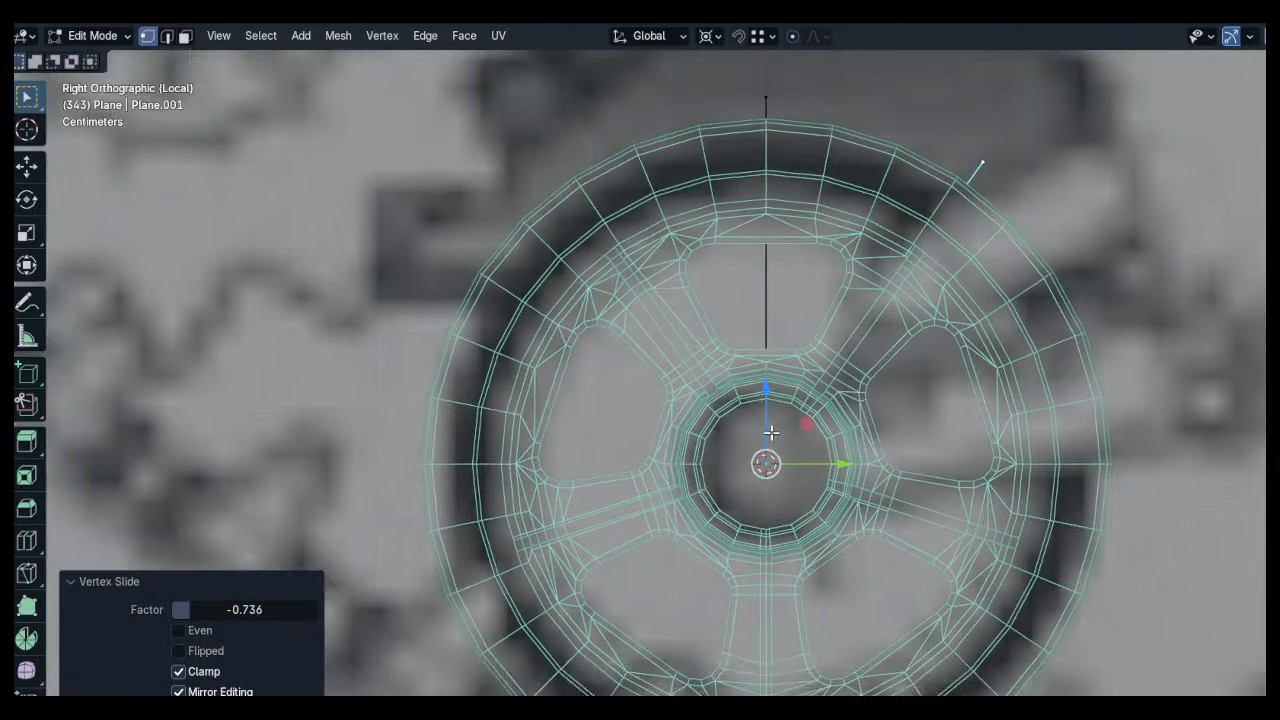
# Return to solid display and subdivide the short edge across the left-hand upper spoke rib near the hub to mark its midpoint
pyautogui.press('z')
pyautogui.click(876, 431)
pyautogui.press('Tab')
pyautogui.click(641, 317)
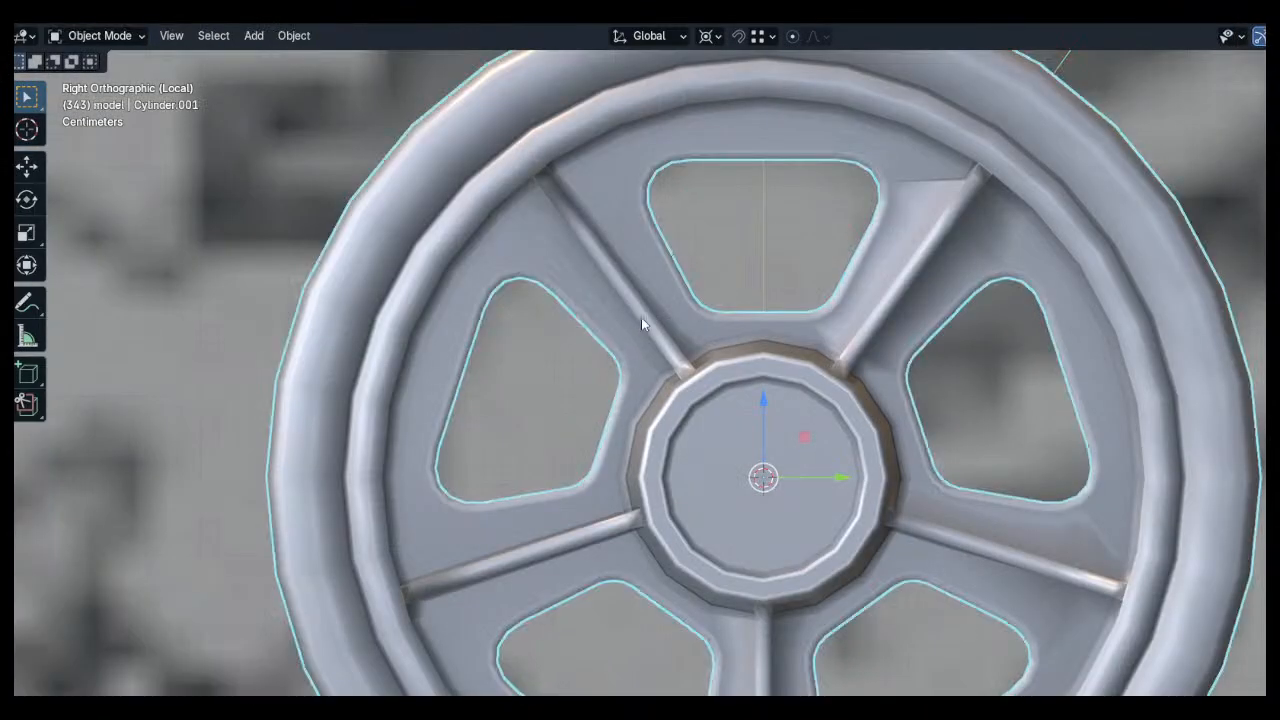
pyautogui.press('Tab')
pyautogui.scroll(4, 641, 317)
pyautogui.scroll(1, 631, 302)
pyautogui.press('2')
pyautogui.click(683, 350)
pyautogui.rightClick(683, 352)
pyautogui.click(625, 221)
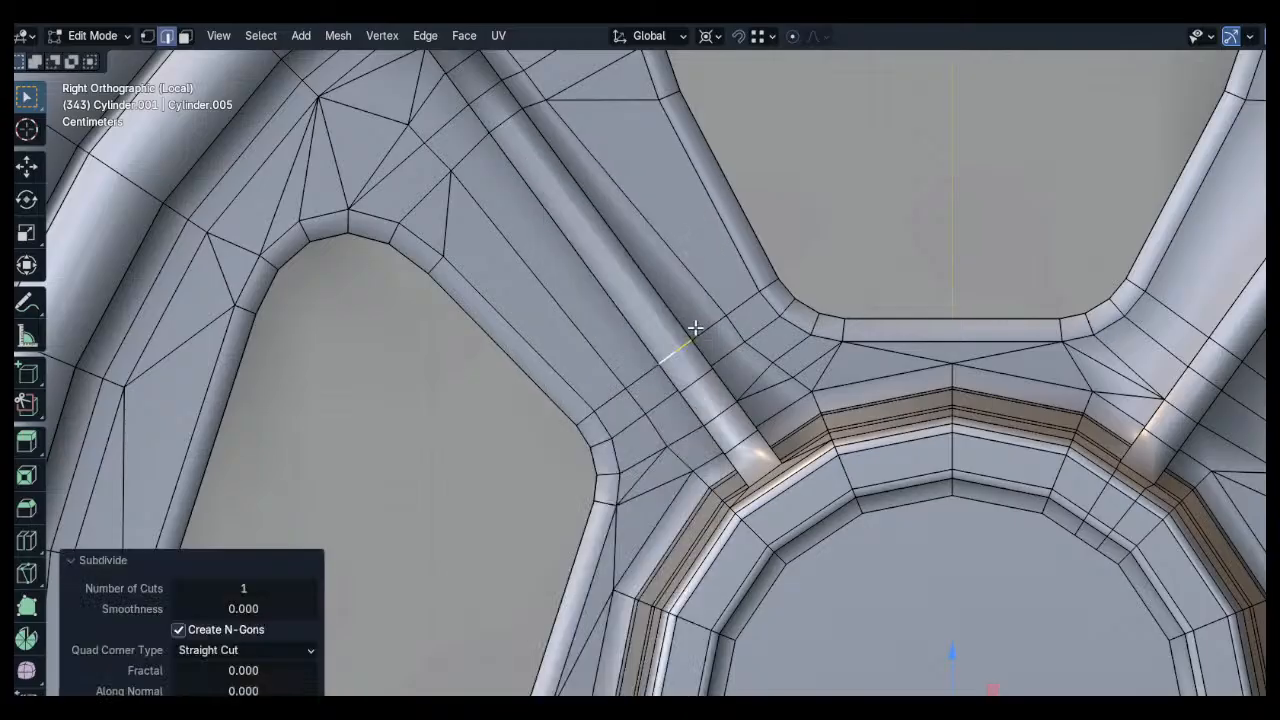
pyautogui.press('1')
pyautogui.click(677, 351)
# Rotate the remaining vertical guide line about 36.2° around the wheel's centre to match the left-hand upper spoke rib, using wireframe display
pyautogui.scroll(-4, 764, 398)
pyautogui.press('Tab')
pyautogui.click(848, 431)
pyautogui.press('Tab')
pyautogui.scroll(-4, 854, 433)
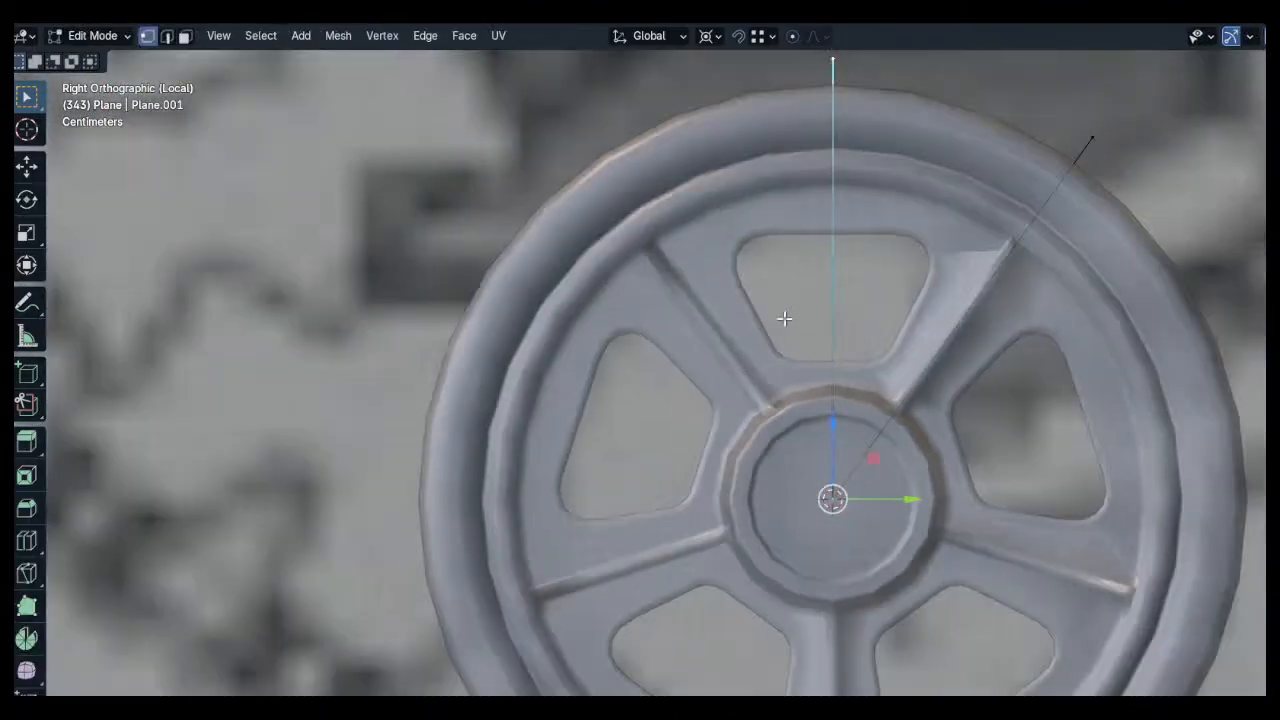
pyautogui.scroll(2, 772, 326)
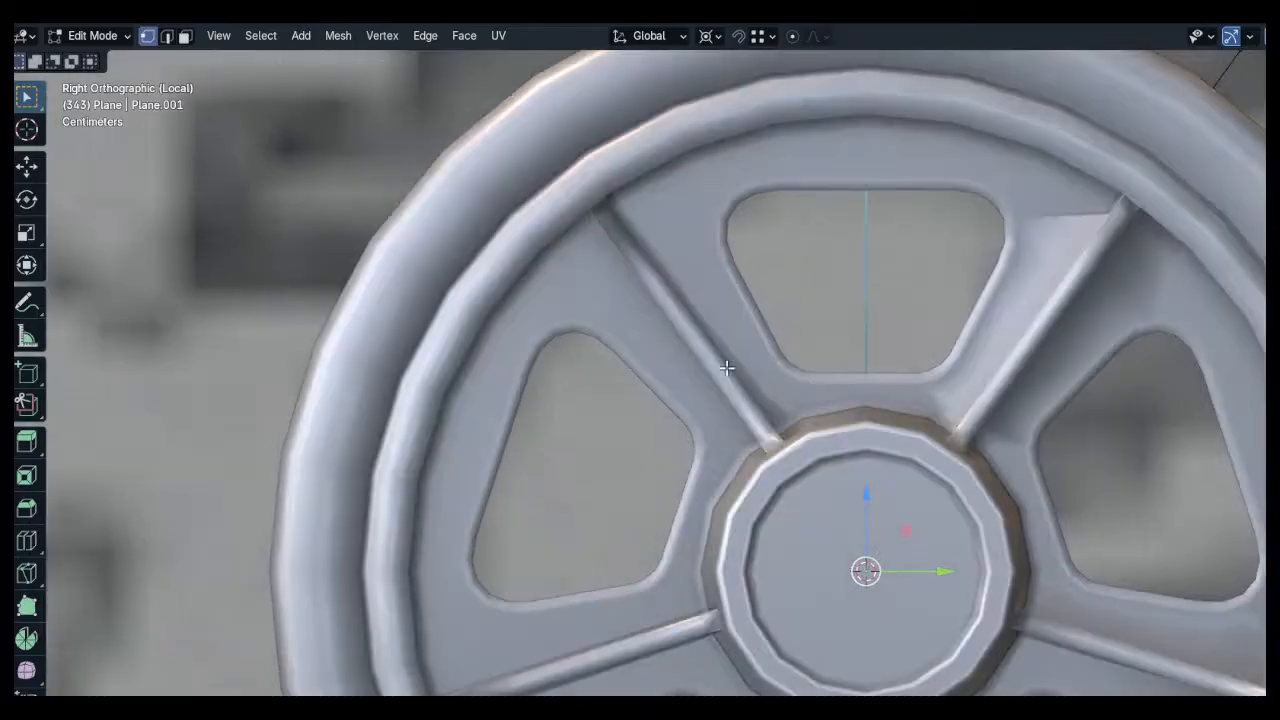
pyautogui.scroll(3, 726, 363)
pyautogui.press('z')
pyautogui.click(708, 370)
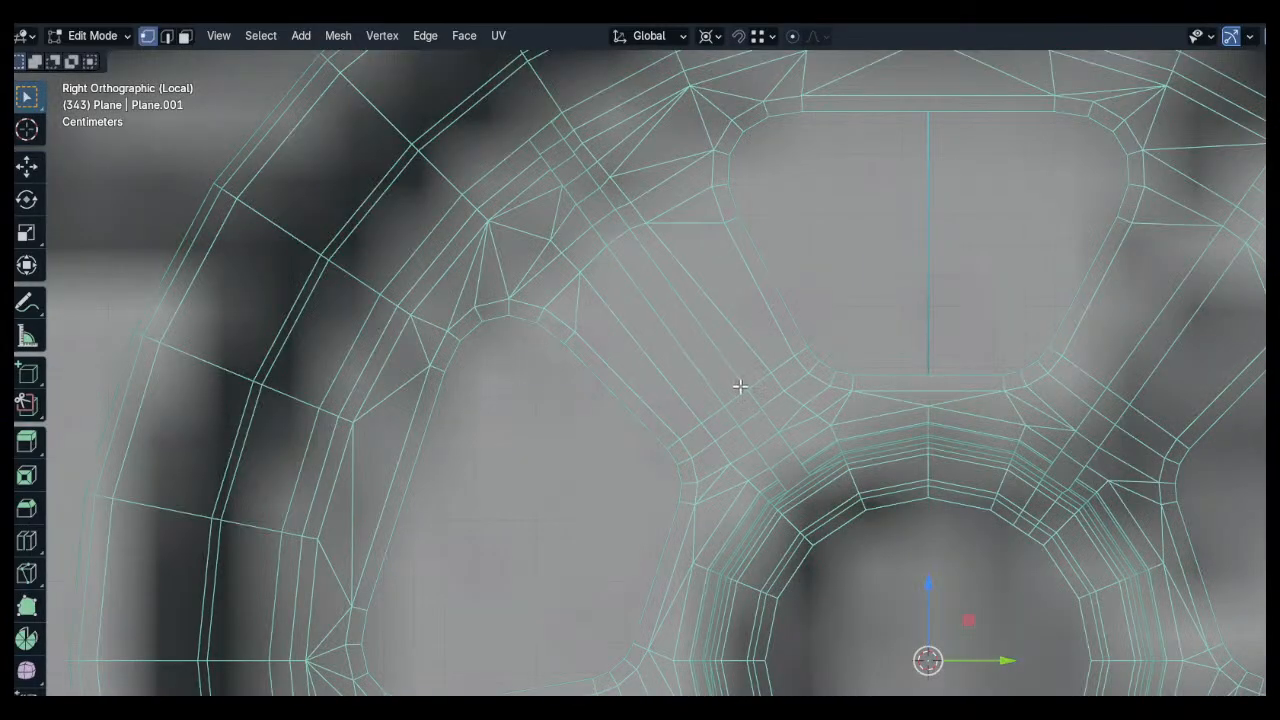
pyautogui.press('r')
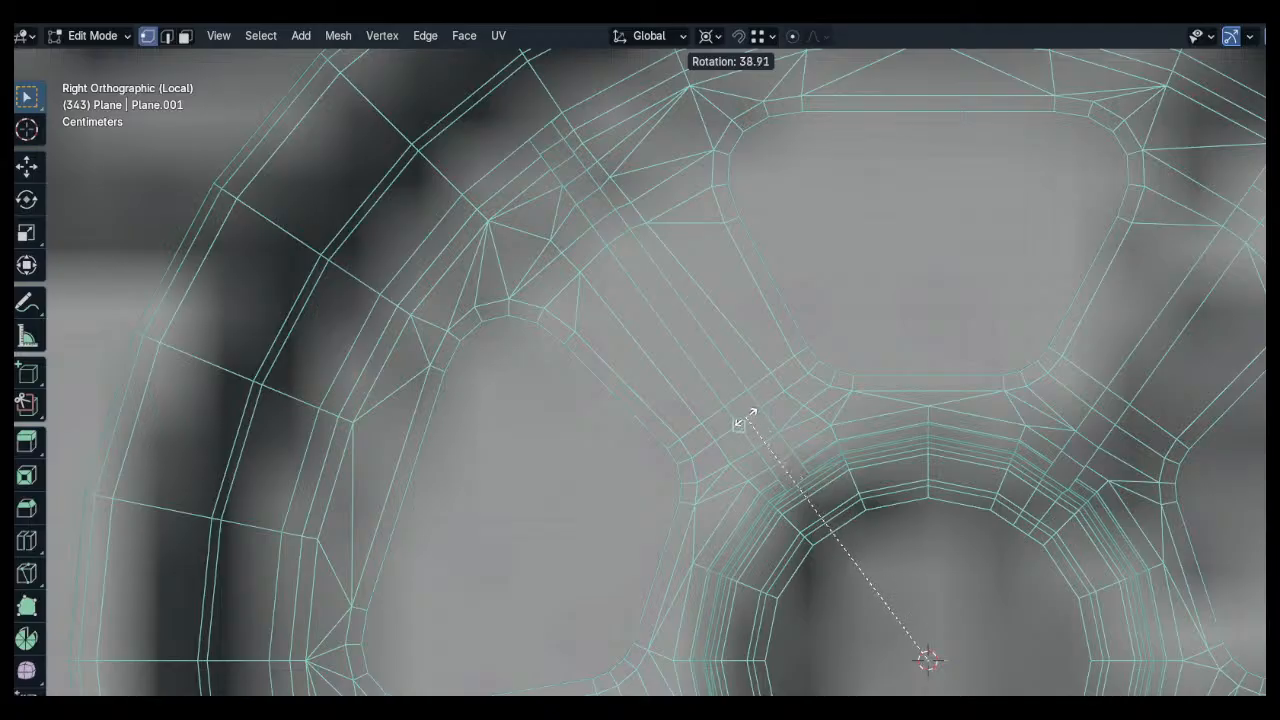
pyautogui.click(740, 400)
pyautogui.scroll(-6, 774, 366)
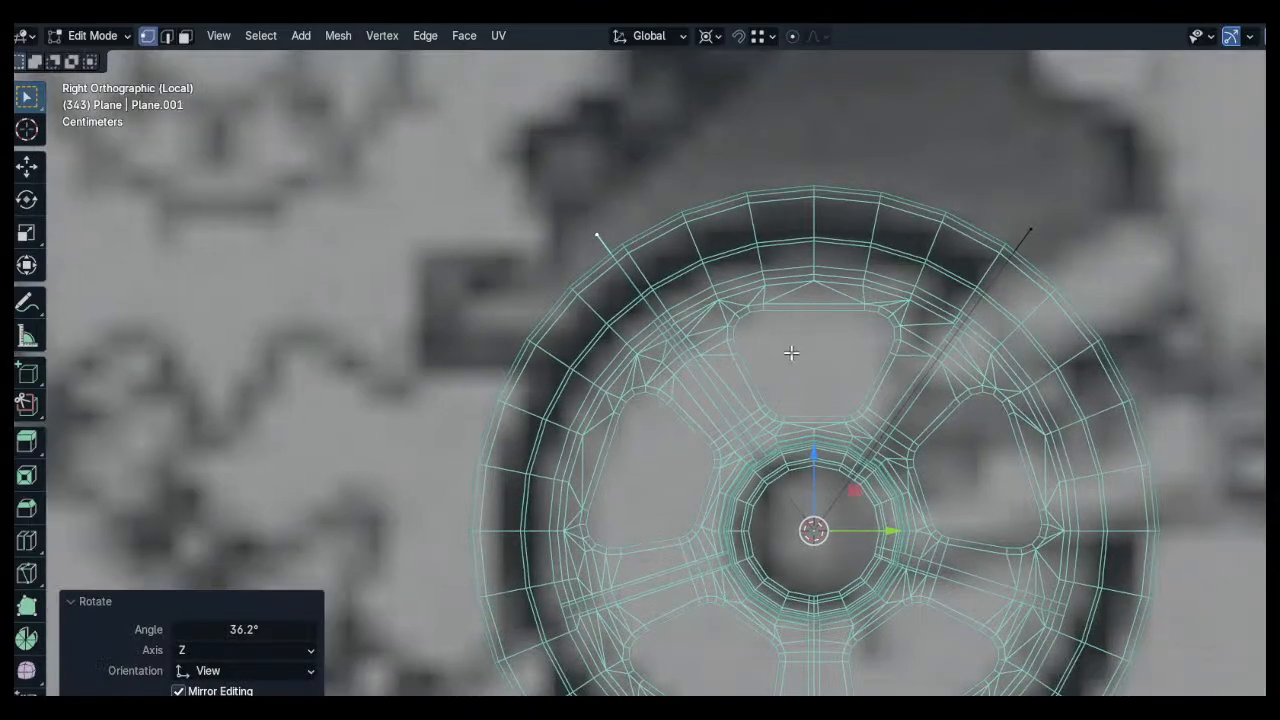
# Extrude the centre vertex straight up along Z beyond the rim, and fill a face between that line and the right-hand guide line
pyautogui.press('a')
pyautogui.keyDown('shift'); pyautogui.moveTo(816, 320); pyautogui.dragTo(807, 324, button='middle'); pyautogui.keyUp('shift')
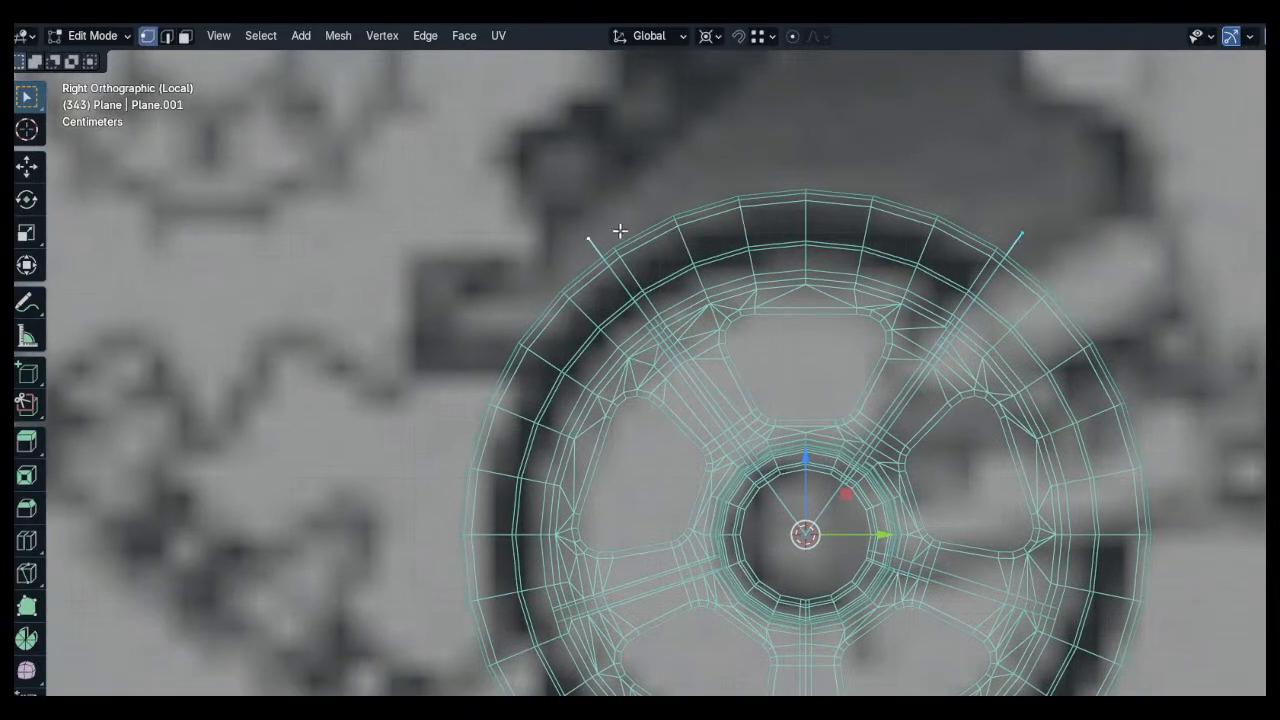
pyautogui.press('e')
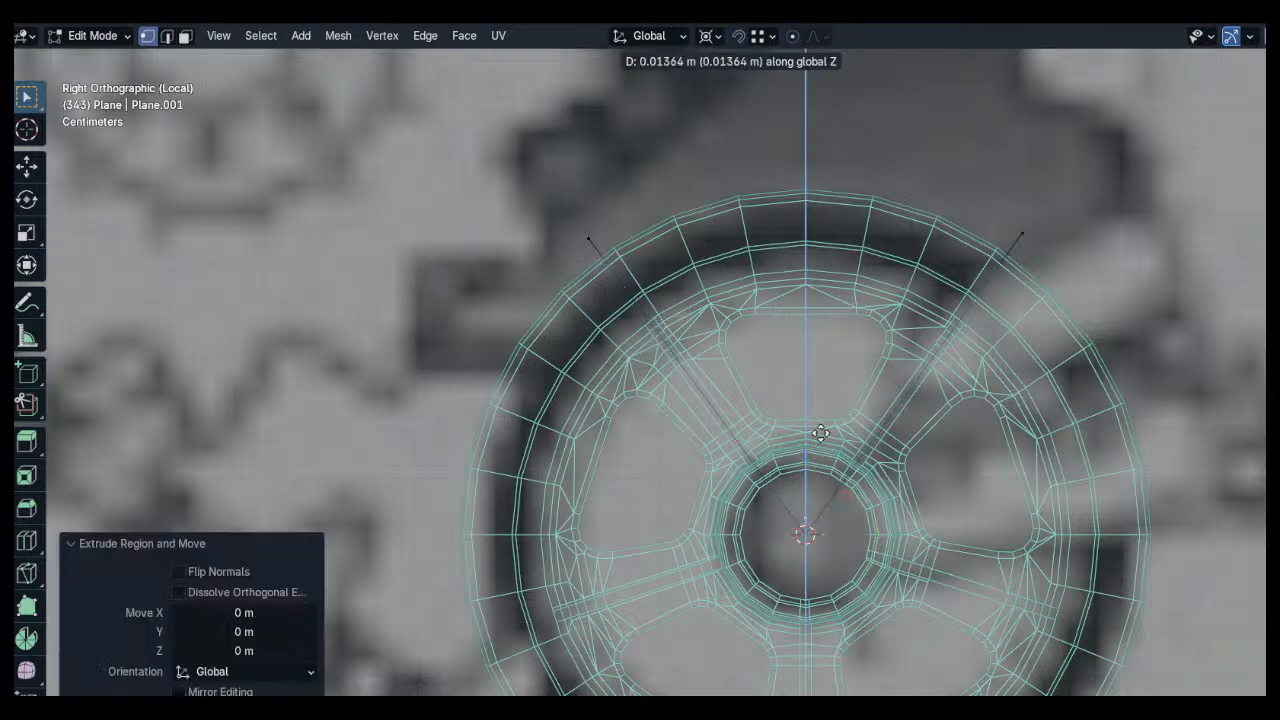
pyautogui.click(860, 115)
pyautogui.keyDown('shift'); pyautogui.click(1010, 228); pyautogui.keyUp('shift')
pyautogui.keyDown('shift'); pyautogui.click(806, 573); pyautogui.keyUp('shift')
pyautogui.press('f')
# Fill a second face between the central vertical line and the left-hand guide line
pyautogui.hotkey('alt', 'a')
pyautogui.click(803, 513)
pyautogui.keyDown('shift'); pyautogui.click(588, 240); pyautogui.keyUp('shift')
pyautogui.keyDown('shift'); pyautogui.click(806, 153); pyautogui.keyUp('shift')
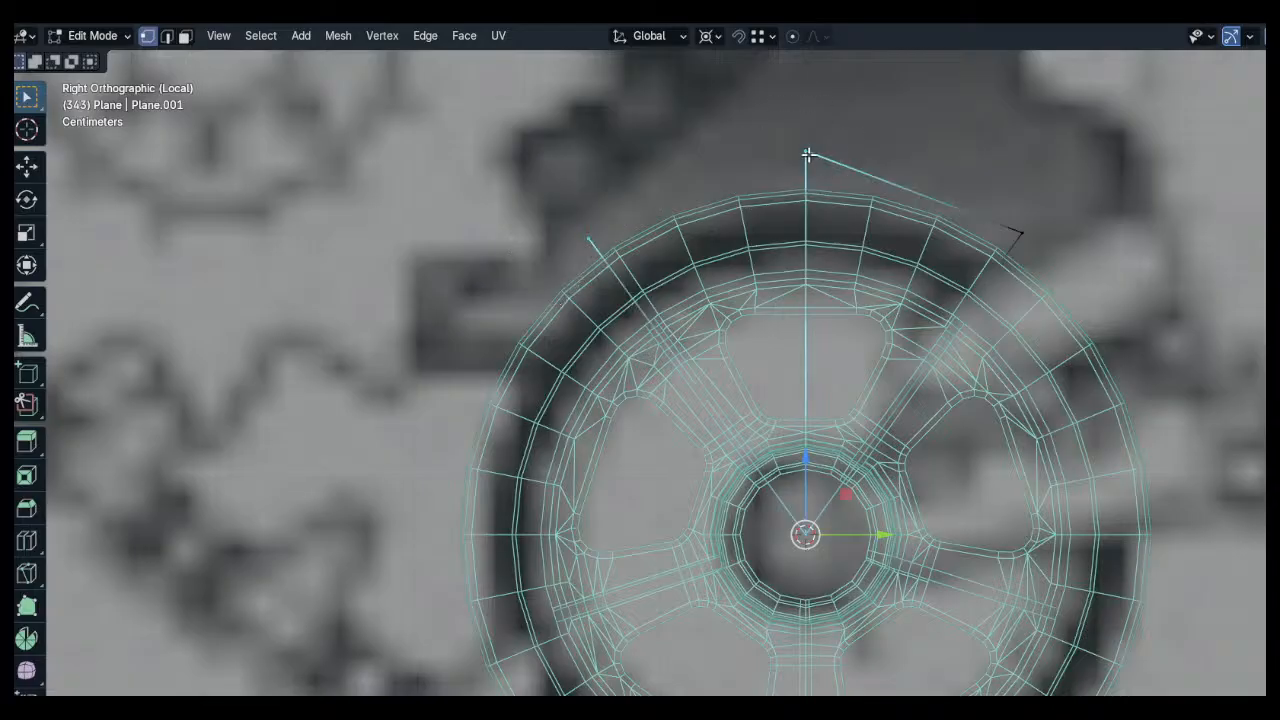
pyautogui.press('f')
# Move the two faces along negative X to the wheel's back side and extrude them along X through the wheel's width
pyautogui.moveTo(895, 348)
pyautogui.mouseDown(button='middle')
pyautogui.moveTo(832, 317)
pyautogui.moveTo(860, 340)
pyautogui.moveTo(928, 351)
pyautogui.moveTo(908, 357)
pyautogui.moveTo(858, 540)
pyautogui.mouseUp(button='middle')
pyautogui.hotkey('shift', 'z')
pyautogui.hotkey('alt', 'a')
pyautogui.press('a')
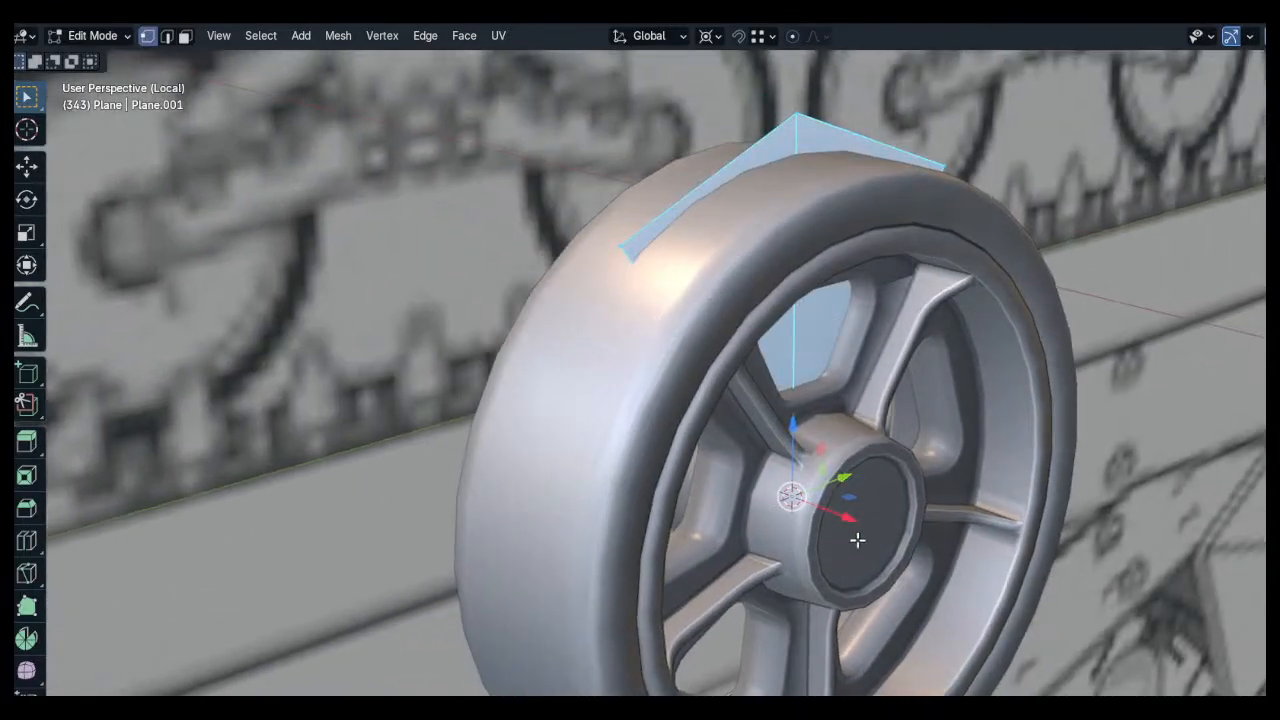
pyautogui.press('g')
pyautogui.press('x')
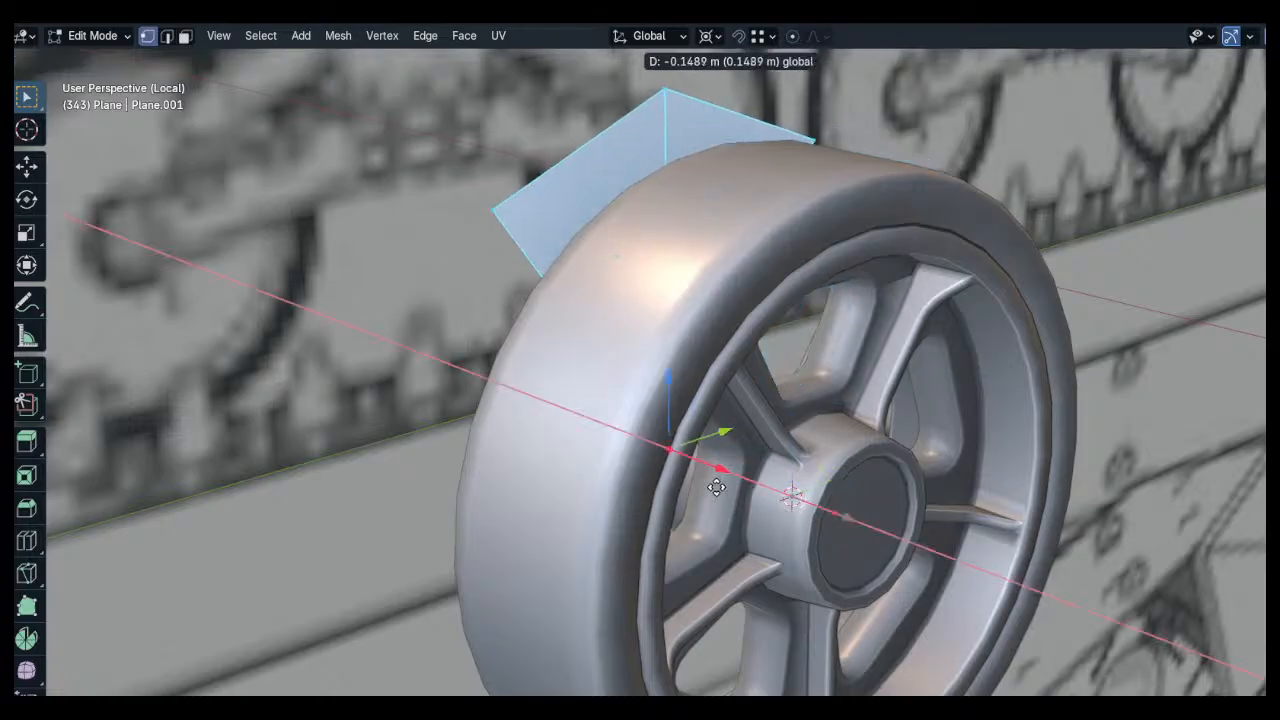
pyautogui.click(770, 470)
pyautogui.press('e')
pyautogui.click(1040, 563)
pyautogui.press('a')
pyautogui.hotkey('alt', 'a')
pyautogui.press('Tab')
# Examine how the wedge's sides line up with the two upper spoke ribs in a see-through left view
pyautogui.moveTo(1040, 563); pyautogui.dragTo(1156, 269, button='middle')
pyautogui.hotkey('alt', 'z')
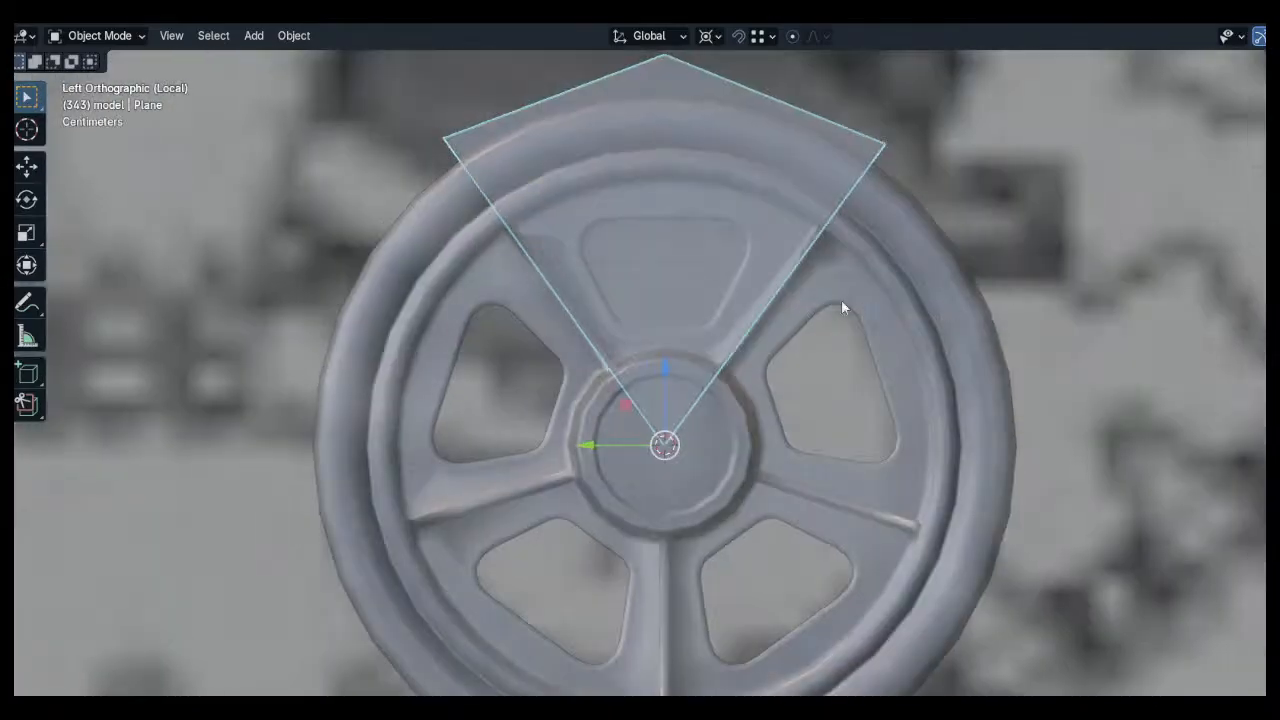
pyautogui.scroll(2, 742, 267)
pyautogui.keyDown('shift'); pyautogui.moveTo(767, 310); pyautogui.dragTo(851, 317, button='middle'); pyautogui.keyUp('shift')
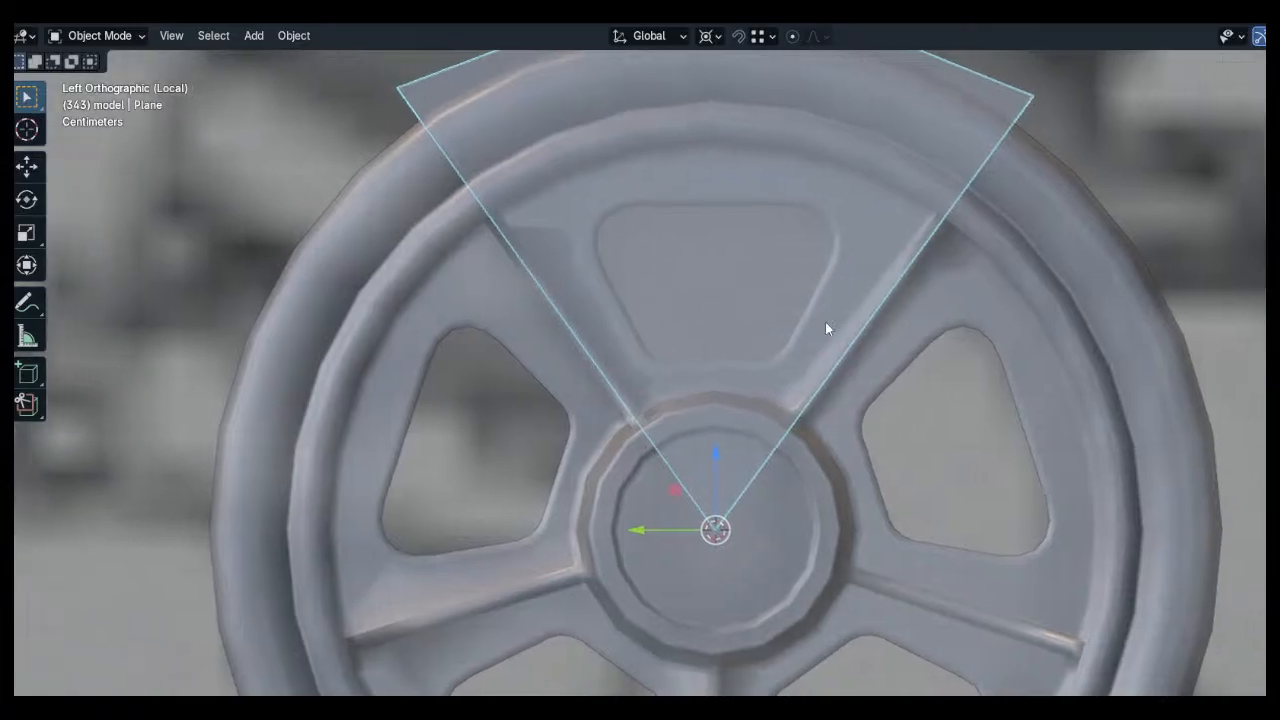
pyautogui.scroll(2, 848, 323)
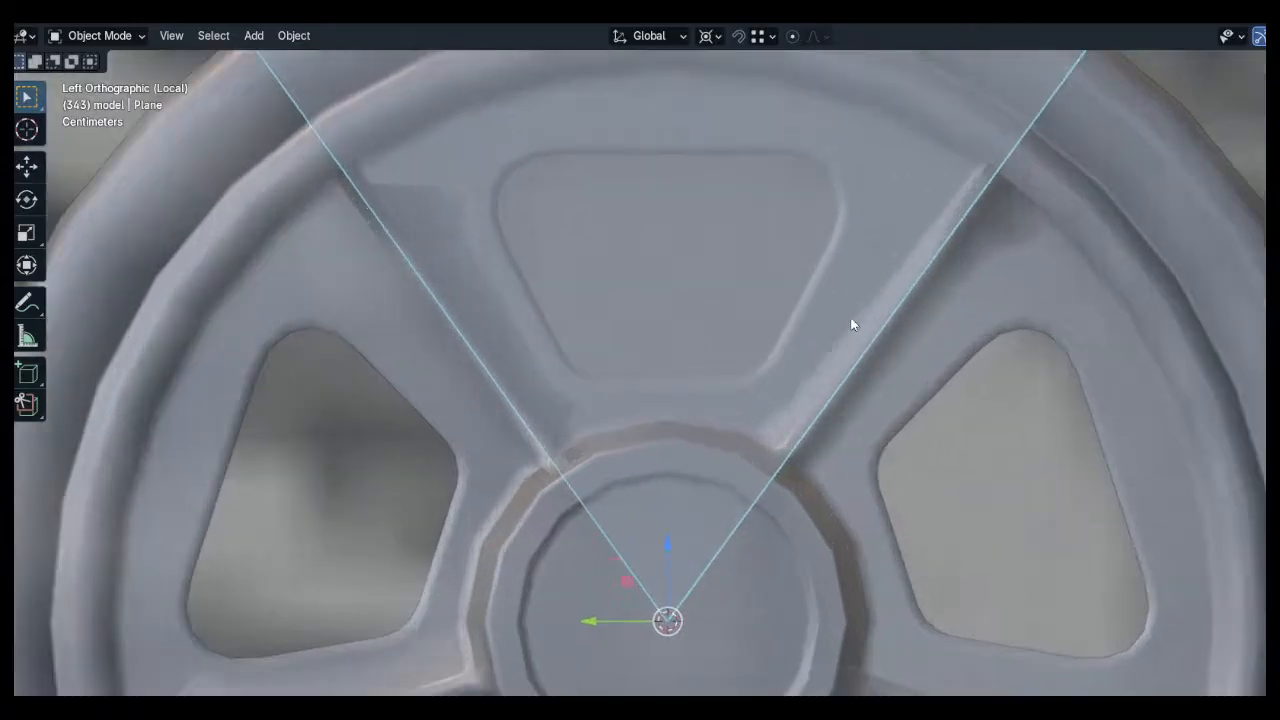
pyautogui.scroll(-3, 851, 320)
pyautogui.keyDown('shift'); pyautogui.moveTo(851, 320); pyautogui.dragTo(843, 292, button='middle'); pyautogui.keyUp('shift')
pyautogui.scroll(-1, 843, 292)
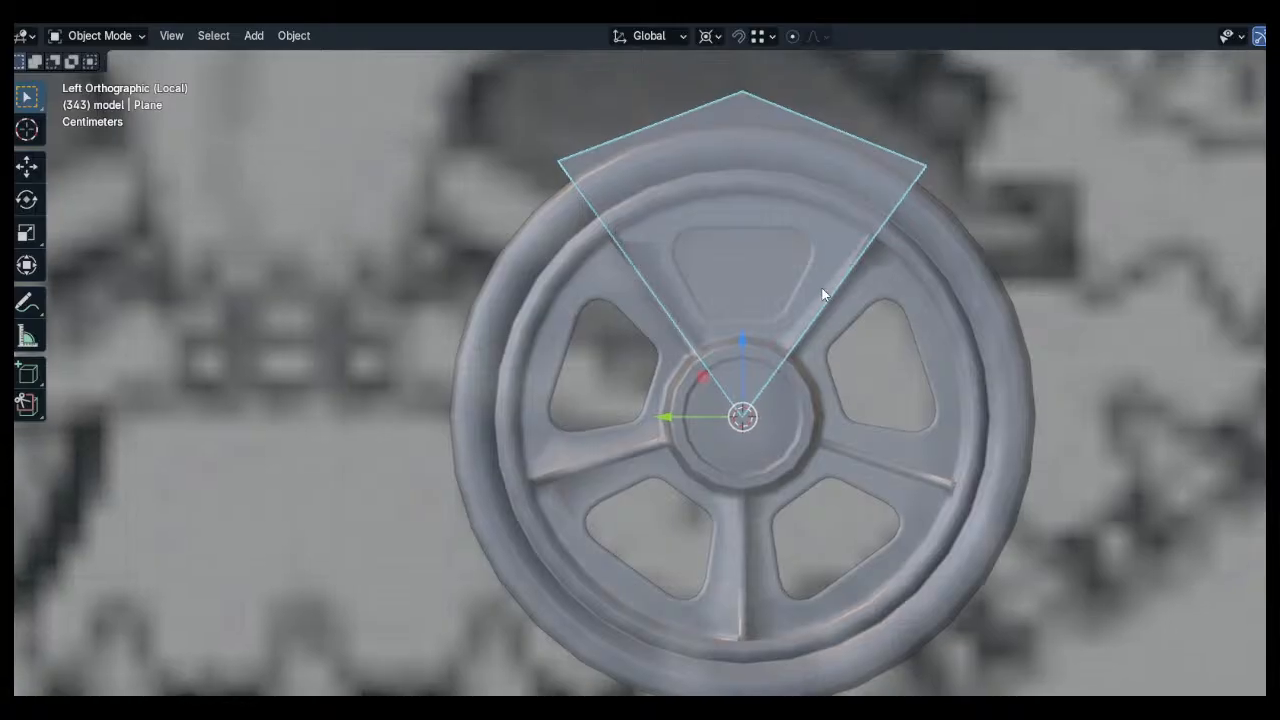
# Apply Spin to the whole wedge around the wheel's centre in 4 steps with an angle of about 6.46°
pyautogui.press('Tab')
pyautogui.press('a')
pyautogui.press('Tab')
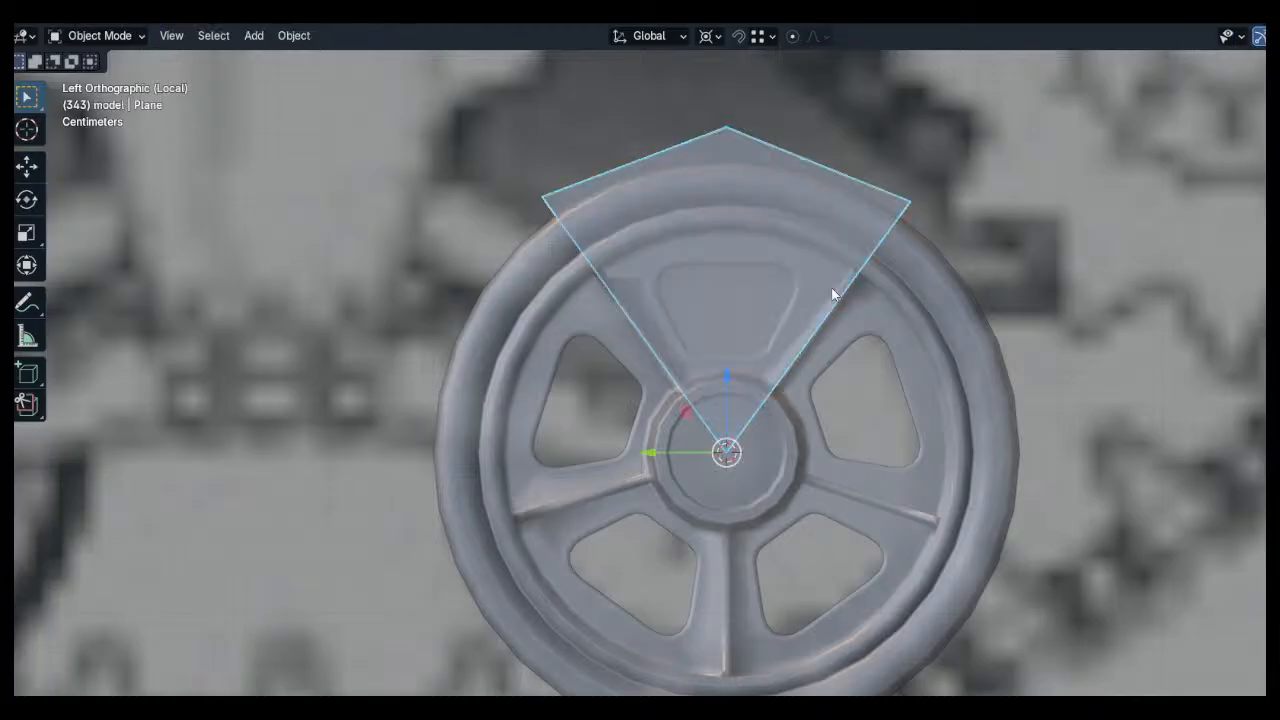
pyautogui.press('Tab')
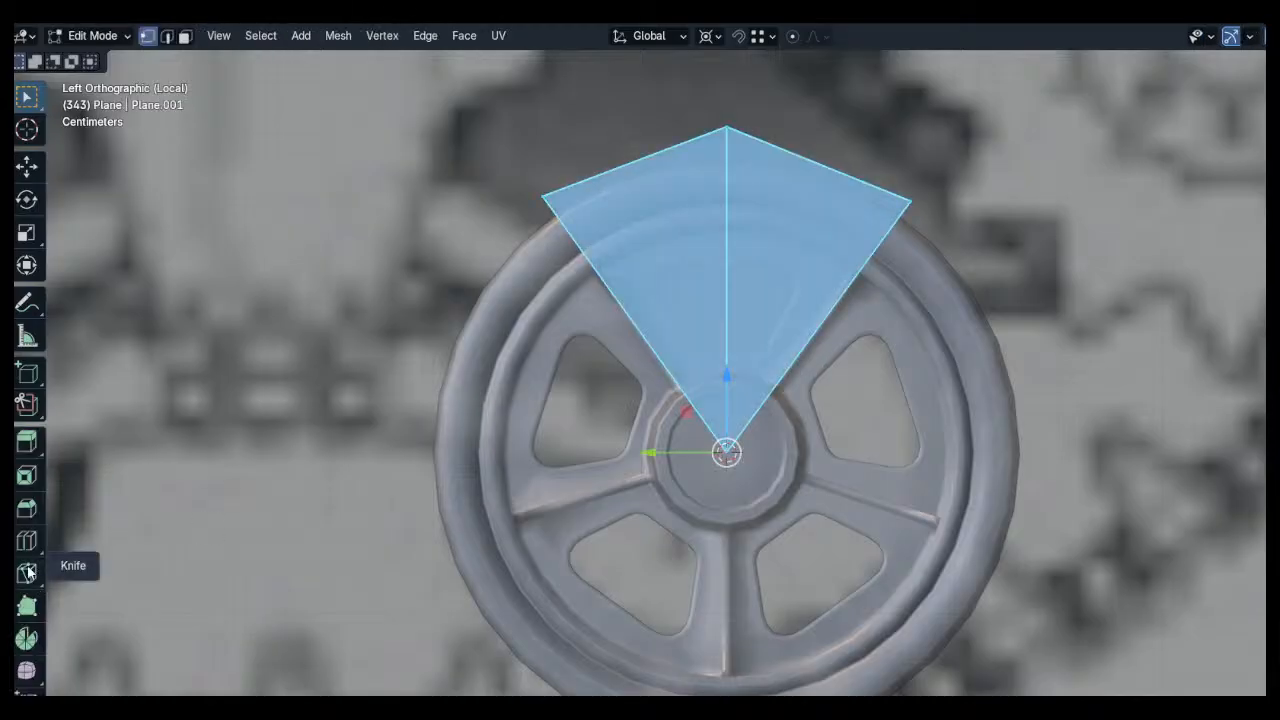
pyautogui.click(26, 638)
pyautogui.click(610, 451)
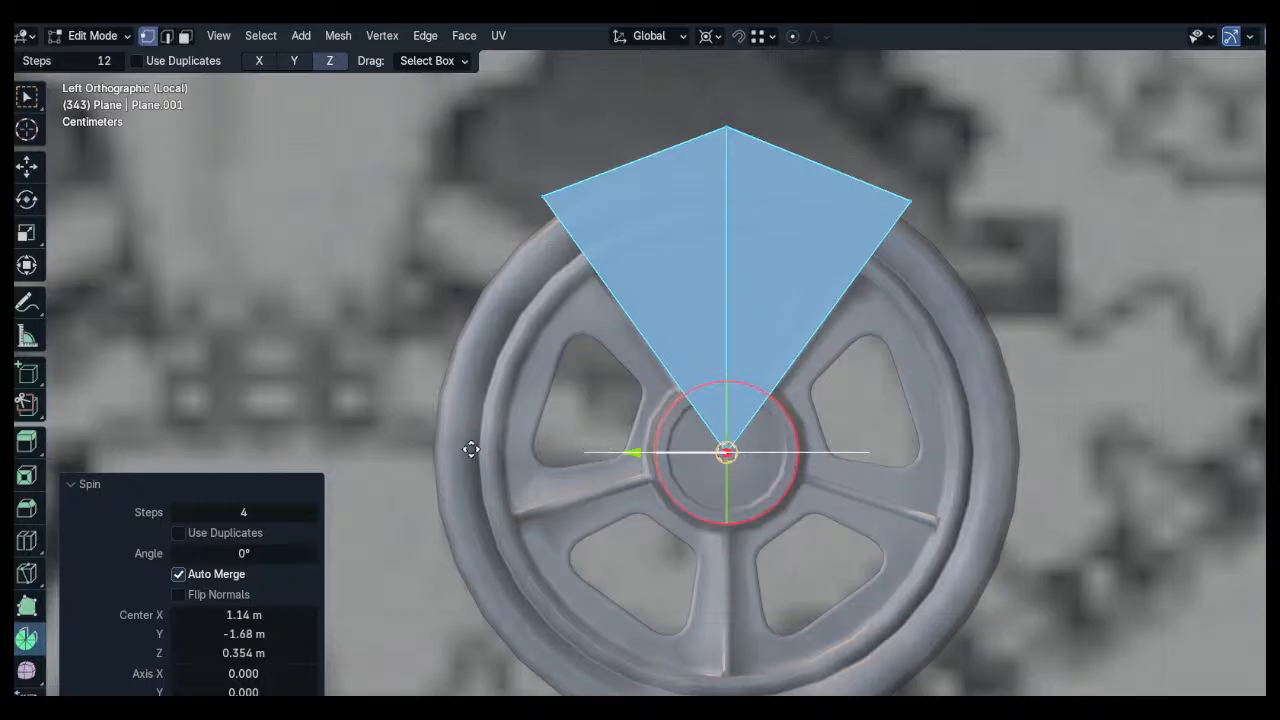
pyautogui.moveTo(198, 553); pyautogui.dragTo(262, 553)
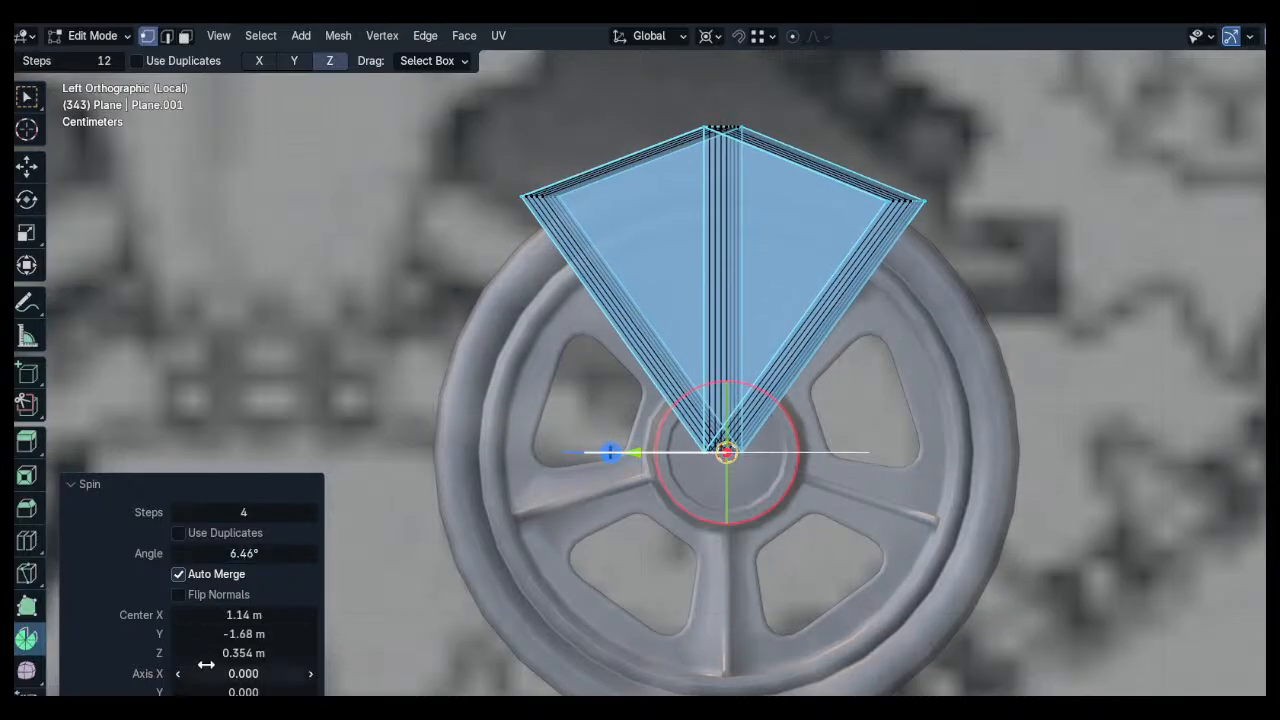
# Set the spin's X axis value to 1
pyautogui.click(236, 673)
pyautogui.write('1')
pyautogui.press('Return')
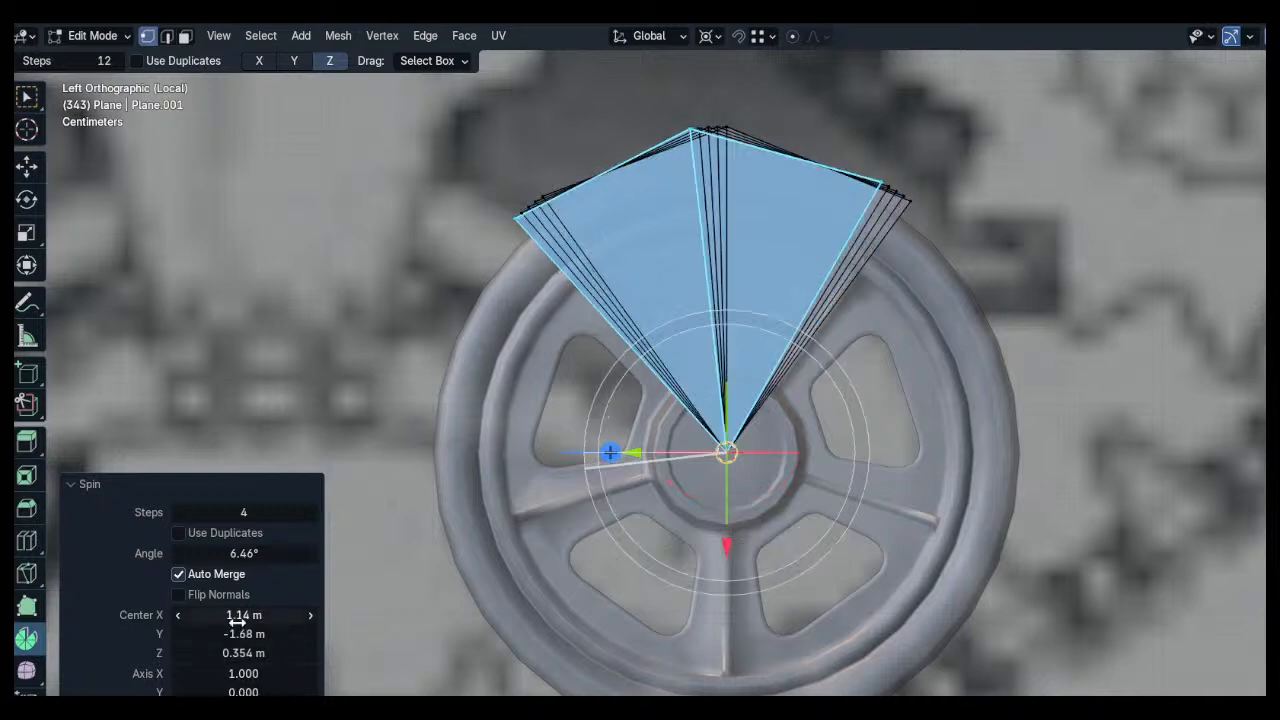
# Try the wedge's spin with an angle of 288°, check the closed ring in Object Mode, and undo the spin
pyautogui.moveTo(243, 553); pyautogui.dragTo(621, 553)
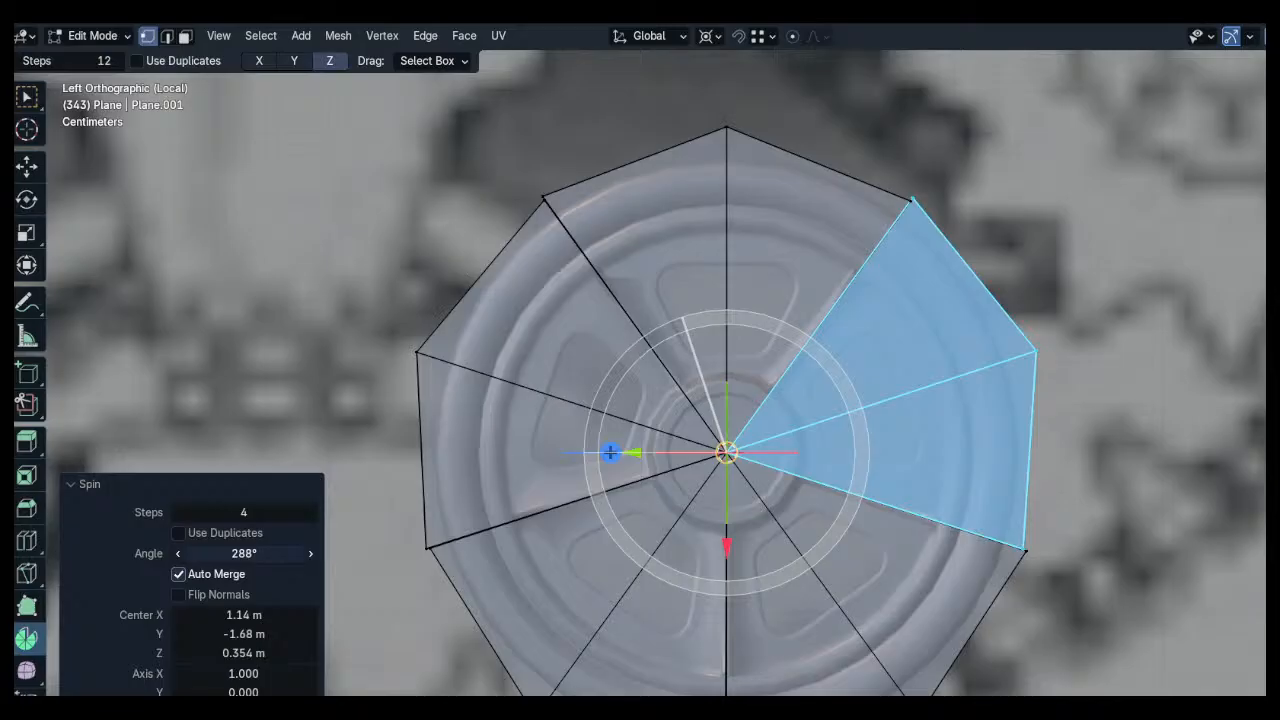
pyautogui.moveTo(588, 372); pyautogui.dragTo(656, 384, button='middle')
pyautogui.scroll(3, 656, 384)
pyautogui.scroll(-6, 656, 384)
pyautogui.press('Tab')
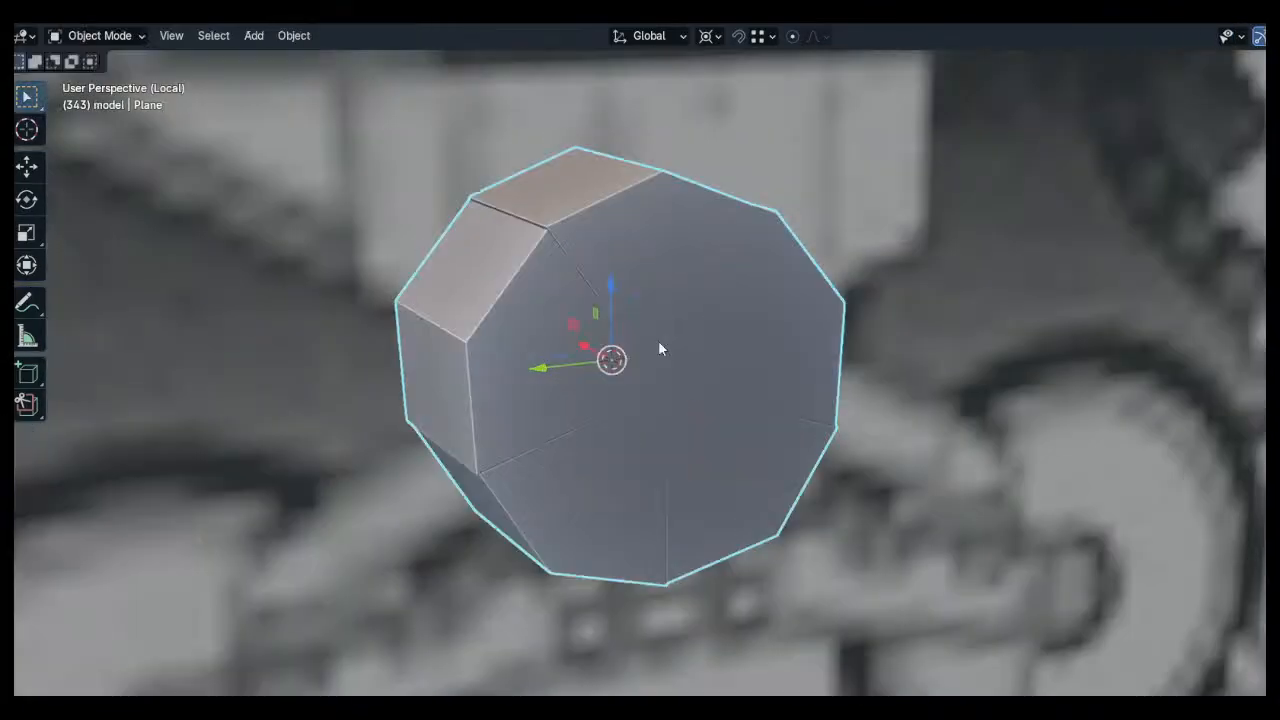
pyautogui.press('Tab')
pyautogui.hotkey('ctrl', 'z')
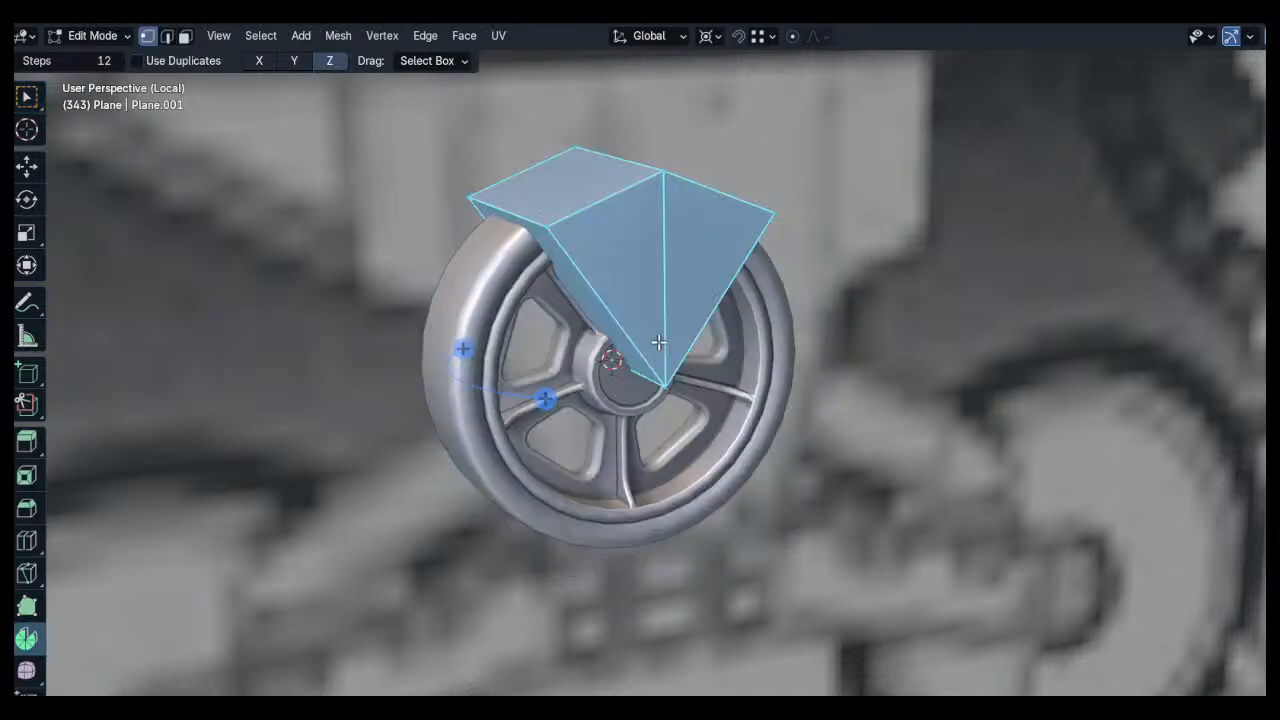
# Merge the wedge's vertices by distance and recalculate its normals to face outward
pyautogui.press('q')
pyautogui.click(633, 320)
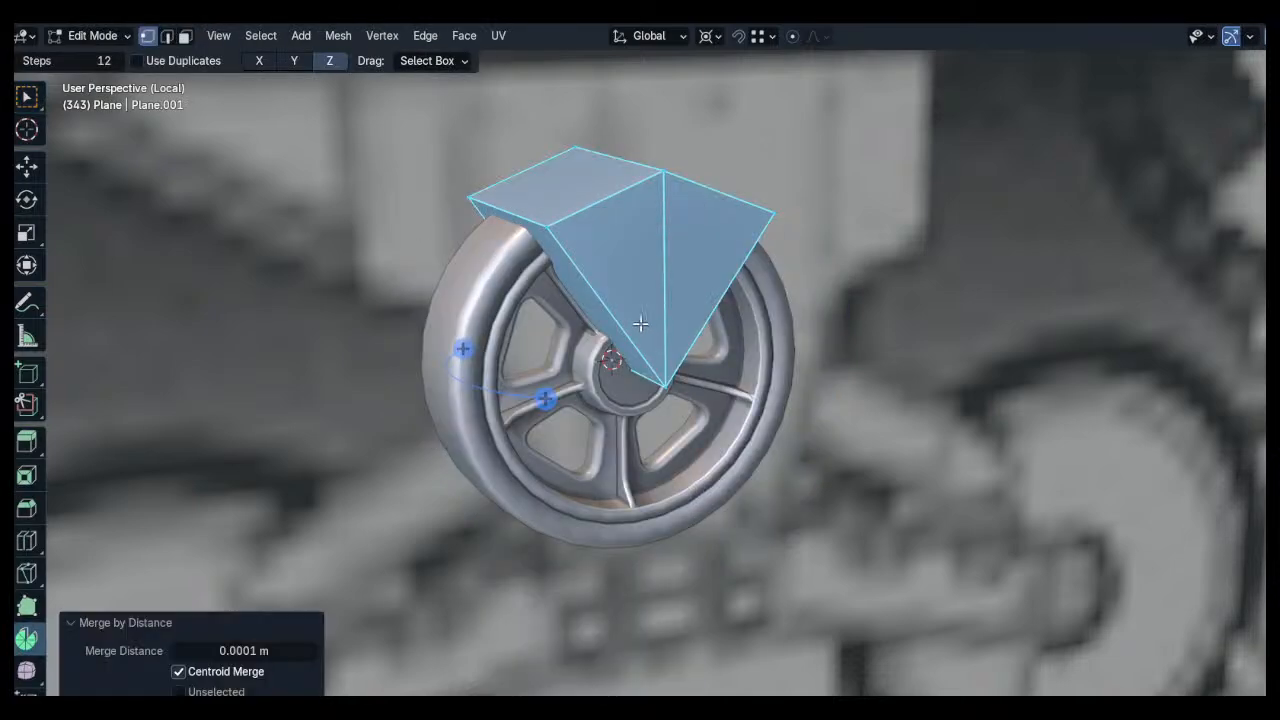
pyautogui.hotkey('shift', 'n')
pyautogui.press('Tab')
# Duplicate the wheel and wedge in place, isolate the copies in local view, and select both with the wheel active
pyautogui.click(661, 317)
pyautogui.keyDown('shift'); pyautogui.click(661, 317); pyautogui.keyUp('shift')
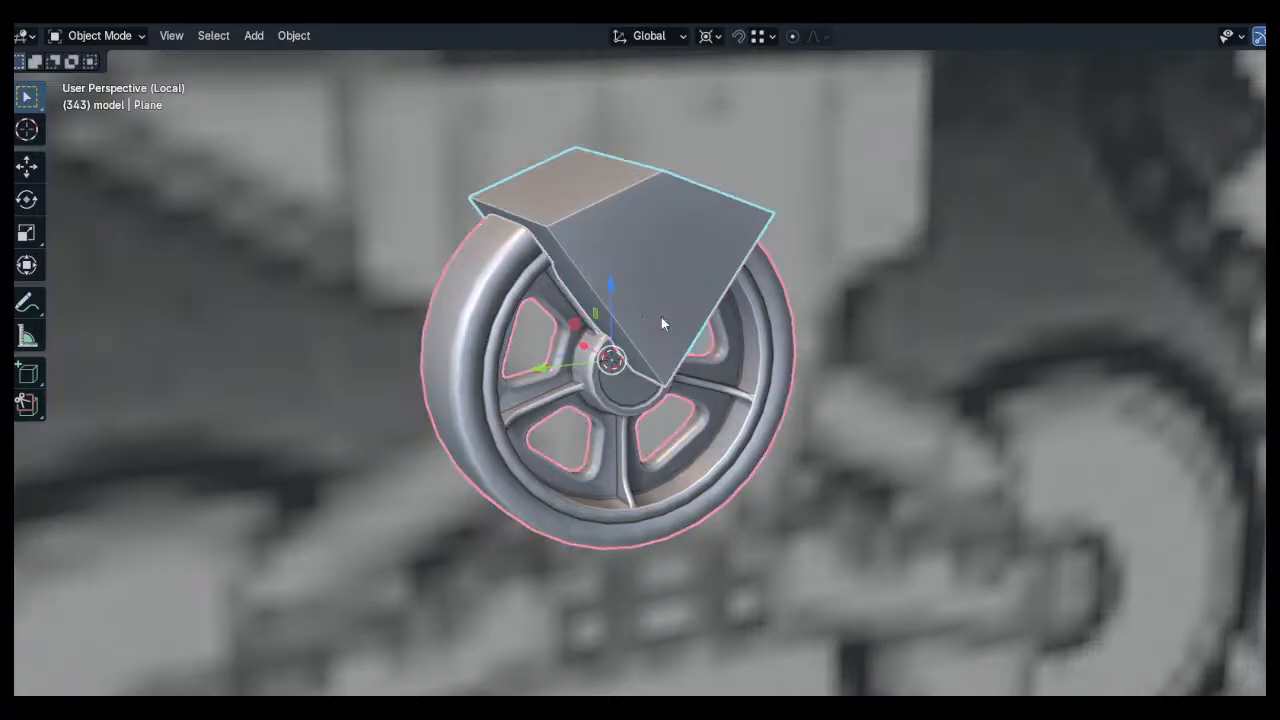
pyautogui.hotkey('shift', 'd')
pyautogui.rightClick(775, 277)
pyautogui.press('/')
pyautogui.press('/')
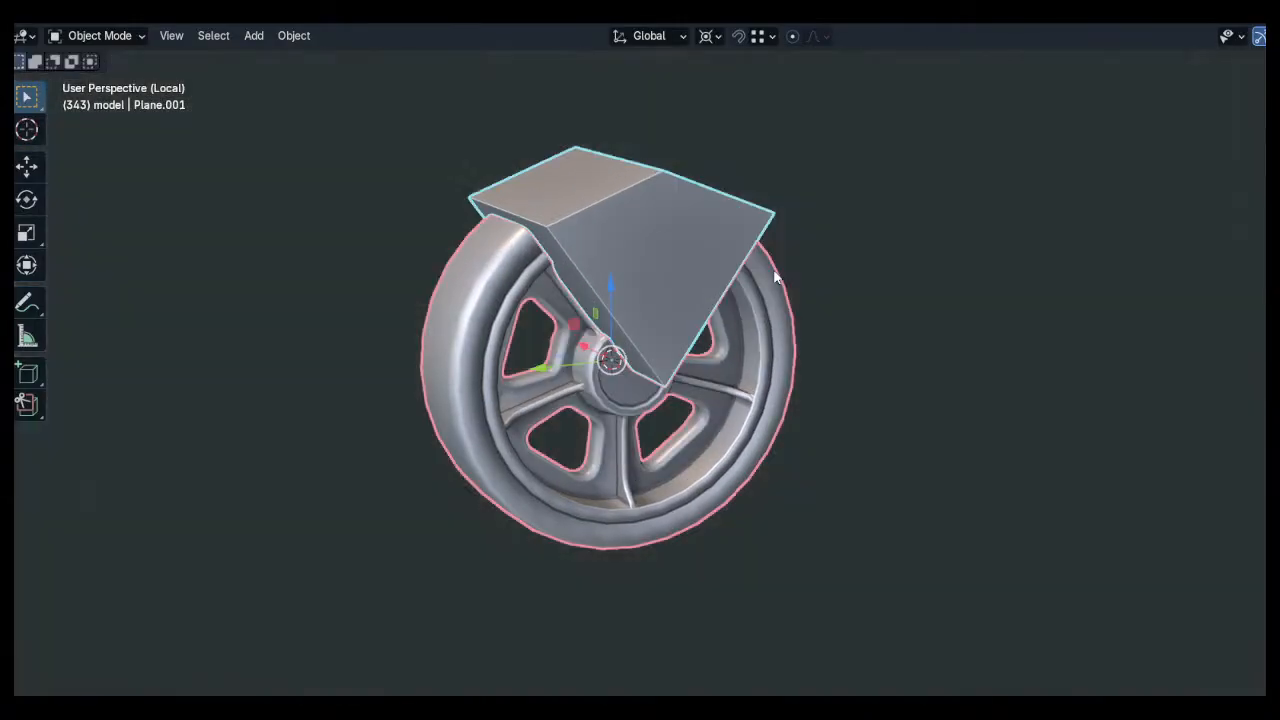
pyautogui.click(568, 361)
pyautogui.click(643, 325)
pyautogui.keyDown('shift'); pyautogui.click(560, 368); pyautogui.keyUp('shift')
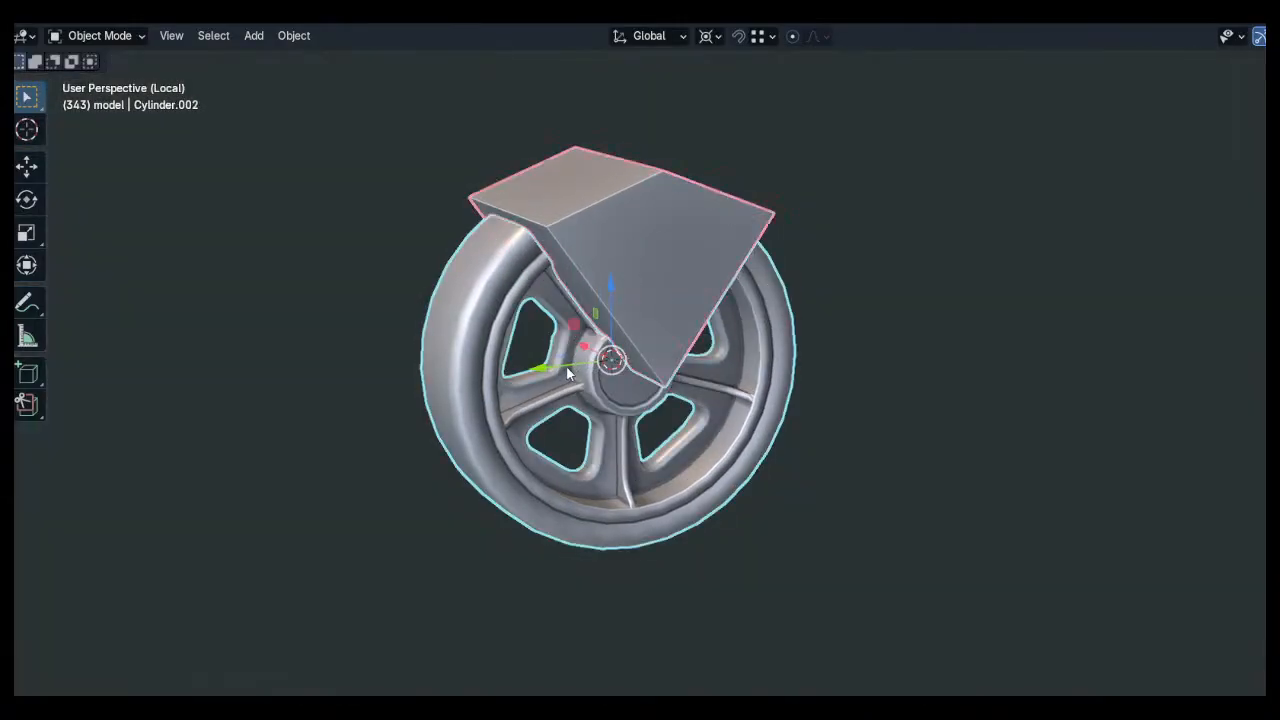
# Try to cut the wedge out of the wheel with a brush Boolean Difference
pyautogui.press('q')
pyautogui.moveTo(563, 519)
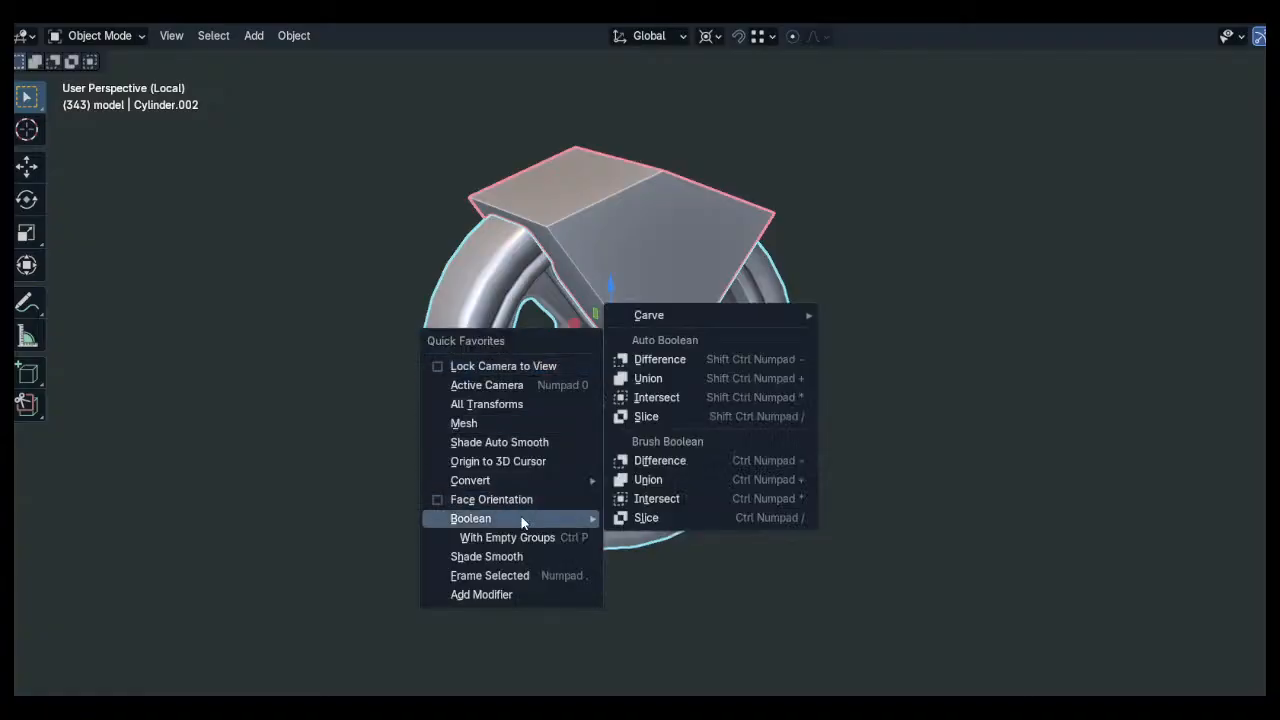
pyautogui.click(670, 459)
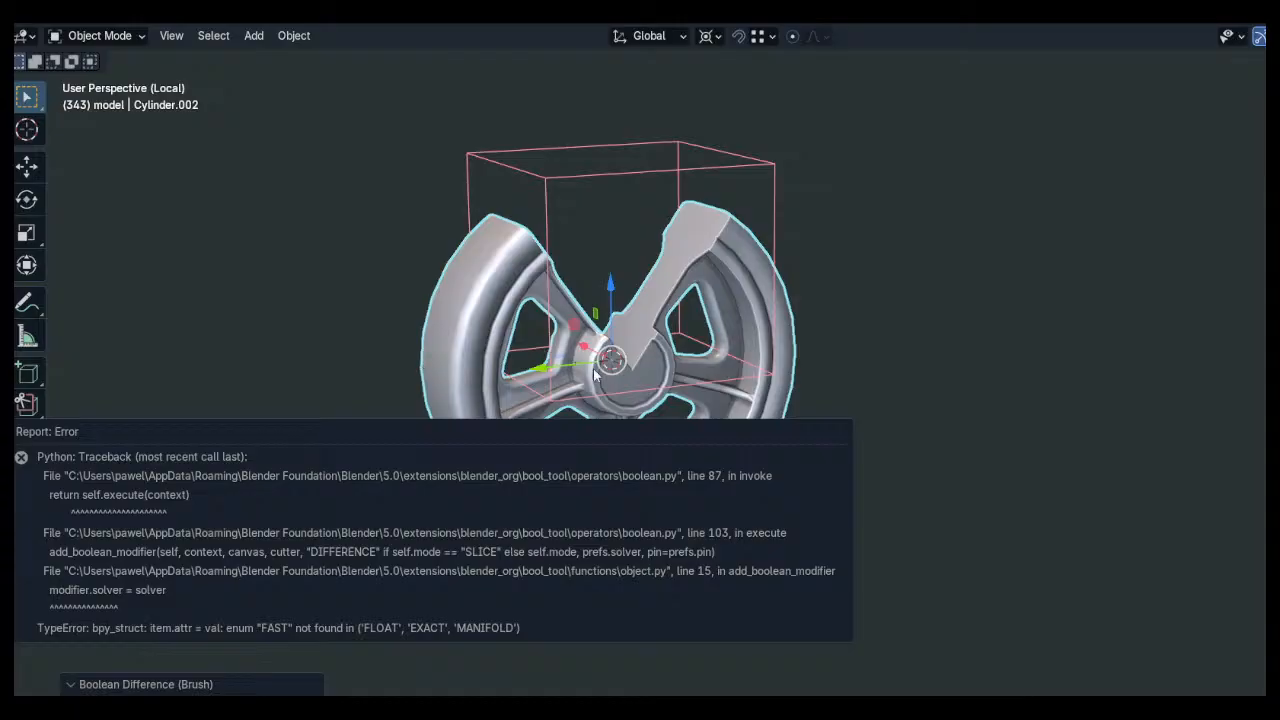
pyautogui.hotkey('ctrl', 'z')
# Keep only the wheel sector inside the wedge with a brush Boolean Intersect
pyautogui.press('q')
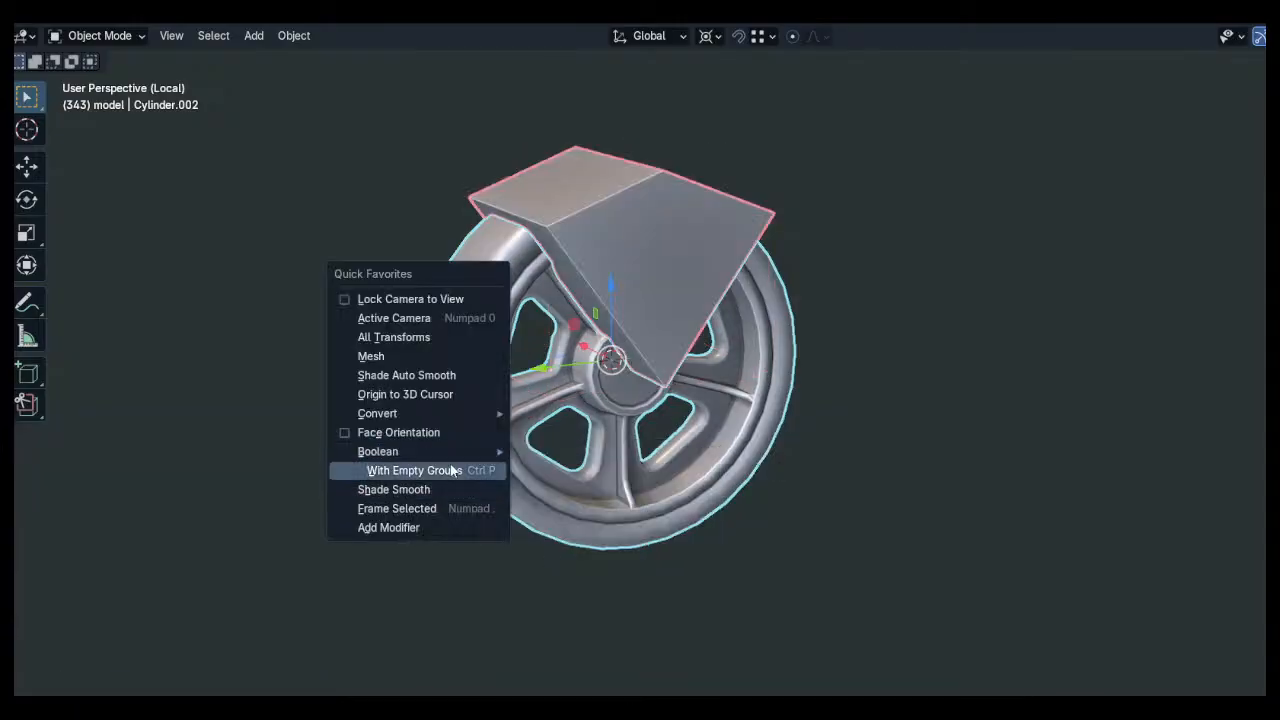
pyautogui.moveTo(414, 451)
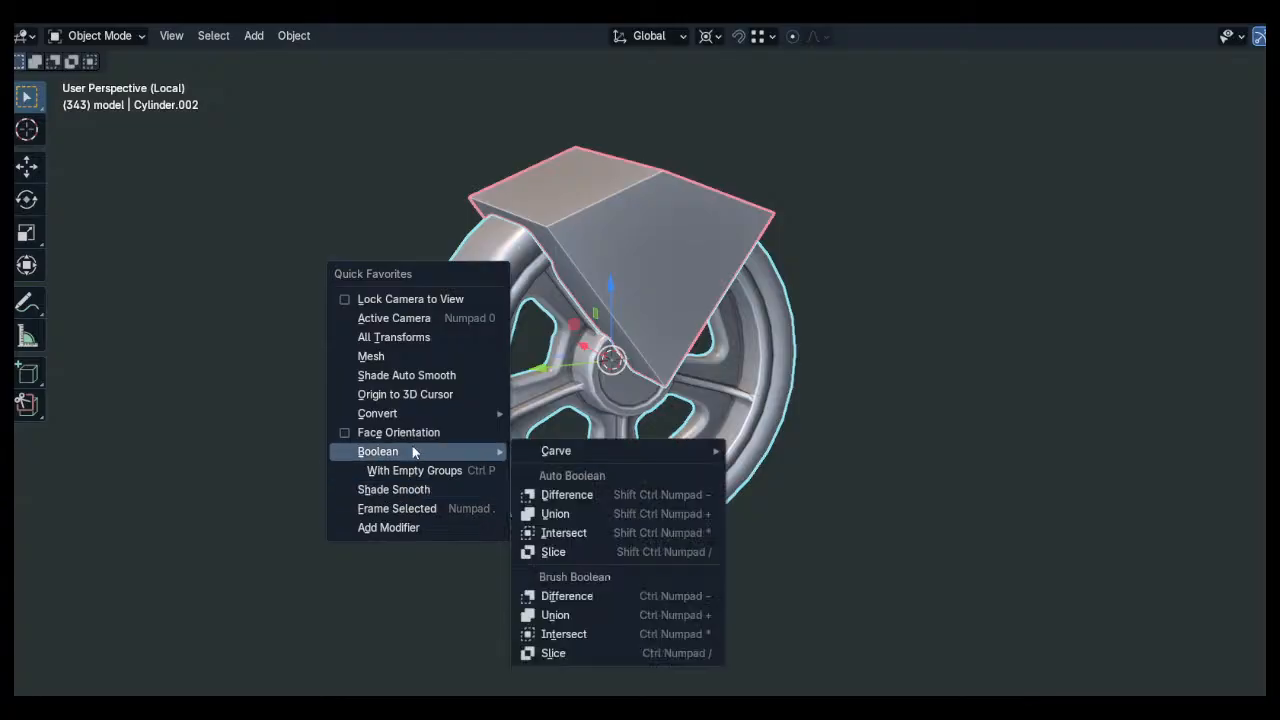
pyautogui.click(563, 634)
pyautogui.scroll(4, 621, 325)
pyautogui.moveTo(617, 367); pyautogui.dragTo(726, 418, button='middle')
pyautogui.click(726, 418)
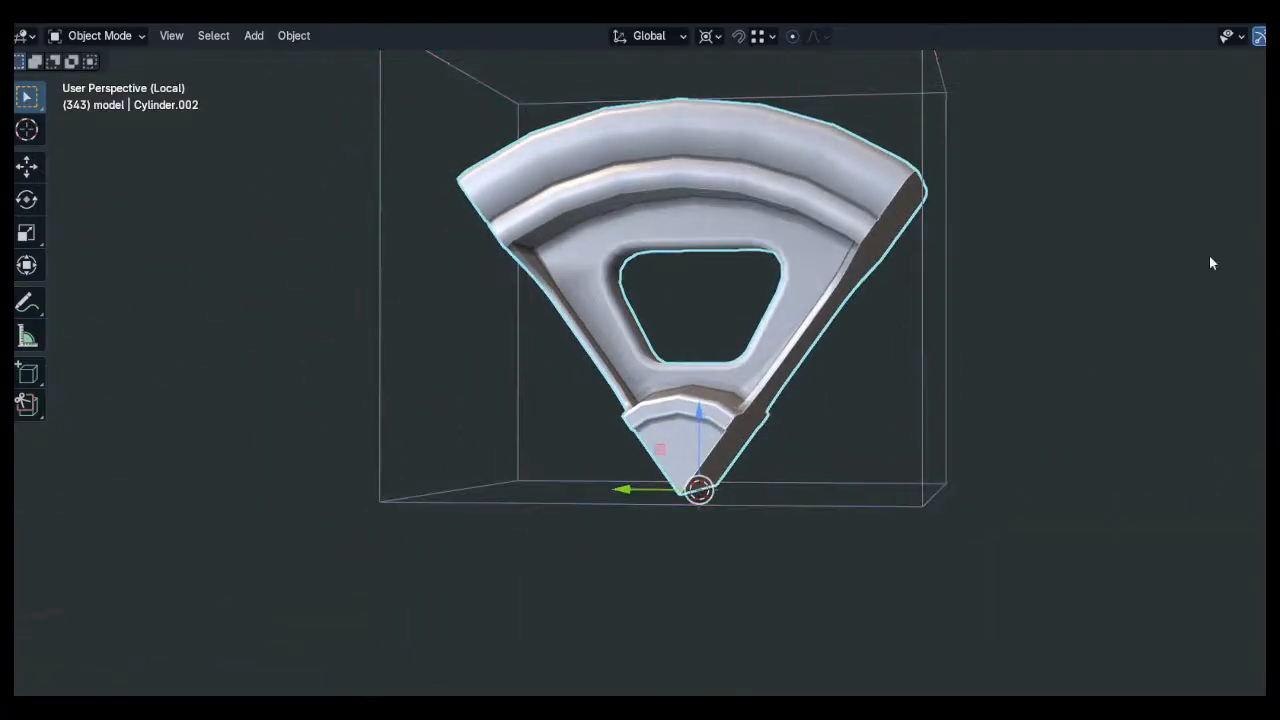
# Convert the wheel sector to a mesh and merge all its vertices by distance
pyautogui.press('ctrl+KP_3')
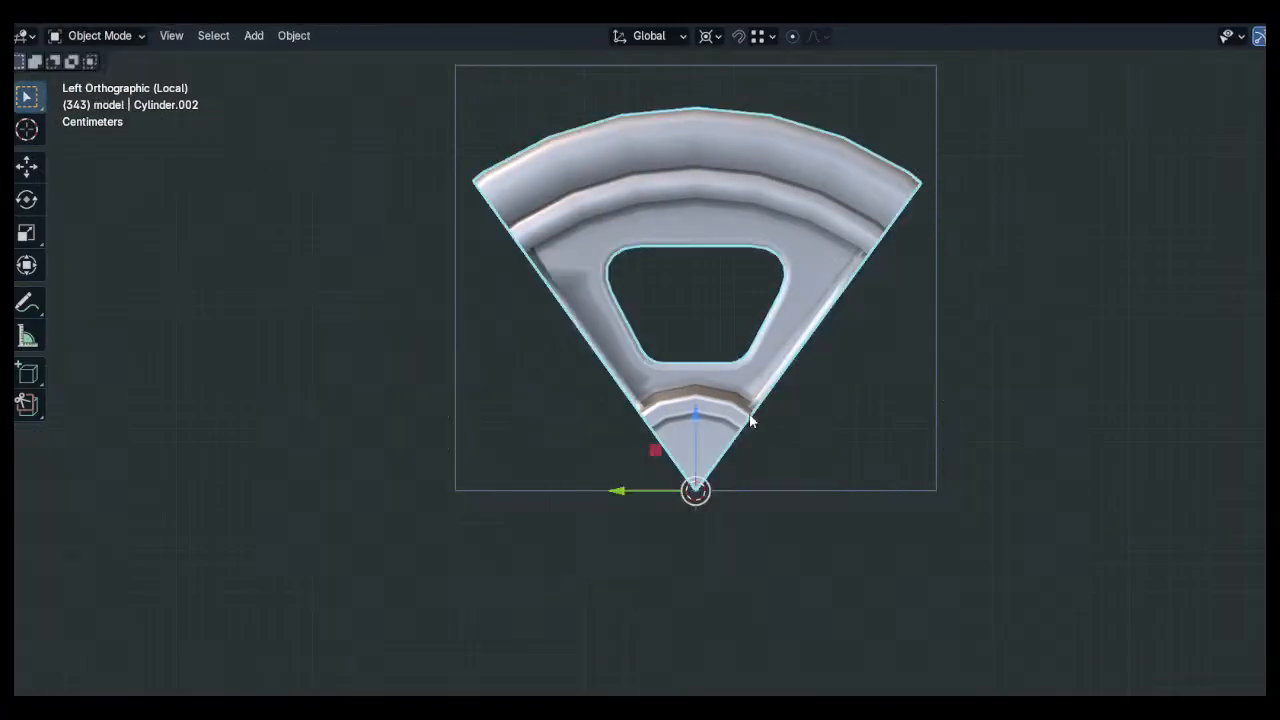
pyautogui.press('q')
pyautogui.click(724, 314)
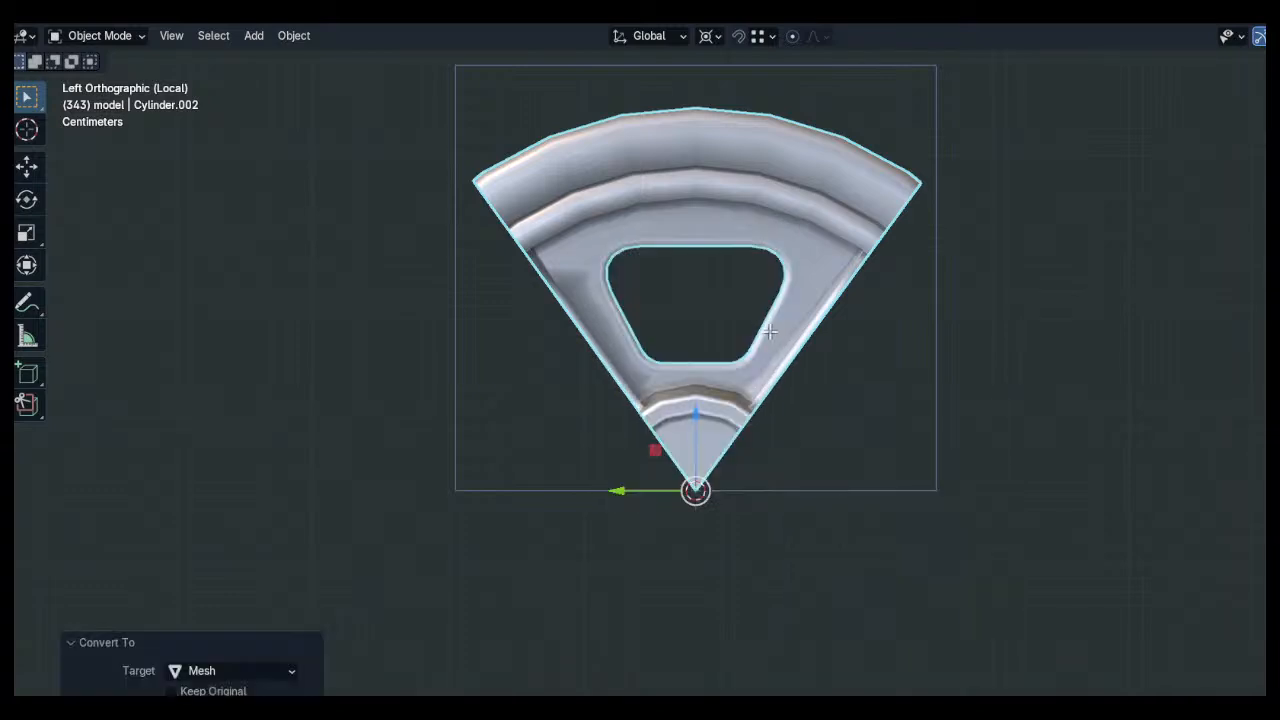
pyautogui.press('Tab')
pyautogui.hotkey('alt', 'a')
pyautogui.press('a')
pyautogui.press('q')
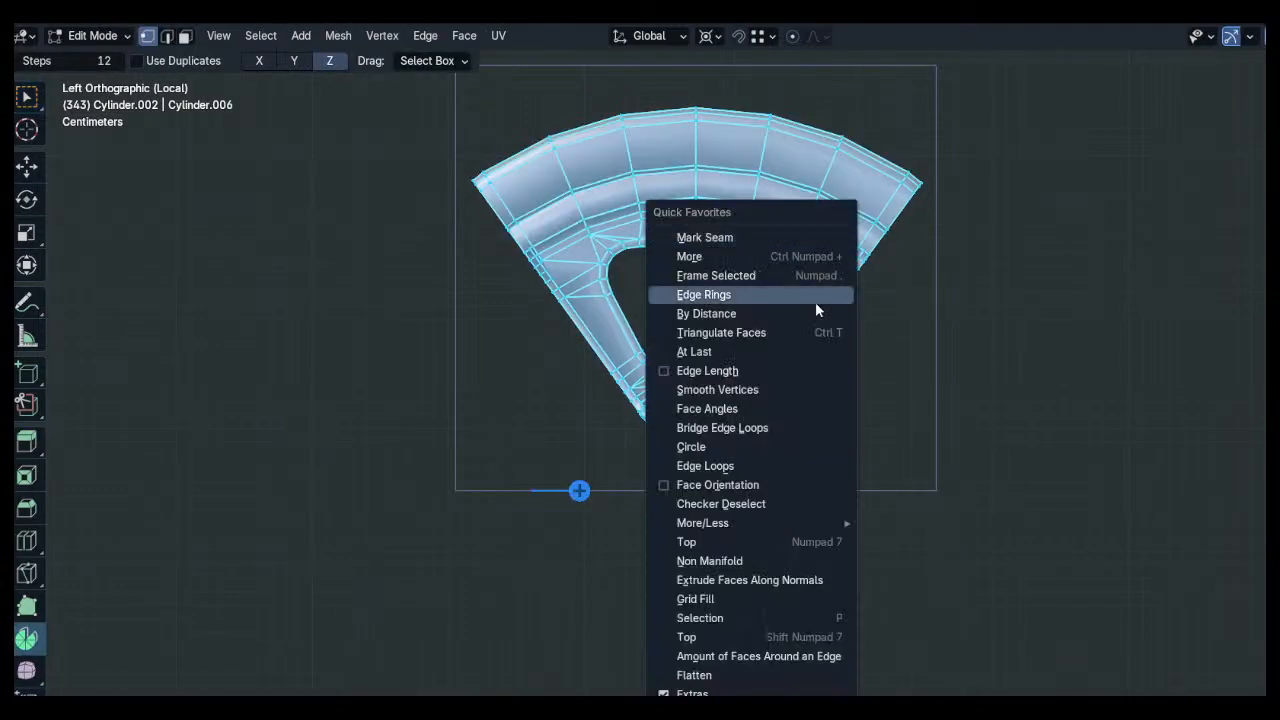
pyautogui.click(745, 311)
# Delete the two large flat faces that close the sector's cut sides
pyautogui.moveTo(627, 312); pyautogui.dragTo(715, 275, button='middle')
pyautogui.press('3')
pyautogui.click(630, 336)
pyautogui.moveTo(805, 352); pyautogui.dragTo(571, 366, button='middle')
pyautogui.click(694, 391)
pyautogui.press('x')
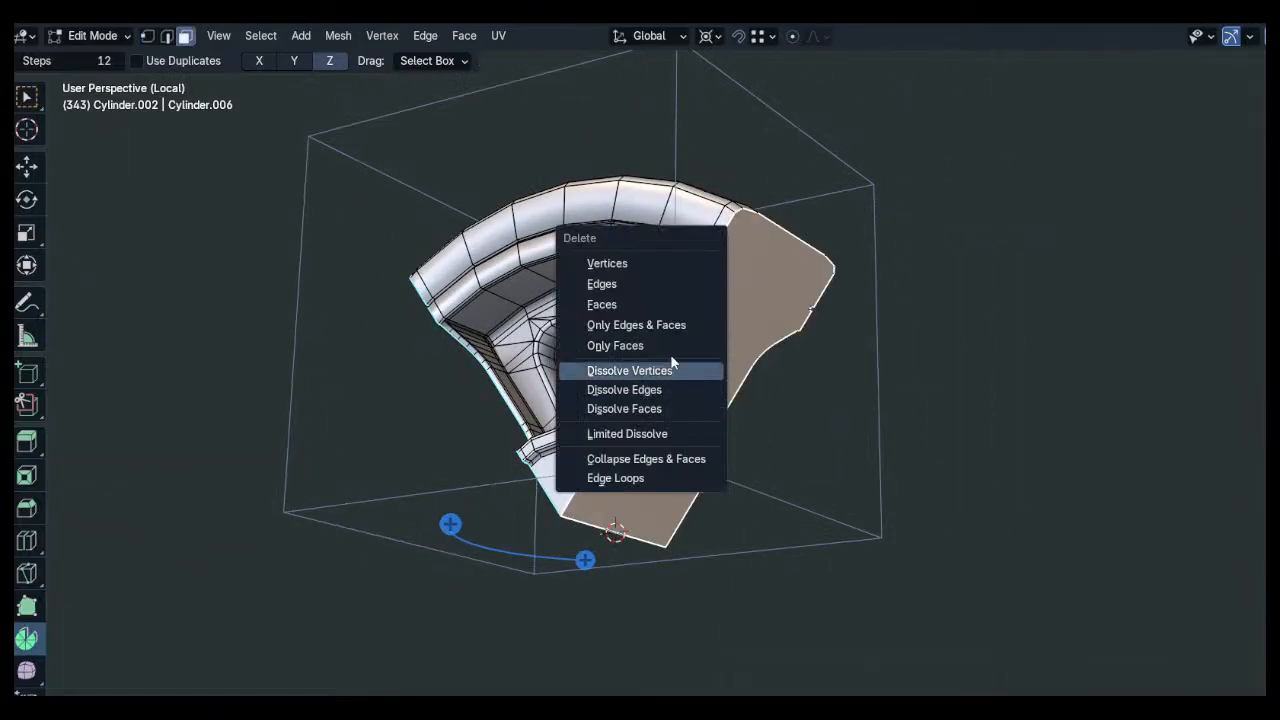
pyautogui.click(682, 304)
pyautogui.moveTo(685, 302); pyautogui.dragTo(892, 312, button='middle')
# Delete the vertices of the sector's positive X half in the back view, keeping the centre line
pyautogui.press('1')
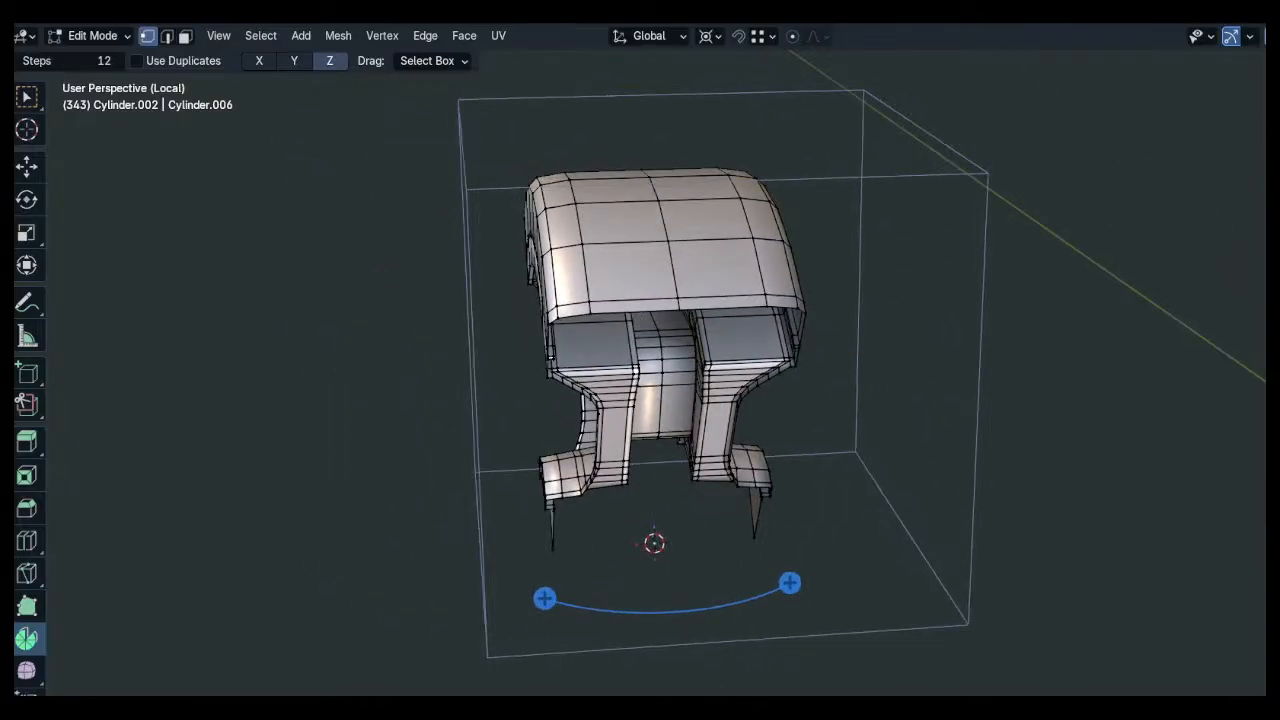
pyautogui.press('ctrl+KP_1')
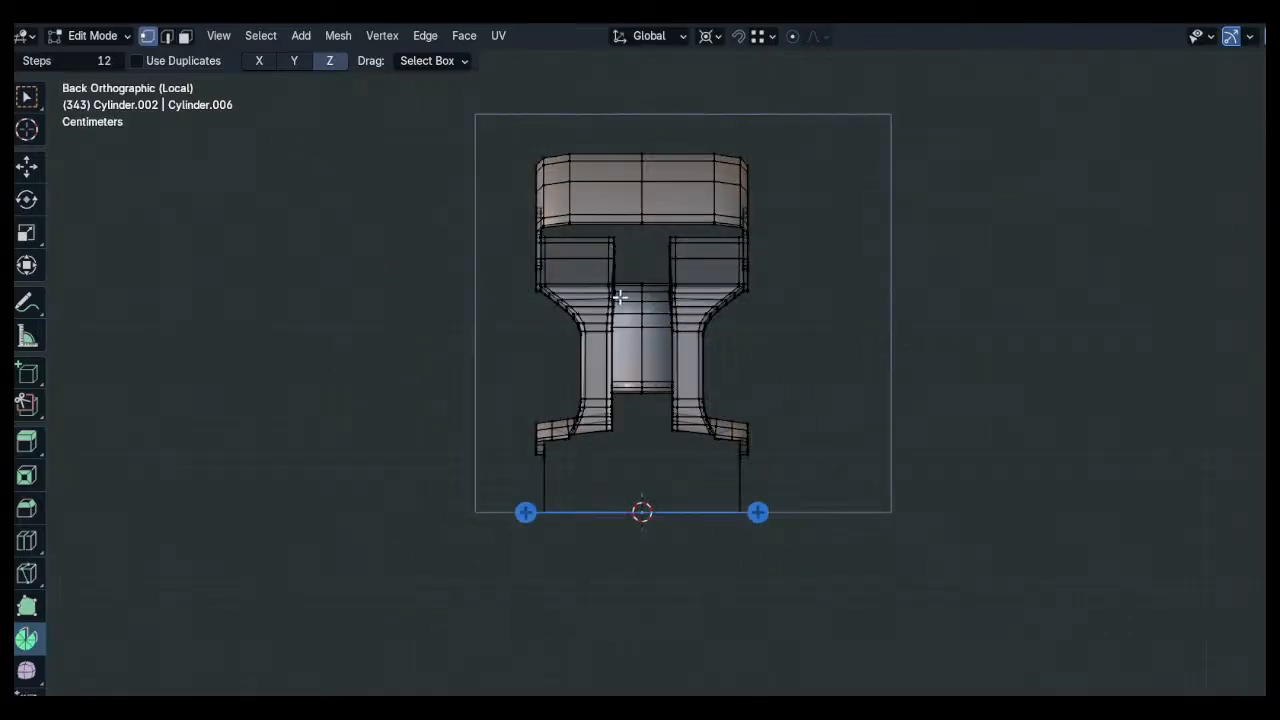
pyautogui.press('b')
pyautogui.moveTo(634, 122); pyautogui.dragTo(441, 448)
pyautogui.press('x')
pyautogui.click(403, 504)
pyautogui.moveTo(720, 391); pyautogui.dragTo(747, 377, button='middle')
pyautogui.scroll(5, 747, 377)
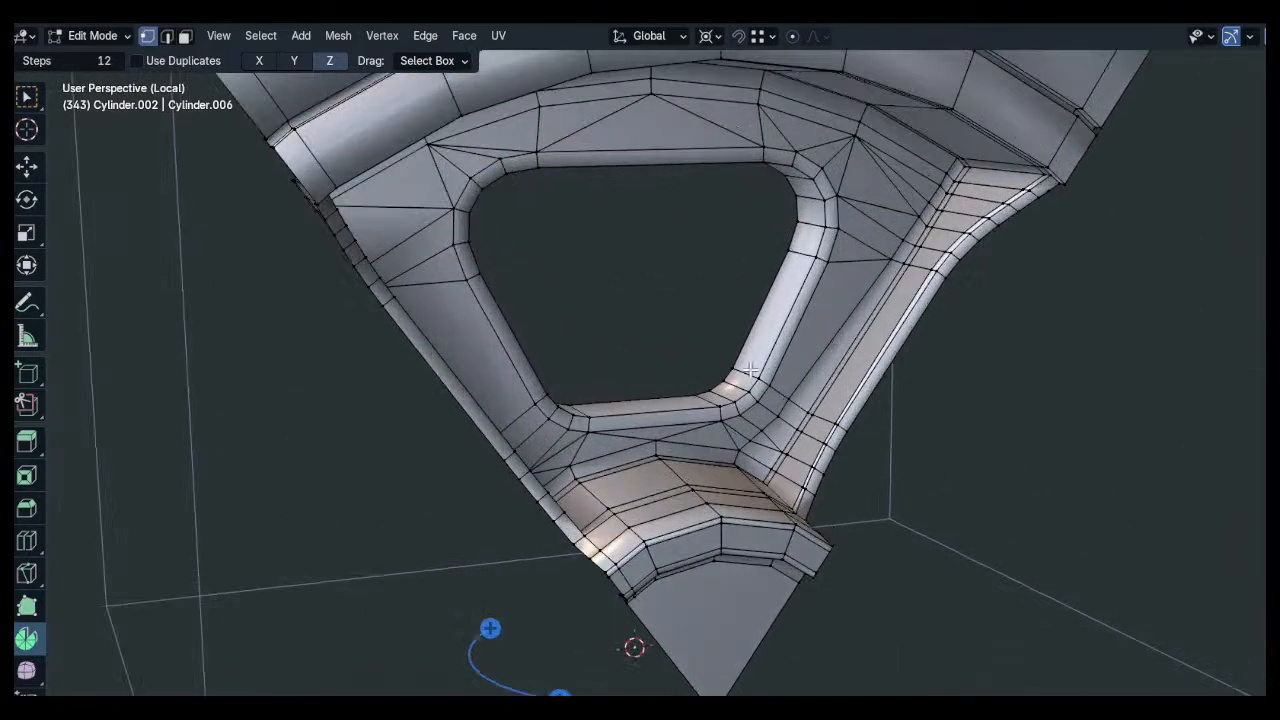
# Slide the vertex at the hub ring's cut end along its edge
pyautogui.press('w')
pyautogui.moveTo(683, 297); pyautogui.dragTo(641, 438, button='middle')
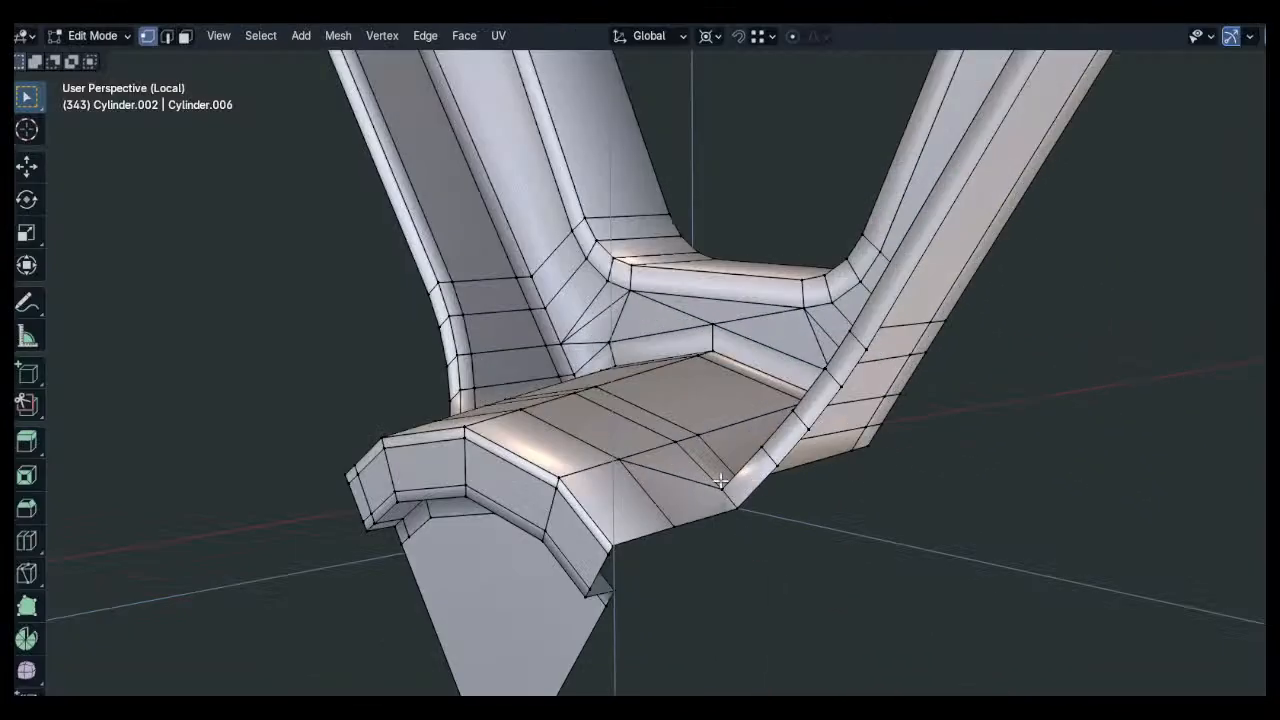
pyautogui.scroll(6, 636, 450)
pyautogui.moveTo(634, 458); pyautogui.dragTo(716, 496, button='middle')
pyautogui.scroll(3, 710, 487)
pyautogui.press('g')
pyautogui.press('g')
pyautogui.click(851, 489)
pyautogui.moveTo(851, 489); pyautogui.dragTo(977, 362, button='middle')
# With the adjoining hub face hidden, loop-cut the hub ring's end segment, slide the cut toward the open end, and reveal the face again
pyautogui.hotkey('ctrl', 'r')
pyautogui.rightClick(860, 448)
pyautogui.press('3')
pyautogui.click(977, 360)
pyautogui.press('h')
pyautogui.hotkey('ctrl', 'r')
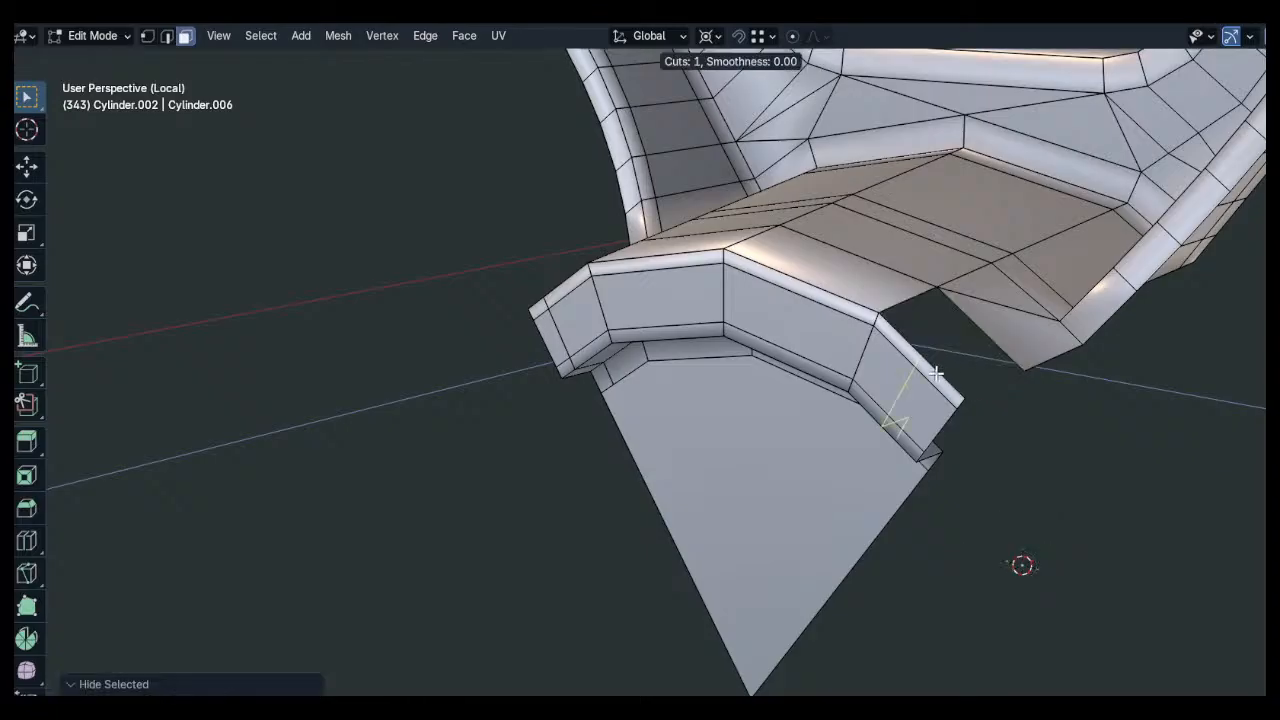
pyautogui.click(935, 373)
pyautogui.rightClick(935, 373)
pyautogui.press('g')
pyautogui.press('g')
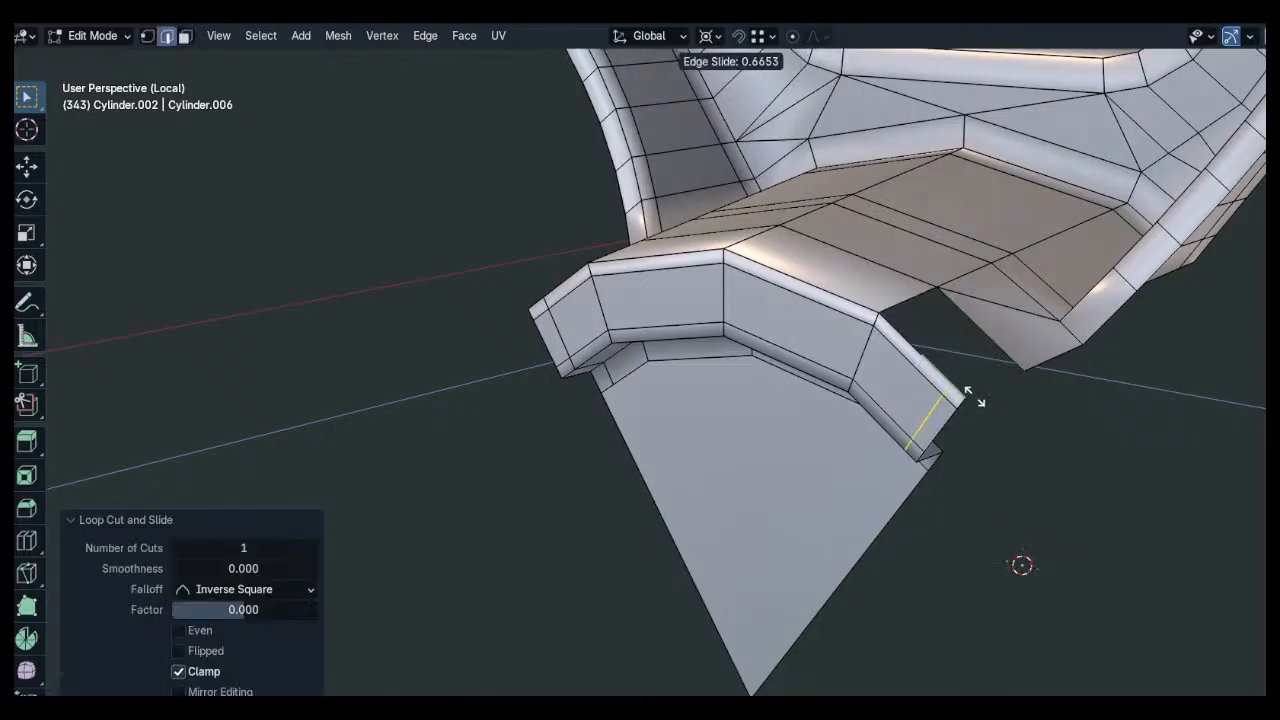
pyautogui.click(966, 391)
pyautogui.hotkey('alt', 'h')
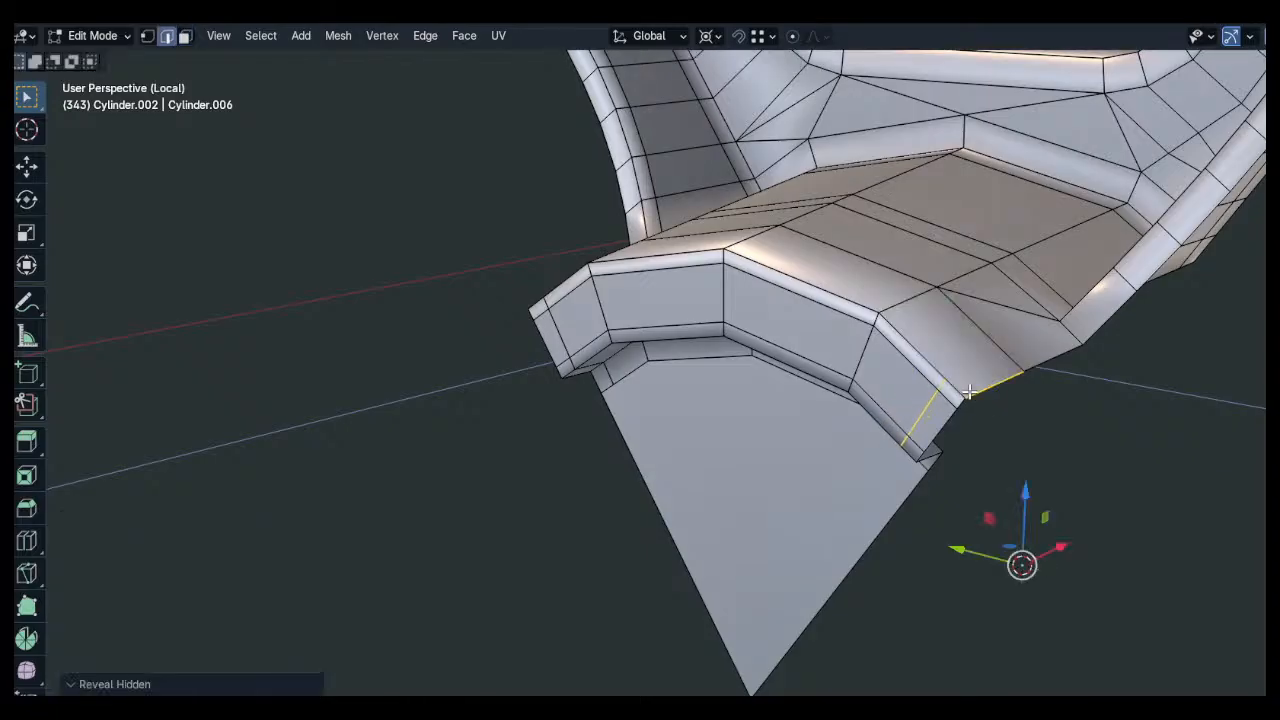
# Connect the new cut across the revealed hub face and dissolve the stray diagonal edge beside it
pyautogui.press('1')
pyautogui.press('j')
pyautogui.hotkey('alt', 'a')
pyautogui.moveTo(1075, 307); pyautogui.dragTo(954, 331, button='middle')
pyautogui.press('2')
pyautogui.click(995, 317)
pyautogui.press('x')
pyautogui.click(1019, 443)
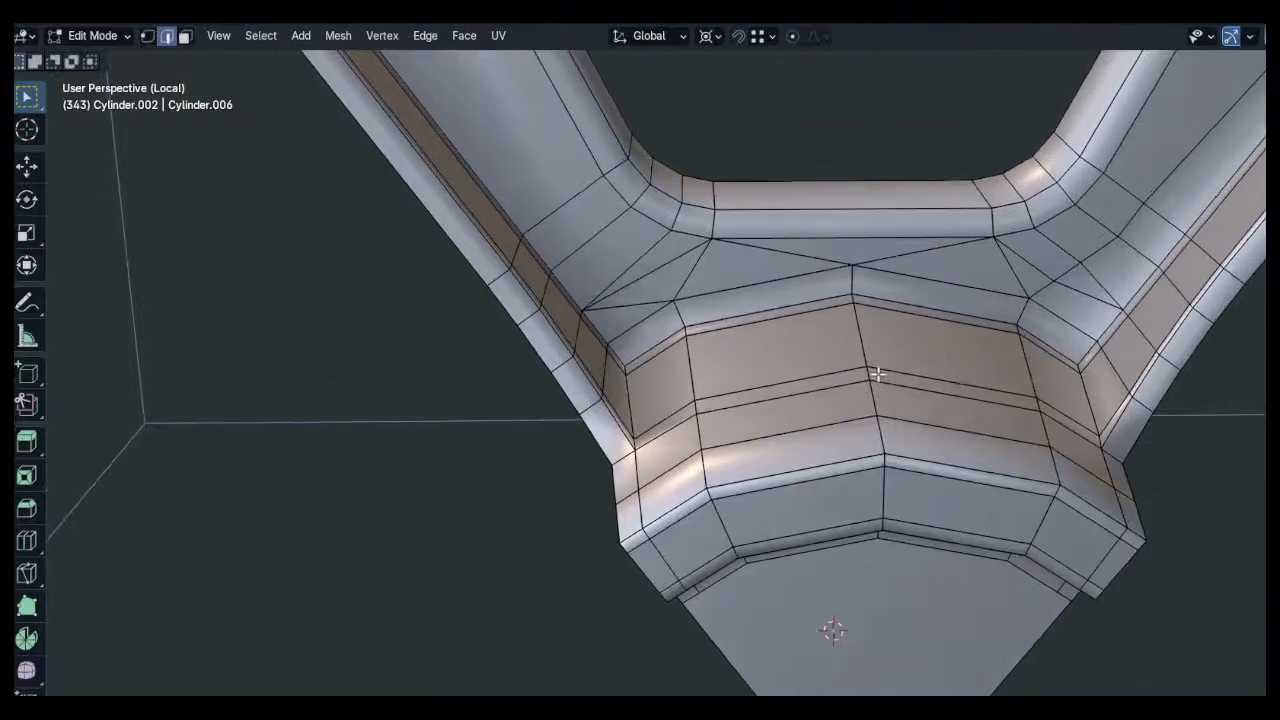
# Add a centred loop cut through the window's lower border and connect it to the middle vertex below
pyautogui.moveTo(877, 374); pyautogui.dragTo(852, 383, button='middle')
pyautogui.hotkey('ctrl', 'r')
pyautogui.click(877, 258)
pyautogui.rightClick(877, 258)
pyautogui.press('1')
pyautogui.press('j')
pyautogui.hotkey('alt', 'a')
pyautogui.moveTo(886, 314); pyautogui.dragTo(881, 237, button='middle')
pyautogui.scroll(2, 851, 298)
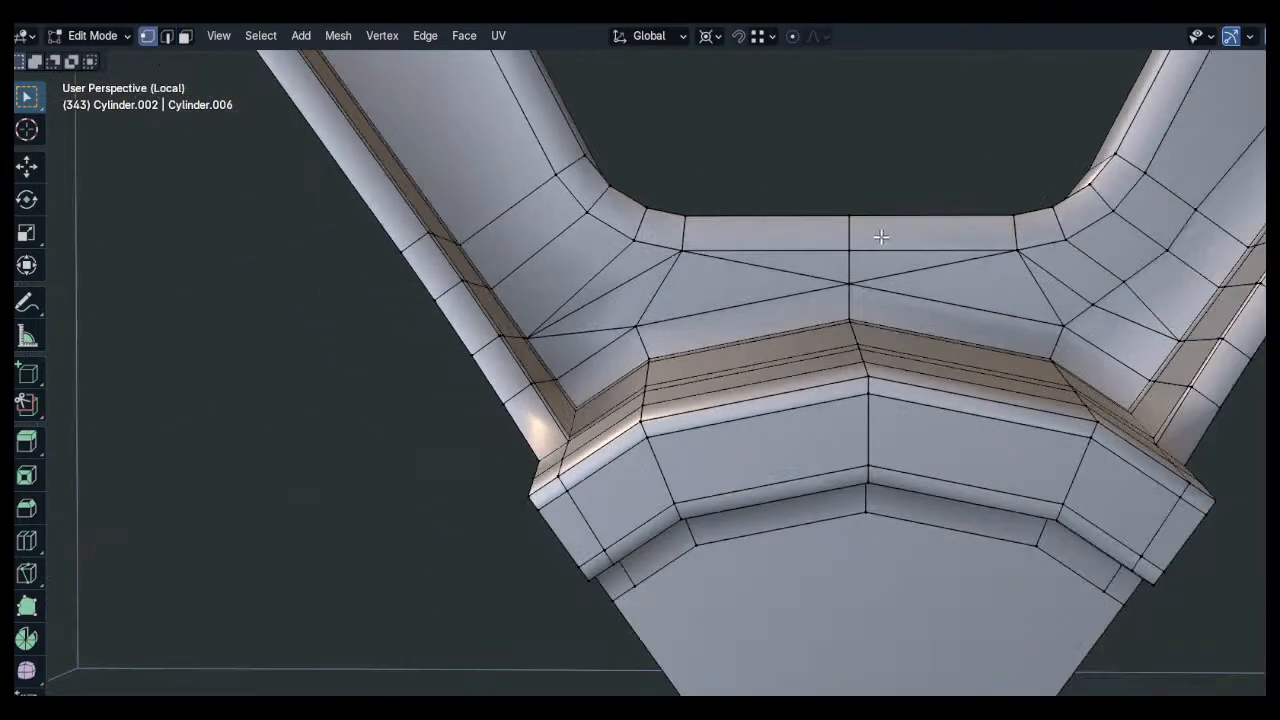
# Connect a rib vertex to the vertex across the spoke face near the window's upper corner
pyautogui.moveTo(831, 197); pyautogui.dragTo(766, 398, button='middle')
pyautogui.hotkey('ctrl', 'r')
pyautogui.press('Escape')
pyautogui.moveTo(646, 406); pyautogui.dragTo(673, 363, button='middle')
pyautogui.moveTo(603, 220); pyautogui.dragTo(560, 266, button='middle')
pyautogui.keyDown('shift'); pyautogui.click(692, 114); pyautogui.keyUp('shift')
pyautogui.press('j')
# Slide the neighbouring rib vertex along its edge and connect it to the window's corner vertex
pyautogui.hotkey('shift', 'v')
pyautogui.click(549, 290)
pyautogui.click(553, 295)
pyautogui.click(511, 316)
pyautogui.moveTo(655, 288); pyautogui.dragTo(628, 295, button='middle')
pyautogui.keyDown('shift'); pyautogui.click(722, 251); pyautogui.keyUp('shift')
pyautogui.press('j')
pyautogui.click(547, 286)
pyautogui.moveTo(551, 292); pyautogui.dragTo(572, 273, button='middle')
# Subdivide the edges that run from the rib to the window's upper corner
pyautogui.press('2')
pyautogui.press('c')
pyautogui.moveTo(632, 360); pyautogui.dragTo(576, 288)
pyautogui.rightClick(575, 287)
pyautogui.rightClick(575, 287)
pyautogui.click(543, 184)
# Slide the subdivision's midpoint vertices along their edges until they sit close beside the rib
pyautogui.press('1')
pyautogui.hotkey('alt', 'a')
pyautogui.keyDown('alt'); pyautogui.click(617, 290); pyautogui.keyUp('alt')
pyautogui.press('g')
pyautogui.press('g')
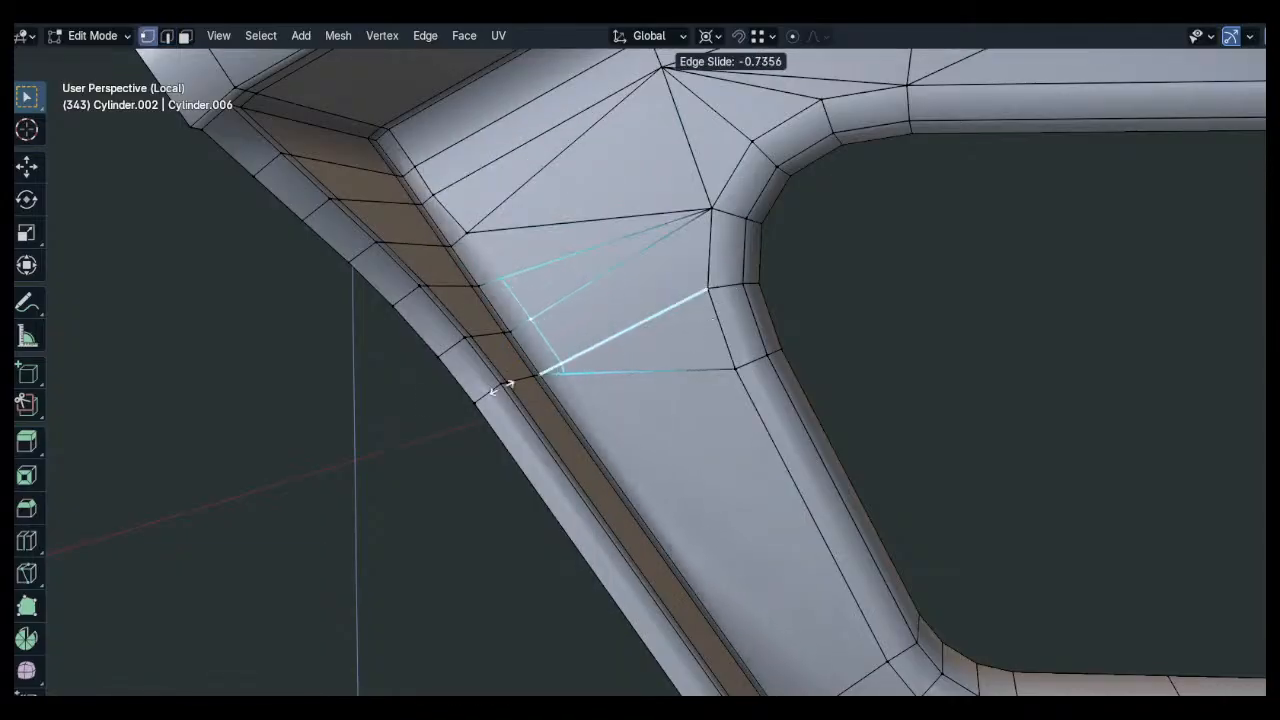
pyautogui.click(432, 404)
# Adjust the lowest of the new vertices beside the rib by sliding it along its edge
pyautogui.hotkey('alt', 'a')
pyautogui.click(482, 243)
pyautogui.keyDown('shift'); pyautogui.click(502, 279); pyautogui.keyUp('shift')
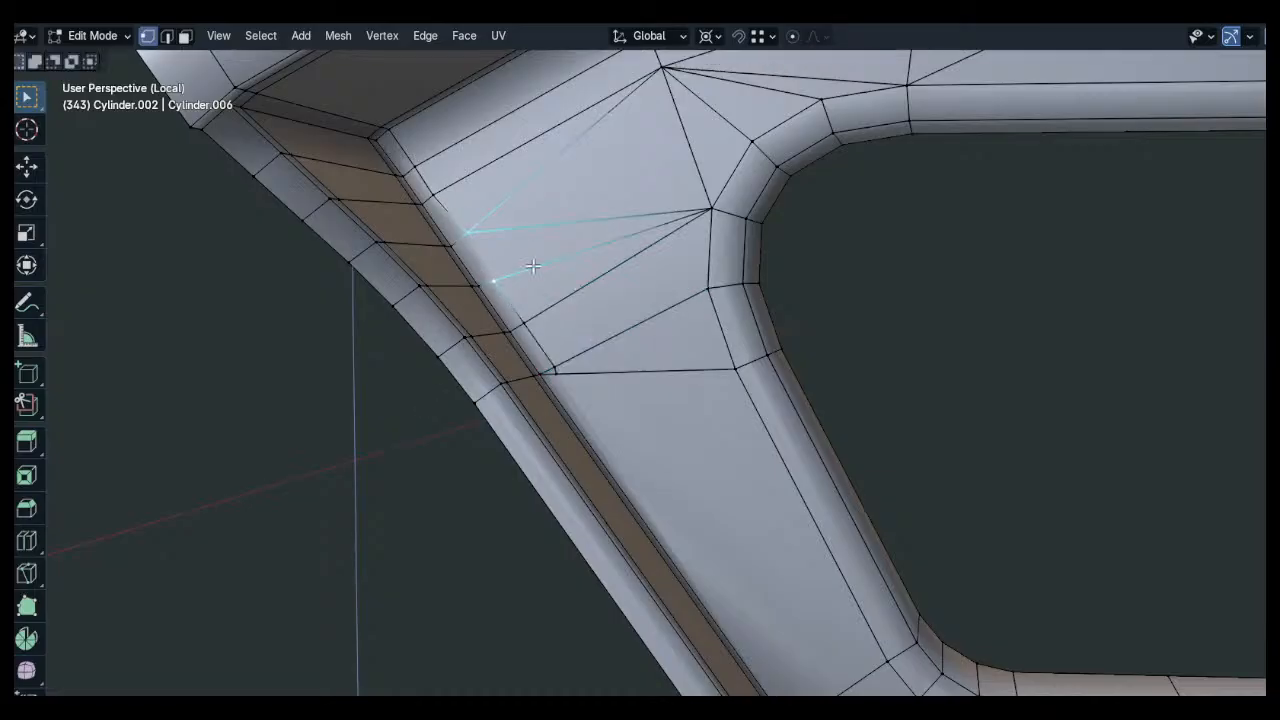
pyautogui.hotkey('alt', 'a')
pyautogui.click(570, 385)
pyautogui.press('g')
pyautogui.press('g')
pyautogui.click(562, 354)
pyautogui.hotkey('alt', 'a')
# Subdivide the two edges between the rib and the window's lower corner and slide their midpoints close to the rib
pyautogui.keyDown('shift'); pyautogui.moveTo(808, 569); pyautogui.dragTo(680, 375, button='middle'); pyautogui.keyUp('shift')
pyautogui.hotkey('ctrl', 'e')
pyautogui.click(716, 183)
pyautogui.press('1')
pyautogui.hotkey('alt', 'a')
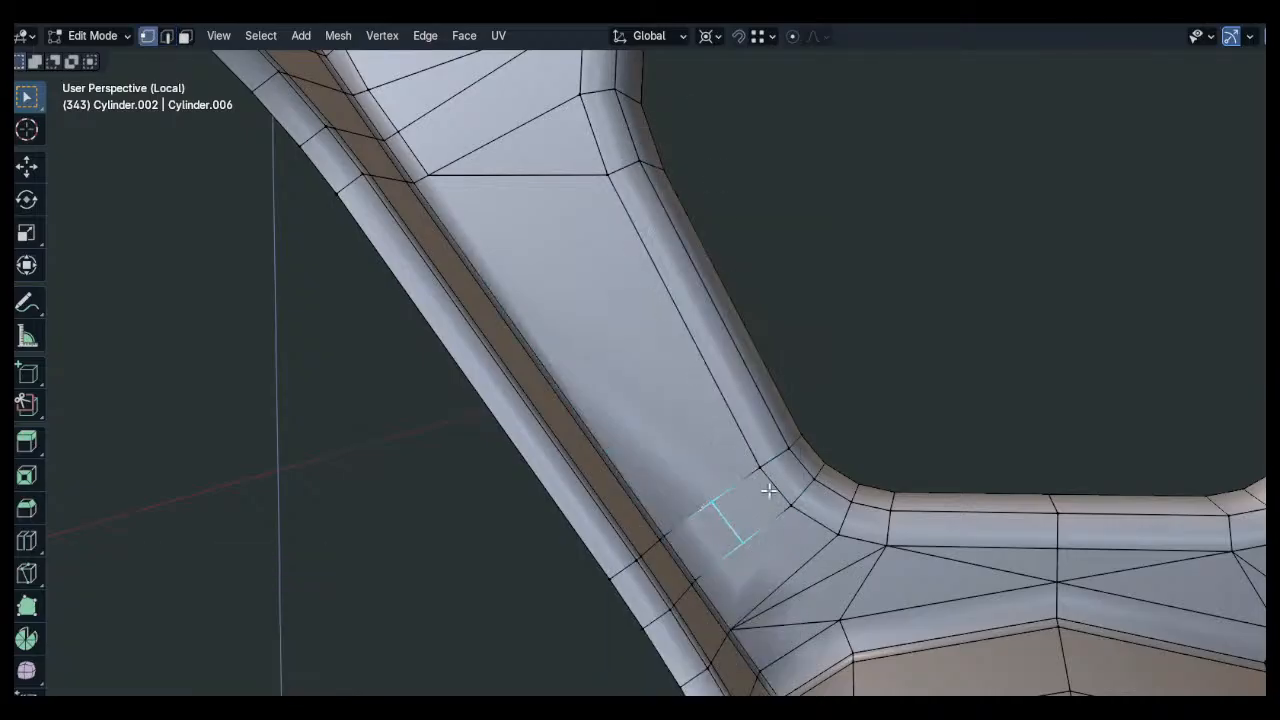
pyautogui.press('g')
pyautogui.press('g')
pyautogui.click(575, 566)
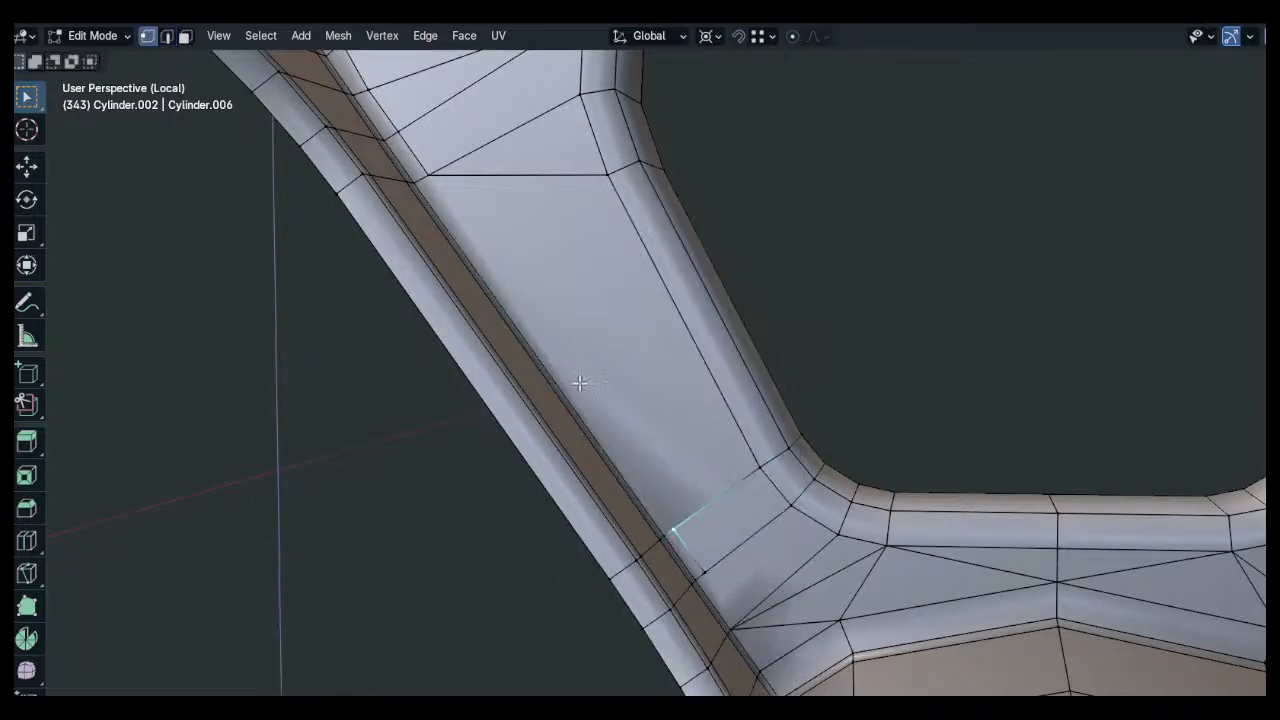
# Connect the upper and lower support vertices with one long edge running beside the rib
pyautogui.press('j')
pyautogui.keyDown('shift'); pyautogui.moveTo(778, 573); pyautogui.dragTo(637, 425, button='middle'); pyautogui.keyUp('shift')
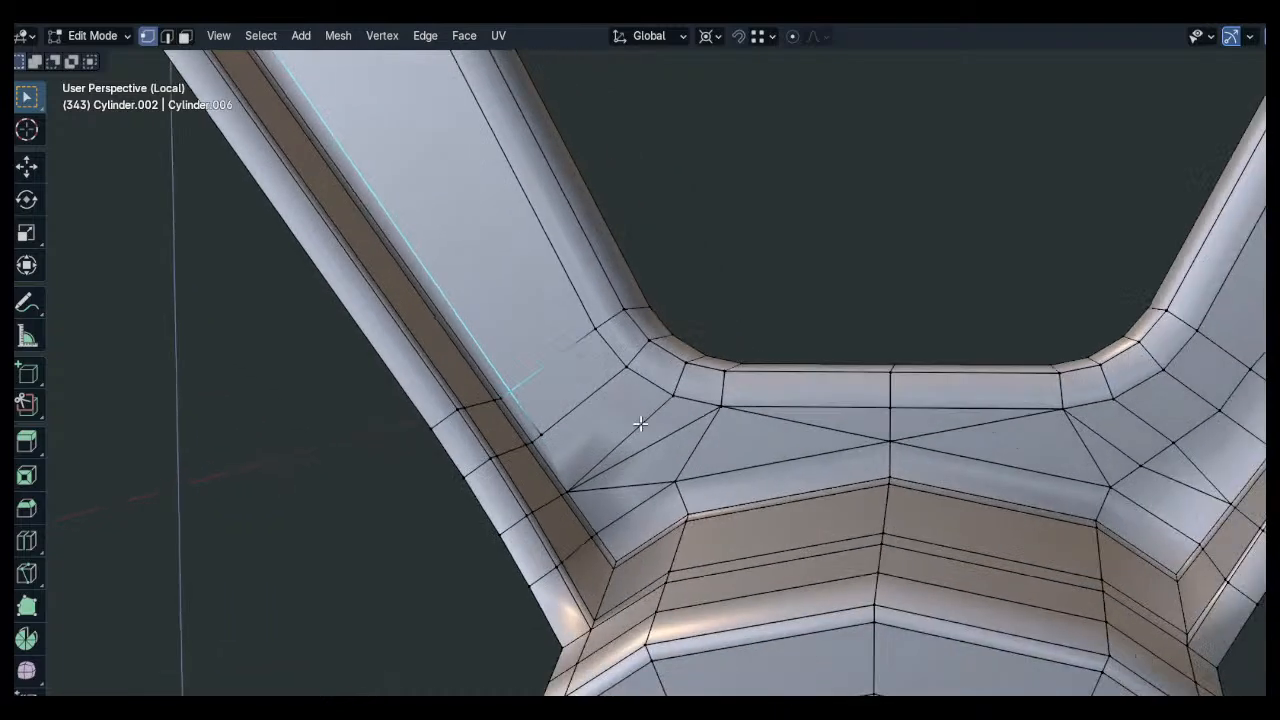
pyautogui.hotkey('alt', 'a')
# Knife-cut from the inner corner where rib and hub meet up to the lowest support vertex beside the rib
pyautogui.scroll(3, 608, 478)
pyautogui.keyDown('shift'); pyautogui.moveTo(652, 546); pyautogui.dragTo(658, 518, button='middle'); pyautogui.keyUp('shift')
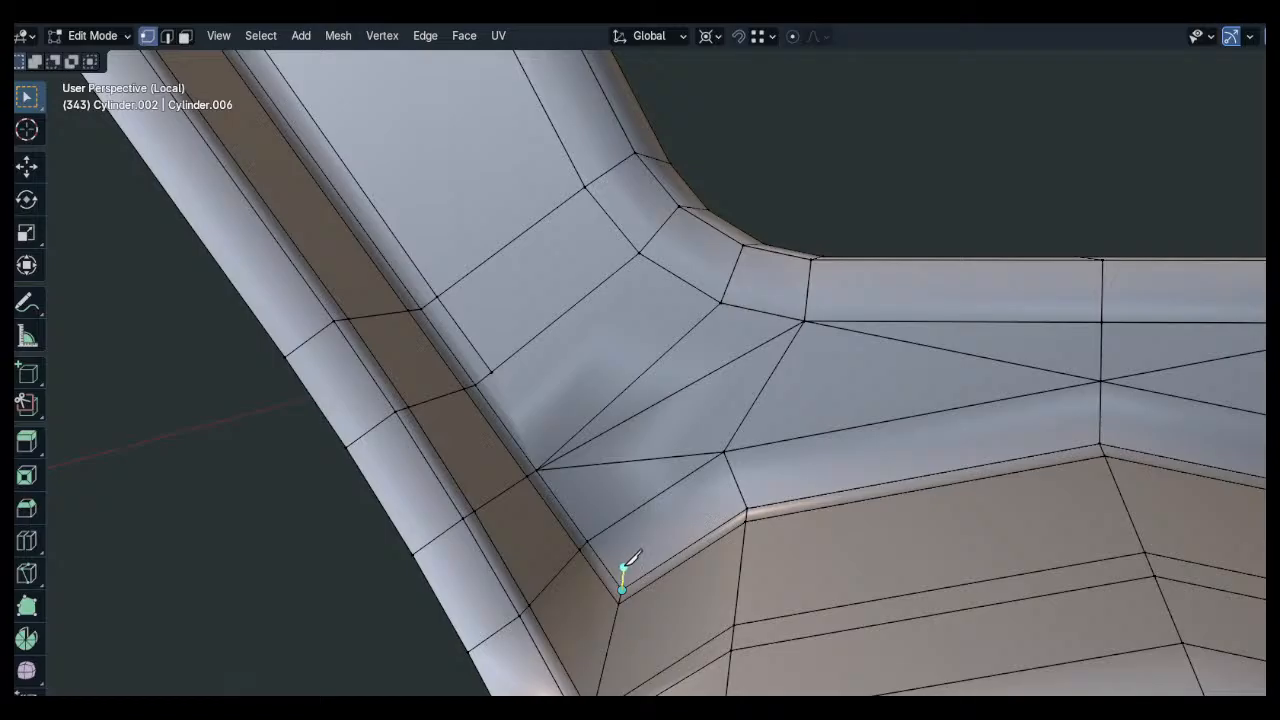
pyautogui.click(491, 372)
pyautogui.press('Return')
# Slide two vertices of the knife cut along their edges to line them up beside the rib
pyautogui.click(551, 446)
pyautogui.press('g')
pyautogui.press('g')
pyautogui.click(568, 466)
pyautogui.click(566, 462)
pyautogui.press('g')
pyautogui.press('g')
pyautogui.click(600, 480)
pyautogui.hotkey('alt', 'a')
pyautogui.moveTo(620, 490); pyautogui.dragTo(641, 353, button='middle')
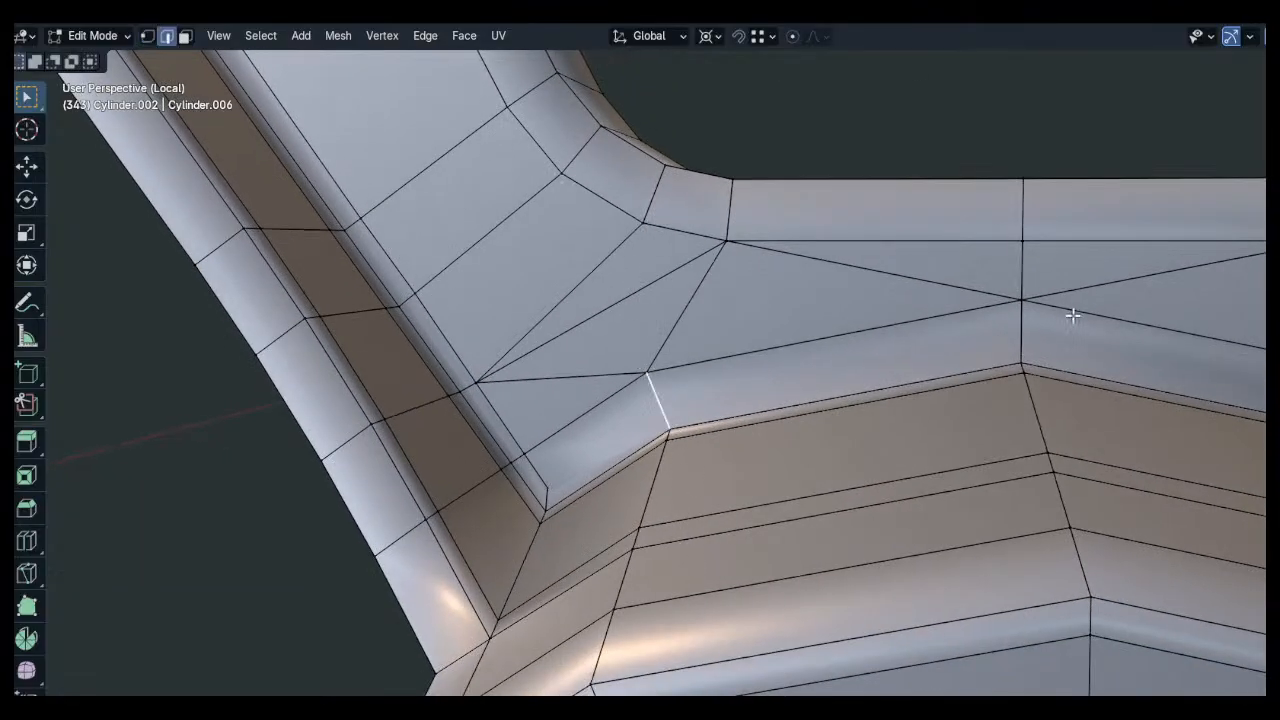
# Subdivide the short edges crossing the hub rim's bevel and slide the new vertices close to the rim
pyautogui.rightClick(876, 338)
pyautogui.click(818, 183)
pyautogui.press('1')
pyautogui.keyDown('alt'); pyautogui.click(694, 396); pyautogui.keyUp('alt')
pyautogui.press('g')
pyautogui.press('g')
pyautogui.click(700, 410)
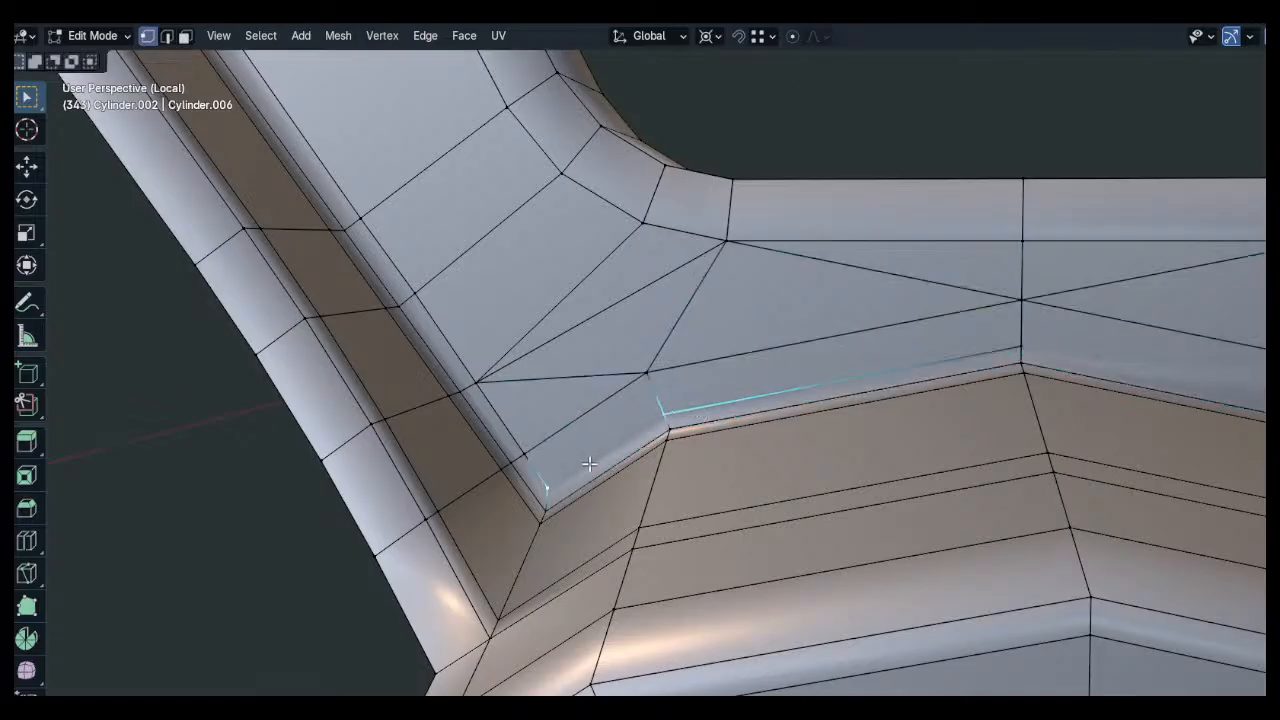
# Knife-cut a supporting edge from the middle of the hub rim to the opposite rib's lower corner and up beside that rib
pyautogui.moveTo(614, 461); pyautogui.dragTo(840, 434, button='middle')
pyautogui.press('2')
pyautogui.scroll(3, 922, 401)
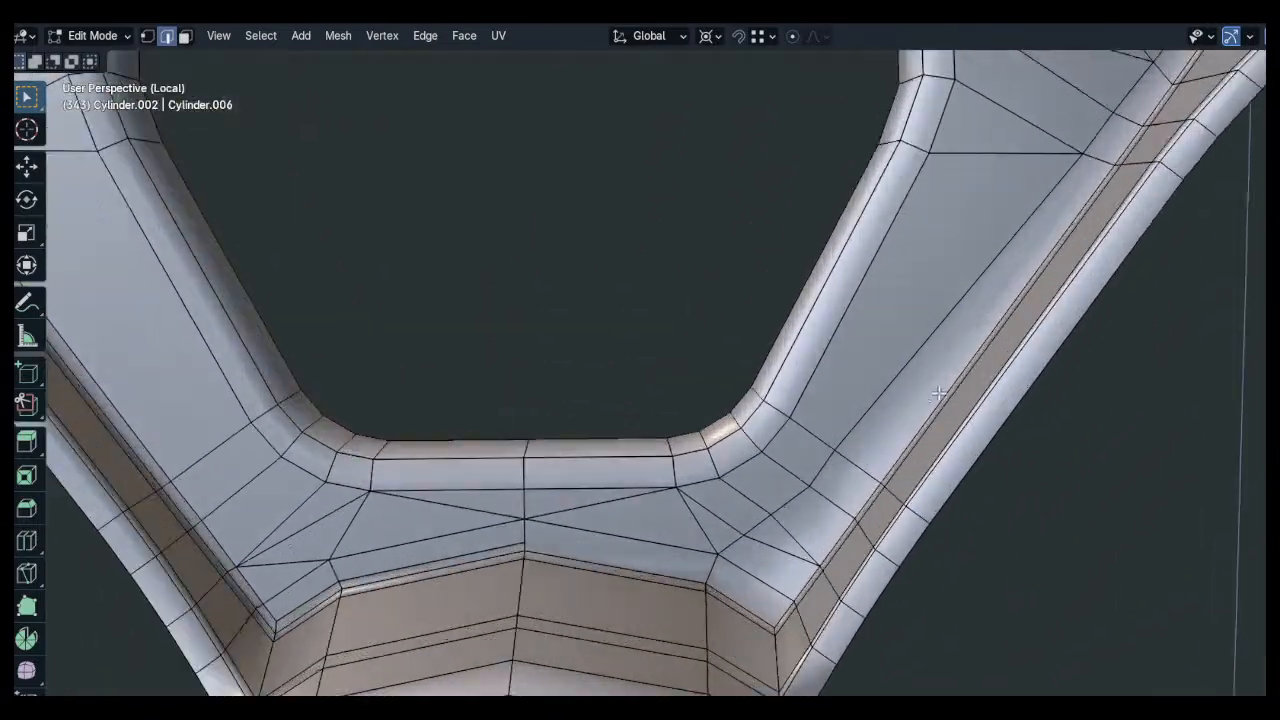
pyautogui.keyDown('shift'); pyautogui.moveTo(781, 596); pyautogui.dragTo(736, 568, button='middle'); pyautogui.keyUp('shift')
pyautogui.scroll(2, 639, 543)
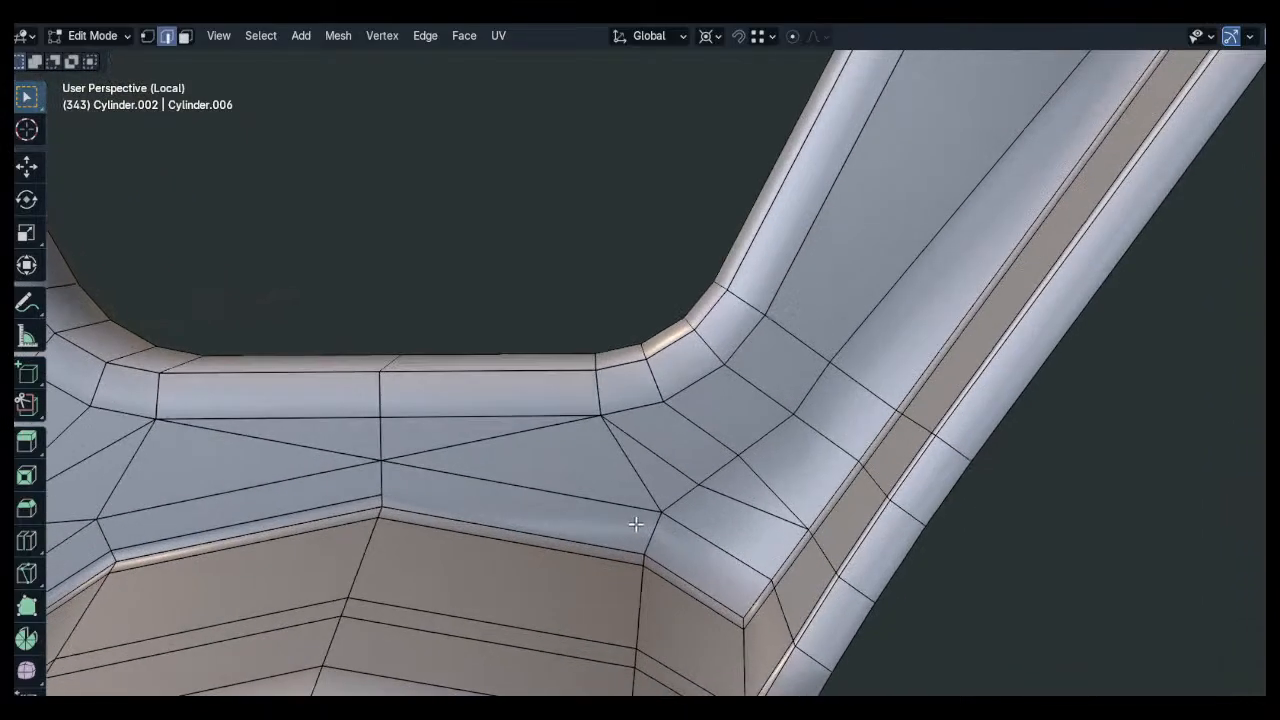
pyautogui.click(382, 494)
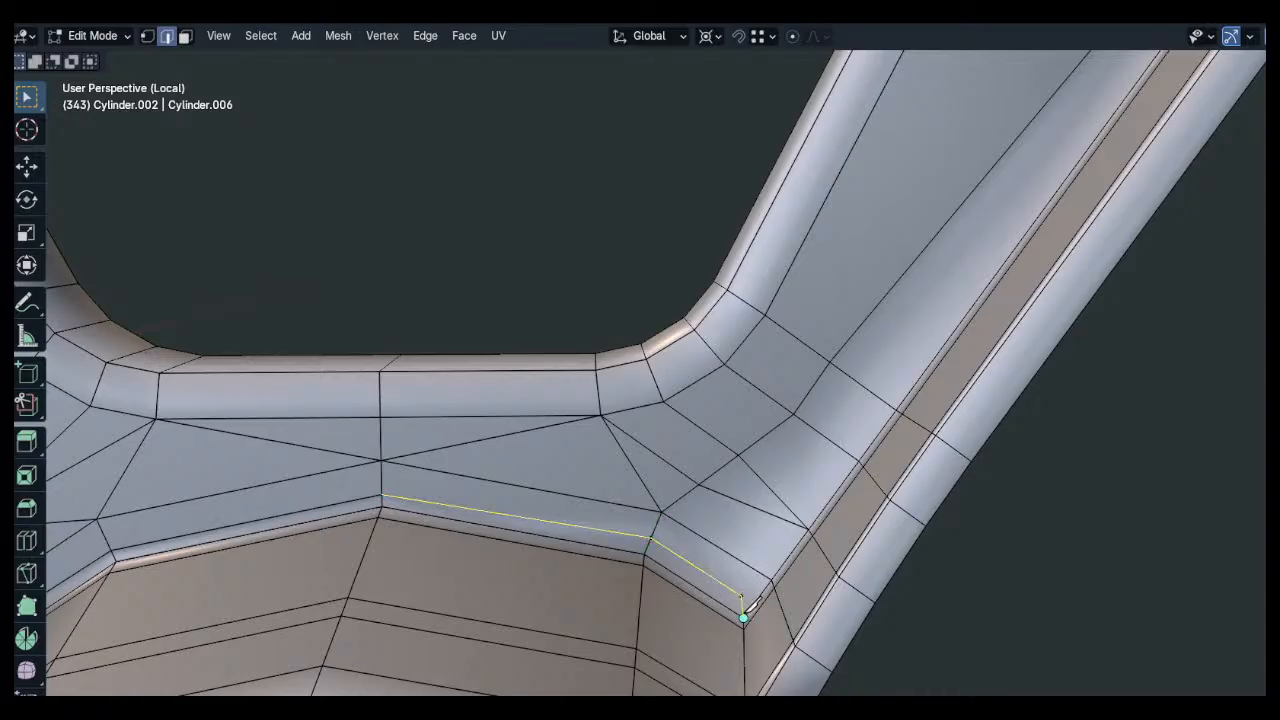
pyautogui.click(741, 595)
pyautogui.click(881, 400)
pyautogui.press('Return')
# Slide the vertices of the knife cut along their edges to line them up closely beside the rib
pyautogui.scroll(3, 808, 533)
pyautogui.press('1')
pyautogui.click(790, 495)
pyautogui.click(783, 518)
pyautogui.press('g')
pyautogui.press('g')
pyautogui.click(829, 470)
pyautogui.press('g')
pyautogui.press('g')
pyautogui.click(828, 478)
pyautogui.click(850, 437)
pyautogui.click(932, 301)
# Slide the row of vertices beside the rib's upper end toward the rib by a factor of about -0.874
pyautogui.scroll(-2, 932, 301)
pyautogui.keyDown('shift'); pyautogui.moveTo(932, 301); pyautogui.dragTo(935, 403, button='middle'); pyautogui.keyUp('shift')
pyautogui.scroll(-2, 935, 300)
pyautogui.keyDown('shift'); pyautogui.moveTo(935, 205); pyautogui.dragTo(880, 375, button='middle'); pyautogui.keyUp('shift')
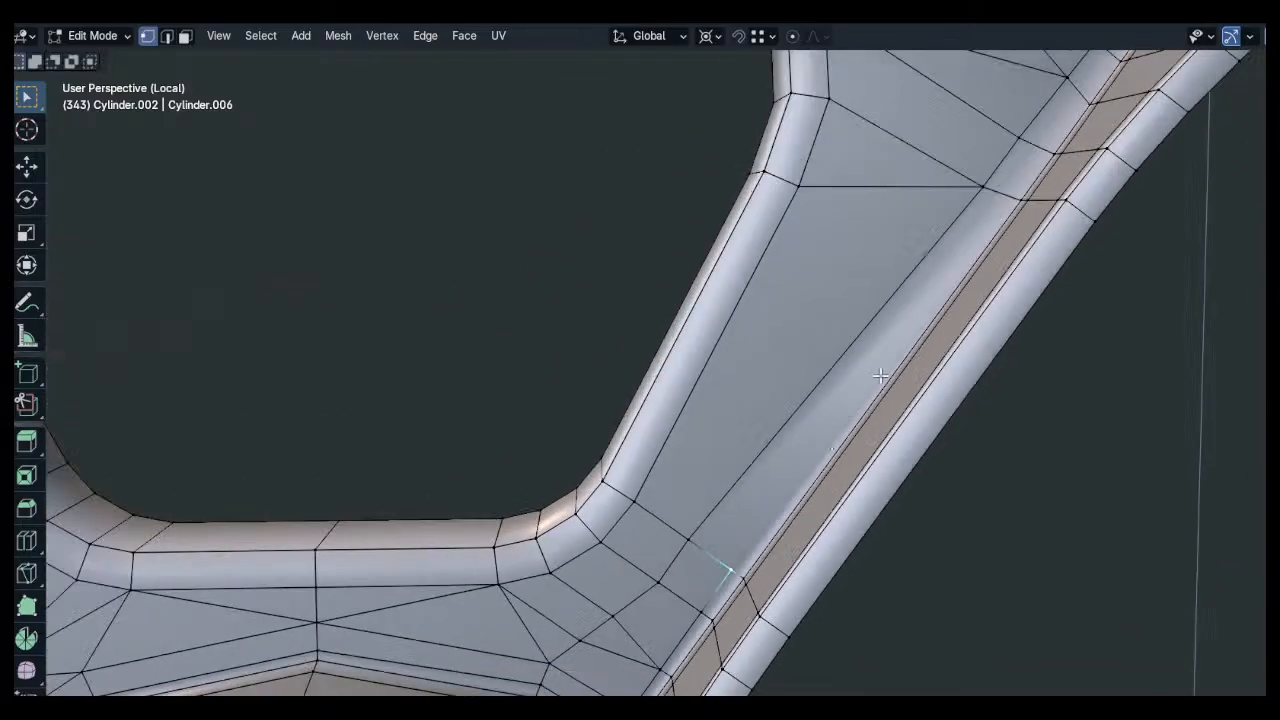
pyautogui.keyDown('shift'); pyautogui.moveTo(935, 285); pyautogui.dragTo(867, 402, button='middle'); pyautogui.keyUp('shift')
pyautogui.keyDown('shift'); pyautogui.moveTo(988, 254); pyautogui.dragTo(895, 372, button='middle'); pyautogui.keyUp('shift')
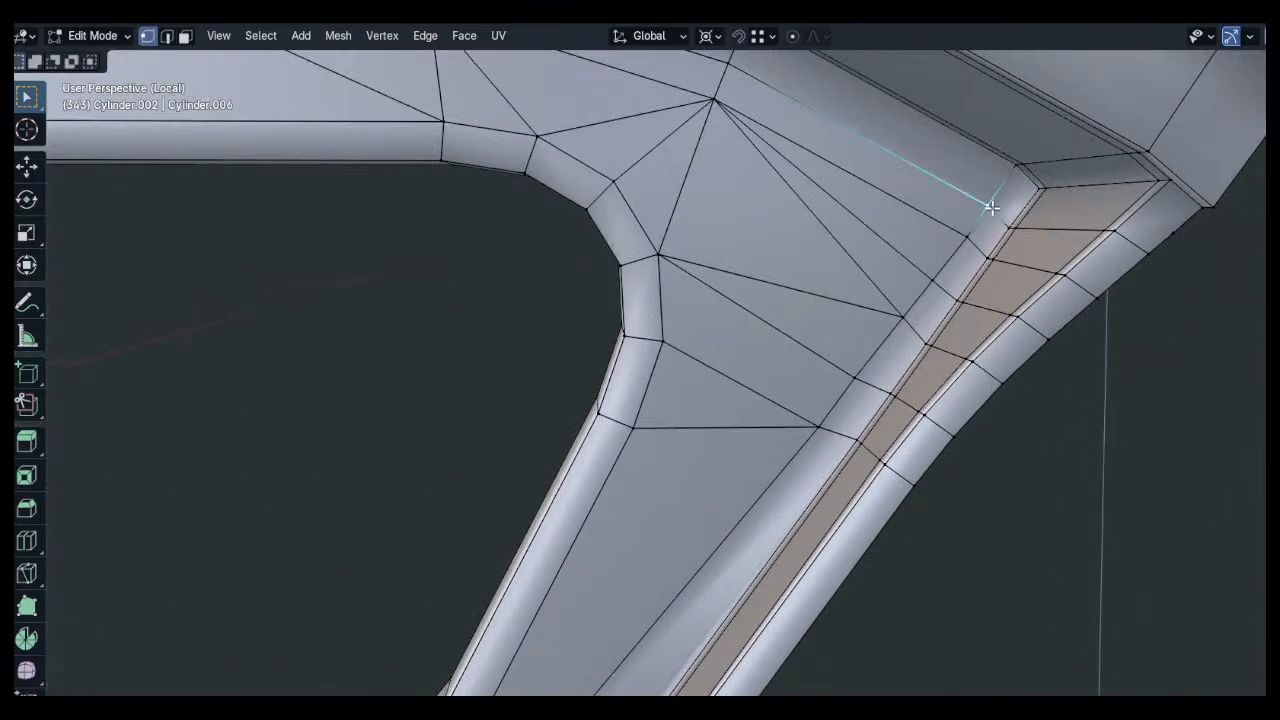
pyautogui.keyDown('ctrl'); pyautogui.click(902, 305); pyautogui.keyUp('ctrl')
pyautogui.hotkey('ctrl', 'z')
pyautogui.keyDown('ctrl'); pyautogui.click(900, 303); pyautogui.keyUp('ctrl')
pyautogui.press('g')
pyautogui.press('g')
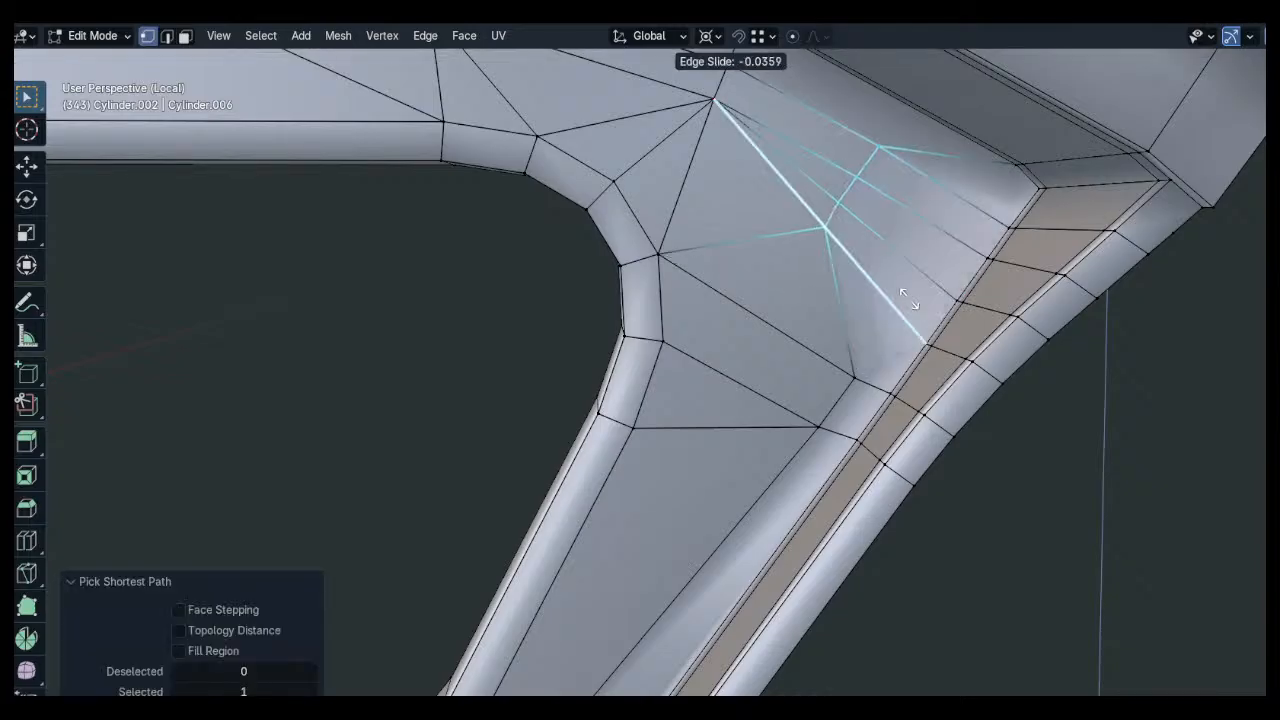
pyautogui.click(1021, 378)
# Slide the next two vertices further down beside the window's upper corner close to the rib
pyautogui.keyDown('shift'); pyautogui.moveTo(962, 354); pyautogui.dragTo(1005, 288, button='middle'); pyautogui.keyUp('shift')
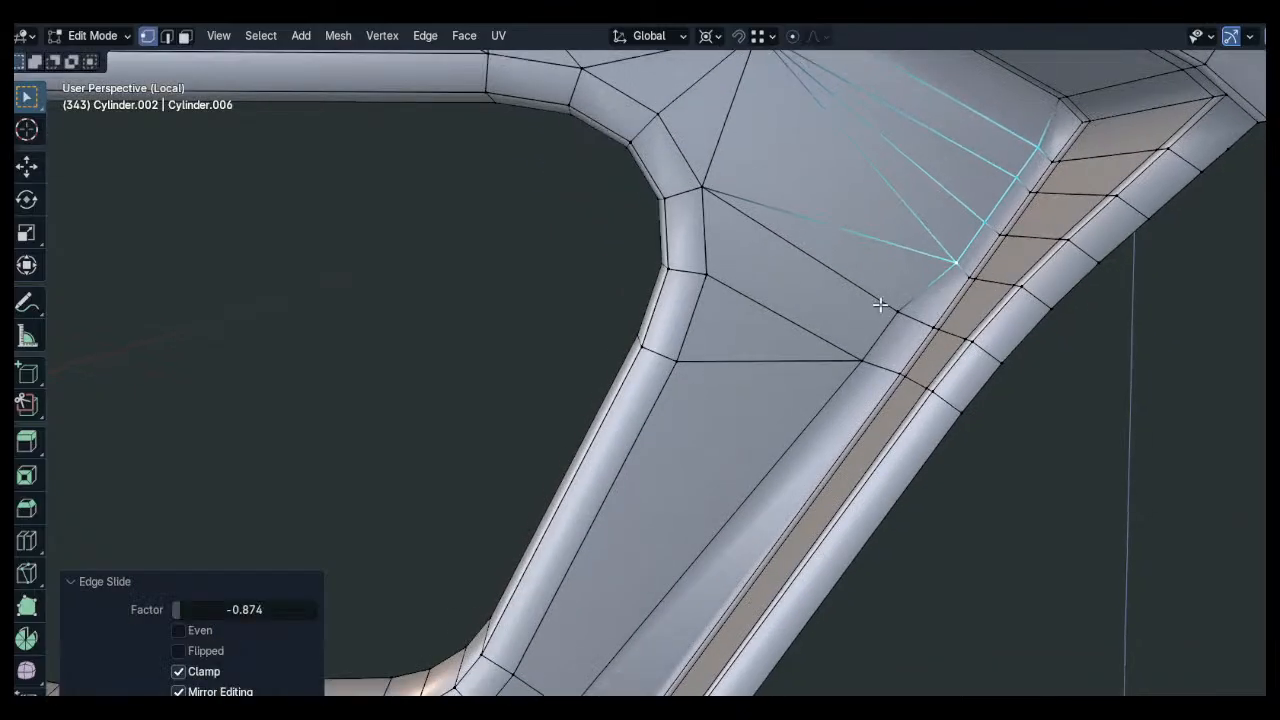
pyautogui.click(882, 306)
pyautogui.keyDown('ctrl'); pyautogui.click(885, 371); pyautogui.keyUp('ctrl')
pyautogui.press('g')
pyautogui.press('g')
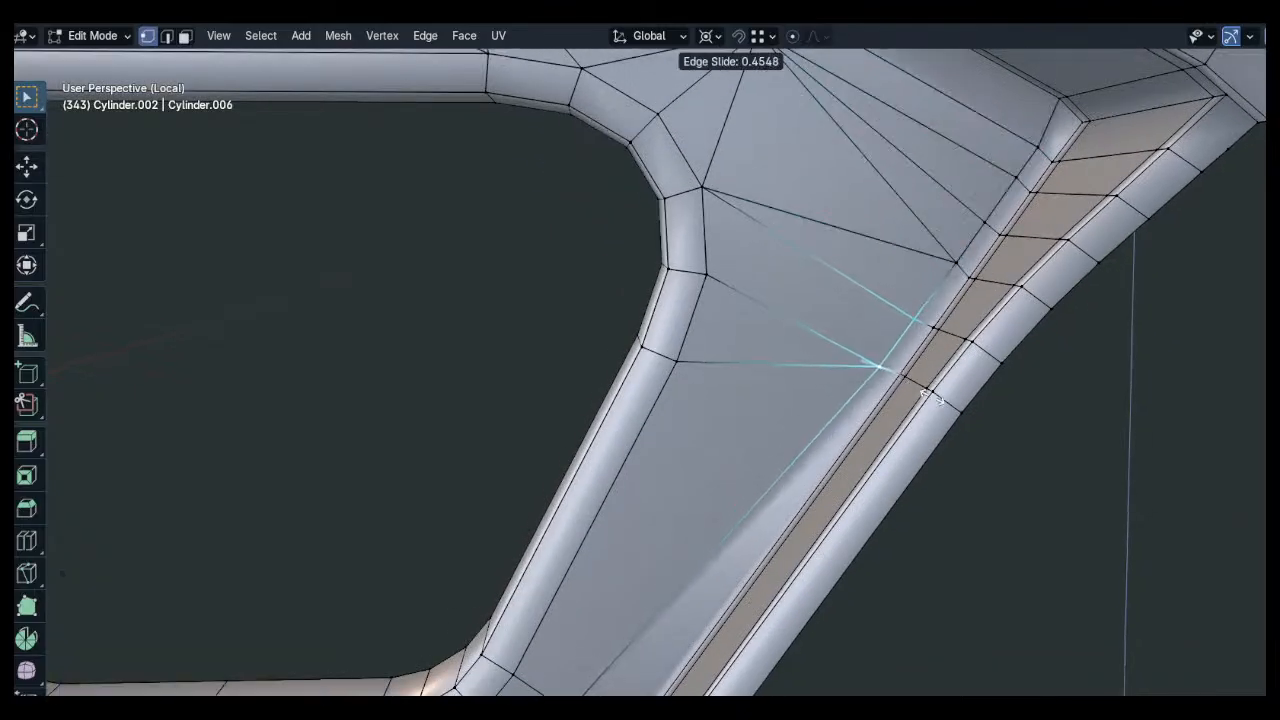
pyautogui.click(933, 393)
# Connect the lower and upper support vertices with one long edge running beside the rib
pyautogui.click(880, 383)
pyautogui.keyDown('shift'); pyautogui.moveTo(608, 690); pyautogui.dragTo(686, 566, button='middle'); pyautogui.keyUp('shift')
pyautogui.click(686, 614)
pyautogui.keyDown('shift'); pyautogui.click(958, 224); pyautogui.keyUp('shift')
pyautogui.press('j')
pyautogui.hotkey('alt', 'a')
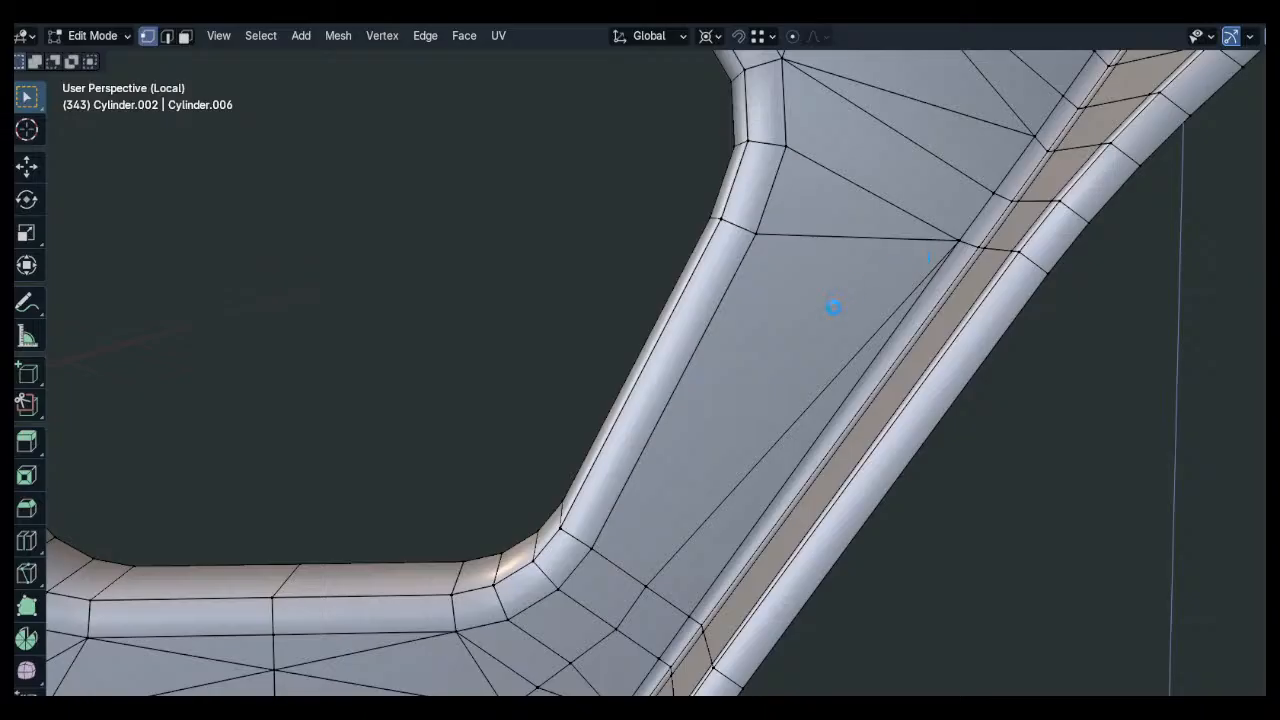
# Return to Object Mode and try a Screw modifier on the wheel sector
pyautogui.scroll(-5, 845, 301)
pyautogui.press('Tab')
pyautogui.scroll(-4, 797, 299)
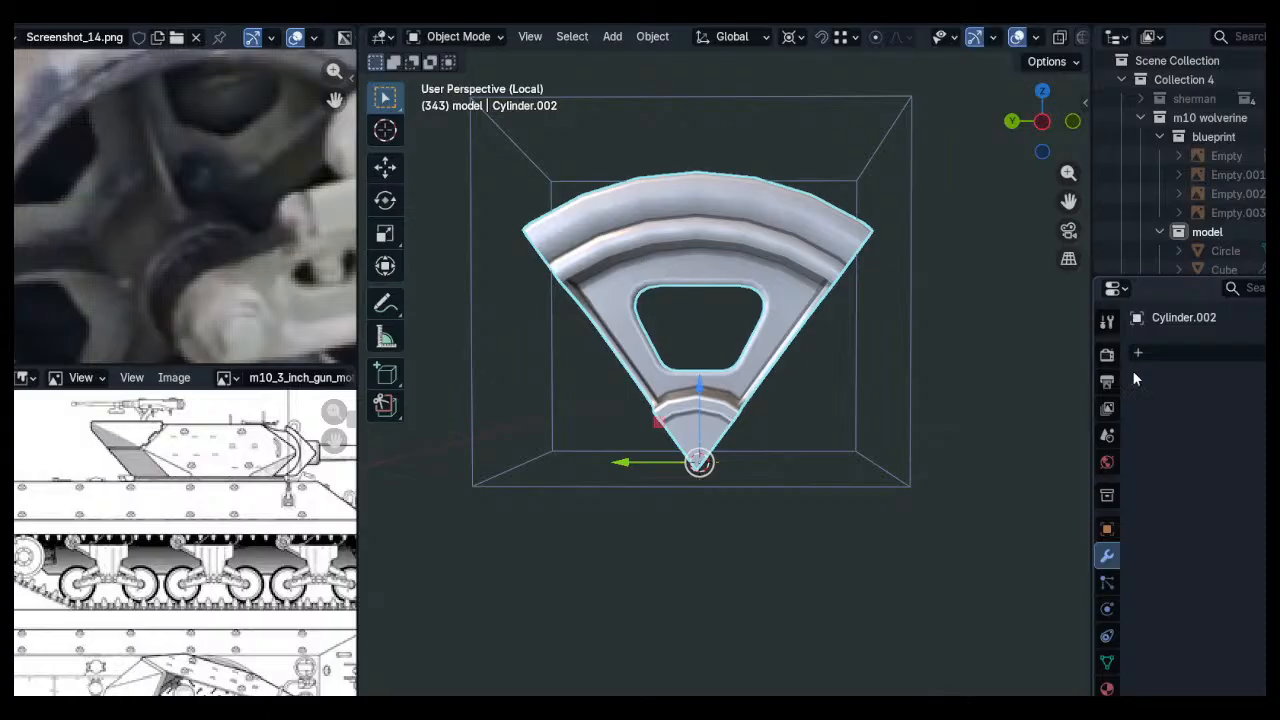
pyautogui.click(1132, 372)
pyautogui.moveTo(1209, 352)
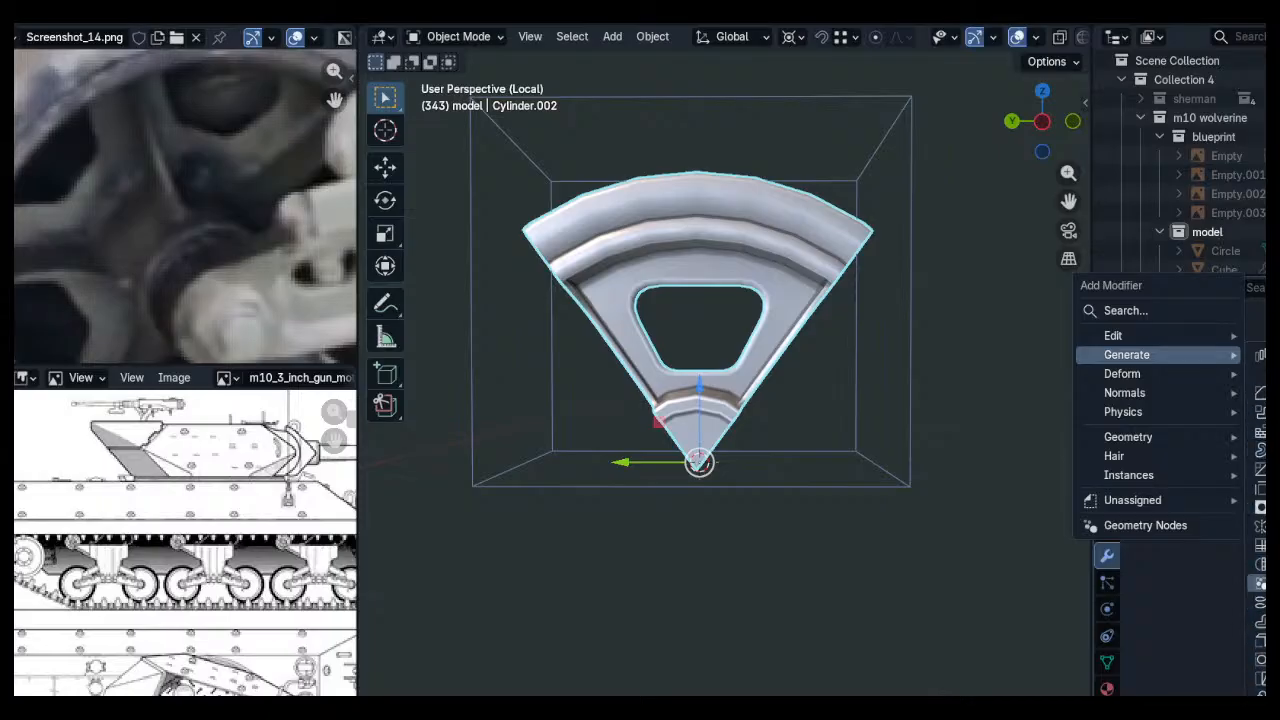
pyautogui.click(1262, 602)
pyautogui.click(1278, 486)
pyautogui.click(1268, 486)
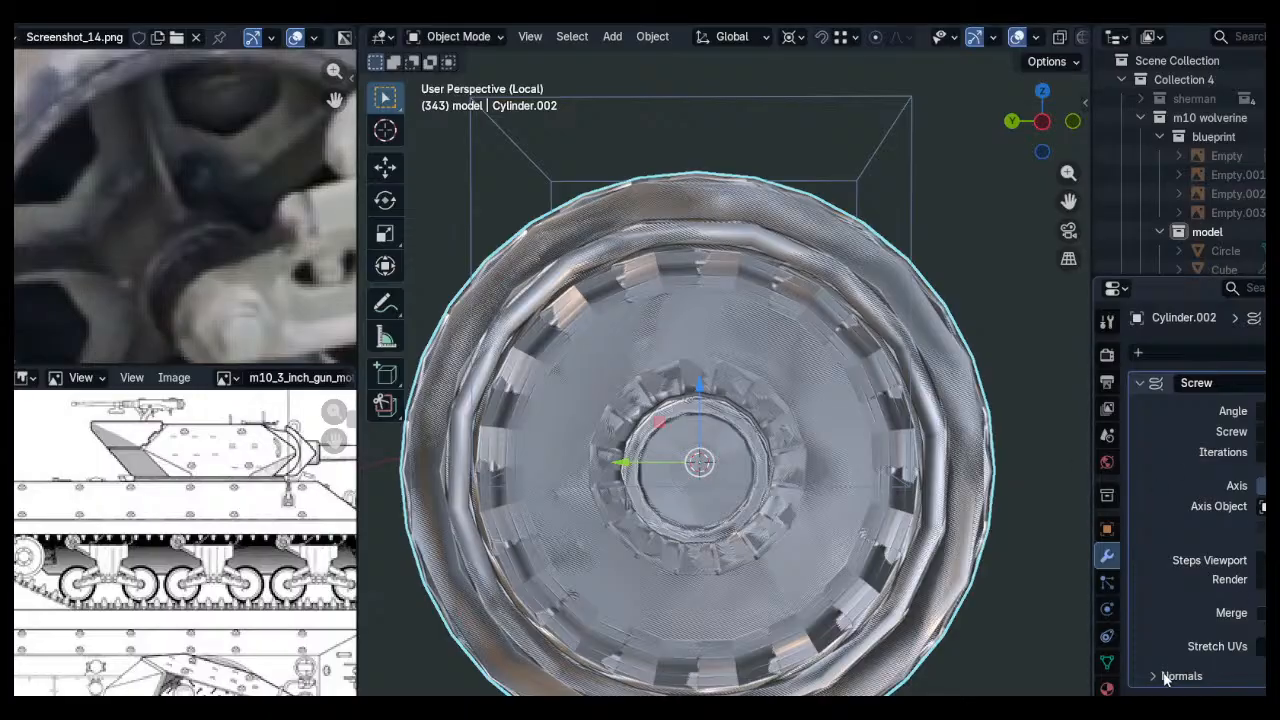
# Reduce the Screw modifier's angle and remove the modifier from the wheel sector
pyautogui.moveTo(855, 392); pyautogui.dragTo(793, 373, button='middle')
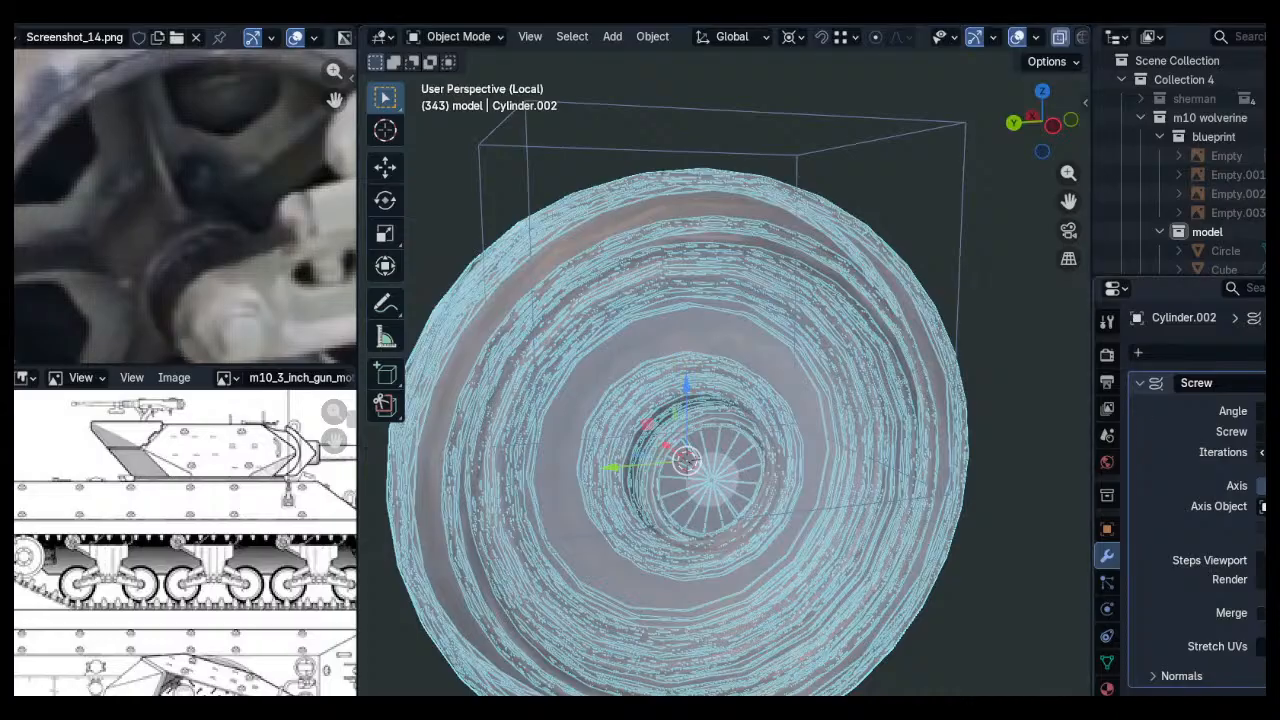
pyautogui.moveTo(1268, 411); pyautogui.dragTo(1010, 411)
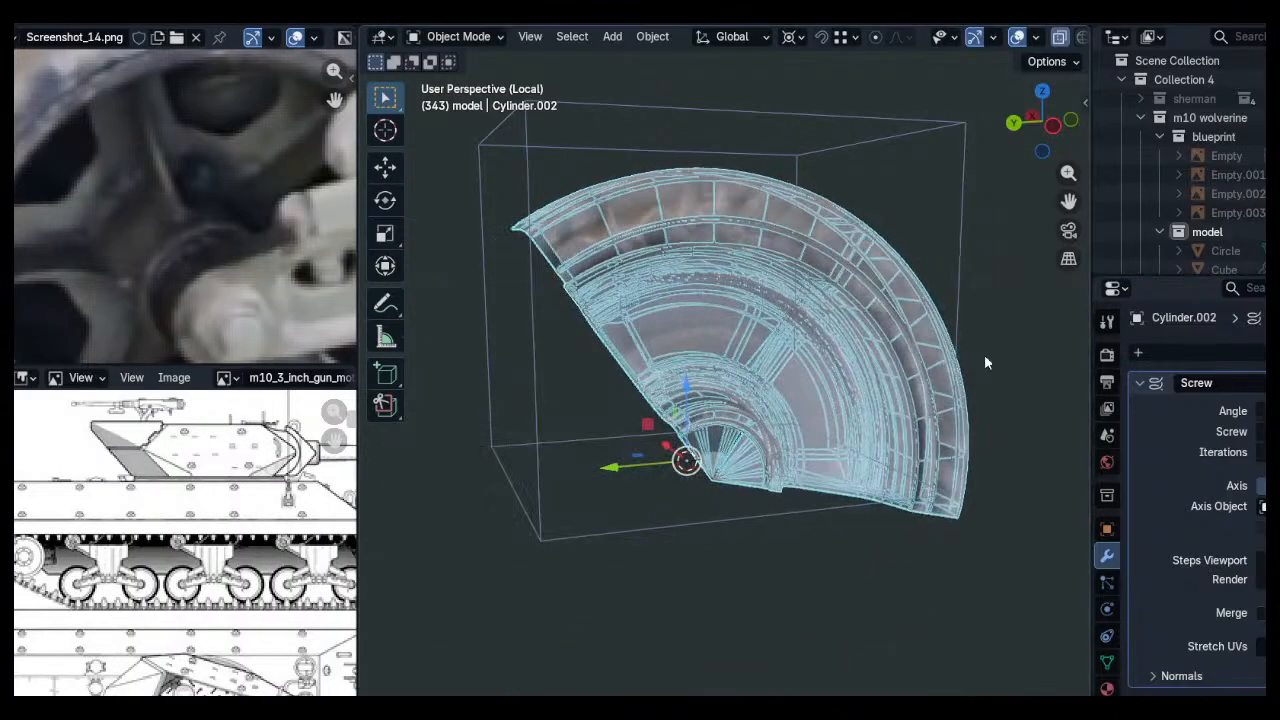
pyautogui.hotkey('alt', 'z')
pyautogui.scroll(1, 986, 360)
pyautogui.click(1268, 383)
pyautogui.moveTo(868, 330); pyautogui.dragTo(847, 342, button='middle')
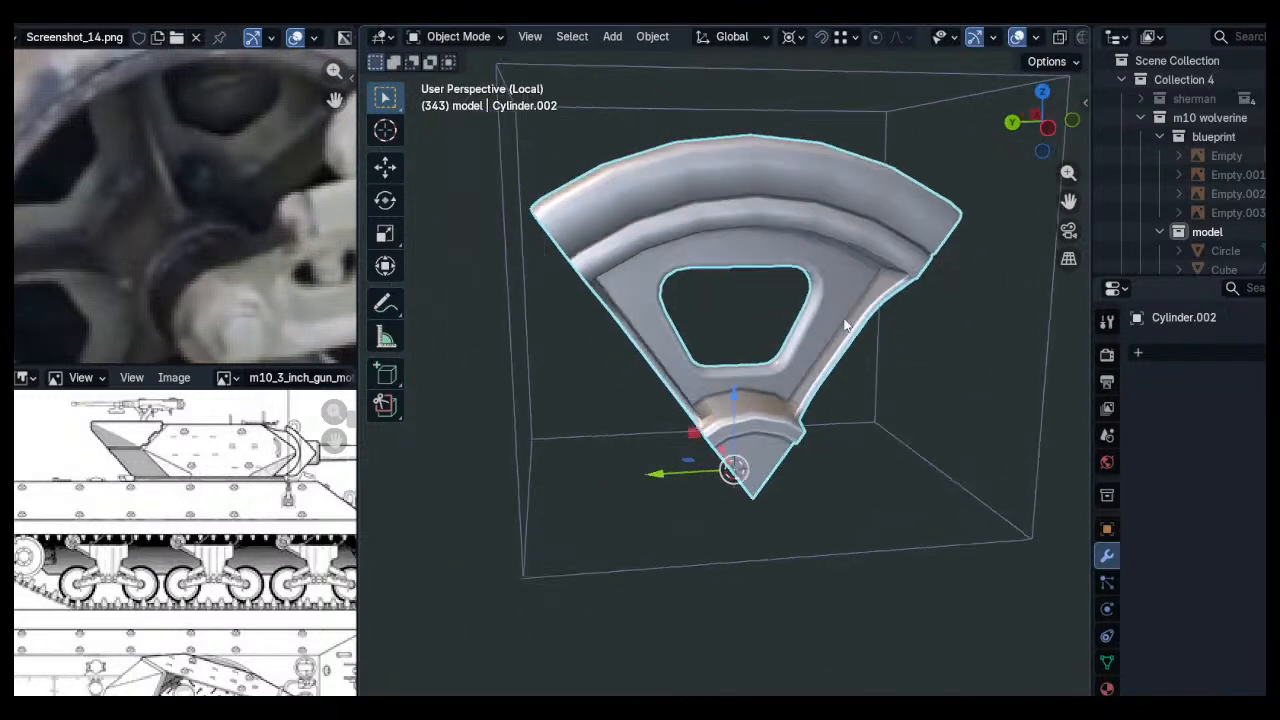
# Move the rib recess's upper corner vertex nearest the sector's cut side while keeping its X position locked
pyautogui.press('Tab')
pyautogui.click(1049, 130)
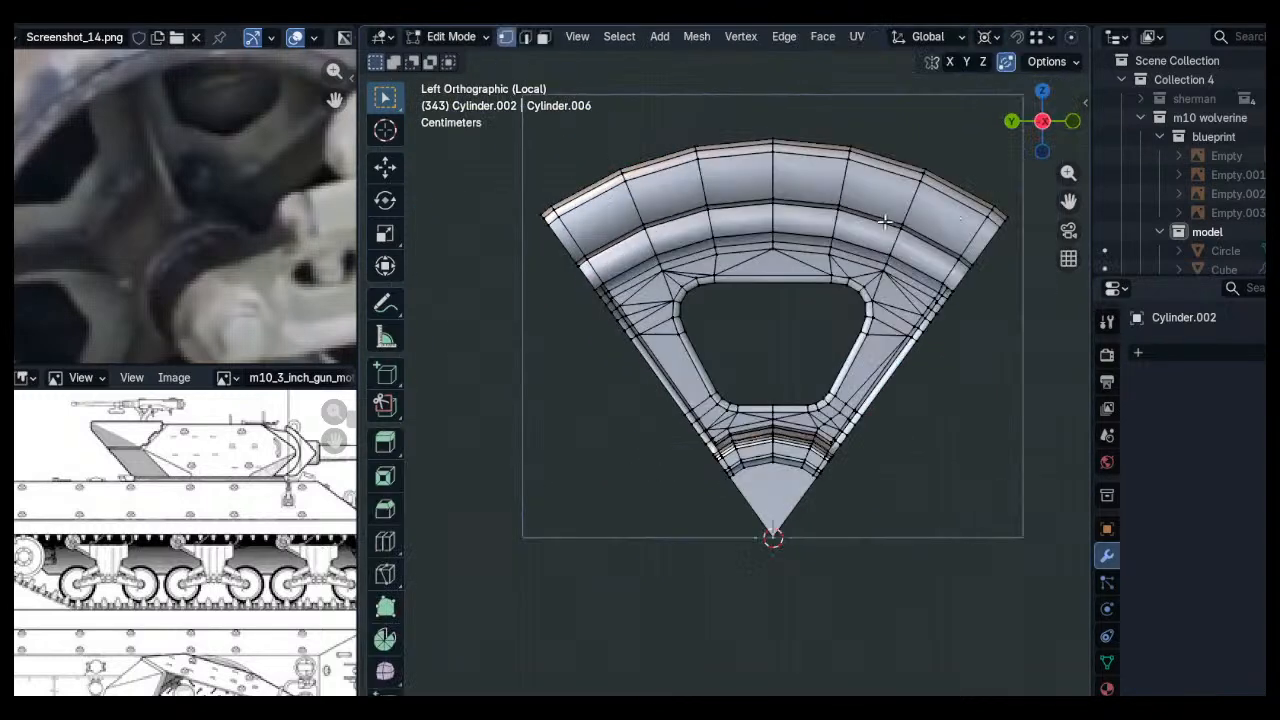
pyautogui.keyDown('shift'); pyautogui.moveTo(917, 240); pyautogui.dragTo(858, 250, button='middle'); pyautogui.keyUp('shift')
pyautogui.hotkey('ctrl', 'space')
pyautogui.scroll(8, 985, 265)
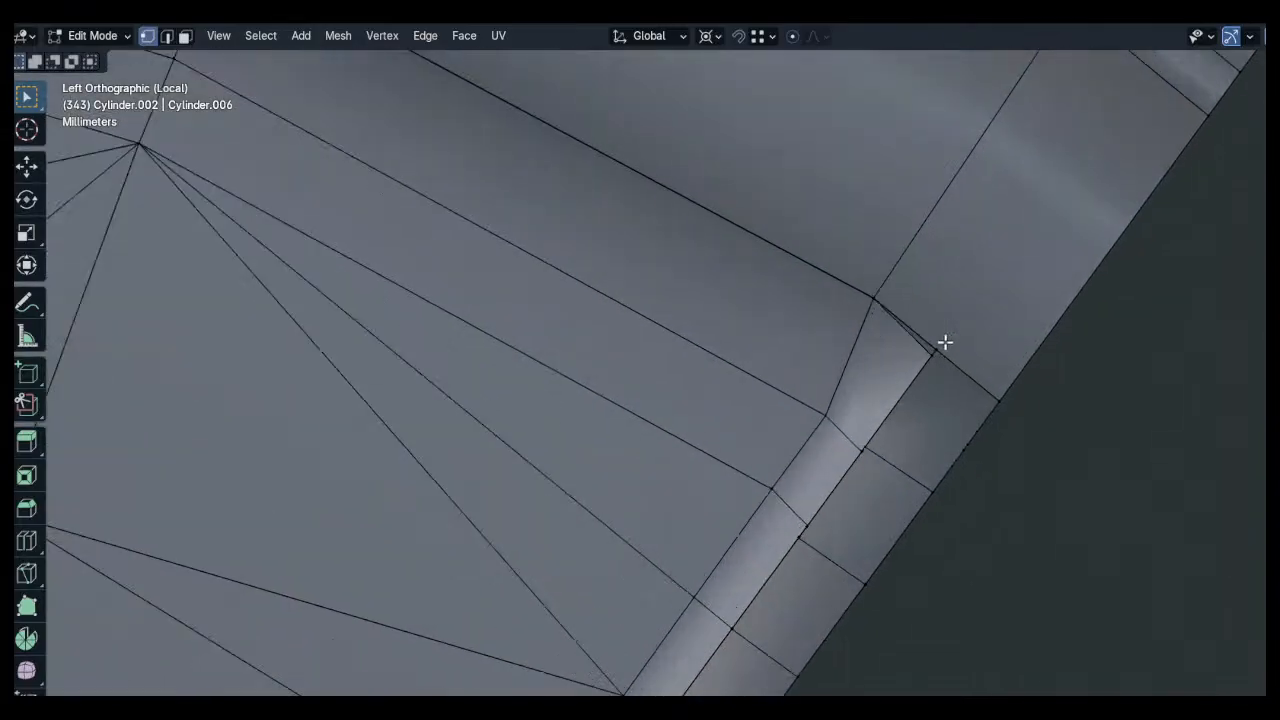
pyautogui.moveTo(945, 342); pyautogui.dragTo(1012, 350, button='middle')
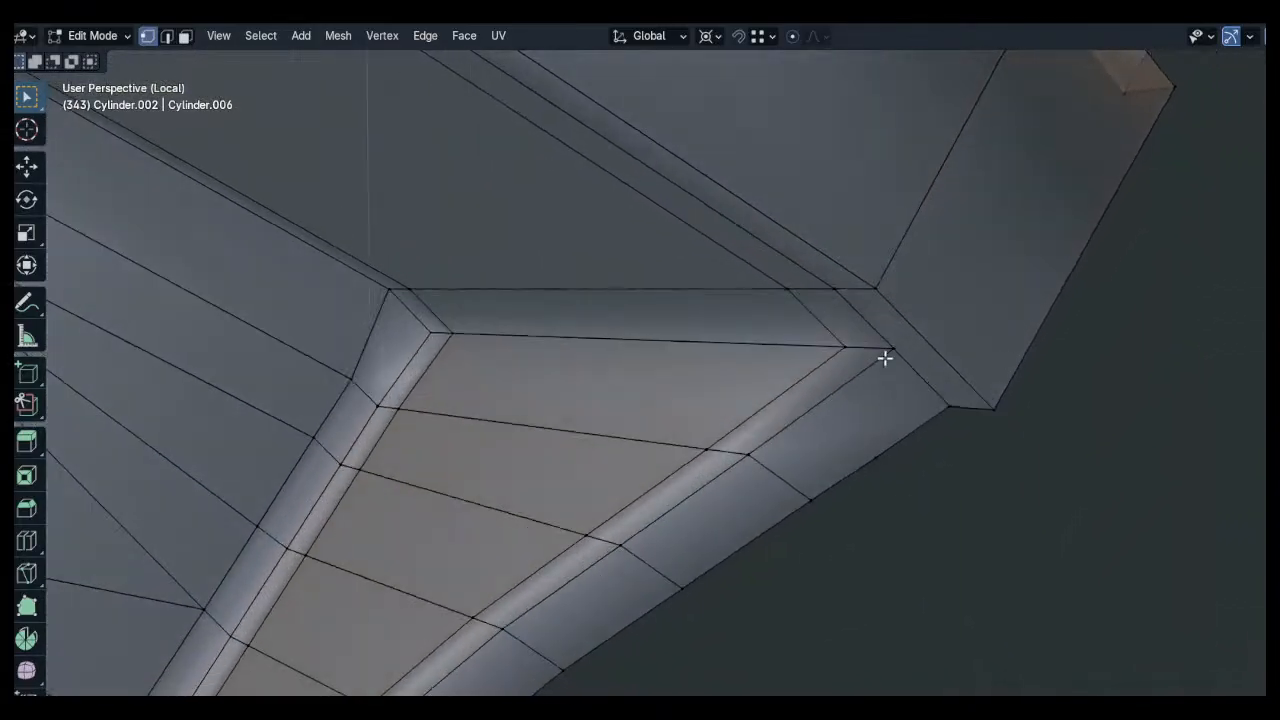
pyautogui.click(824, 348)
pyautogui.press('g')
pyautogui.hotkey('shift', 'x')
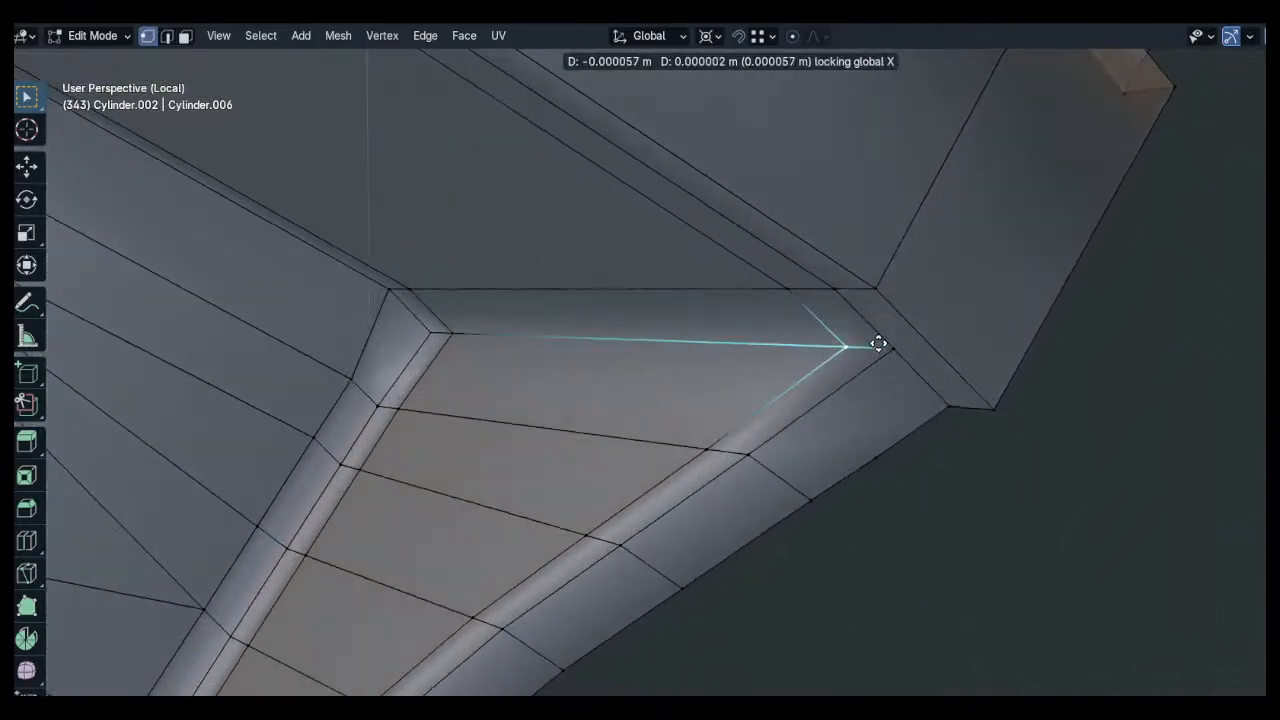
pyautogui.rightClick(880, 347)
pyautogui.moveTo(884, 346)
pyautogui.mouseDown(button='middle')
pyautogui.moveTo(860, 346)
pyautogui.moveTo(877, 360)
pyautogui.mouseUp(button='middle')
pyautogui.press('.')
pyautogui.press('g')
pyautogui.hotkey('shift', 'x')
pyautogui.click(886, 357)
# Move the two inner corner vertices of the rib recess with X locked, the second by Y -0.00025 m and Z 0.00036 m
pyautogui.click(466, 243)
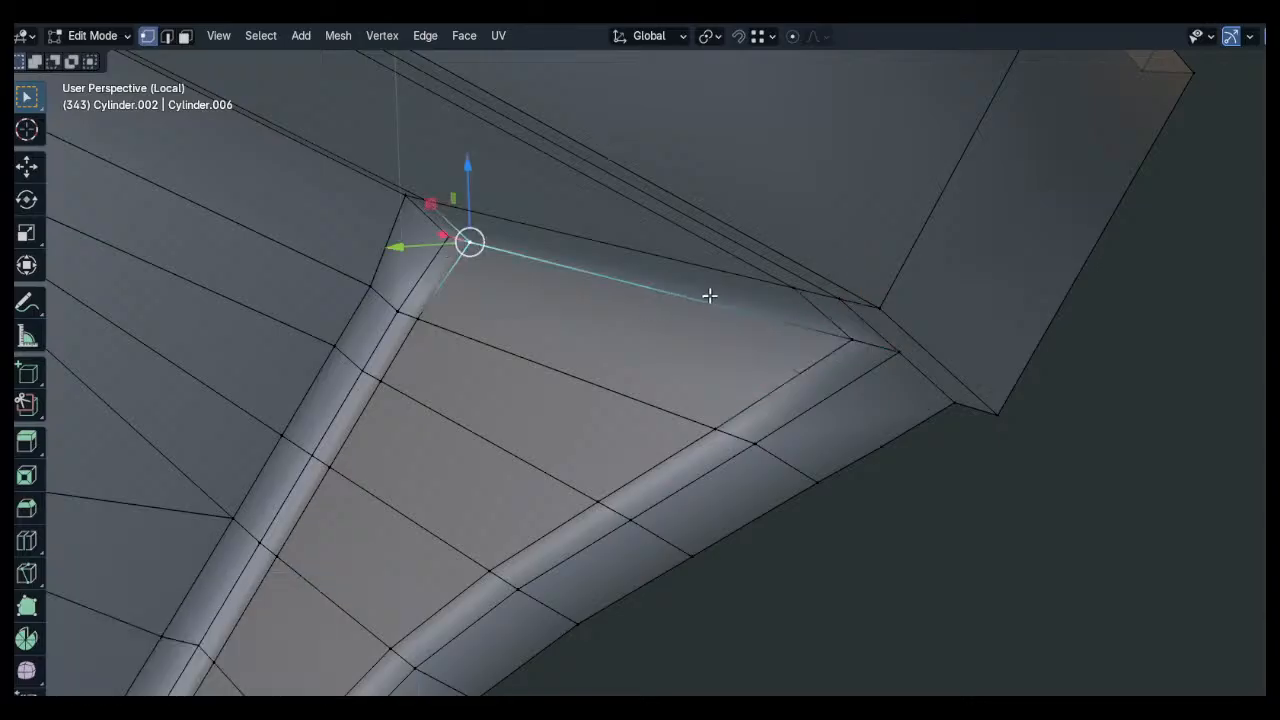
pyautogui.press('g')
pyautogui.hotkey('shift', 'x')
pyautogui.click(506, 263)
pyautogui.click(510, 243)
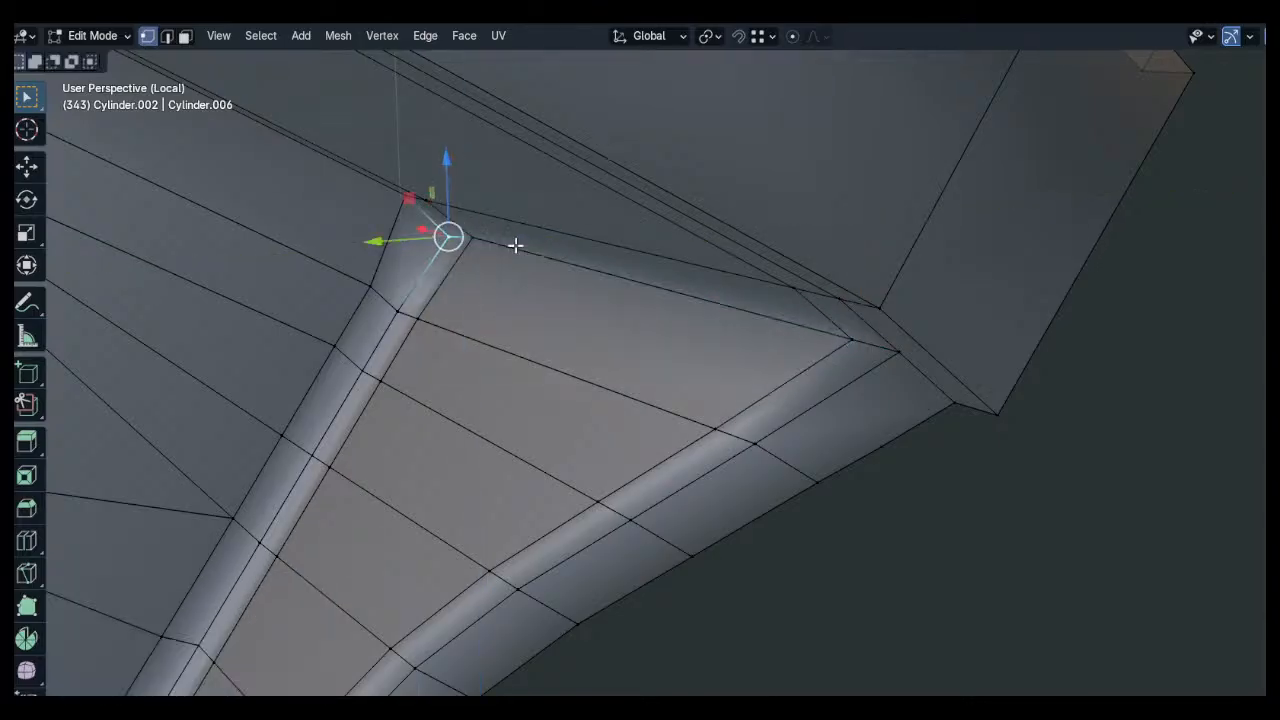
pyautogui.press('g')
pyautogui.hotkey('shift', 'x')
pyautogui.click(488, 229)
pyautogui.moveTo(489, 229); pyautogui.dragTo(463, 183, button='middle')
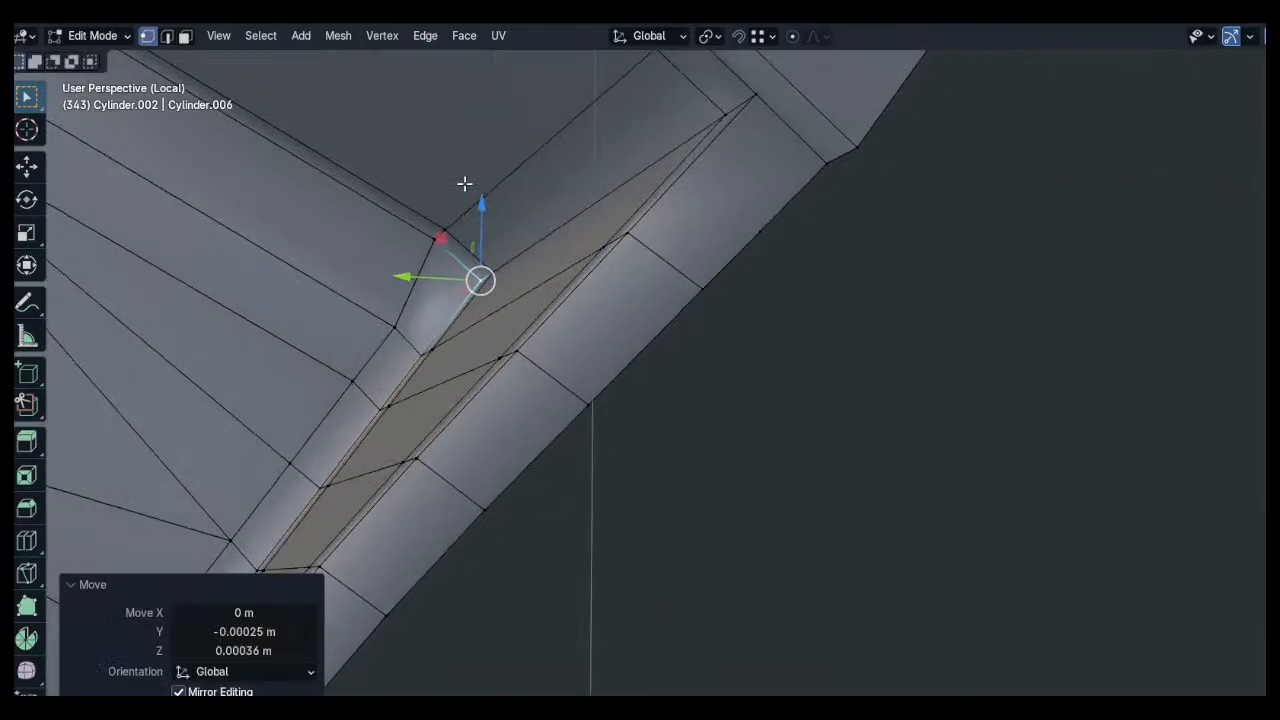
# Examine the whole wheel sector's shape and shading in Object Mode
pyautogui.scroll(-5, 480, 210)
pyautogui.hotkey('alt', 'a')
pyautogui.scroll(3, 476, 226)
pyautogui.scroll(-4, 476, 228)
pyautogui.keyDown('shift'); pyautogui.moveTo(476, 228); pyautogui.dragTo(686, 432, button='middle'); pyautogui.keyUp('shift')
pyautogui.scroll(-3, 637, 237)
pyautogui.scroll(3, 676, 503)
pyautogui.press('Tab')
pyautogui.moveTo(676, 503); pyautogui.dragTo(922, 415, button='middle')
# Add a loop cut around the hub and slide it close to the ring edge where the ribs end
pyautogui.press('Tab')
pyautogui.scroll(-3, 675, 501)
pyautogui.scroll(4, 648, 574)
pyautogui.hotkey('ctrl', 'r')
pyautogui.click(609, 566)
pyautogui.rightClick(611, 571)
pyautogui.scroll(-5, 849, 409)
pyautogui.press('g')
pyautogui.press('g')
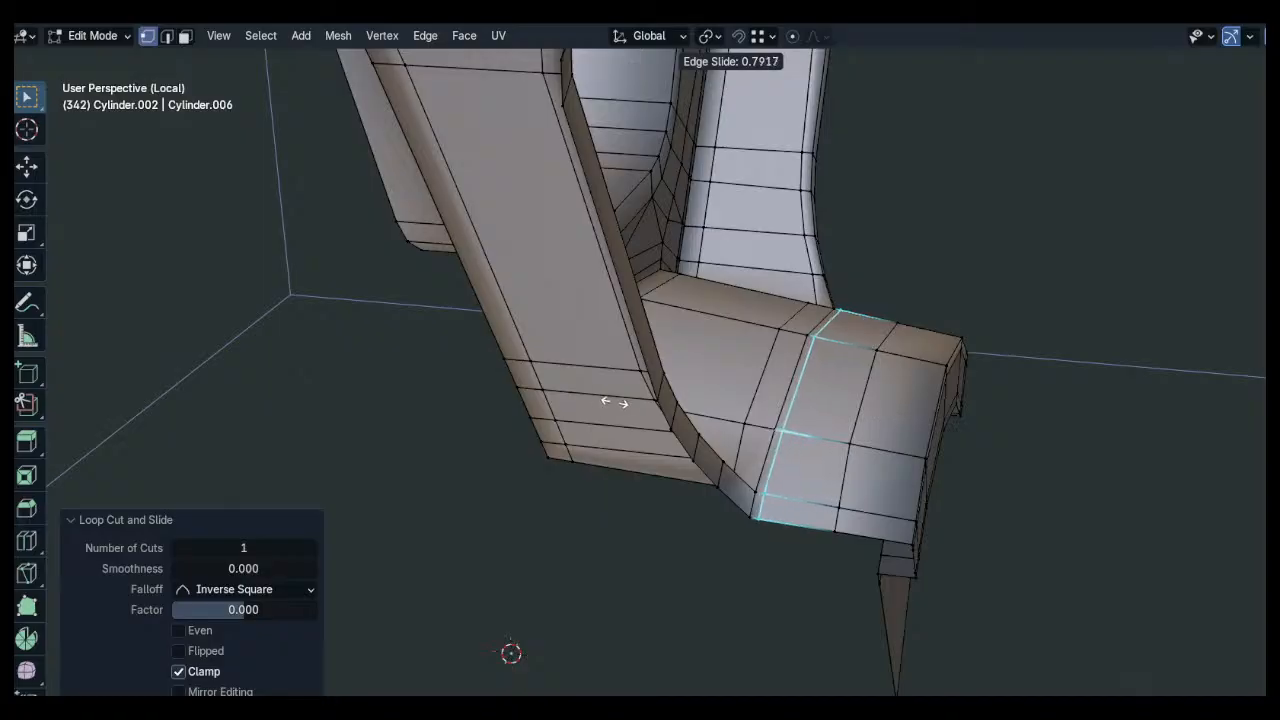
pyautogui.click(668, 401)
# Subdivide the ring edges on the hub's side face between the rib corner and the neighbouring segment edge
pyautogui.moveTo(820, 474); pyautogui.dragTo(743, 483, button='middle')
pyautogui.scroll(4, 743, 483)
pyautogui.click(837, 437)
pyautogui.moveTo(832, 437)
pyautogui.keyDown('shift'); pyautogui.mouseDown(button='middle')
pyautogui.moveTo(748, 497)
pyautogui.moveTo(914, 466)
pyautogui.moveTo(691, 391)
pyautogui.moveTo(664, 320)
pyautogui.mouseUp(button='middle'); pyautogui.keyUp('shift')
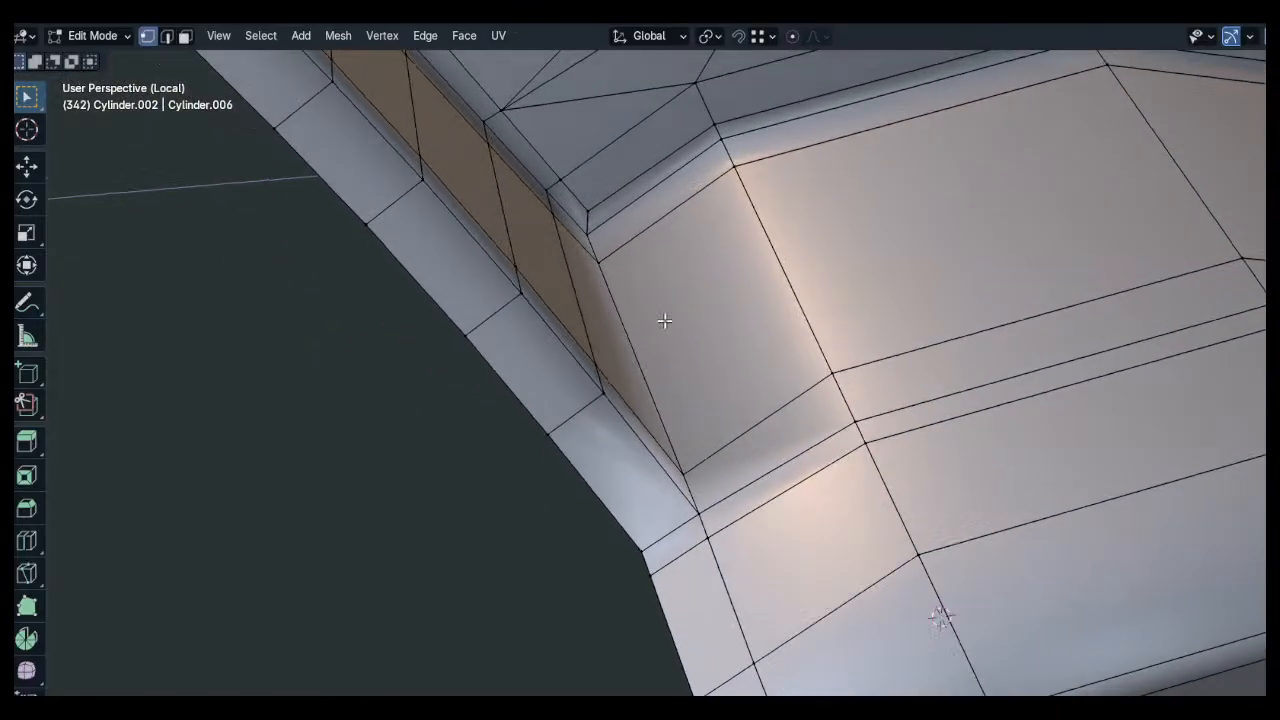
pyautogui.moveTo(653, 230); pyautogui.dragTo(749, 414)
pyautogui.rightClick(747, 400)
pyautogui.click(703, 184)
pyautogui.press('1')
# Slide the subdivided edge path on the hub's side face close to the rib corner by about 0.767
pyautogui.hotkey('alt', 'a')
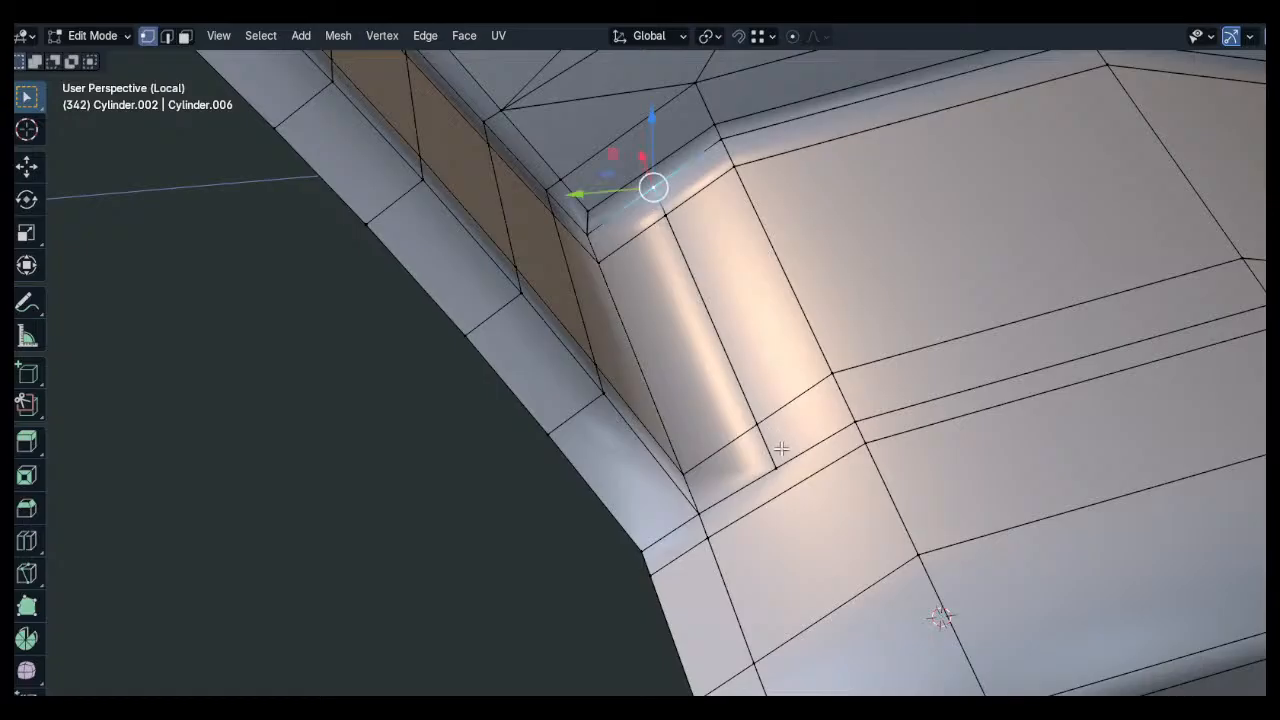
pyautogui.keyDown('ctrl'); pyautogui.click(781, 450); pyautogui.keyUp('ctrl')
pyautogui.press('g')
pyautogui.press('g')
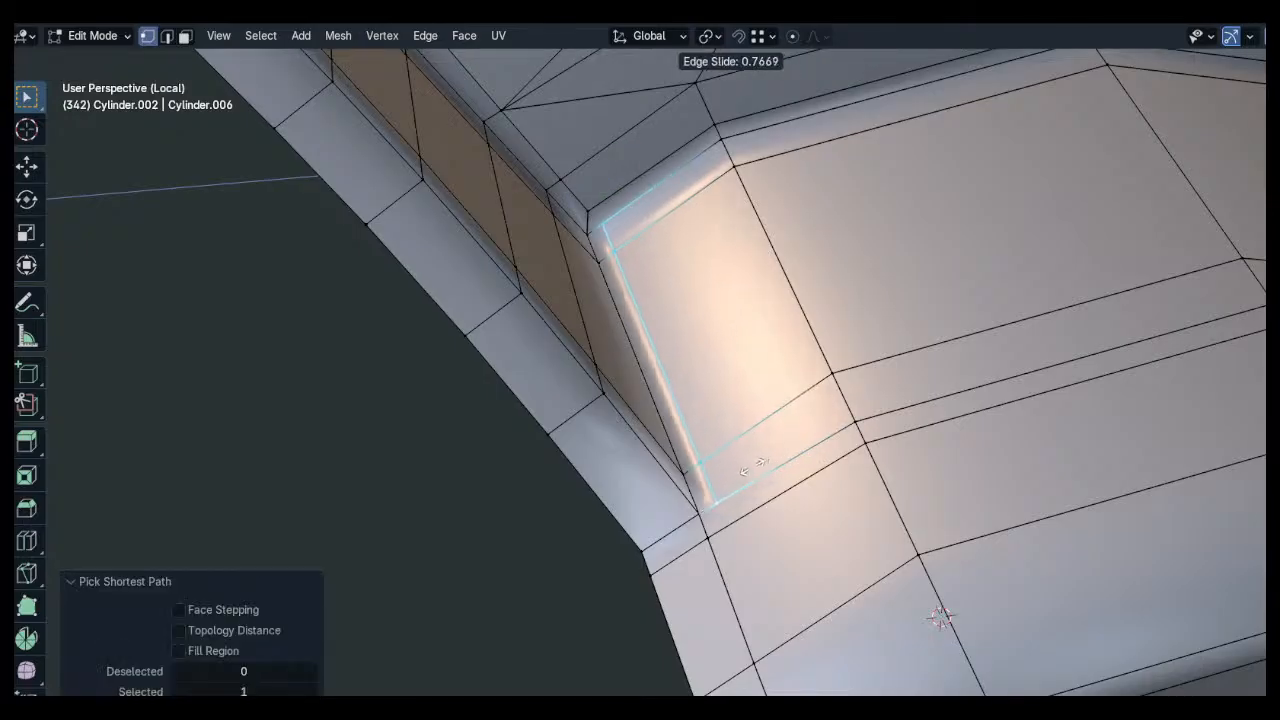
pyautogui.click(752, 466)
pyautogui.click(598, 219)
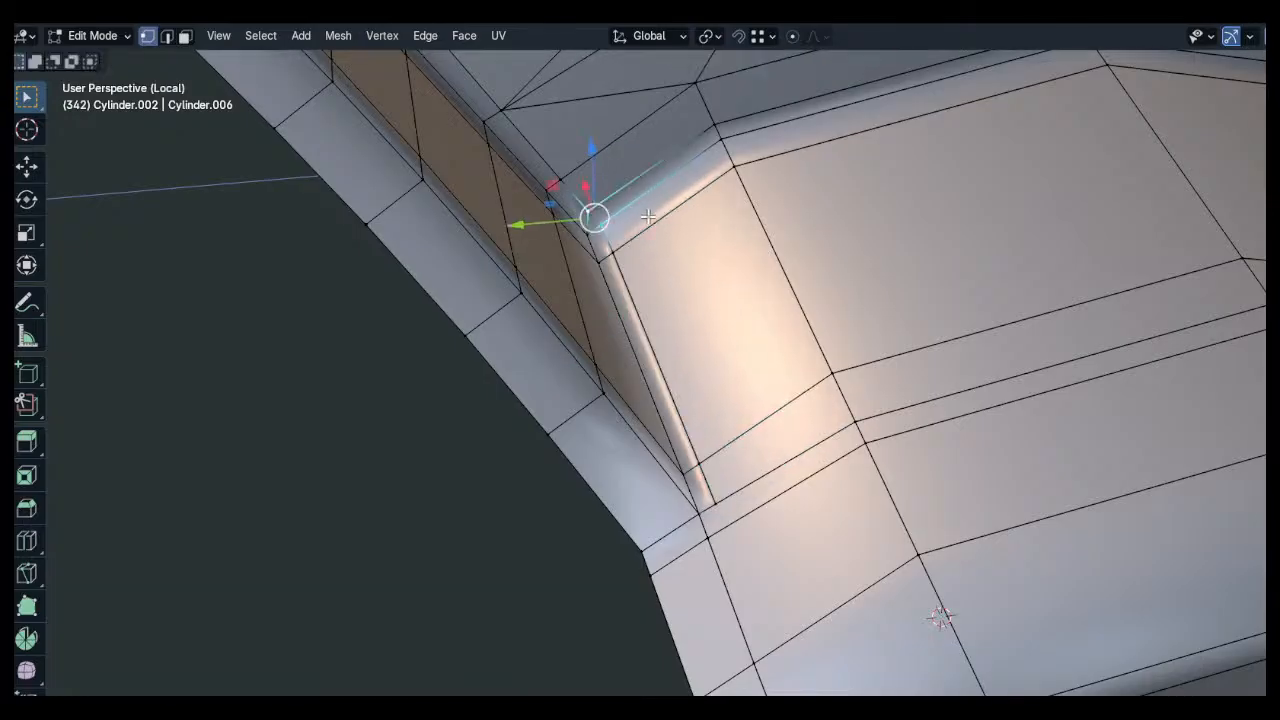
# Subdivide the matching ring edges on the hub's side face beside the opposite rib
pyautogui.moveTo(649, 217); pyautogui.dragTo(837, 289, button='middle')
pyautogui.hotkey('ctrl', 'r')
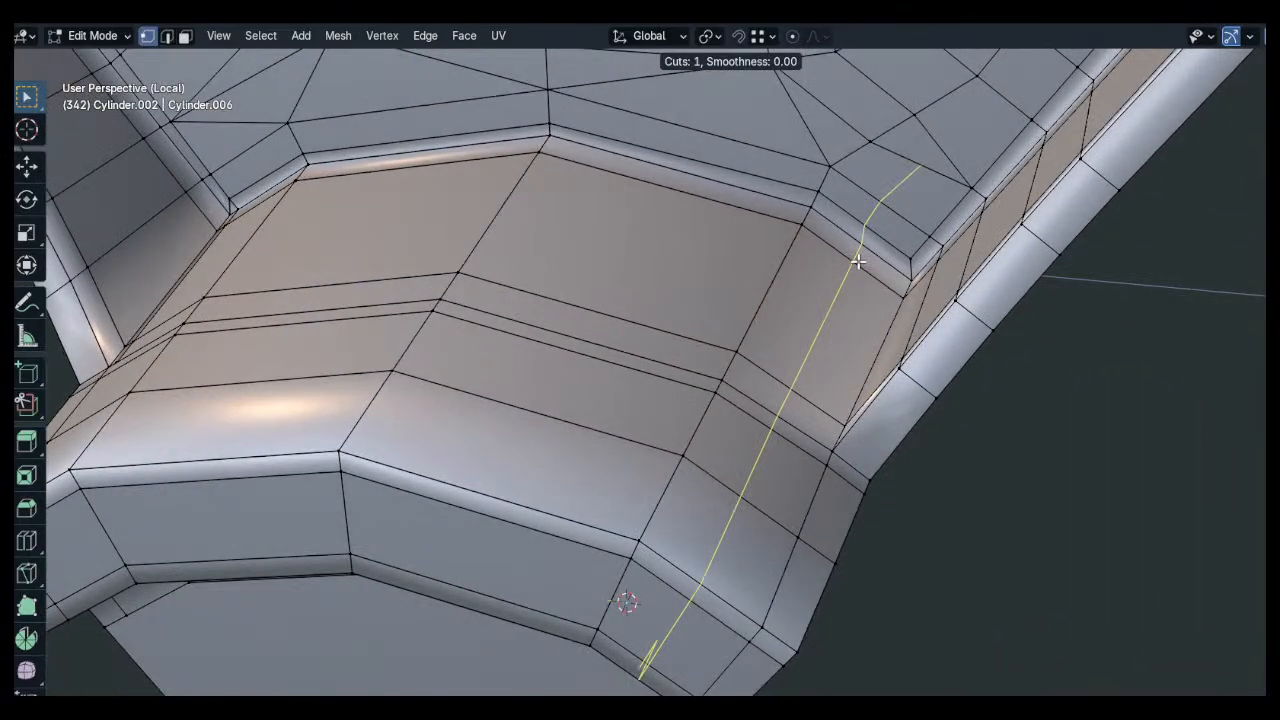
pyautogui.press('Escape')
pyautogui.click(867, 276)
pyautogui.moveTo(789, 394); pyautogui.dragTo(763, 449)
pyautogui.rightClick(763, 449)
pyautogui.rightClick(760, 443)
pyautogui.click(712, 185)
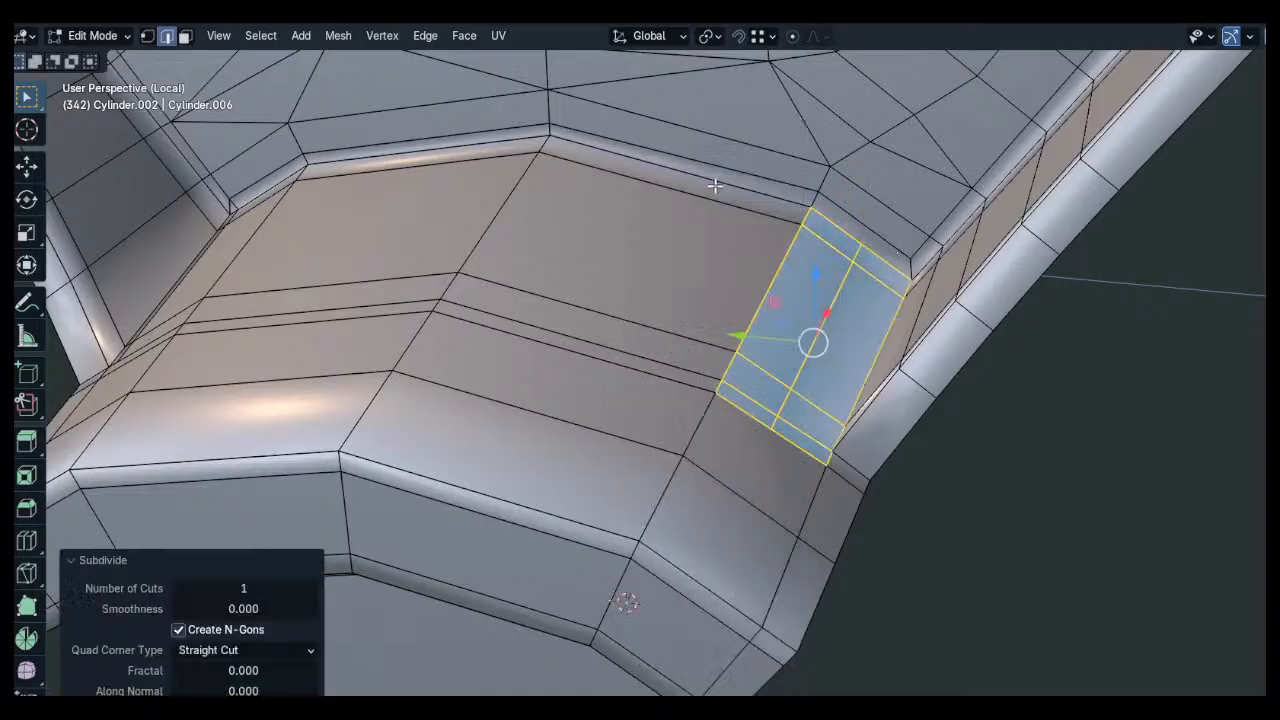
# Slide the new edge path close to the opposite rib's corner by about 0.77
pyautogui.scroll(2, 846, 266)
pyautogui.press('g')
pyautogui.press('g')
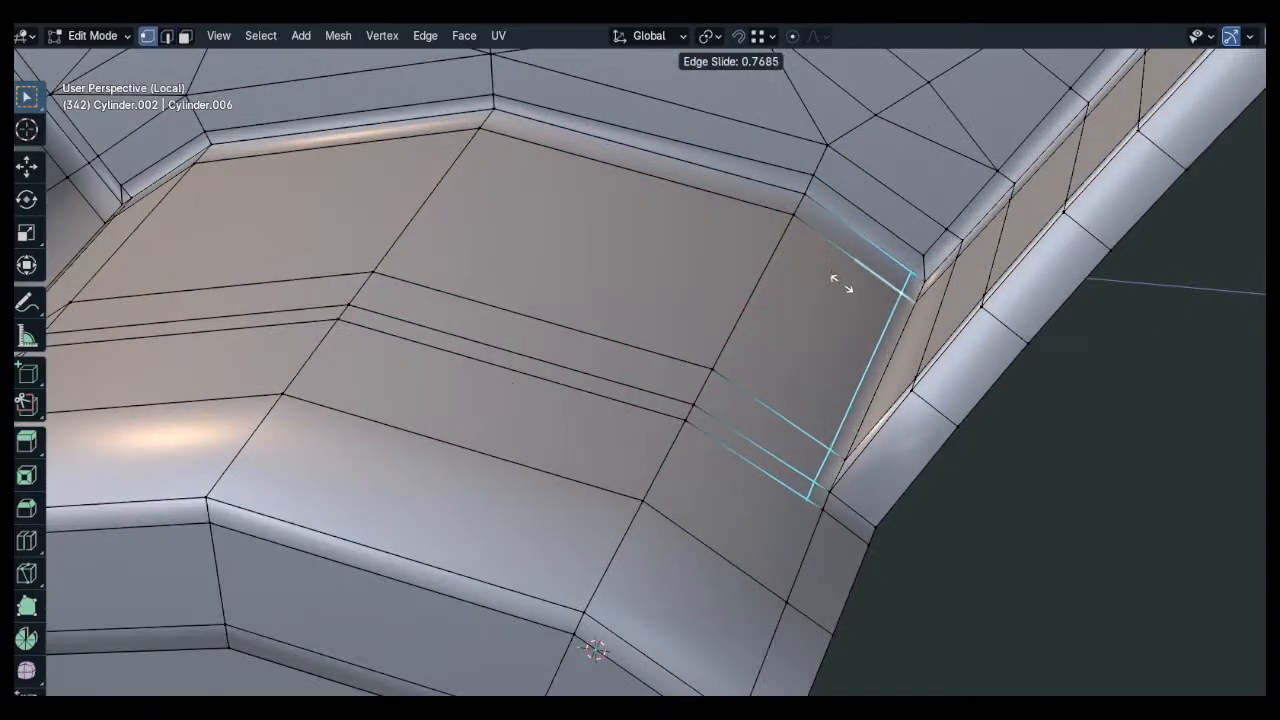
pyautogui.click(822, 271)
pyautogui.hotkey('alt', 'a')
pyautogui.click(912, 262)
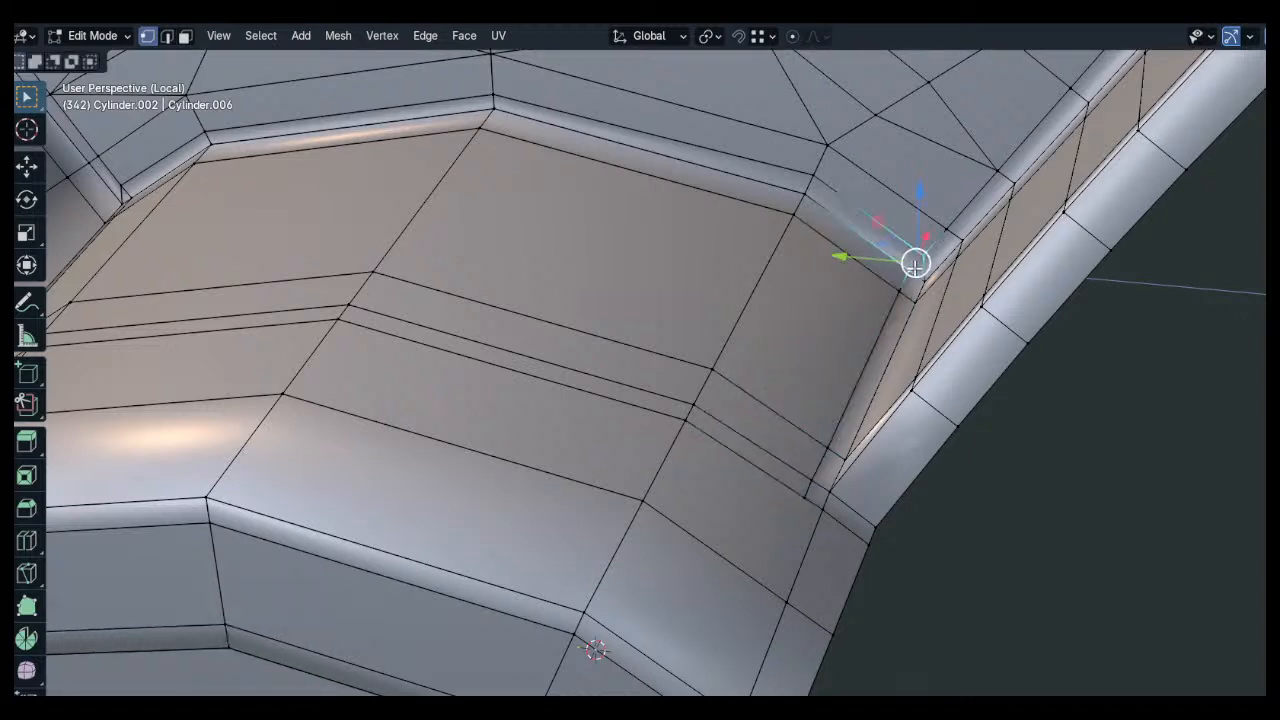
pyautogui.hotkey('alt', 'a')
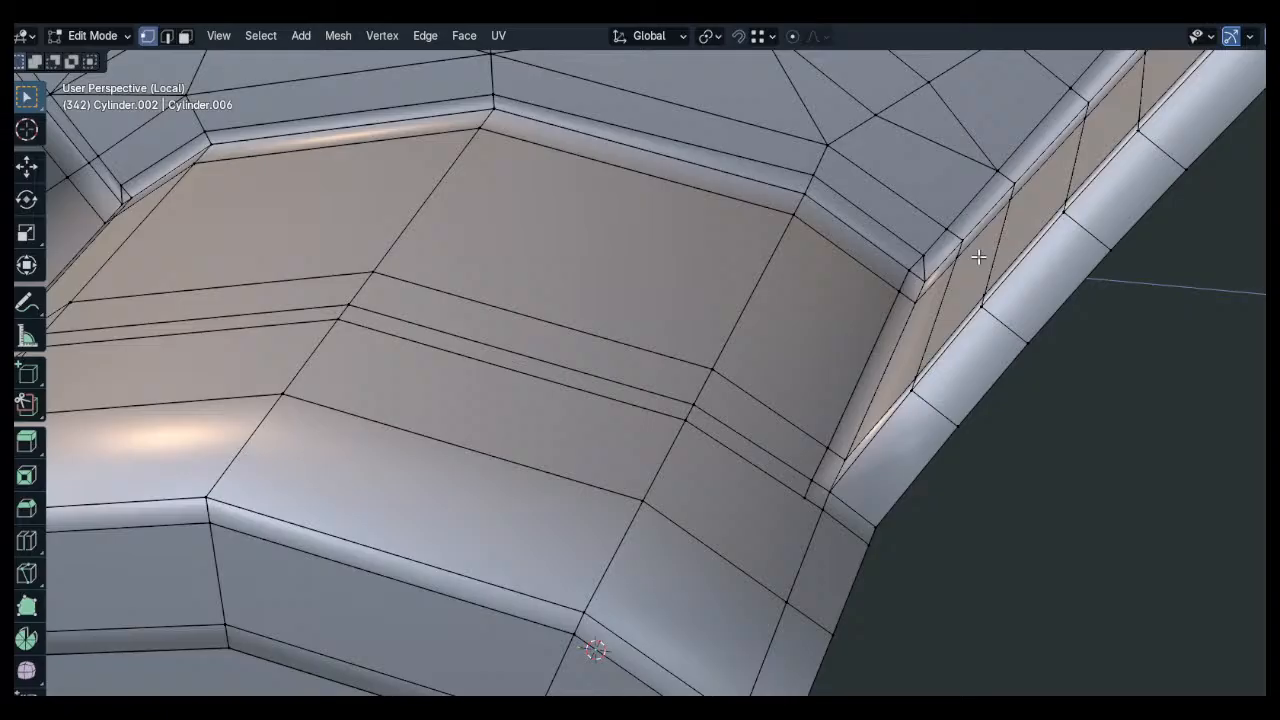
# Slide the hub ring vertex beside the rib's lower corner along its edge
pyautogui.moveTo(916, 221); pyautogui.dragTo(700, 400, button='middle')
pyautogui.click(706, 409)
pyautogui.keyDown('shift'); pyautogui.click(783, 425); pyautogui.keyUp('shift')
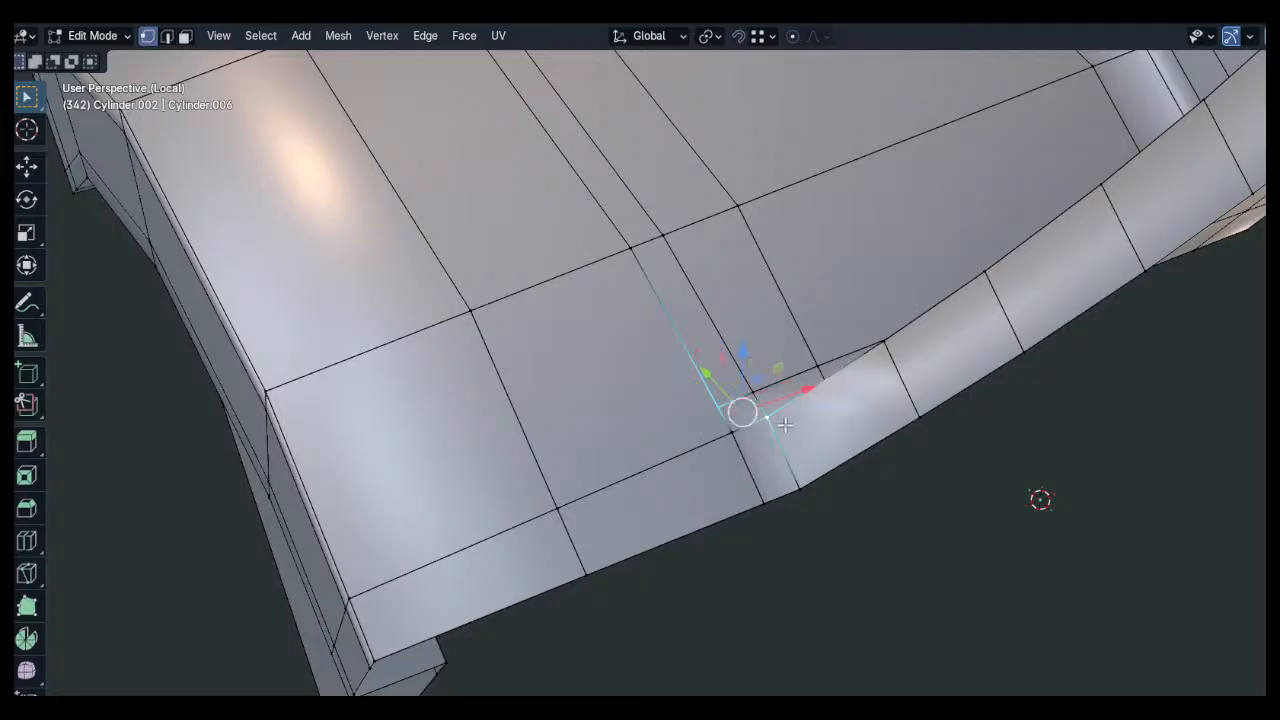
pyautogui.click(731, 428)
pyautogui.press('g')
pyautogui.press('g')
pyautogui.click(688, 380)
pyautogui.hotkey('alt', 'a')
# Slide the neighbouring vertex at the rib's lower corner along its edge
pyautogui.moveTo(753, 386); pyautogui.dragTo(853, 452, button='middle')
pyautogui.click(767, 406)
pyautogui.press('g')
pyautogui.press('g')
pyautogui.click(729, 477)
# Slide the hub ring vertex beside the rib's lower corner along its edge and nudge it closer to the rib
pyautogui.hotkey('alt', 'a')
pyautogui.moveTo(729, 477); pyautogui.dragTo(738, 294, button='middle')
pyautogui.click(662, 294)
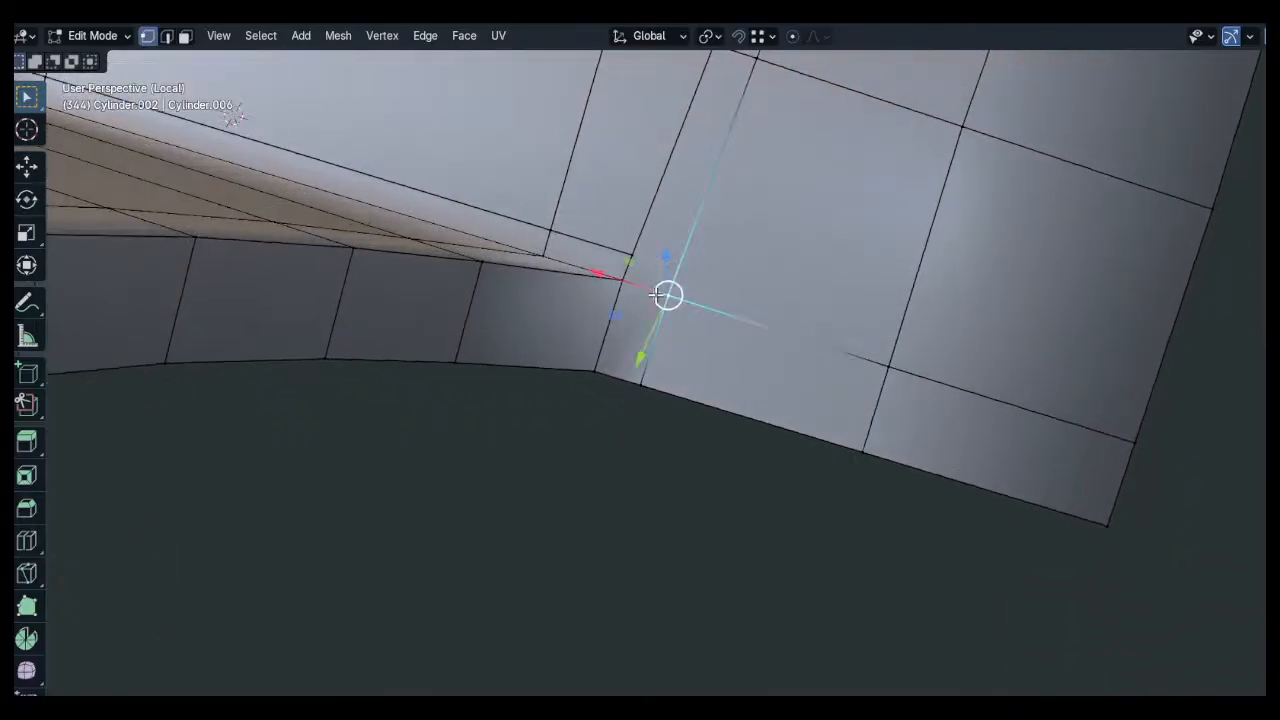
pyautogui.press('g')
pyautogui.press('x')
pyautogui.press('y')
pyautogui.rightClick(657, 292)
pyautogui.hotkey('shift', 'v')
pyautogui.click(677, 266)
pyautogui.press('g')
pyautogui.click(684, 241)
# Select the path of neighbouring vertices around the rib's lower corner and slide it along the adjoining edges
pyautogui.moveTo(684, 241); pyautogui.dragTo(743, 271, button='middle')
pyautogui.keyDown('ctrl'); pyautogui.click(705, 266); pyautogui.keyUp('ctrl')
pyautogui.keyDown('ctrl'); pyautogui.click(748, 221); pyautogui.keyUp('ctrl')
pyautogui.moveTo(748, 221); pyautogui.dragTo(614, 229, button='middle')
pyautogui.press('g')
pyautogui.press('g')
pyautogui.click(614, 229)
pyautogui.click(754, 291)
pyautogui.moveTo(754, 291); pyautogui.dragTo(684, 294, button='middle')
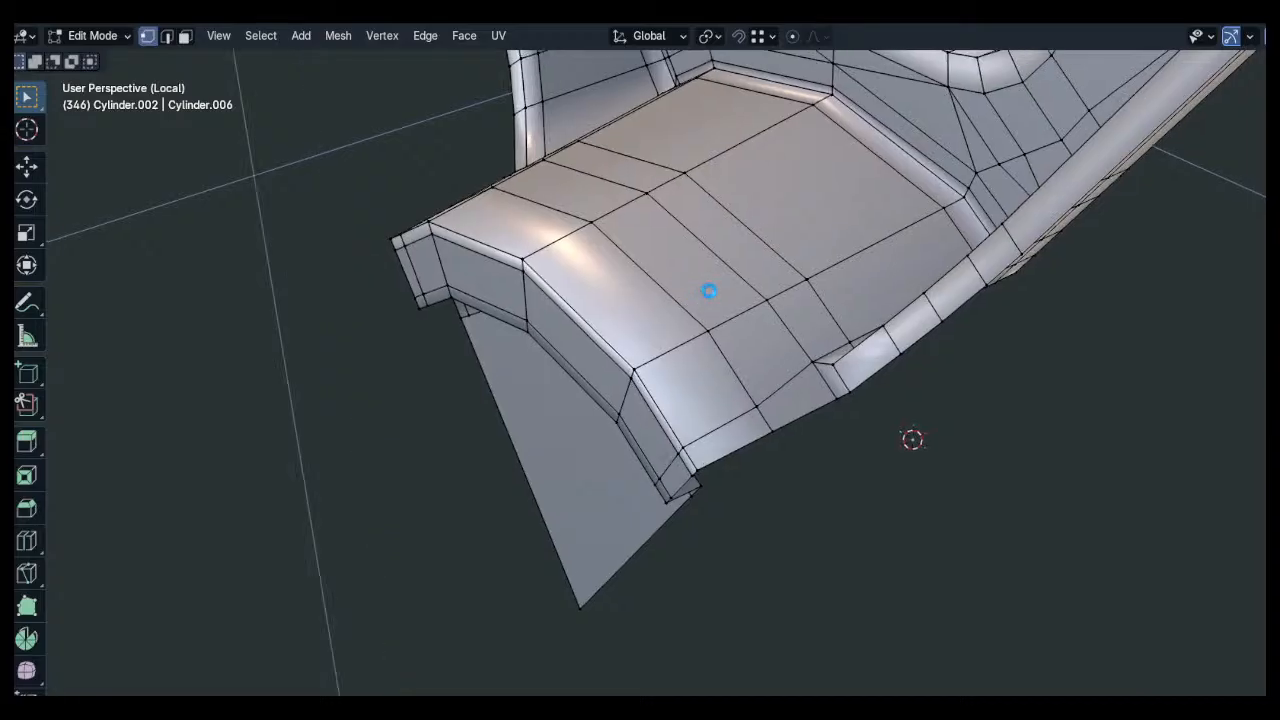
pyautogui.moveTo(708, 290); pyautogui.dragTo(708, 290, button='middle')
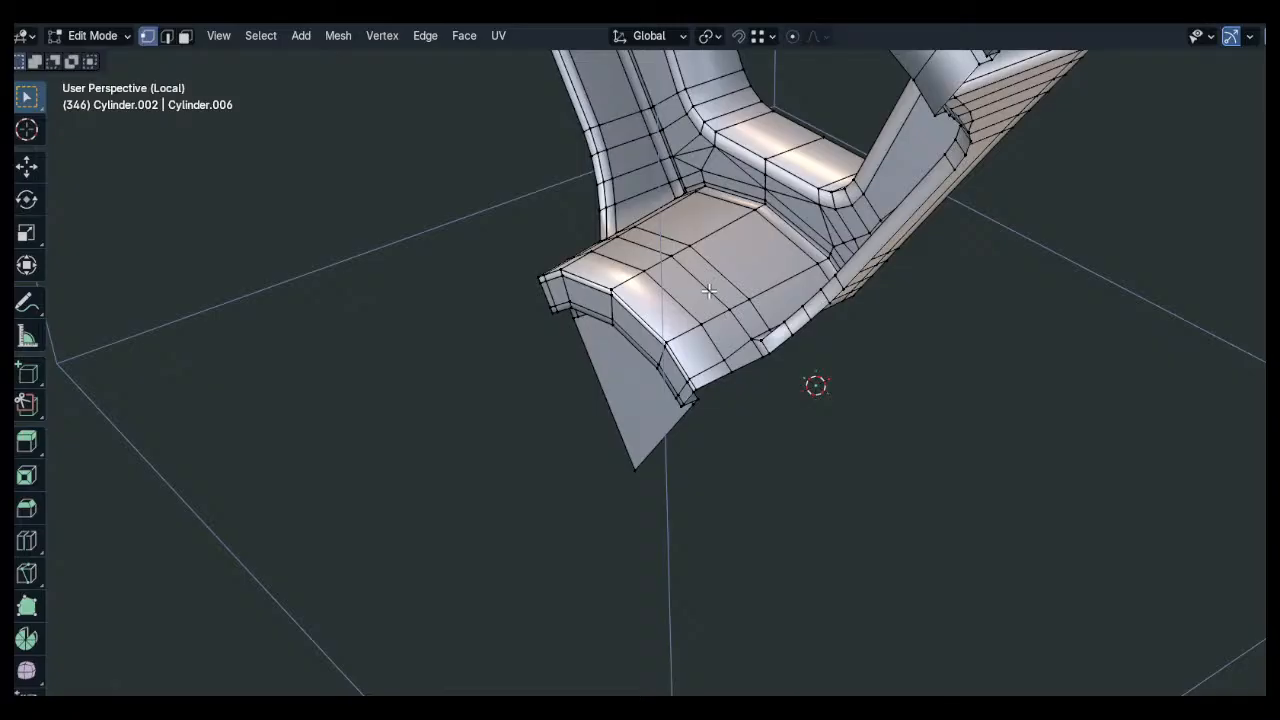
# Try a level 1 subdivision on the sector in Object Mode
pyautogui.moveTo(669, 291); pyautogui.dragTo(641, 284, button='middle')
pyautogui.press('Tab')
pyautogui.hotkey('ctrl', '1')
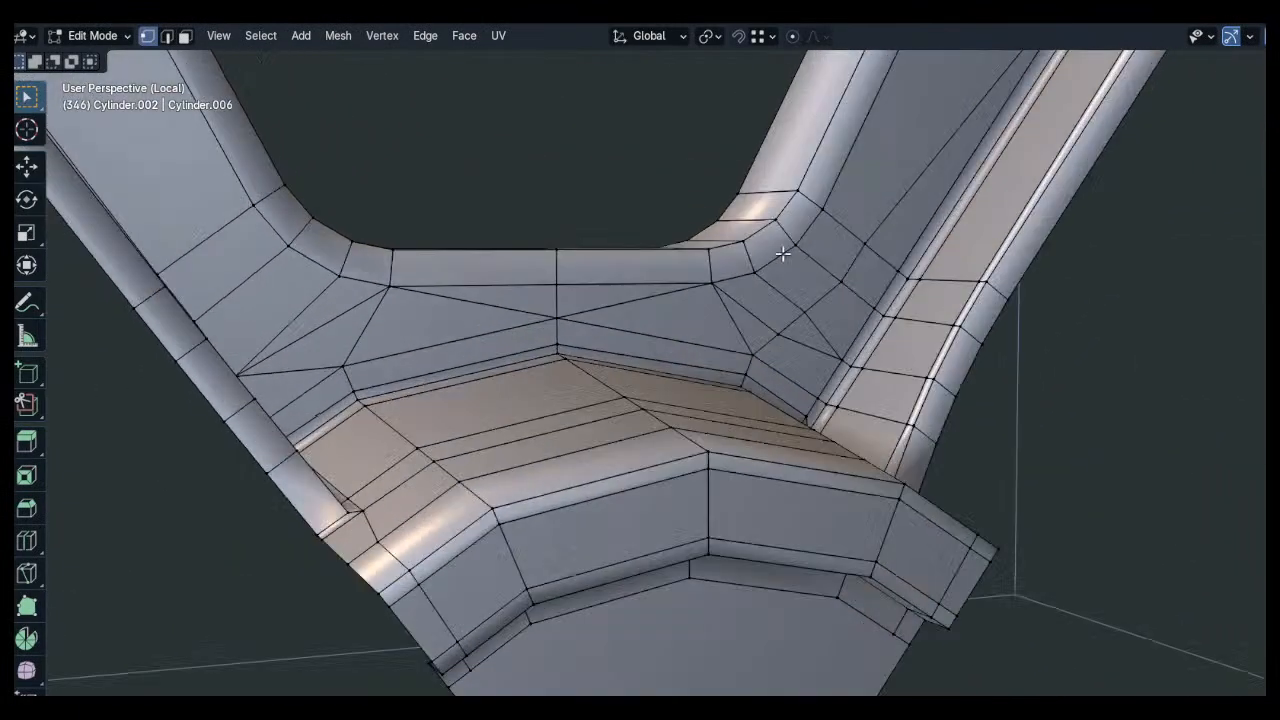
# Slide the inner vertex between the opening's rounded corner and the hub onto the neighbouring hub corner vertex
pyautogui.keyDown('shift'); pyautogui.moveTo(783, 254); pyautogui.dragTo(749, 311, button='middle'); pyautogui.keyUp('shift')
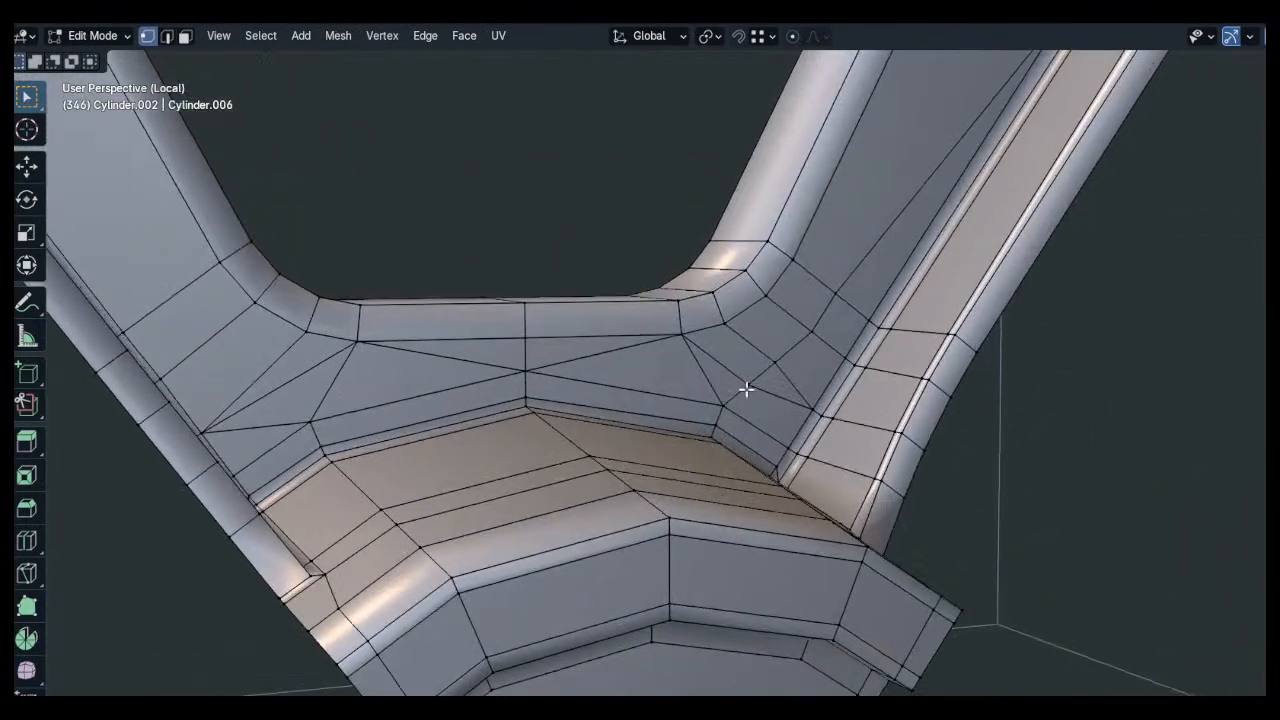
pyautogui.scroll(2, 746, 387)
pyautogui.click(748, 383)
pyautogui.press('g')
pyautogui.press('g')
pyautogui.click(687, 366)
pyautogui.hotkey('alt', 'a')
# Remove the surplus diagonal edges at the opening's opposite lower corner and connect its fillet vertex to the hub corner vertex
pyautogui.keyDown('shift'); pyautogui.moveTo(729, 363); pyautogui.dragTo(473, 374, button='middle'); pyautogui.keyUp('shift')
pyautogui.press('x')
pyautogui.click(823, 403)
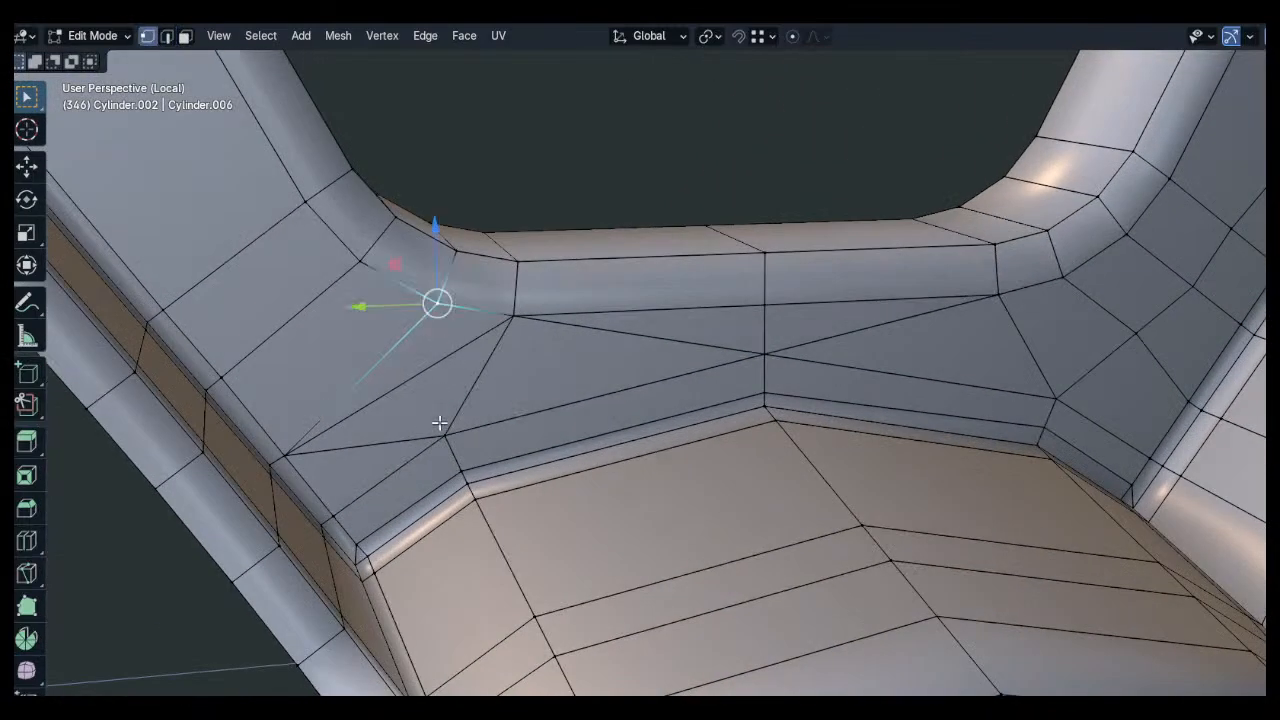
pyautogui.click(463, 450)
pyautogui.moveTo(463, 450); pyautogui.dragTo(650, 353, button='middle')
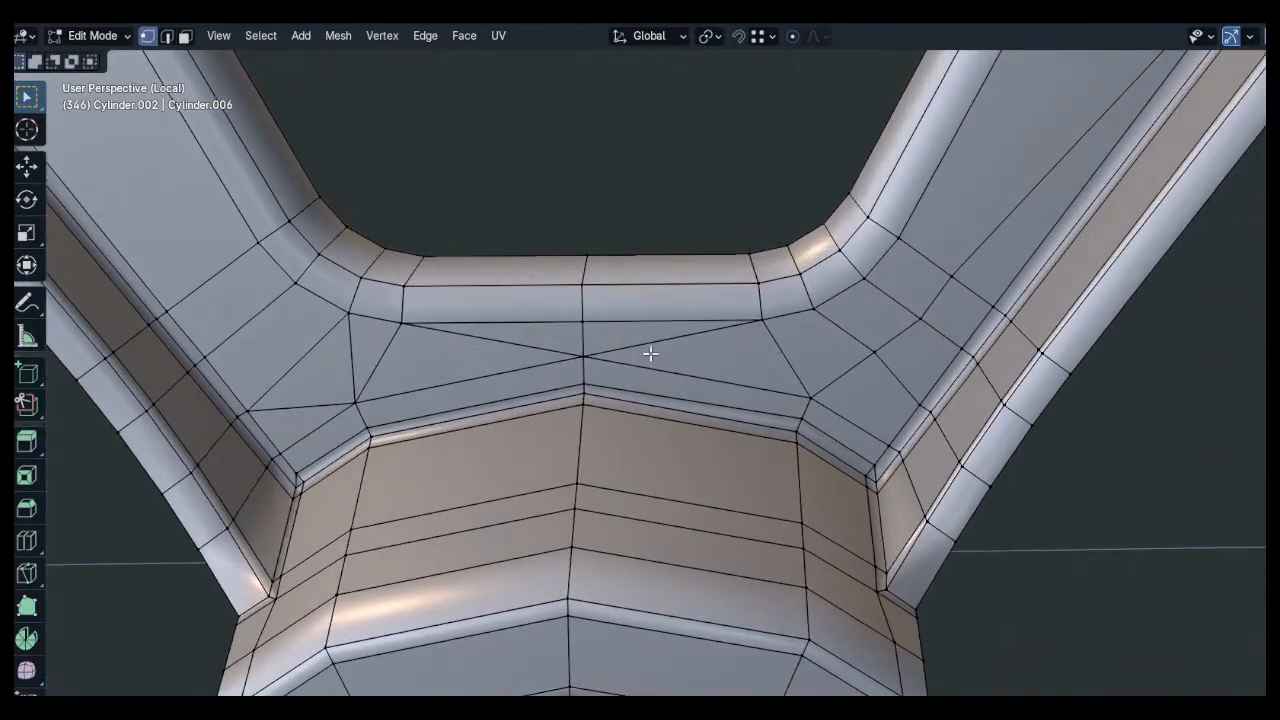
# Examine the topology around the sector's opening and check the tip vertex against the 3D cursor from the left view
pyautogui.scroll(-5, 657, 266)
pyautogui.moveTo(657, 266); pyautogui.dragTo(658, 300, button='middle')
pyautogui.scroll(5, 567, 247)
pyautogui.moveTo(567, 247); pyautogui.dragTo(555, 257, button='middle')
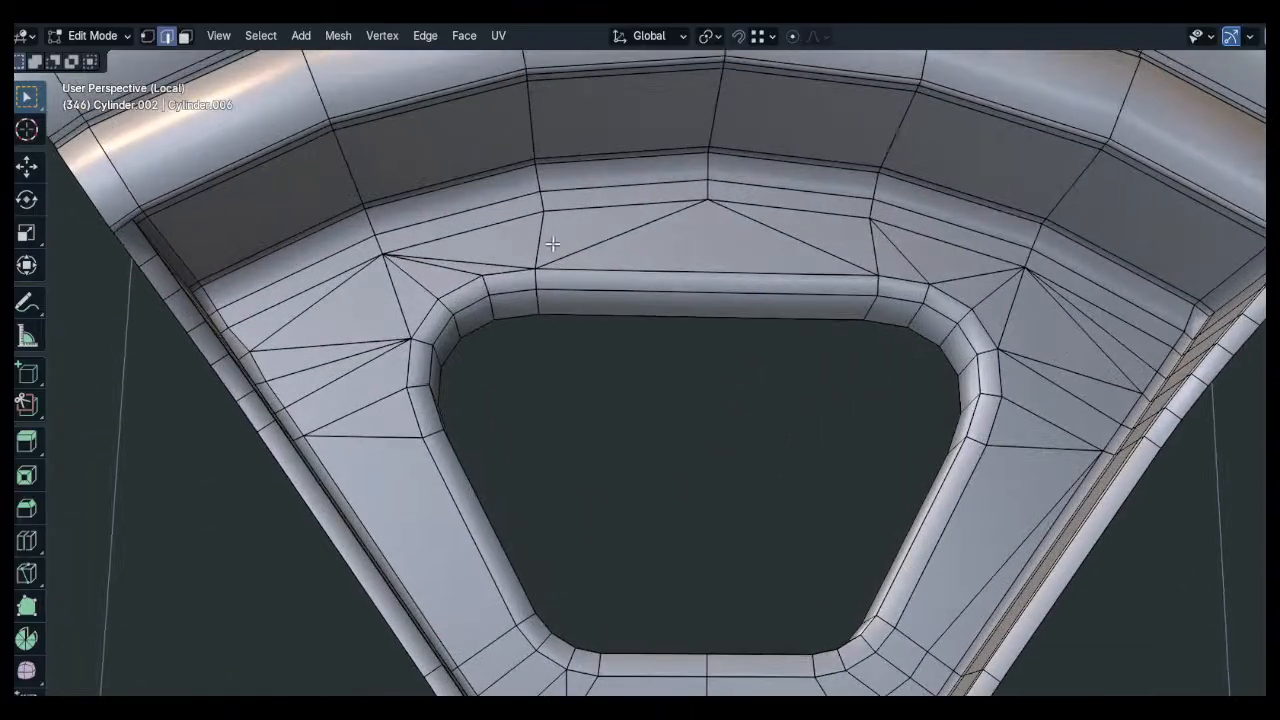
pyautogui.scroll(-2, 595, 227)
pyautogui.keyDown('shift'); pyautogui.moveTo(783, 260); pyautogui.dragTo(880, 268, button='middle'); pyautogui.keyUp('shift')
pyautogui.scroll(4, 785, 275)
pyautogui.scroll(-6, 728, 277)
pyautogui.click(682, 590)
pyautogui.moveTo(682, 590); pyautogui.dragTo(780, 572, button='middle')
pyautogui.press('ctrl+KP_3')
pyautogui.scroll(9, 700, 468)
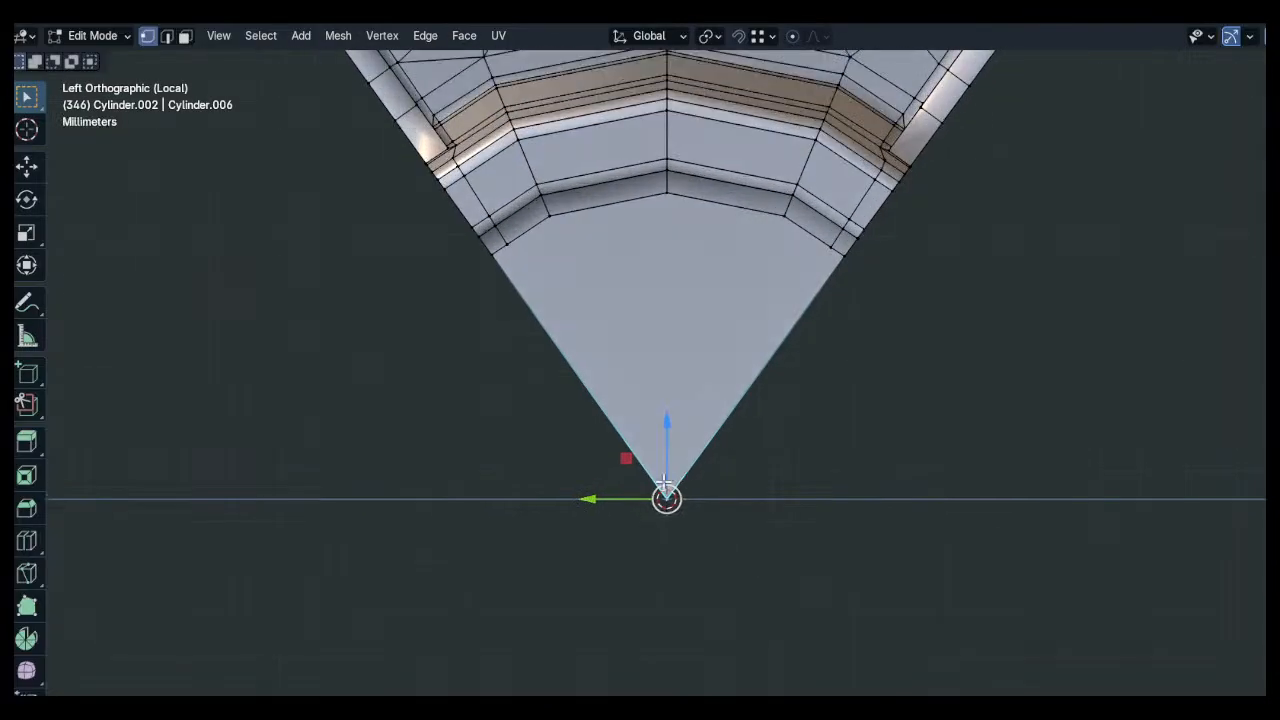
# Return to Object Mode and add an Array modifier to the wheel sector
pyautogui.scroll(-6, 700, 455)
pyautogui.scroll(-5, 744, 399)
pyautogui.press('a')
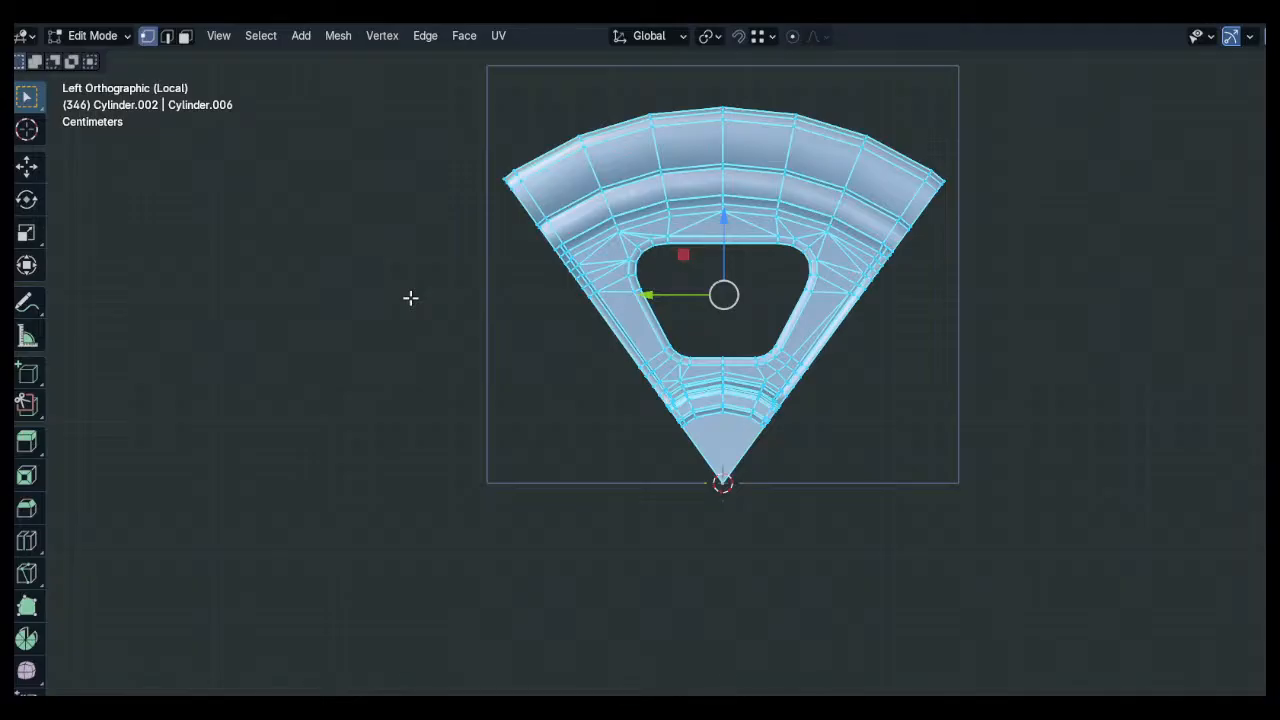
pyautogui.press('Tab')
pyautogui.keyDown('shift'); pyautogui.moveTo(747, 325); pyautogui.dragTo(700, 372, button='middle'); pyautogui.keyUp('shift')
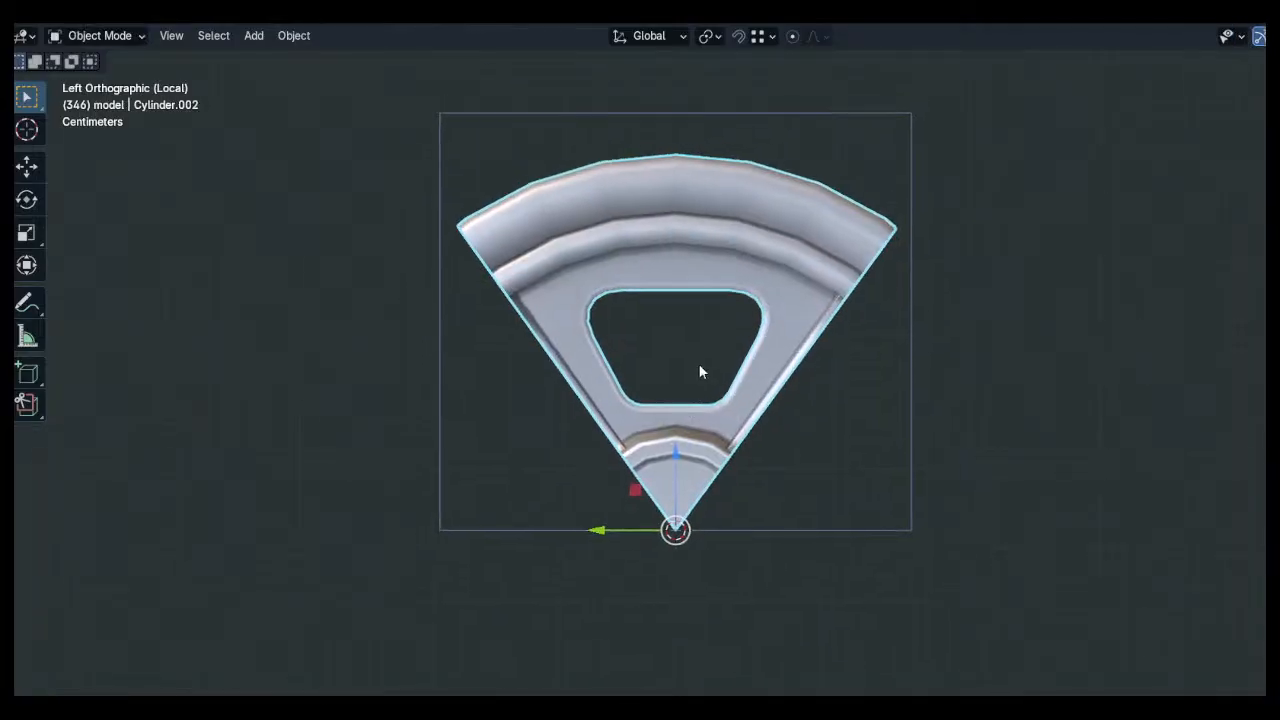
pyautogui.hotkey('ctrl', 'space')
pyautogui.click(1186, 346)
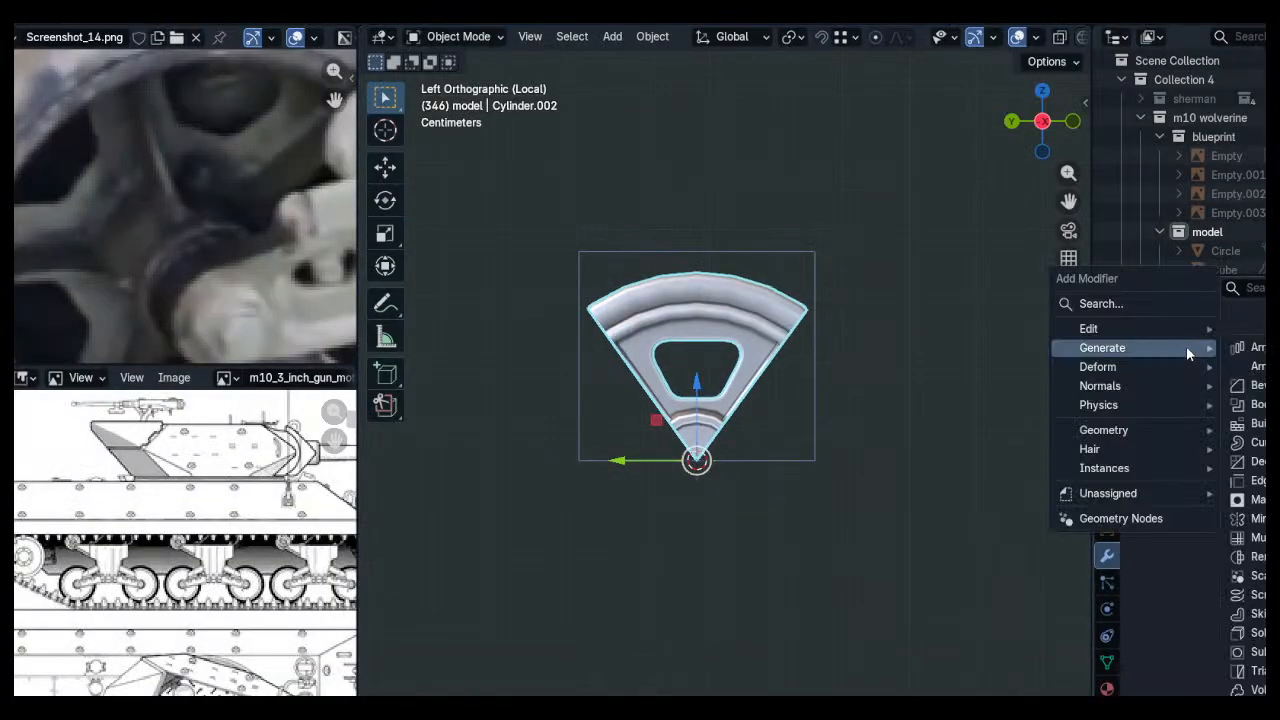
pyautogui.click(1250, 347)
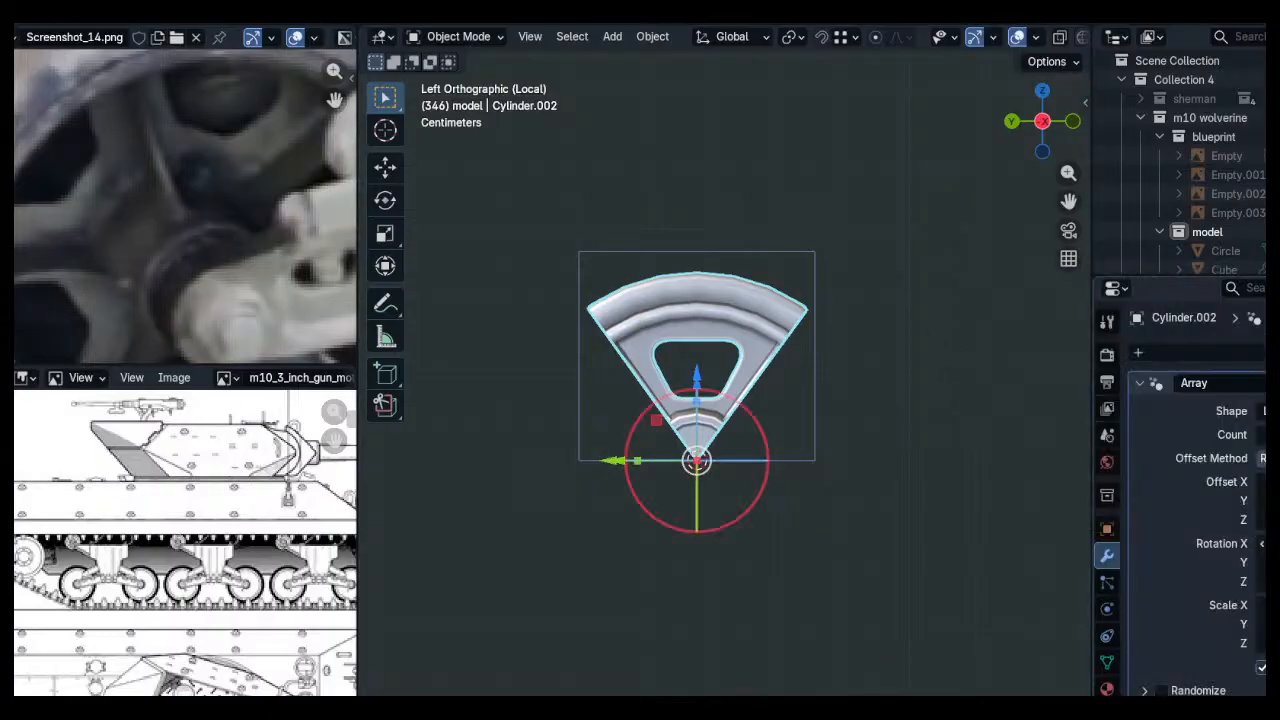
# Set the array to five copies and adjust its X rotation until the sectors close into a full wheel
pyautogui.moveTo(1262, 544); pyautogui.dragTo(1278, 544)
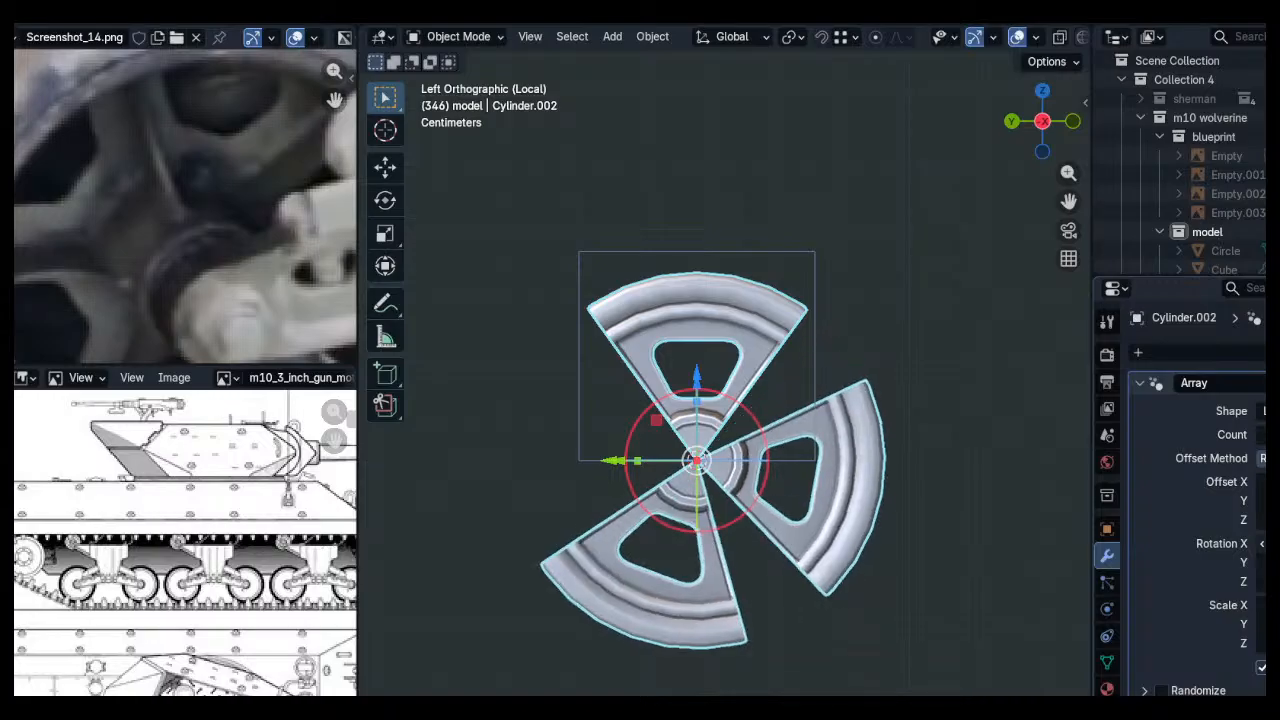
pyautogui.click(1279, 435)
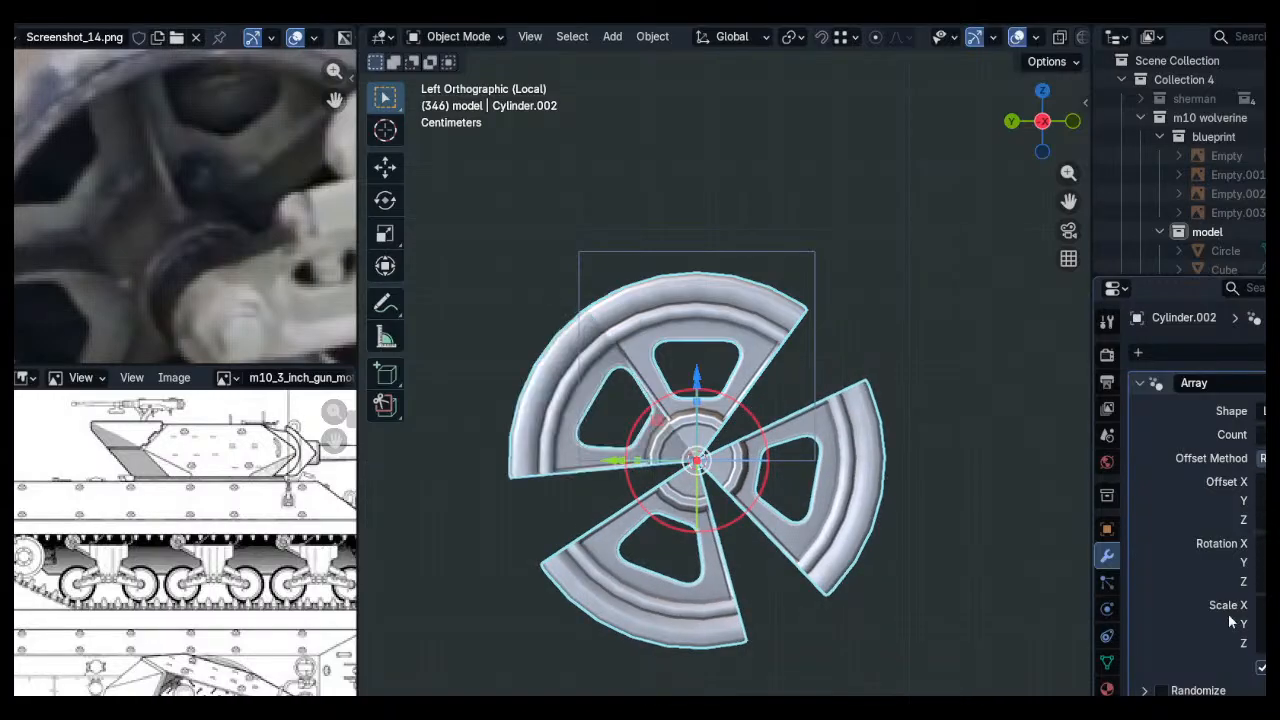
pyautogui.moveTo(1278, 544); pyautogui.dragTo(1252, 544)
pyautogui.hotkey('ctrl', 'z')
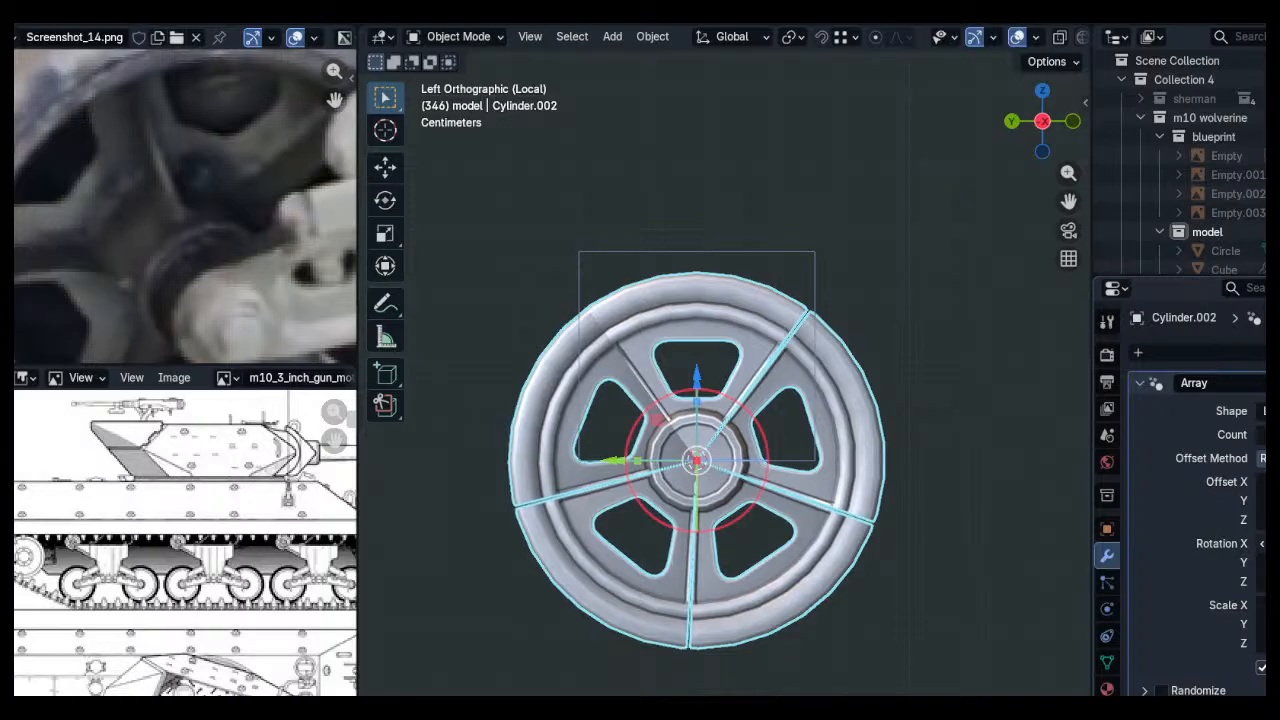
pyautogui.scroll(8, 826, 309)
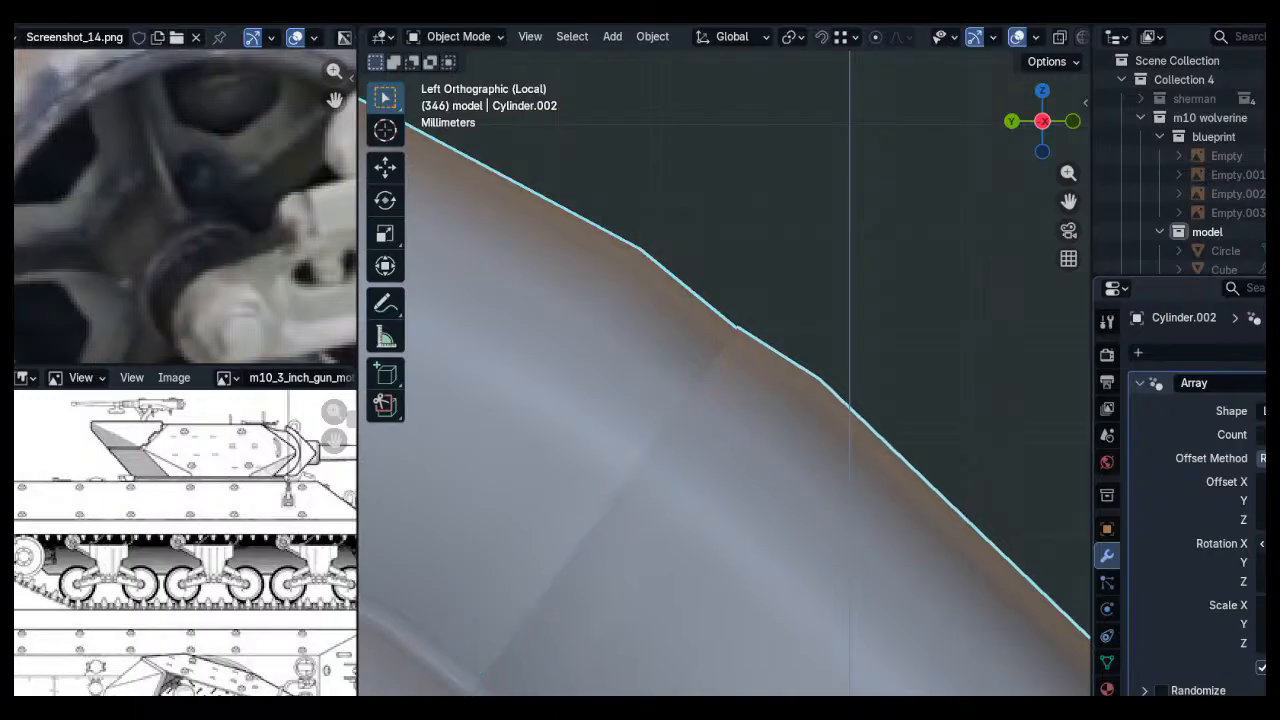
# Examine the seams between the arrayed sectors at the rim, ribs and hub with X-ray display
pyautogui.scroll(-8, 678, 455)
pyautogui.scroll(7, 680, 464)
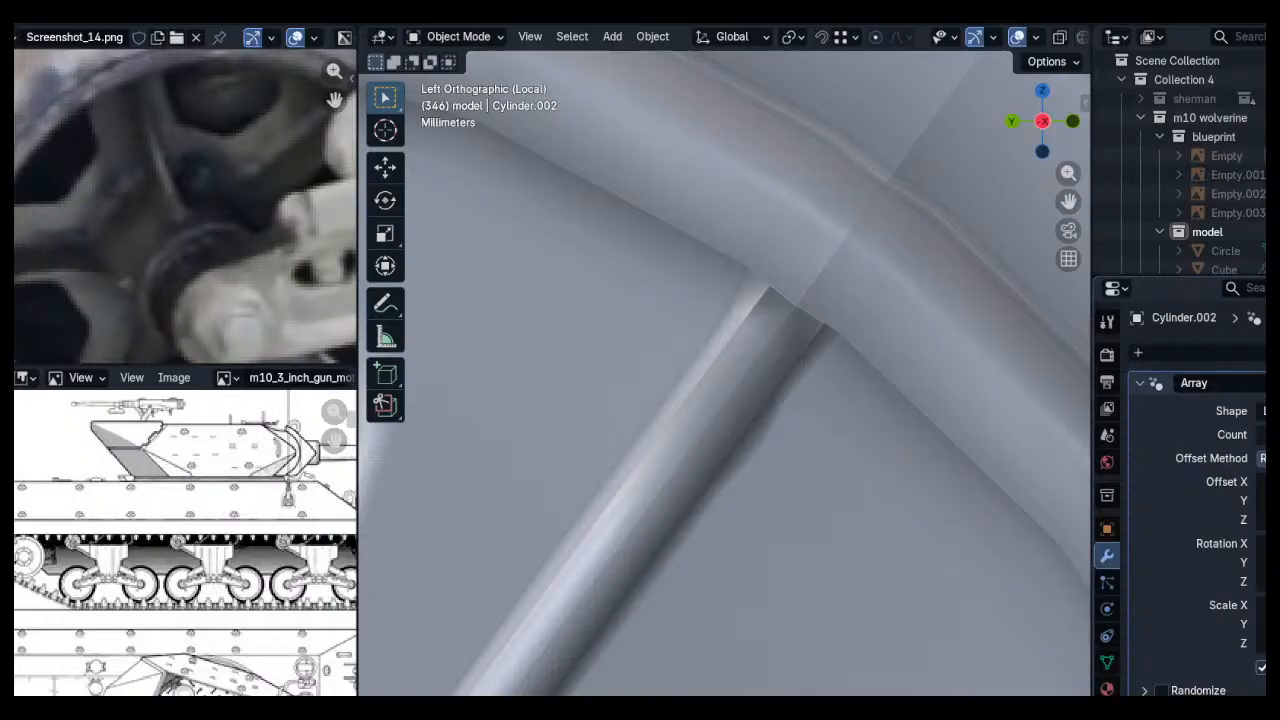
pyautogui.hotkey('alt', 'z')
pyautogui.scroll(-6, 836, 296)
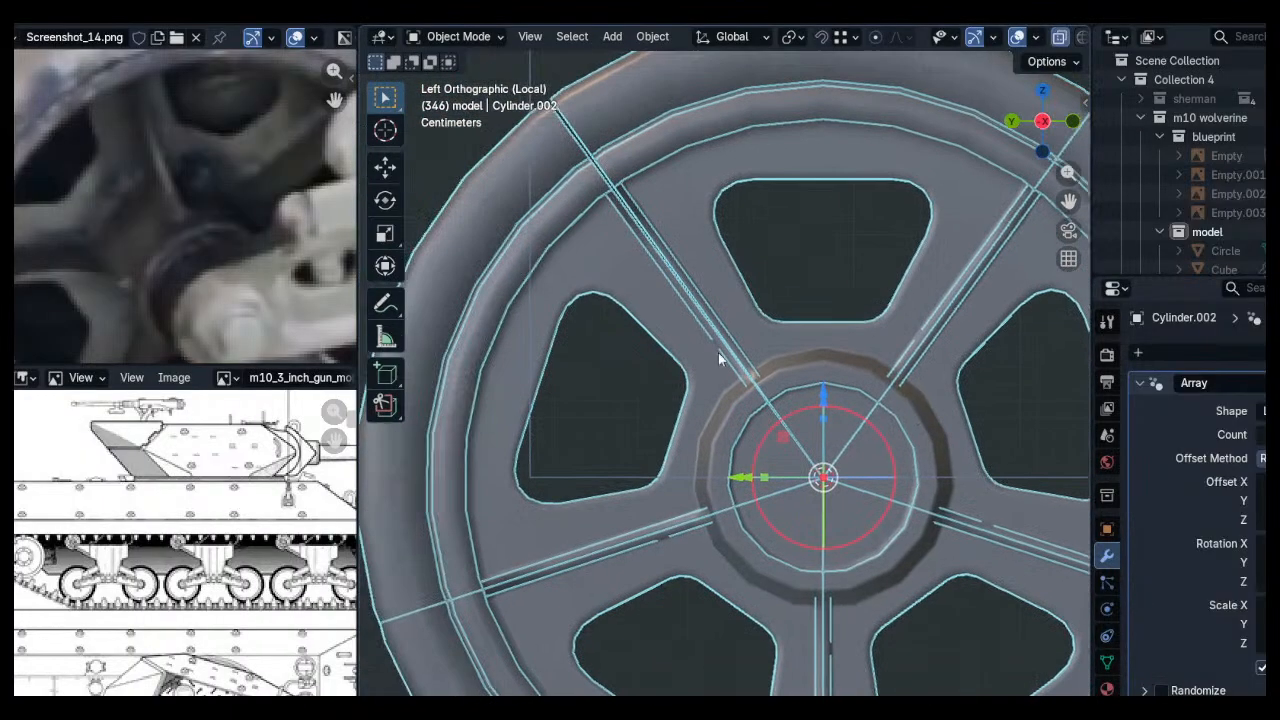
pyautogui.scroll(8, 745, 362)
pyautogui.scroll(-5, 646, 223)
pyautogui.scroll(2, 985, 425)
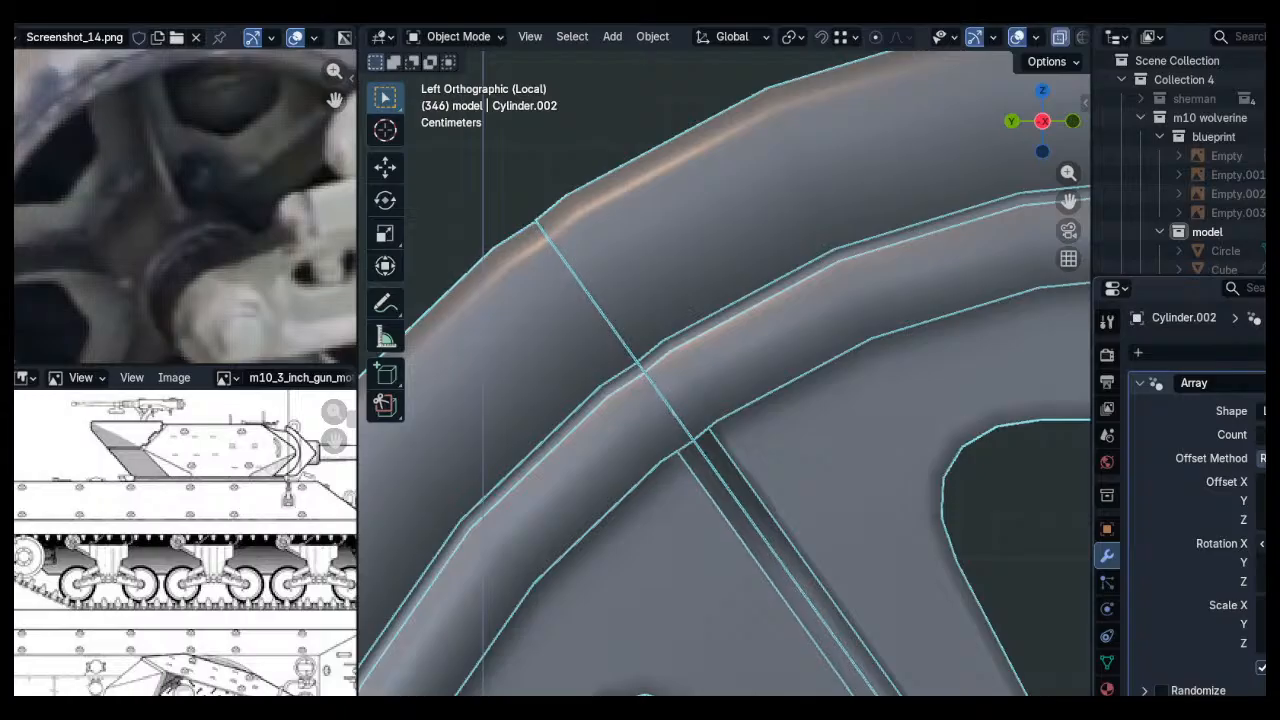
pyautogui.scroll(-5, 944, 589)
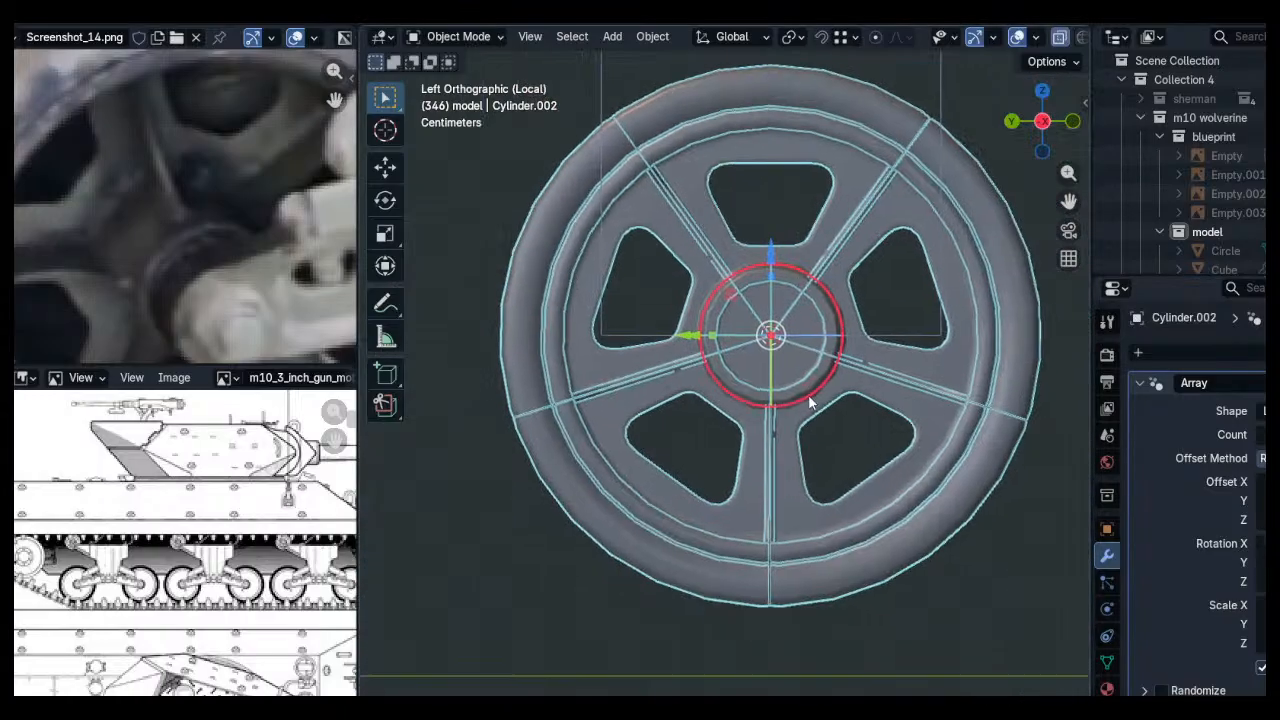
pyautogui.scroll(6, 809, 400)
pyautogui.scroll(-5, 794, 440)
# Remove the array's X offset so all sectors lie in one plane
pyautogui.moveTo(829, 337); pyautogui.dragTo(980, 400, button='middle')
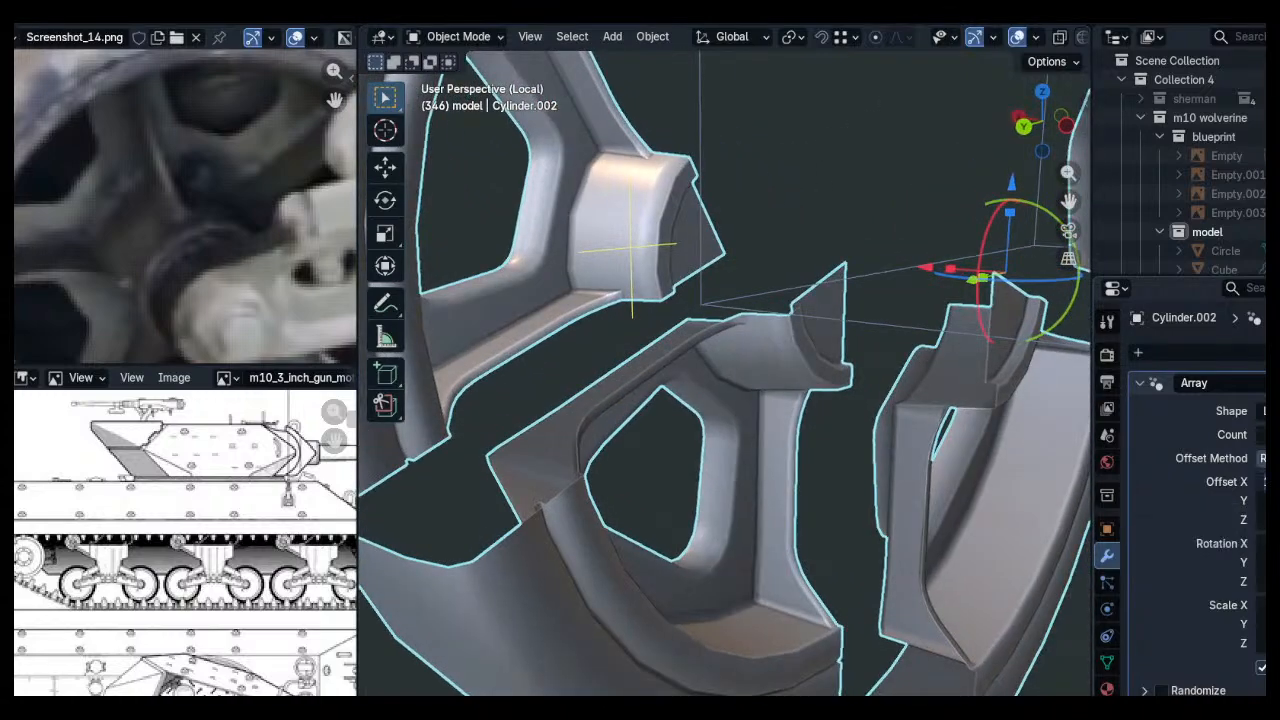
pyautogui.press('Return')
pyautogui.scroll(-7, 969, 385)
pyautogui.keyDown('shift'); pyautogui.moveTo(812, 330); pyautogui.dragTo(675, 337, button='middle'); pyautogui.keyUp('shift')
pyautogui.keyDown('shift'); pyautogui.moveTo(675, 337); pyautogui.dragTo(672, 432, button='middle'); pyautogui.keyUp('shift')
pyautogui.moveTo(730, 213); pyautogui.dragTo(766, 246, button='middle')
pyautogui.scroll(3, 766, 246)
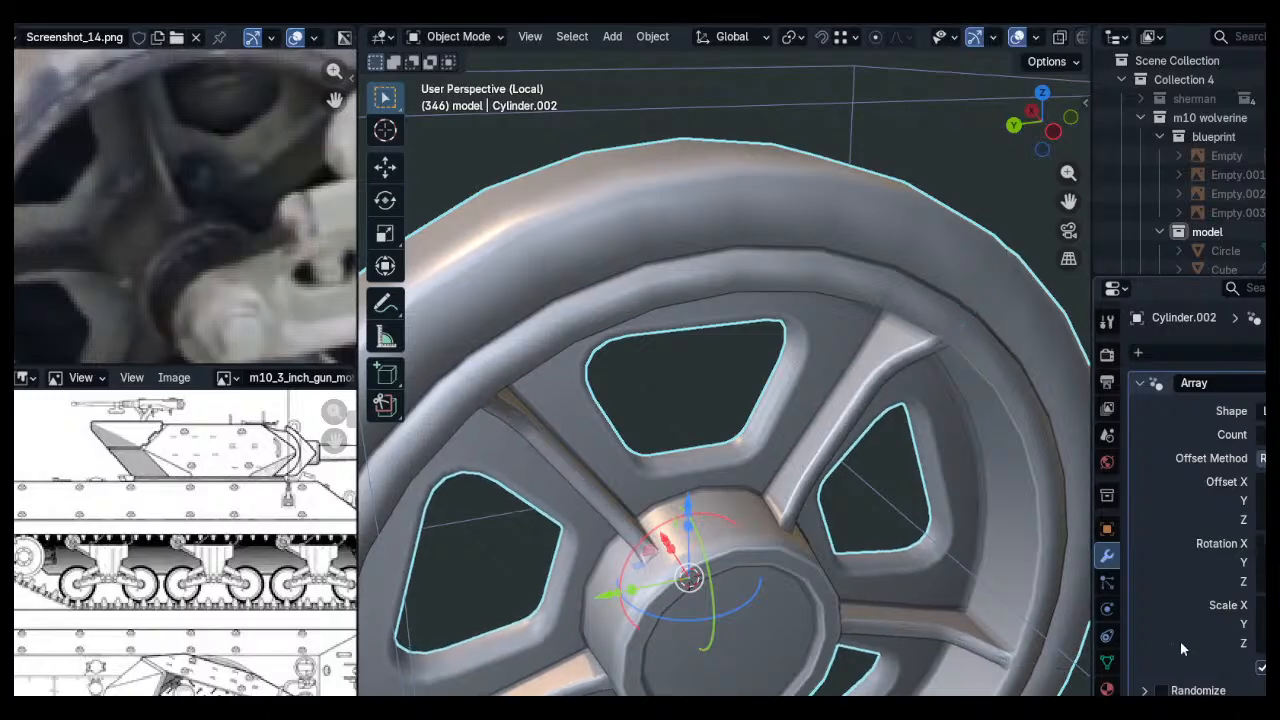
# Enable merging in the Array modifier and adjust its merge distance against a rib seam in X-ray display
pyautogui.scroll(-1, 1199, 629)
pyautogui.moveTo(980, 333); pyautogui.dragTo(945, 248, button='middle')
pyautogui.hotkey('alt', 'z')
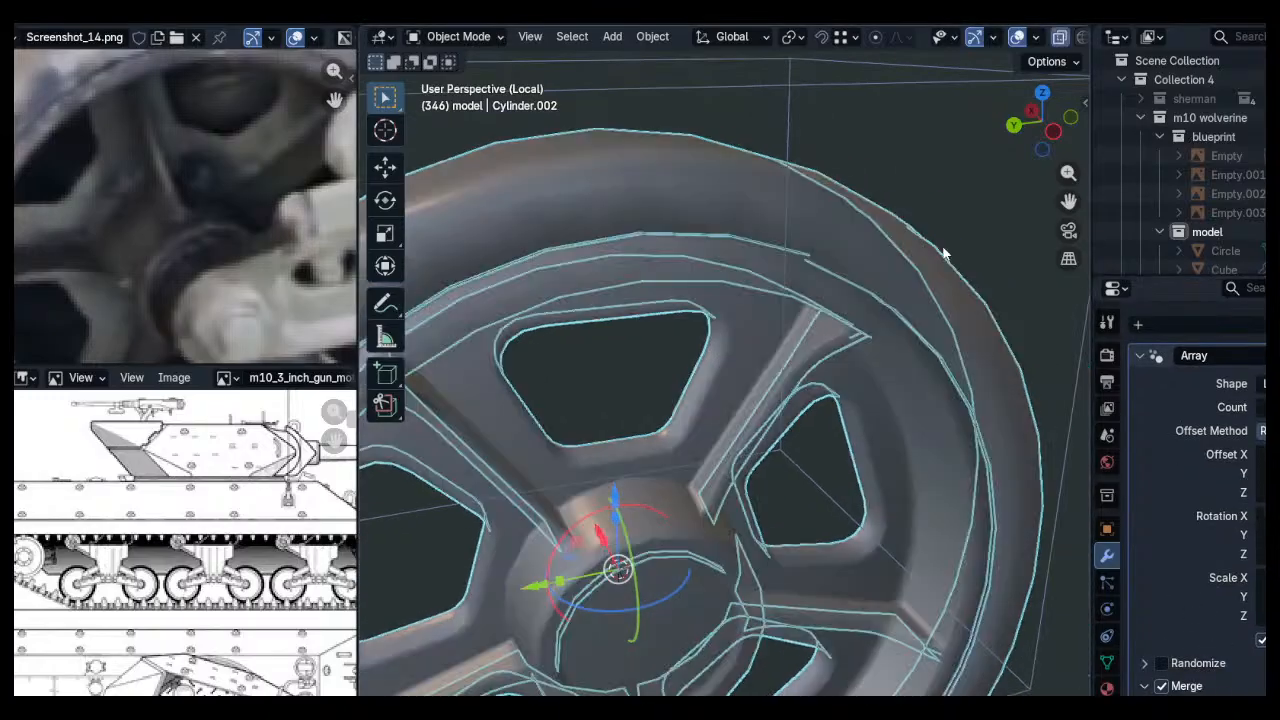
pyautogui.scroll(1, 945, 248)
pyautogui.click(1052, 131)
pyautogui.scroll(3, 958, 346)
pyautogui.scroll(3, 704, 278)
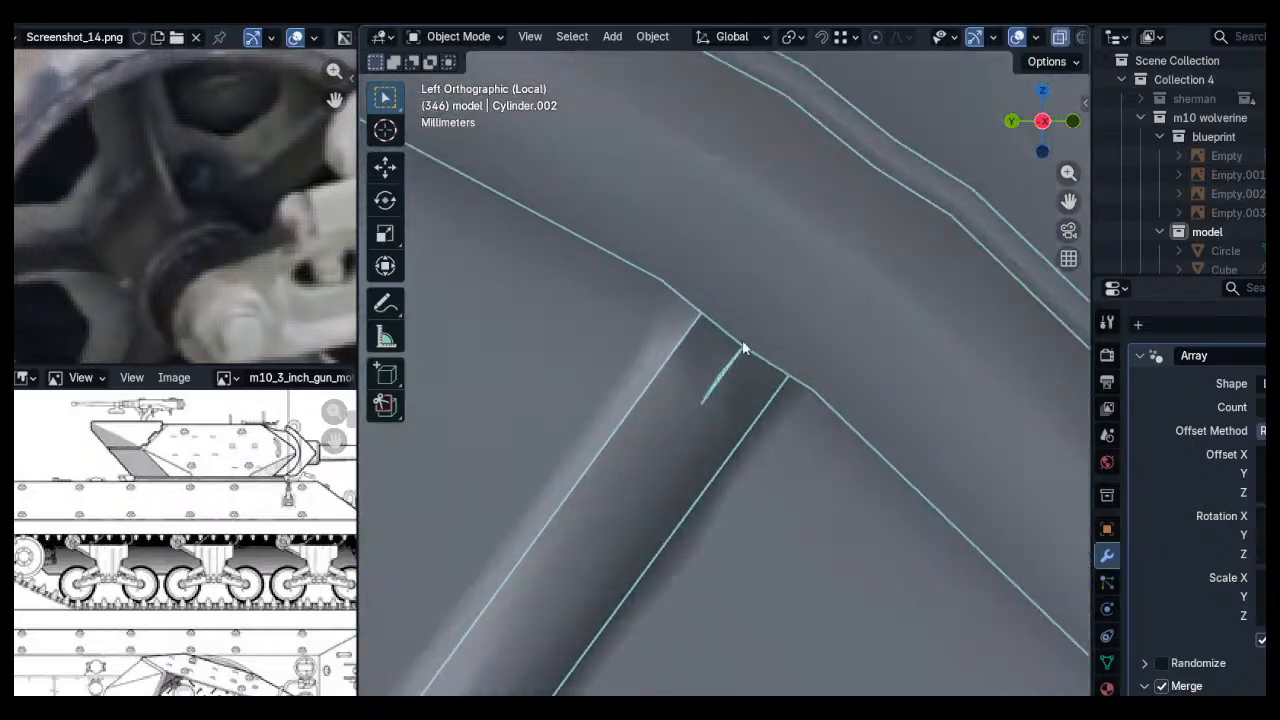
pyautogui.moveTo(1262, 708)
pyautogui.mouseDown()
pyautogui.moveTo(1276, 708)
pyautogui.moveTo(1262, 708)
pyautogui.mouseUp()
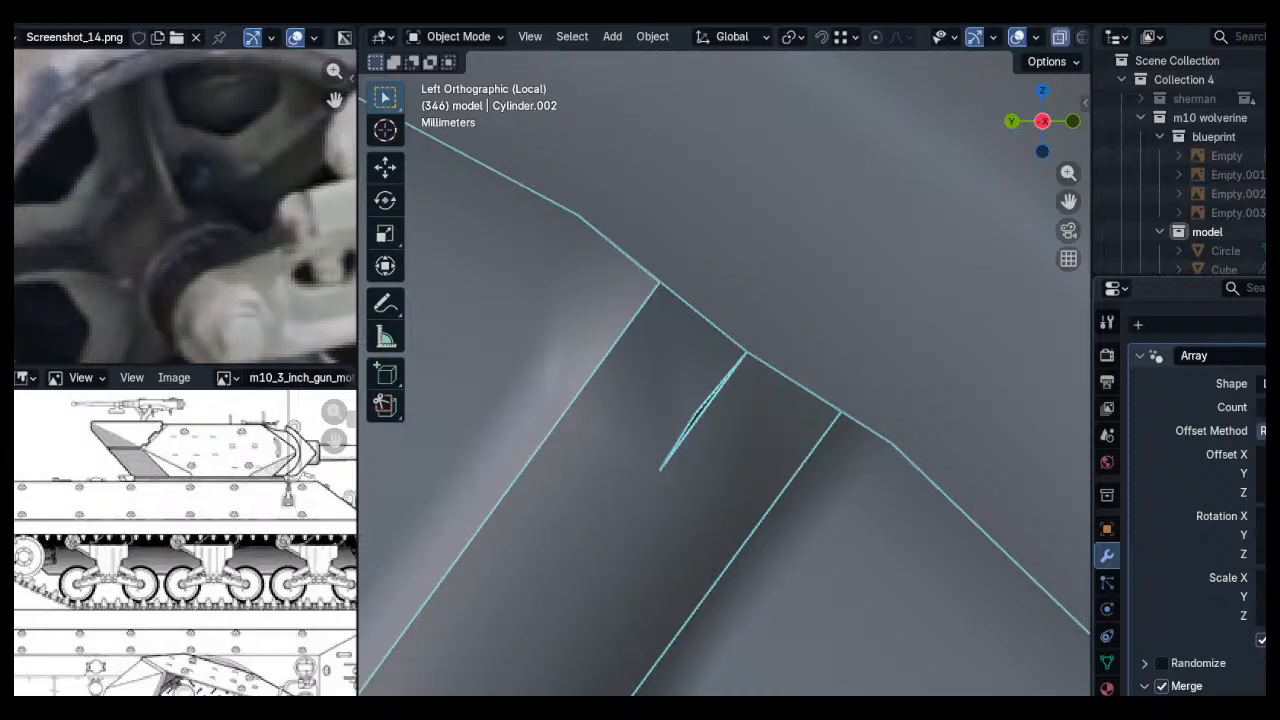
pyautogui.moveTo(1262, 708); pyautogui.dragTo(1262, 708)
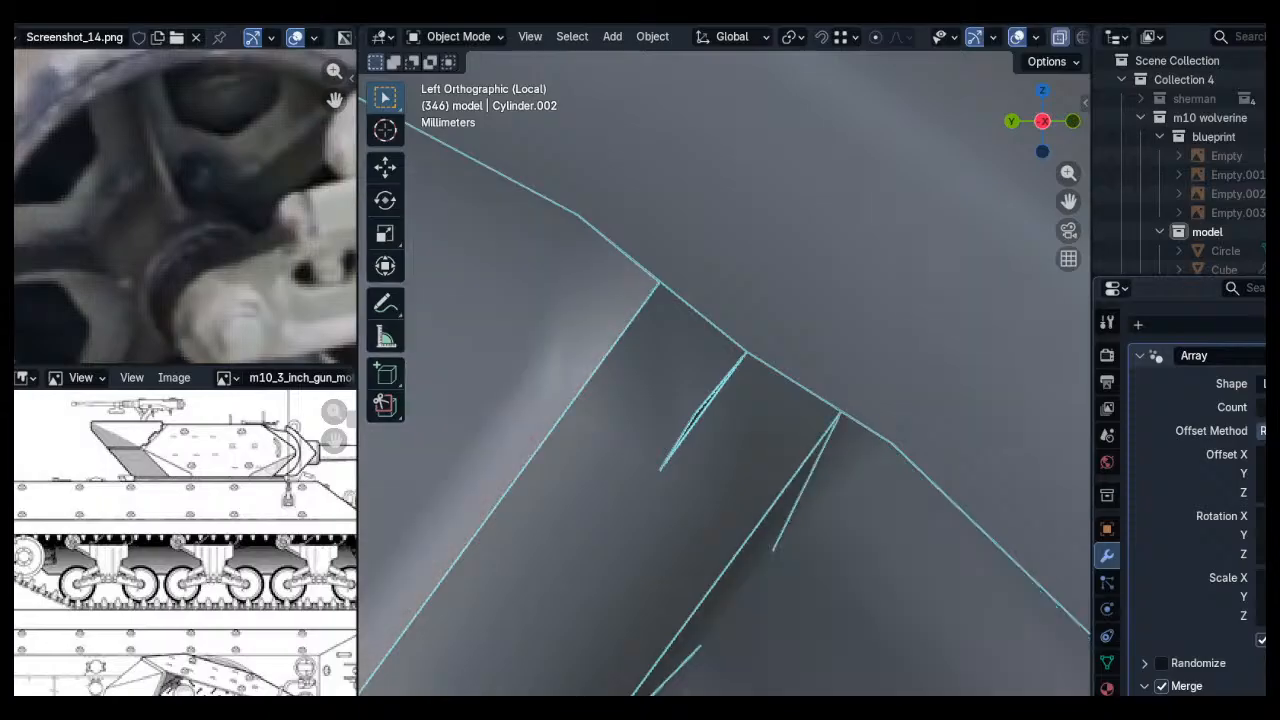
# Examine the merged wheel's ribs and hub in solid shading and the source sector's mesh in Edit Mode
pyautogui.scroll(-6, 935, 491)
pyautogui.scroll(-5, 839, 447)
pyautogui.scroll(12, 808, 422)
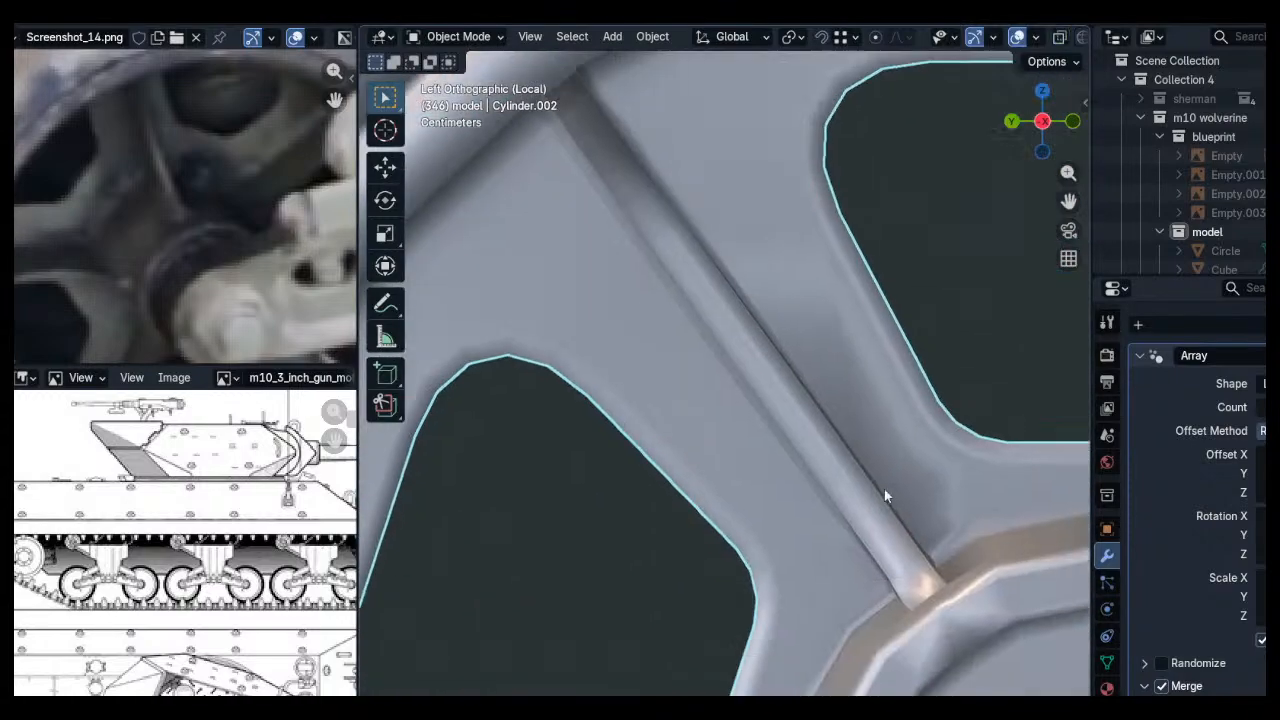
pyautogui.moveTo(884, 496); pyautogui.dragTo(832, 405, button='middle')
pyautogui.hotkey('alt', 'z')
pyautogui.scroll(-8, 831, 380)
pyautogui.hotkey('ctrl', 'space')
pyautogui.scroll(-5, 823, 366)
pyautogui.press('Tab')
pyautogui.scroll(5, 860, 420)
pyautogui.keyDown('shift'); pyautogui.moveTo(543, 277); pyautogui.dragTo(790, 450, button='middle'); pyautogui.keyUp('shift')
pyautogui.scroll(-2, 780, 430)
pyautogui.moveTo(734, 304); pyautogui.dragTo(773, 197, button='middle')
pyautogui.scroll(-3, 800, 397)
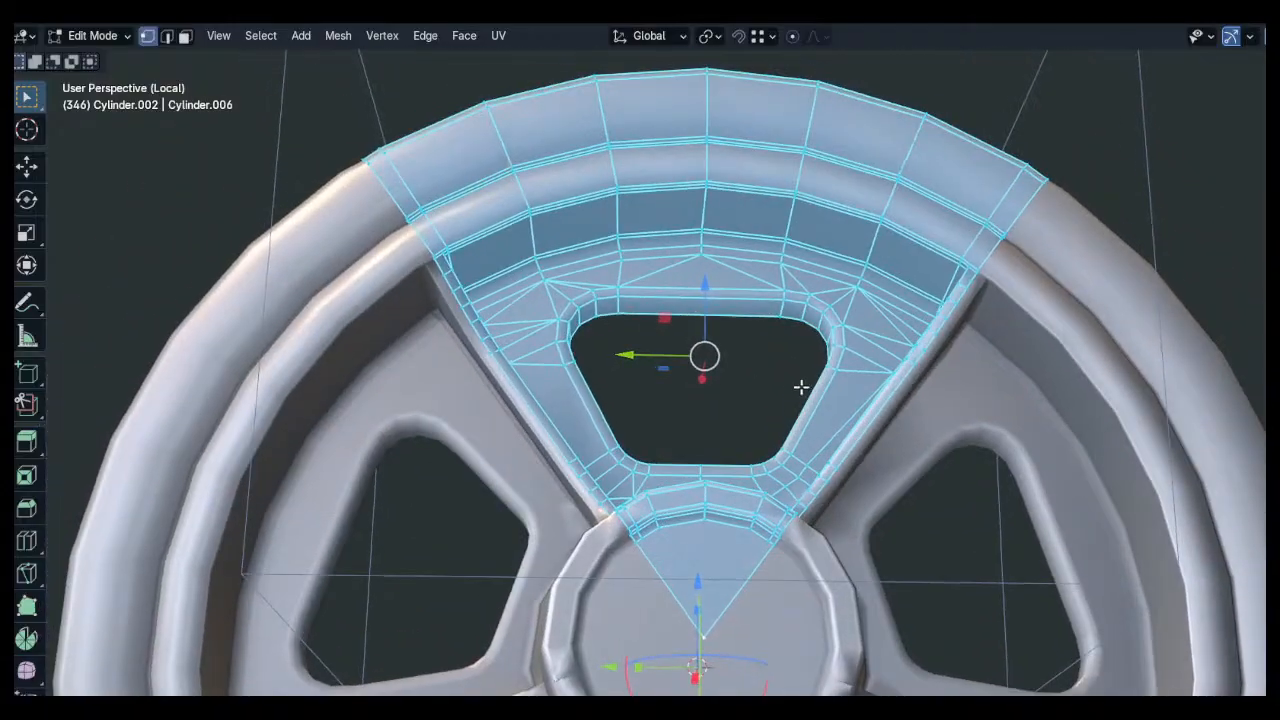
# Duplicate the finished wheel in place and leave local view
pyautogui.press('Tab')
pyautogui.scroll(-4, 808, 420)
pyautogui.hotkey('shift', 'd')
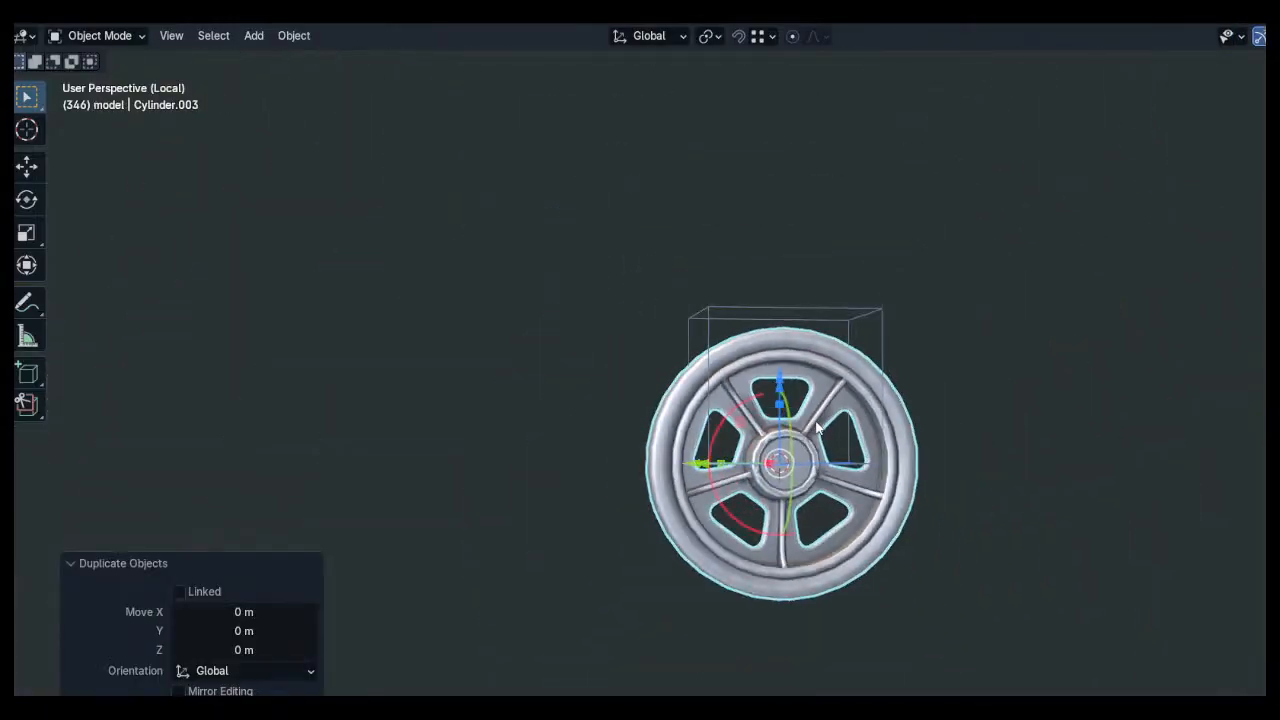
pyautogui.press('KP_Divide')
pyautogui.scroll(5, 817, 428)
pyautogui.moveTo(888, 362); pyautogui.dragTo(805, 329, button='middle')
# Try converting the duplicated wheel's array to real mesh geometry and open it in Edit Mode
pyautogui.press('q')
pyautogui.click(783, 384)
pyautogui.press('Tab')
pyautogui.keyDown('shift'); pyautogui.moveTo(985, 278); pyautogui.dragTo(823, 353, button='middle'); pyautogui.keyUp('shift')
pyautogui.hotkey('alt', 'a')
# Examine the merged vertices where the rib meets the hub rim on the duplicated wheel
pyautogui.scroll(6, 823, 353)
pyautogui.hotkey('ctrl', 'space')
pyautogui.hotkey('ctrl', 'space')
pyautogui.scroll(4, 793, 358)
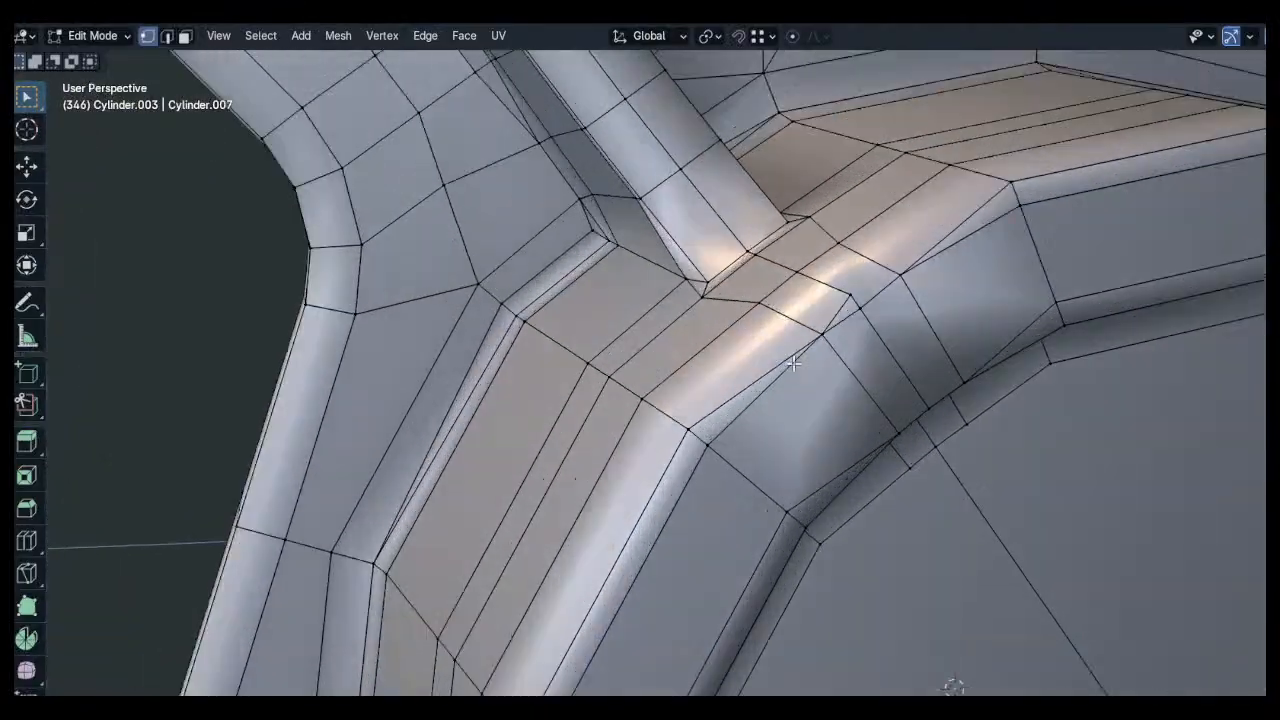
pyautogui.click(843, 290)
pyautogui.moveTo(843, 290); pyautogui.dragTo(823, 320, button='middle')
pyautogui.press('Tab')
pyautogui.hotkey('ctrl', 'space')
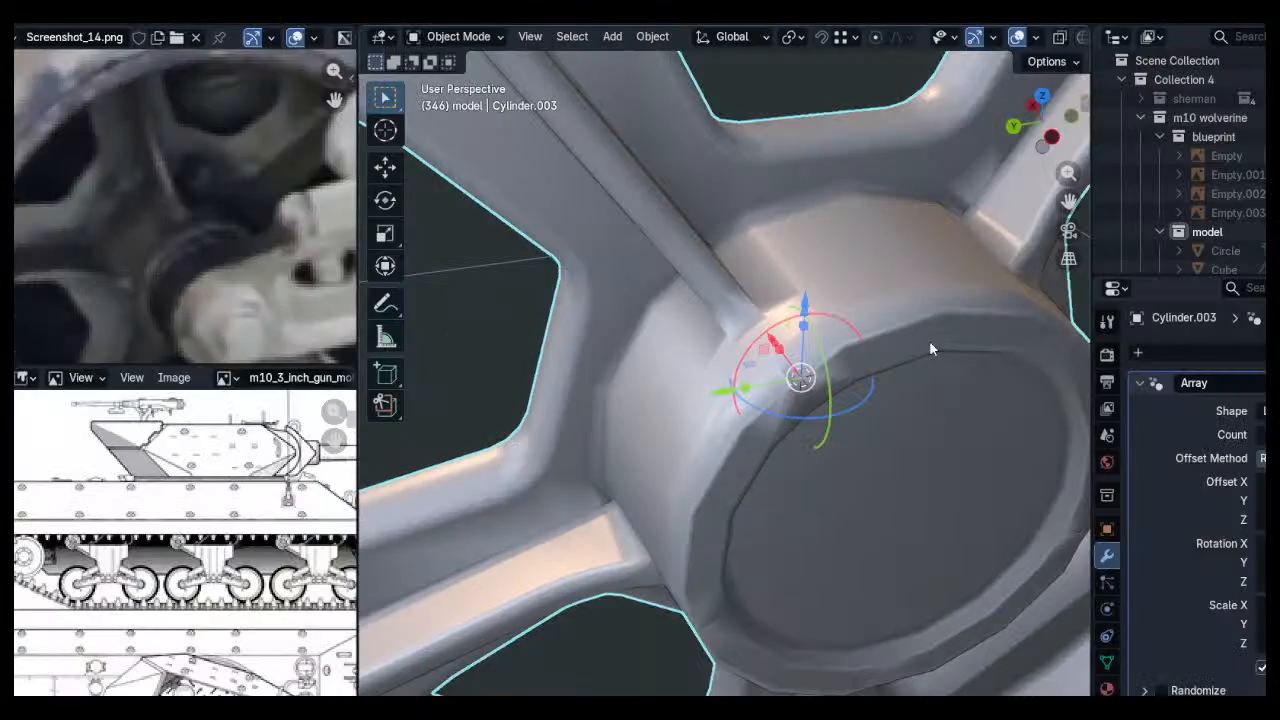
# Turn off merging in the duplicated wheel's Array modifier and check the seams around the hub
pyautogui.click(1138, 383)
pyautogui.click(1138, 383)
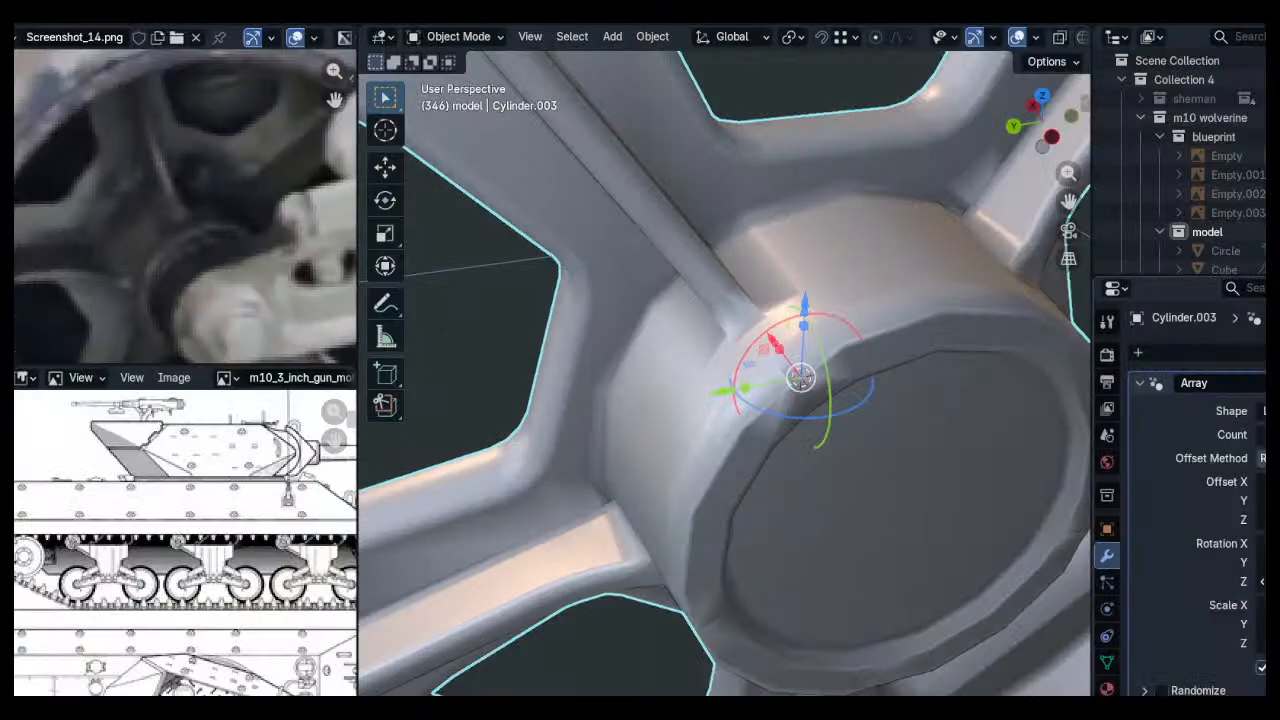
pyautogui.scroll(-1, 1206, 686)
pyautogui.click(1161, 686)
pyautogui.moveTo(906, 350); pyautogui.dragTo(839, 328, button='middle')
pyautogui.hotkey('ctrl', 'space')
pyautogui.scroll(-4, 878, 378)
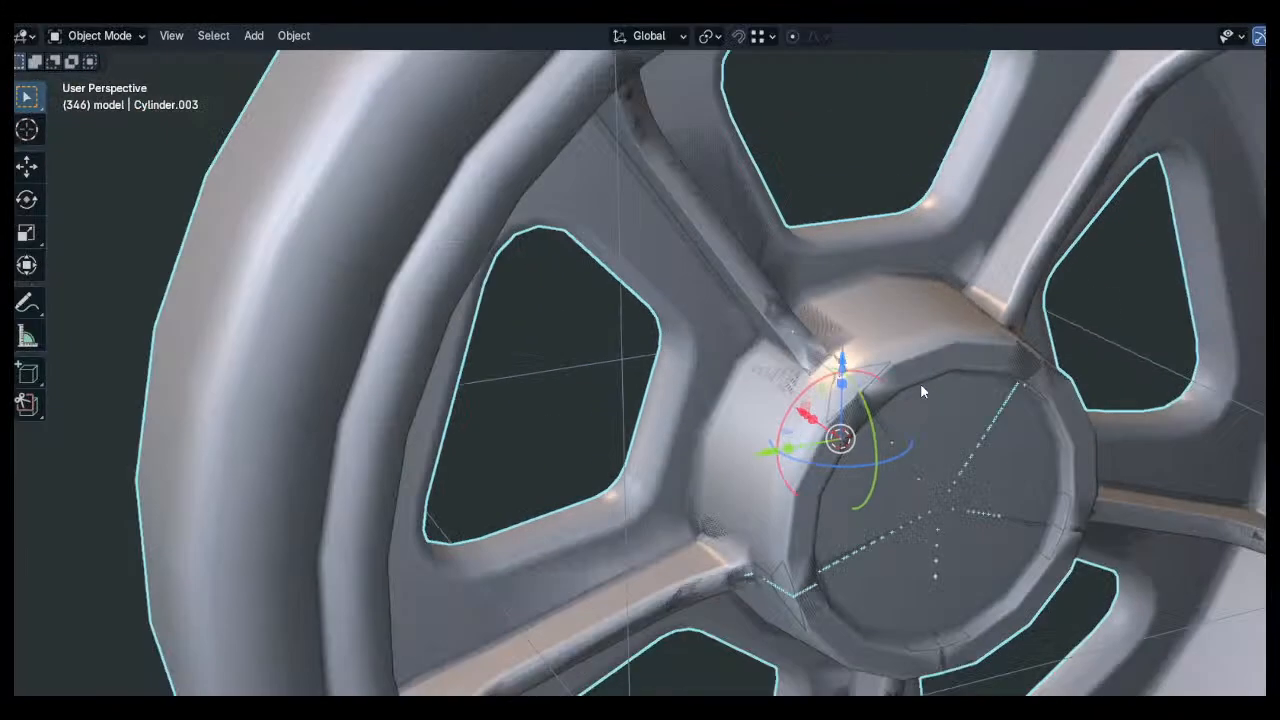
pyautogui.scroll(-2, 927, 383)
pyautogui.keyDown('shift'); pyautogui.moveTo(928, 385); pyautogui.dragTo(874, 377, button='middle'); pyautogui.keyUp('shift')
pyautogui.scroll(9, 837, 362)
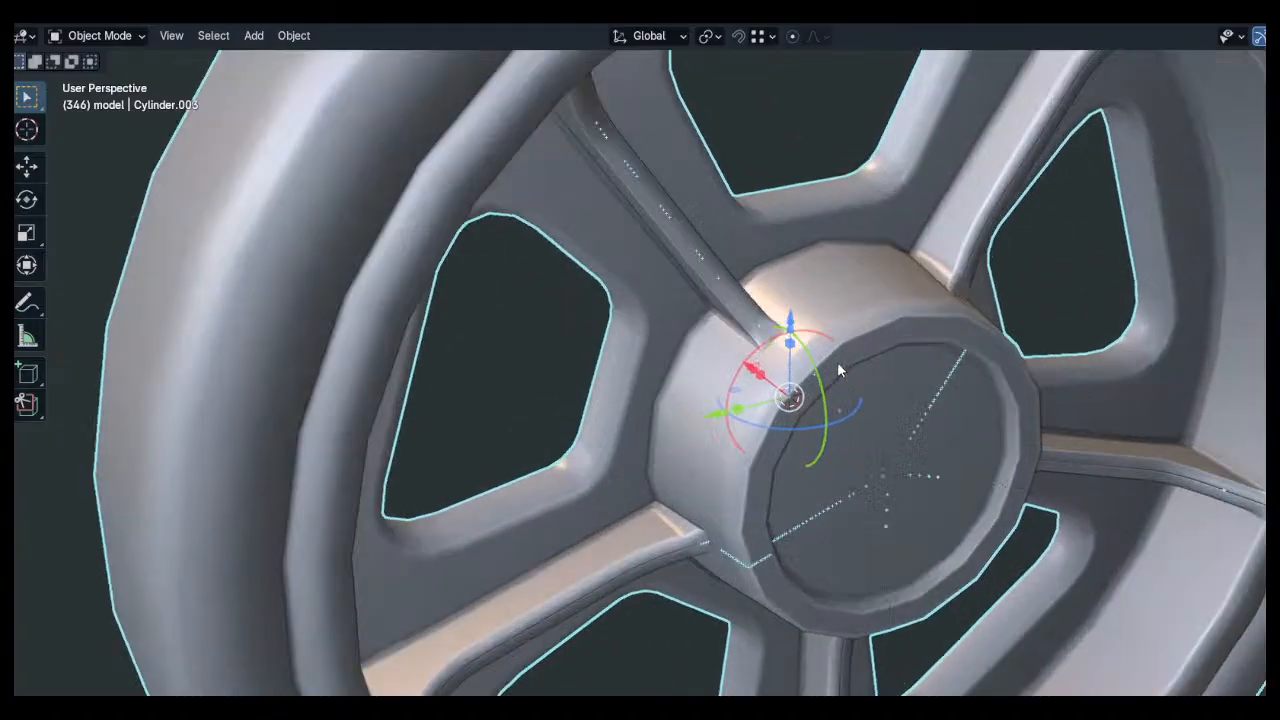
# Convert the duplicated wheel to real mesh geometry so its array becomes editable
pyautogui.press('Tab')
pyautogui.press('Tab')
pyautogui.scroll(4, 786, 361)
pyautogui.moveTo(791, 354); pyautogui.dragTo(734, 298, button='middle')
pyautogui.scroll(-6, 734, 298)
pyautogui.scroll(-2, 955, 360)
pyautogui.keyDown('shift'); pyautogui.moveTo(955, 360); pyautogui.dragTo(734, 249, button='middle'); pyautogui.keyUp('shift')
pyautogui.keyDown('shift'); pyautogui.moveTo(1110, 440); pyautogui.dragTo(940, 376, button='middle'); pyautogui.keyUp('shift')
pyautogui.press('q')
pyautogui.click(921, 378)
pyautogui.hotkey('ctrl', 'space')
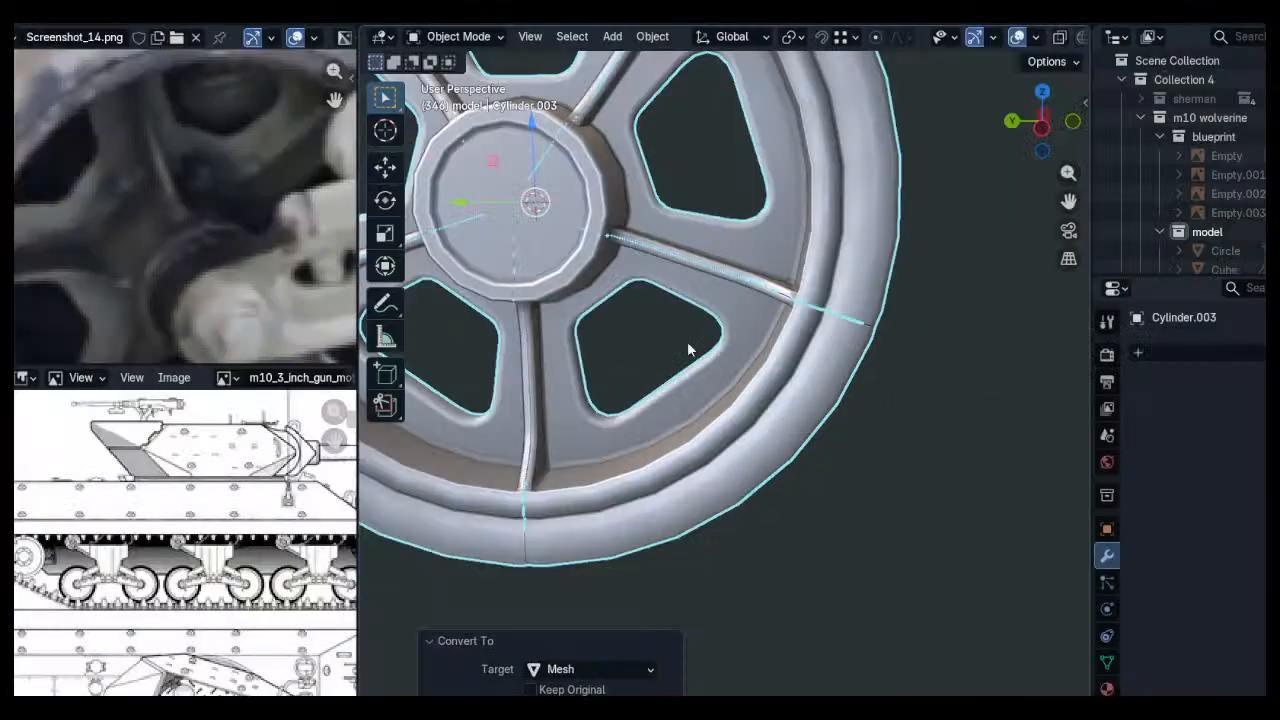
# Open the converted wheel in Edit Mode and examine the open seam across the lower rim in side view
pyautogui.keyDown('shift'); pyautogui.moveTo(687, 343); pyautogui.dragTo(888, 353, button='middle'); pyautogui.keyUp('shift')
pyautogui.scroll(2, 886, 356)
pyautogui.hotkey('ctrl', 'space')
pyautogui.scroll(2, 857, 481)
pyautogui.press('Tab')
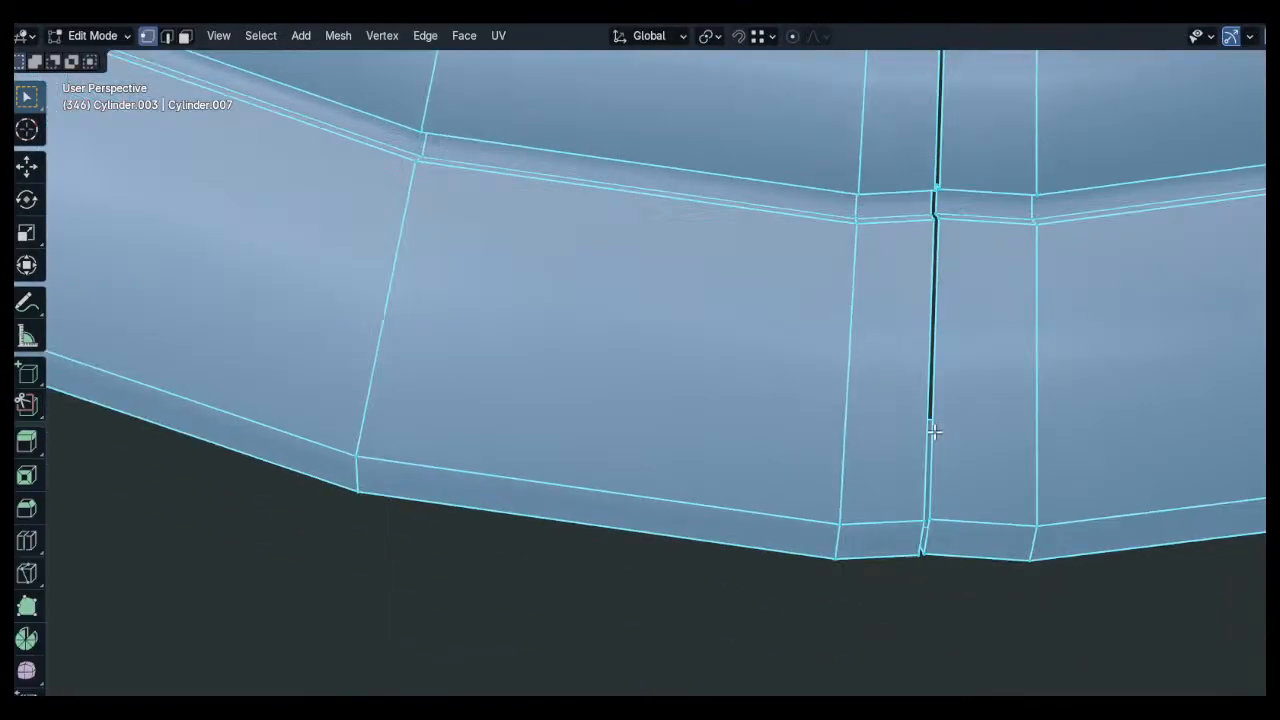
pyautogui.scroll(1, 931, 429)
pyautogui.keyDown('alt'); pyautogui.moveTo(931, 429); pyautogui.dragTo(1120, 468, button='middle'); pyautogui.keyUp('alt')
pyautogui.keyDown('shift'); pyautogui.moveTo(1002, 468); pyautogui.dragTo(982, 385, button='middle'); pyautogui.keyUp('shift')
pyautogui.scroll(4, 858, 430)
pyautogui.keyDown('shift'); pyautogui.moveTo(857, 406); pyautogui.dragTo(857, 446, button='middle'); pyautogui.keyUp('shift')
pyautogui.hotkey('alt', 'a')
pyautogui.scroll(-3, 850, 405)
pyautogui.scroll(3, 845, 405)
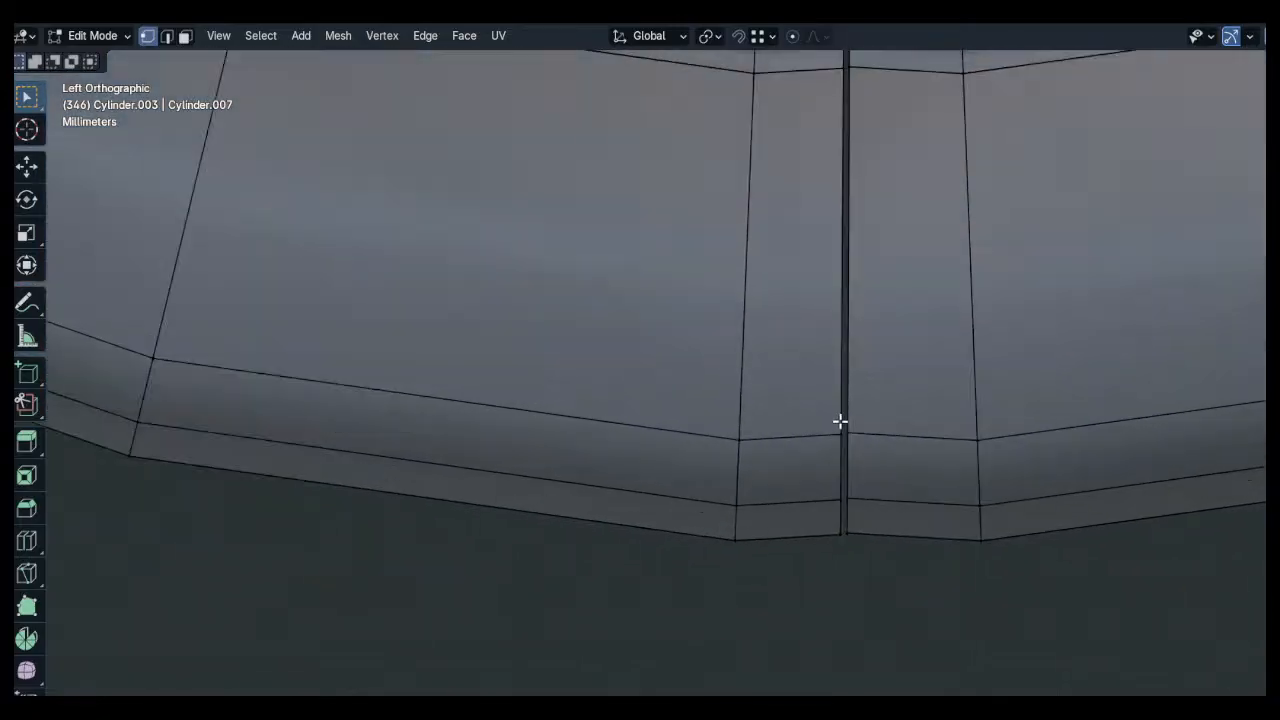
pyautogui.scroll(-4, 841, 421)
pyautogui.scroll(2, 851, 406)
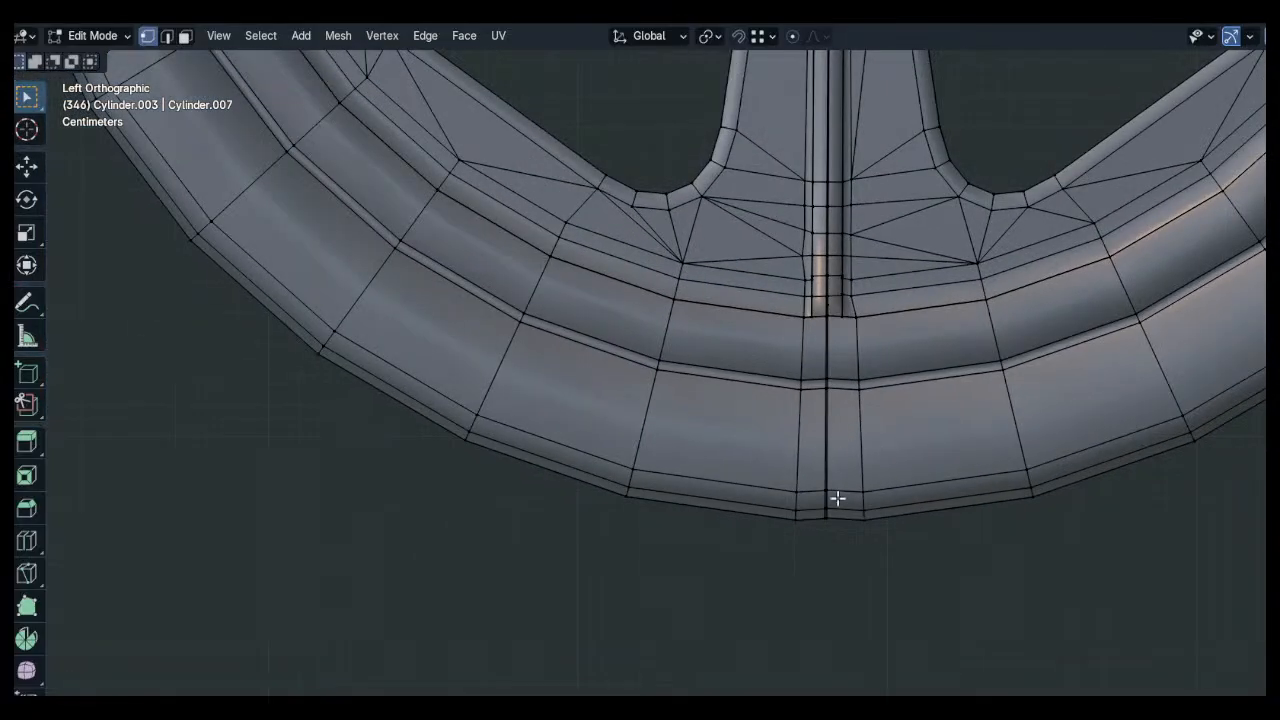
pyautogui.scroll(5, 838, 493)
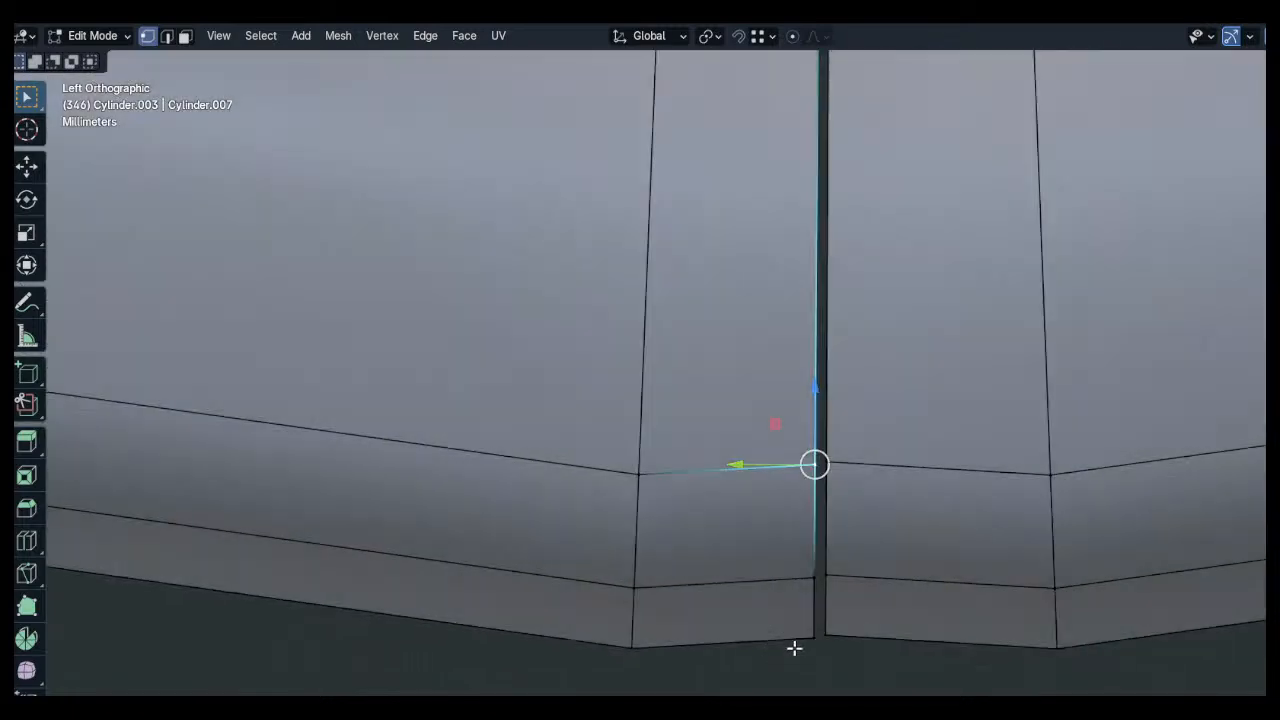
# Slide the seam vertices at the rim's outer edge away from the gap onto the neighbouring edges on both sides
pyautogui.keyDown('shift'); pyautogui.click(792, 633); pyautogui.keyUp('shift')
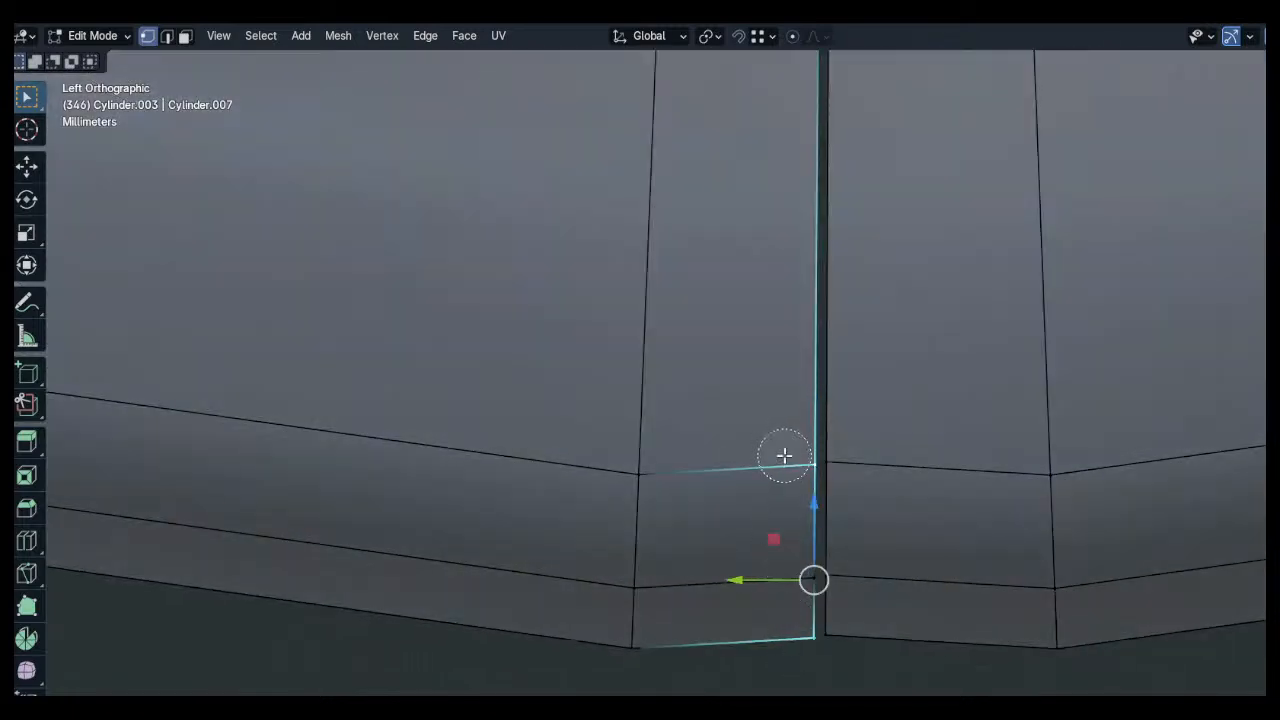
pyautogui.press('g')
pyautogui.press('g')
pyautogui.click(457, 574)
pyautogui.hotkey('alt', 'a')
pyautogui.press('c')
pyautogui.moveTo(835, 438); pyautogui.dragTo(846, 640)
pyautogui.rightClick(846, 640)
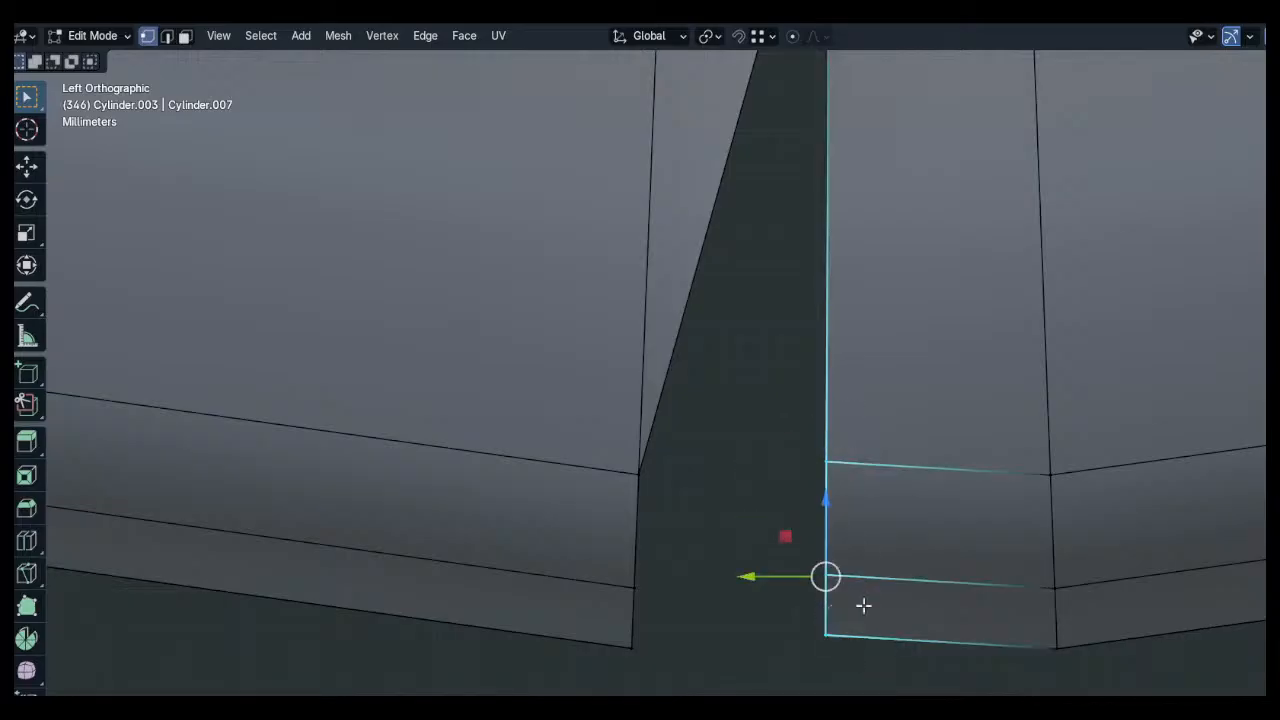
pyautogui.scroll(-2, 845, 490)
pyautogui.press('g')
pyautogui.press('g')
pyautogui.click(1060, 503)
# Select the outer rim vertices on both sides of the widened gap and run an edge command on them
pyautogui.scroll(-1, 757, 528)
pyautogui.press('c')
pyautogui.moveTo(700, 485); pyautogui.dragTo(697, 589)
pyautogui.rightClick(697, 589)
pyautogui.hotkey('ctrl', 'e')
pyautogui.click(648, 309)
pyautogui.keyDown('shift'); pyautogui.moveTo(860, 304); pyautogui.dragTo(860, 440, button='middle'); pyautogui.keyUp('shift')
pyautogui.scroll(-1, 832, 344)
pyautogui.keyDown('shift'); pyautogui.moveTo(832, 344); pyautogui.dragTo(823, 517, button='middle'); pyautogui.keyUp('shift')
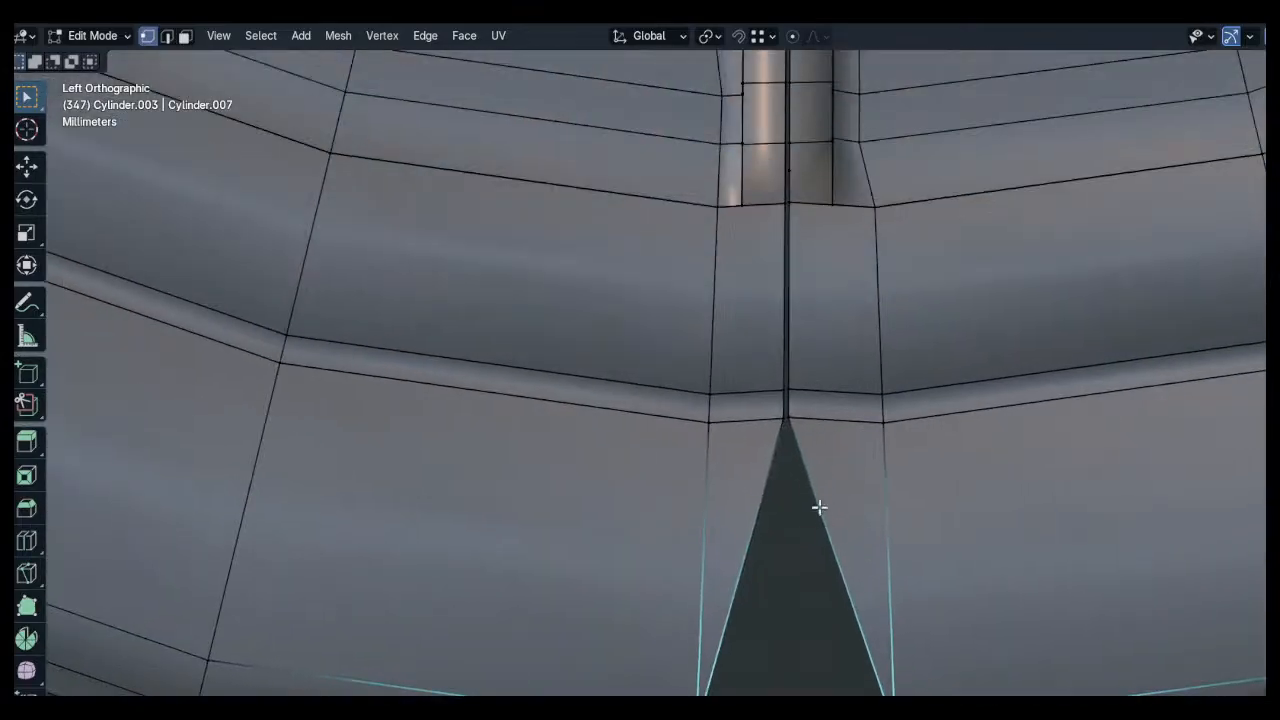
pyautogui.scroll(4, 798, 437)
pyautogui.hotkey('alt', 'a')
pyautogui.keyDown('alt'); pyautogui.click(808, 356); pyautogui.keyUp('alt')
pyautogui.press('x')
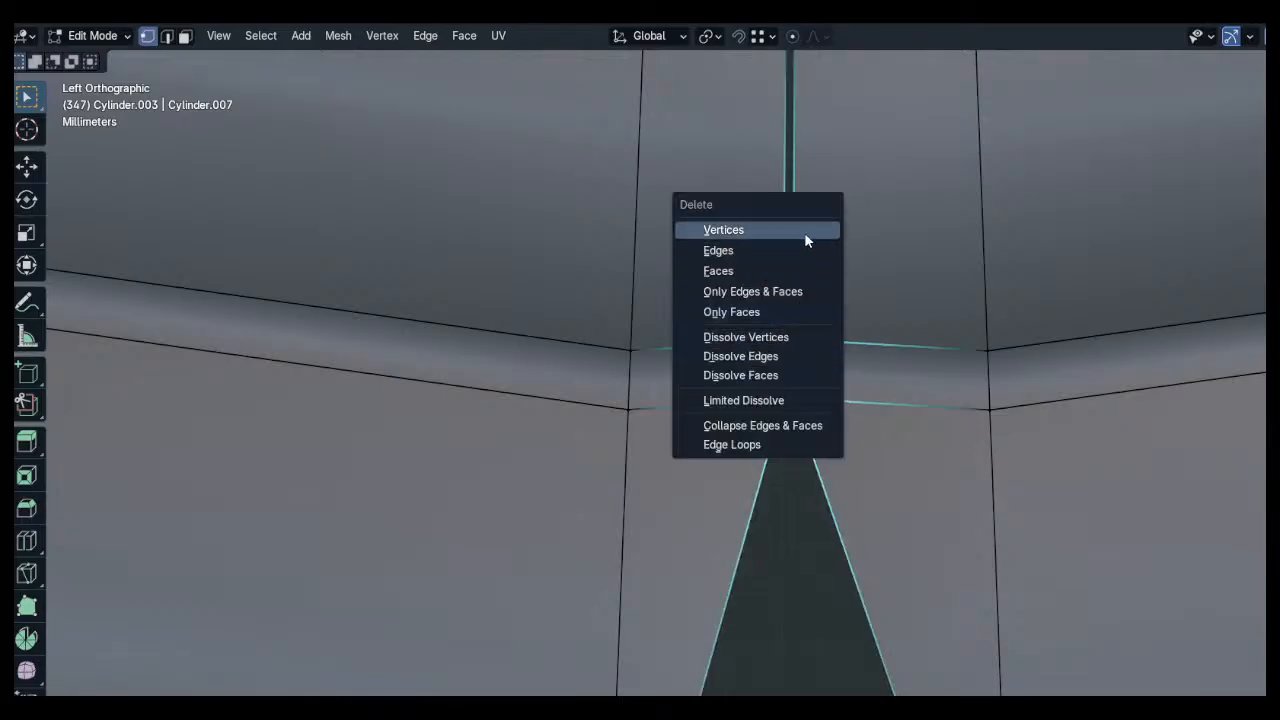
pyautogui.keyDown('shift'); pyautogui.moveTo(891, 266); pyautogui.dragTo(891, 276, button='middle'); pyautogui.keyUp('shift')
pyautogui.hotkey('alt', 'a')
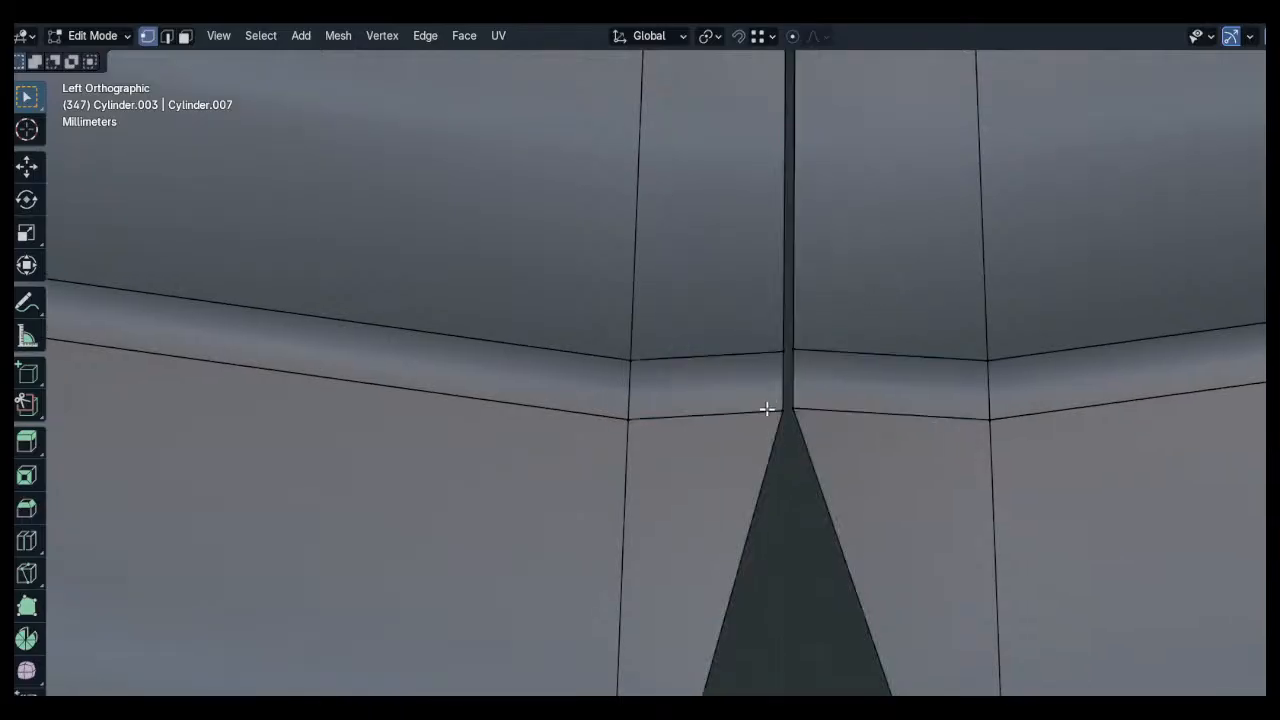
# Slide the seam vertices at the rim's inner bevel outward onto the adjacent edges on both sides of the gap
pyautogui.moveTo(747, 389); pyautogui.dragTo(780, 366)
pyautogui.rightClick(830, 349)
pyautogui.press('g')
pyautogui.press('g')
pyautogui.click(763, 367)
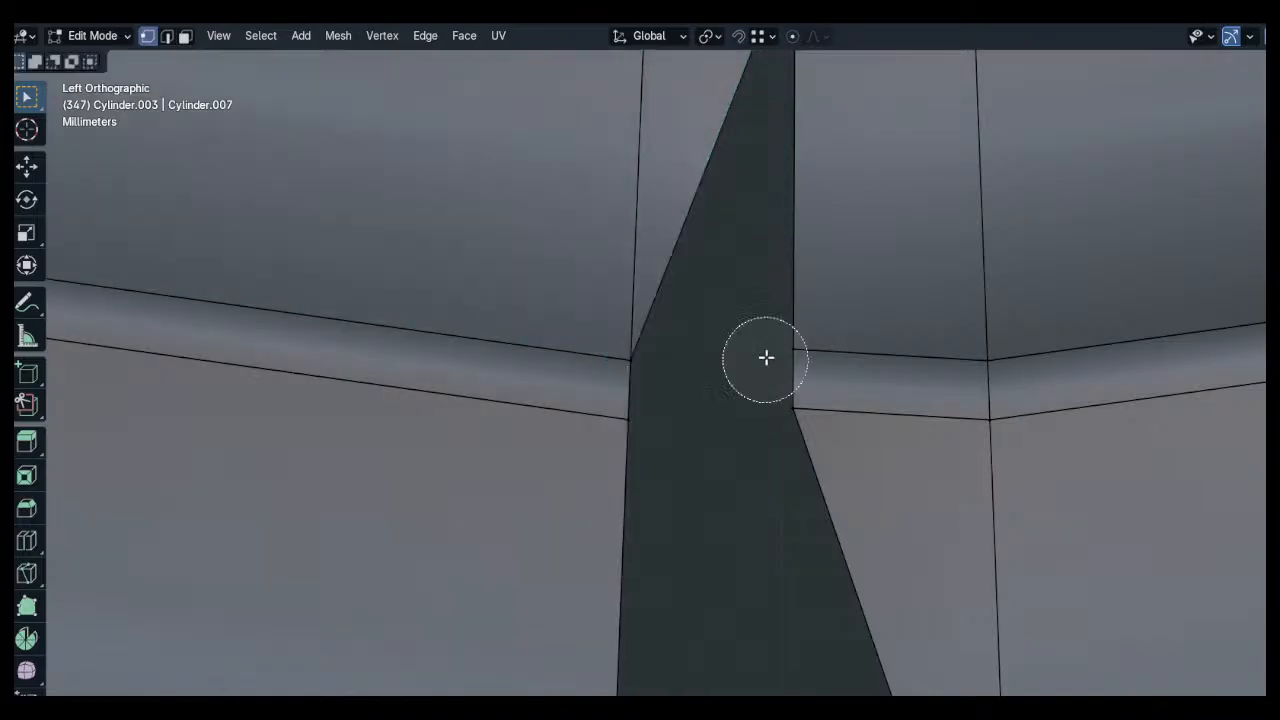
pyautogui.press('g')
pyautogui.press('g')
pyautogui.click(1046, 457)
# Move the seam vertices at the rib's outer foot along Y, away from the gap
pyautogui.scroll(-2, 1046, 457)
pyautogui.keyDown('shift'); pyautogui.moveTo(911, 211); pyautogui.dragTo(858, 476, button='middle'); pyautogui.keyUp('shift')
pyautogui.scroll(4, 817, 360)
pyautogui.keyDown('shift'); pyautogui.moveTo(817, 360); pyautogui.dragTo(814, 400, button='middle'); pyautogui.keyUp('shift')
pyautogui.moveTo(820, 471); pyautogui.dragTo(723, 471, button='middle')
pyautogui.press('g')
pyautogui.press('y')
pyautogui.click(730, 487)
pyautogui.hotkey('alt', 'a')
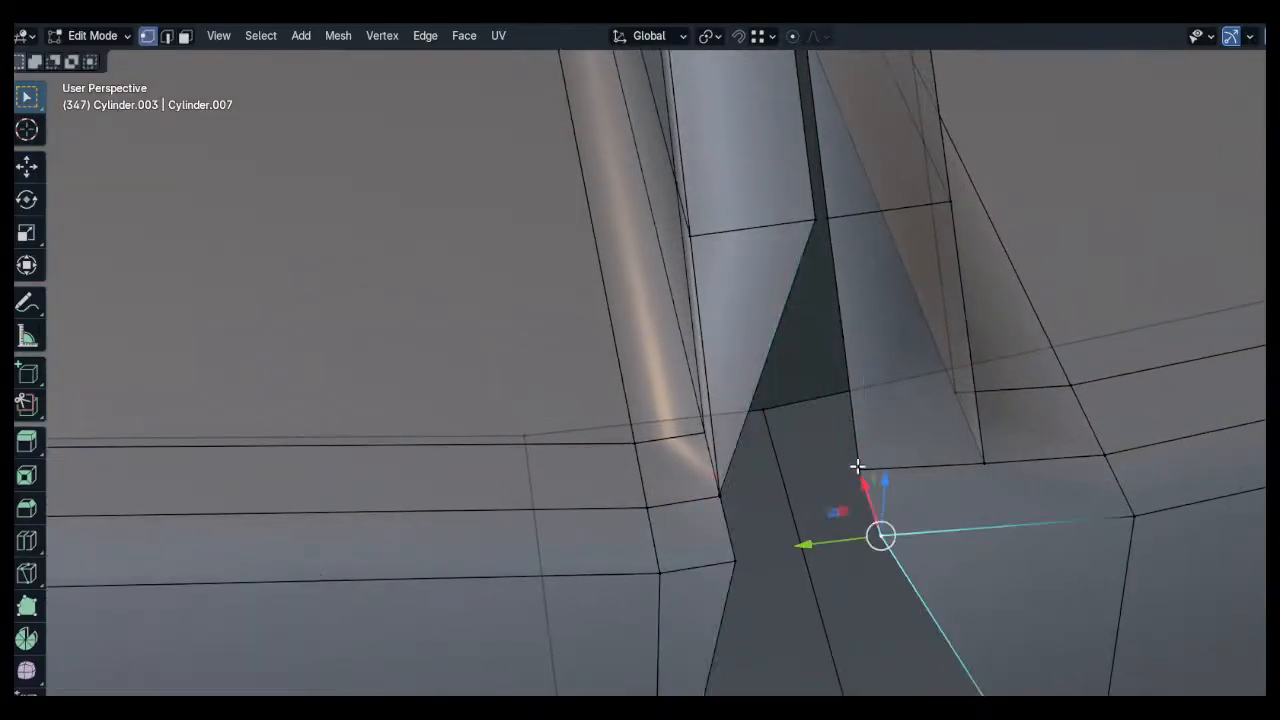
pyautogui.press('g')
pyautogui.press('y')
pyautogui.click(983, 465)
# Adjust the corner vertices on both sides of the rib's foot along X, the last one by about -0.000093 m
pyautogui.scroll(5, 980, 463)
pyautogui.click(992, 438)
pyautogui.press('g')
pyautogui.press('x')
pyautogui.click(998, 455)
pyautogui.scroll(-5, 985, 455)
pyautogui.moveTo(820, 450)
pyautogui.mouseDown(button='middle')
pyautogui.moveTo(800, 455)
pyautogui.moveTo(824, 475)
pyautogui.moveTo(802, 463)
pyautogui.mouseUp(button='middle')
pyautogui.scroll(6, 802, 463)
pyautogui.click(806, 479)
pyautogui.press('g')
pyautogui.press('x')
pyautogui.click(921, 424)
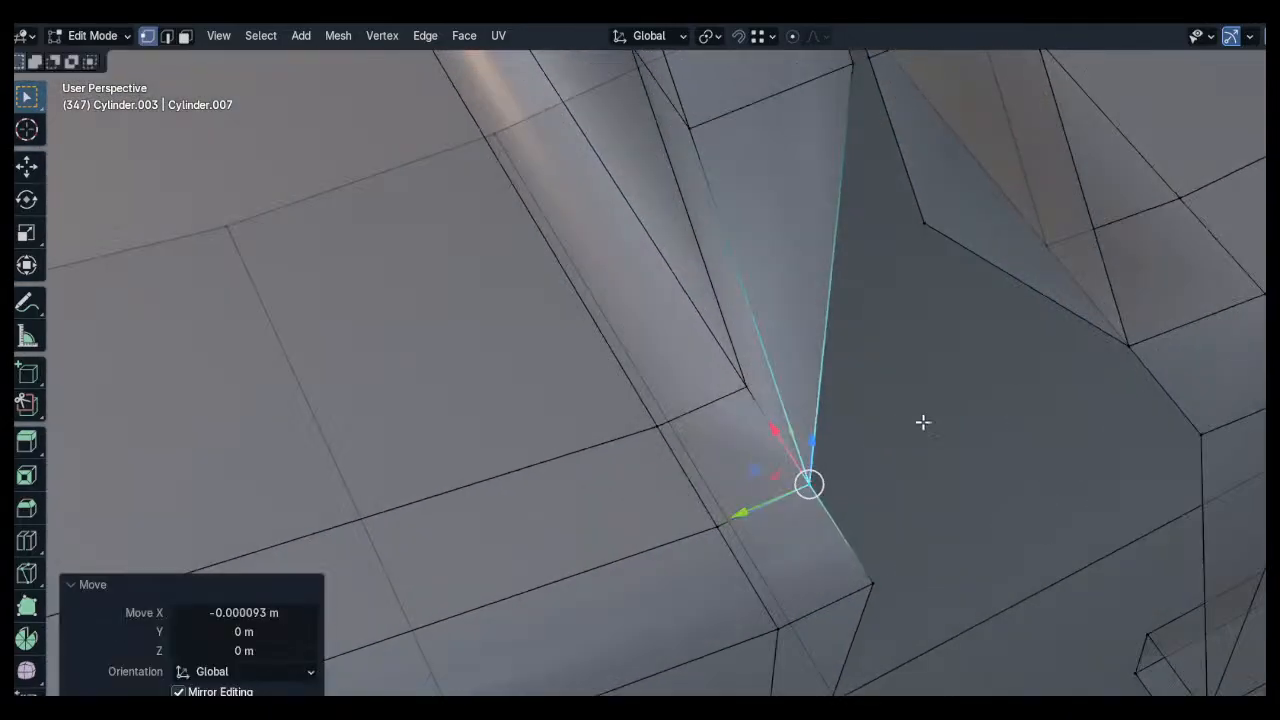
# Scale the seam vertices at the rib's foot to 0 and slide the neighbouring selection along its edge
pyautogui.moveTo(922, 423); pyautogui.dragTo(877, 464, button='middle')
pyautogui.moveTo(831, 372); pyautogui.dragTo(823, 401, button='middle')
pyautogui.press('0')
pyautogui.press('Return')
pyautogui.click(825, 427)
pyautogui.press('g')
pyautogui.press('g')
pyautogui.click(809, 170)
# Close the first two seam vertex pairs along the rib by scaling each to 0, with X-ray off
pyautogui.keyDown('shift'); pyautogui.moveTo(816, 115); pyautogui.dragTo(831, 600, button='middle'); pyautogui.keyUp('shift')
pyautogui.press('s')
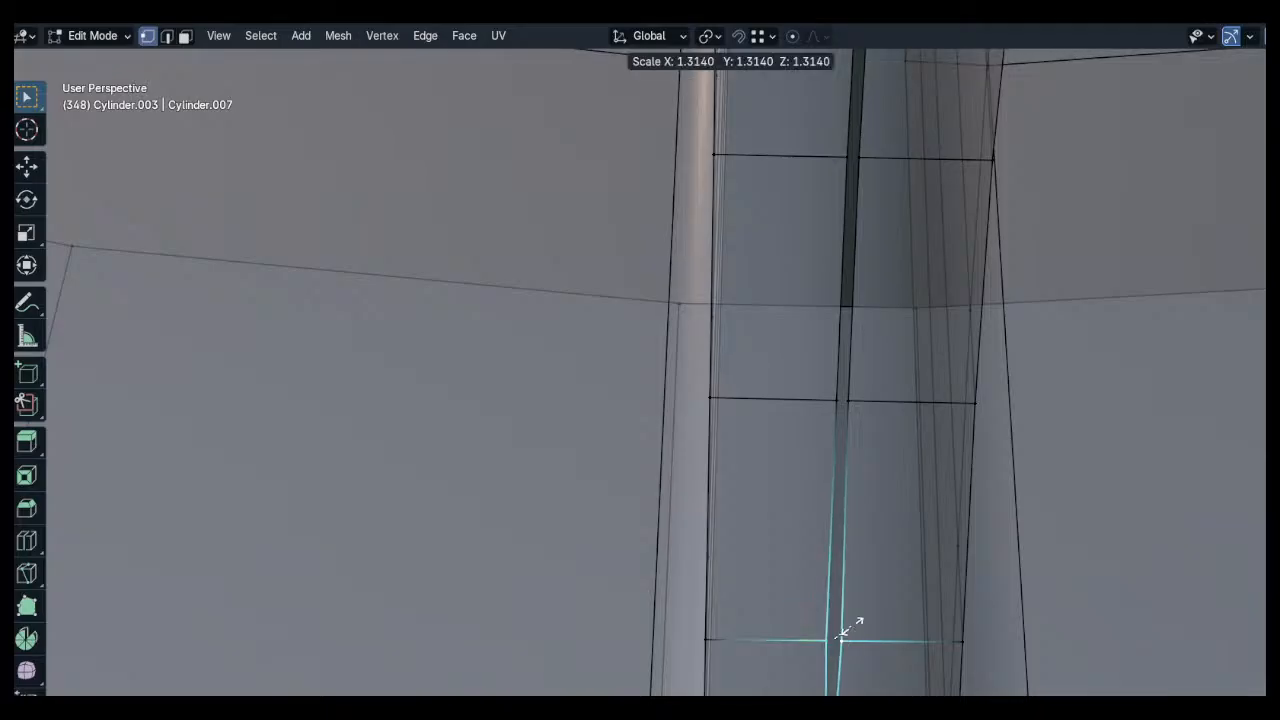
pyautogui.click(848, 631)
pyautogui.press('s')
pyautogui.press('0')
pyautogui.press('Return')
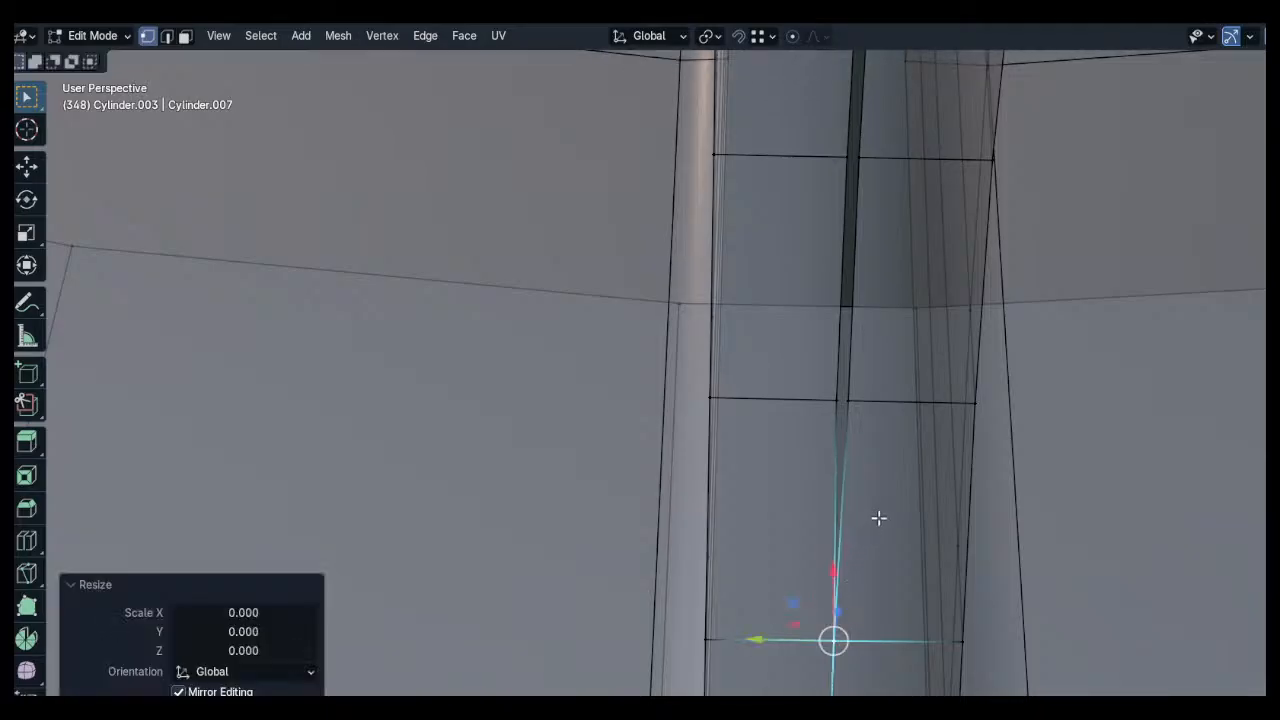
pyautogui.hotkey('alt', 'z')
pyautogui.keyDown('shift'); pyautogui.moveTo(857, 449); pyautogui.dragTo(834, 480, button='middle'); pyautogui.keyUp('shift')
pyautogui.moveTo(840, 466); pyautogui.dragTo(803, 414)
pyautogui.press('s')
pyautogui.press('0')
pyautogui.press('Return')
# Scale the next two seam vertex pairs farther up the rib to 0
pyautogui.keyDown('shift'); pyautogui.moveTo(855, 272); pyautogui.dragTo(851, 395, button='middle'); pyautogui.keyUp('shift')
pyautogui.moveTo(849, 333); pyautogui.dragTo(848, 331)
pyautogui.press('0')
pyautogui.press('Return')
pyautogui.keyDown('shift'); pyautogui.moveTo(872, 215); pyautogui.dragTo(852, 467, button='middle'); pyautogui.keyUp('shift')
pyautogui.moveTo(834, 369); pyautogui.dragTo(802, 330)
pyautogui.press('s')
pyautogui.press('0')
pyautogui.press('Return')
# Continue closing the rib's center seam toward the hub by scaling two more vertex pairs to 0
pyautogui.keyDown('shift'); pyautogui.moveTo(810, 345); pyautogui.dragTo(843, 423, button='middle'); pyautogui.keyUp('shift')
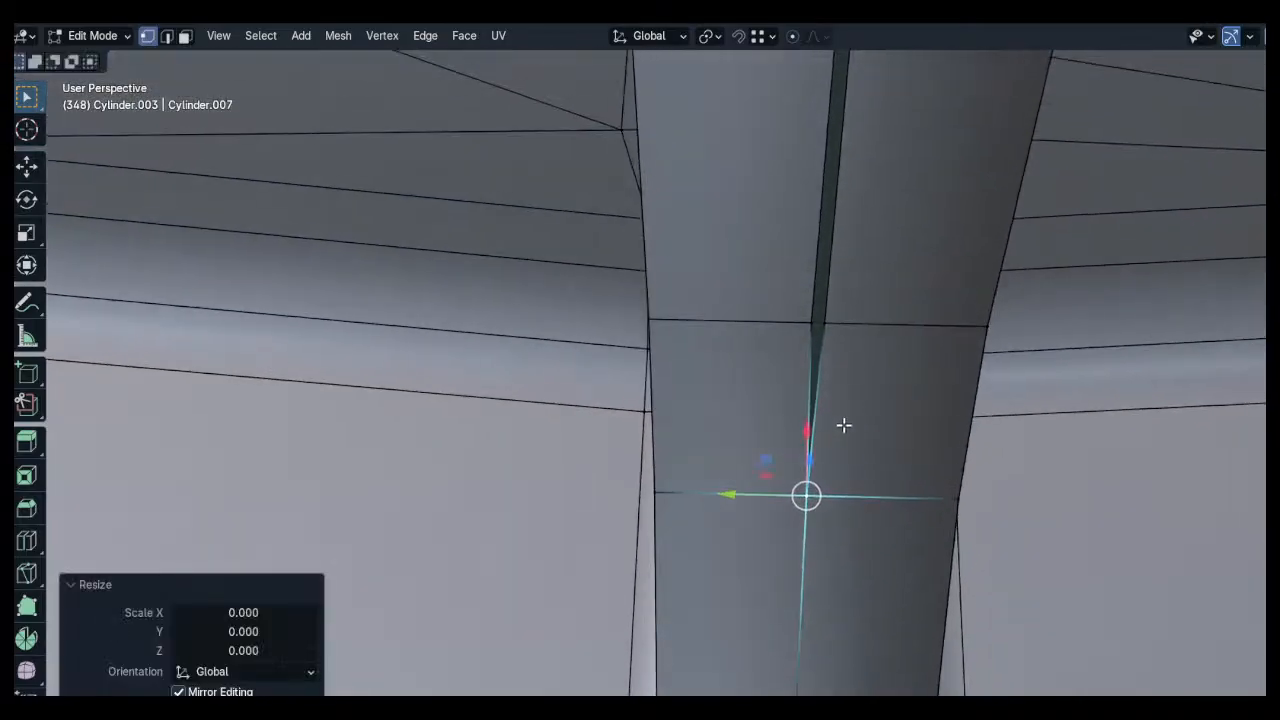
pyautogui.moveTo(850, 355); pyautogui.dragTo(826, 320)
pyautogui.press('s')
pyautogui.keyDown('shift'); pyautogui.moveTo(826, 320); pyautogui.dragTo(830, 464, button='middle'); pyautogui.keyUp('shift')
pyautogui.press('0')
pyautogui.press('Return')
pyautogui.scroll(-3, 845, 442)
pyautogui.scroll(3, 834, 397)
pyautogui.click(830, 464)
pyautogui.press('s')
pyautogui.press('0')
pyautogui.press('Return')
# Collapse the rib's center seam vertices where it approaches the hub by scaling each pair to 0
pyautogui.moveTo(835, 390); pyautogui.dragTo(800, 350)
pyautogui.press('s')
pyautogui.press('0')
pyautogui.press('Return')
pyautogui.keyDown('shift'); pyautogui.moveTo(809, 366); pyautogui.dragTo(800, 247, button='middle'); pyautogui.keyUp('shift')
pyautogui.click(800, 247)
pyautogui.click(807, 247)
pyautogui.press('s')
pyautogui.rightClick(799, 247)
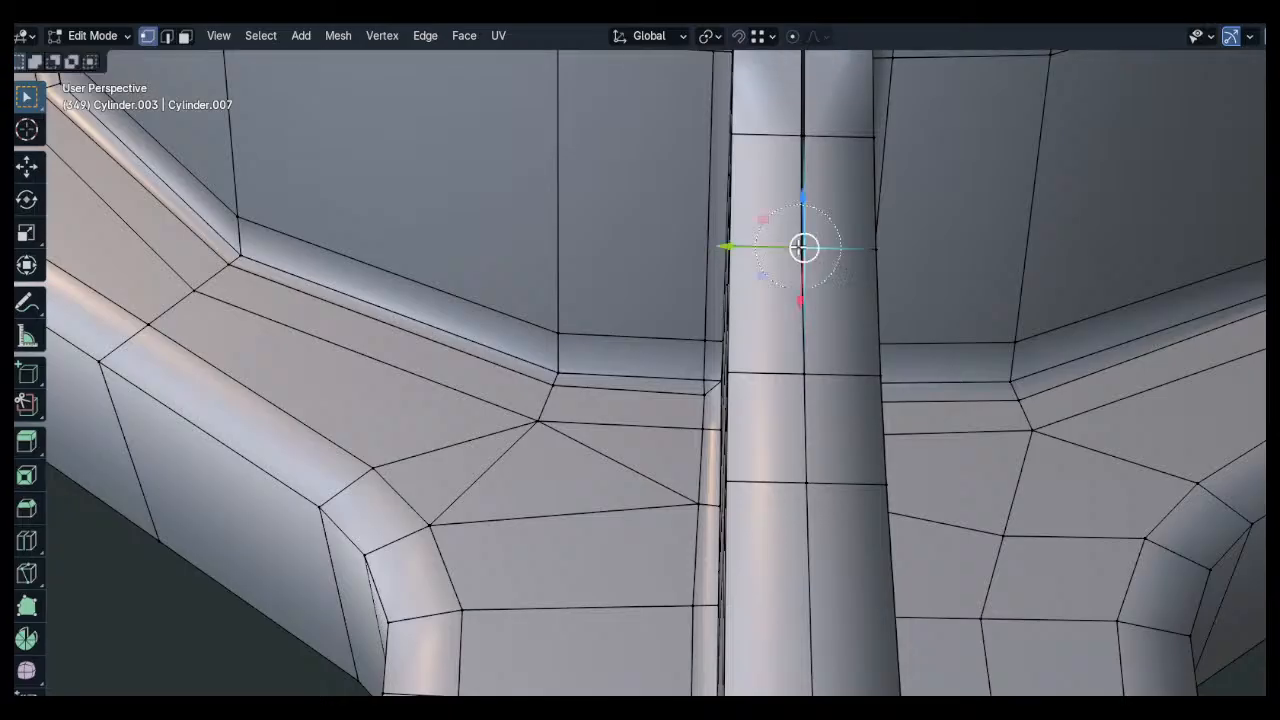
pyautogui.press('s')
pyautogui.press('0')
pyautogui.press('Return')
# Scale the remaining seam vertex pairs at the rib's hub end to 0
pyautogui.keyDown('shift'); pyautogui.moveTo(826, 251); pyautogui.dragTo(809, 423, button='middle'); pyautogui.keyUp('shift')
pyautogui.click(805, 400)
pyautogui.press('s')
pyautogui.press('0')
pyautogui.press('Return')
pyautogui.click(807, 257)
pyautogui.press('s')
pyautogui.press('0')
pyautogui.press('Return')
# Close the seam on the hub's side wall above the rib by scaling each split vertex pair to 0
pyautogui.press('a')
pyautogui.click(810, 228)
pyautogui.press('s')
pyautogui.press('0')
pyautogui.press('Return')
pyautogui.keyDown('shift'); pyautogui.moveTo(828, 222); pyautogui.dragTo(809, 300, button='middle'); pyautogui.keyUp('shift')
pyautogui.click(807, 274)
pyautogui.press('s')
pyautogui.press('0')
pyautogui.press('Return')
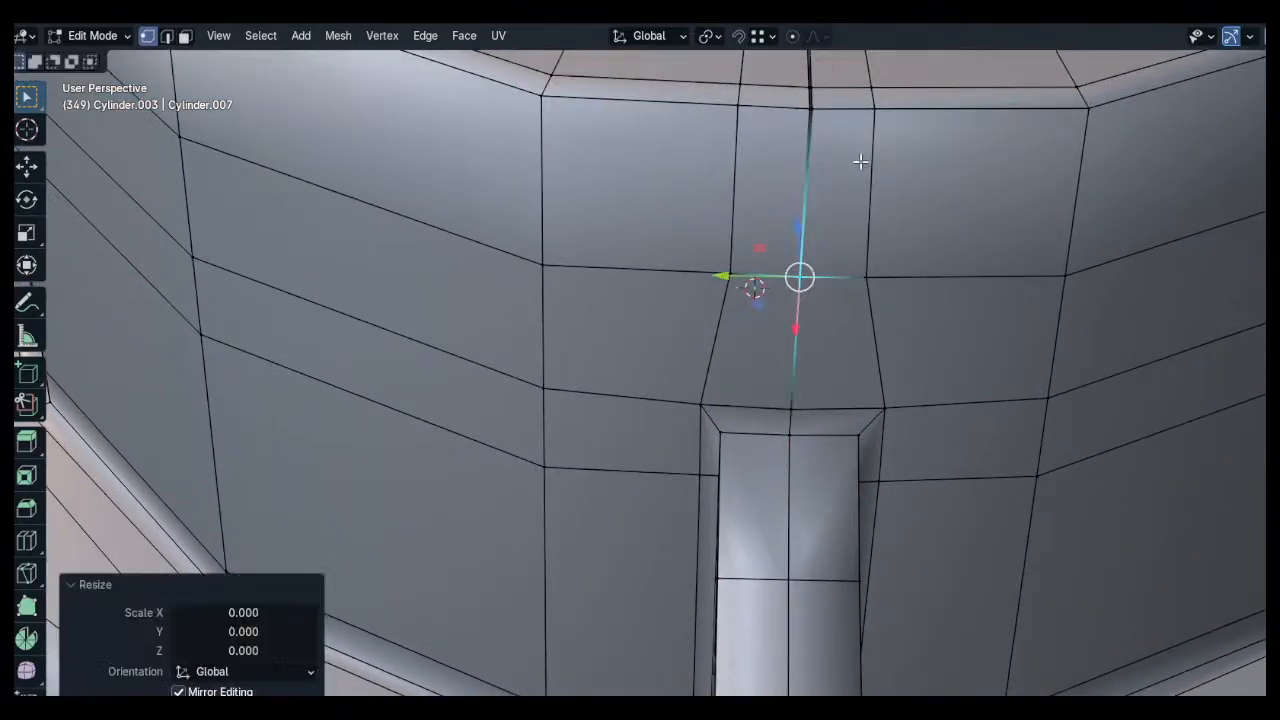
# Delete the collapsed center seam vertex on the hub wall above the rib and fill the resulting opening with a face
pyautogui.keyDown('shift'); pyautogui.moveTo(854, 214); pyautogui.dragTo(813, 366, button='middle'); pyautogui.keyUp('shift')
pyautogui.moveTo(803, 318); pyautogui.dragTo(751, 371, button='middle')
pyautogui.press('x')
pyautogui.click(797, 221)
pyautogui.click(721, 356)
pyautogui.click(838, 360)
pyautogui.rightClick(843, 361)
pyautogui.press('f')
pyautogui.hotkey('alt', 'a')
# Delete the remaining seam vertex on the hub wall and fill the openings above the rib with new faces
pyautogui.moveTo(814, 316); pyautogui.dragTo(772, 349, button='middle')
pyautogui.rightClick(773, 243)
pyautogui.press('x')
pyautogui.click(774, 245)
pyautogui.moveTo(774, 245); pyautogui.dragTo(762, 310, button='middle')
pyautogui.press('2')
pyautogui.click(740, 476)
pyautogui.press('f')
pyautogui.moveTo(790, 432); pyautogui.dragTo(777, 211, button='middle')
pyautogui.scroll(3, 774, 214)
pyautogui.scroll(3, 777, 211)
pyautogui.press('1')
pyautogui.keyDown('alt'); pyautogui.click(718, 189); pyautogui.keyUp('alt')
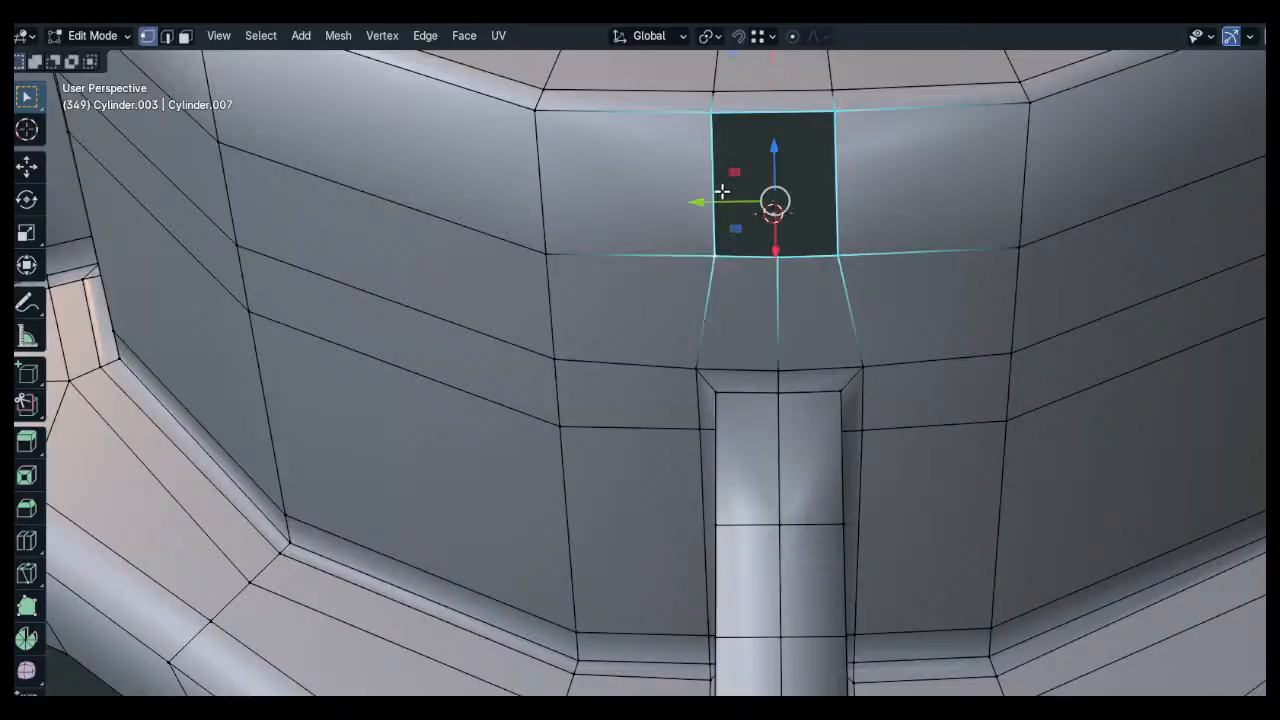
pyautogui.press('f')
# Slide the leftover middle vertex above the rib along its edge onto the neighbouring corner vertex
pyautogui.click(777, 256)
pyautogui.press('g')
pyautogui.press('g')
pyautogui.click(944, 273)
pyautogui.click(944, 273)
pyautogui.moveTo(803, 281); pyautogui.dragTo(805, 285, button='middle')
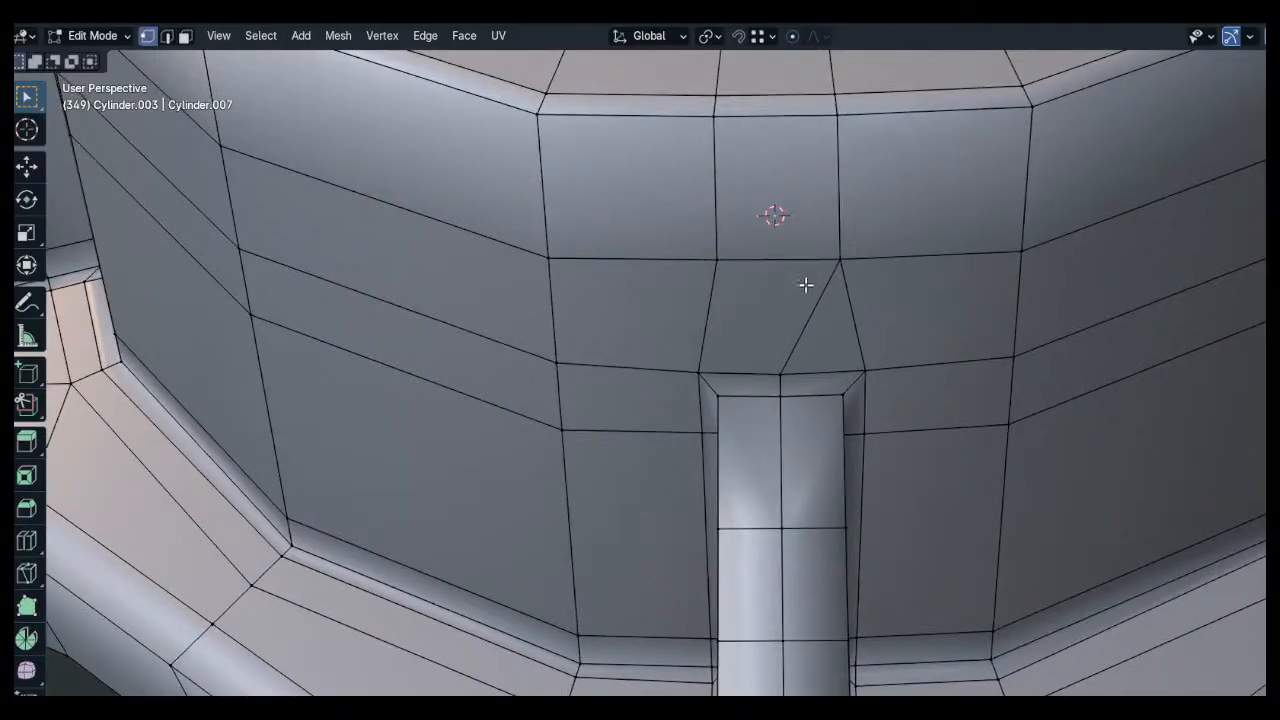
# Inspect the repaired hub wall and rib junction on the shaded wheel
pyautogui.press('Tab')
pyautogui.moveTo(837, 357); pyautogui.dragTo(941, 420, button='middle')
pyautogui.rightClick(849, 382)
pyautogui.click(850, 385)
pyautogui.scroll(-3, 900, 409)
pyautogui.press('Tab')
pyautogui.scroll(1, 914, 437)
pyautogui.scroll(4, 888, 386)
# Hide the corner face at the rib's base, cut an edge loop around the rib, slide it toward the hub, and reveal the face
pyautogui.hotkey('ctrl', 'r')
pyautogui.rightClick(809, 402)
pyautogui.moveTo(919, 471); pyautogui.dragTo(784, 497, button='middle')
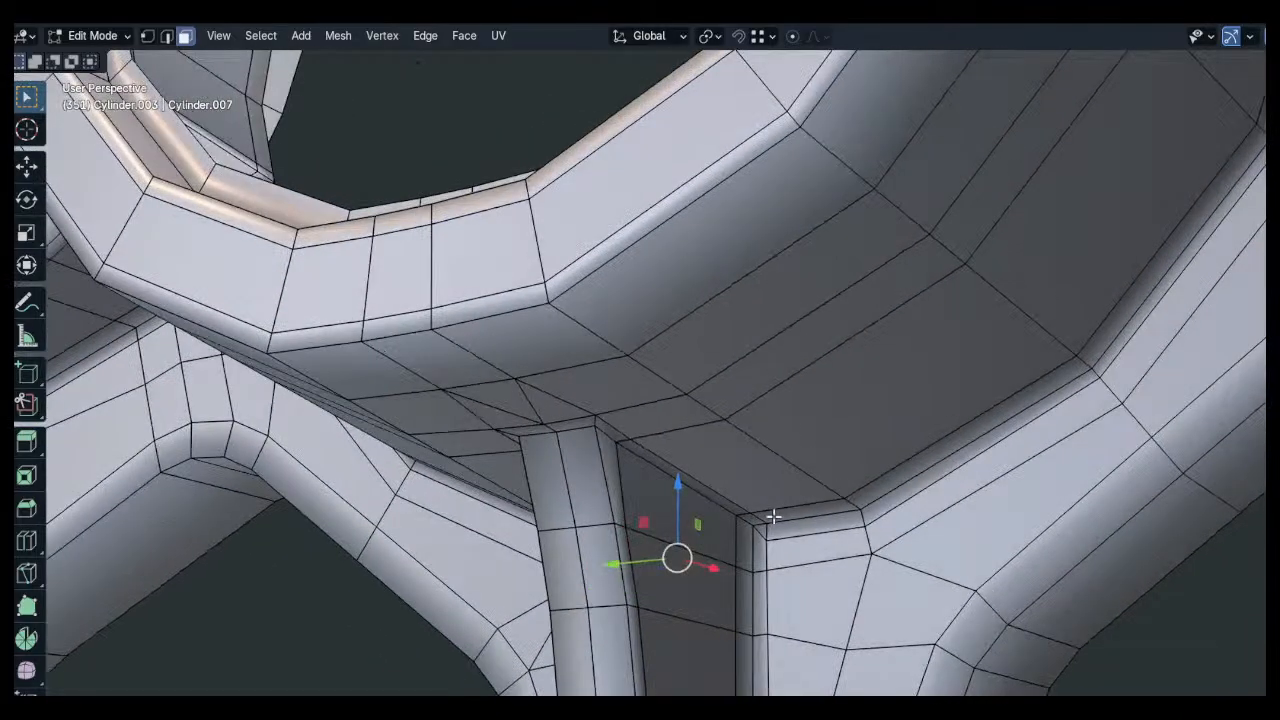
pyautogui.press('h')
pyautogui.moveTo(757, 548); pyautogui.dragTo(691, 491, button='middle')
pyautogui.hotkey('ctrl', 'r')
pyautogui.click(700, 498)
pyautogui.scroll(2, 726, 508)
pyautogui.press('1')
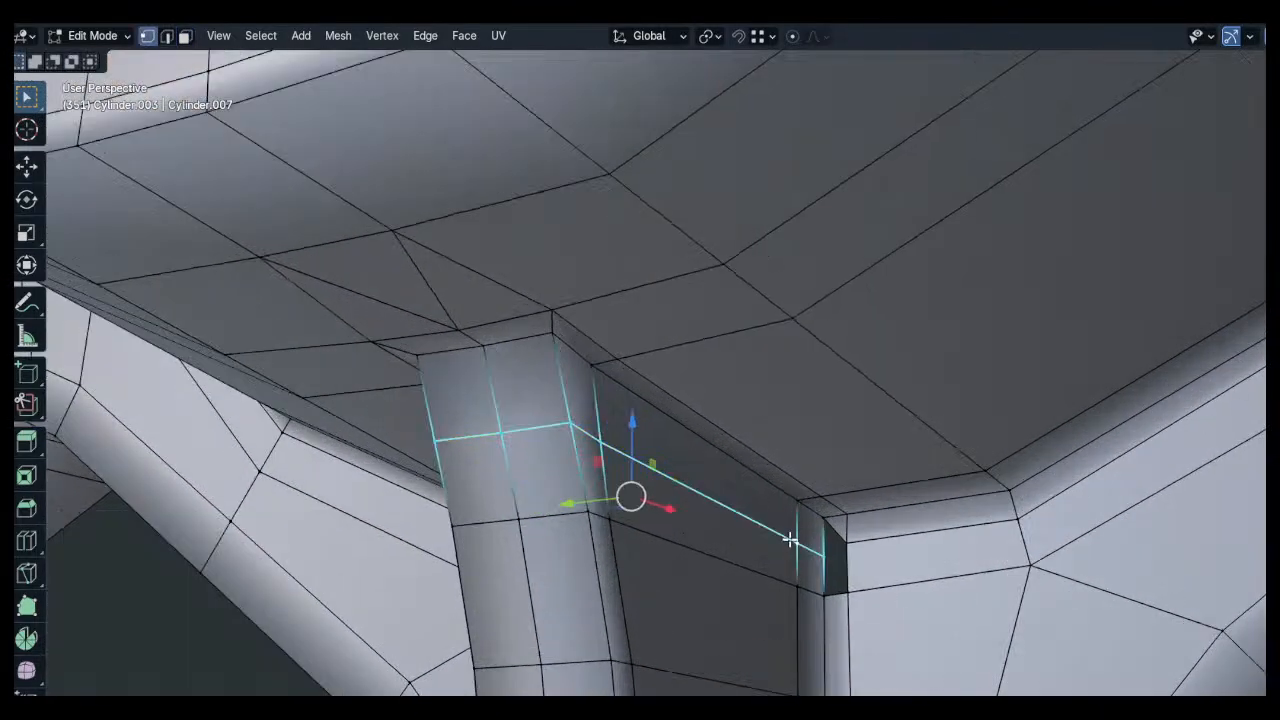
pyautogui.press('g')
pyautogui.press('g')
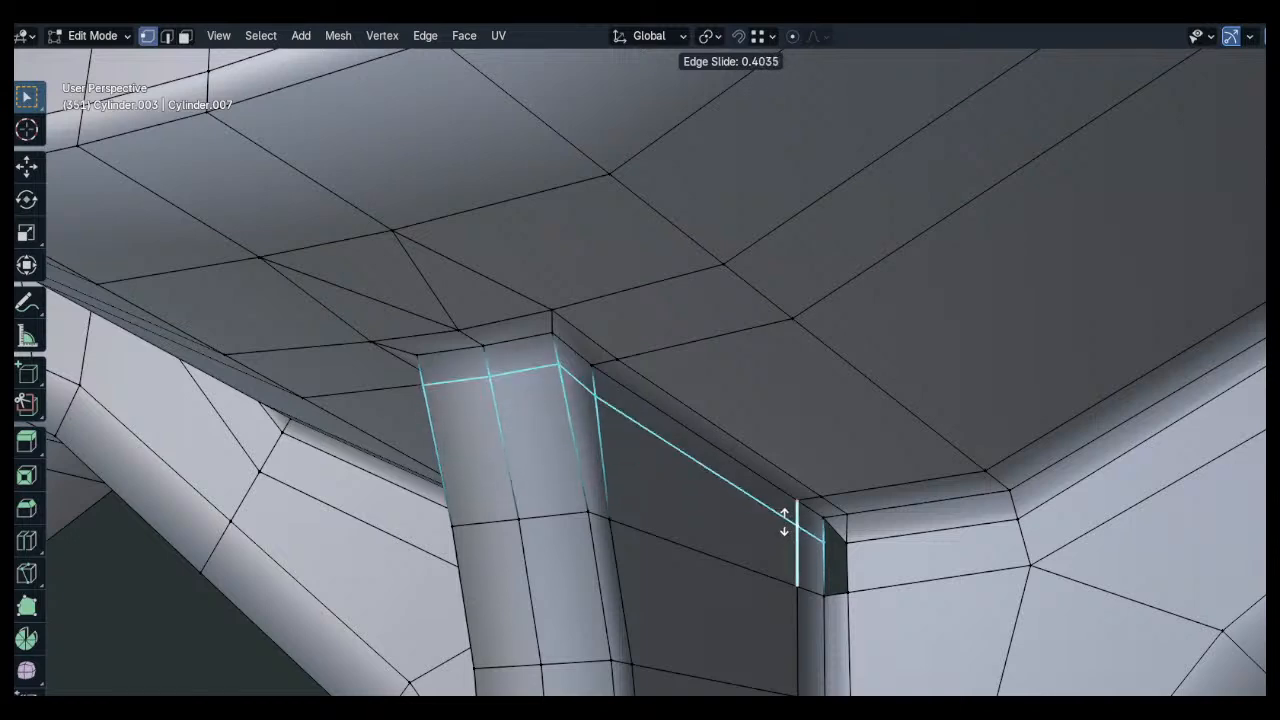
pyautogui.click(774, 535)
pyautogui.hotkey('alt', 'h')
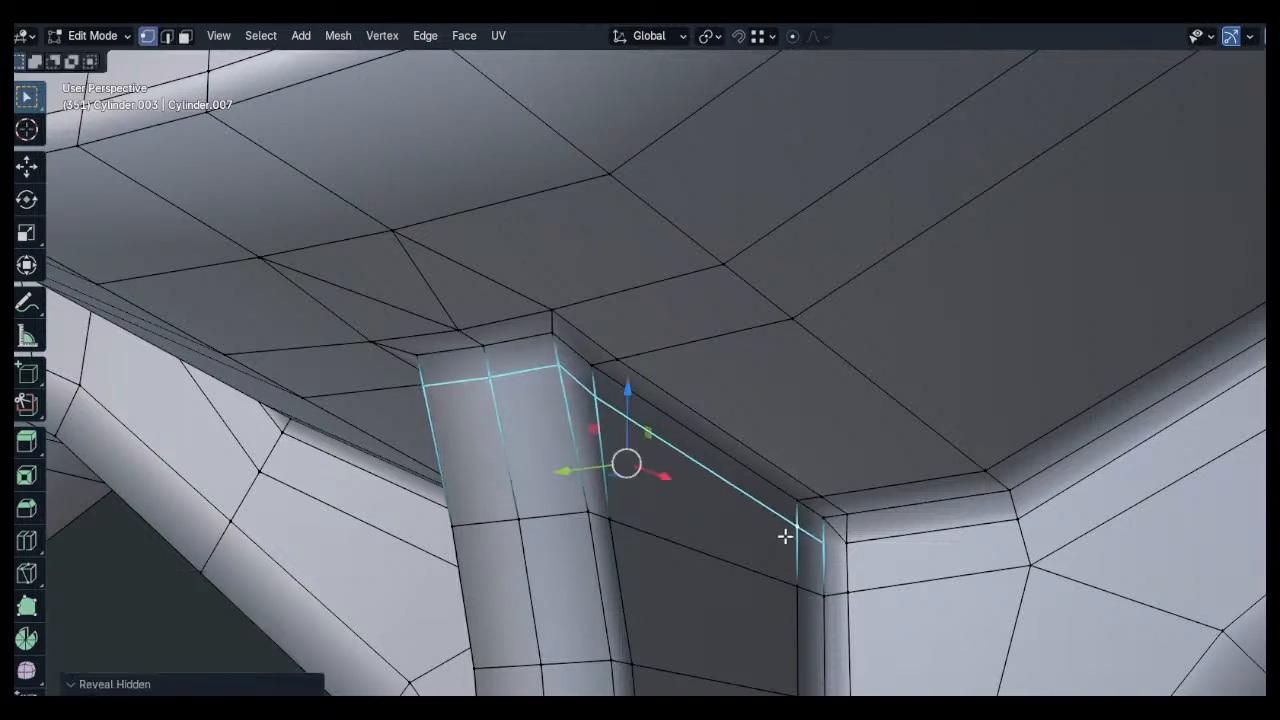
# Join the new loop to the corner at the rib's base and remove the redundant edges there
pyautogui.click(838, 541)
pyautogui.moveTo(686, 523); pyautogui.dragTo(370, 508, button='middle')
pyautogui.click(366, 502)
pyautogui.keyDown('shift'); pyautogui.click(894, 490); pyautogui.keyUp('shift')
pyautogui.press('x')
pyautogui.click(897, 490)
pyautogui.hotkey('ctrl', 'z')
pyautogui.press('x')
pyautogui.click(850, 614)
pyautogui.moveTo(850, 614); pyautogui.dragTo(872, 465, button='middle')
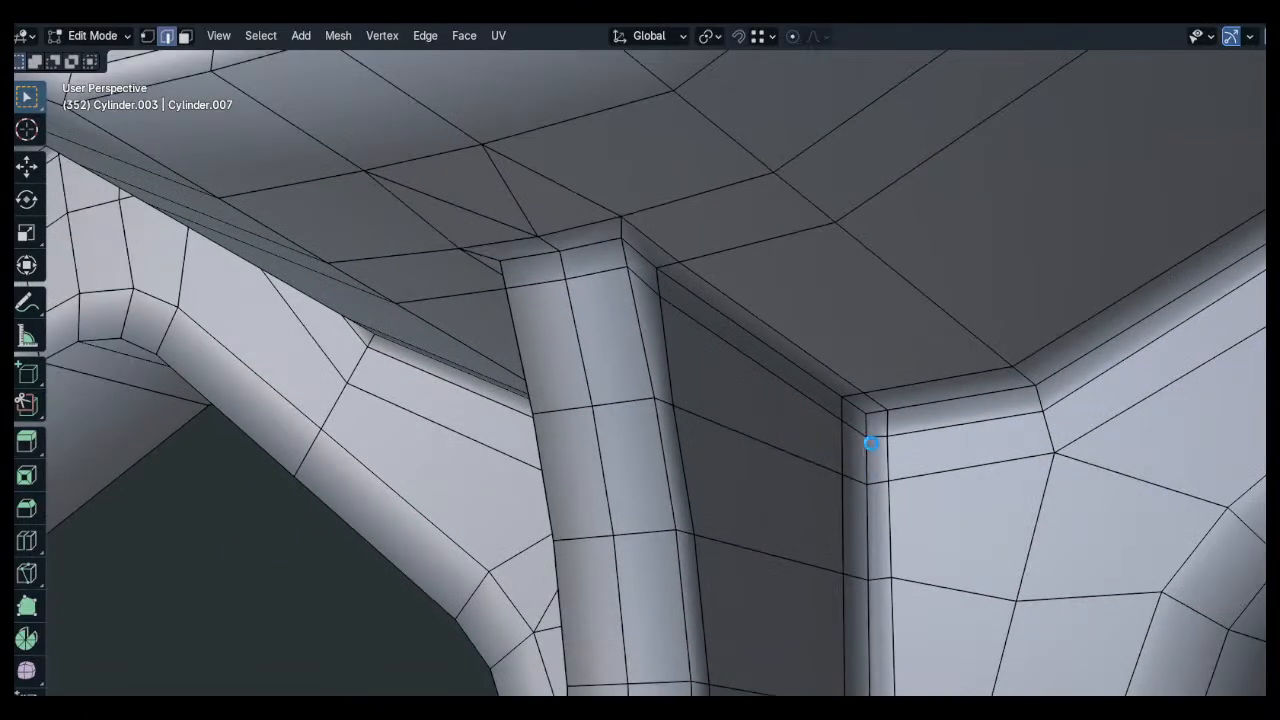
# Select the split seam vertices from the hub along the next rib to the outer rim and delete them
pyautogui.scroll(-5, 871, 443)
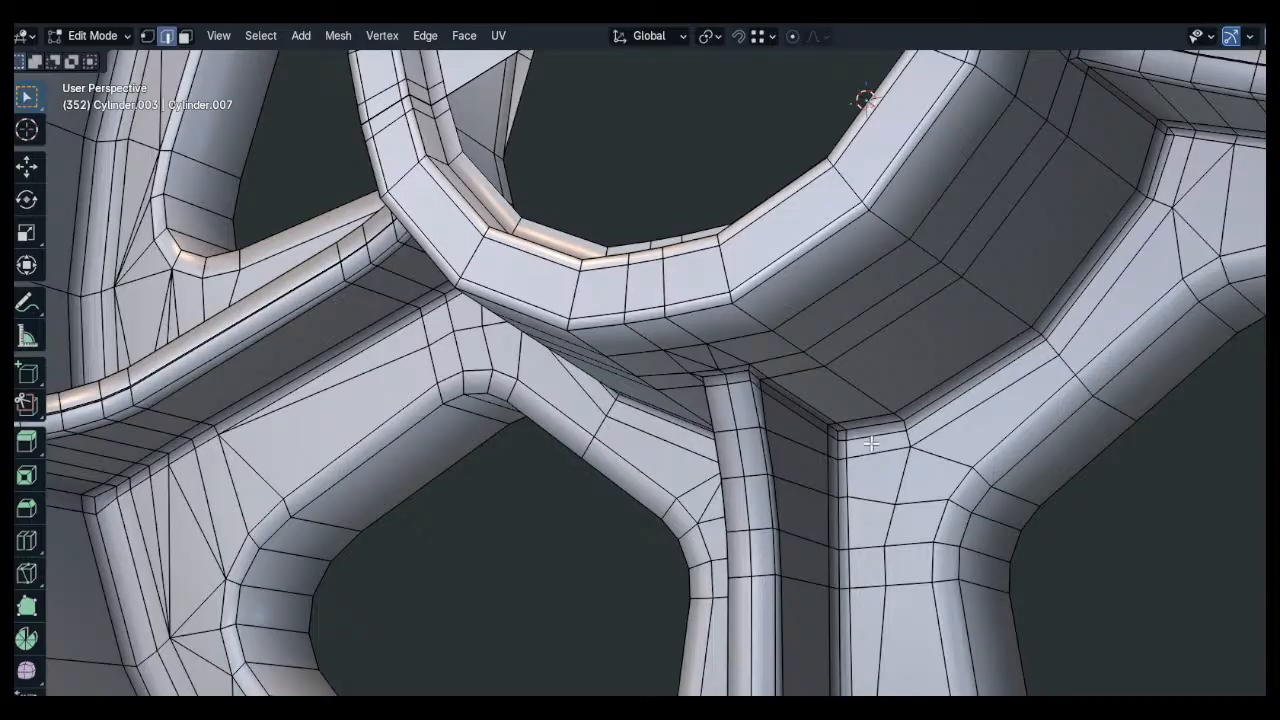
pyautogui.keyDown('shift'); pyautogui.moveTo(1239, 182); pyautogui.dragTo(928, 282, button='middle'); pyautogui.keyUp('shift')
pyautogui.moveTo(829, 240); pyautogui.dragTo(760, 306, button='middle')
pyautogui.press('1')
pyautogui.scroll(3, 754, 230)
pyautogui.moveTo(748, 193); pyautogui.dragTo(556, 273, button='middle')
pyautogui.moveTo(530, 300); pyautogui.dragTo(632, 332)
pyautogui.rightClick(636, 334)
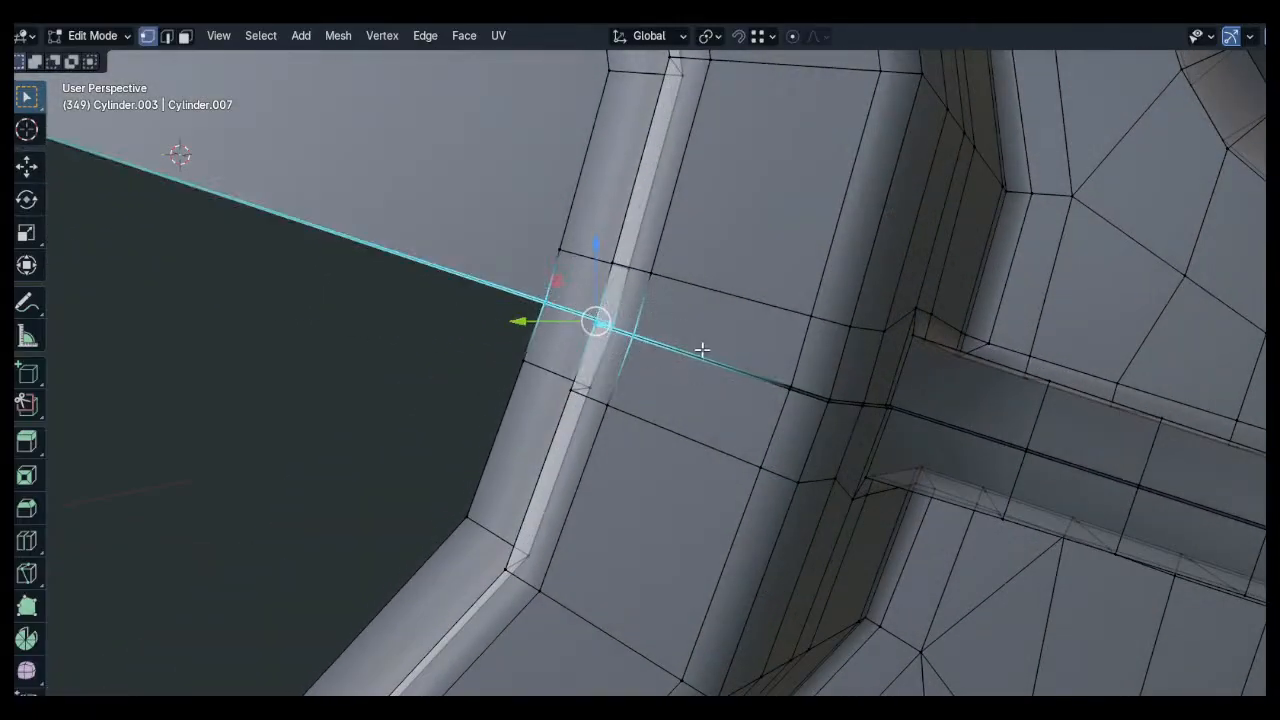
pyautogui.keyDown('shift'); pyautogui.moveTo(748, 353); pyautogui.dragTo(637, 311, button='middle'); pyautogui.keyUp('shift')
pyautogui.press('c')
pyautogui.moveTo(650, 326); pyautogui.dragTo(803, 374)
pyautogui.rightClick(810, 374)
pyautogui.keyDown('shift'); pyautogui.moveTo(866, 370); pyautogui.dragTo(634, 277, button='middle'); pyautogui.keyUp('shift')
pyautogui.press('c')
pyautogui.moveTo(634, 276)
pyautogui.mouseDown()
pyautogui.moveTo(729, 334)
pyautogui.moveTo(894, 389)
pyautogui.moveTo(1160, 447)
pyautogui.mouseUp()
pyautogui.rightClick(1166, 449)
pyautogui.scroll(3, 1166, 449)
pyautogui.keyDown('shift'); pyautogui.moveTo(1141, 462); pyautogui.dragTo(625, 328, button='middle'); pyautogui.keyUp('shift')
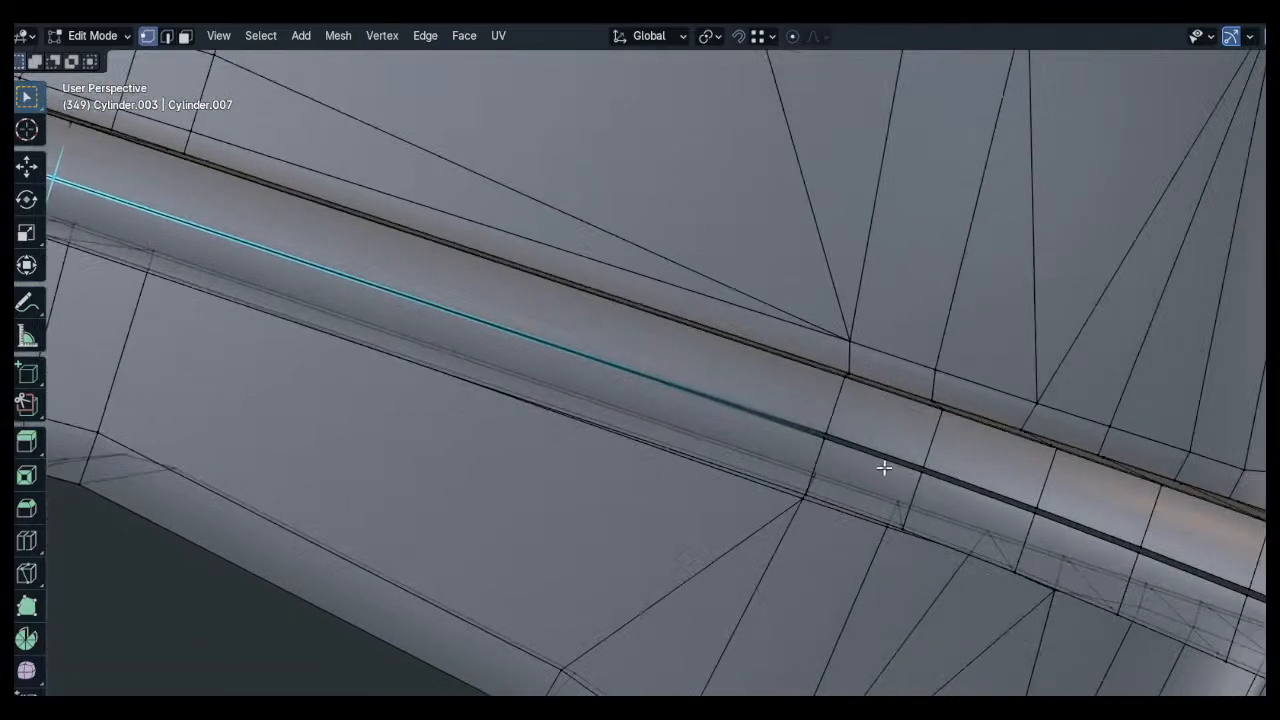
pyautogui.keyDown('shift'); pyautogui.moveTo(1062, 503); pyautogui.dragTo(795, 388, button='middle'); pyautogui.keyUp('shift')
pyautogui.press('c')
pyautogui.moveTo(855, 413); pyautogui.dragTo(842, 416)
pyautogui.rightClick(960, 430)
pyautogui.moveTo(968, 431)
pyautogui.keyDown('shift'); pyautogui.mouseDown(button='middle')
pyautogui.moveTo(909, 383)
pyautogui.moveTo(906, 331)
pyautogui.mouseUp(button='middle'); pyautogui.keyUp('shift')
pyautogui.press('c')
pyautogui.press('c')
pyautogui.click(922, 368)
pyautogui.rightClick(960, 376)
pyautogui.keyDown('shift'); pyautogui.moveTo(1176, 416); pyautogui.dragTo(800, 313, button='middle'); pyautogui.keyUp('shift')
pyautogui.press('c')
pyautogui.click(883, 379)
pyautogui.moveTo(908, 384); pyautogui.dragTo(932, 395)
pyautogui.rightClick(975, 405)
pyautogui.keyDown('shift'); pyautogui.moveTo(1088, 421); pyautogui.dragTo(848, 336, button='middle'); pyautogui.keyUp('shift')
pyautogui.scroll(-2, 871, 334)
pyautogui.press('c')
pyautogui.moveTo(975, 388); pyautogui.dragTo(1036, 405)
pyautogui.press('x')
pyautogui.click(1080, 285)
# Fill the open seam strip across the outer rim with faces up to the rib's outer end
pyautogui.scroll(-4, 1076, 286)
pyautogui.moveTo(1070, 288); pyautogui.dragTo(1106, 296, button='middle')
pyautogui.press('2')
pyautogui.hotkey('alt', 'z')
pyautogui.keyDown('shift'); pyautogui.click(1098, 404); pyautogui.keyUp('shift')
pyautogui.press('f')
pyautogui.click(1038, 359)
pyautogui.moveTo(1038, 361); pyautogui.dragTo(1157, 397, button='middle')
pyautogui.press('f')
pyautogui.press('f')
pyautogui.press('f')
pyautogui.press('f')
pyautogui.moveTo(918, 325); pyautogui.dragTo(1018, 325, button='middle')
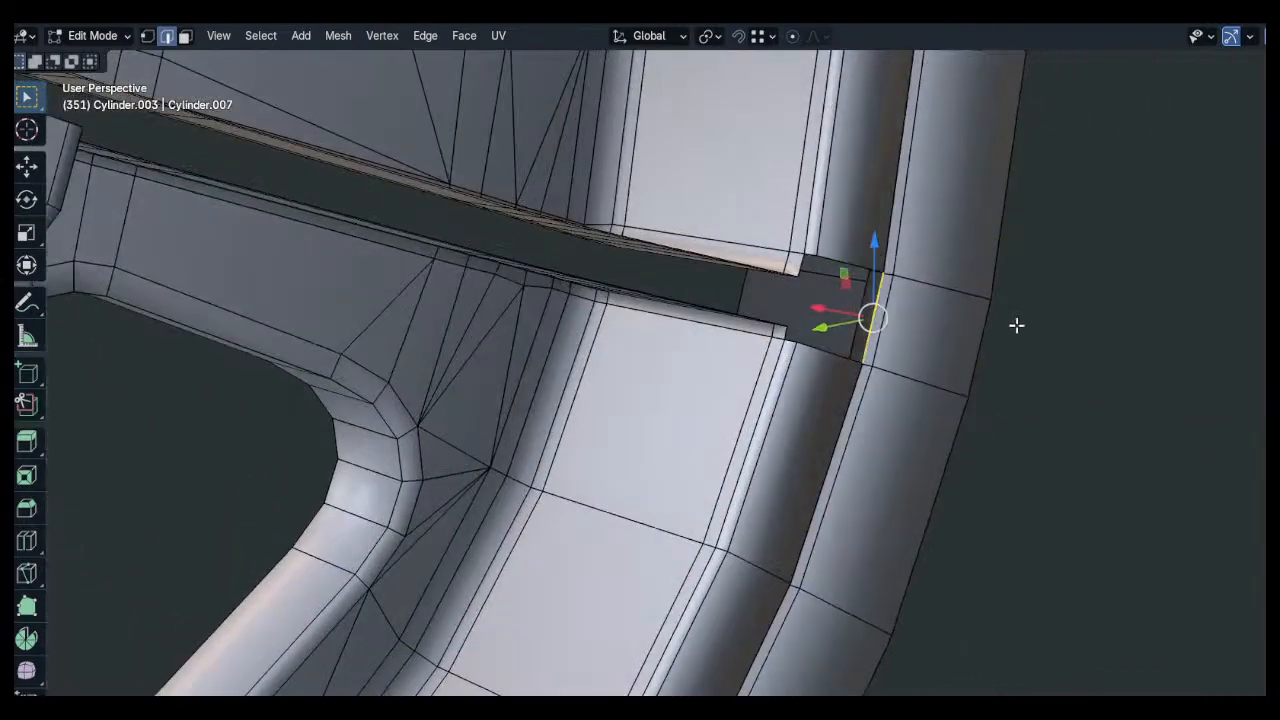
# Fill the gap at the rib's rim end and continue adding faces along the rib's crest
pyautogui.moveTo(876, 305); pyautogui.dragTo(762, 418, button='middle')
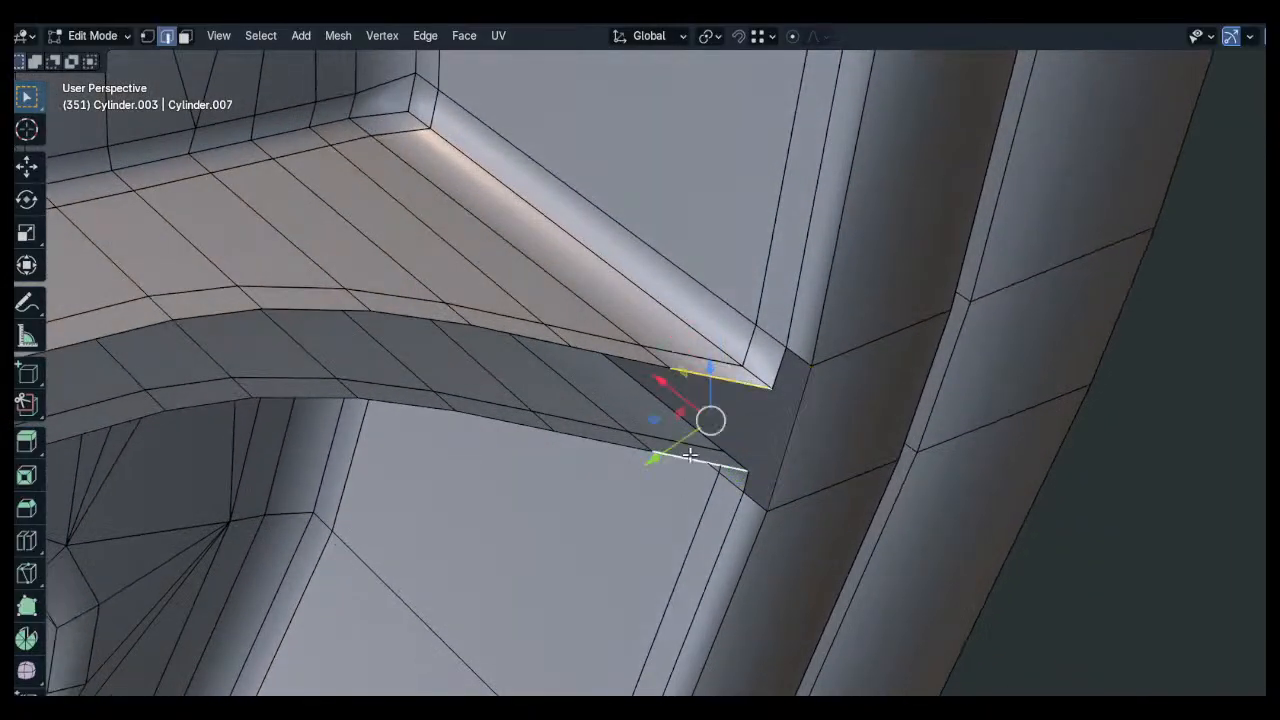
pyautogui.moveTo(668, 407); pyautogui.dragTo(725, 308, button='middle')
pyautogui.press('f')
pyautogui.keyDown('shift'); pyautogui.moveTo(580, 272); pyautogui.dragTo(837, 346, button='middle'); pyautogui.keyUp('shift')
pyautogui.press('f')
pyautogui.press('f')
pyautogui.press('f')
pyautogui.press('f')
# Fill the rest of the rib's seam gap toward the hub with faces and return to Object Mode
pyautogui.moveTo(723, 300); pyautogui.dragTo(826, 286, button='middle')
pyautogui.press('f')
pyautogui.press('f')
pyautogui.press('f')
pyautogui.press('f')
pyautogui.scroll(-3, 934, 349)
pyautogui.press('Tab')
pyautogui.scroll(-3, 755, 354)
pyautogui.hotkey('alt', 'a')
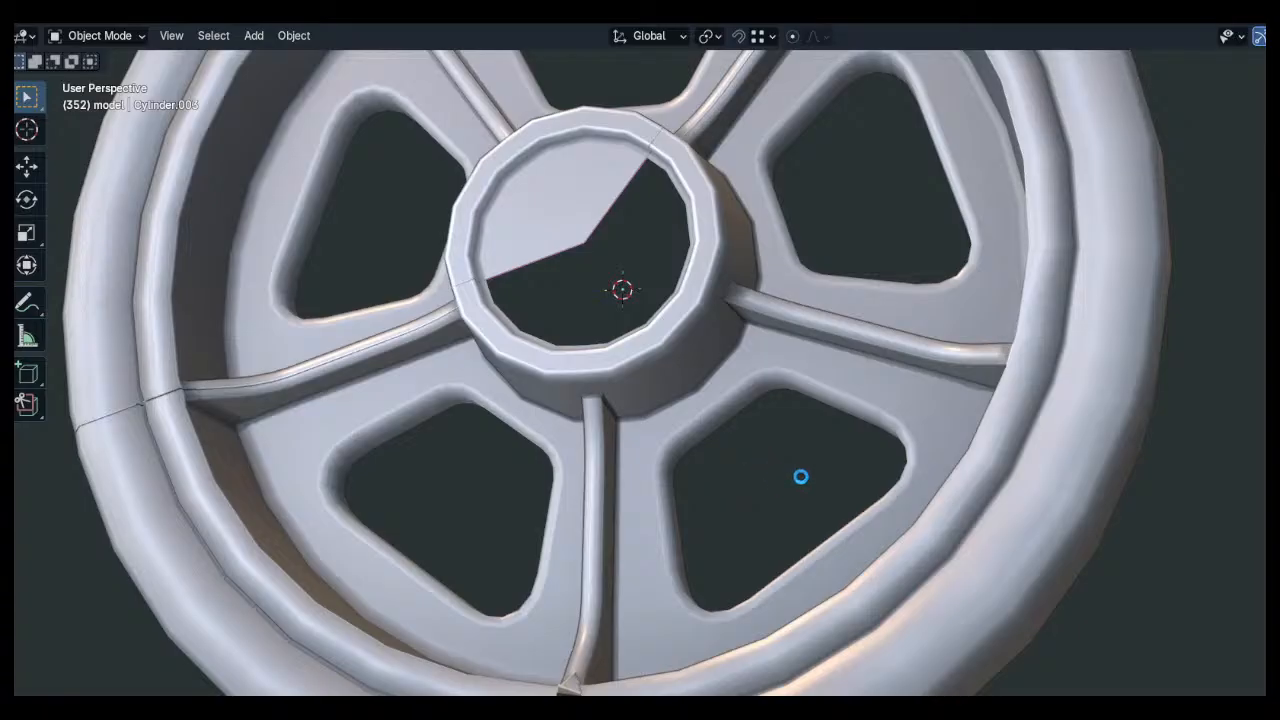
# Fill the wedge-shaped opening where the lower rib's end meets the inner rim
pyautogui.keyDown('shift'); pyautogui.moveTo(683, 612); pyautogui.dragTo(829, 495, button='middle'); pyautogui.keyUp('shift')
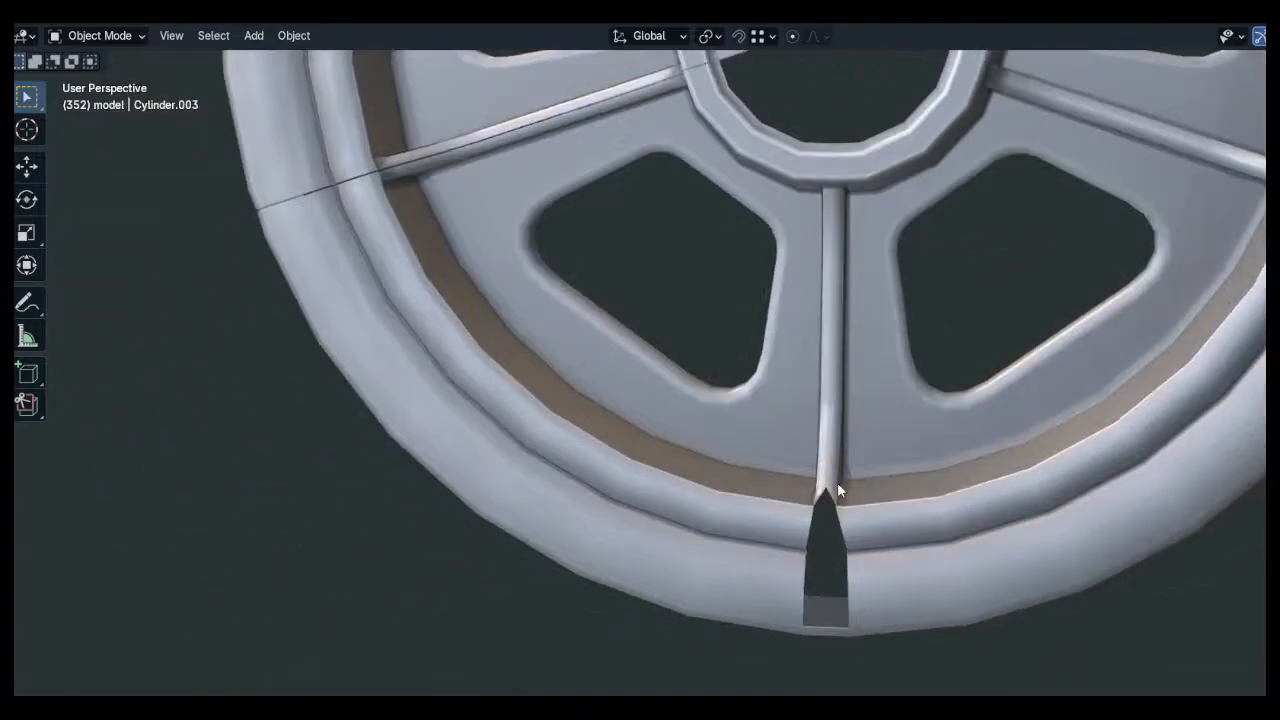
pyautogui.press('Tab')
pyautogui.scroll(5, 830, 498)
pyautogui.press('f')
pyautogui.scroll(3, 824, 502)
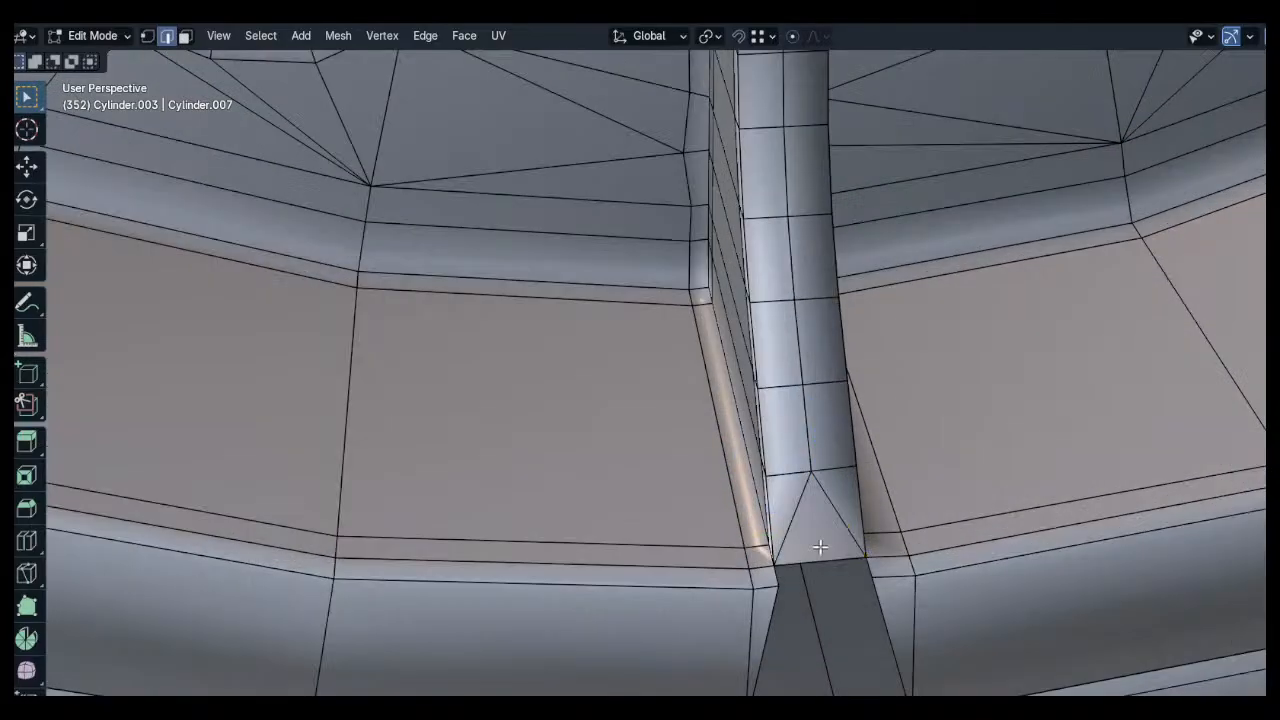
pyautogui.click(820, 558)
pyautogui.moveTo(820, 558); pyautogui.dragTo(820, 516, button='middle')
pyautogui.press('f')
pyautogui.press('f')
# Fill the remaining gap across the outer rim below that rib and leave Edit Mode
pyautogui.moveTo(888, 580); pyautogui.dragTo(891, 291, button='middle')
pyautogui.press('f')
pyautogui.moveTo(891, 291); pyautogui.dragTo(883, 240, button='middle')
pyautogui.scroll(-3, 882, 250)
pyautogui.press('f')
pyautogui.scroll(-6, 930, 340)
pyautogui.press('Tab')
# Delete the doubled seam vertices running from the hub's inner edge along the upper-right rib and across the rim
pyautogui.keyDown('shift'); pyautogui.moveTo(1008, 306); pyautogui.dragTo(865, 402, button='middle'); pyautogui.keyUp('shift')
pyautogui.scroll(-3, 865, 402)
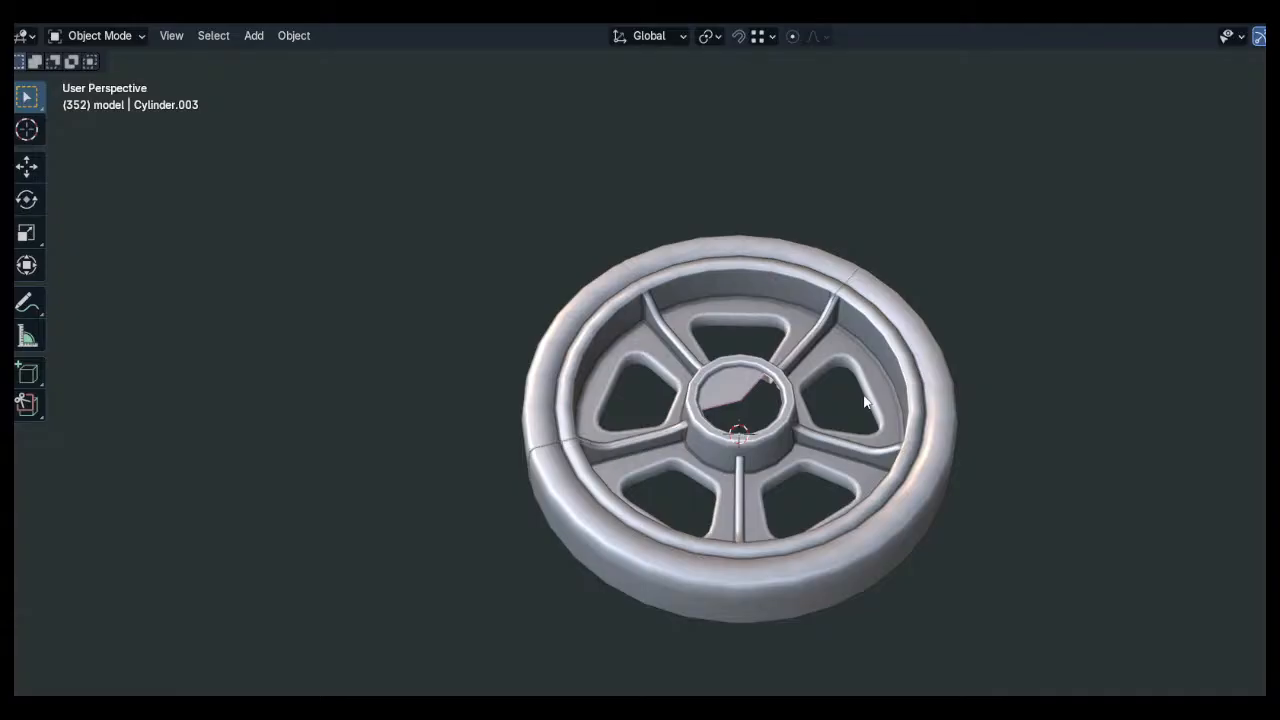
pyautogui.moveTo(866, 402); pyautogui.dragTo(866, 480, button='middle')
pyautogui.scroll(7, 694, 407)
pyautogui.keyDown('shift'); pyautogui.moveTo(797, 402); pyautogui.dragTo(723, 349, button='middle'); pyautogui.keyUp('shift')
pyautogui.keyDown('shift'); pyautogui.moveTo(914, 380); pyautogui.dragTo(809, 486, button='middle'); pyautogui.keyUp('shift')
pyautogui.scroll(-2, 760, 288)
pyautogui.scroll(4, 757, 310)
pyautogui.press('Tab')
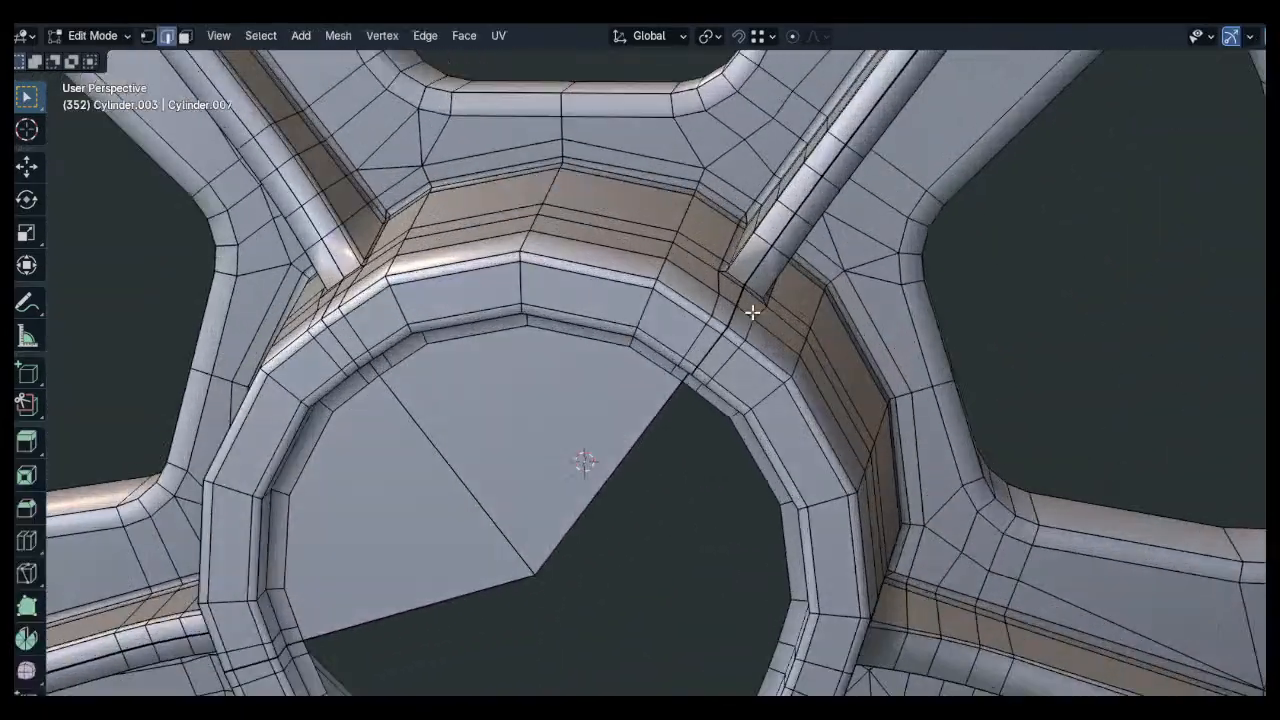
pyautogui.press('1')
pyautogui.scroll(6, 757, 311)
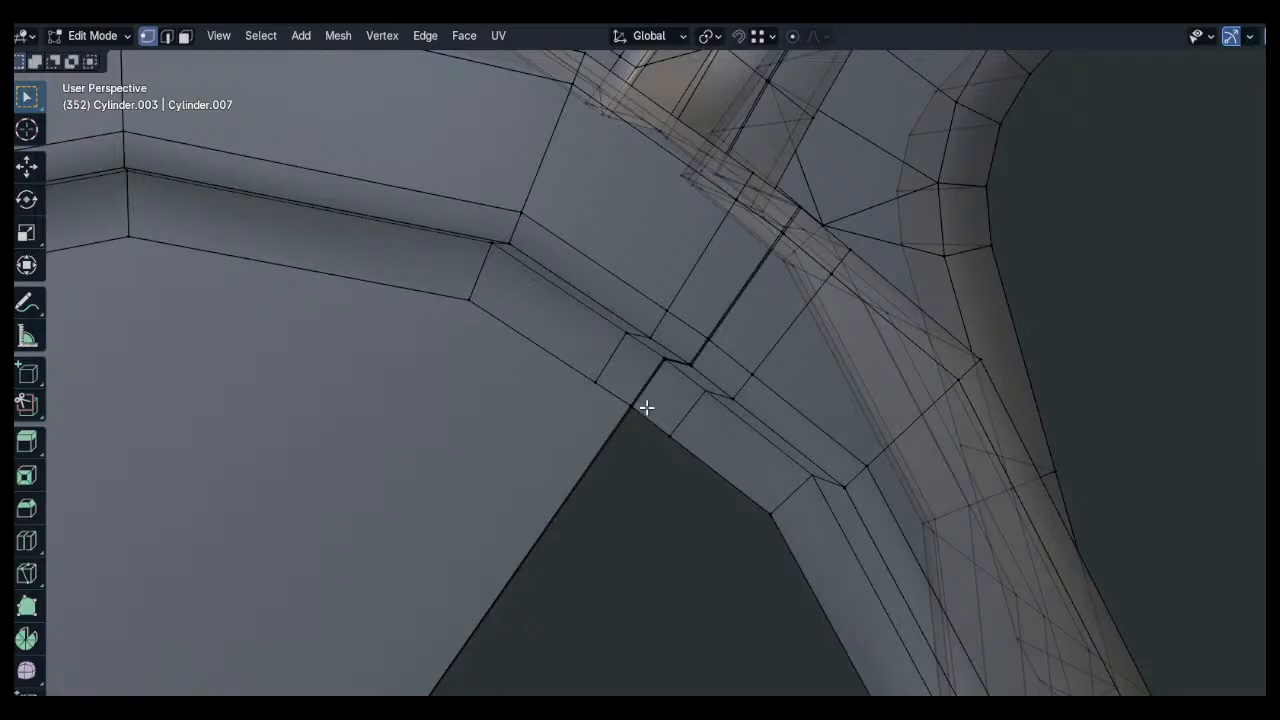
pyautogui.click(626, 407)
pyautogui.moveTo(626, 407); pyautogui.dragTo(699, 321, button='middle')
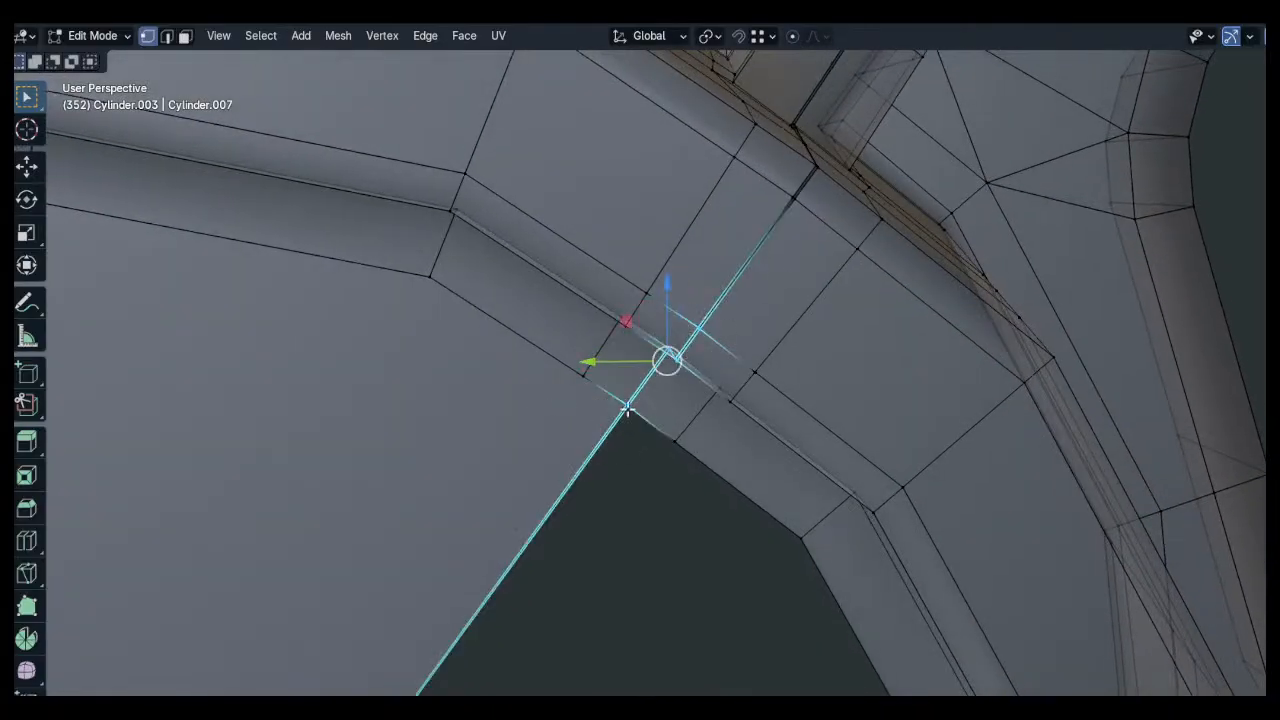
pyautogui.moveTo(628, 408); pyautogui.dragTo(623, 420, button='middle')
pyautogui.press('c')
pyautogui.moveTo(623, 420); pyautogui.dragTo(672, 300)
pyautogui.keyDown('shift'); pyautogui.moveTo(757, 191); pyautogui.dragTo(585, 420, button='middle'); pyautogui.keyUp('shift')
pyautogui.press('c')
pyautogui.moveTo(563, 426); pyautogui.dragTo(620, 335)
pyautogui.moveTo(663, 288)
pyautogui.keyDown('shift'); pyautogui.mouseDown(button='middle')
pyautogui.moveTo(526, 462)
pyautogui.moveTo(600, 309)
pyautogui.moveTo(539, 383)
pyautogui.mouseUp(button='middle'); pyautogui.keyUp('shift')
pyautogui.press('c')
pyautogui.moveTo(589, 277); pyautogui.dragTo(524, 464, button='middle')
pyautogui.press('c')
pyautogui.click(631, 257)
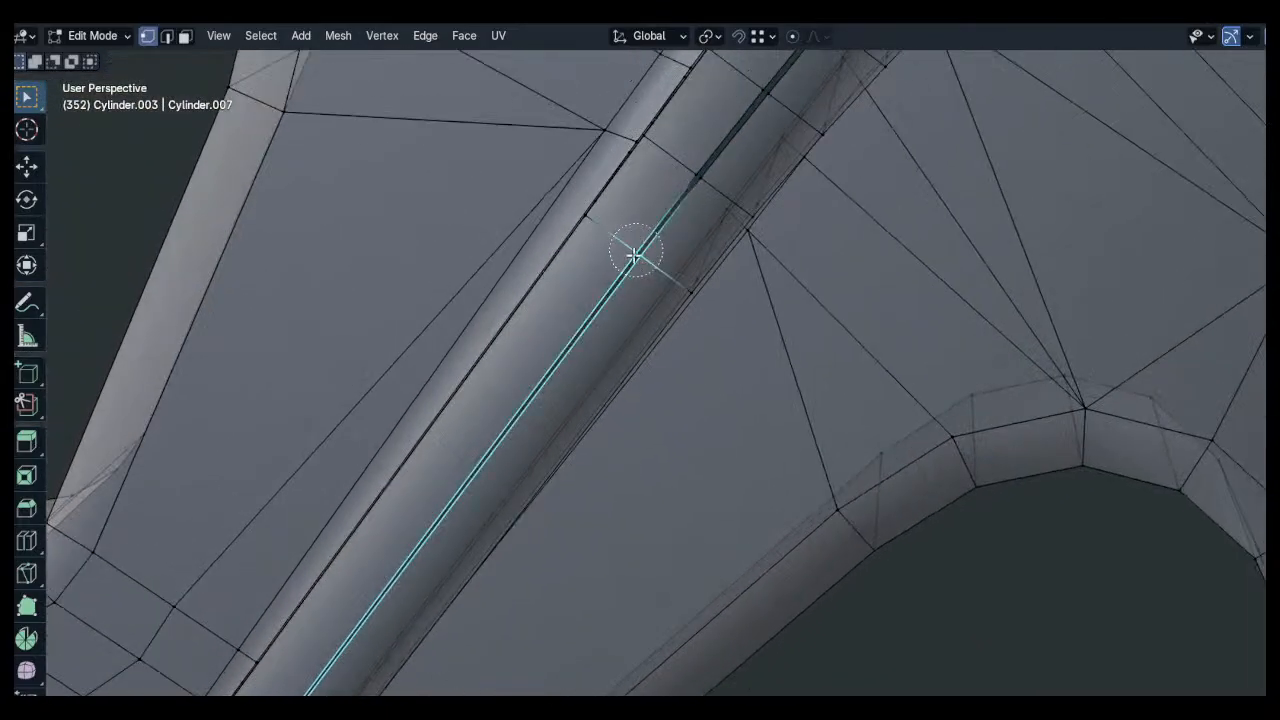
pyautogui.keyDown('shift'); pyautogui.moveTo(631, 257); pyautogui.dragTo(532, 384, button='middle'); pyautogui.keyUp('shift')
pyautogui.press('c')
pyautogui.click(664, 216)
pyautogui.keyDown('shift'); pyautogui.moveTo(666, 208); pyautogui.dragTo(588, 312, button='middle'); pyautogui.keyUp('shift')
pyautogui.press('c')
pyautogui.moveTo(588, 312); pyautogui.dragTo(651, 223)
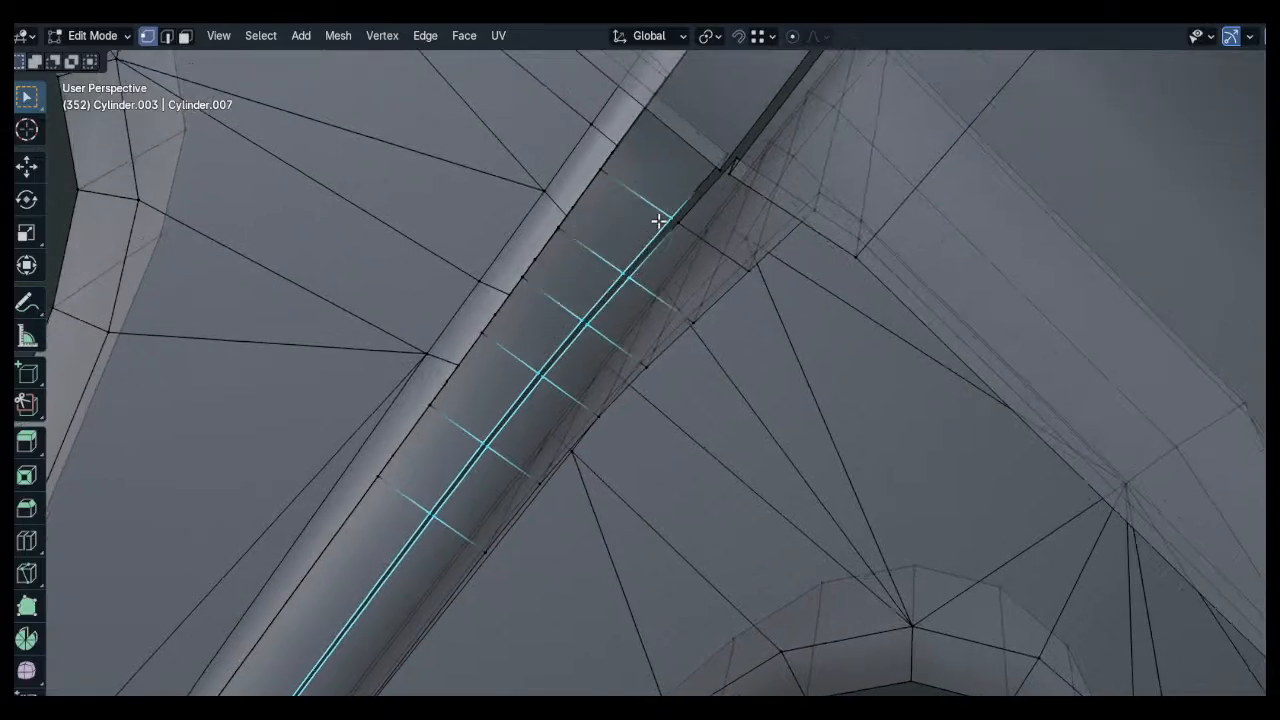
pyautogui.keyDown('shift'); pyautogui.moveTo(651, 223); pyautogui.dragTo(591, 277, button='middle'); pyautogui.keyUp('shift')
pyautogui.press('c')
pyautogui.click(636, 235)
pyautogui.keyDown('shift'); pyautogui.moveTo(636, 235); pyautogui.dragTo(684, 277, button='middle'); pyautogui.keyUp('shift')
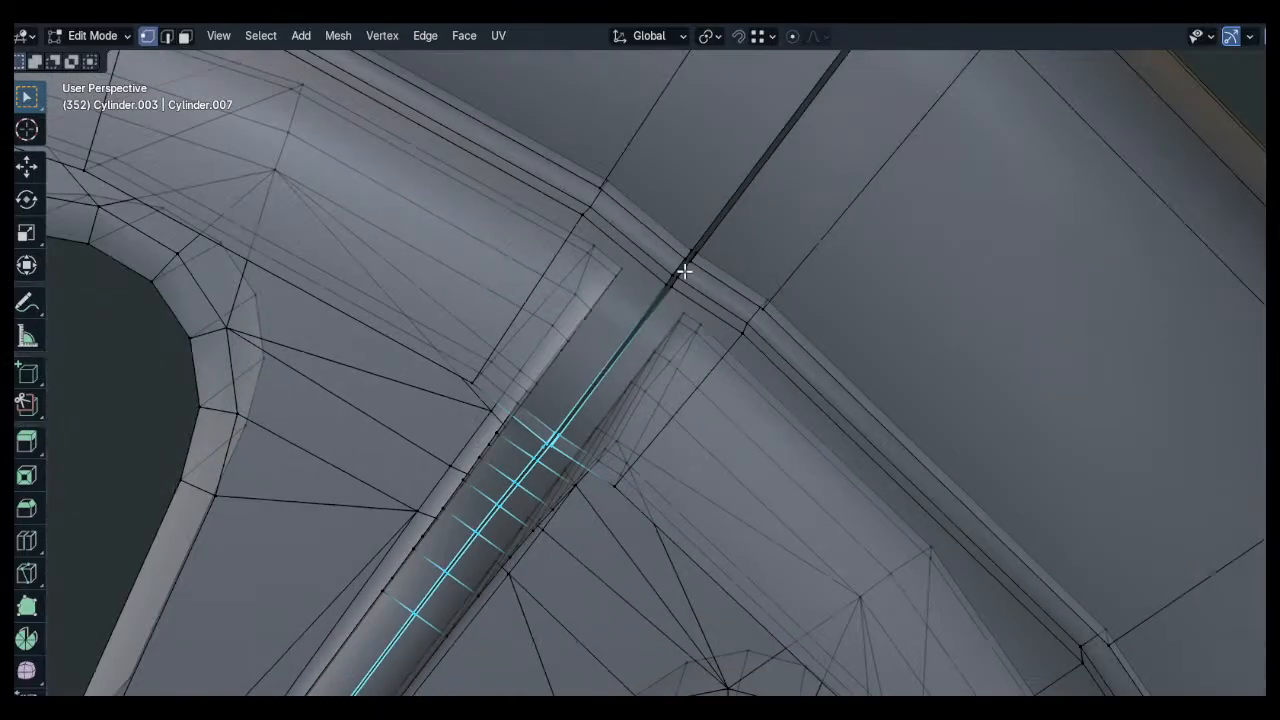
pyautogui.rightClick(704, 230)
pyautogui.scroll(-2, 706, 228)
pyautogui.keyDown('shift'); pyautogui.moveTo(778, 172); pyautogui.dragTo(720, 283, button='middle'); pyautogui.keyUp('shift')
pyautogui.press('c')
pyautogui.moveTo(752, 226); pyautogui.dragTo(849, 76)
pyautogui.press('x')
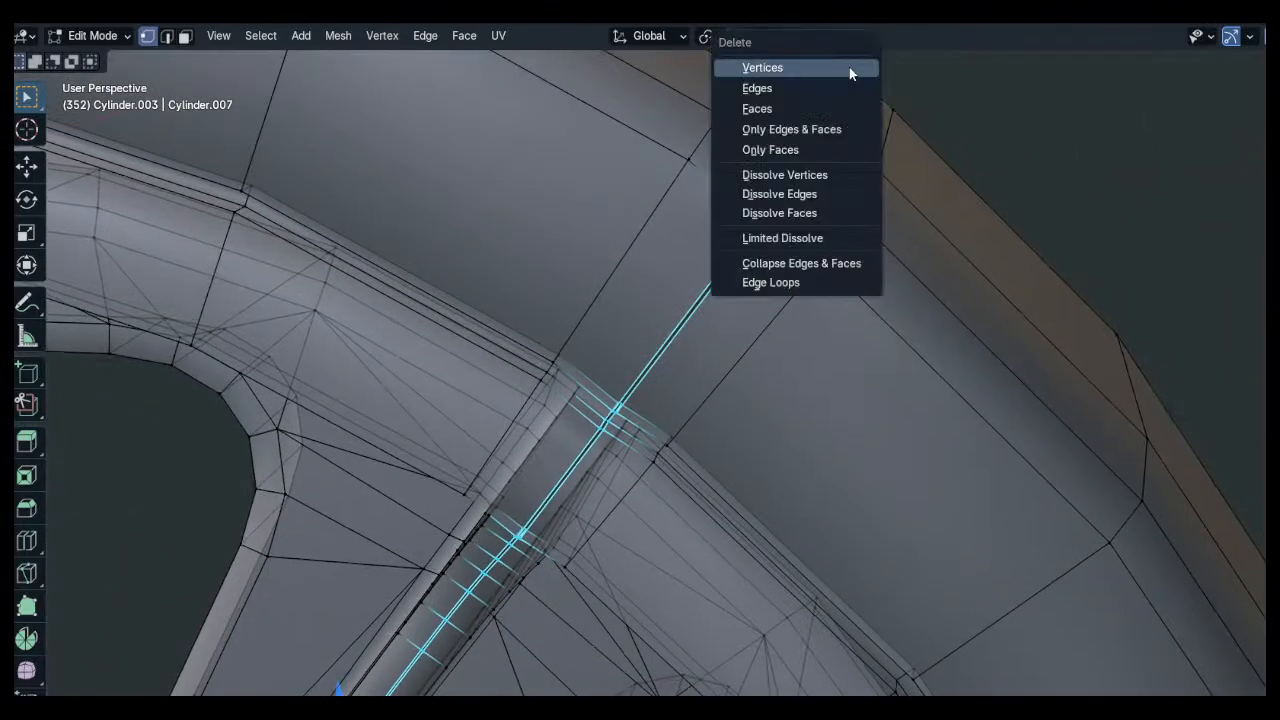
pyautogui.click(849, 68)
# Fill the gap across the upper-right outer rim with faces, starting from its outermost edges
pyautogui.press('2')
pyautogui.click(875, 133)
pyautogui.keyDown('shift'); pyautogui.click(776, 82); pyautogui.keyUp('shift')
pyautogui.keyDown('shift'); pyautogui.moveTo(784, 106); pyautogui.dragTo(769, 206, button='middle'); pyautogui.keyUp('shift')
pyautogui.press('f')
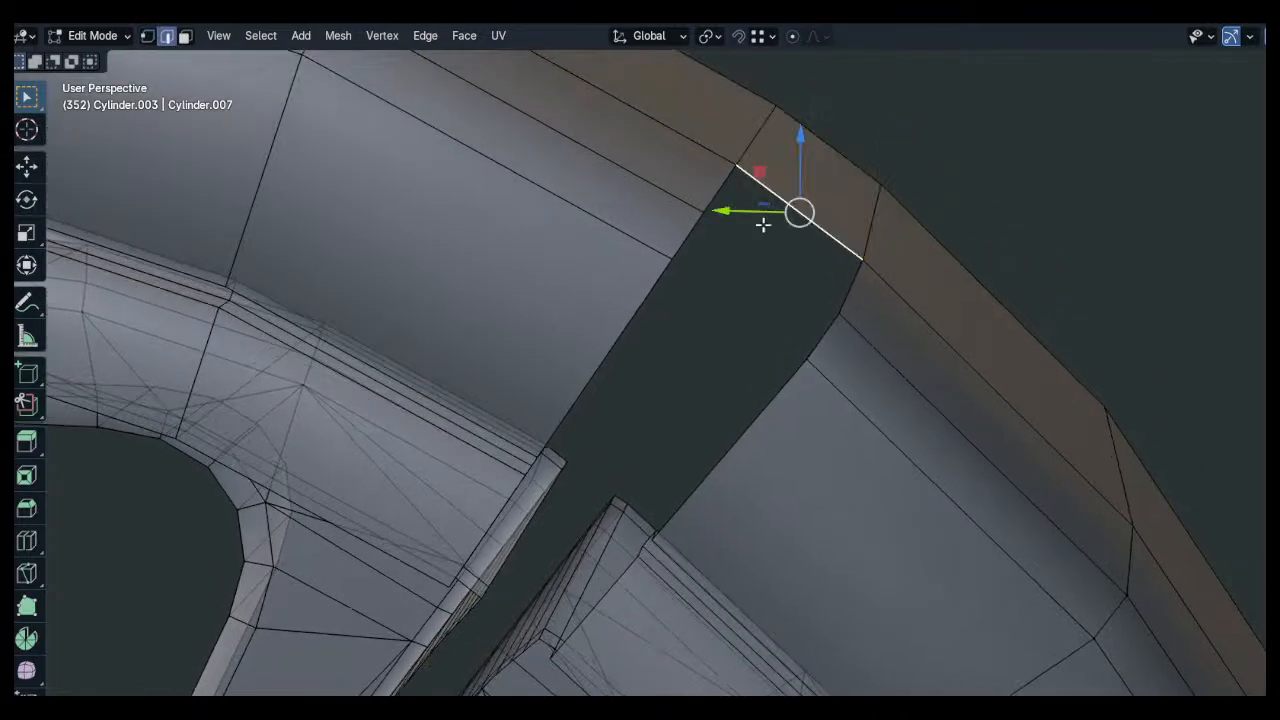
# Continue filling the upper-right rib's seam gap where its side walls meet the inner rim
pyautogui.moveTo(712, 415); pyautogui.dragTo(847, 240, button='middle')
pyautogui.scroll(-2, 823, 337)
pyautogui.scroll(2, 860, 223)
pyautogui.moveTo(835, 288); pyautogui.dragTo(820, 247, button='middle')
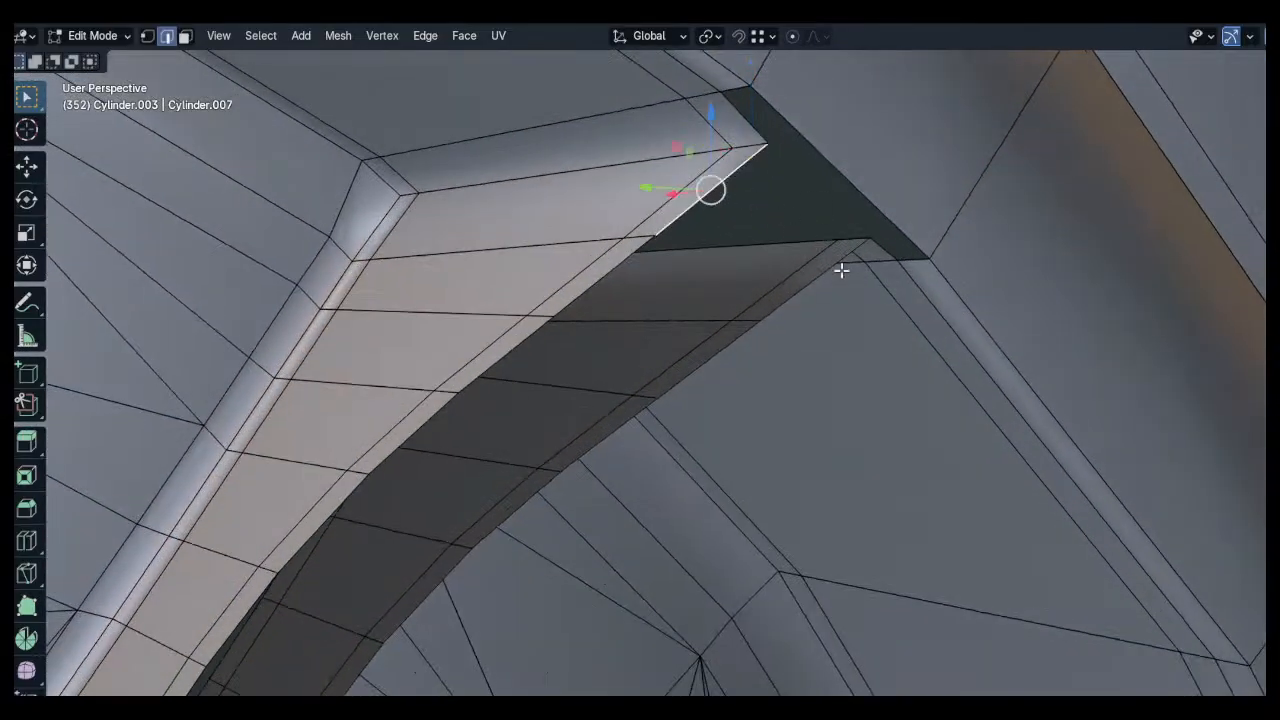
pyautogui.click(722, 285)
pyautogui.moveTo(722, 285); pyautogui.dragTo(651, 400, button='middle')
# Delete the seam vertices running from the hub along the upper-left rib to the rim's outer edge
pyautogui.press('1')
pyautogui.scroll(4, 643, 380)
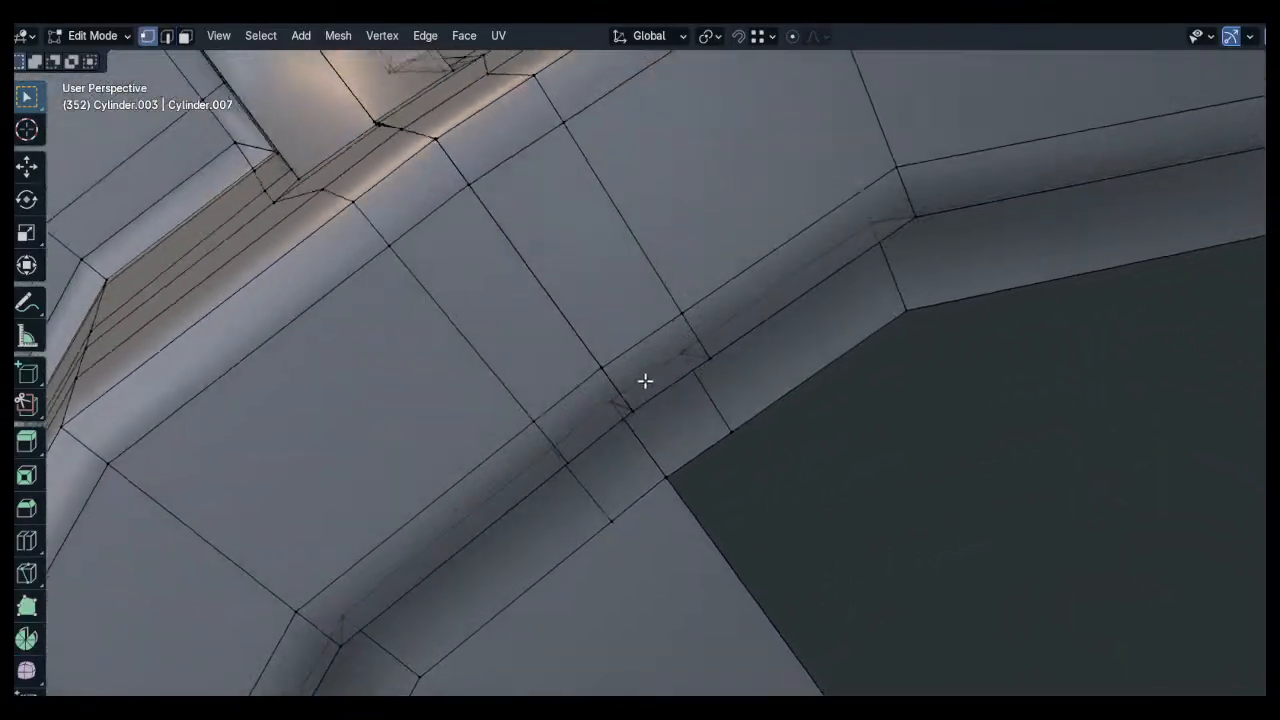
pyautogui.moveTo(685, 487); pyautogui.dragTo(556, 318, button='middle')
pyautogui.moveTo(503, 234); pyautogui.dragTo(588, 381, button='middle')
pyautogui.moveTo(490, 259); pyautogui.dragTo(557, 232, button='middle')
pyautogui.moveTo(476, 125); pyautogui.dragTo(695, 518, button='middle')
pyautogui.moveTo(431, 135); pyautogui.dragTo(663, 493, button='middle')
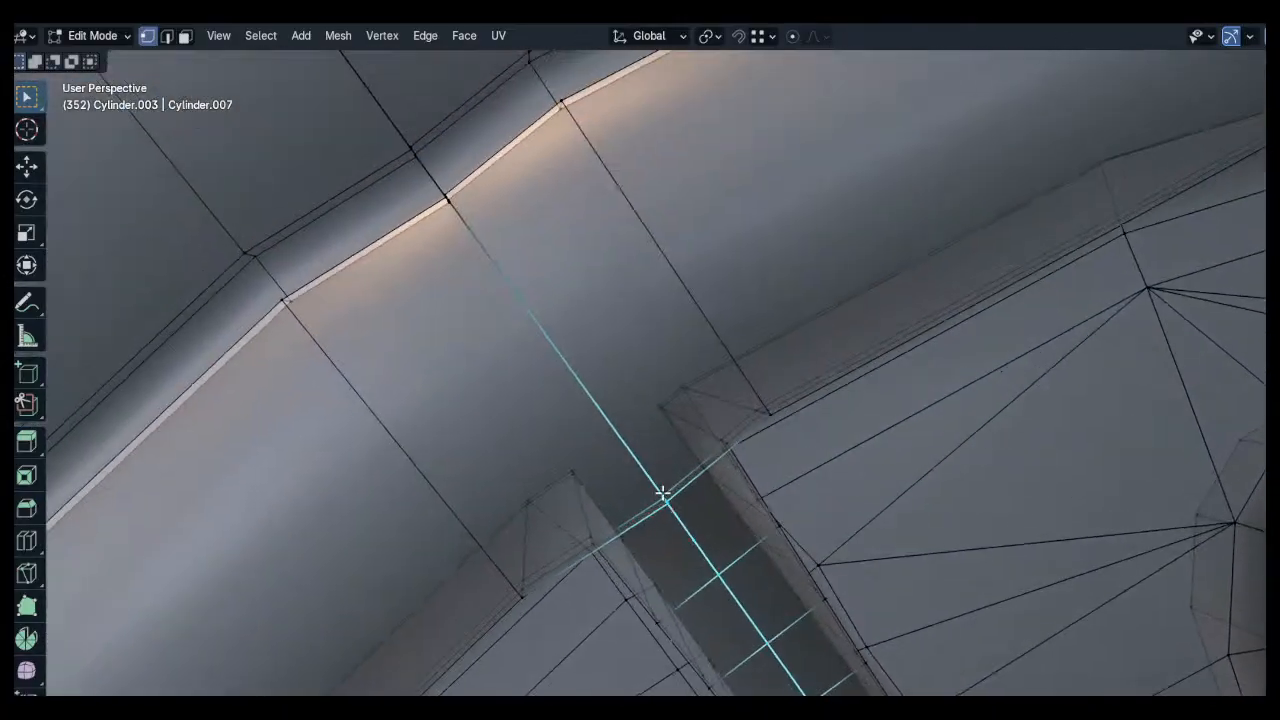
pyautogui.moveTo(451, 192); pyautogui.dragTo(527, 324, button='middle')
pyautogui.moveTo(395, 160); pyautogui.dragTo(386, 133, button='middle')
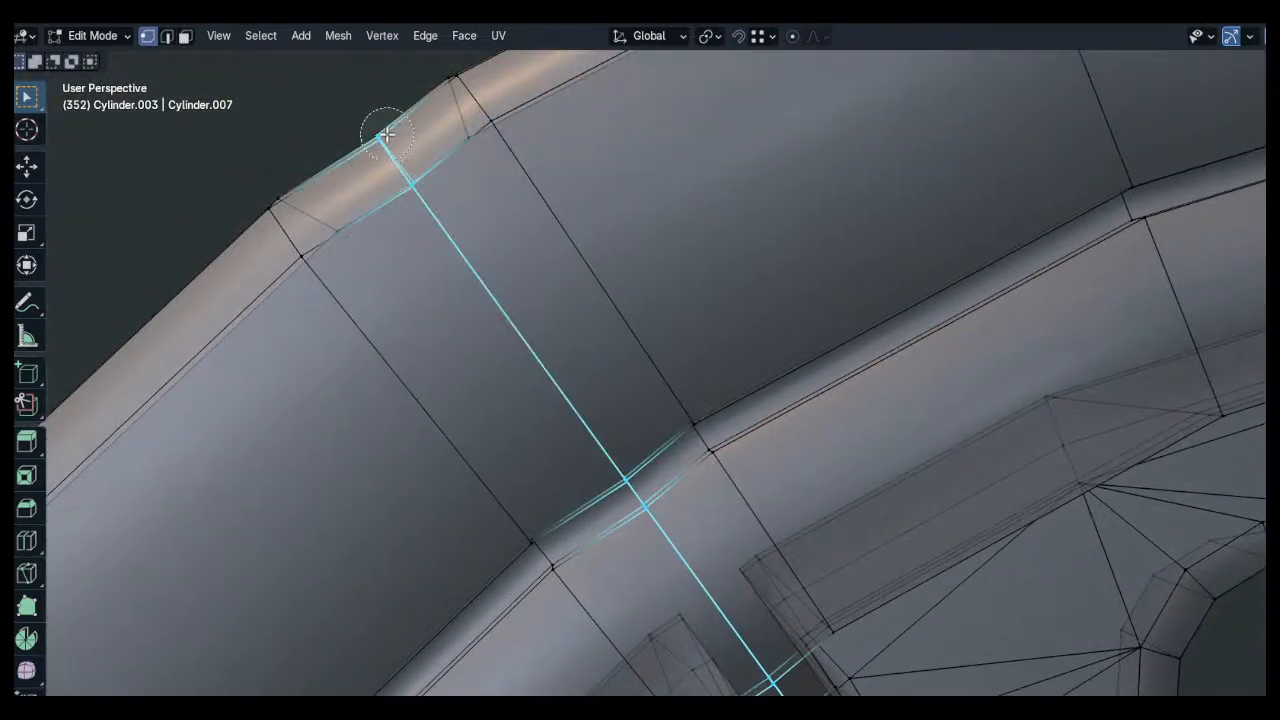
pyautogui.moveTo(457, 205); pyautogui.dragTo(453, 263, button='middle')
# Fill the gap across the upper-left outer rim with faces and turn off X-ray display
pyautogui.press('2')
pyautogui.click(360, 166)
pyautogui.click(388, 214)
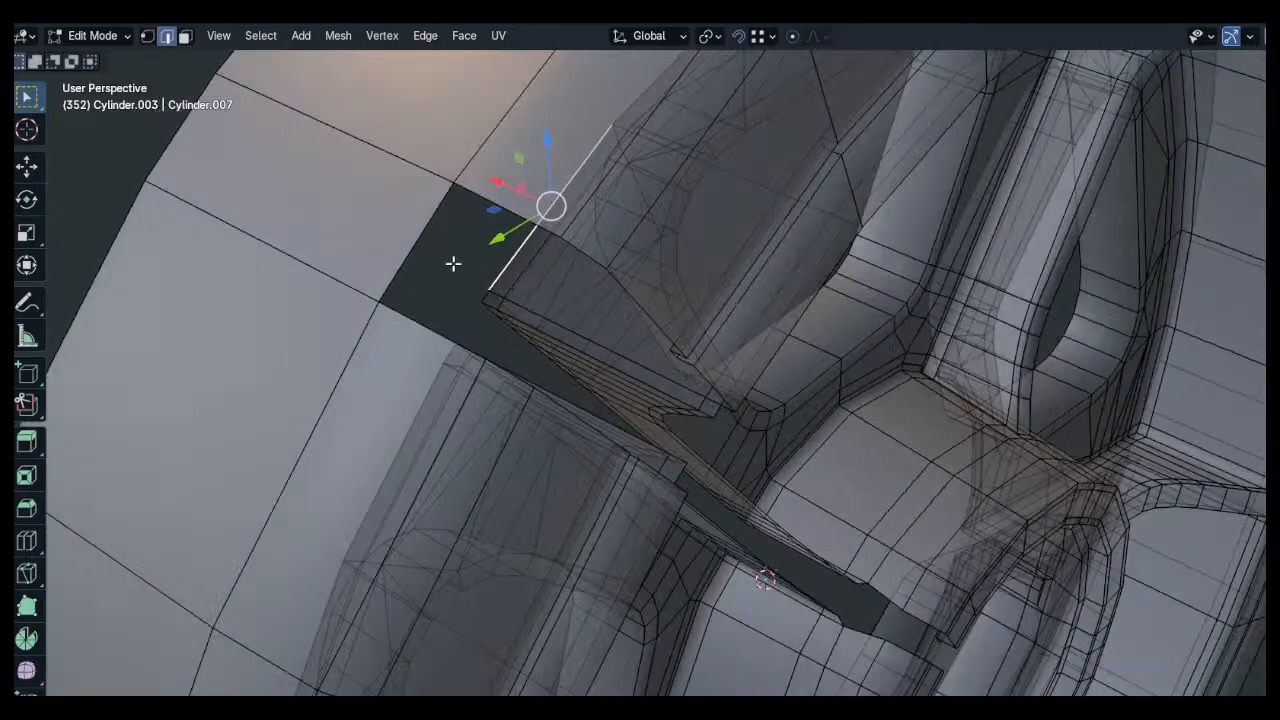
pyautogui.scroll(-4, 543, 366)
pyautogui.moveTo(543, 366); pyautogui.dragTo(517, 294, button='middle')
pyautogui.hotkey('alt', 'z')
pyautogui.press('f')
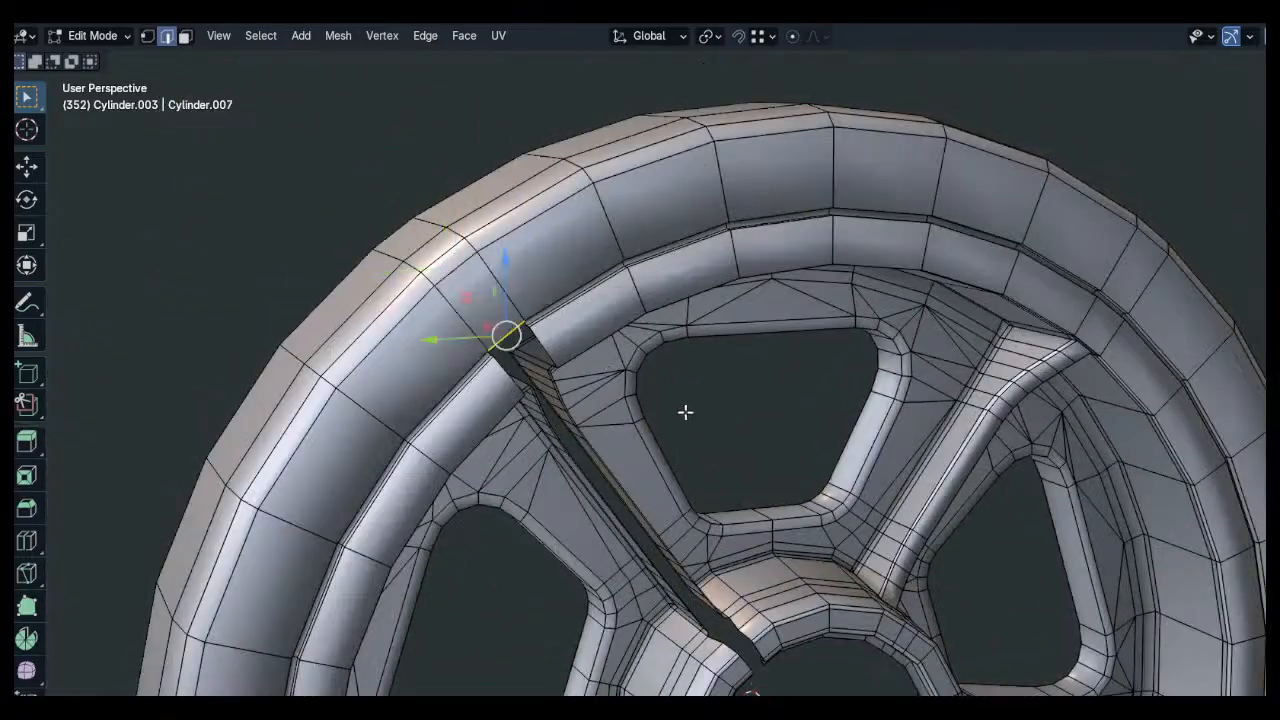
# Fill the opening where the upper-left rib meets the inner rim by bridging the edges of its two side walls
pyautogui.moveTo(686, 409); pyautogui.dragTo(518, 154, button='middle')
pyautogui.moveTo(450, 198); pyautogui.dragTo(666, 262, button='middle')
pyautogui.scroll(8, 449, 225)
pyautogui.press('f')
pyautogui.hotkey('ctrl', 'z')
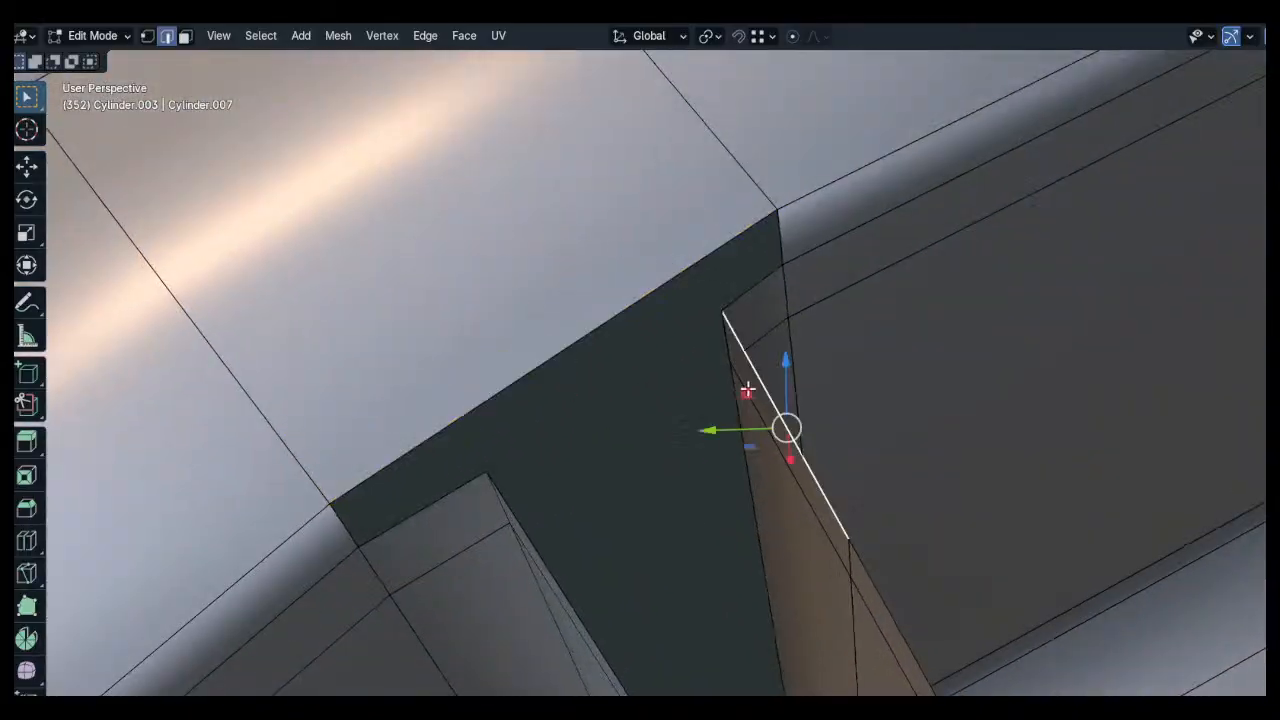
pyautogui.keyDown('shift'); pyautogui.click(548, 554); pyautogui.keyUp('shift')
pyautogui.press('f')
pyautogui.click(640, 466)
pyautogui.click(738, 562)
# Fill the rest of the upper-left rib's crest and the hub gap with faces and return to Object Mode
pyautogui.keyDown('shift'); pyautogui.moveTo(738, 562); pyautogui.dragTo(591, 380, button='middle'); pyautogui.keyUp('shift')
pyautogui.scroll(-8, 591, 377)
pyautogui.press('f')
pyautogui.press('f')
pyautogui.scroll(-3, 811, 485)
pyautogui.keyDown('shift'); pyautogui.moveTo(803, 508); pyautogui.dragTo(542, 191, button='middle'); pyautogui.keyUp('shift')
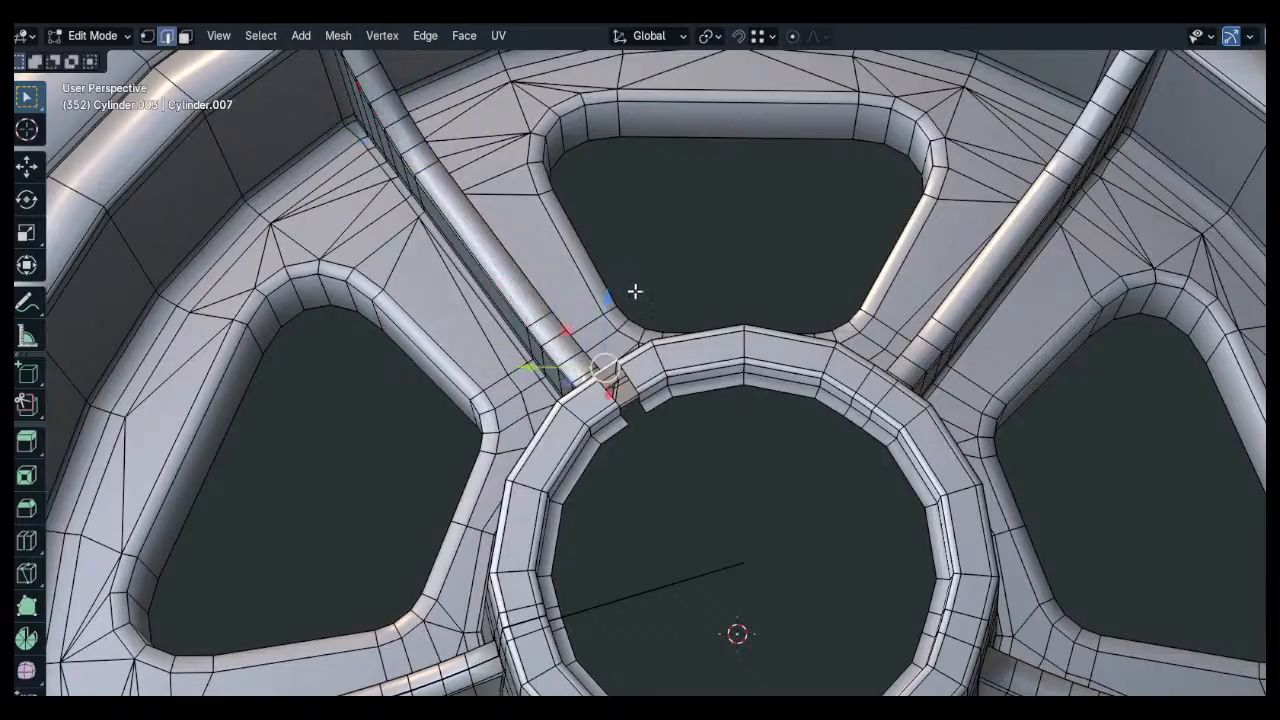
pyautogui.moveTo(700, 453); pyautogui.dragTo(725, 312, button='middle')
pyautogui.press('Tab')
pyautogui.scroll(-2, 750, 466)
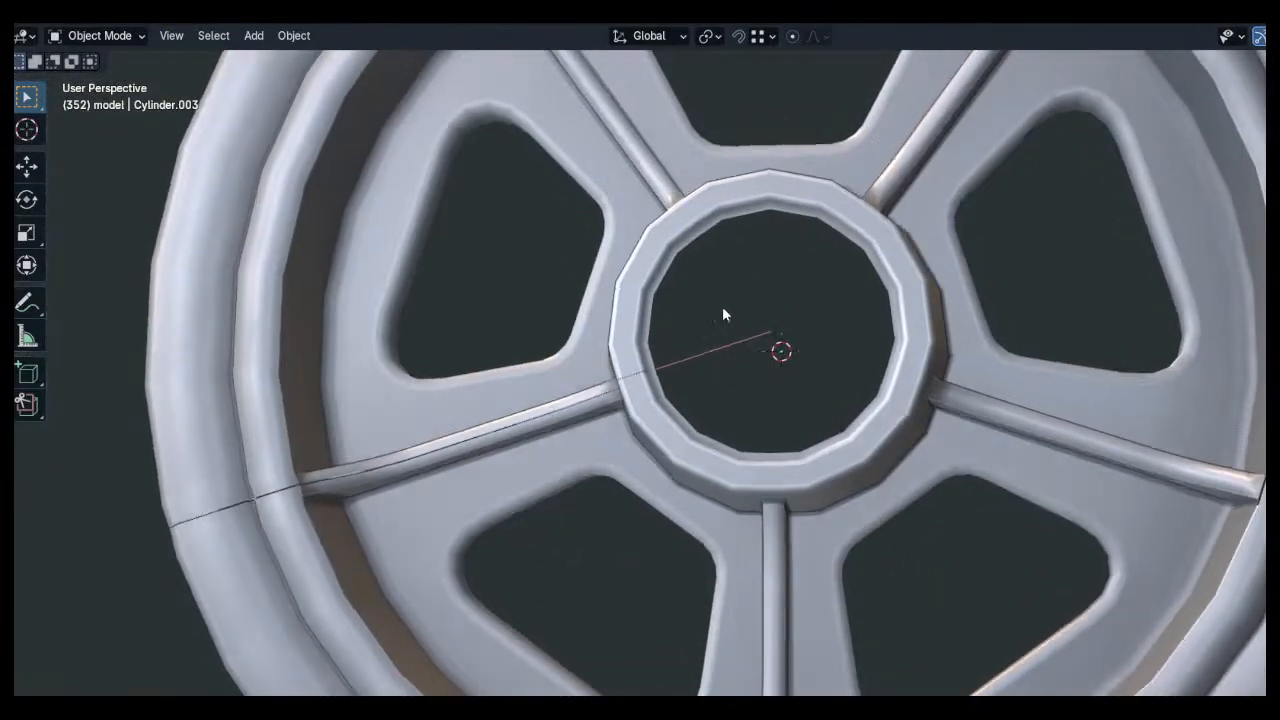
# Delete the remaining doubled seam vertices from the hub's center along the lower-left rib and across the rim
pyautogui.press('Tab')
pyautogui.scroll(5, 771, 323)
pyautogui.click(1243, 262)
pyautogui.moveTo(962, 348); pyautogui.dragTo(850, 370, button='middle')
pyautogui.moveTo(820, 384); pyautogui.dragTo(778, 404)
pyautogui.moveTo(710, 398); pyautogui.dragTo(686, 432, button='middle')
pyautogui.moveTo(680, 440); pyautogui.dragTo(518, 458)
pyautogui.moveTo(610, 370)
pyautogui.mouseDown(button='middle')
pyautogui.moveTo(674, 349)
pyautogui.moveTo(724, 352)
pyautogui.mouseUp(button='middle')
pyautogui.moveTo(681, 380); pyautogui.dragTo(660, 391)
pyautogui.moveTo(660, 391); pyautogui.dragTo(791, 296, button='middle')
pyautogui.moveTo(696, 342); pyautogui.dragTo(669, 348)
pyautogui.moveTo(360, 423)
pyautogui.mouseDown(button='middle')
pyautogui.moveTo(430, 410)
pyautogui.moveTo(817, 423)
pyautogui.moveTo(786, 438)
pyautogui.mouseUp(button='middle')
pyautogui.press('c')
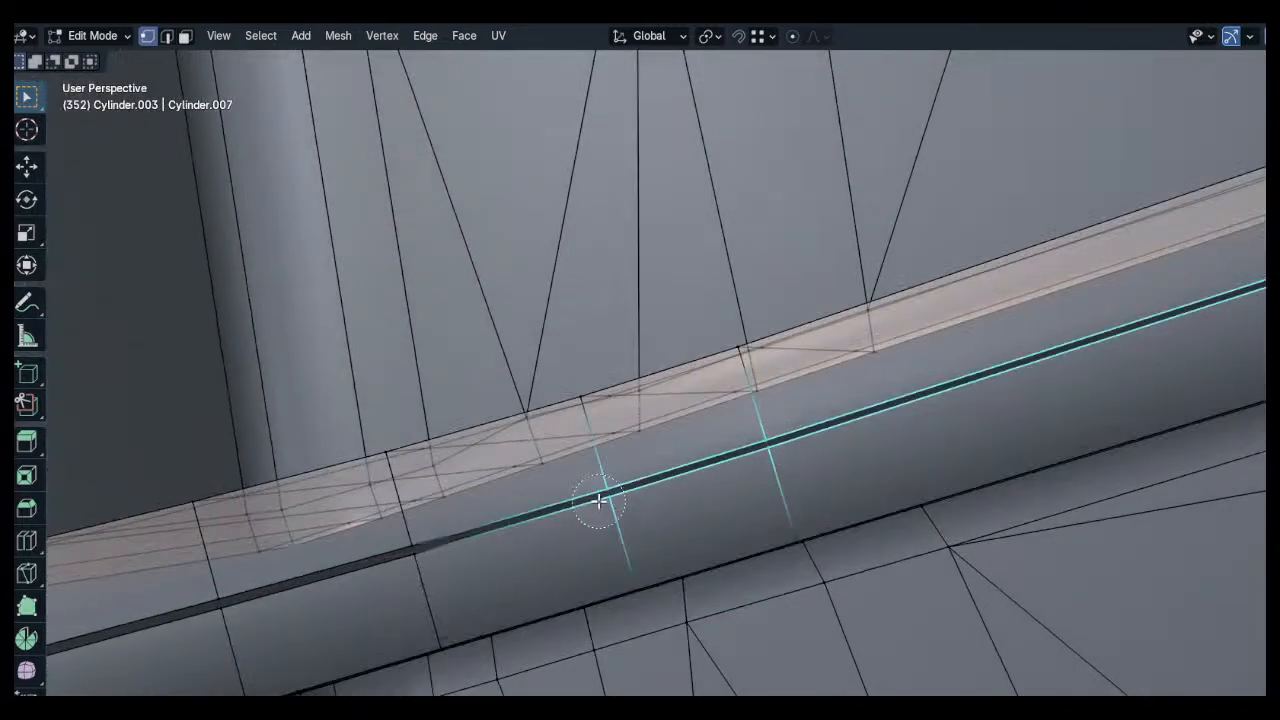
pyautogui.press('Escape')
pyautogui.moveTo(600, 500); pyautogui.dragTo(704, 472, button='middle')
pyautogui.press('c')
pyautogui.click(546, 457)
pyautogui.moveTo(533, 473); pyautogui.dragTo(790, 380, button='middle')
pyautogui.press('Escape')
pyautogui.press('c')
pyautogui.click(664, 428)
pyautogui.press('Escape')
pyautogui.moveTo(507, 468); pyautogui.dragTo(719, 427, button='middle')
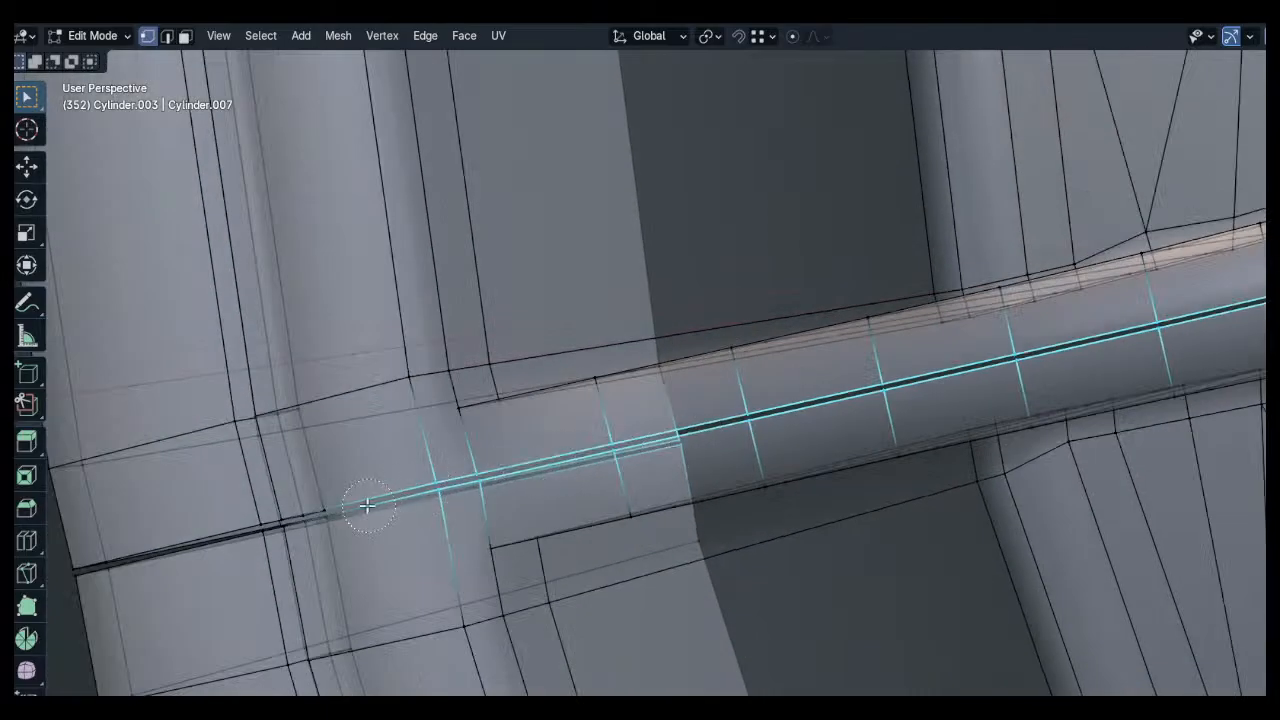
pyautogui.click(92, 573)
pyautogui.press('Escape')
pyautogui.moveTo(560, 430); pyautogui.dragTo(1031, 334, button='middle')
pyautogui.scroll(-3, 975, 348)
pyautogui.scroll(-3, 943, 320)
pyautogui.press('x')
pyautogui.click(977, 324)
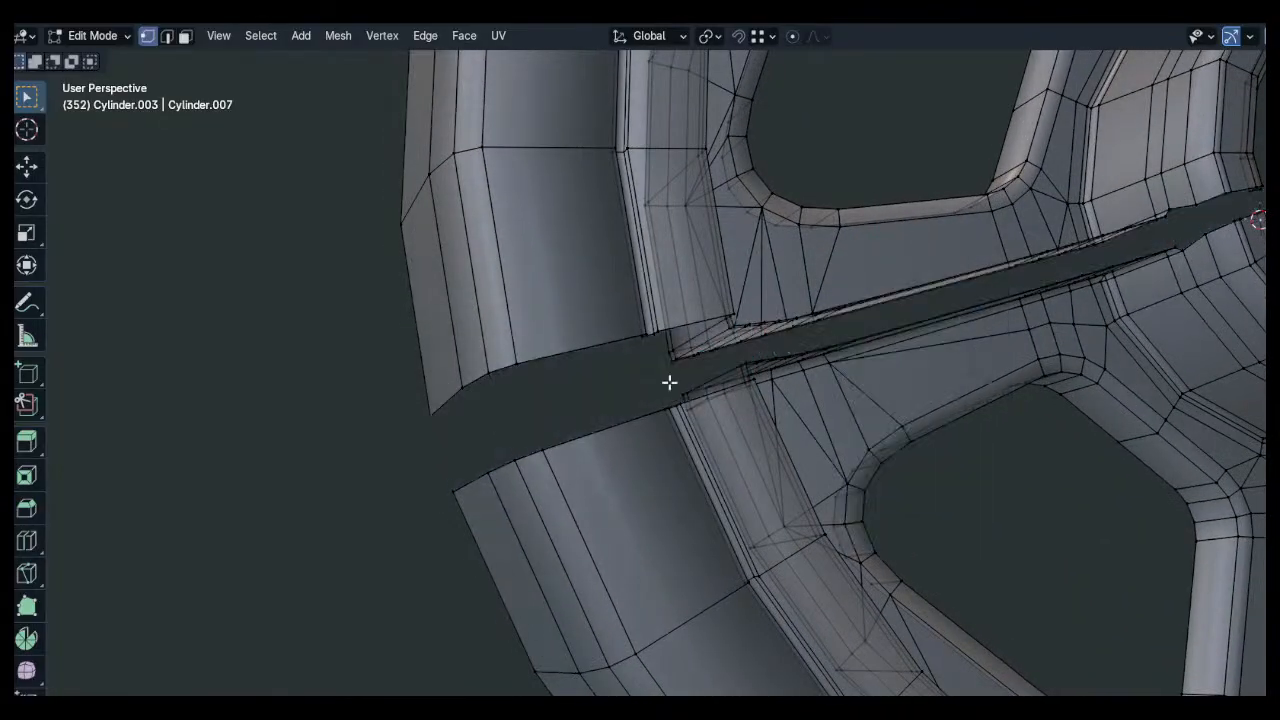
# Fill the gap across the lower-left outer rim and the rim end of the rib with faces
pyautogui.scroll(3, 440, 410)
pyautogui.press('2')
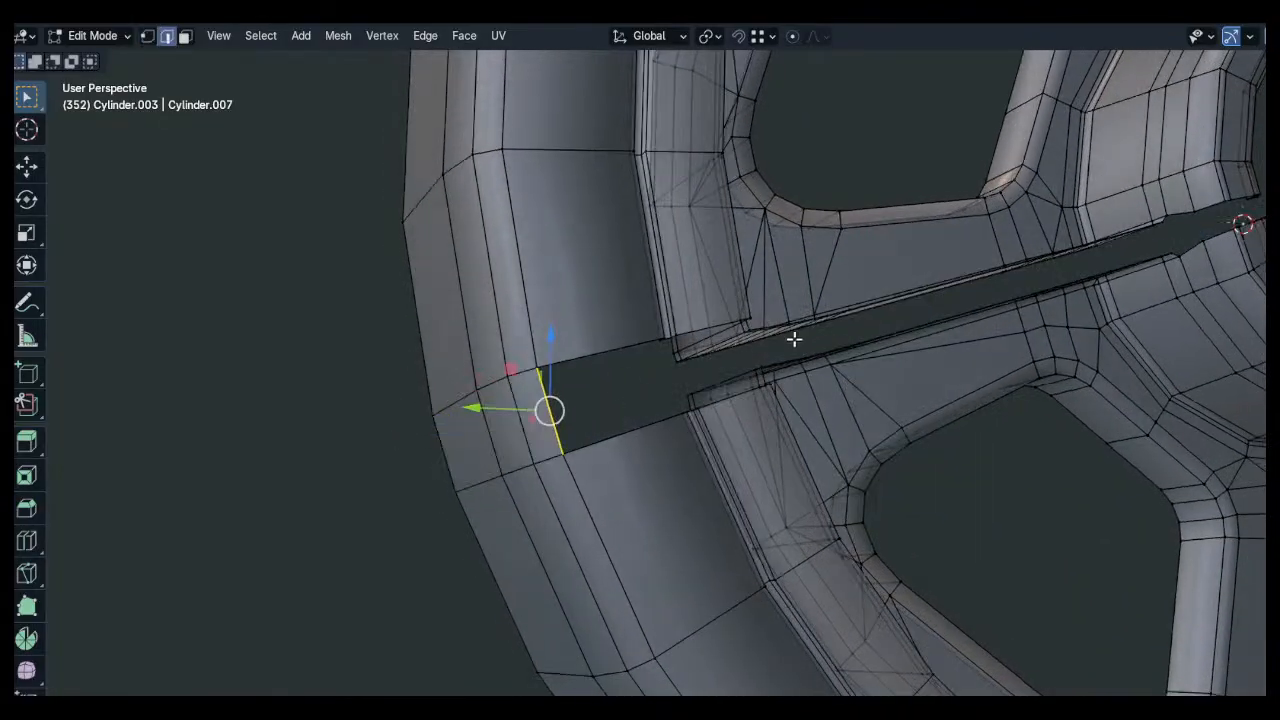
pyautogui.moveTo(793, 339); pyautogui.dragTo(638, 384, button='middle')
pyautogui.scroll(5, 622, 370)
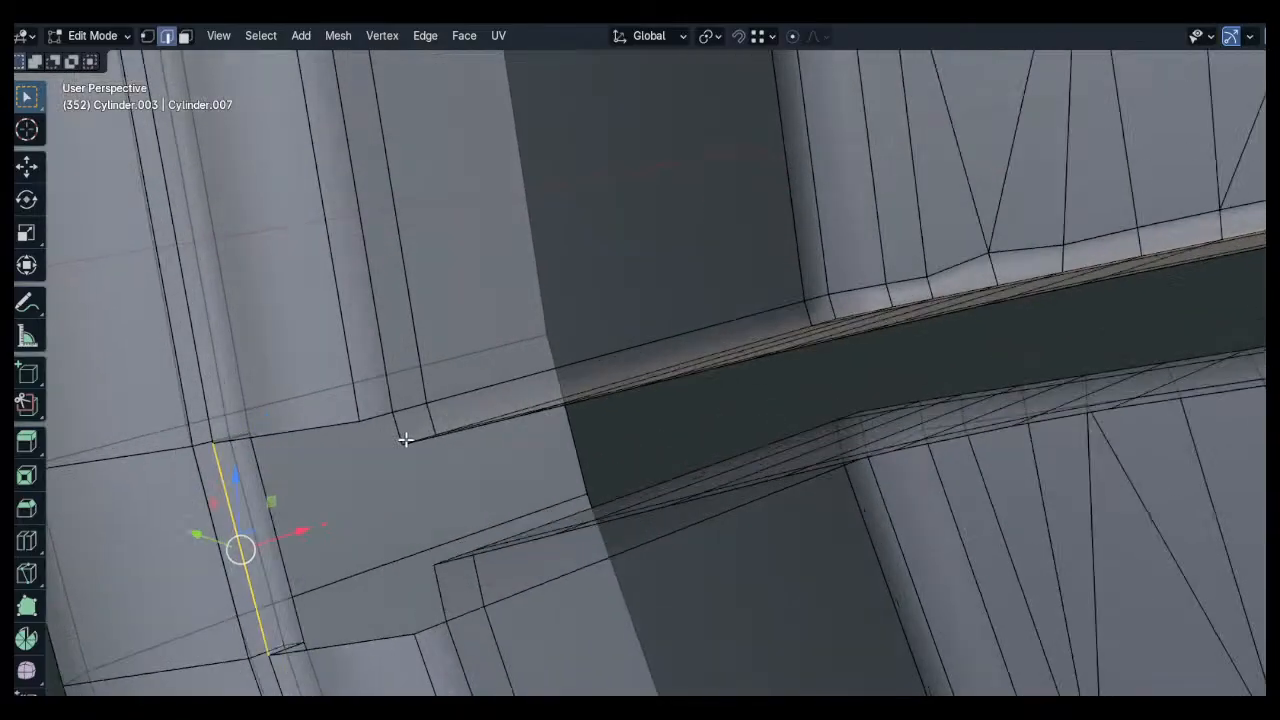
pyautogui.moveTo(426, 459); pyautogui.dragTo(632, 567, button='middle')
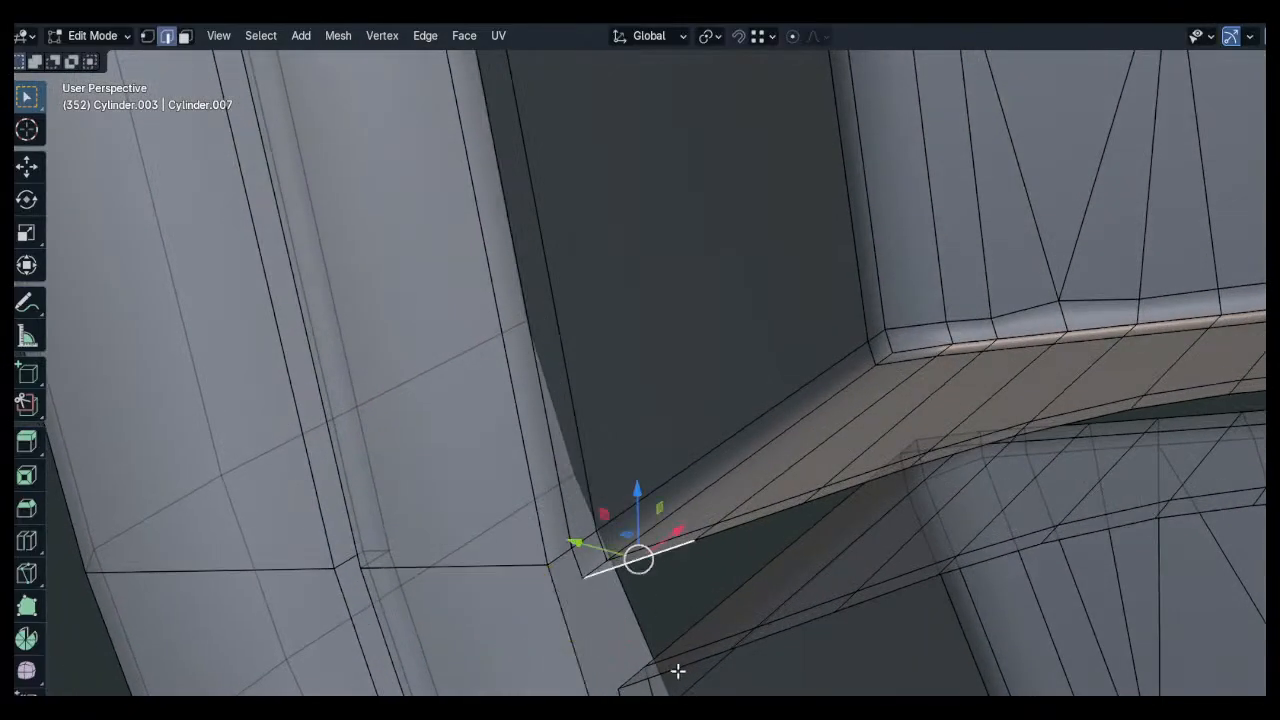
pyautogui.scroll(-6, 764, 583)
pyautogui.scroll(3, 683, 451)
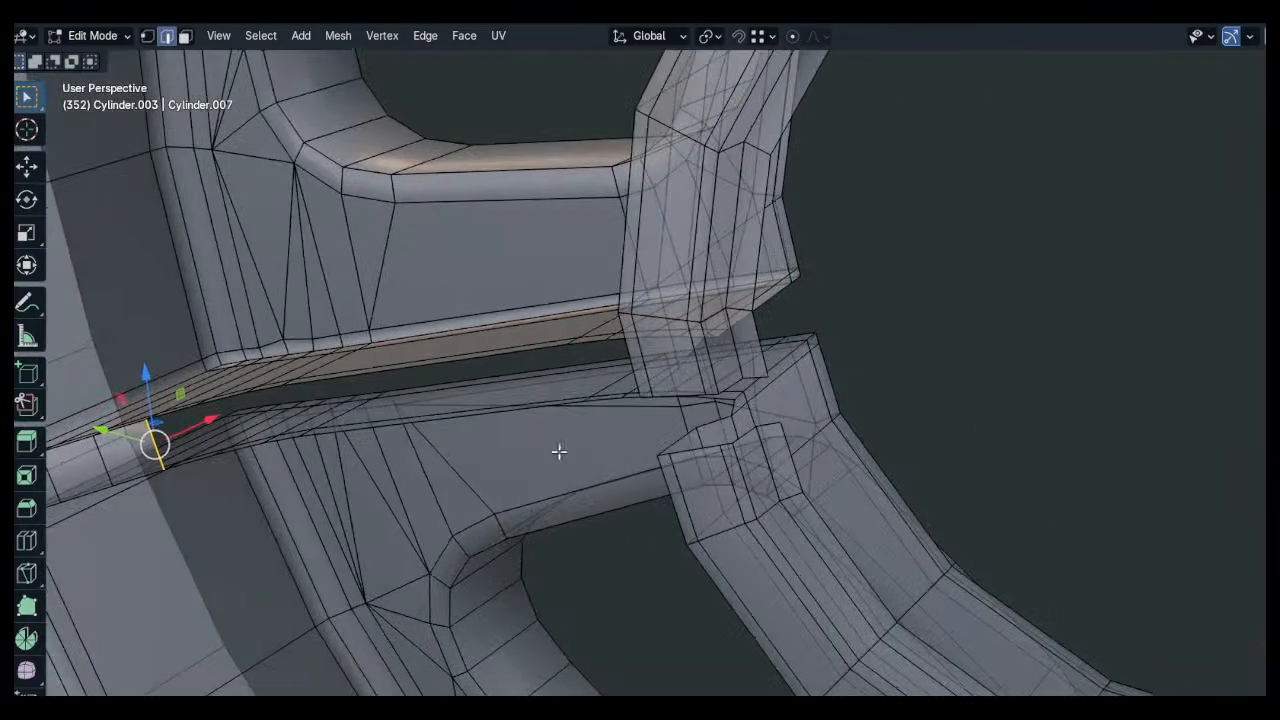
# Close the remaining hub gap, cap the hub's open inner loop with a face, and return to Object Mode
pyautogui.moveTo(560, 451); pyautogui.dragTo(803, 421, button='middle')
pyautogui.keyDown('alt'); pyautogui.click(824, 393); pyautogui.keyUp('alt')
pyautogui.press('f')
pyautogui.press('a')
pyautogui.hotkey('alt', 'a')
pyautogui.scroll(-3, 942, 366)
pyautogui.press('Tab')
pyautogui.scroll(-5, 811, 291)
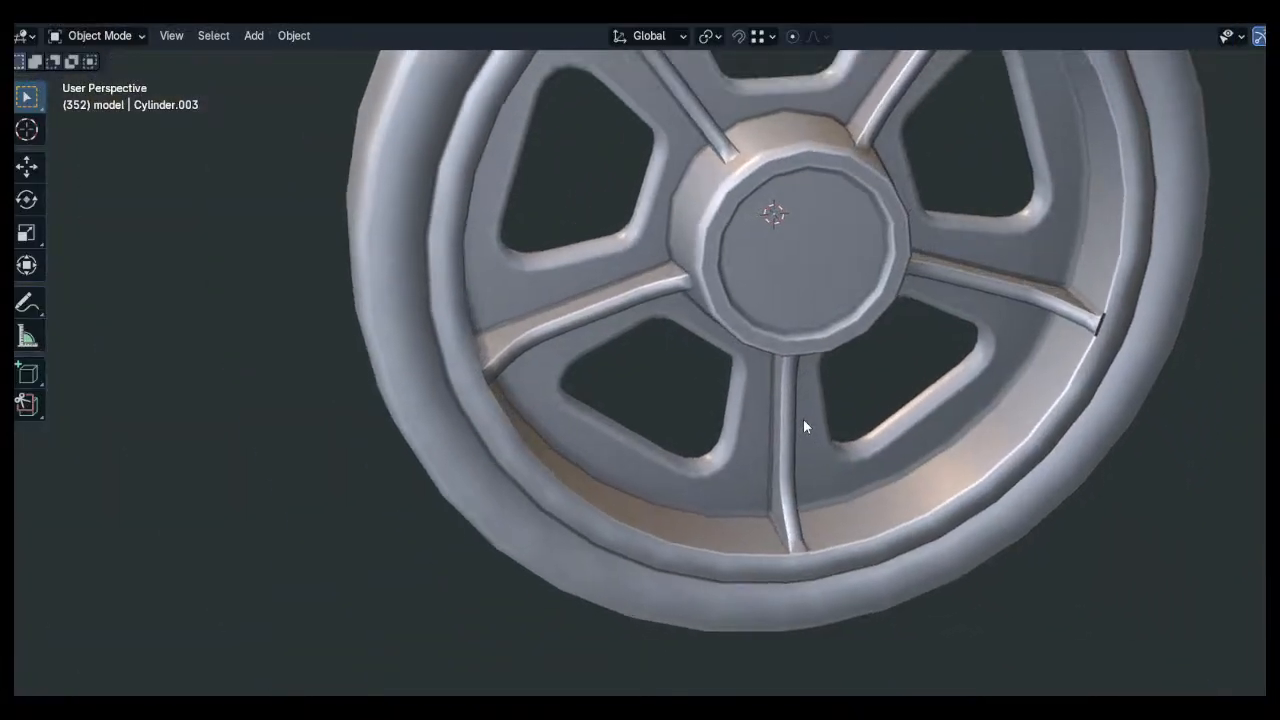
# Restore the full window layout and add a Mirror modifier to the wheel
pyautogui.hotkey('ctrl', 'space')
pyautogui.click(1176, 356)
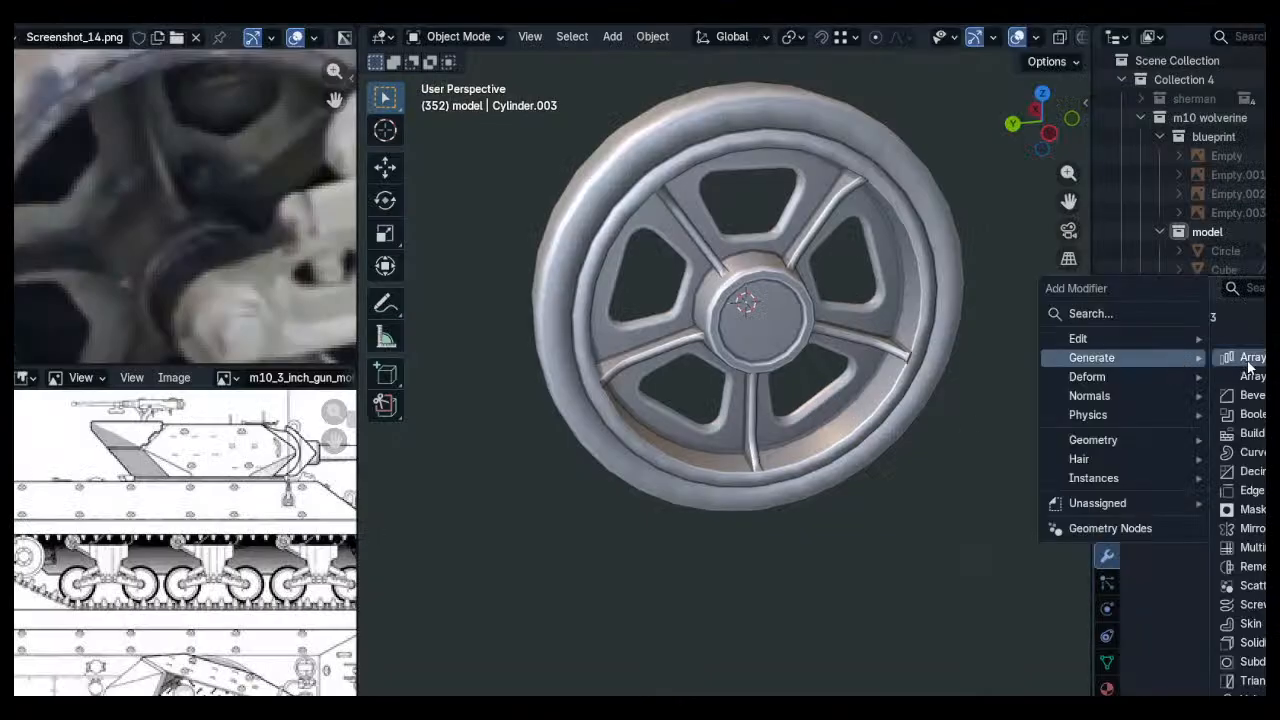
pyautogui.click(1258, 536)
pyautogui.moveTo(1003, 372); pyautogui.dragTo(930, 391, button='middle')
pyautogui.hotkey('alt', 'z')
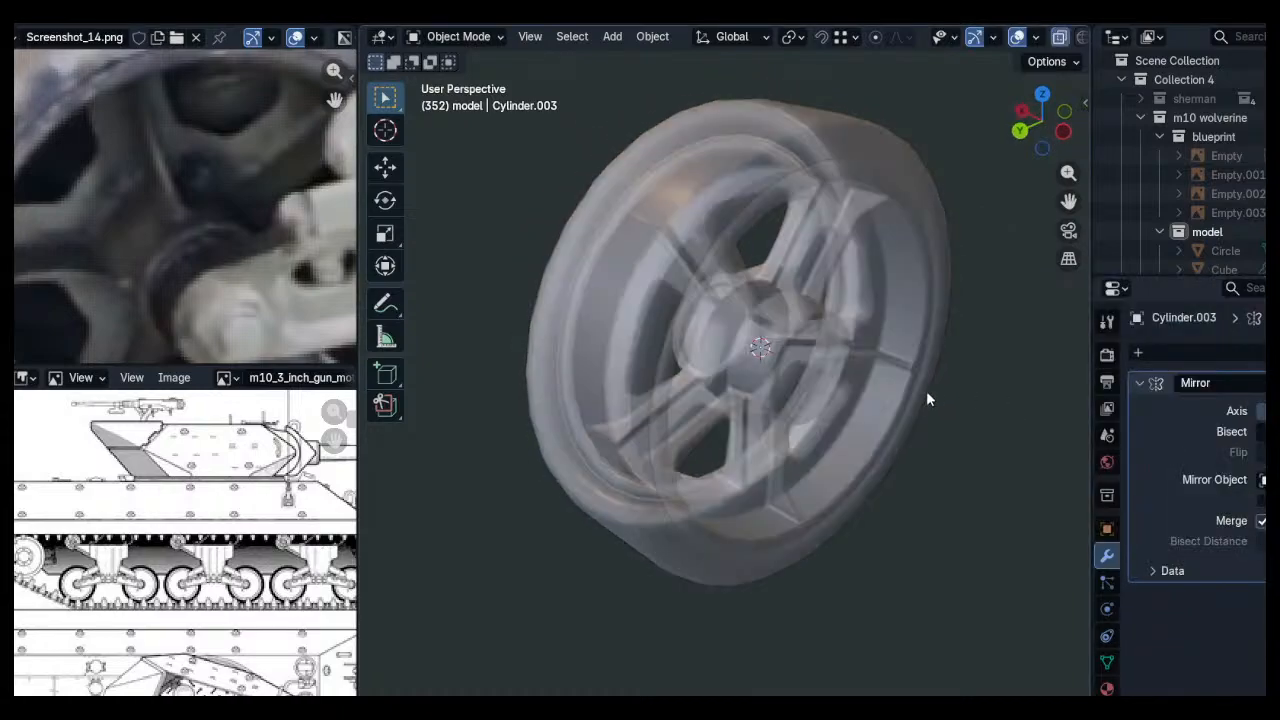
pyautogui.hotkey('alt', 'z')
# Reveal all hidden objects and select the older wheel disc overlapping the finished wheel
pyautogui.hotkey('alt', 'h')
pyautogui.moveTo(887, 345); pyautogui.dragTo(731, 403, button='middle')
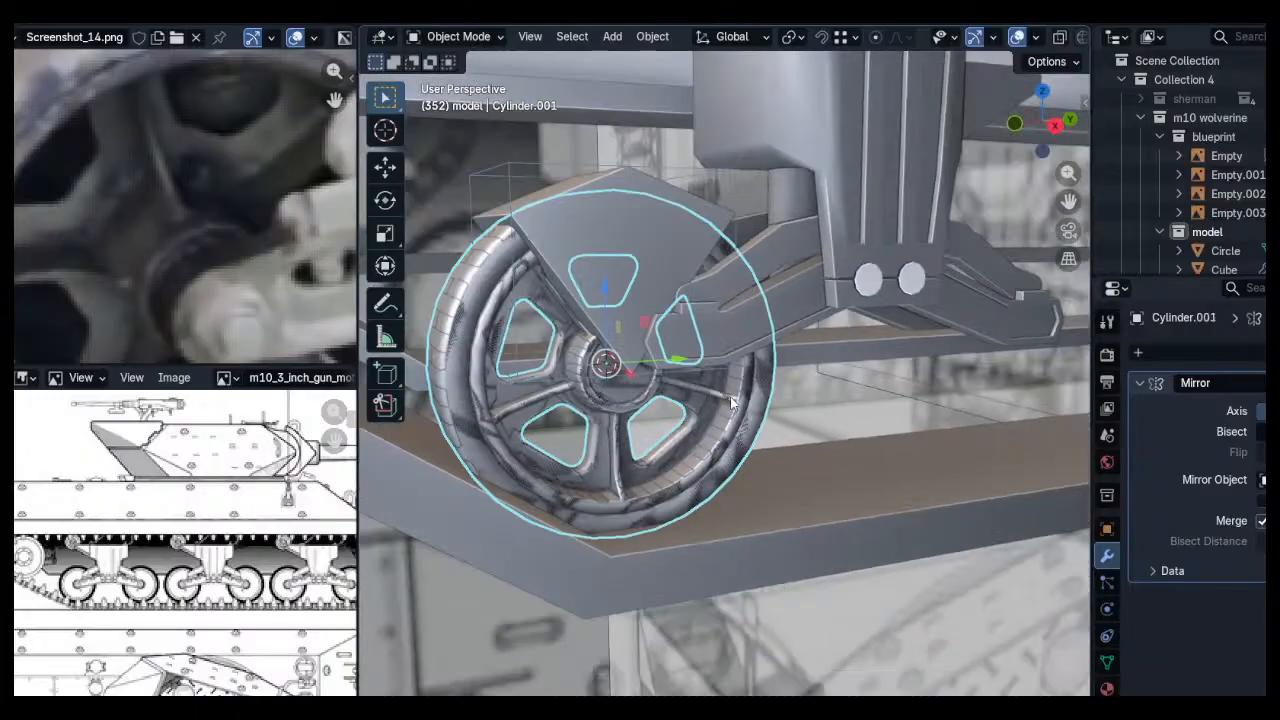
pyautogui.hotkey('shift', 'd')
pyautogui.press('Escape')
pyautogui.press('Tab')
pyautogui.press('Tab')
pyautogui.scroll(2, 735, 423)
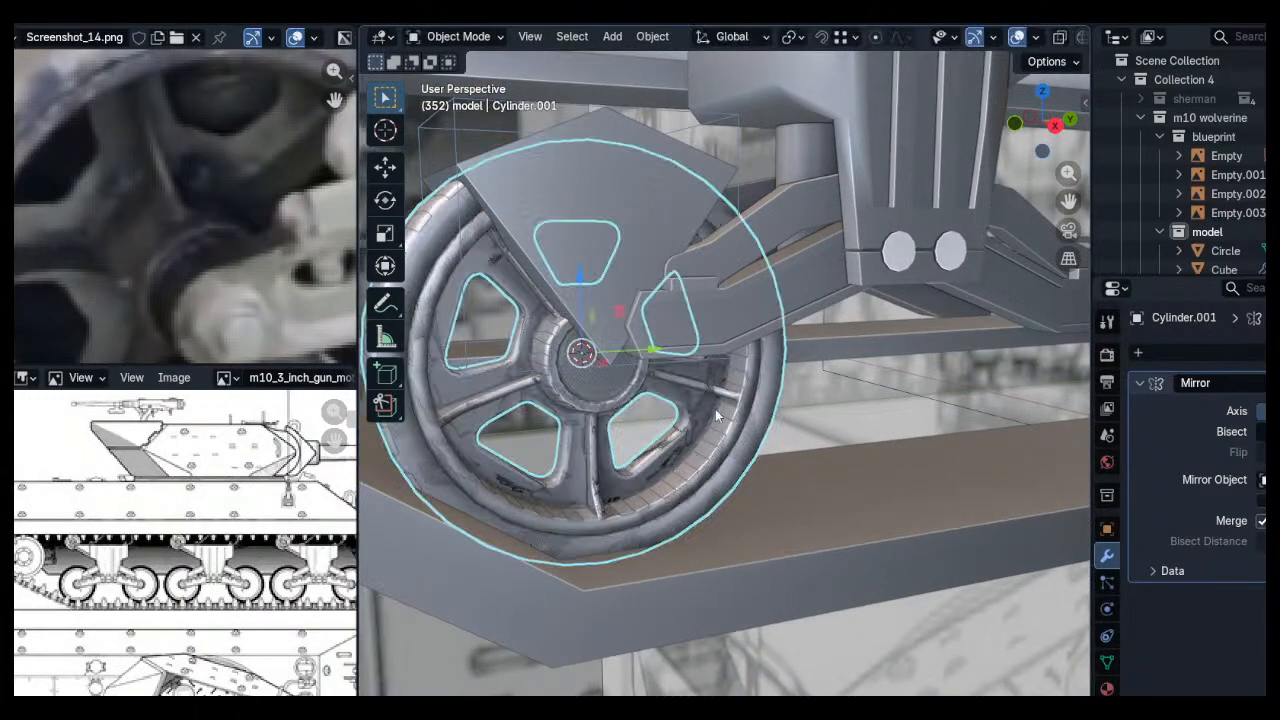
# Add a plain-axes empty at the wheel's centre and reselect the older wheel
pyautogui.scroll(-4, 728, 412)
pyautogui.moveTo(779, 405); pyautogui.dragTo(851, 428, button='middle')
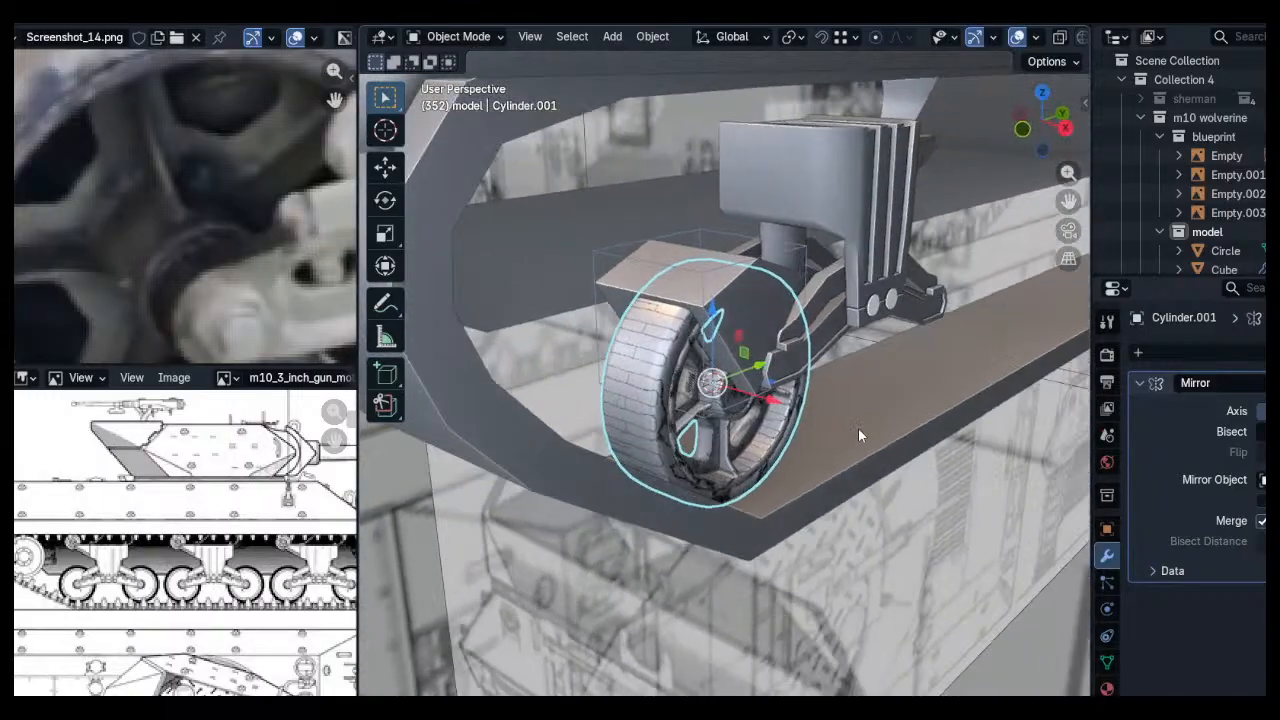
pyautogui.hotkey('shift', 'a')
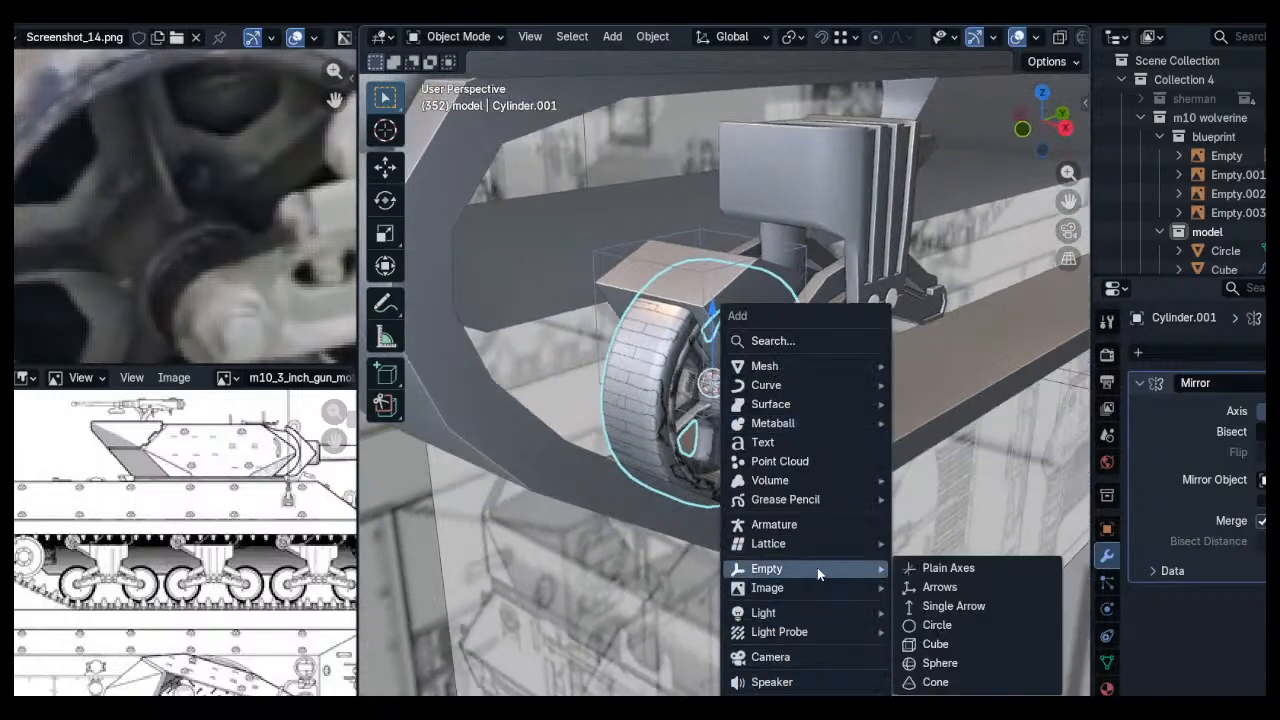
pyautogui.click(925, 568)
pyautogui.moveTo(806, 384); pyautogui.dragTo(757, 423, button='middle')
pyautogui.click(684, 463)
pyautogui.keyDown('shift'); pyautogui.moveTo(684, 463); pyautogui.dragTo(659, 380, button='middle'); pyautogui.keyUp('shift')
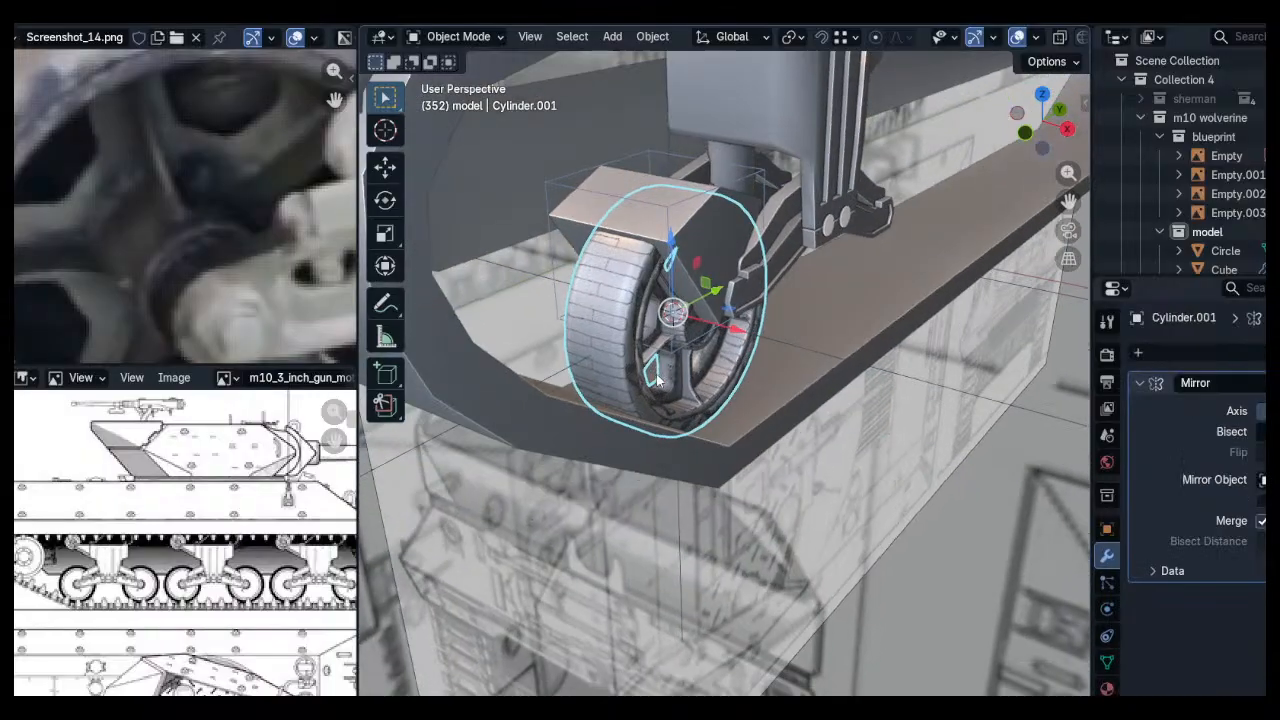
# Examine the older wheel's mesh in Edit Mode where a rib's end face meets the outer rim
pyautogui.moveTo(967, 454); pyautogui.dragTo(747, 435, button='middle')
pyautogui.press('Tab')
pyautogui.keyDown('shift'); pyautogui.moveTo(985, 430); pyautogui.dragTo(547, 341, button='middle'); pyautogui.keyUp('shift')
pyautogui.scroll(5, 795, 374)
pyautogui.hotkey('ctrl', 'space')
pyautogui.scroll(3, 540, 300)
pyautogui.moveTo(537, 286); pyautogui.dragTo(609, 235, button='middle')
pyautogui.moveTo(565, 283); pyautogui.dragTo(890, 349, button='middle')
pyautogui.moveTo(1100, 427); pyautogui.dragTo(1122, 462, button='middle')
pyautogui.click(887, 150)
pyautogui.scroll(-5, 631, 477)
pyautogui.scroll(-2, 1140, 400)
pyautogui.keyDown('shift'); pyautogui.moveTo(1122, 462); pyautogui.dragTo(857, 411, button='middle'); pyautogui.keyUp('shift')
pyautogui.scroll(7, 905, 319)
pyautogui.scroll(1, 905, 319)
pyautogui.click(906, 322)
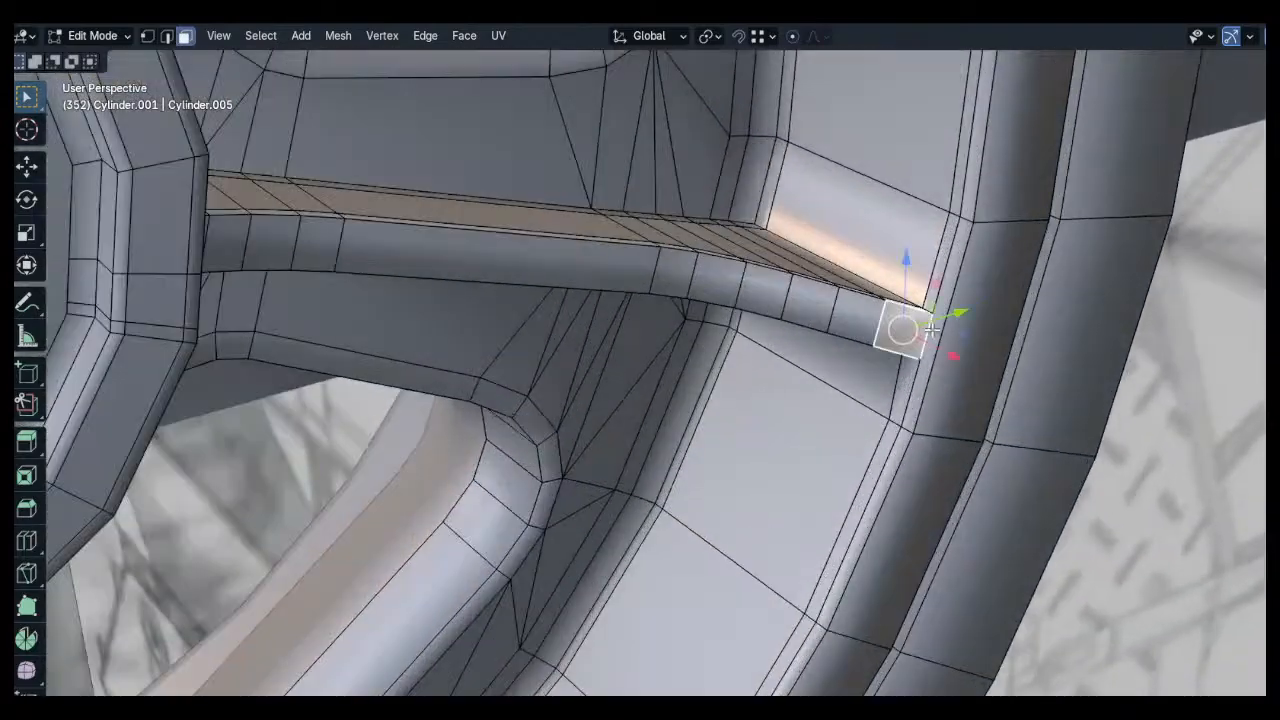
# Inspect another rib end on the older wheel's rim and return to Object Mode
pyautogui.scroll(-5, 827, 361)
pyautogui.moveTo(827, 361); pyautogui.dragTo(640, 520, button='middle')
pyautogui.keyDown('shift'); pyautogui.moveTo(560, 565); pyautogui.dragTo(691, 511, button='middle'); pyautogui.keyUp('shift')
pyautogui.scroll(5, 691, 511)
pyautogui.click(594, 466)
pyautogui.scroll(-5, 594, 466)
pyautogui.keyDown('shift'); pyautogui.moveTo(594, 466); pyautogui.dragTo(896, 412, button='middle'); pyautogui.keyUp('shift')
pyautogui.scroll(-3, 796, 417)
pyautogui.press('Tab')
# Restore the full window layout and create a collection named del inside m10 wolverine, excluded from view
pyautogui.scroll(-3, 809, 421)
pyautogui.press('m')
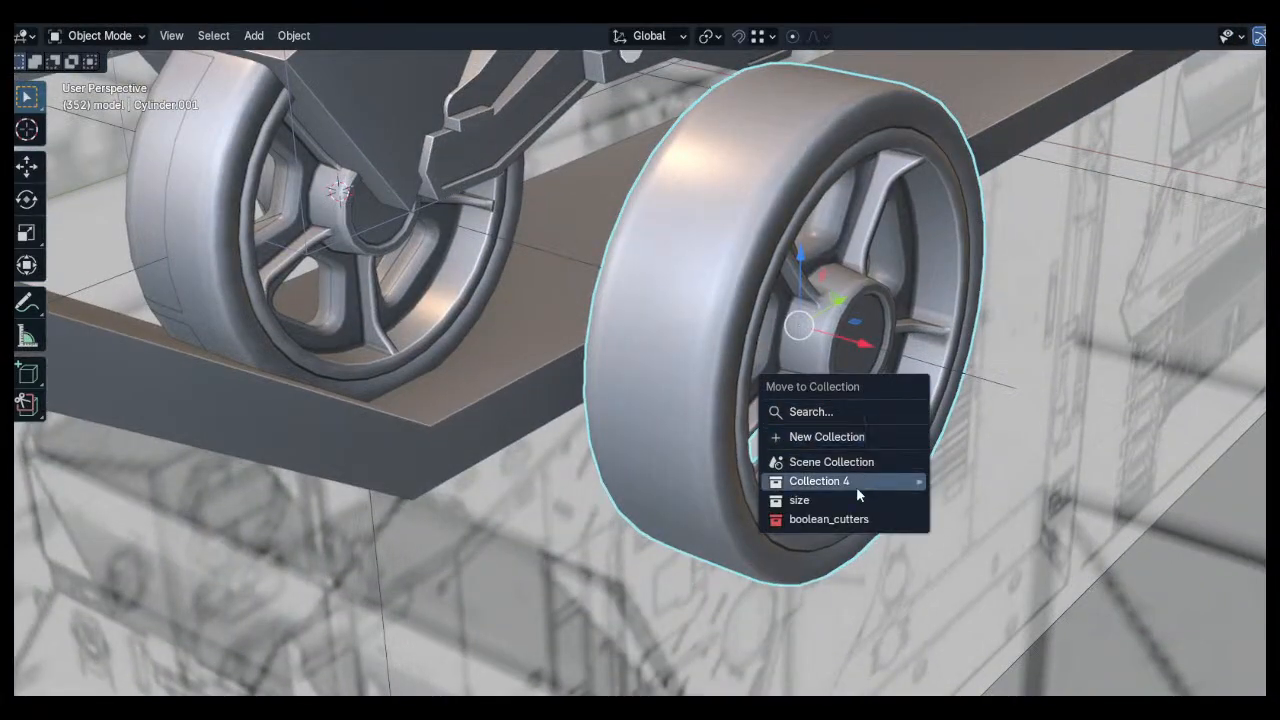
pyautogui.hotkey('ctrl', 'space')
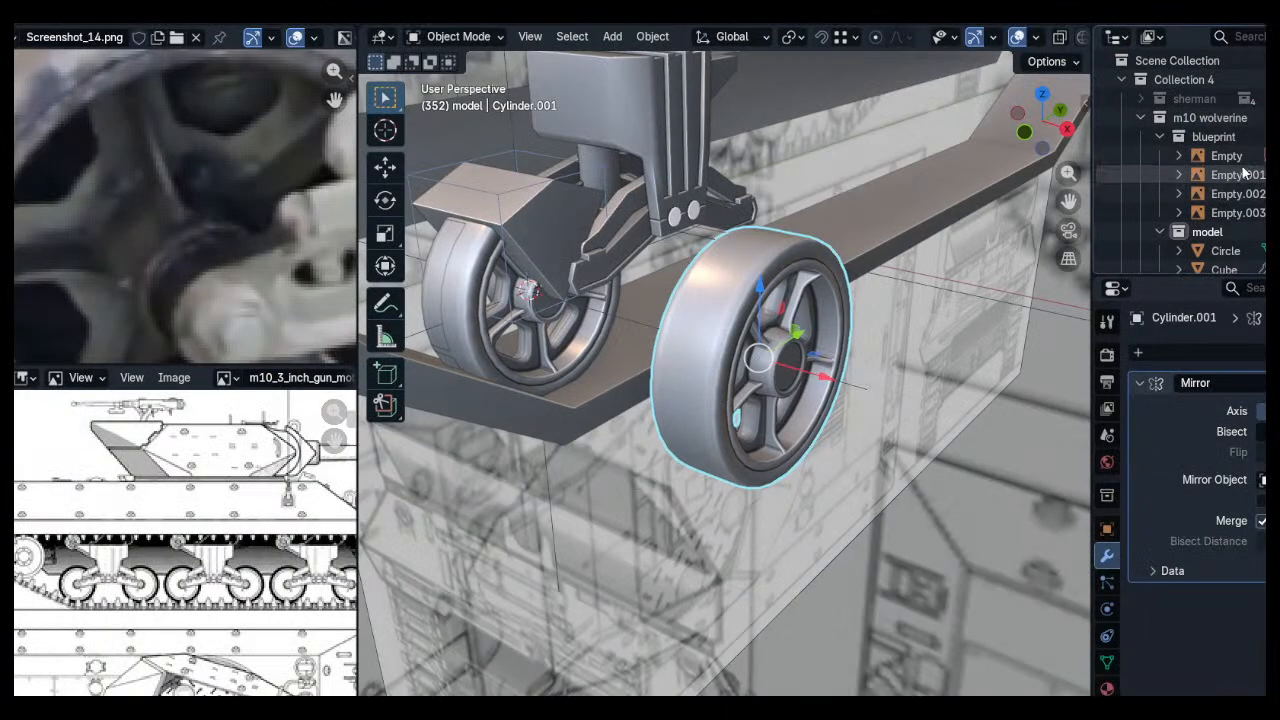
pyautogui.click(1160, 137)
pyautogui.click(1160, 155)
pyautogui.click(1205, 118)
pyautogui.rightClick(1205, 118)
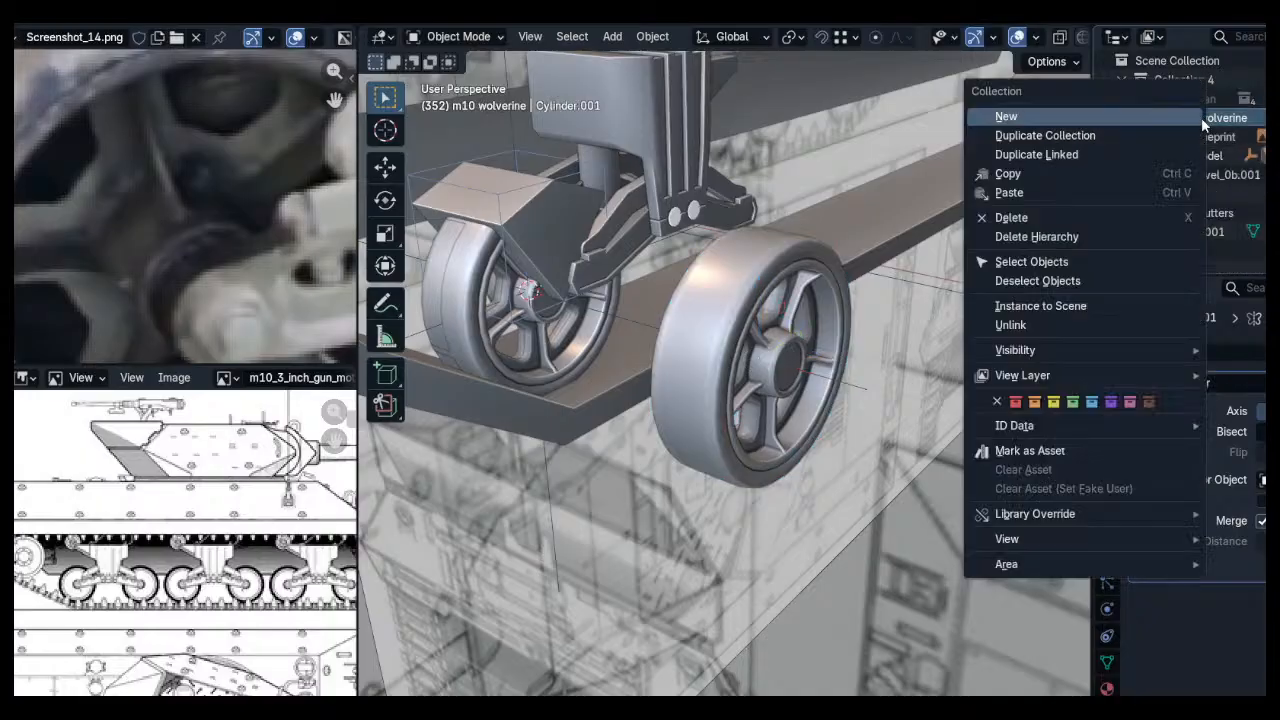
pyautogui.click(1195, 119)
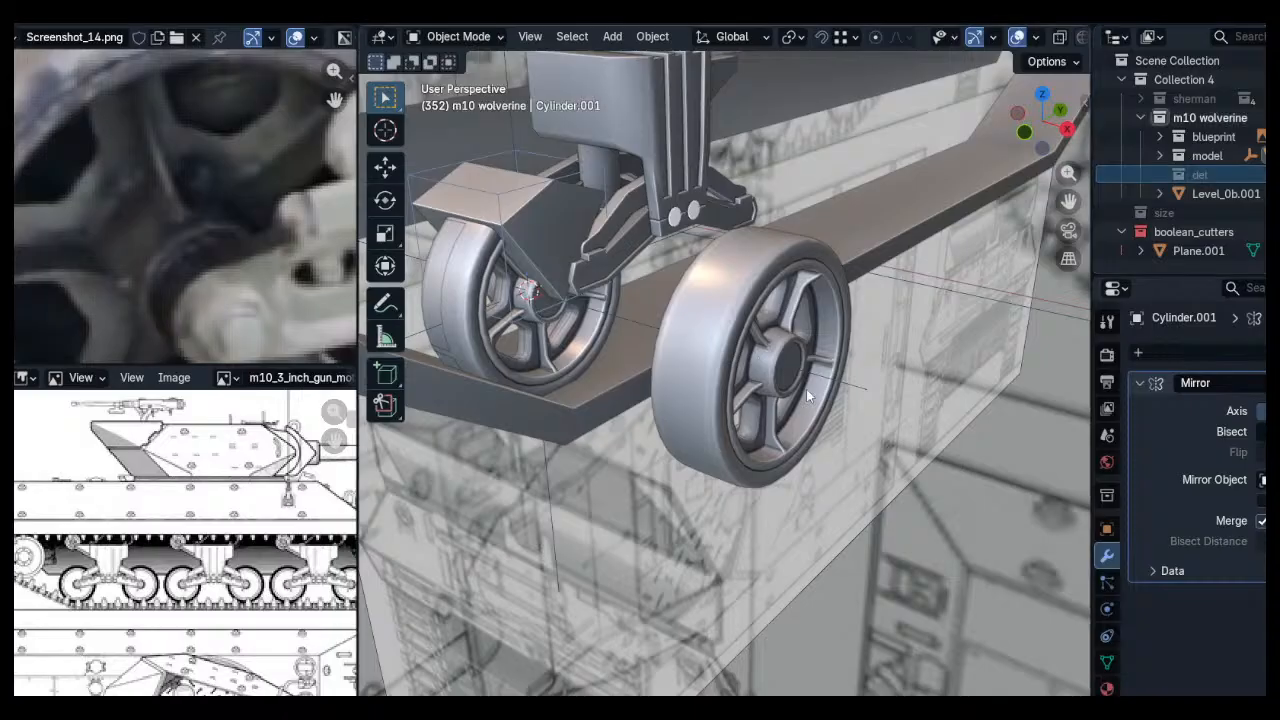
# Move the older wheel into the del collection
pyautogui.press('m')
pyautogui.moveTo(742, 464)
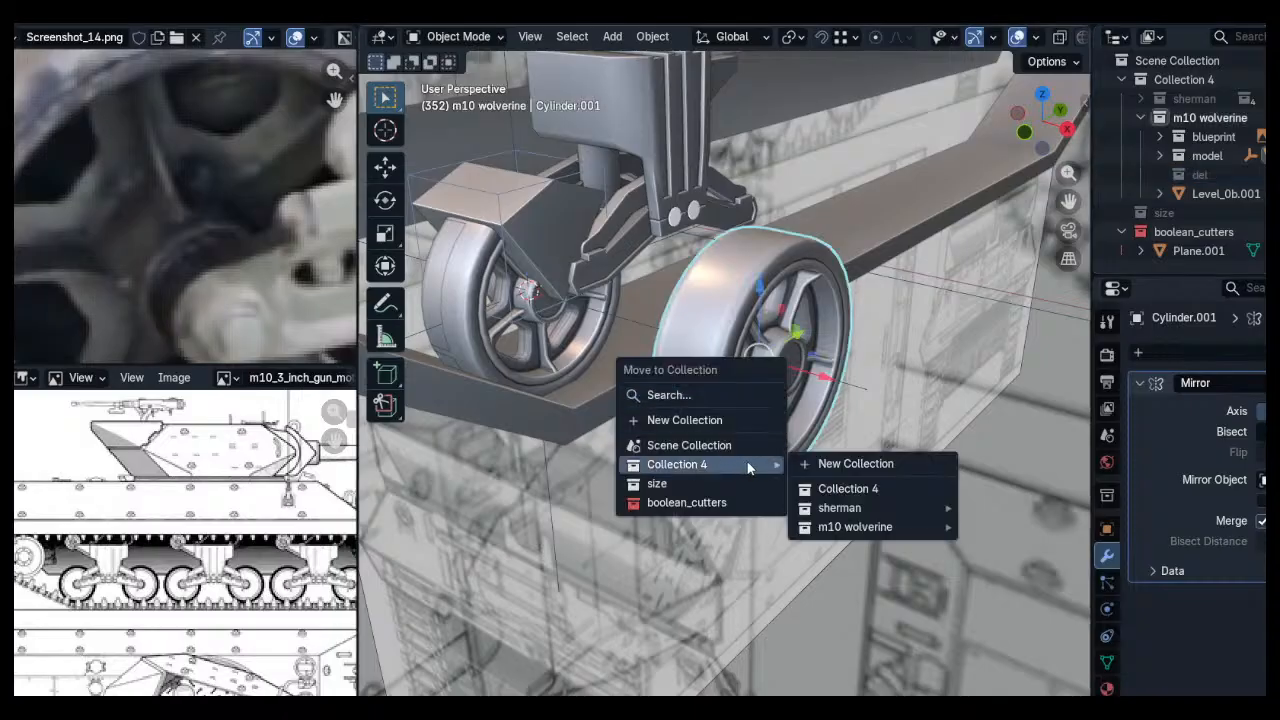
pyautogui.click(992, 611)
# Move the remaining five-spoke wheel along the X axis, out from the suspension
pyautogui.keyDown('shift'); pyautogui.moveTo(775, 344); pyautogui.dragTo(801, 341, button='middle'); pyautogui.keyUp('shift')
pyautogui.click(552, 333)
pyautogui.press('g')
pyautogui.press('x')
pyautogui.click(775, 414)
# Examine the displaced wheel's mesh from both sides in Edit Mode and return to Object Mode
pyautogui.press('Tab')
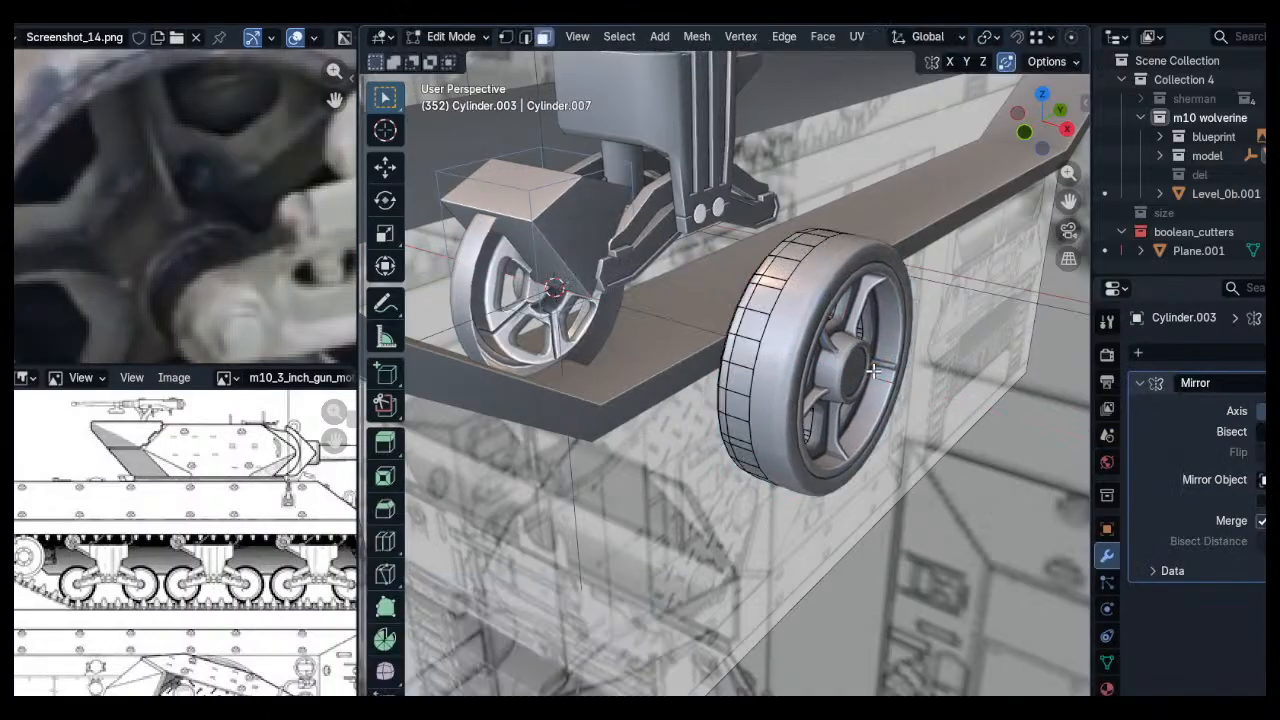
pyautogui.moveTo(775, 414); pyautogui.dragTo(862, 376, button='middle')
pyautogui.scroll(4, 862, 376)
pyautogui.moveTo(640, 360); pyautogui.dragTo(780, 450, button='middle')
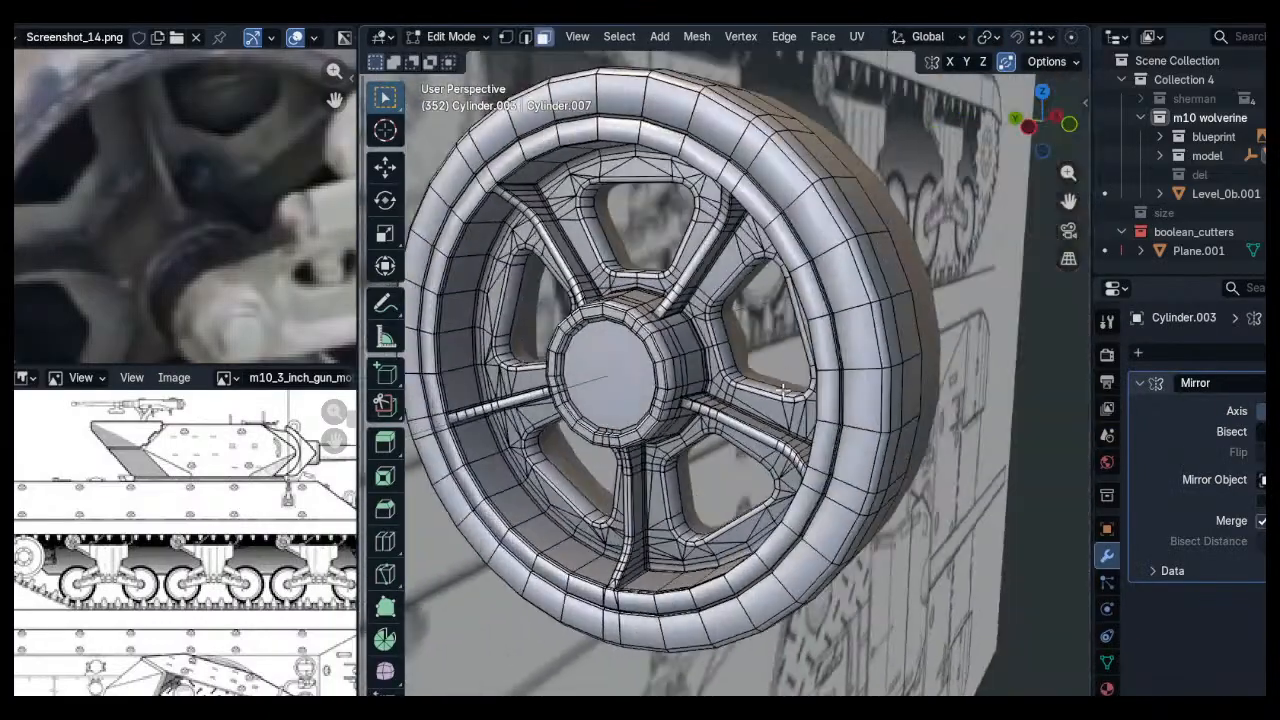
pyautogui.scroll(6, 854, 476)
pyautogui.scroll(-10, 854, 476)
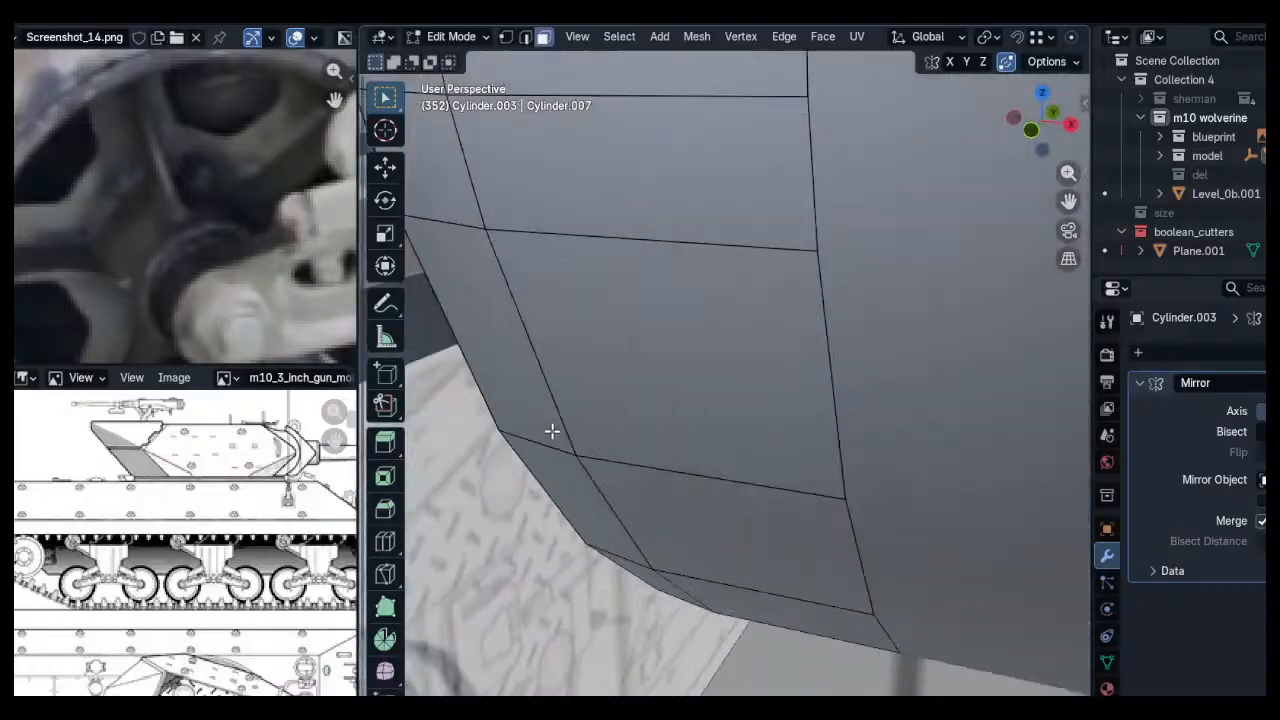
pyautogui.press('Tab')
pyautogui.moveTo(676, 348); pyautogui.dragTo(533, 384, button='middle')
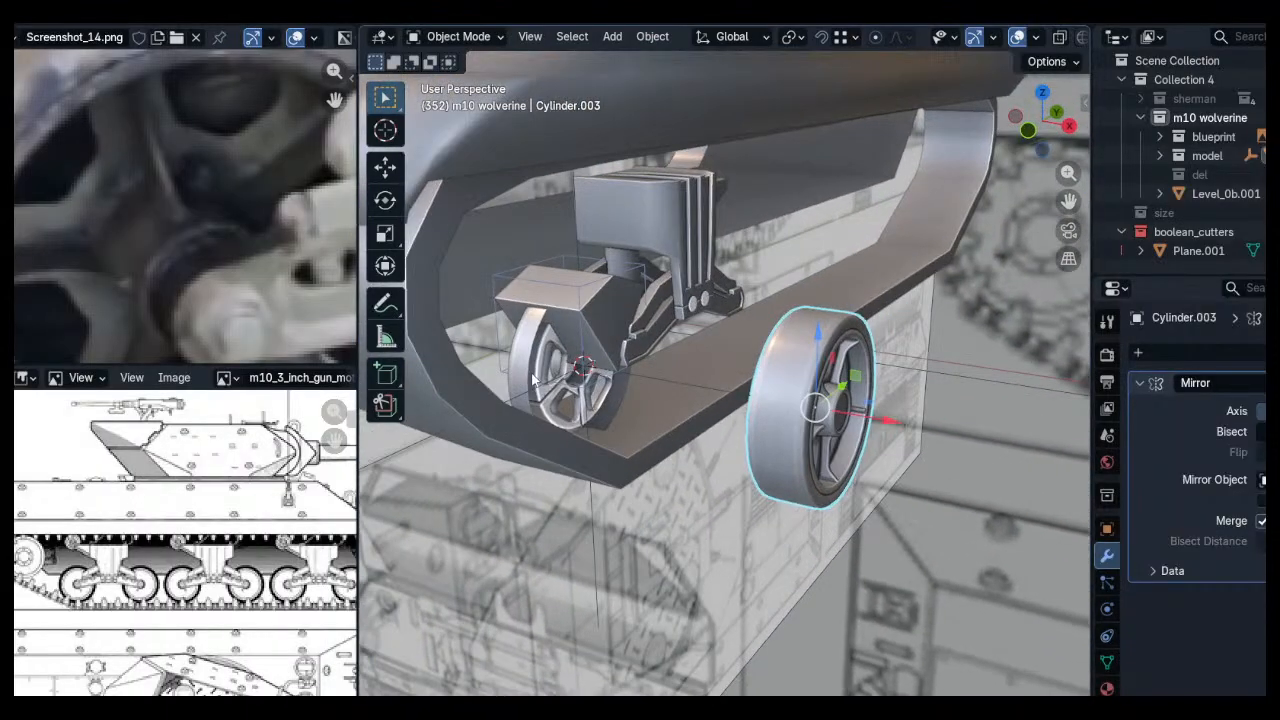
# Move the leftover wheel pieces and the boolean cutter at the suspension arm into the del collection
pyautogui.moveTo(680, 429)
pyautogui.click(791, 511)
pyautogui.click(561, 326)
pyautogui.moveTo(561, 326); pyautogui.dragTo(527, 322, button='middle')
pyautogui.press('m')
pyautogui.moveTo(655, 381)
pyautogui.click(782, 467)
pyautogui.hotkey('ctrl', 'z')
pyautogui.press('m')
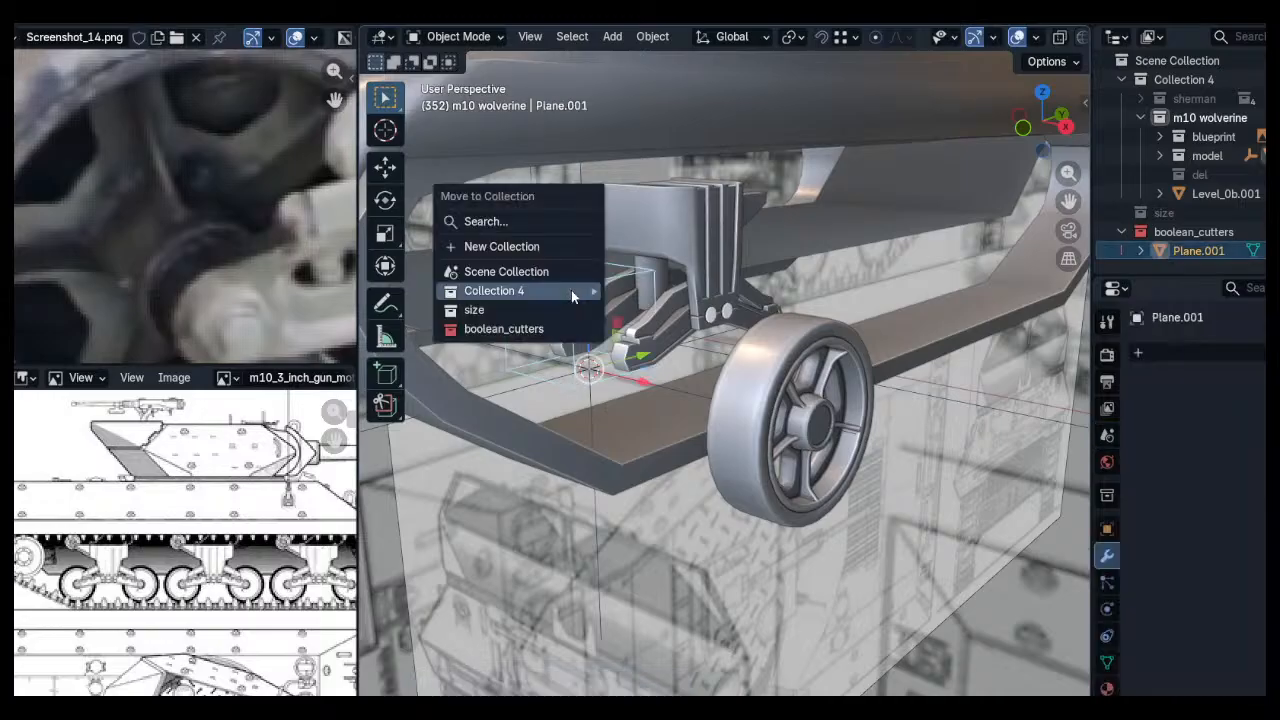
pyautogui.moveTo(571, 290)
pyautogui.click(814, 435)
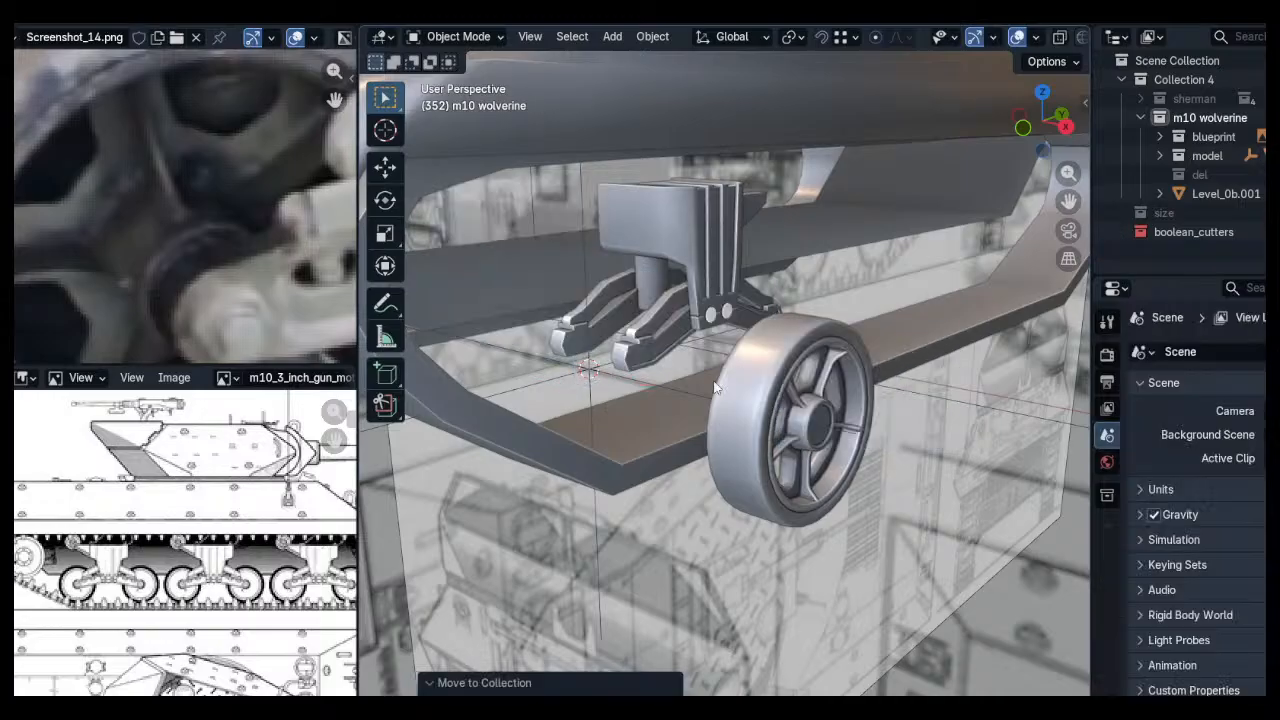
# Place the wheel back at the suspension arm, isolate it and open its mesh in edge select mode
pyautogui.click(785, 405)
pyautogui.click(770, 328)
pyautogui.moveTo(770, 328); pyautogui.dragTo(703, 314, button='middle')
pyautogui.scroll(5, 694, 378)
pyautogui.hotkey('alt', 'a')
pyautogui.click(700, 380)
pyautogui.press('KP_Divide')
pyautogui.press('Tab')
pyautogui.scroll(4, 820, 330)
pyautogui.press('2')
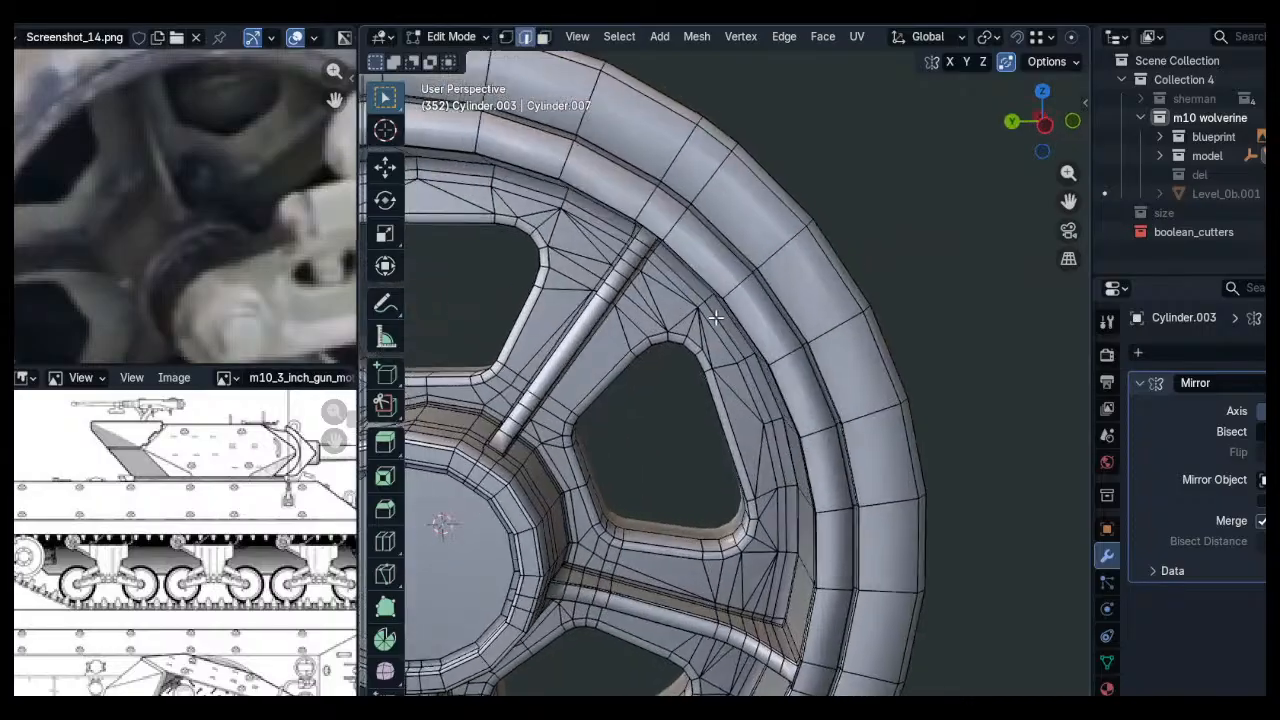
# Fill the small open gaps where the upper ribs' ends meet the outer rim with faces
pyautogui.scroll(2, 703, 314)
pyautogui.hotkey('ctrl', 'space')
pyautogui.keyDown('shift'); pyautogui.moveTo(703, 240); pyautogui.dragTo(823, 437, button='middle'); pyautogui.keyUp('shift')
pyautogui.scroll(3, 820, 283)
pyautogui.scroll(2, 870, 380)
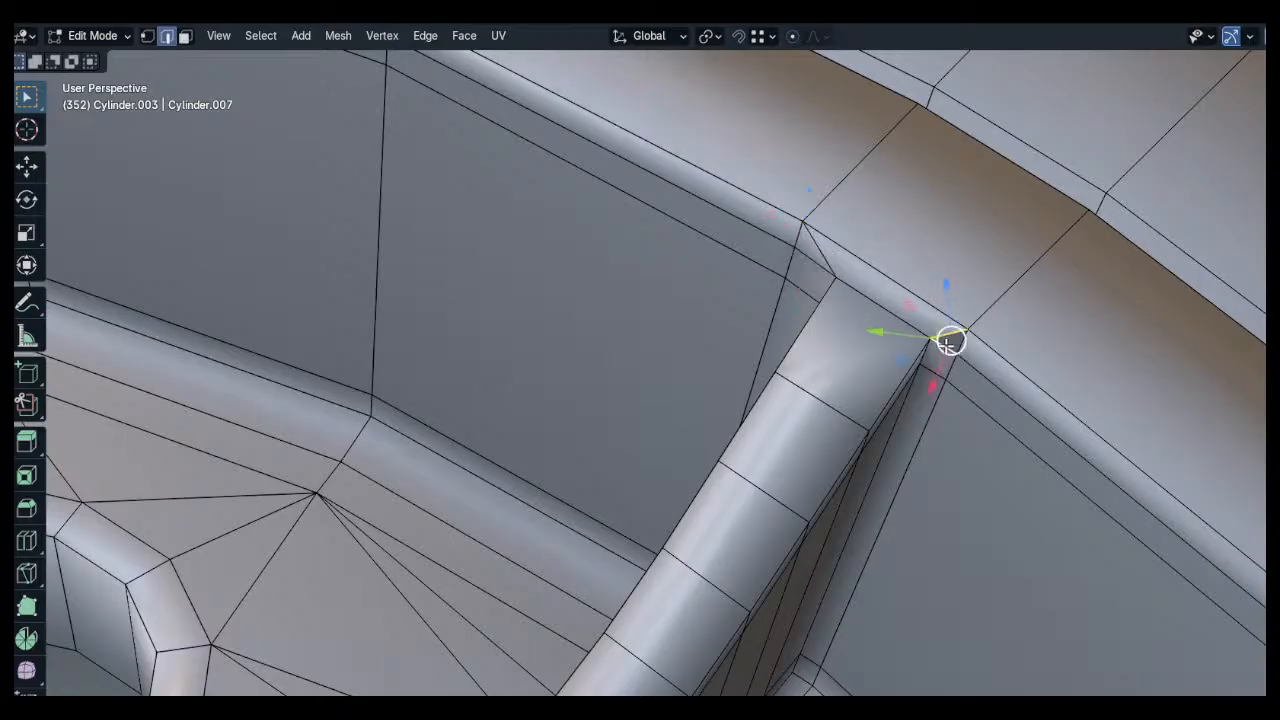
pyautogui.scroll(-5, 779, 305)
pyautogui.moveTo(680, 305); pyautogui.dragTo(1069, 326, button='middle')
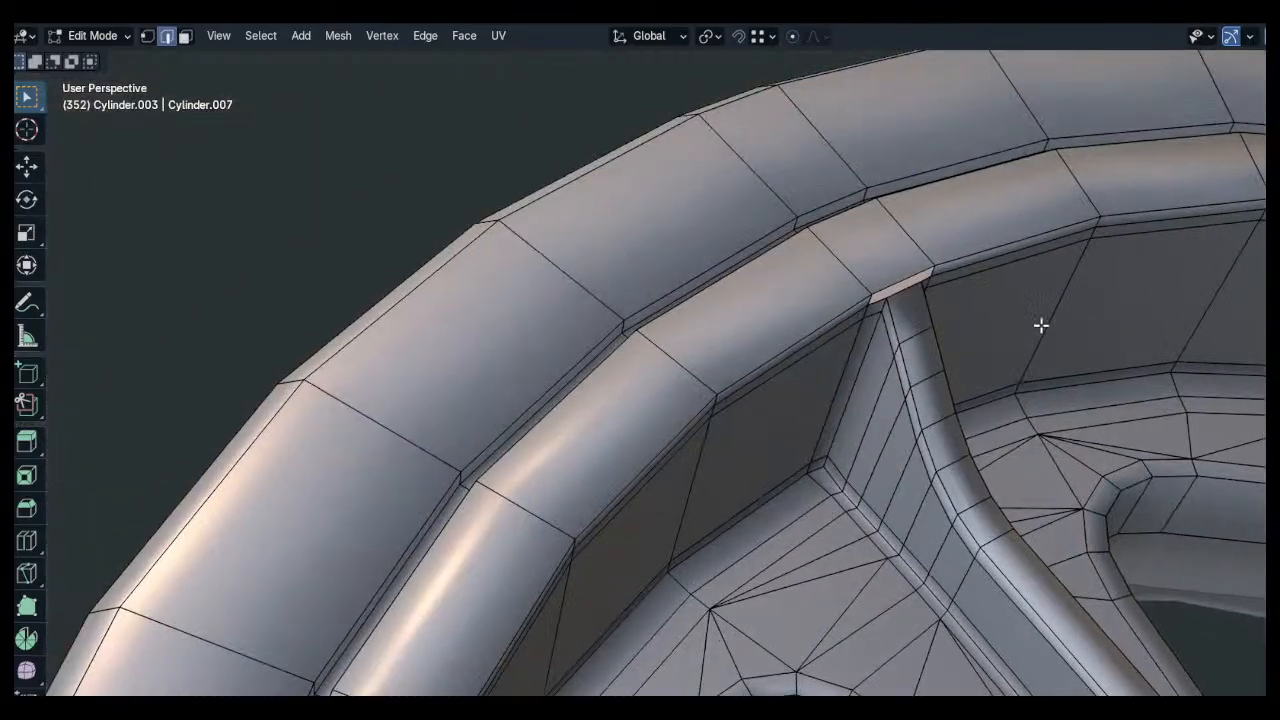
pyautogui.scroll(3, 1069, 326)
pyautogui.keyDown('shift'); pyautogui.moveTo(1069, 200); pyautogui.dragTo(813, 322, button='middle'); pyautogui.keyUp('shift')
pyautogui.scroll(2, 813, 322)
pyautogui.click(860, 385)
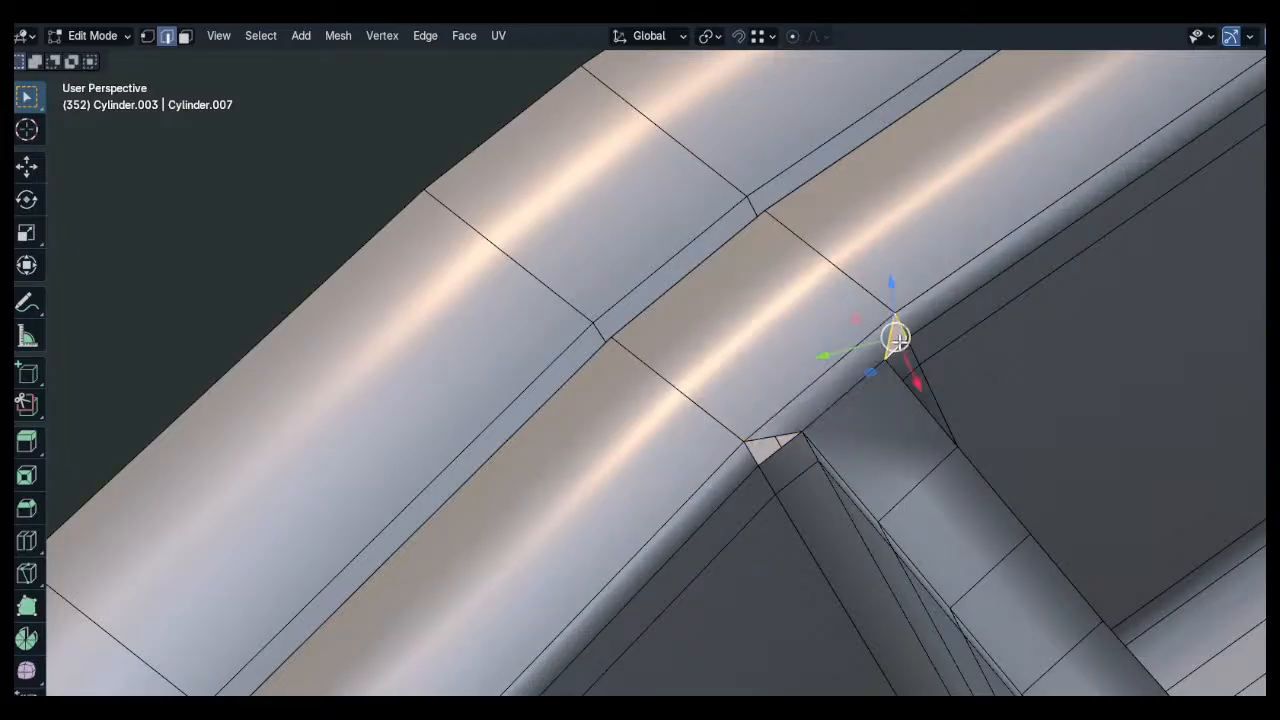
# Close the gap at the left rib's rim end and check the wheel's shading in Object Mode
pyautogui.press('Tab')
pyautogui.scroll(-7, 840, 405)
pyautogui.moveTo(862, 415); pyautogui.dragTo(870, 259, button='middle')
pyautogui.scroll(4, 778, 490)
pyautogui.moveTo(786, 506); pyautogui.dragTo(740, 530, button='middle')
pyautogui.press('Tab')
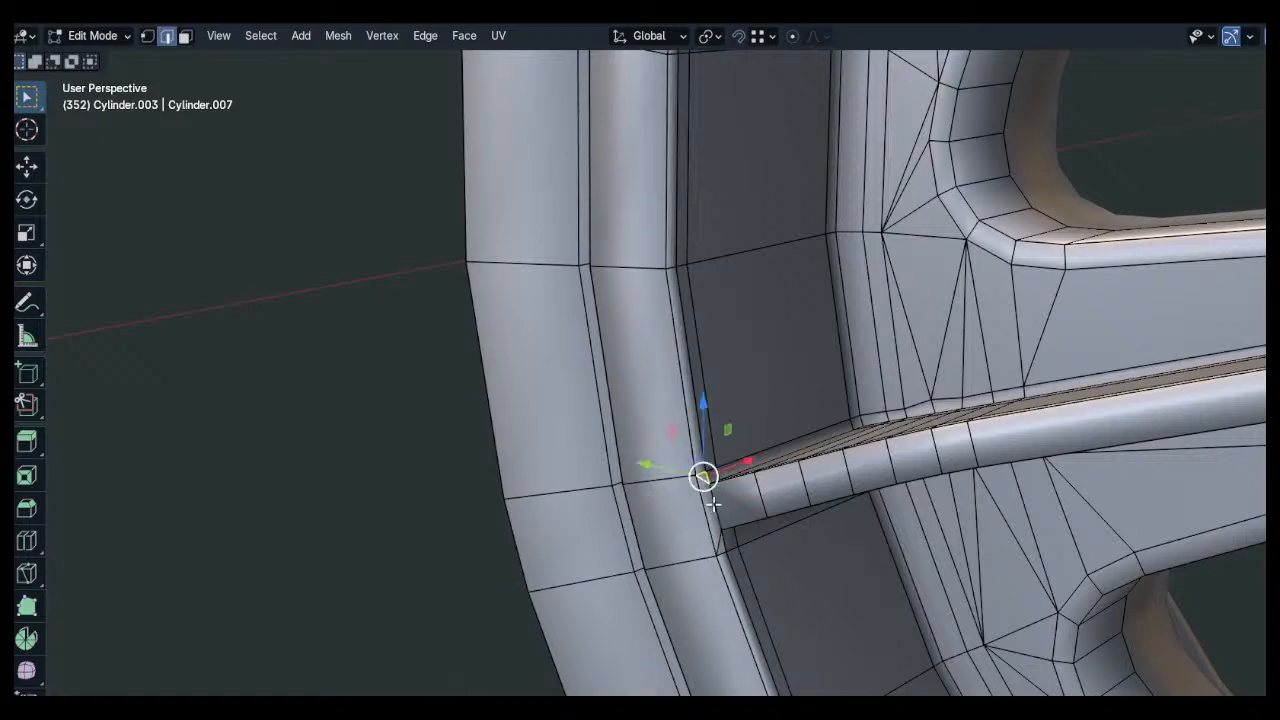
pyautogui.press('Tab')
pyautogui.scroll(-6, 845, 509)
pyautogui.moveTo(963, 486); pyautogui.dragTo(858, 369, button='middle')
pyautogui.scroll(5, 871, 494)
# Slide the rib's centre edge loop onto the neighbouring side edge so it merges, and clear the selection
pyautogui.press('Tab')
pyautogui.scroll(-4, 872, 195)
pyautogui.keyDown('shift'); pyautogui.moveTo(870, 110); pyautogui.dragTo(855, 540, button='middle'); pyautogui.keyUp('shift')
pyautogui.scroll(2, 865, 317)
pyautogui.scroll(3, 865, 317)
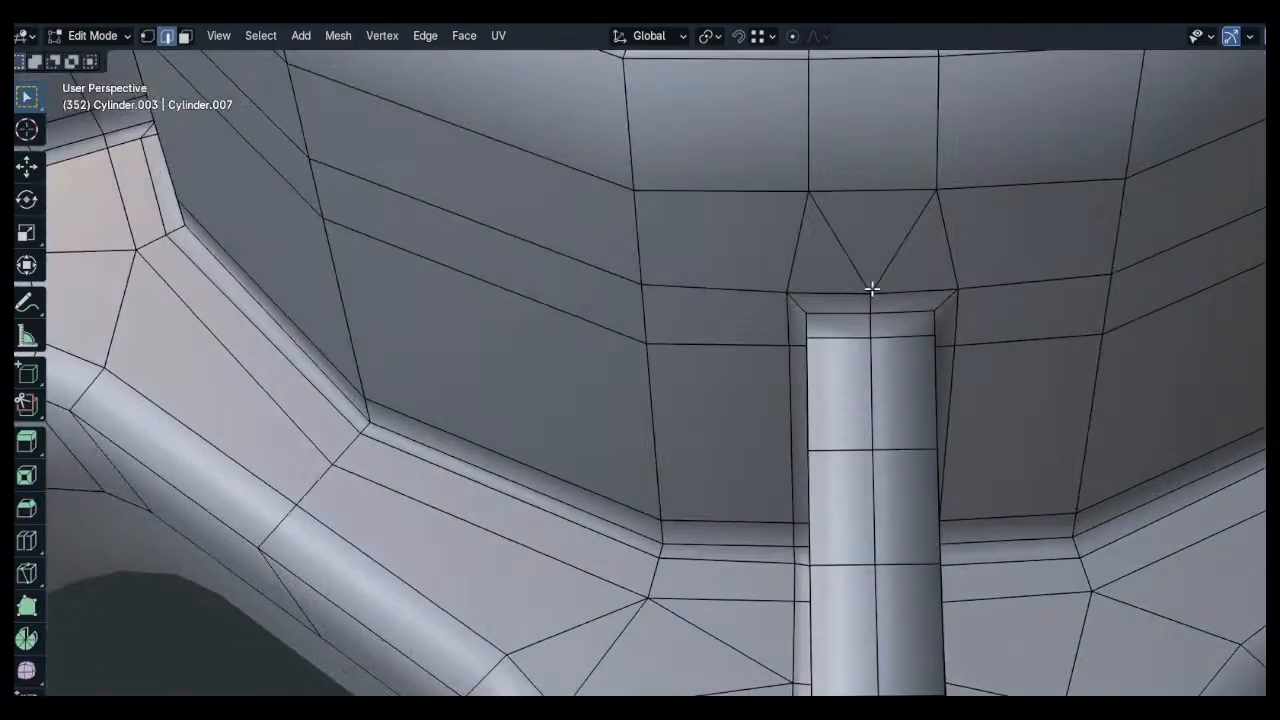
pyautogui.press('g')
pyautogui.press('g')
pyautogui.click(677, 317)
pyautogui.hotkey('alt', 'a')
pyautogui.keyDown('shift'); pyautogui.moveTo(894, 394); pyautogui.dragTo(892, 373, button='middle'); pyautogui.keyUp('shift')
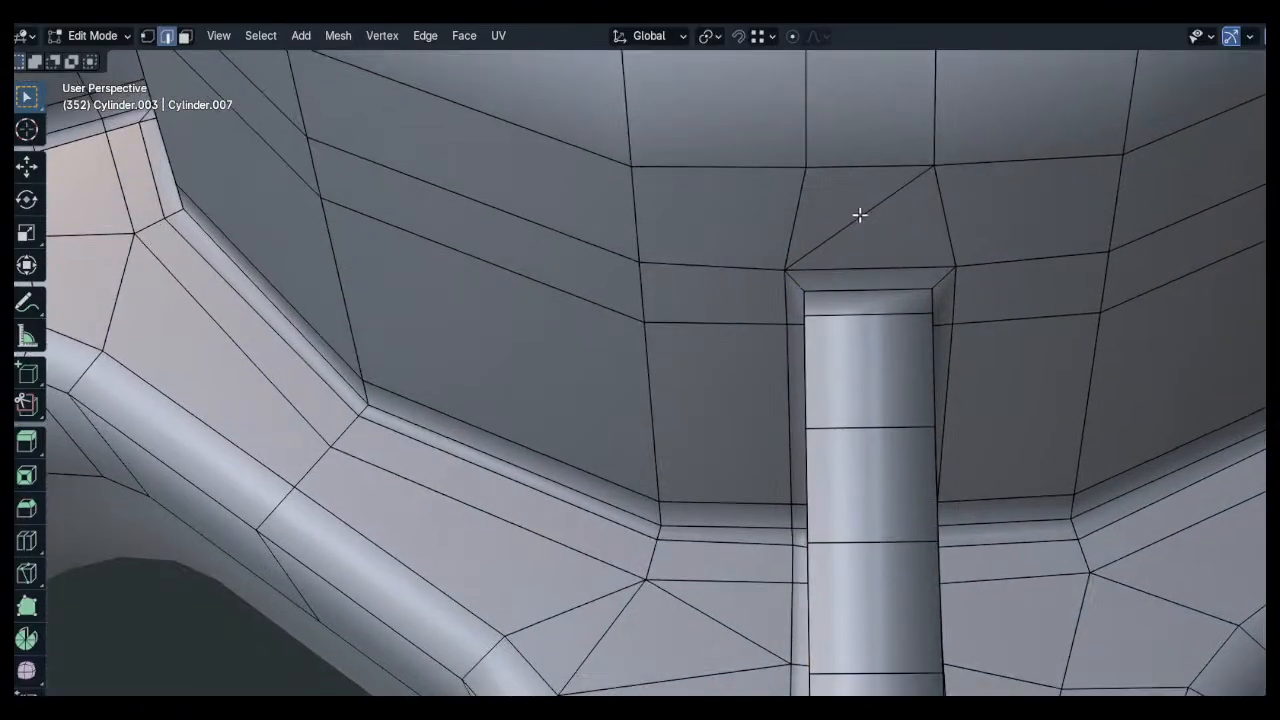
# Clean up the leftover diagonal edges where this rib and the lower rib meet the outer rim
pyautogui.click(860, 214)
pyautogui.scroll(-6, 958, 417)
pyautogui.keyDown('shift'); pyautogui.moveTo(972, 690); pyautogui.dragTo(911, 443, button='middle'); pyautogui.keyUp('shift')
pyautogui.keyDown('shift'); pyautogui.moveTo(882, 645); pyautogui.dragTo(880, 471, button='middle'); pyautogui.keyUp('shift')
pyautogui.scroll(3, 837, 533)
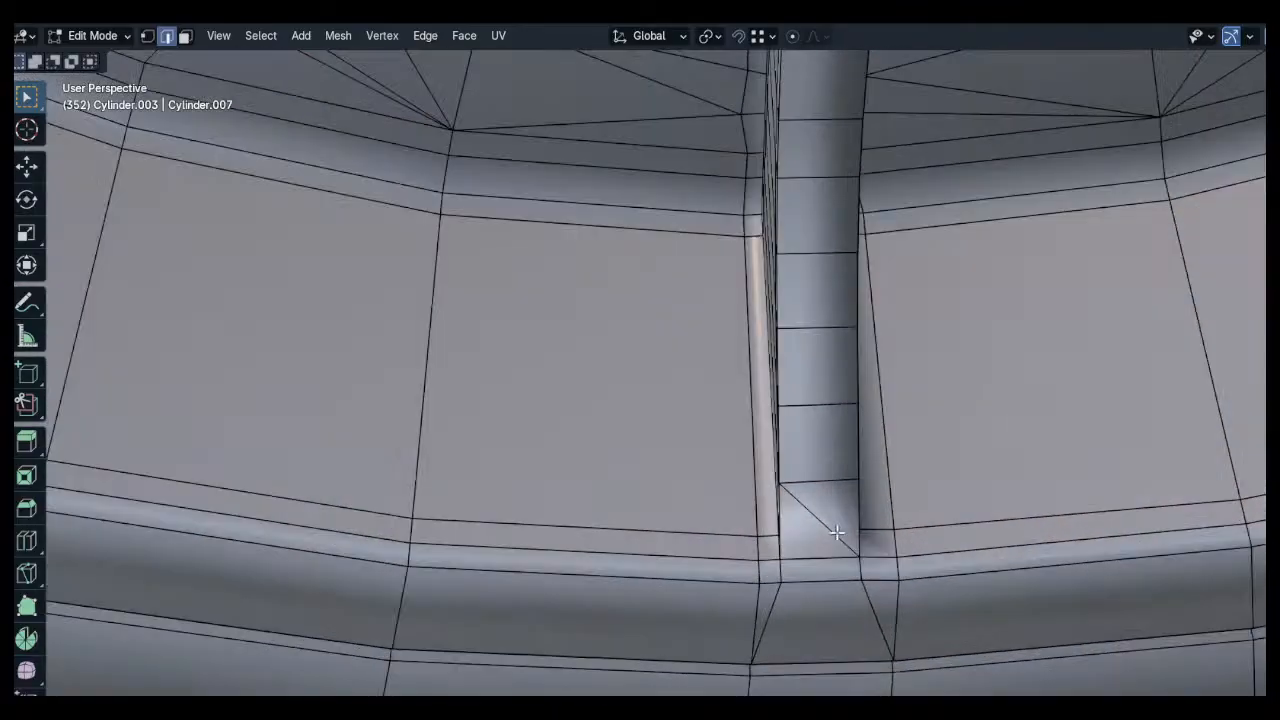
# Fill the gap between the right rib's end and the outer rim, and return to Object Mode
pyautogui.scroll(-4, 838, 633)
pyautogui.keyDown('shift'); pyautogui.moveTo(1230, 130); pyautogui.dragTo(838, 394, button='middle'); pyautogui.keyUp('shift')
pyautogui.scroll(3, 838, 394)
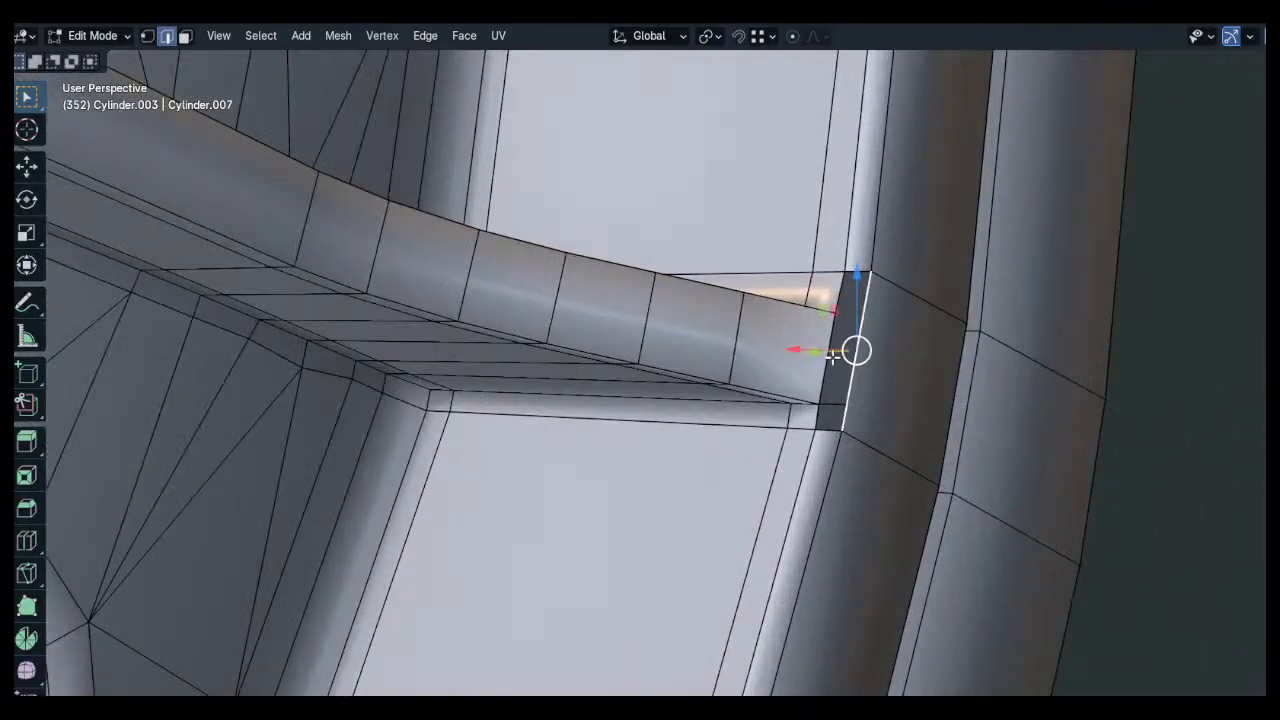
pyautogui.scroll(-5, 895, 326)
pyautogui.keyDown('shift'); pyautogui.moveTo(968, 100); pyautogui.dragTo(806, 294, button='middle'); pyautogui.keyUp('shift')
pyautogui.scroll(3, 708, 397)
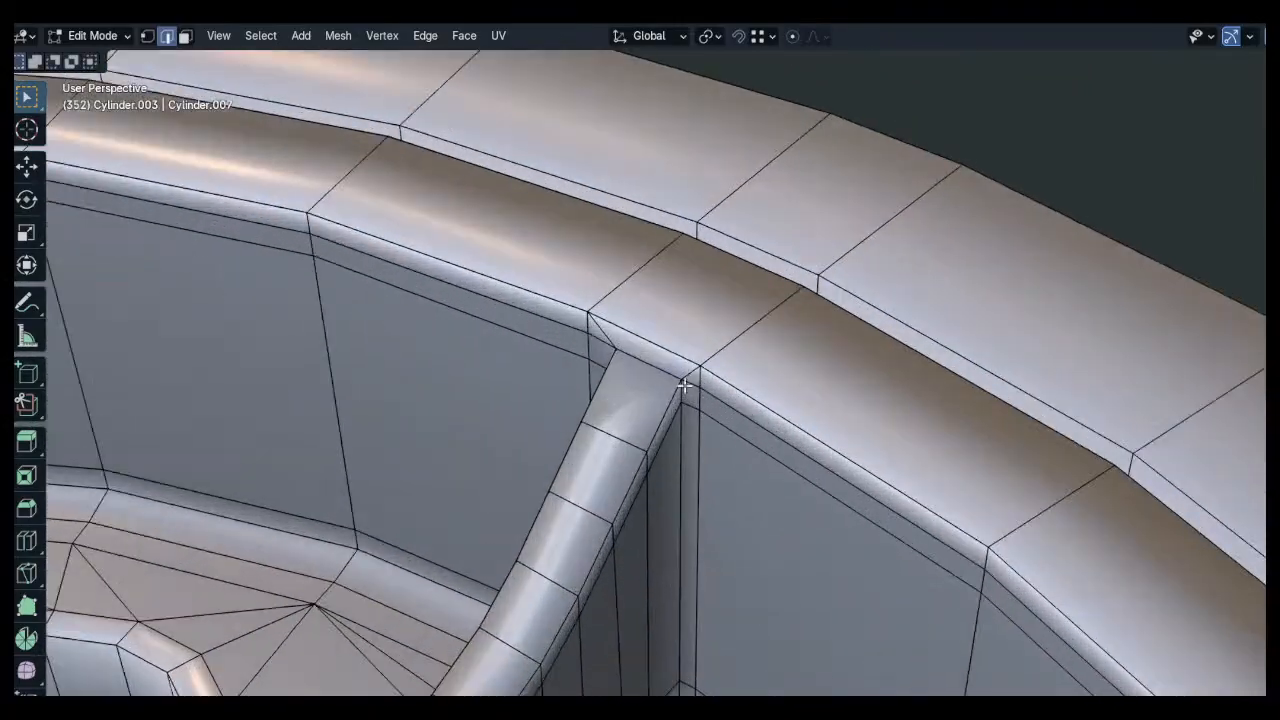
pyautogui.scroll(-6, 708, 397)
pyautogui.press('Tab')
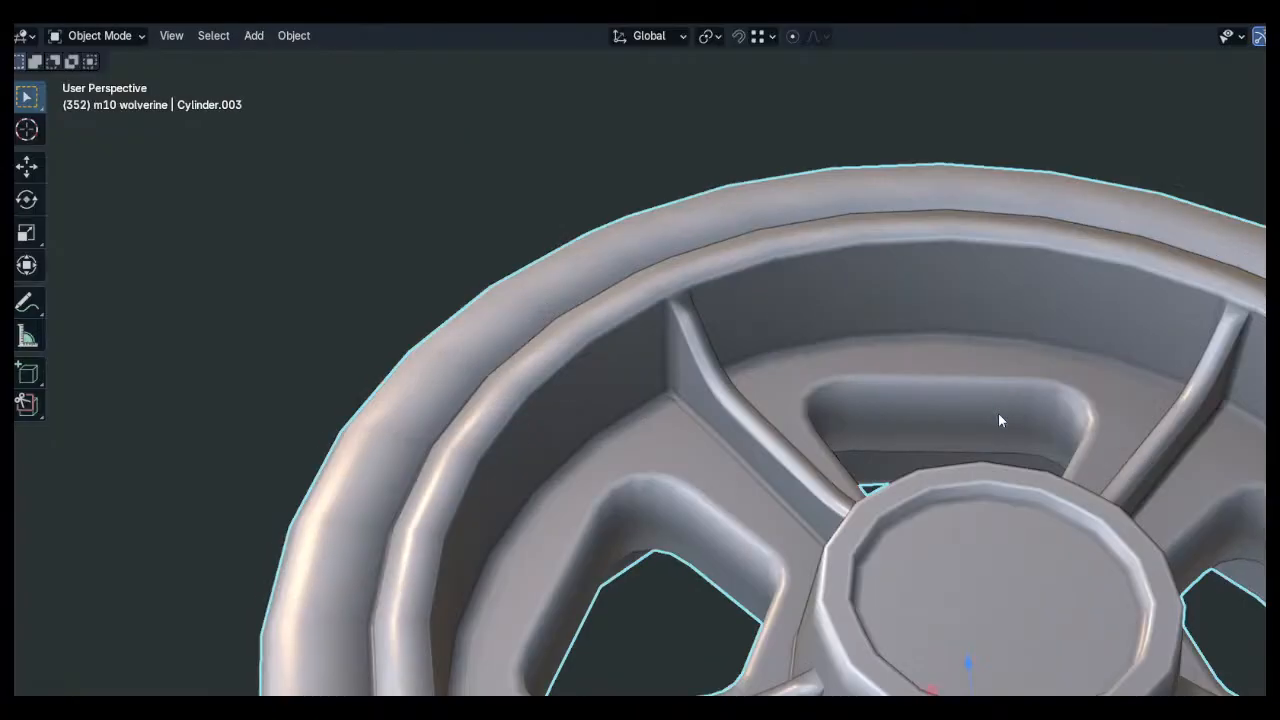
# Add level 1 subdivision to the wheel and reveal all hidden objects
pyautogui.hotkey('ctrl', '1')
pyautogui.scroll(-3, 1015, 487)
pyautogui.moveTo(920, 366); pyautogui.dragTo(877, 473, button='middle')
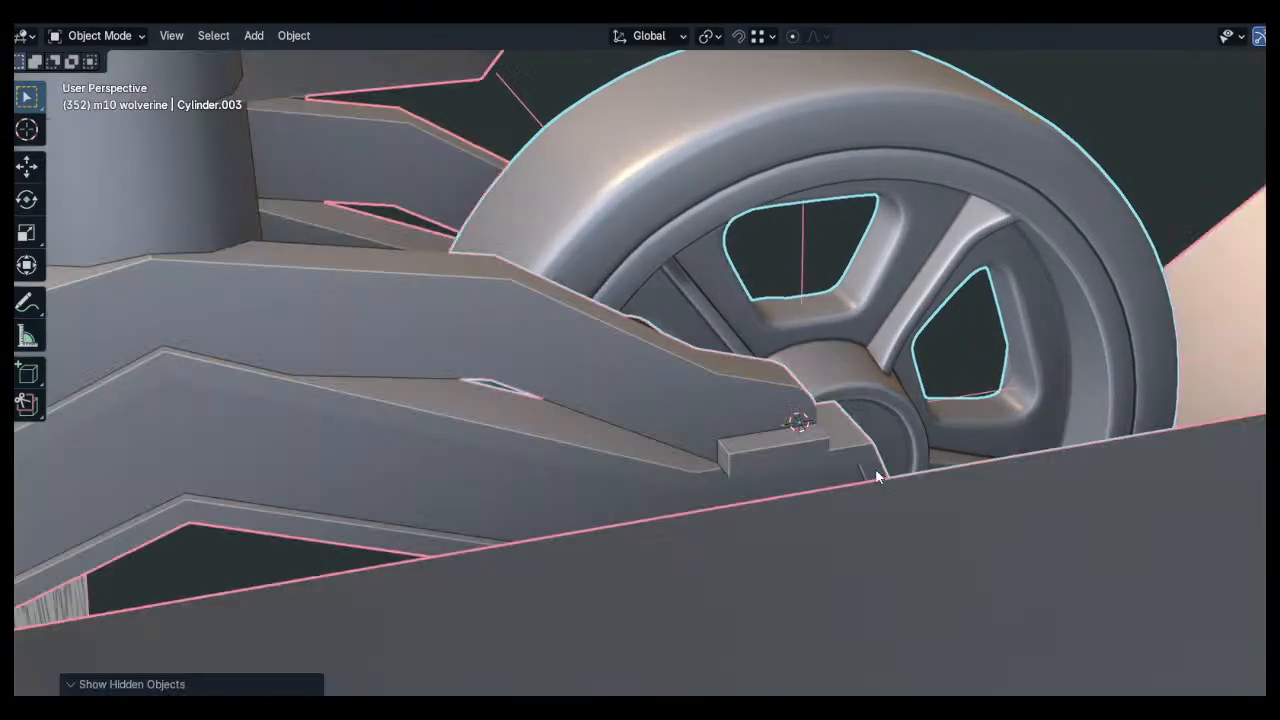
# Select the subdivided wheel and isolate it in local view
pyautogui.click(905, 427)
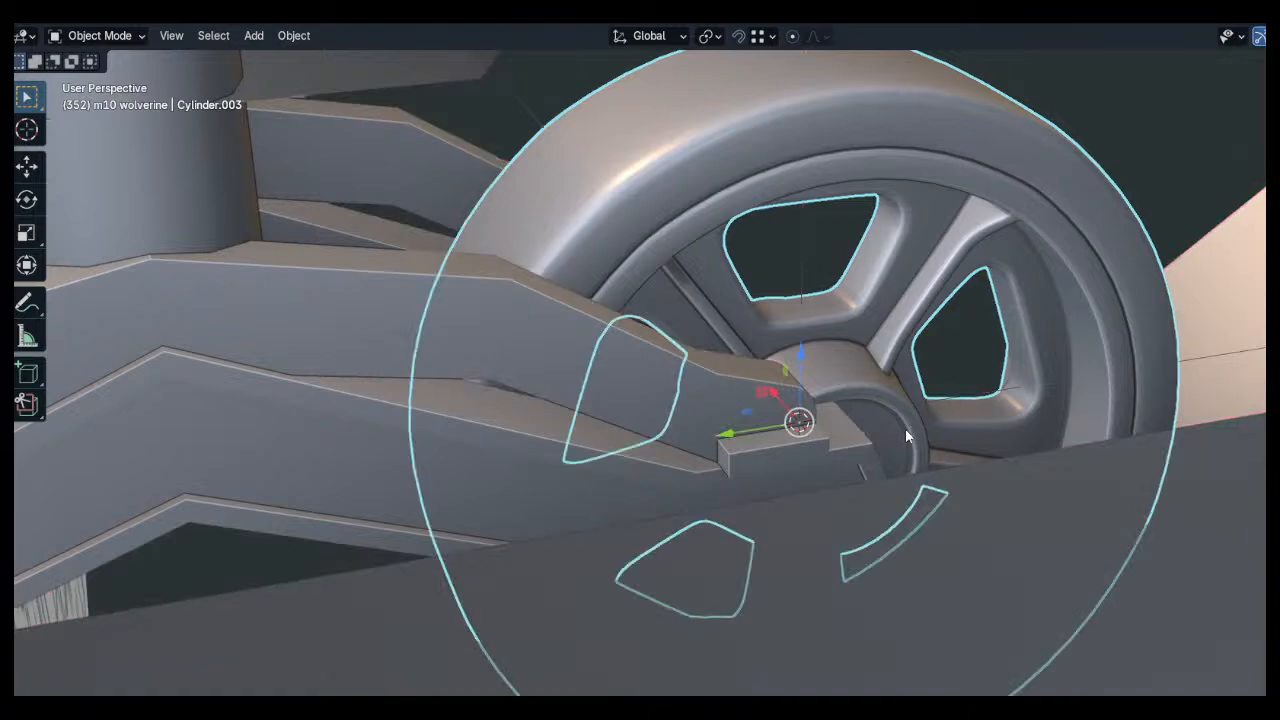
pyautogui.press('KP_Divide')
pyautogui.keyDown('shift'); pyautogui.moveTo(922, 497); pyautogui.dragTo(903, 363, button='middle'); pyautogui.keyUp('shift')
pyautogui.scroll(-1, 911, 459)
pyautogui.scroll(-1, 960, 325)
pyautogui.keyDown('shift'); pyautogui.moveTo(1002, 268); pyautogui.dragTo(1010, 322, button='middle'); pyautogui.keyUp('shift')
# Switch to the glossy metallic MatCap without overlays and preview the wheel rotating about the global Z axis
pyautogui.click(1279, 36)
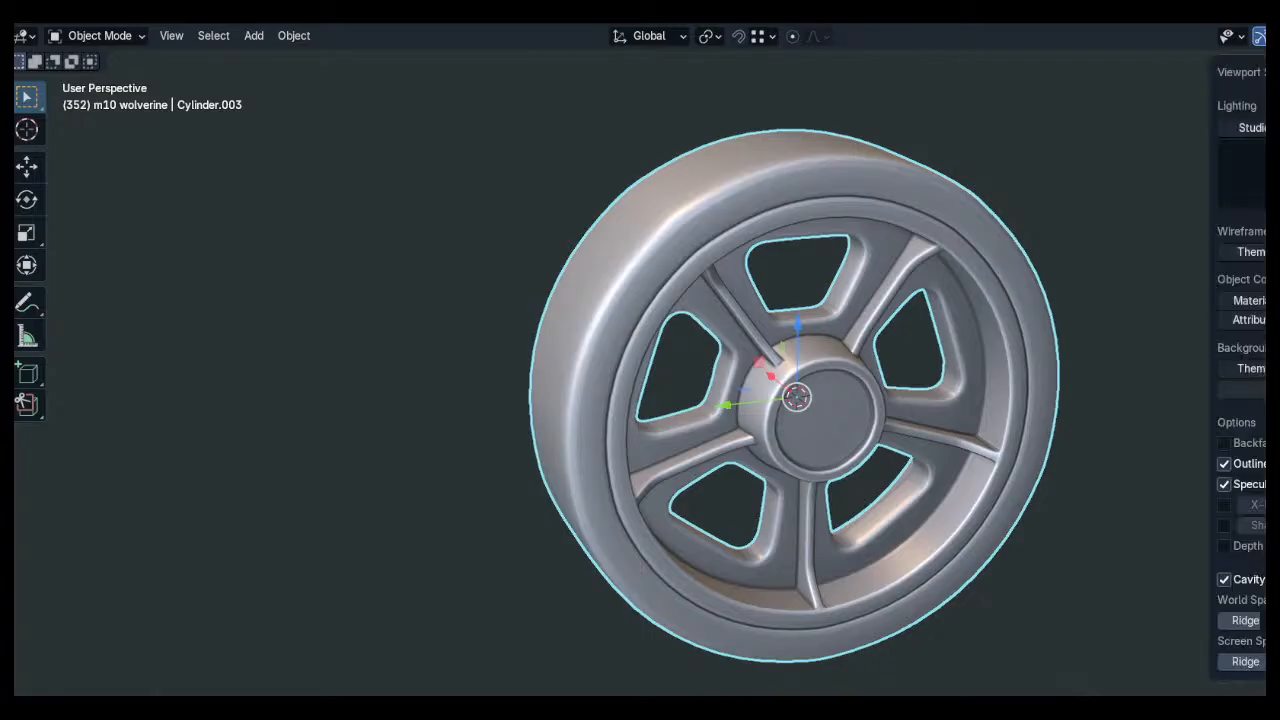
pyautogui.click(1265, 174)
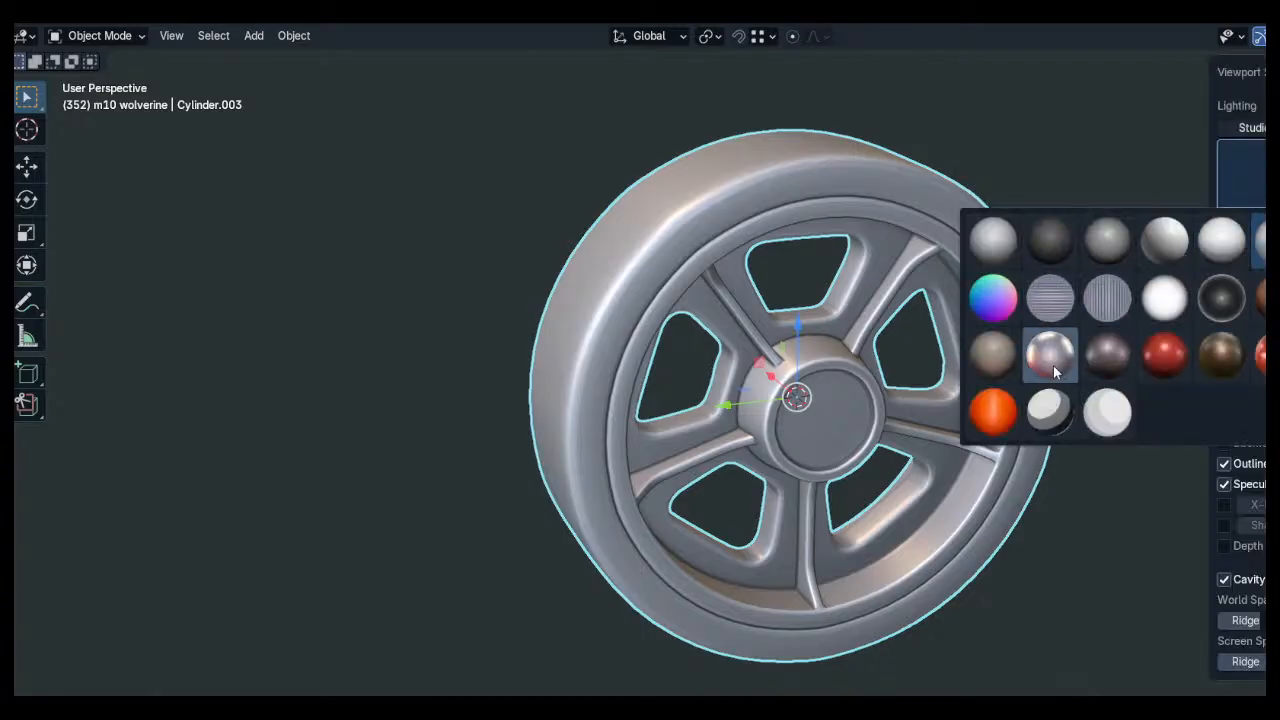
pyautogui.click(1050, 356)
pyautogui.keyDown('shift'); pyautogui.moveTo(912, 402); pyautogui.dragTo(874, 397, button='middle'); pyautogui.keyUp('shift')
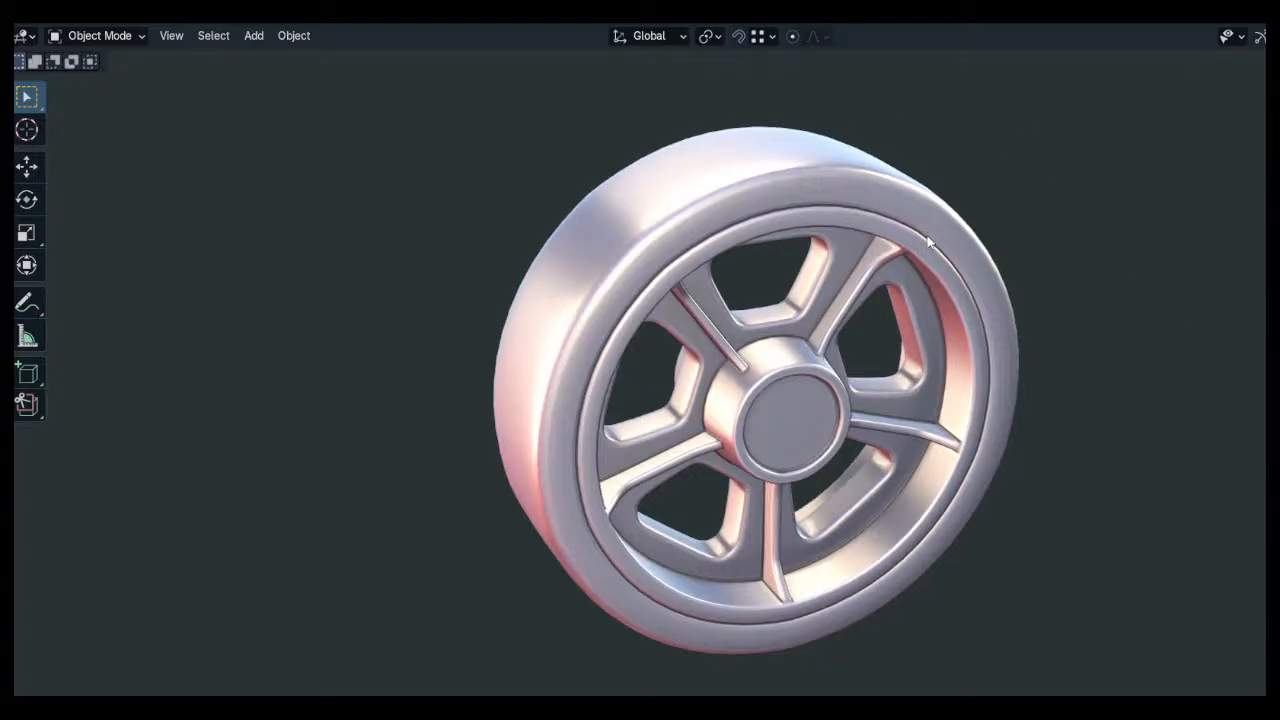
pyautogui.press('z')
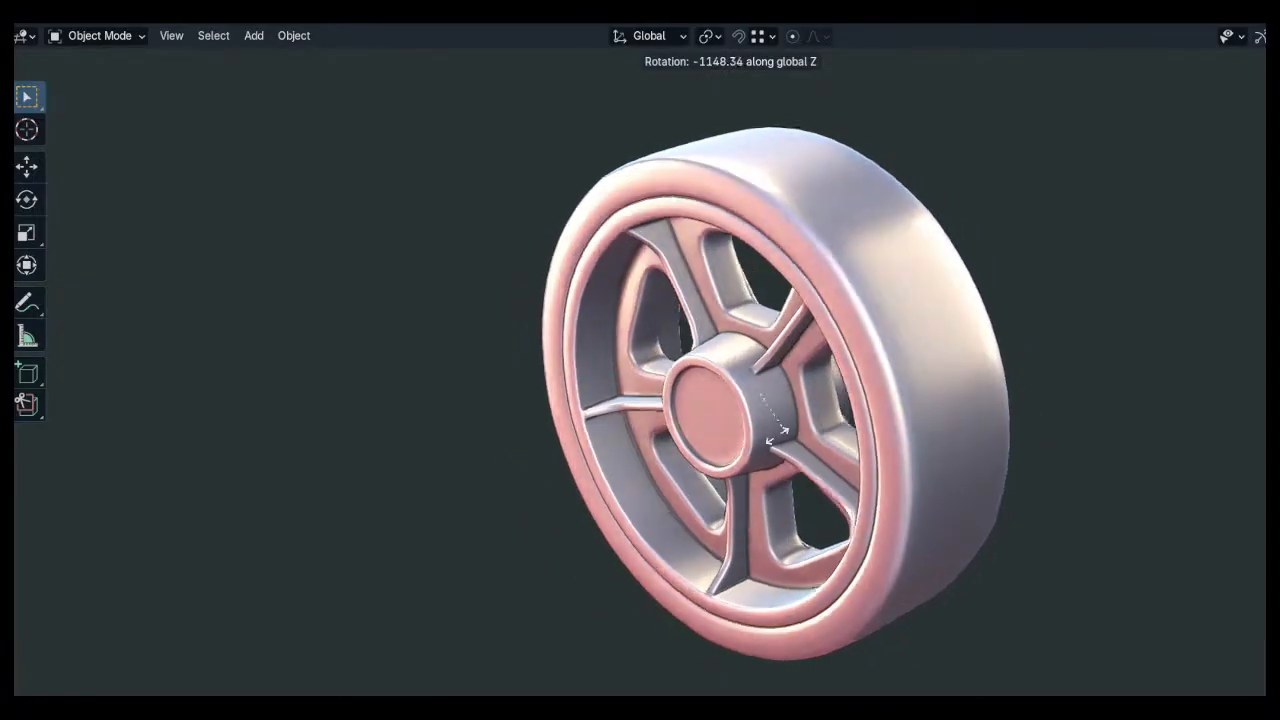
pyautogui.click(905, 354)
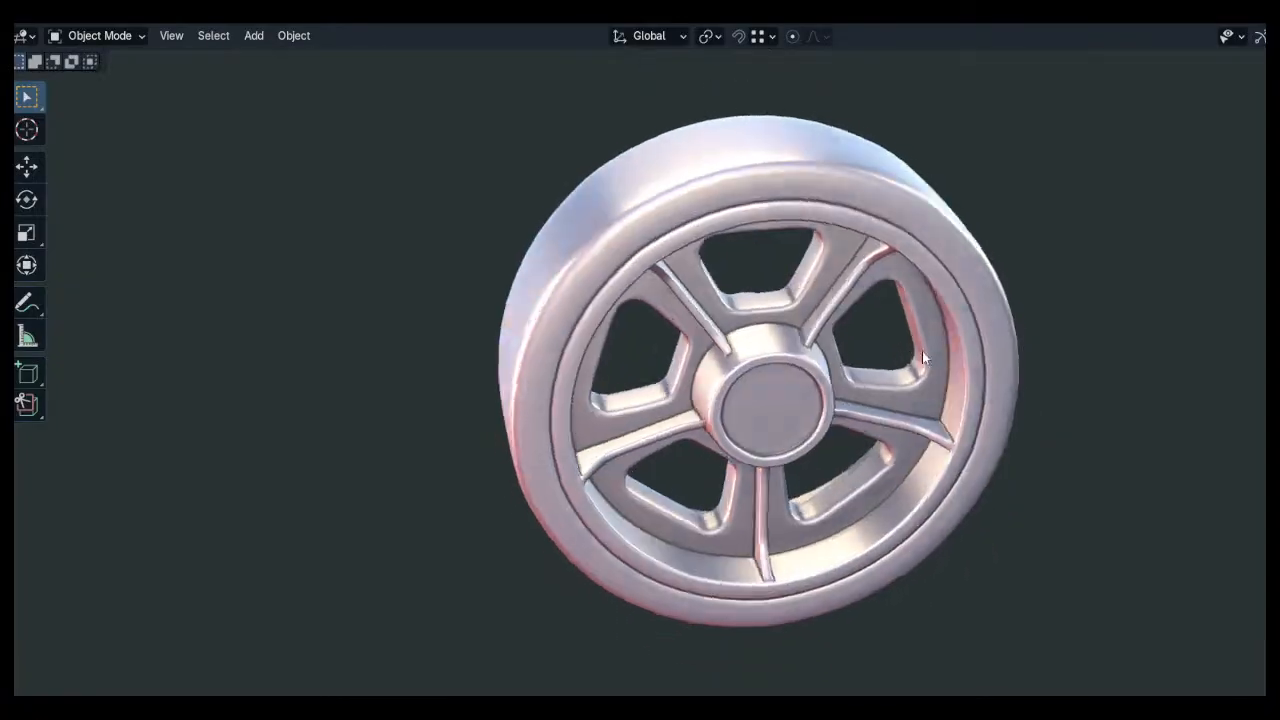
# Leave local view and examine the whole tank with the new wheel in its suspension
pyautogui.press('/')
pyautogui.moveTo(893, 328); pyautogui.dragTo(557, 298, button='middle')
pyautogui.scroll(-4, 557, 298)
pyautogui.moveTo(835, 348); pyautogui.dragTo(752, 398, button='middle')
pyautogui.scroll(-5, 752, 398)
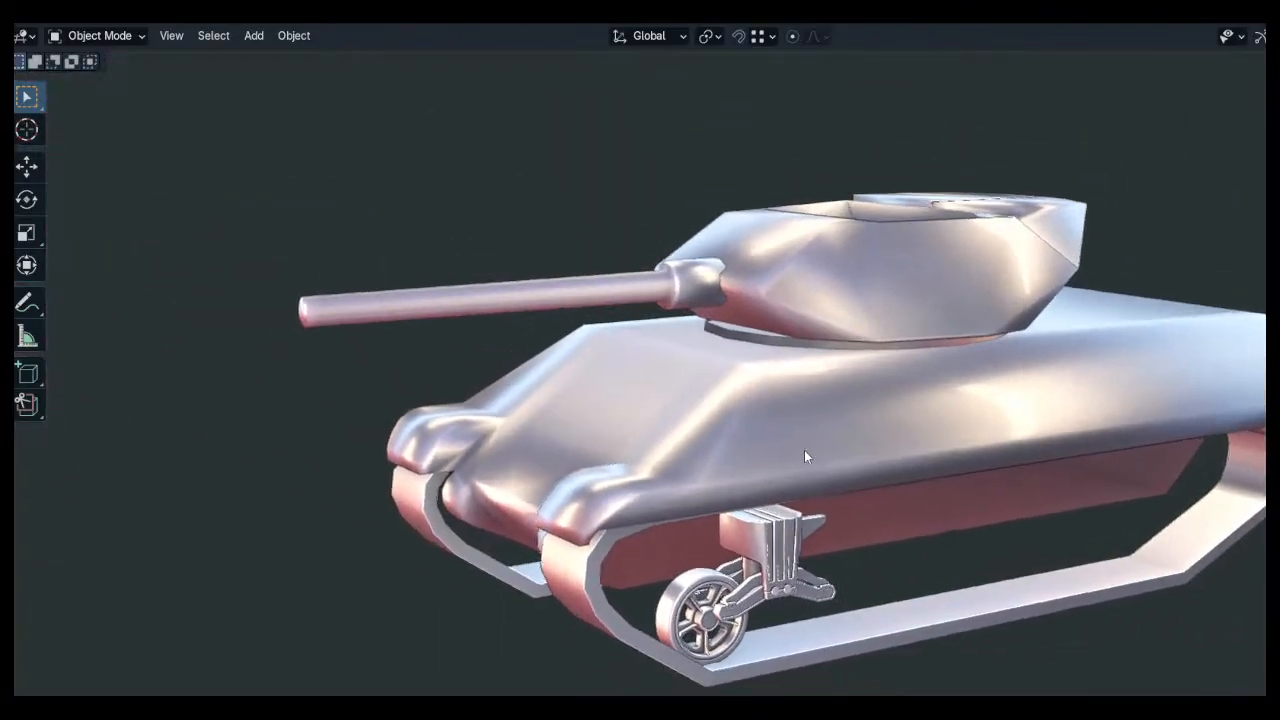
pyautogui.keyDown('shift'); pyautogui.moveTo(804, 450); pyautogui.dragTo(783, 427, button='middle'); pyautogui.keyUp('shift')
pyautogui.scroll(-2, 788, 453)
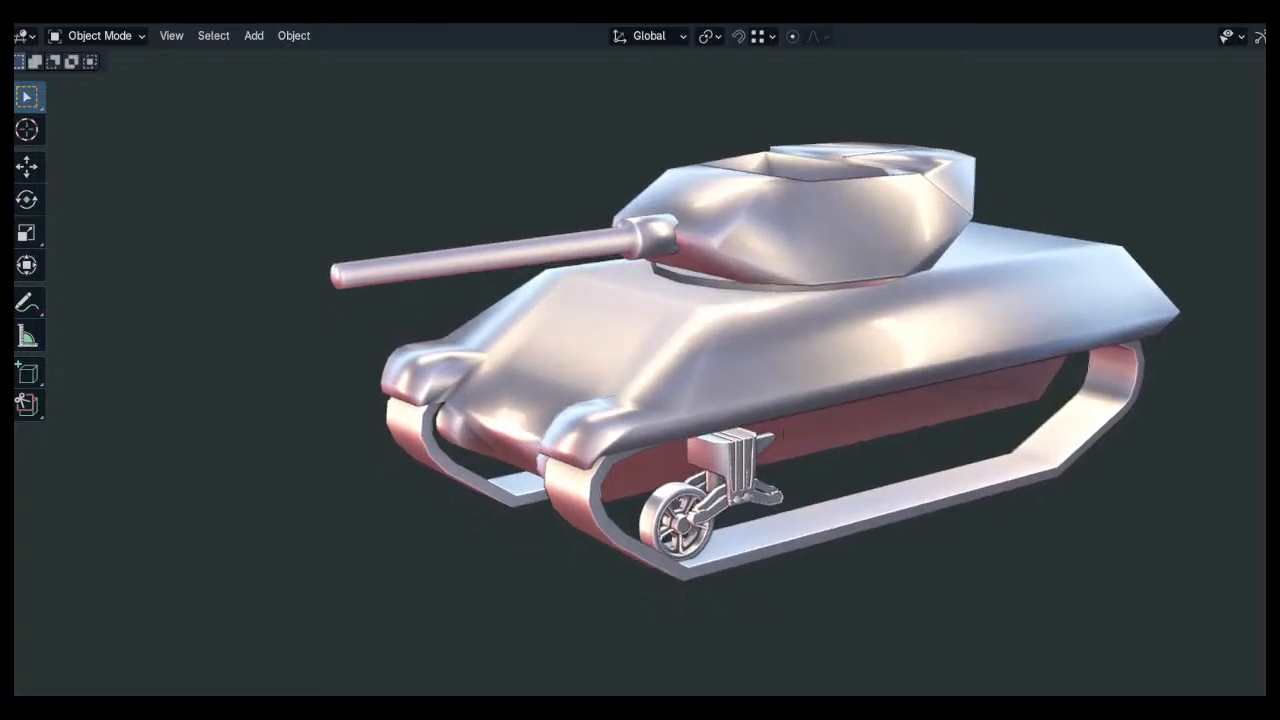
# Show the overlays again and set the viewport to a dark grey MatCap
pyautogui.hotkey('shift', 'alt', 'z')
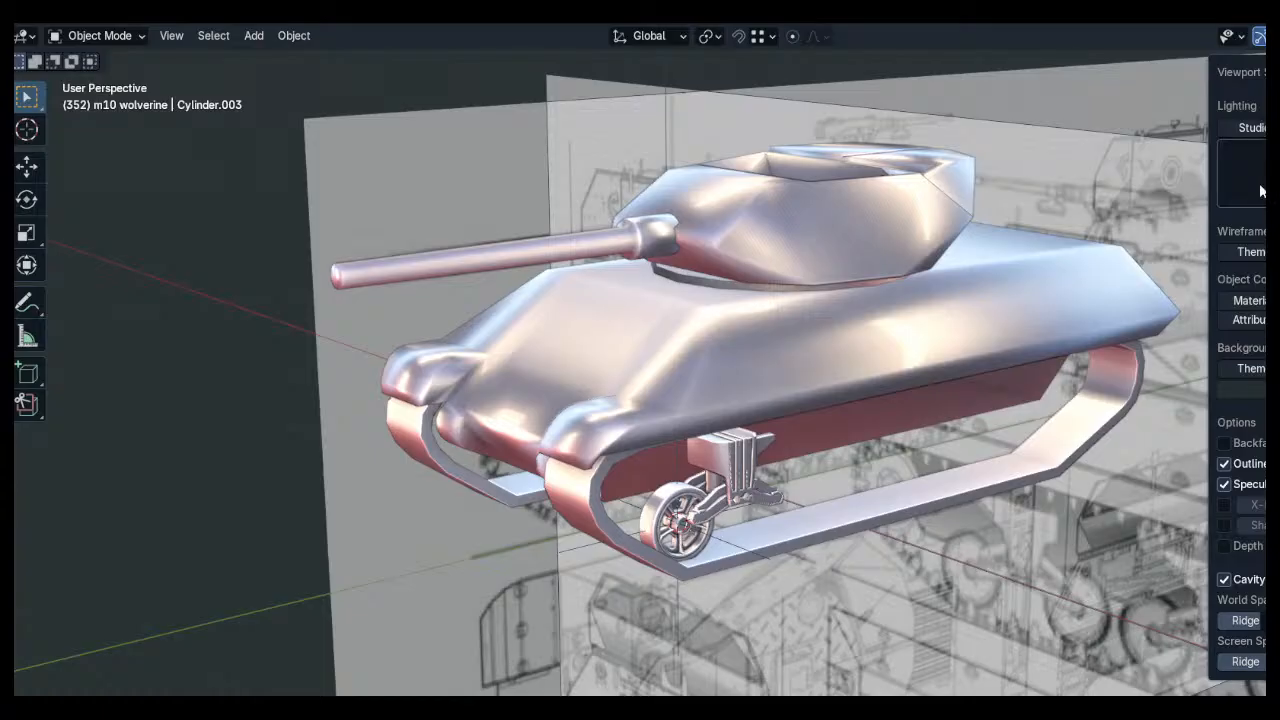
pyautogui.click(1256, 192)
pyautogui.click(1110, 234)
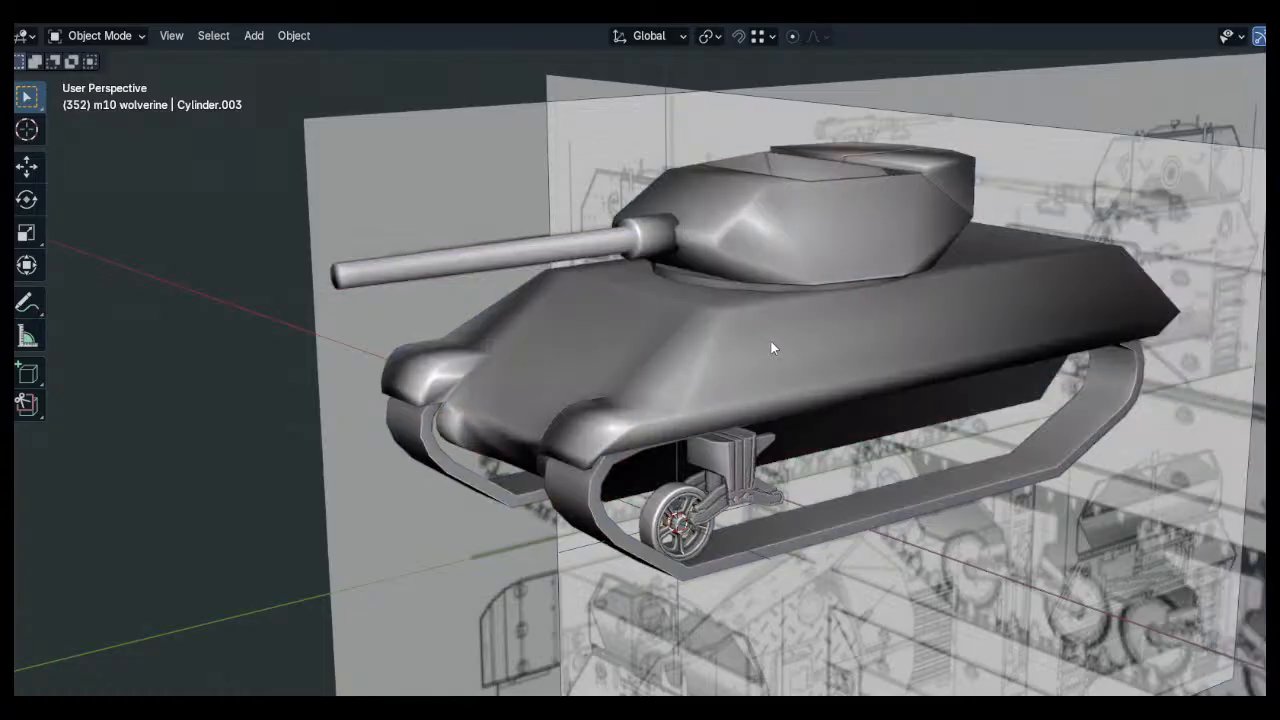
# Apply auto smooth shading to the tank's hull, turret and gun, and clear the selection
pyautogui.click(771, 341)
pyautogui.rightClick(771, 341)
pyautogui.click(756, 360)
pyautogui.hotkey('alt', 'a')
pyautogui.moveTo(837, 309)
pyautogui.keyDown('shift'); pyautogui.mouseDown(button='middle')
pyautogui.moveTo(836, 287)
pyautogui.moveTo(864, 324)
pyautogui.mouseUp(button='middle'); pyautogui.keyUp('shift')
pyautogui.scroll(1, 853, 327)
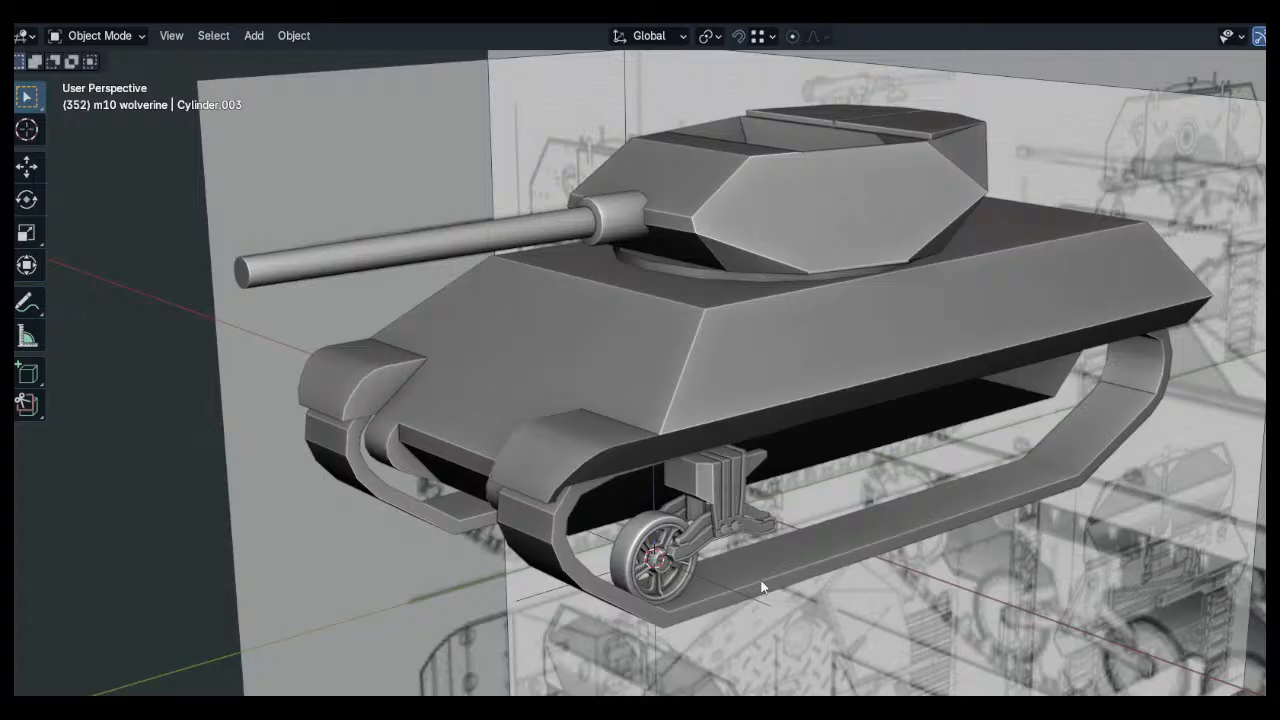